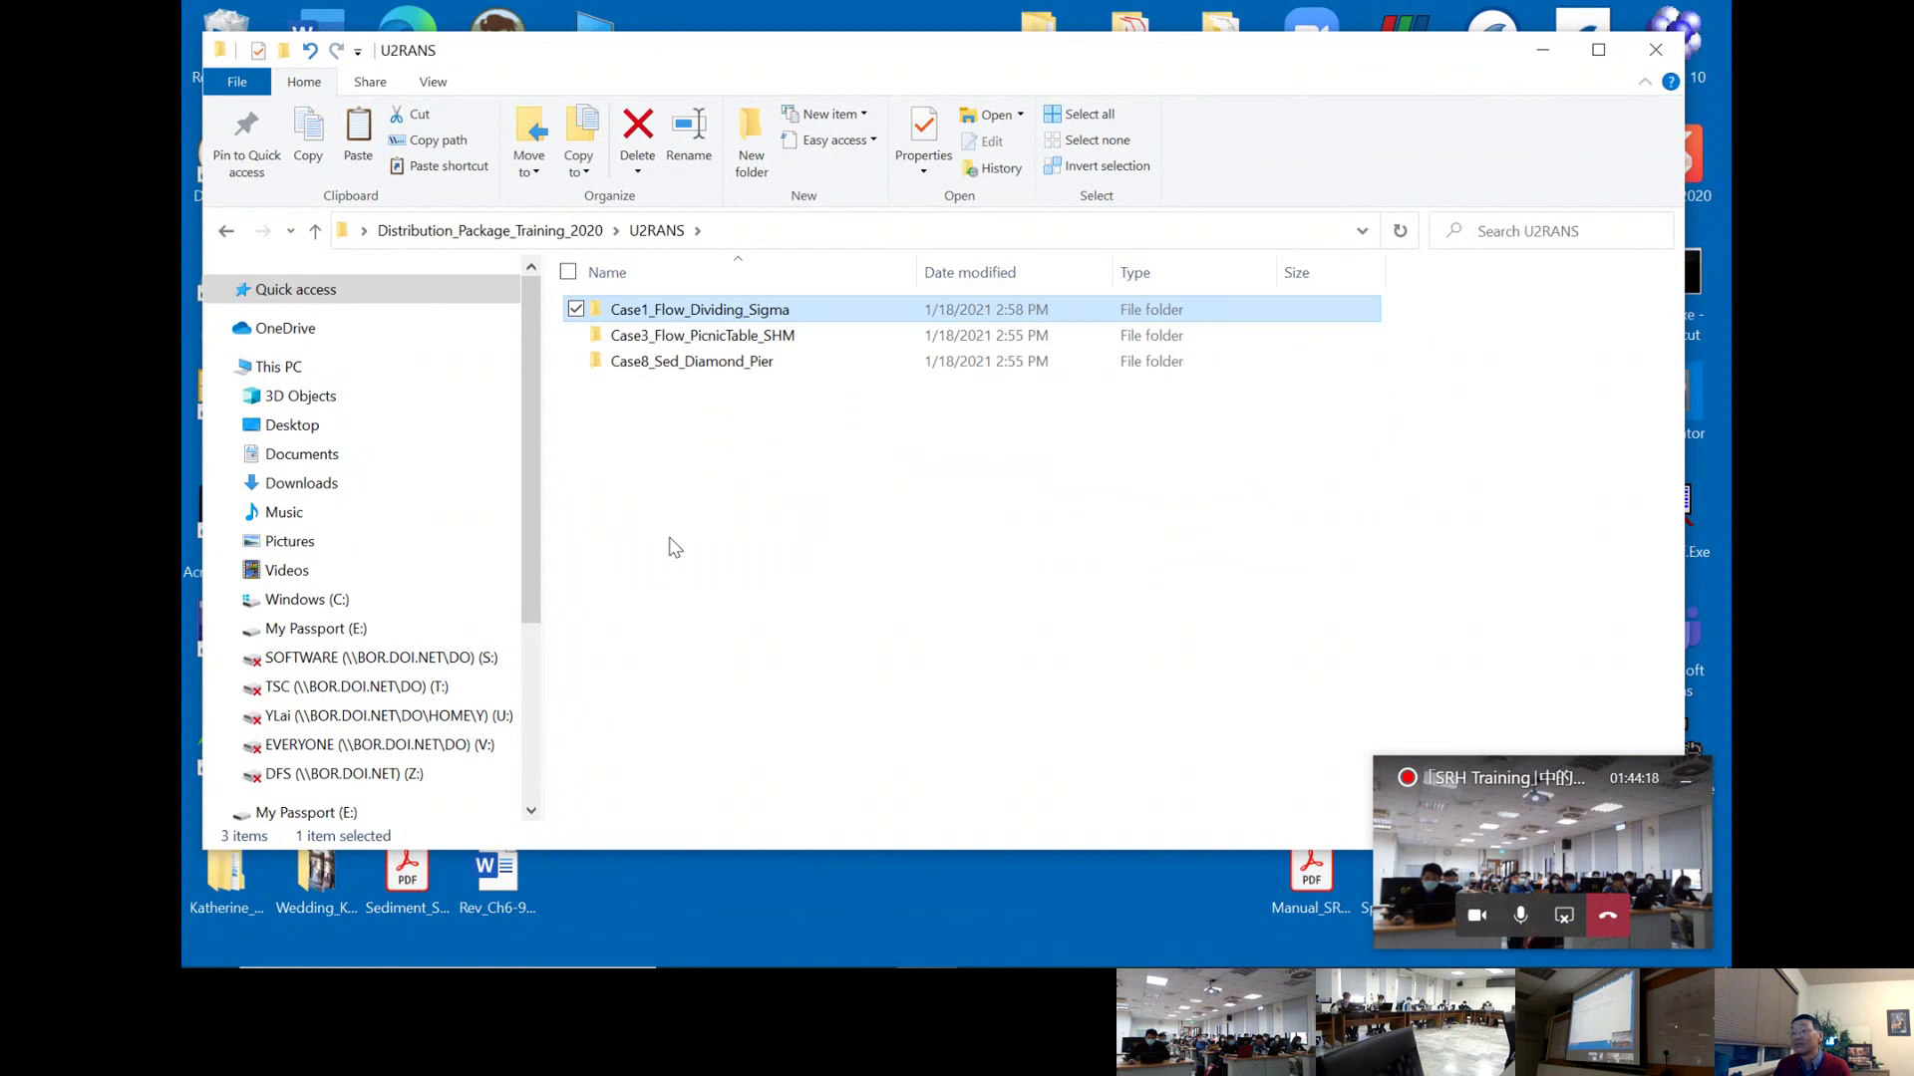
# - Open case_SIF.dat from the Case1_Flow_Dividing_Sigma folder and maximize its window
pyautogui.press('Down')
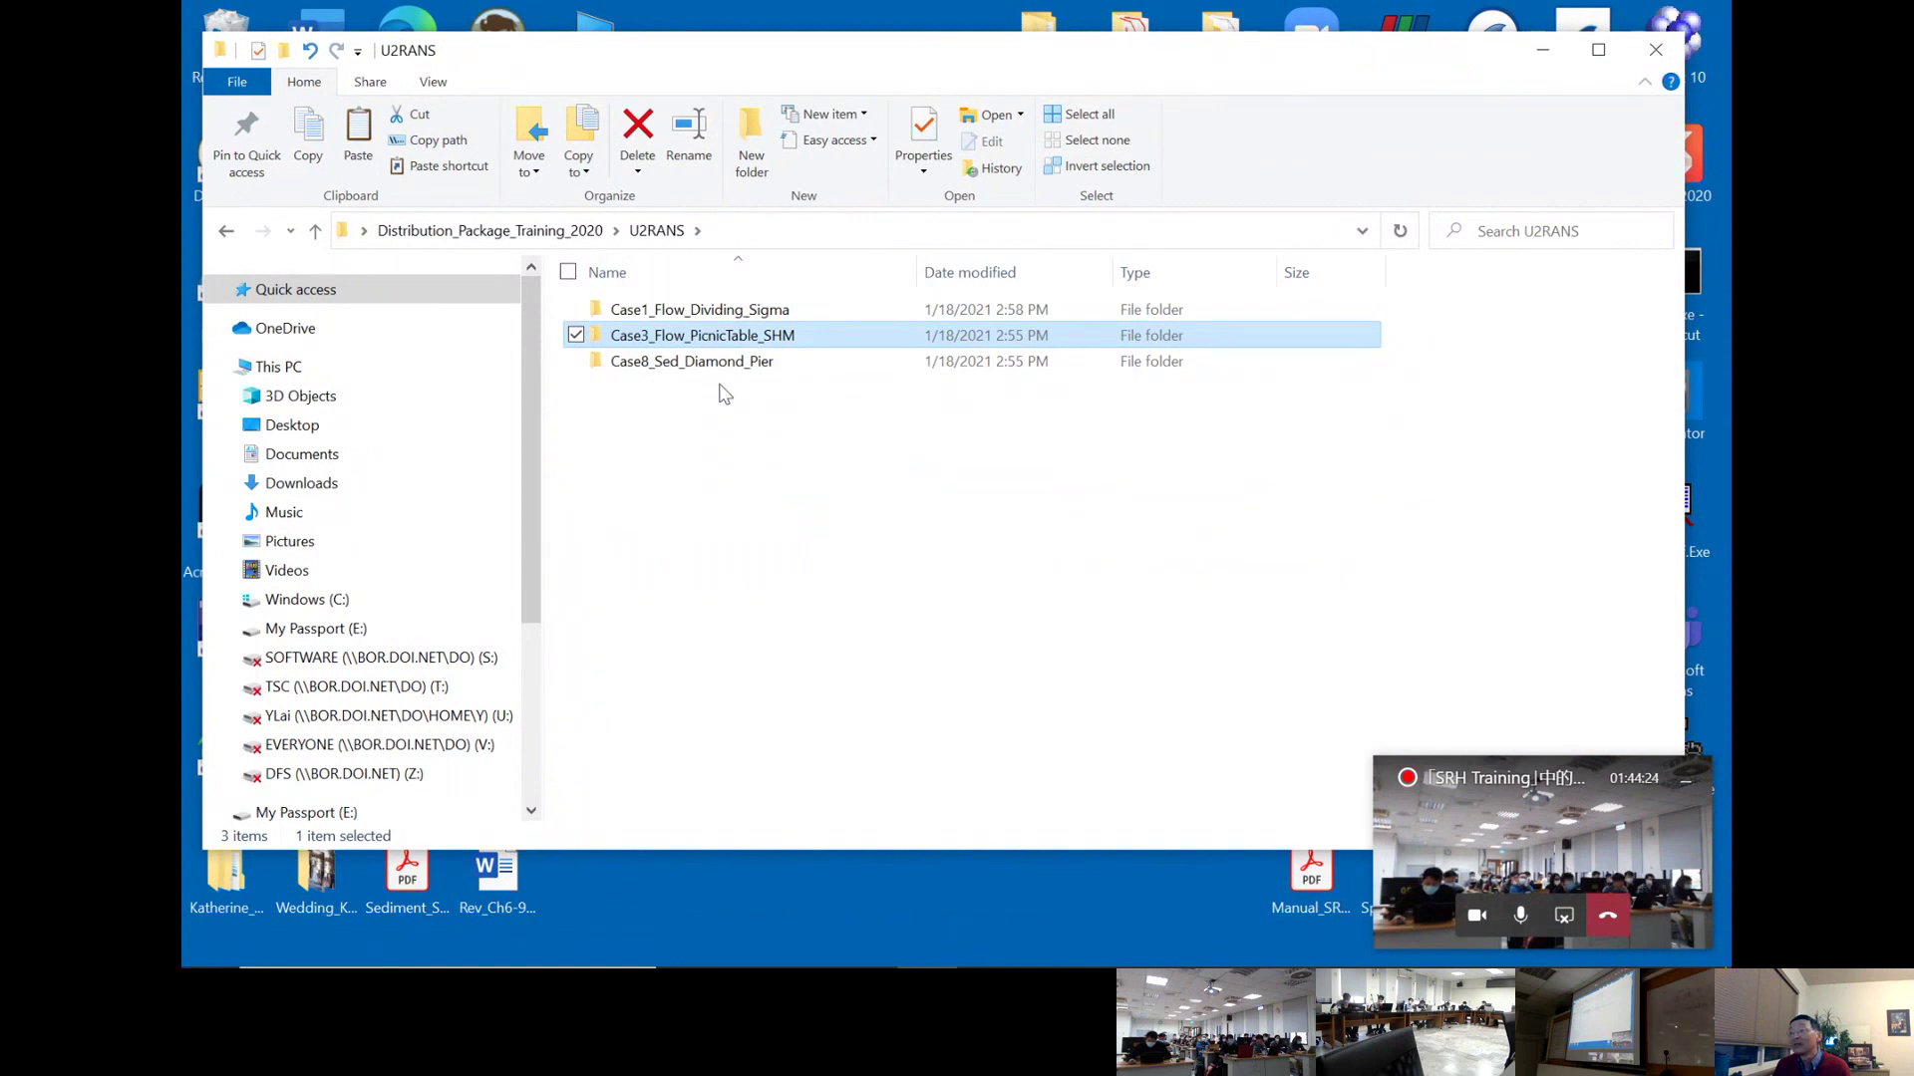
pyautogui.click(699, 313)
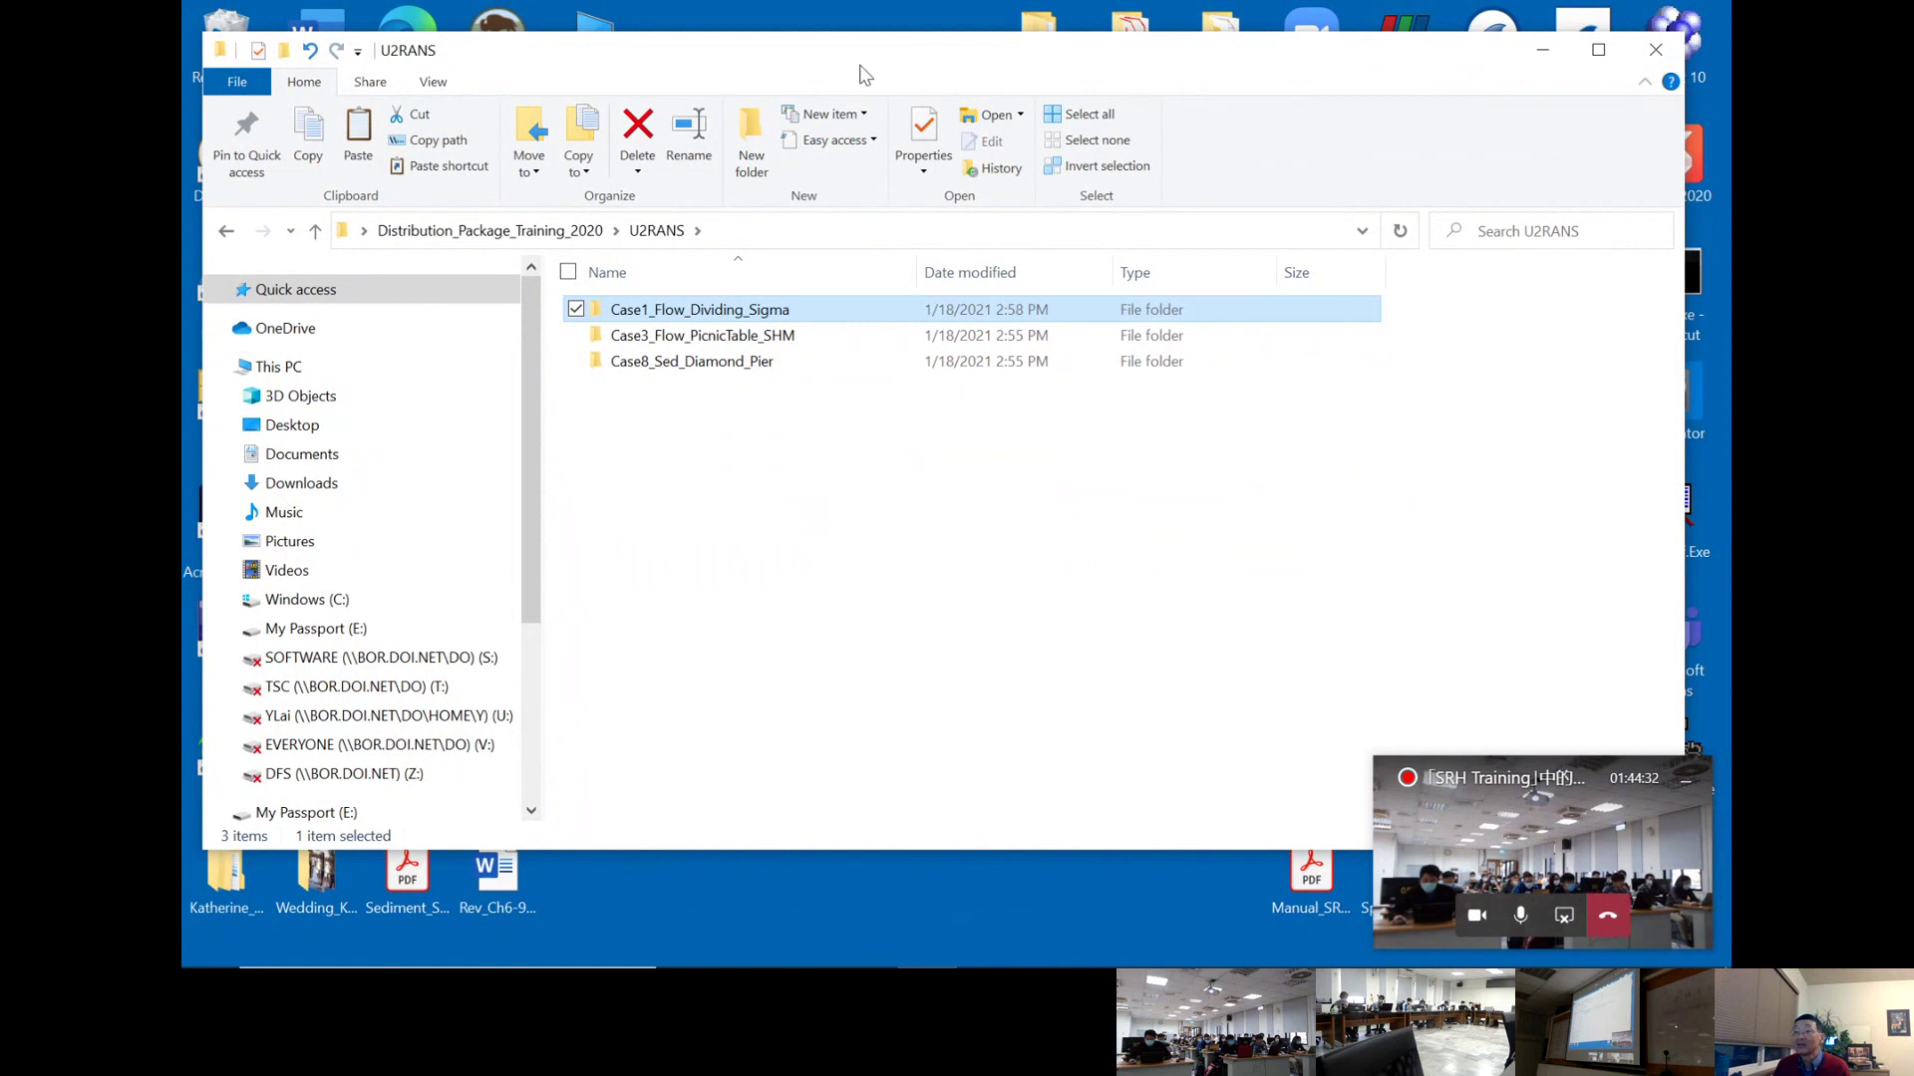
pyautogui.doubleClick(777, 314)
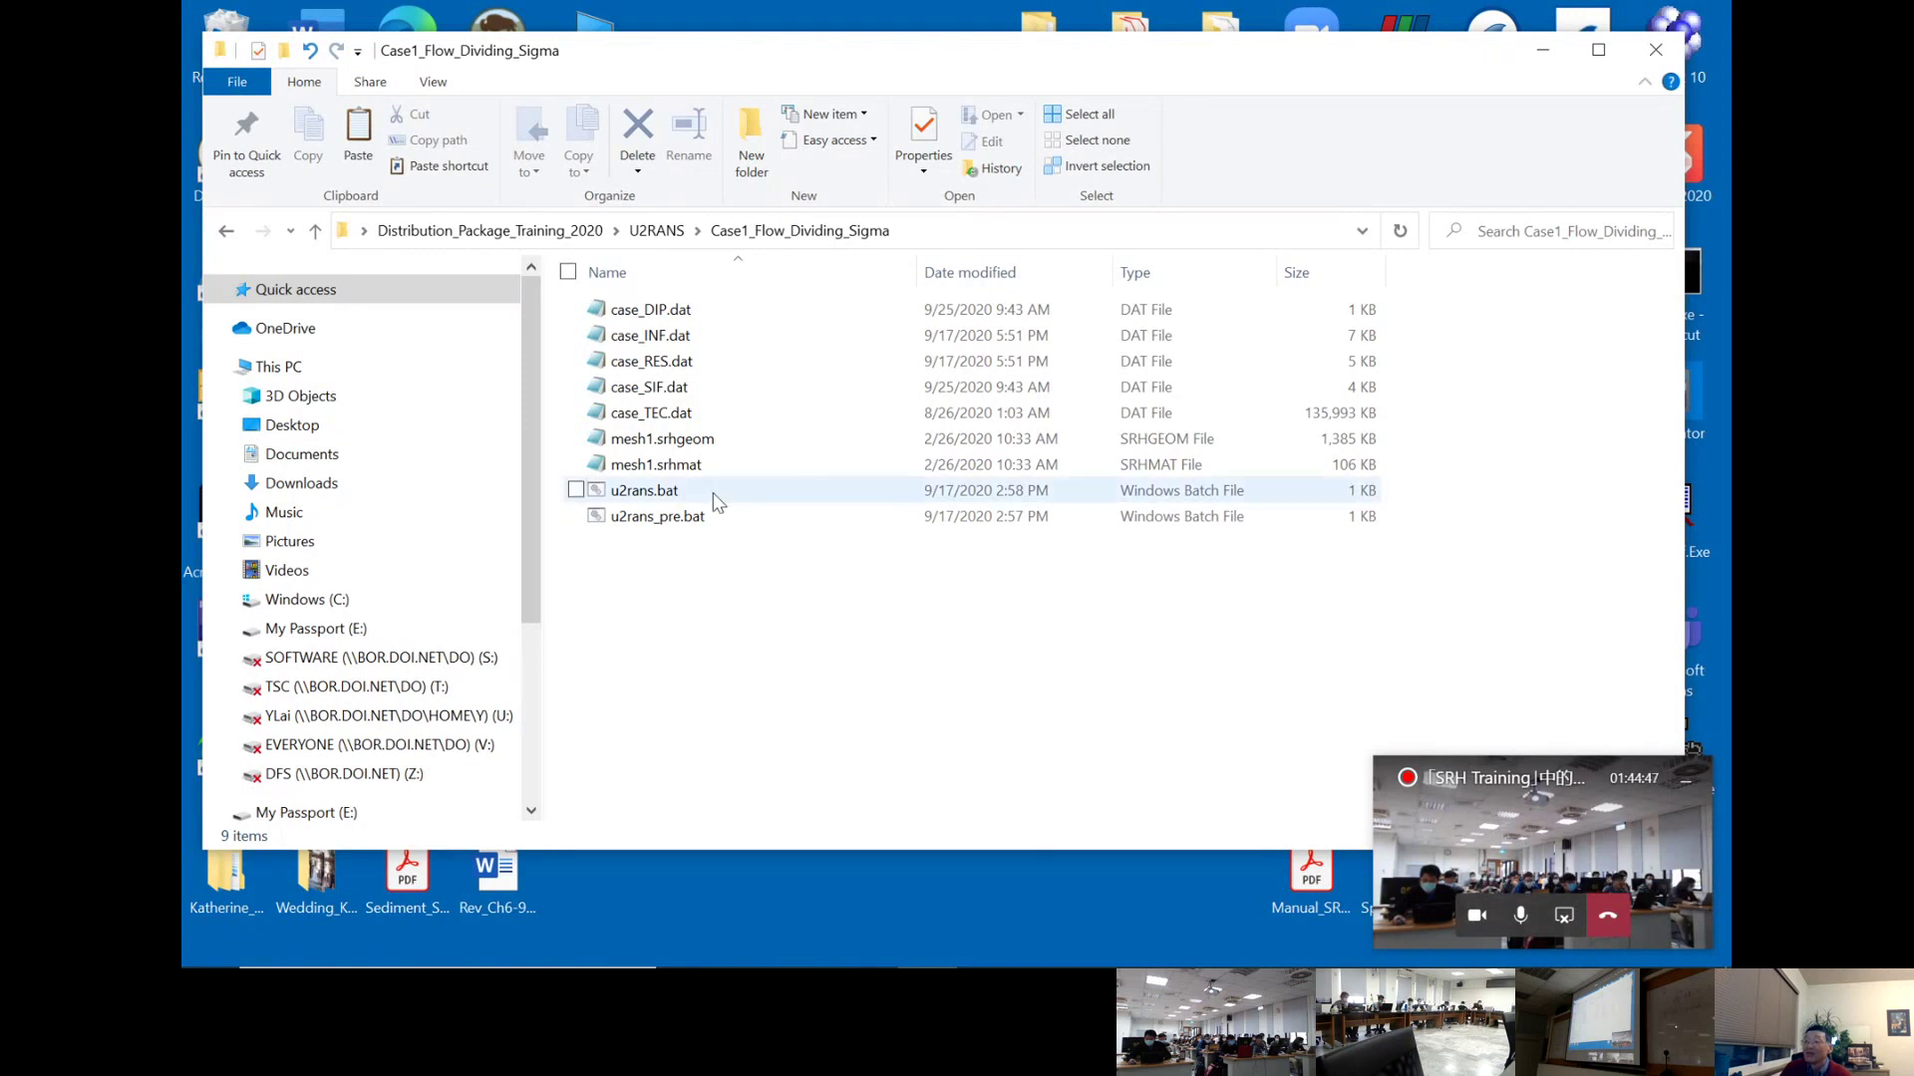
pyautogui.doubleClick(676, 395)
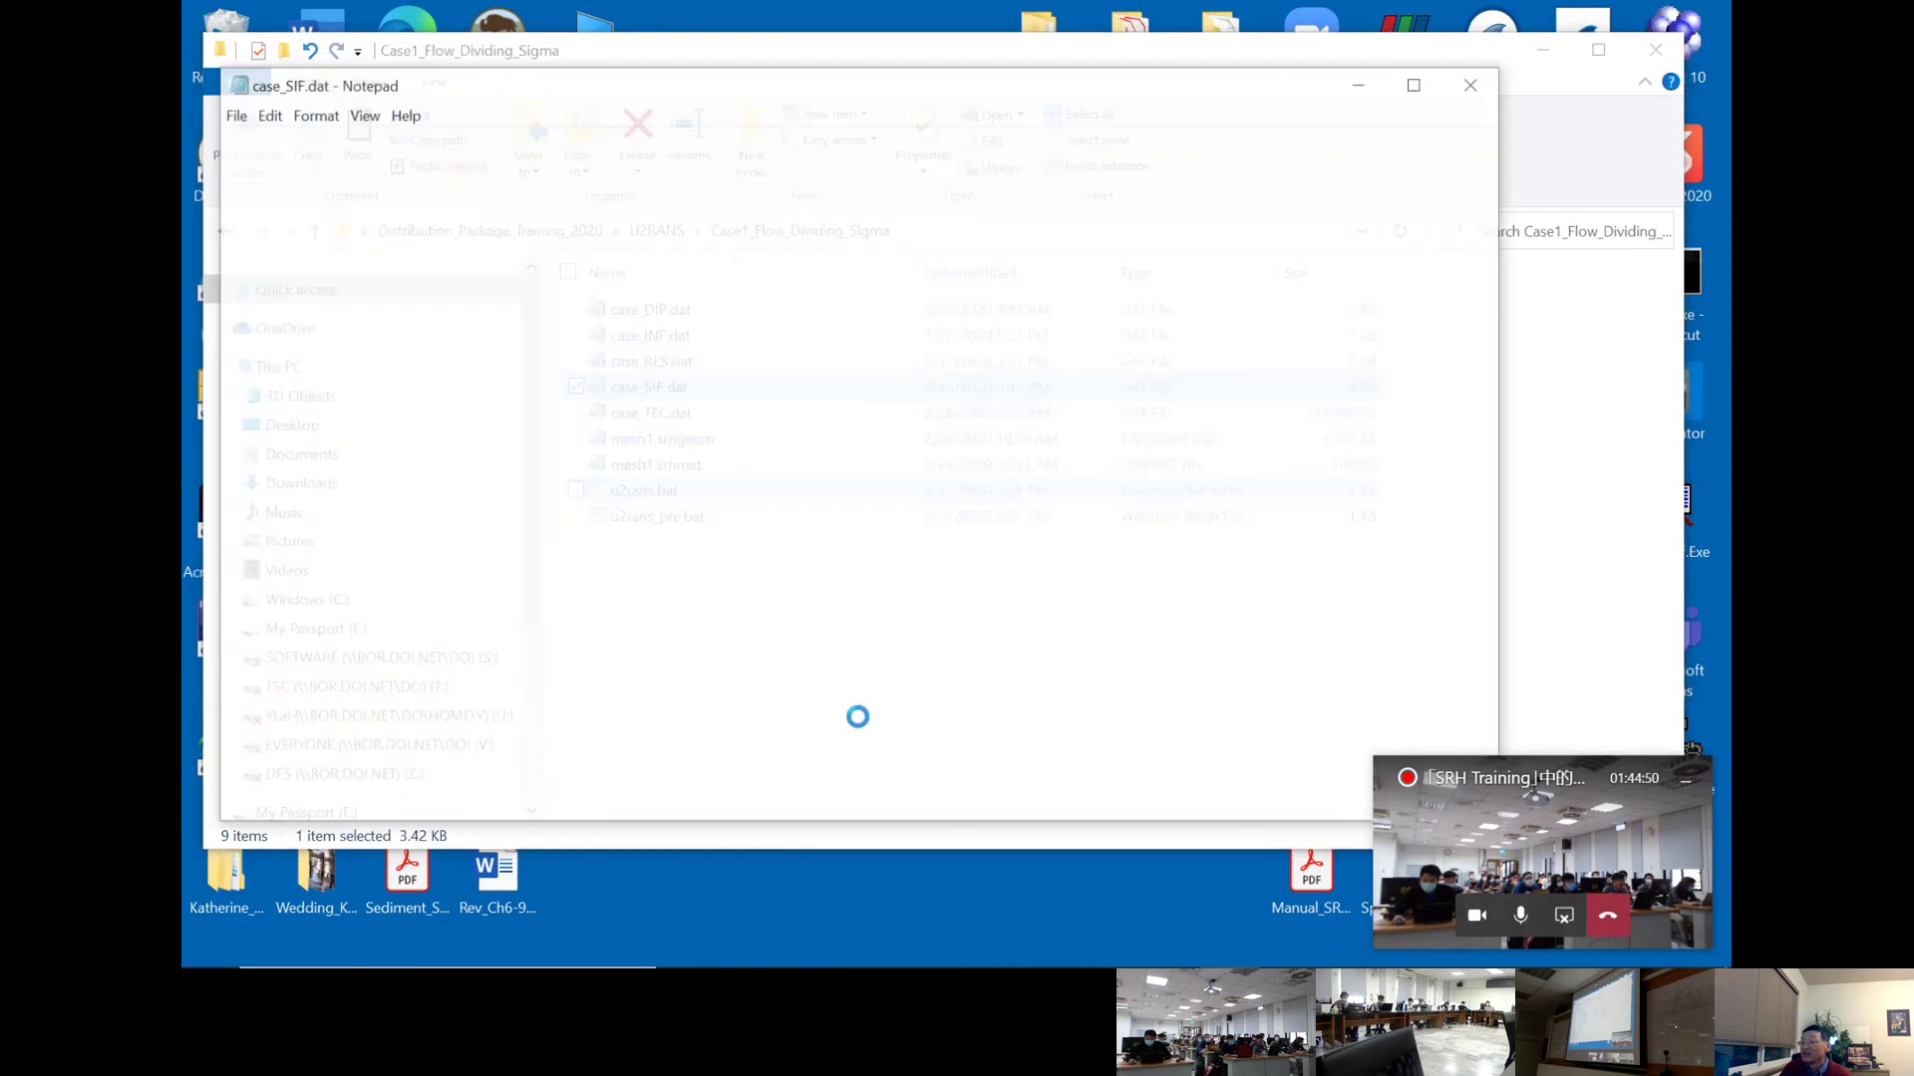
pyautogui.click(1417, 84)
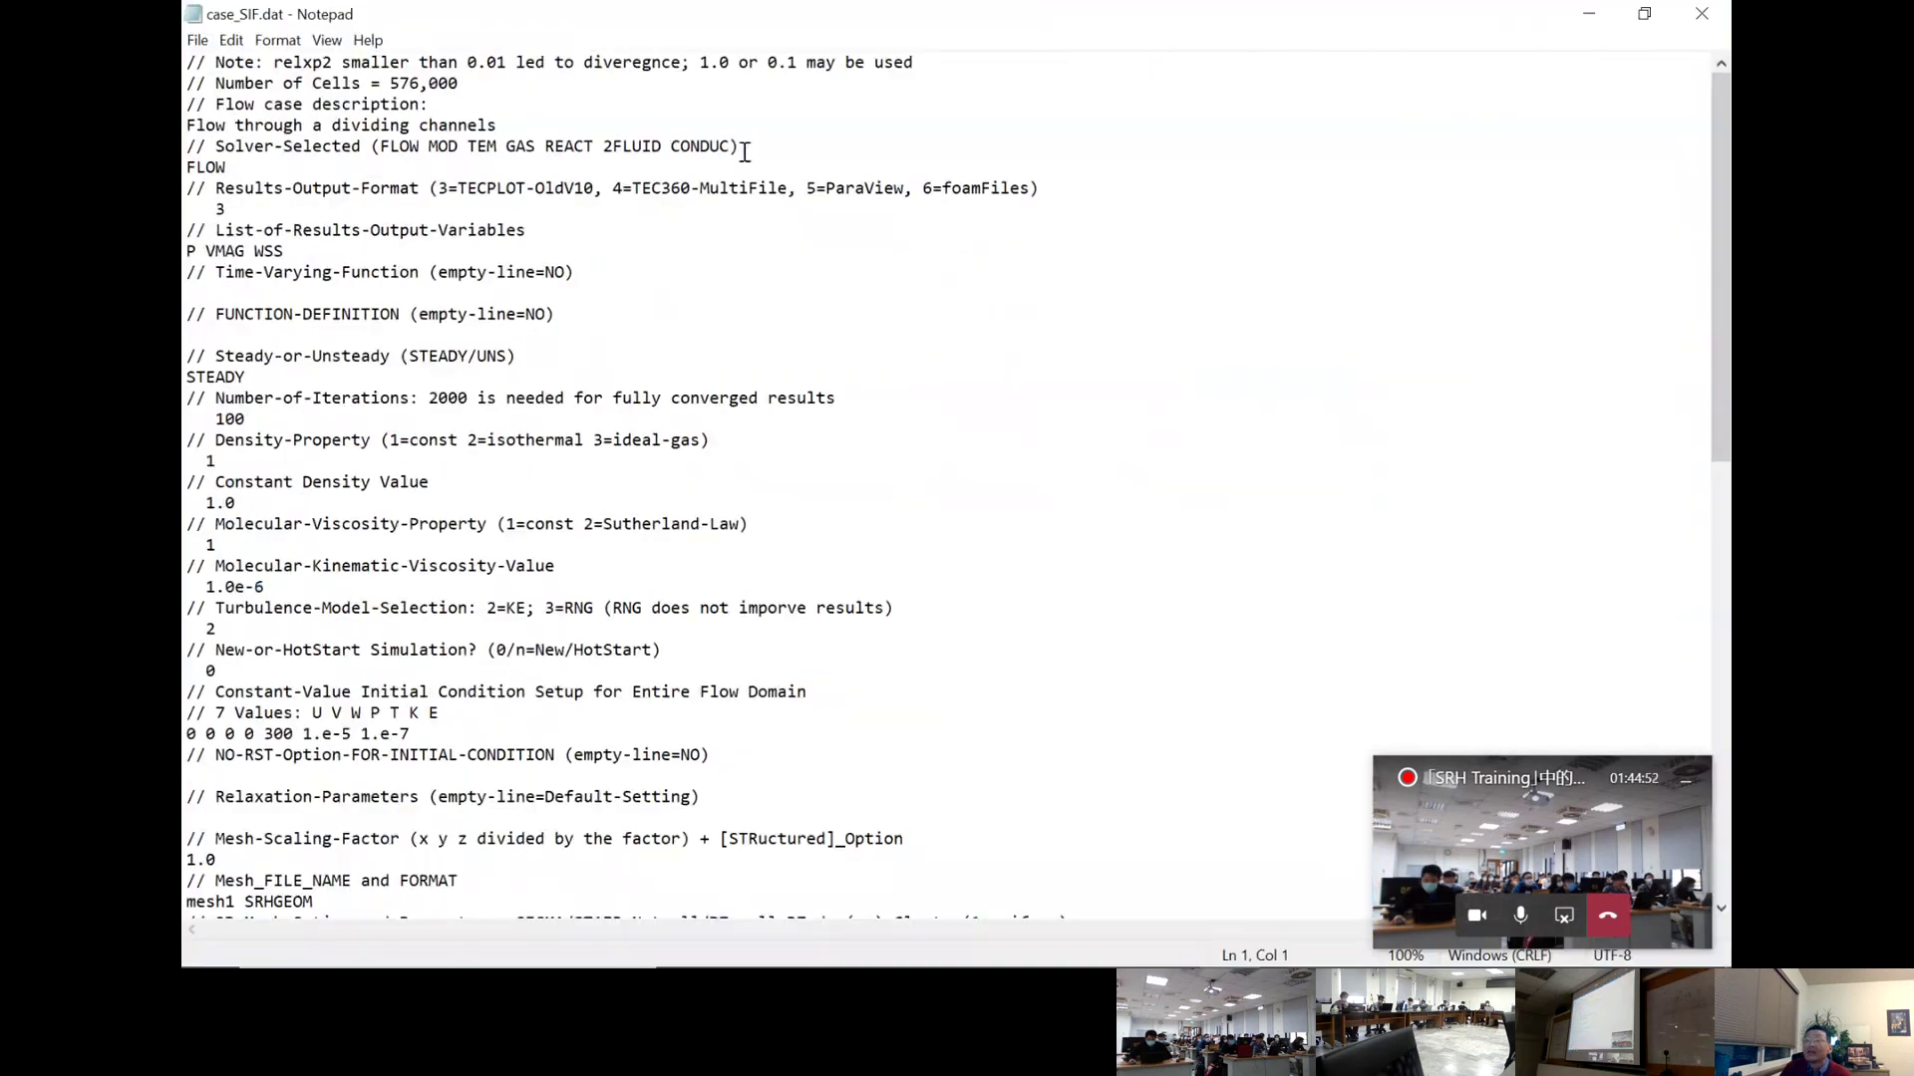
# - Enlarge the text display of case_SIF.dat to 140% zoom
pyautogui.click(321, 41)
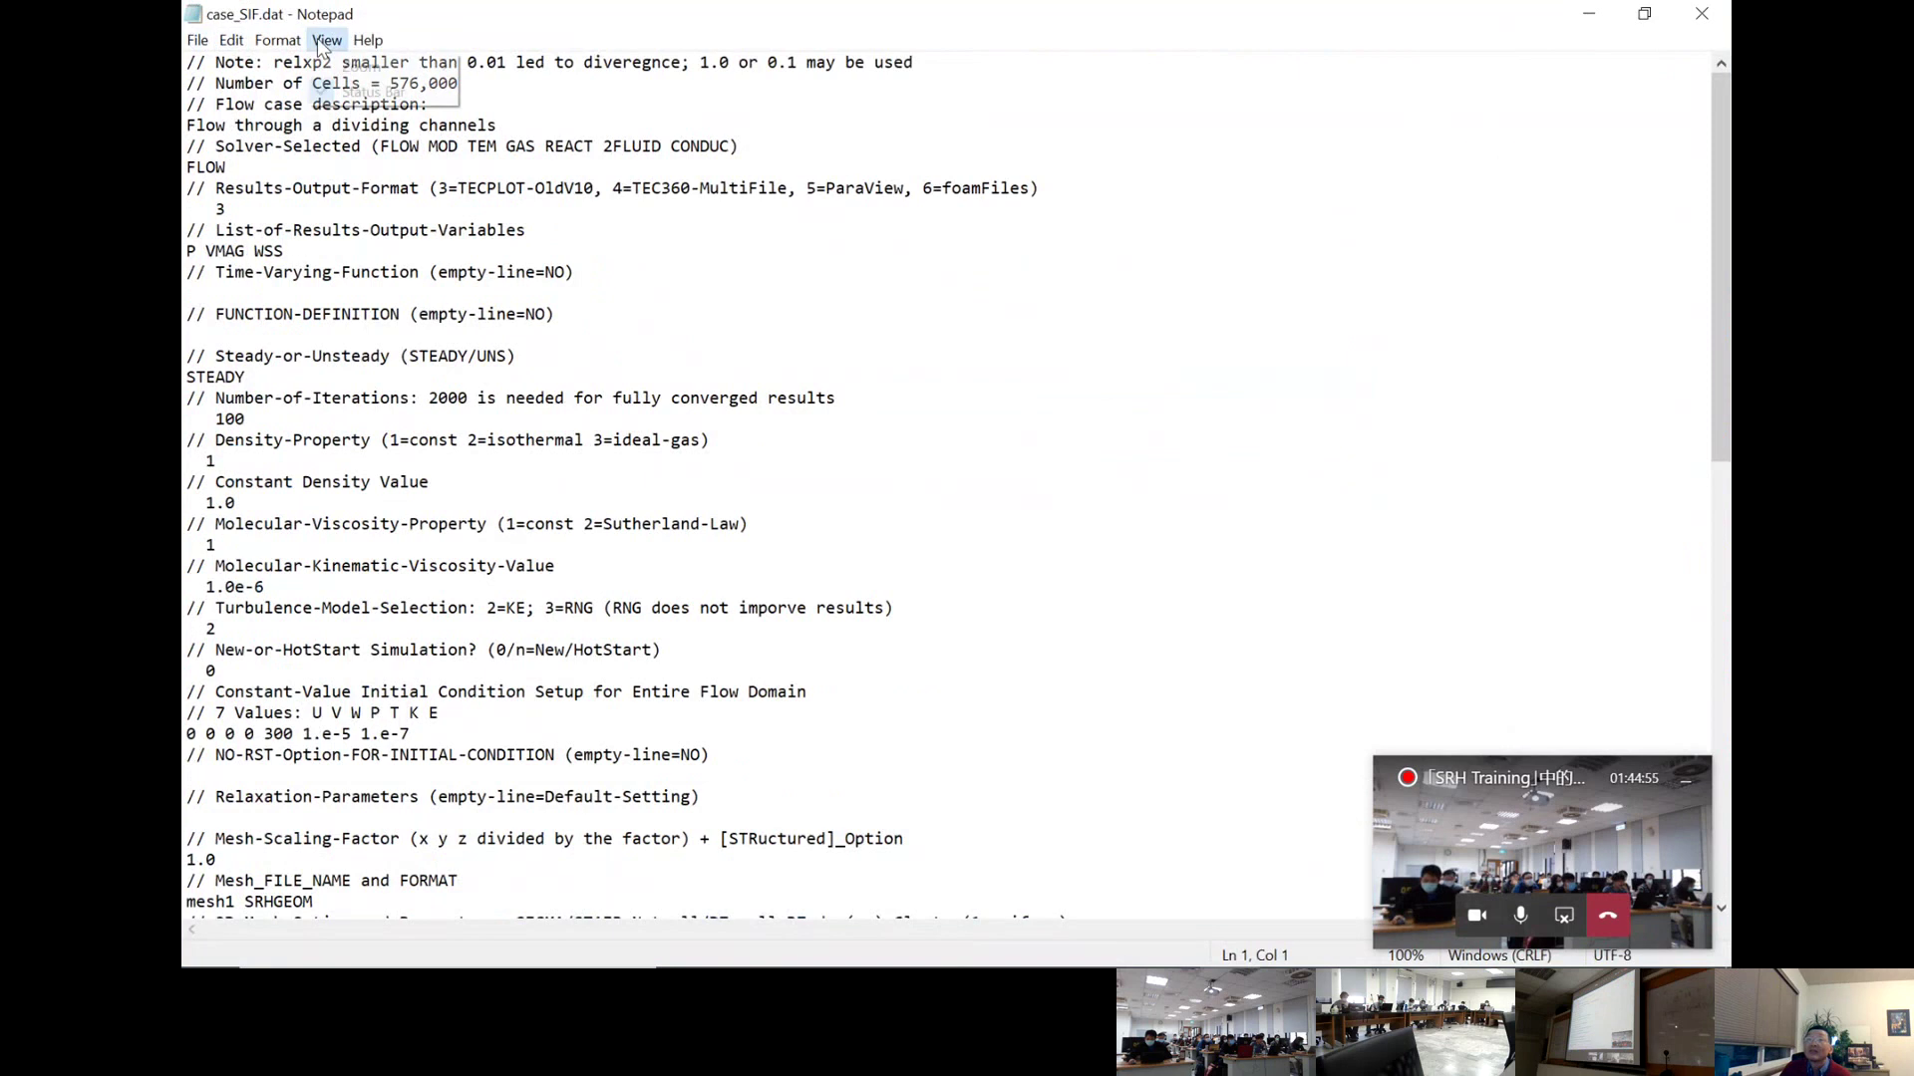
pyautogui.moveTo(368, 41)
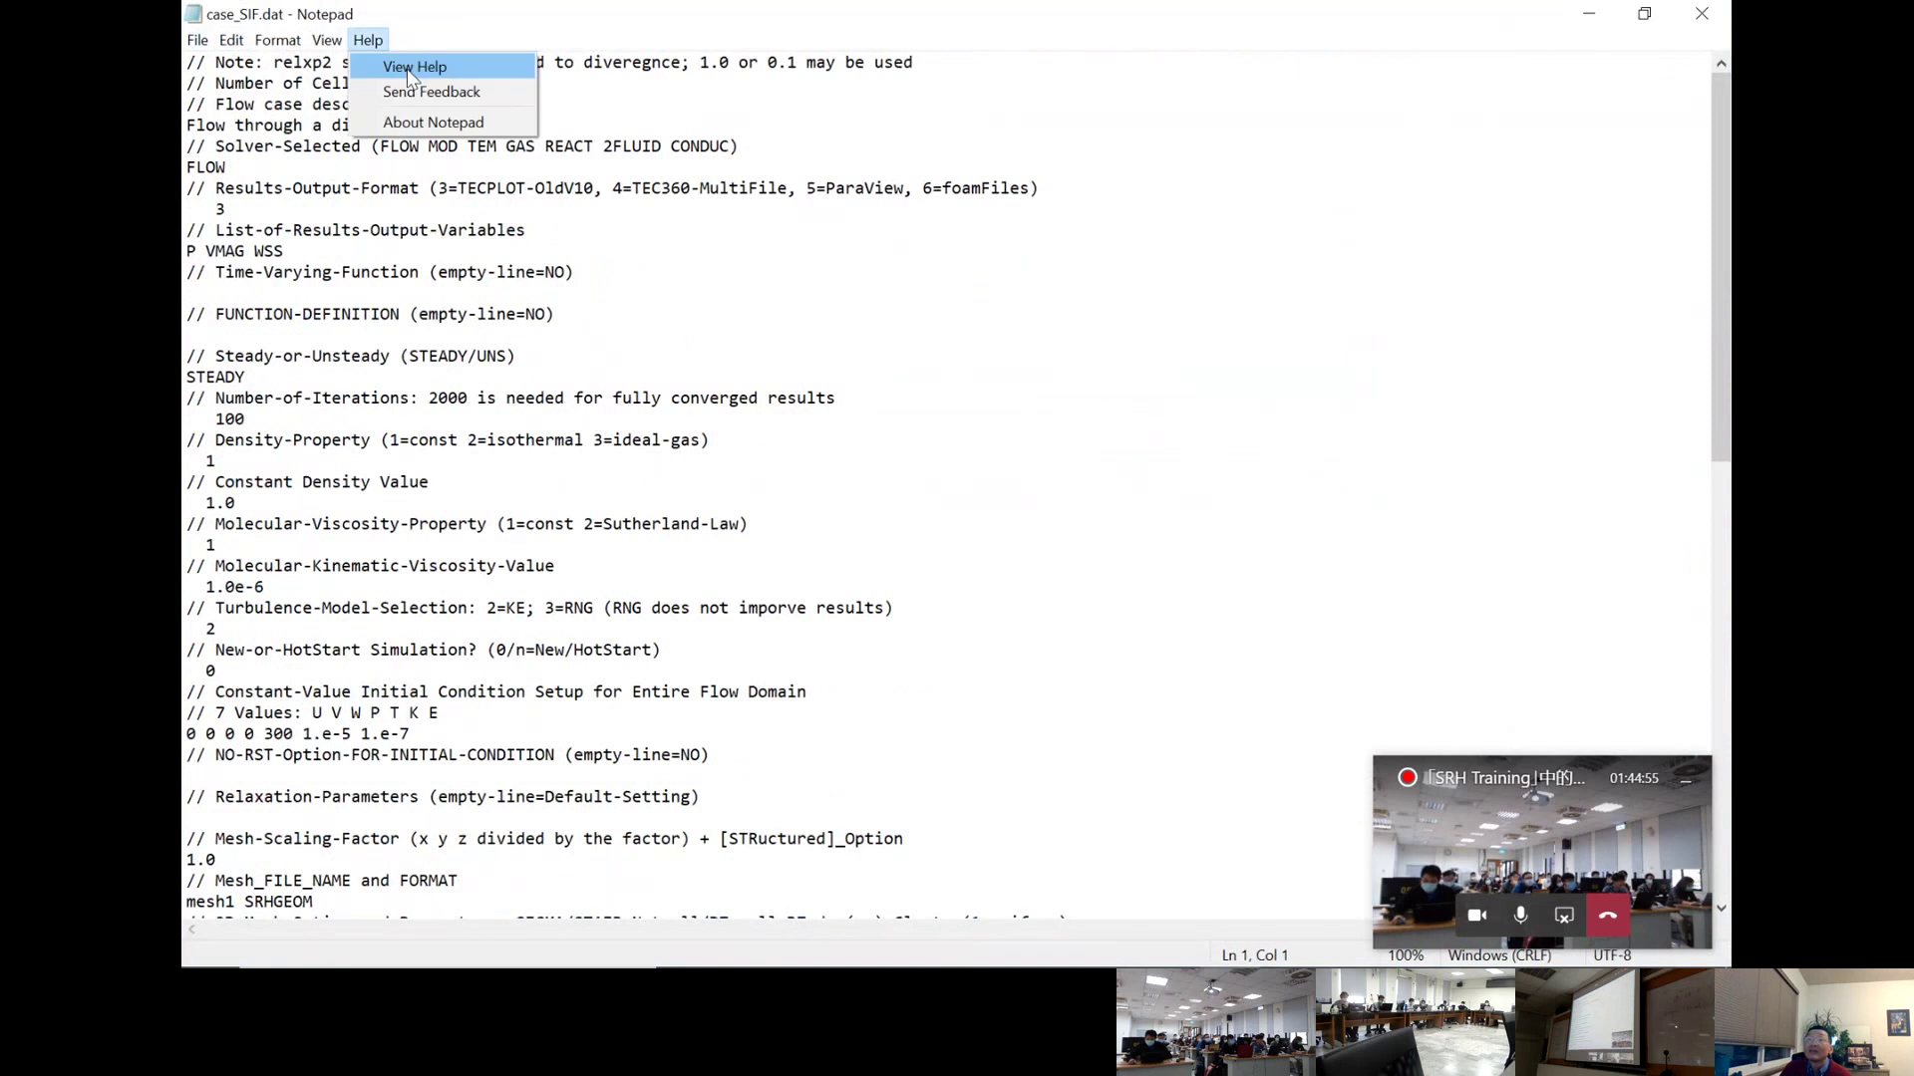
pyautogui.click(329, 45)
pyautogui.click(329, 42)
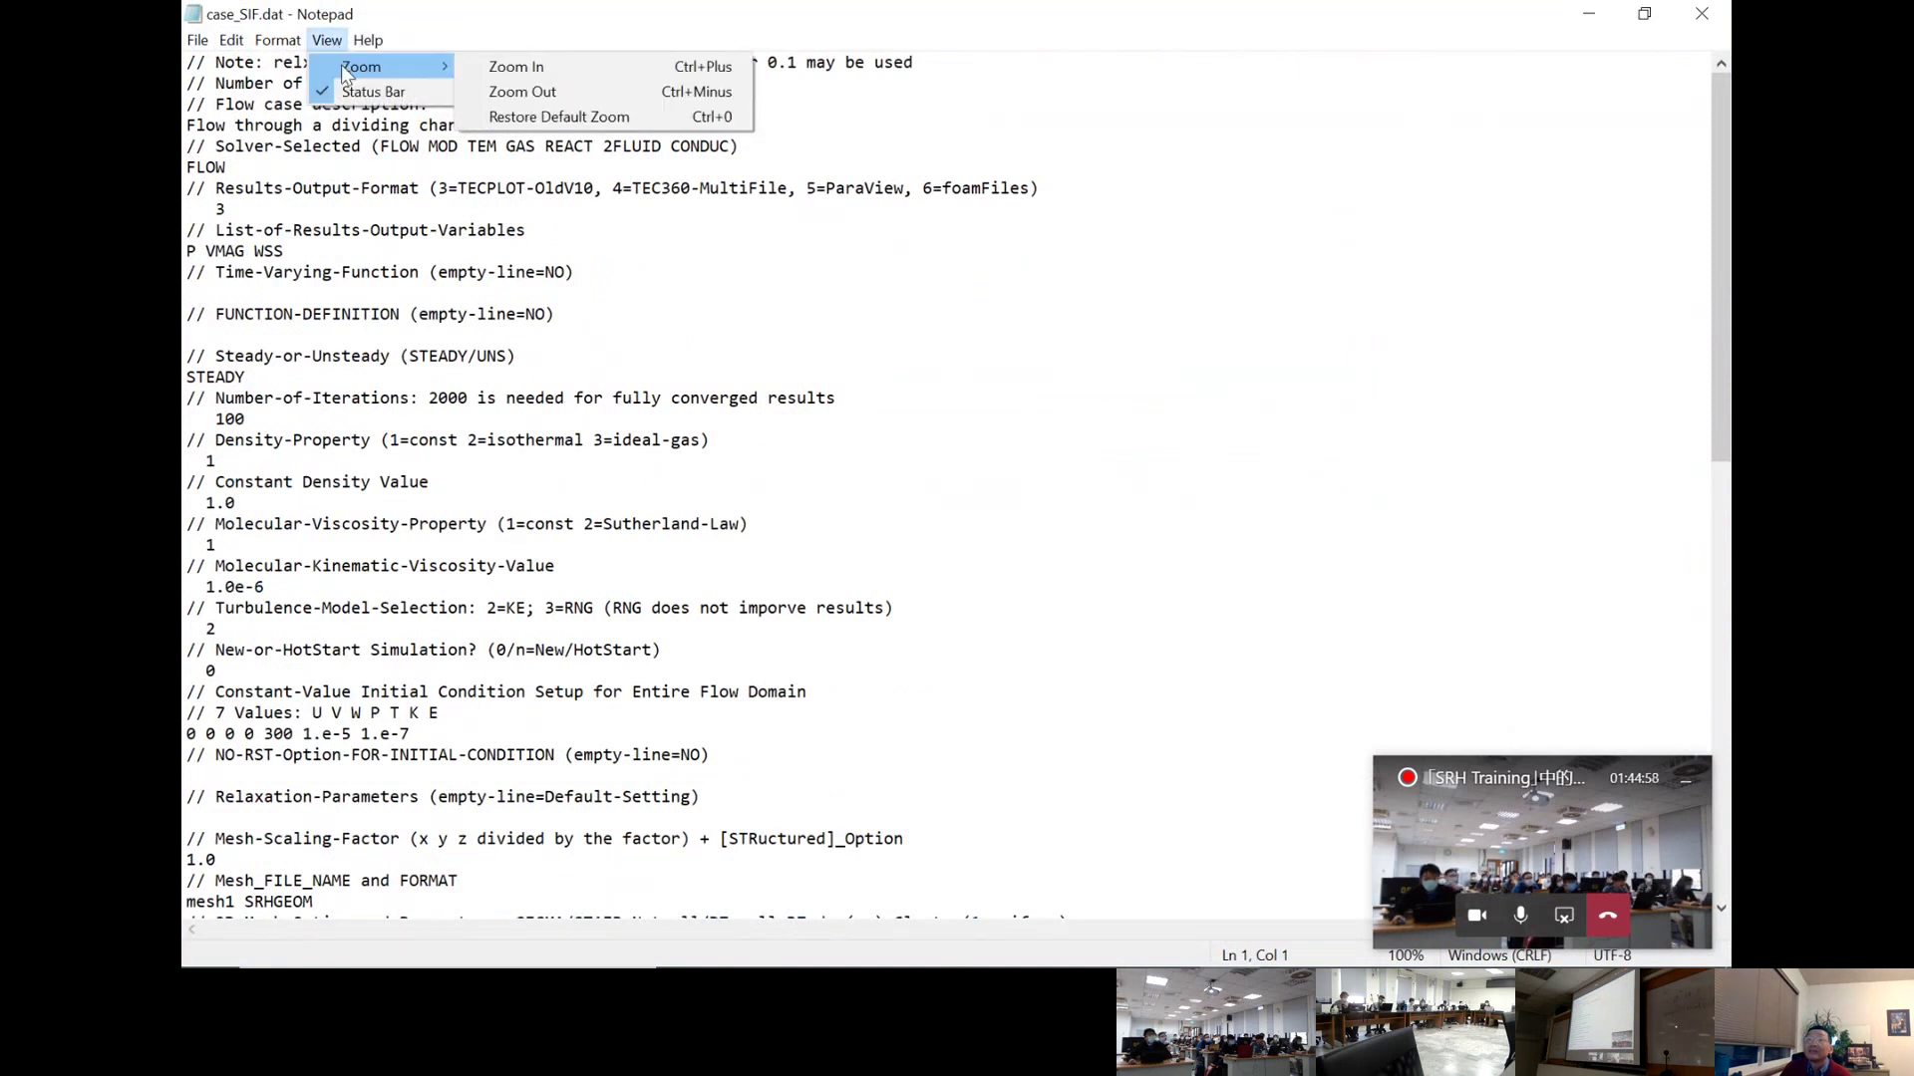
pyautogui.click(541, 64)
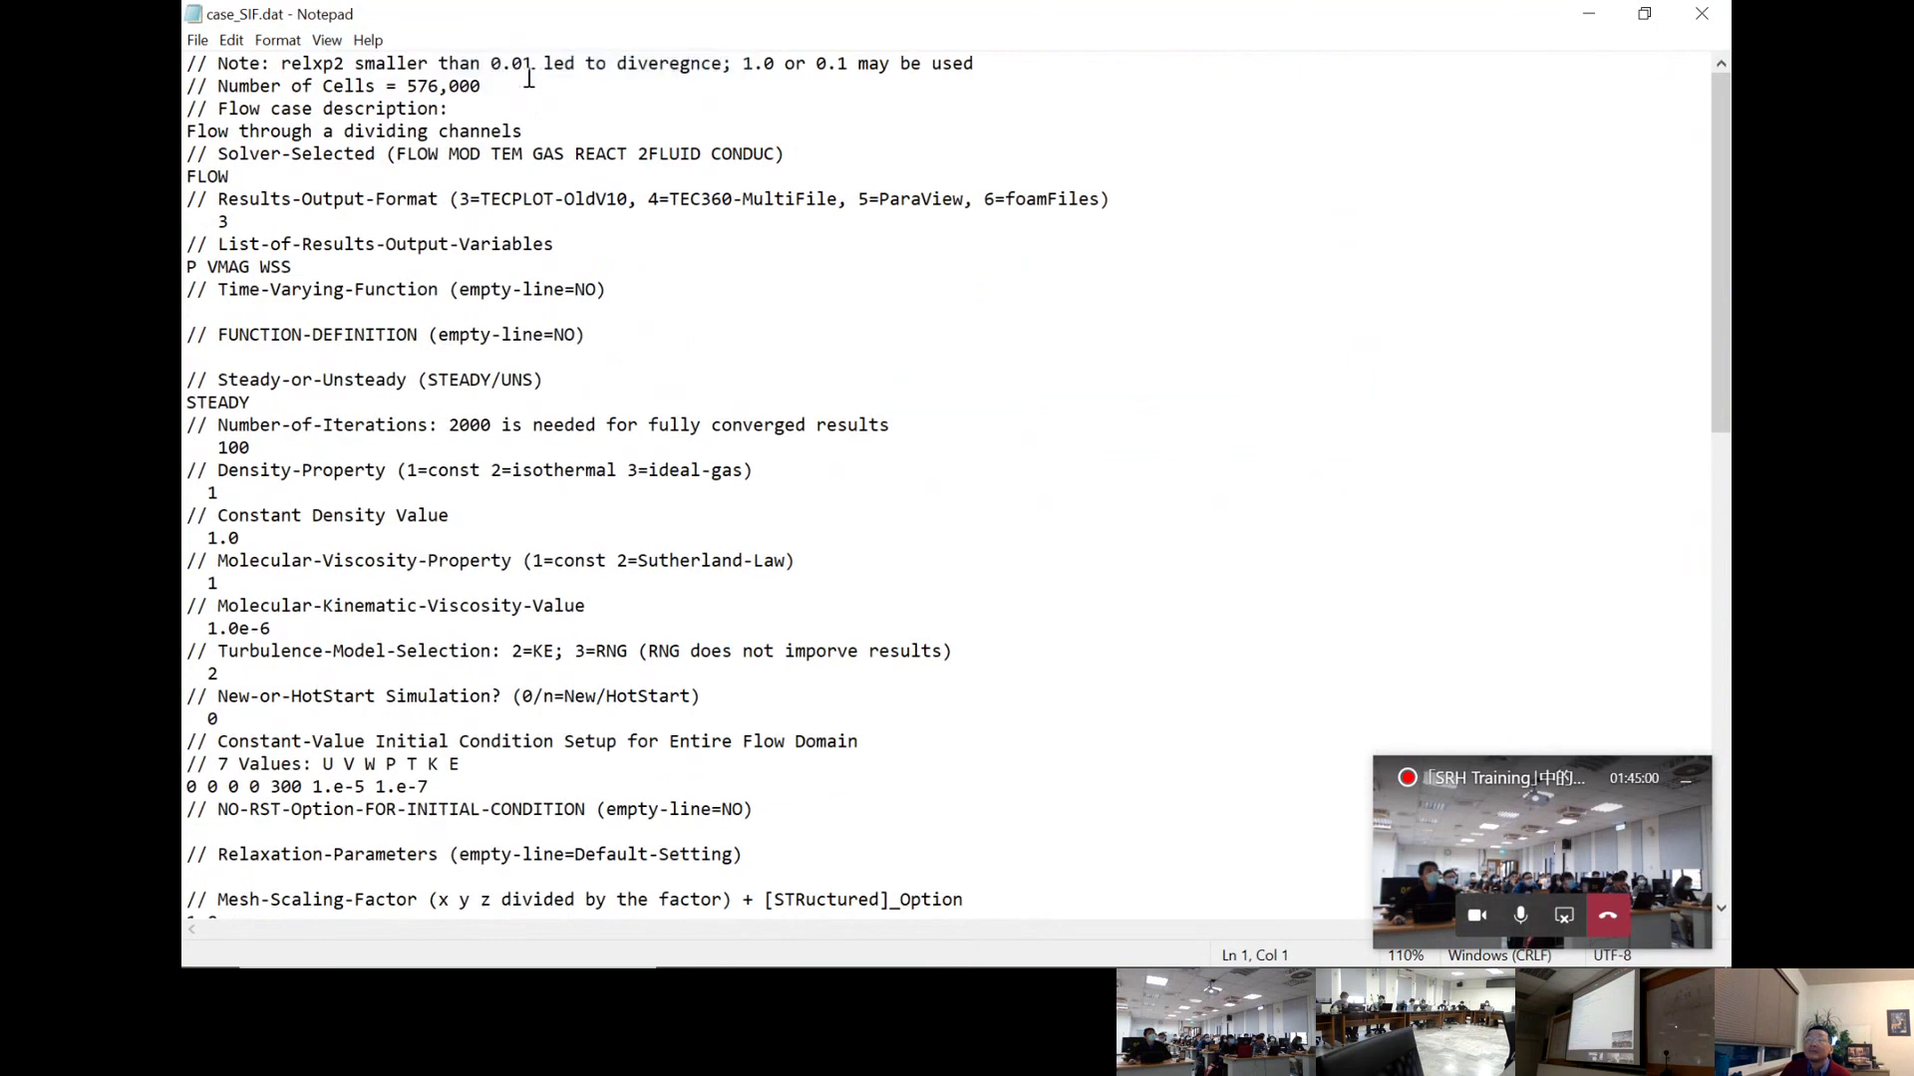
pyautogui.moveTo(438, 86); pyautogui.dragTo(677, 275)
pyautogui.click(588, 222)
pyautogui.click(327, 40)
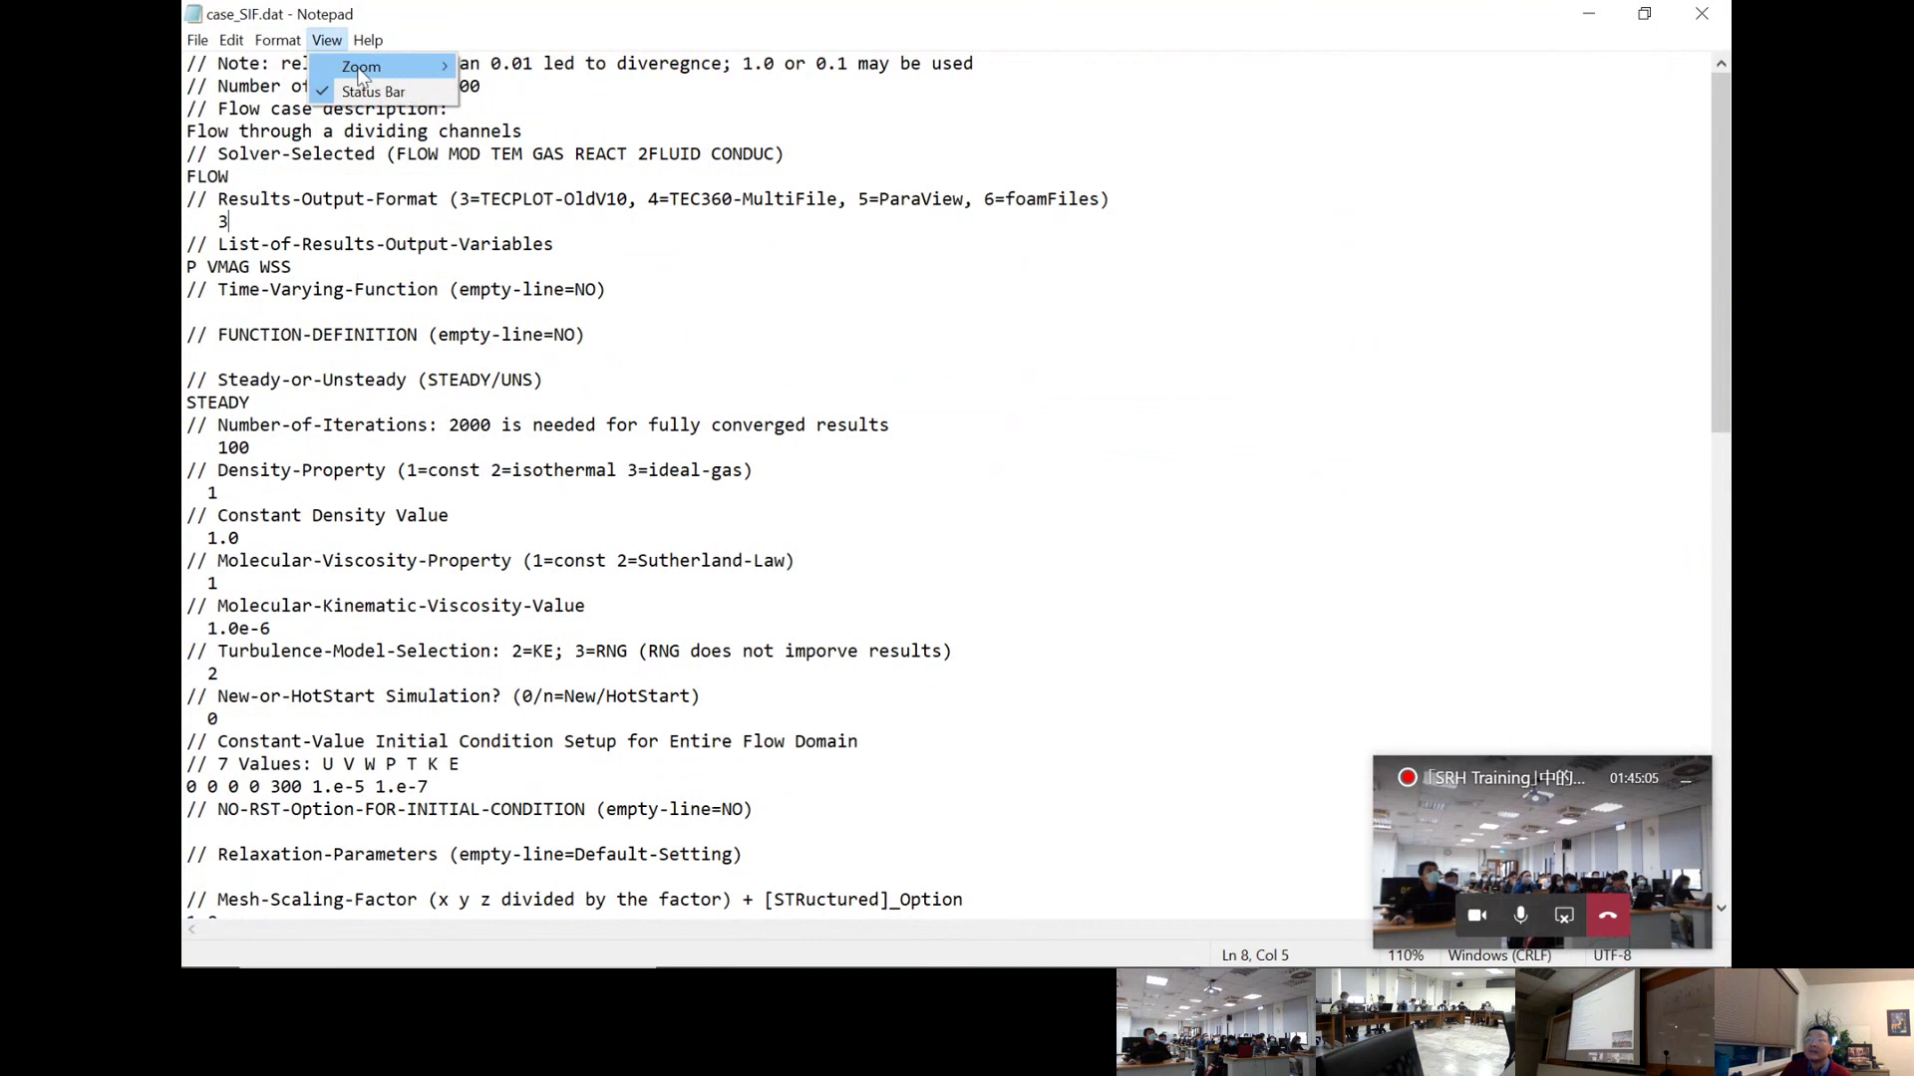
pyautogui.moveTo(361, 73)
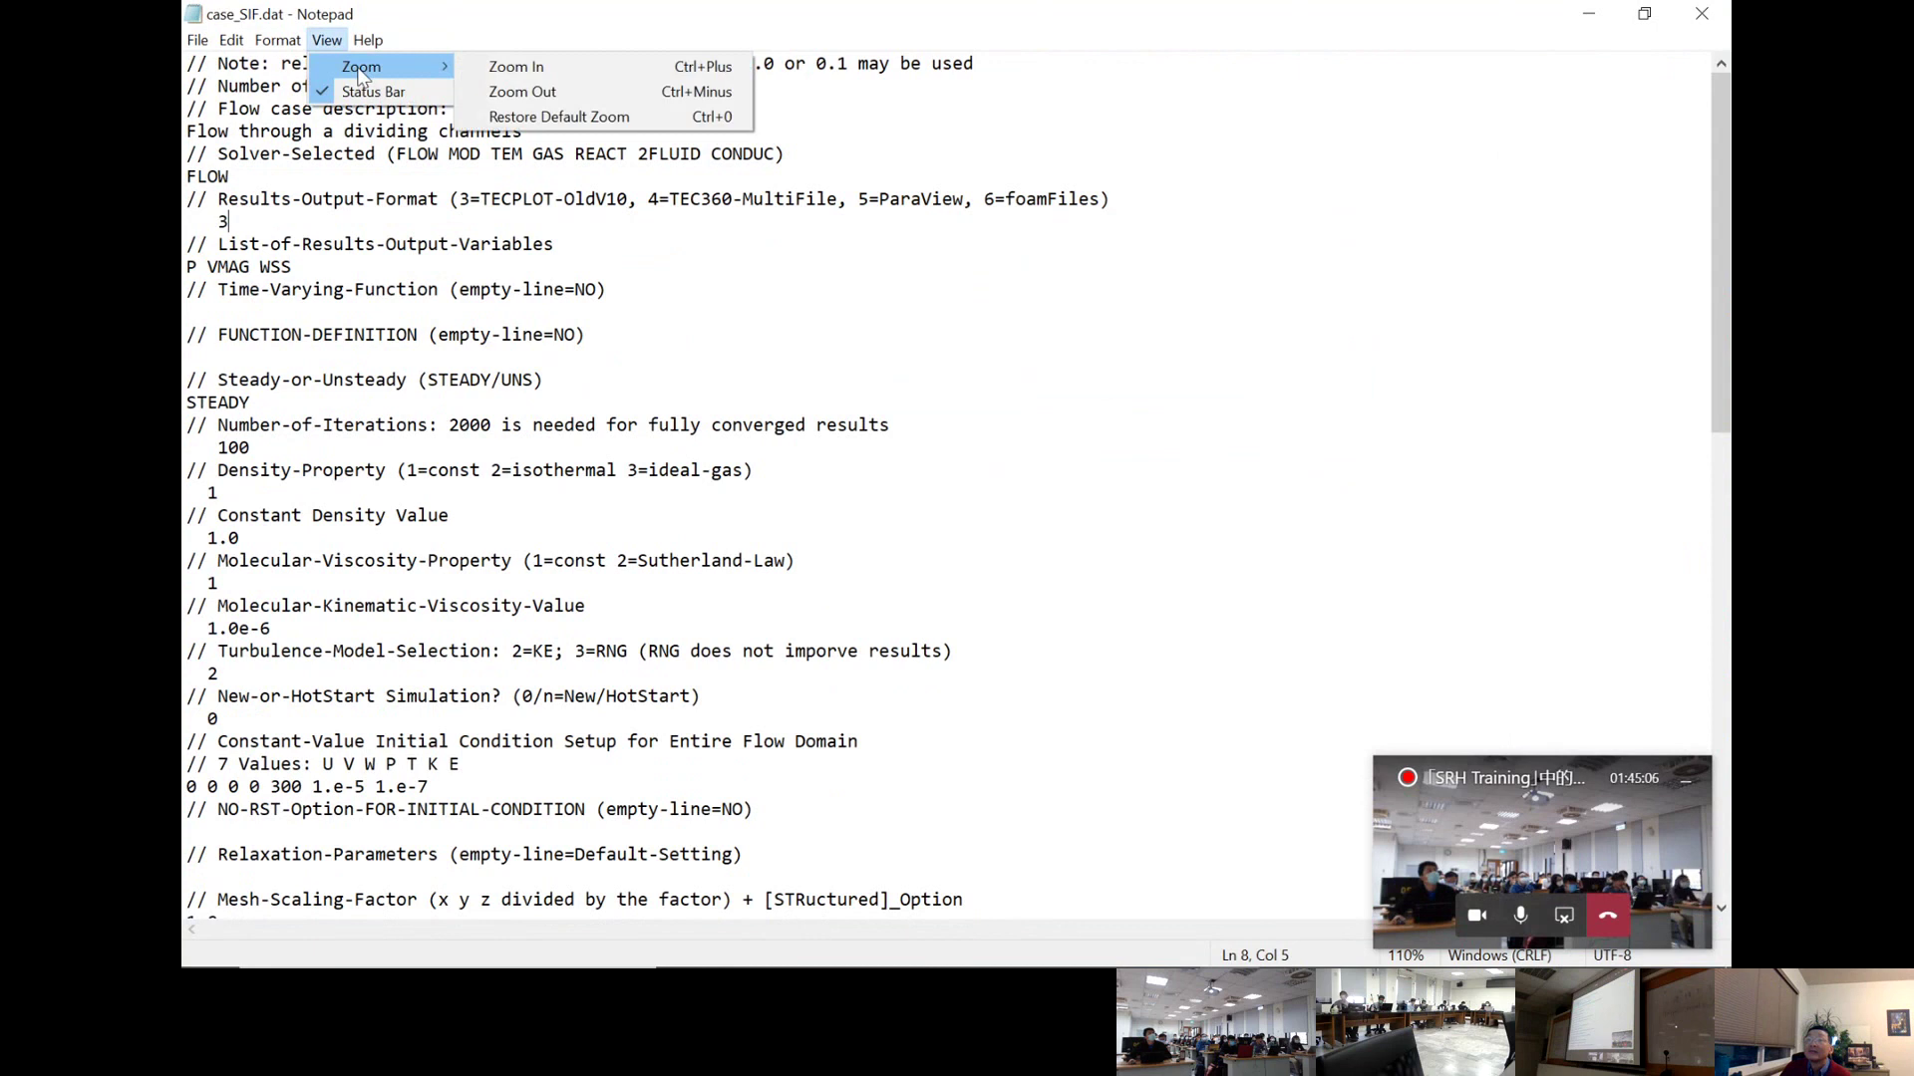
pyautogui.click(506, 70)
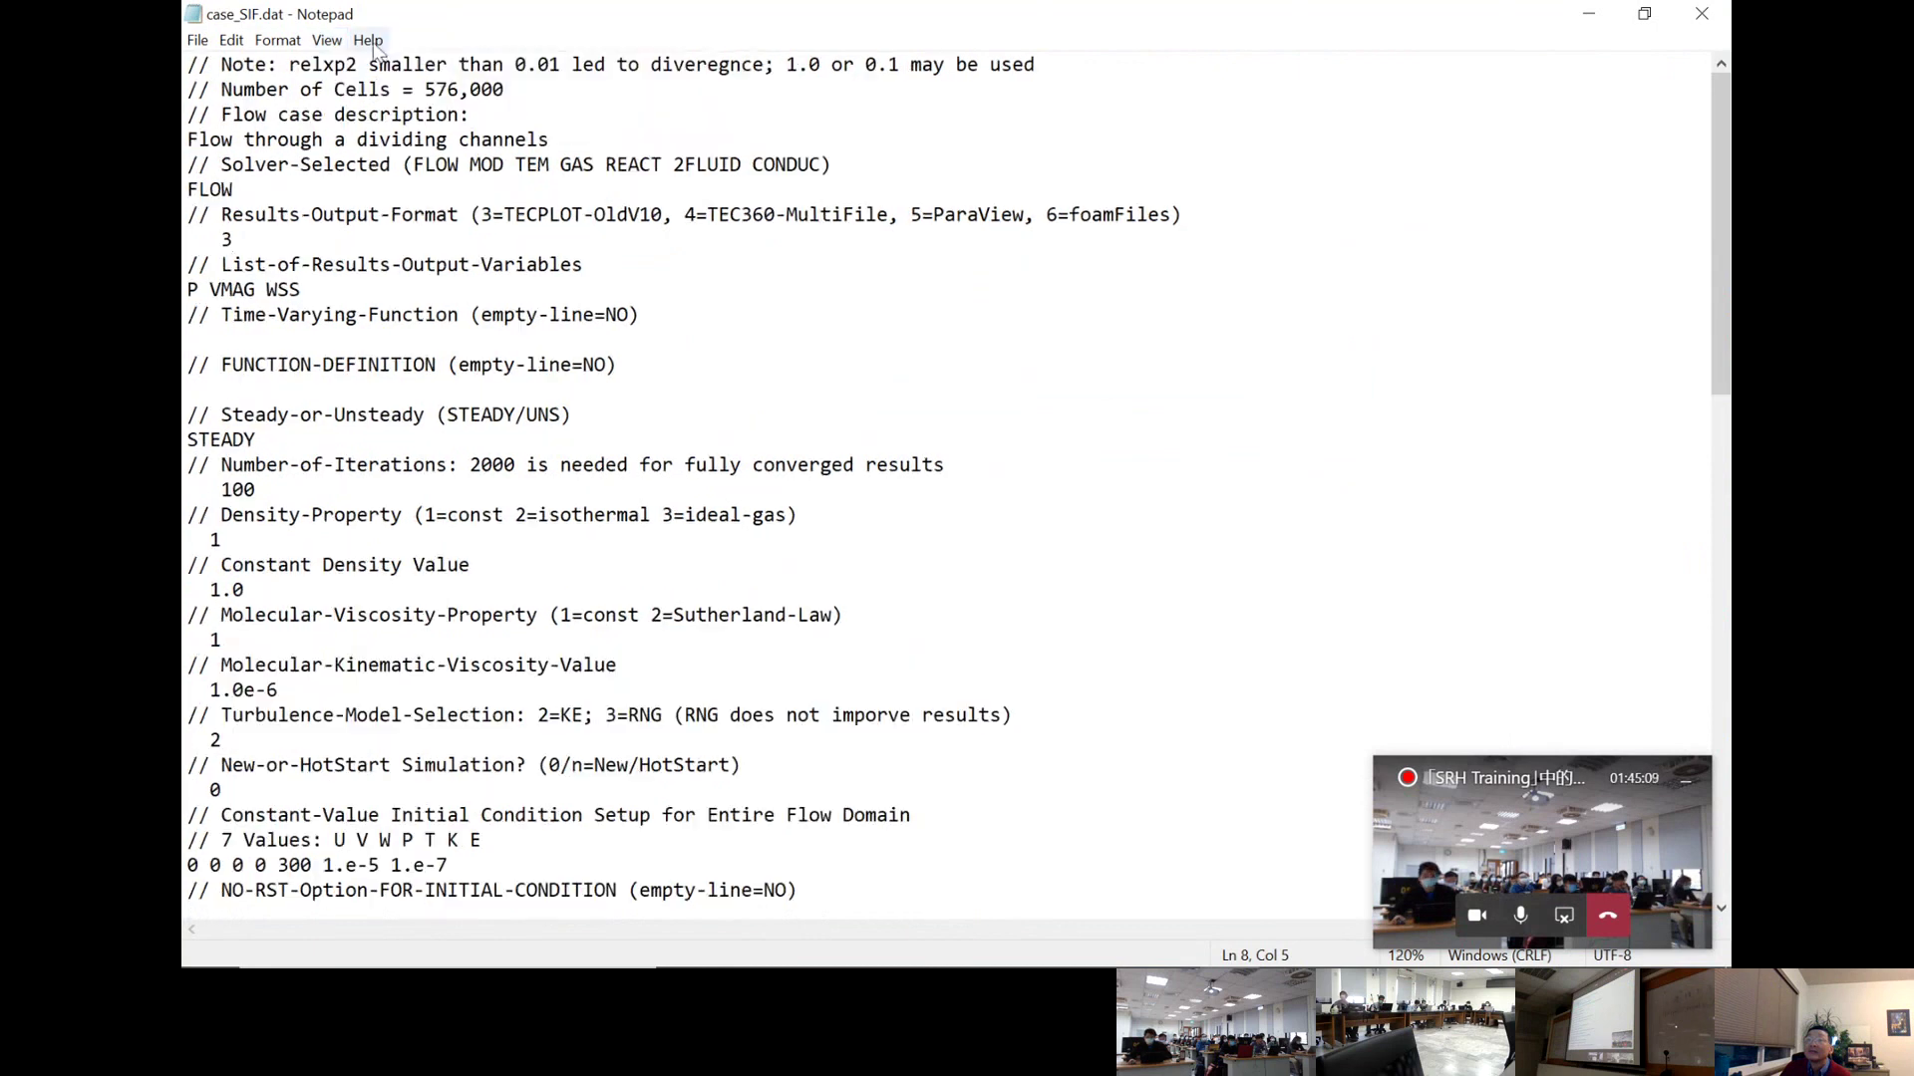
pyautogui.click(327, 39)
pyautogui.moveTo(343, 66)
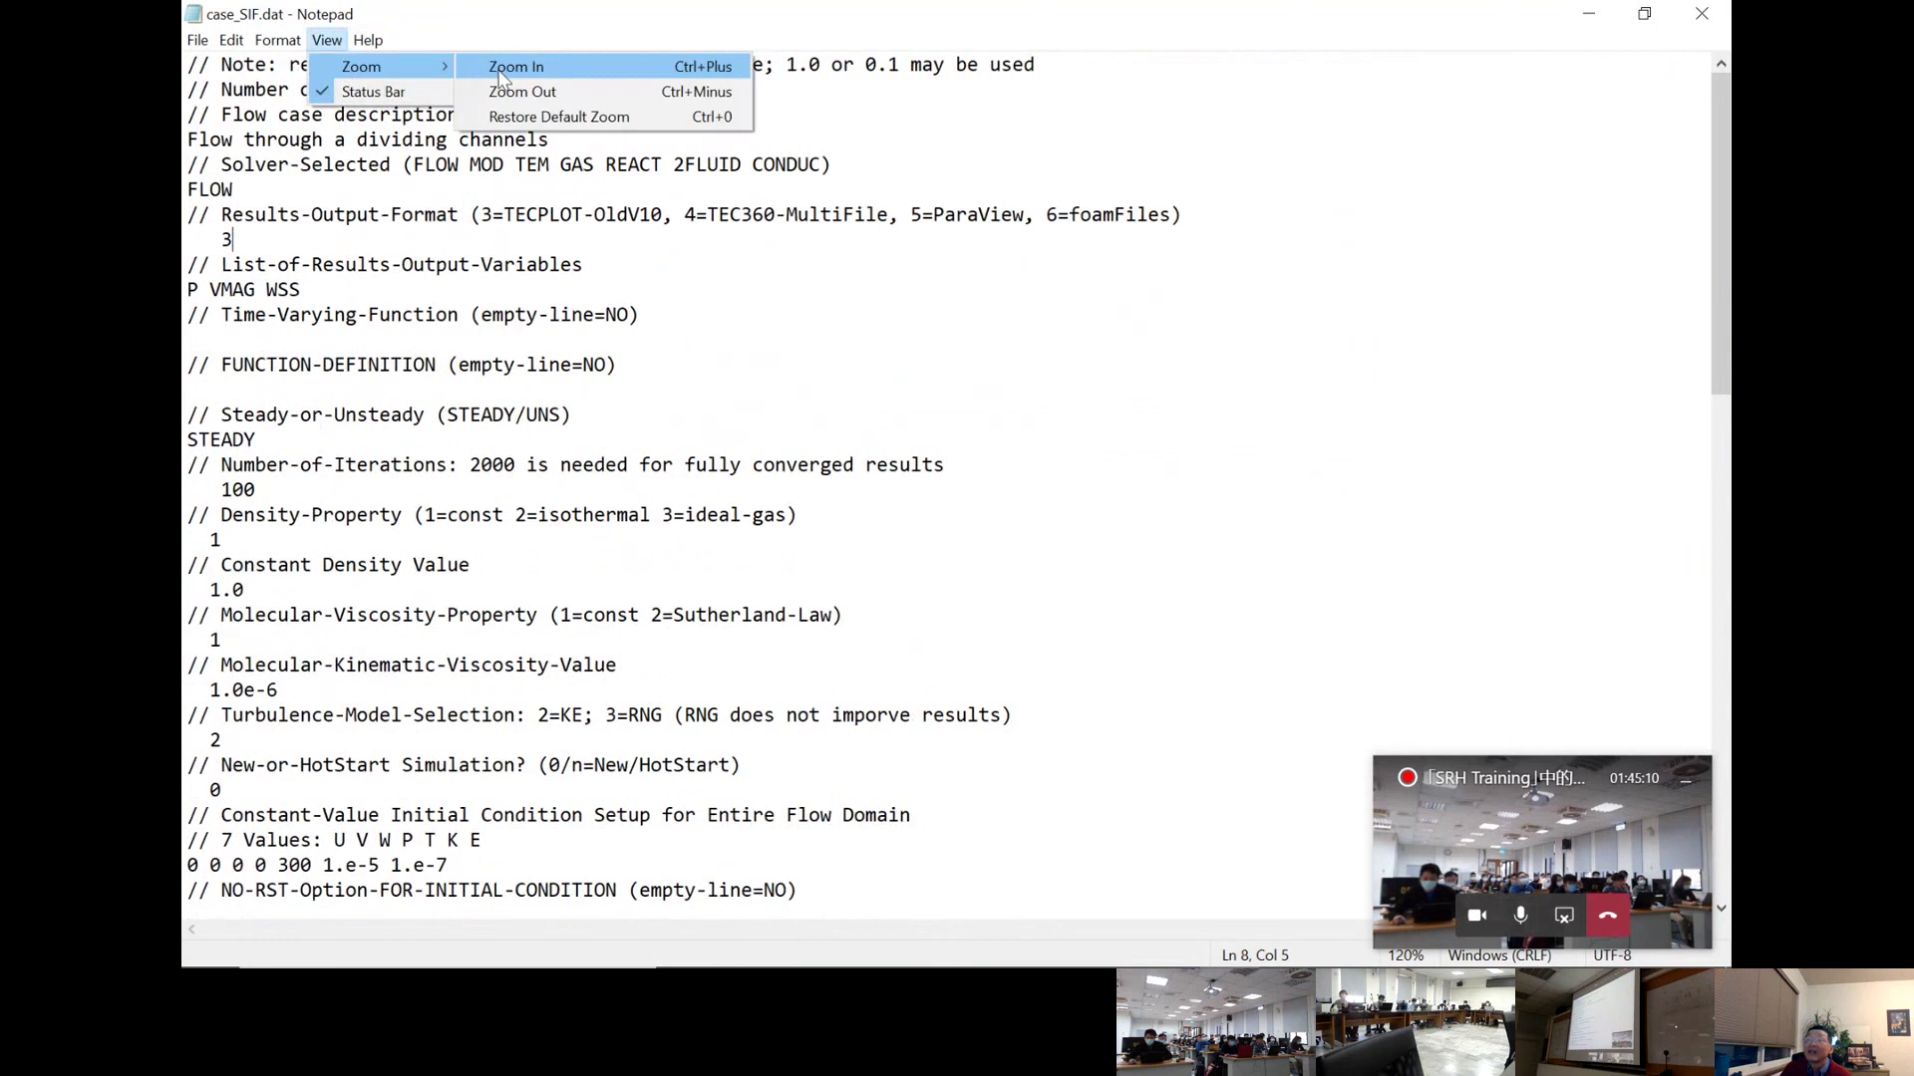
pyautogui.click(500, 68)
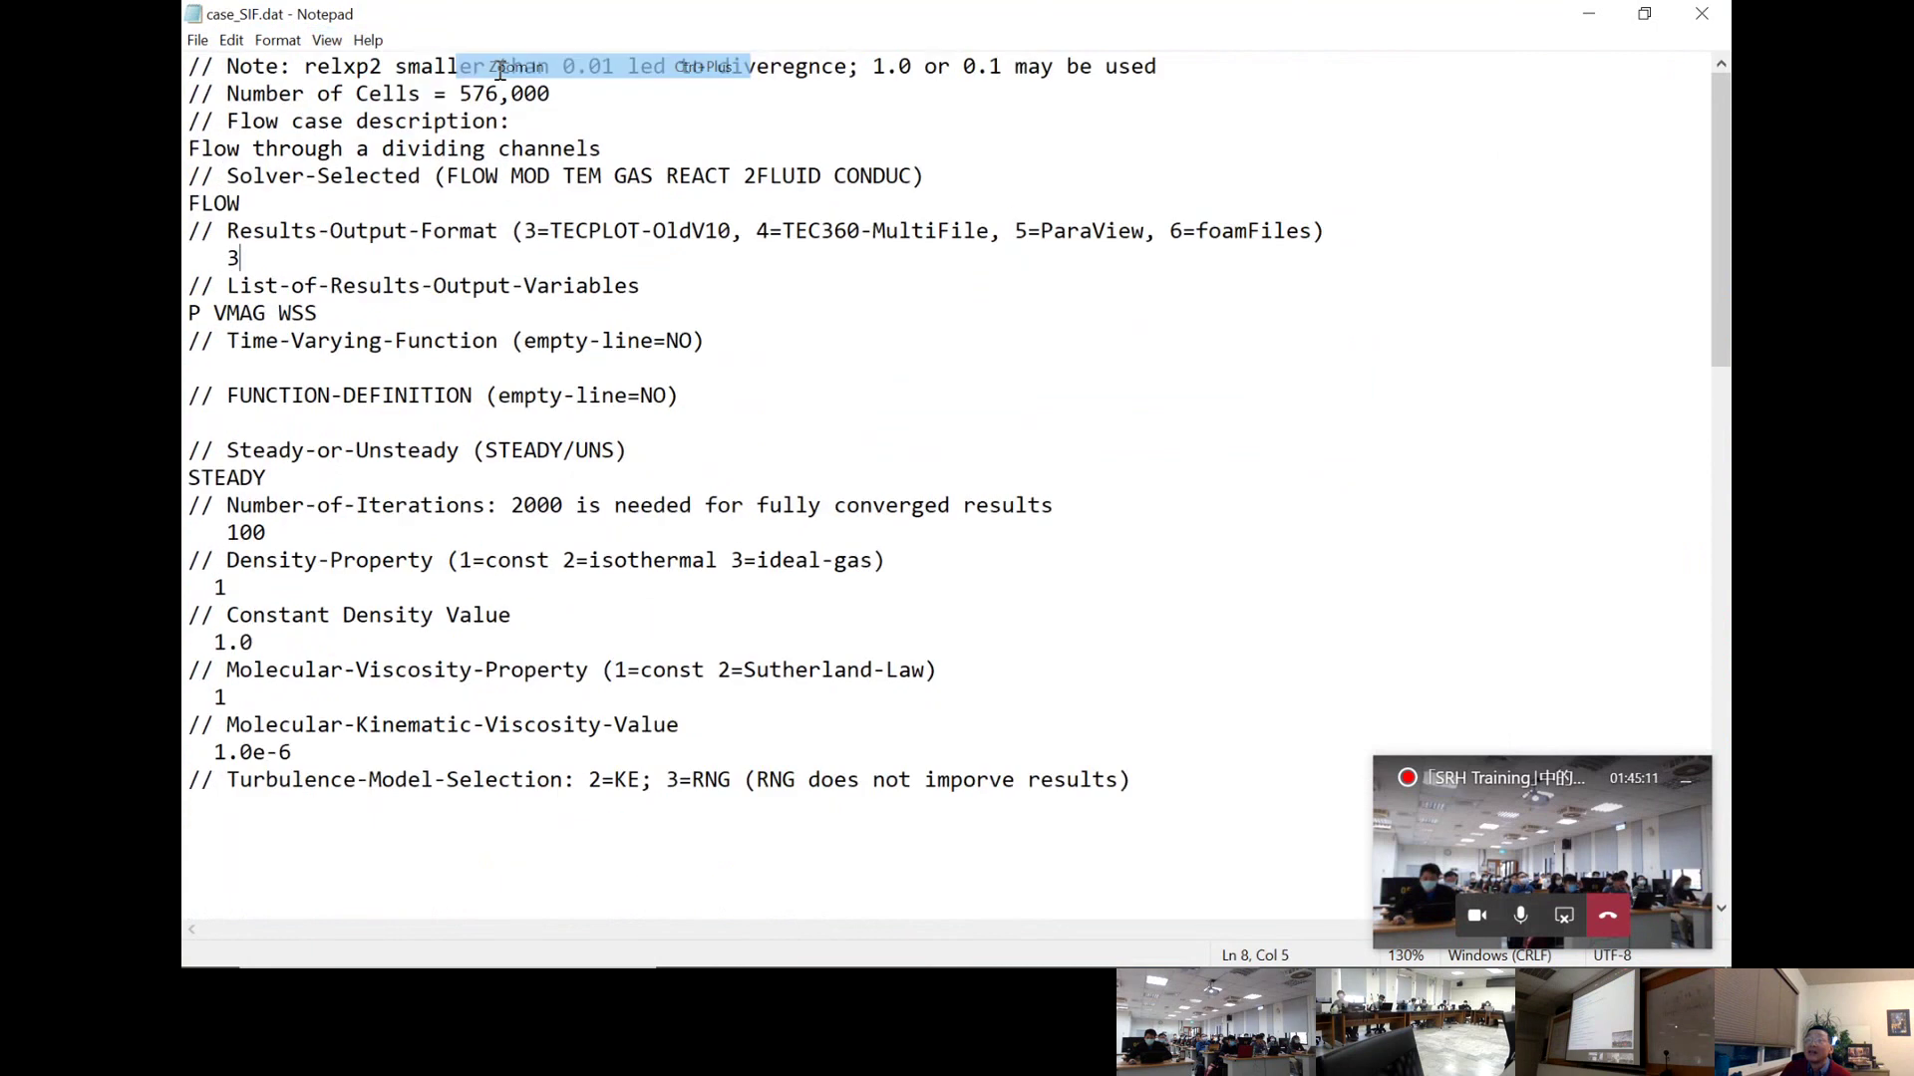
pyautogui.click(319, 41)
pyautogui.click(487, 72)
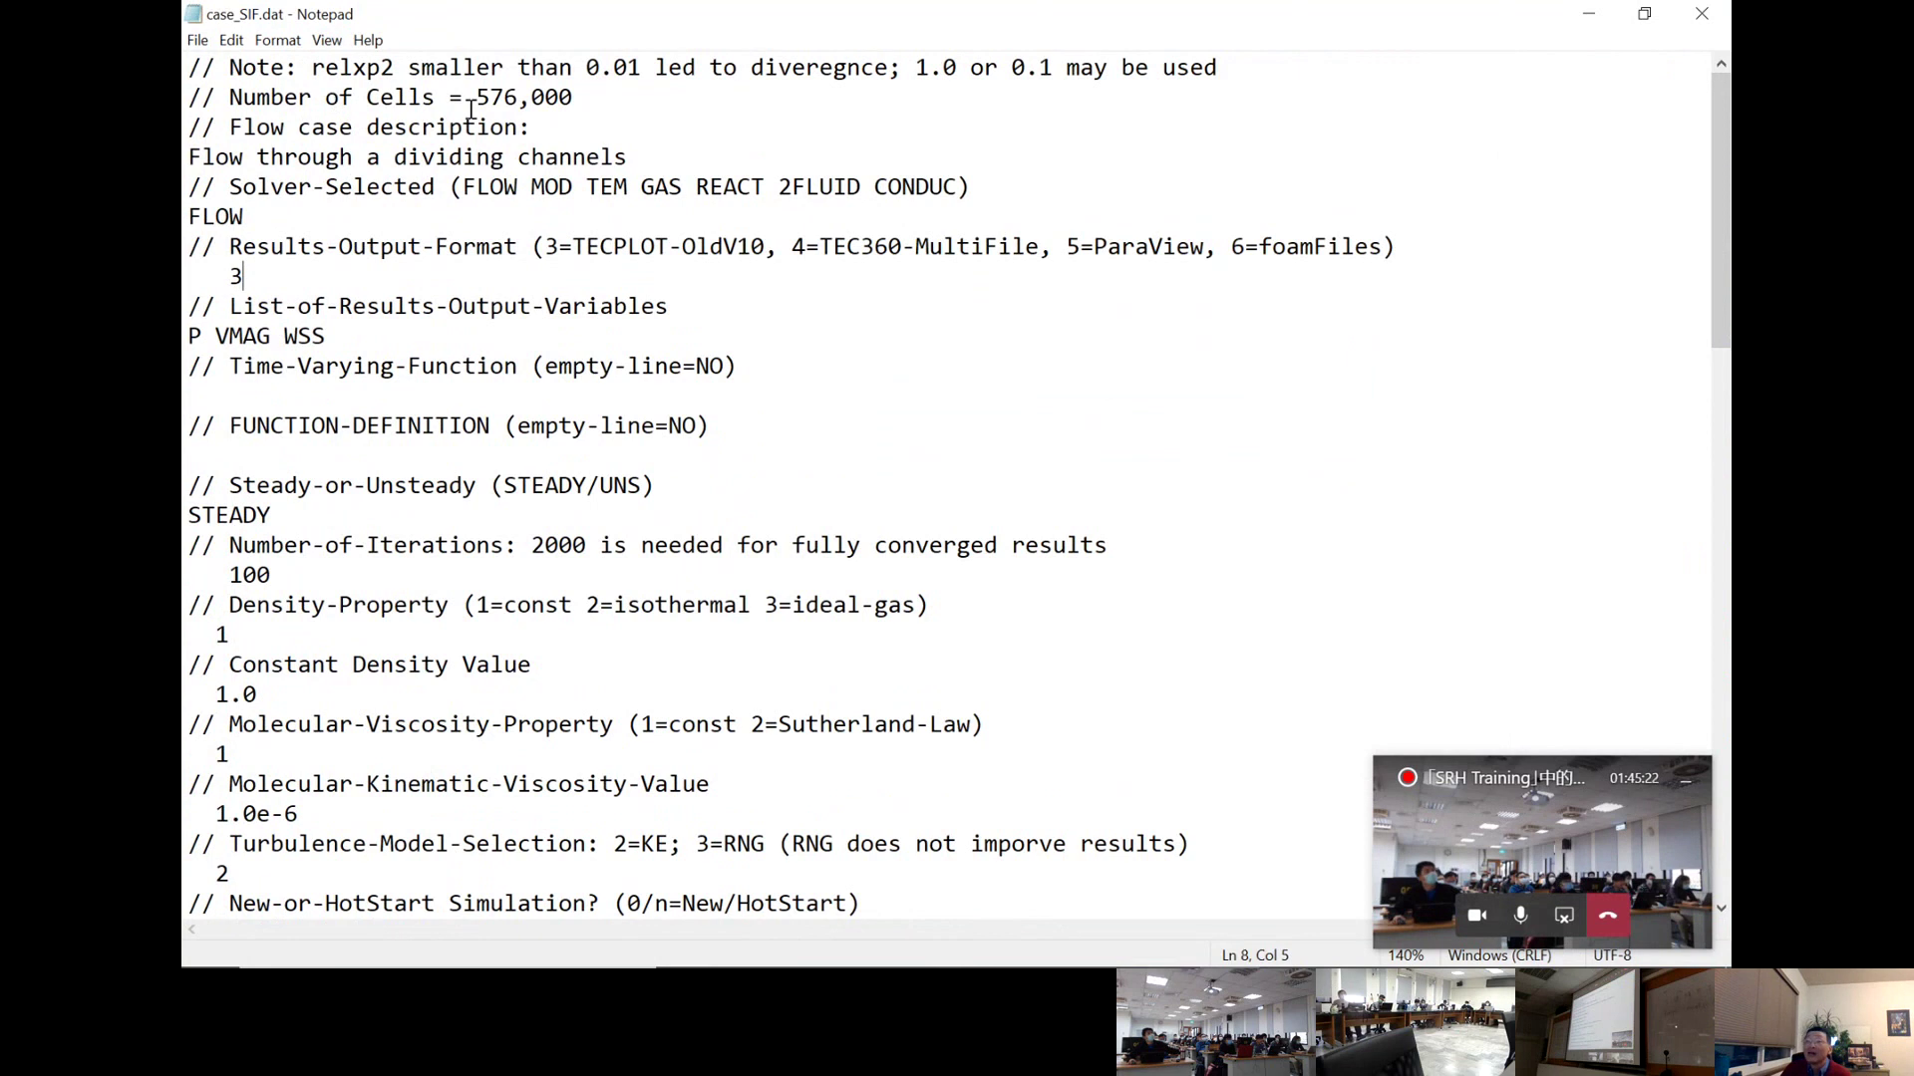
# - Review the opening comment lines, the flow case description and the solver selection by highlighting each one
pyautogui.moveTo(575, 96); pyautogui.dragTo(534, 112)
pyautogui.hotkey('ctrl', 'shift', 'Home')
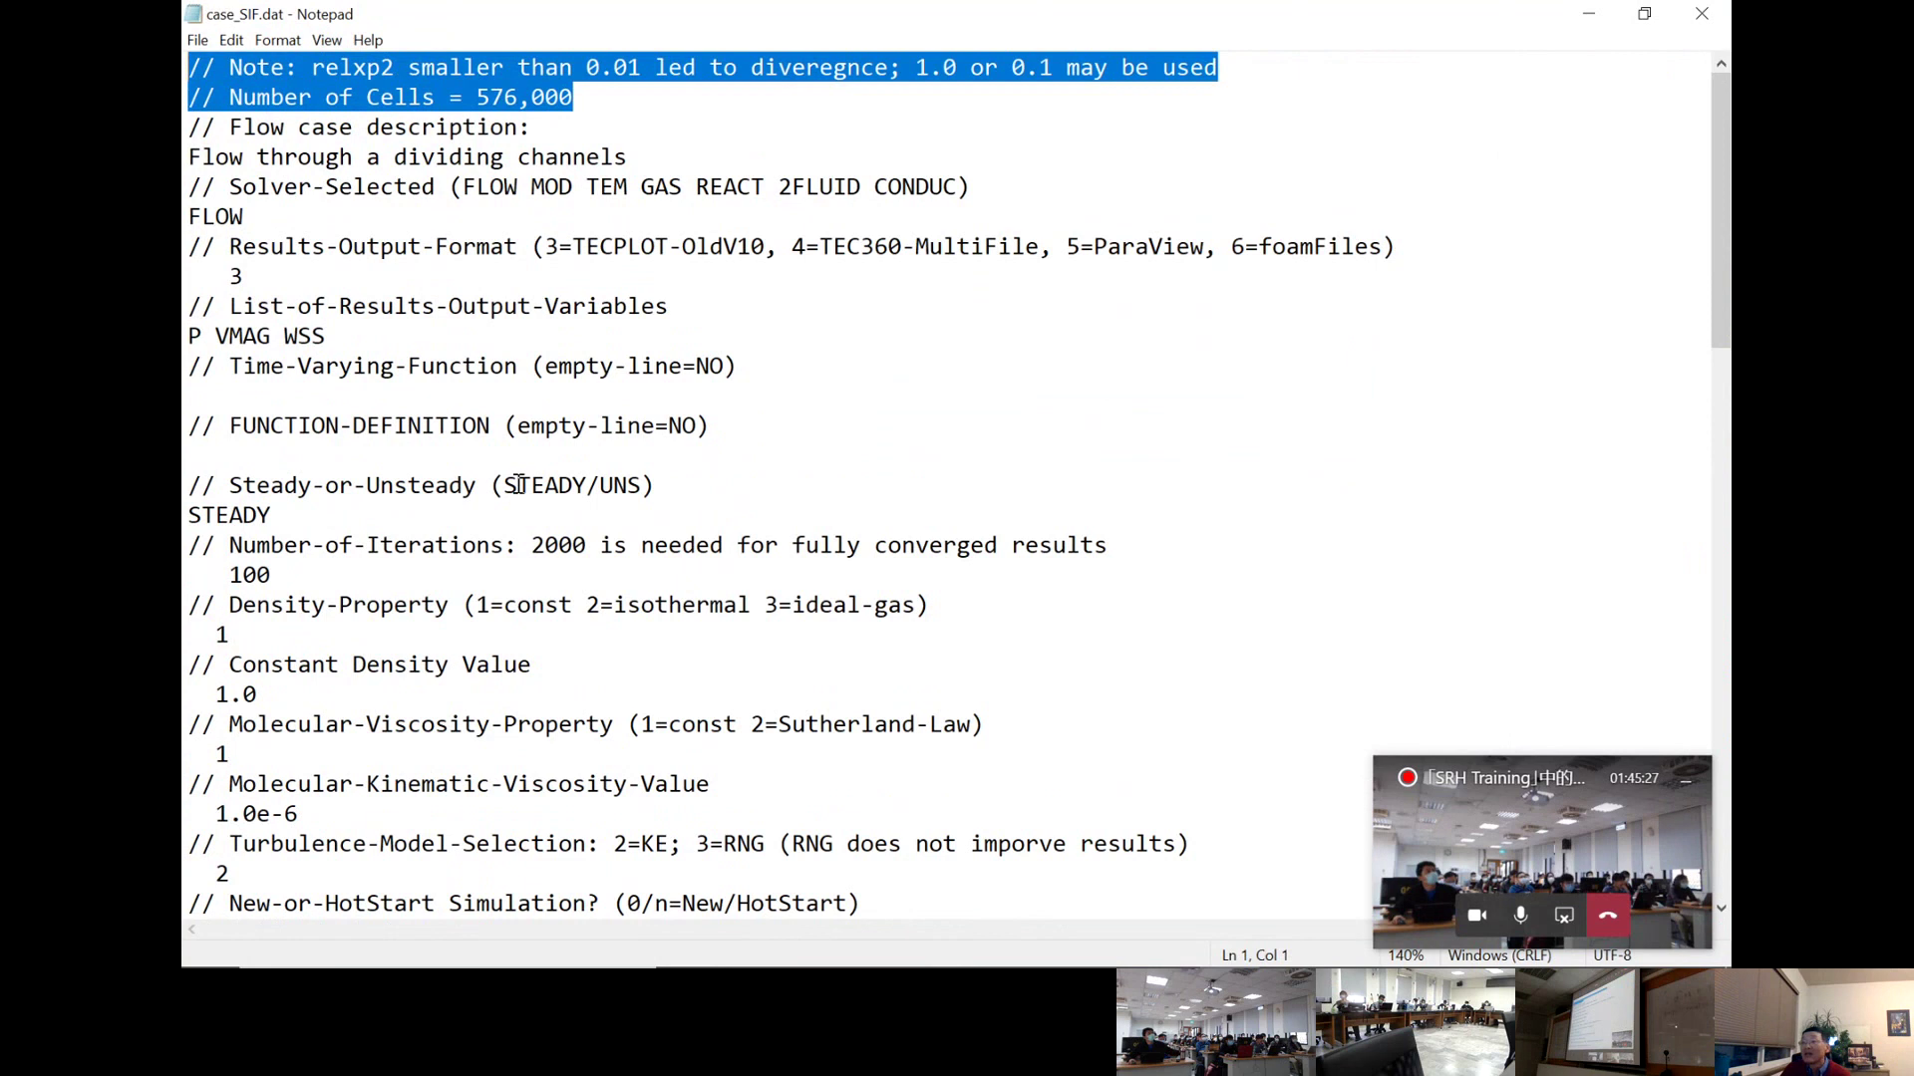
pyautogui.click(488, 598)
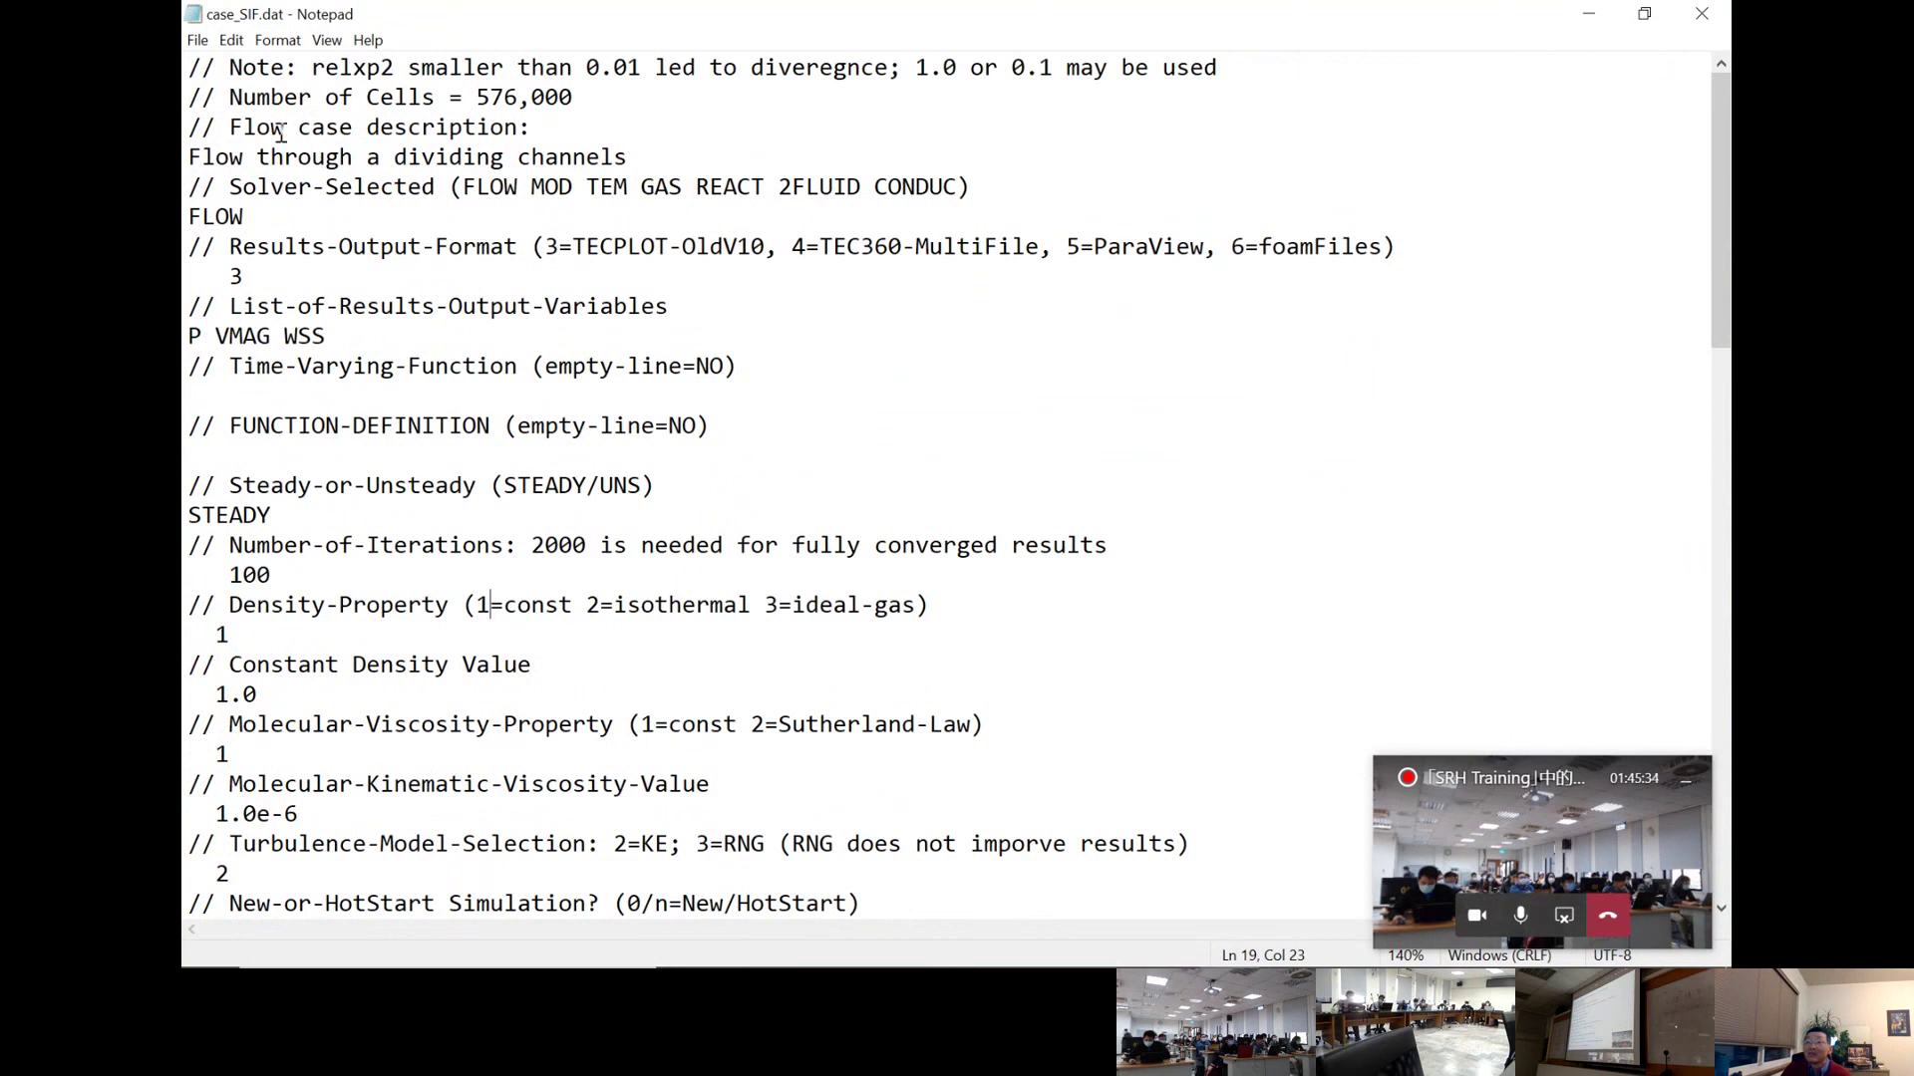
pyautogui.moveTo(531, 127); pyautogui.dragTo(185, 132)
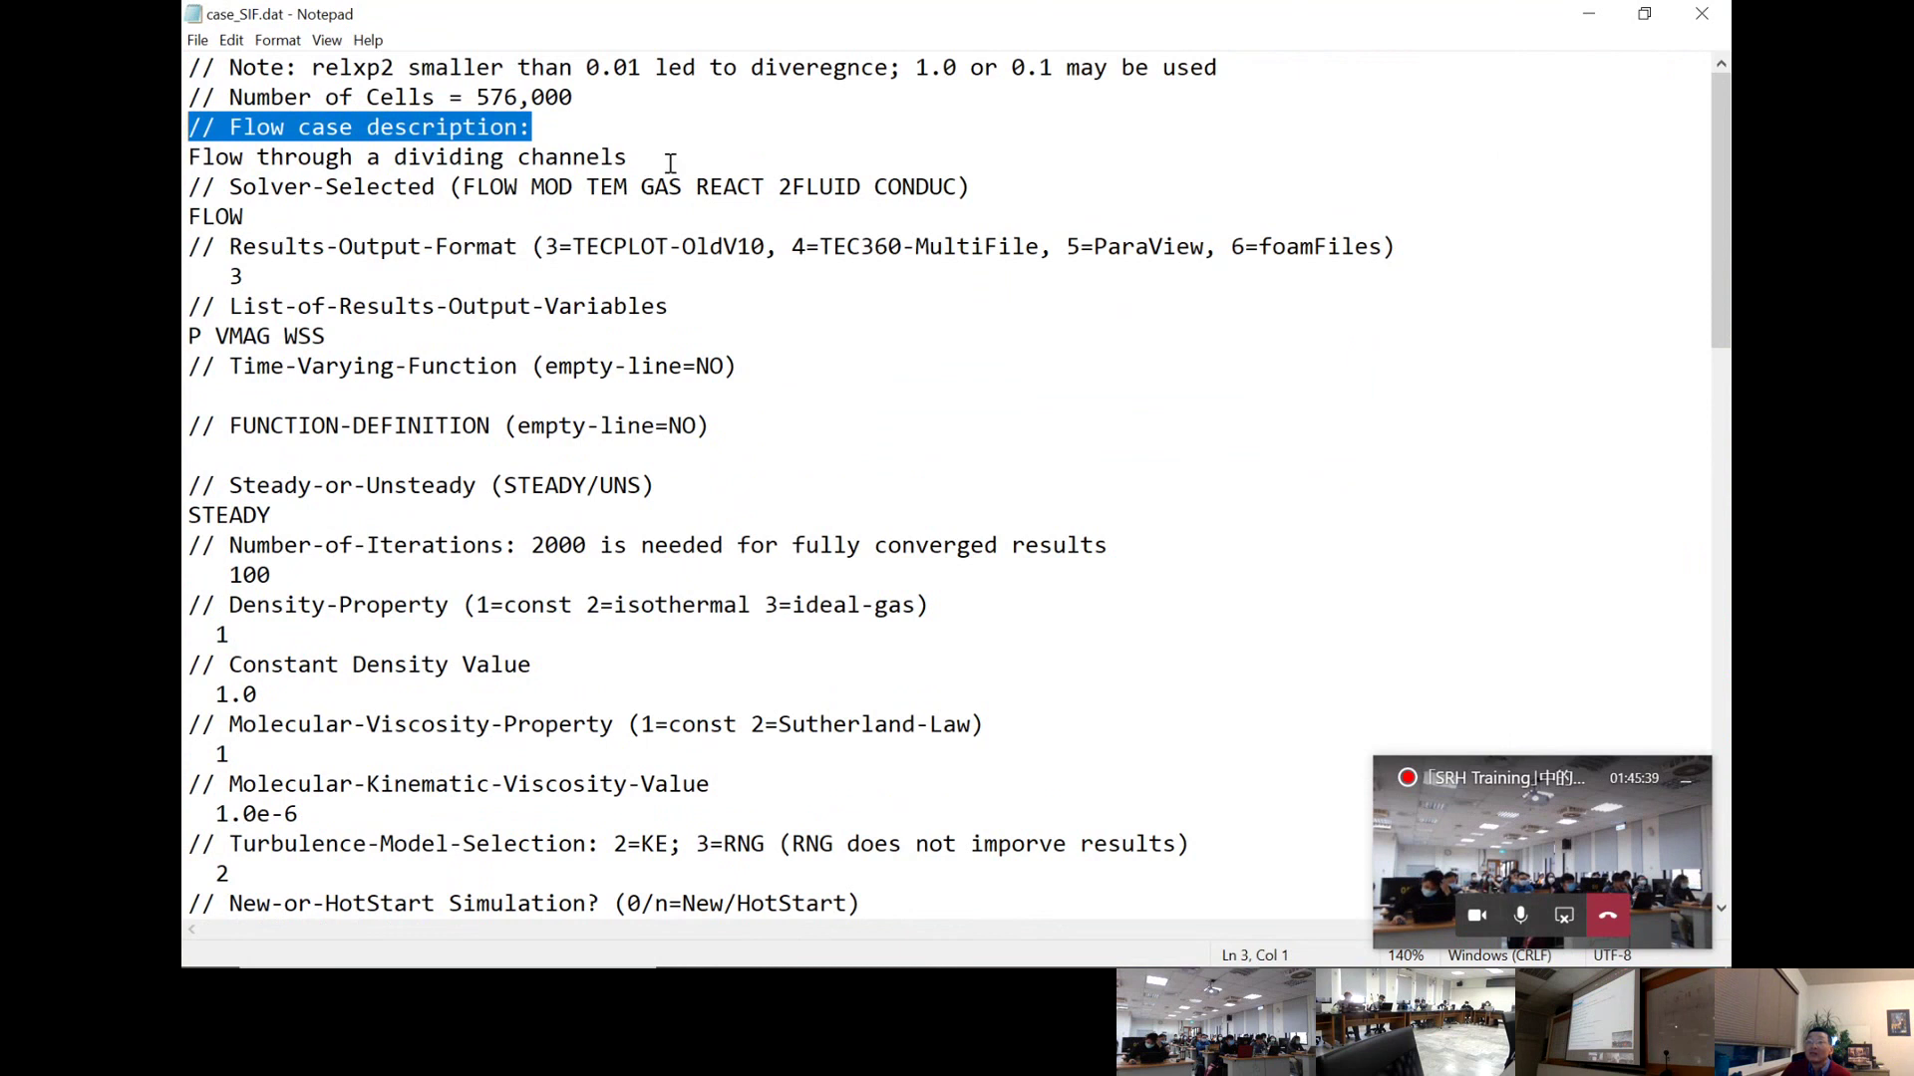
pyautogui.moveTo(671, 162); pyautogui.dragTo(184, 167)
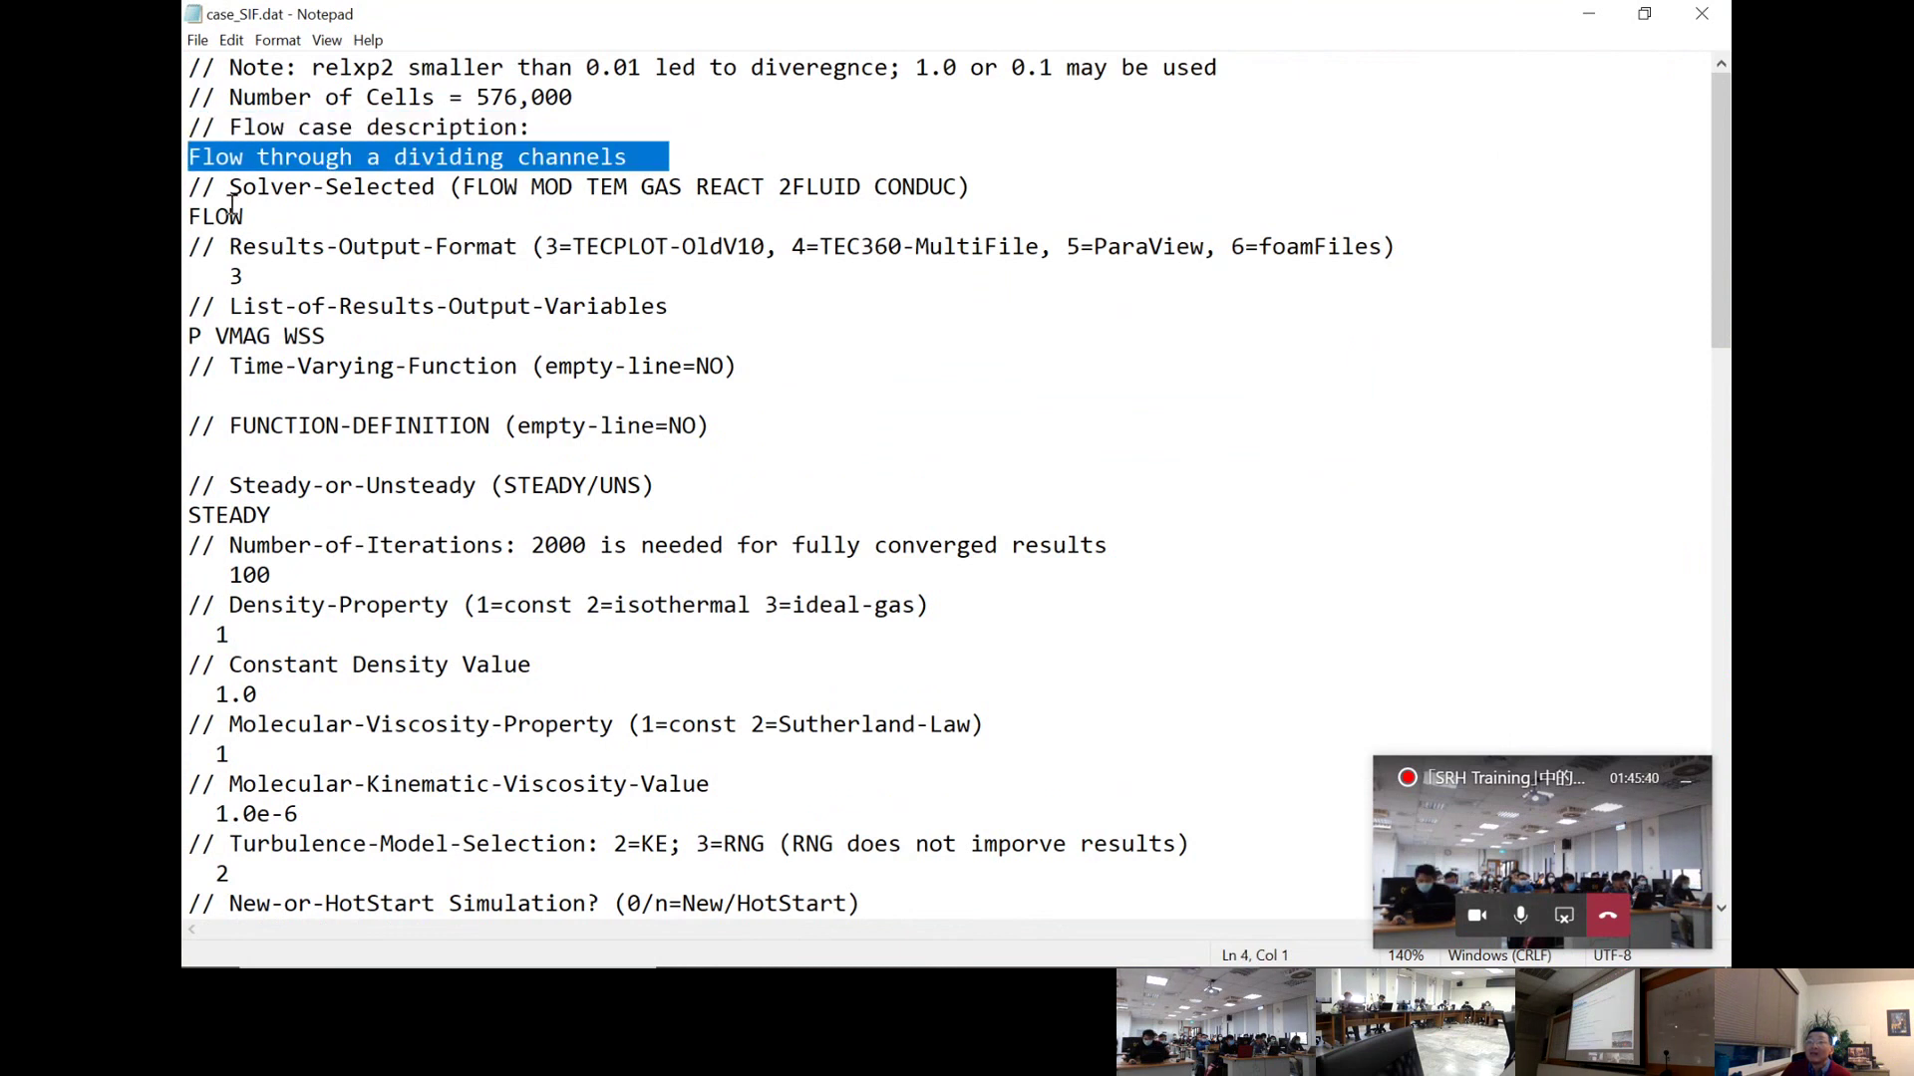
pyautogui.moveTo(195, 186); pyautogui.dragTo(244, 212)
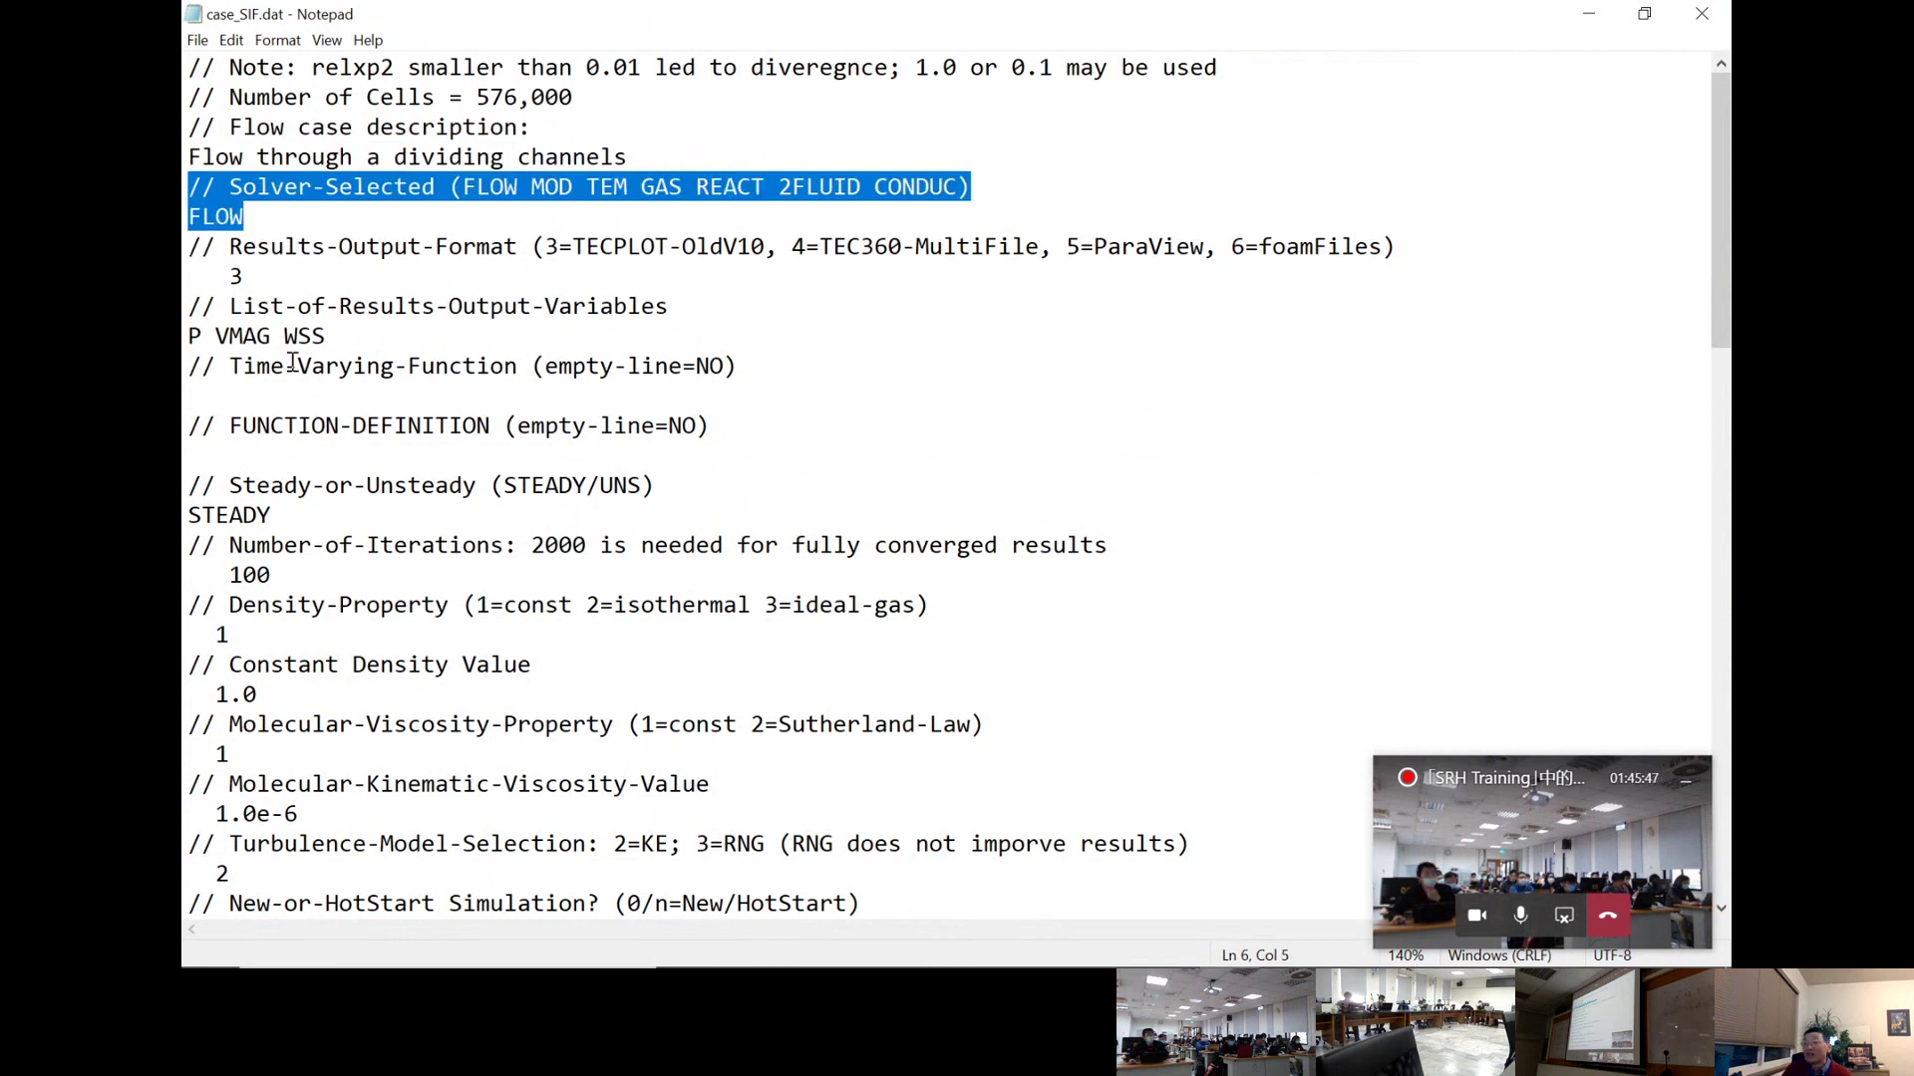
# - Examine the Results-Output-Format entry, highlighting the TEC360, ParaView and foamFiles options and the whole setting
pyautogui.moveTo(196, 248); pyautogui.dragTo(518, 248)
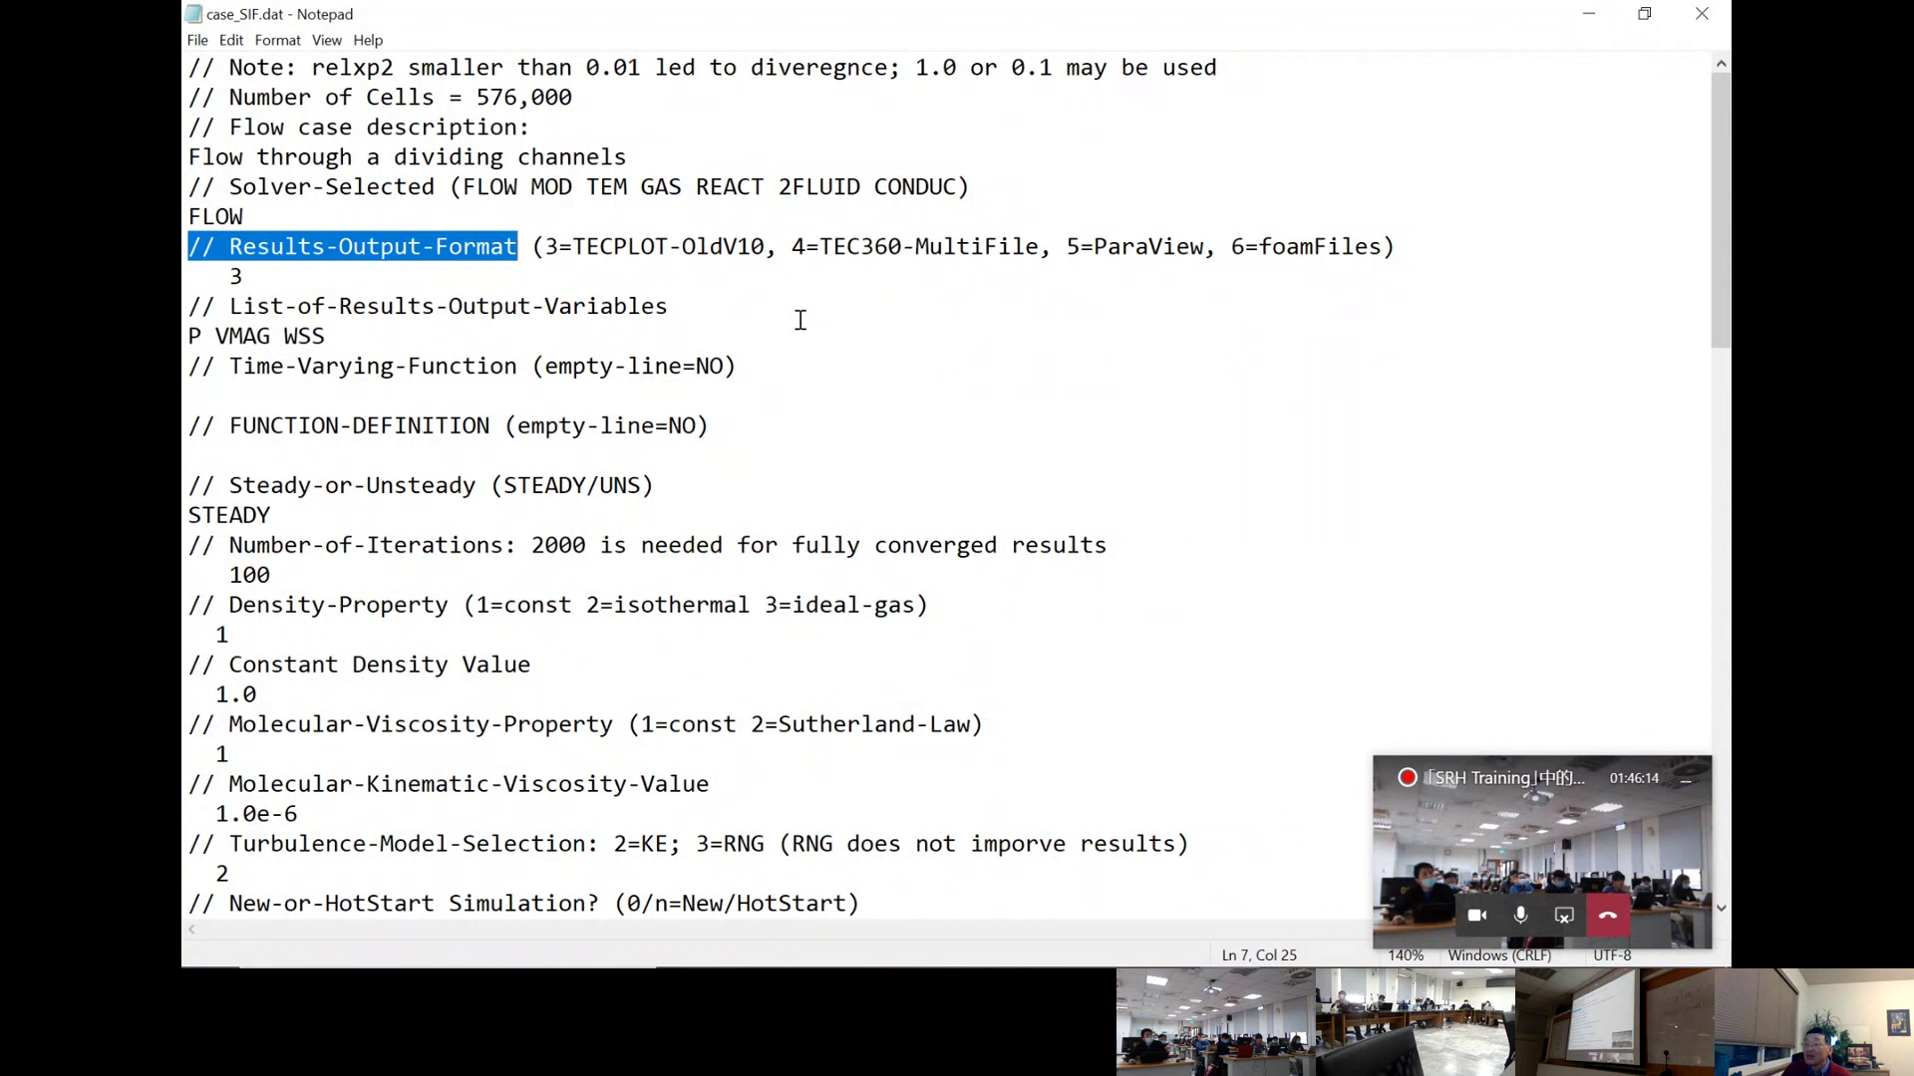
pyautogui.click(780, 244)
pyautogui.moveTo(789, 242); pyautogui.dragTo(903, 255)
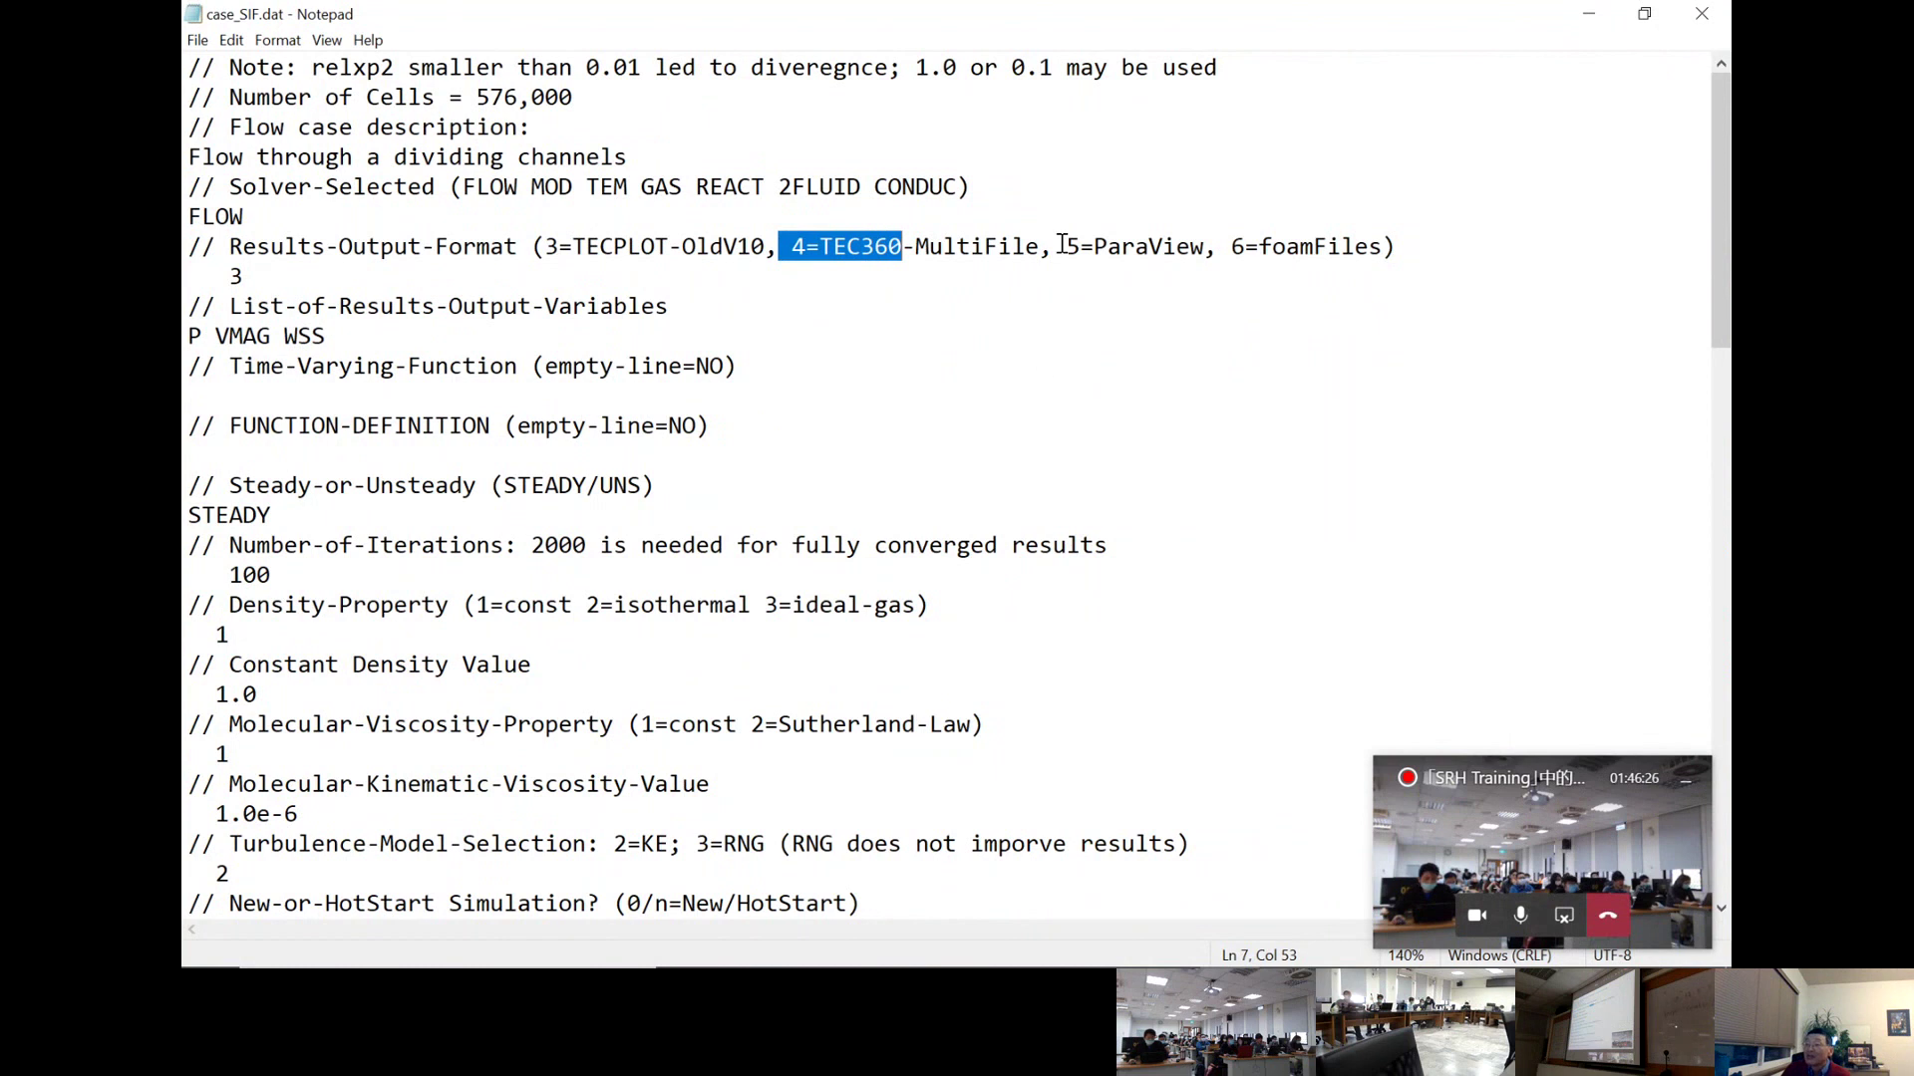
pyautogui.moveTo(1062, 246); pyautogui.dragTo(1207, 246)
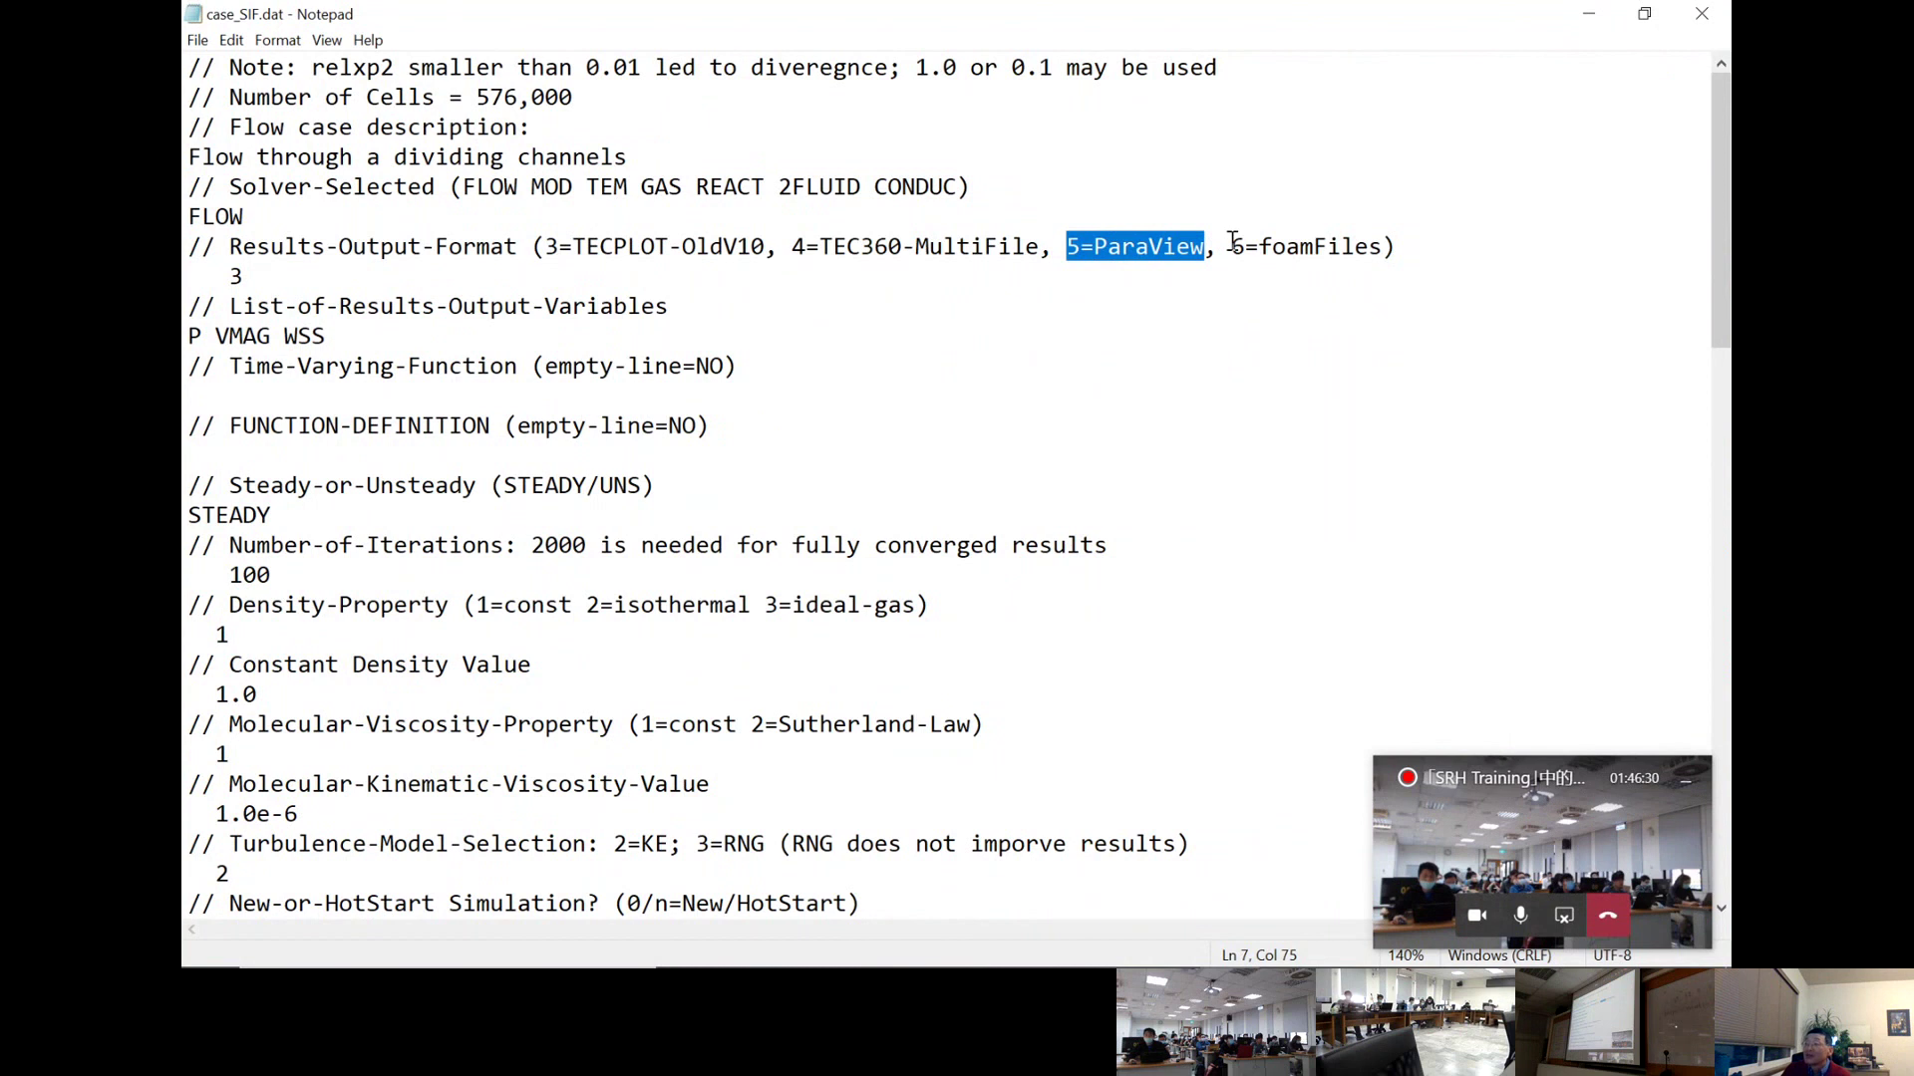
pyautogui.moveTo(1218, 245); pyautogui.dragTo(1385, 244)
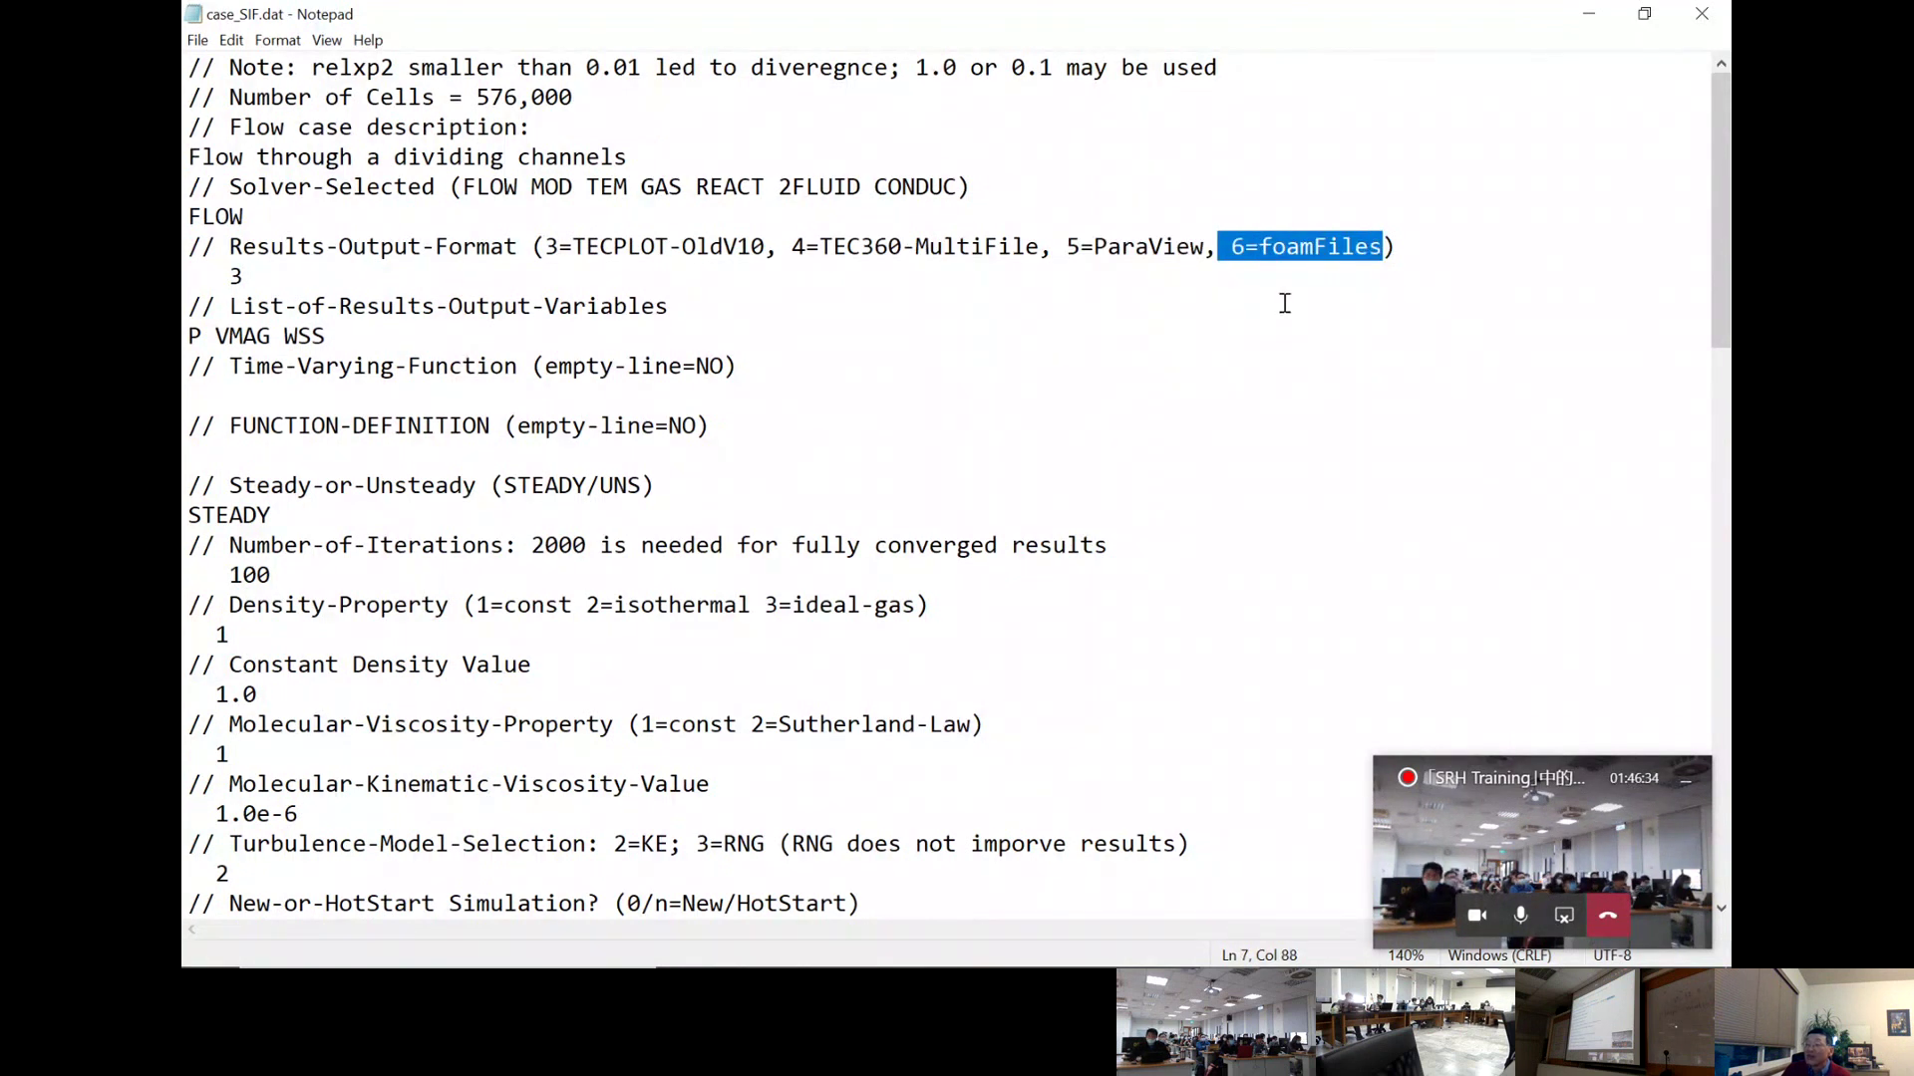
pyautogui.click(1236, 246)
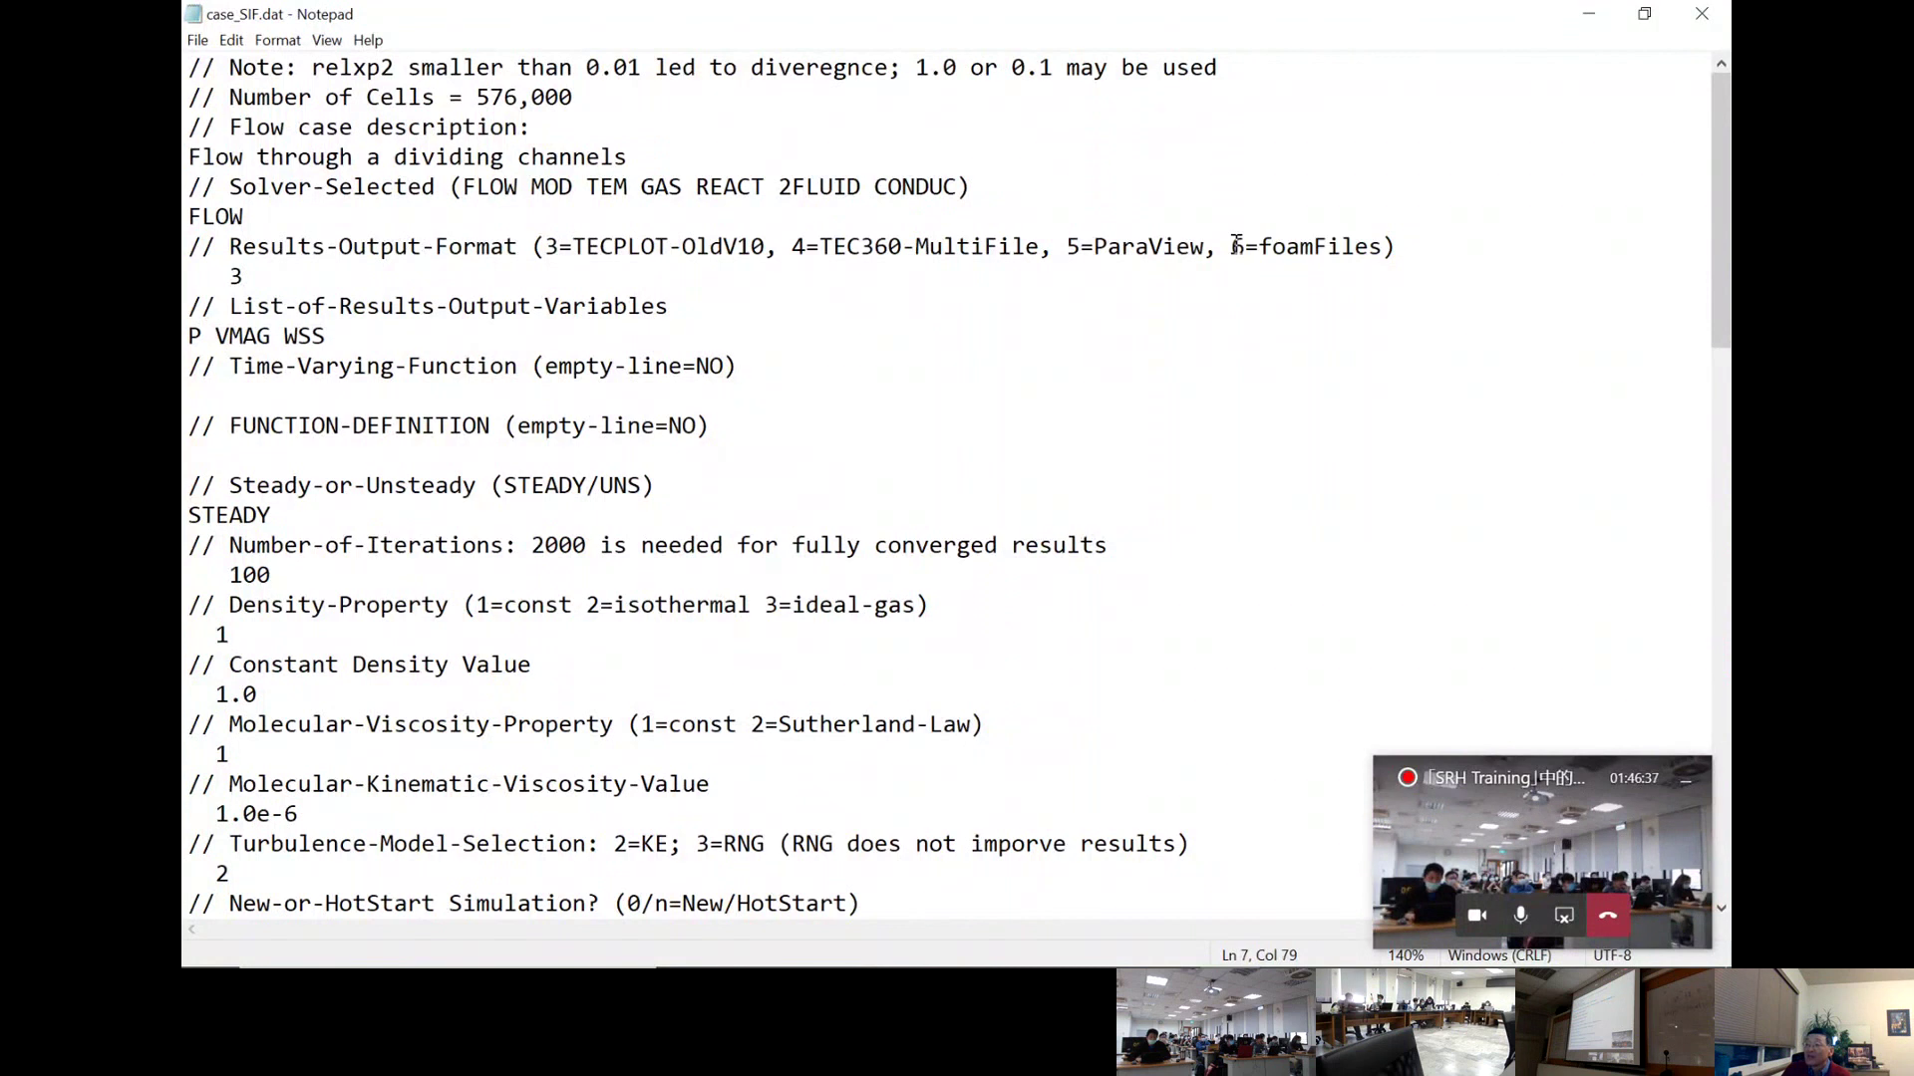
pyautogui.moveTo(1236, 245); pyautogui.dragTo(1385, 251)
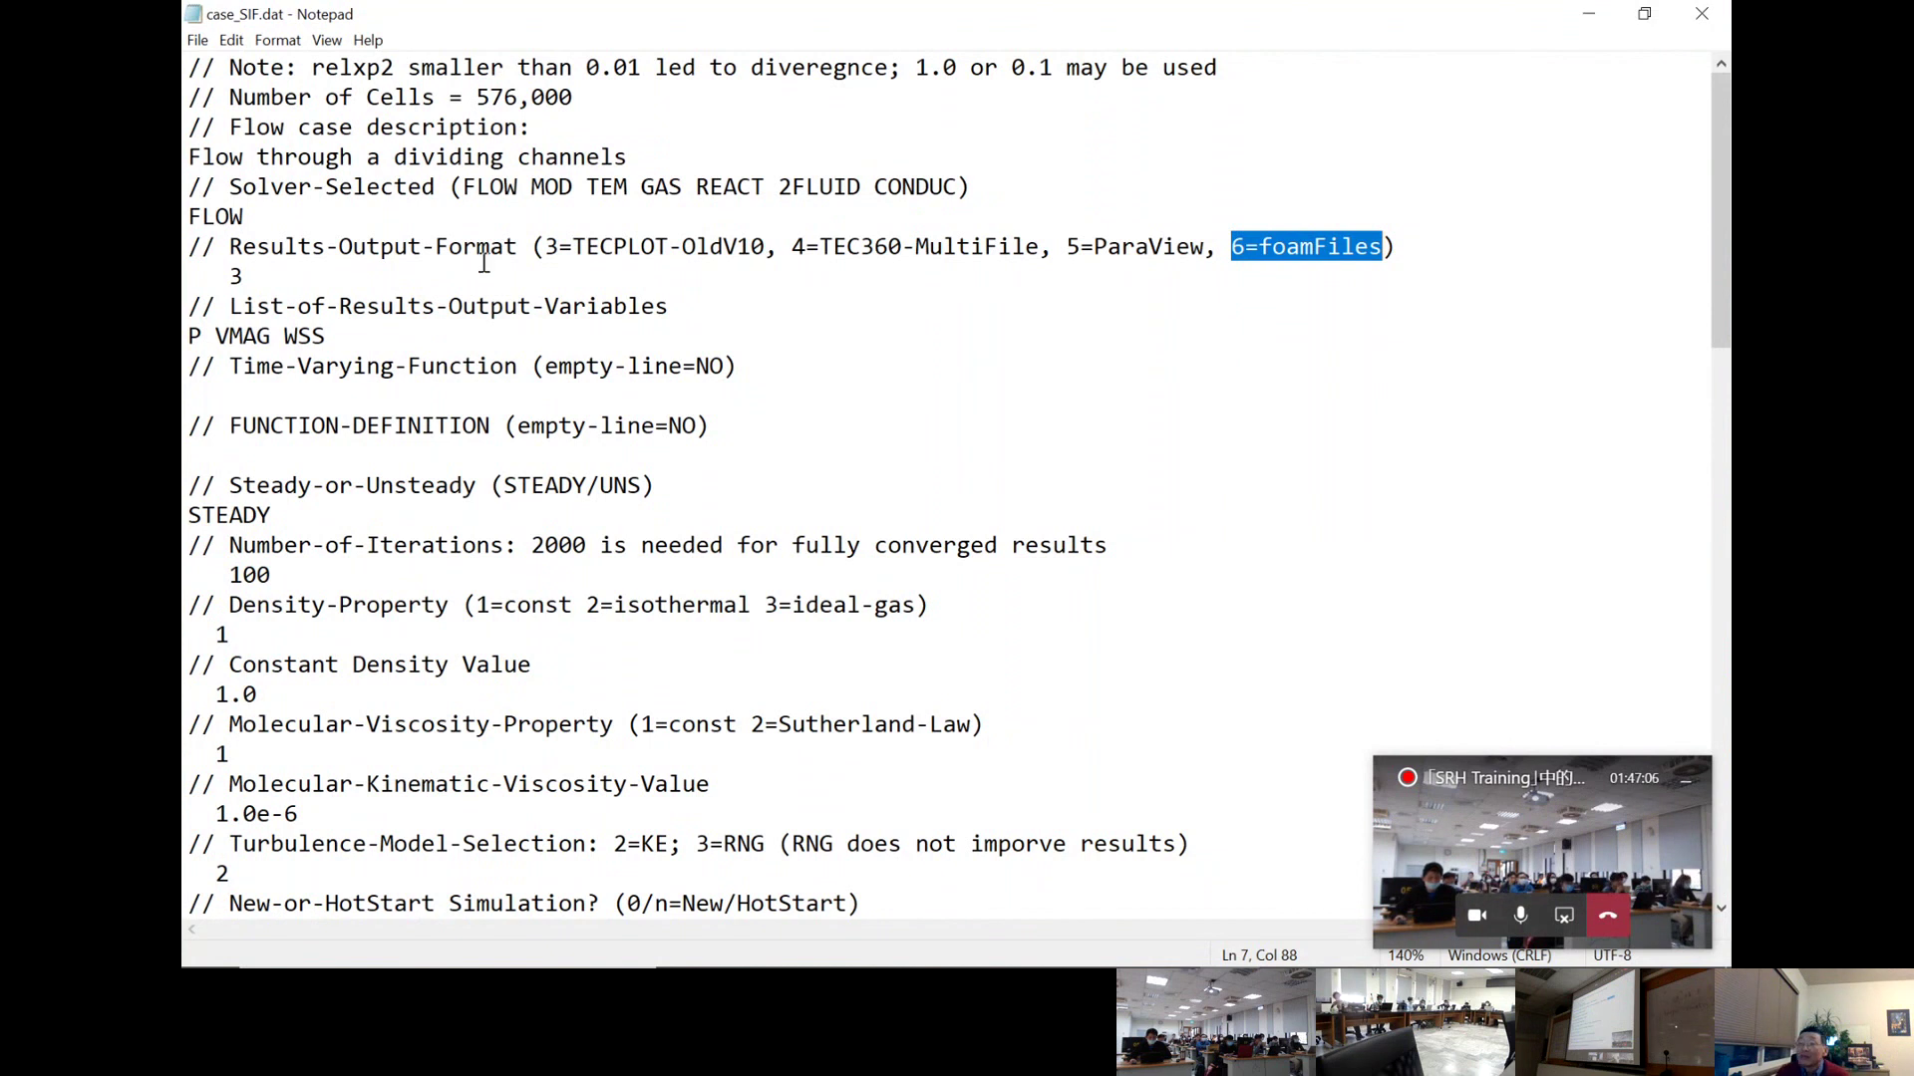
pyautogui.click(586, 250)
pyautogui.click(542, 249)
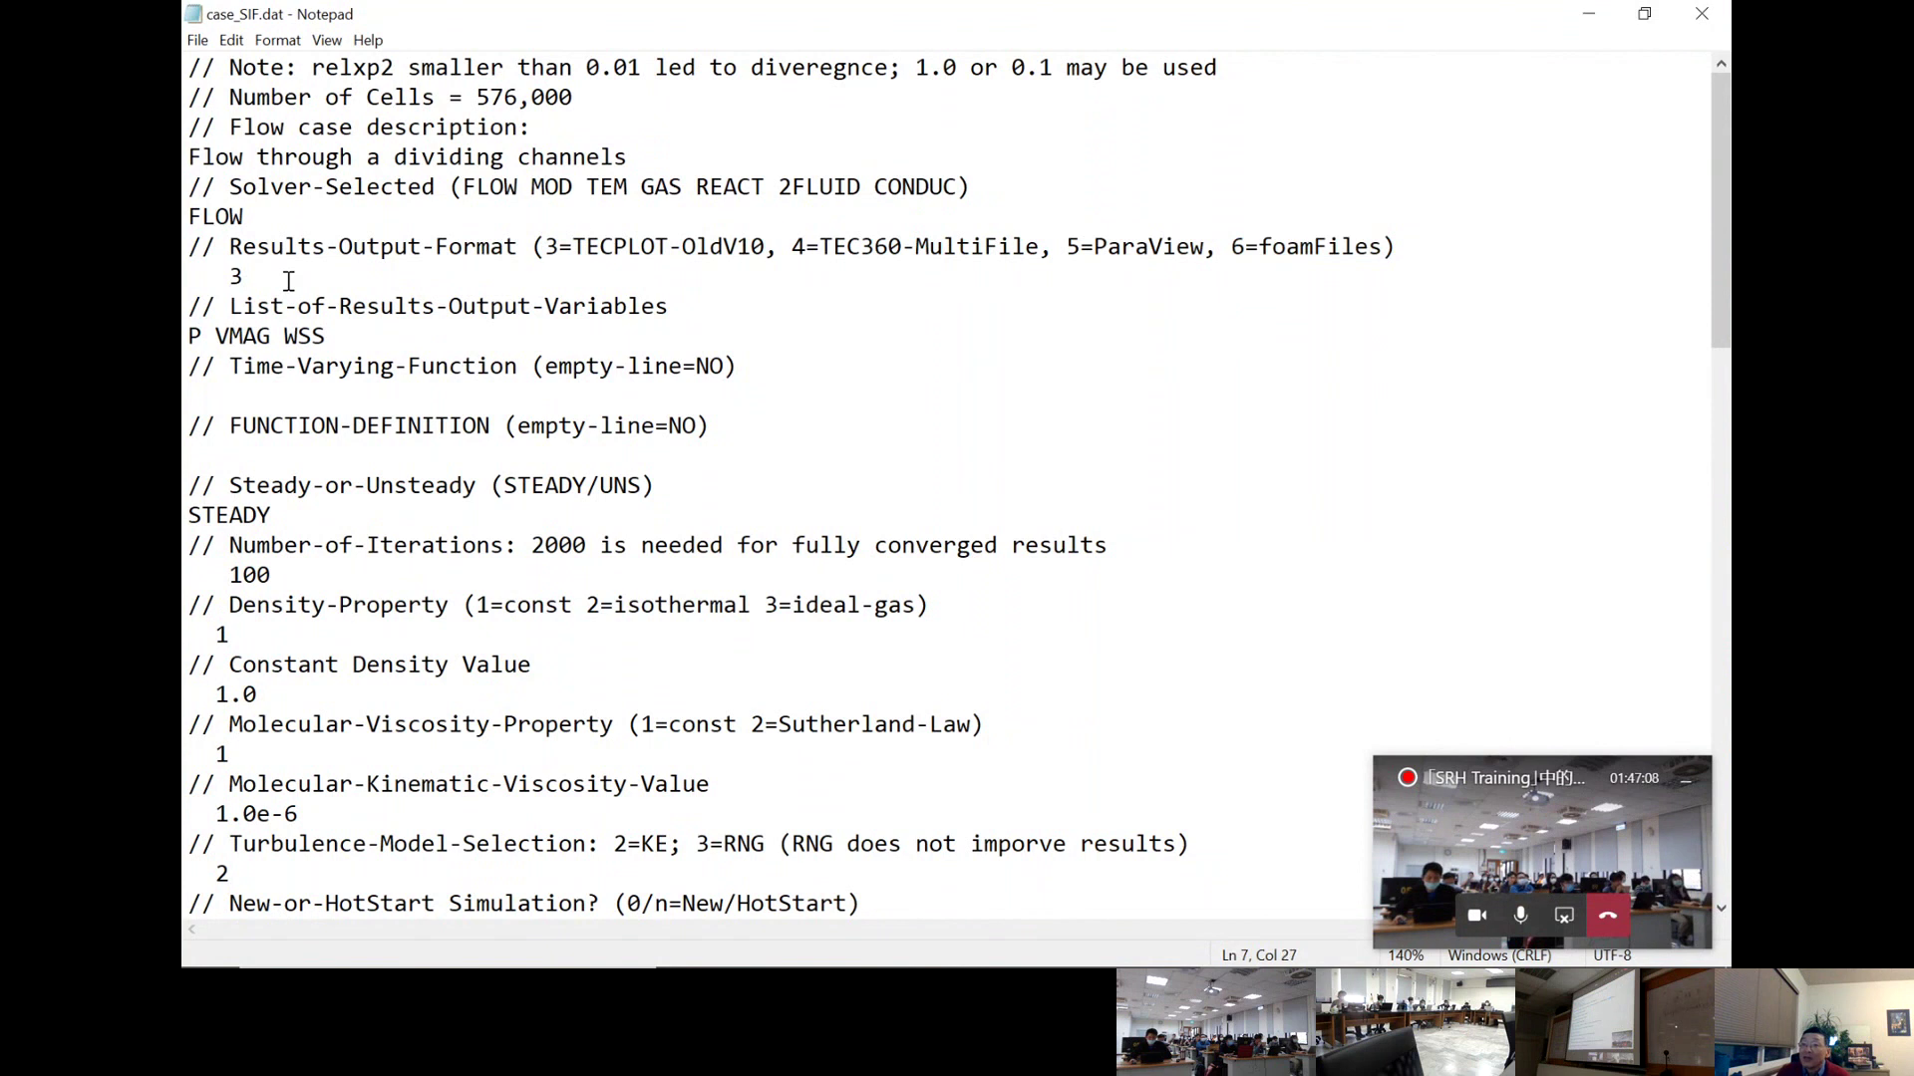
pyautogui.moveTo(289, 281); pyautogui.dragTo(189, 247)
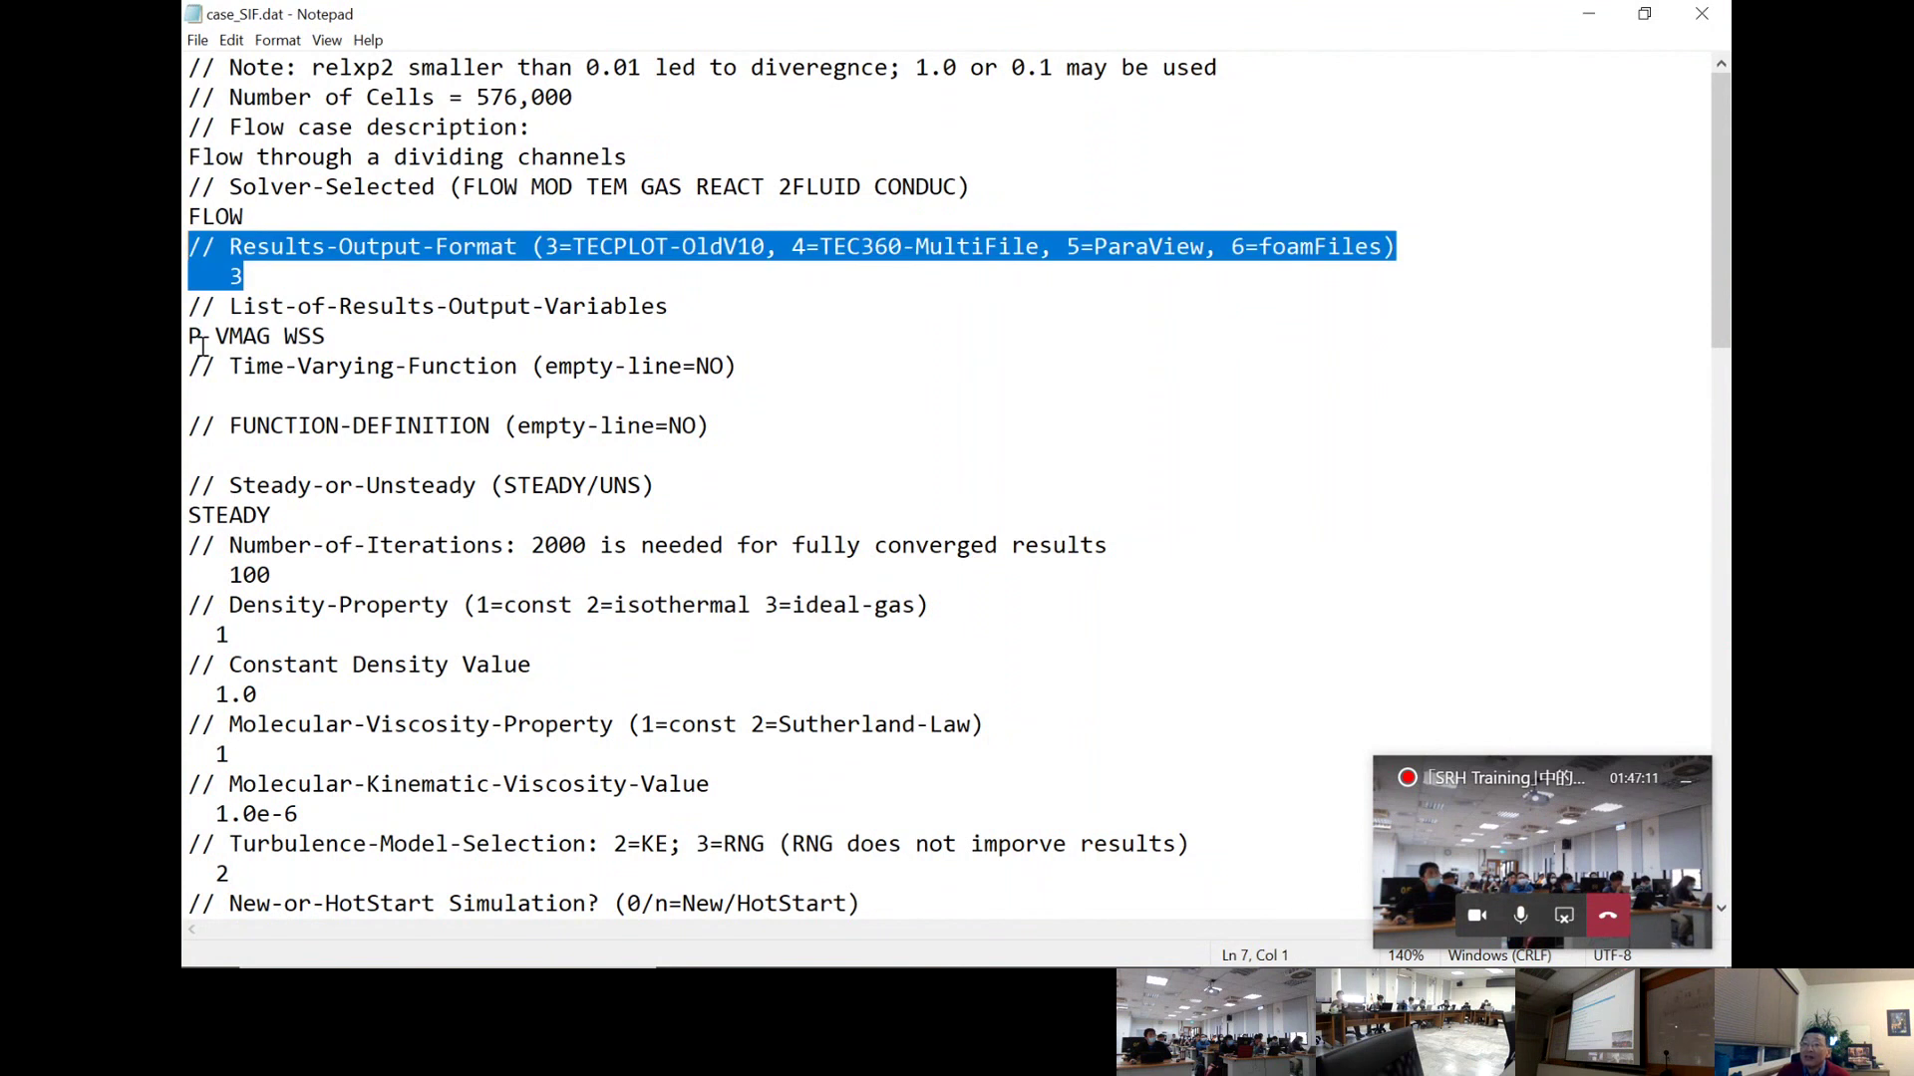
# - Review the list of results output variables, highlighting P, VMAG and WSS individually
pyautogui.moveTo(197, 306); pyautogui.dragTo(376, 339)
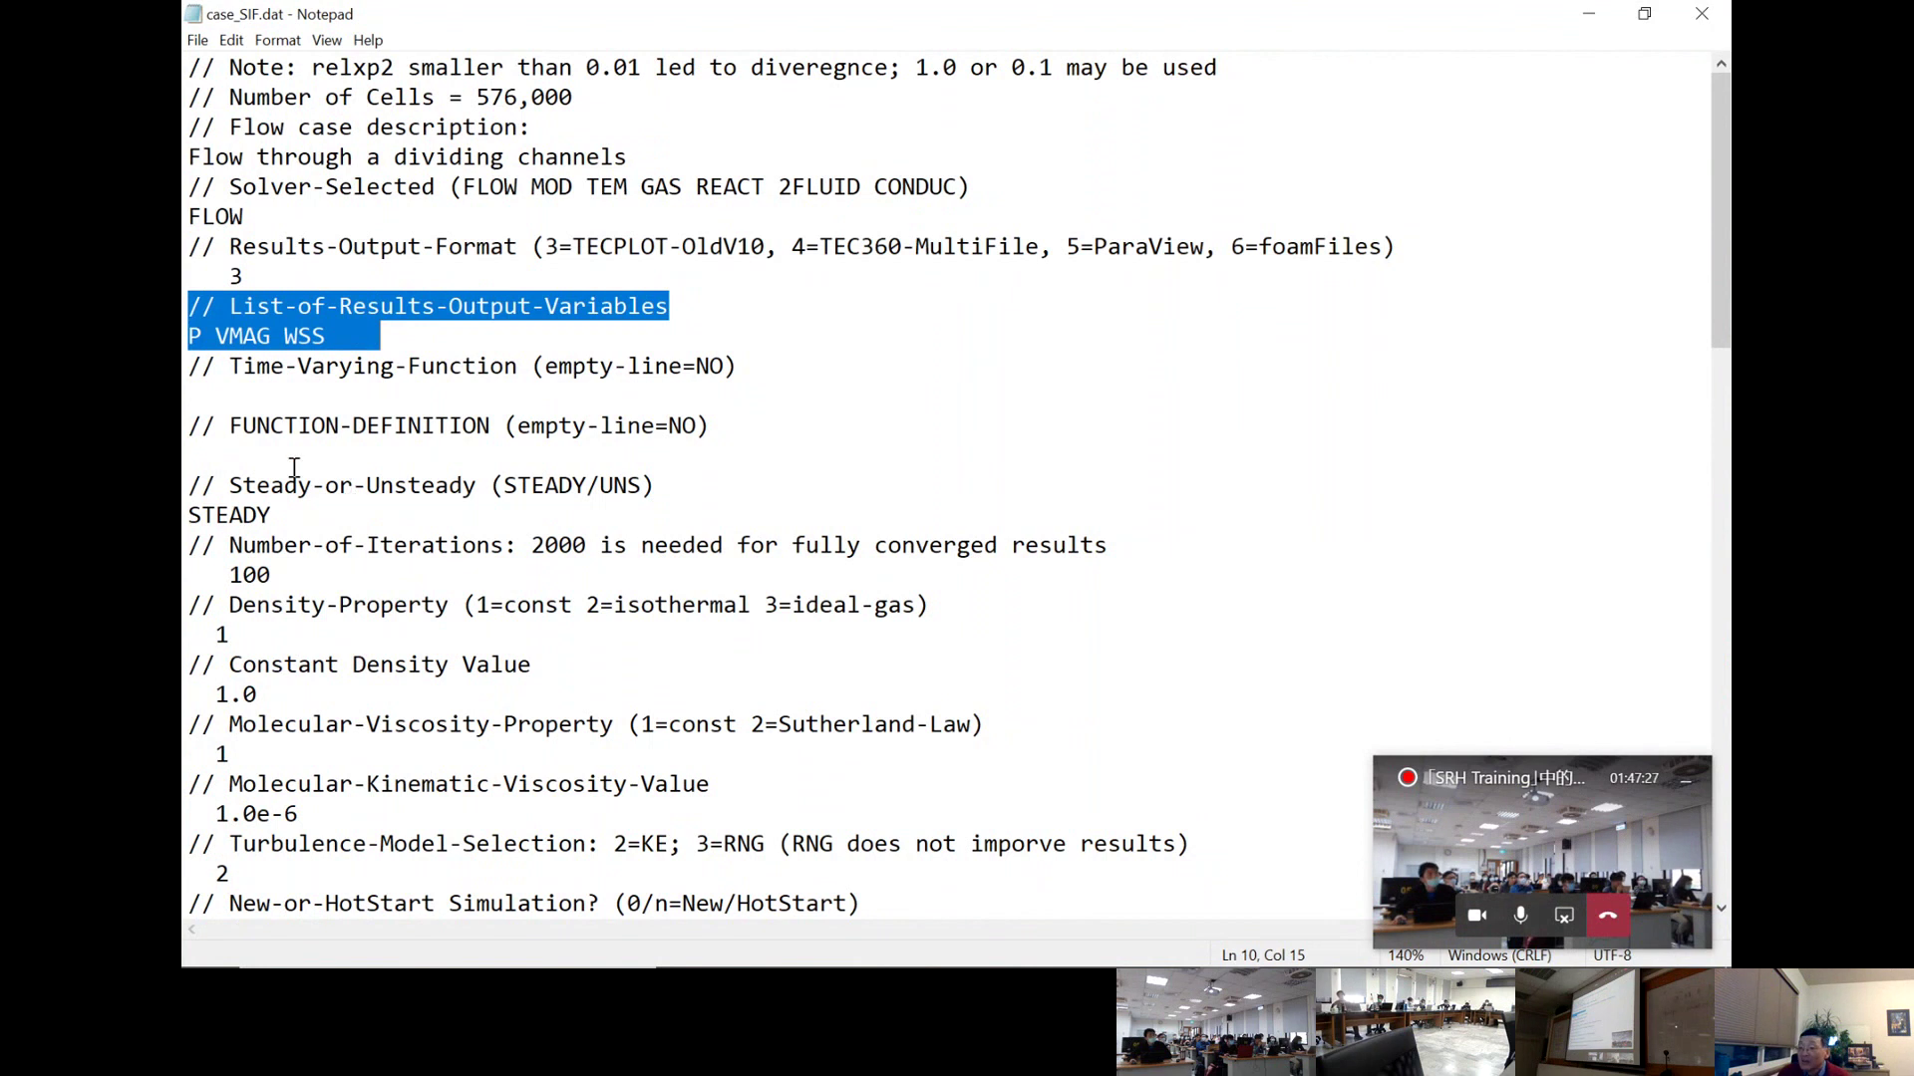
pyautogui.click(382, 545)
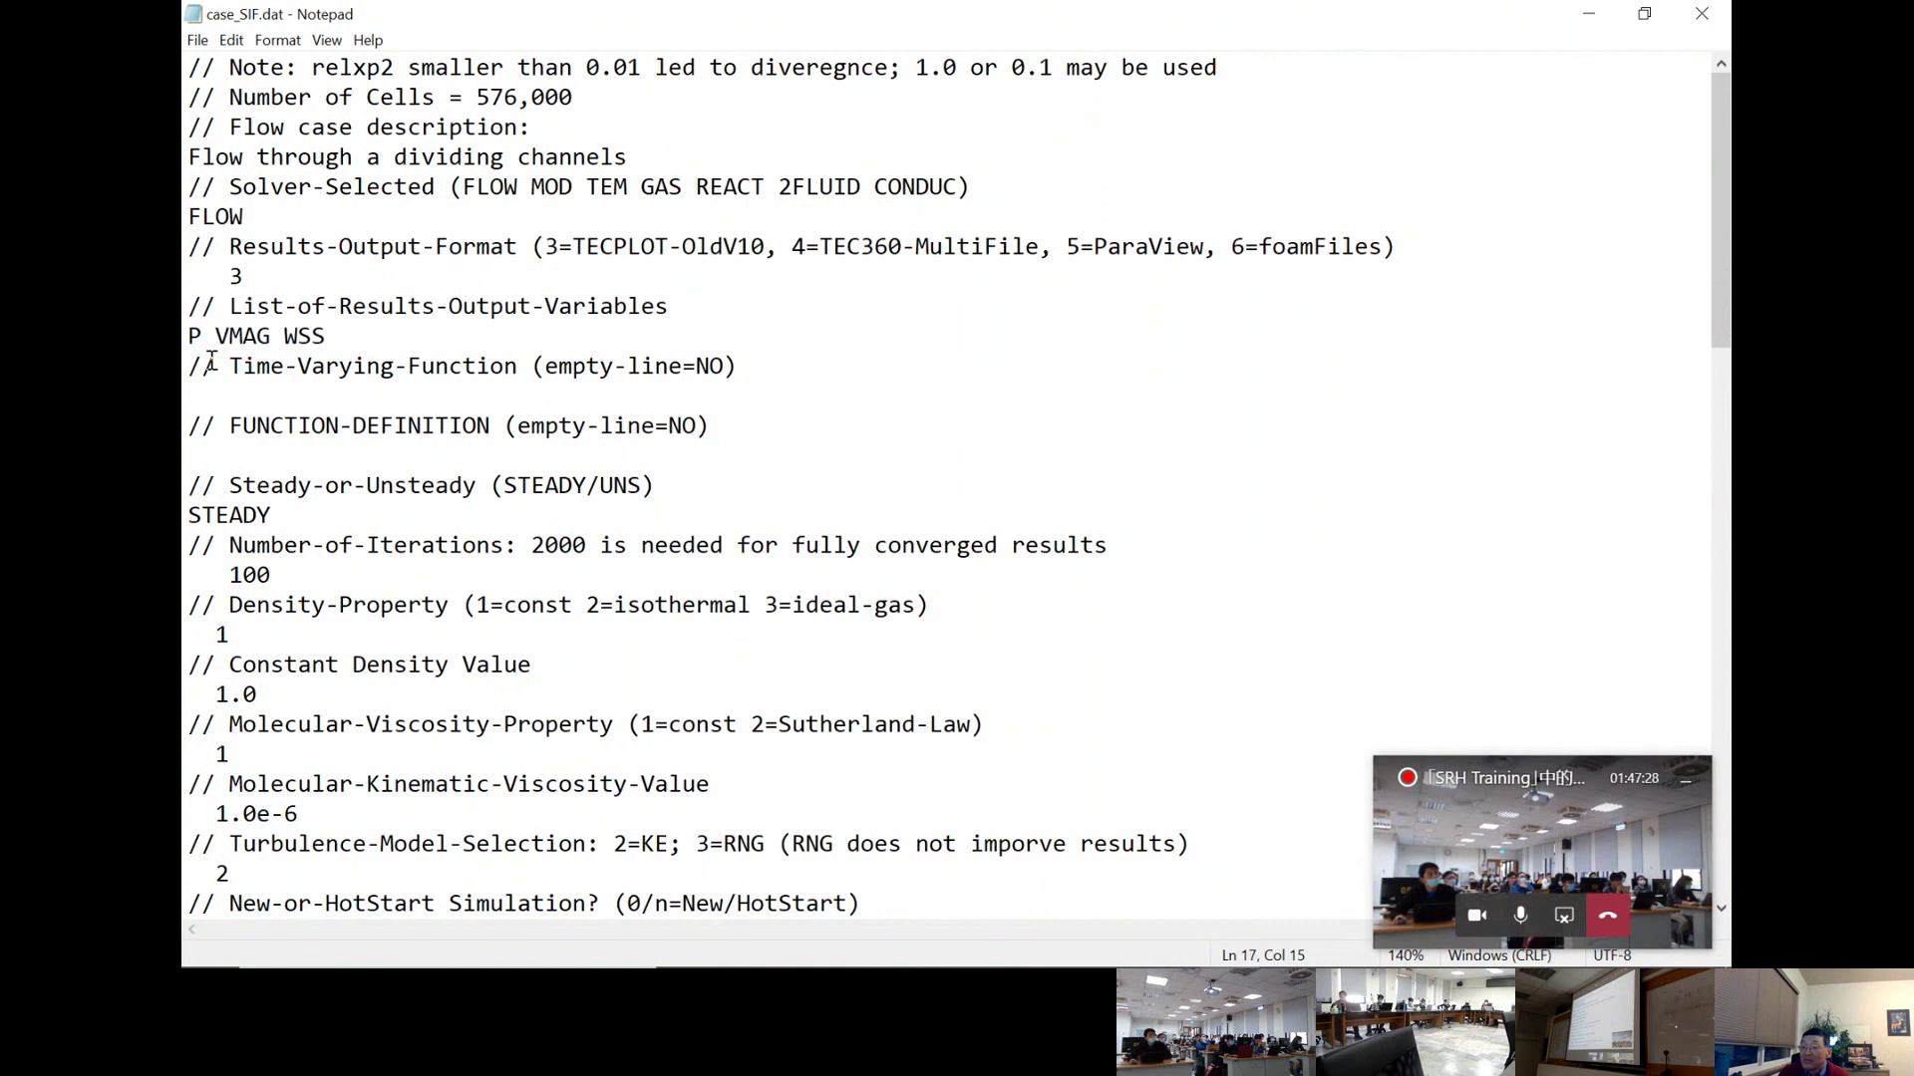
pyautogui.click(197, 342)
pyautogui.hotkey('shift', 'Left')
pyautogui.moveTo(280, 342); pyautogui.dragTo(216, 341)
pyautogui.click(344, 338)
pyautogui.moveTo(344, 339); pyautogui.dragTo(290, 341)
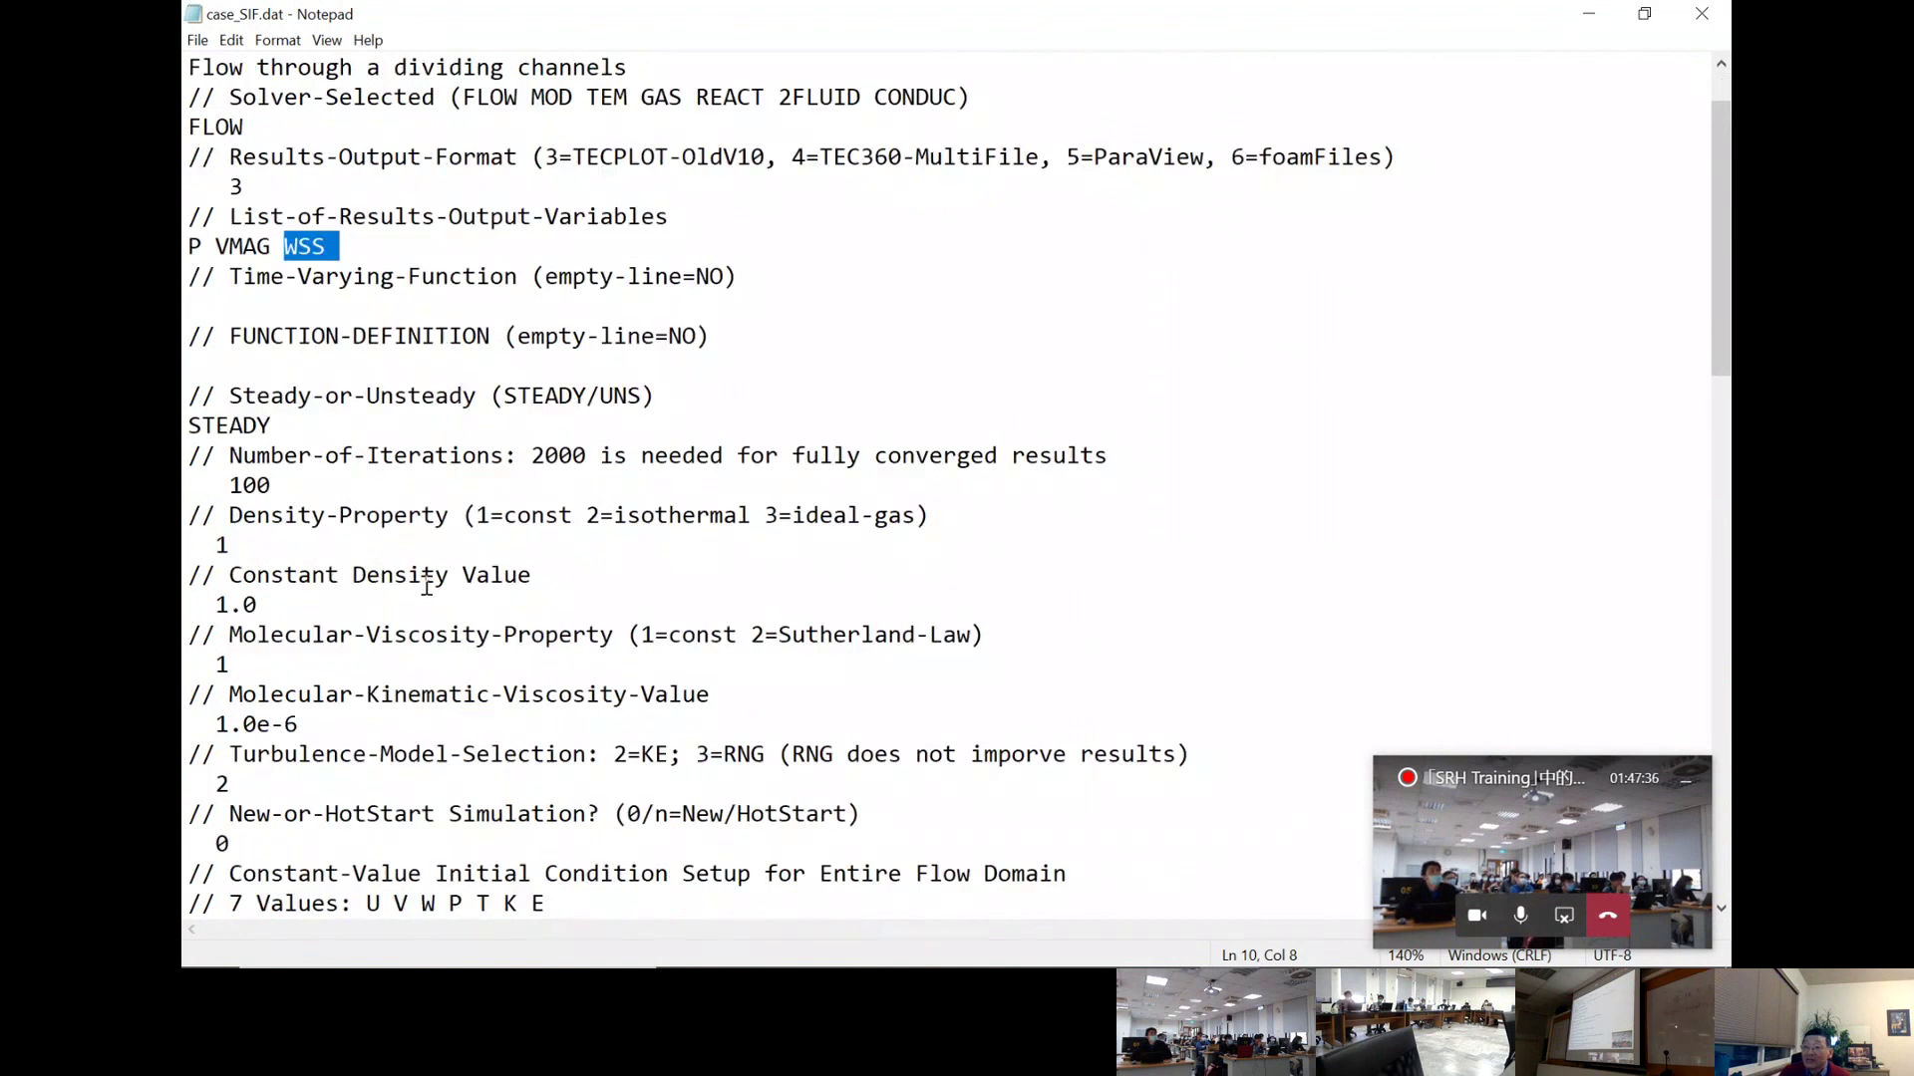
# - Review the Steady-or-Unsteady setting and the Number-of-Iterations entry, highlighting the iteration value and the 2000 recommended for full convergence
pyautogui.scroll(-1, 426, 588)
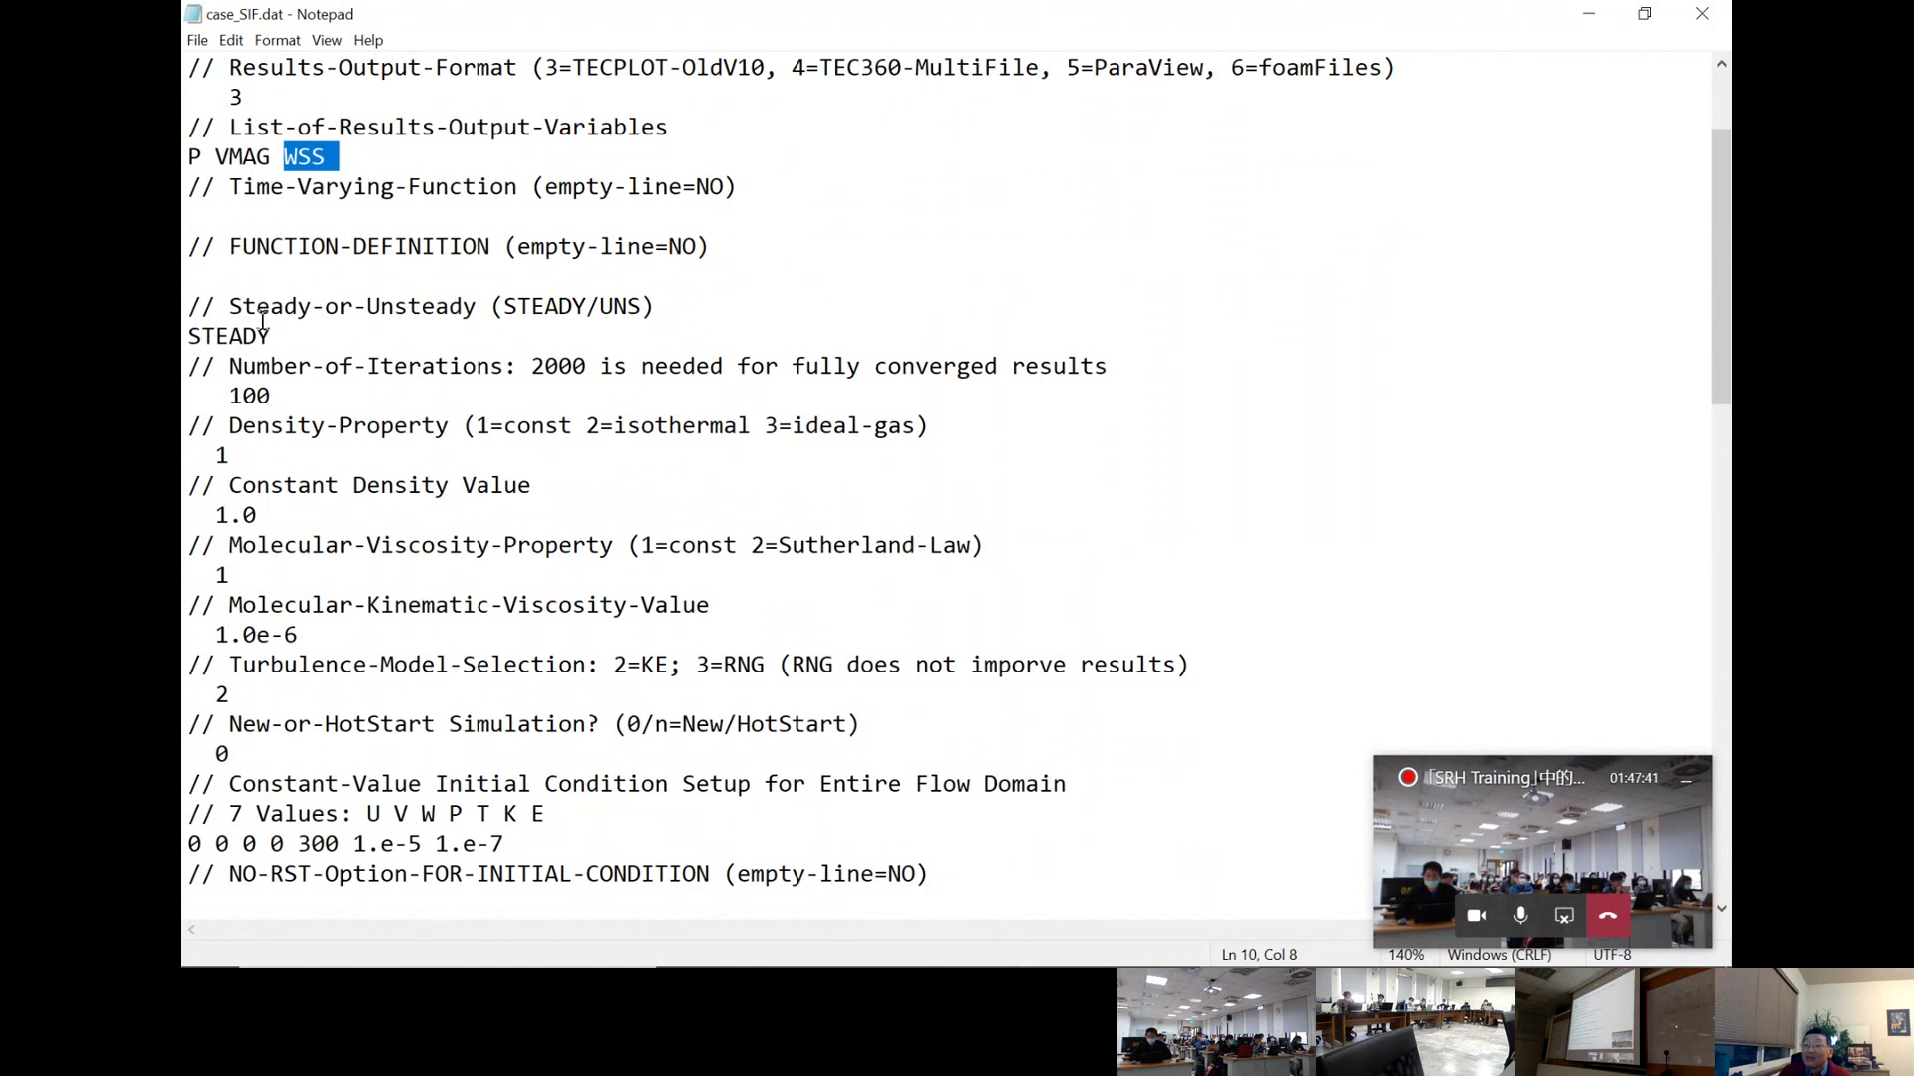
pyautogui.moveTo(270, 337); pyautogui.dragTo(190, 306)
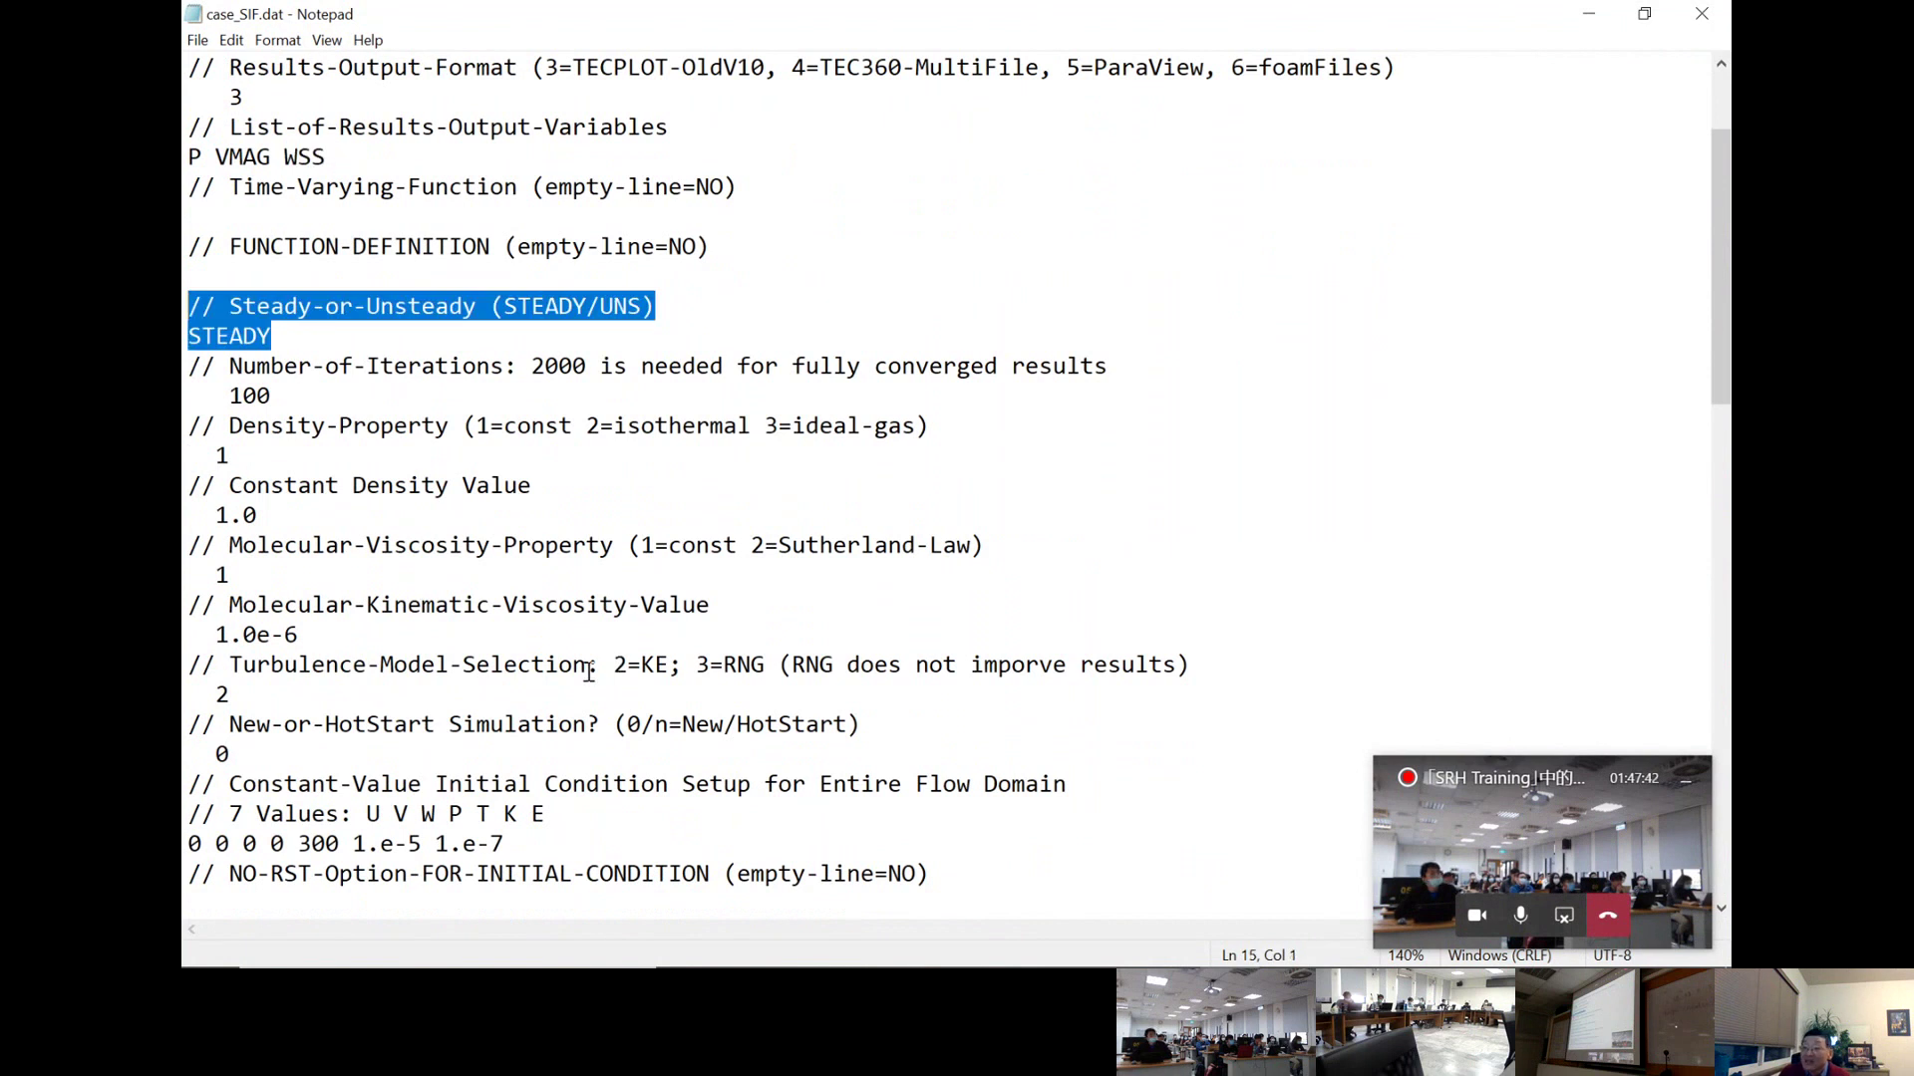
pyautogui.scroll(-2, 499, 688)
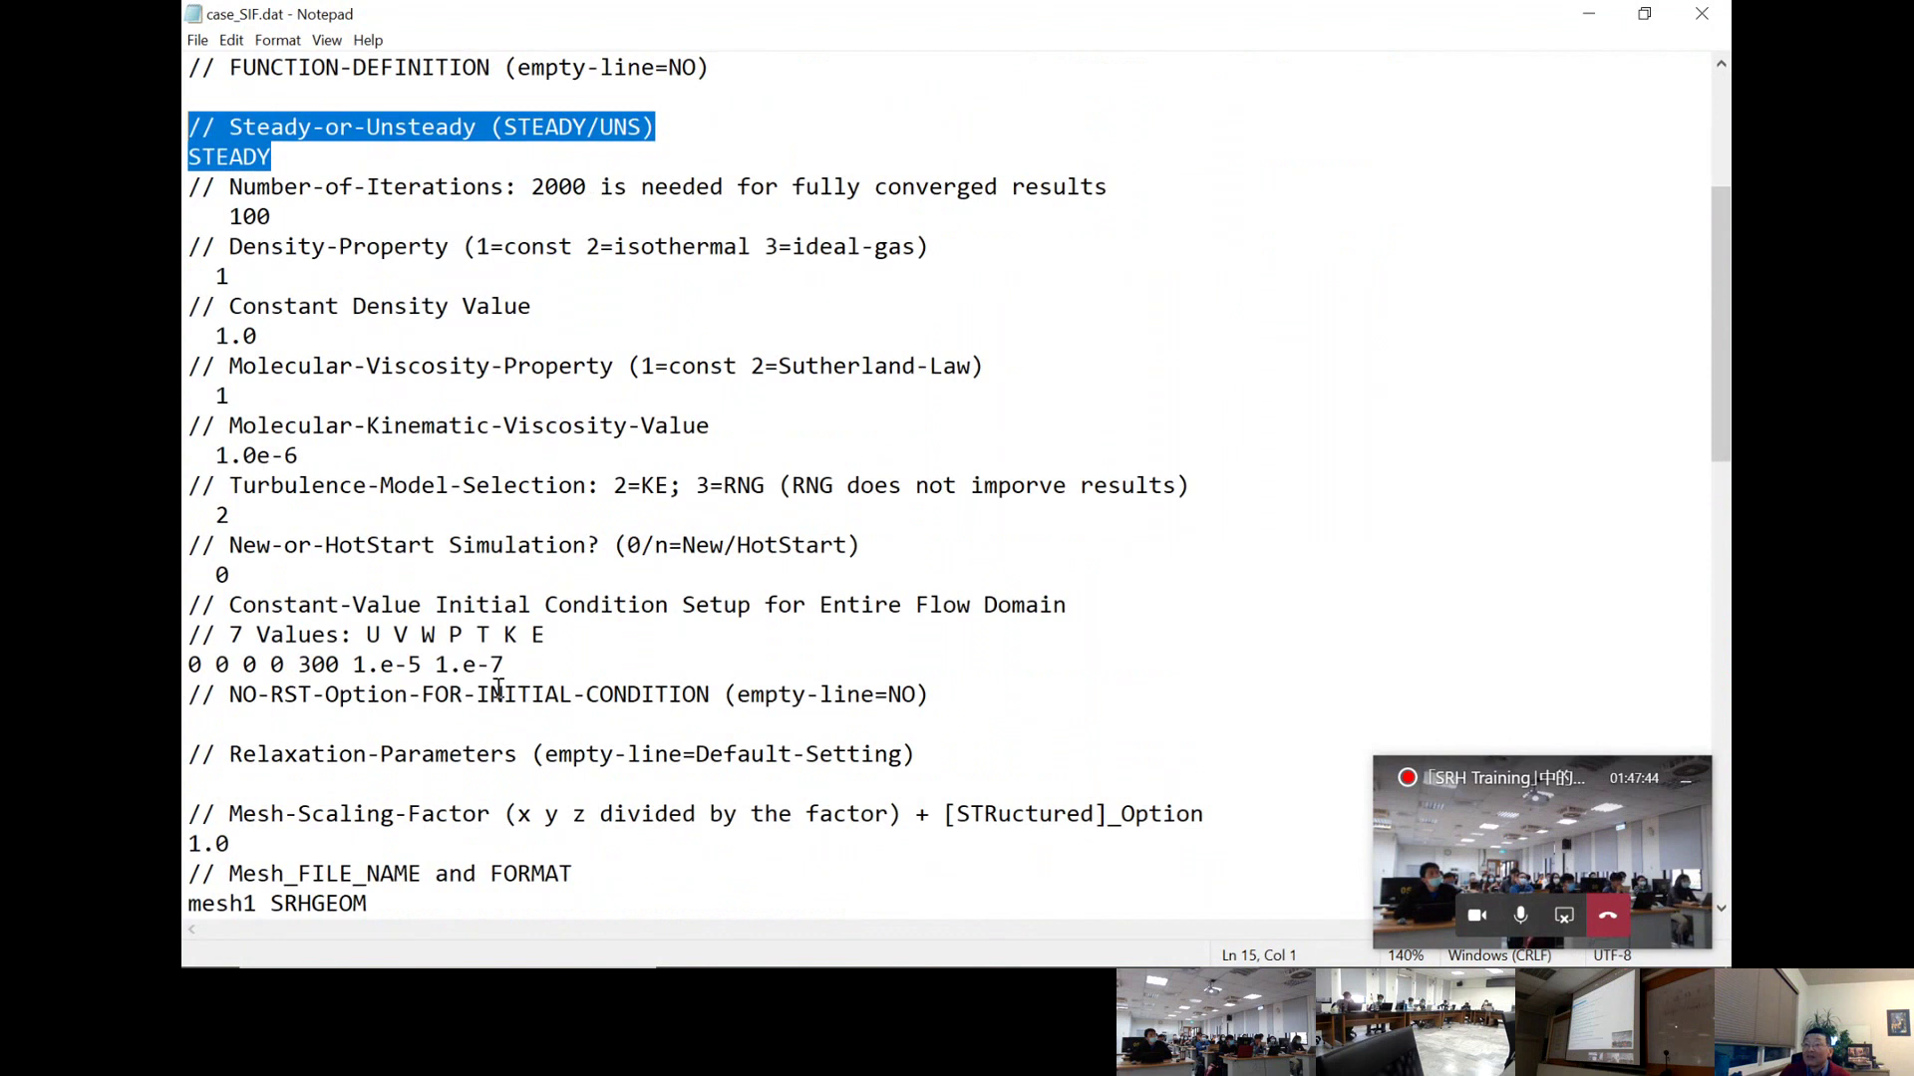
pyautogui.click(270, 216)
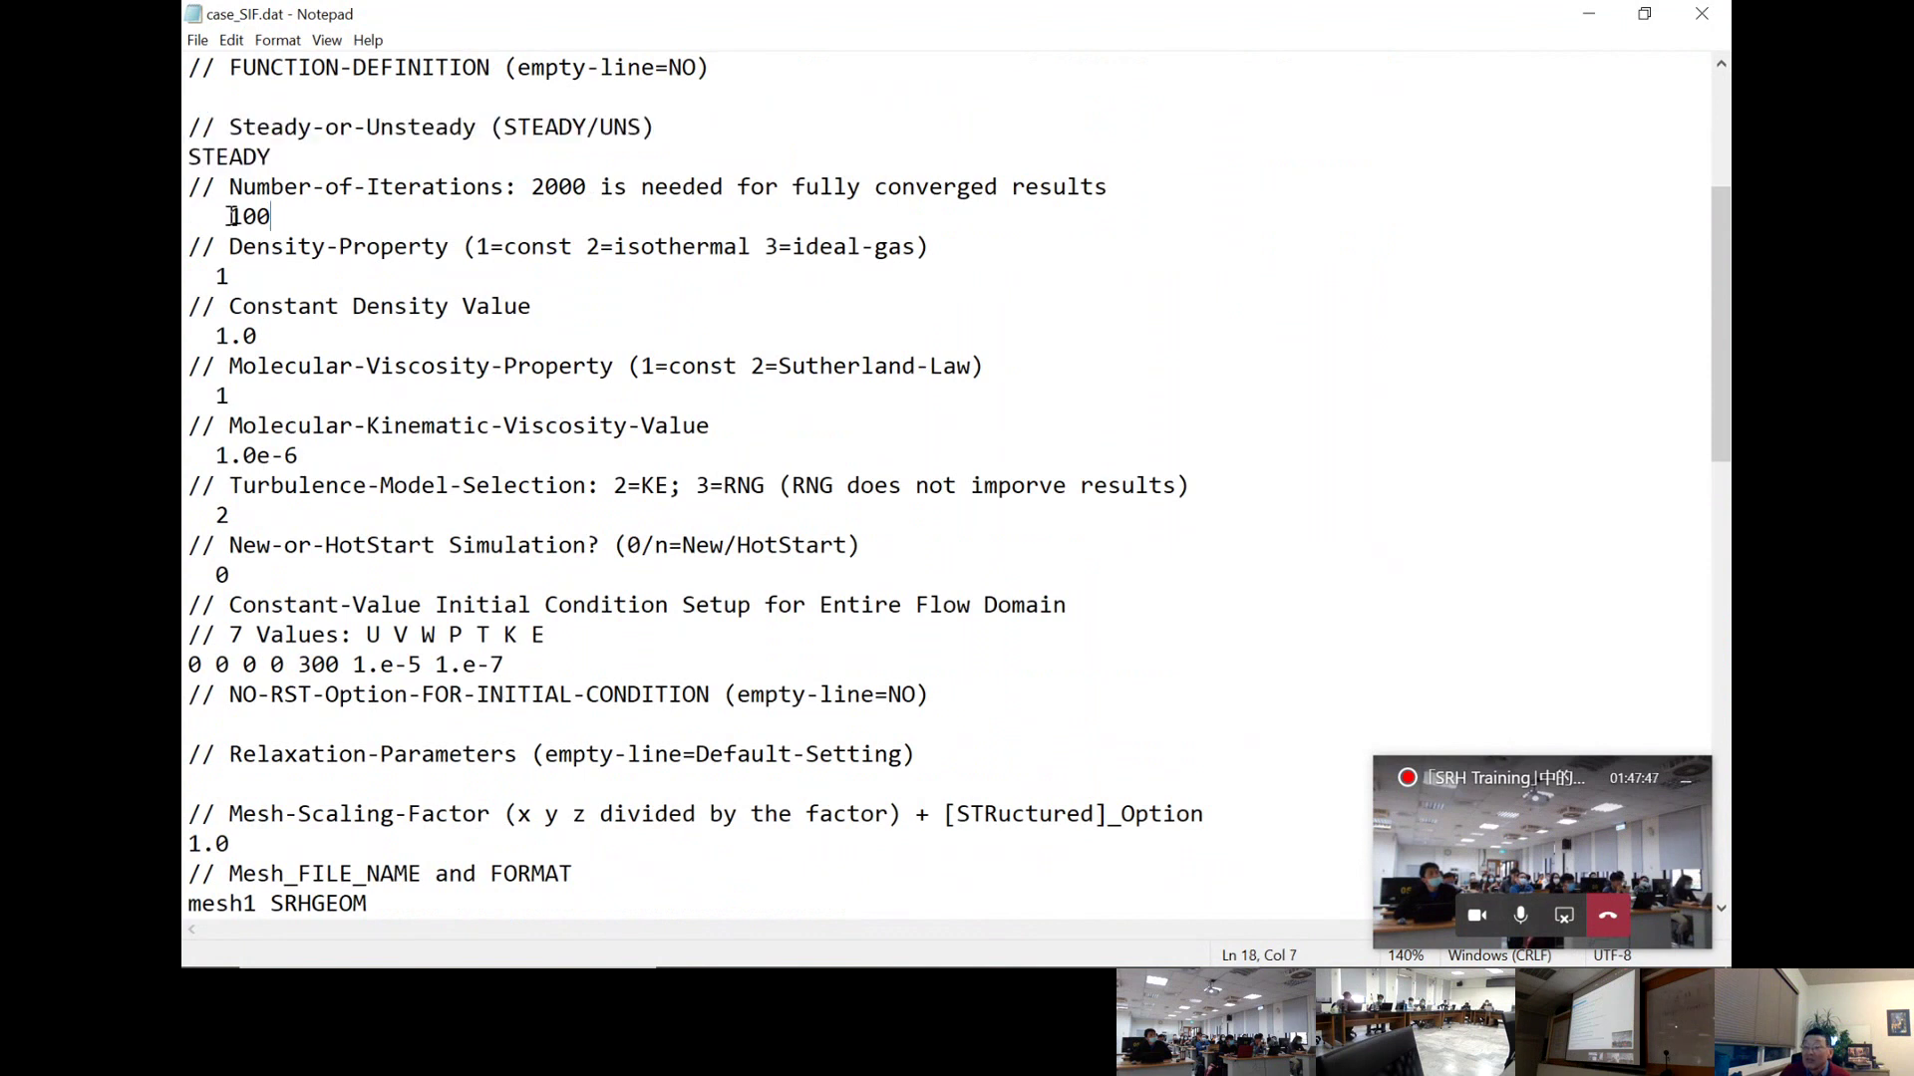
pyautogui.hotkey('shift', 'Home')
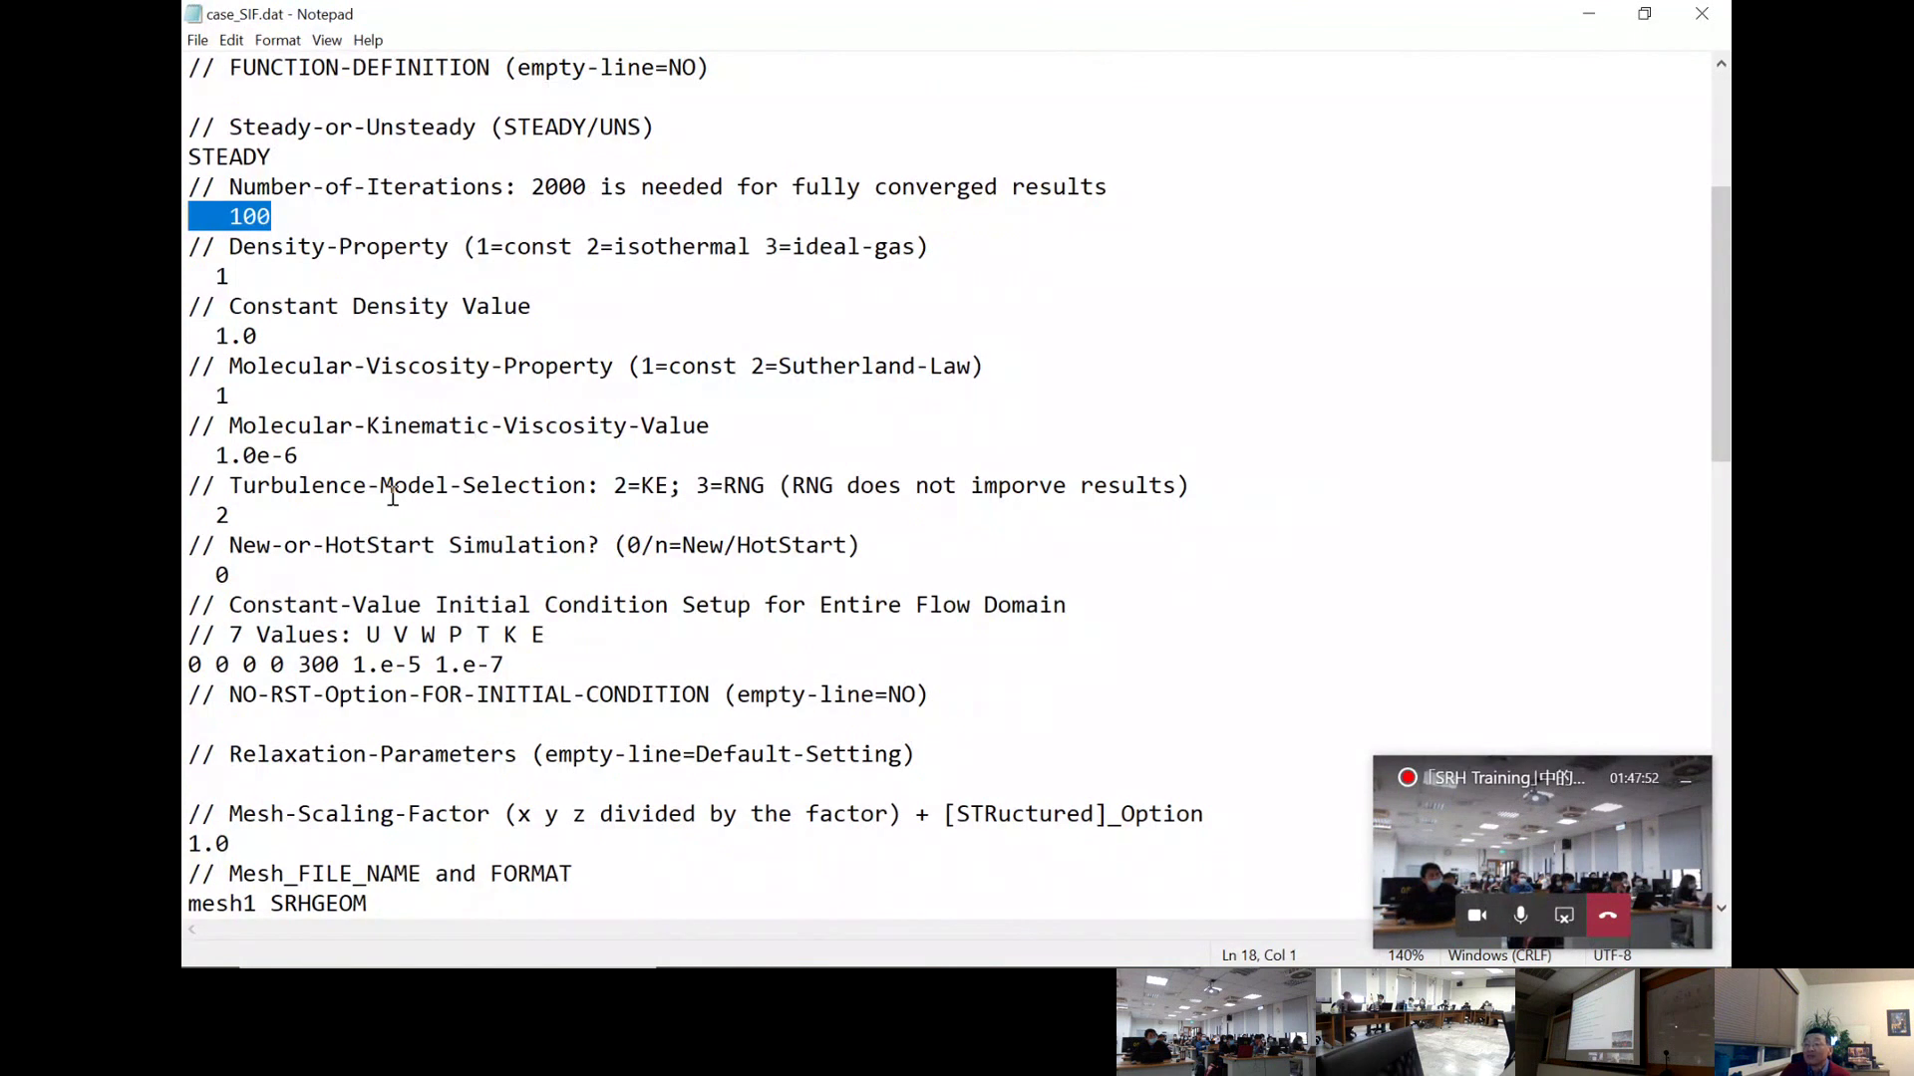
pyautogui.moveTo(594, 186); pyautogui.dragTo(533, 188)
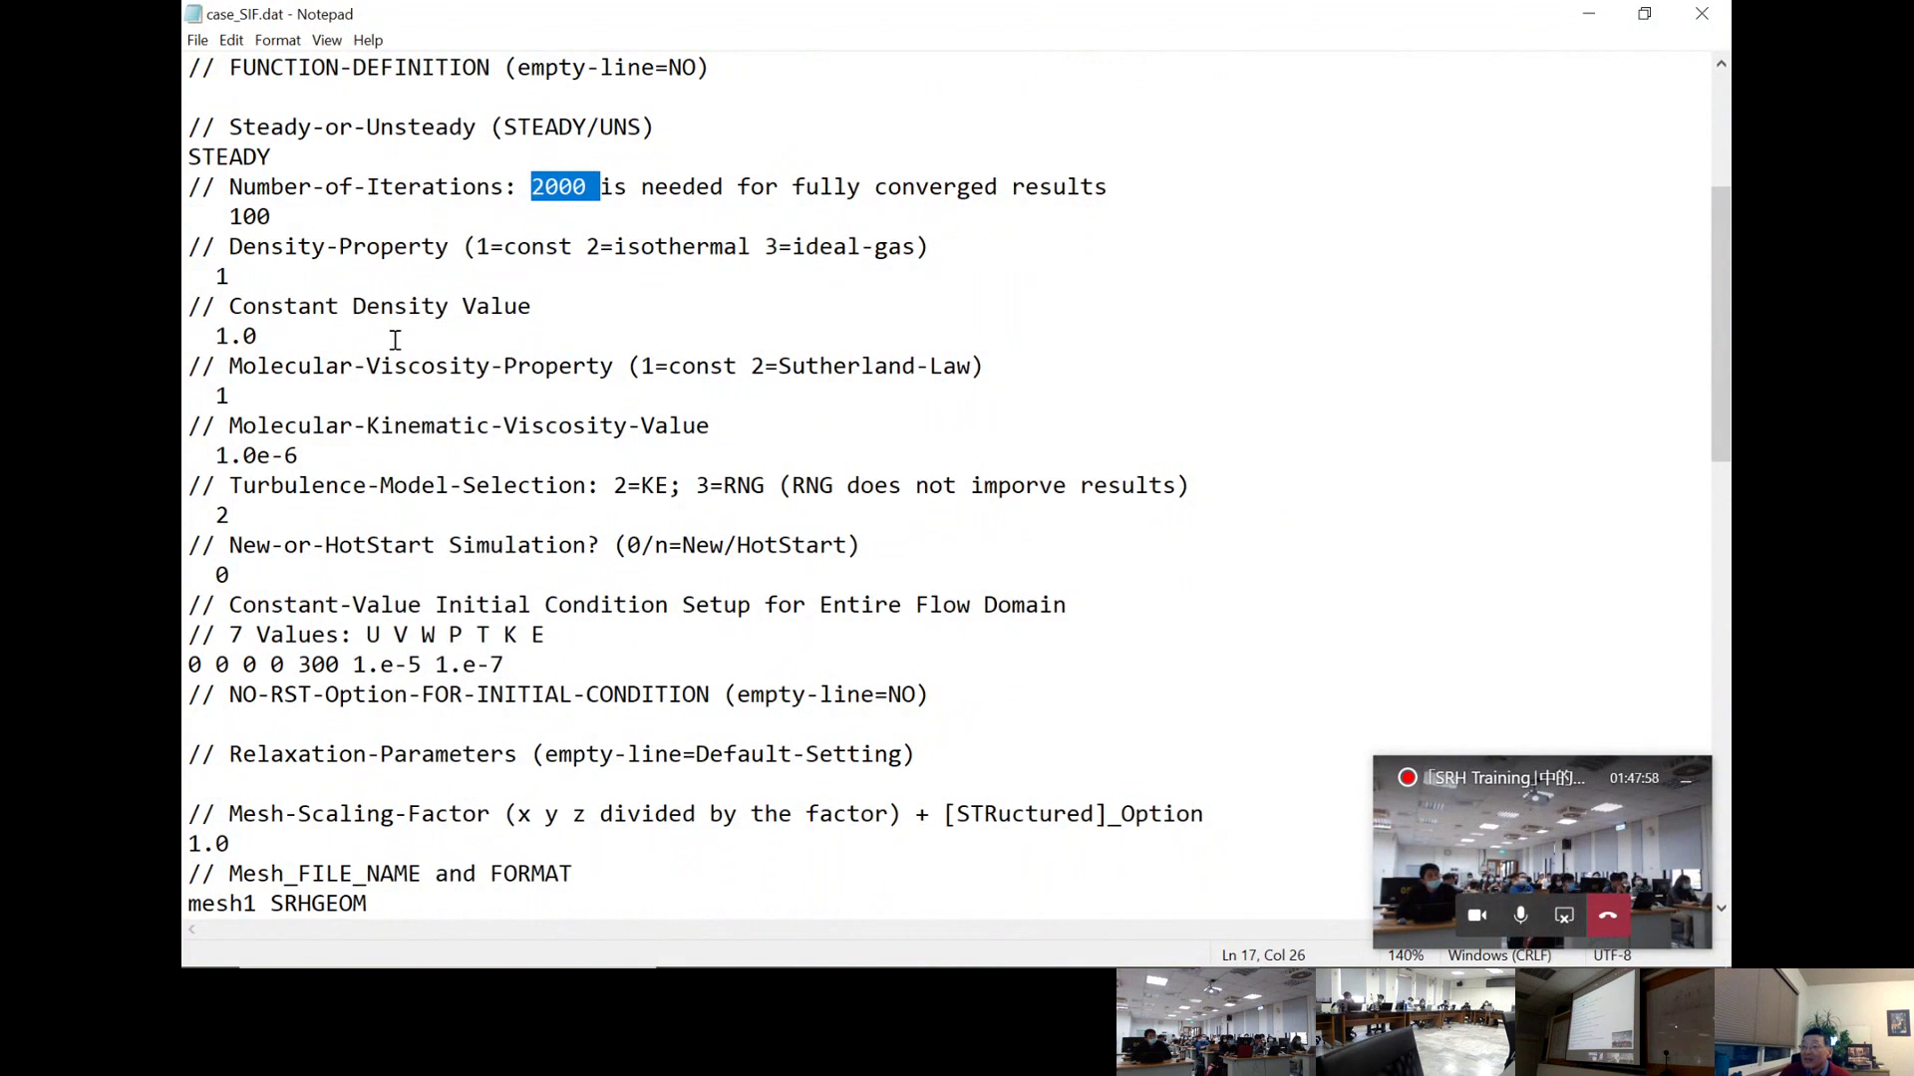
pyautogui.moveTo(279, 201); pyautogui.dragTo(185, 228)
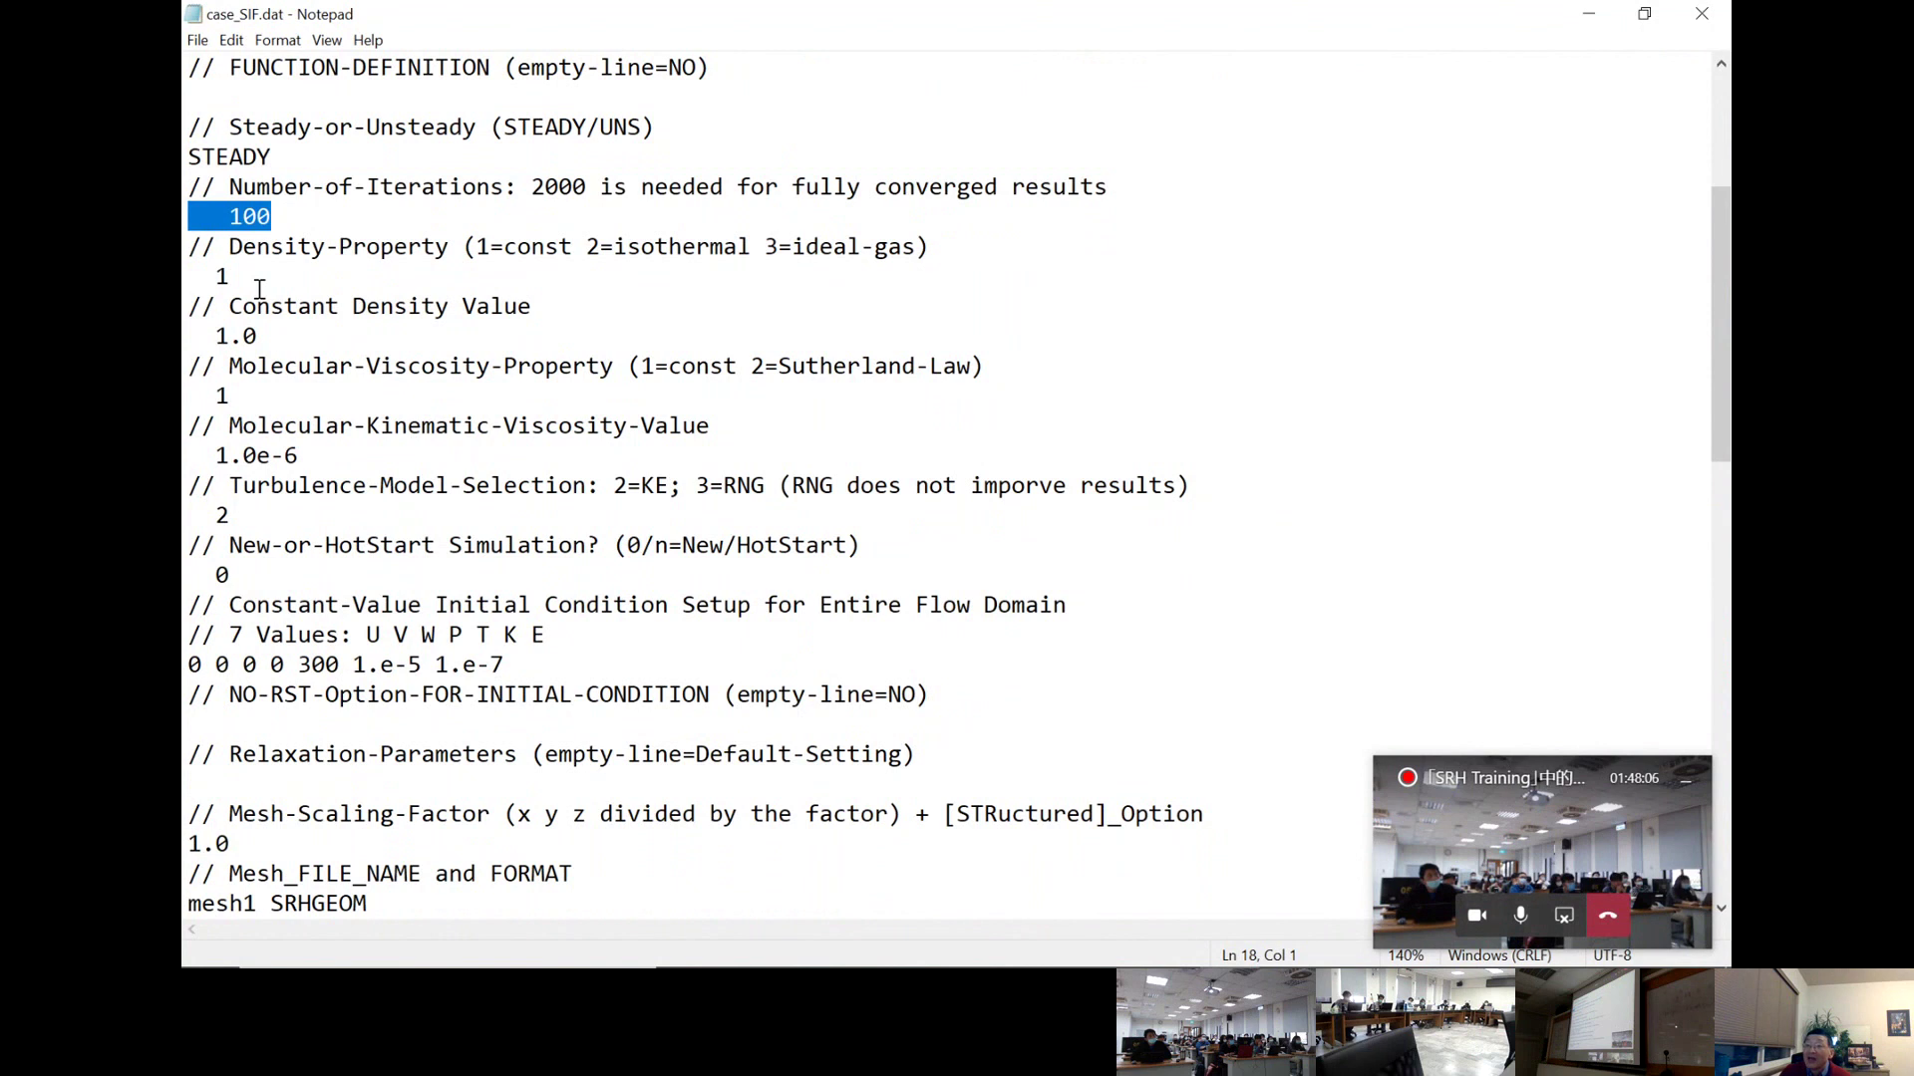
# - Examine the Density-Property setting by highlighting its comment line together with its value
pyautogui.moveTo(270, 304); pyautogui.dragTo(184, 267)
pyautogui.click(294, 287)
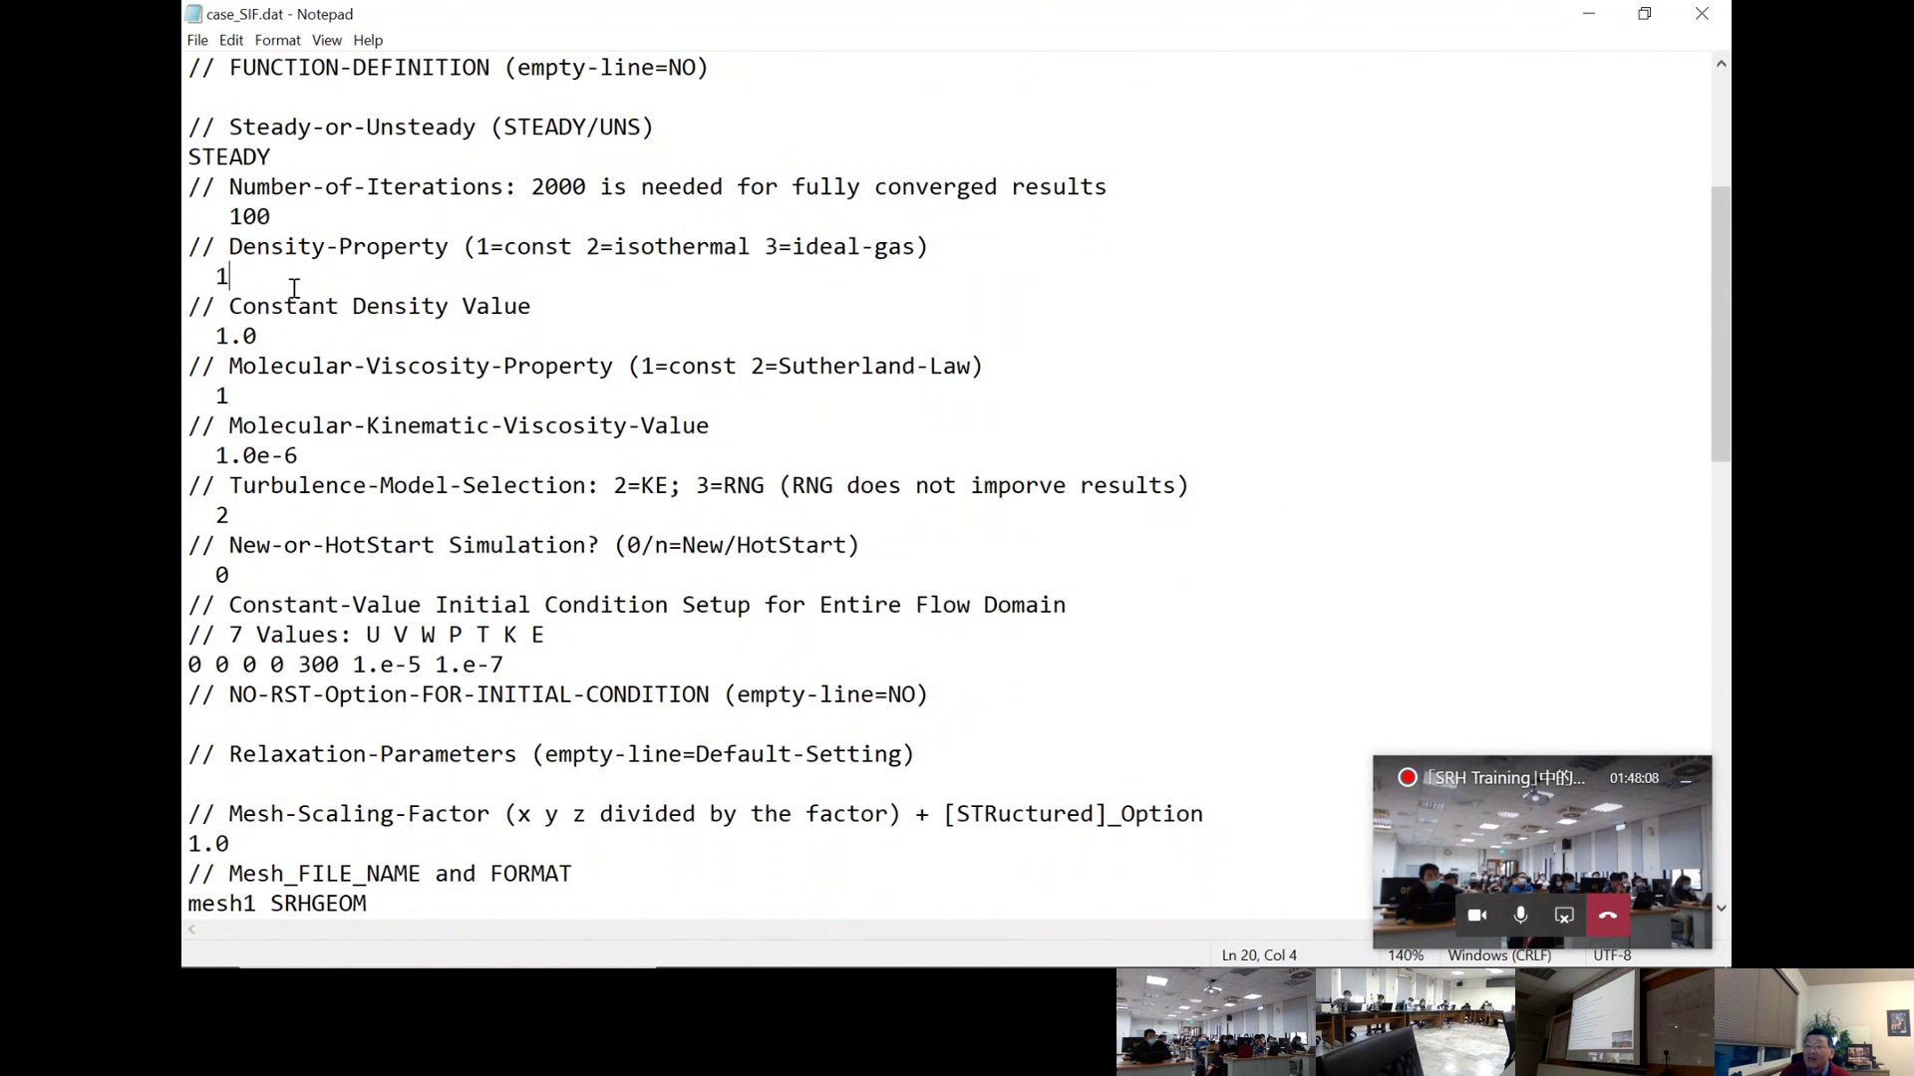
pyautogui.moveTo(295, 287); pyautogui.dragTo(185, 258)
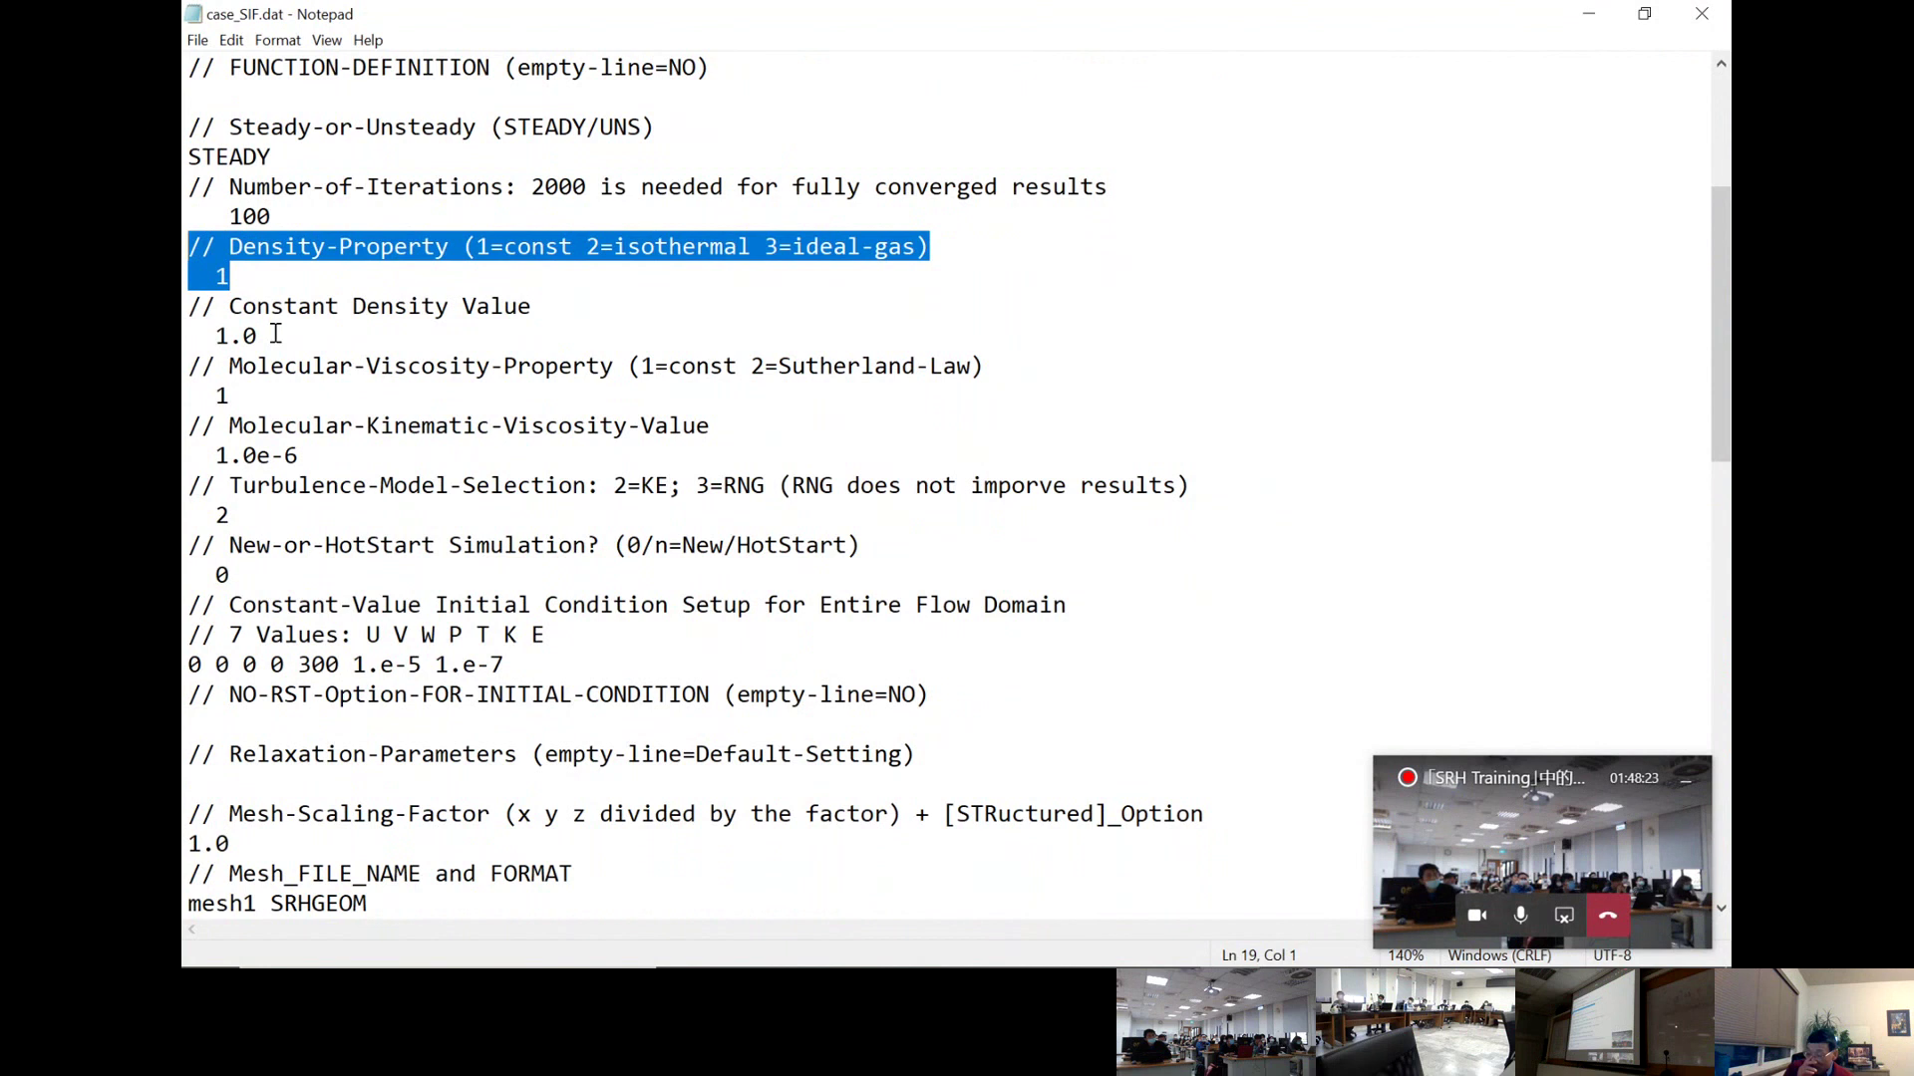
pyautogui.click(808, 291)
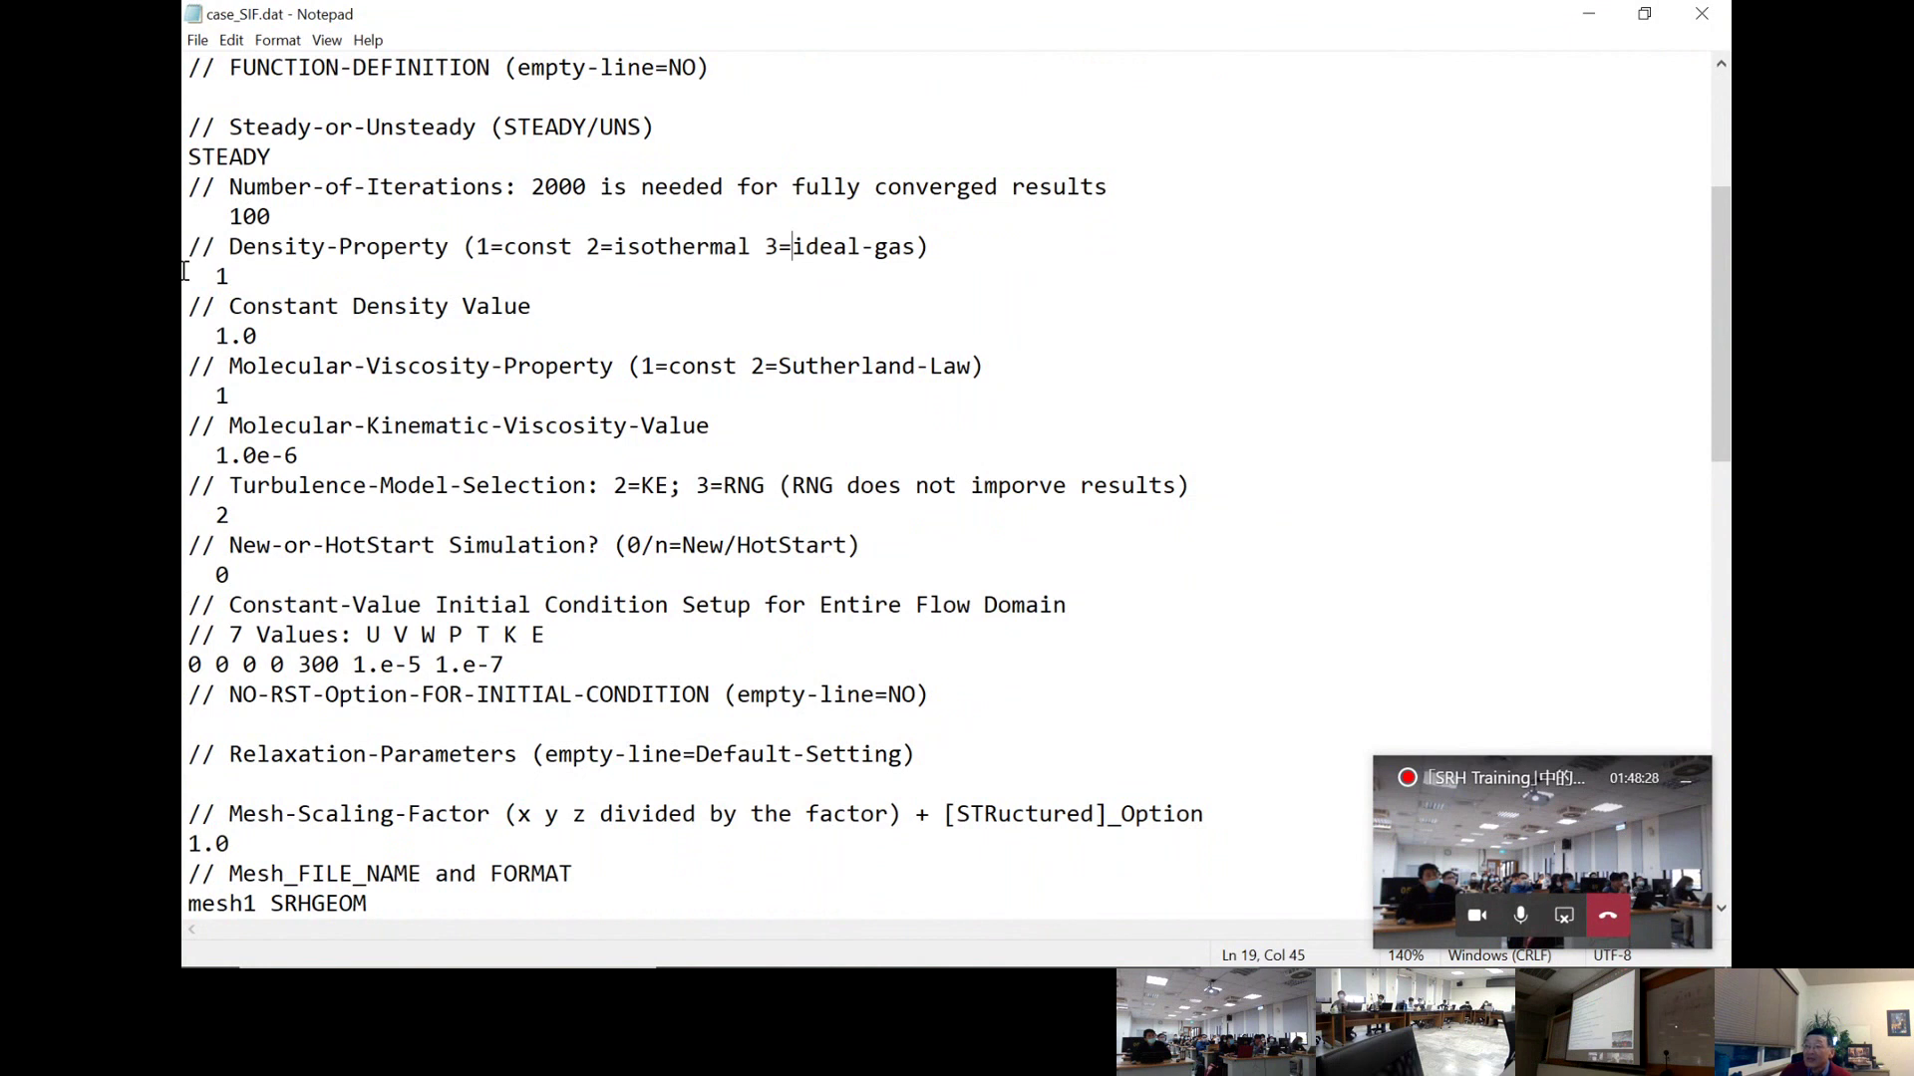
pyautogui.moveTo(276, 286); pyautogui.dragTo(200, 267)
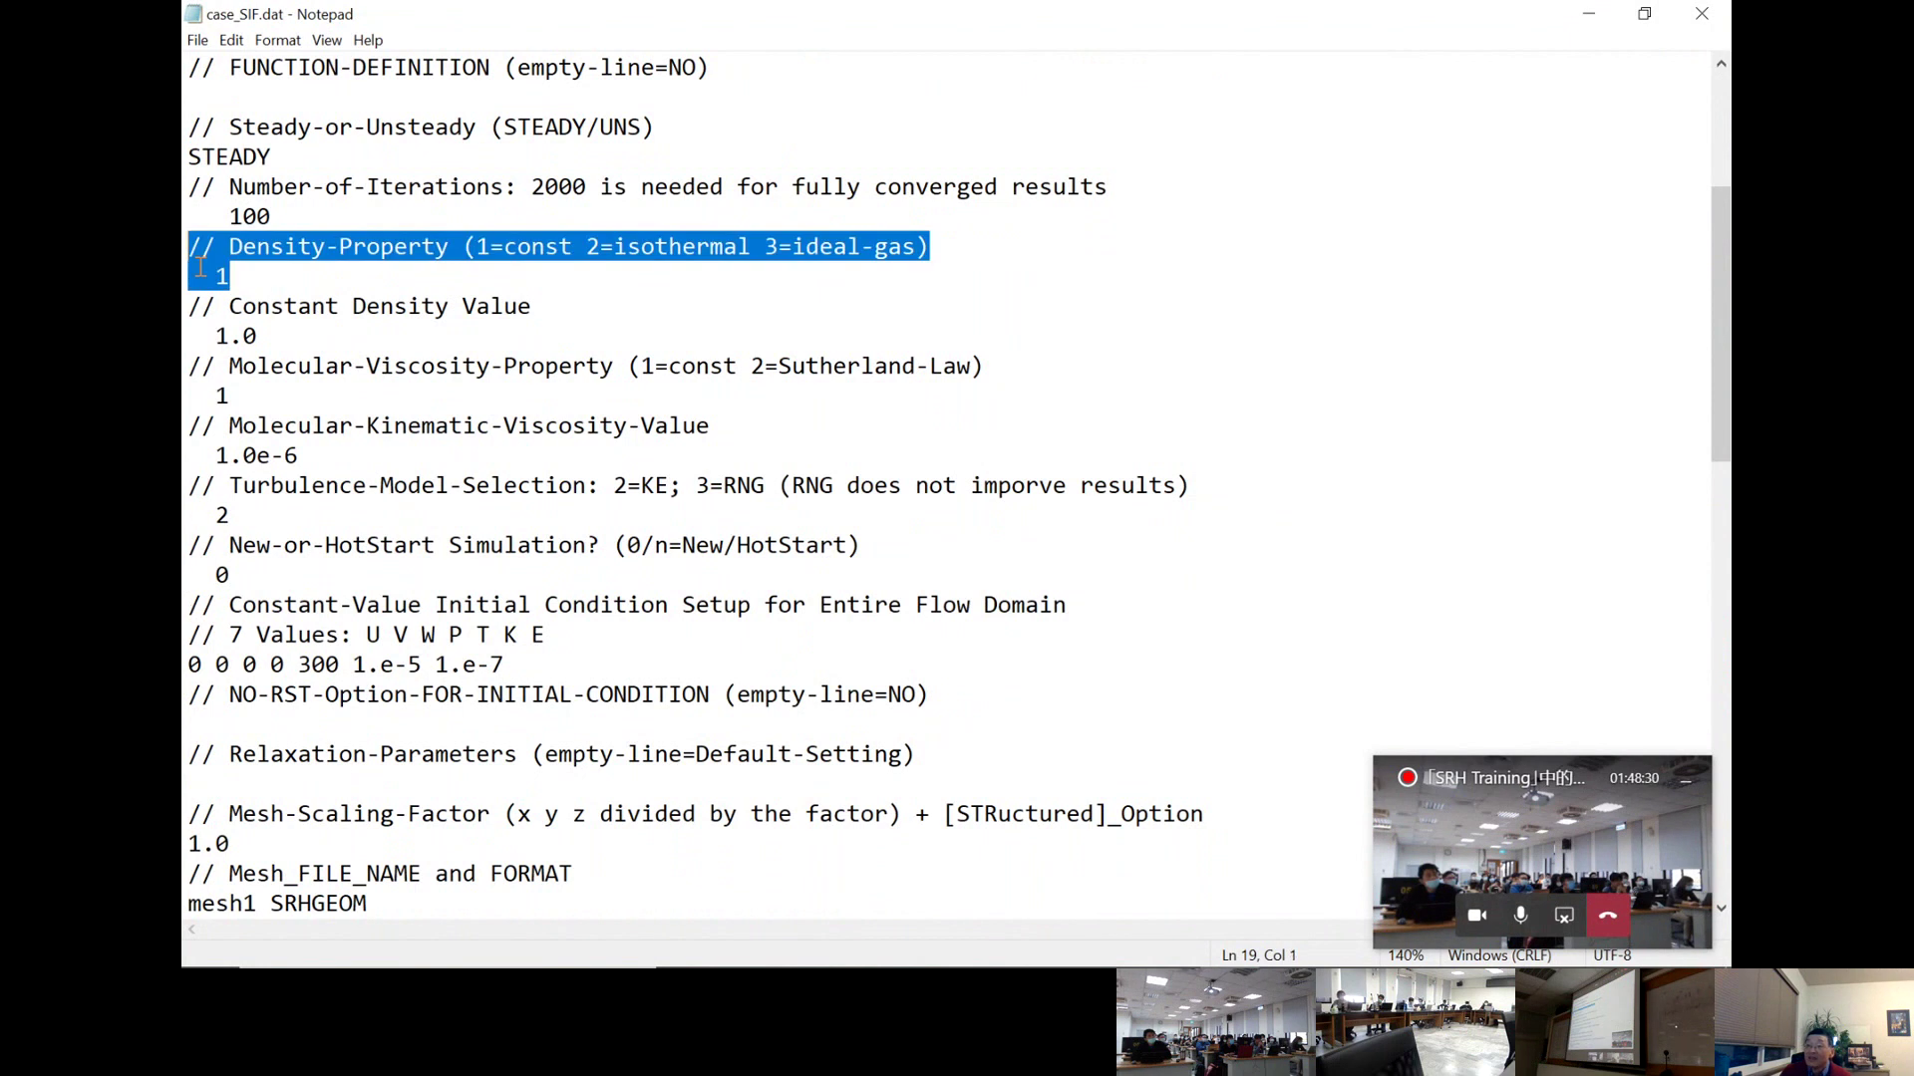
# - Review the Constant Density Value entry, highlighting the whole setting and the value alone
pyautogui.scroll(-1, 261, 388)
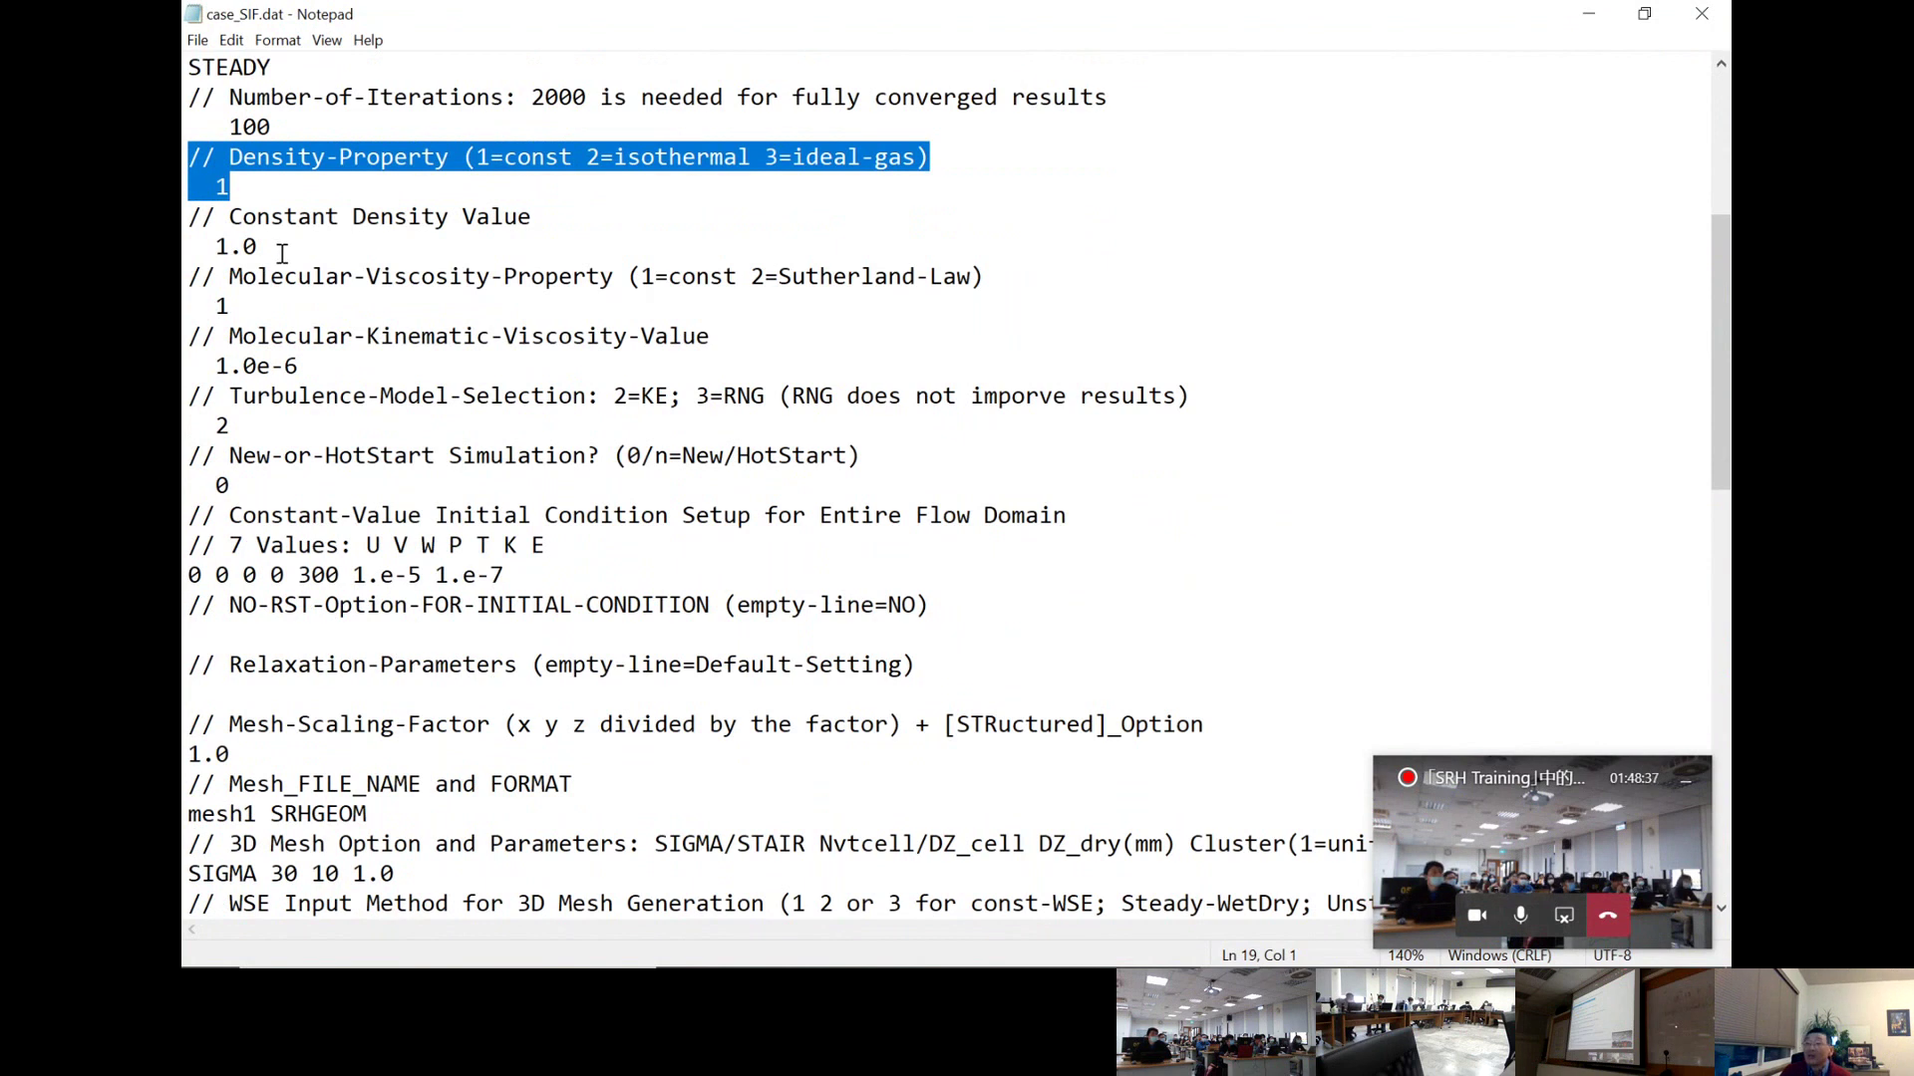
pyautogui.moveTo(190, 216); pyautogui.dragTo(190, 279)
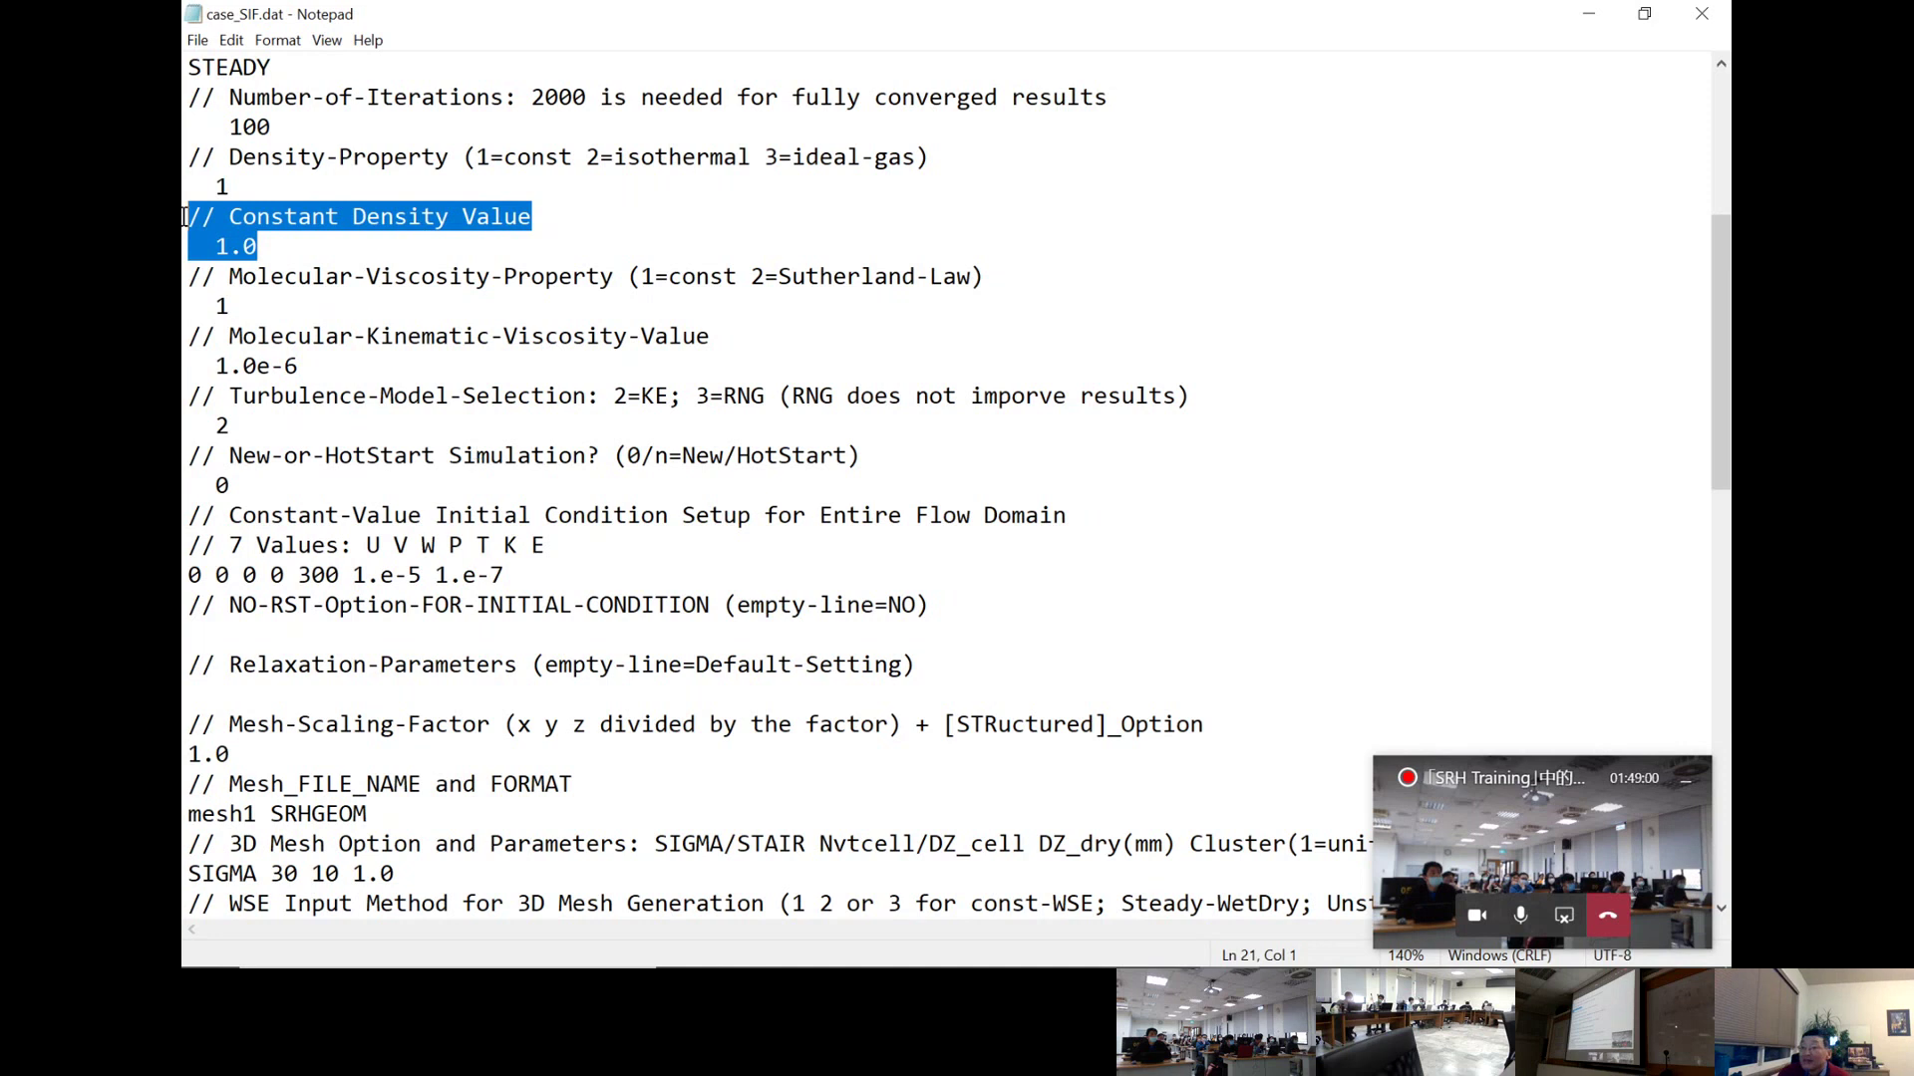
pyautogui.click(313, 248)
pyautogui.moveTo(313, 247); pyautogui.dragTo(185, 258)
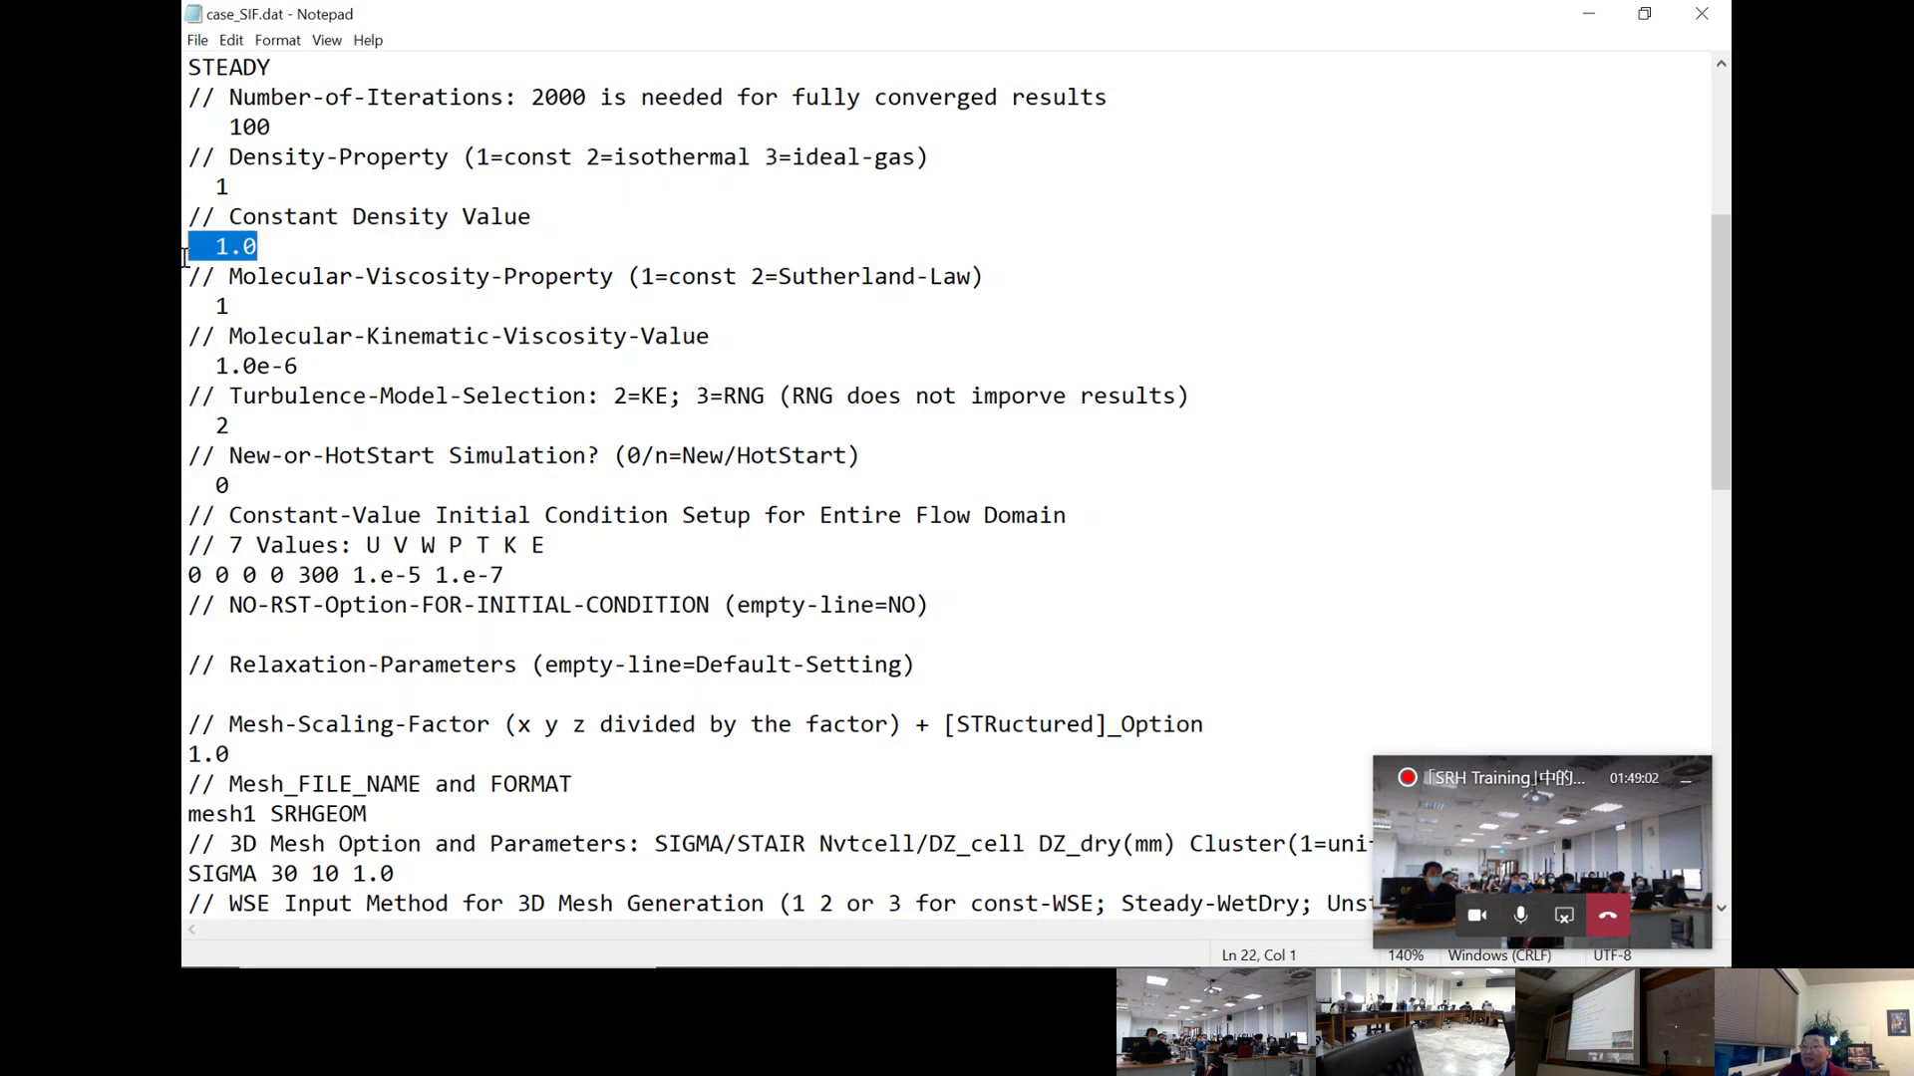
# - Review the Molecular-Viscosity-Property and Molecular-Kinematic-Viscosity-Value settings by highlighting each one in turn
pyautogui.scroll(-1, 369, 476)
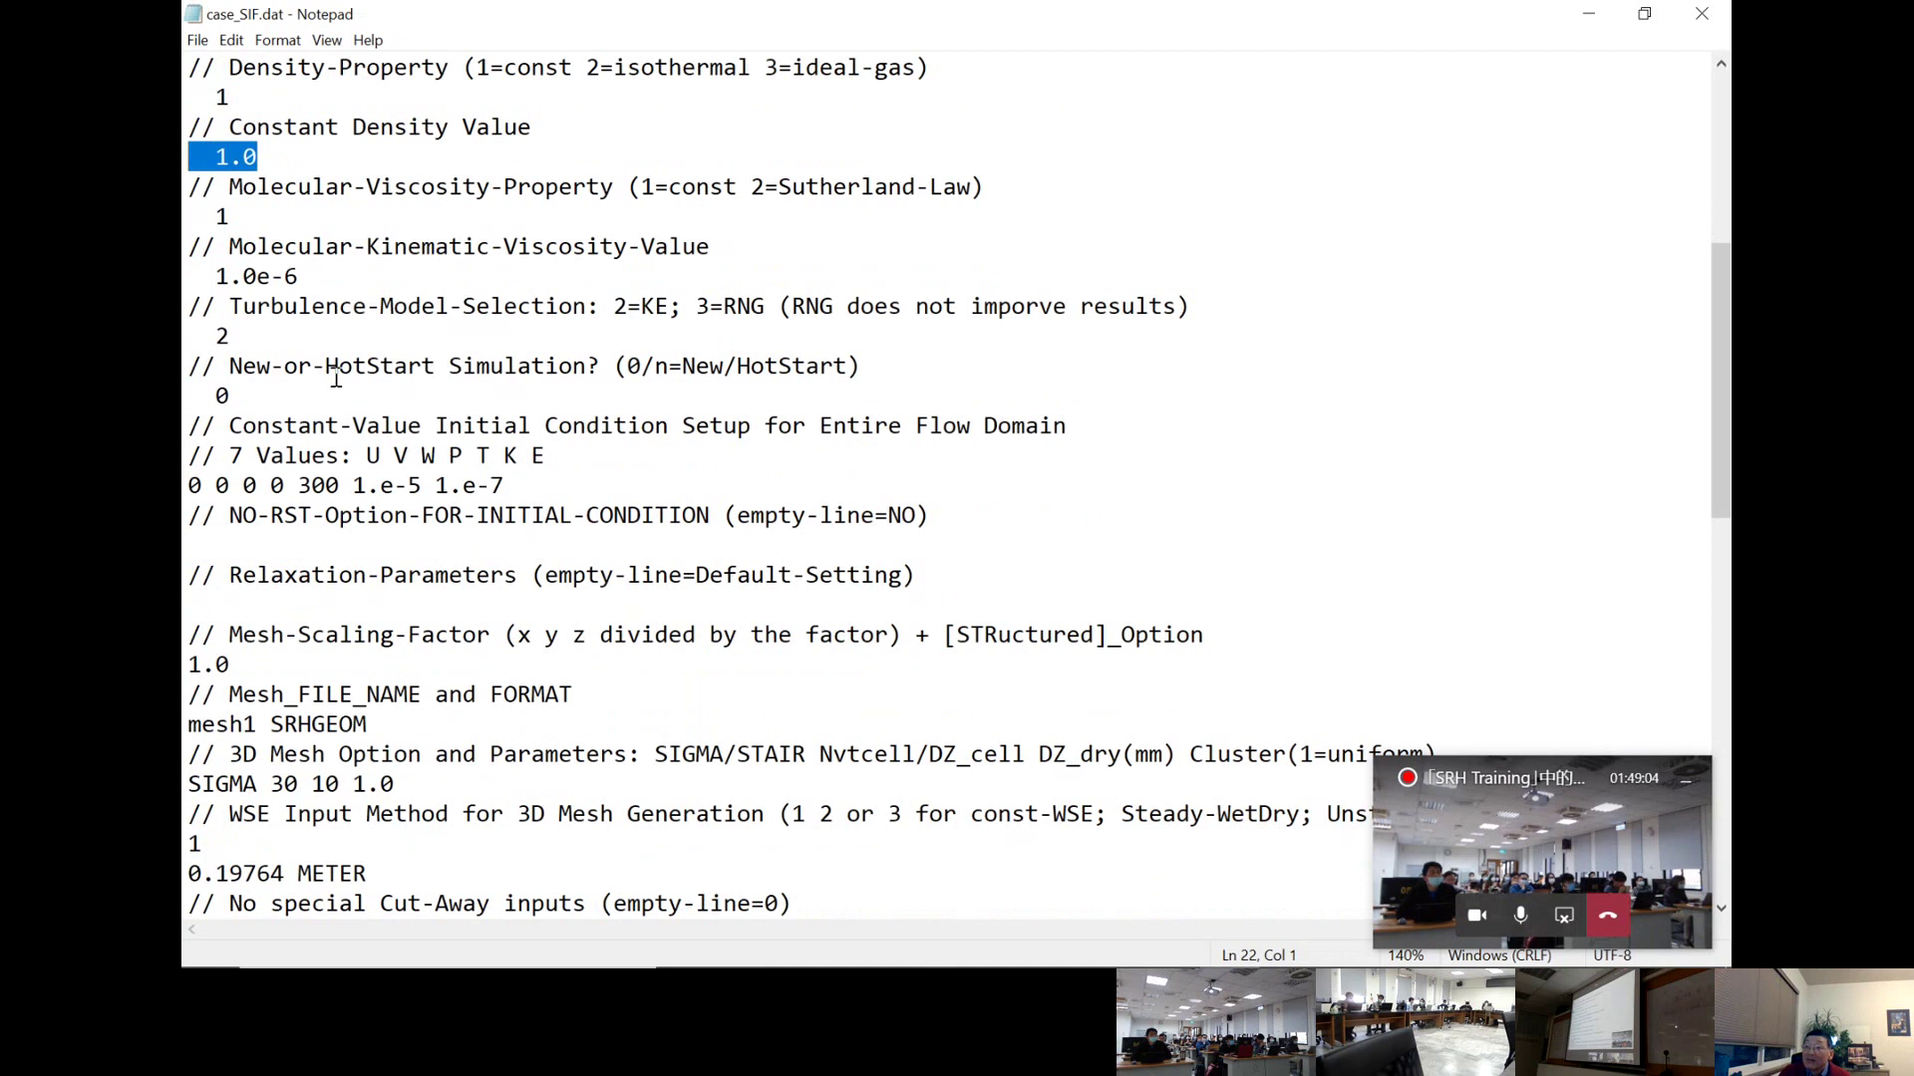
pyautogui.moveTo(231, 217); pyautogui.dragTo(184, 197)
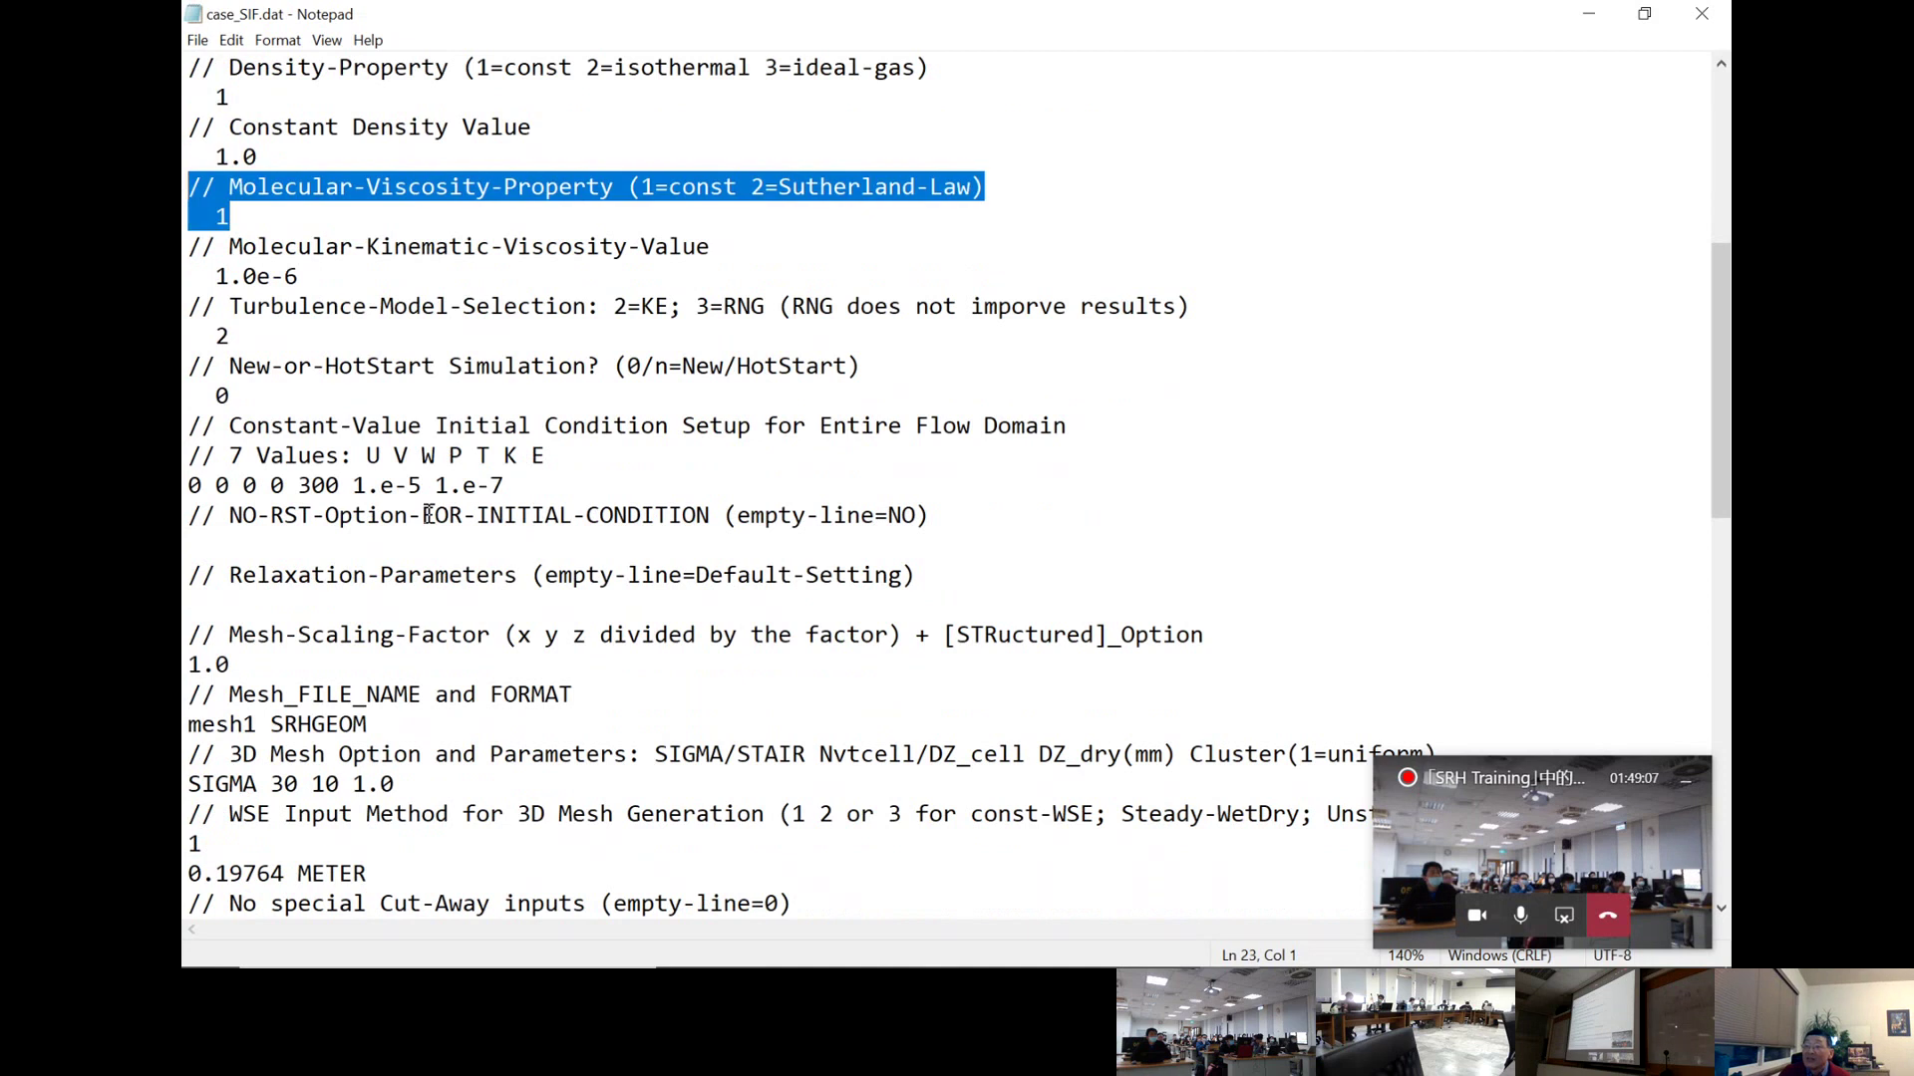
pyautogui.moveTo(322, 283); pyautogui.dragTo(184, 247)
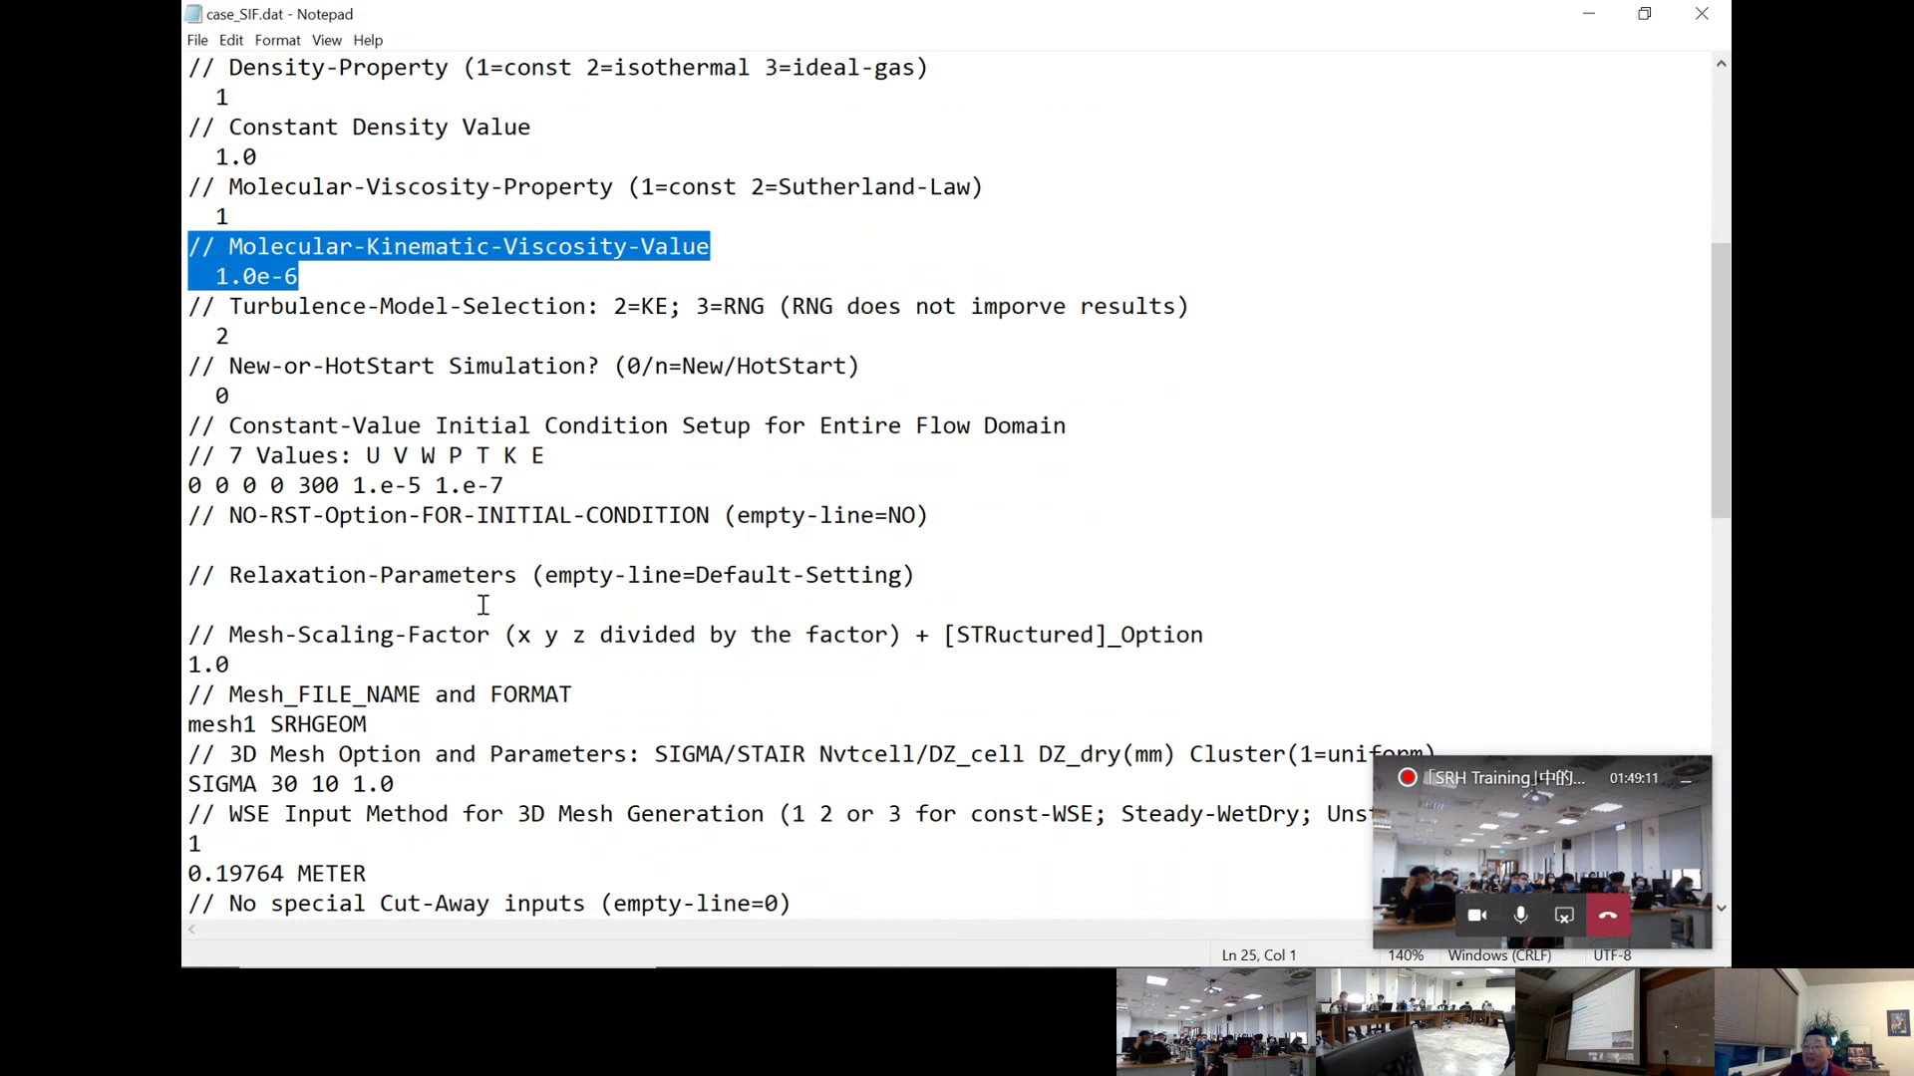
# - Examine the Turbulence-Model-Selection entry, highlighting the whole setting and the 2=KE and 3=RNG options individually
pyautogui.scroll(-1, 482, 605)
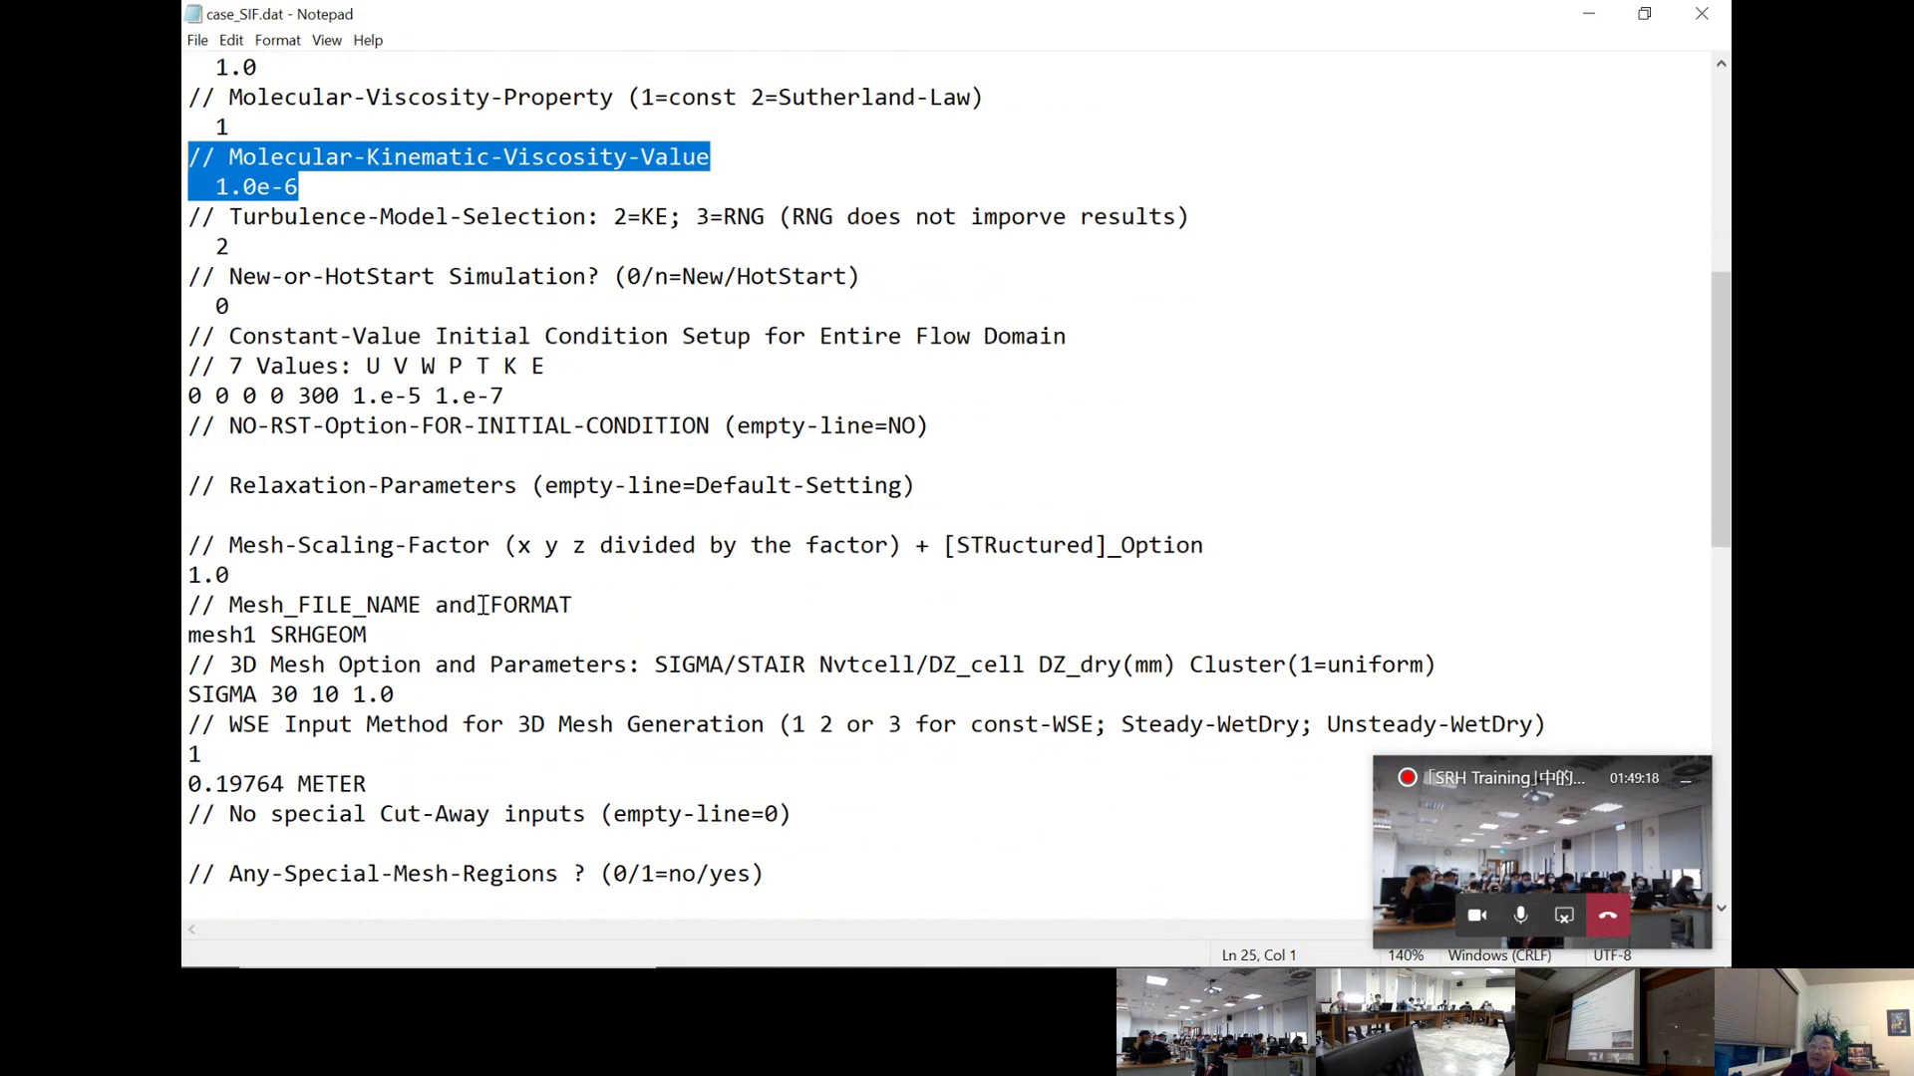
pyautogui.click(185, 211)
pyautogui.hotkey('shift', 'Down')
pyautogui.hotkey('shift', 'Down')
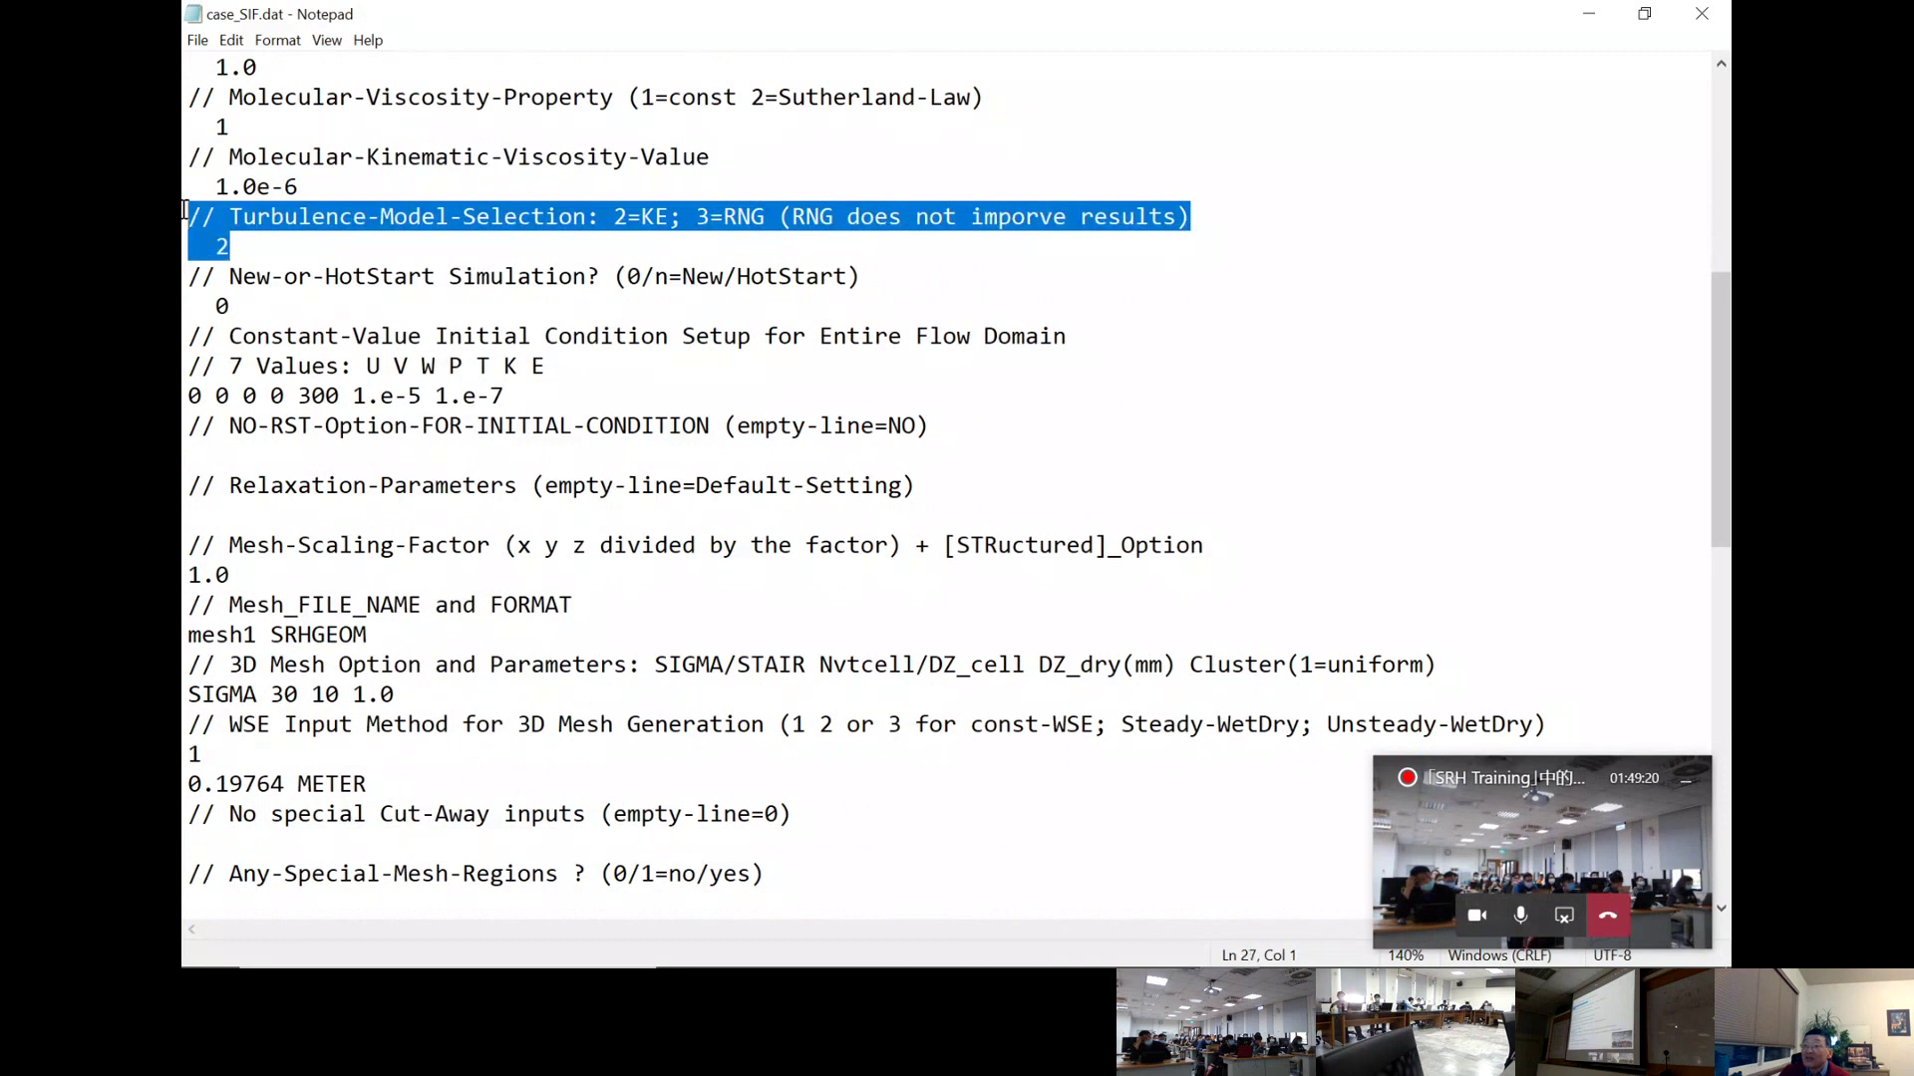
pyautogui.click(715, 334)
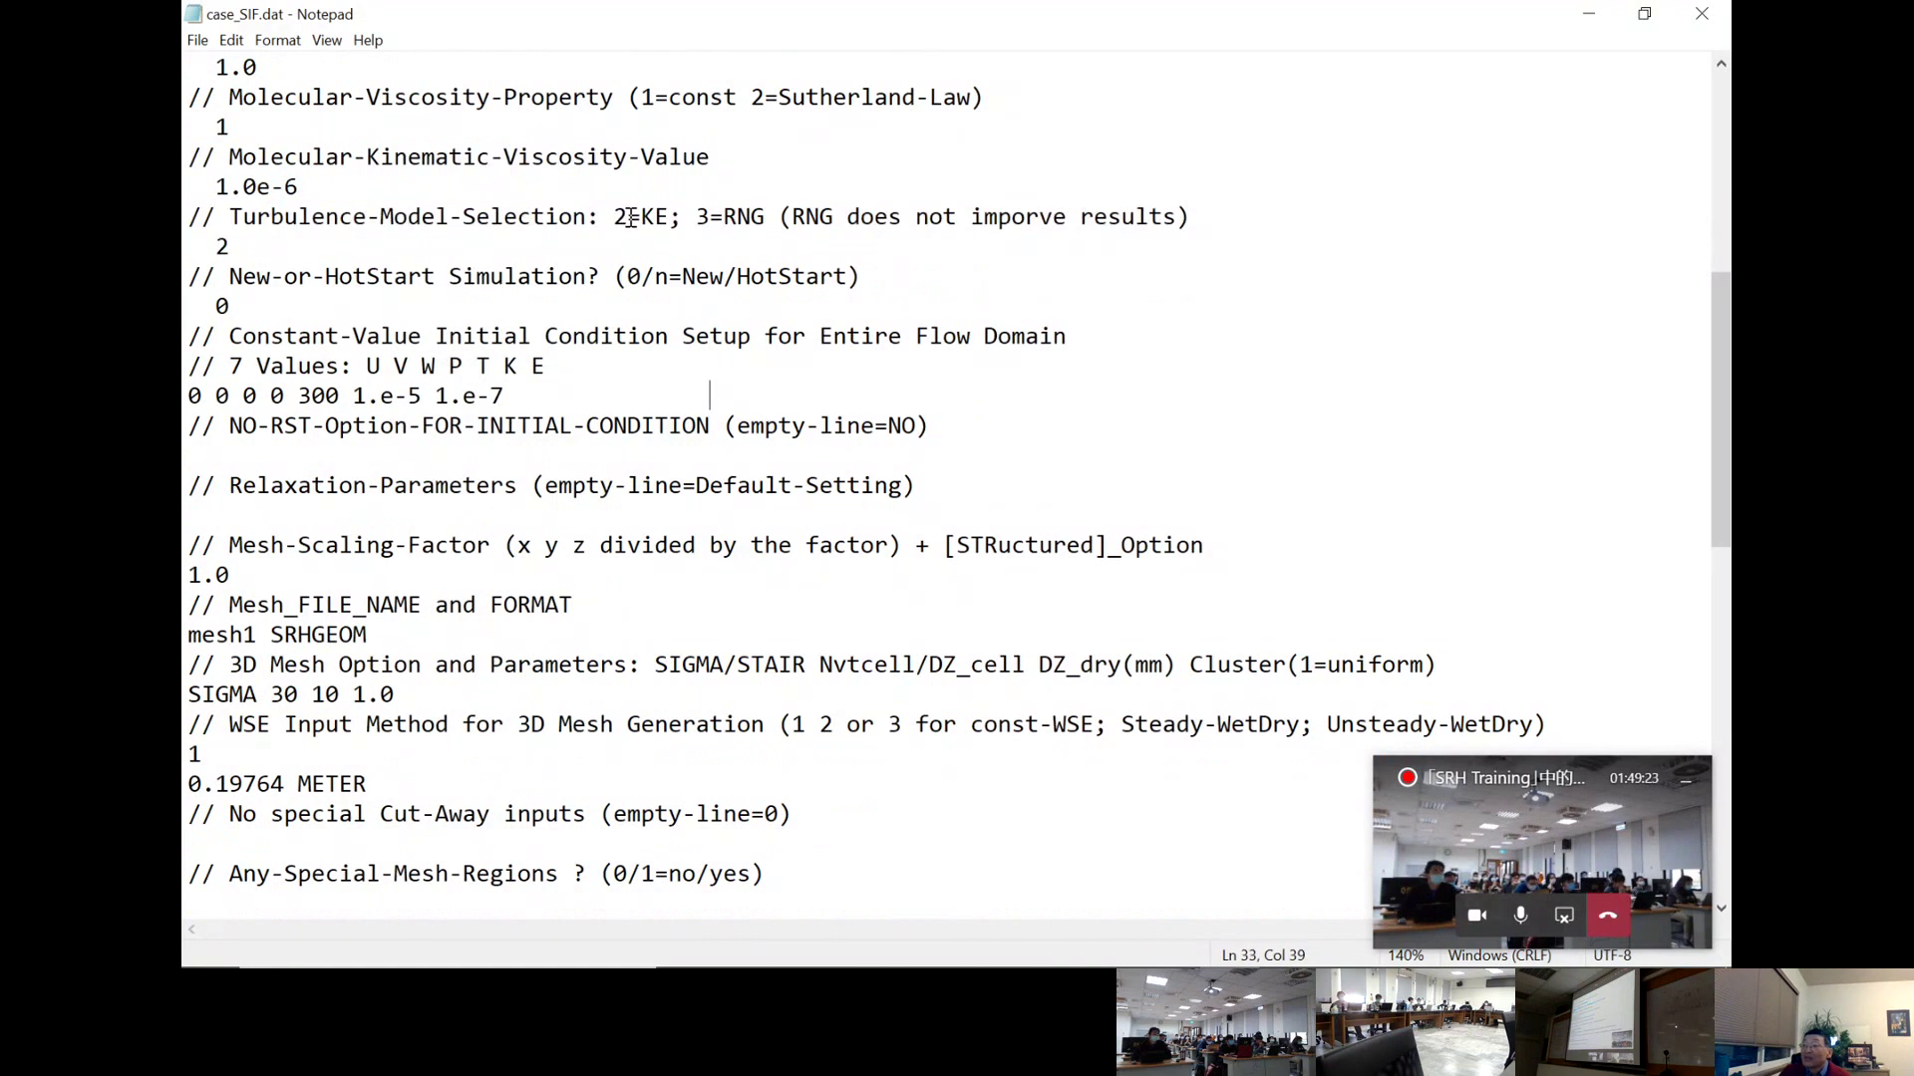
pyautogui.moveTo(601, 217); pyautogui.dragTo(674, 221)
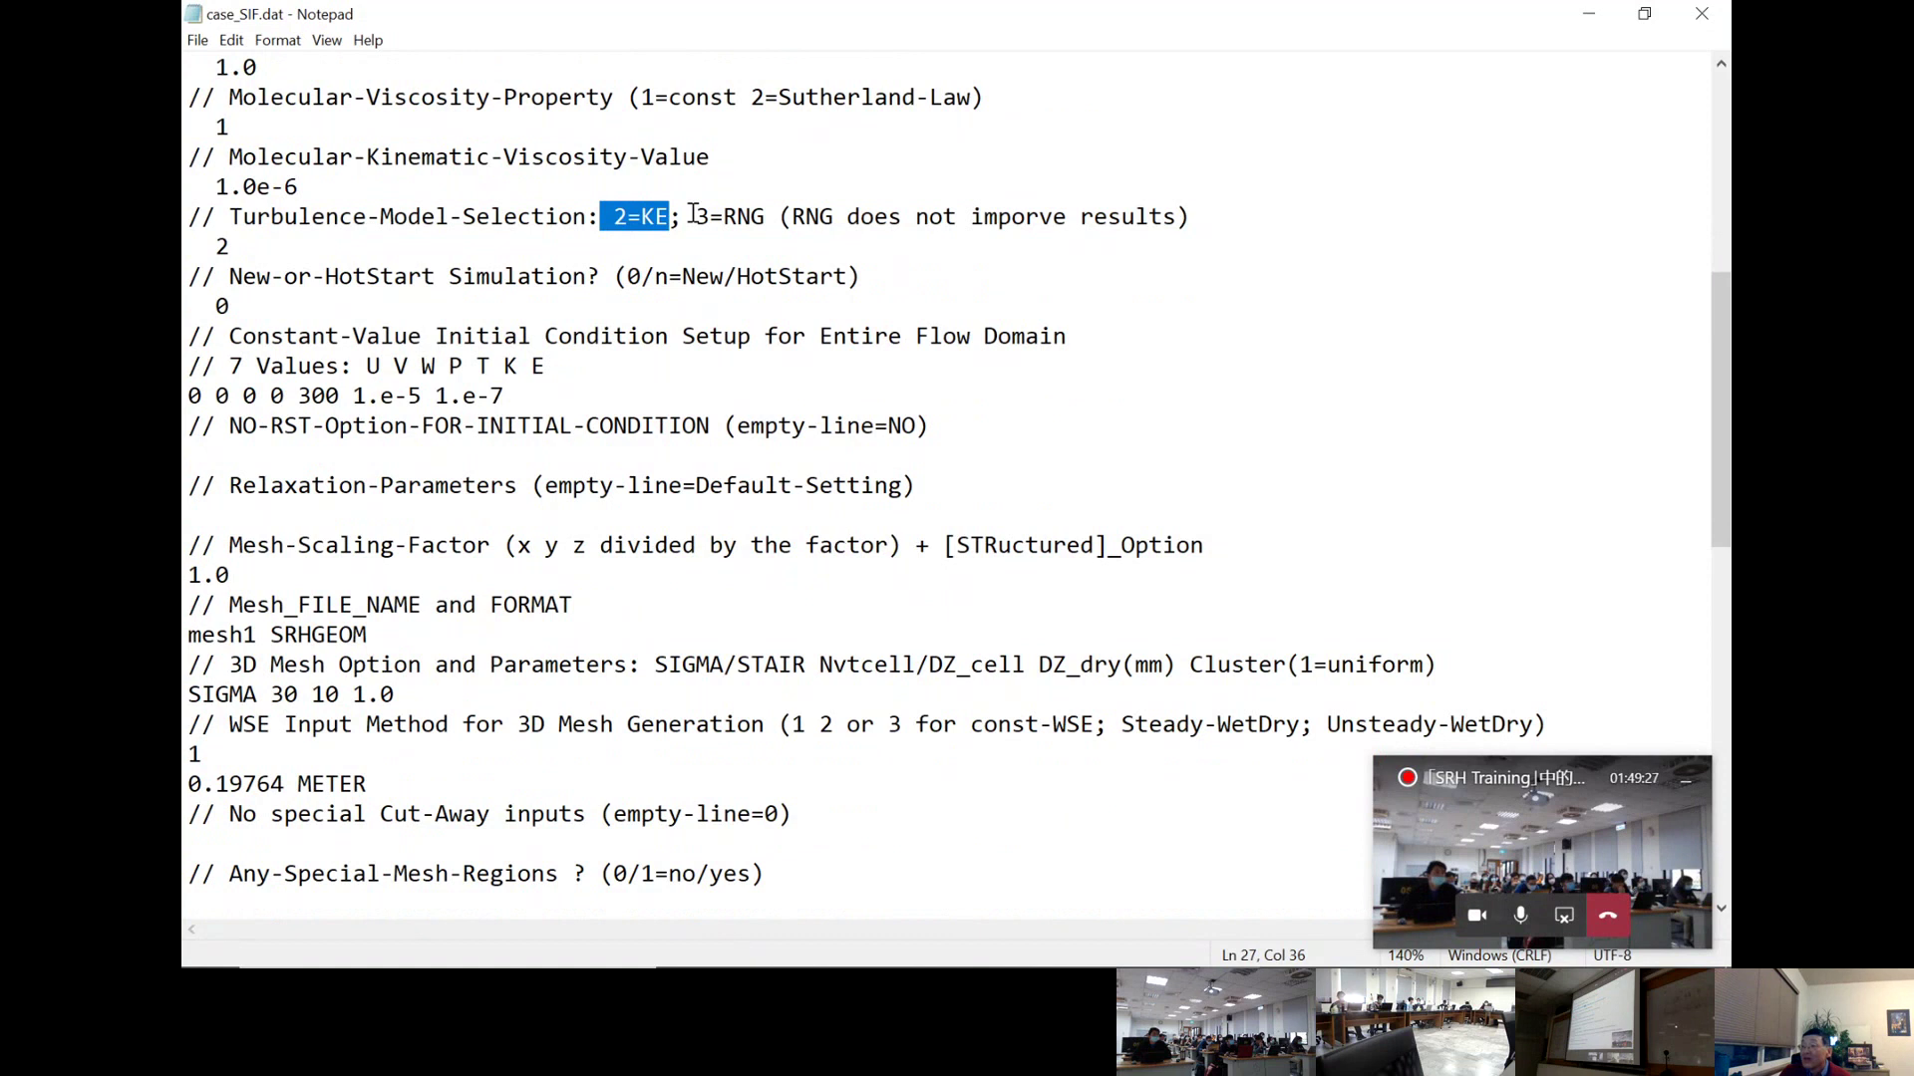
pyautogui.moveTo(694, 215); pyautogui.dragTo(769, 221)
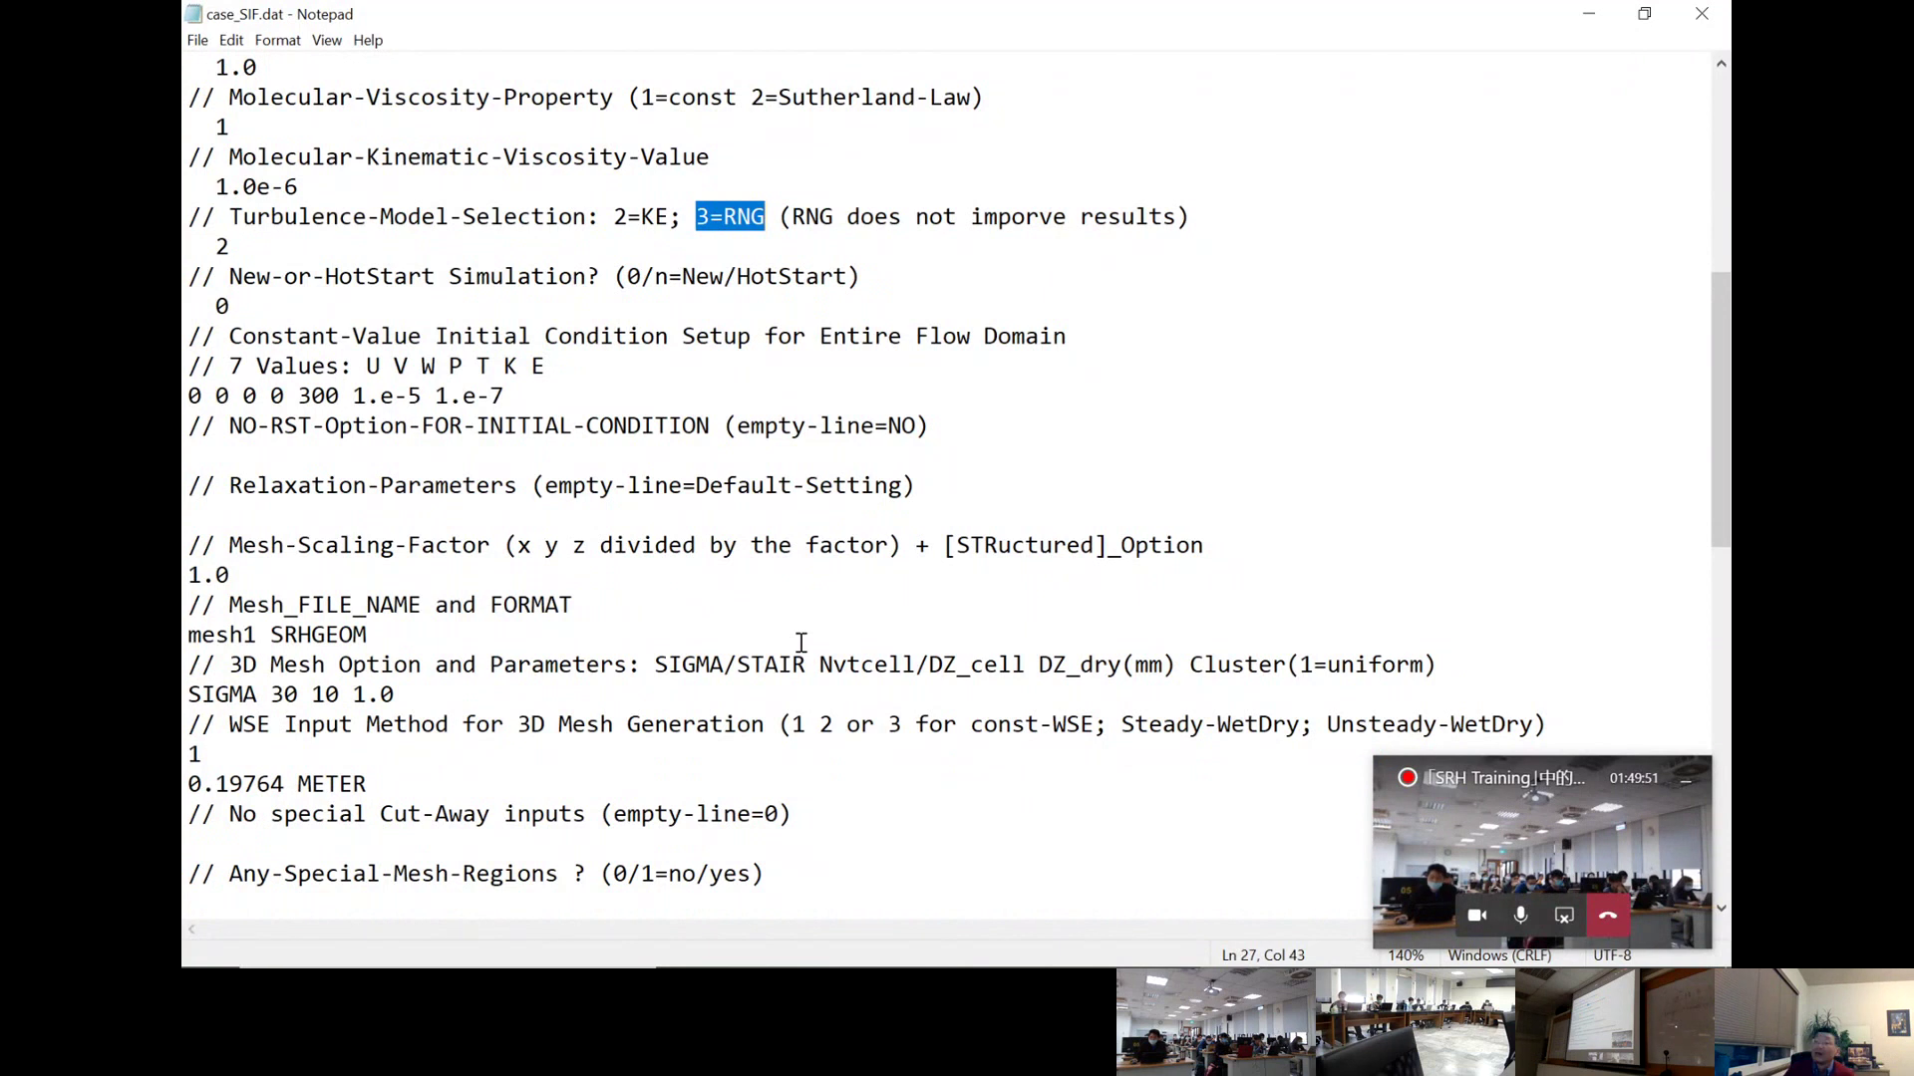
pyautogui.moveTo(230, 247); pyautogui.dragTo(185, 219)
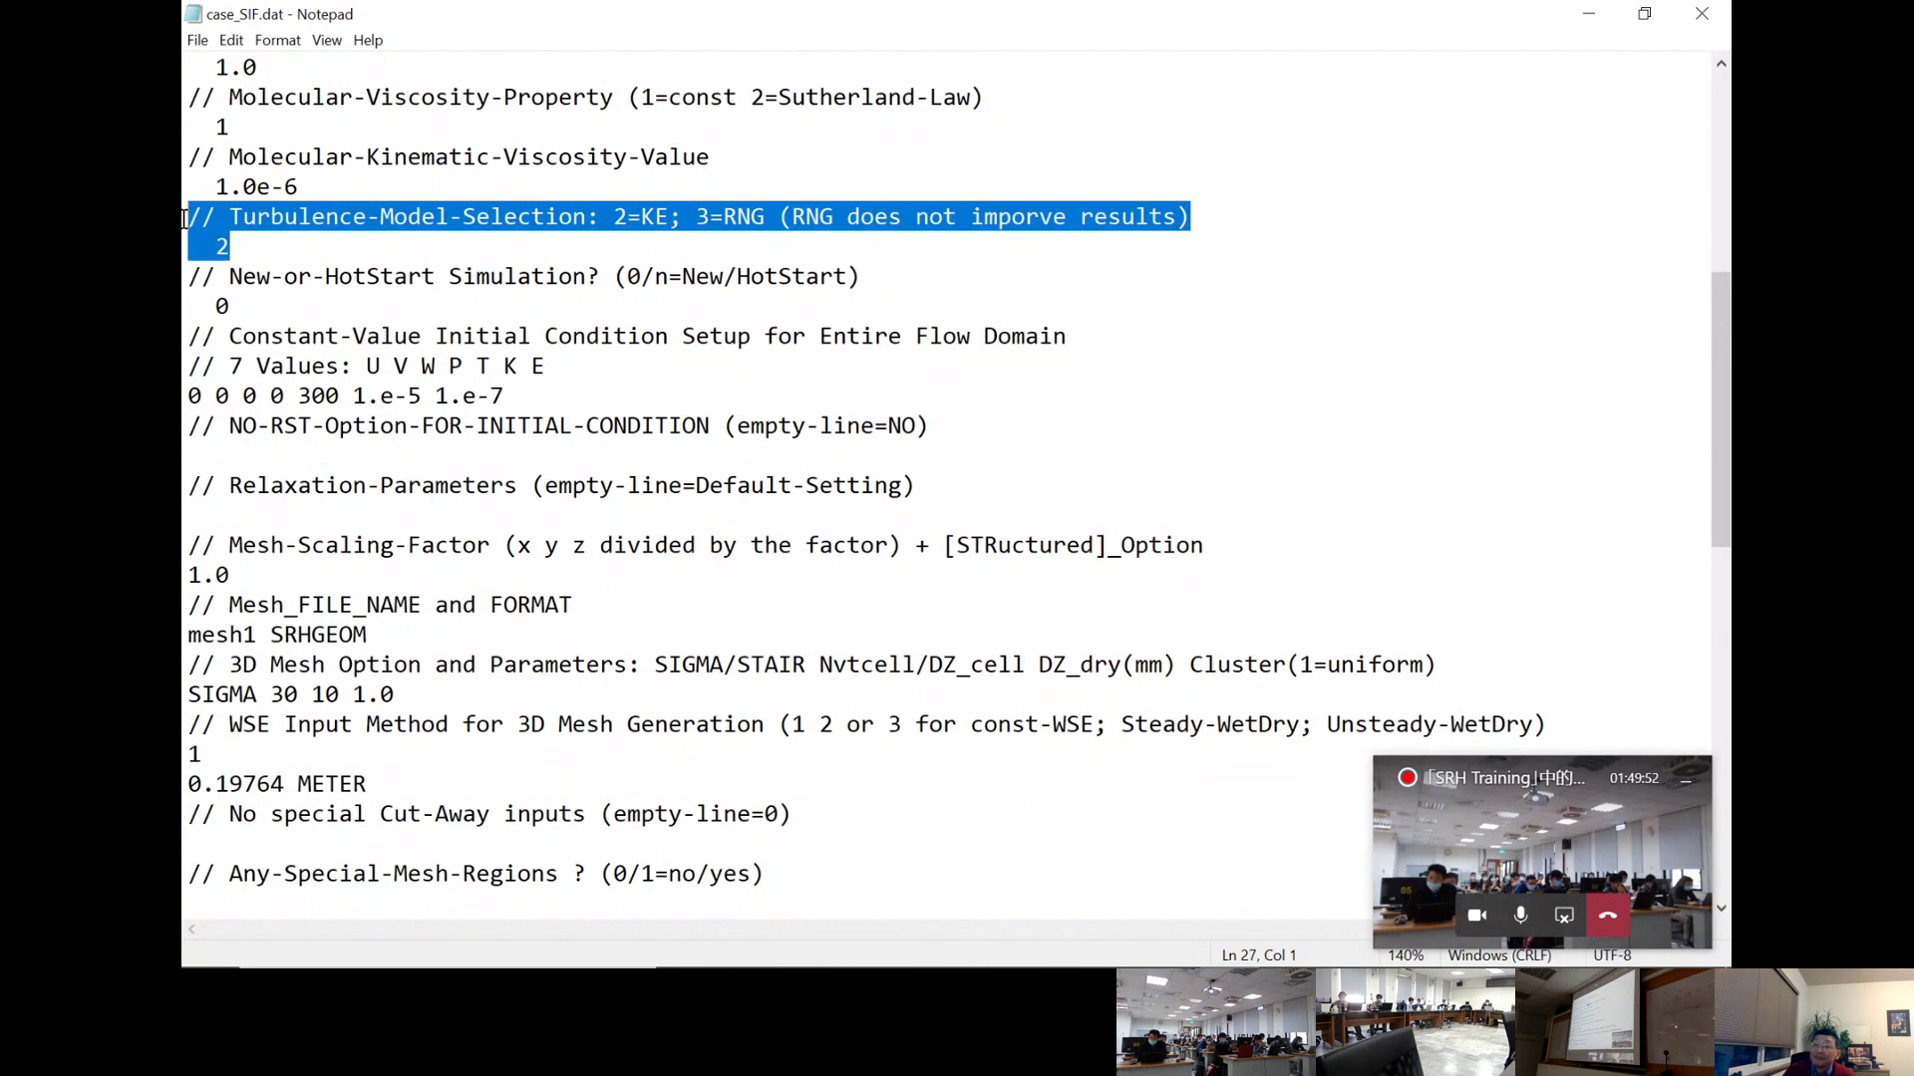
# - Review the New-or-HotStart Simulation setting by highlighting its comment line and value
pyautogui.moveTo(230, 307); pyautogui.dragTo(184, 282)
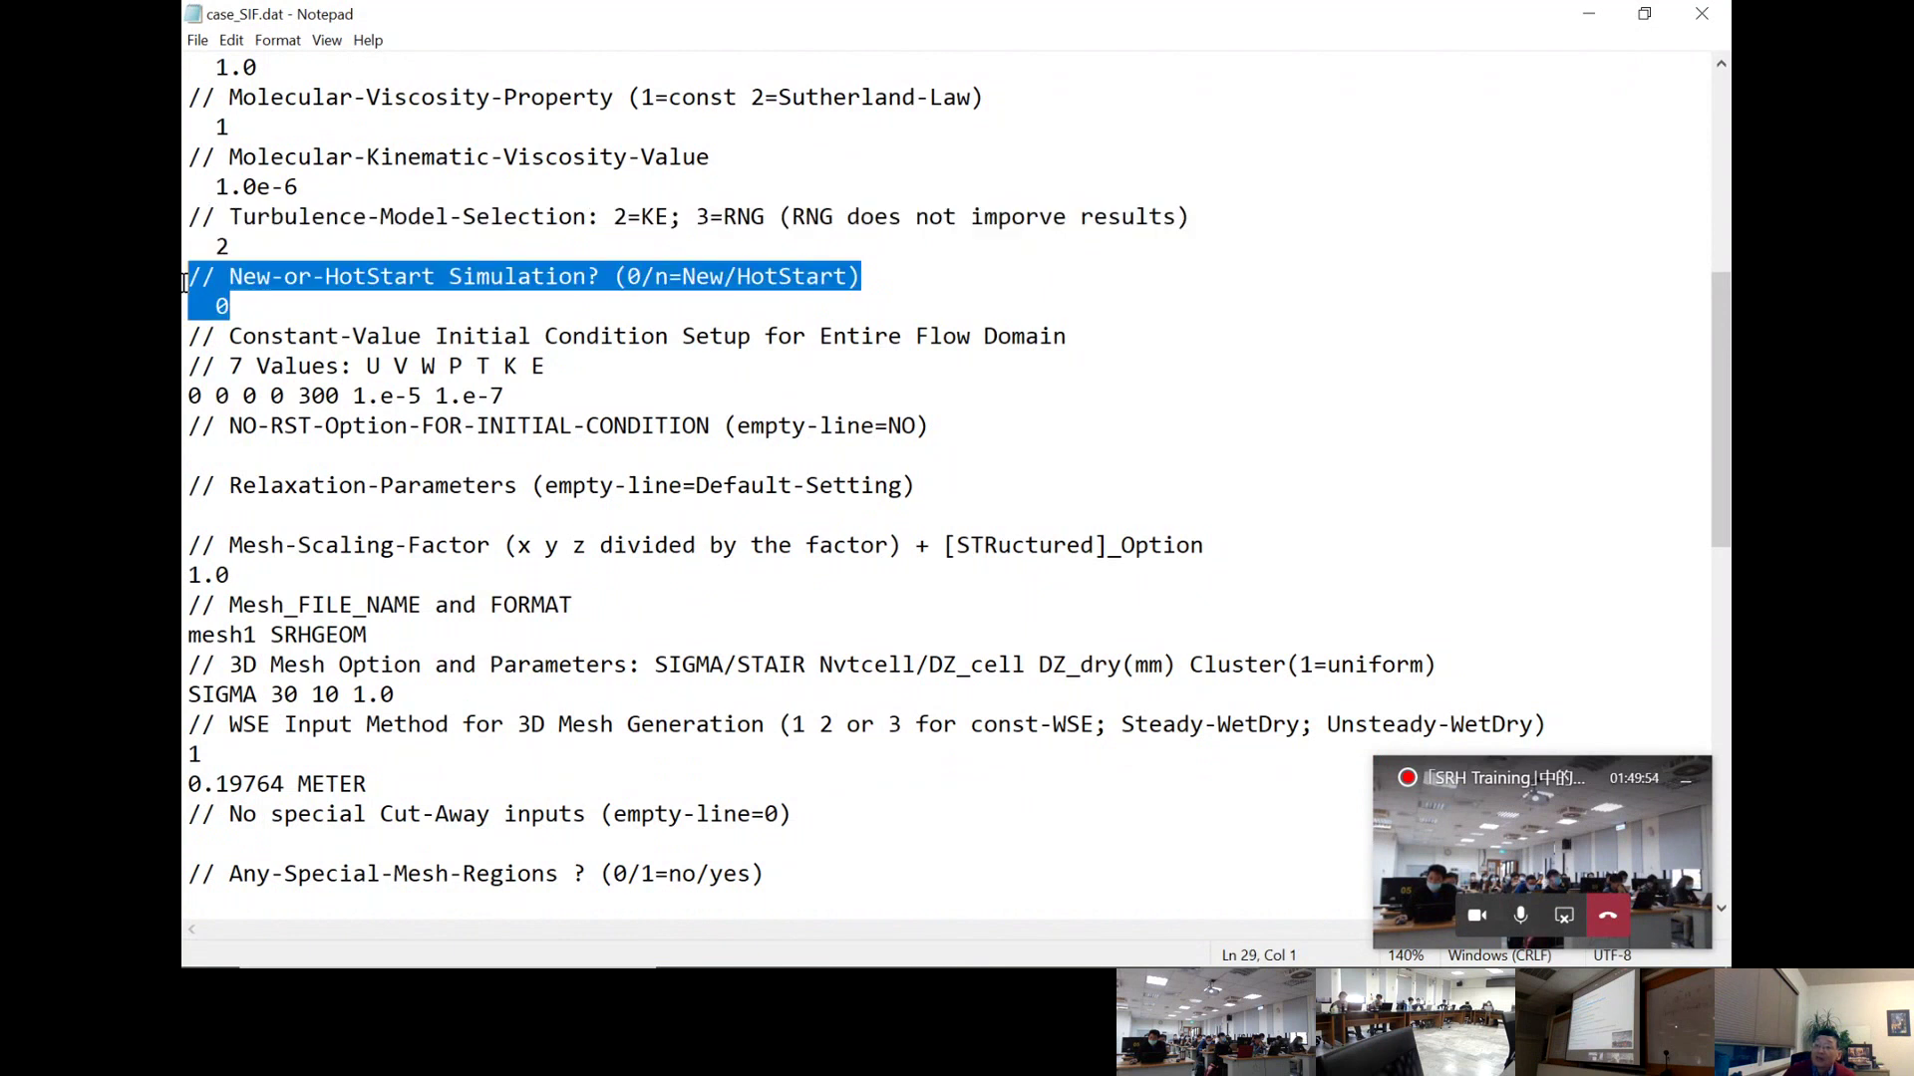
pyautogui.scroll(-1, 336, 467)
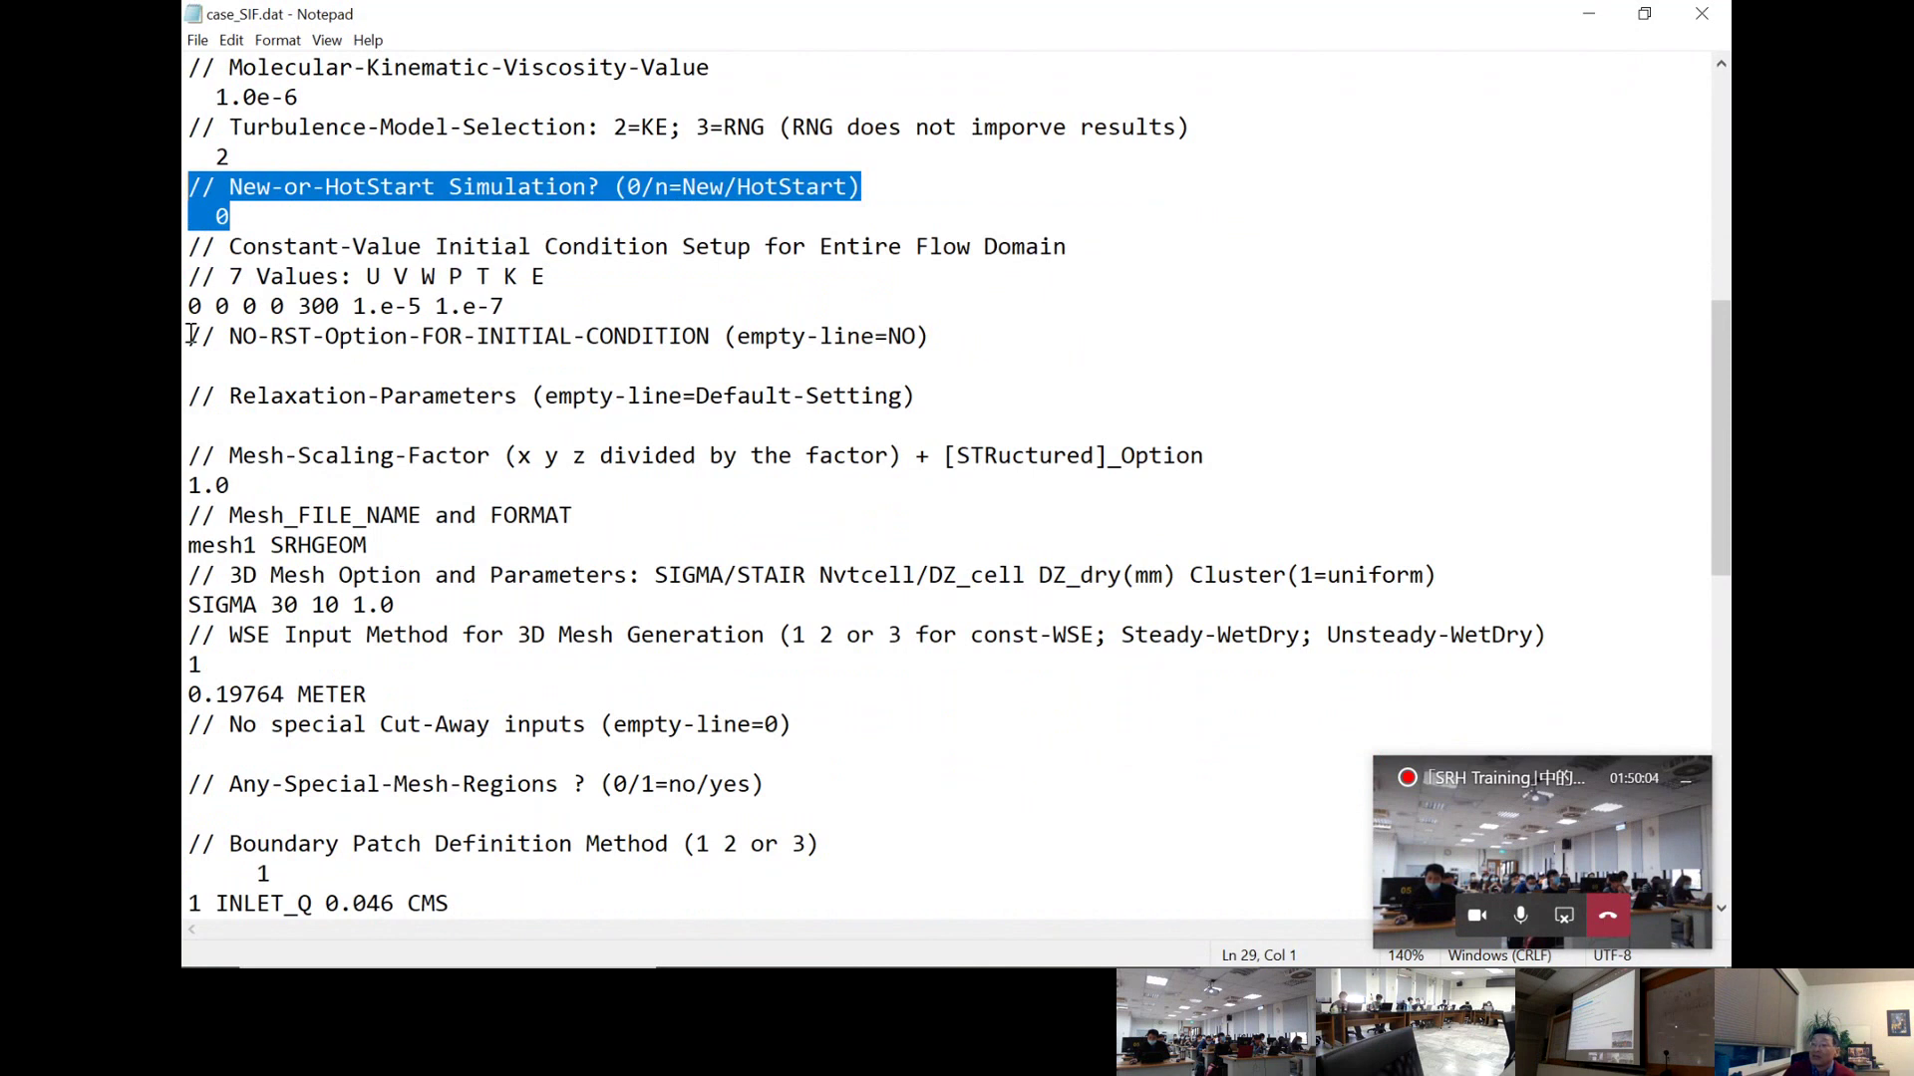
pyautogui.click(342, 276)
pyautogui.moveTo(230, 216); pyautogui.dragTo(184, 189)
# - Examine the constant-value initial condition line, highlighting the full line, the pressure value and the T value individually
pyautogui.scroll(-1, 550, 277)
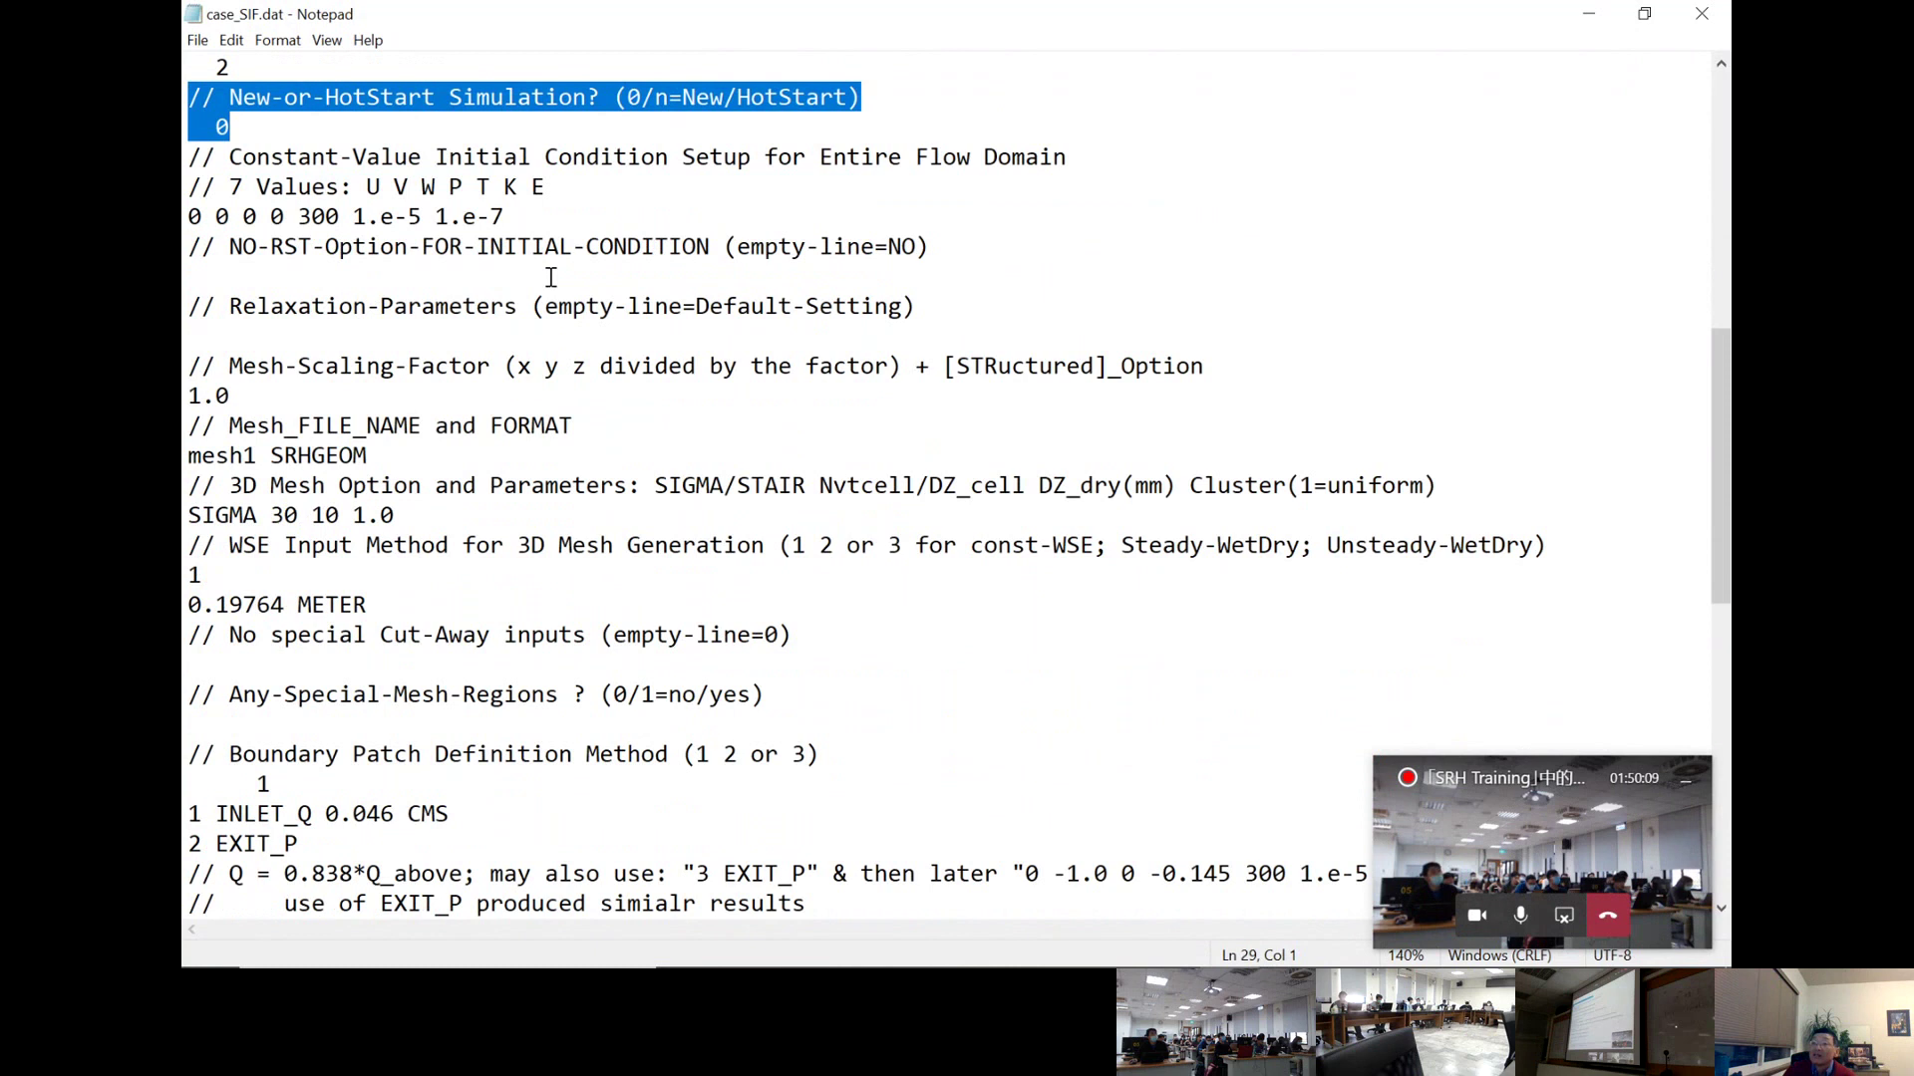
pyautogui.moveTo(190, 247)
pyautogui.mouseDown()
pyautogui.moveTo(184, 145)
pyautogui.moveTo(185, 212)
pyautogui.mouseUp()
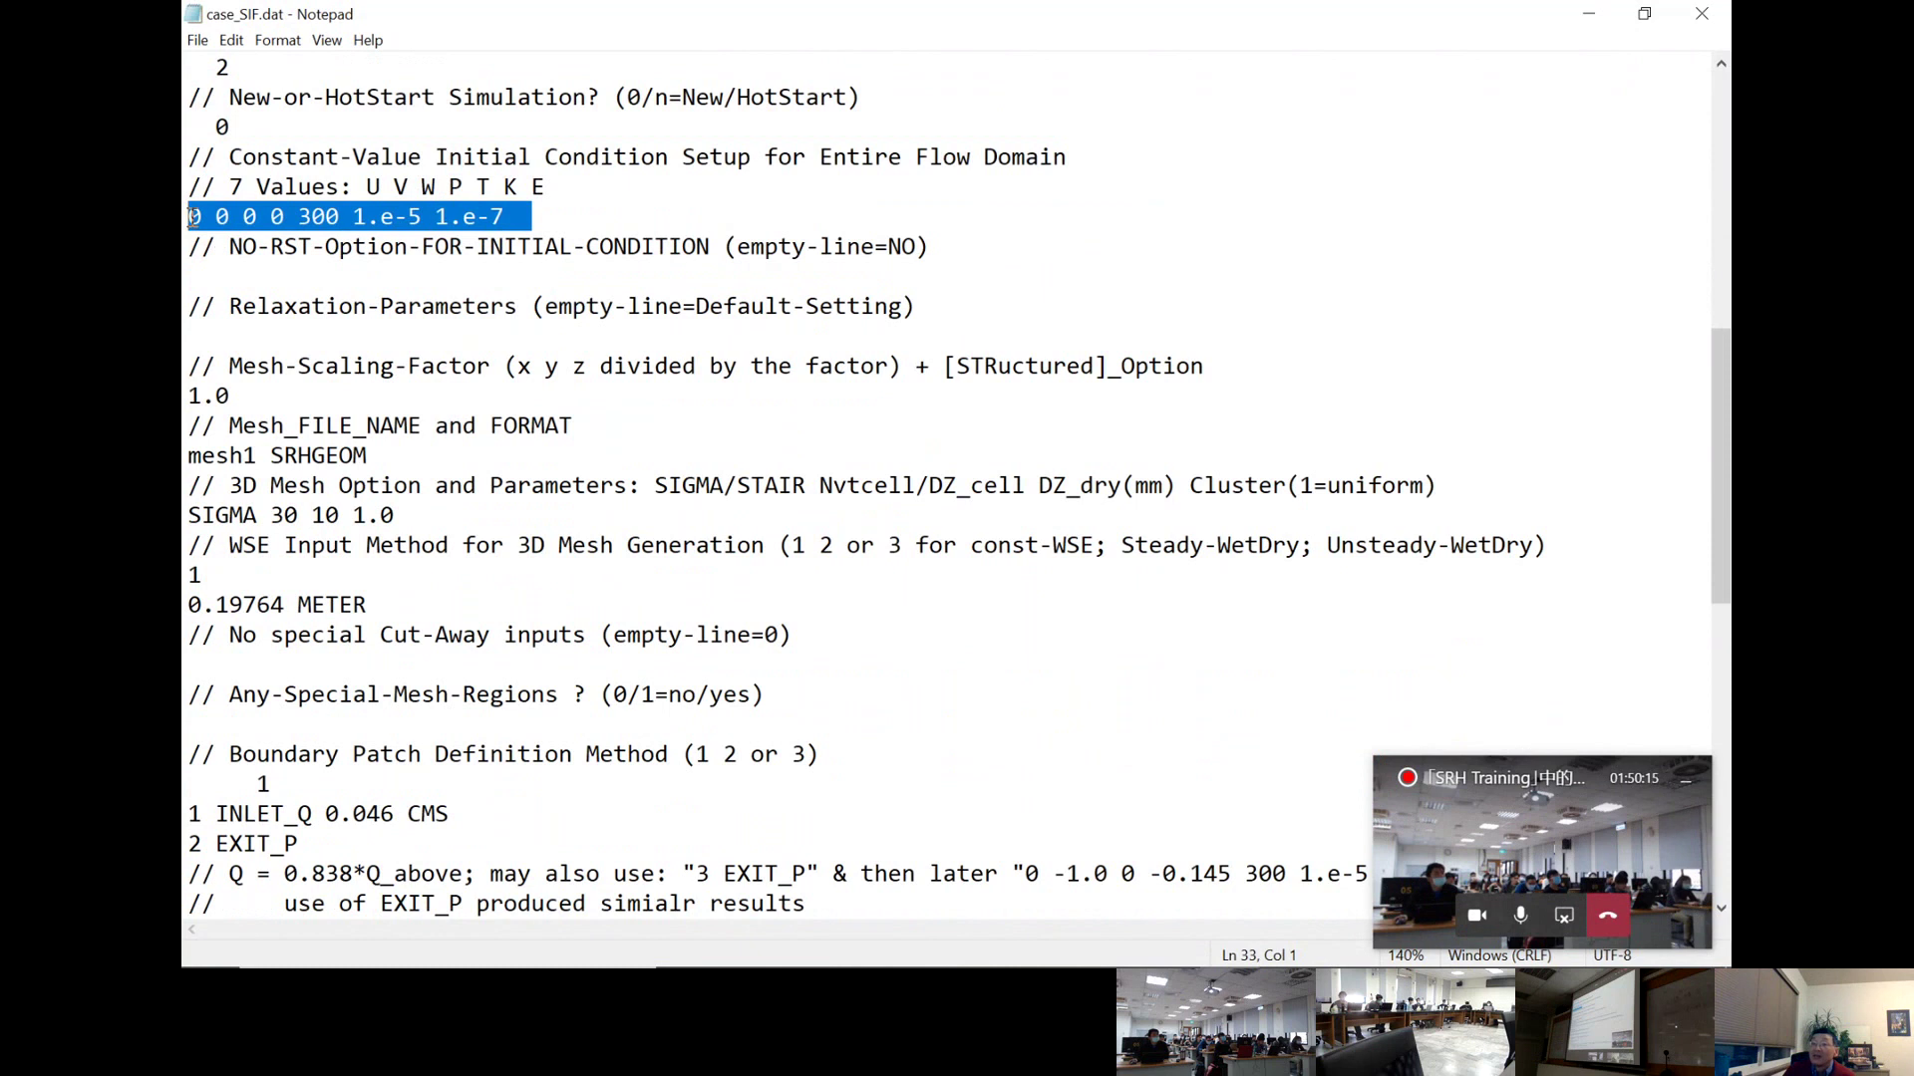
pyautogui.doubleClick(276, 214)
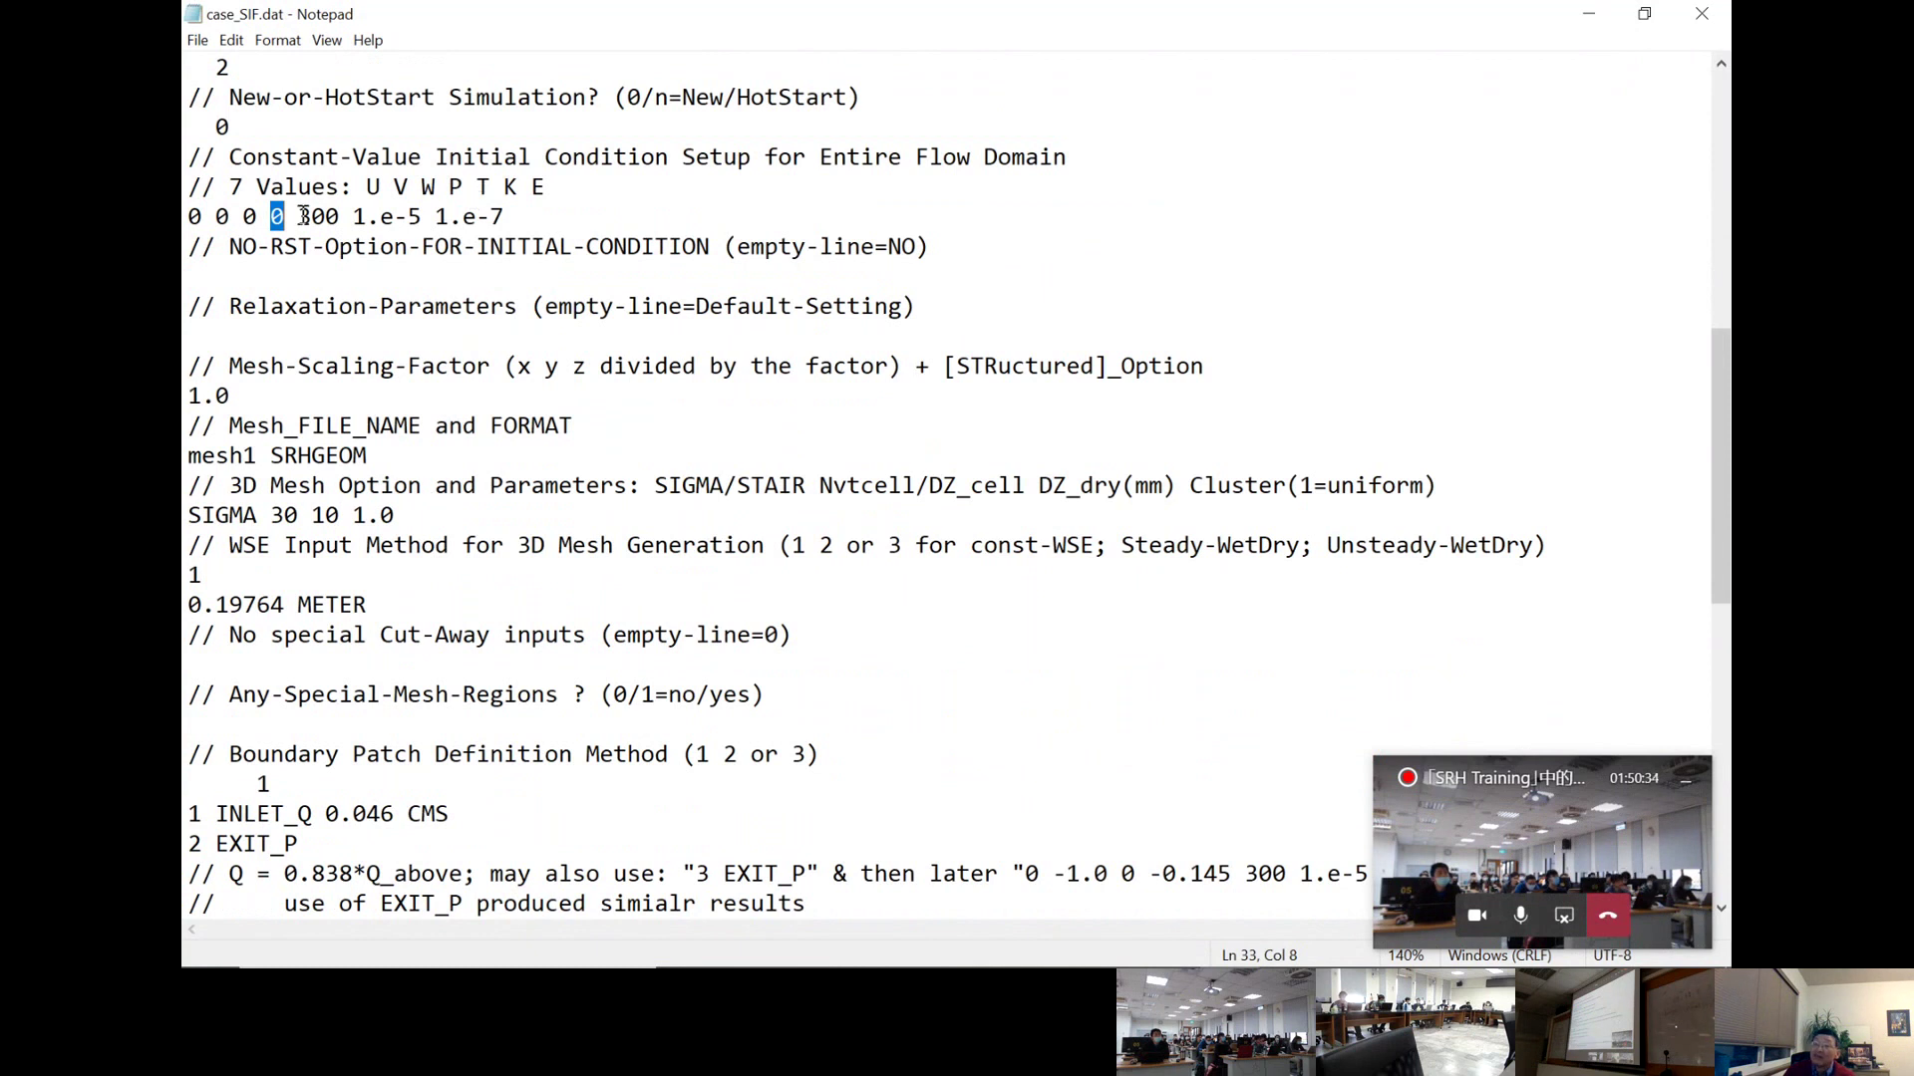
pyautogui.moveTo(303, 216); pyautogui.dragTo(344, 220)
pyautogui.click(479, 186)
pyautogui.moveTo(478, 186); pyautogui.dragTo(491, 187)
pyautogui.moveTo(299, 216); pyautogui.dragTo(341, 217)
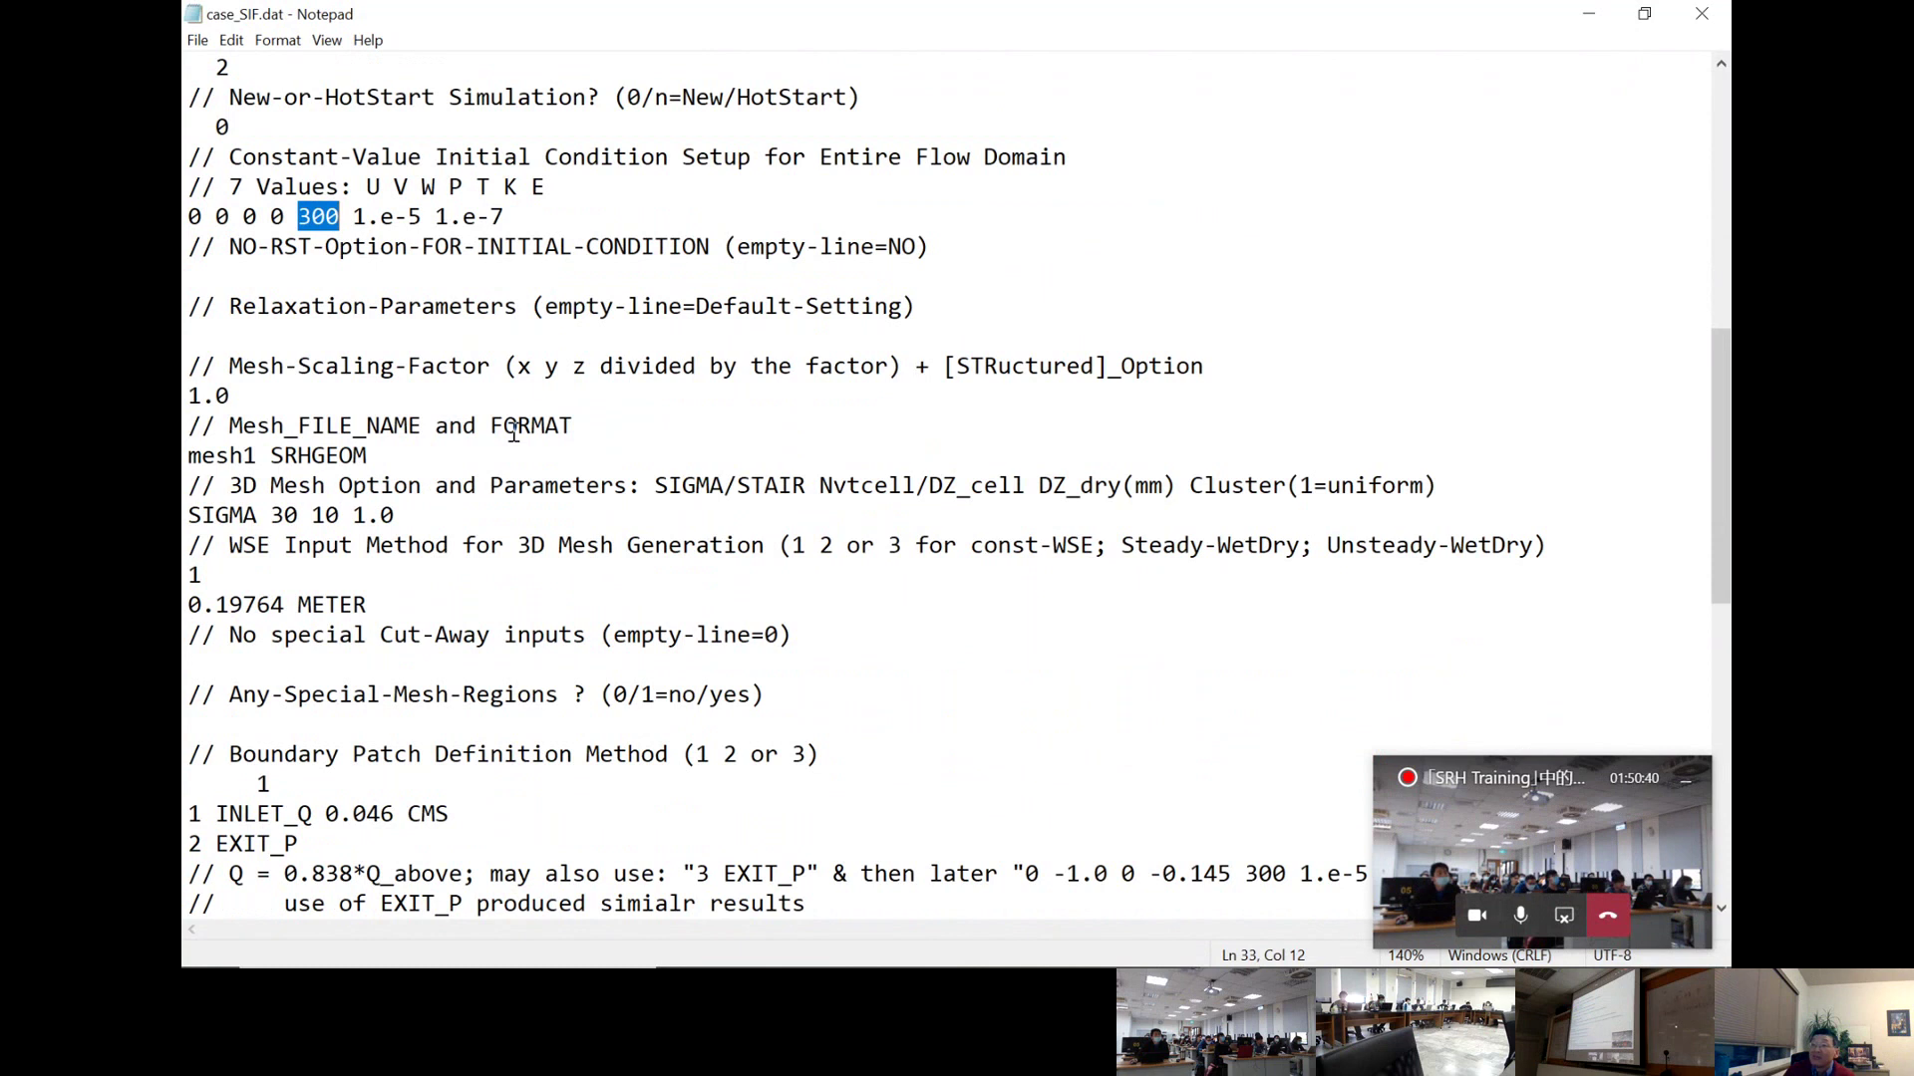
# - Review the K and E initial conditions by highlighting their labels and values, plus the complete line of seven values
pyautogui.moveTo(504, 188); pyautogui.dragTo(554, 191)
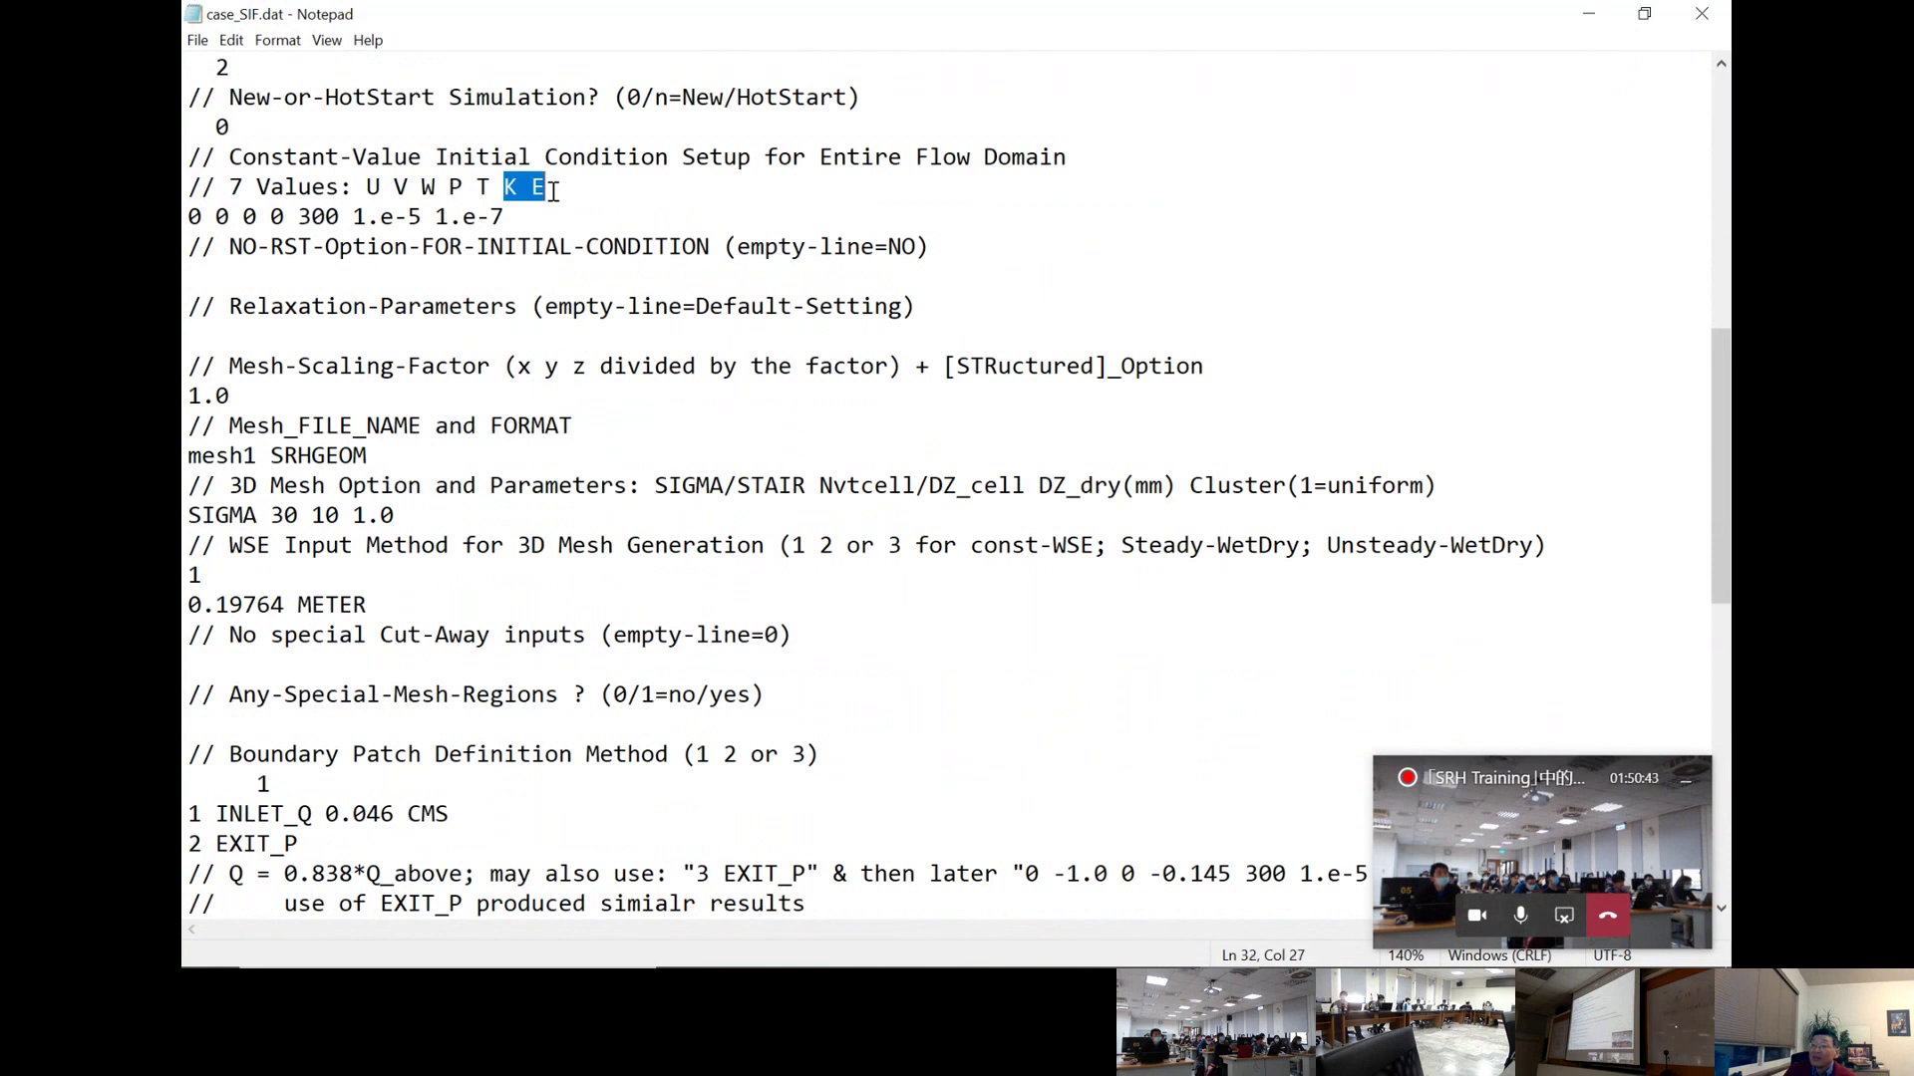
pyautogui.moveTo(354, 217); pyautogui.dragTo(515, 218)
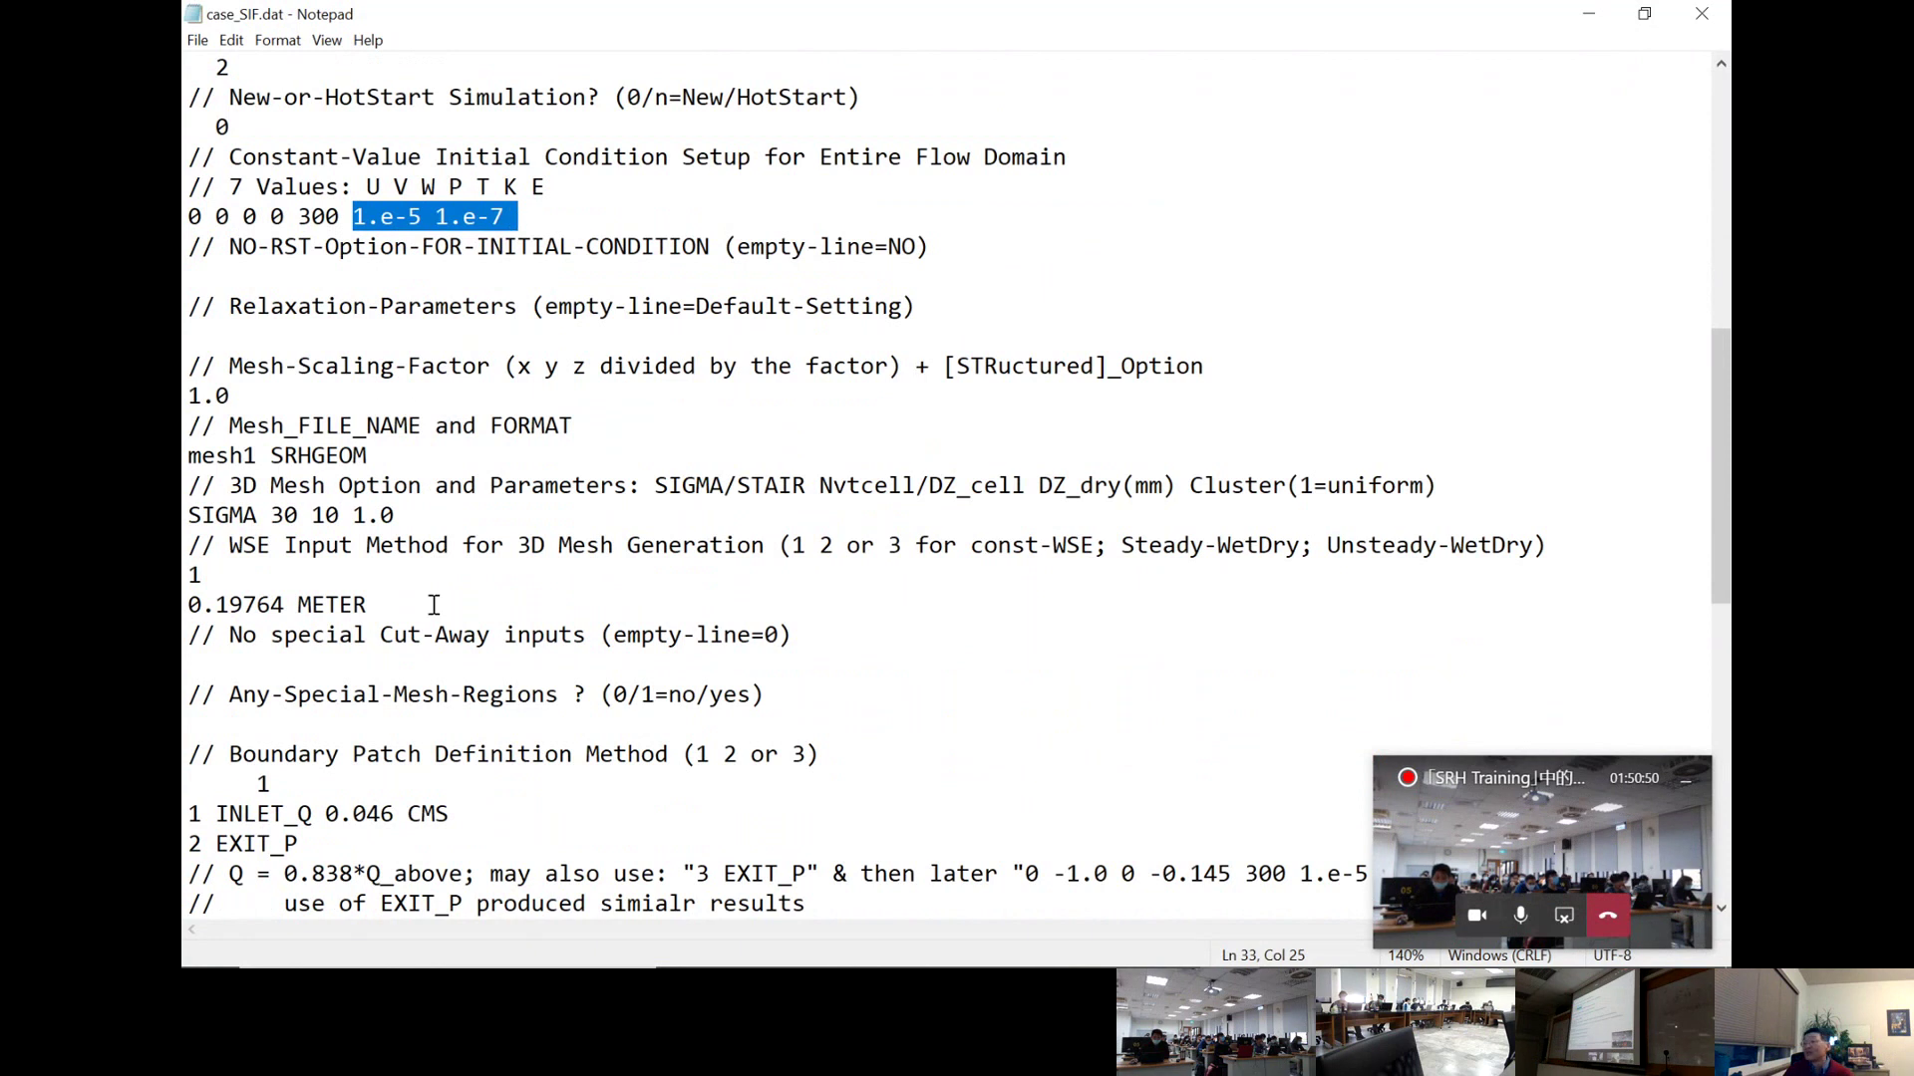
pyautogui.moveTo(546, 247); pyautogui.dragTo(184, 207)
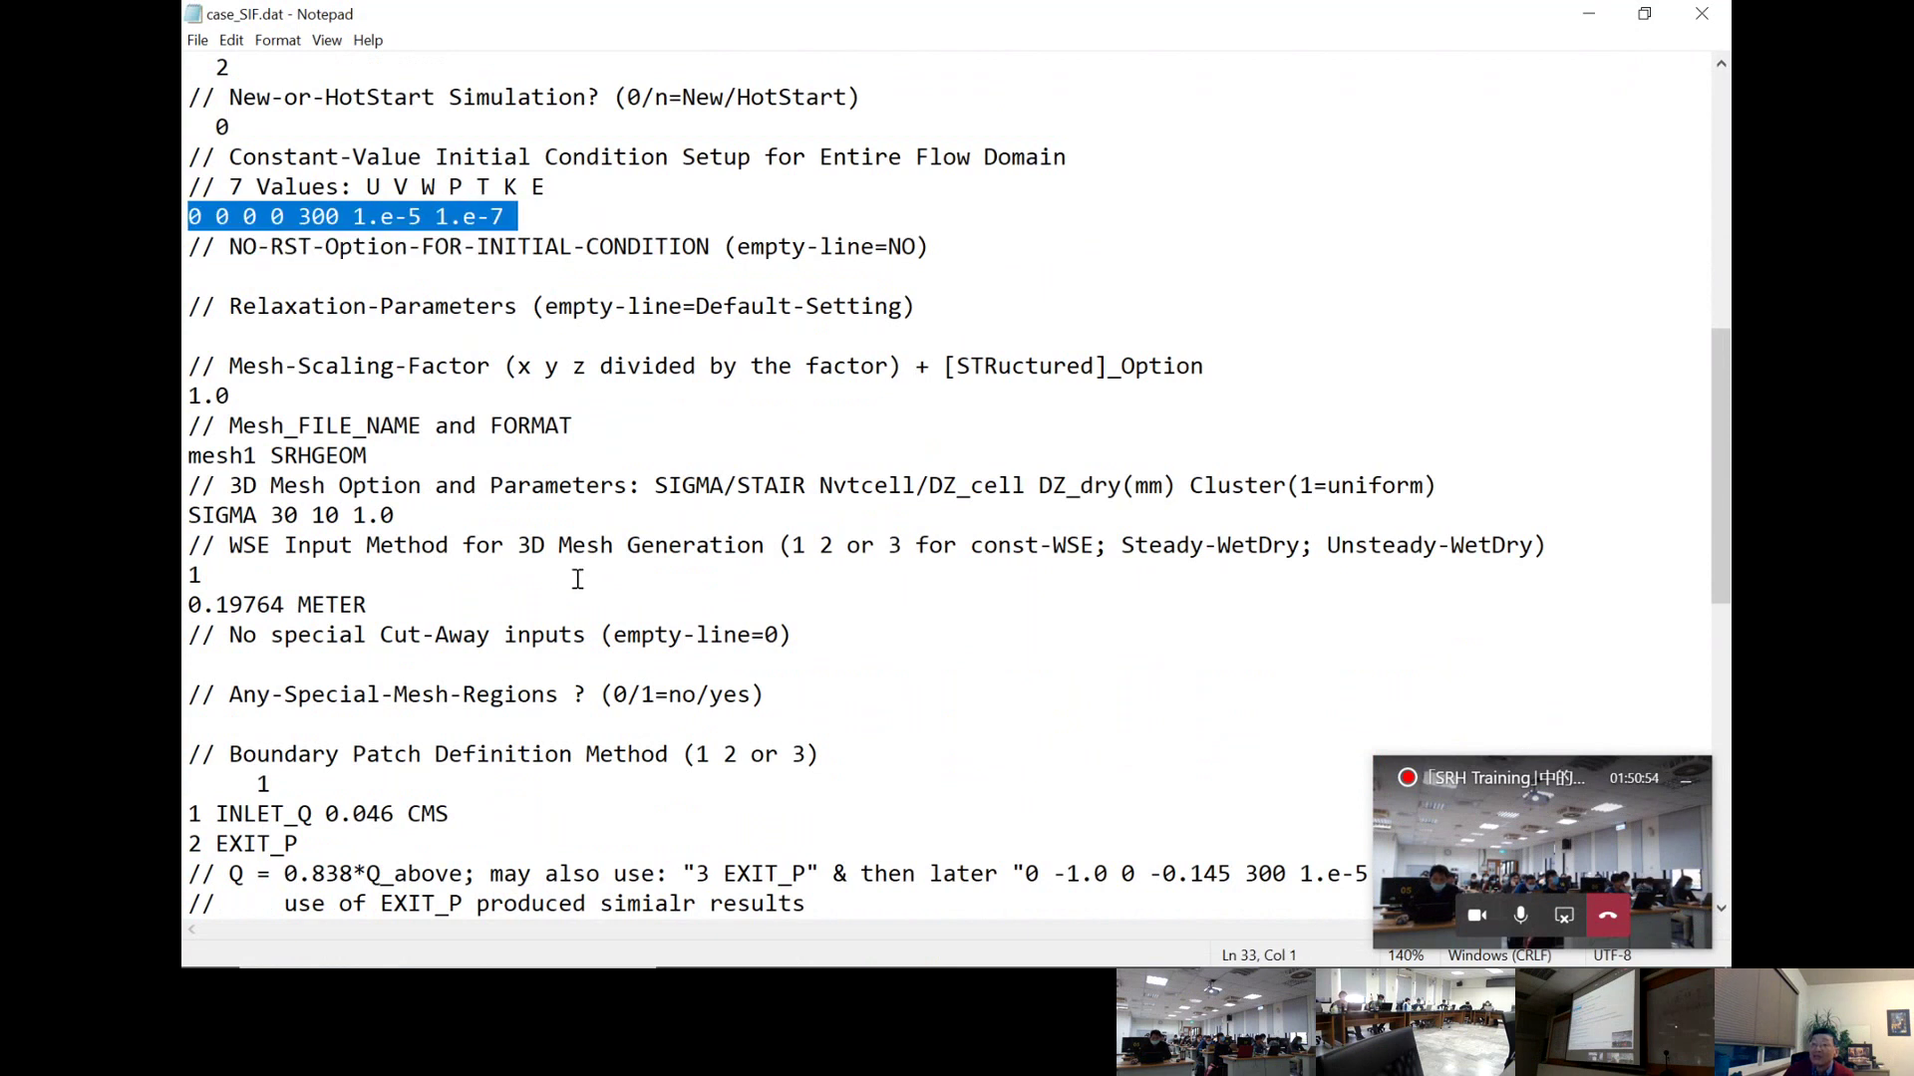
# - Review the Mesh-Scaling-Factor setting by highlighting its comment line and value
pyautogui.scroll(-1, 577, 579)
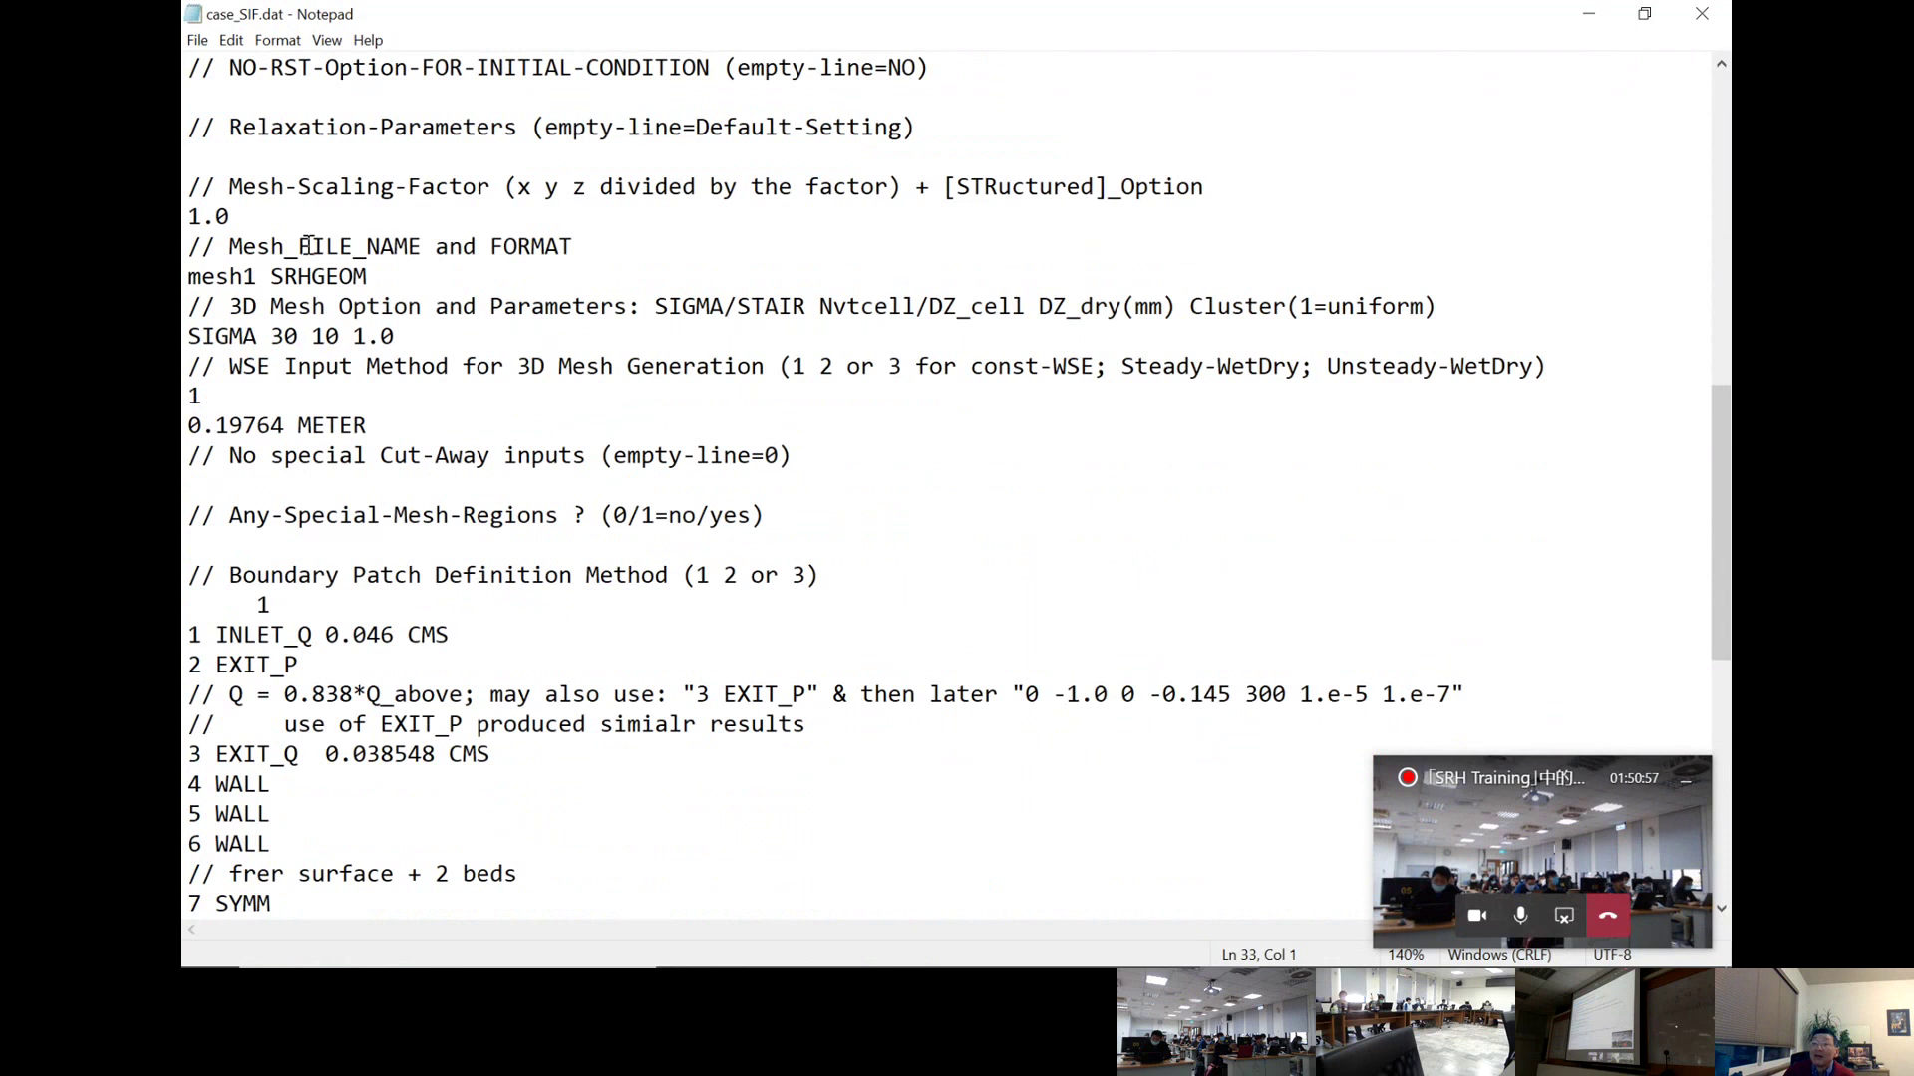
pyautogui.moveTo(187, 245); pyautogui.dragTo(185, 178)
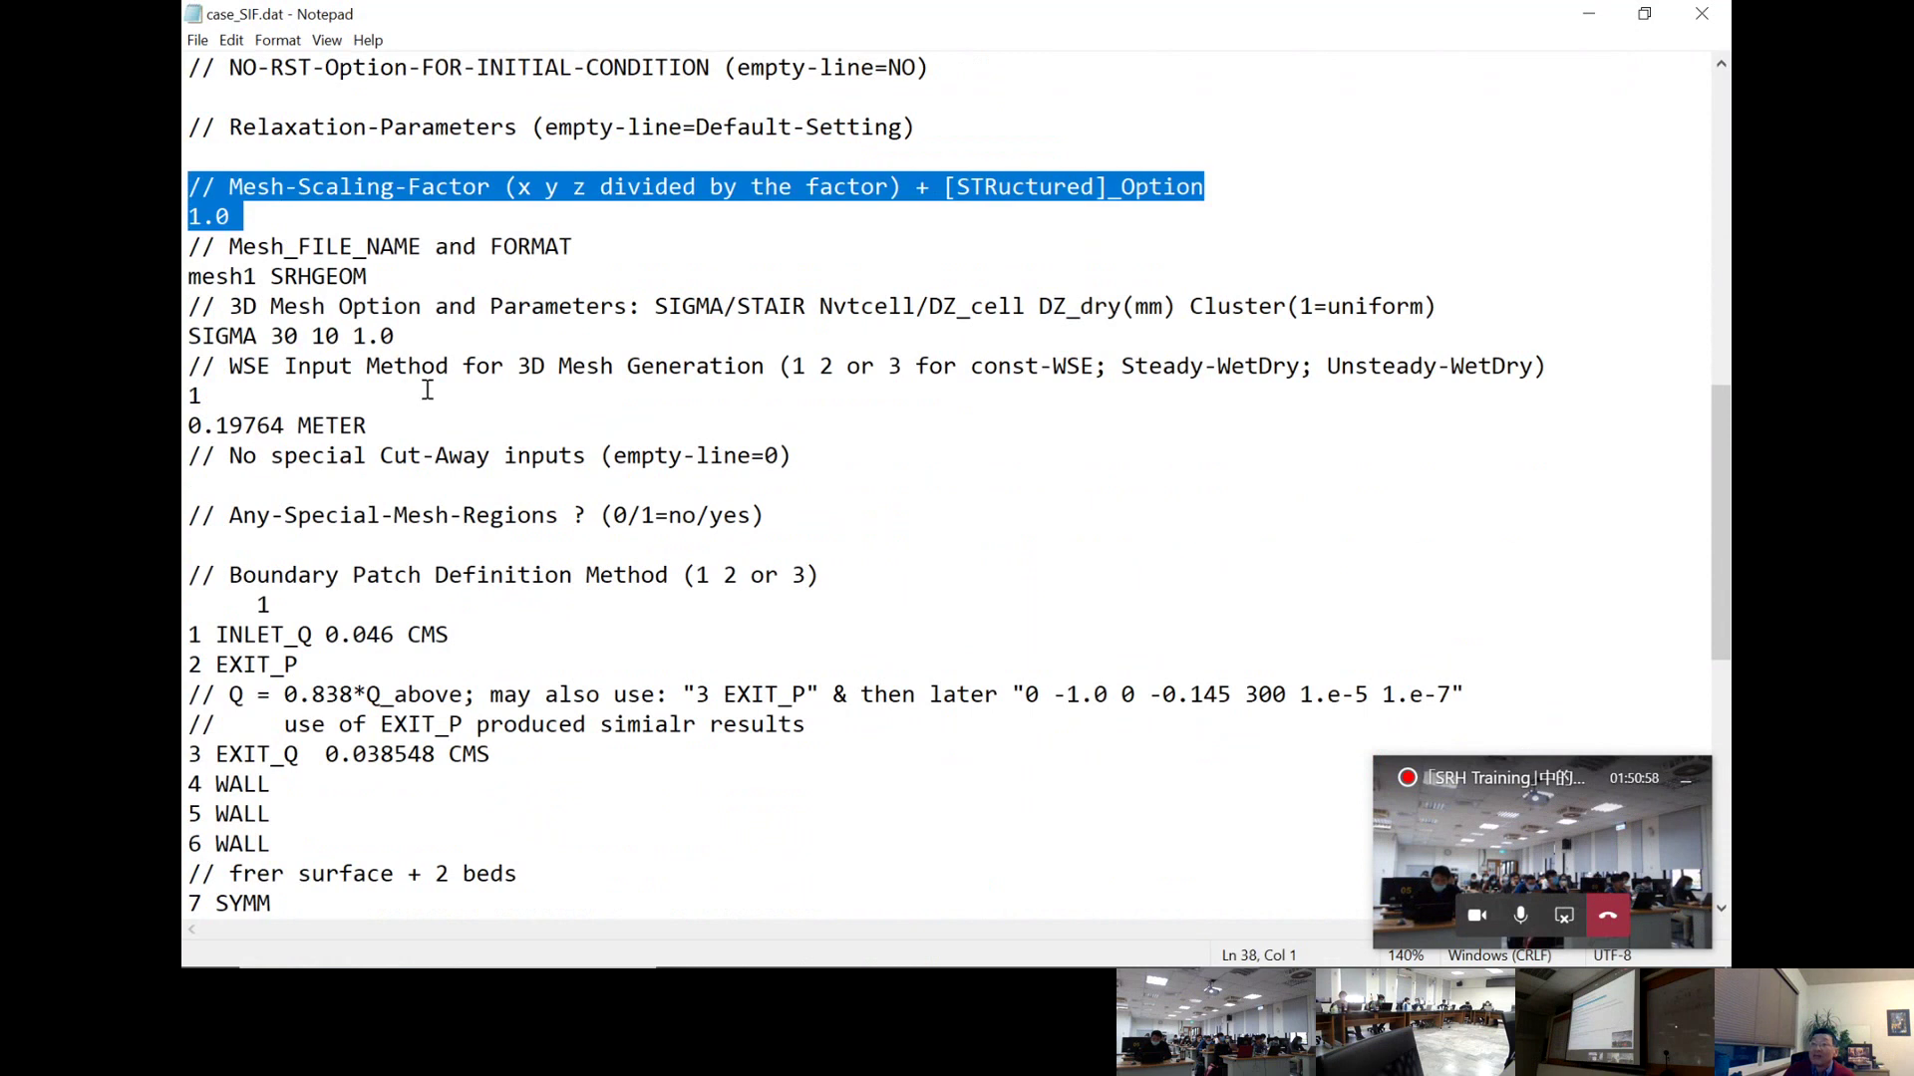
pyautogui.scroll(-1, 504, 486)
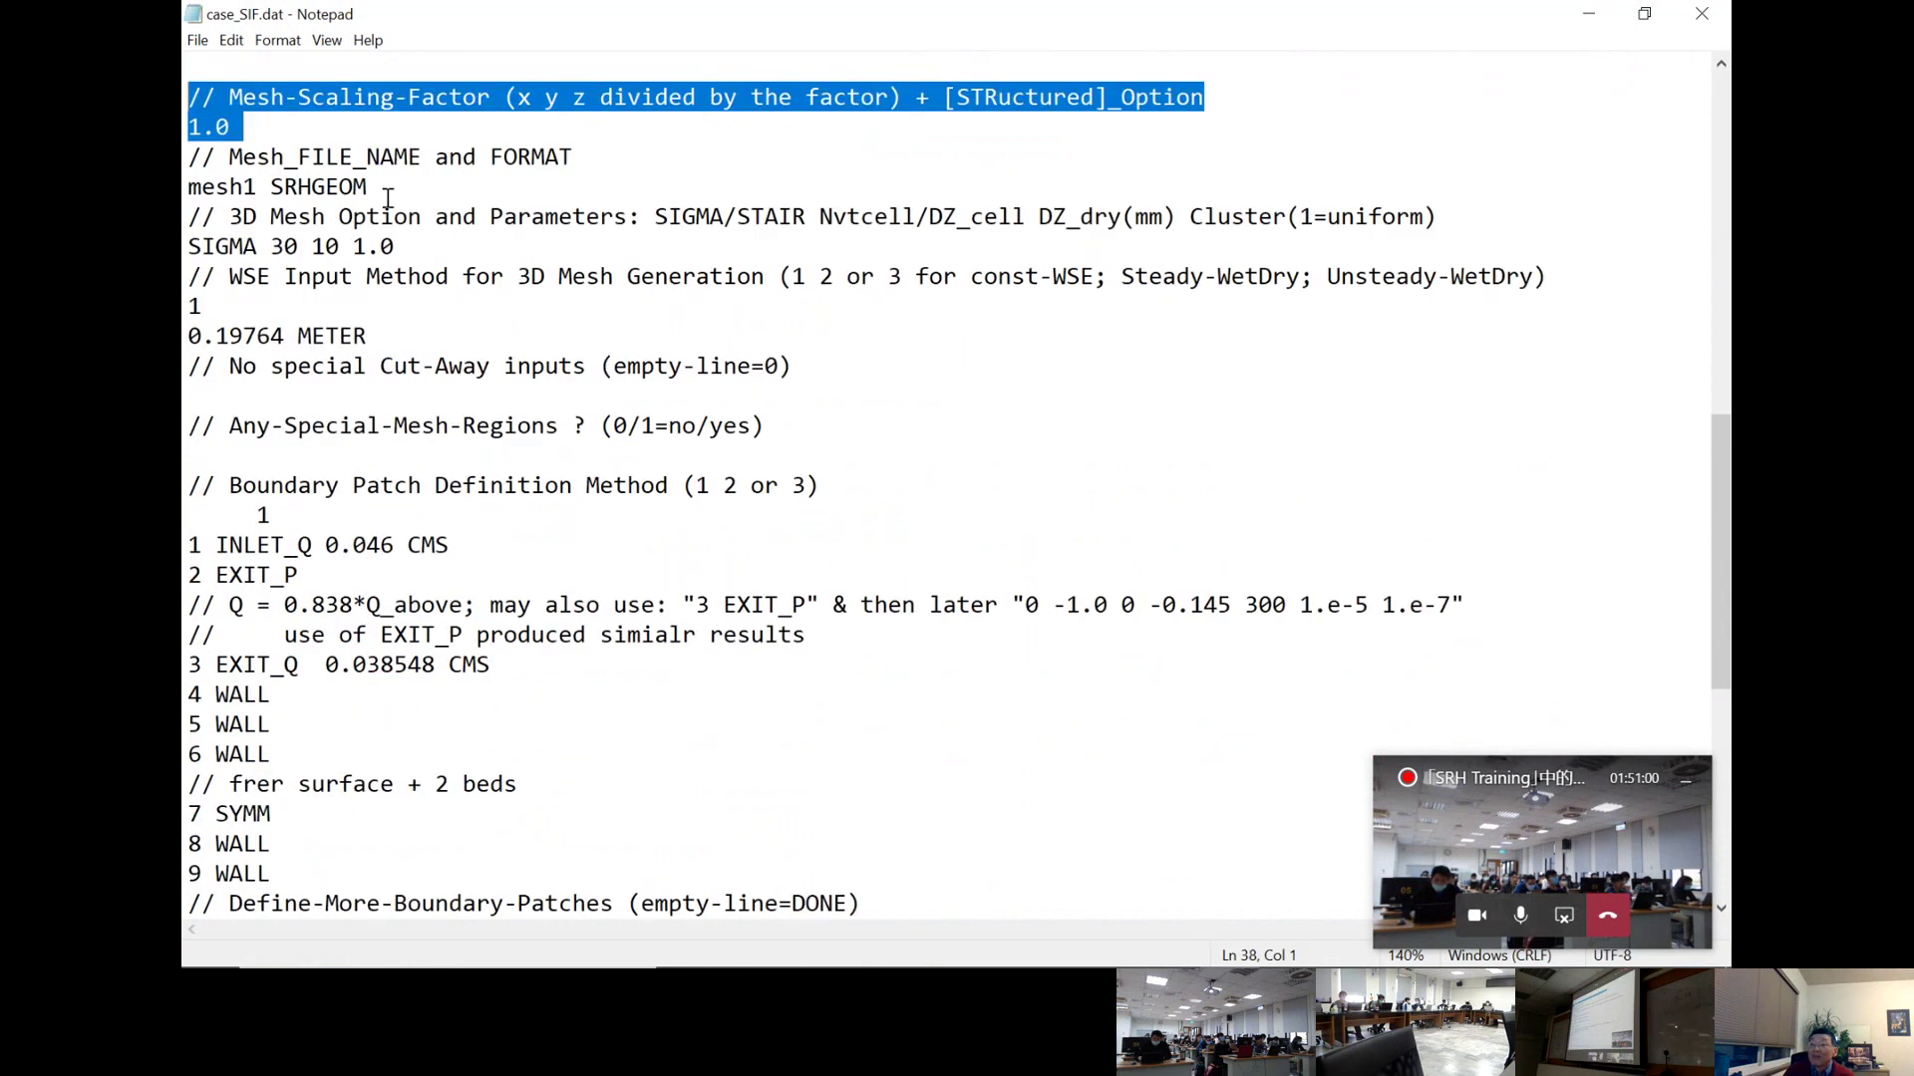
# - Review the Mesh_FILE_NAME and FORMAT setting, highlighting mesh1 and SRHGEOM individually and then the comment together with its value line
pyautogui.moveTo(388, 196); pyautogui.dragTo(188, 188)
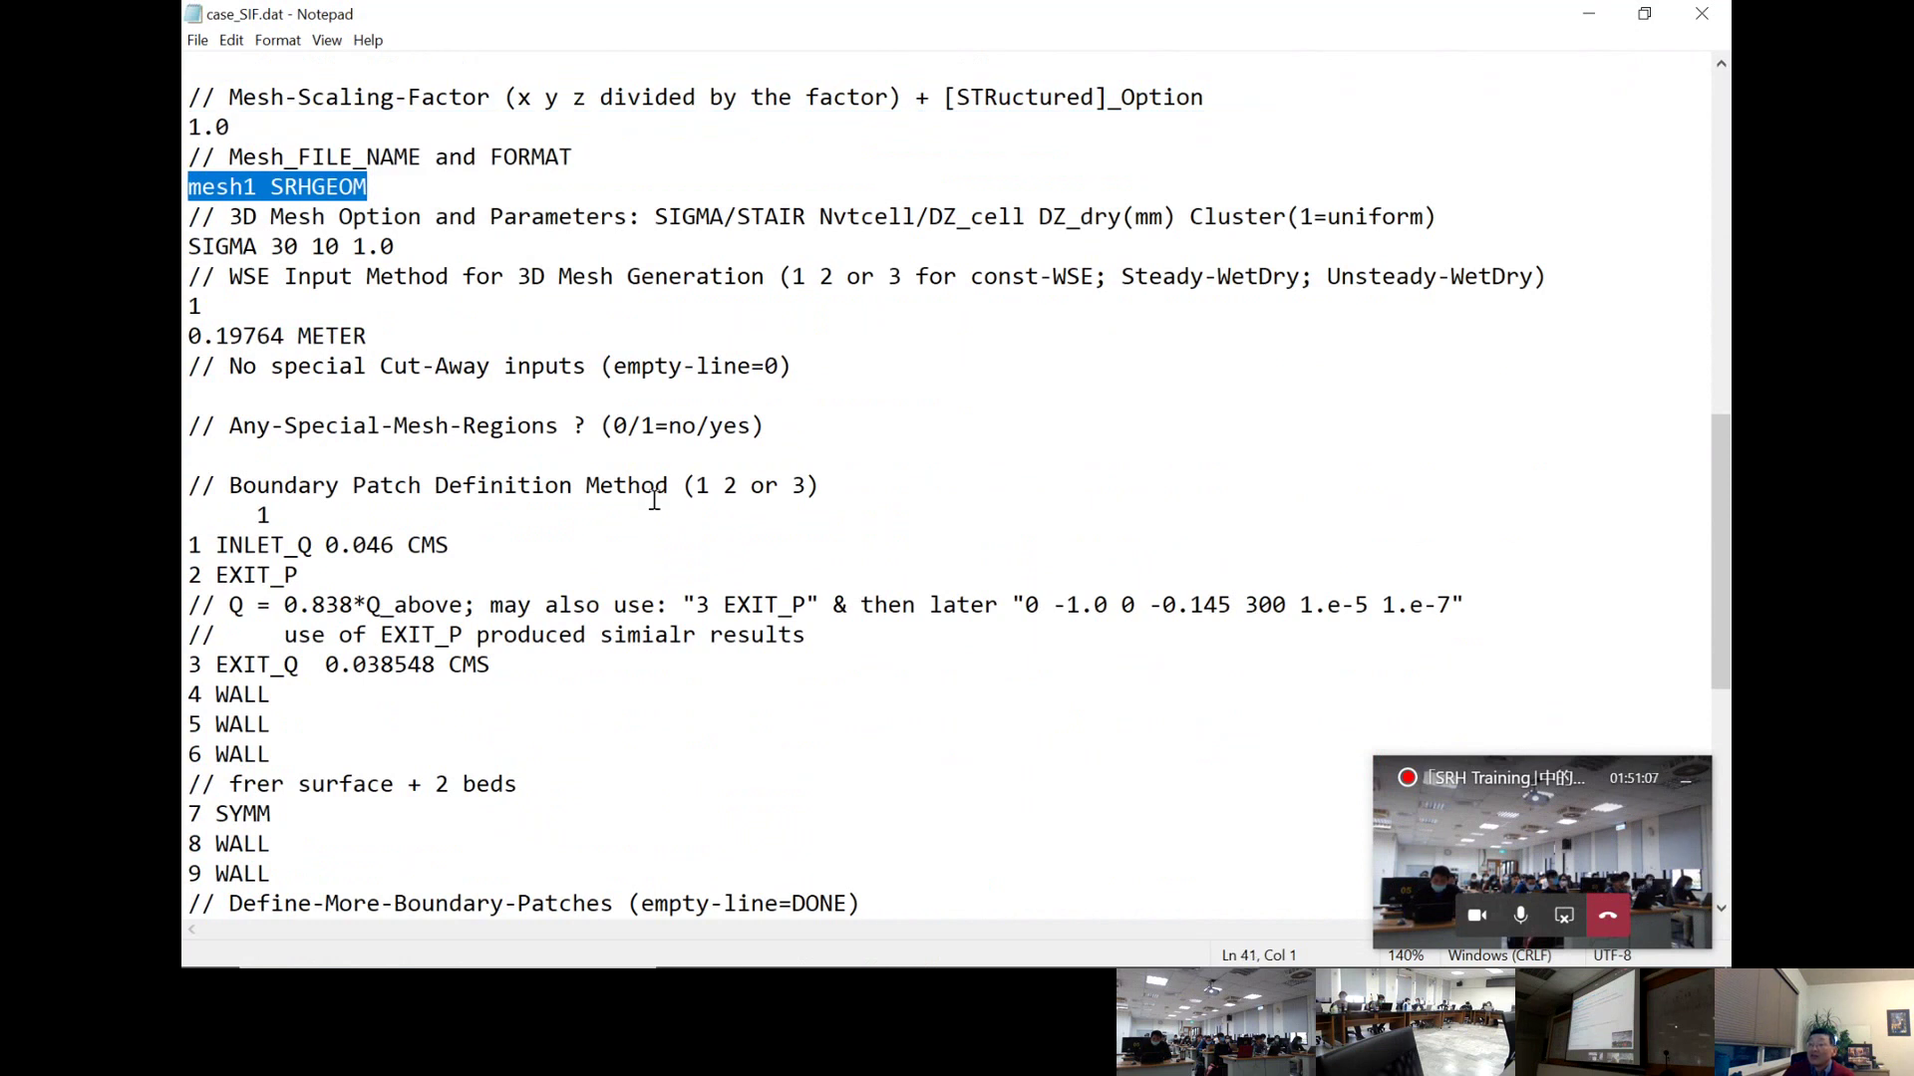
pyautogui.doubleClick(186, 185)
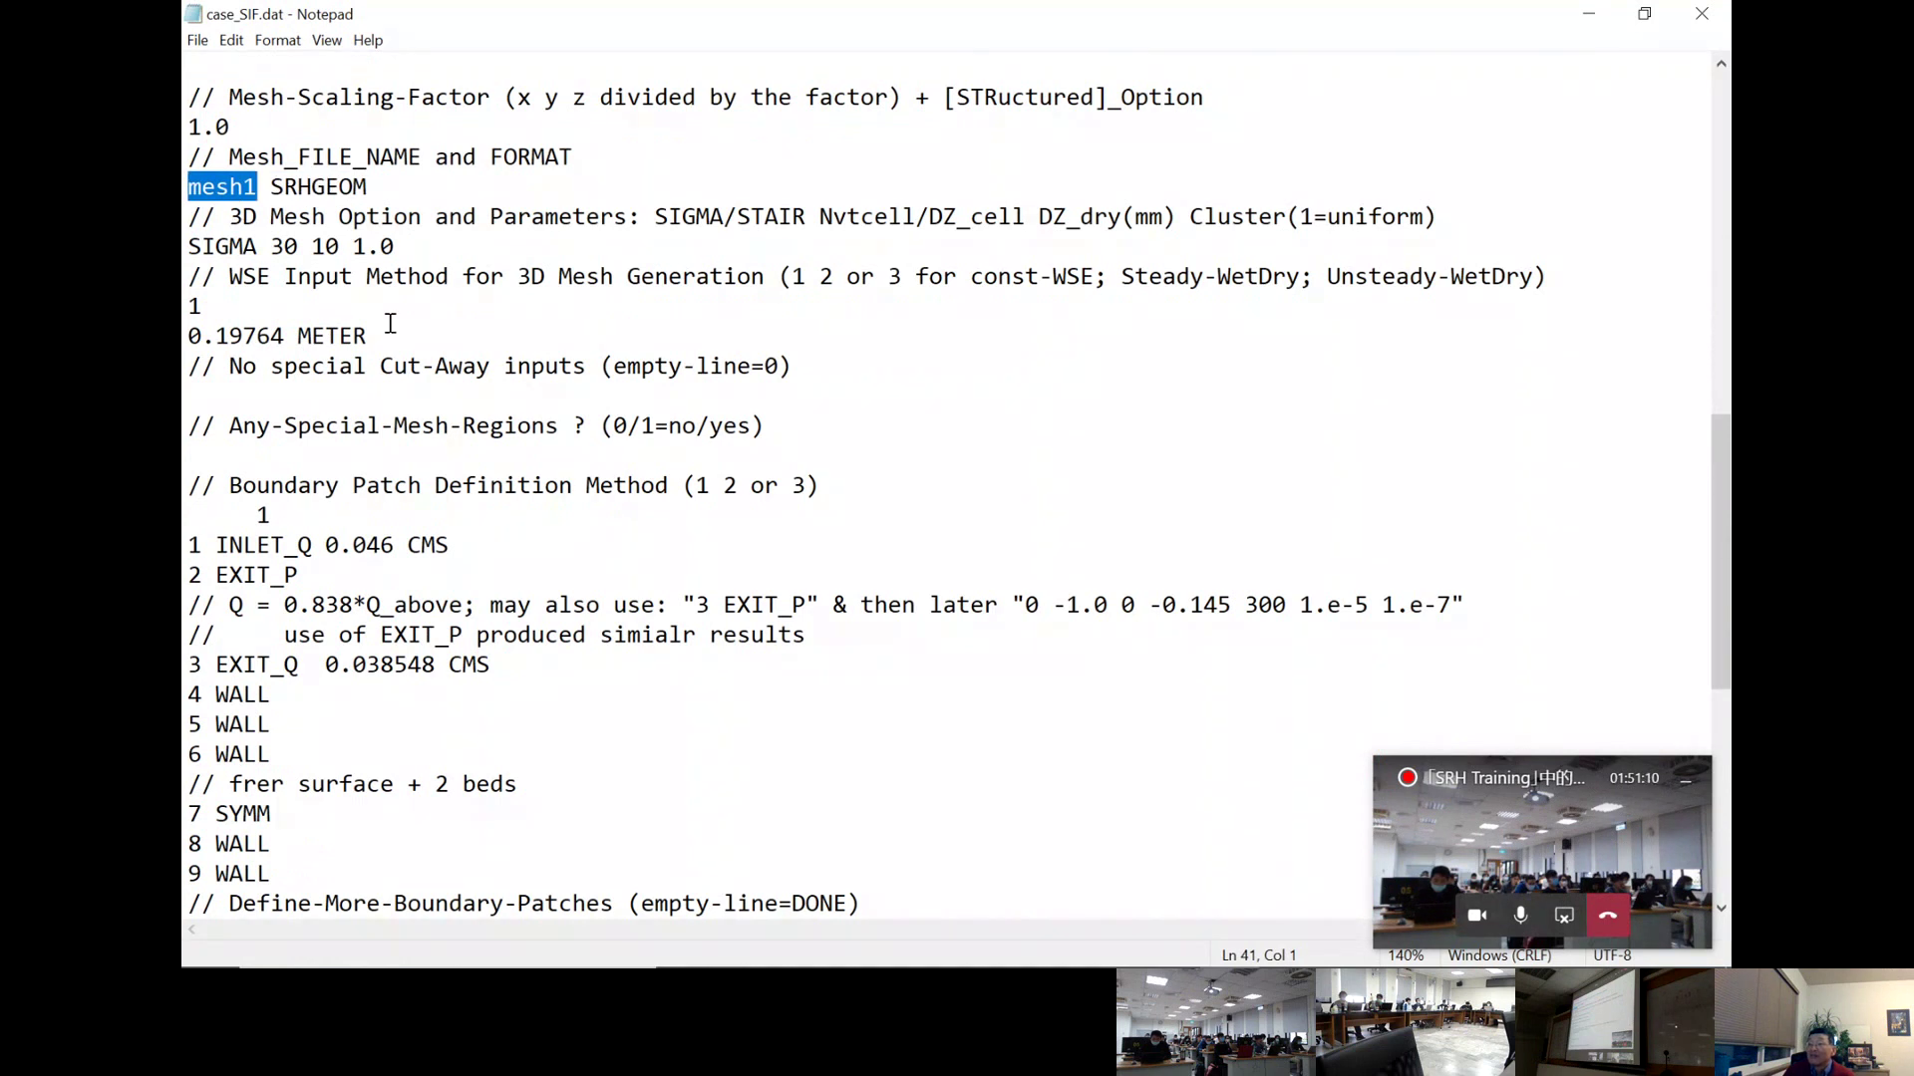
pyautogui.moveTo(372, 189); pyautogui.dragTo(269, 189)
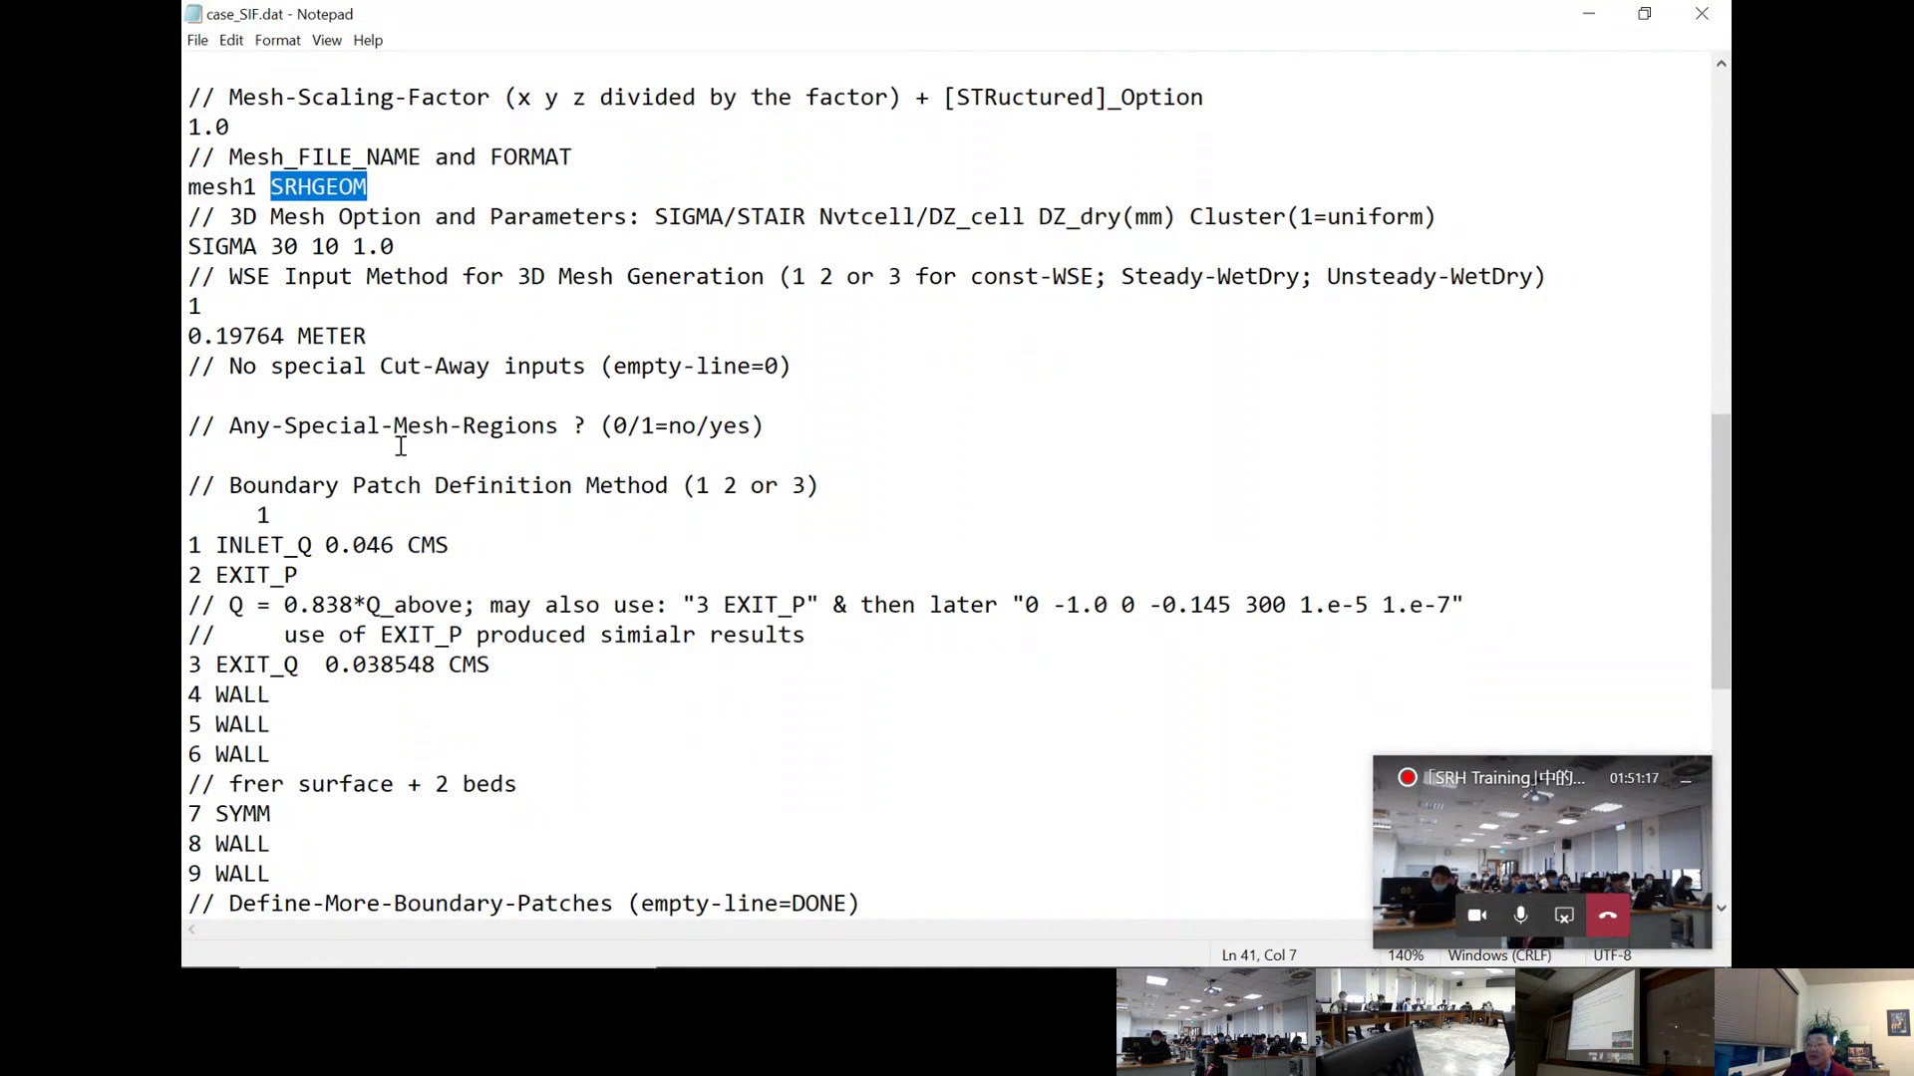
pyautogui.click(369, 183)
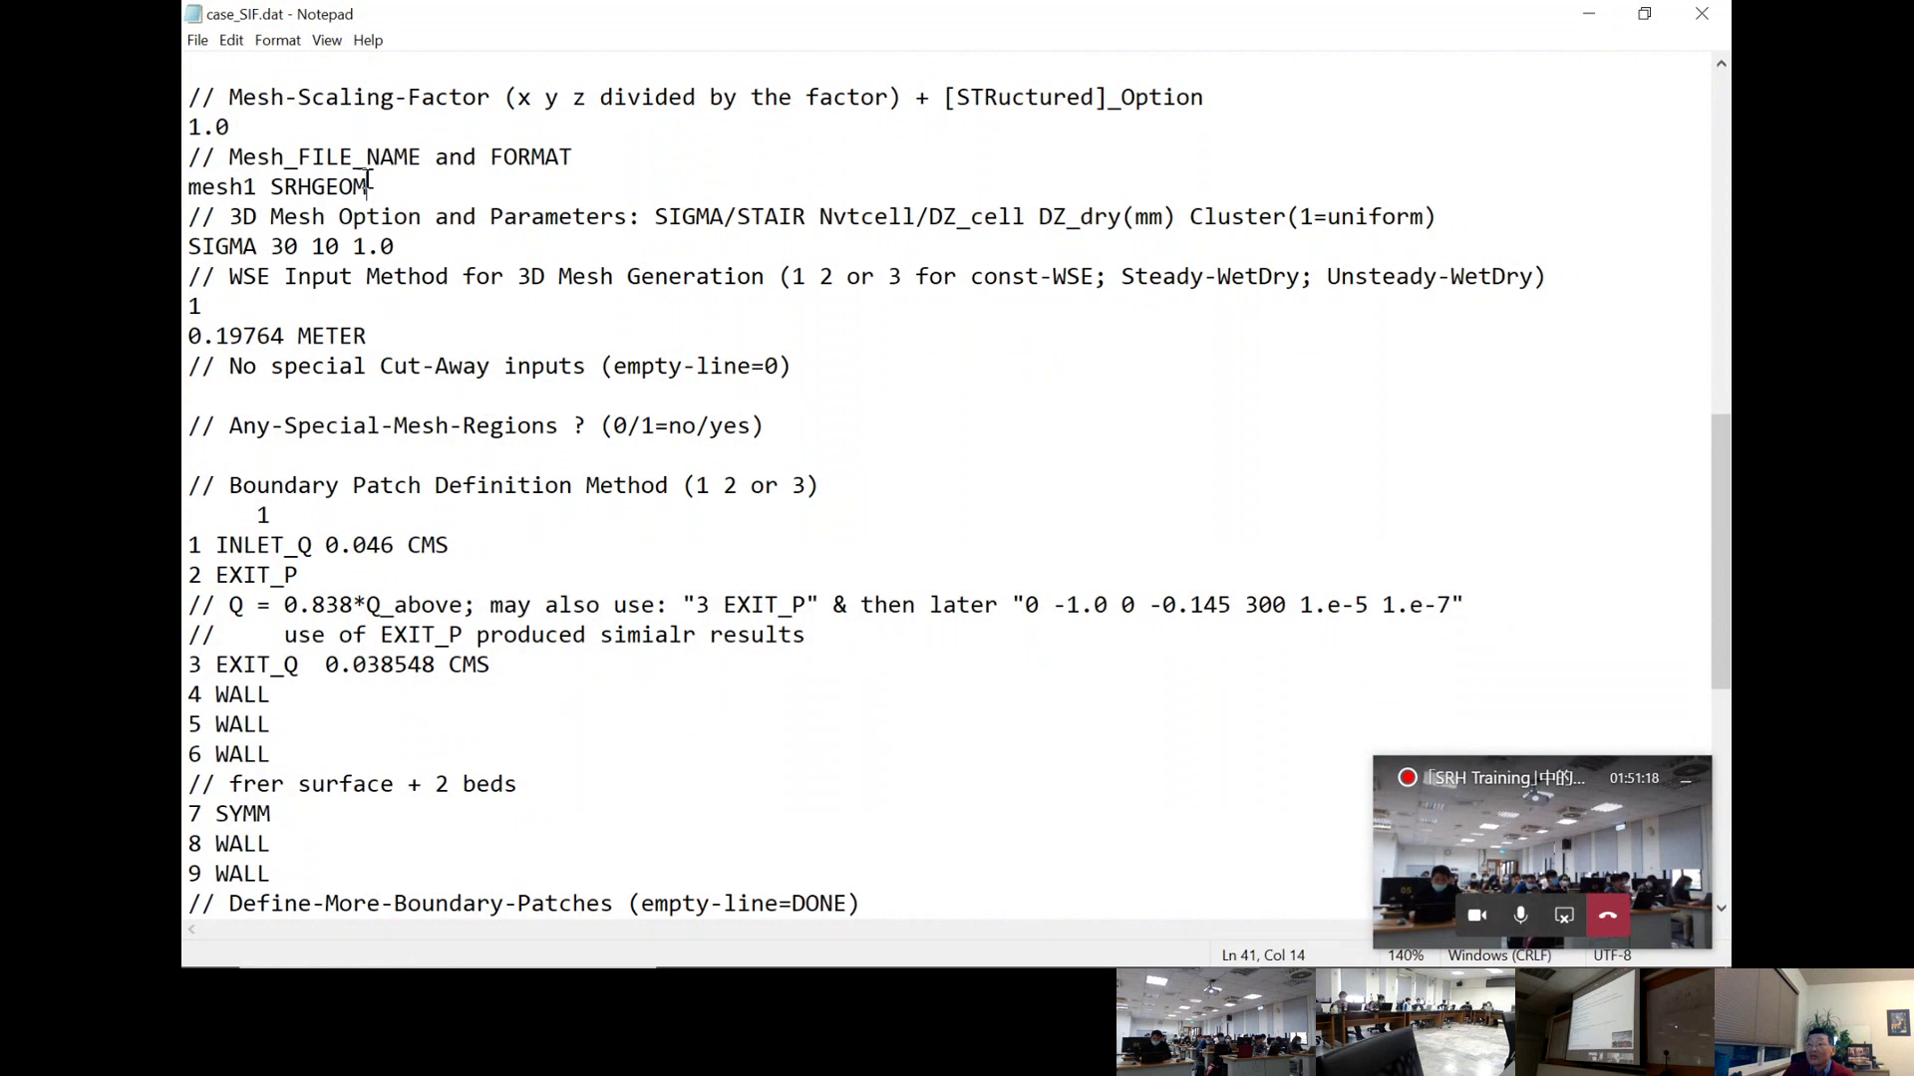
pyautogui.moveTo(369, 182); pyautogui.dragTo(184, 161)
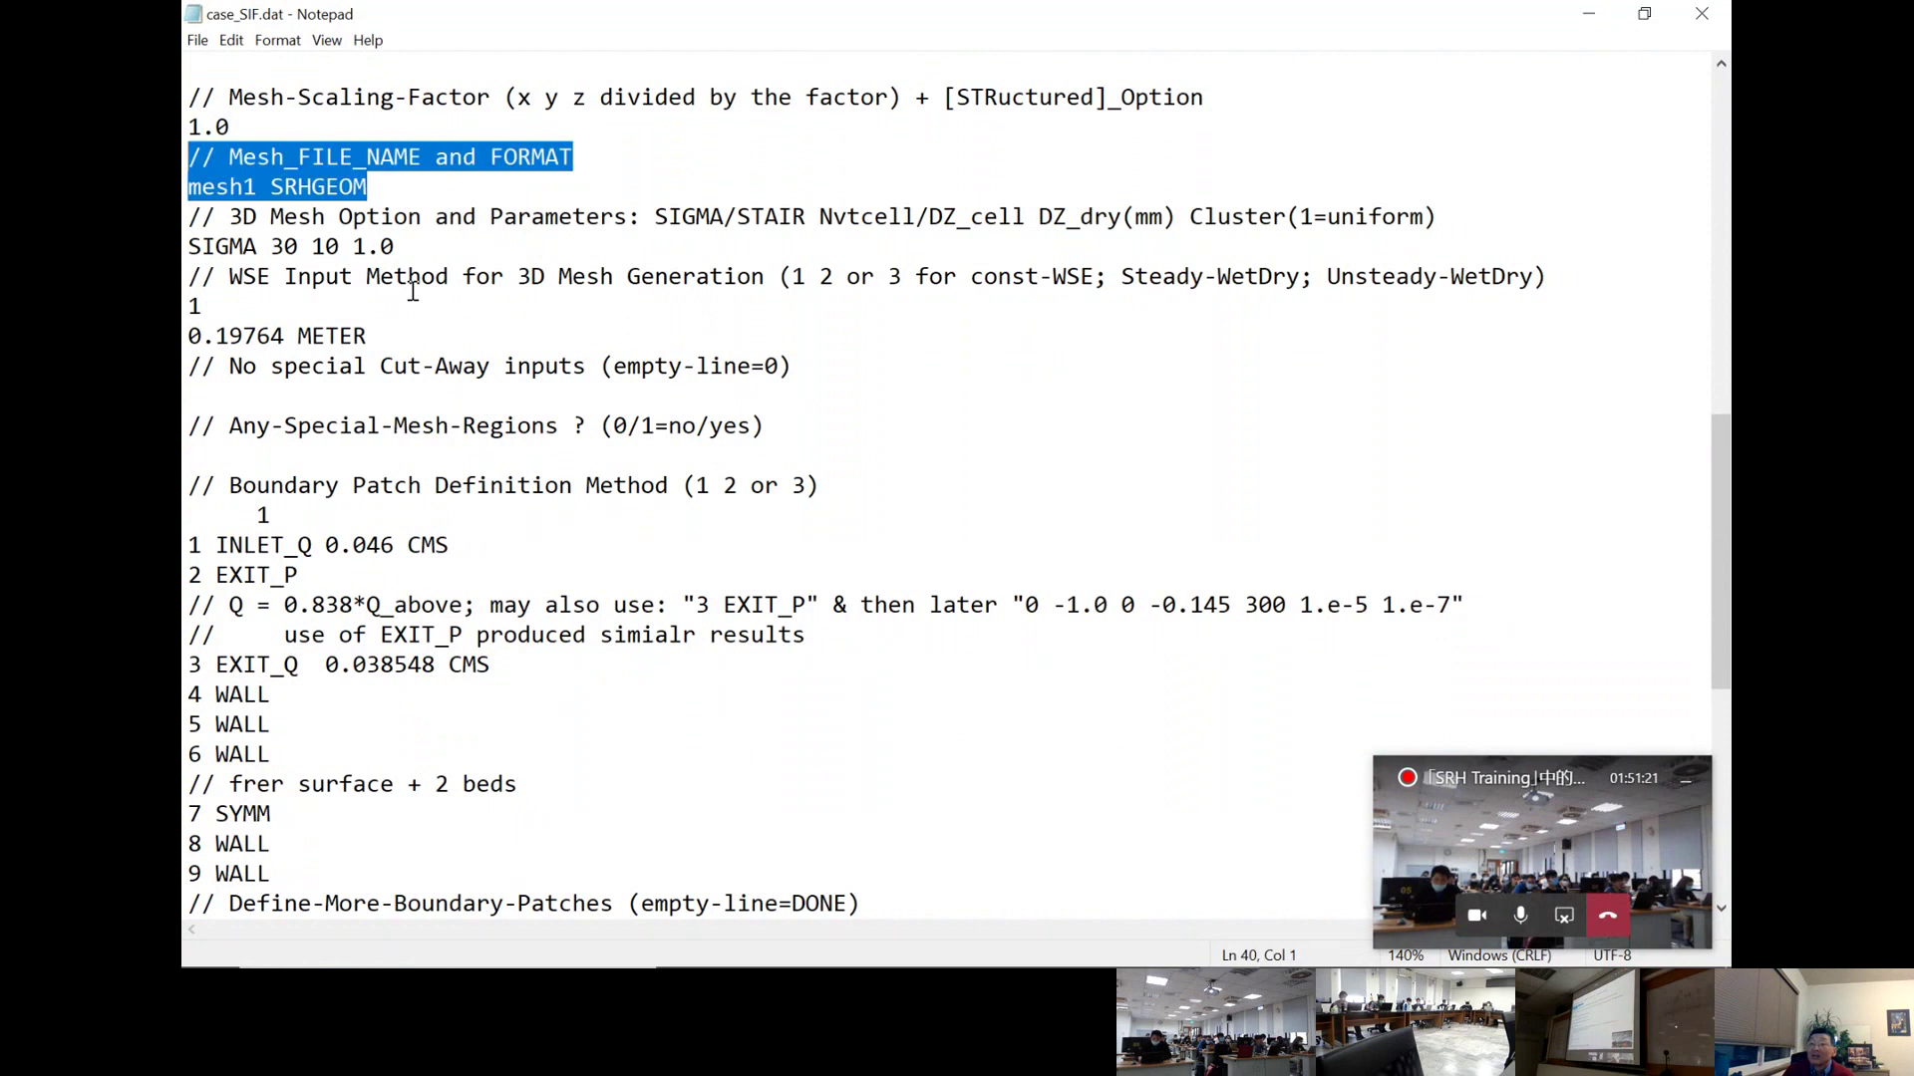
# - Review the 3D mesh option line by highlighting the SIGMA keyword and the Nvtcell value 30
pyautogui.moveTo(396, 246); pyautogui.dragTo(259, 247)
pyautogui.click(306, 325)
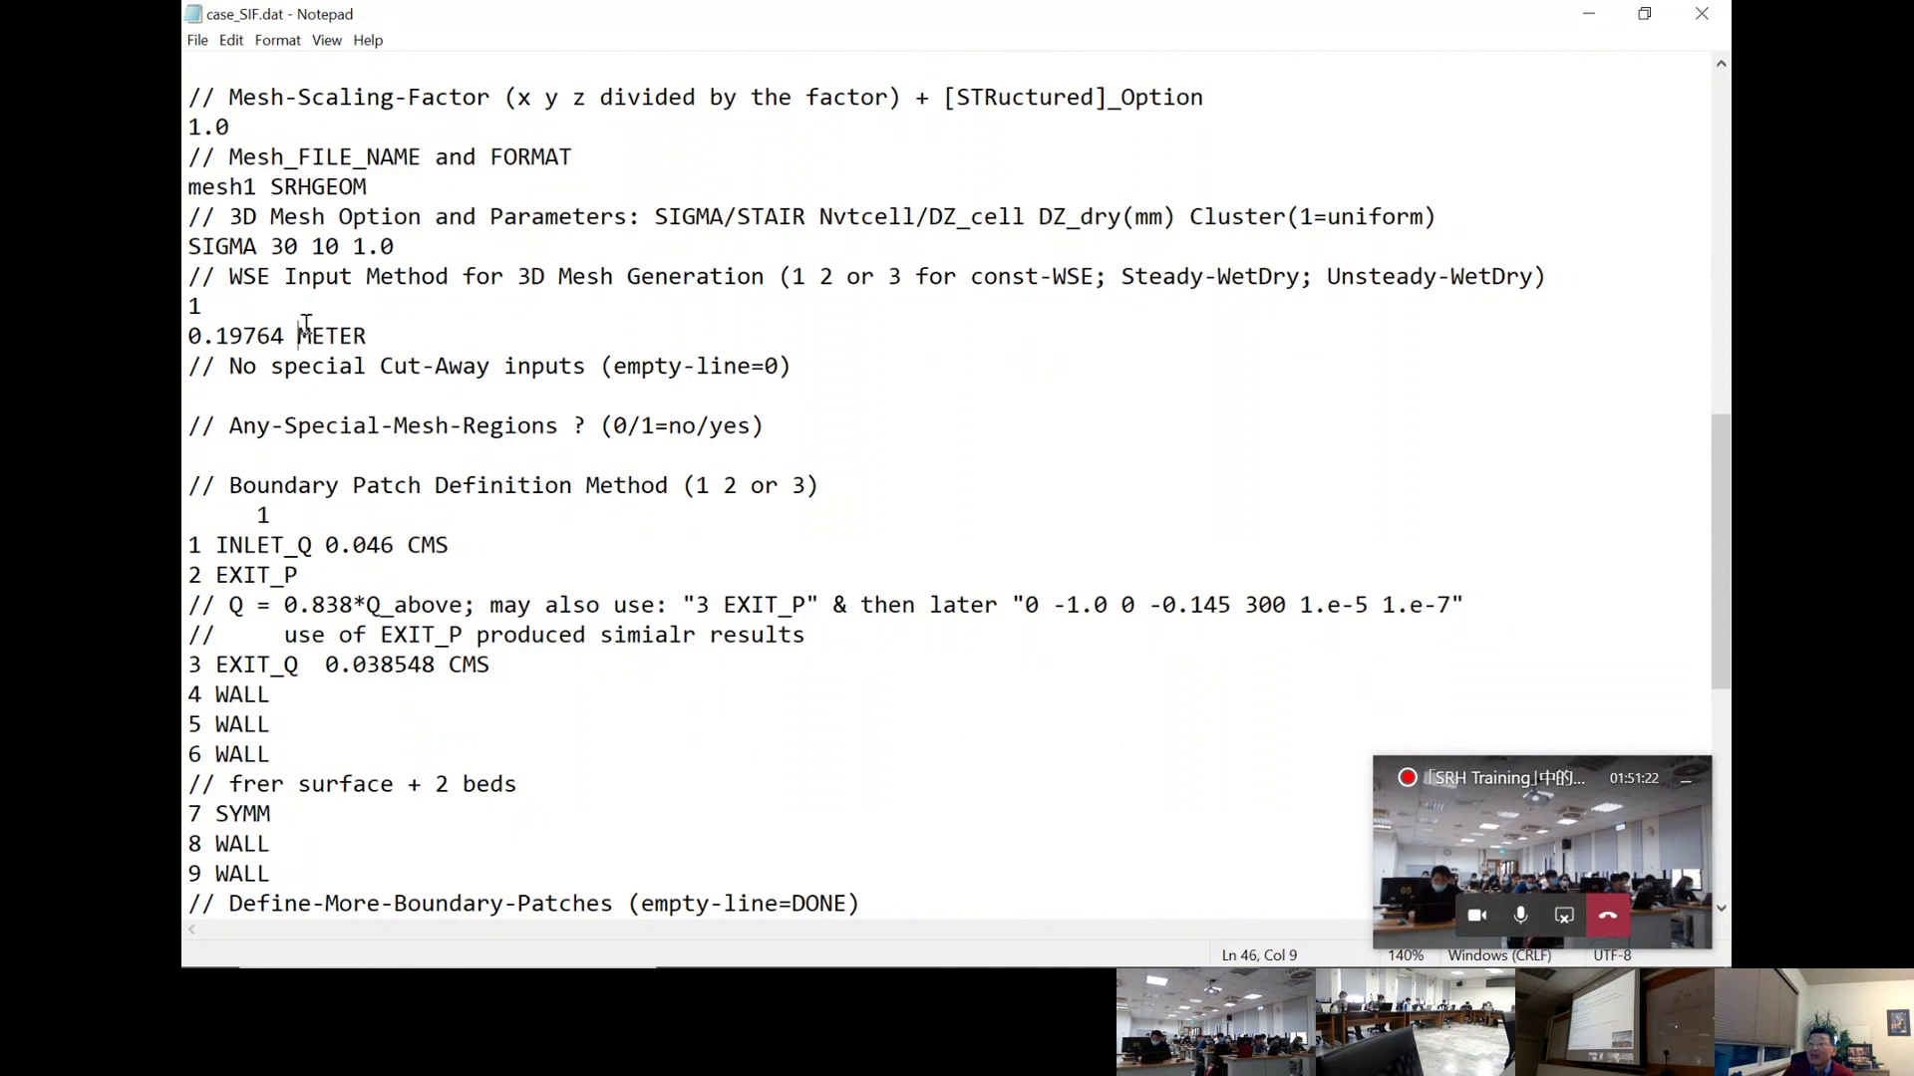
pyautogui.moveTo(256, 246); pyautogui.dragTo(186, 247)
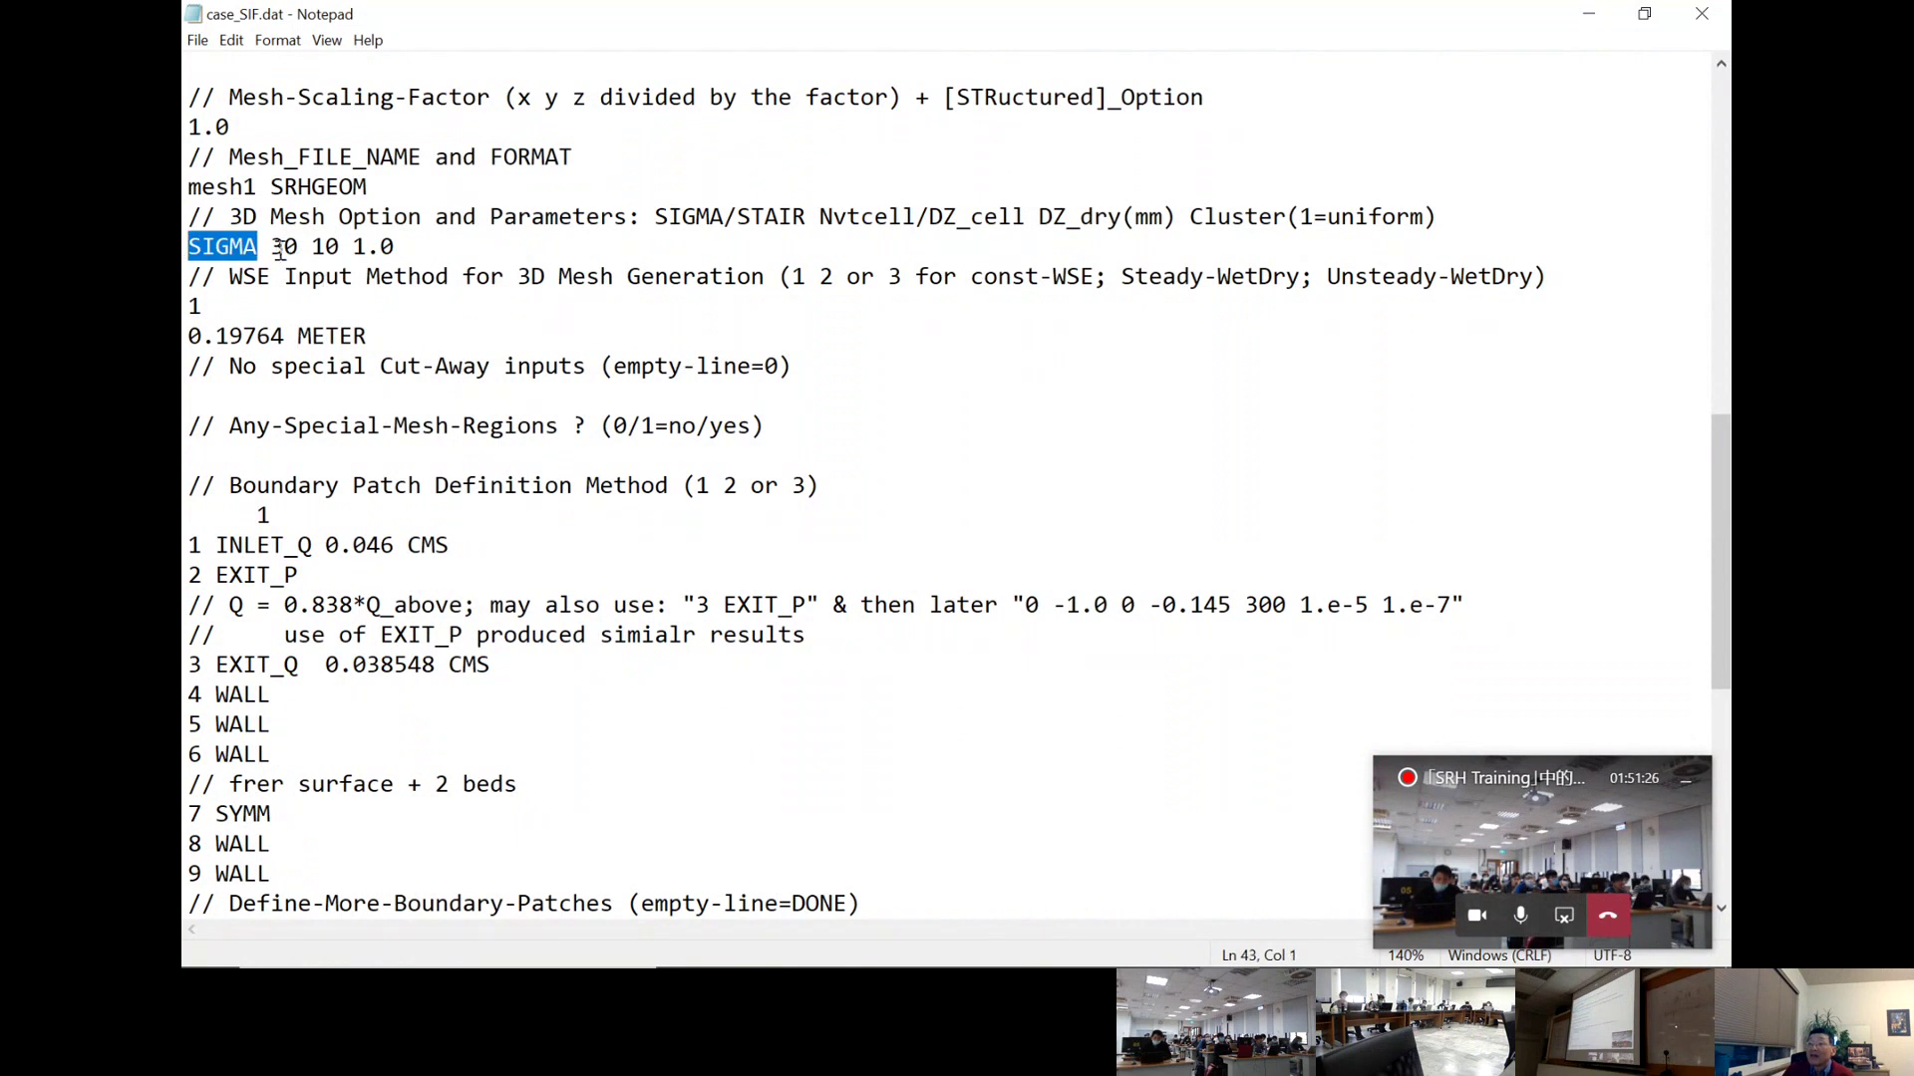
pyautogui.moveTo(271, 248); pyautogui.dragTo(298, 247)
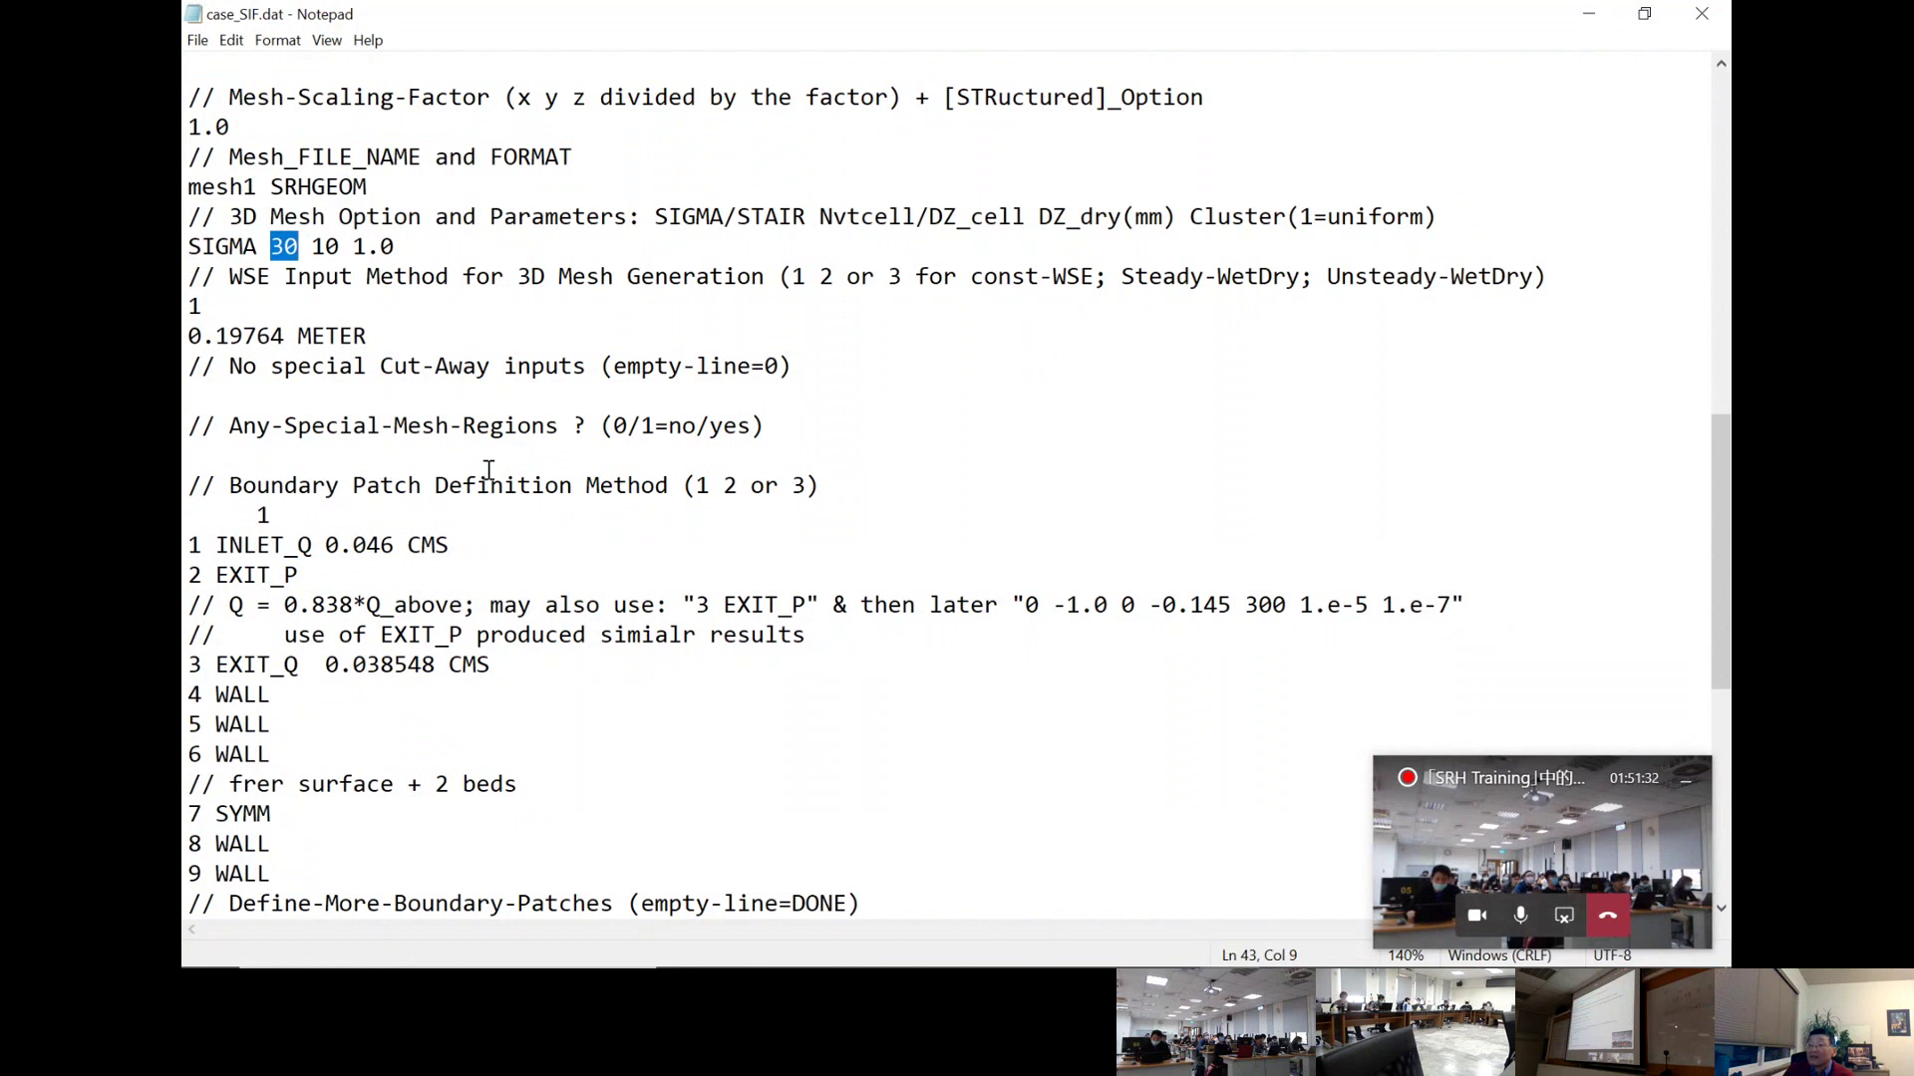
# - Examine the remaining 3D mesh parameters by highlighting the DZ_dry value 10 and the Cluster value 1.0
pyautogui.moveTo(311, 246); pyautogui.dragTo(342, 246)
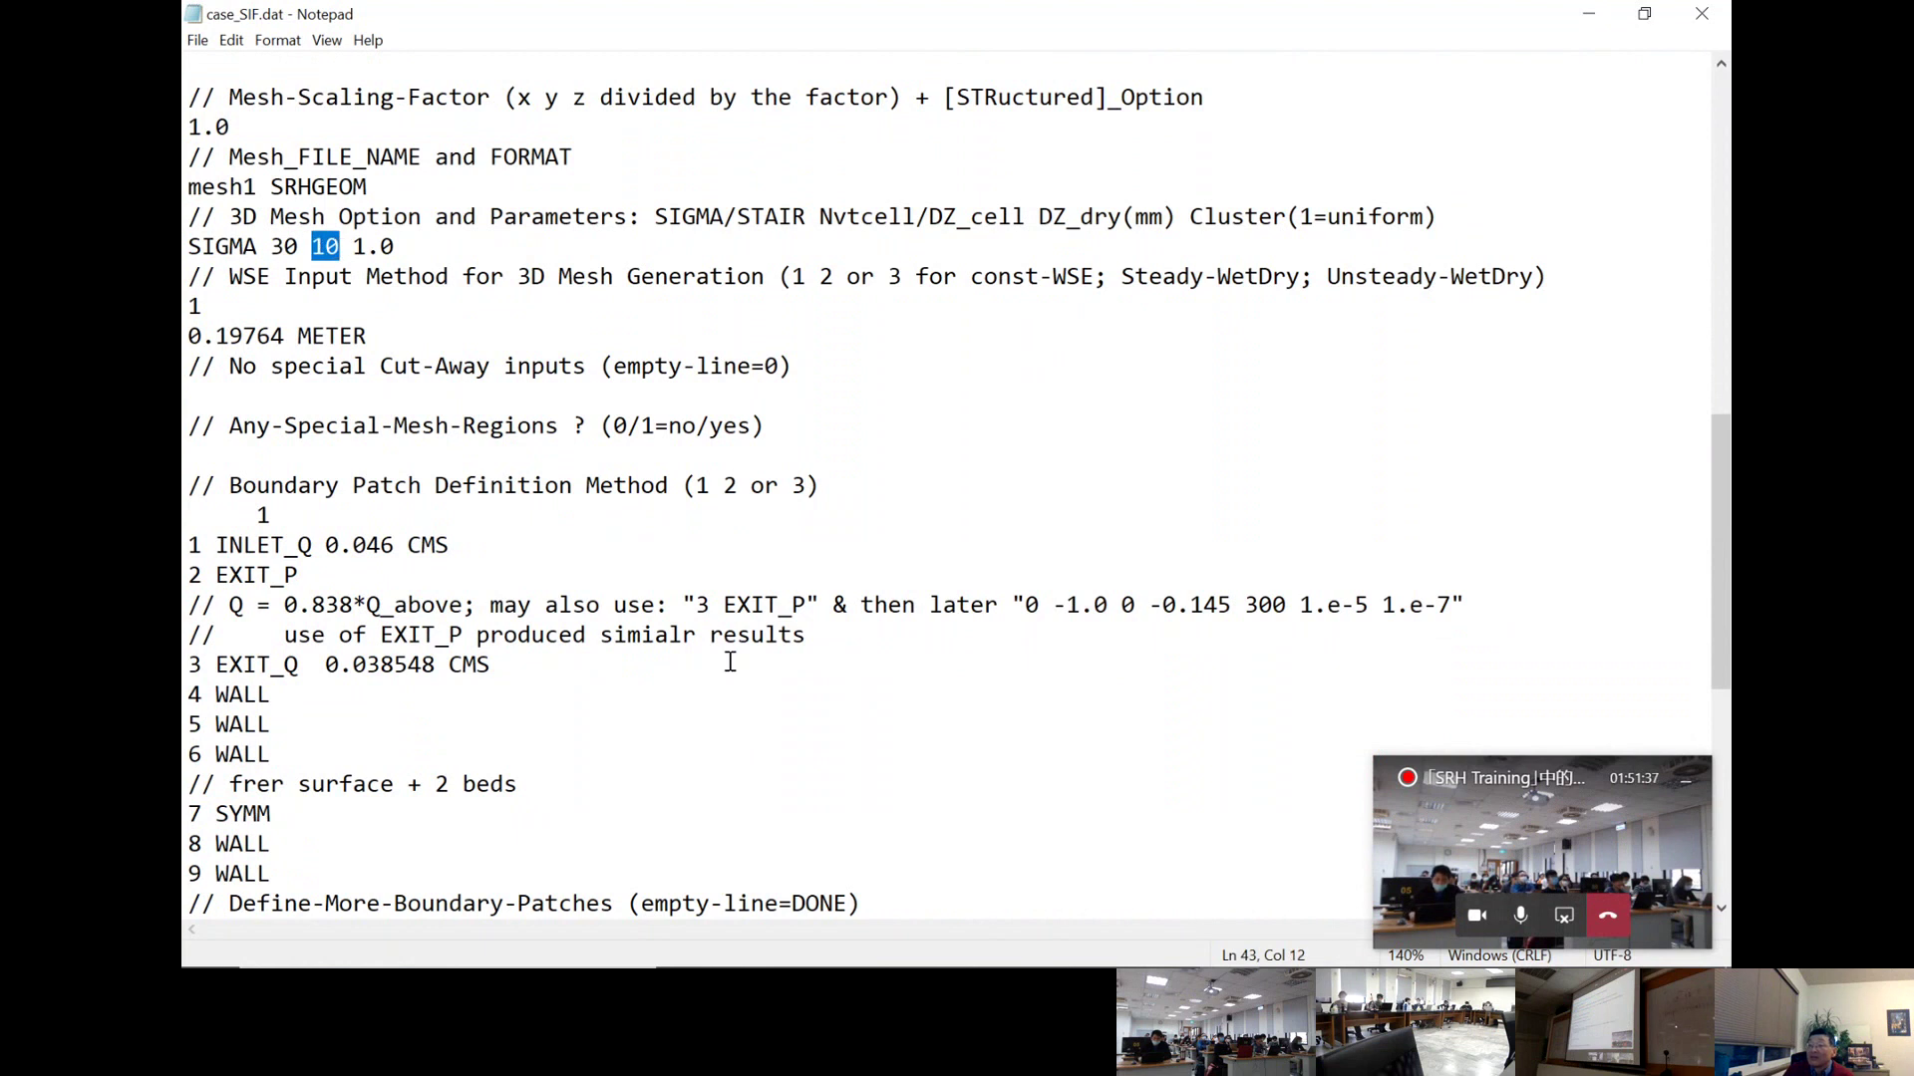
pyautogui.moveTo(408, 250); pyautogui.dragTo(315, 246)
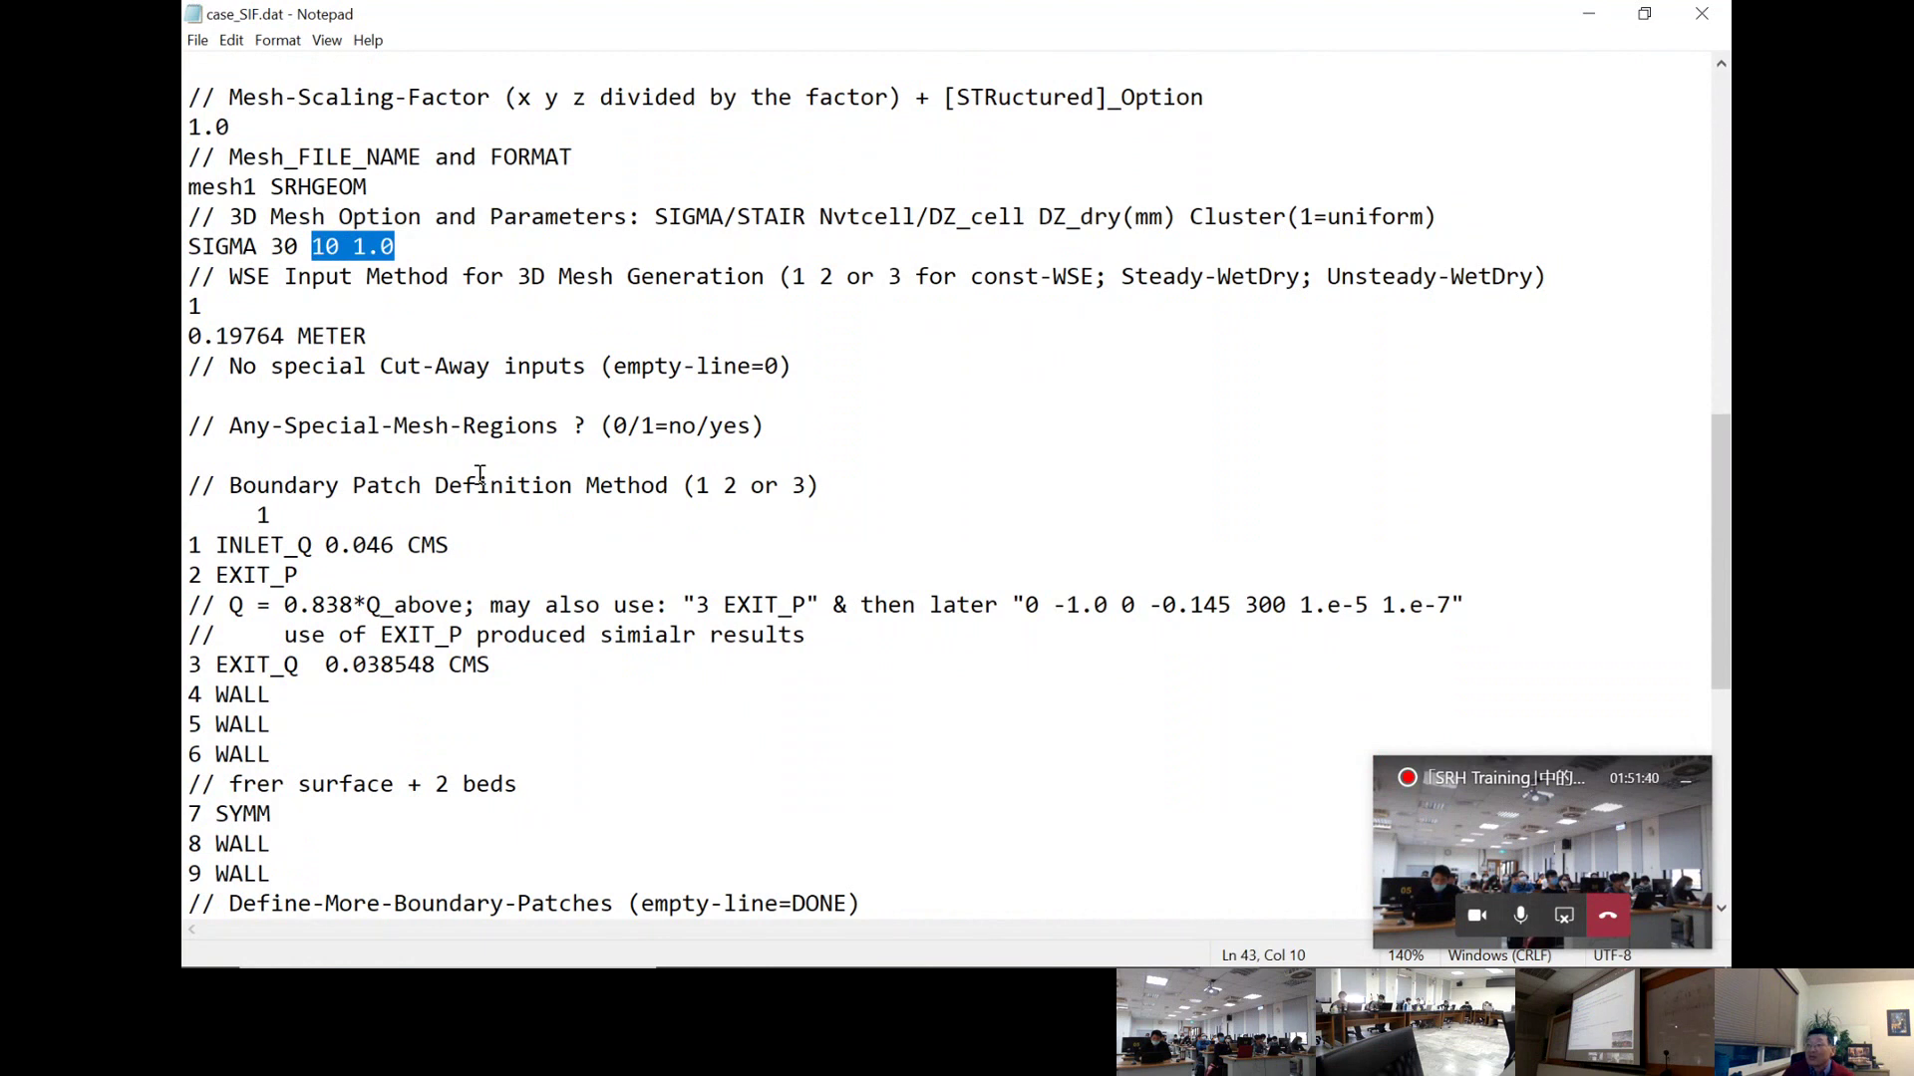
pyautogui.press('Right')
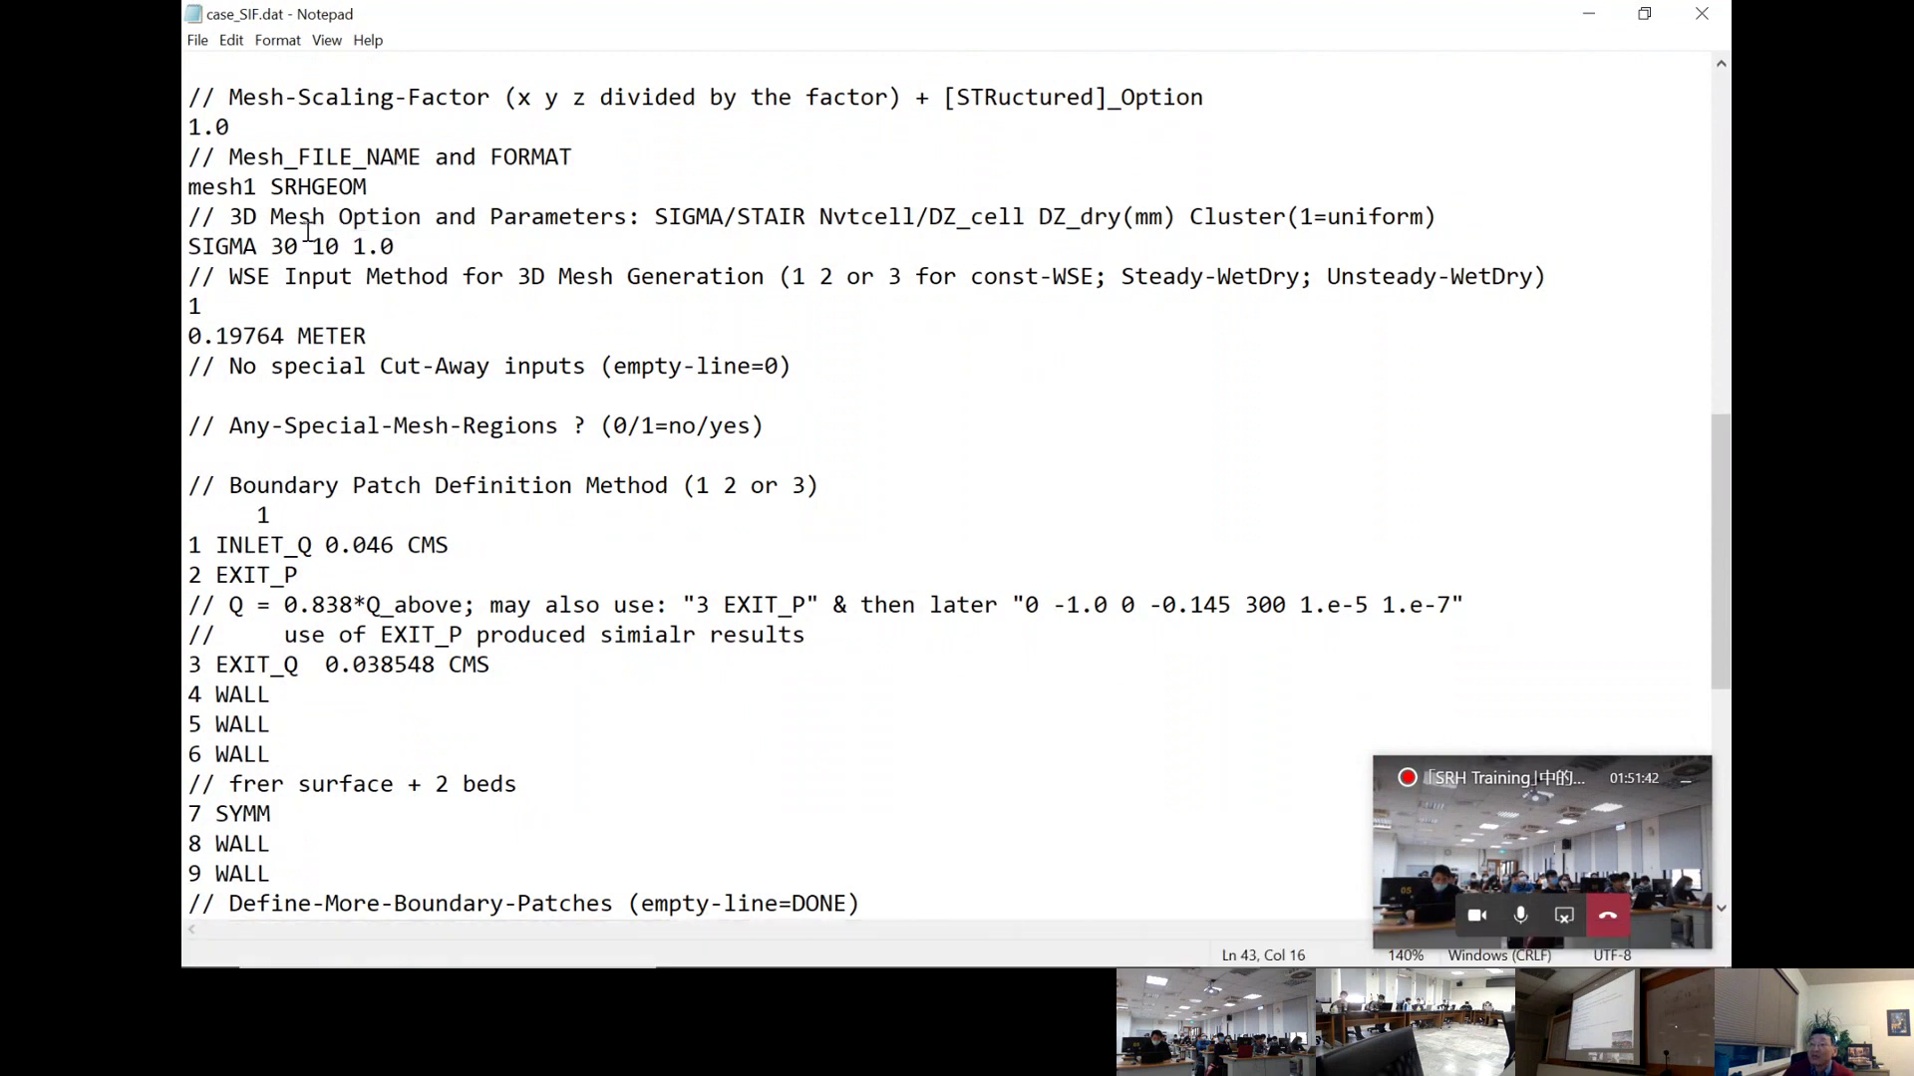
pyautogui.moveTo(310, 242); pyautogui.dragTo(323, 245)
pyautogui.click(331, 245)
pyautogui.moveTo(331, 245); pyautogui.dragTo(314, 245)
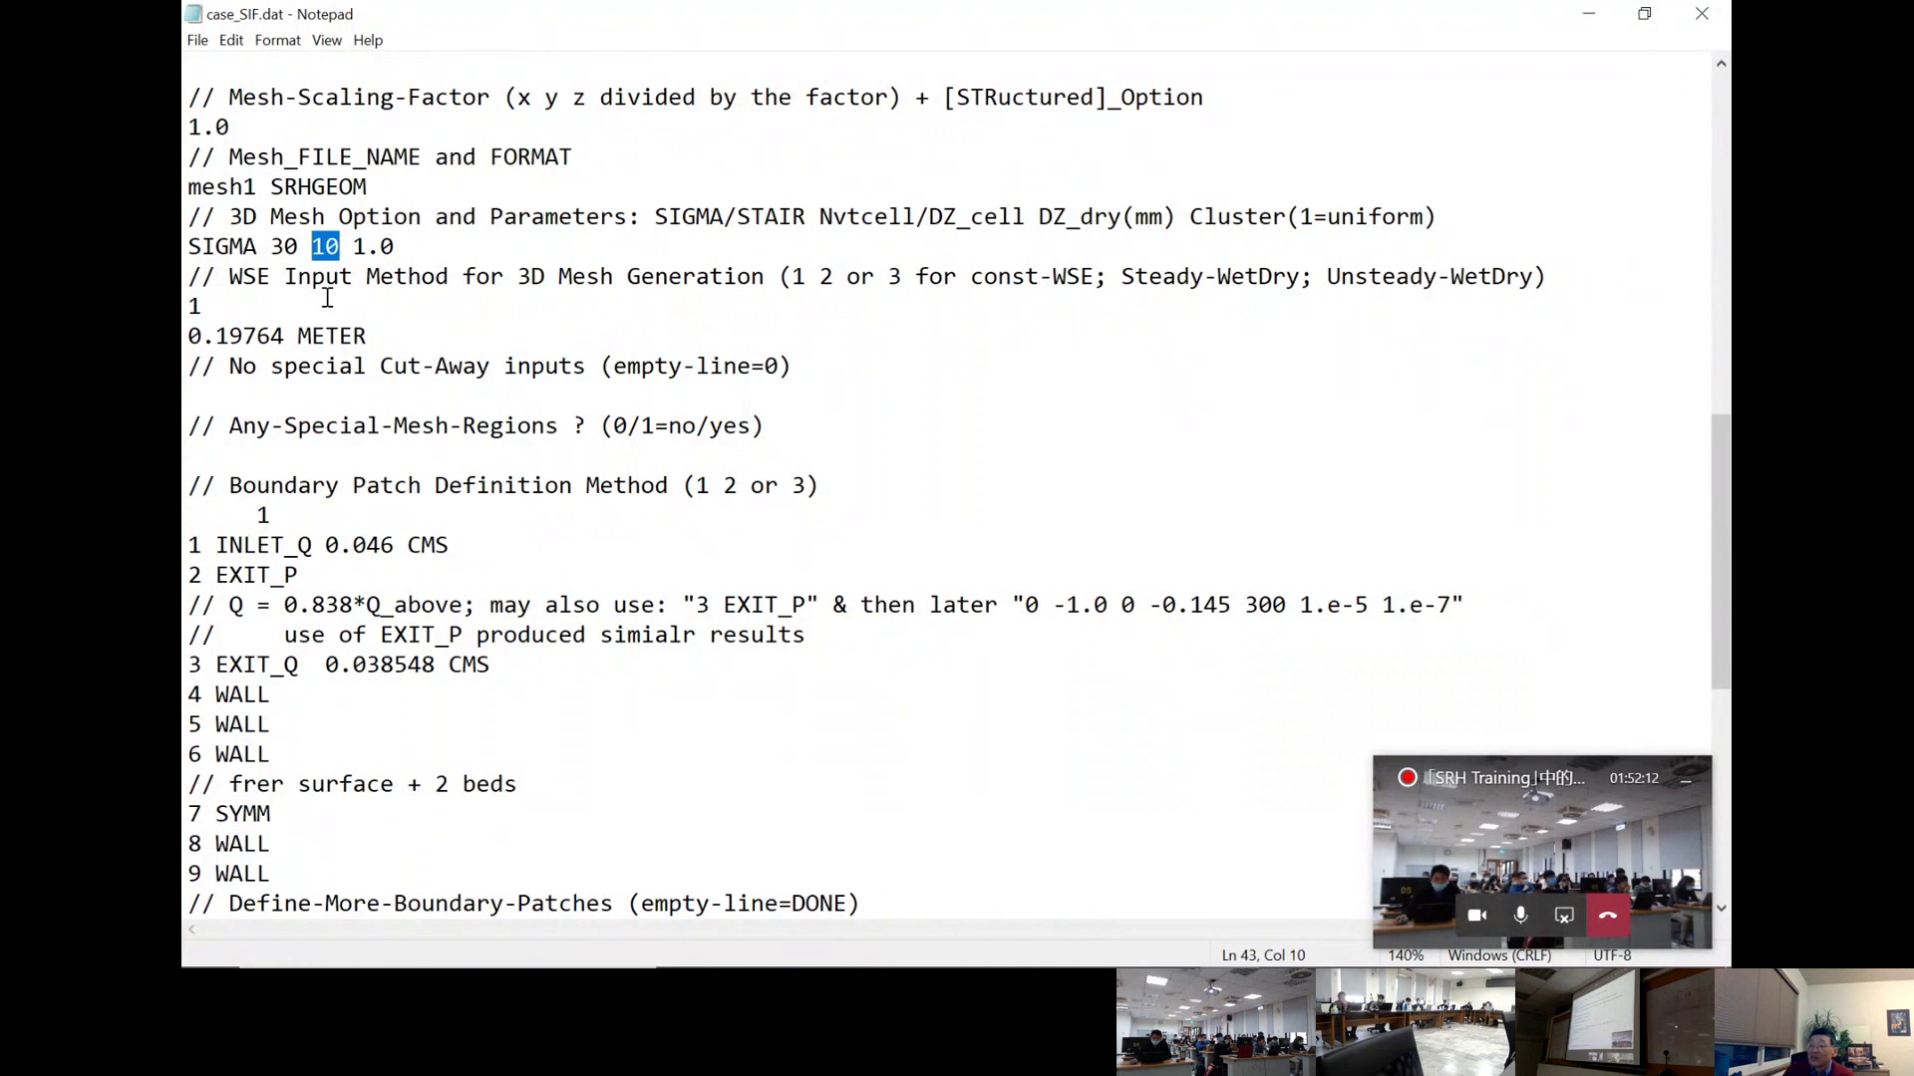
pyautogui.moveTo(360, 251); pyautogui.dragTo(394, 246)
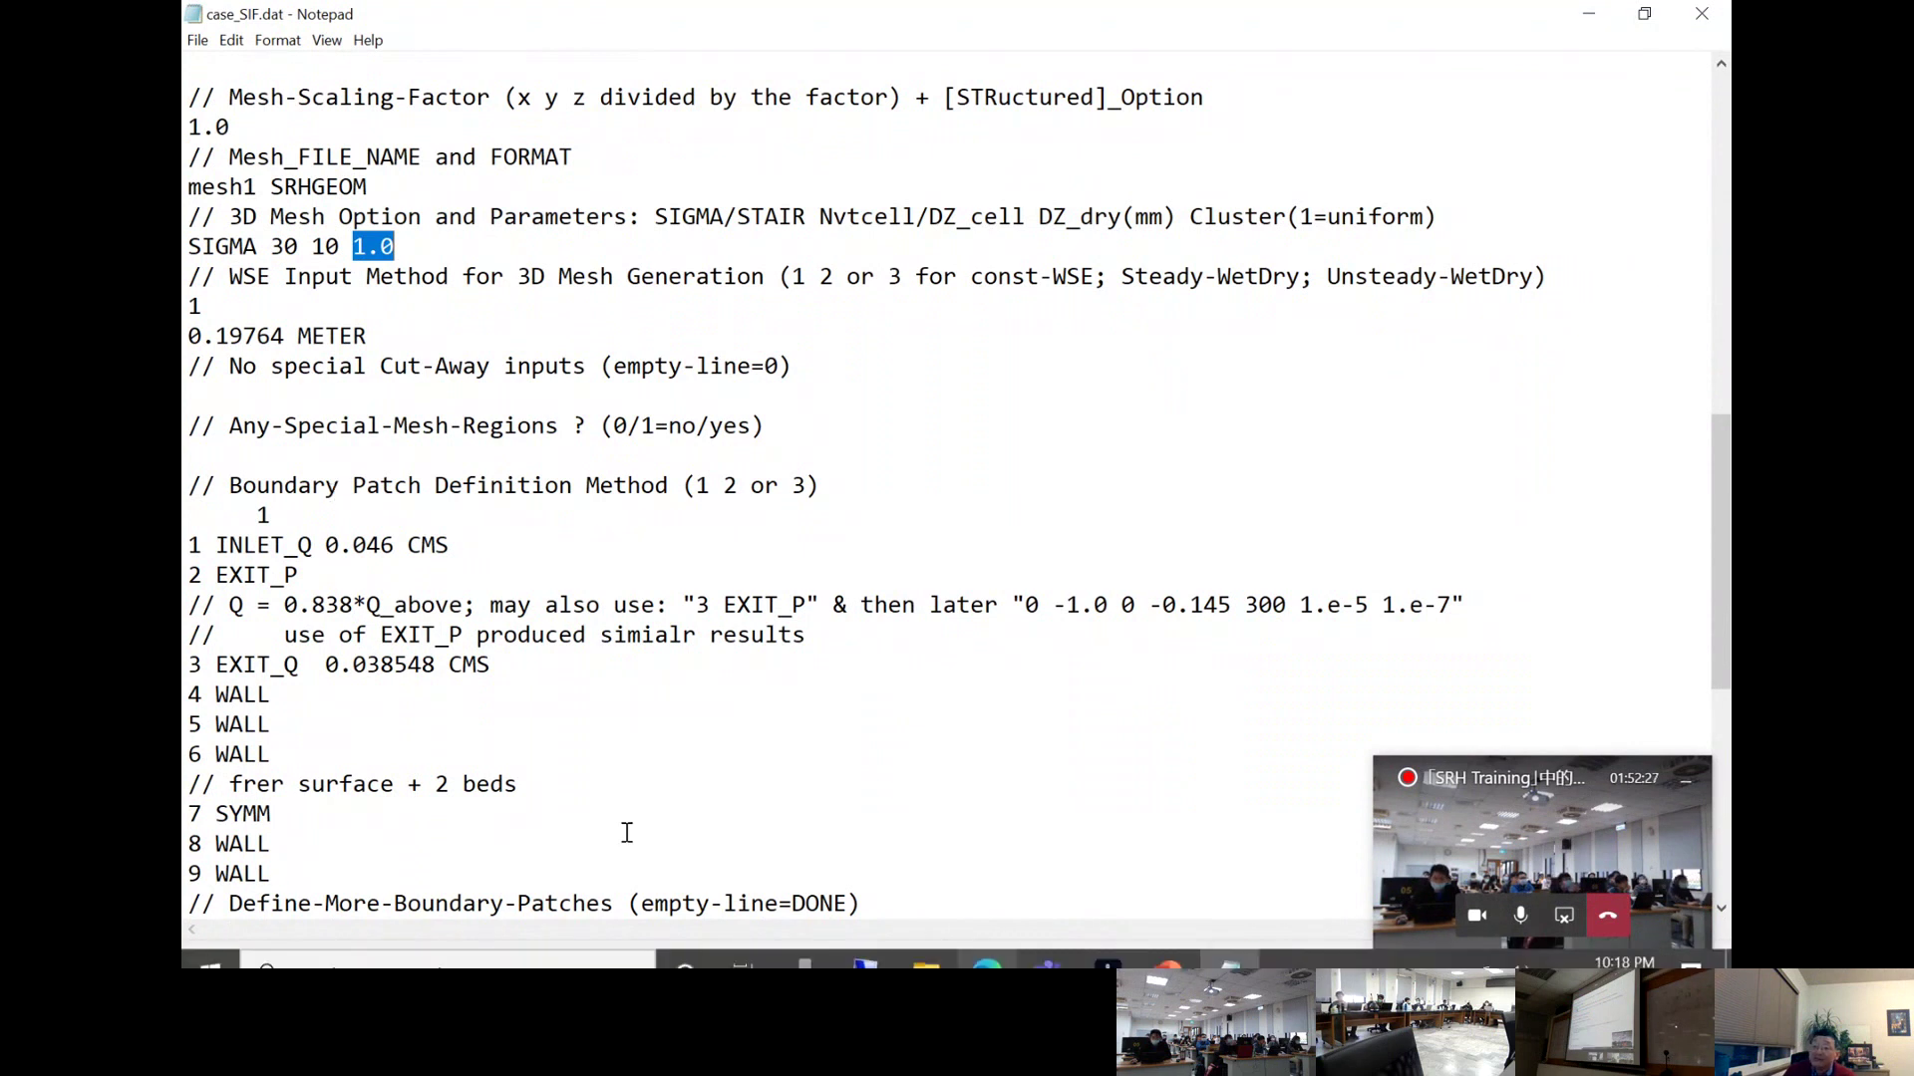
pyautogui.scroll(-1, 361, 721)
pyautogui.scroll(1, 262, 359)
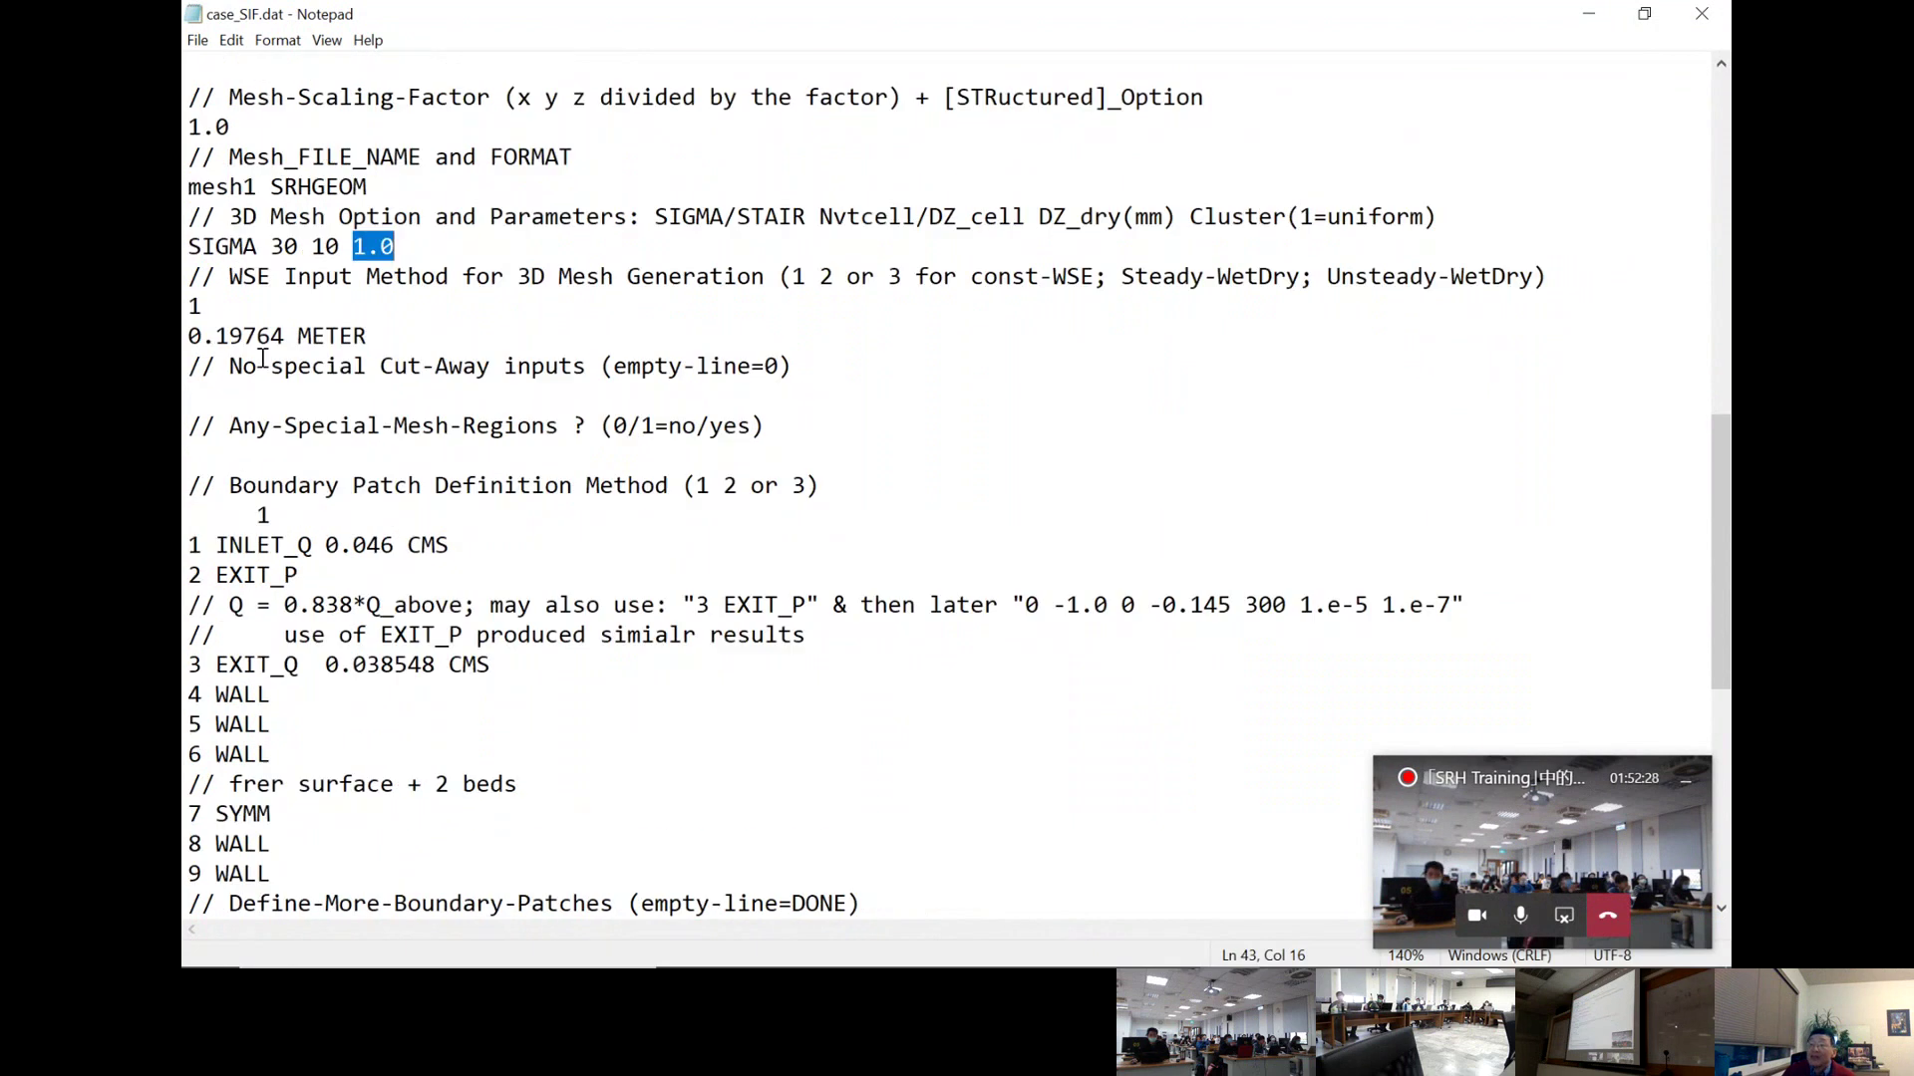
# - Review the WSE input method for 3D mesh generation, highlighting both value lines and then the 0.19764 water elevation
pyautogui.click(298, 284)
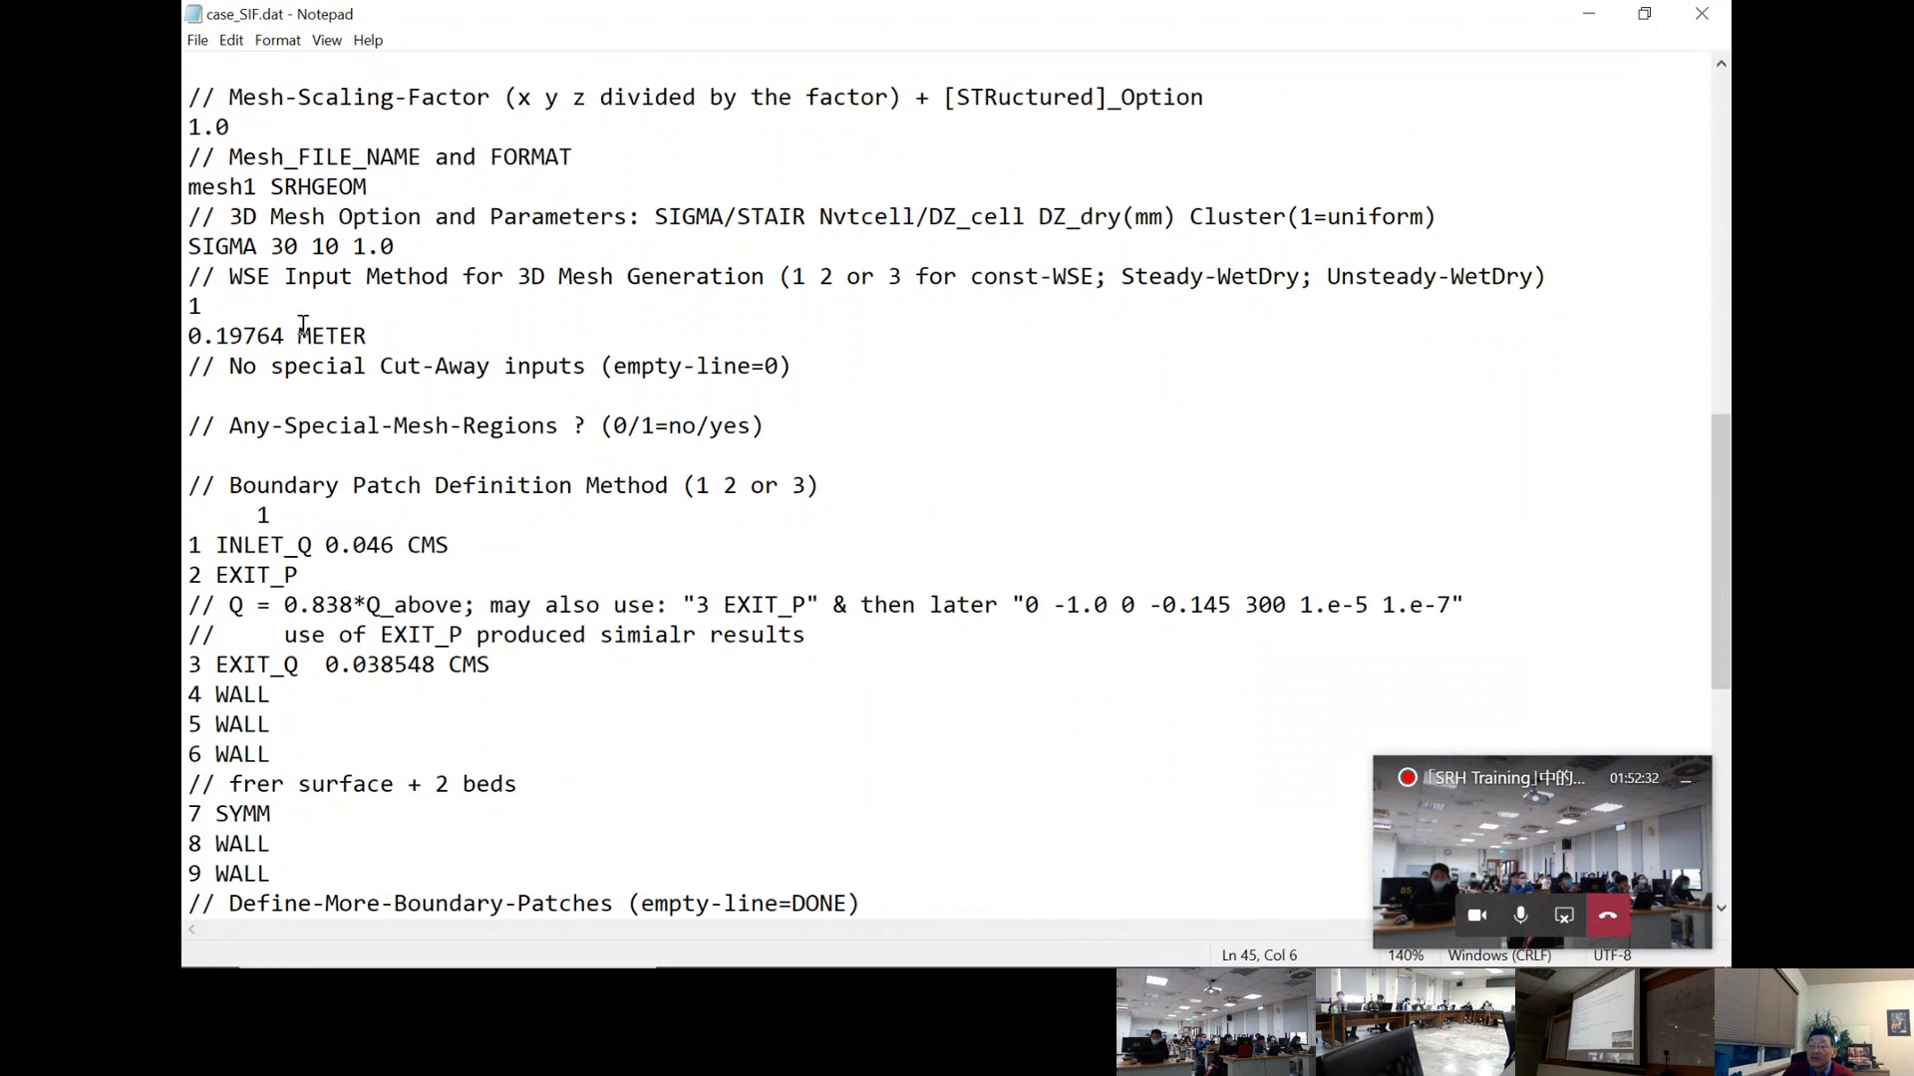
pyautogui.moveTo(395, 339); pyautogui.dragTo(188, 306)
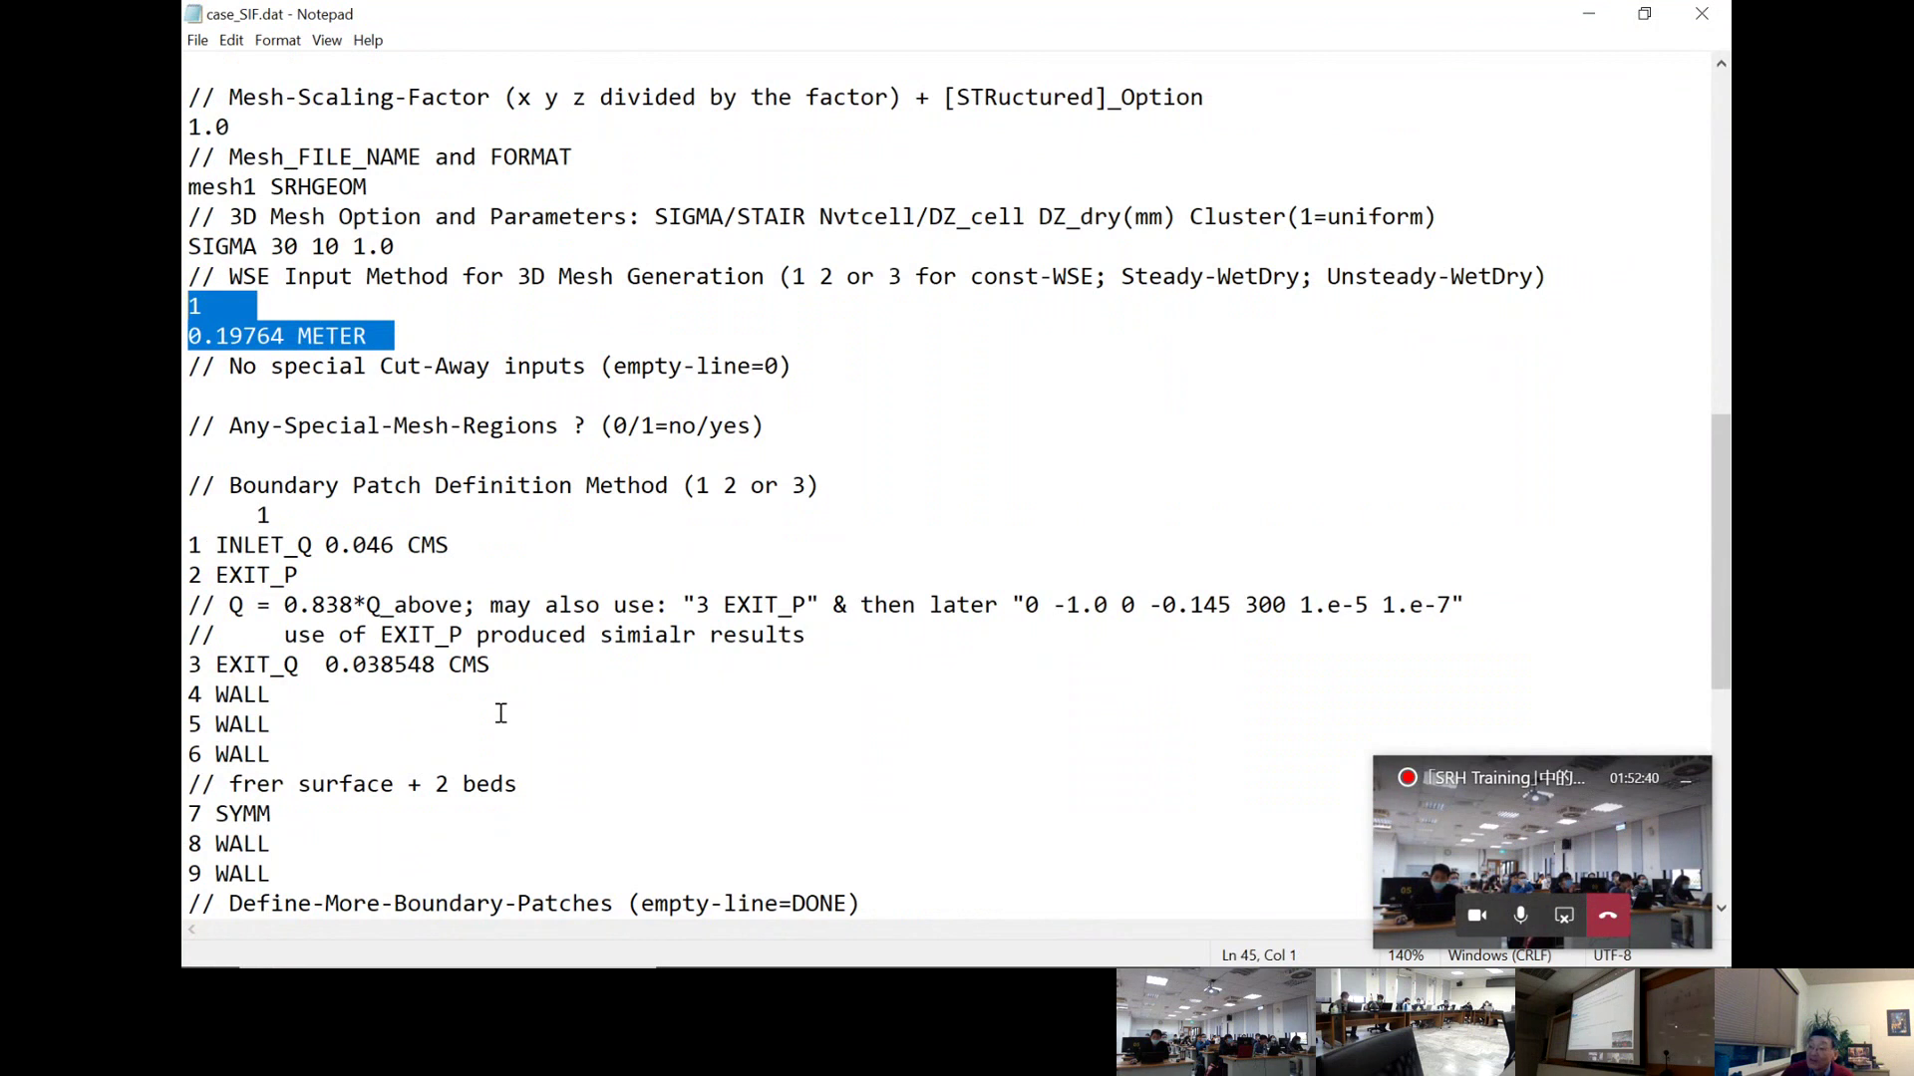
pyautogui.click(275, 339)
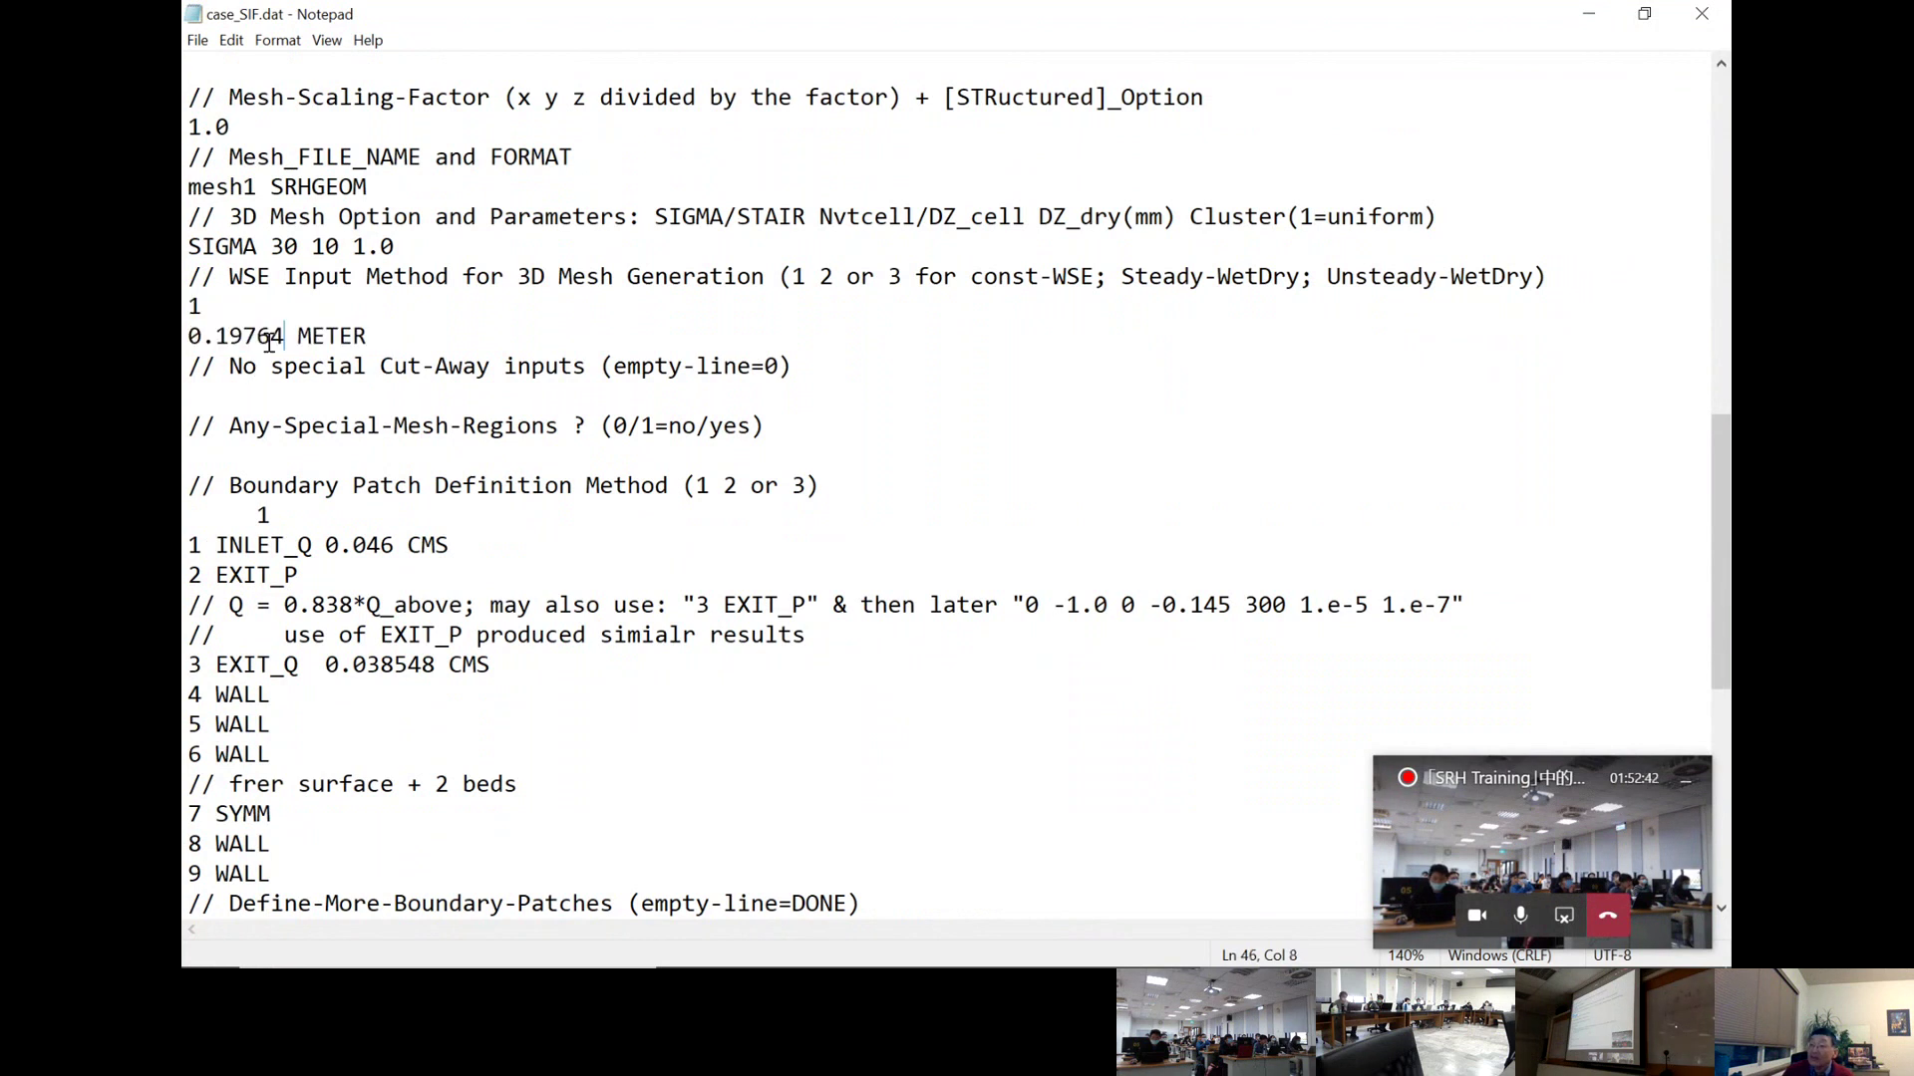
pyautogui.moveTo(269, 339); pyautogui.dragTo(185, 341)
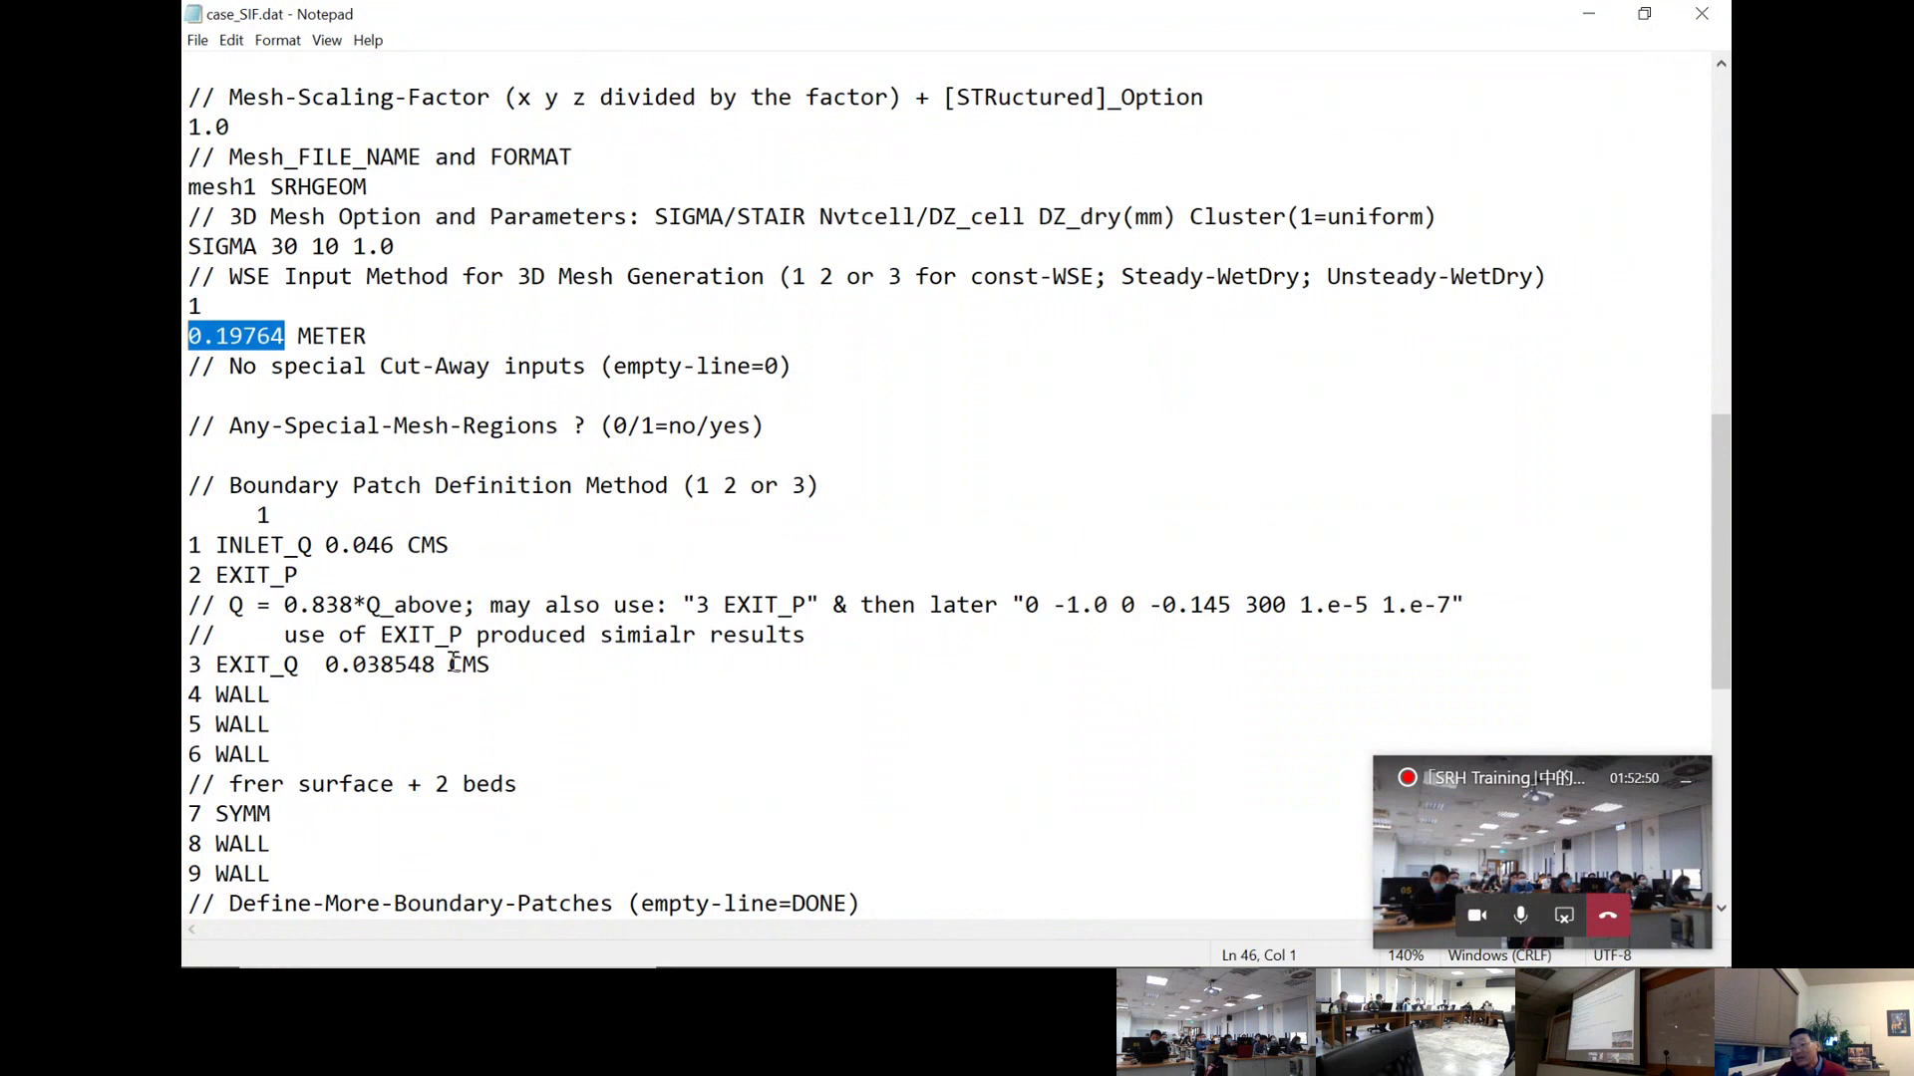
# - Go to the Boundary Patch Definition Method section and highlight the patch 1 INLET_Q line
pyautogui.scroll(-1, 453, 661)
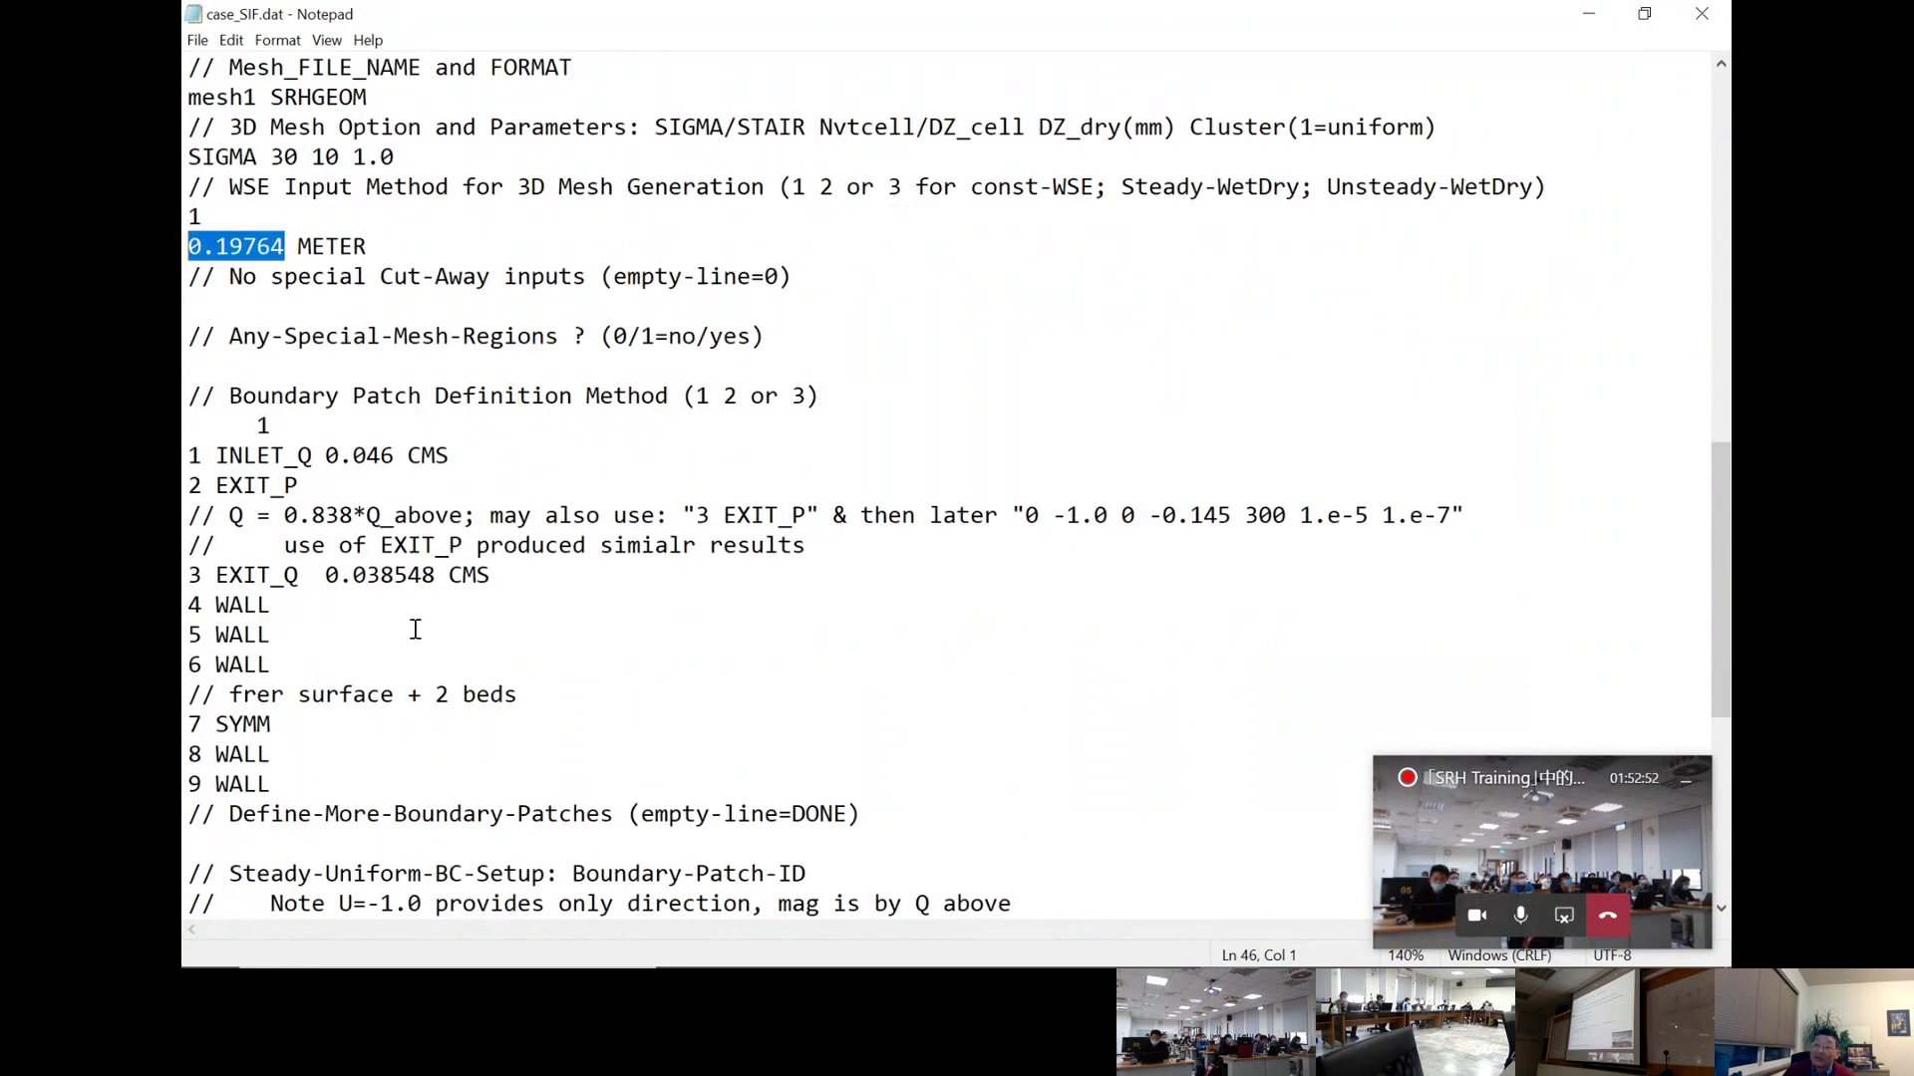
pyautogui.scroll(-3, 416, 630)
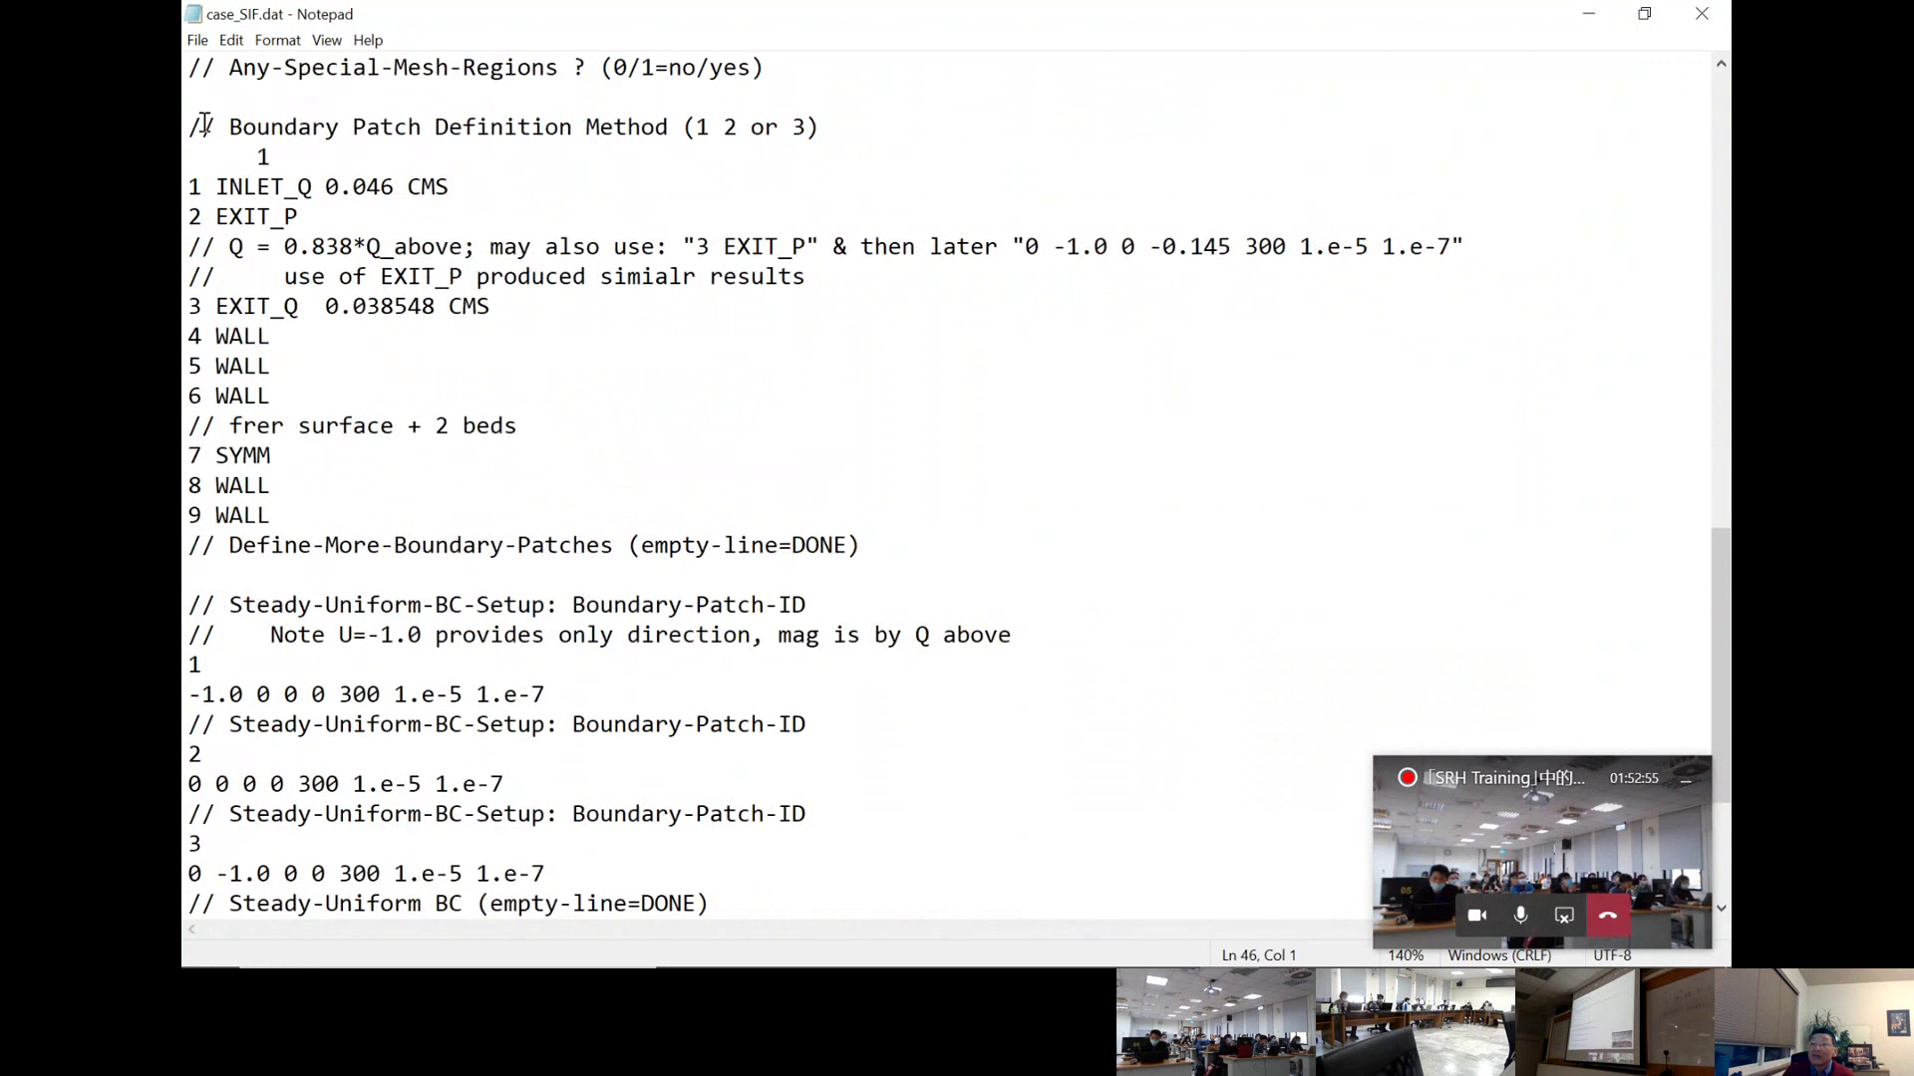
pyautogui.moveTo(191, 127); pyautogui.dragTo(475, 506)
pyautogui.click(442, 280)
pyautogui.moveTo(190, 217); pyautogui.dragTo(184, 140)
pyautogui.hotkey('shift', 'Down')
pyautogui.hotkey('shift', 'Down')
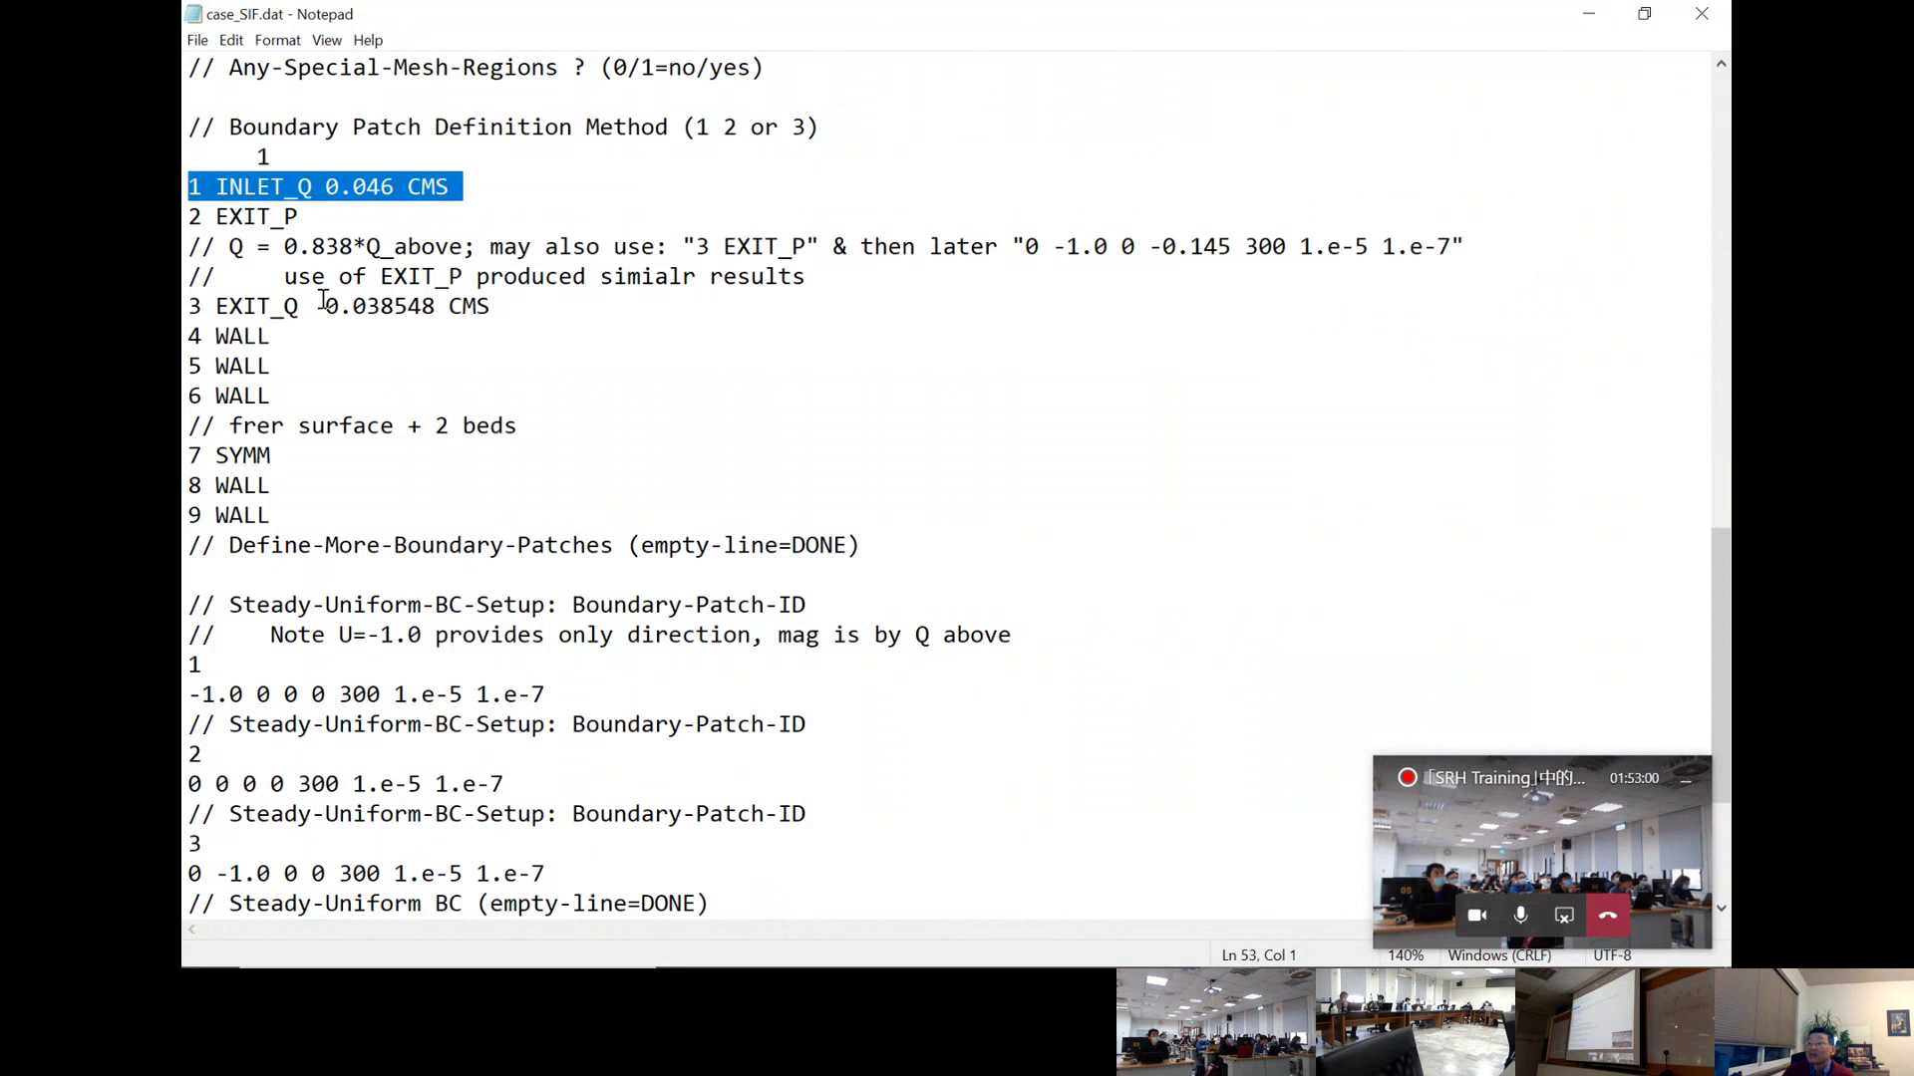
# - Highlight the INLET_Q and EXIT_P patch lines together, then the patch 2 EXIT_P line alone
pyautogui.click(324, 304)
pyautogui.moveTo(395, 185); pyautogui.dragTo(183, 199)
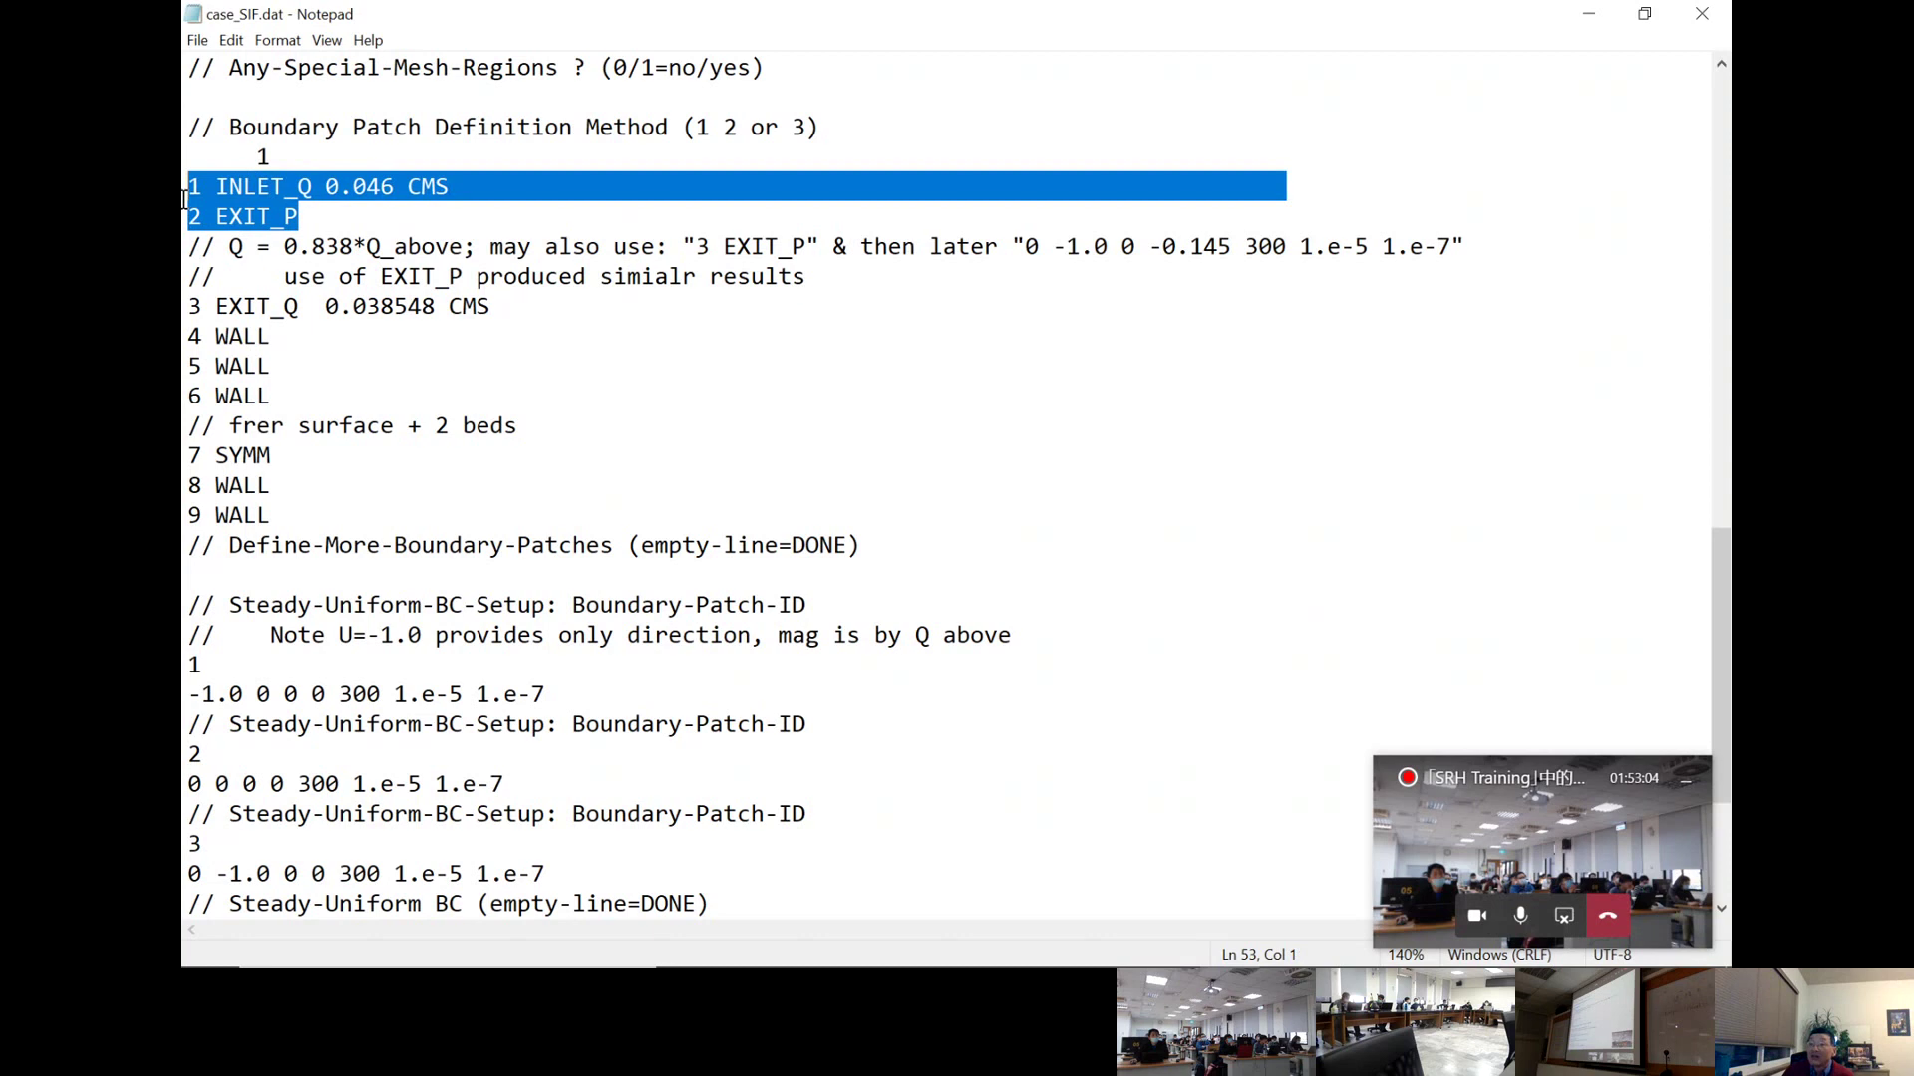
pyautogui.click(290, 246)
pyautogui.moveTo(310, 217); pyautogui.dragTo(187, 218)
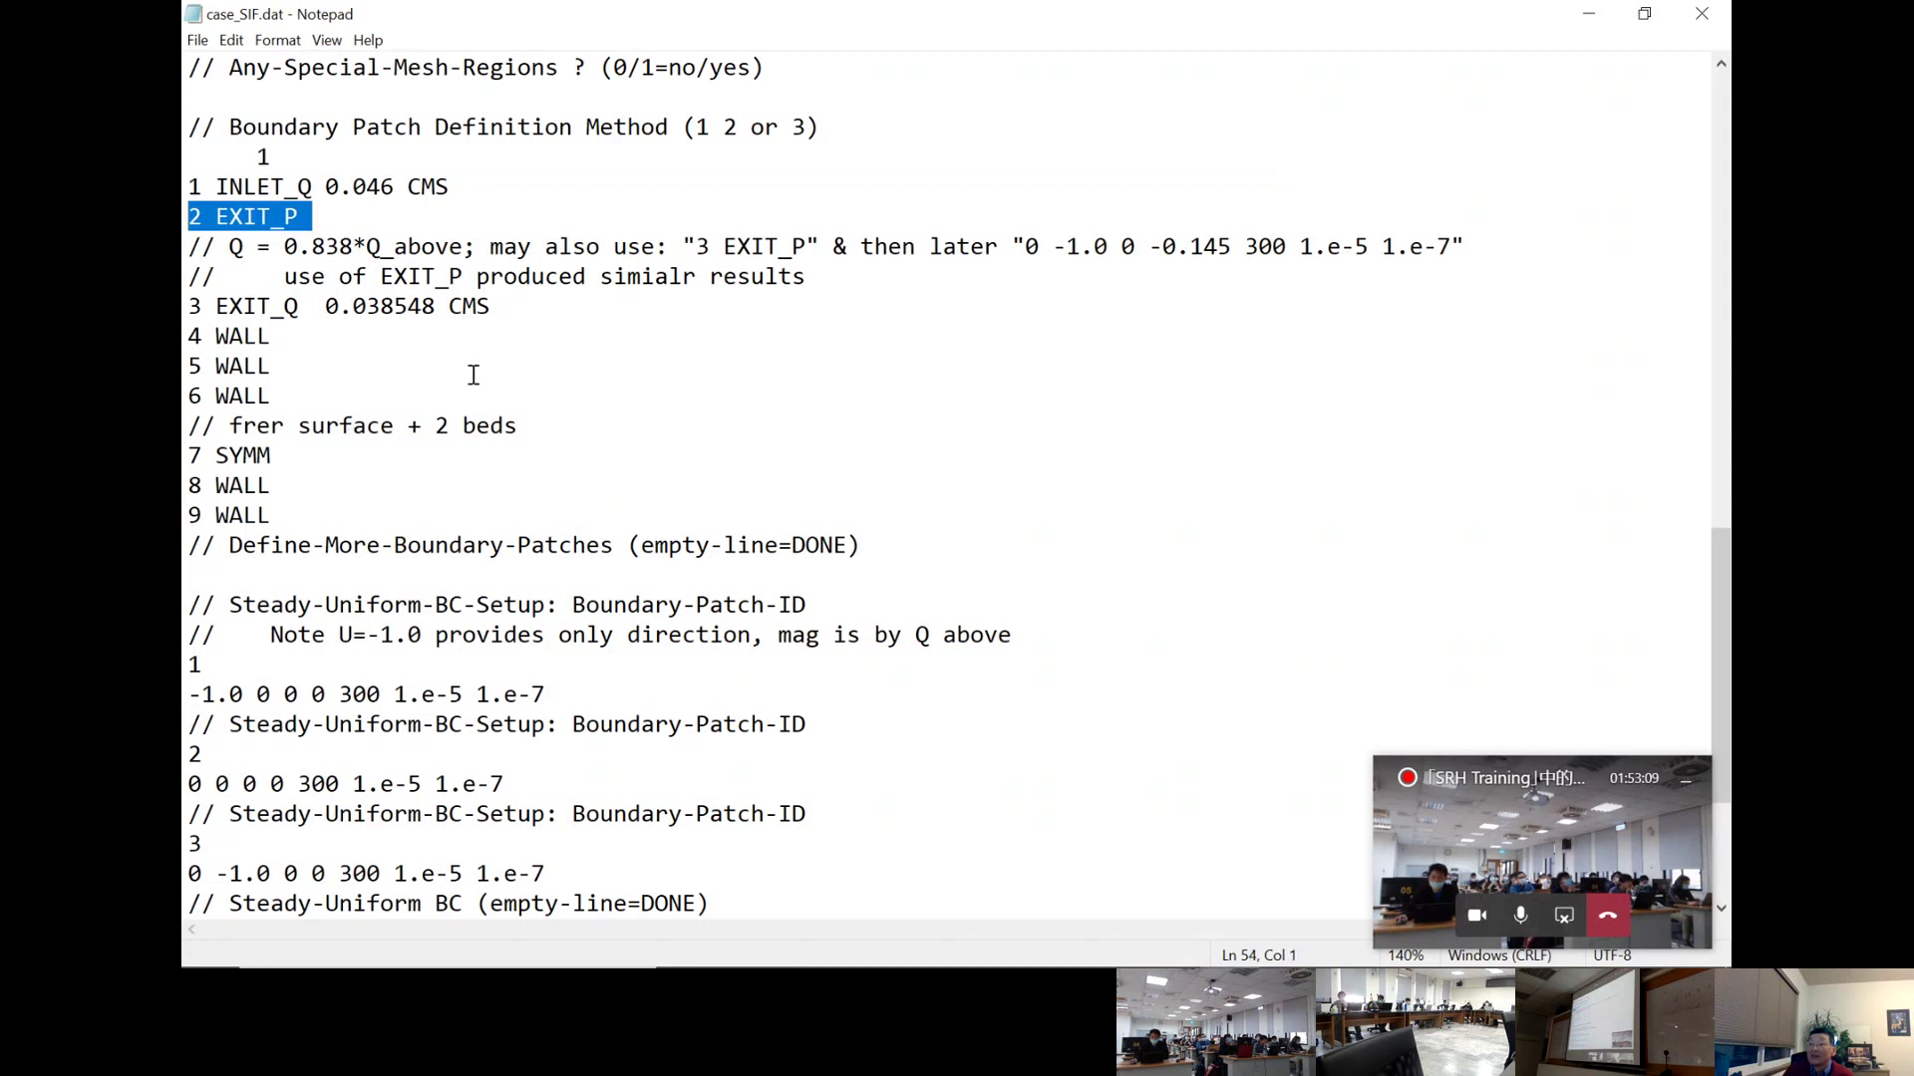
# - Review the patch 3 EXIT_Q boundary by highlighting its full line and then its 0.038548 discharge value
pyautogui.moveTo(505, 306); pyautogui.dragTo(185, 304)
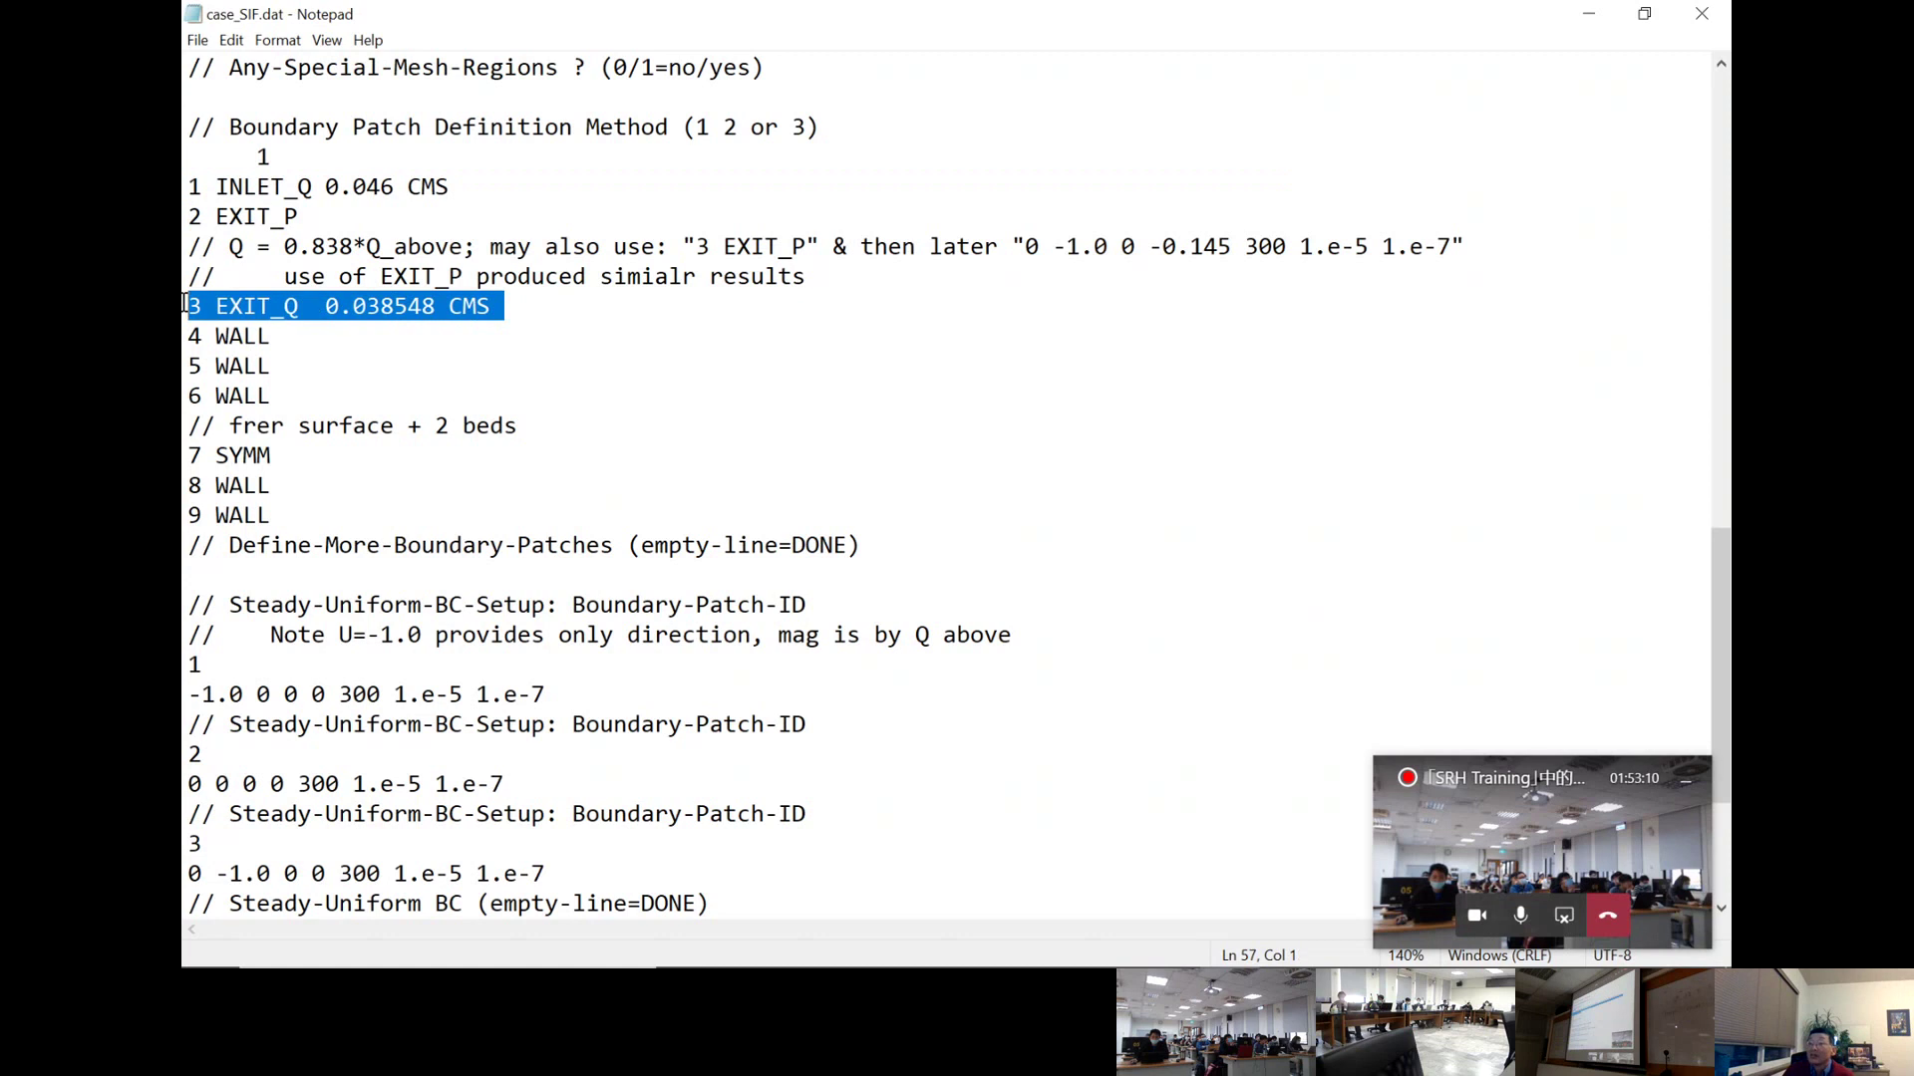
pyautogui.click(404, 396)
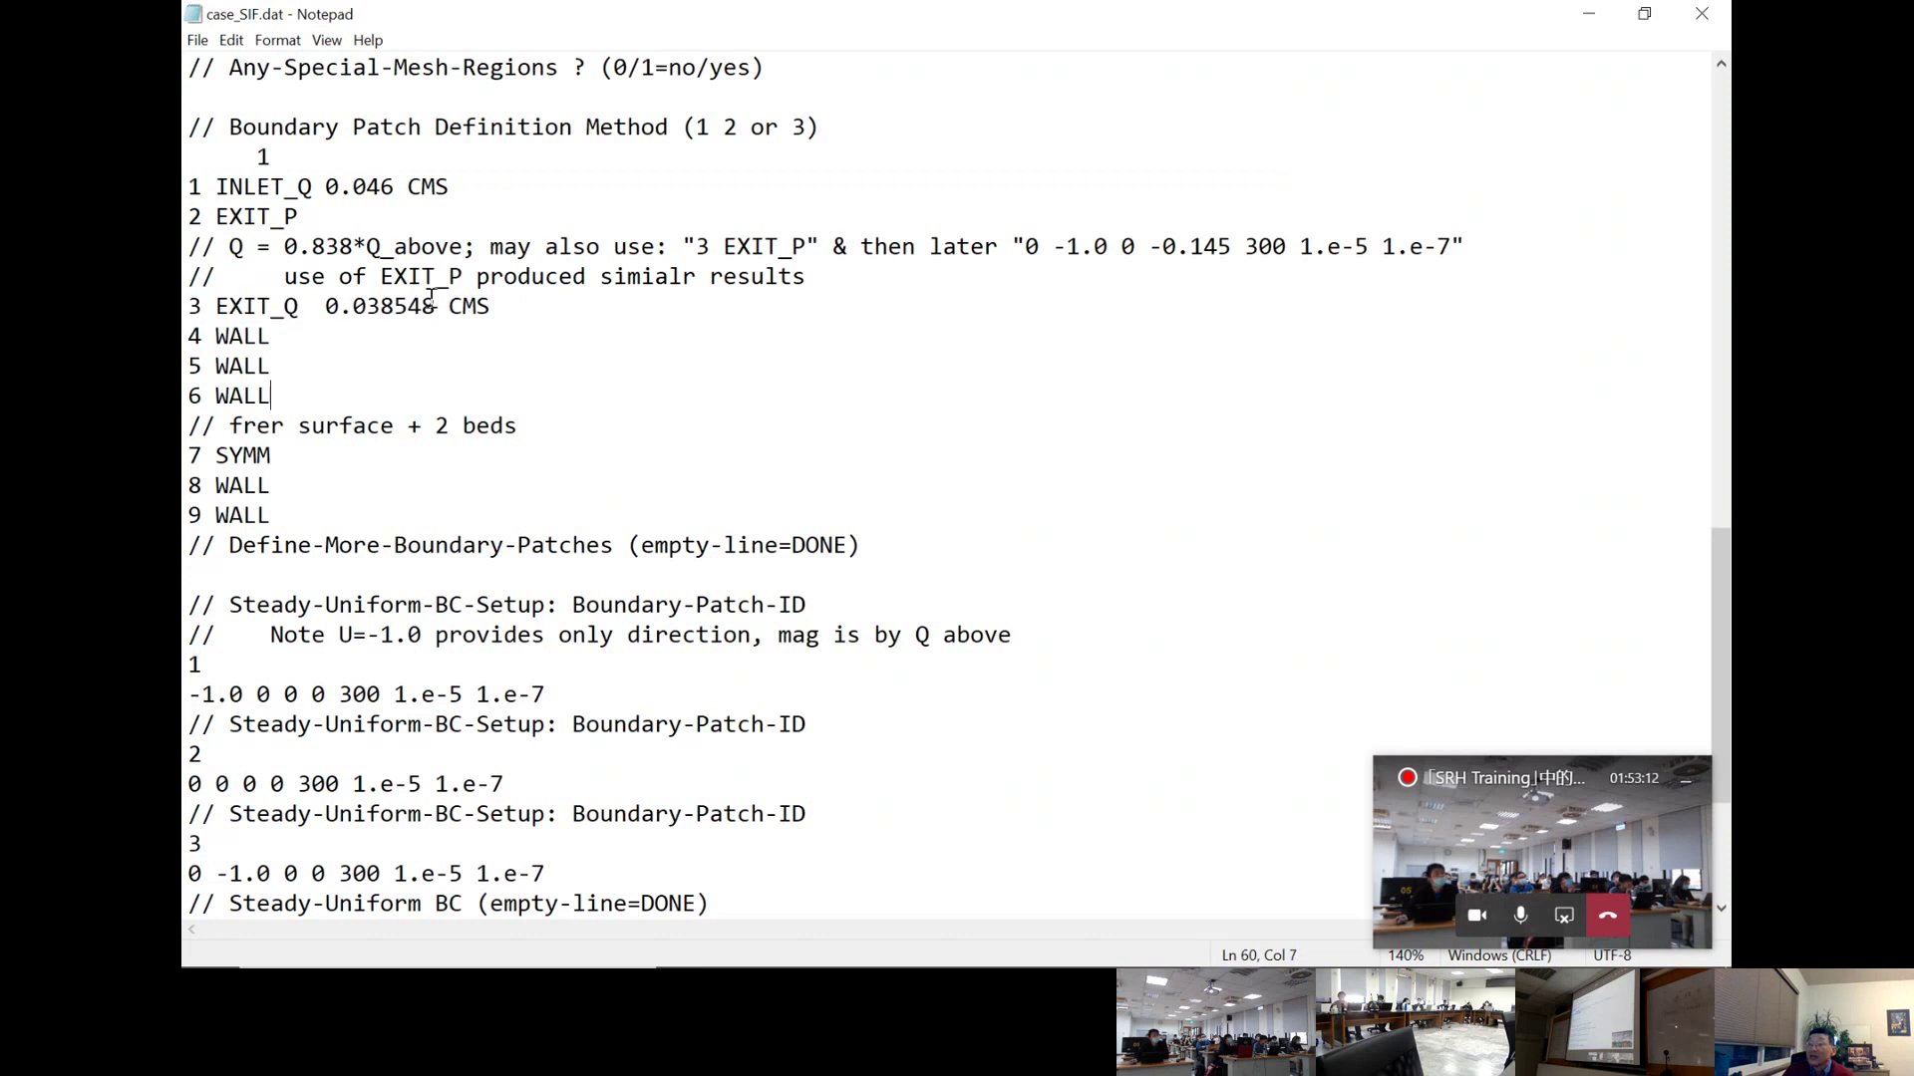
pyautogui.moveTo(435, 306); pyautogui.dragTo(326, 306)
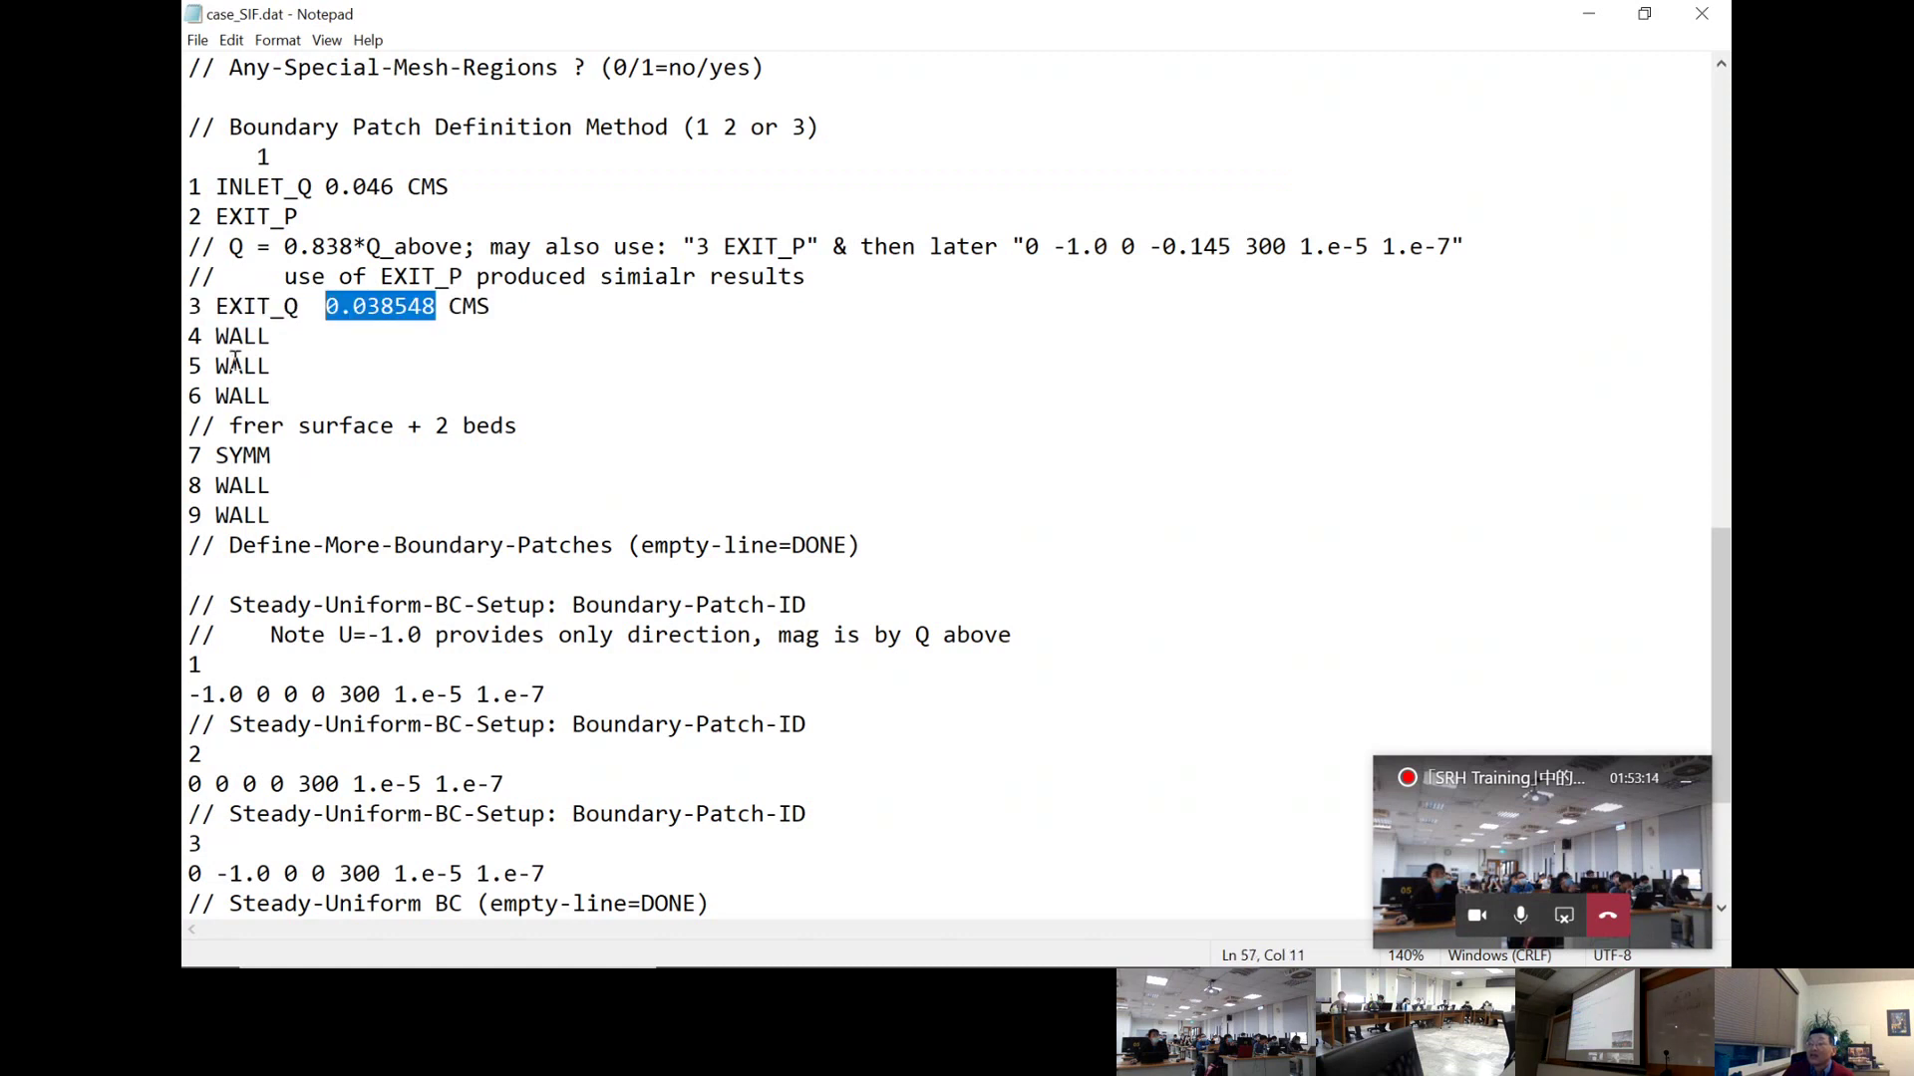
# - Review the WALL boundaries of patches 4 to 6 and the patch 7 SYMM free-surface boundary by highlighting their lines
pyautogui.moveTo(189, 336); pyautogui.dragTo(343, 409)
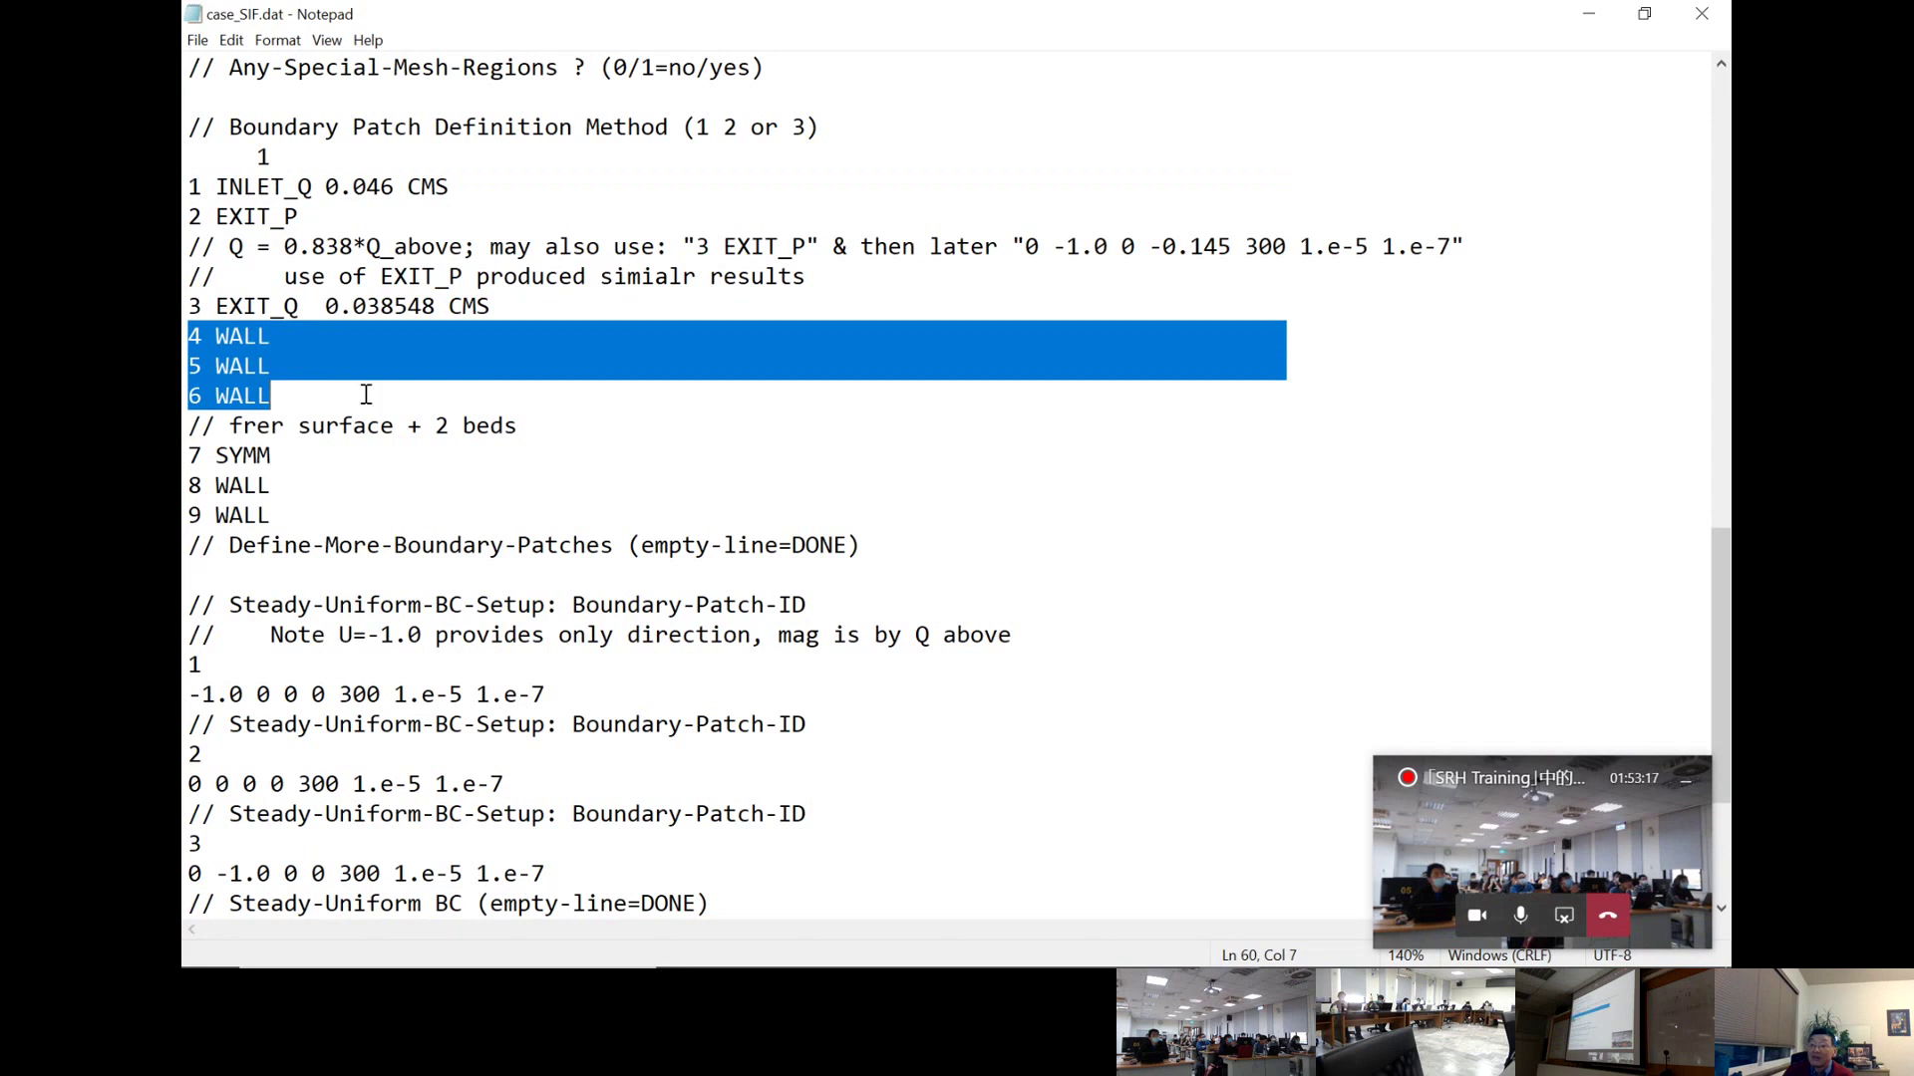
pyautogui.moveTo(312, 456); pyautogui.dragTo(205, 455)
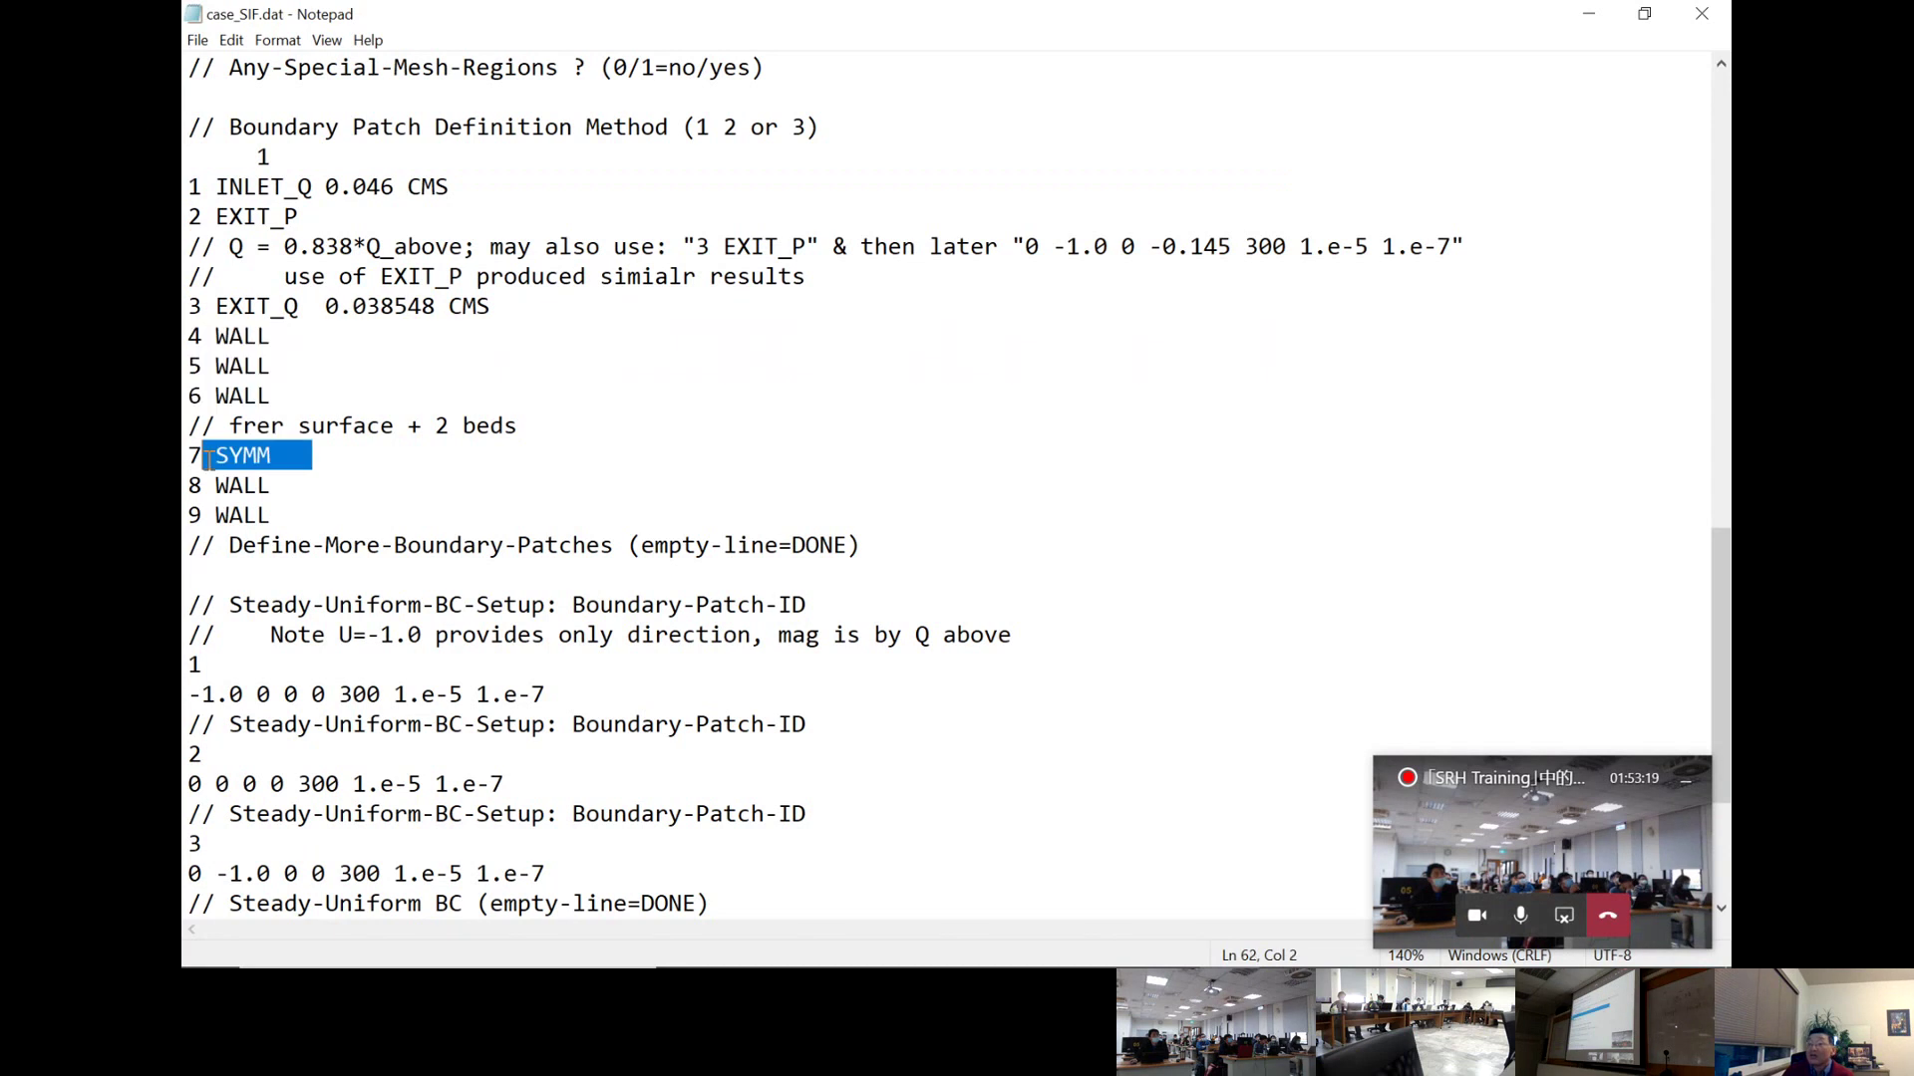
pyautogui.scroll(-2, 373, 550)
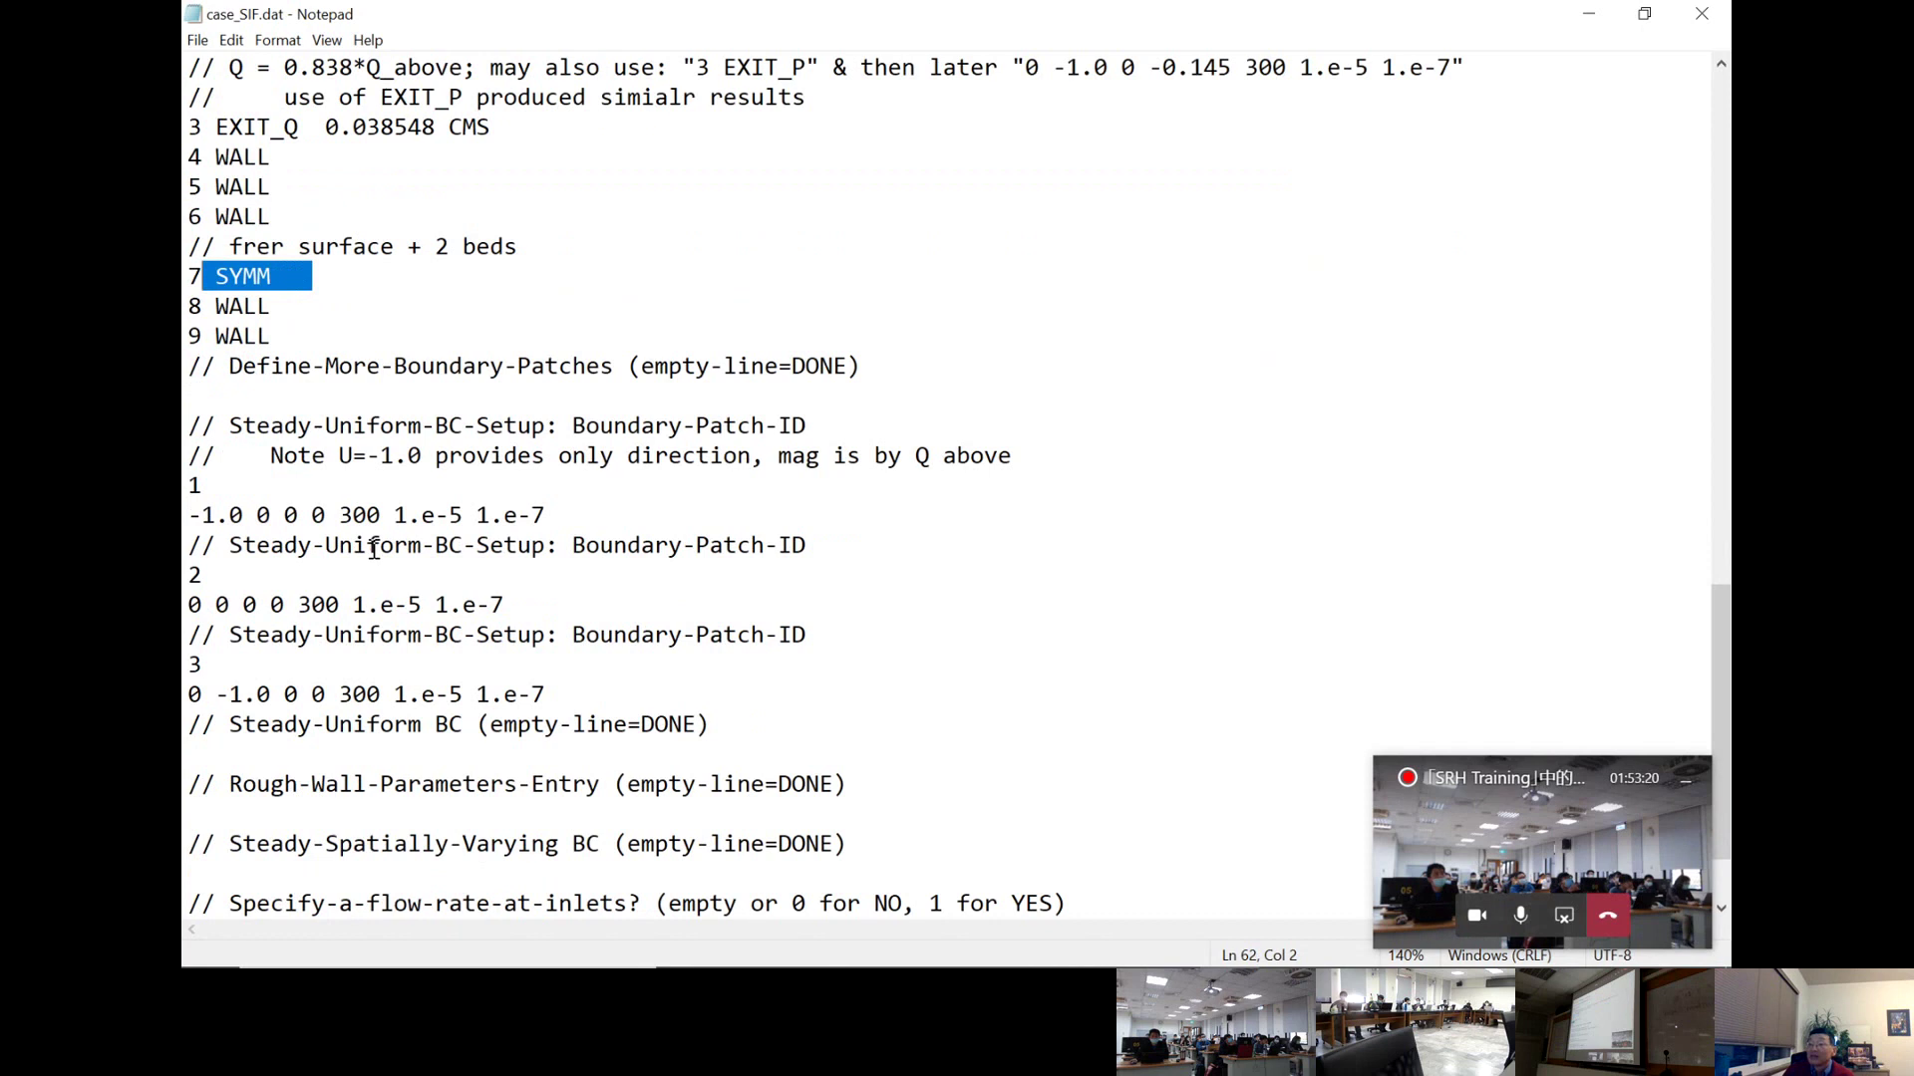
pyautogui.click(371, 547)
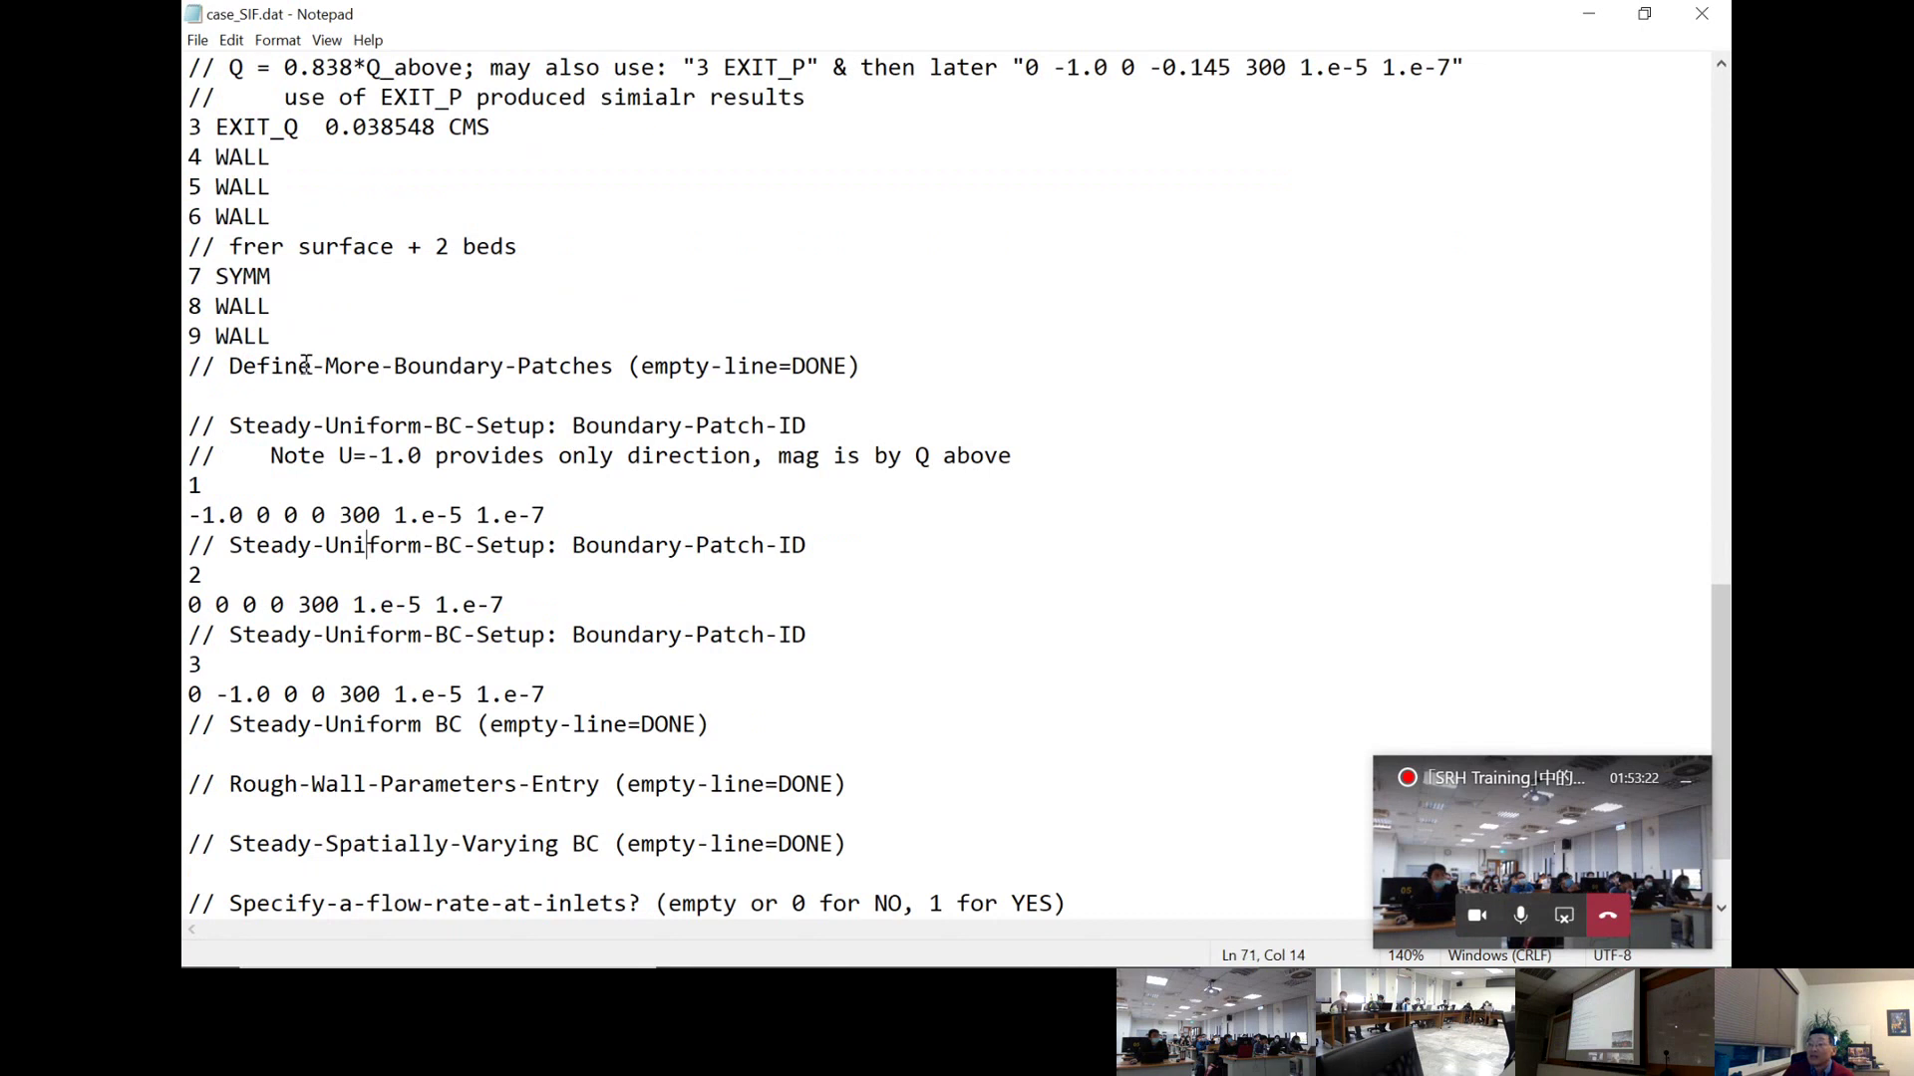
pyautogui.moveTo(284, 278); pyautogui.dragTo(186, 277)
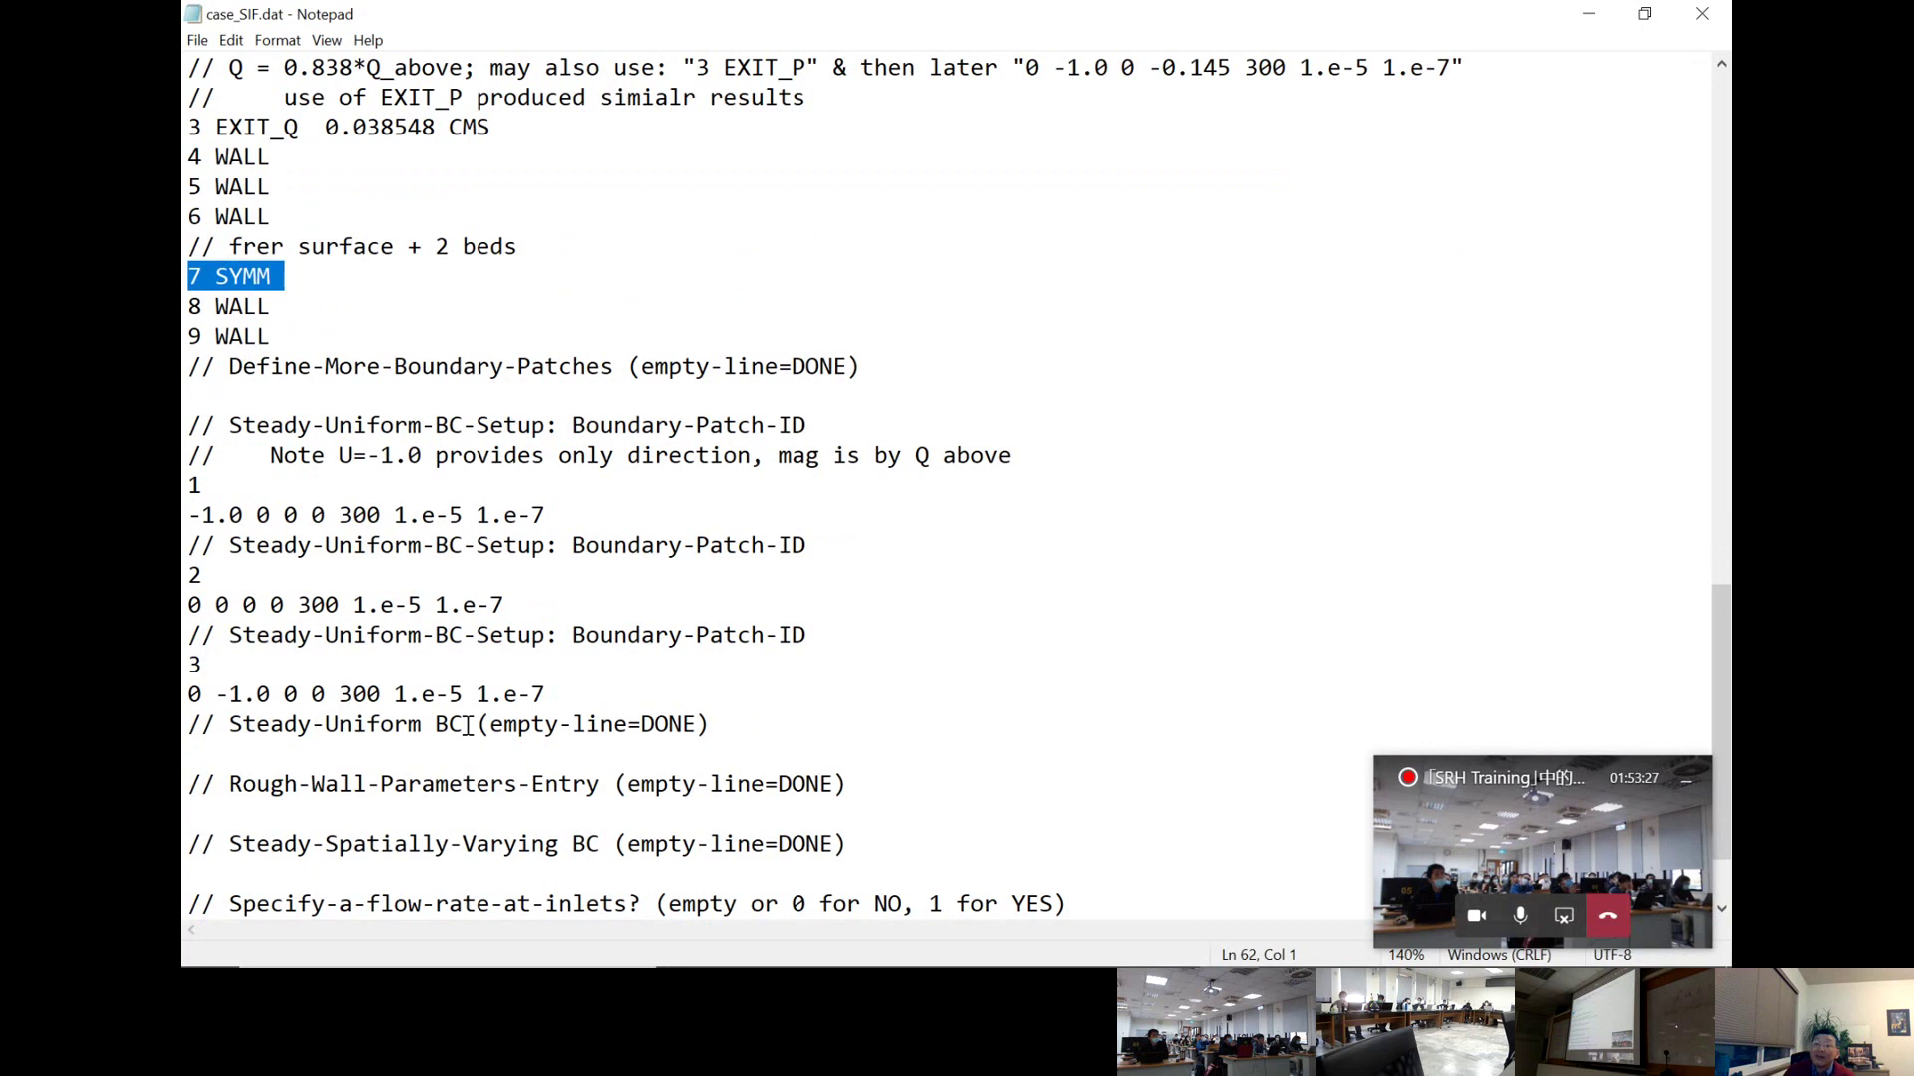
# - Review the Steady-Uniform-BC-Setup entries by highlighting the values for patch 1, the patch 2 block, and the patch 2 and 3 blocks together
pyautogui.scroll(-1, 467, 726)
pyautogui.scroll(-1, 468, 726)
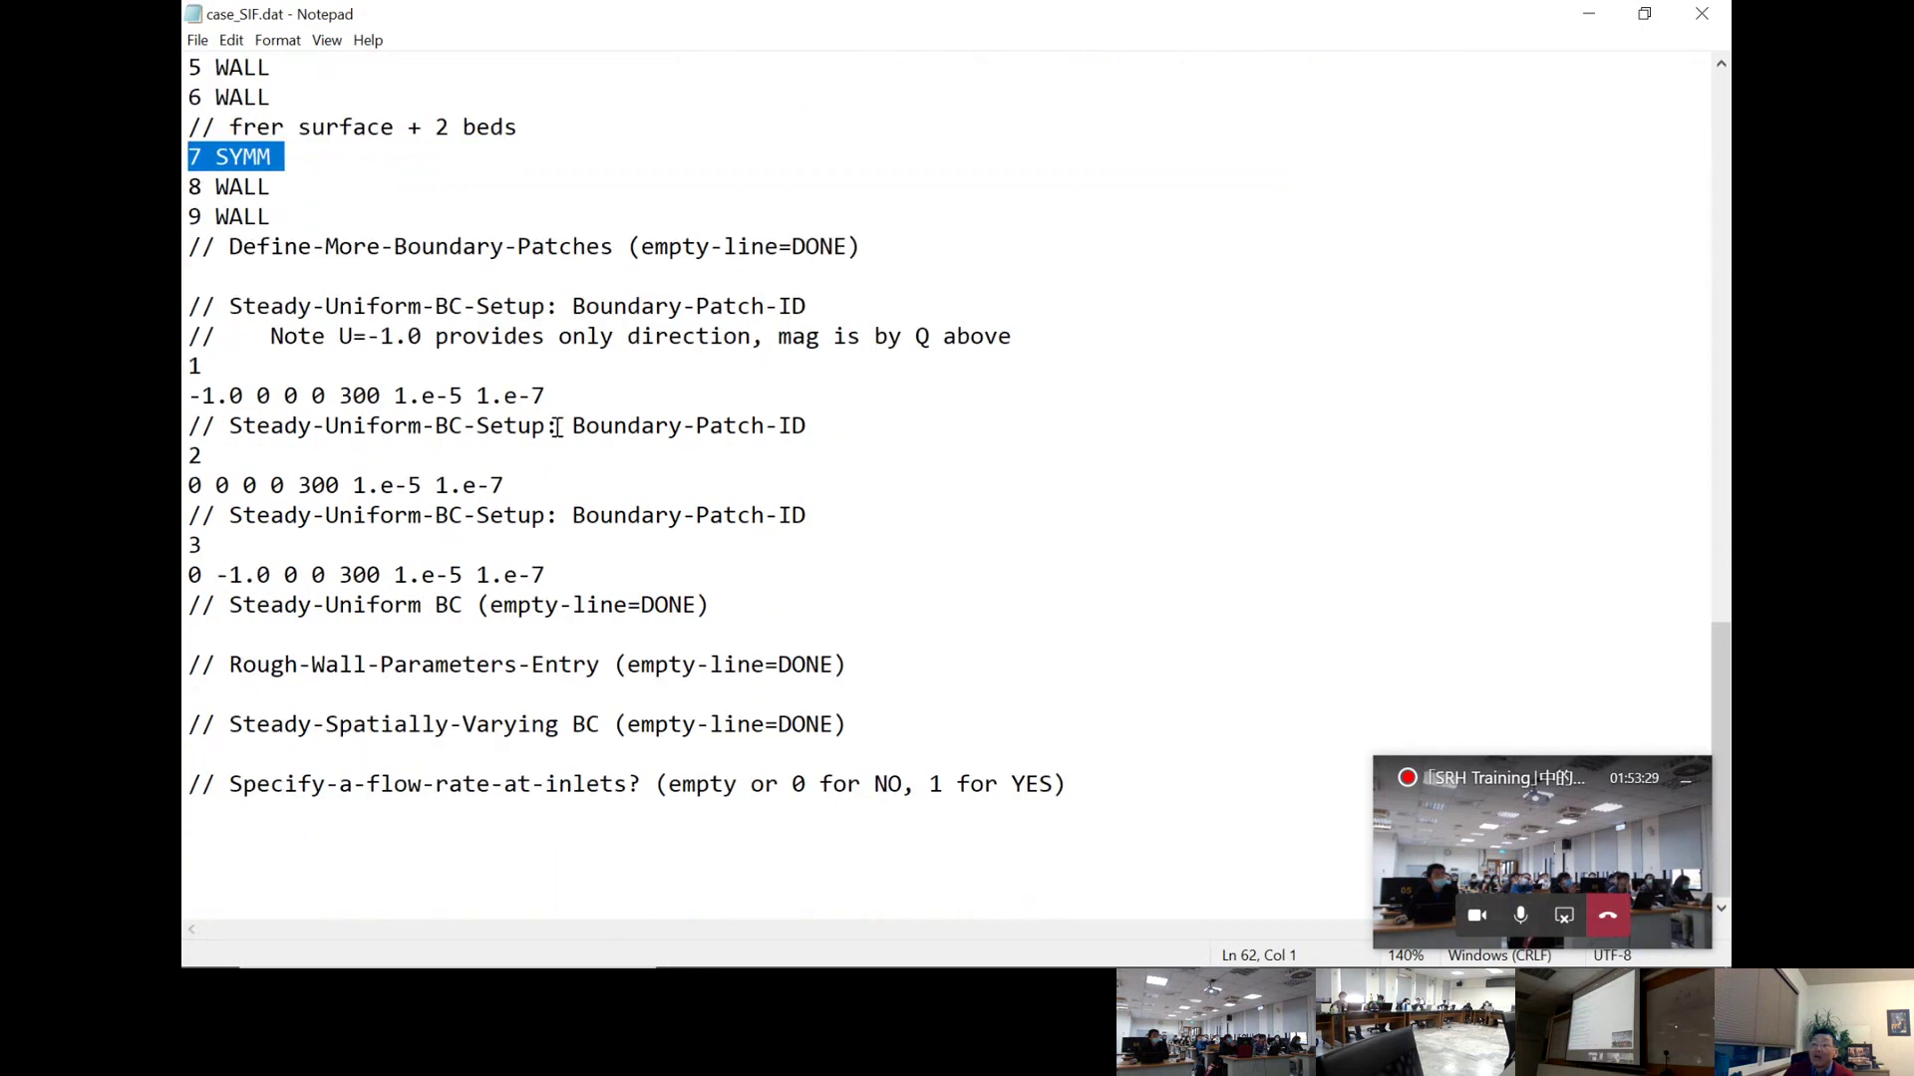
pyautogui.moveTo(546, 397); pyautogui.dragTo(185, 364)
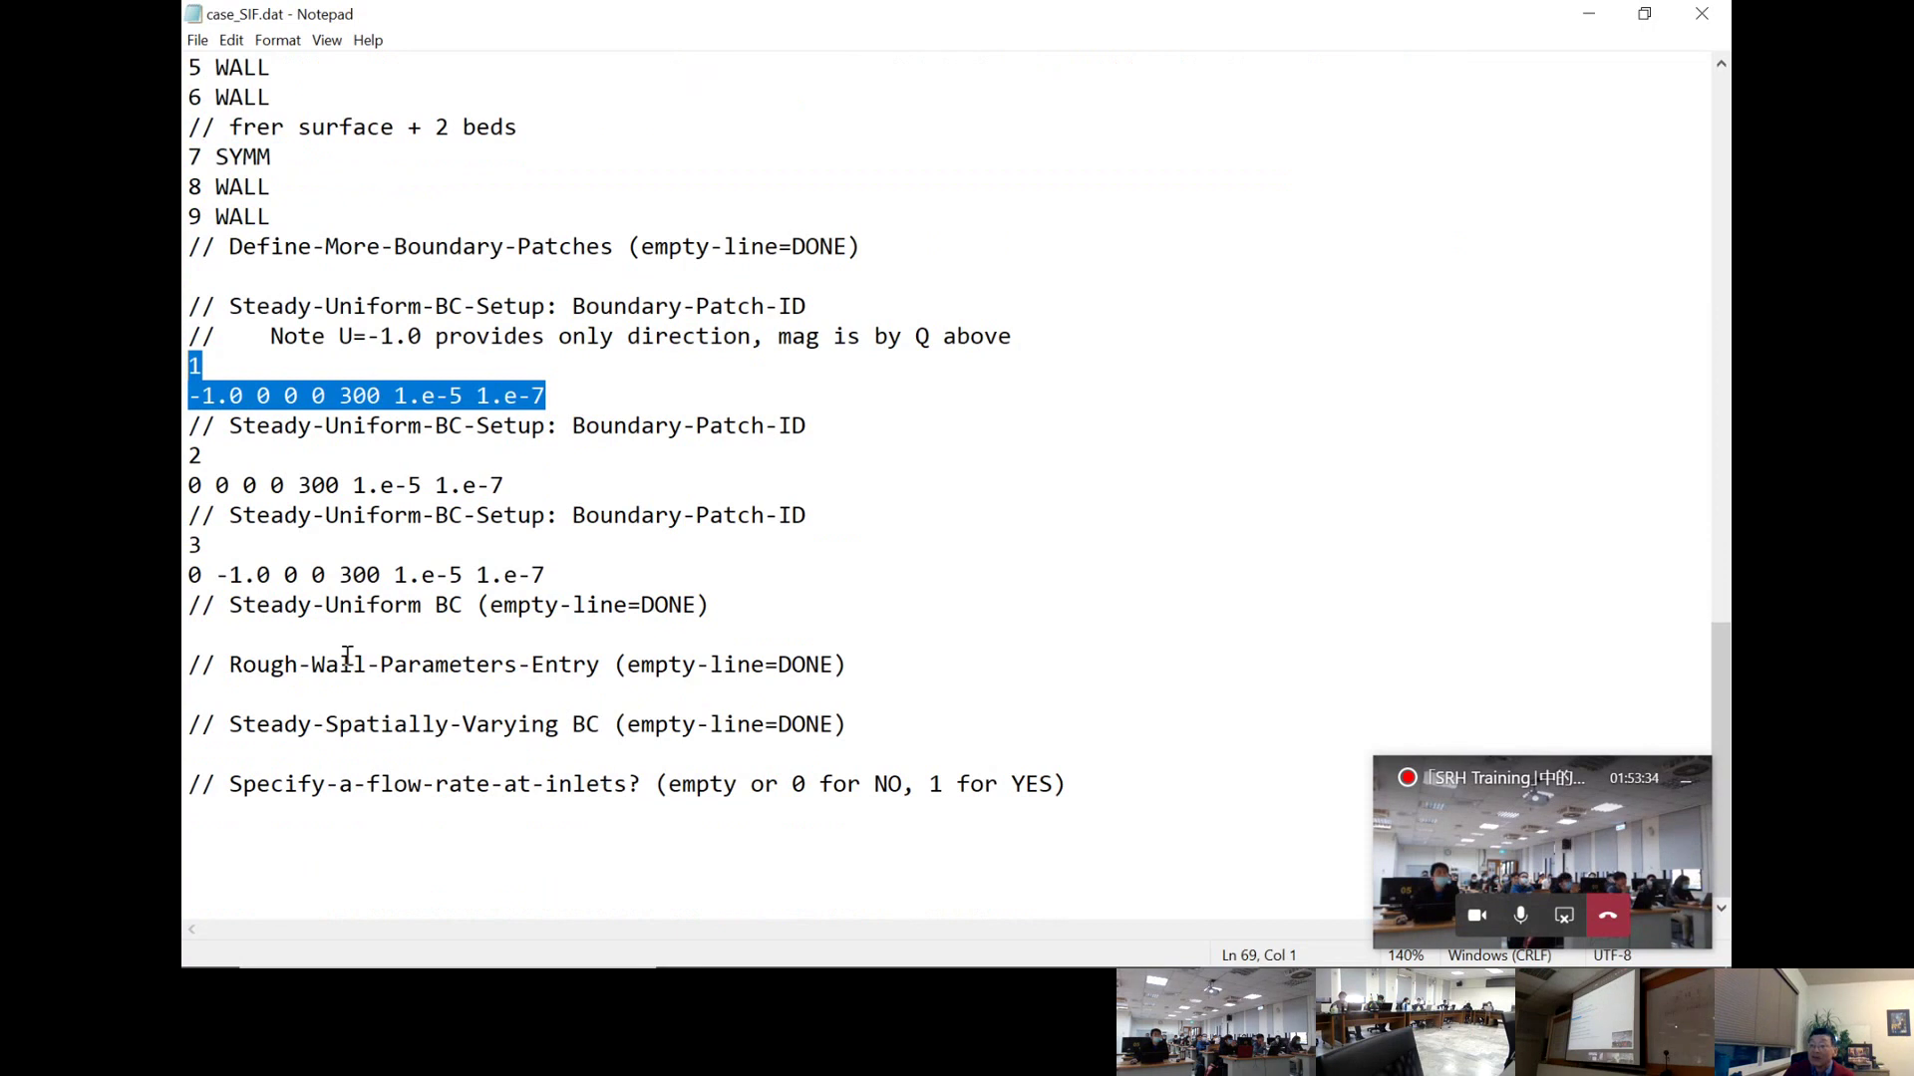
pyautogui.moveTo(507, 486); pyautogui.dragTo(184, 437)
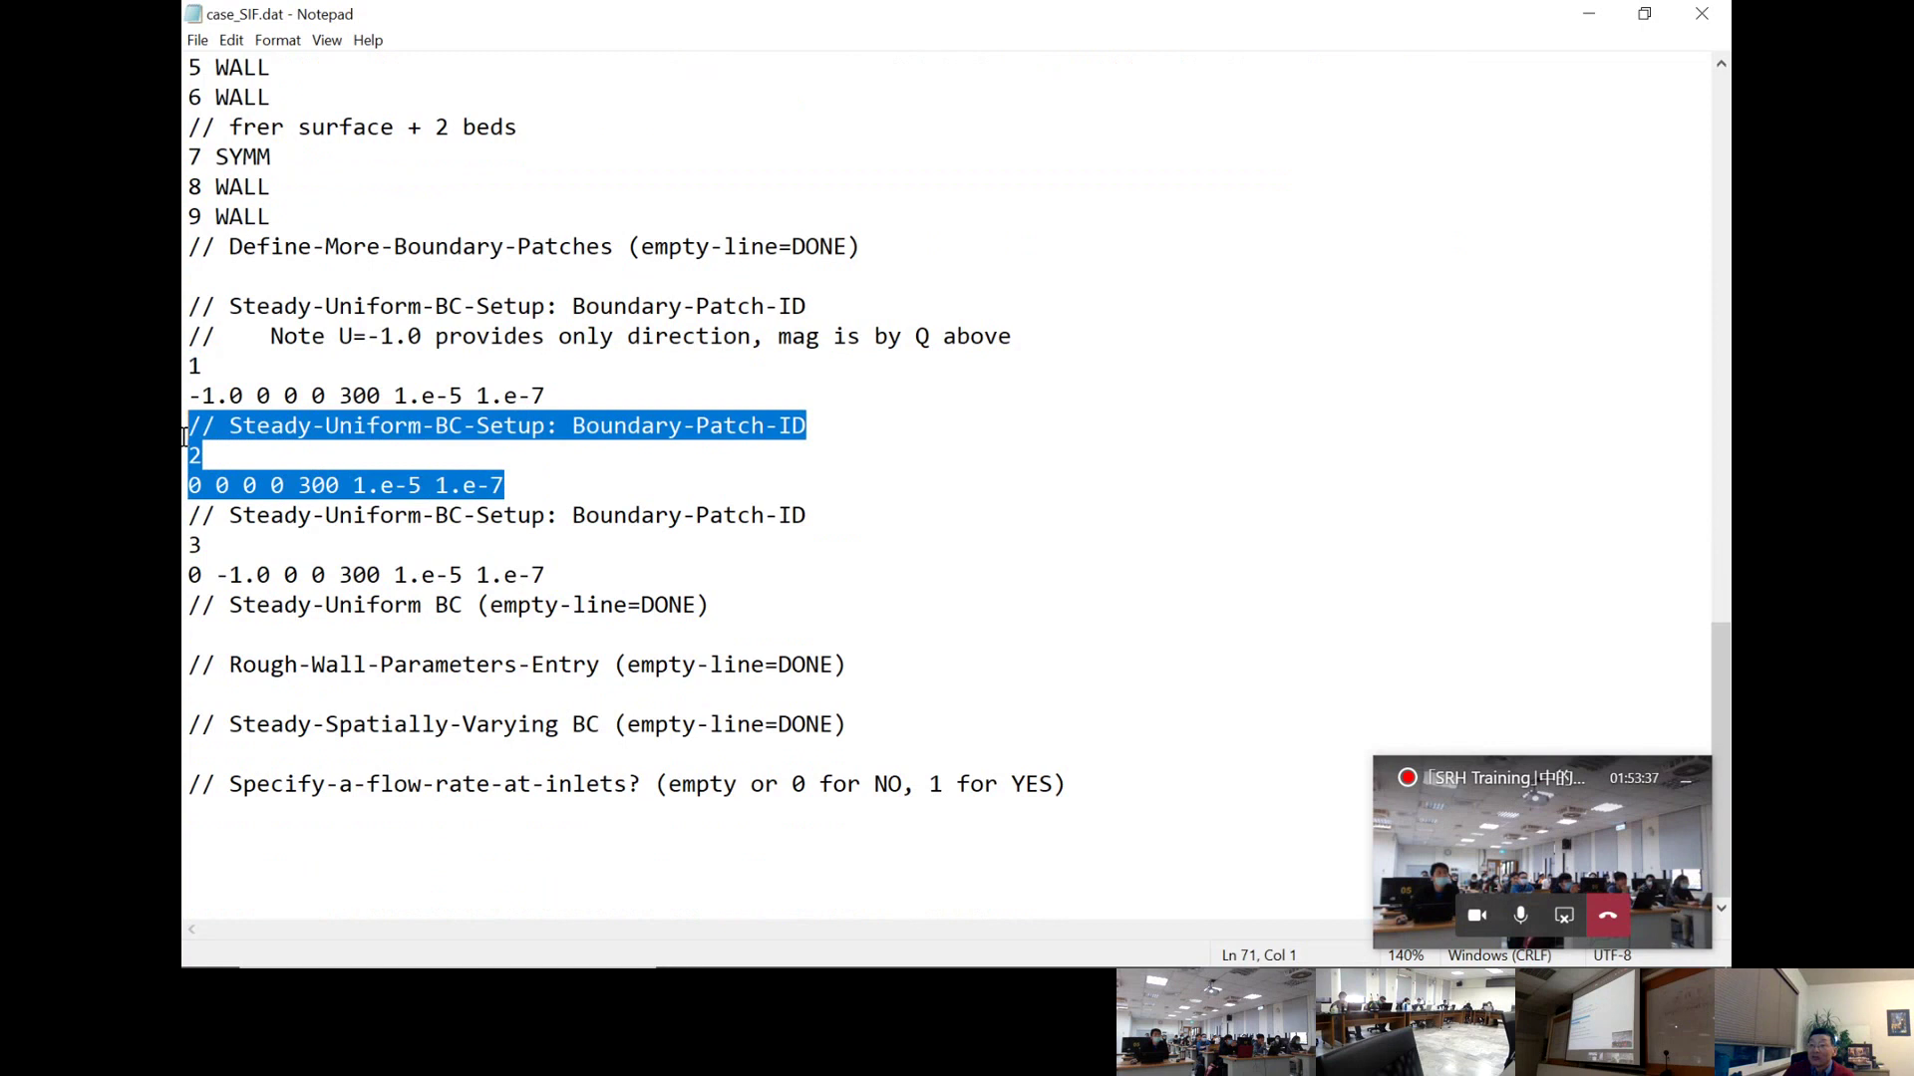
pyautogui.click(598, 586)
pyautogui.moveTo(598, 586); pyautogui.dragTo(187, 429)
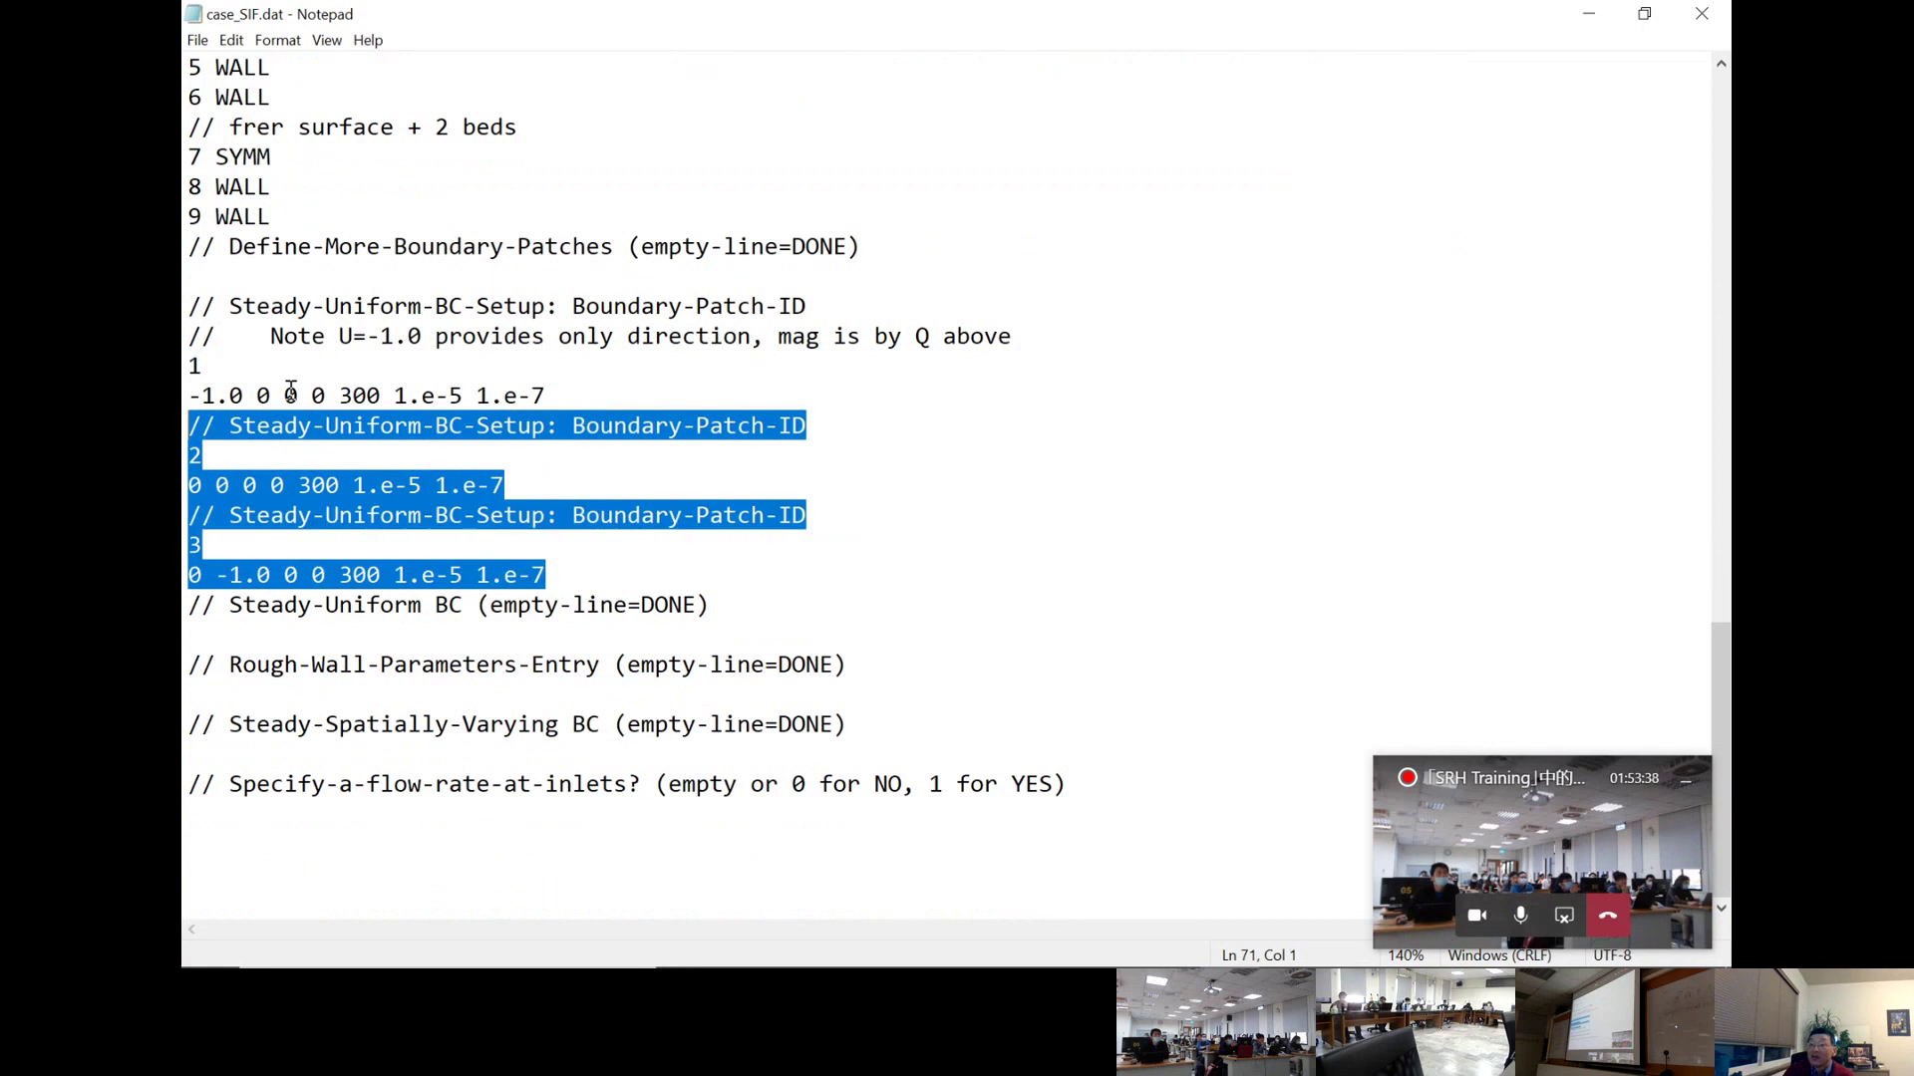
# - Close the case_SIF.dat file of the dividing-channel case and open the Case3_Flow_PicnicTable_SHM folder in U2RANS
pyautogui.click(1702, 14)
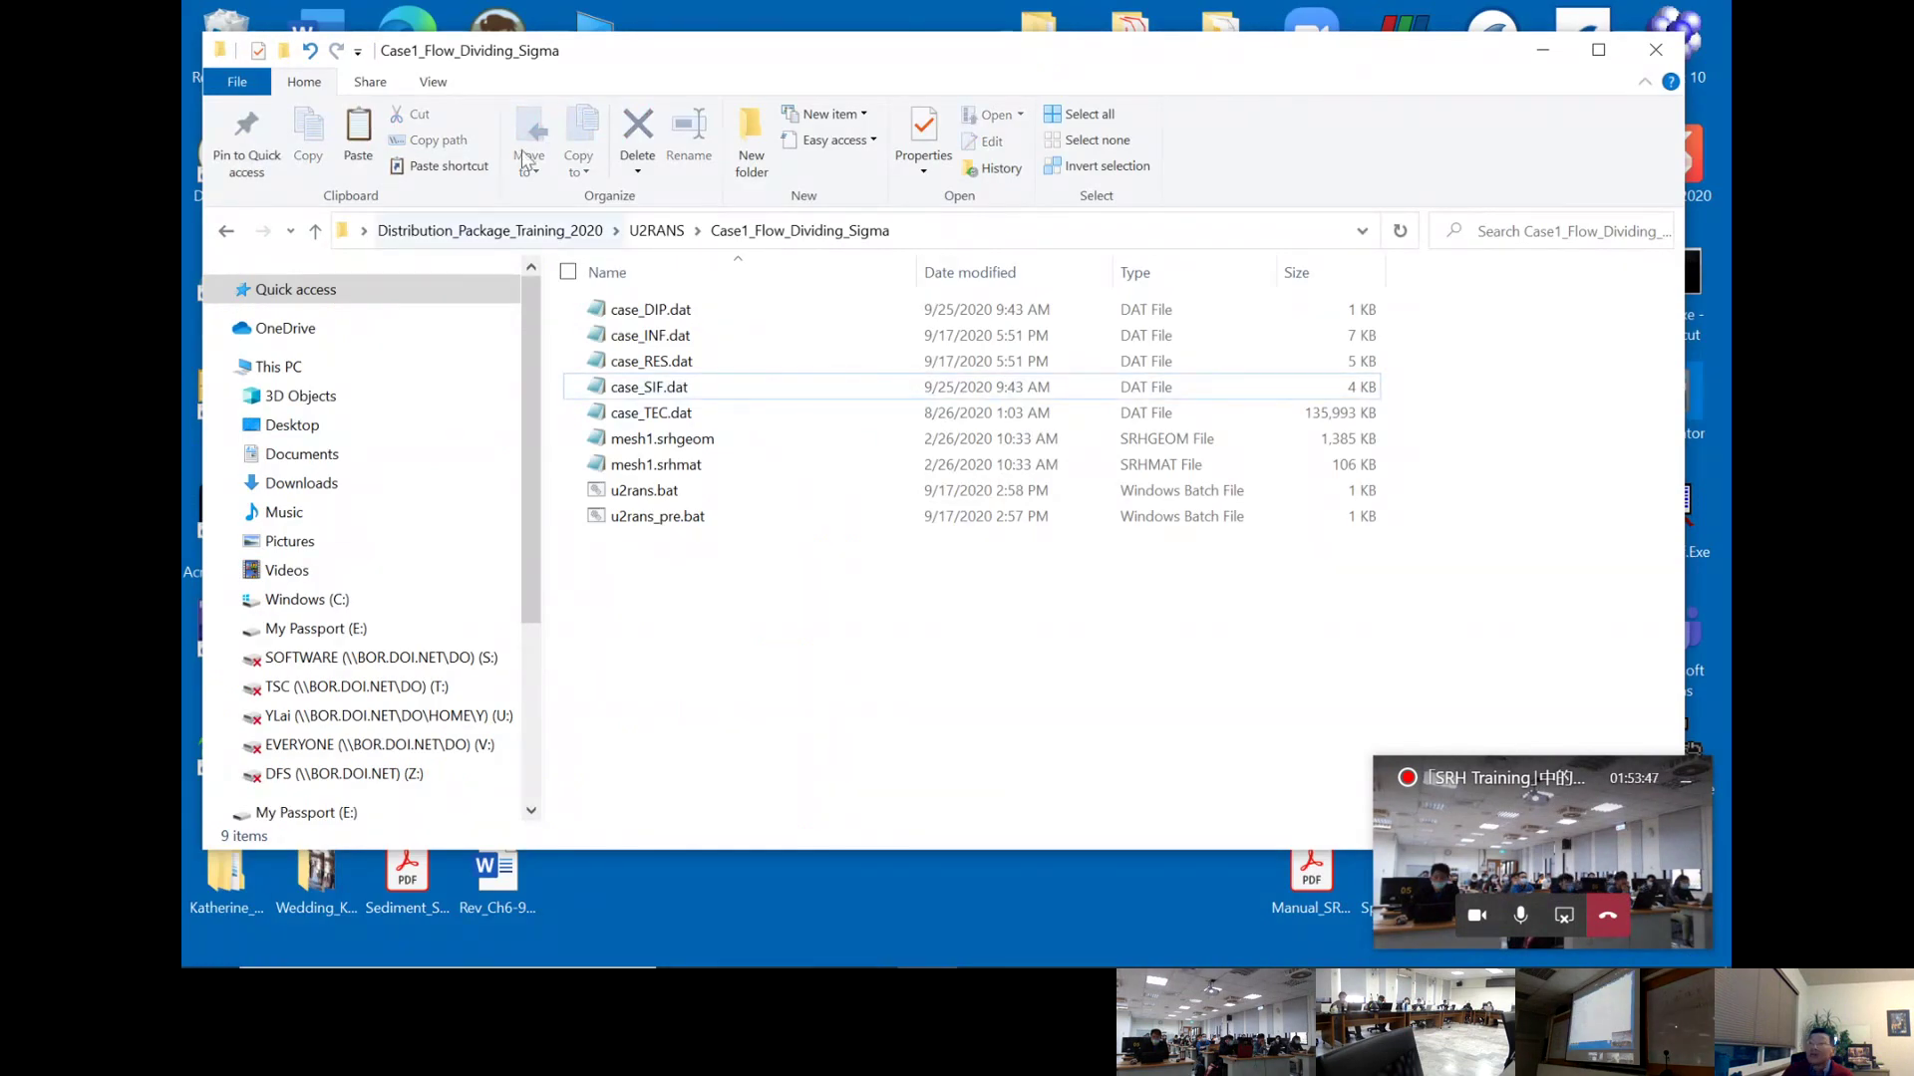
pyautogui.moveTo(620, 66); pyautogui.dragTo(609, 53)
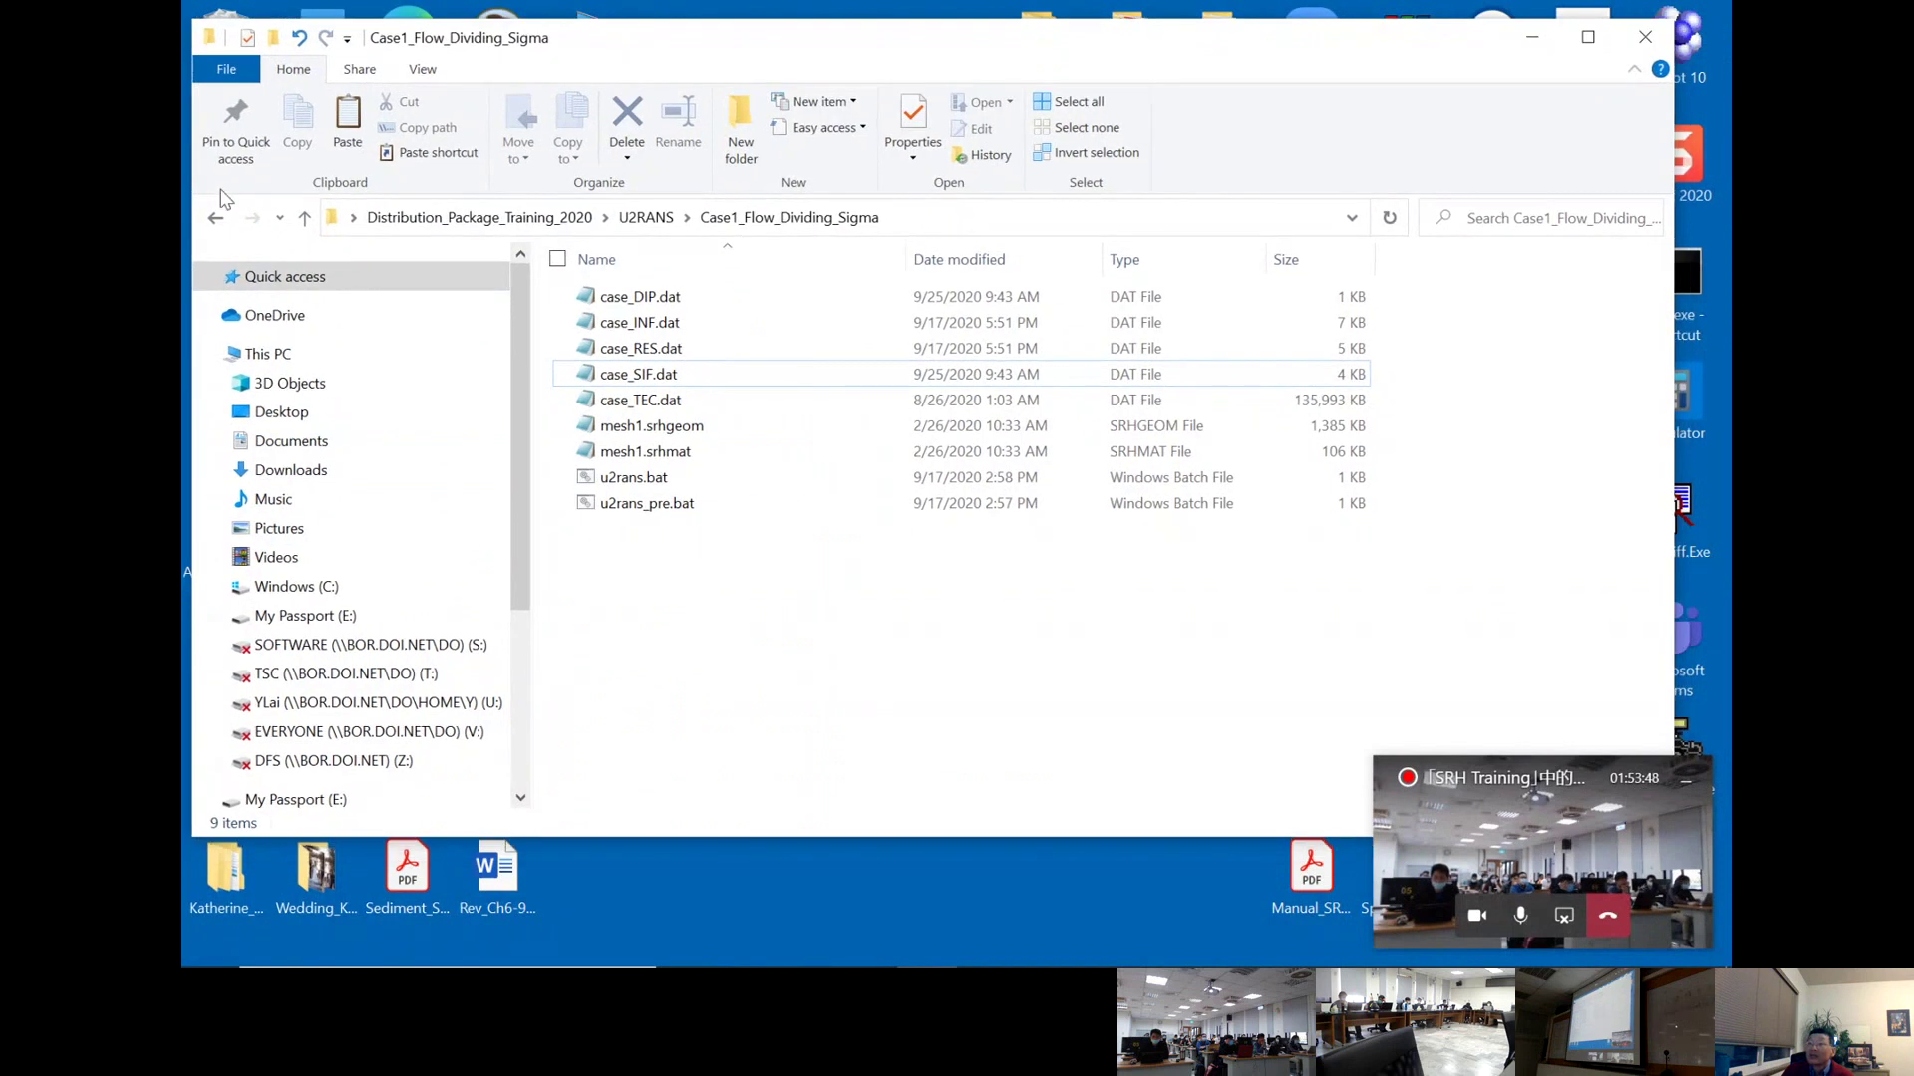
pyautogui.click(217, 216)
pyautogui.click(652, 529)
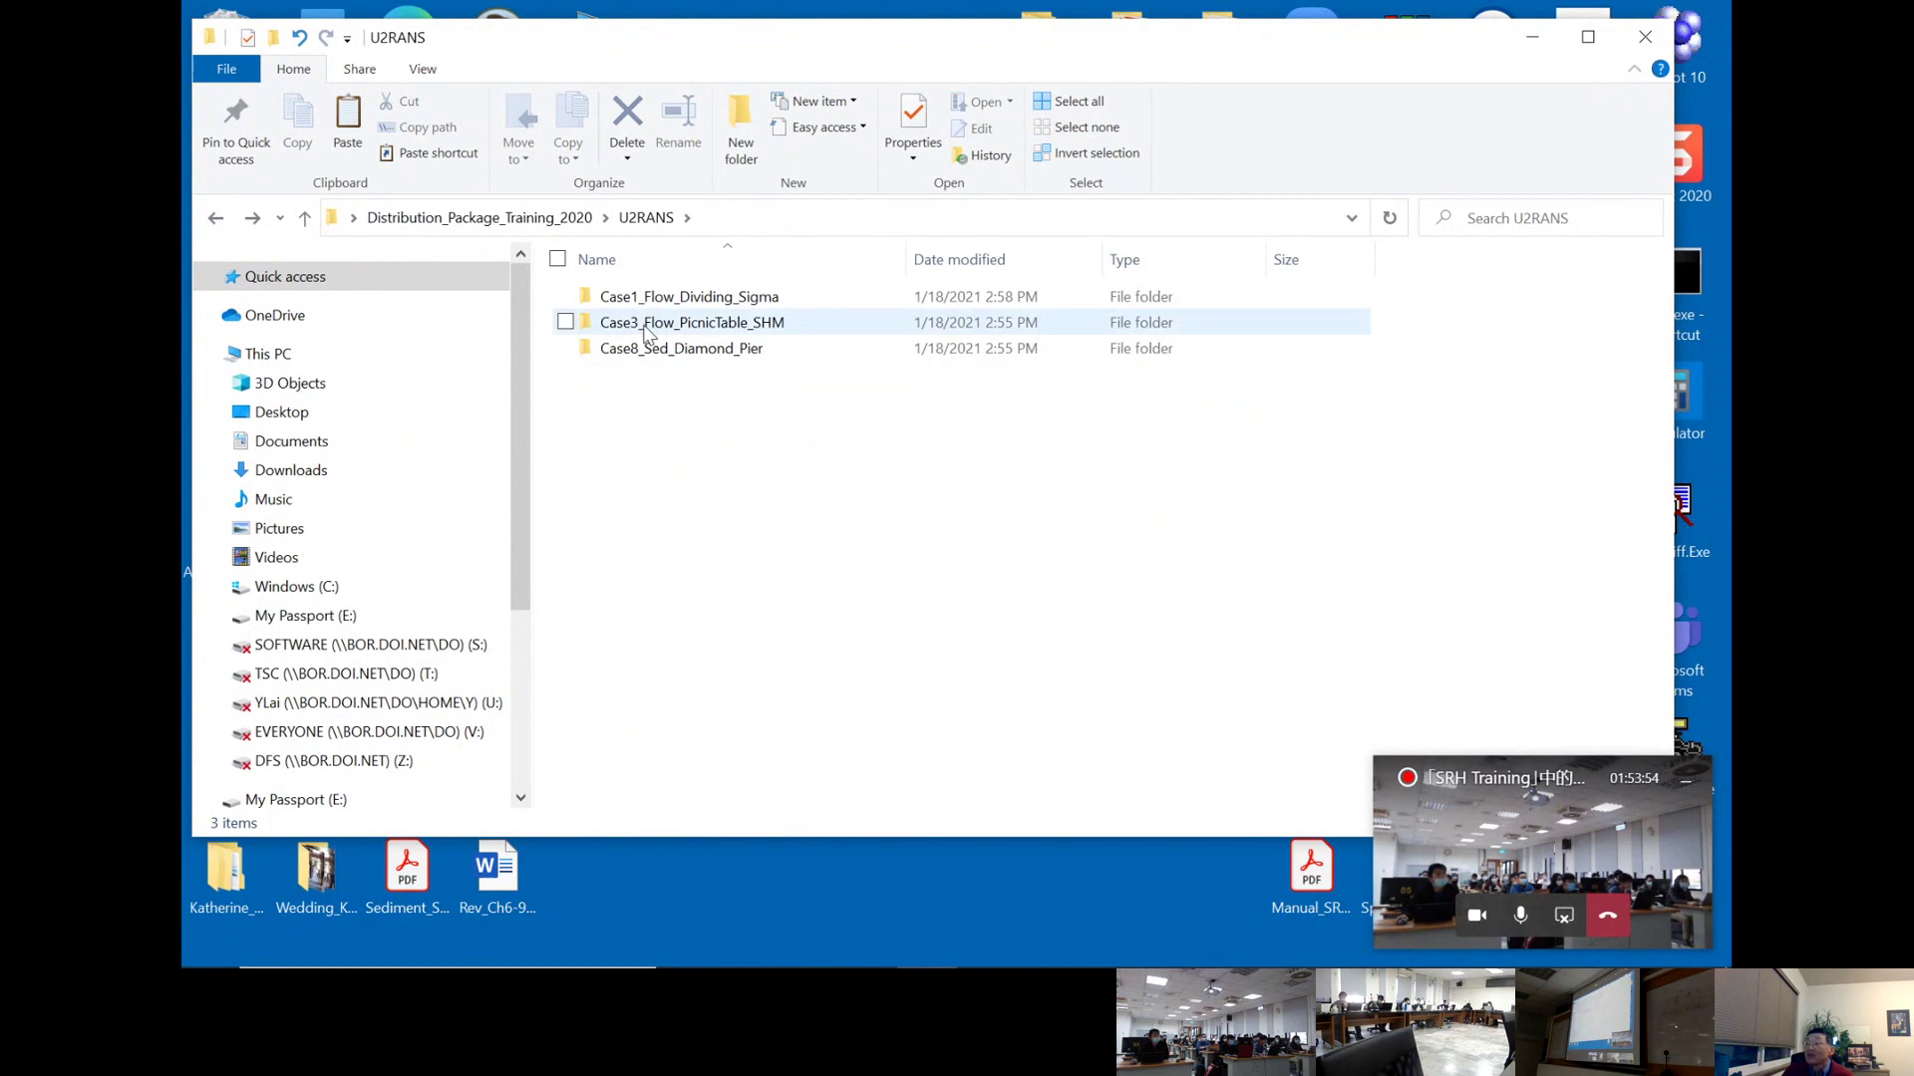
pyautogui.click(695, 330)
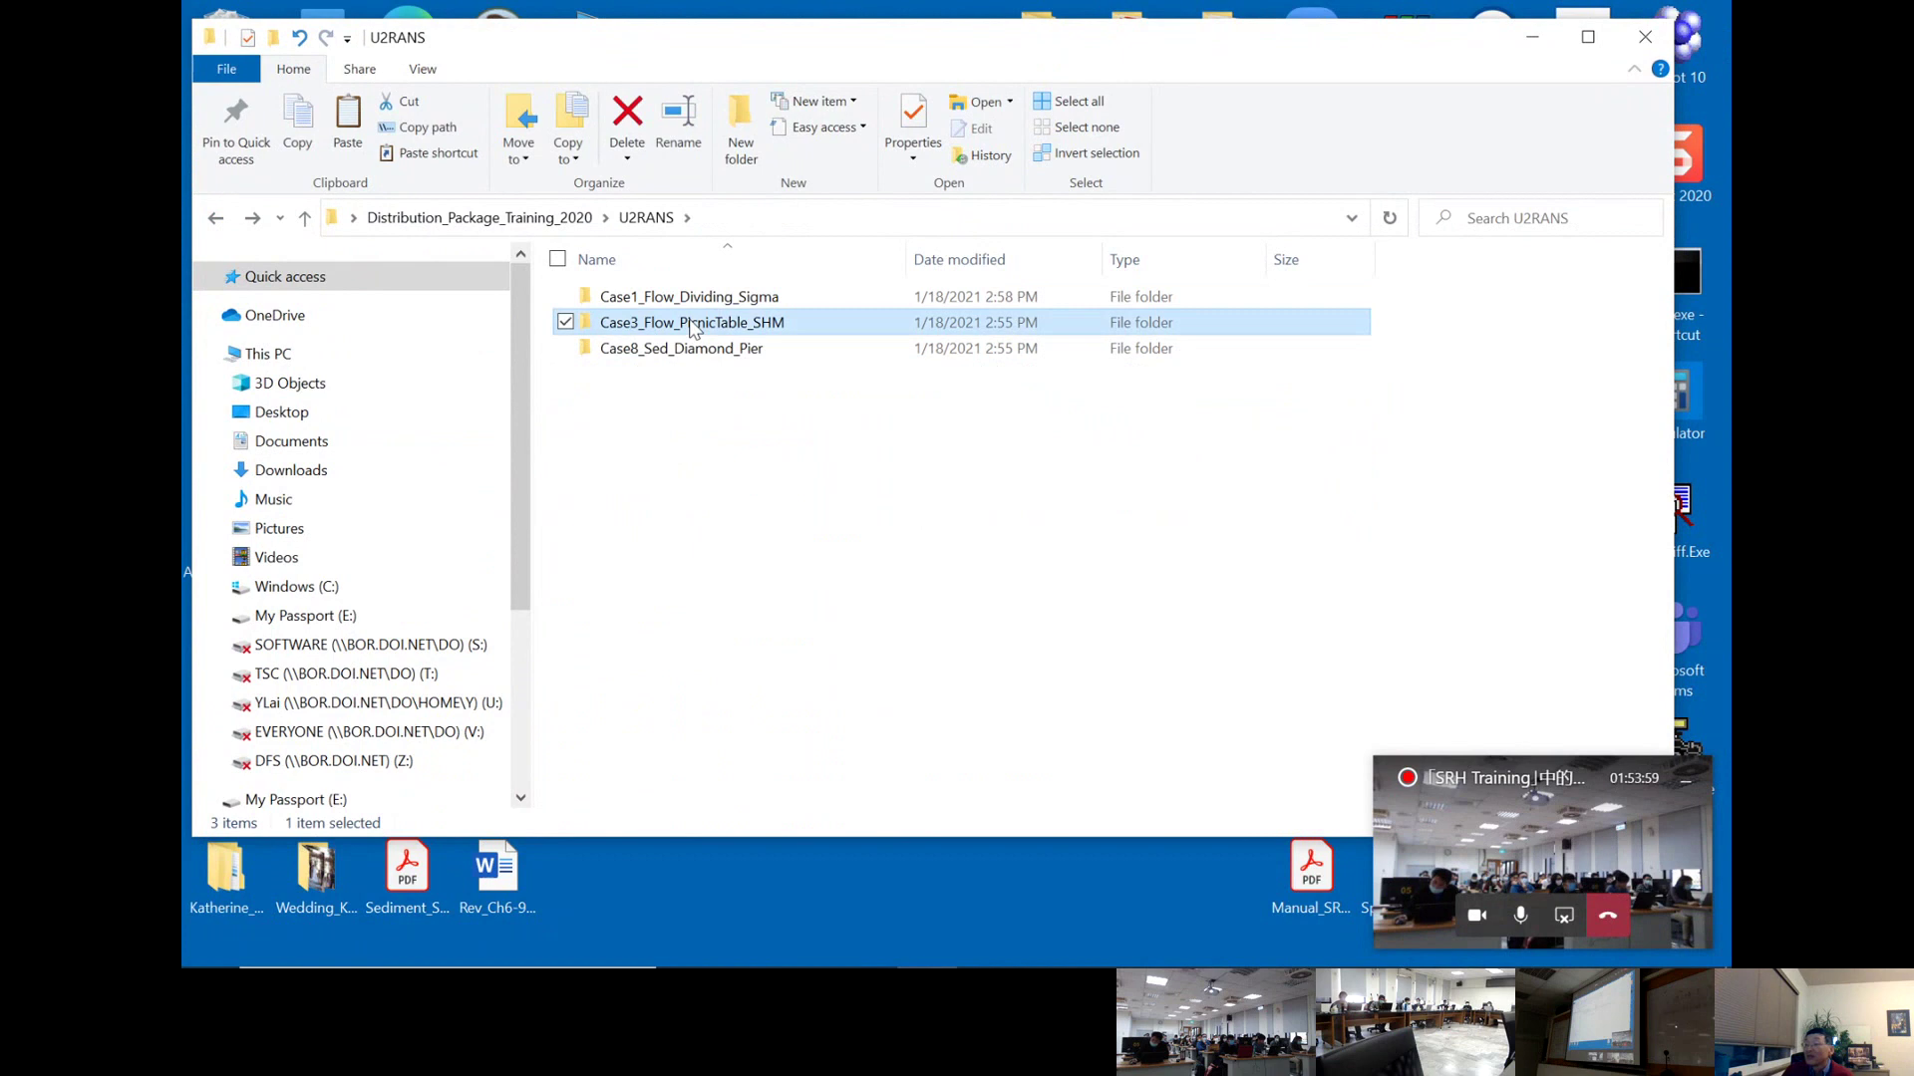
pyautogui.doubleClick(695, 330)
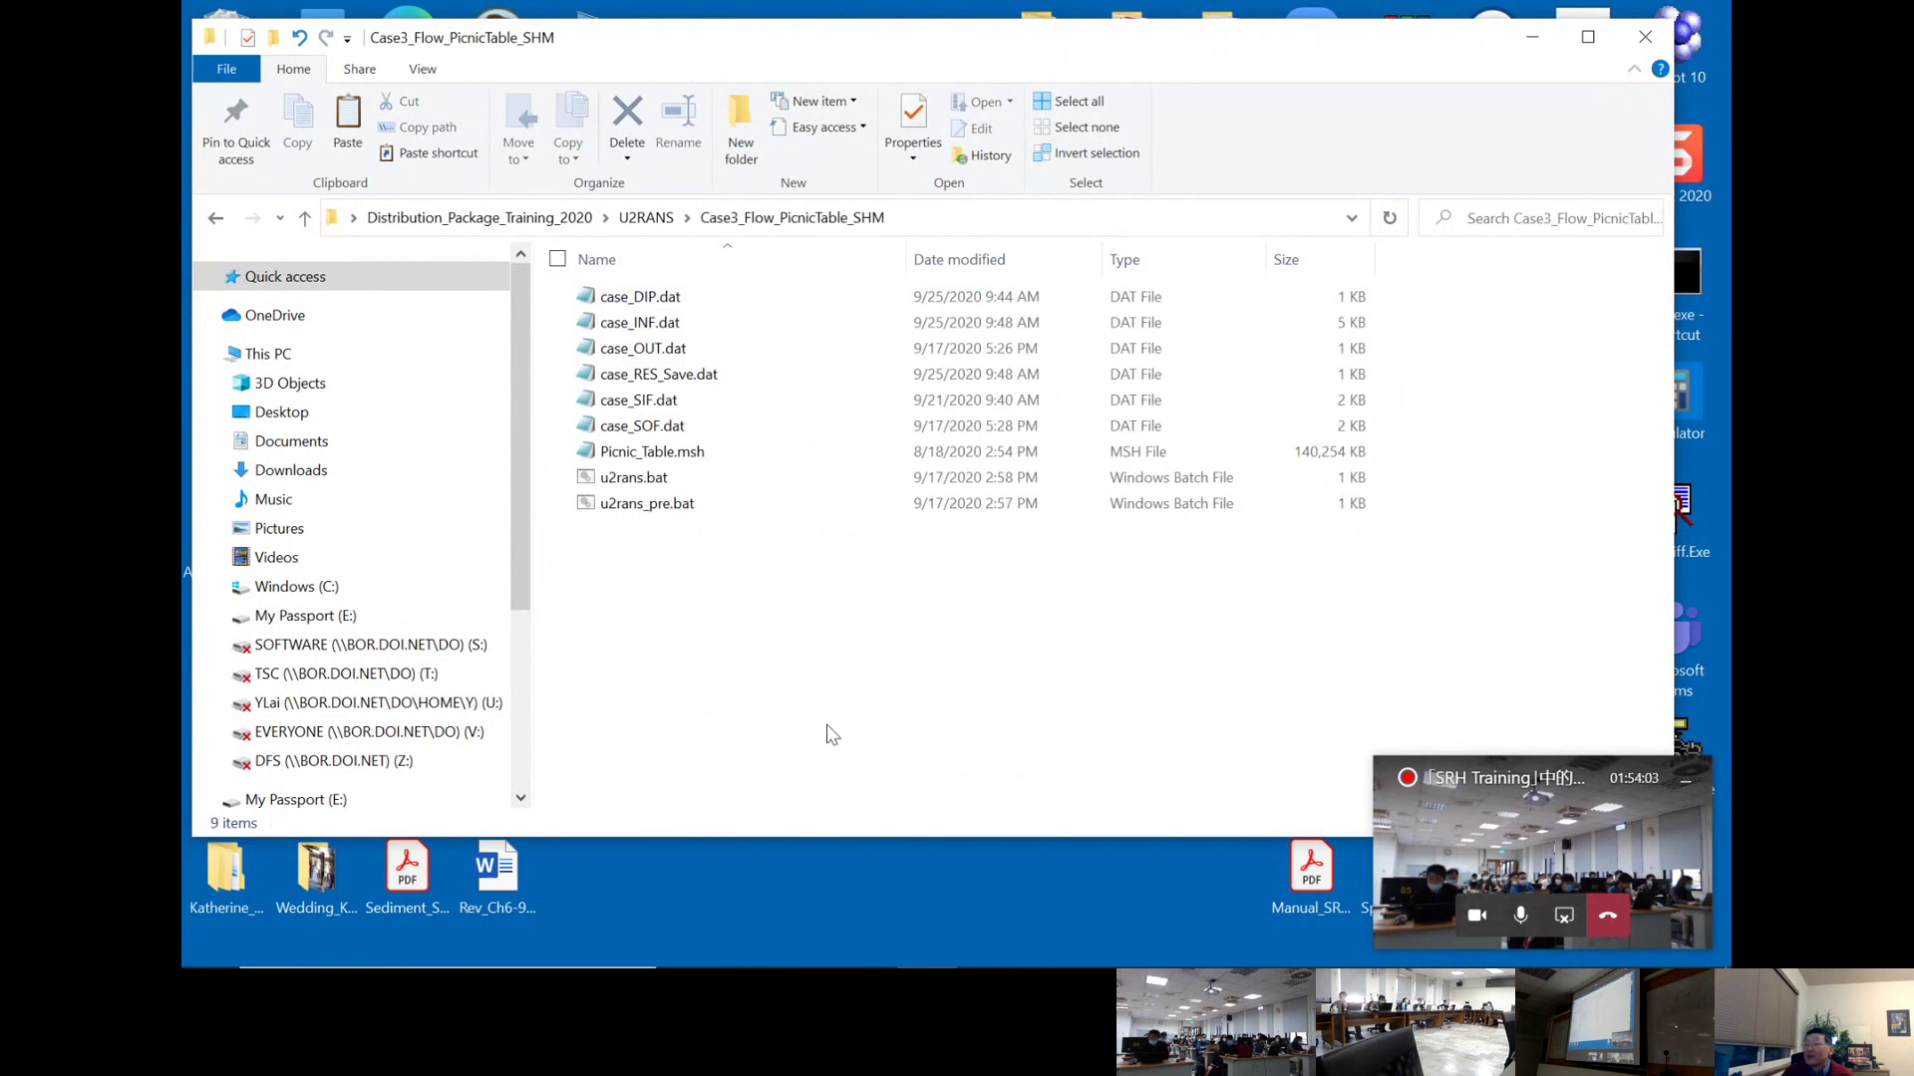
# - Point out the Picnic_Table.msh mesh file in the case folder by highlighting it, then clear the selection
pyautogui.click(686, 460)
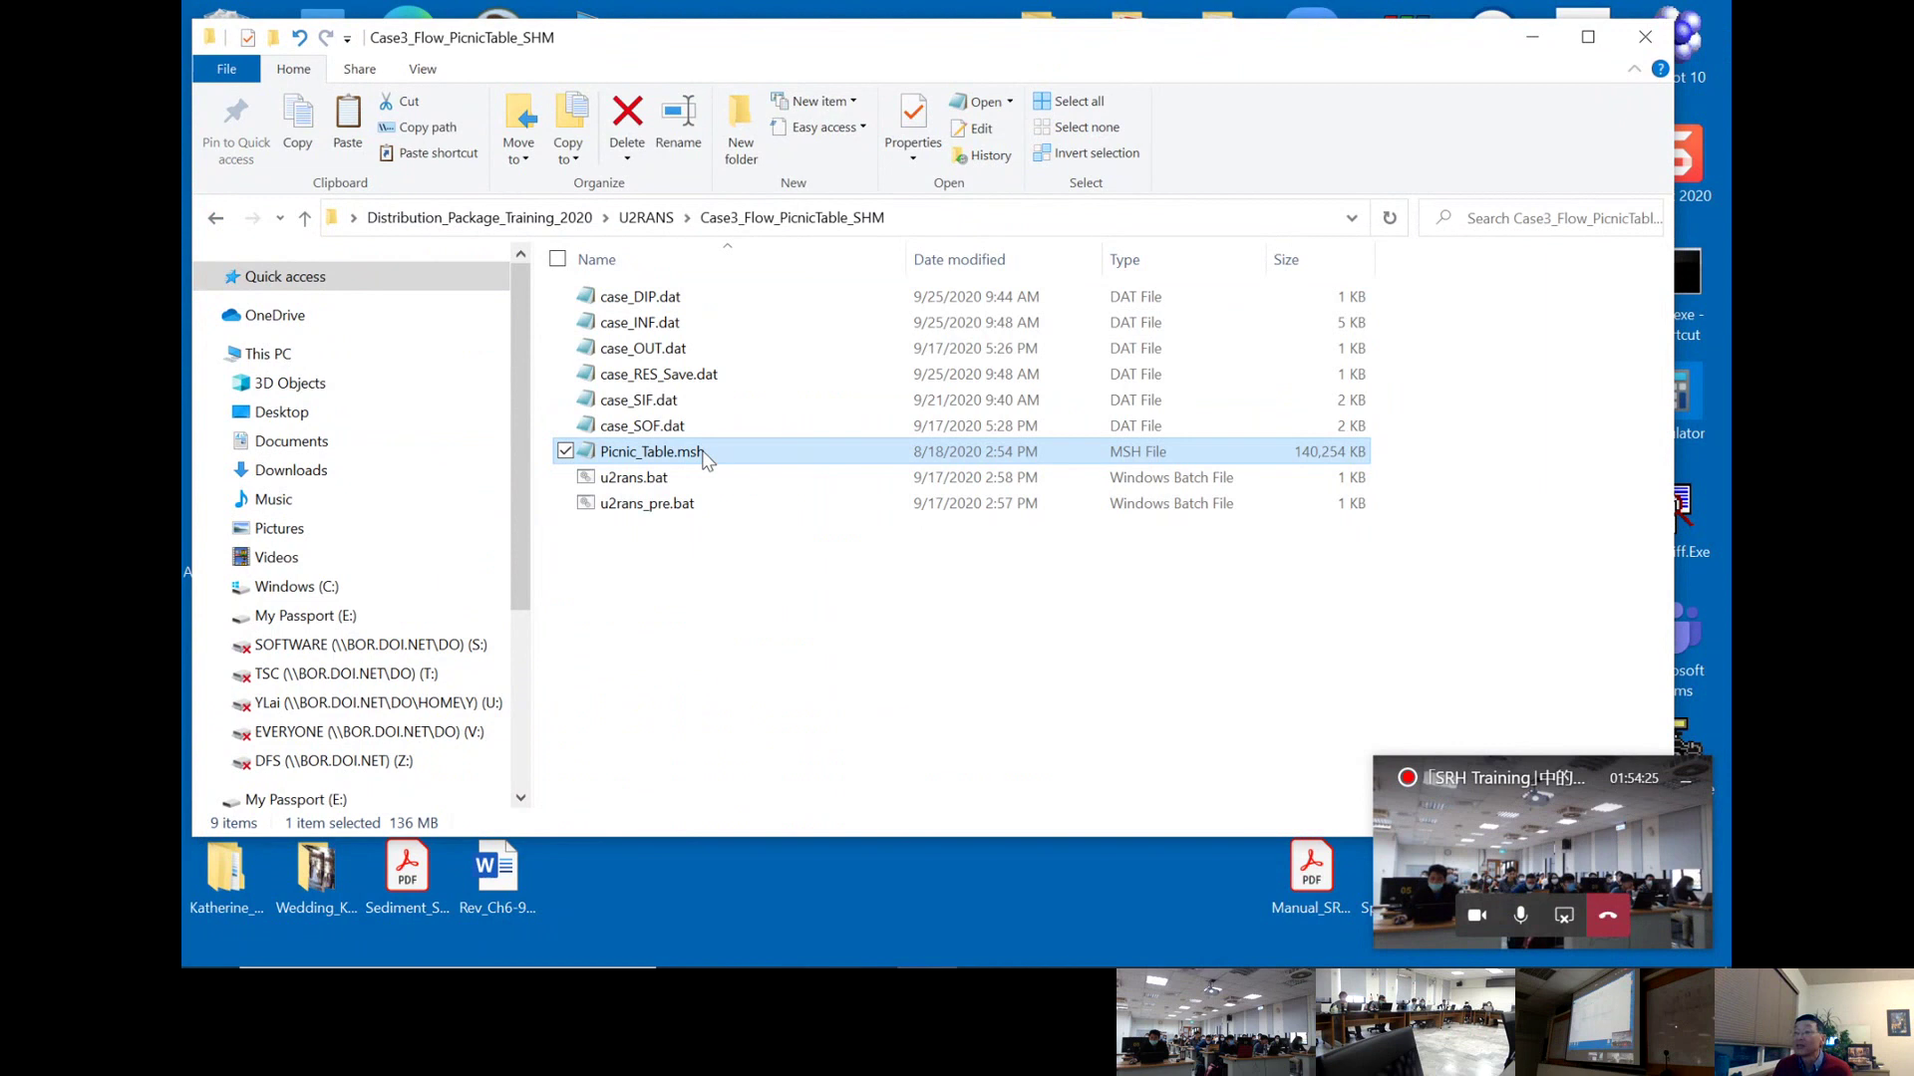
pyautogui.click(688, 453)
pyautogui.click(894, 707)
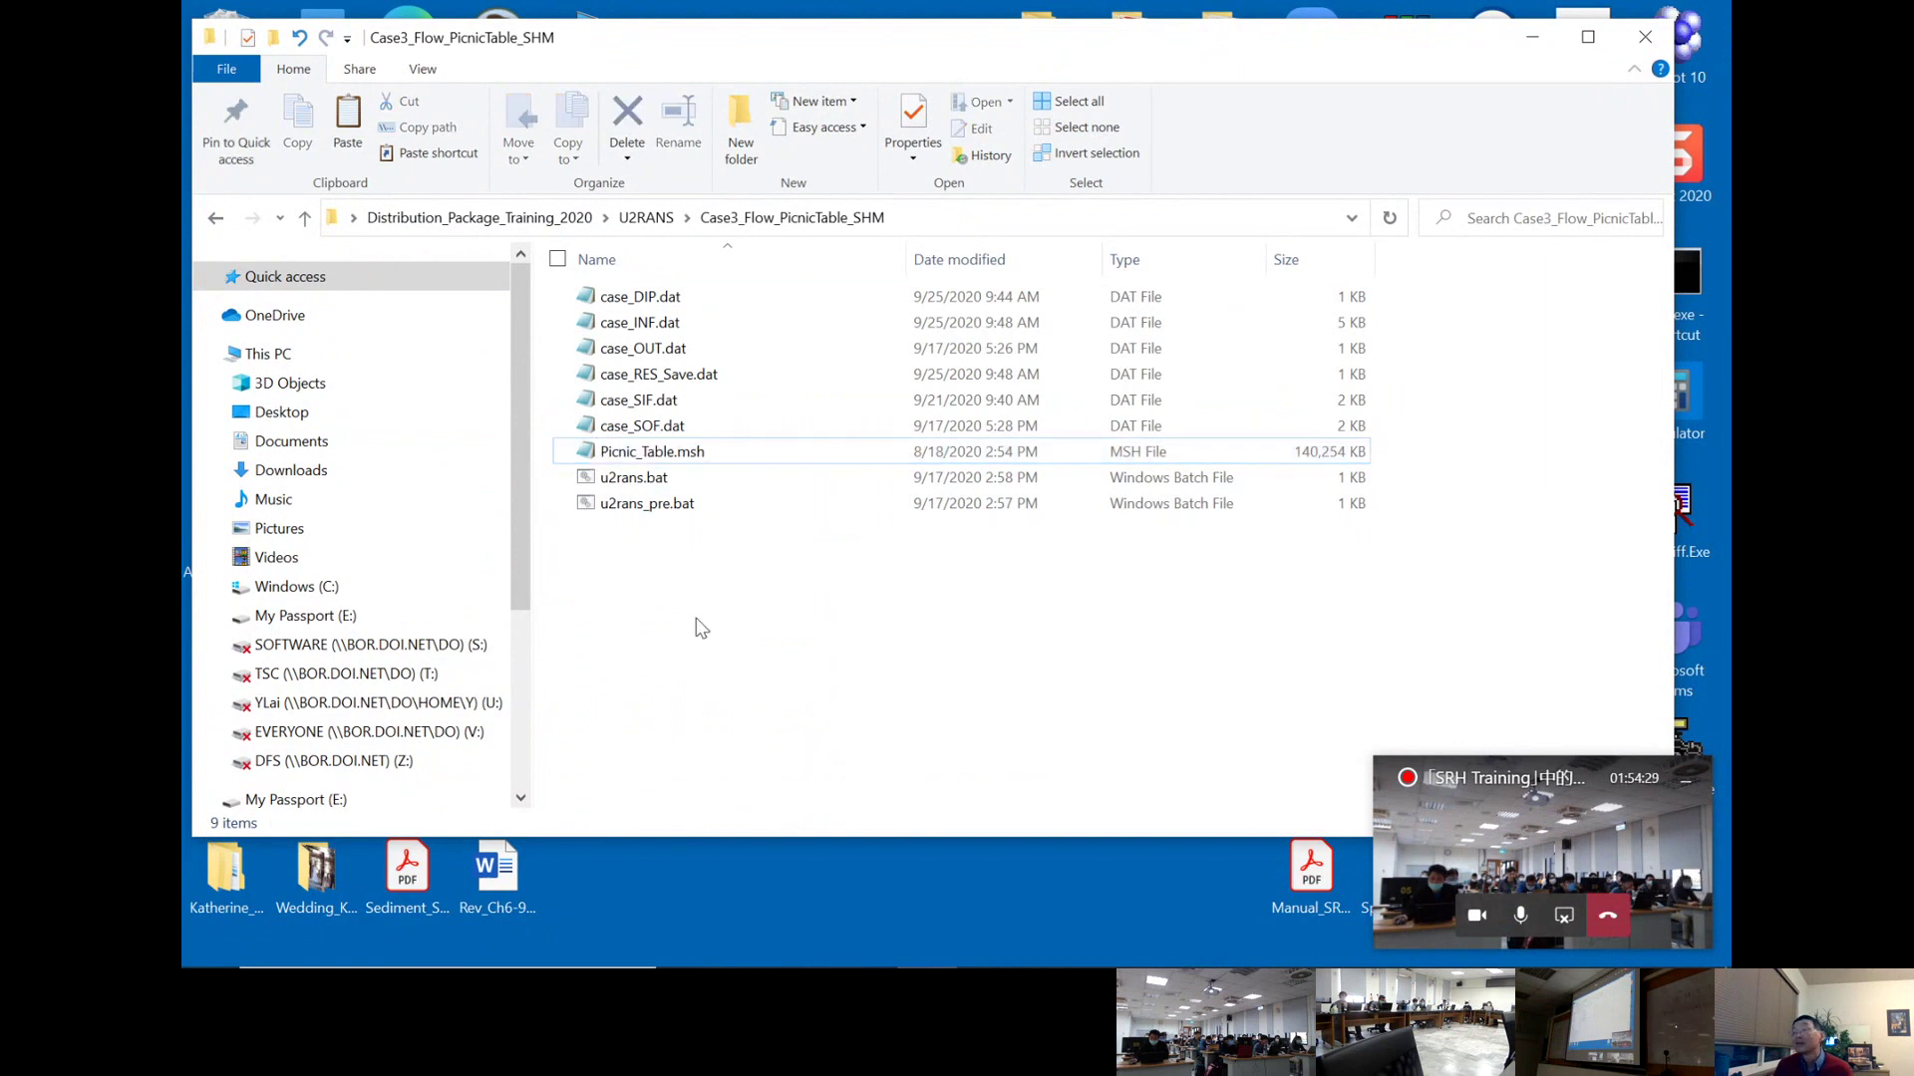
# - Copy u2rans.exe and u2rans_pre.exe from the Codes folder of Distribution_Package_Training_2020
pyautogui.click(217, 219)
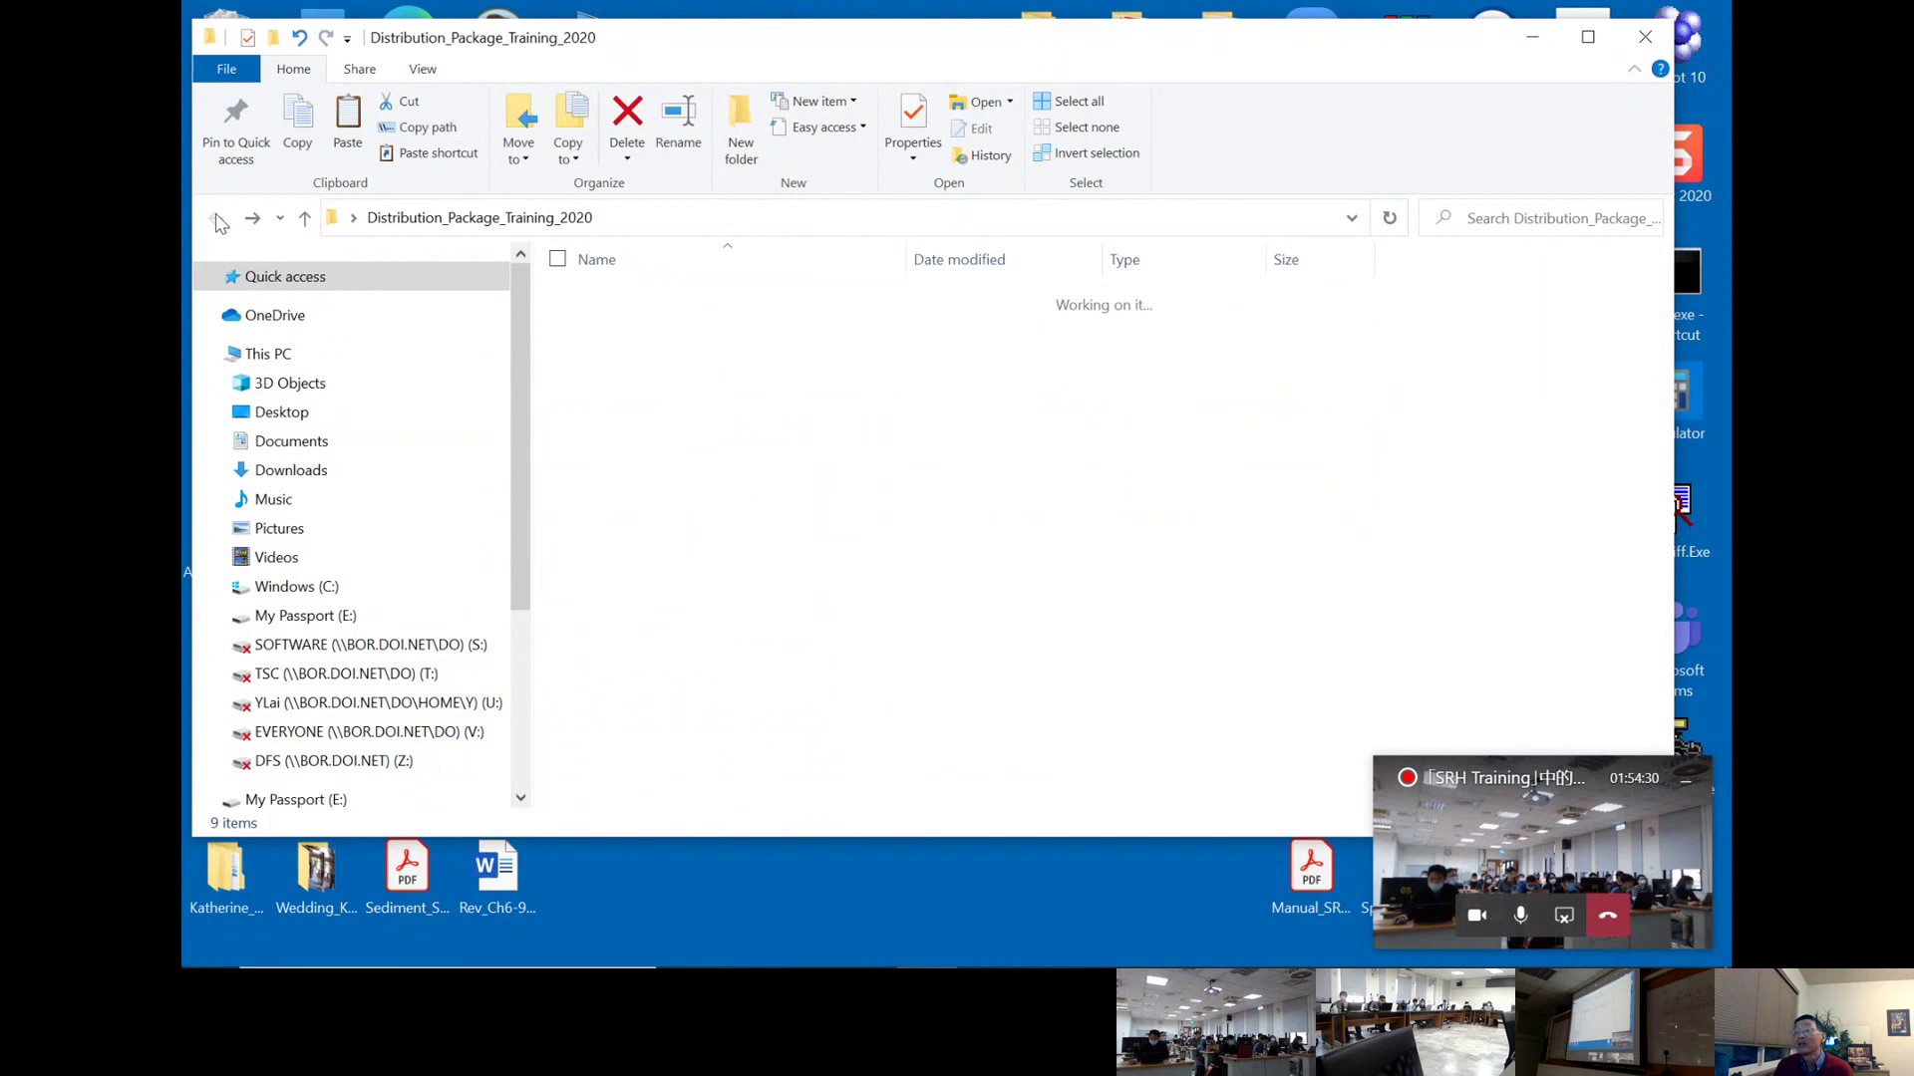
pyautogui.click(626, 295)
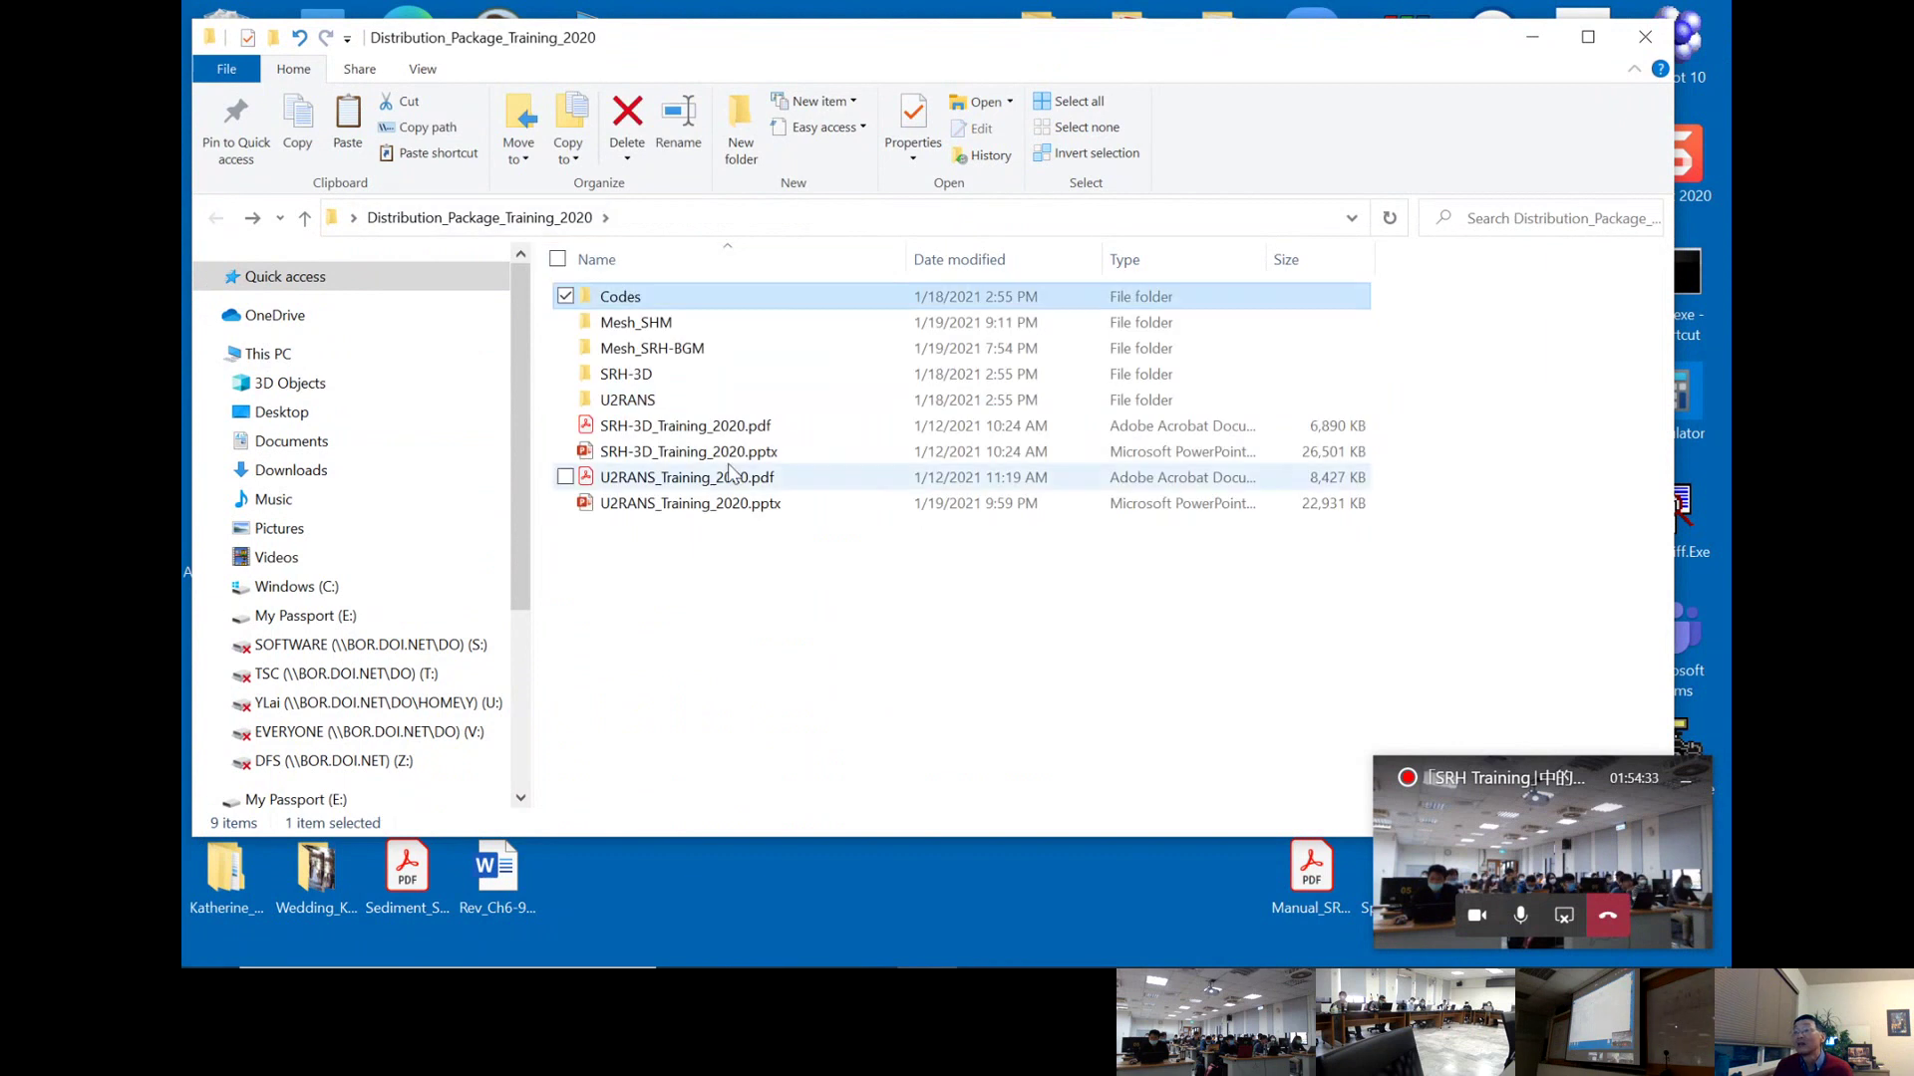
pyautogui.keyDown('ctrl'); pyautogui.click(628, 298); pyautogui.keyUp('ctrl')
pyautogui.doubleClick(625, 297)
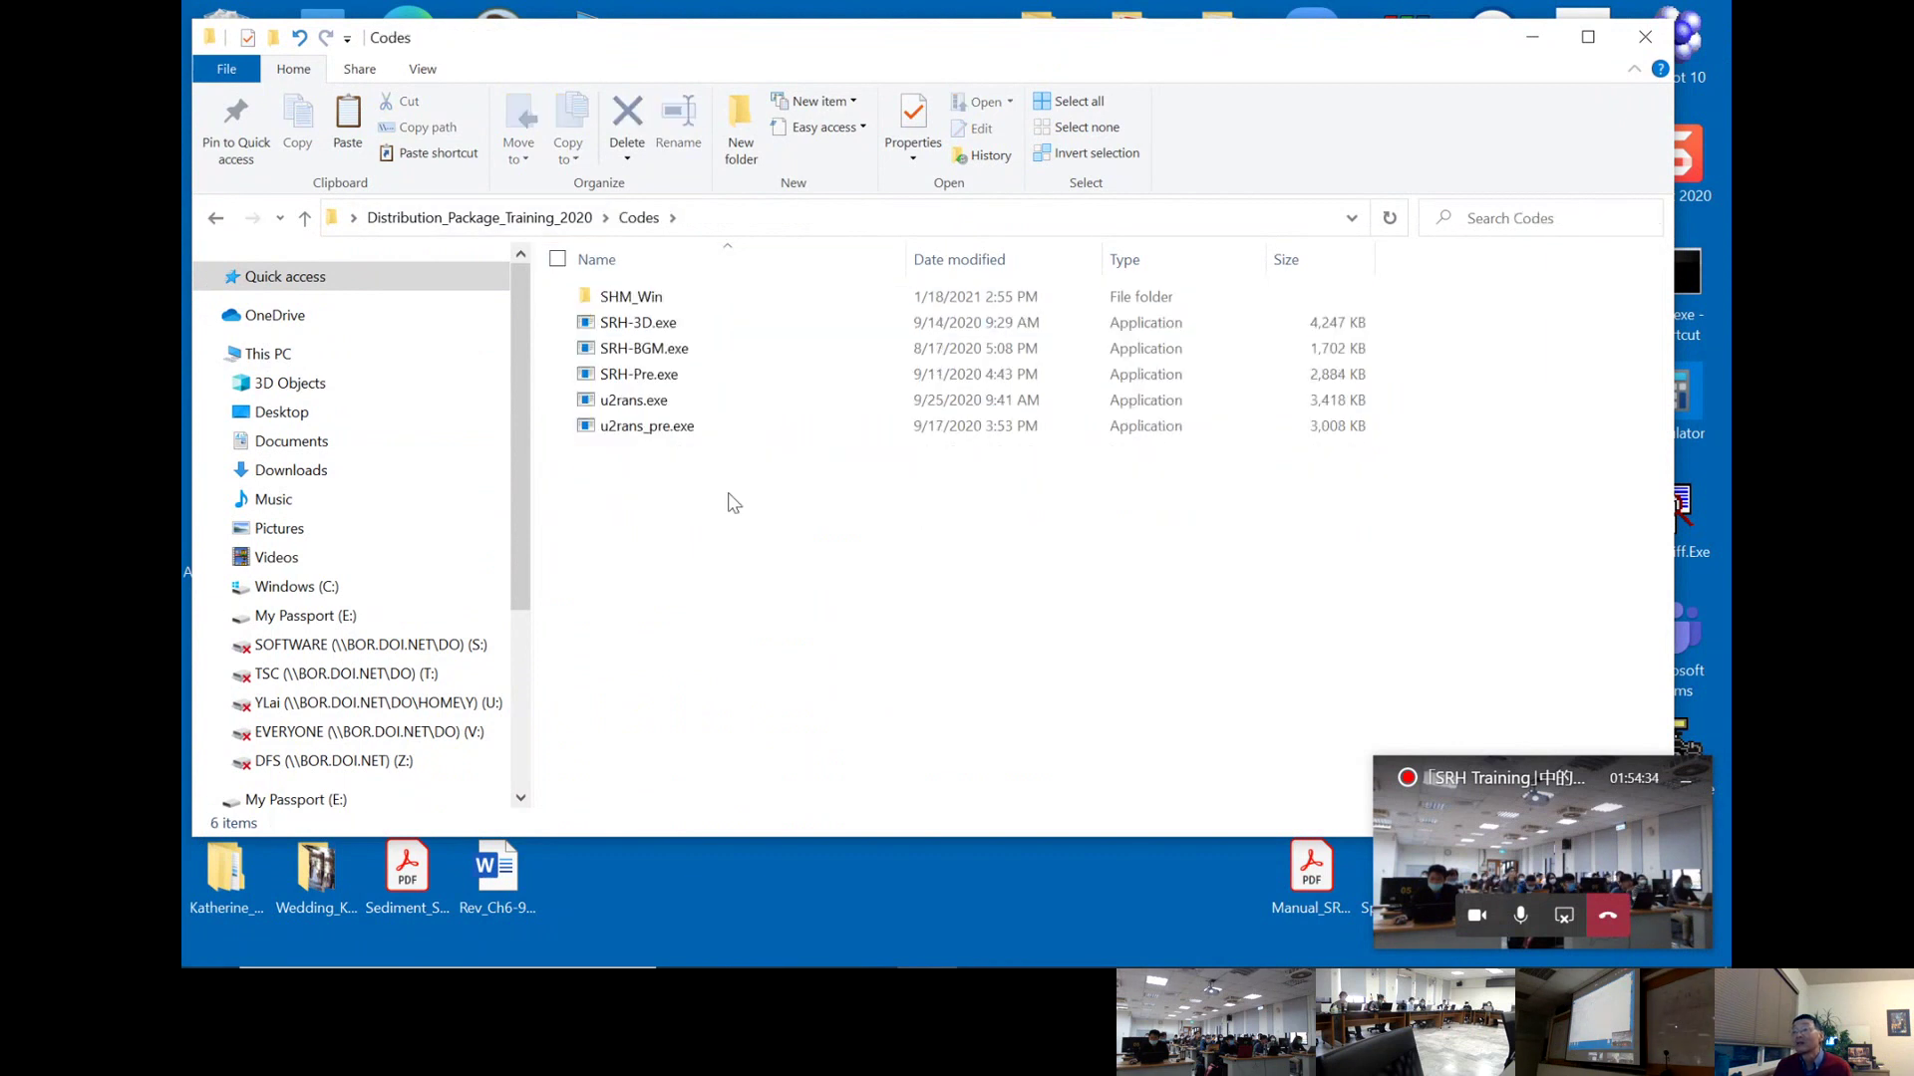
pyautogui.click(653, 426)
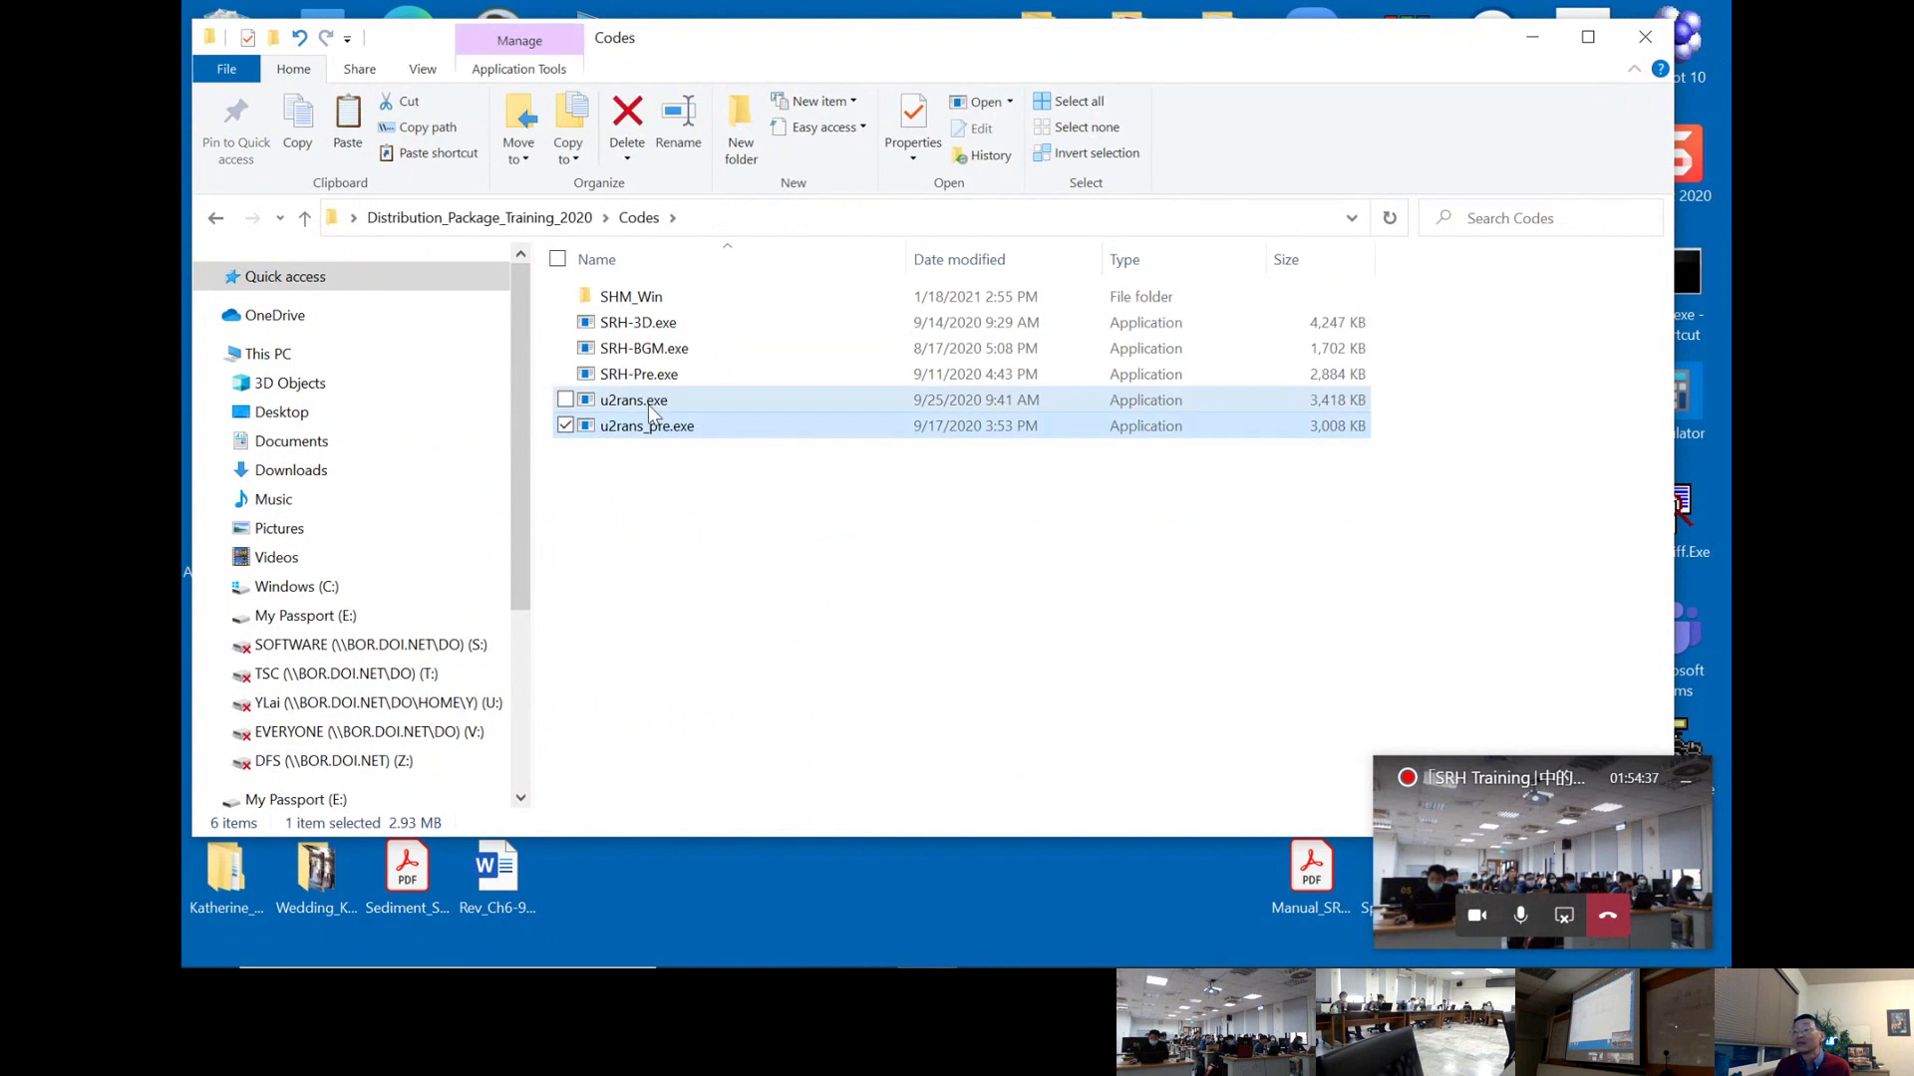
pyautogui.keyDown('ctrl'); pyautogui.click(648, 403); pyautogui.keyUp('ctrl')
pyautogui.rightClick(648, 403)
pyautogui.click(373, 688)
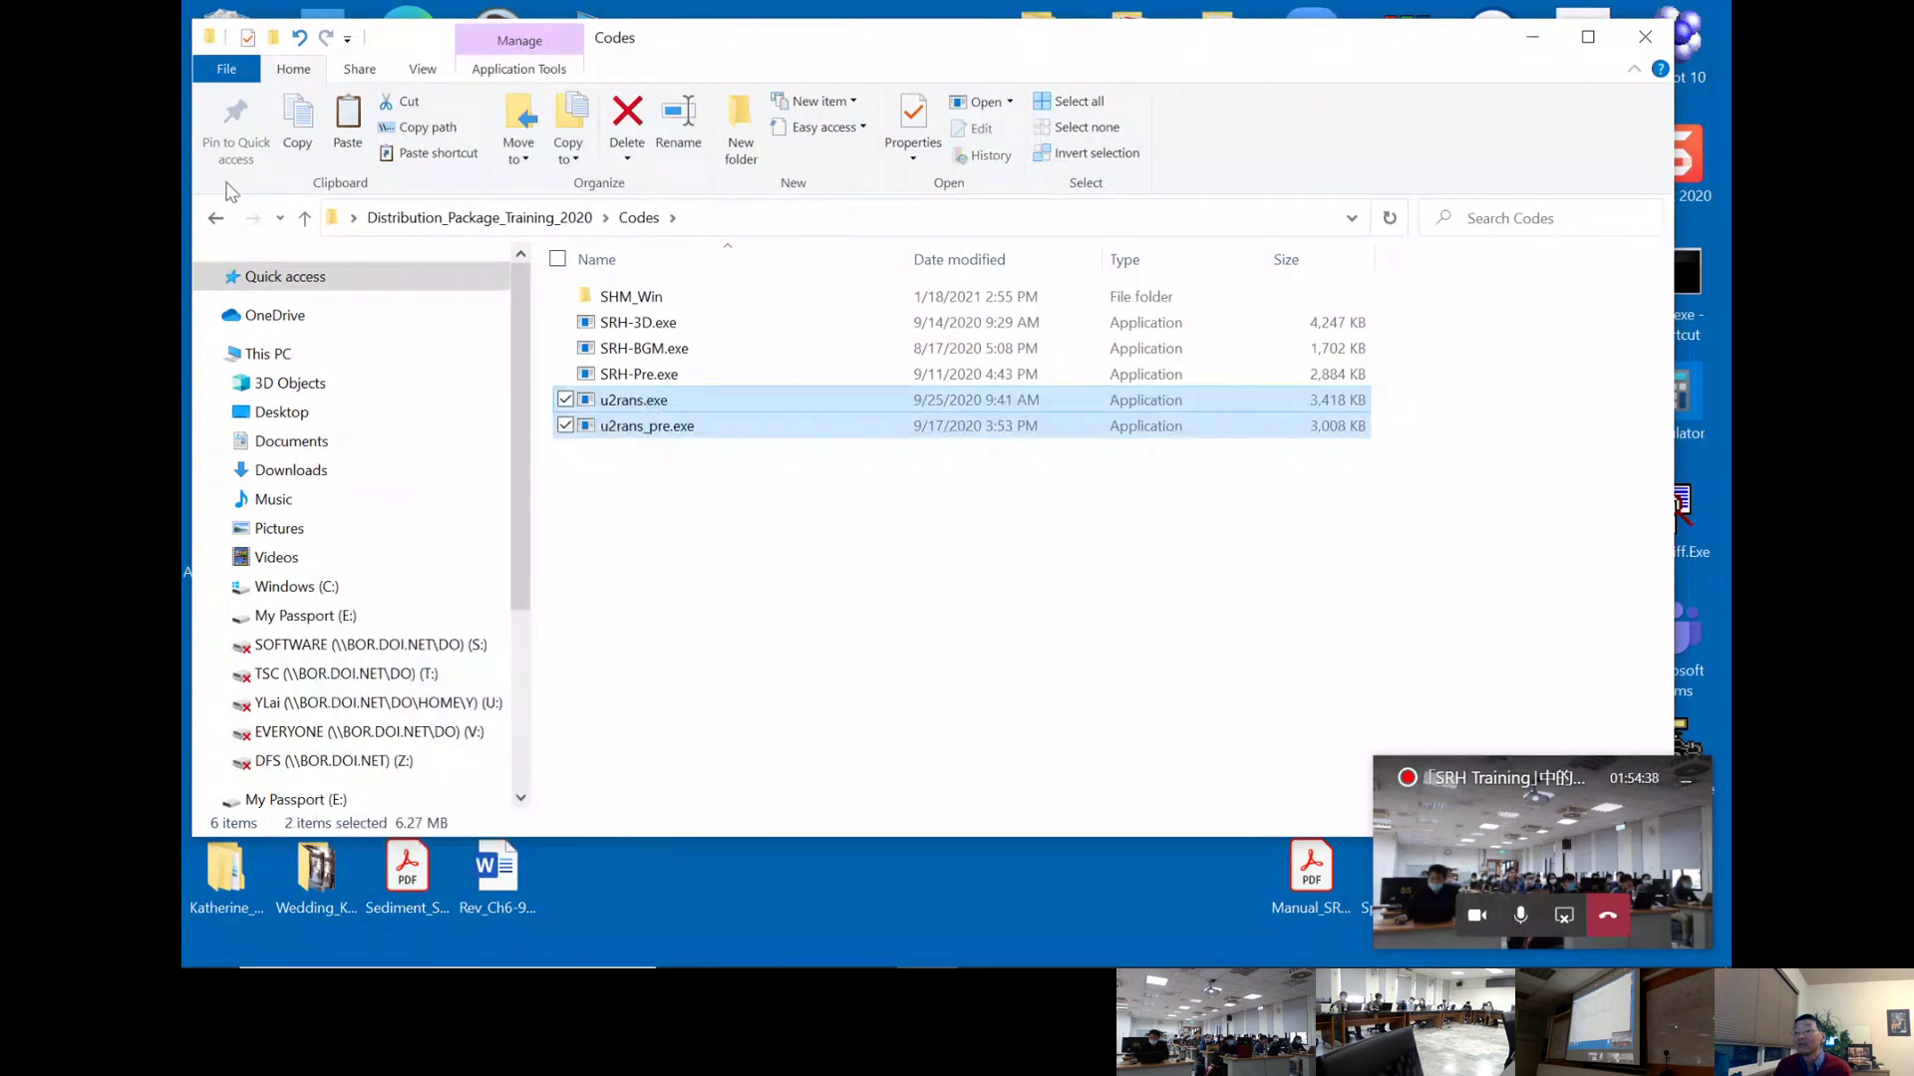
# - Paste the two copied executables into the U2RANS folder Case3_Flow_PicnicTable_SHM
pyautogui.click(217, 218)
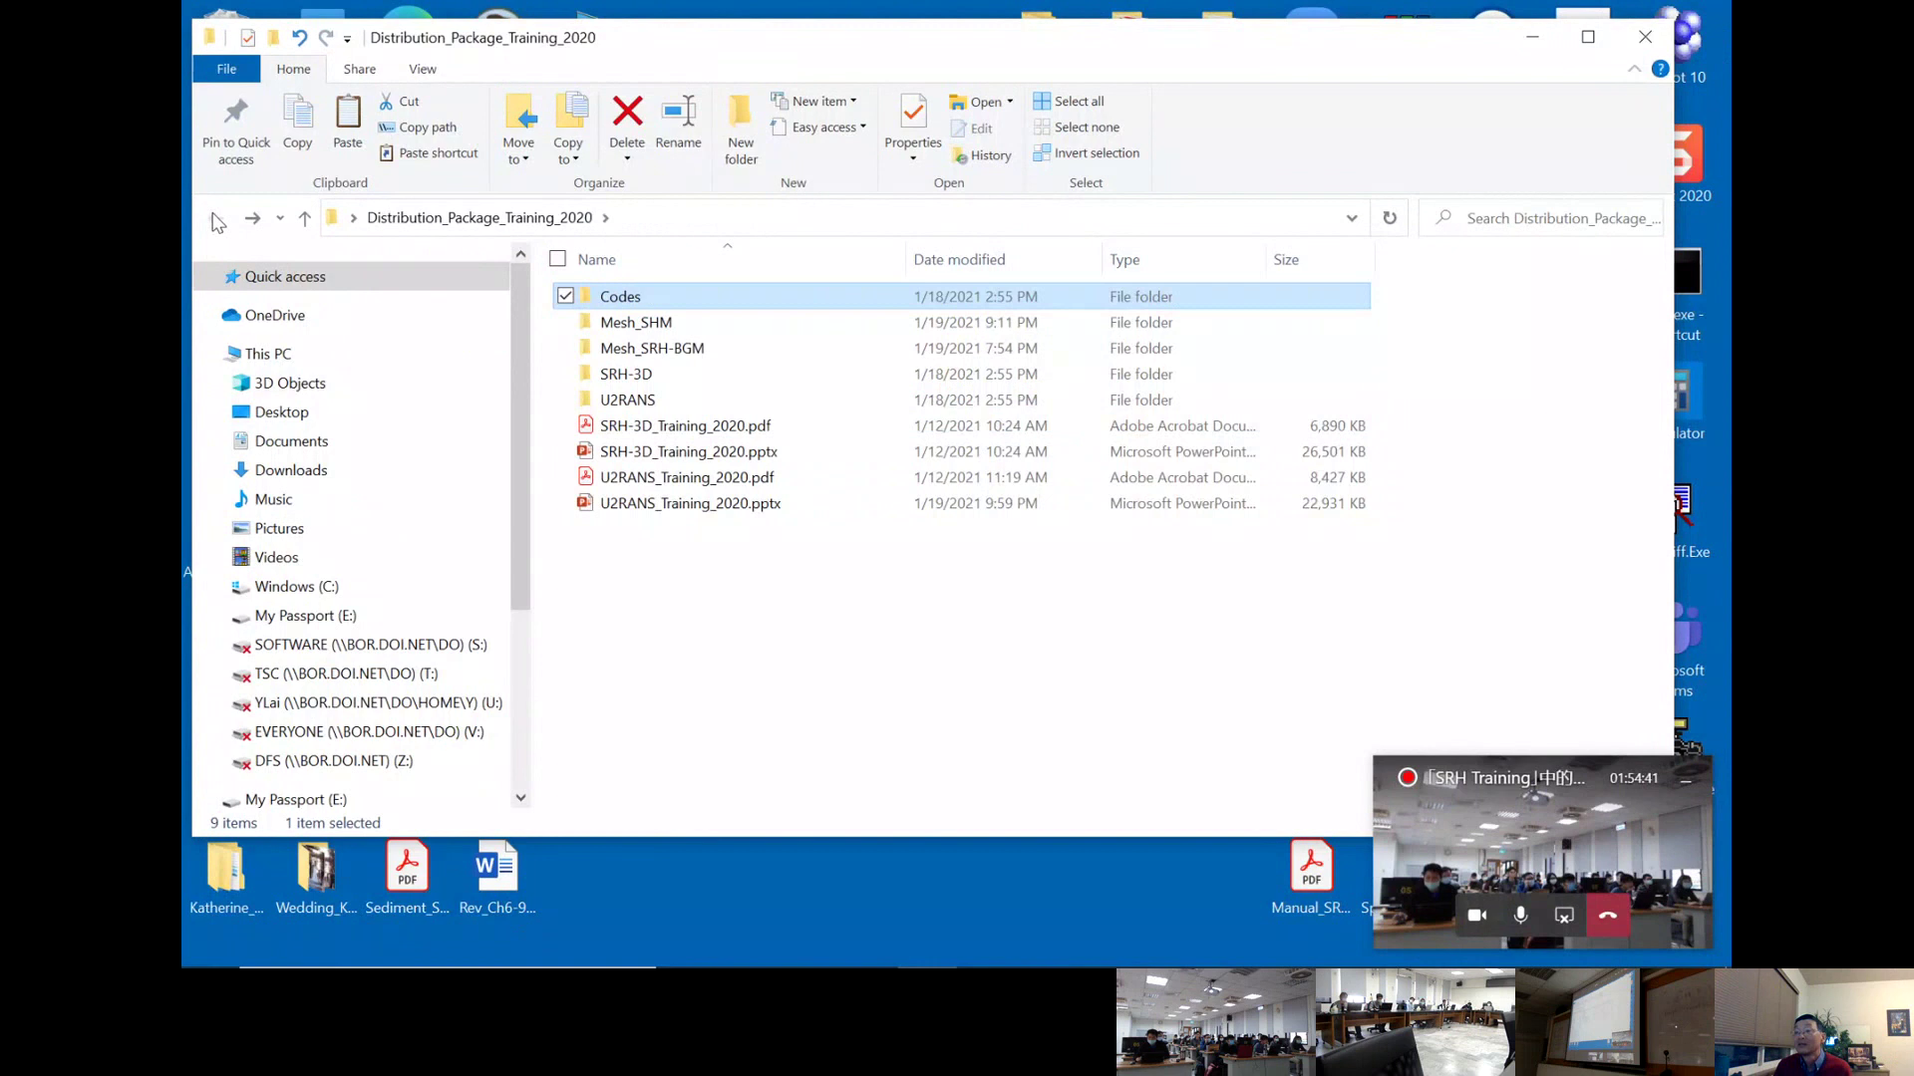
pyautogui.doubleClick(650, 404)
pyautogui.hotkey('shift', 'F10')
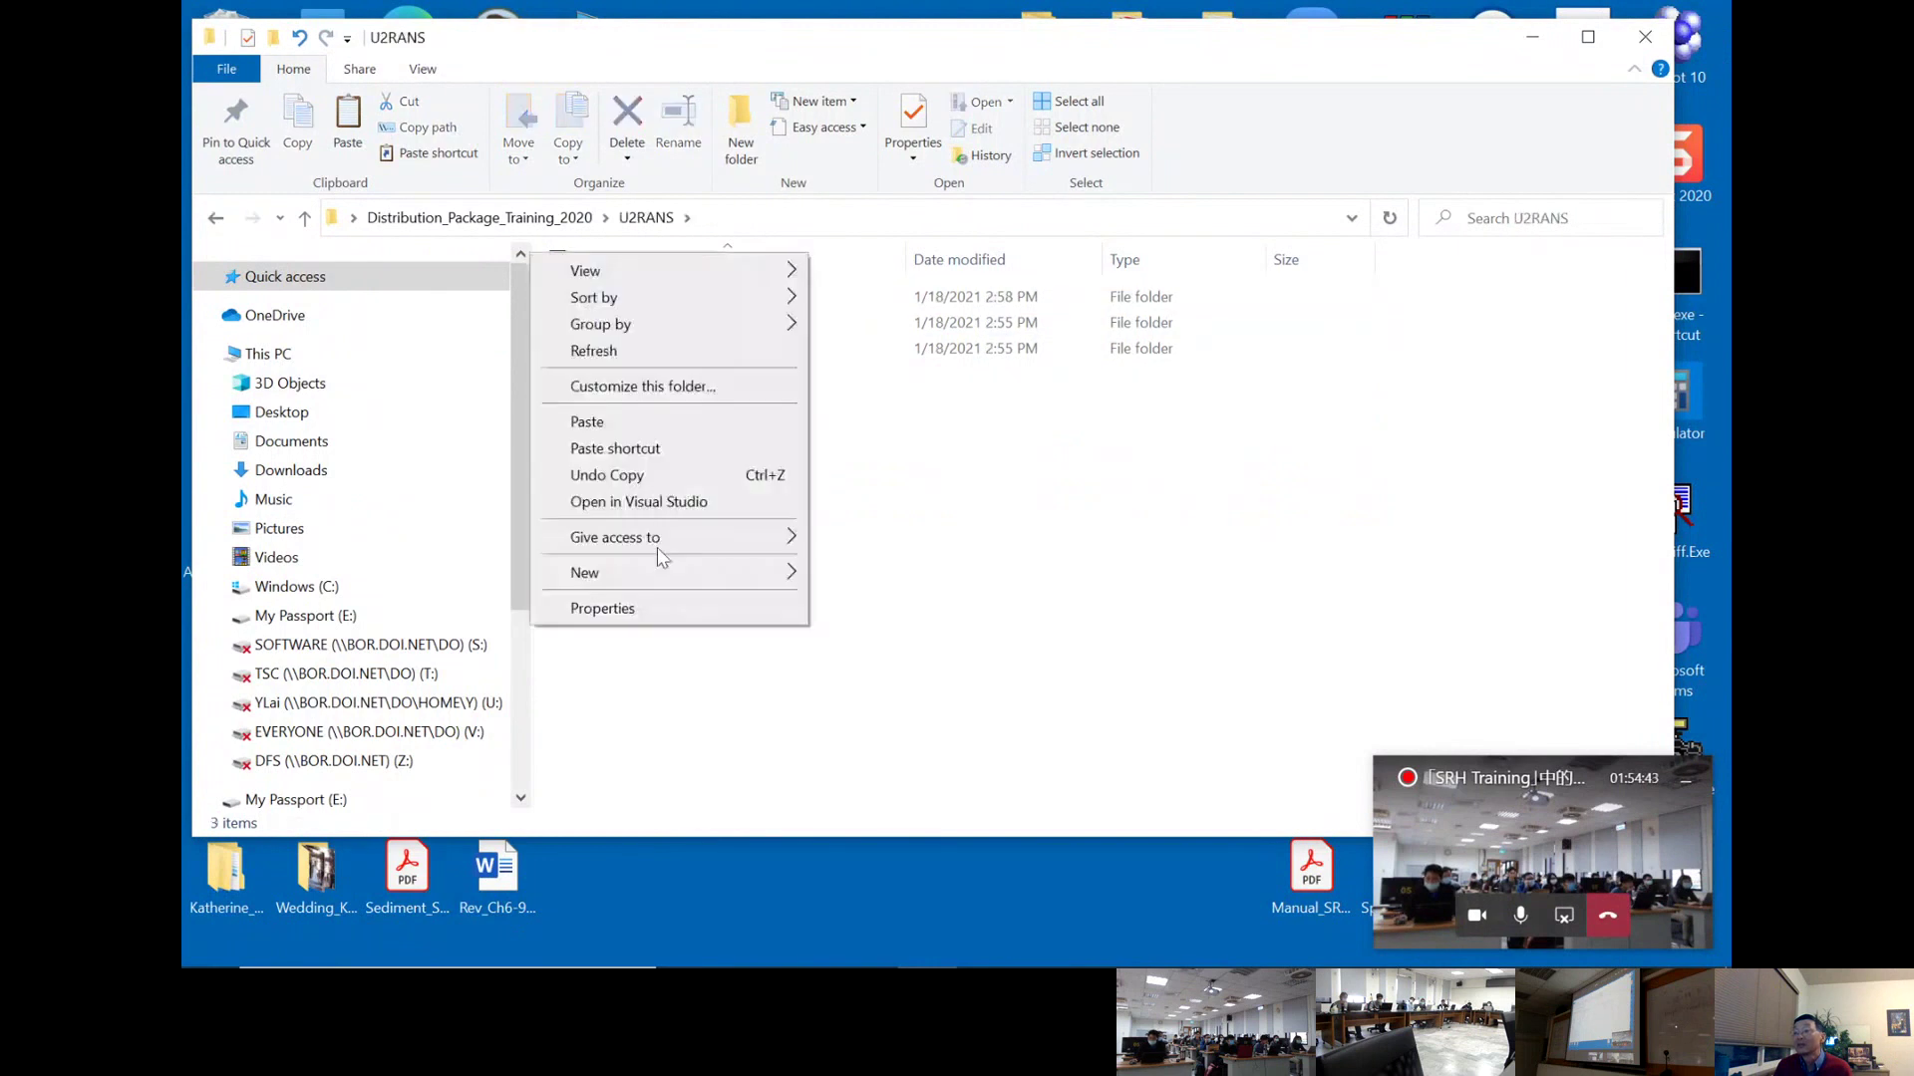
pyautogui.click(648, 348)
pyautogui.doubleClick(648, 348)
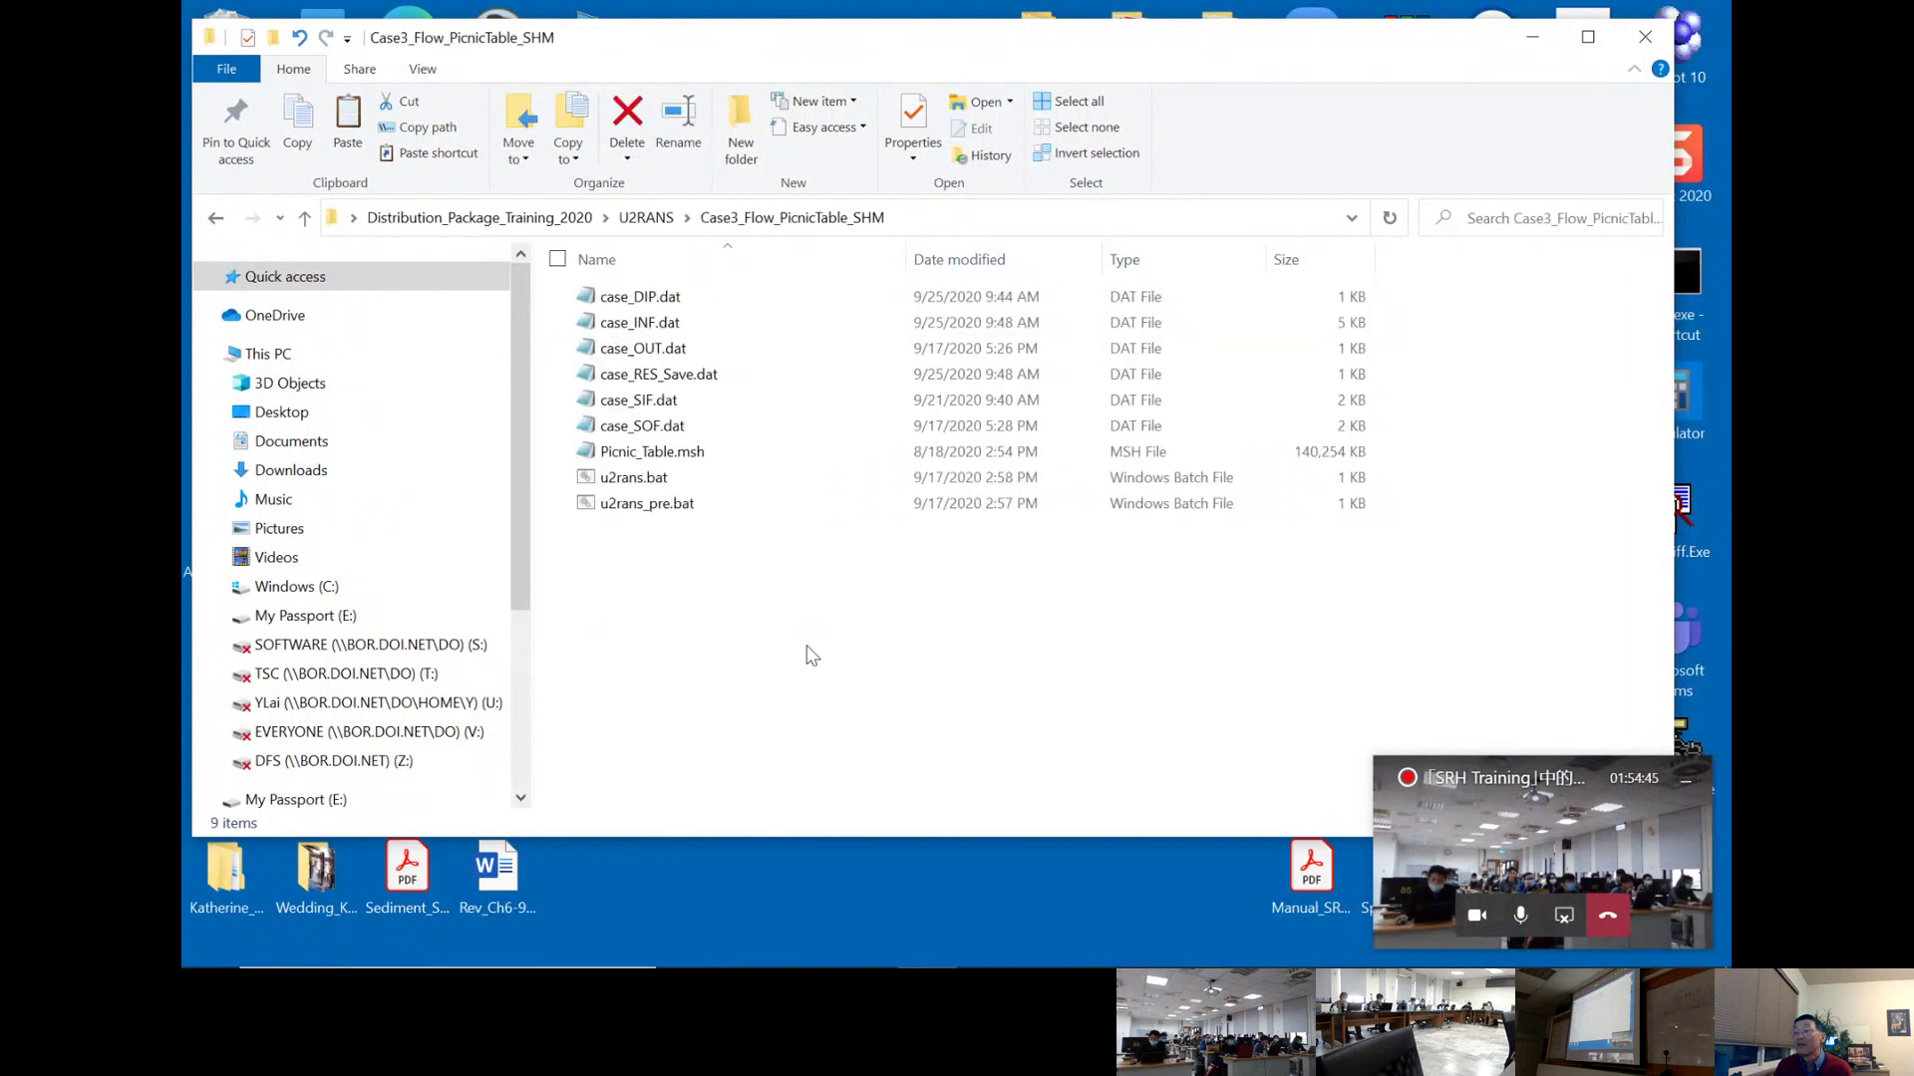
pyautogui.hotkey('shift', 'F10')
pyautogui.click(619, 440)
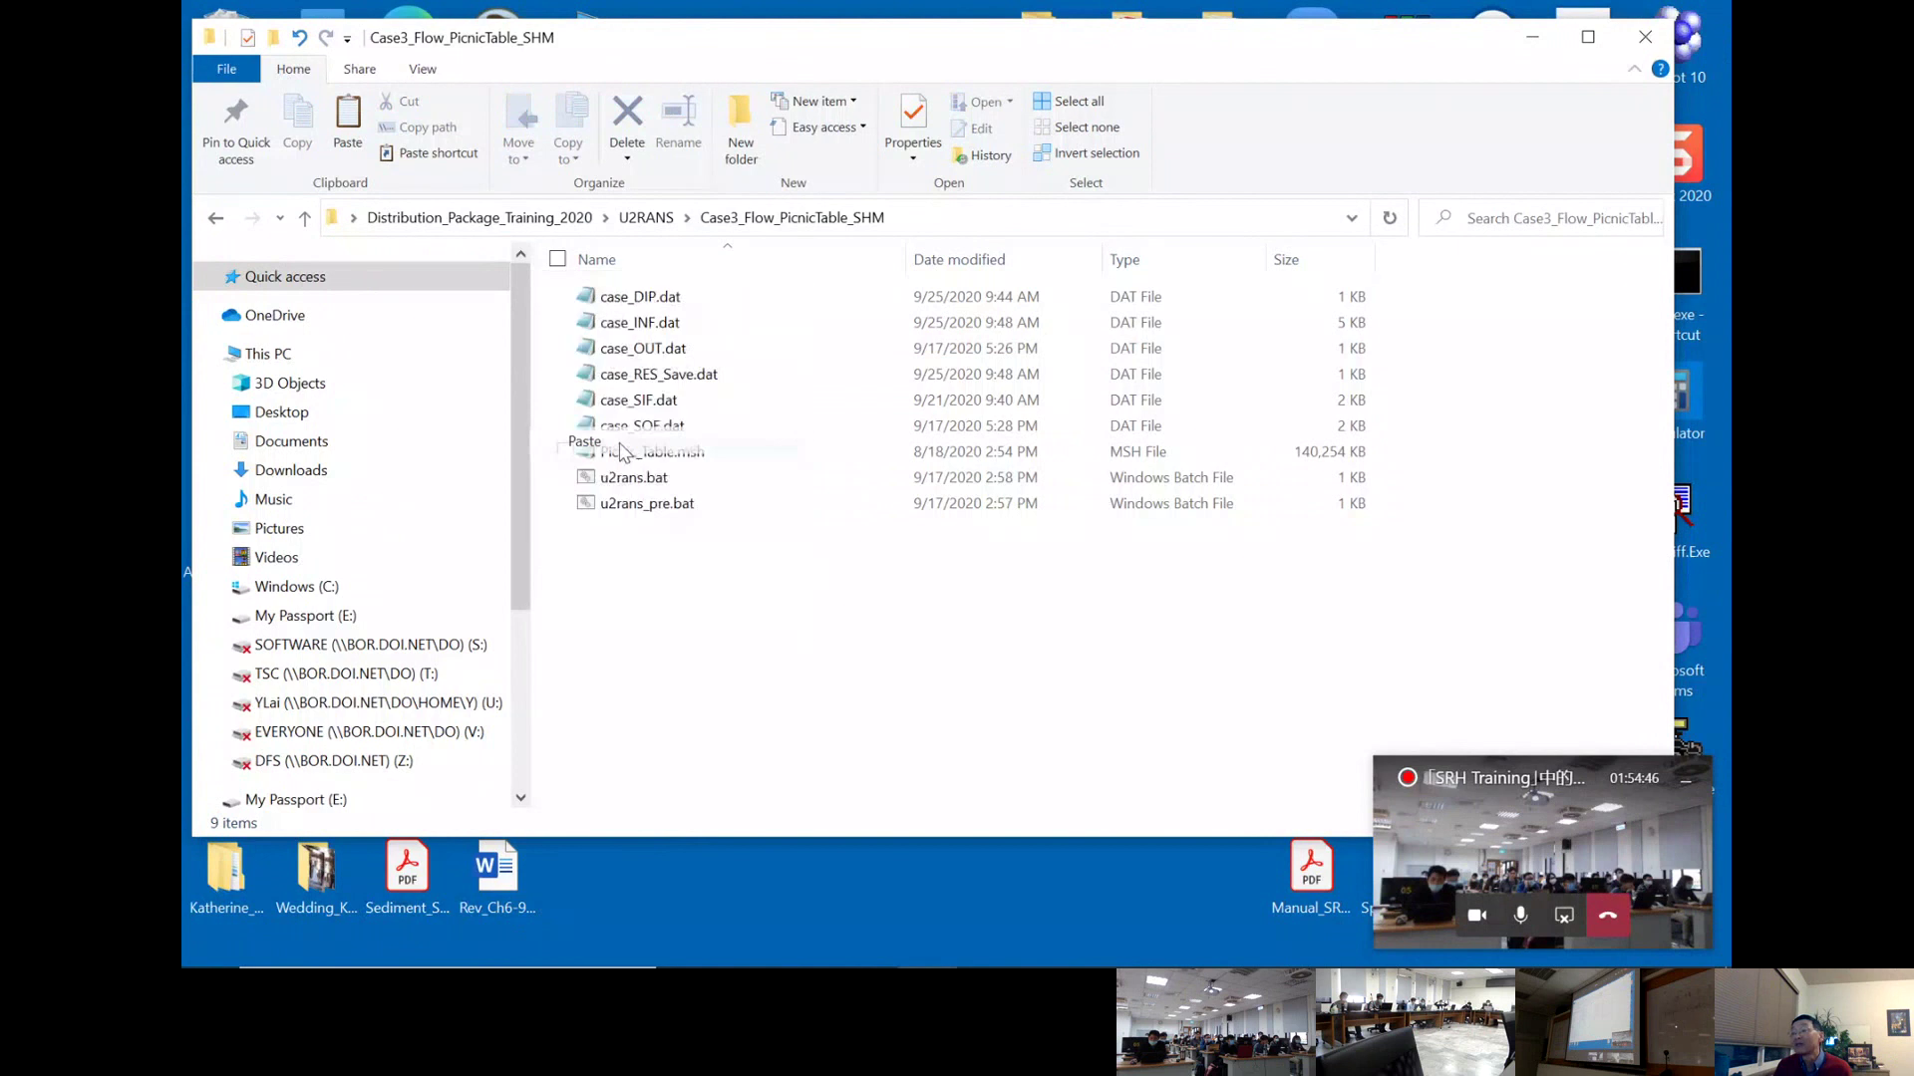
pyautogui.click(638, 478)
pyautogui.click(686, 529)
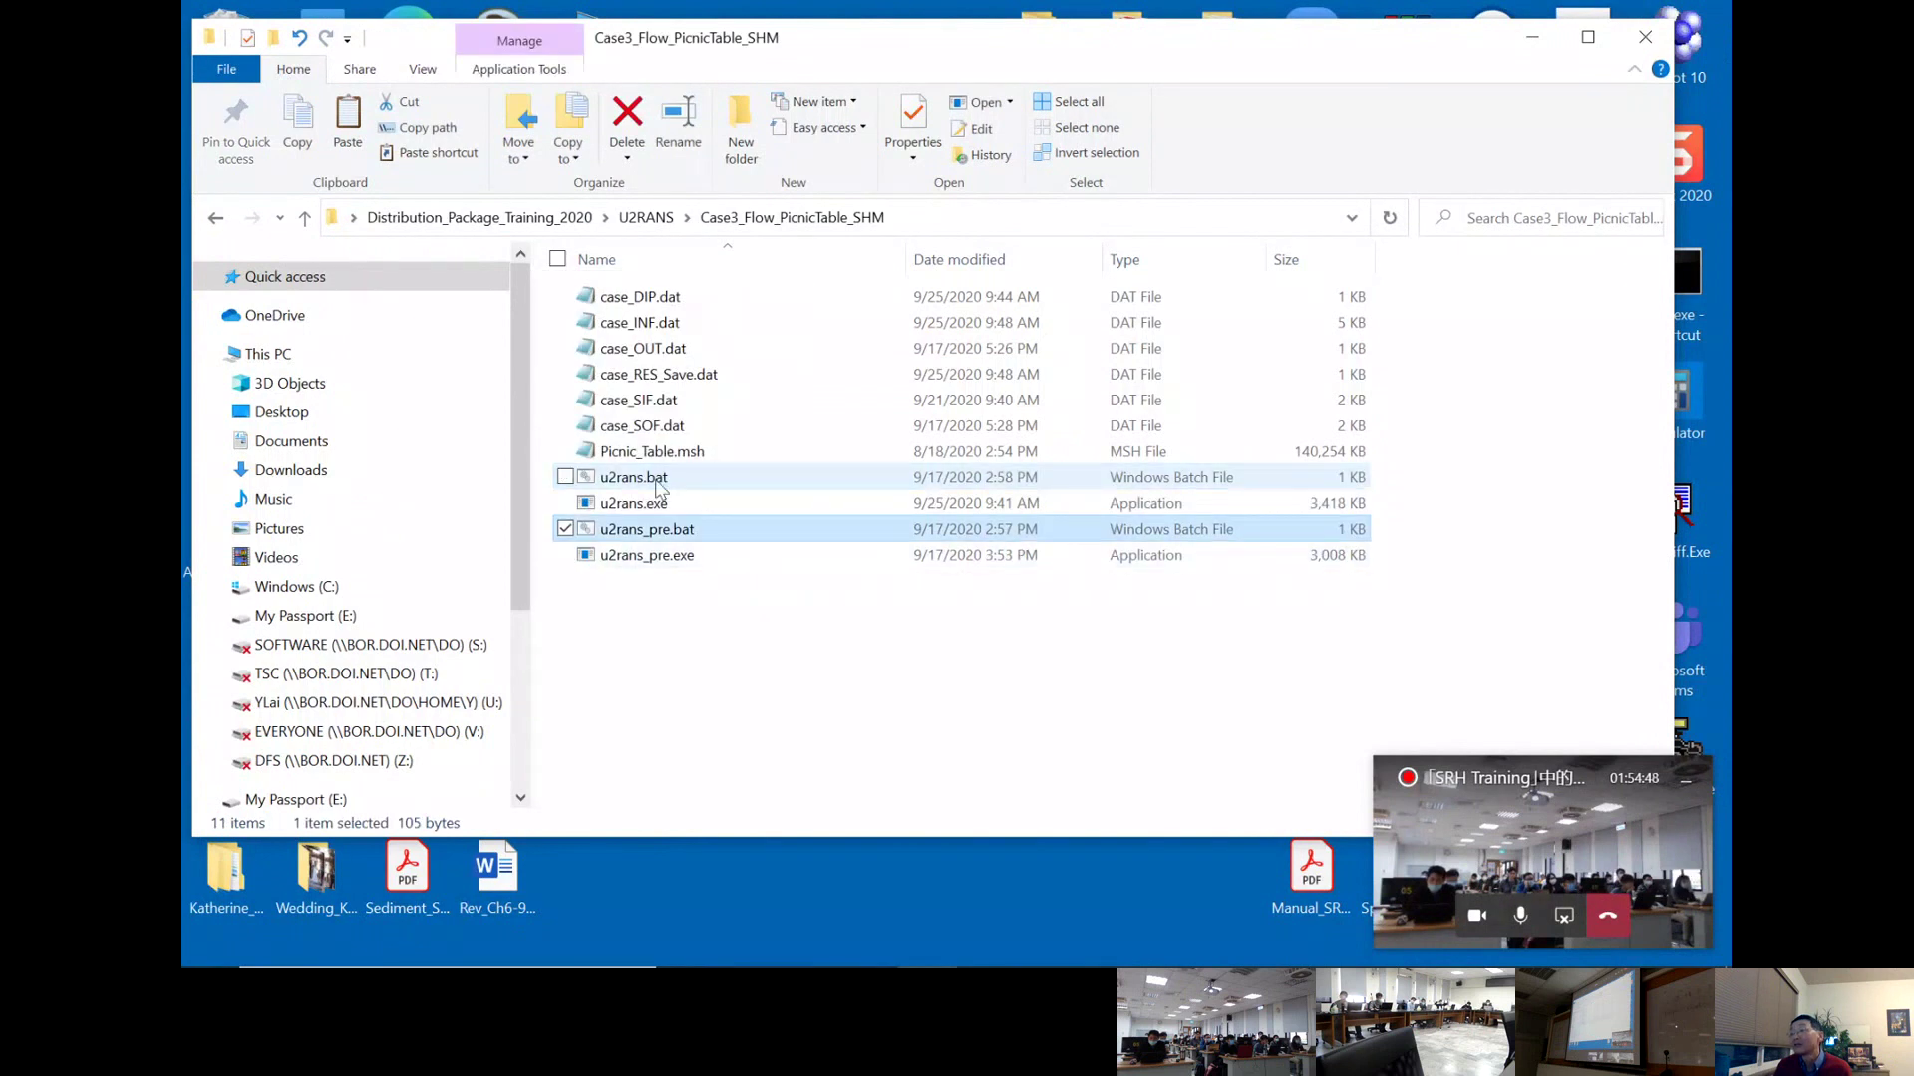
pyautogui.click(755, 649)
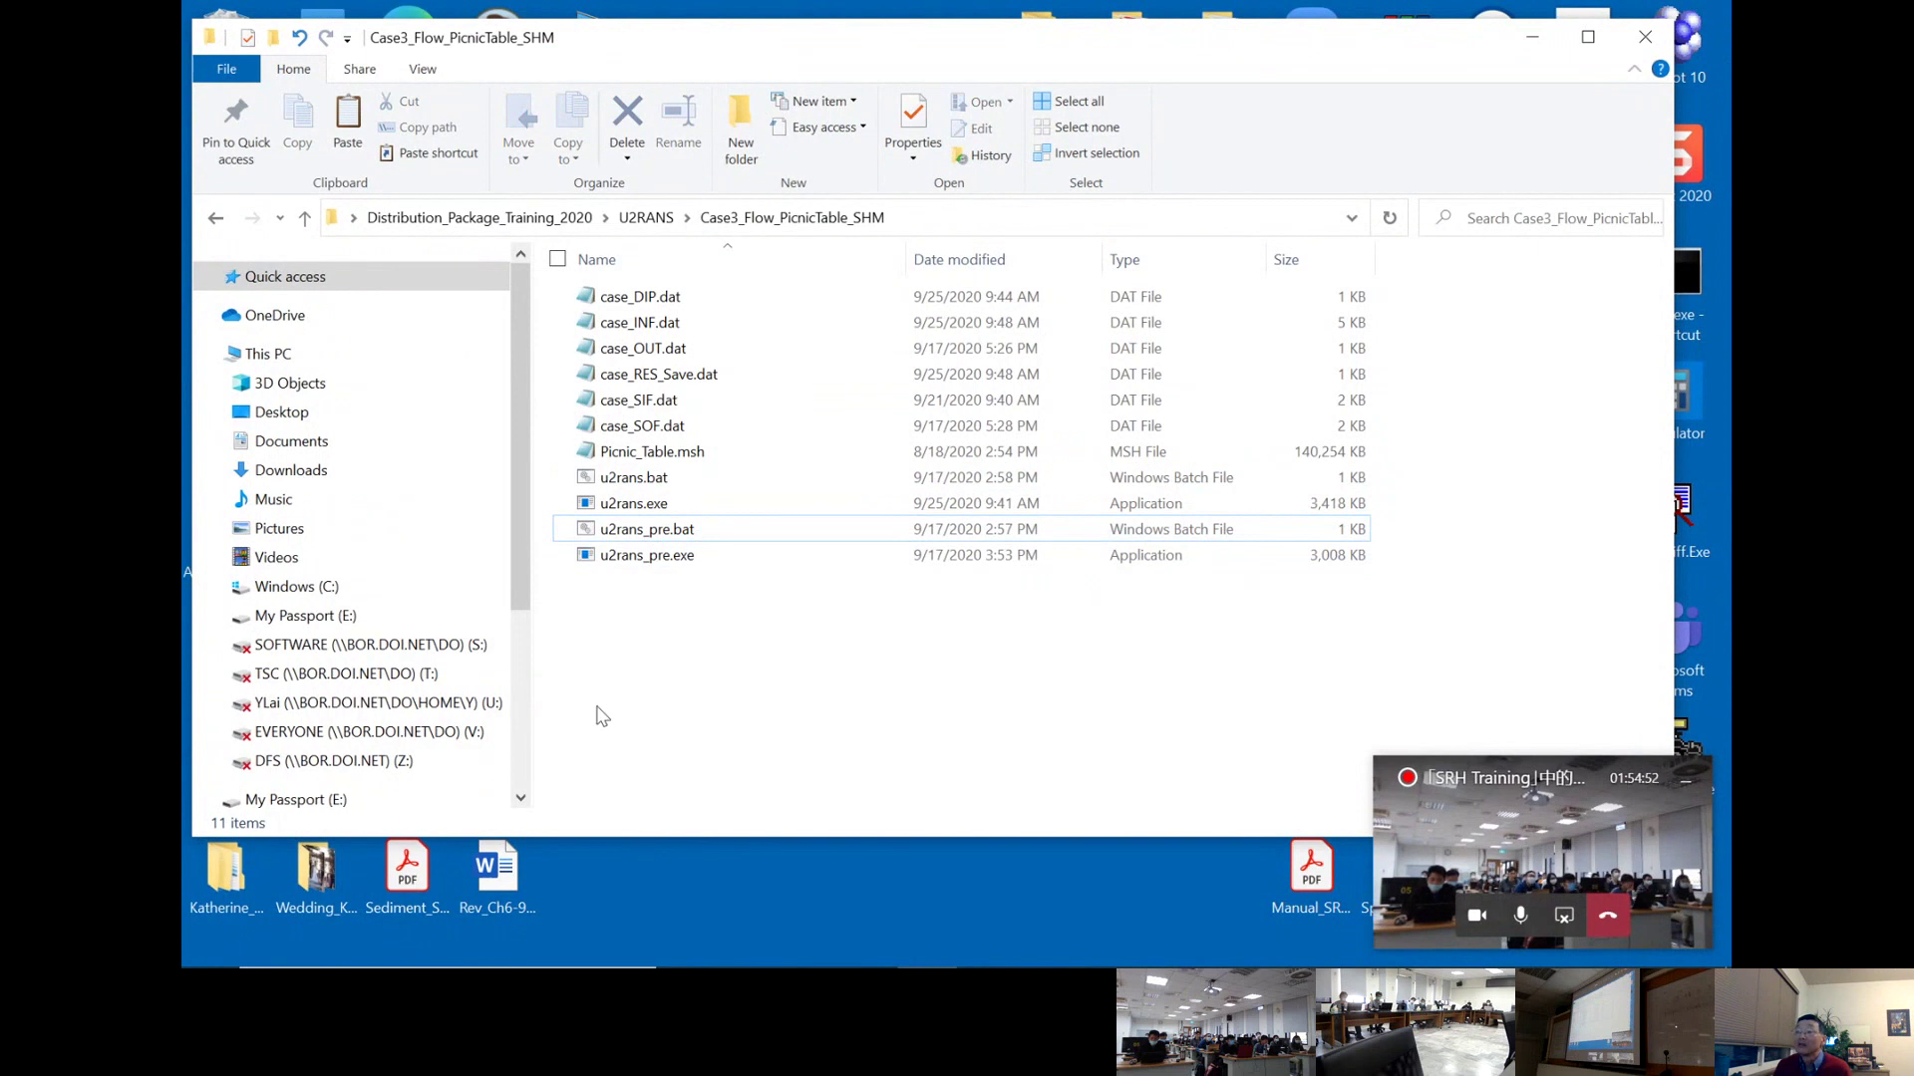
# - Launch u2rans_pre.exe from the case folder, maximize its Graphic1 window and move the program to the screen's upper-left area
pyautogui.doubleClick(655, 558)
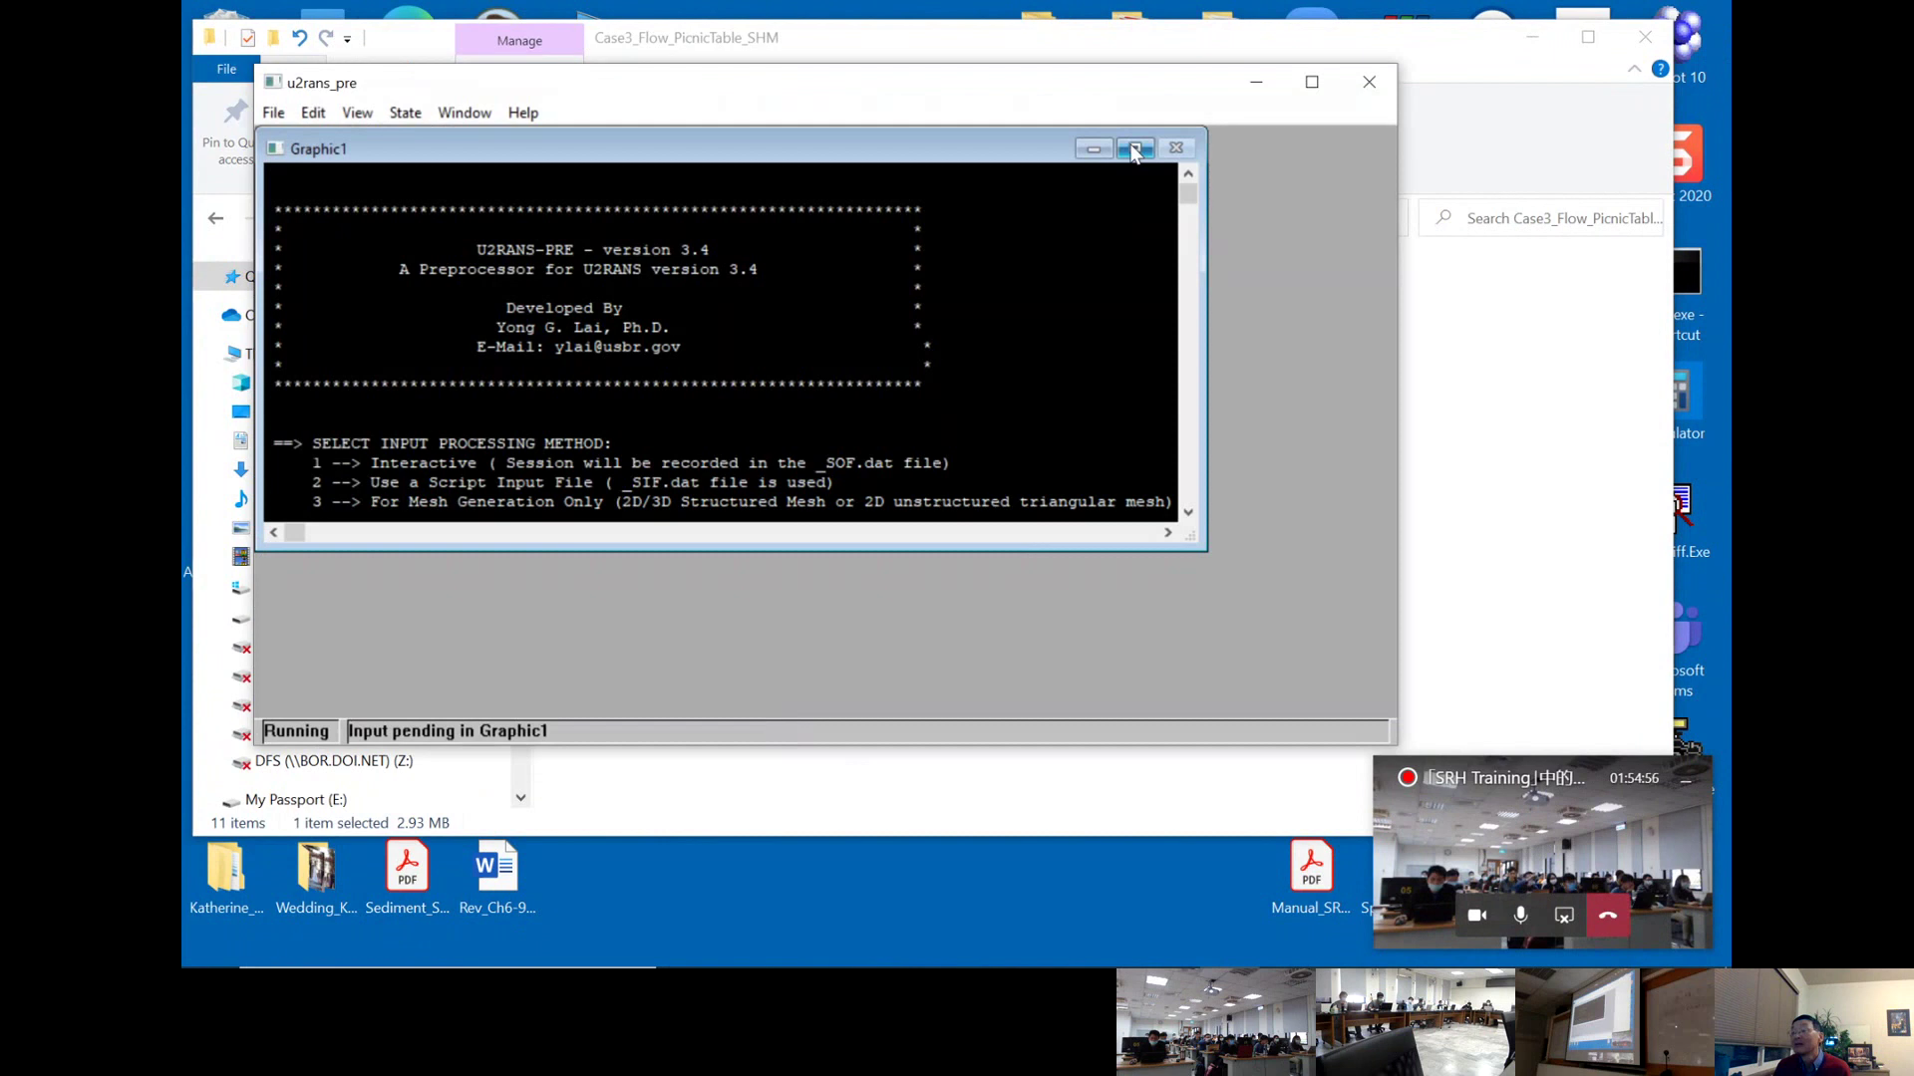
pyautogui.click(1133, 149)
pyautogui.moveTo(877, 82); pyautogui.dragTo(724, 70)
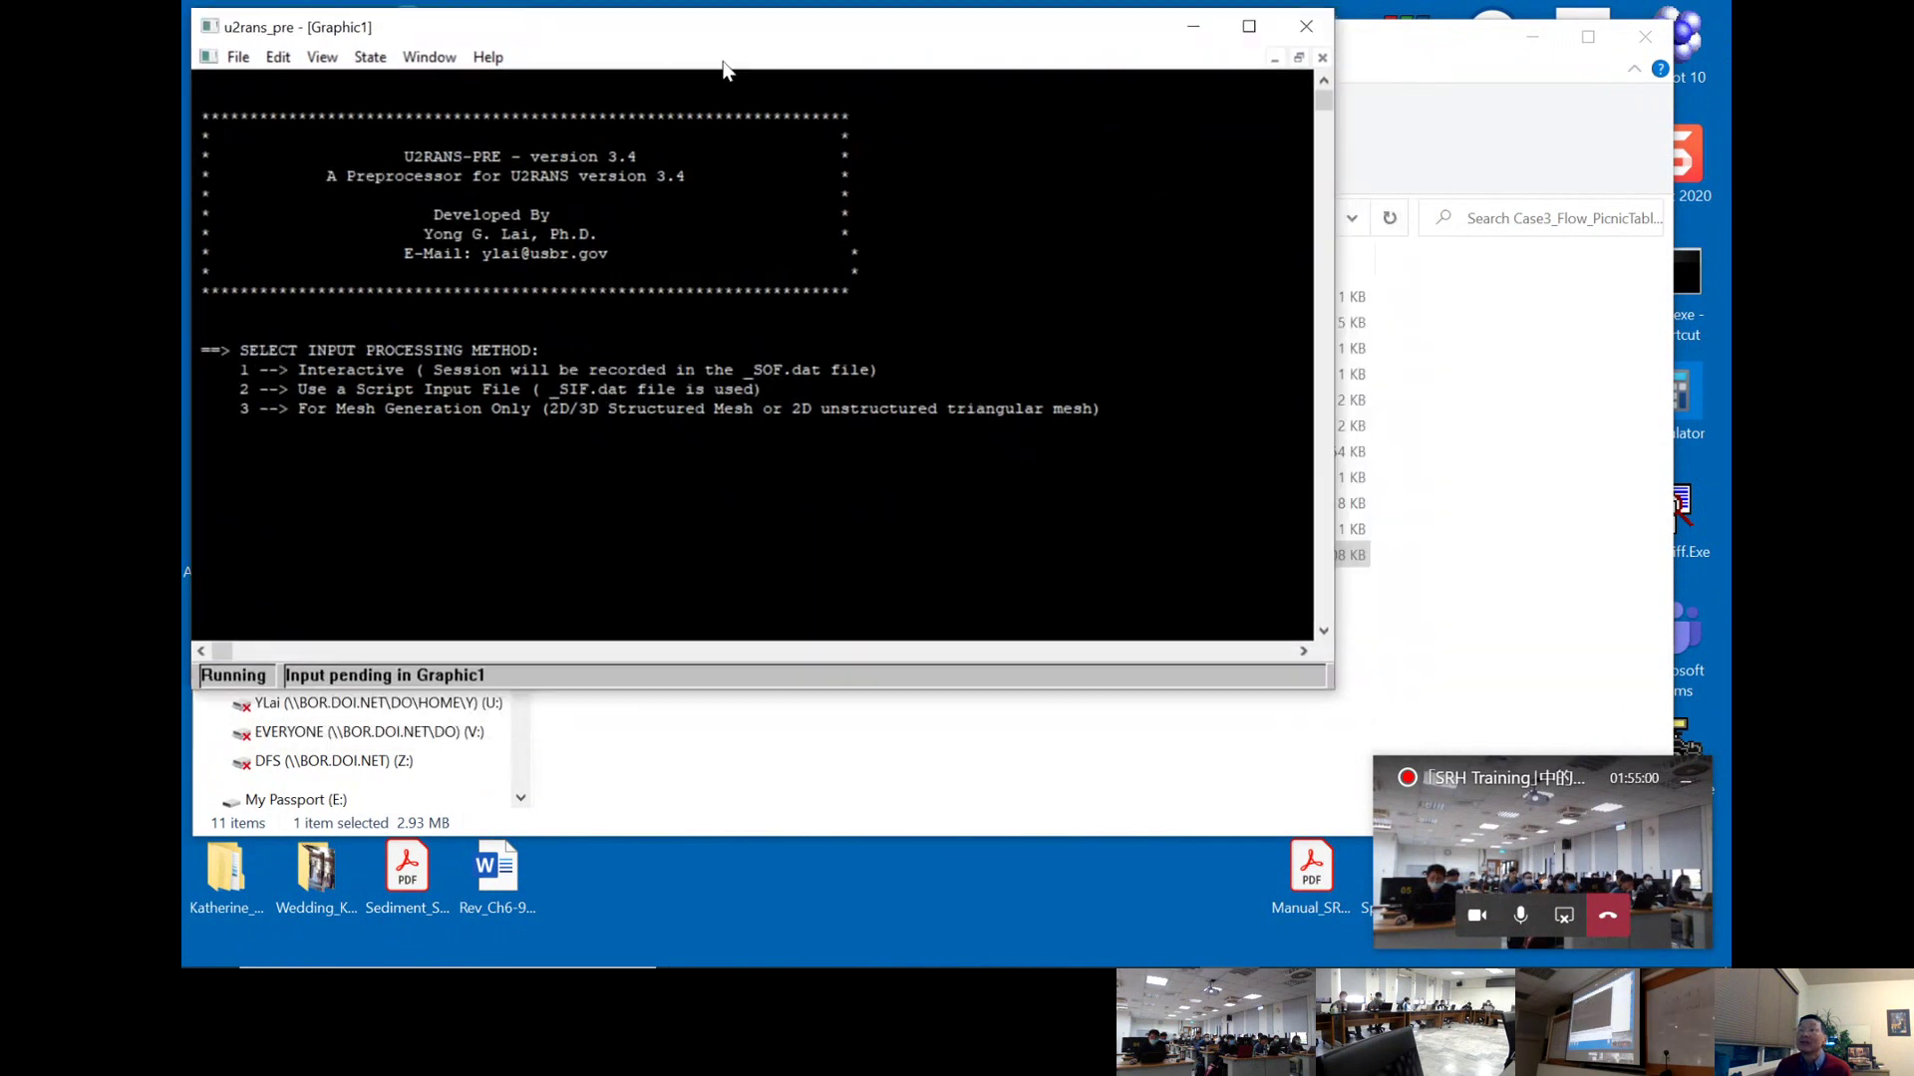
pyautogui.click(335, 60)
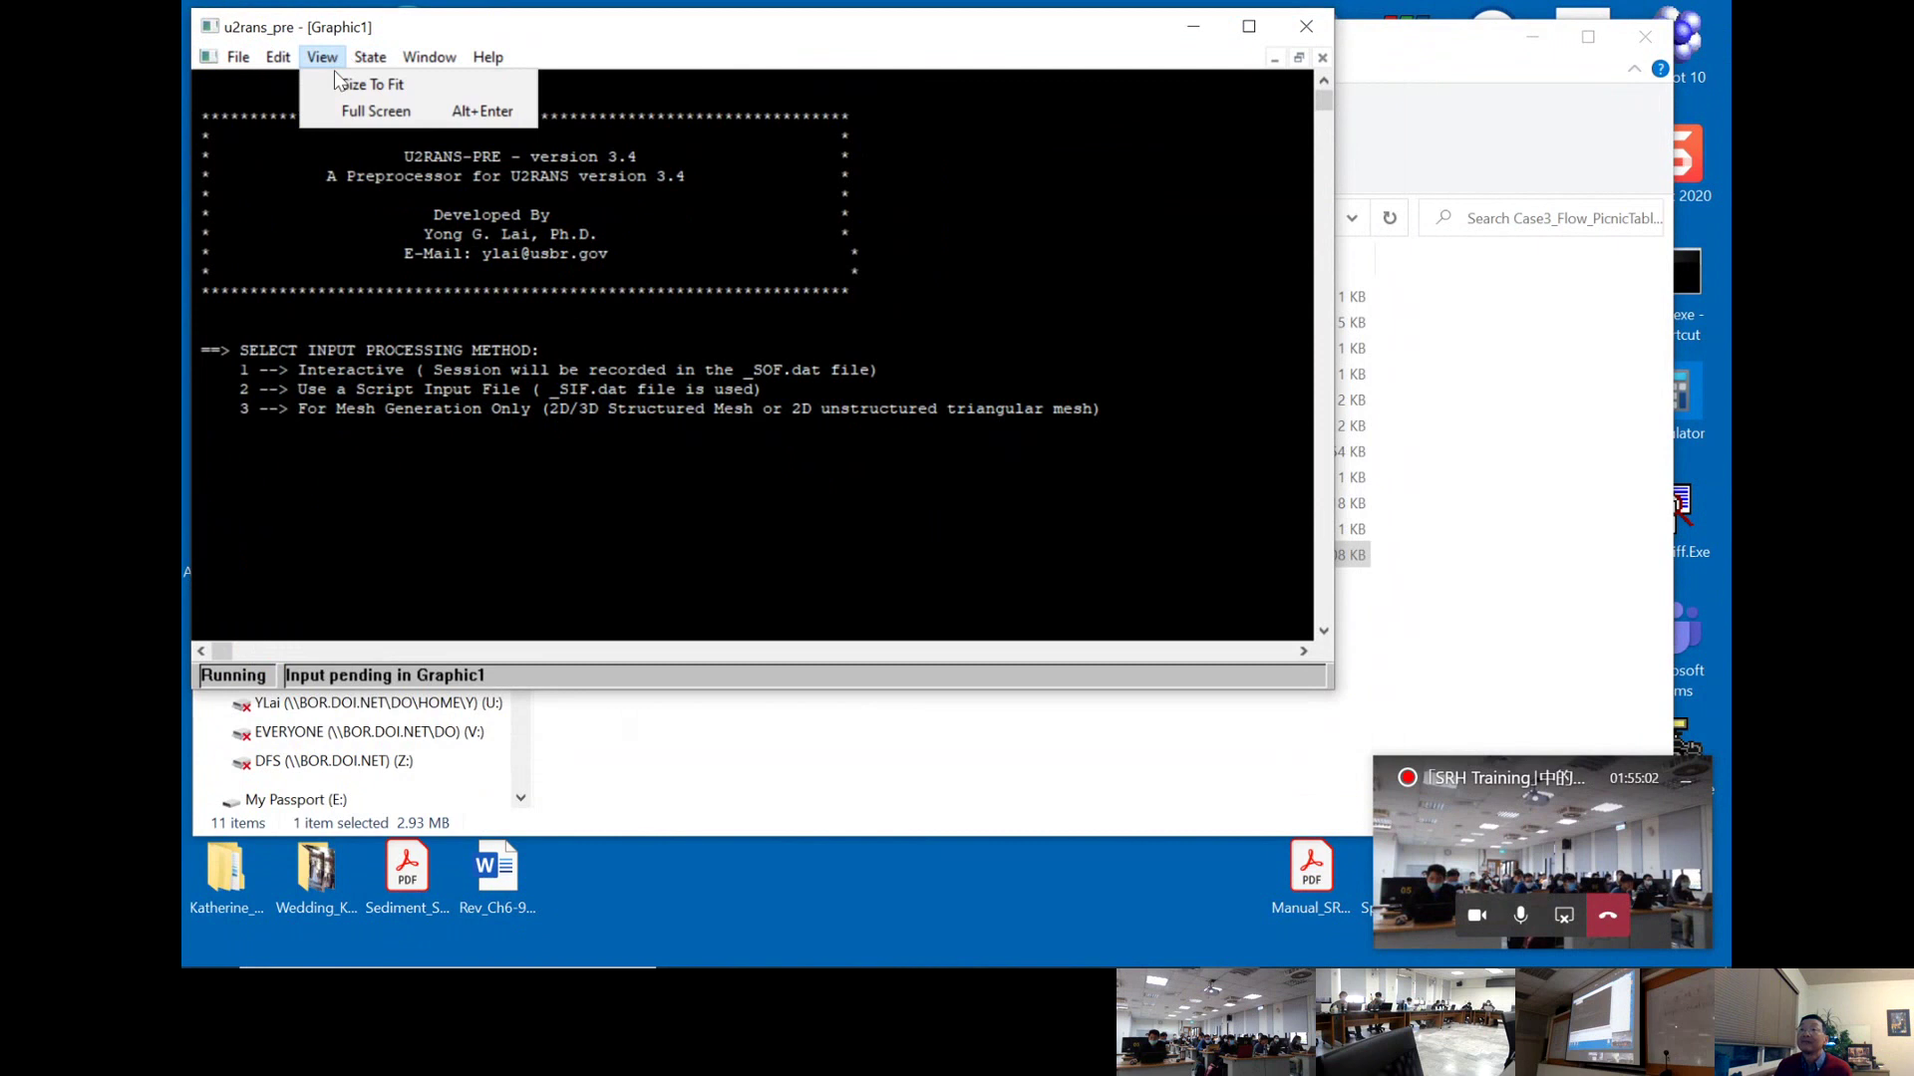
pyautogui.moveTo(382, 72)
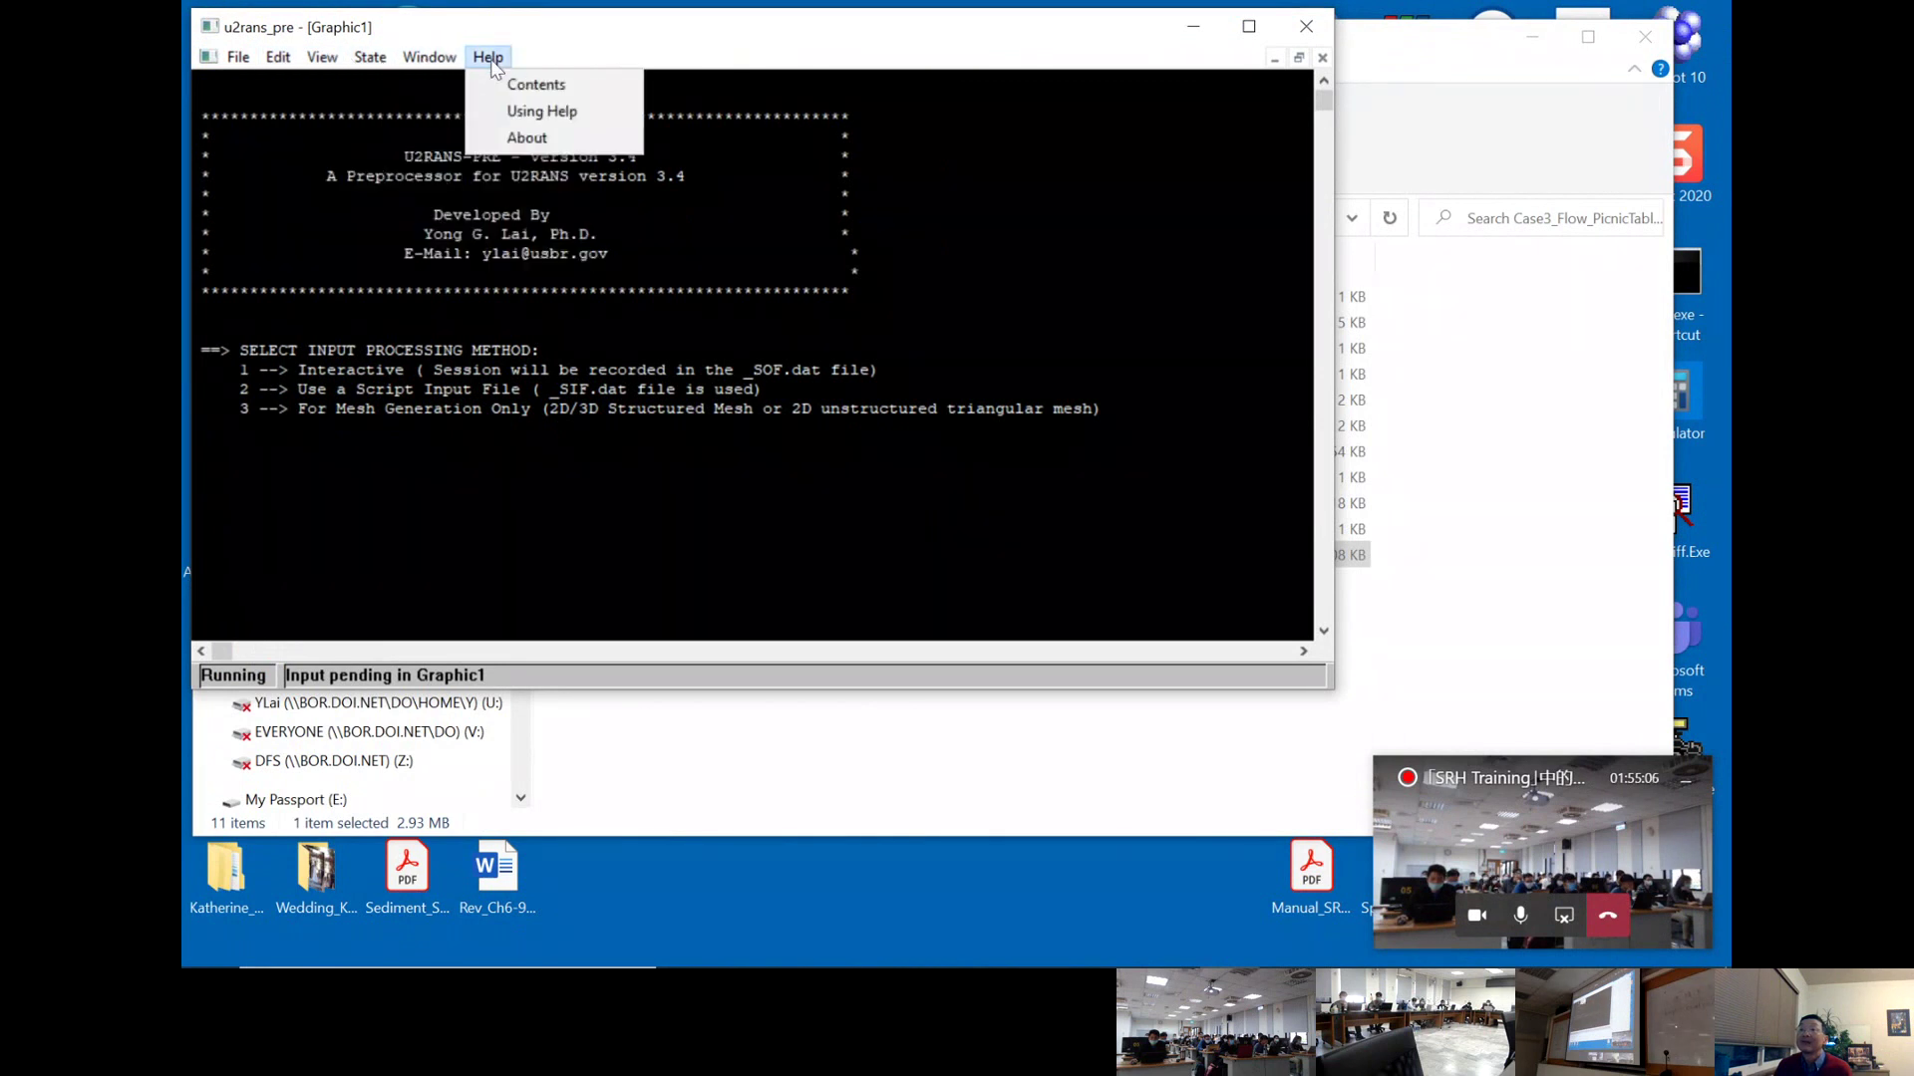
pyautogui.moveTo(246, 60)
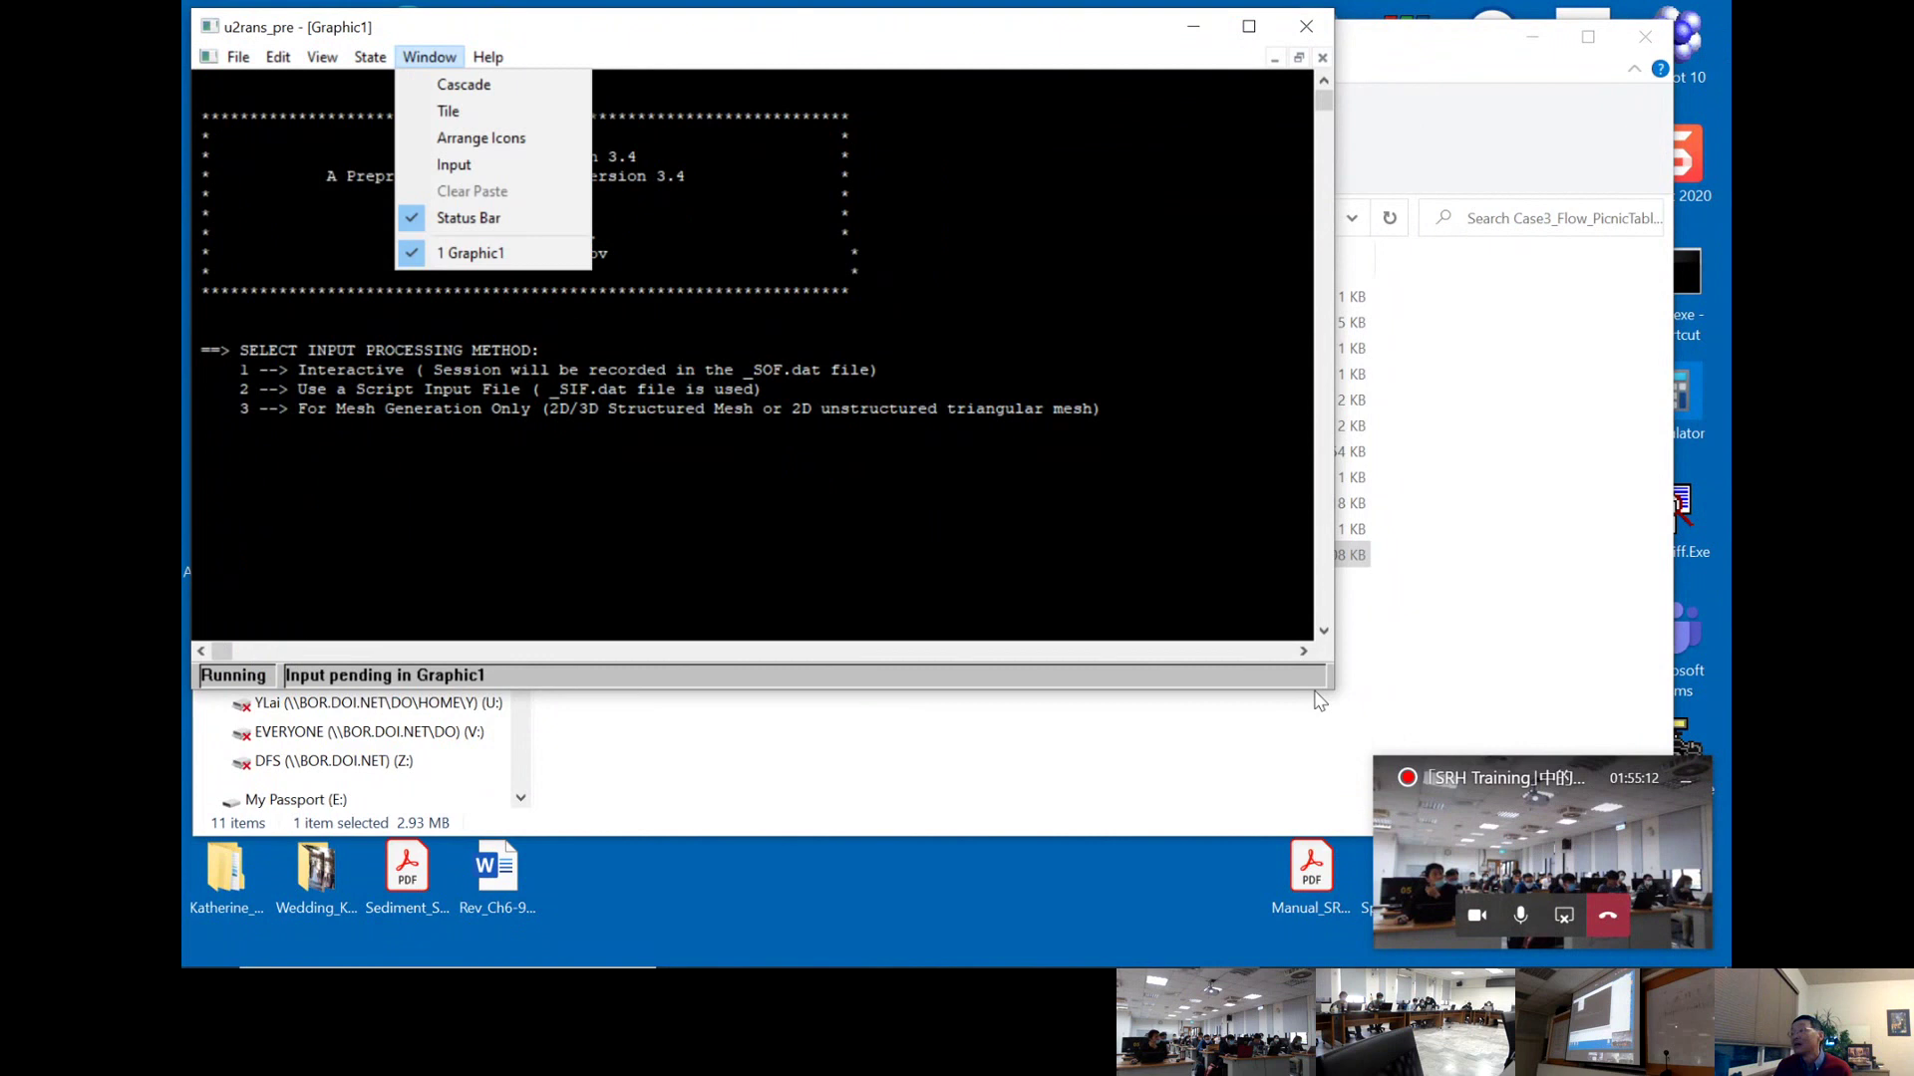
pyautogui.click(782, 494)
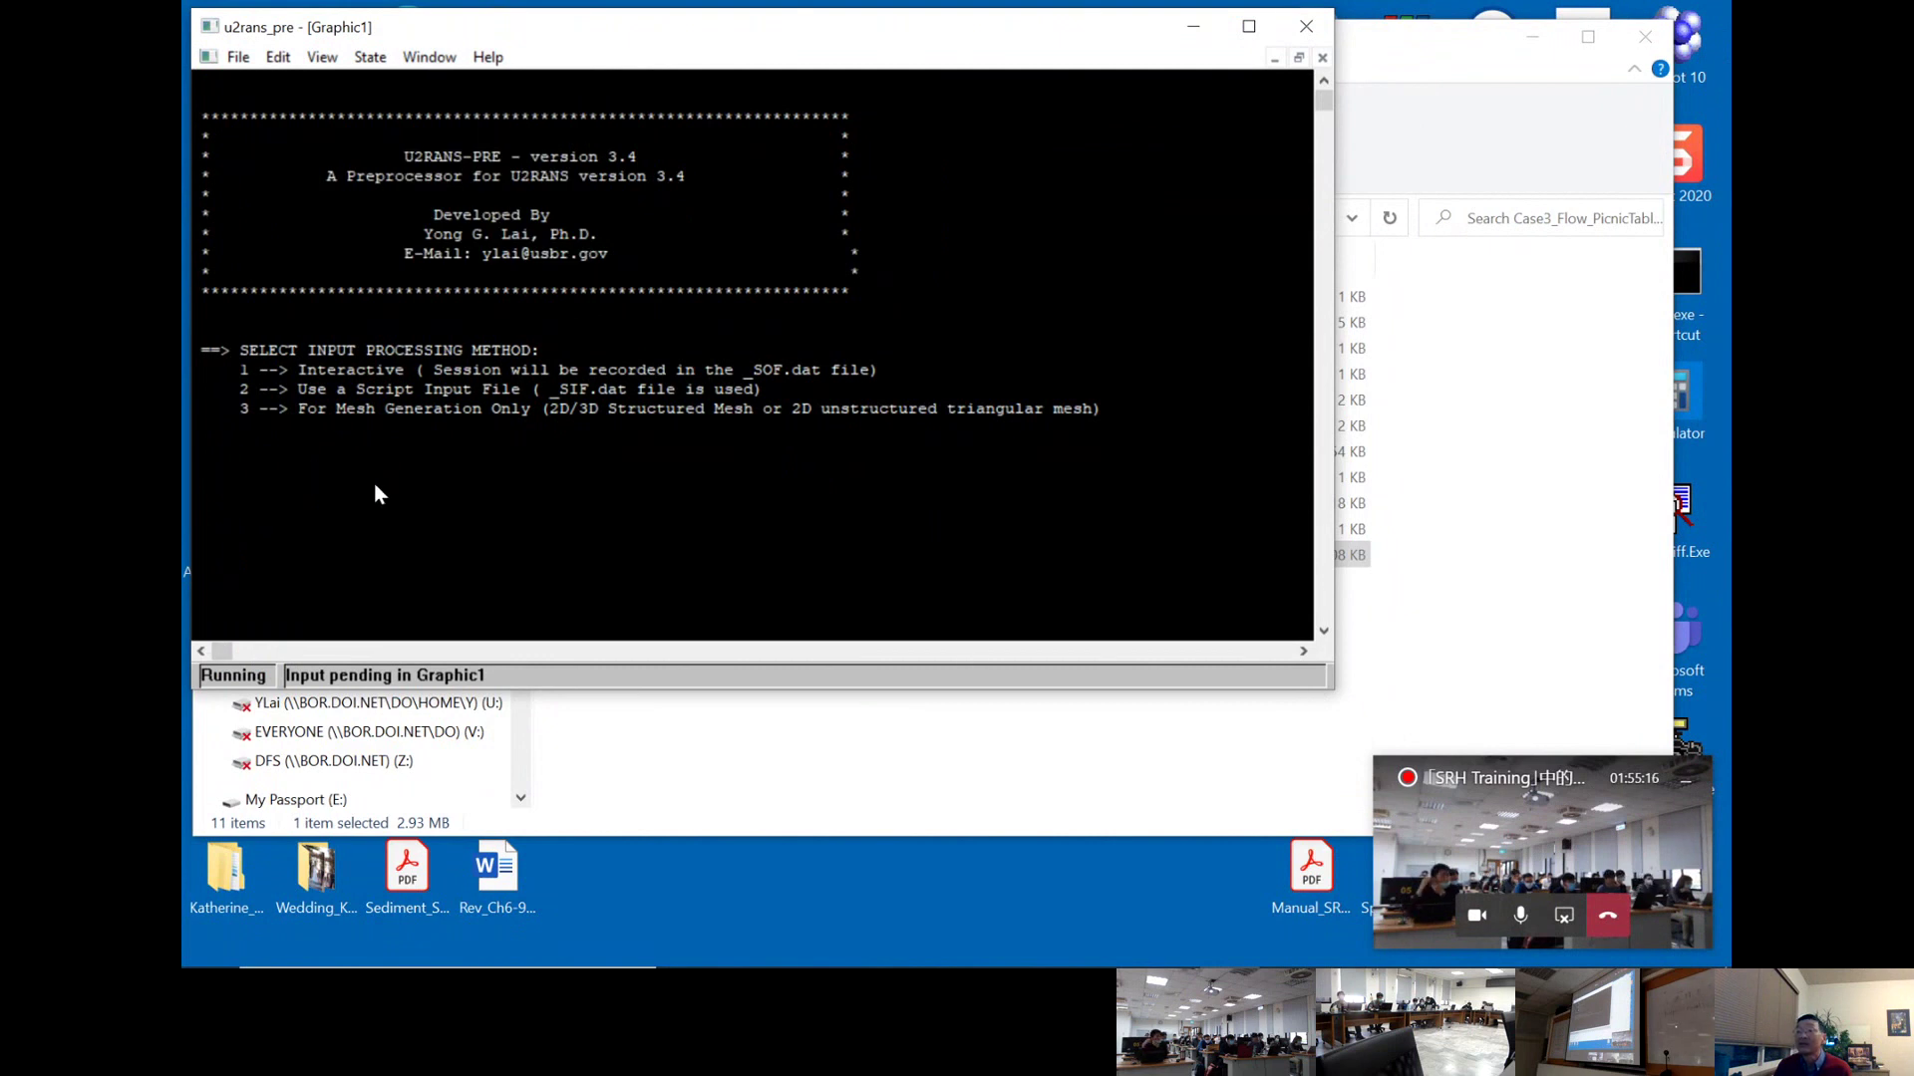
# - Open the picnic table case's case_SIF.dat in Notepad for reference, reposition its window and minimize the folder window
pyautogui.click(1540, 493)
pyautogui.doubleClick(684, 403)
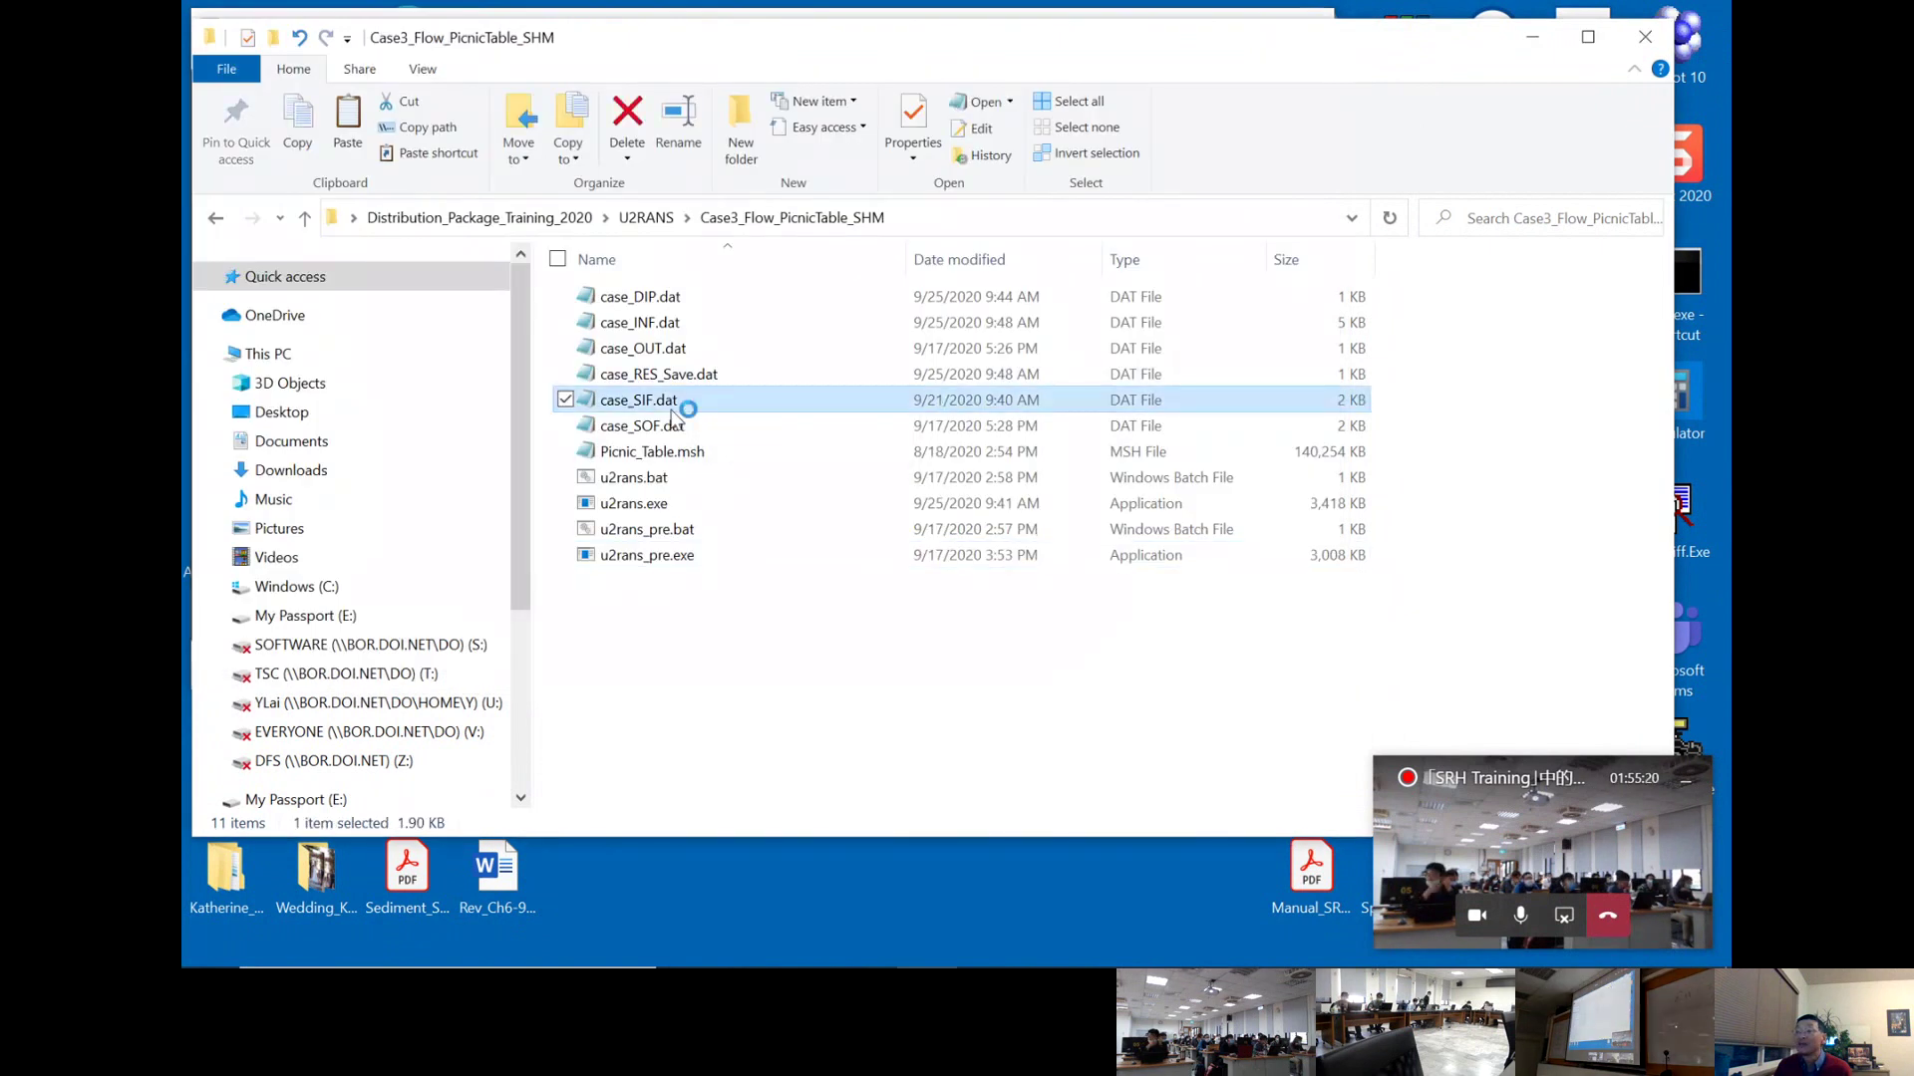
pyautogui.moveTo(656, 115); pyautogui.dragTo(827, 235)
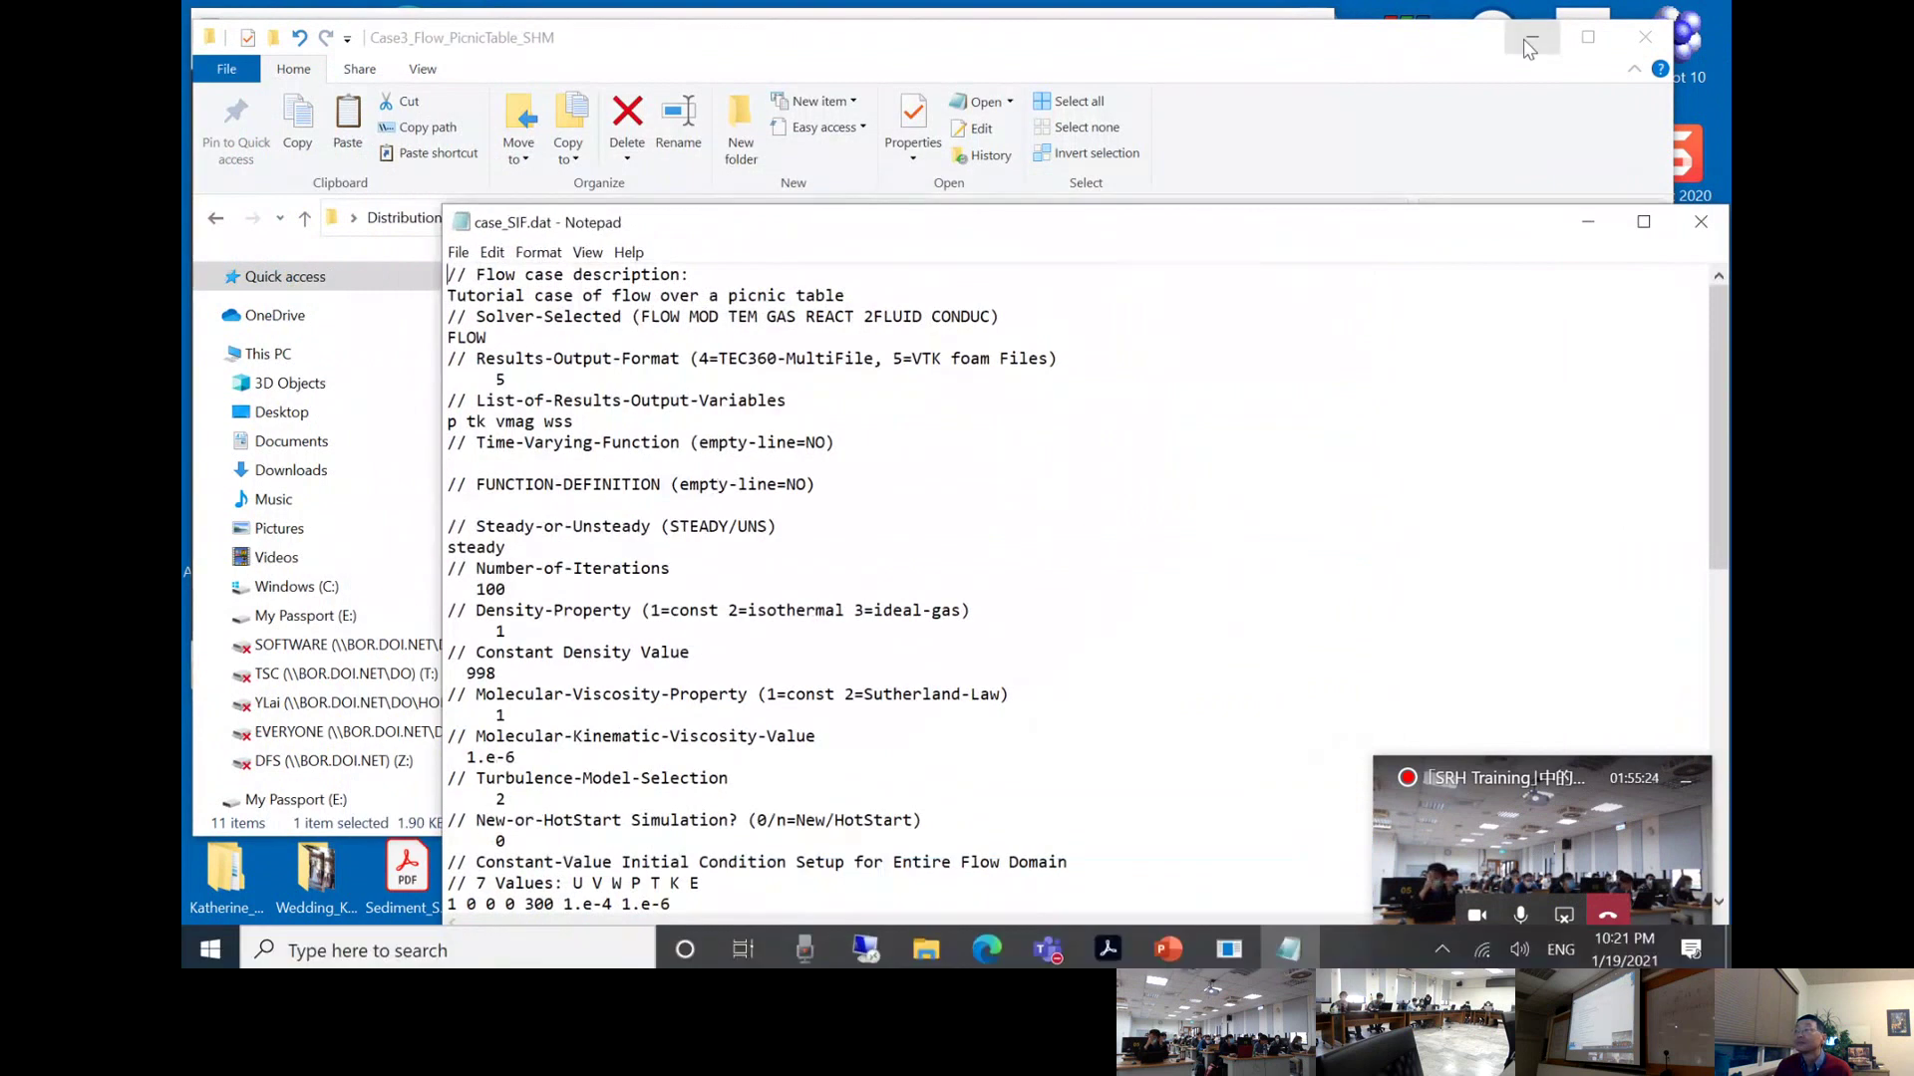
pyautogui.click(1530, 40)
# - In the u2rans_pre preprocessor, select input processing method 1 (Interactive) and enter "case" as the case name
pyautogui.click(713, 48)
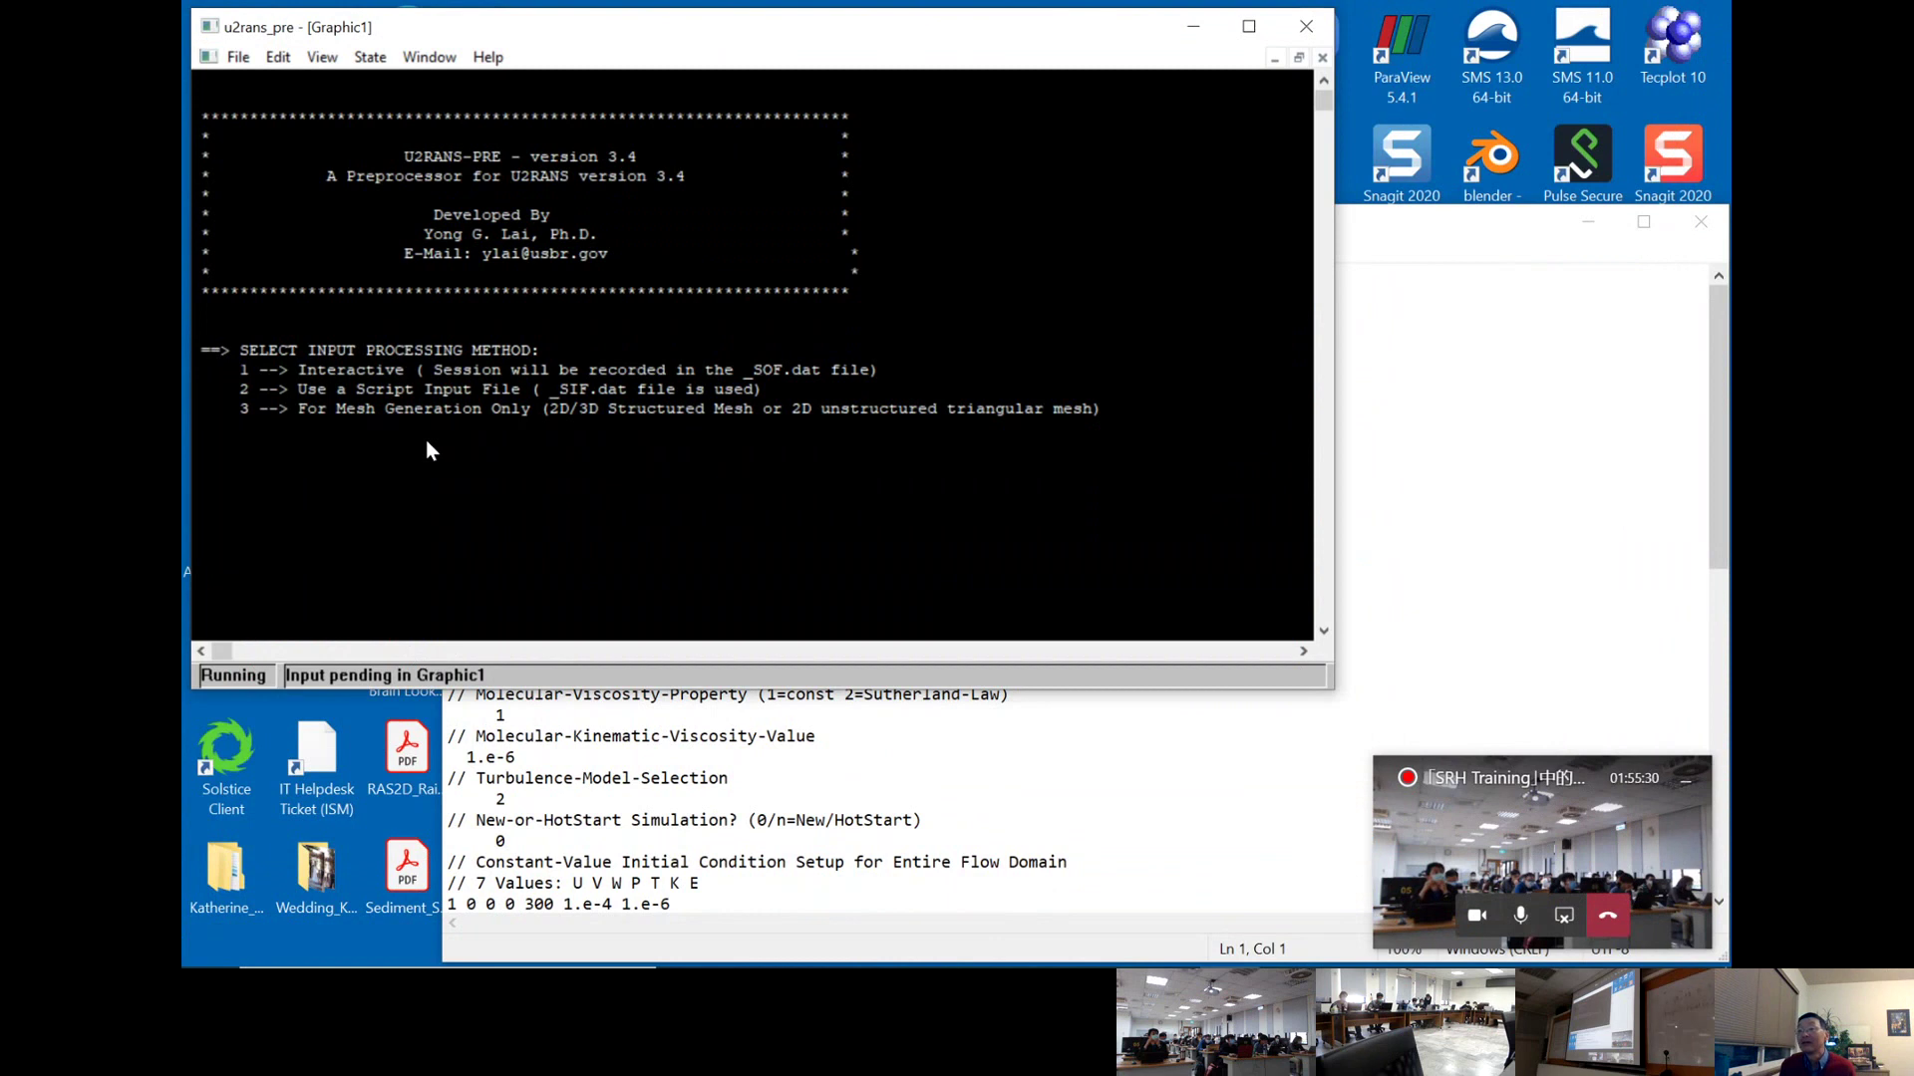
pyautogui.write('1')
pyautogui.press('Return')
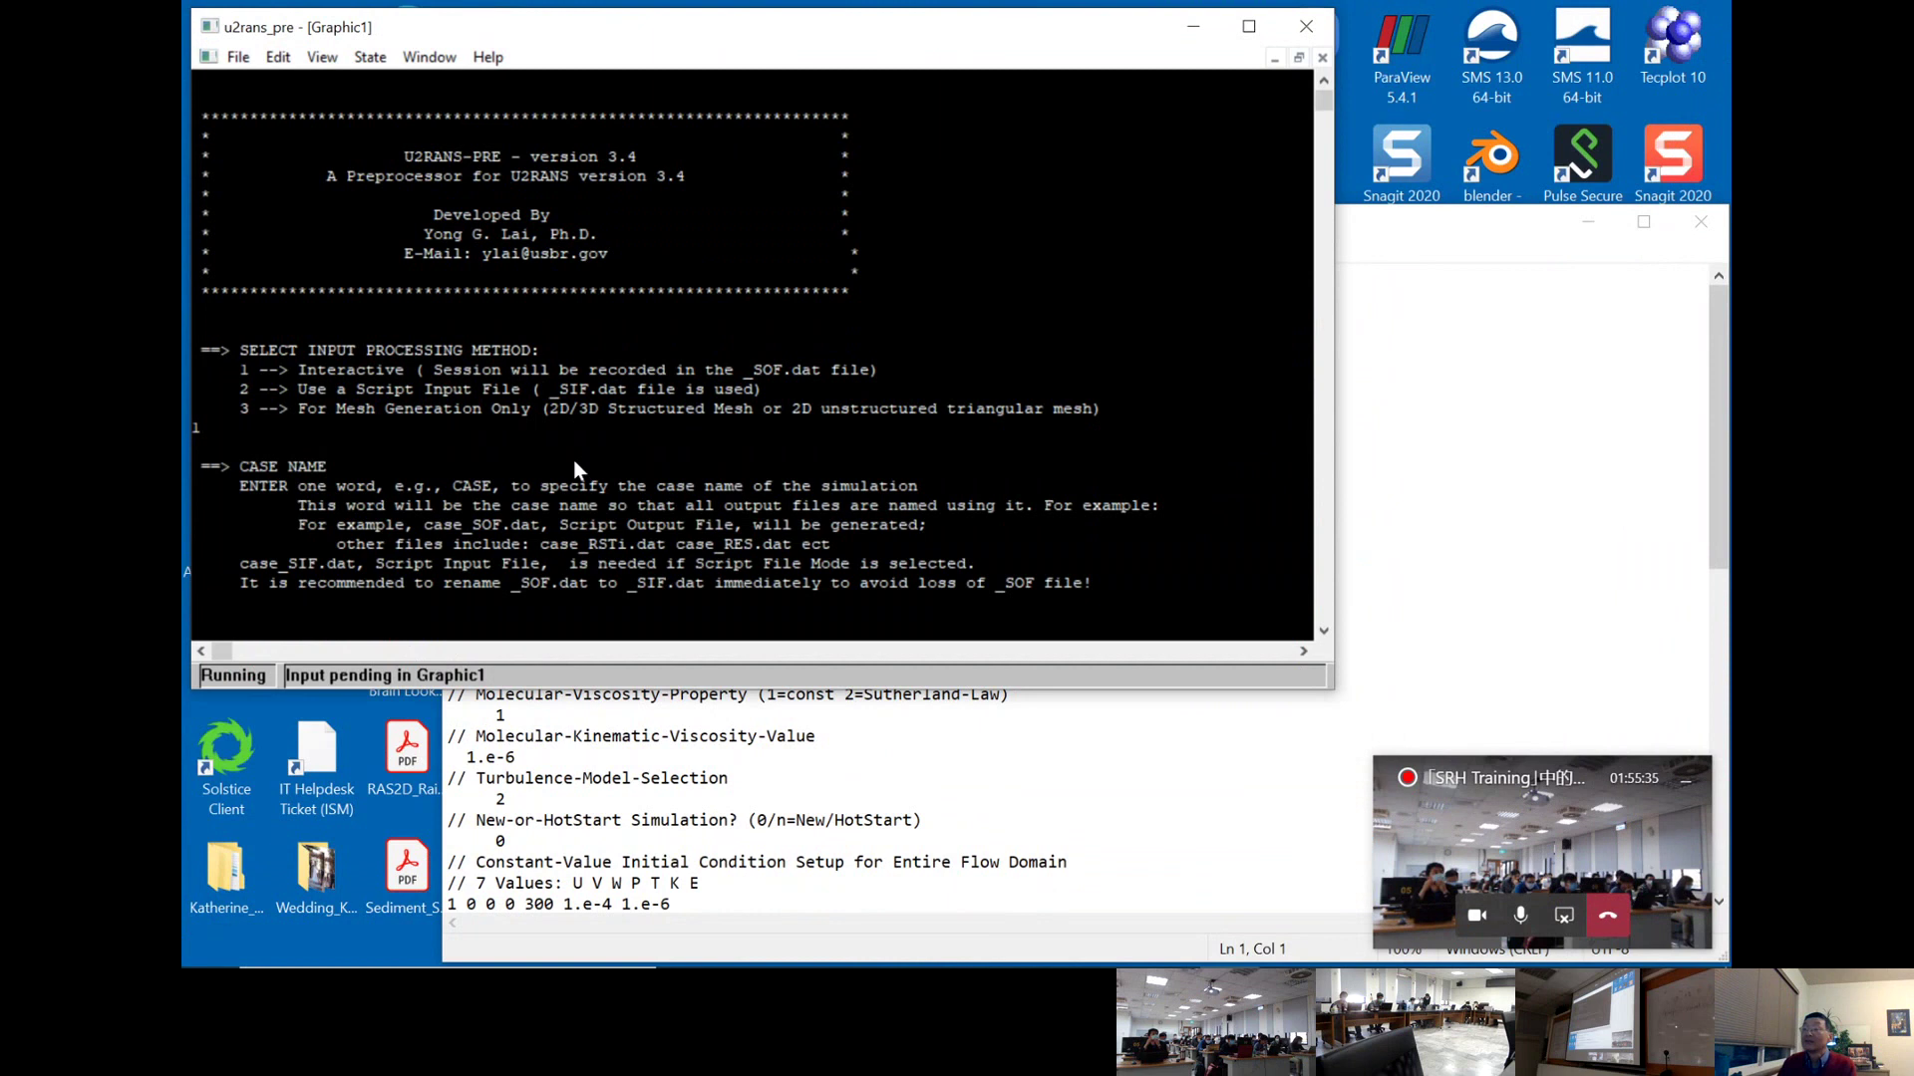
pyautogui.click(1324, 631)
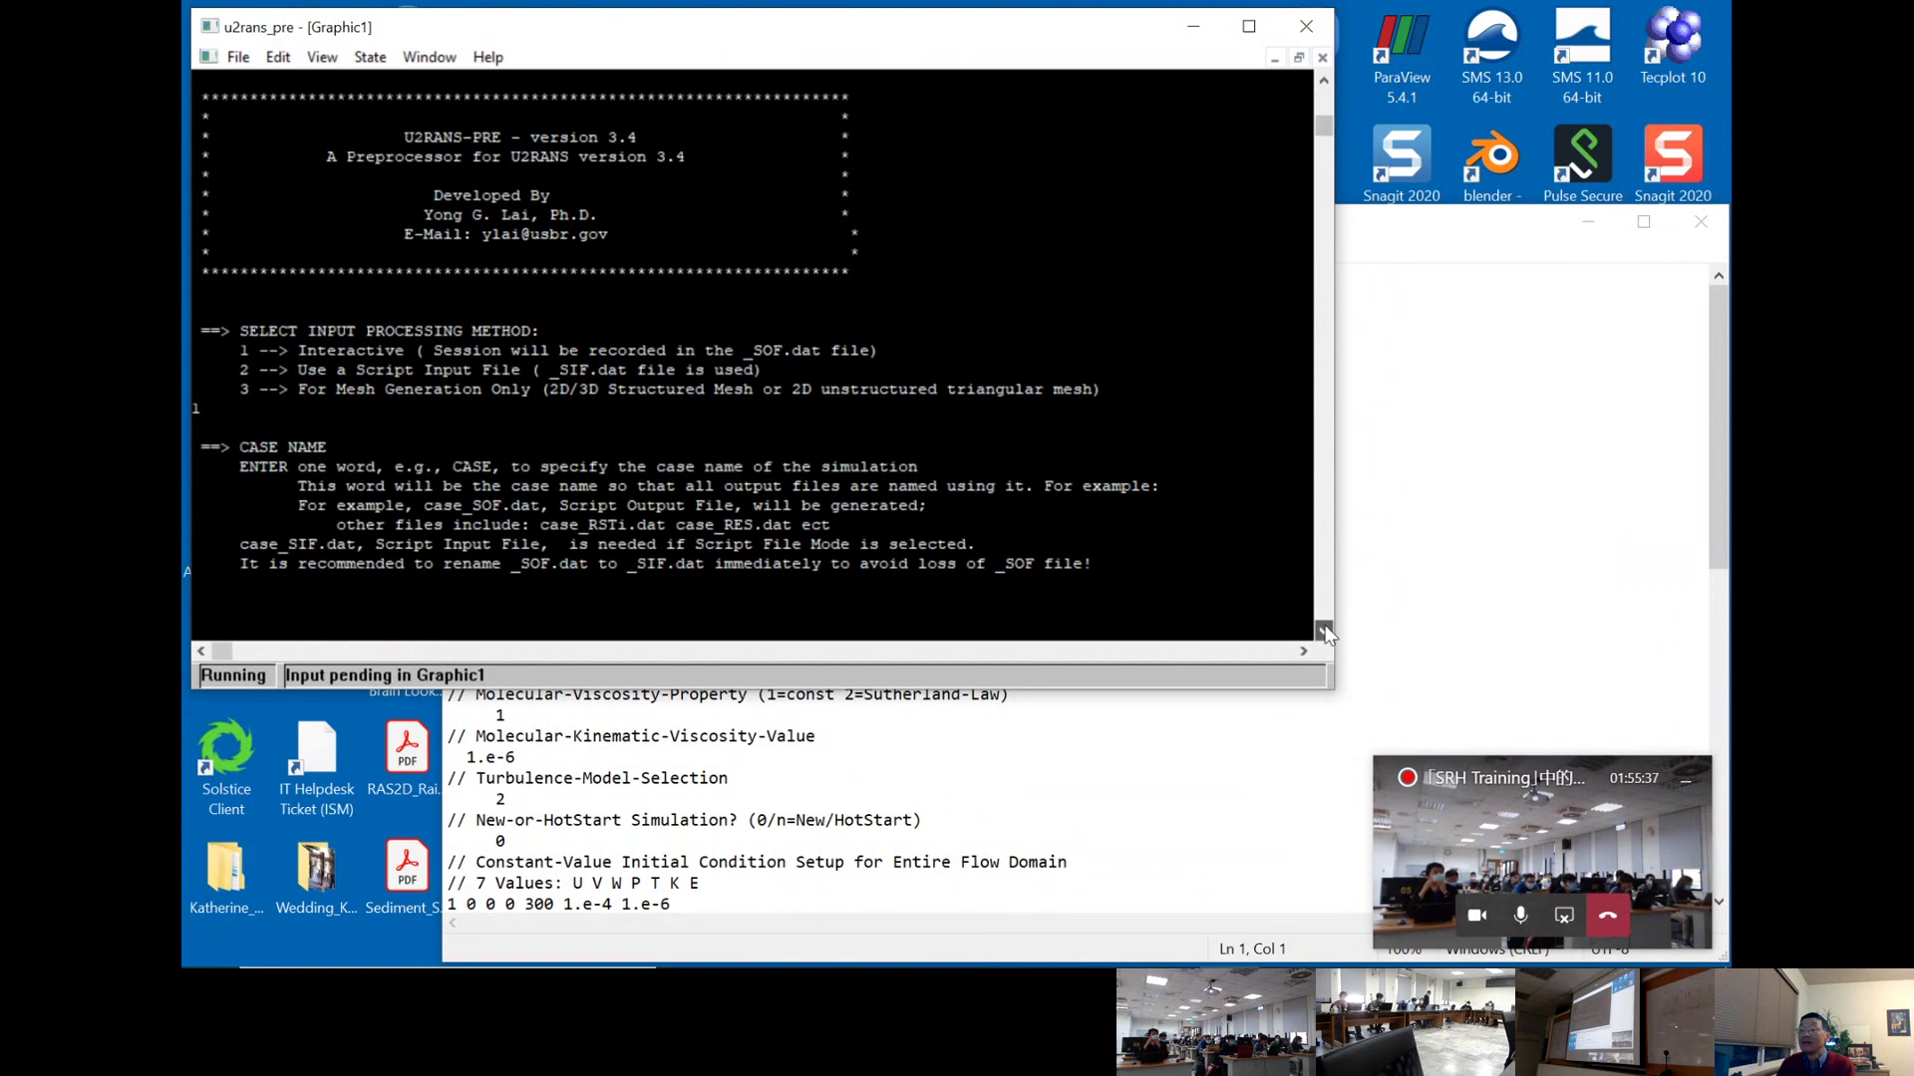
pyautogui.scroll(-2, 842, 439)
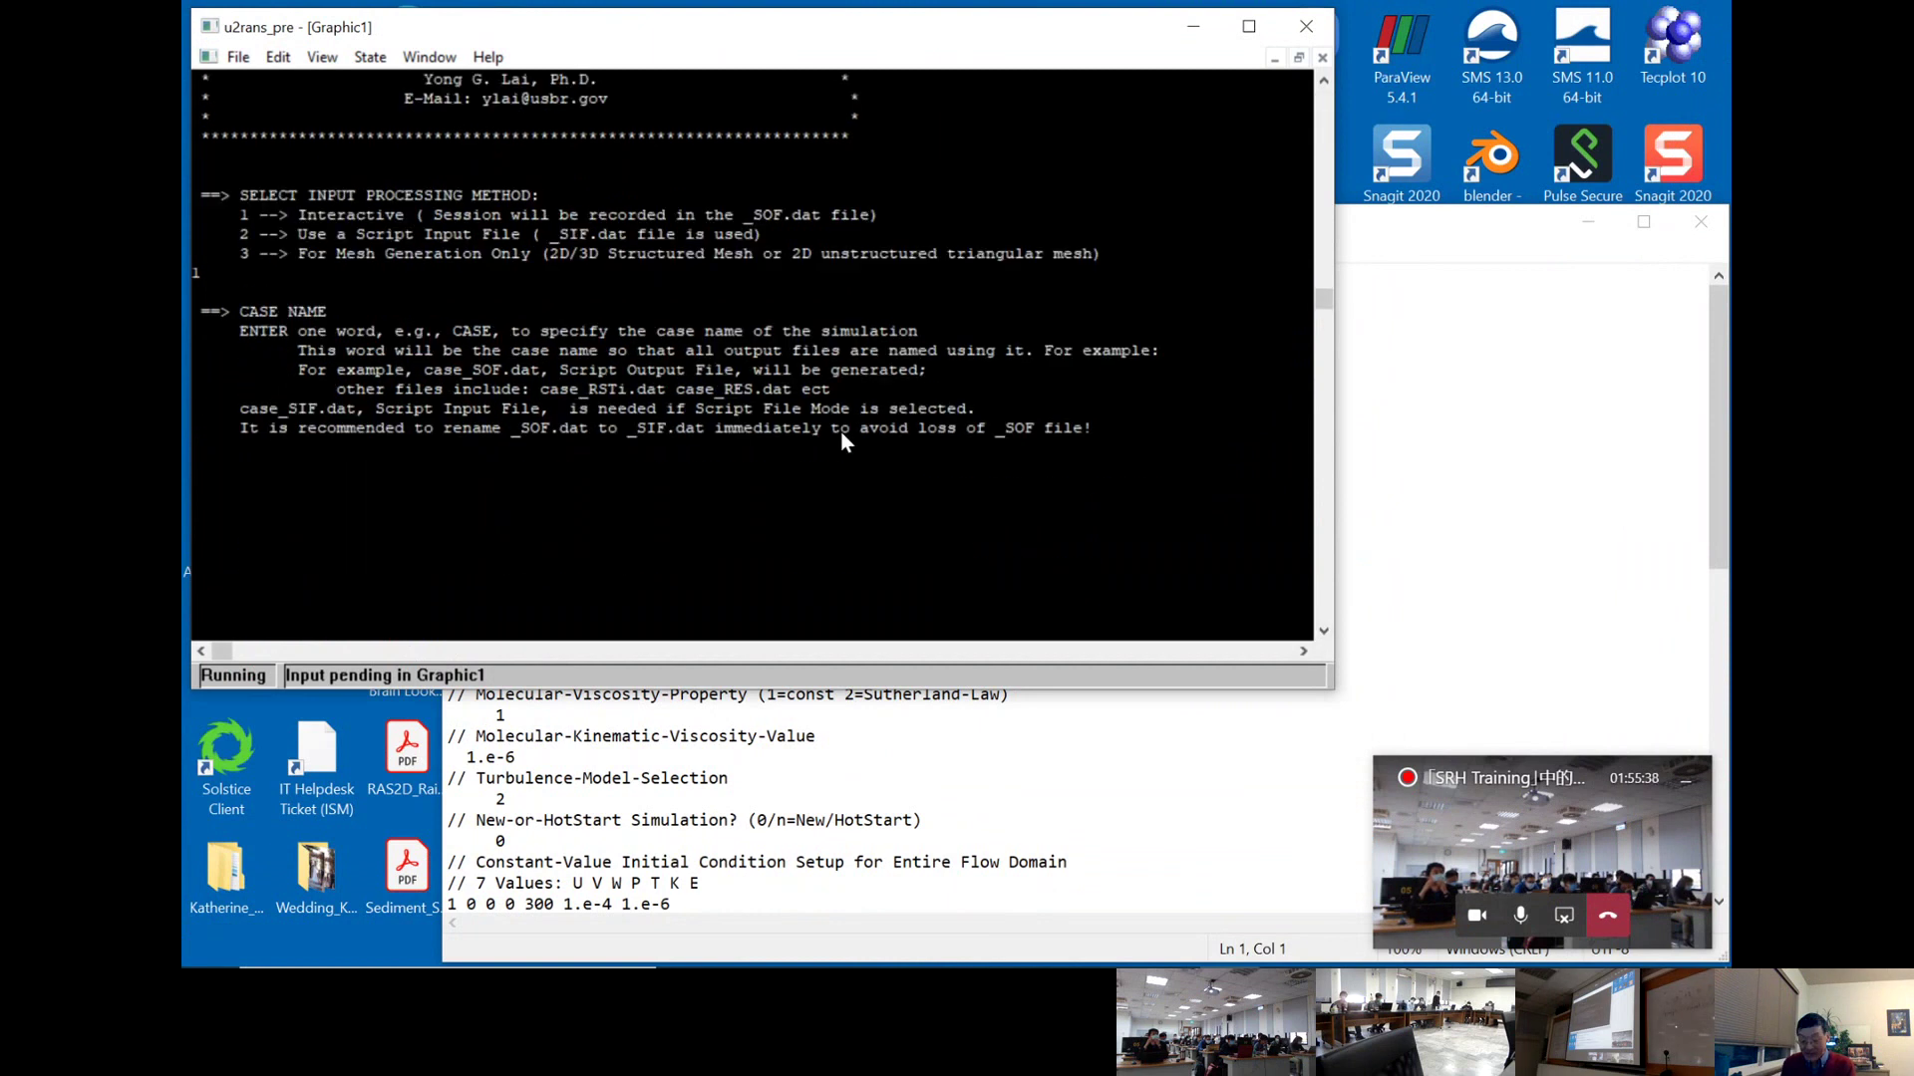
pyautogui.write('case')
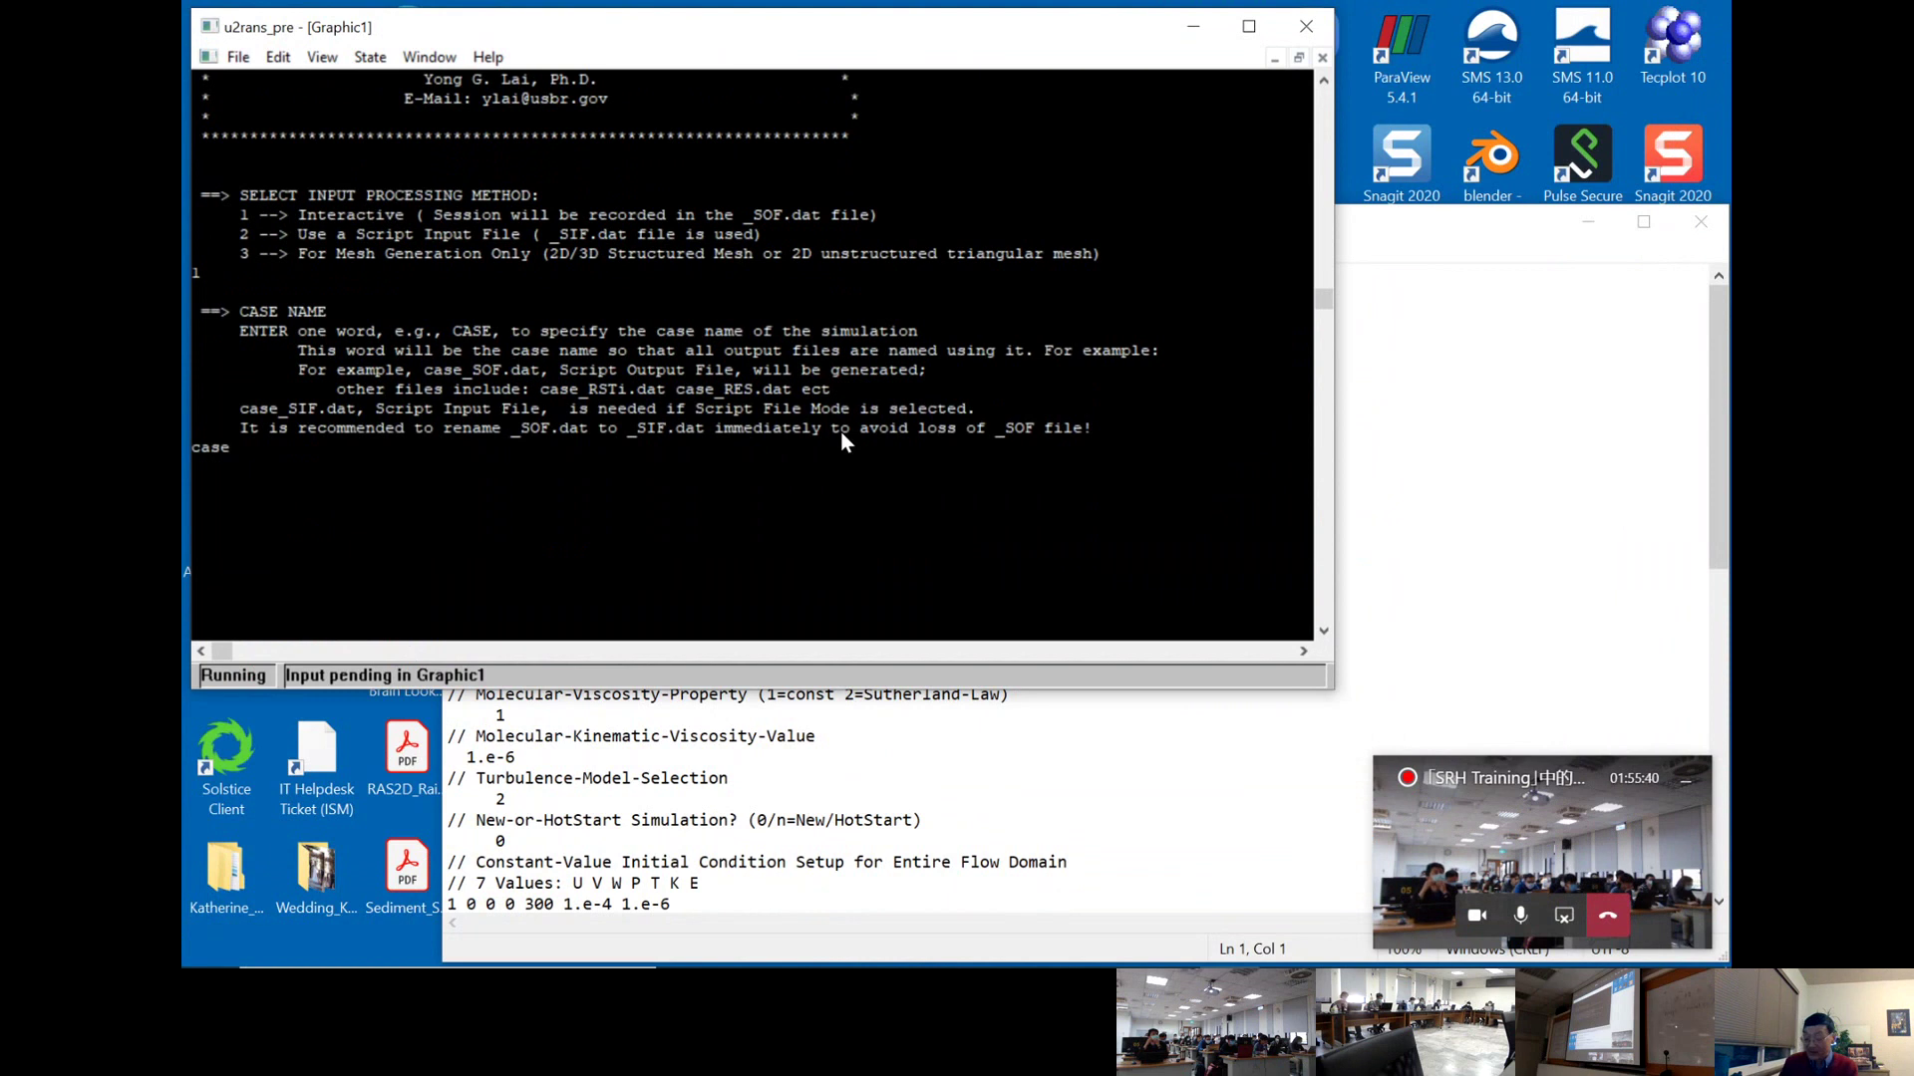
pyautogui.press('Return')
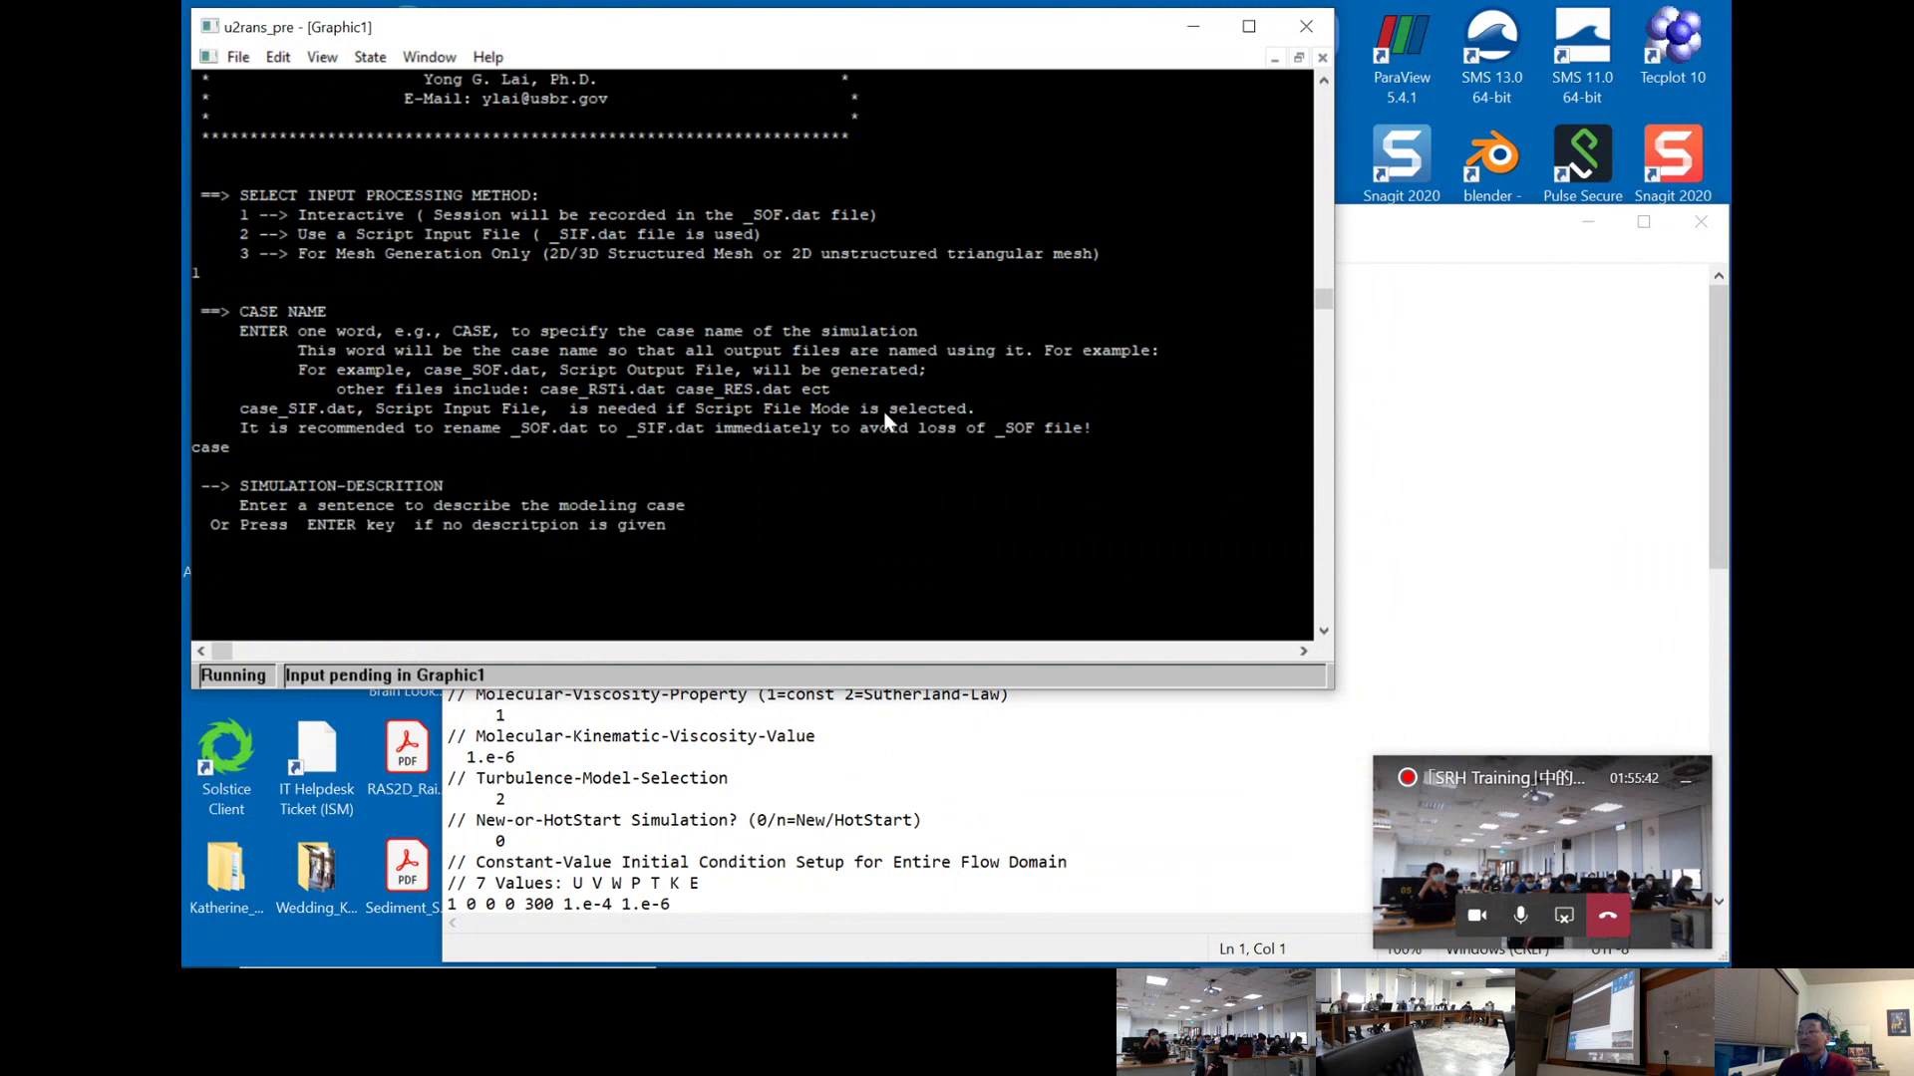
# - Enter "test" as the simulation description
pyautogui.click(1324, 632)
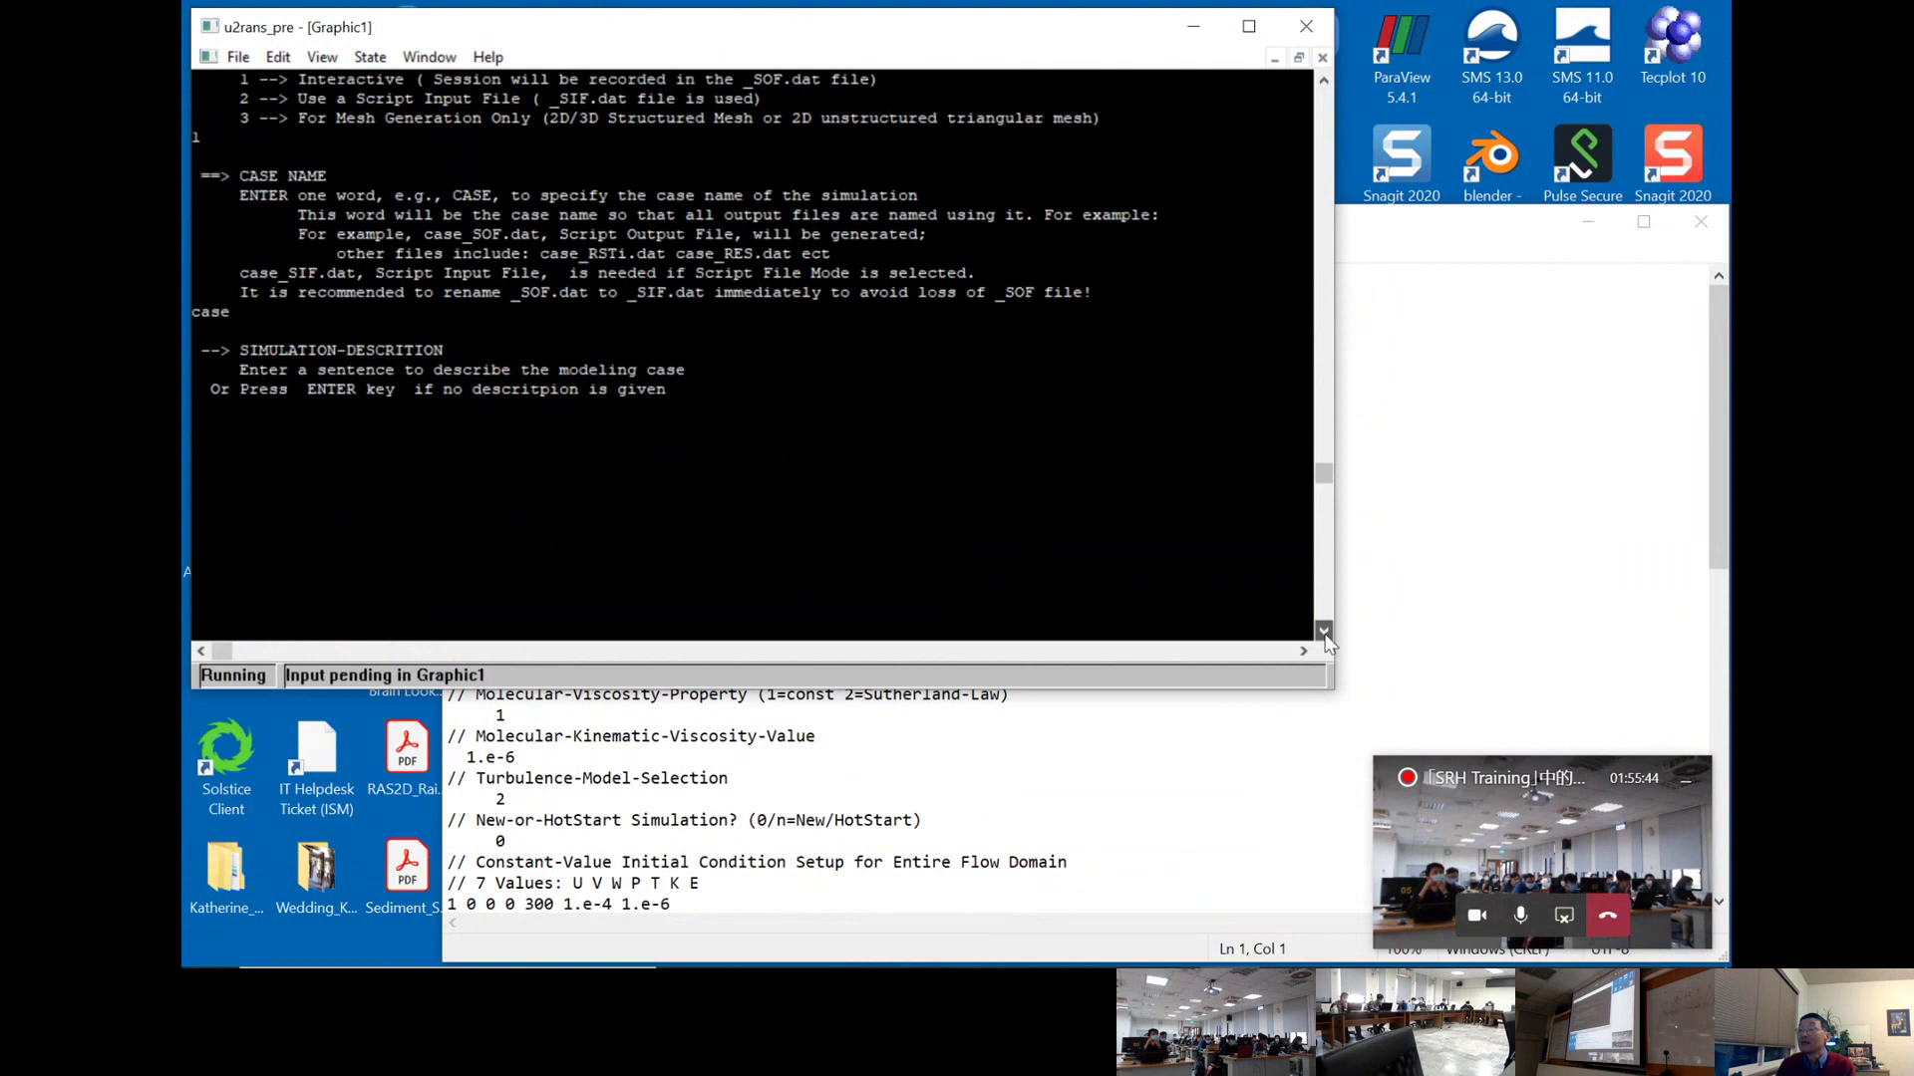
pyautogui.click(1323, 632)
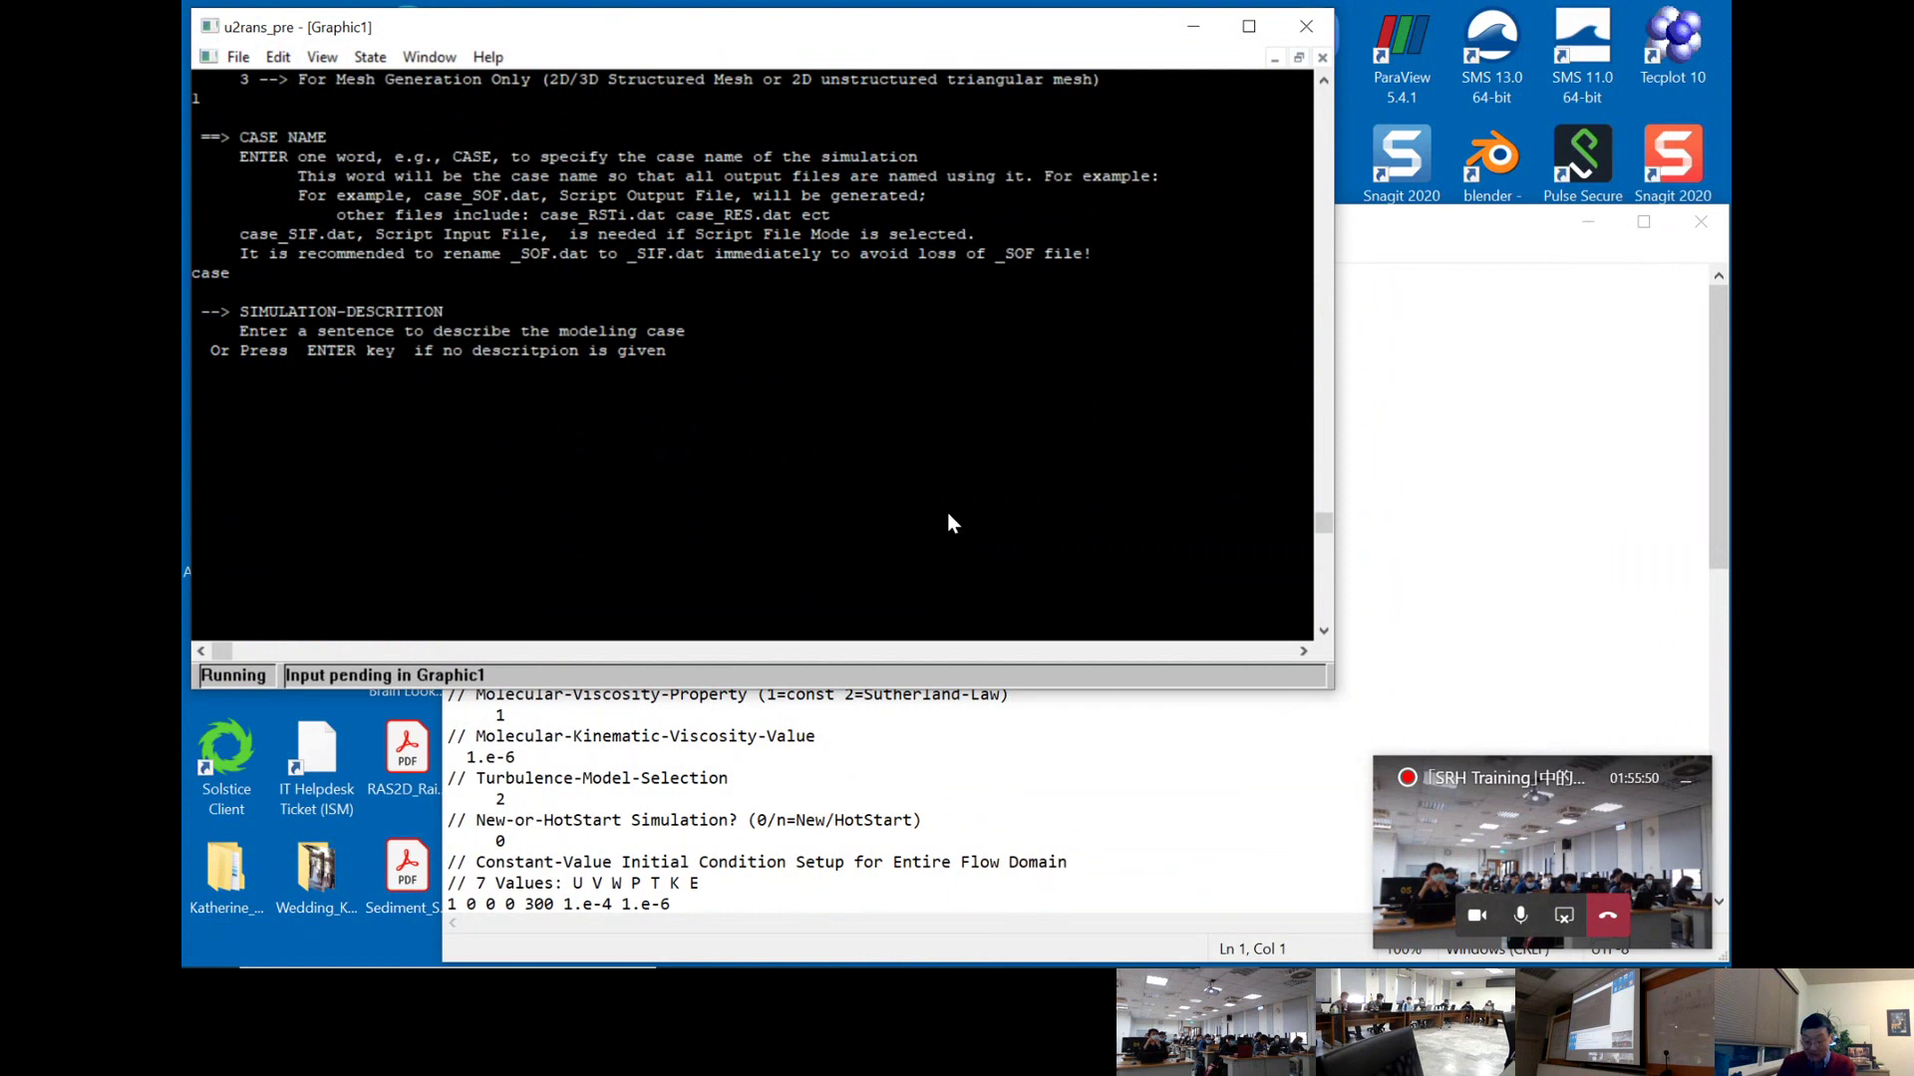
pyautogui.write('test')
pyautogui.press('Return')
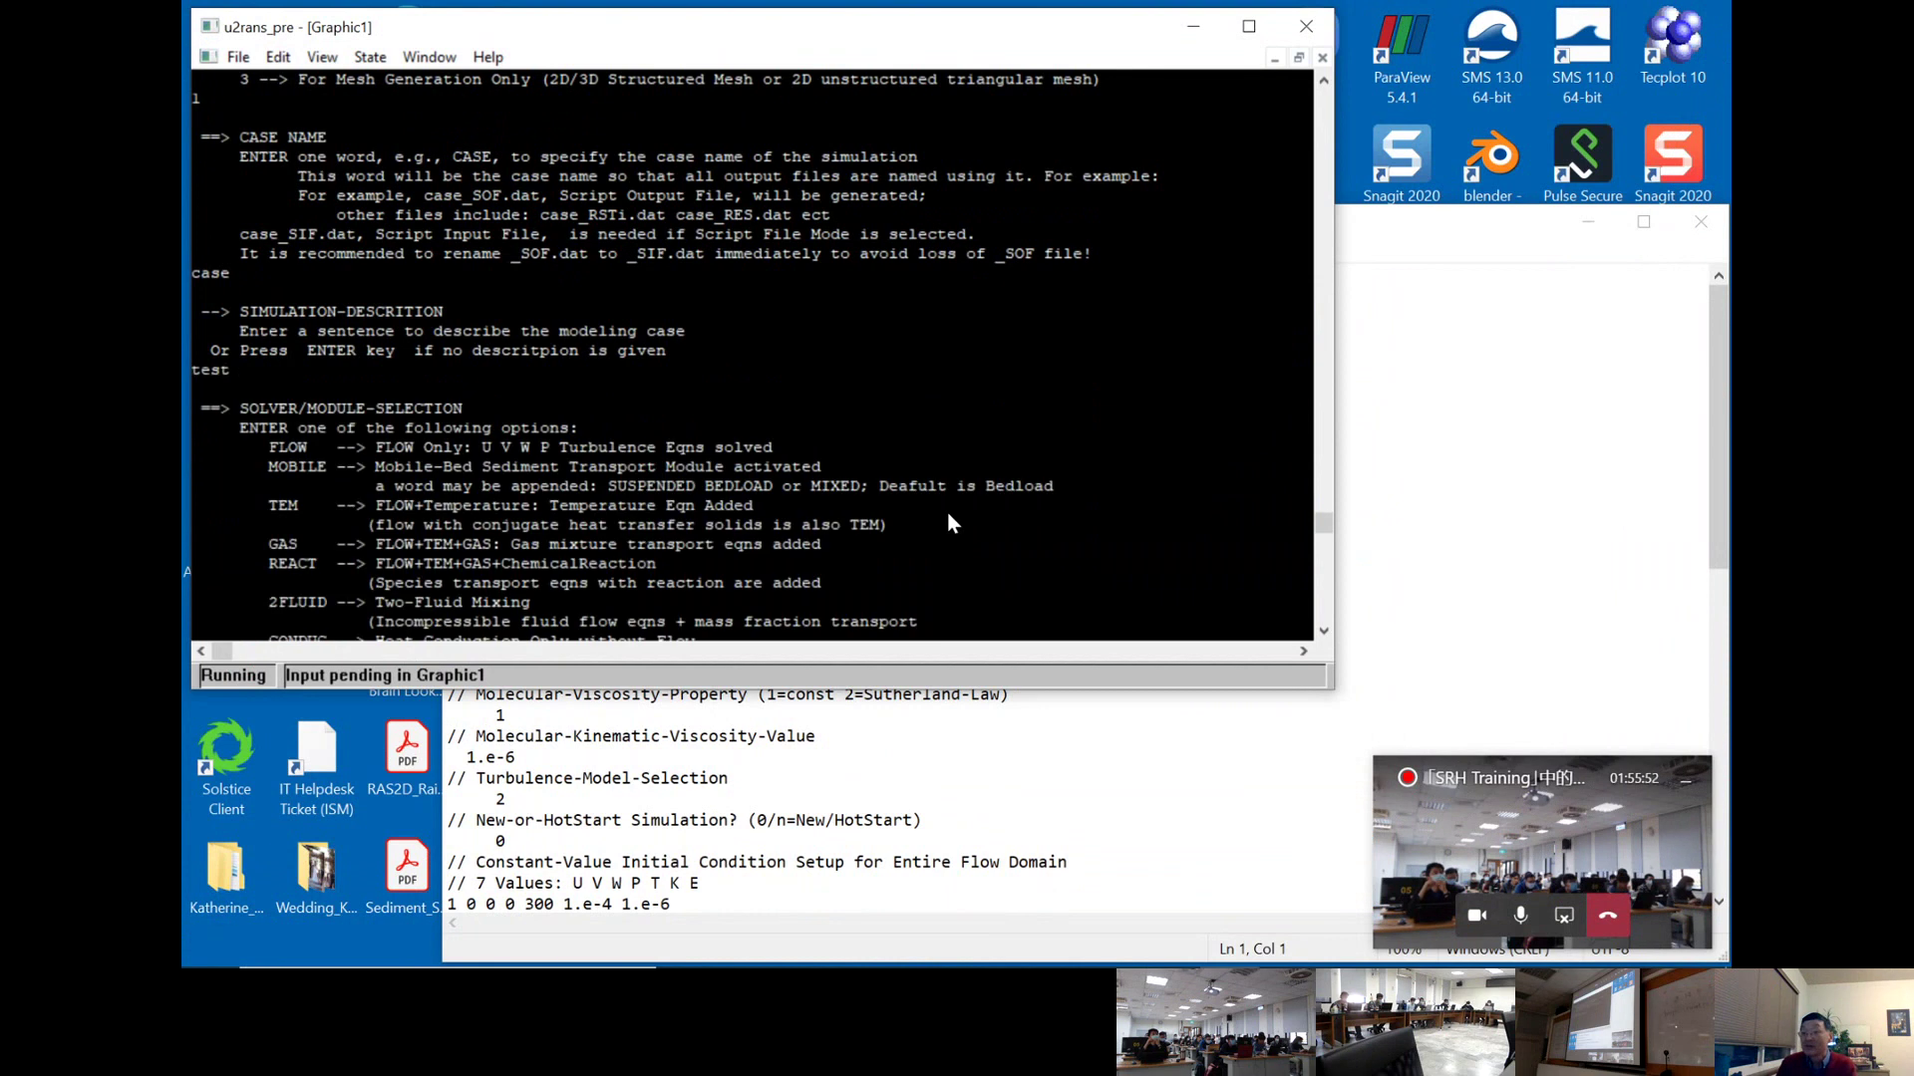
# - Select the FLOW solver module and set the final result output format to 5 (ParaView)
pyautogui.click(1325, 634)
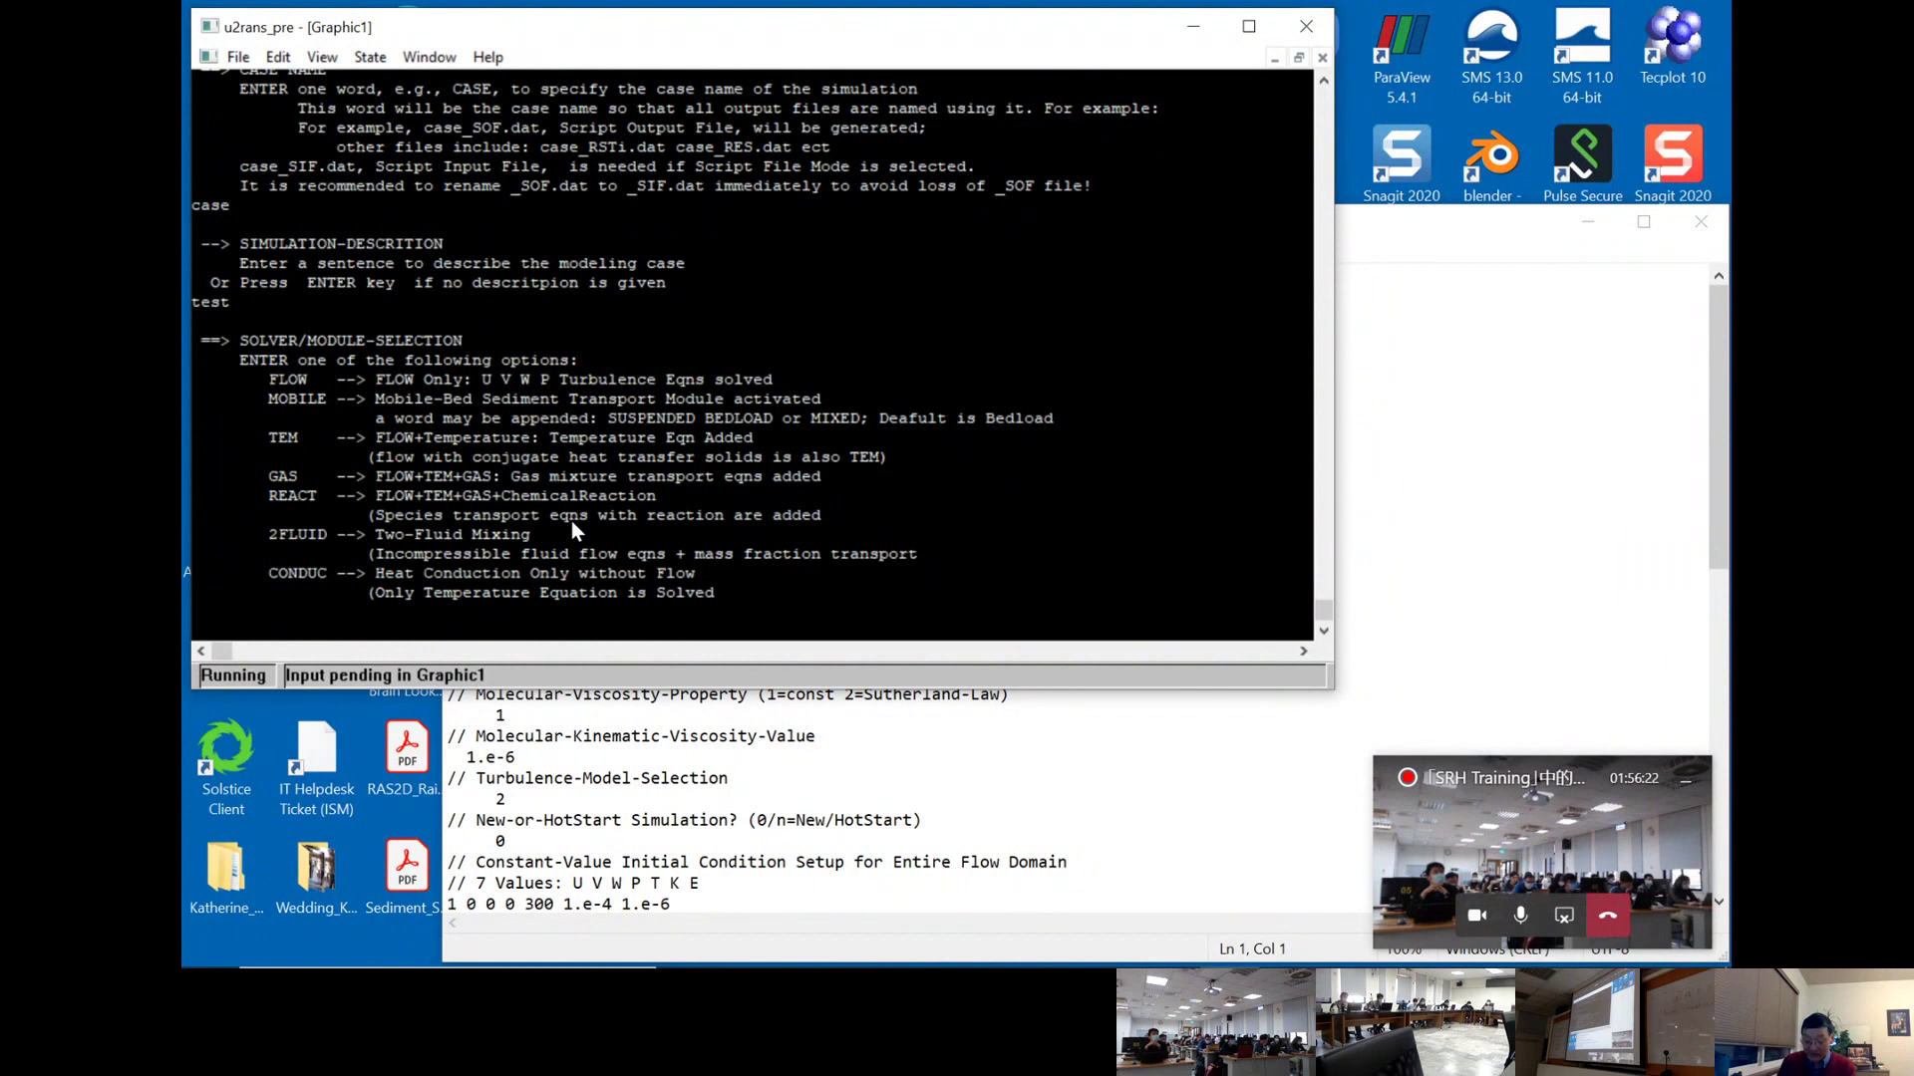
pyautogui.write('FLOW')
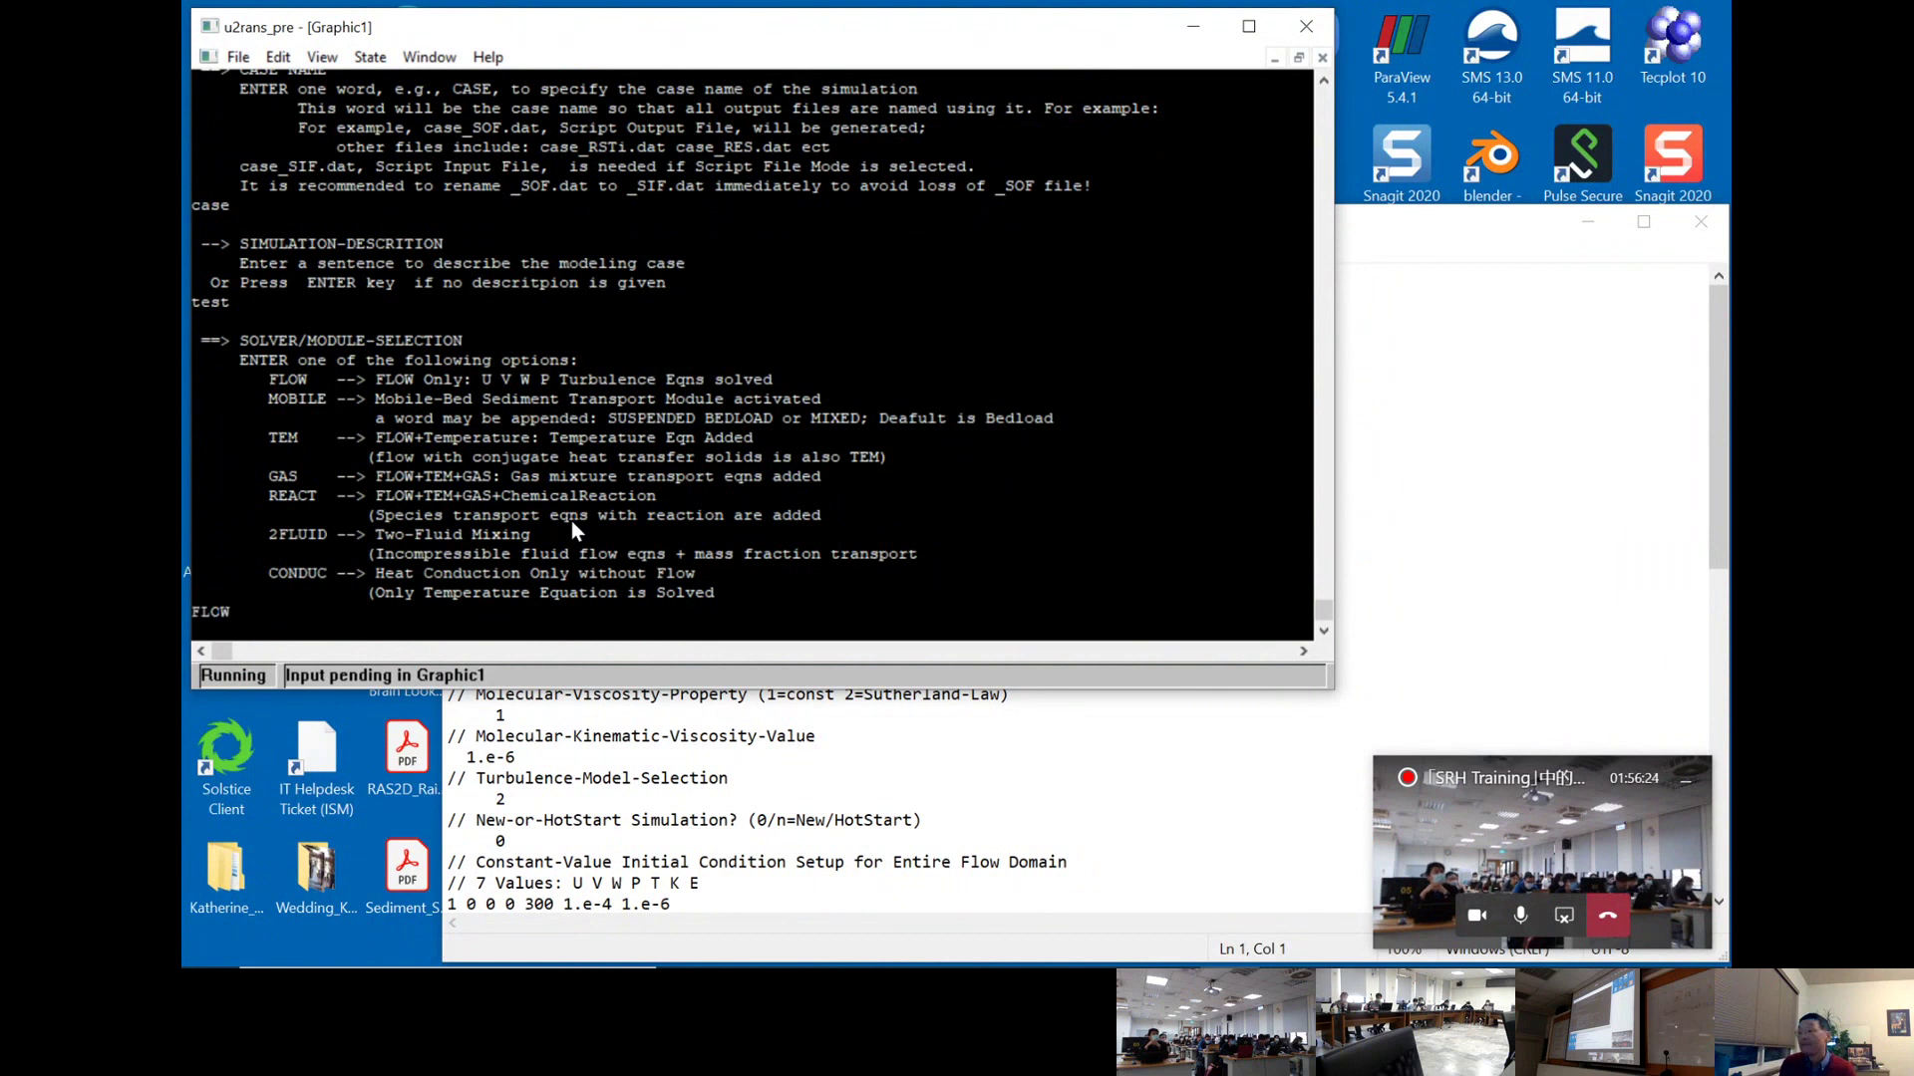
pyautogui.press('Return')
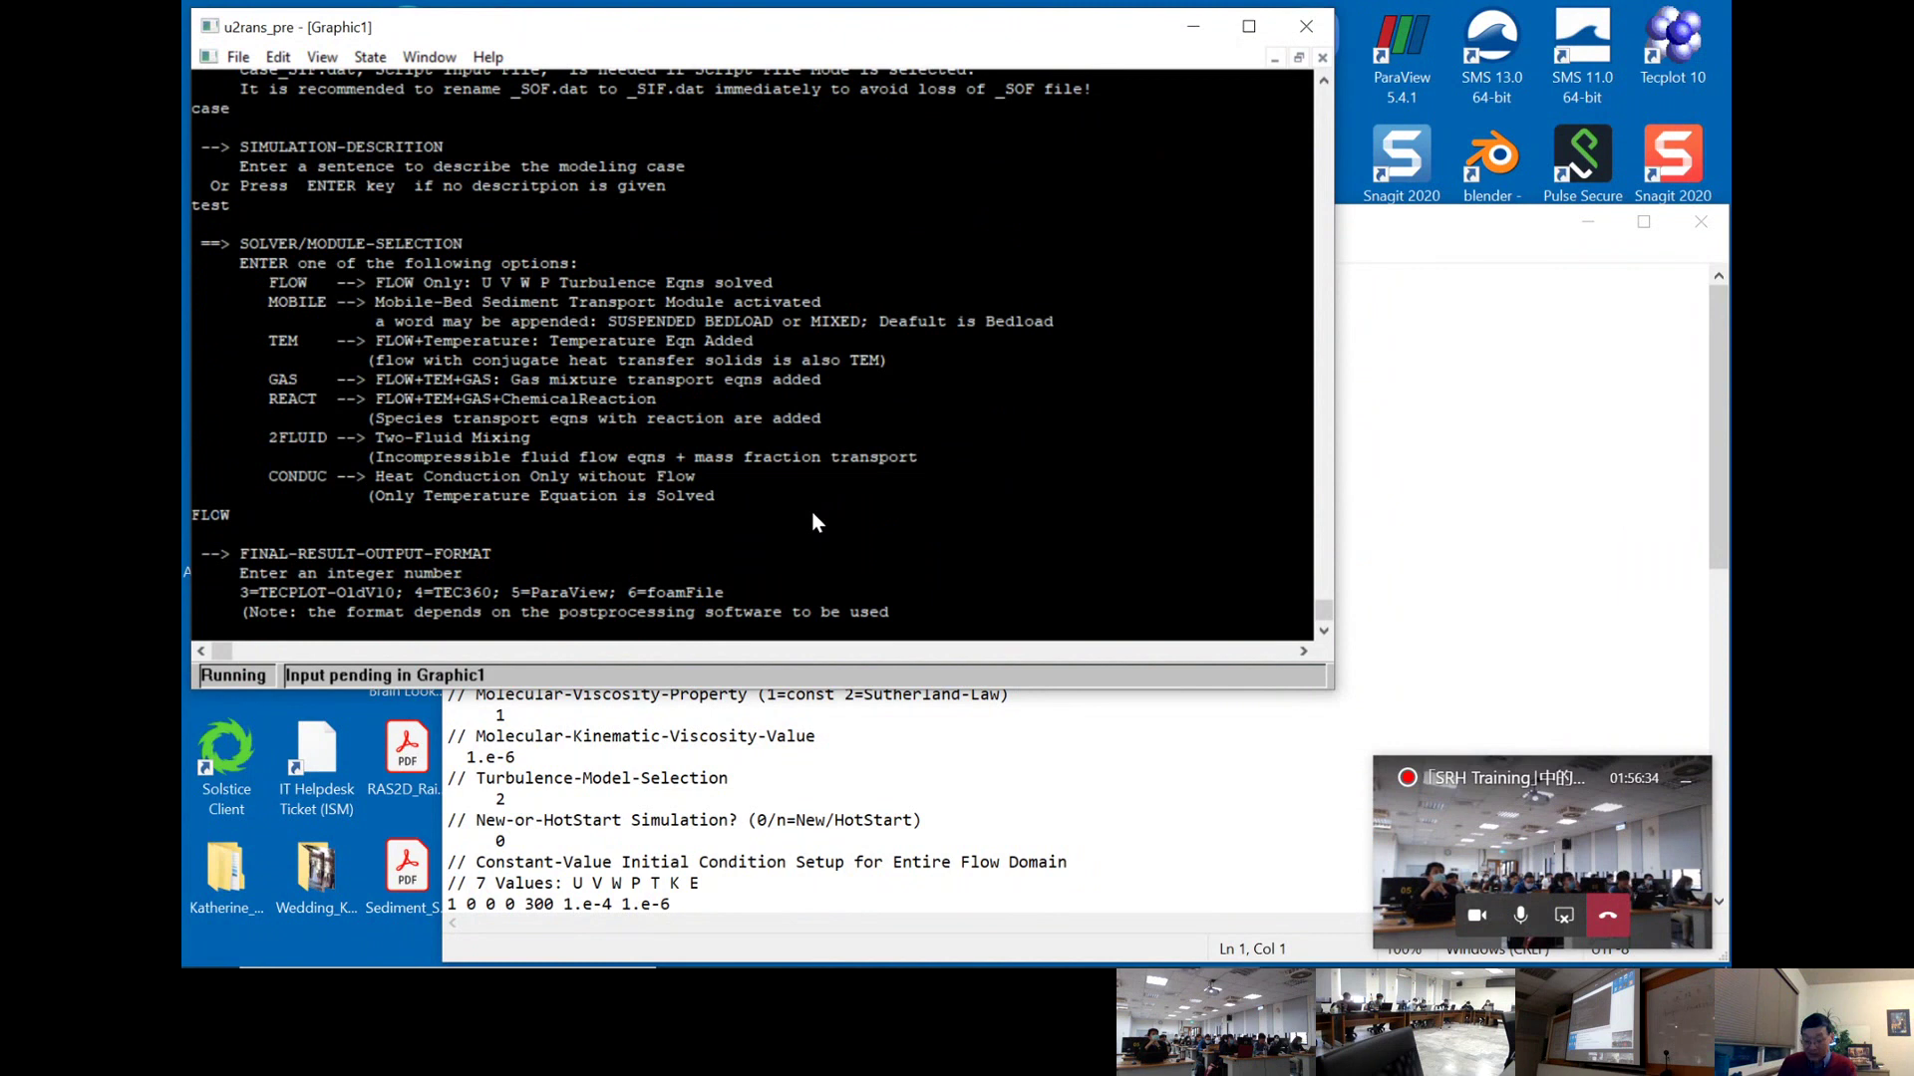
pyautogui.write('5')
pyautogui.press('Return')
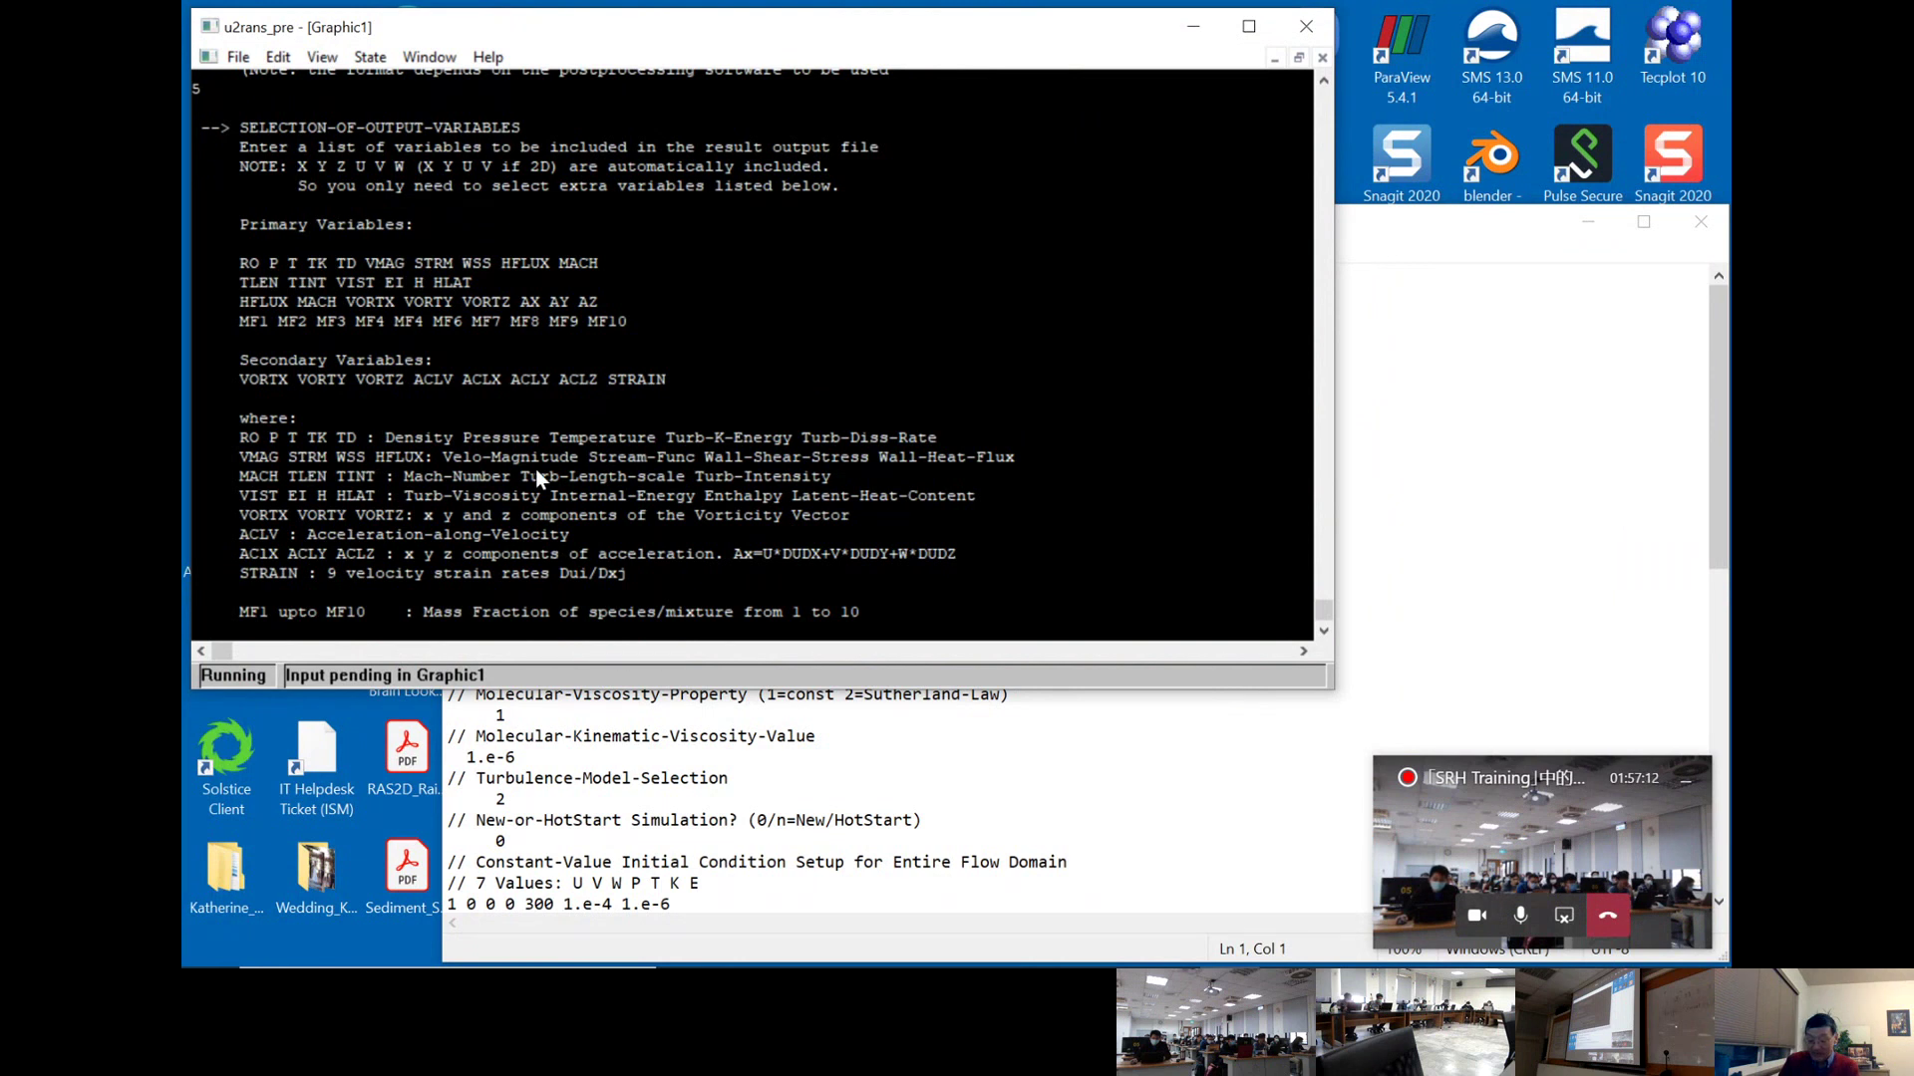
# - Enter P VMAG as the extra output variables, consulting the reference case_SIF.dat in Notepad before submitting
pyautogui.write('P VMAG')
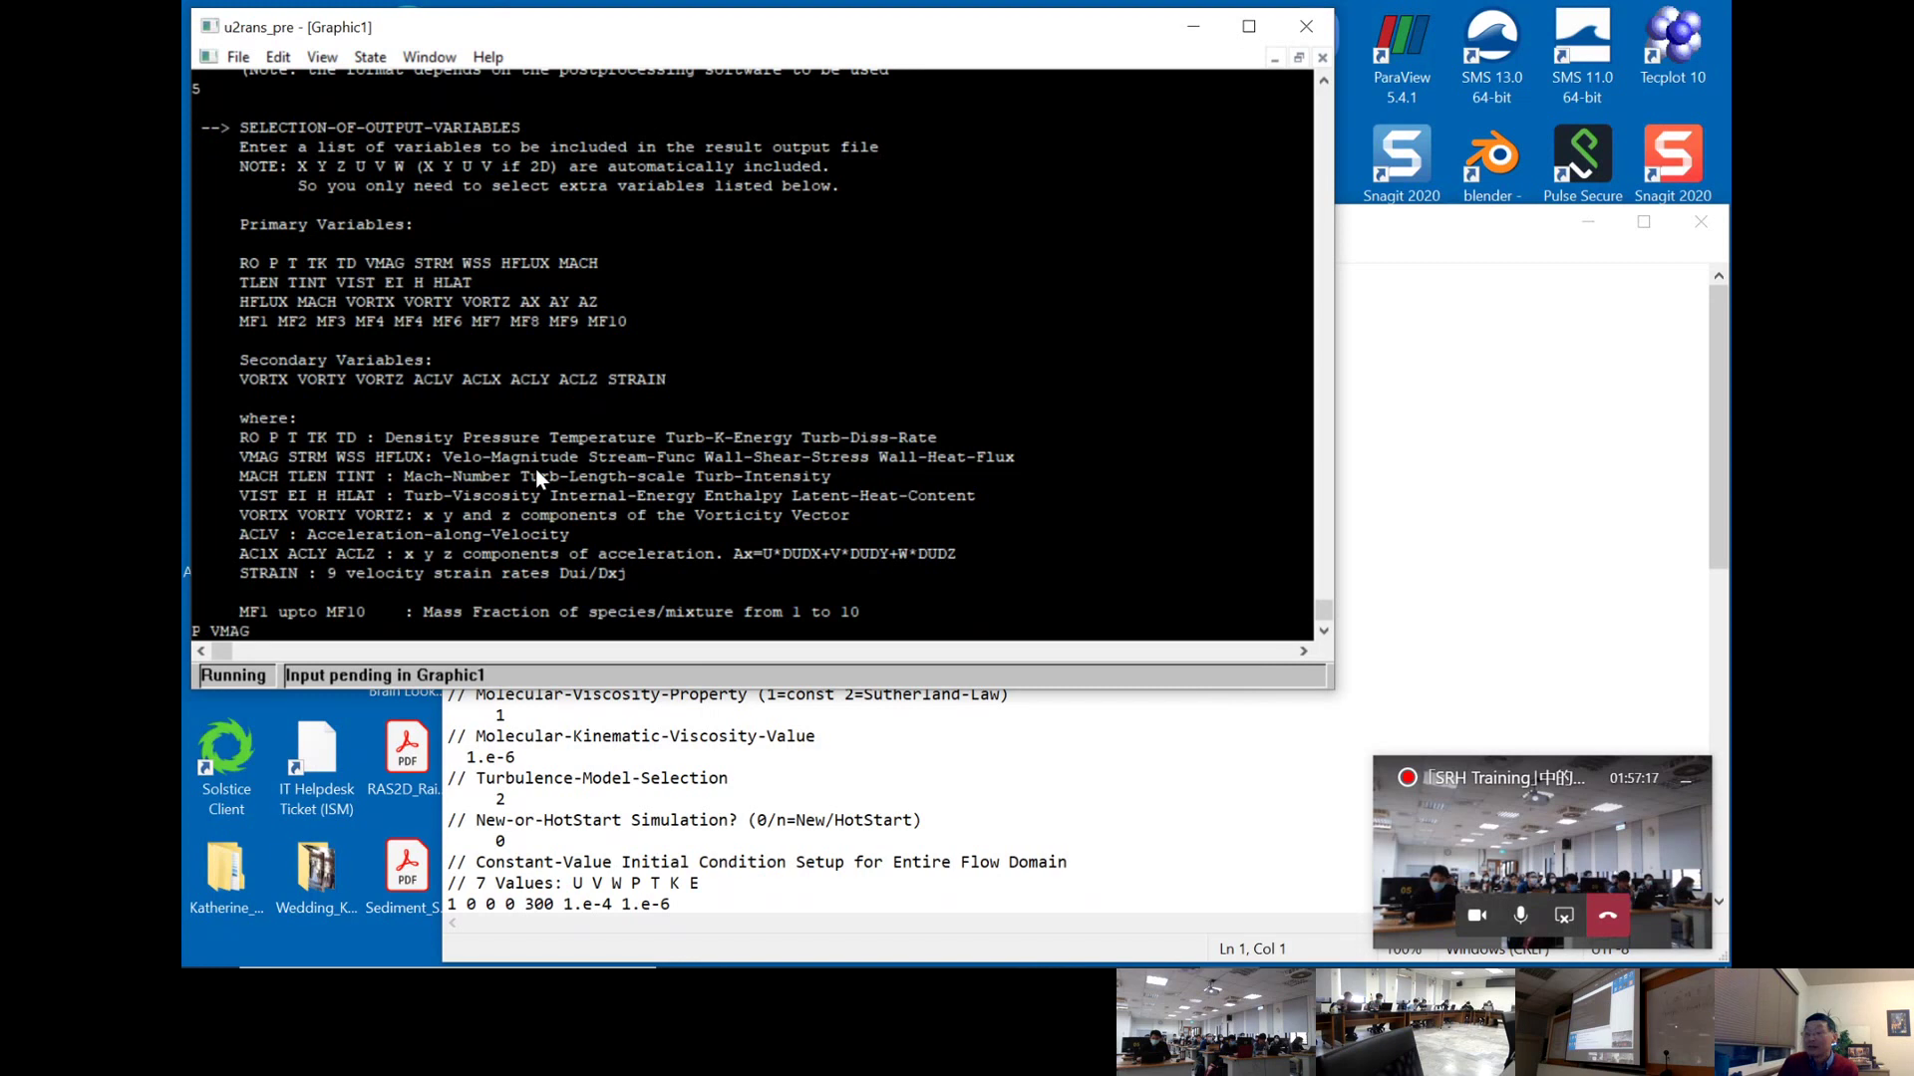
pyautogui.click(798, 805)
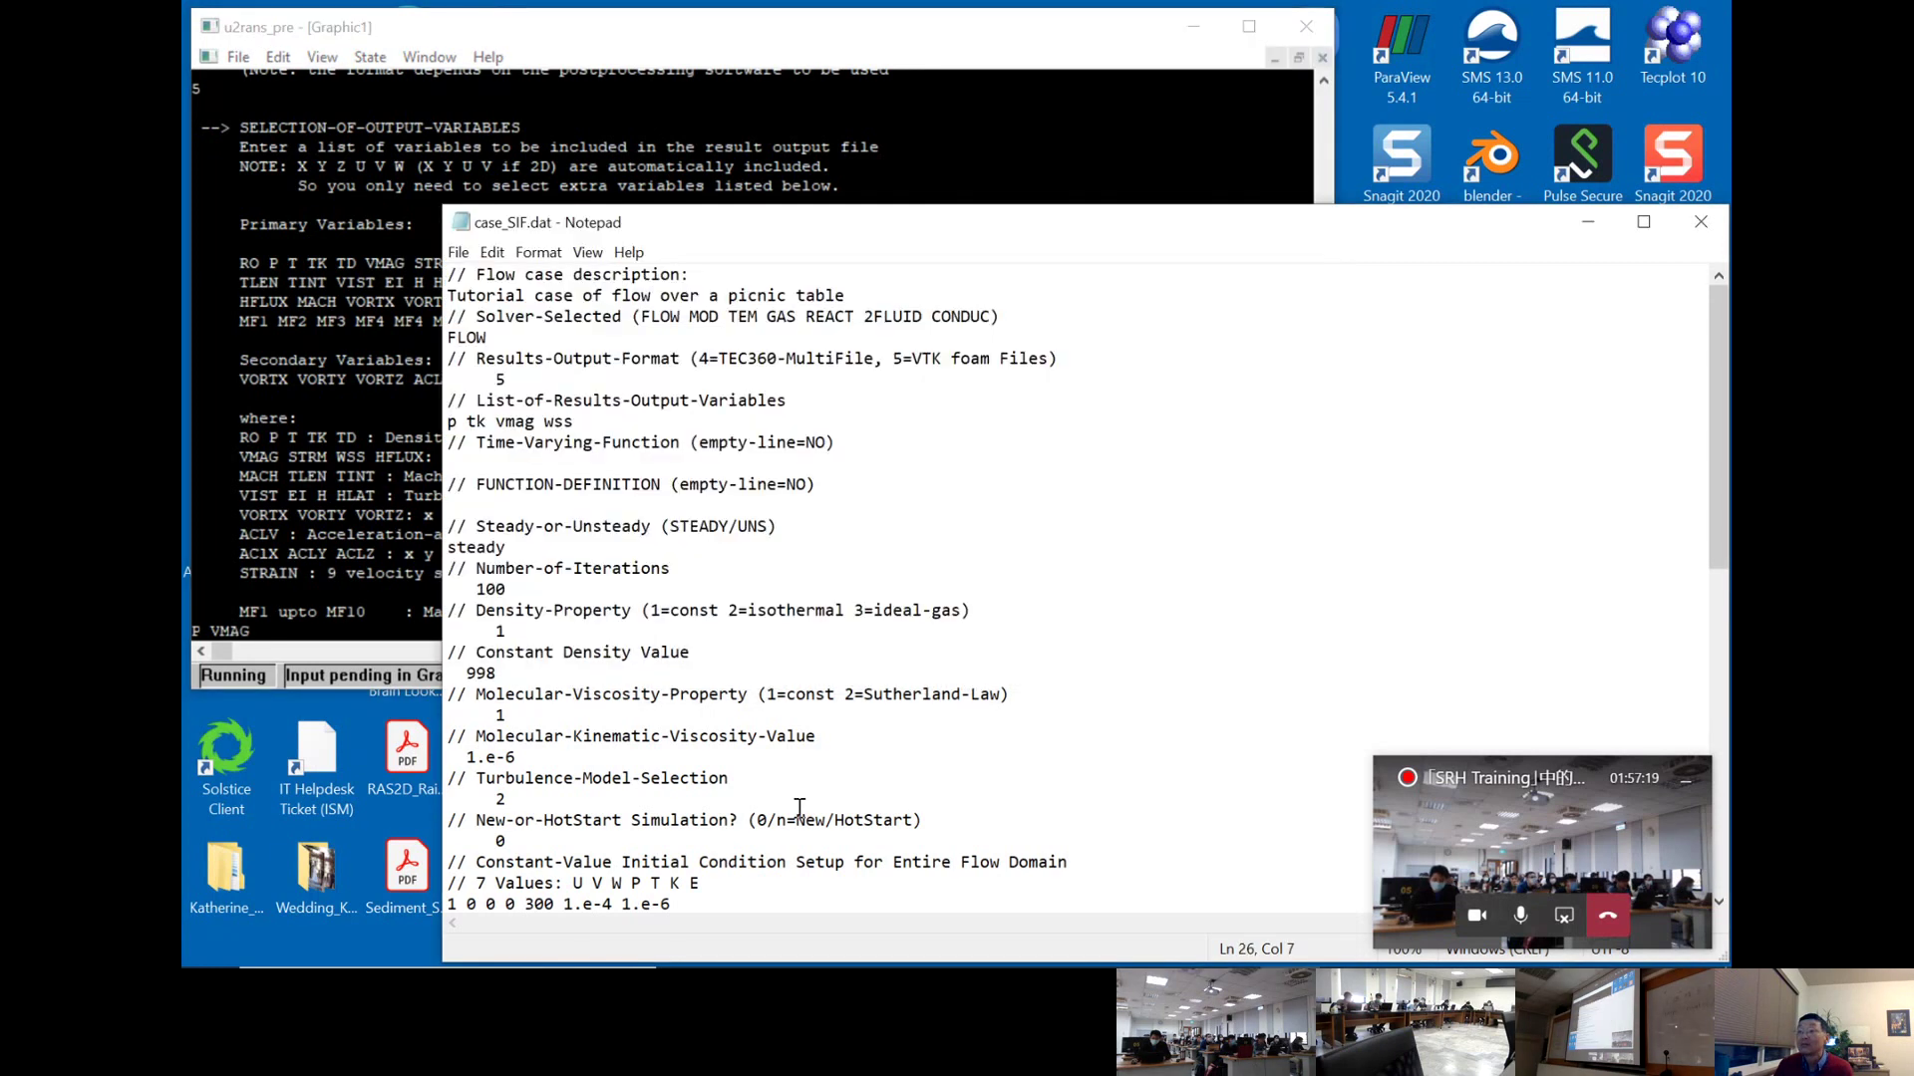
pyautogui.click(231, 452)
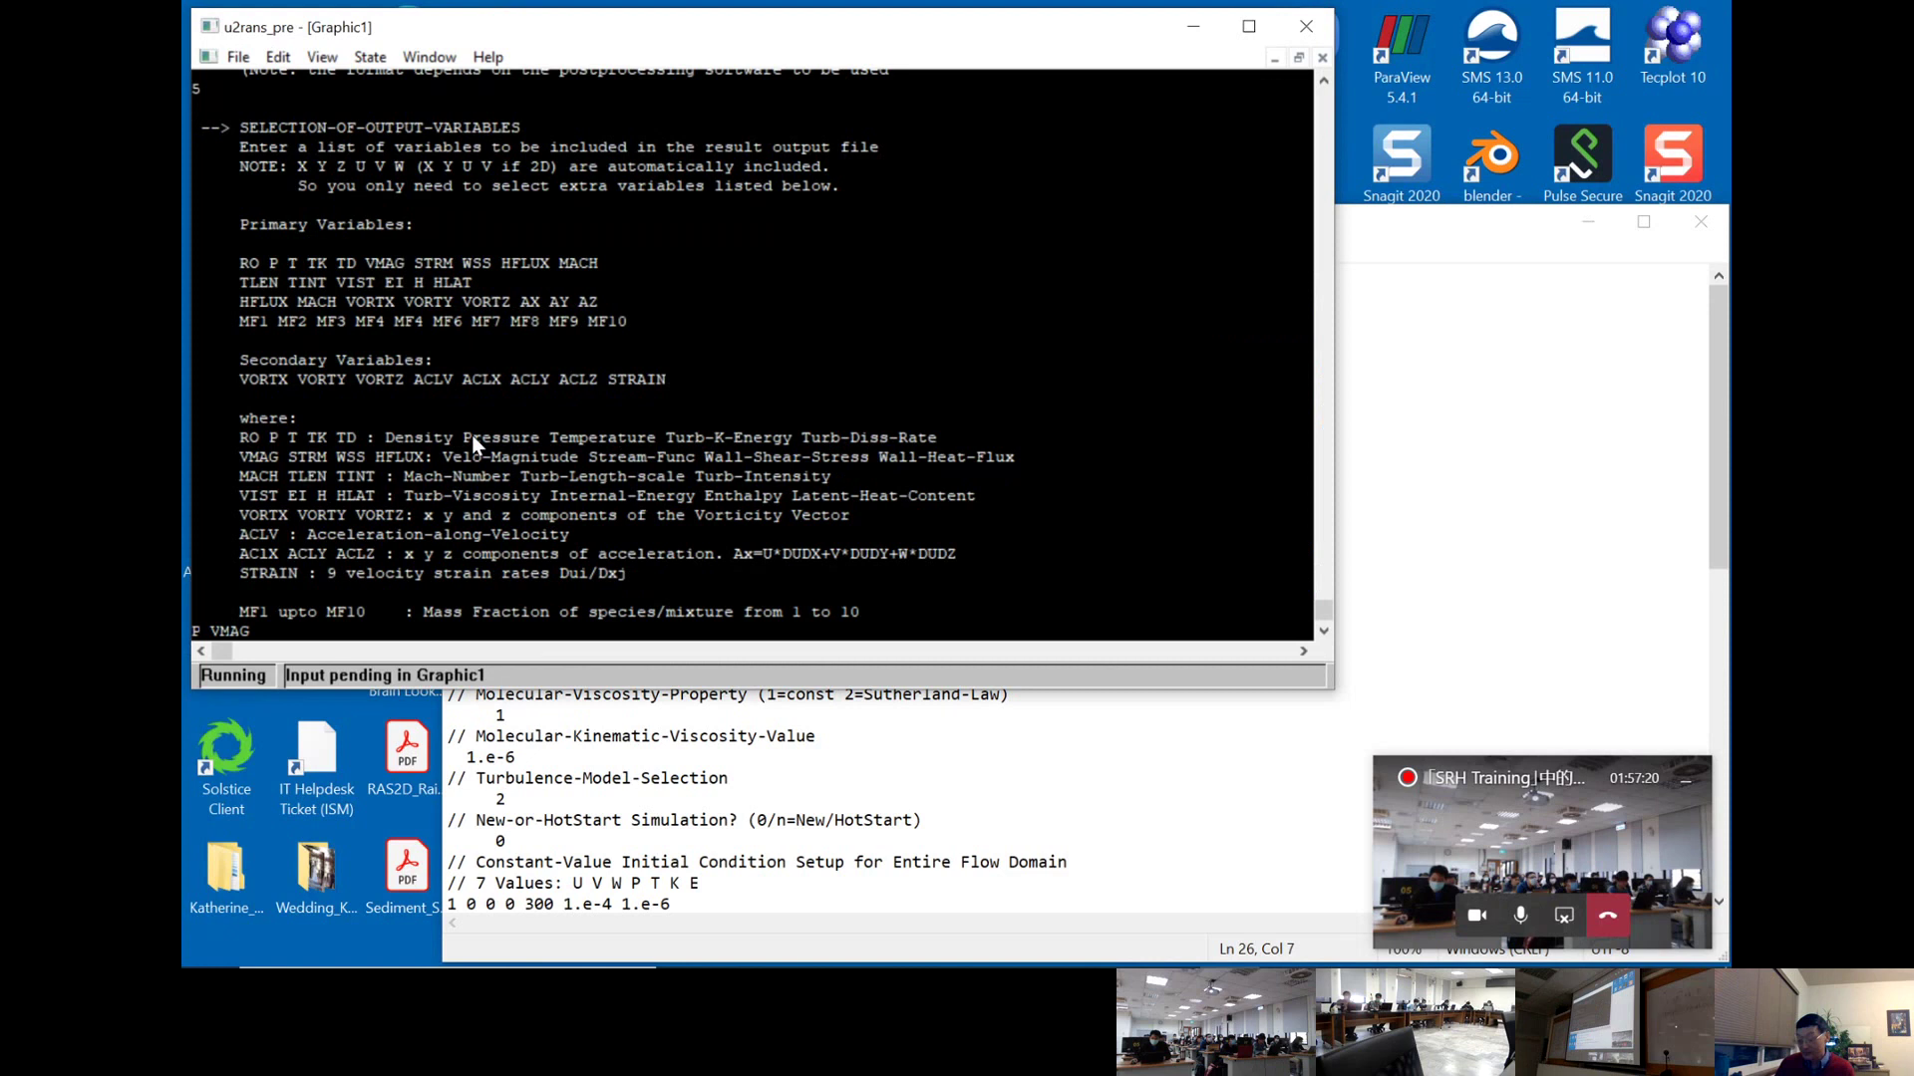
pyautogui.press('Return')
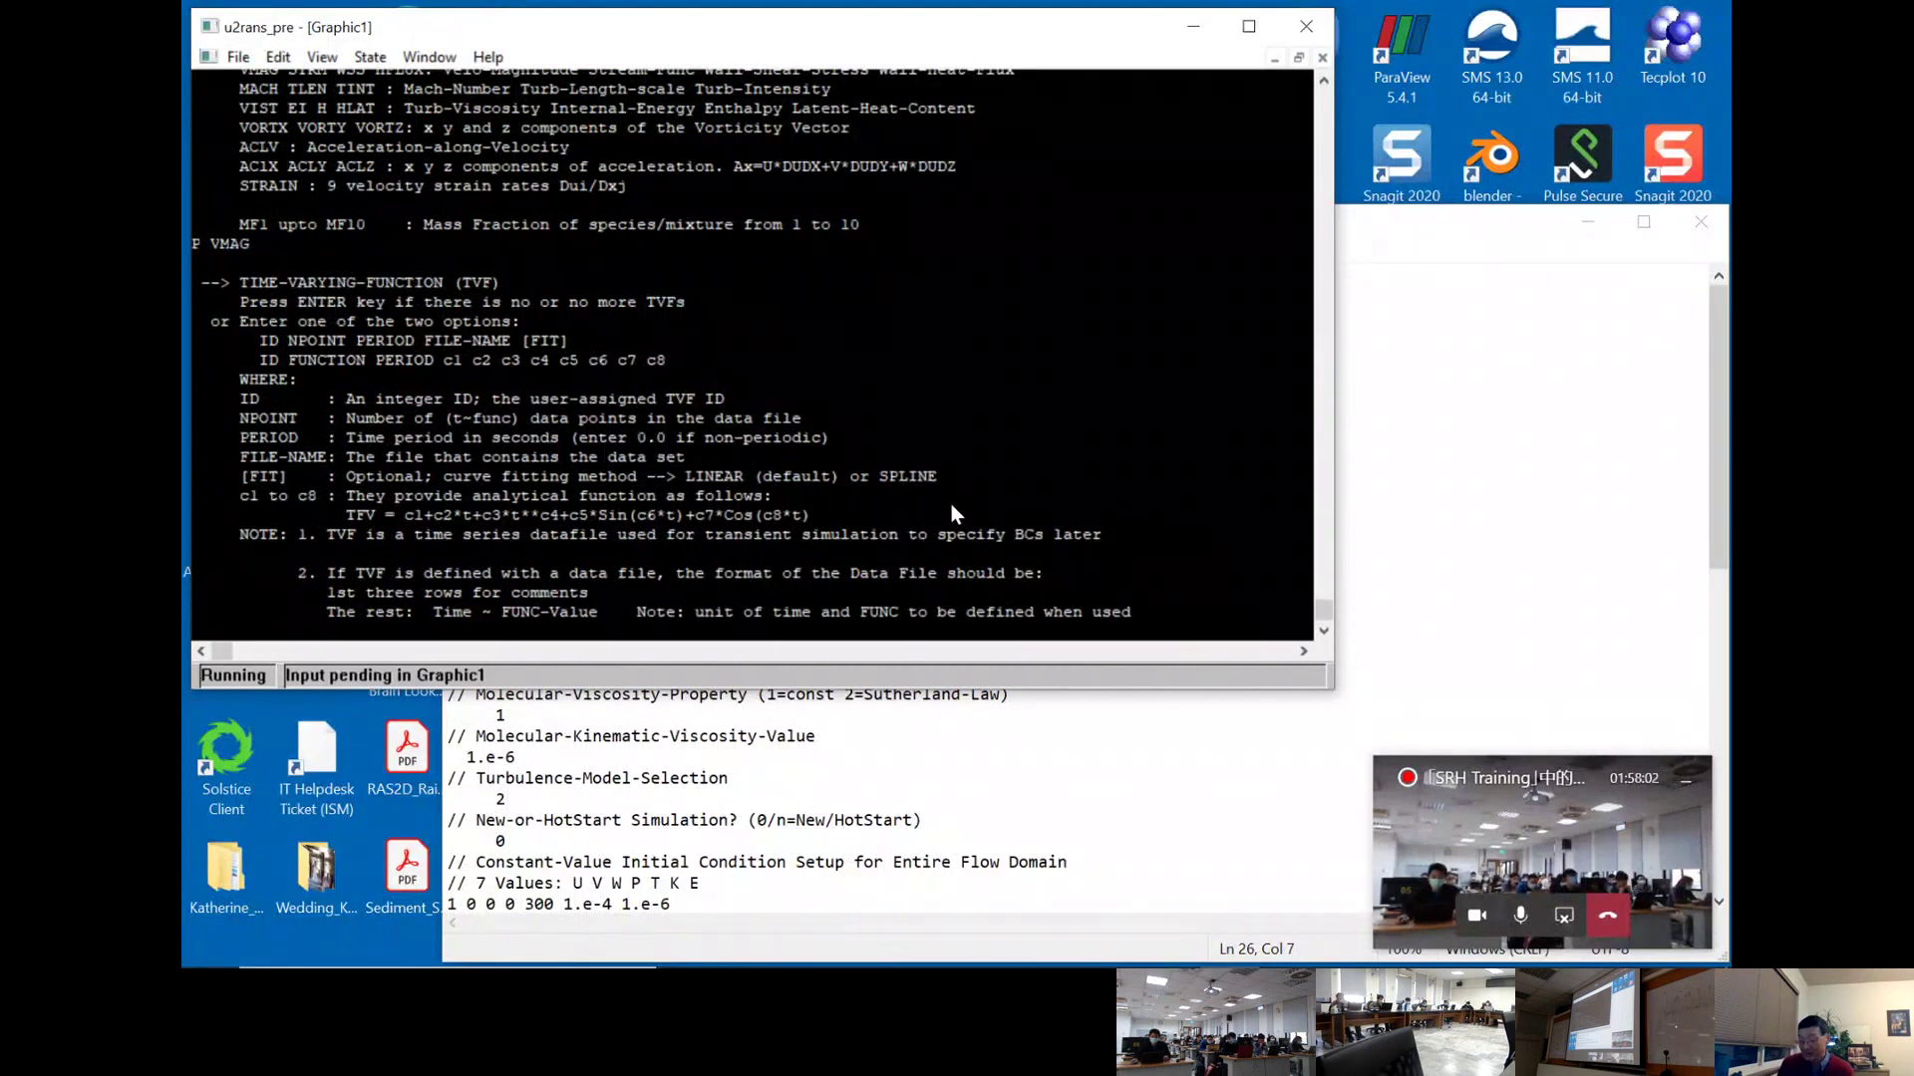
# - Skip the time-varying and general function definitions and set the simulation type to STEADY, checking against the reference case_SIF.dat
pyautogui.press('Return')
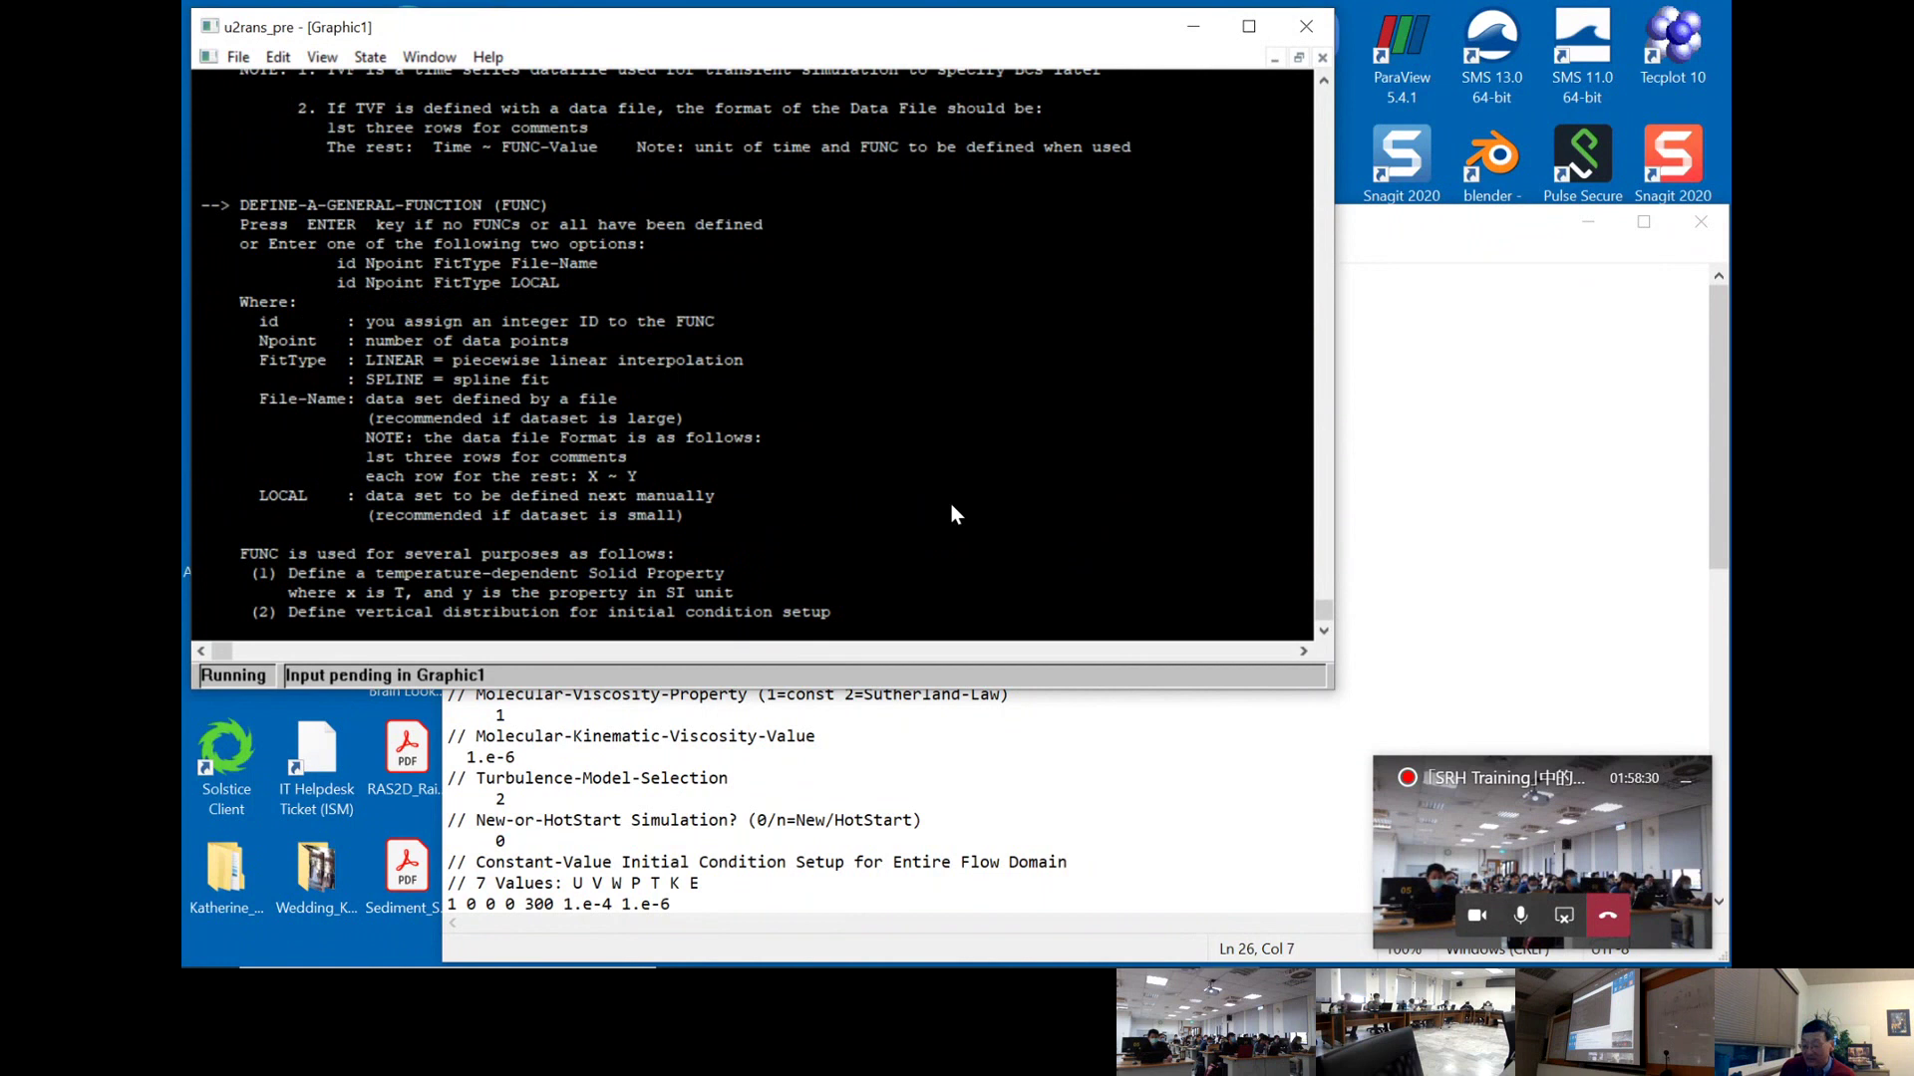
pyautogui.press('Return')
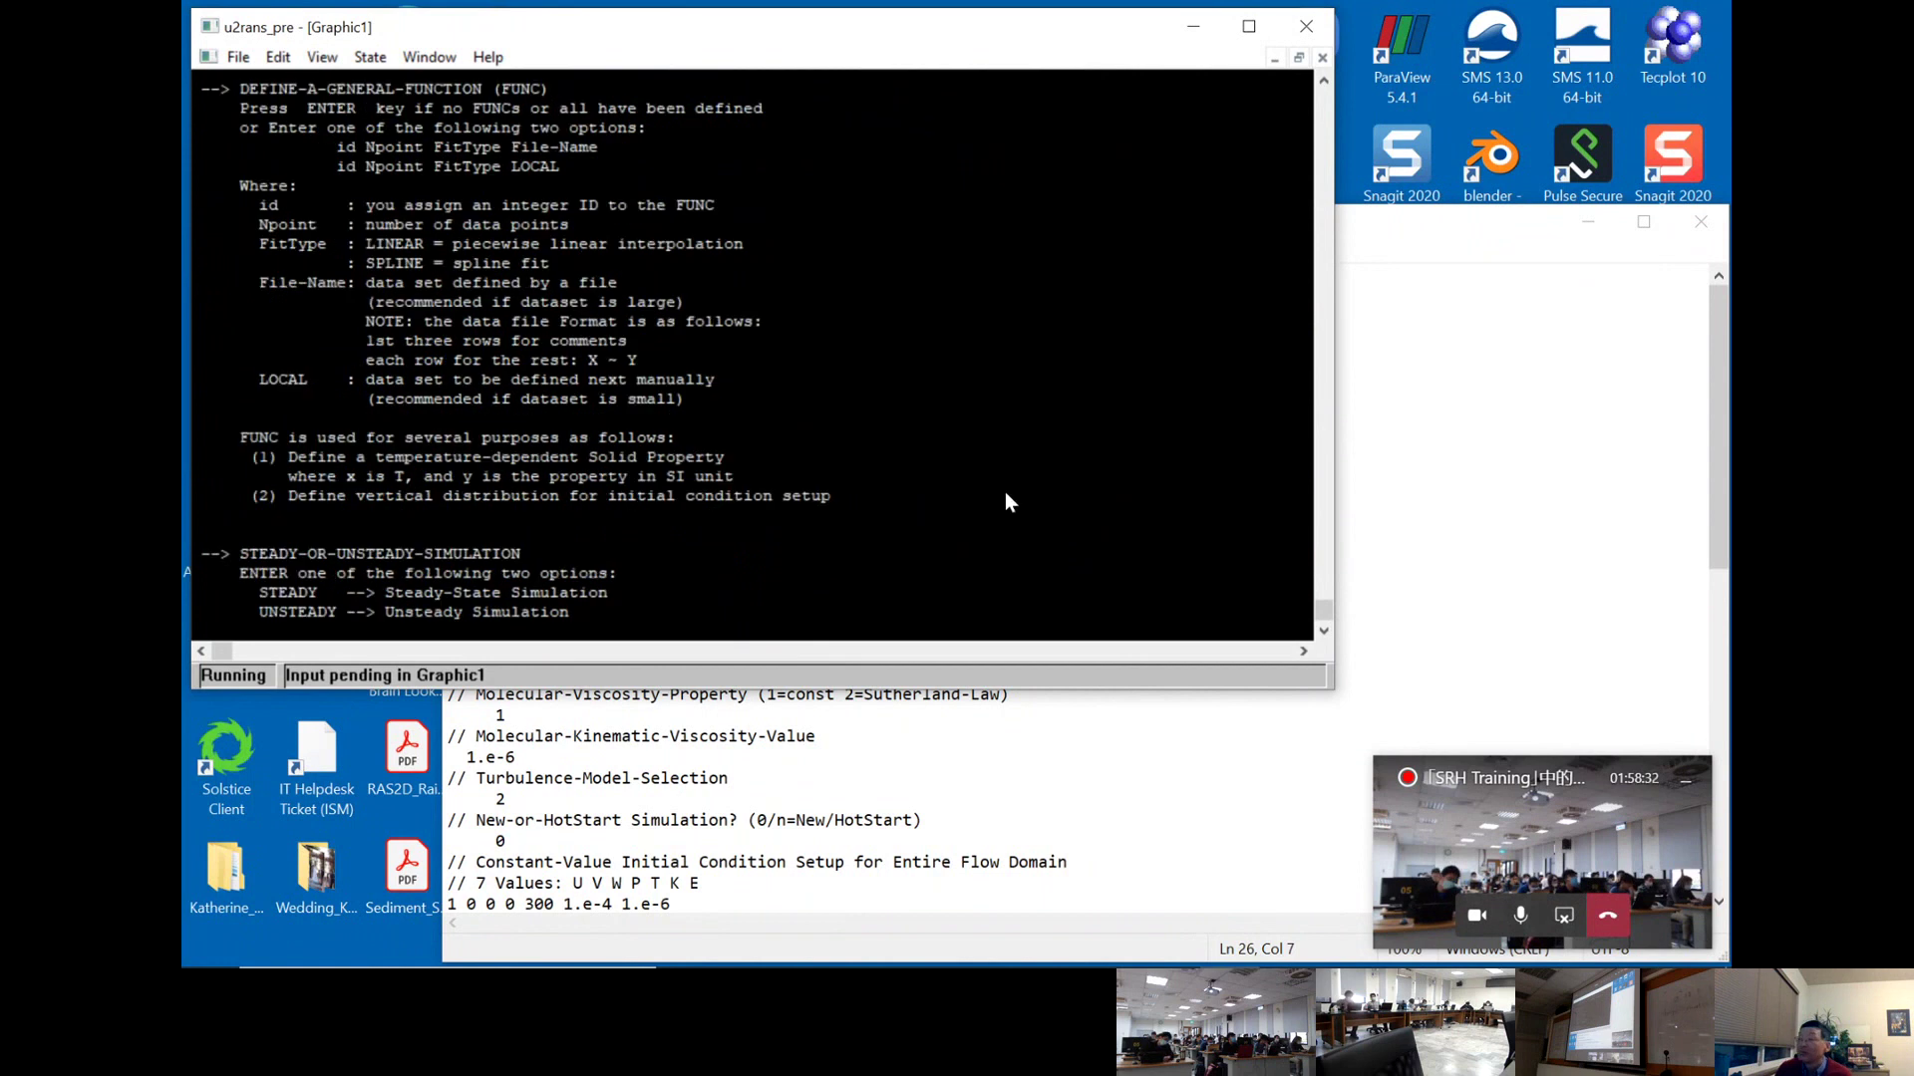
pyautogui.click(1064, 675)
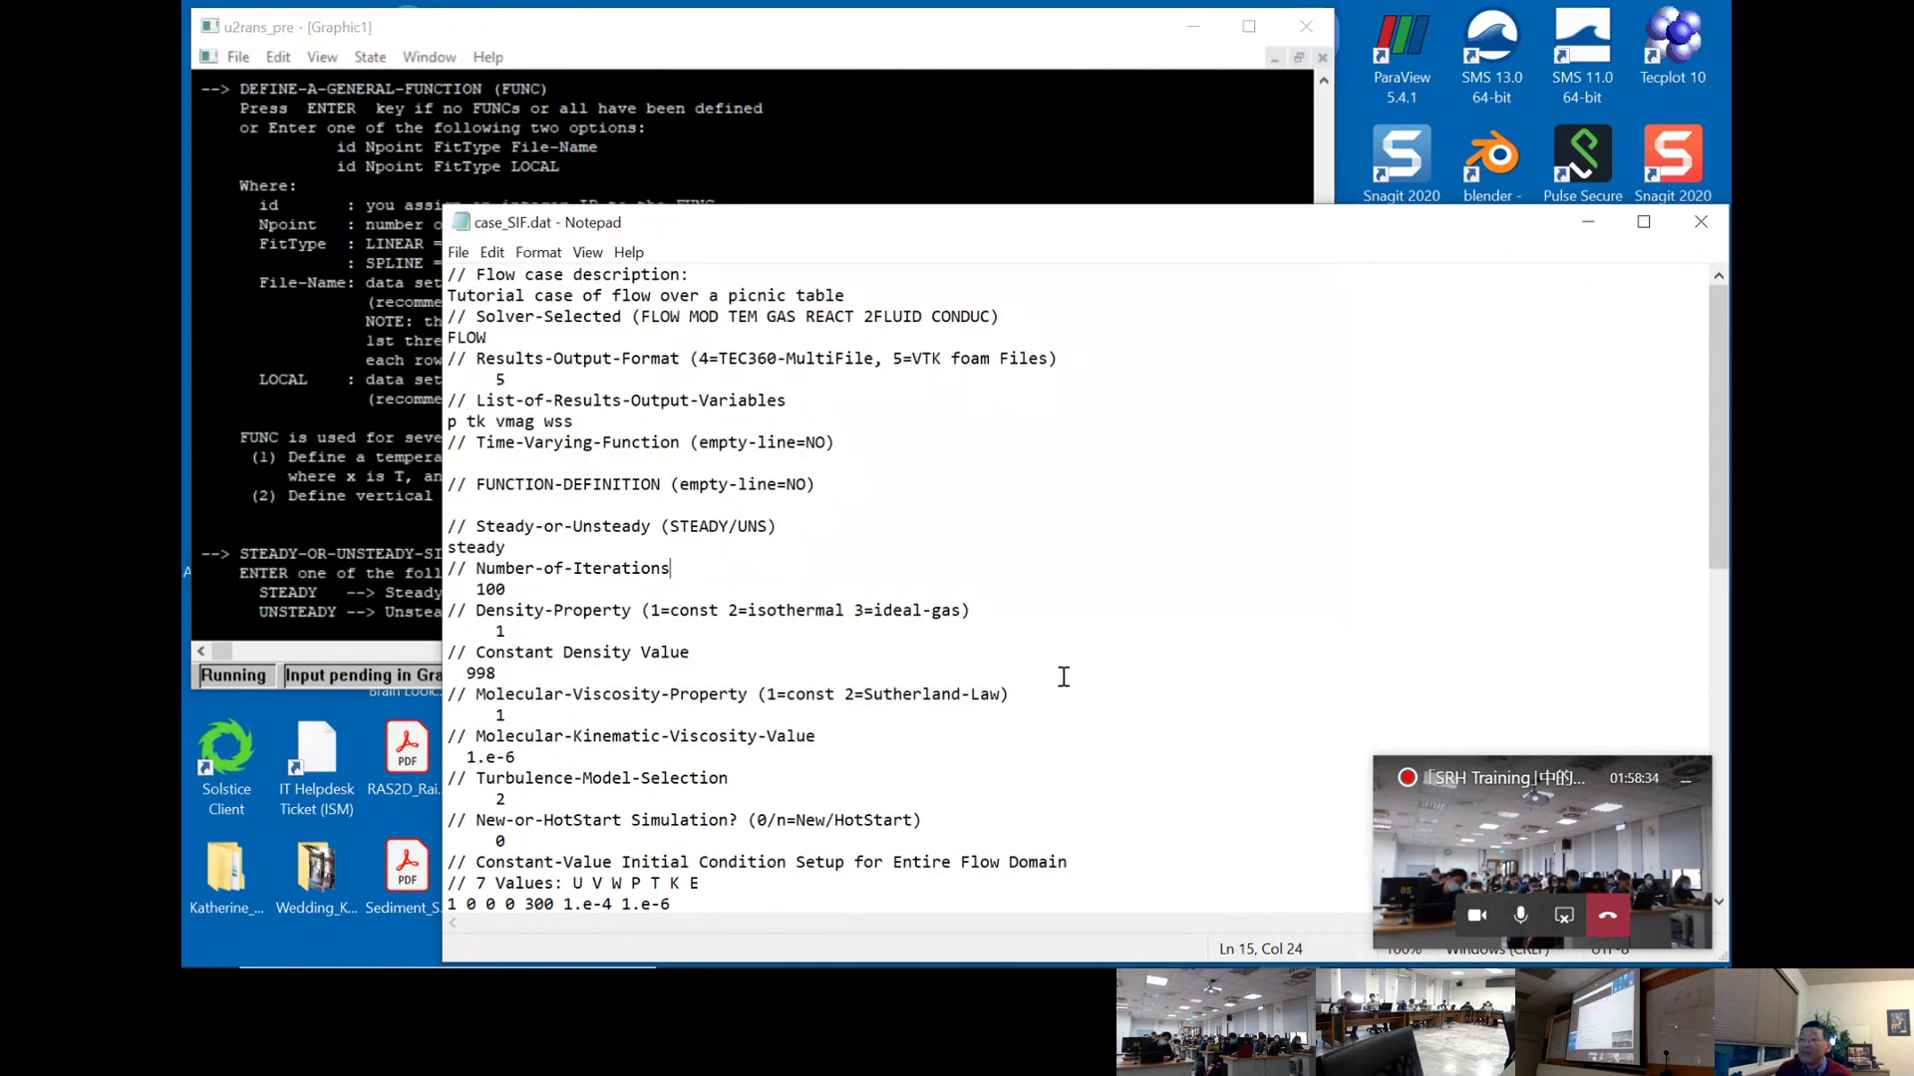
pyautogui.click(622, 123)
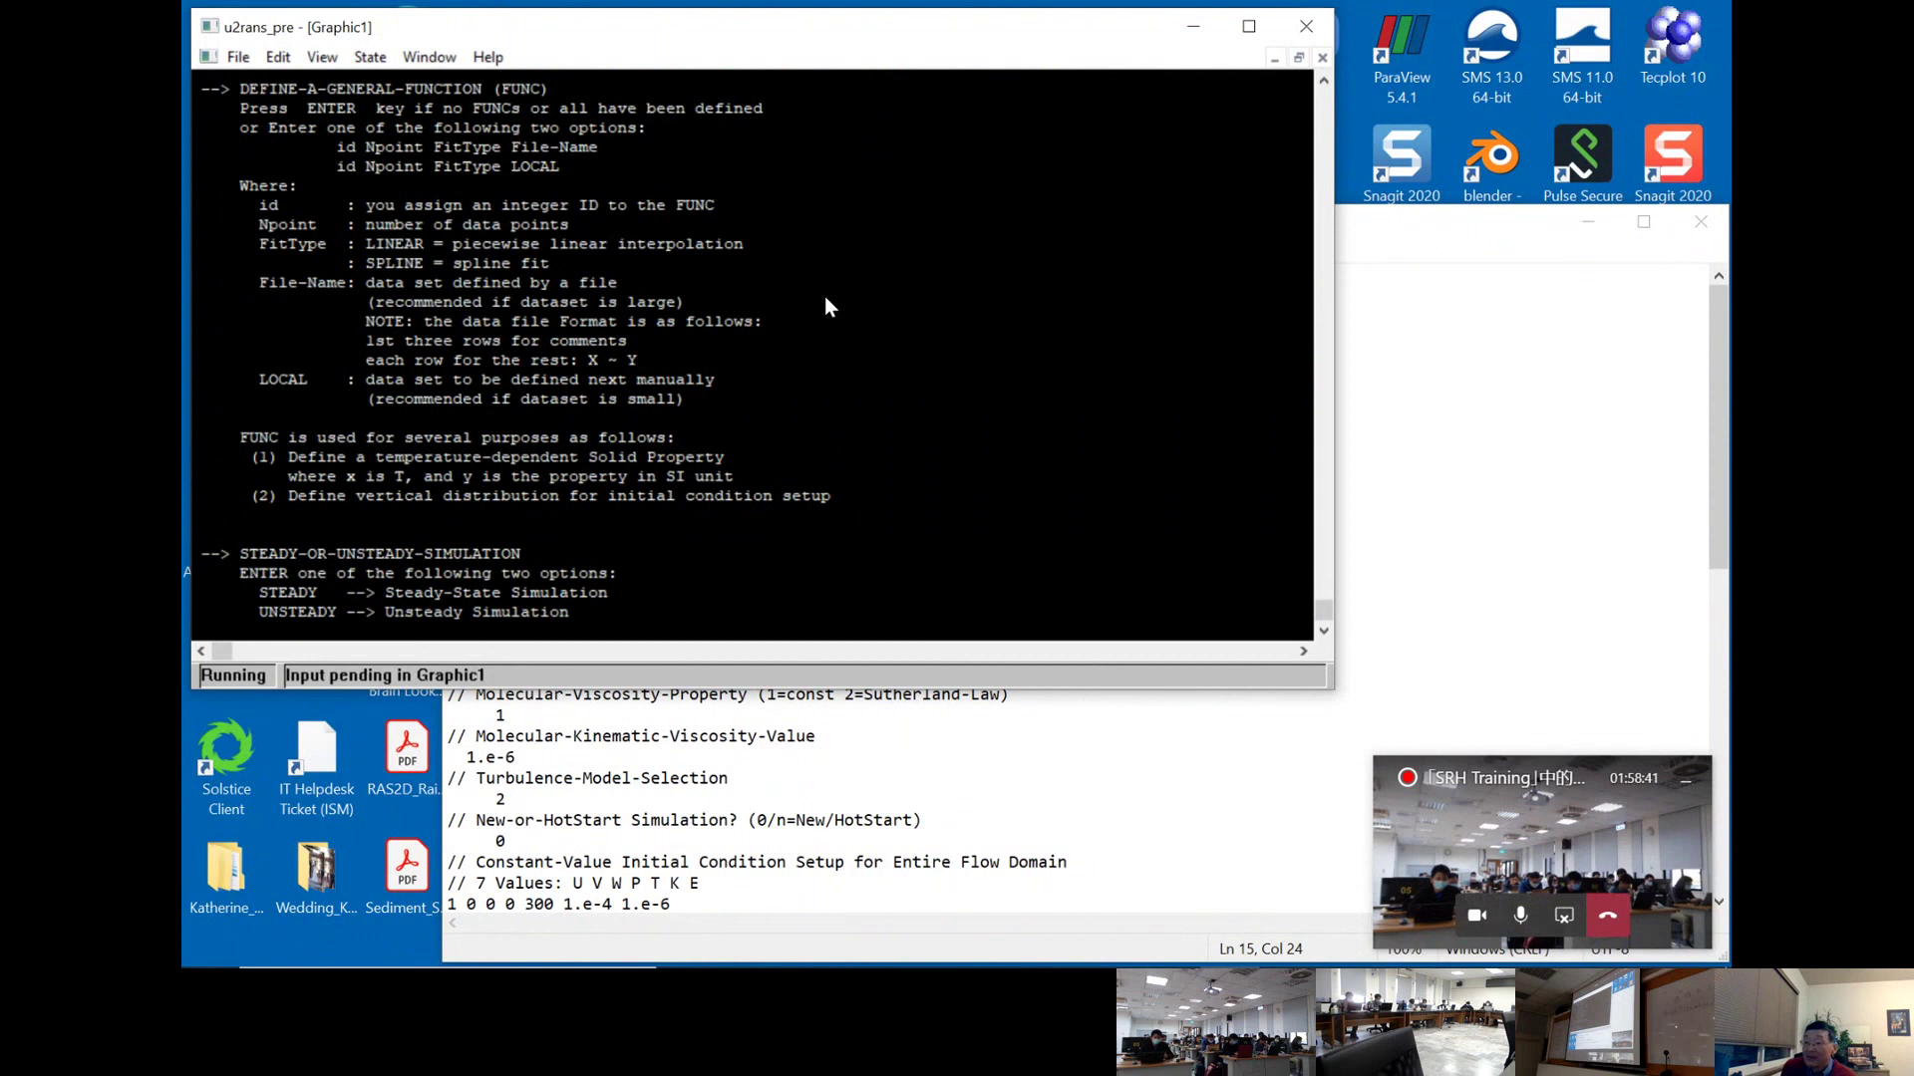
pyautogui.write('S')
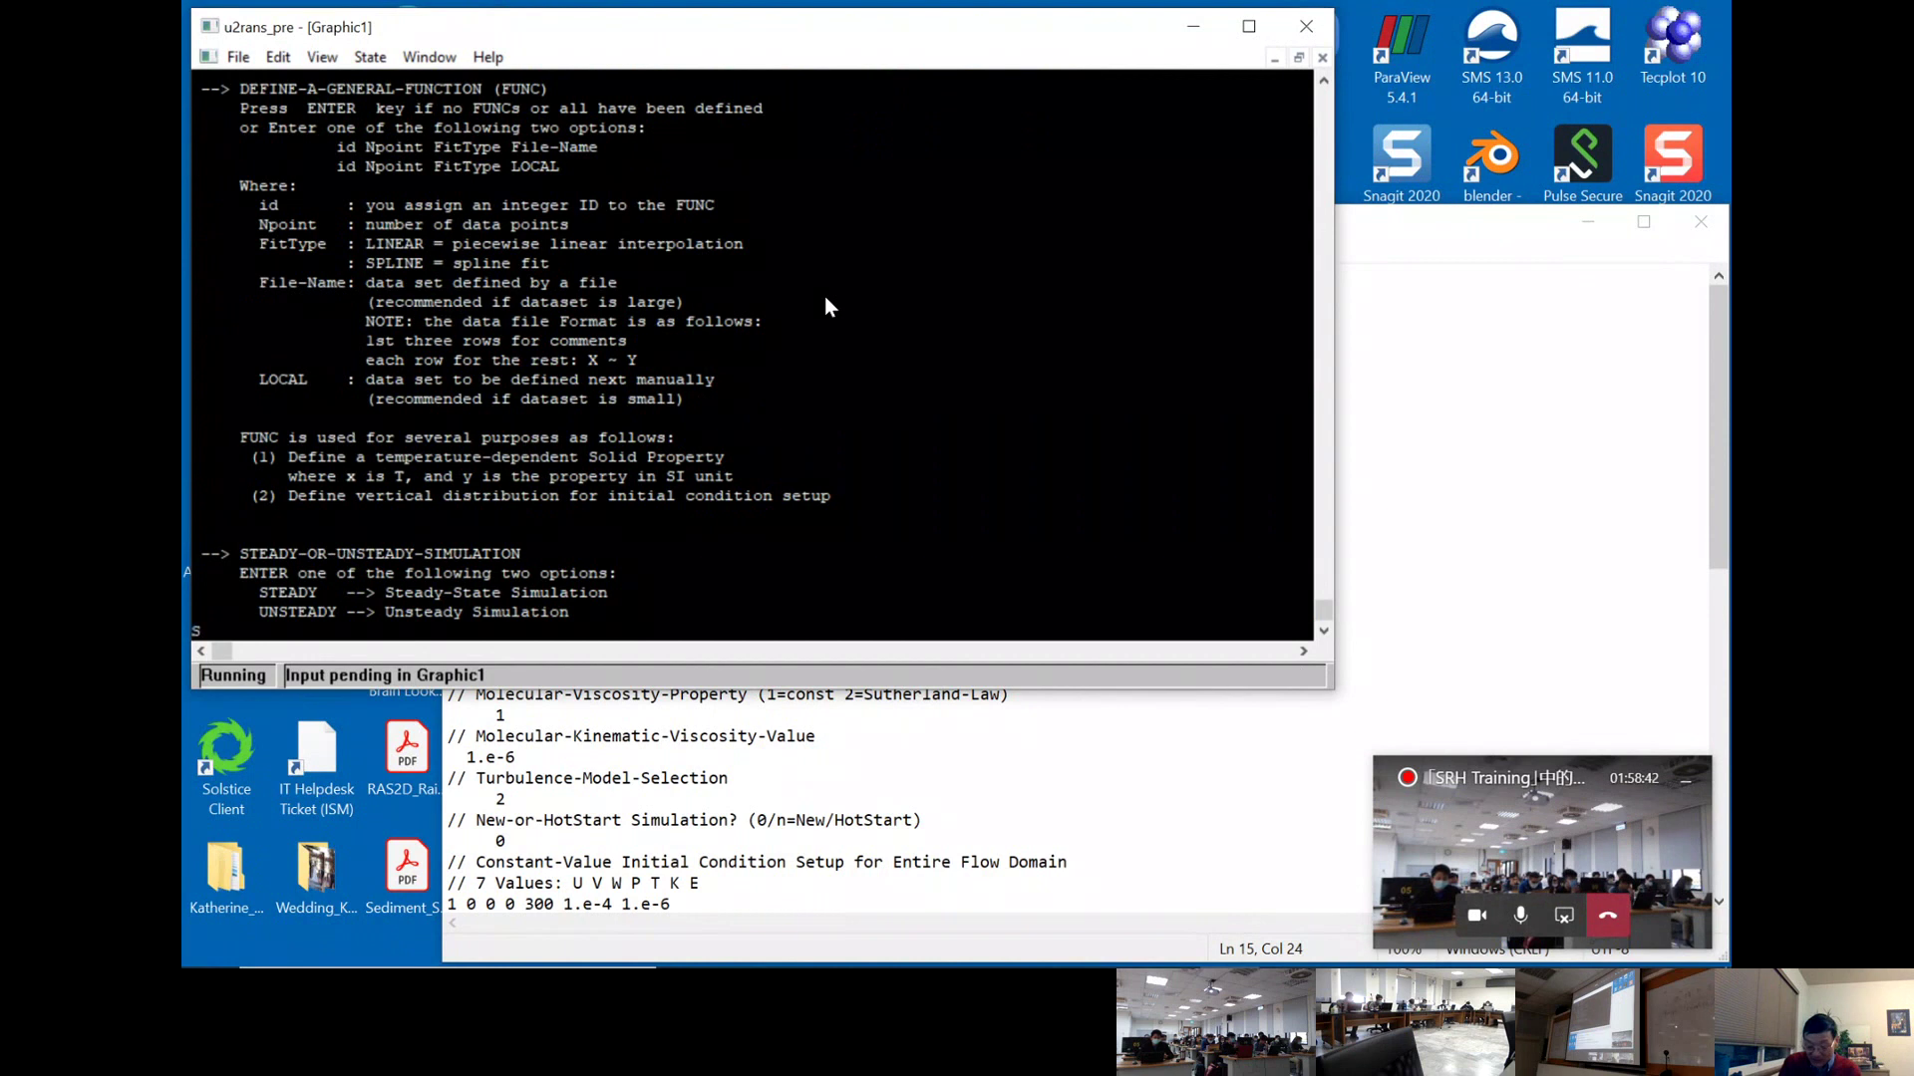
pyautogui.write('TEADY')
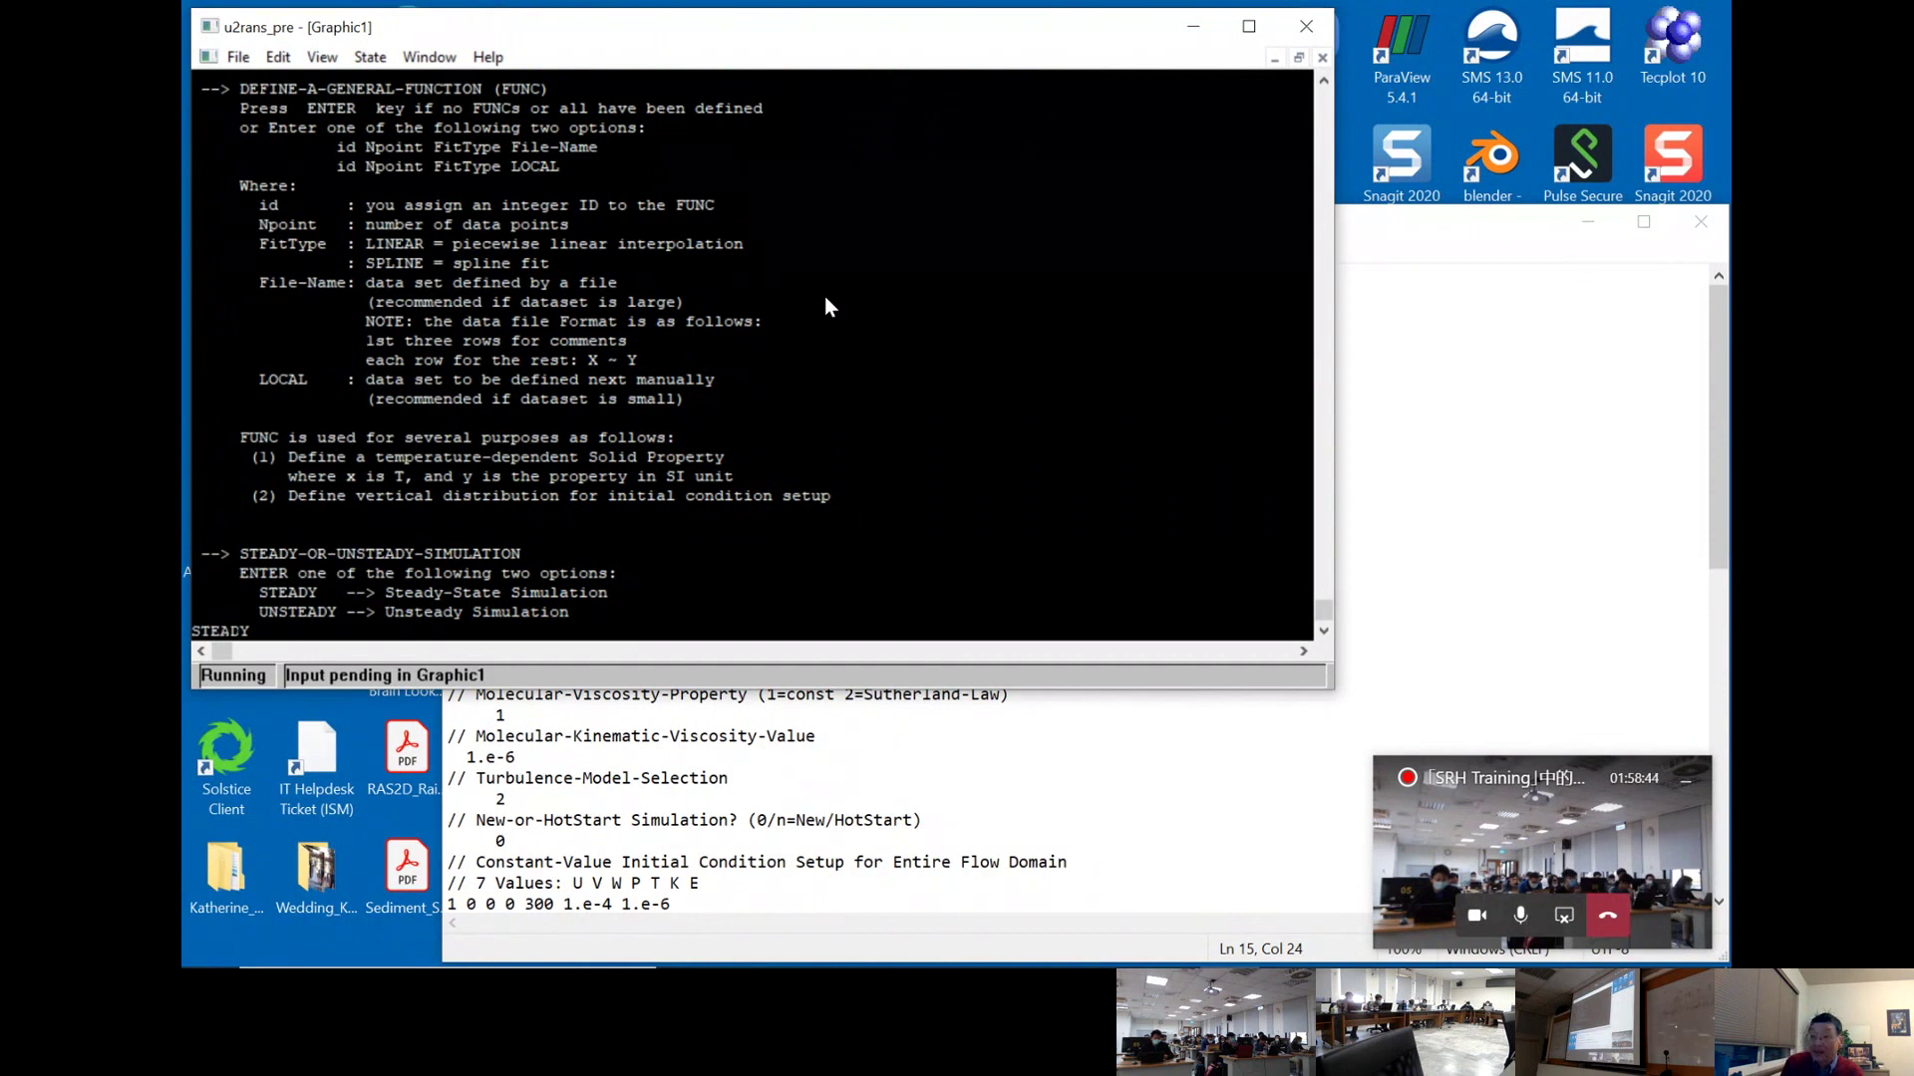
pyautogui.press('Return')
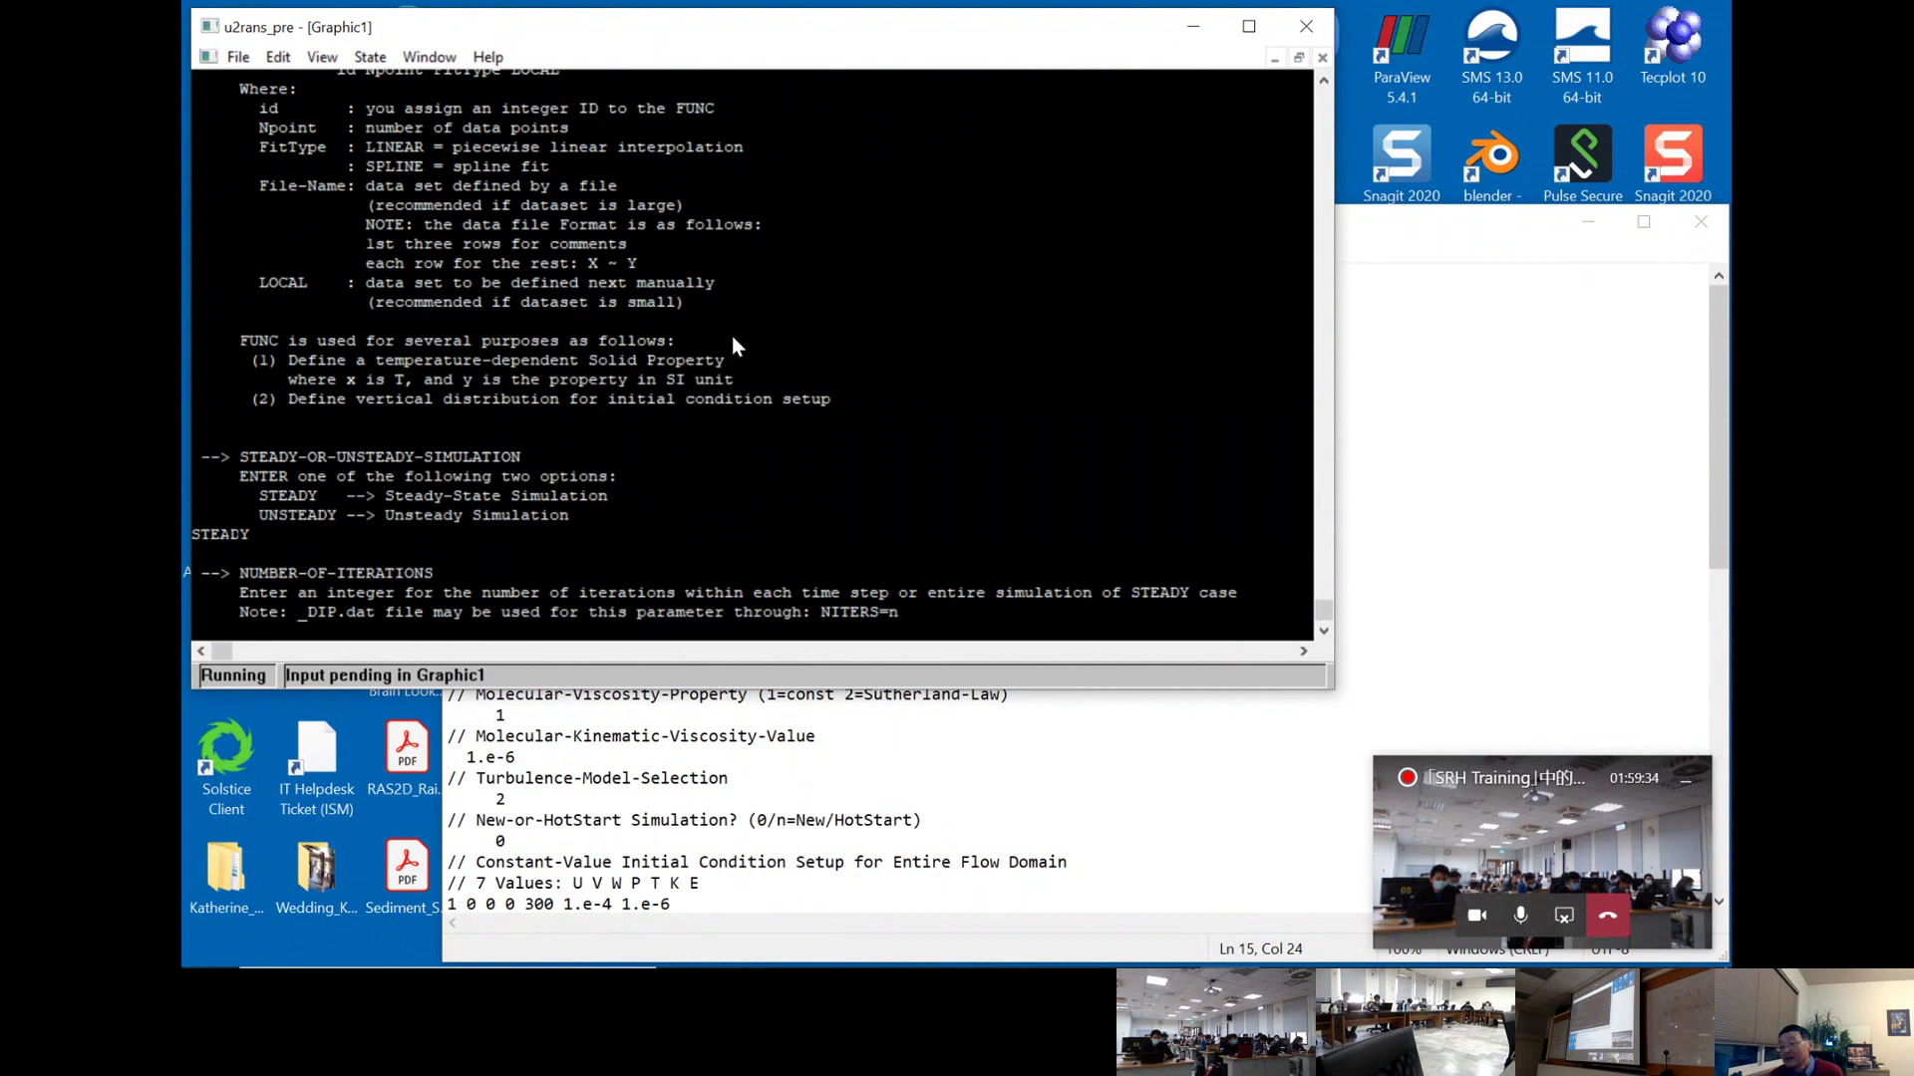
# - Check the iteration entry in the reference case_SIF.dat and set the preprocessor's number of iterations to 10
pyautogui.click(925, 787)
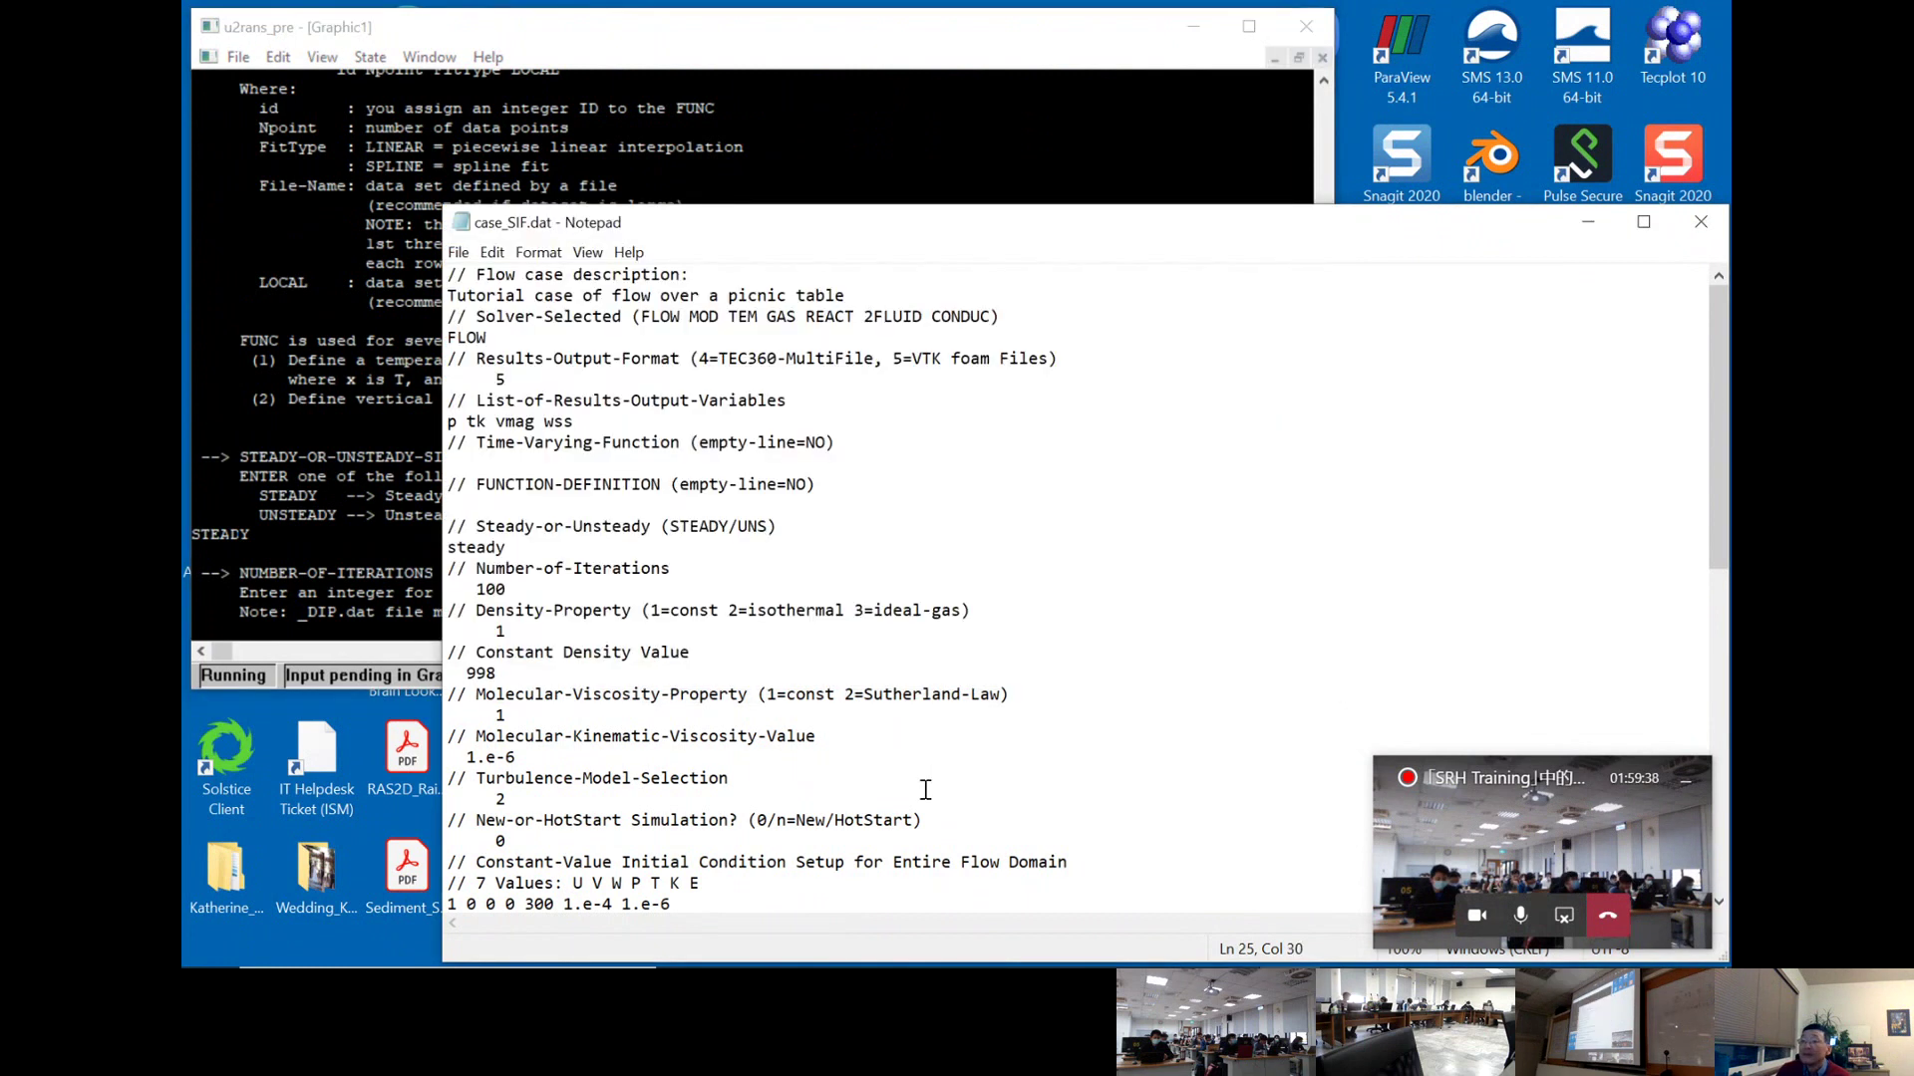
pyautogui.click(384, 420)
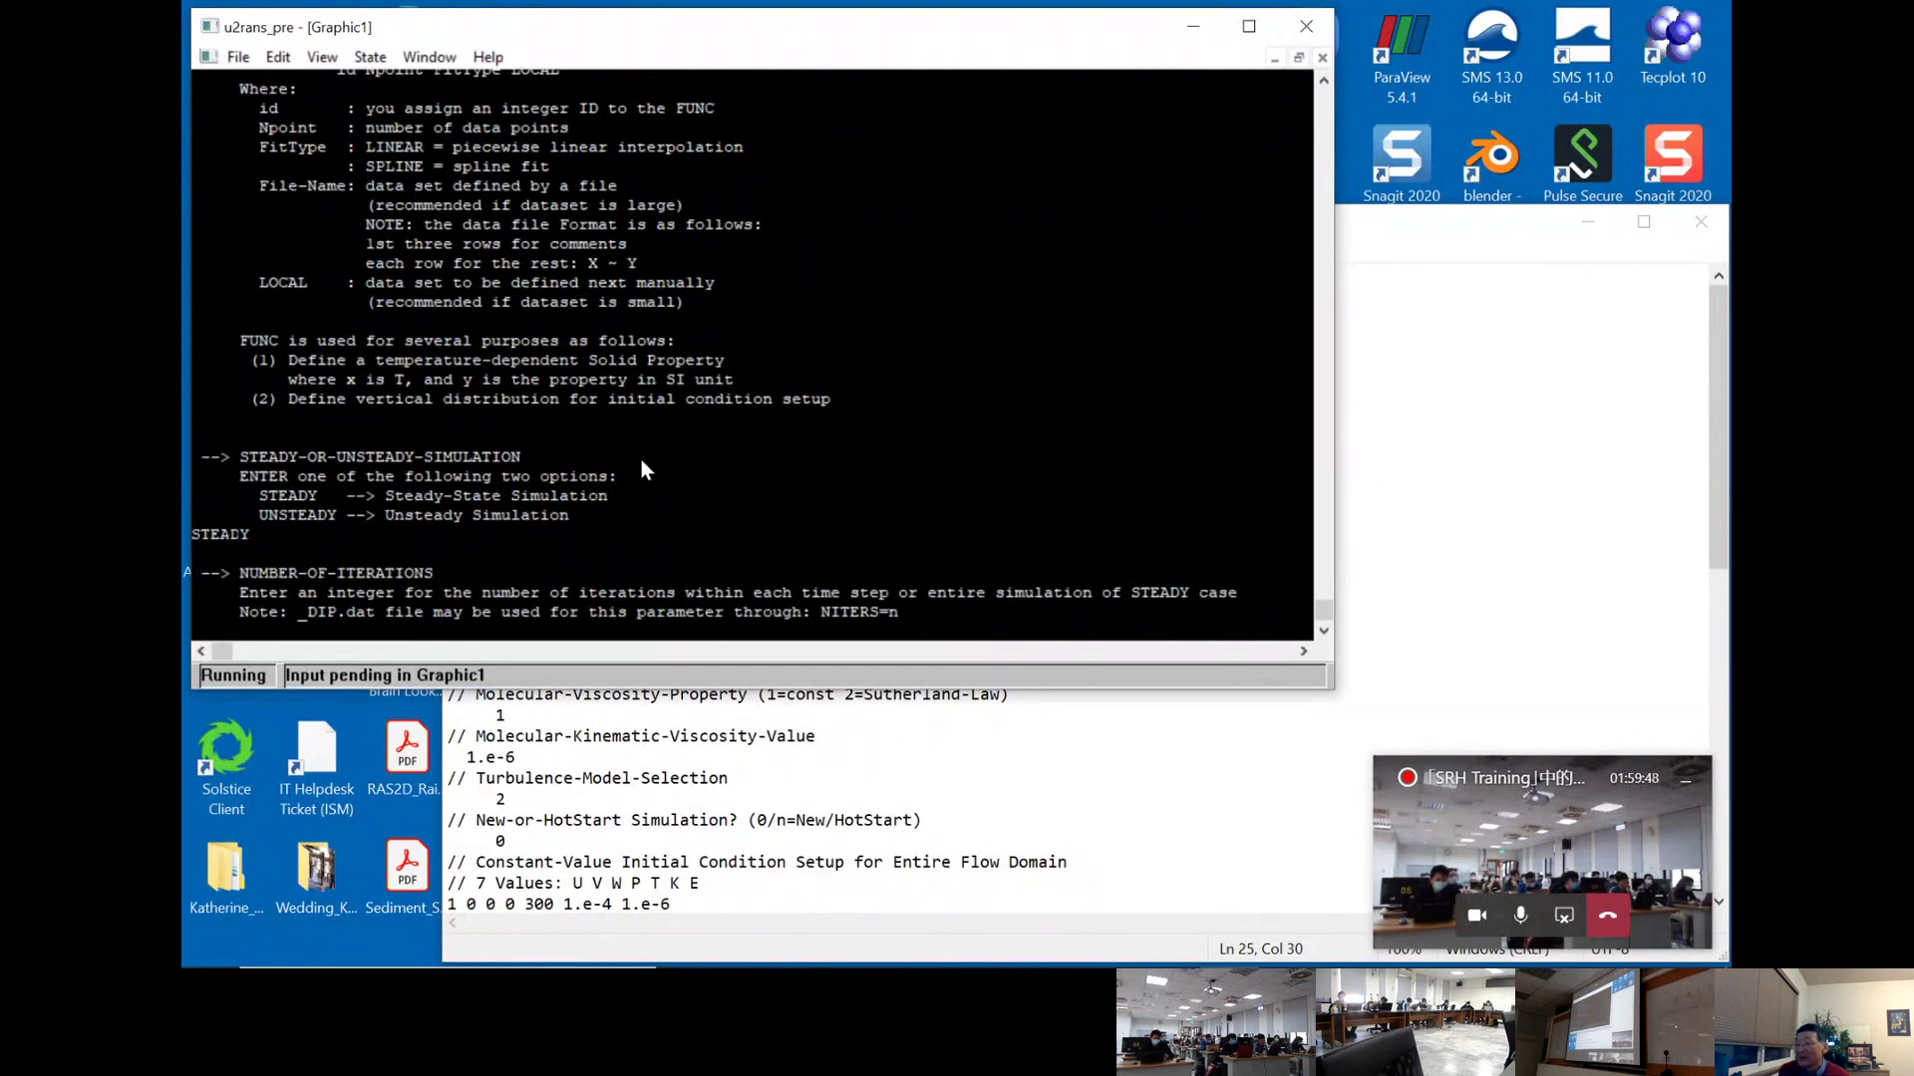
pyautogui.write('10')
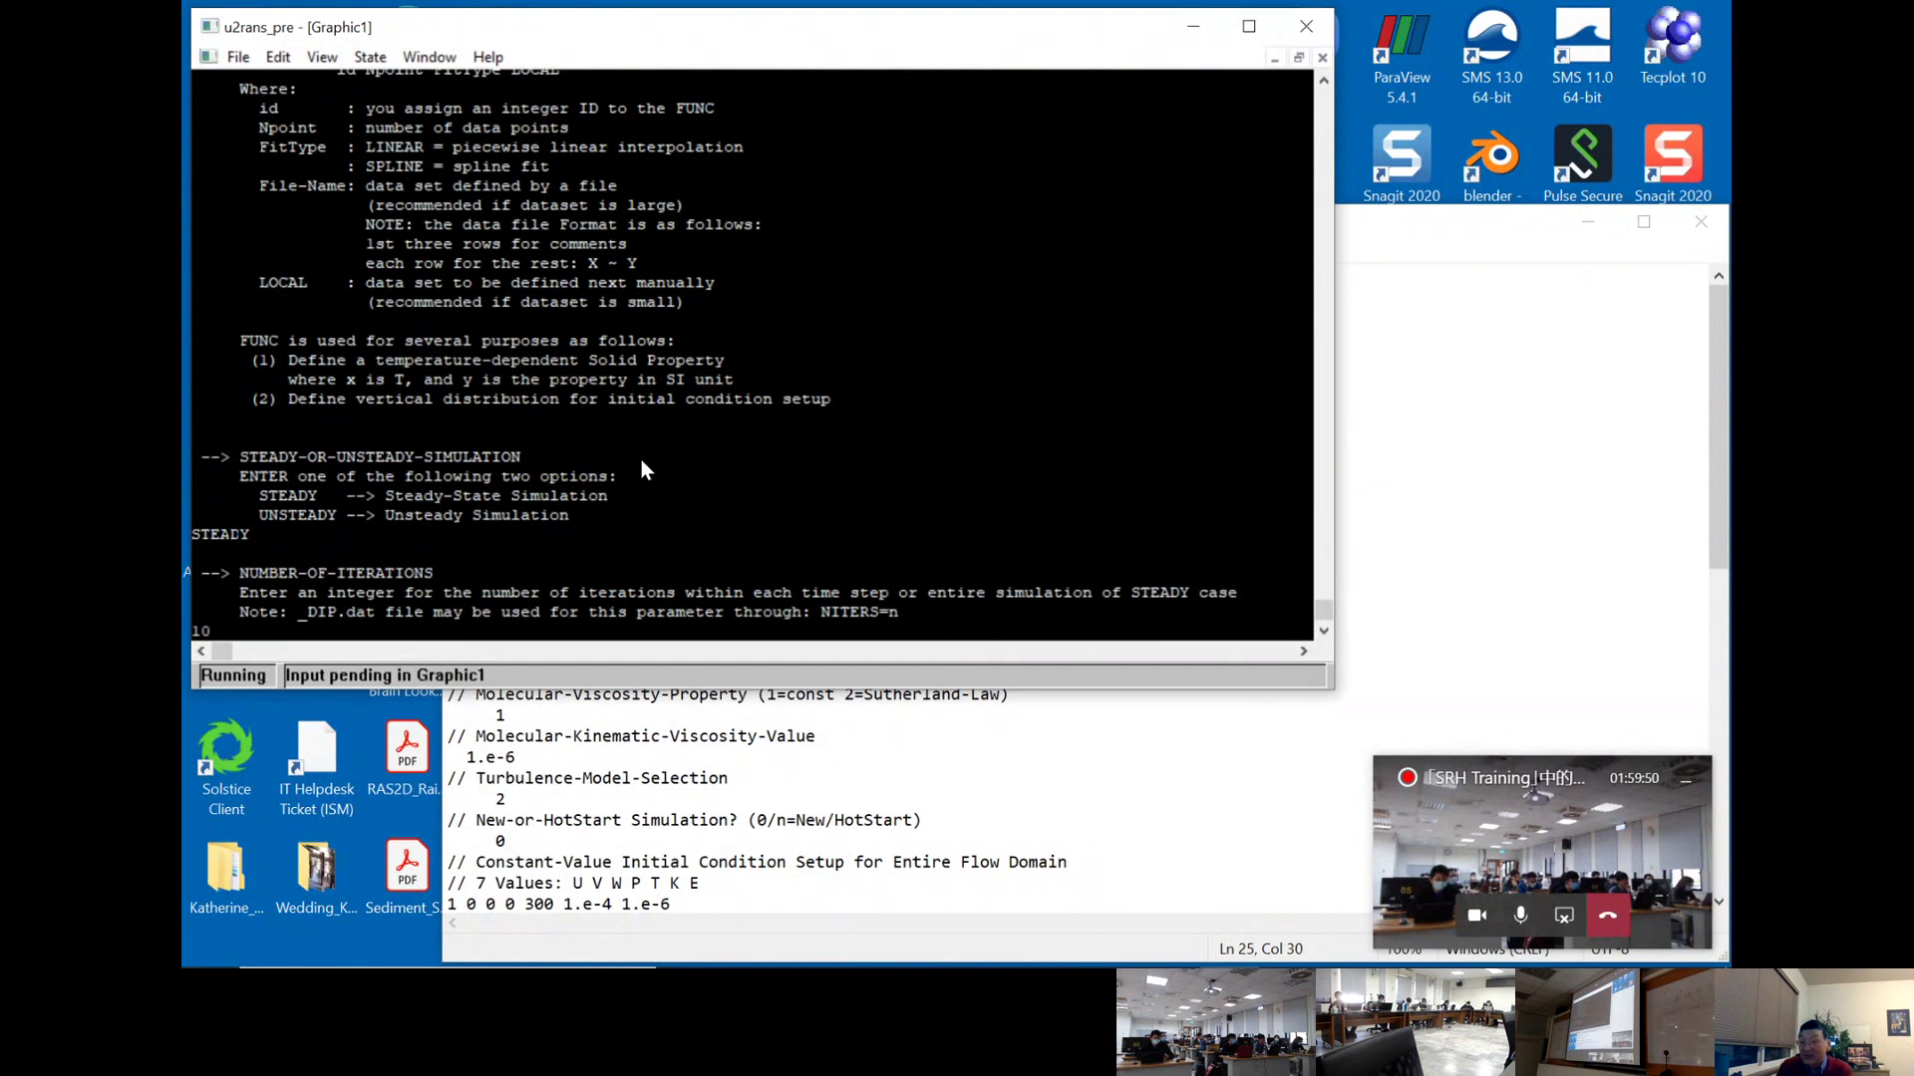
pyautogui.press('Return')
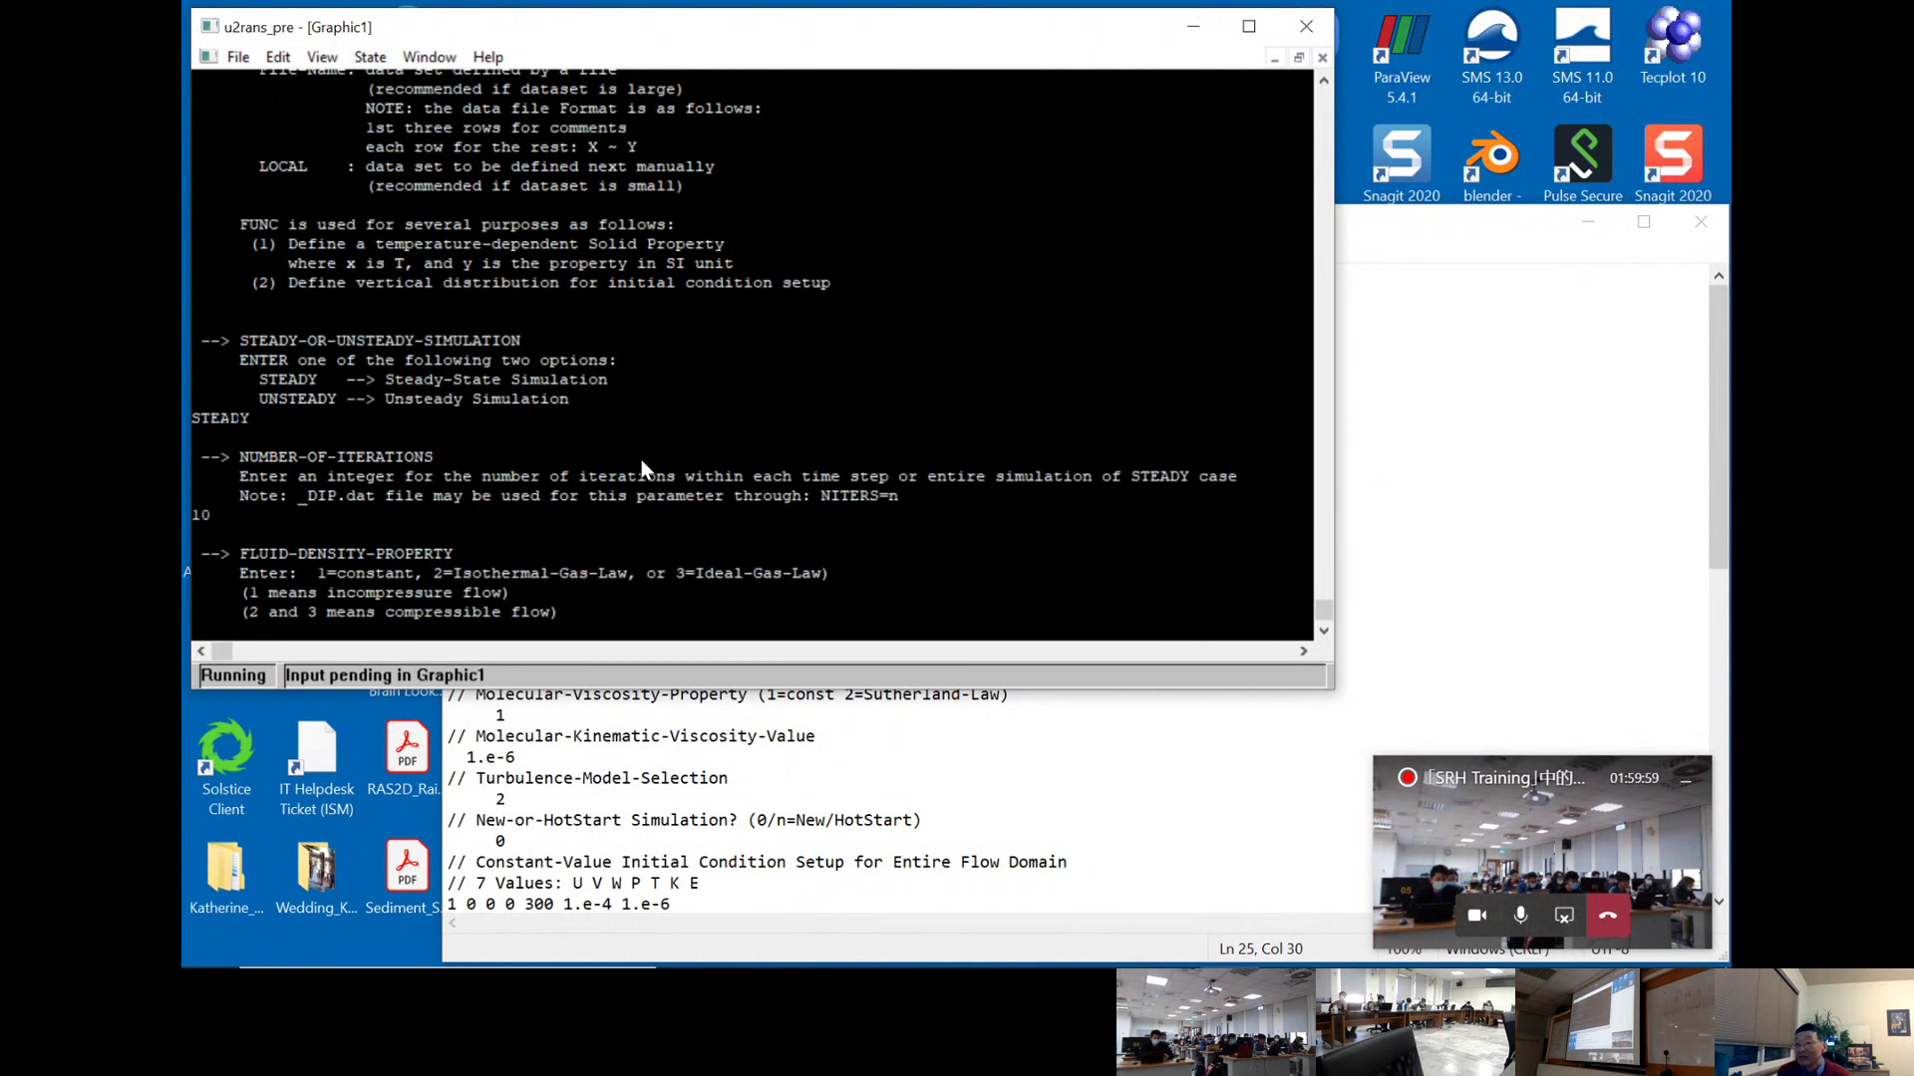
# - Choose constant fluid density (option 1) and set the density to 1.0 kg/m^3
pyautogui.write('1')
pyautogui.press('Return')
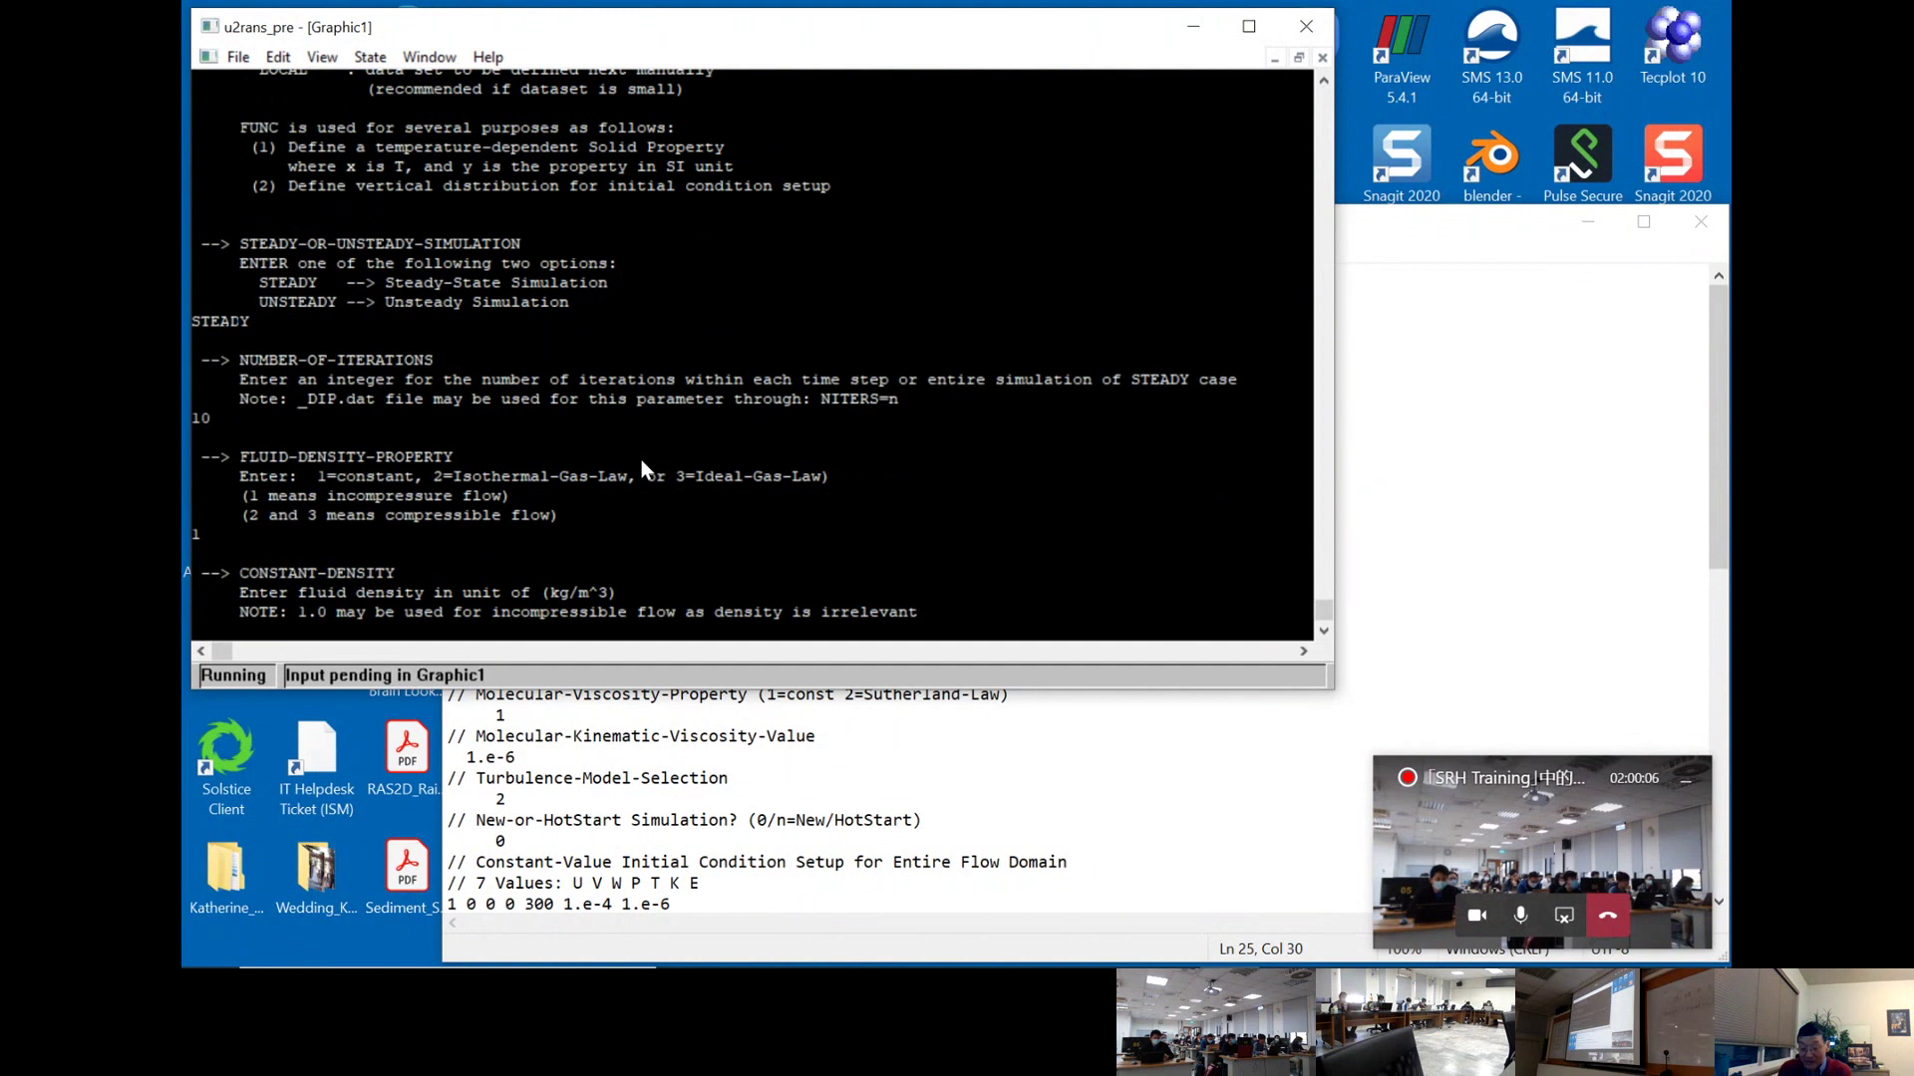
pyautogui.write('1.0')
pyautogui.press('Return')
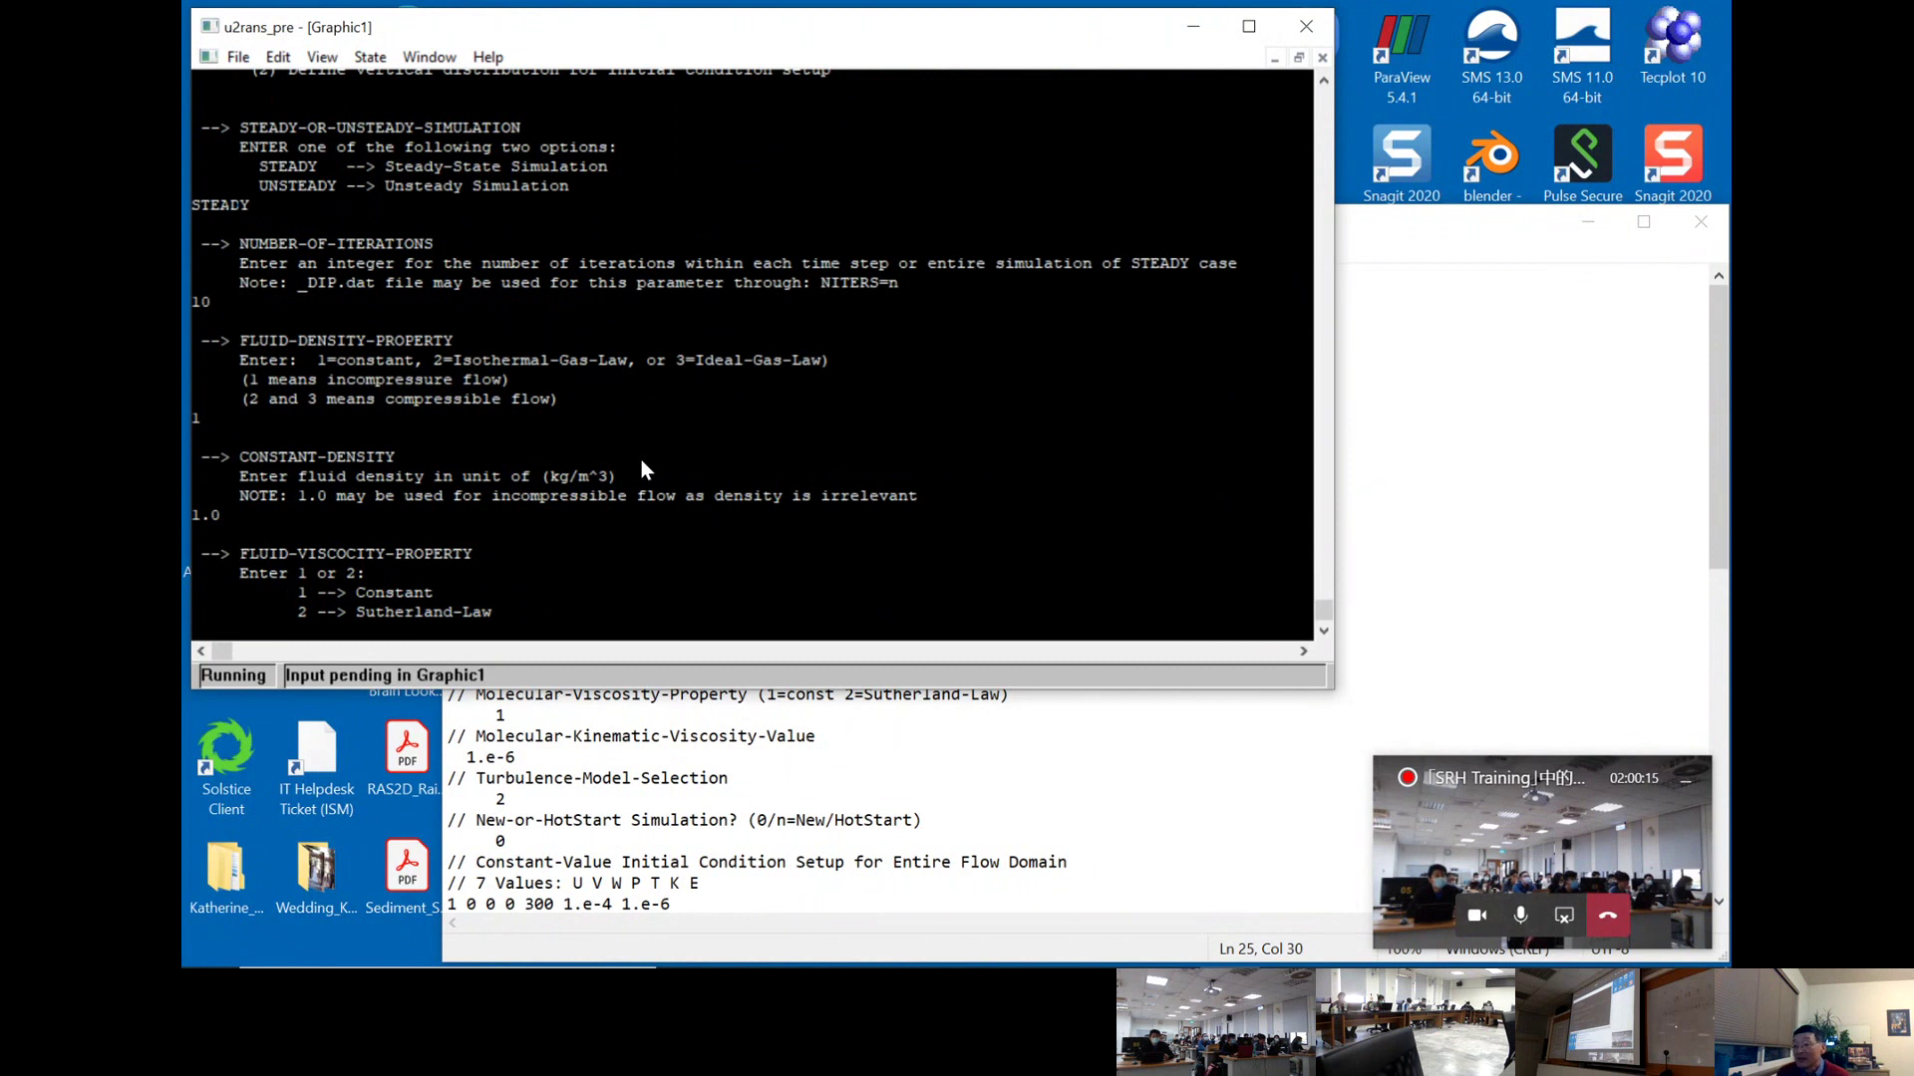
# - Choose constant fluid viscosity (option 1) and set the kinematic viscosity to 1e-6 m^2/s
pyautogui.write('1')
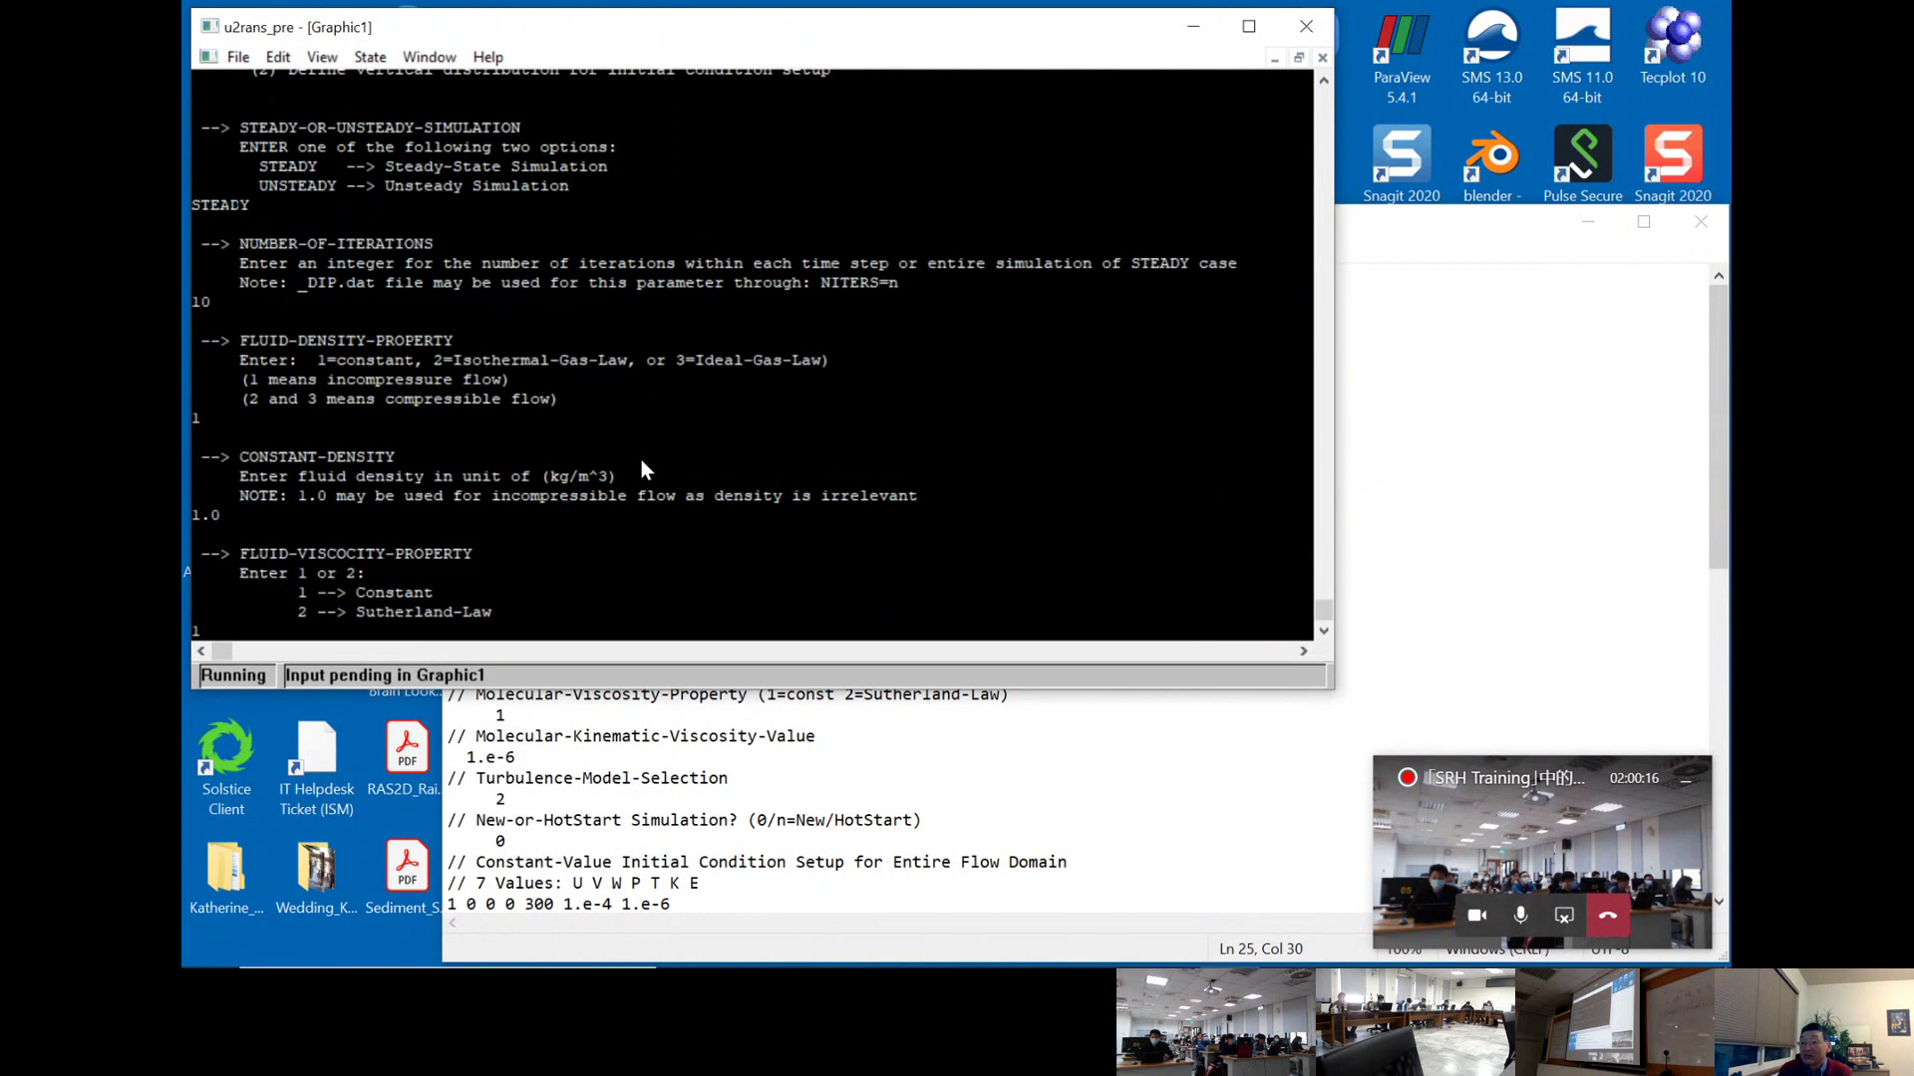
pyautogui.press('Return')
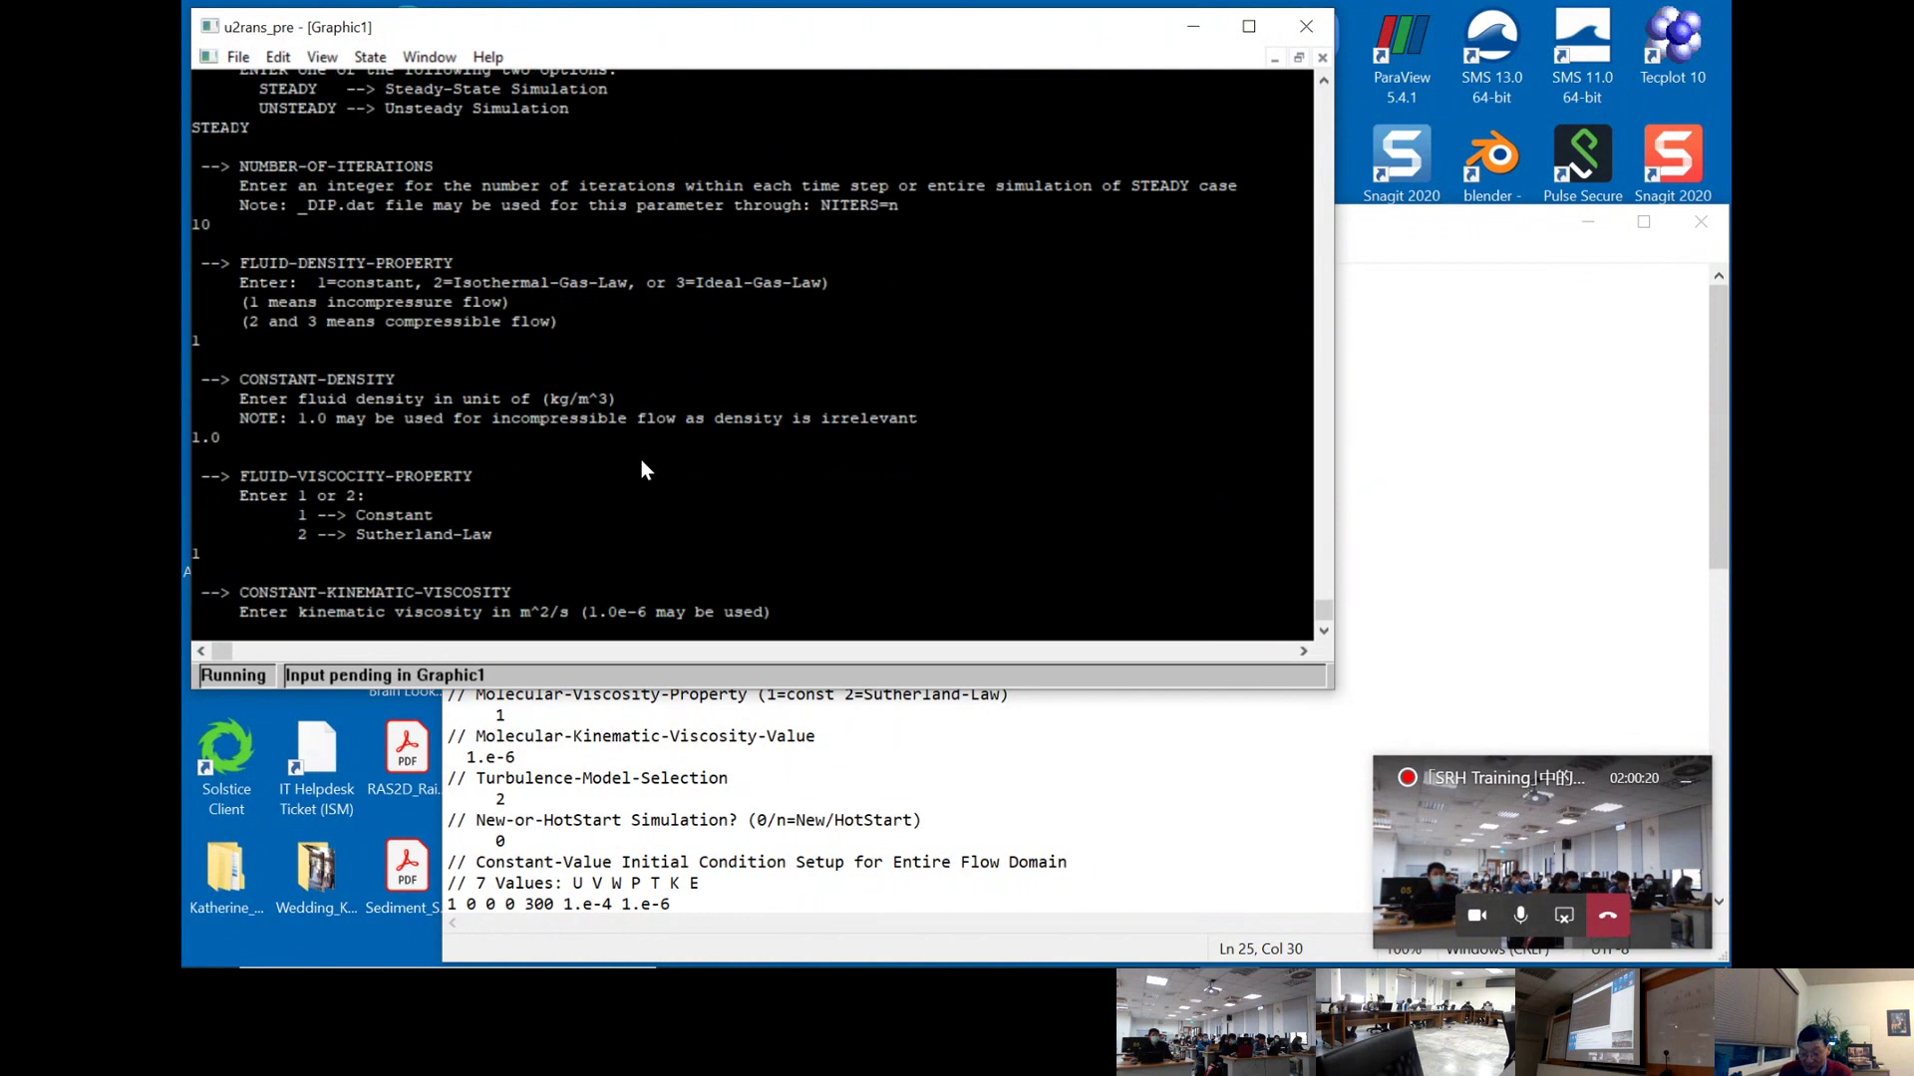
pyautogui.write('1e-')
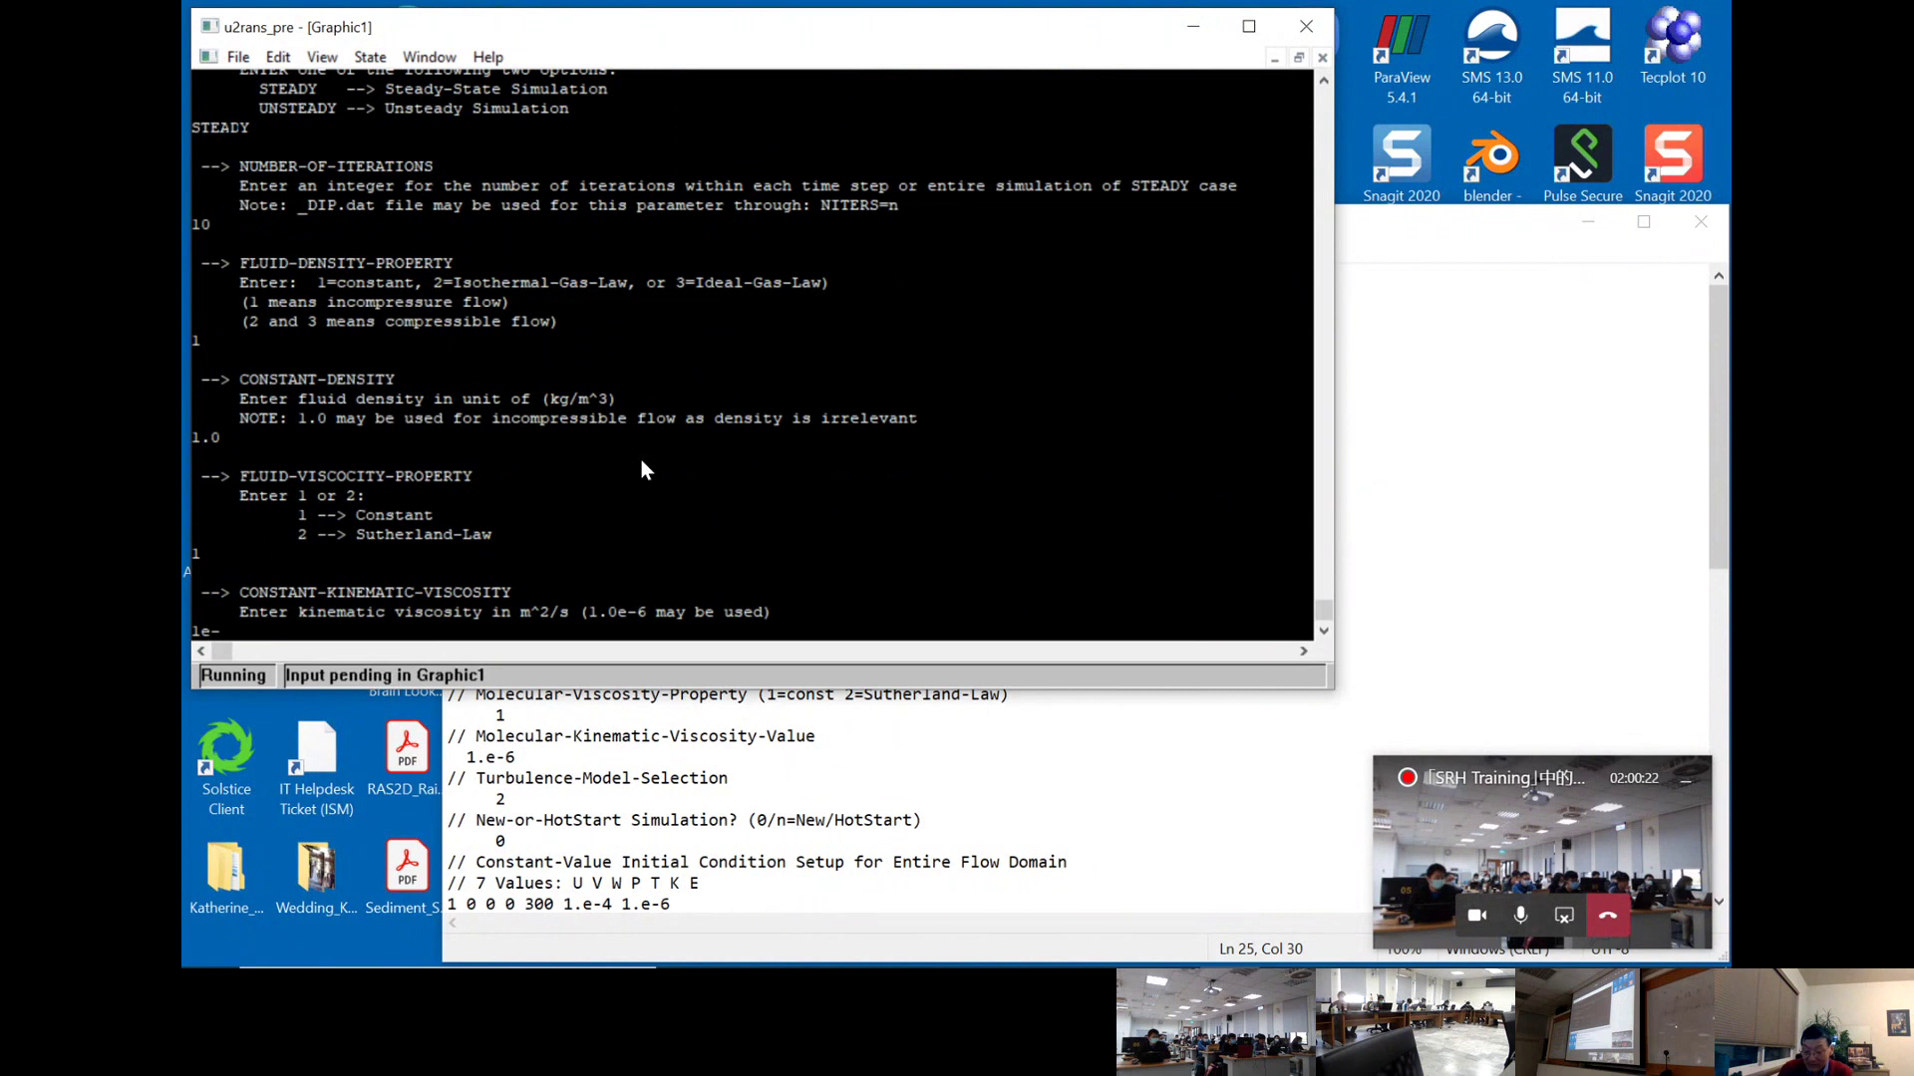
pyautogui.write('6')
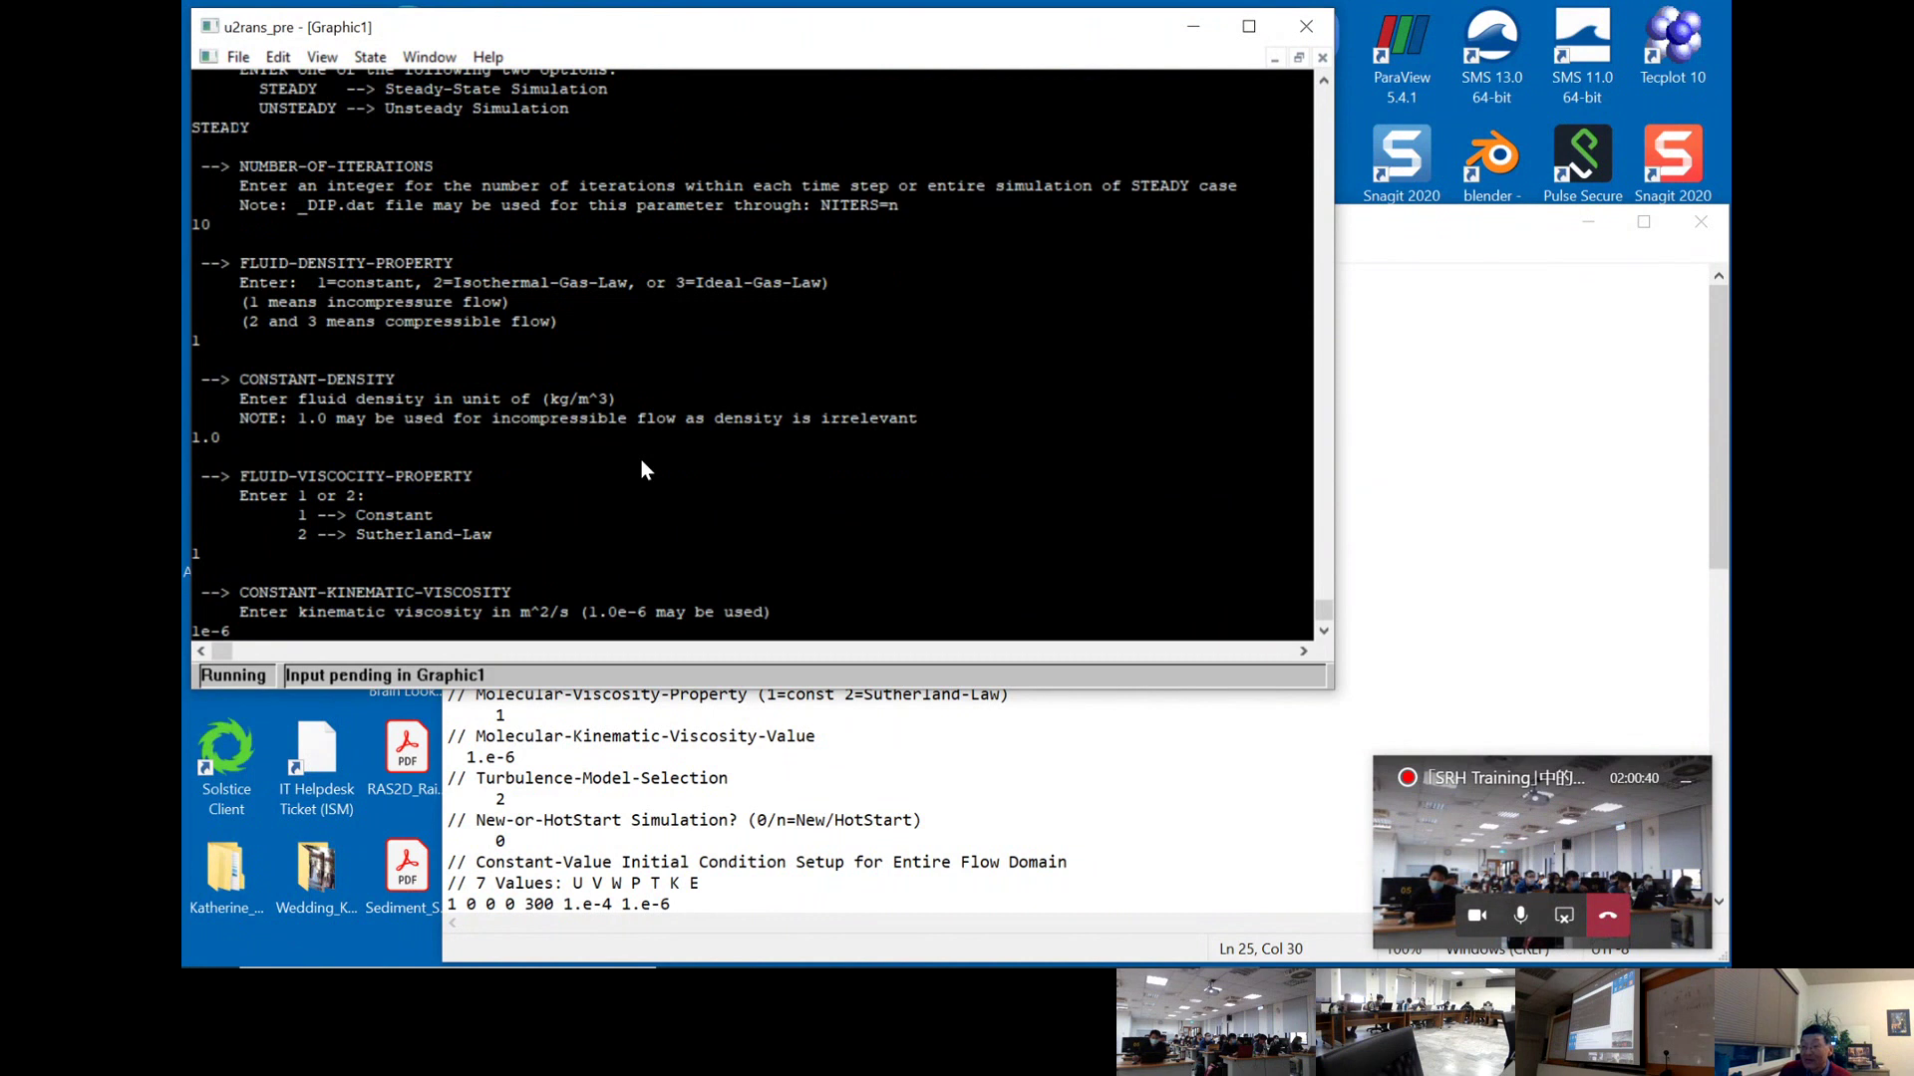
pyautogui.press('Return')
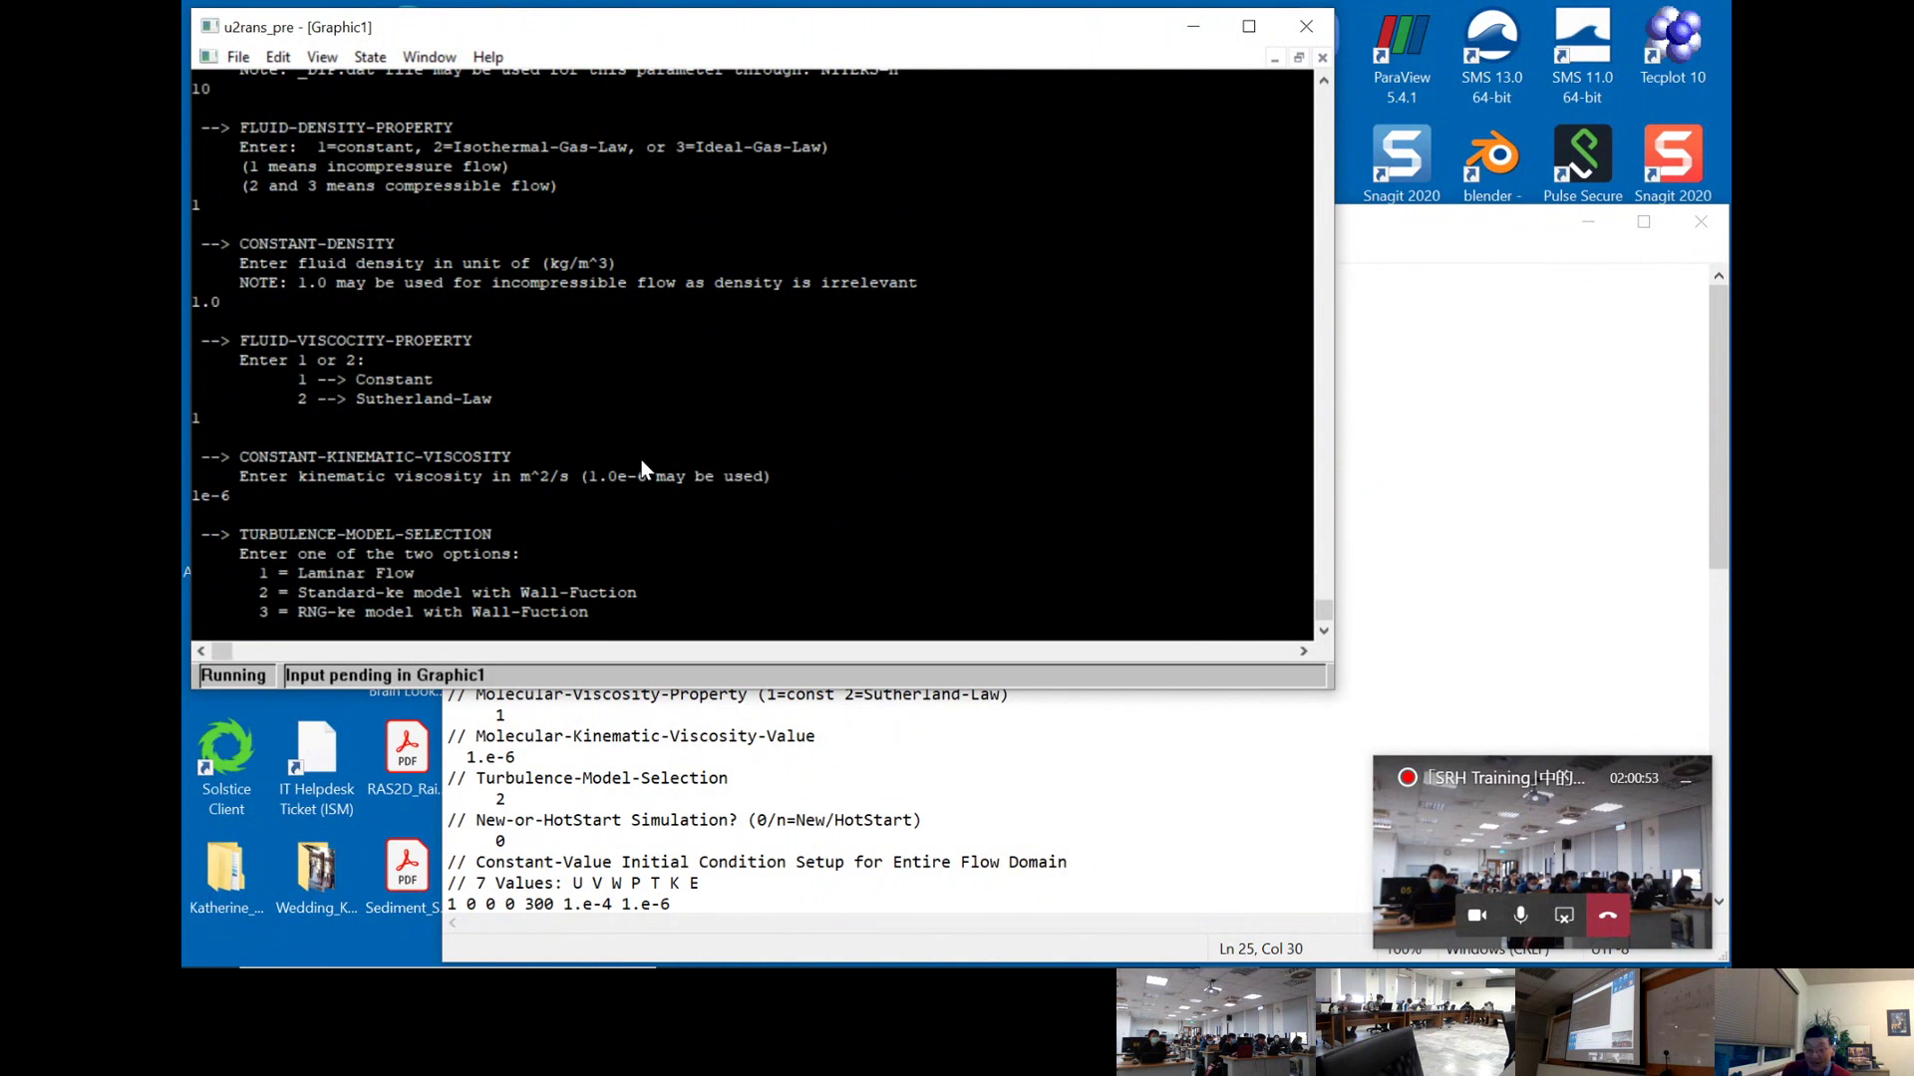
# - Select turbulence model 2 (Standard-ke with wall function) and enter 0 for a first-time new simulation
pyautogui.write('2')
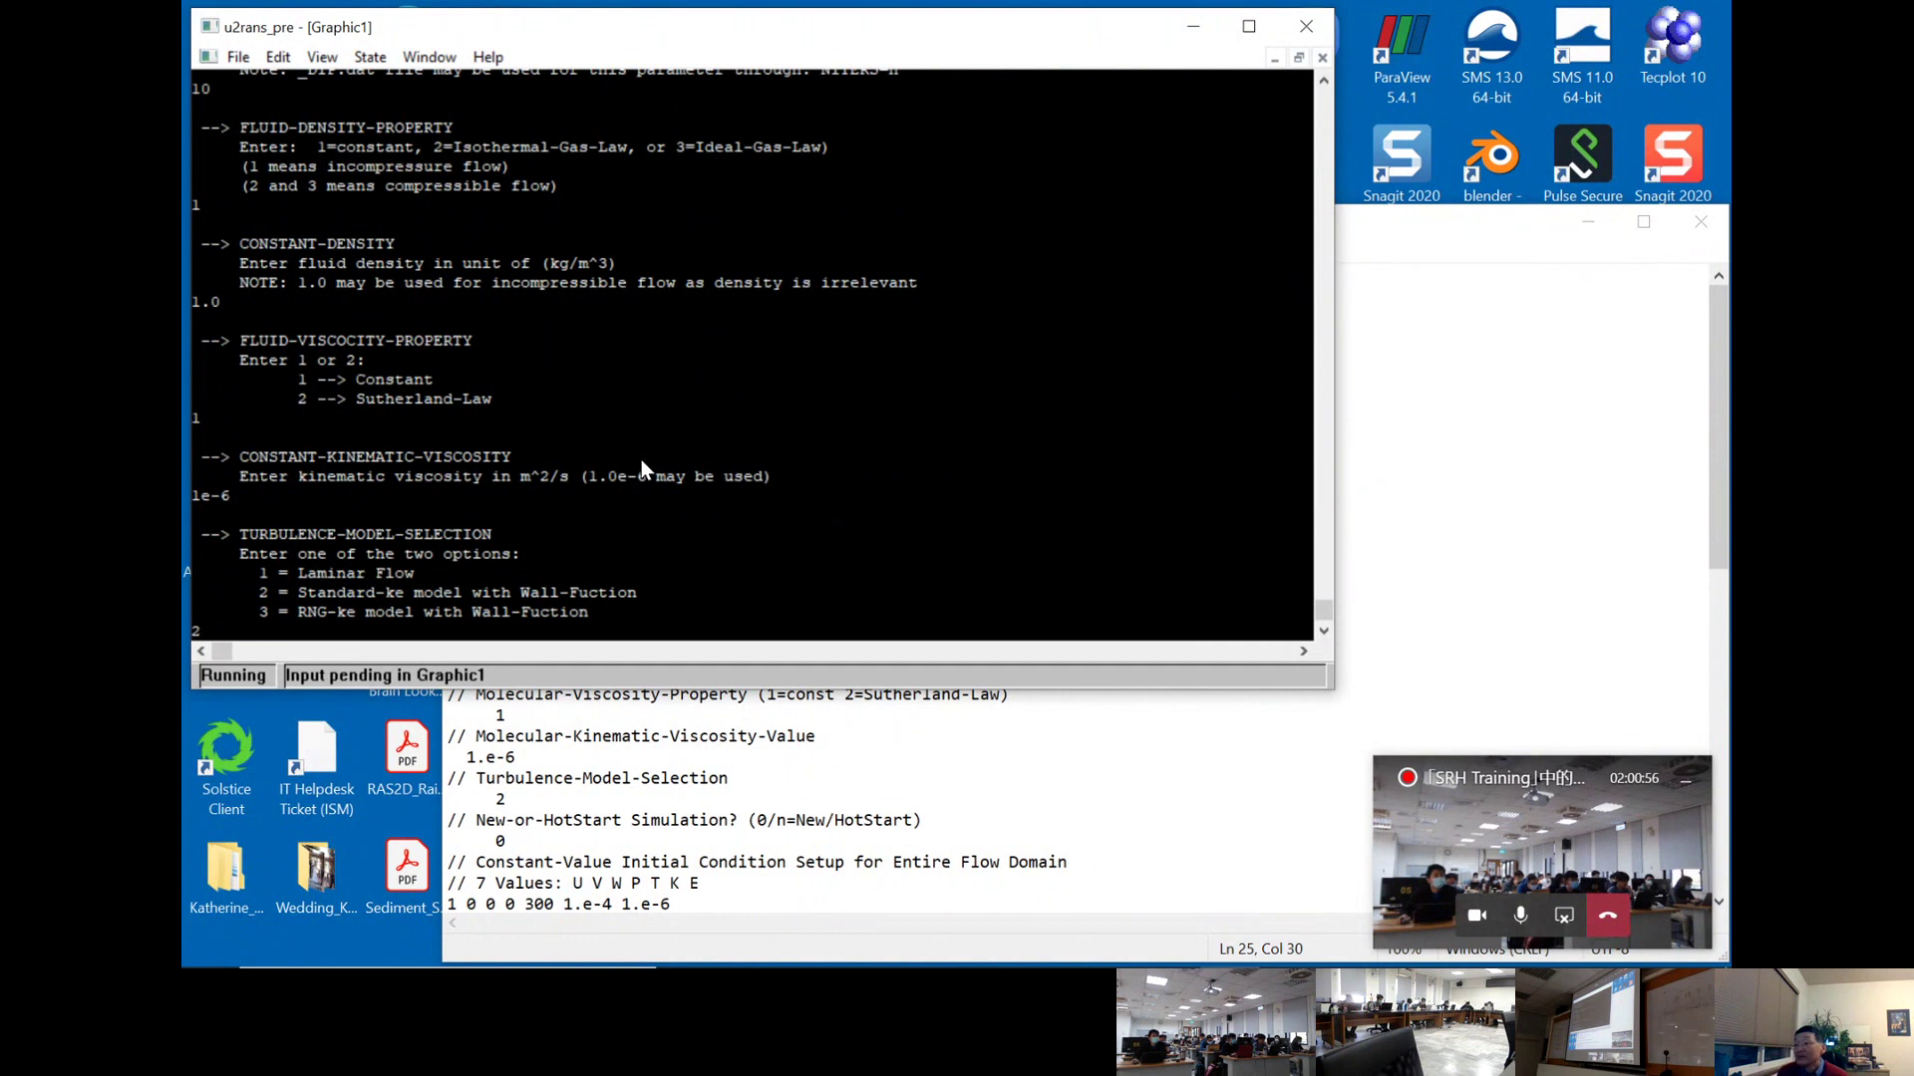
pyautogui.press('Return')
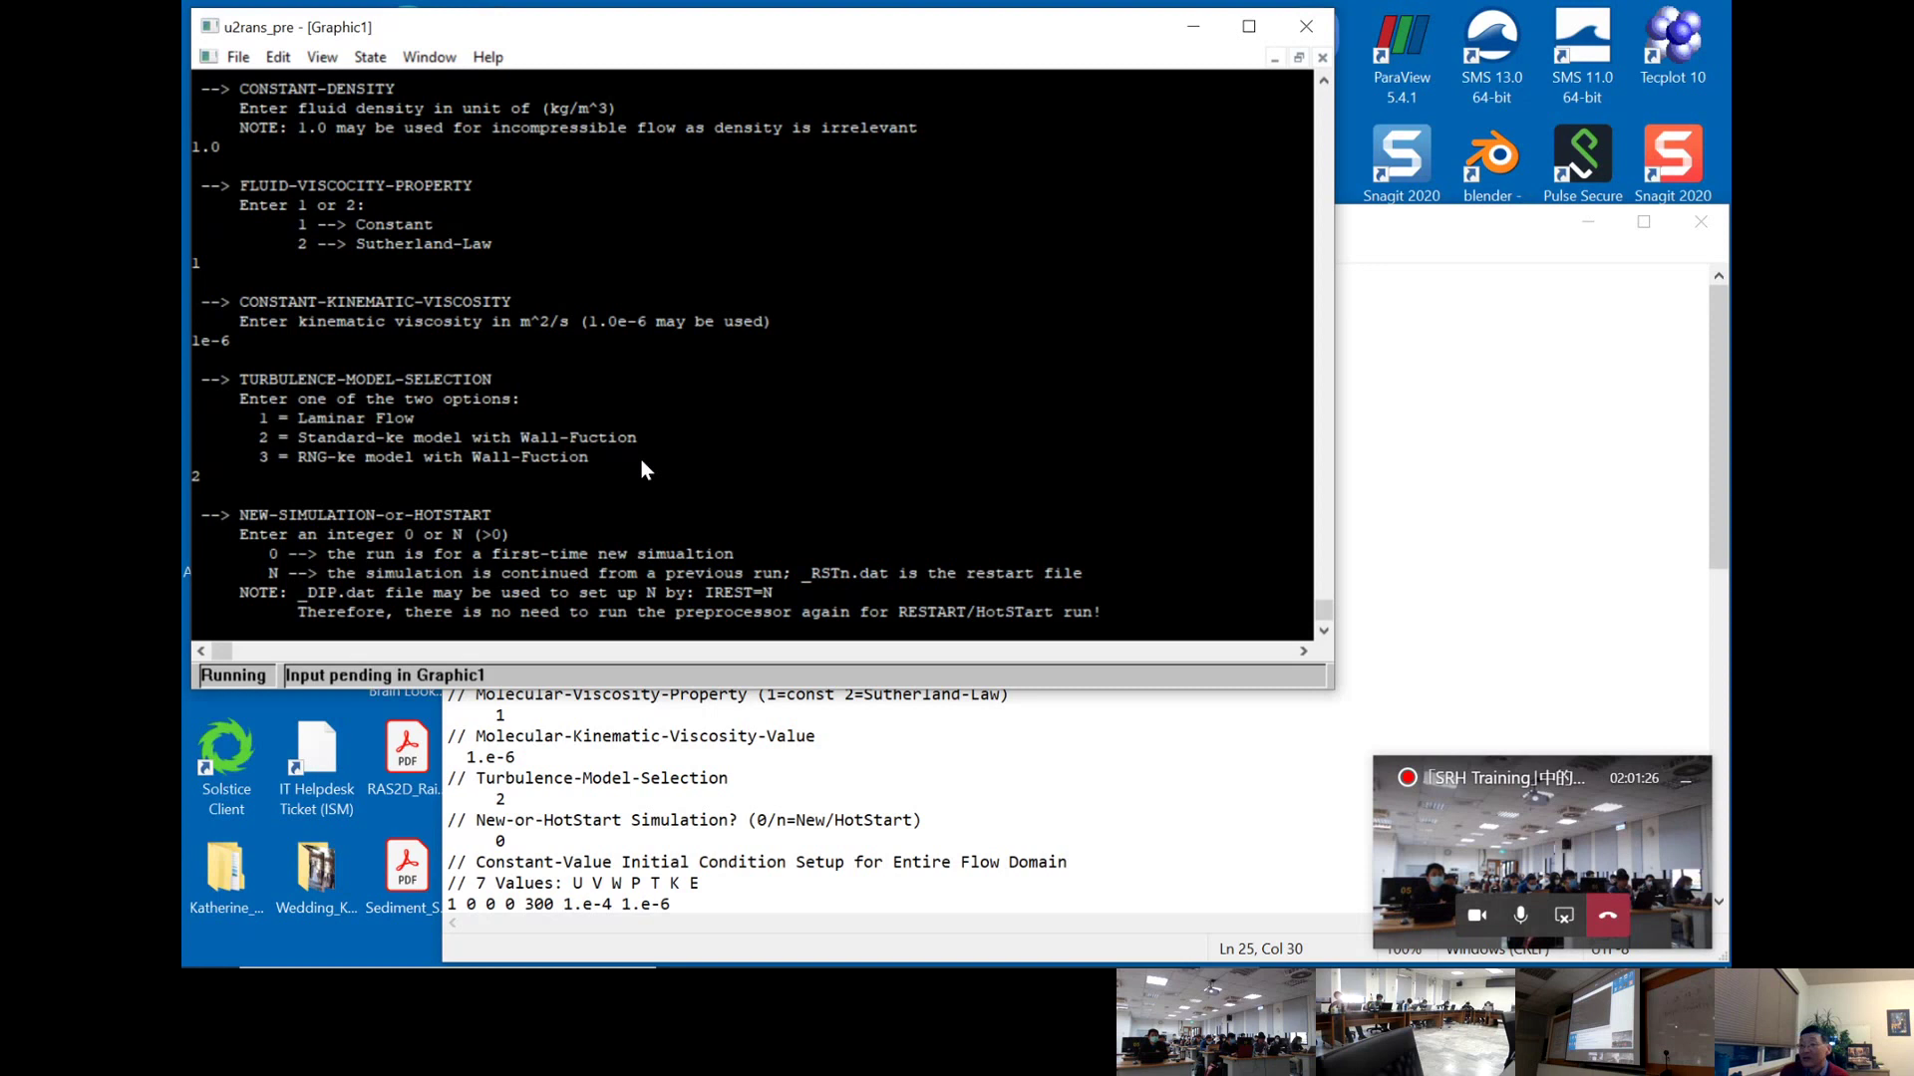
pyautogui.write('0')
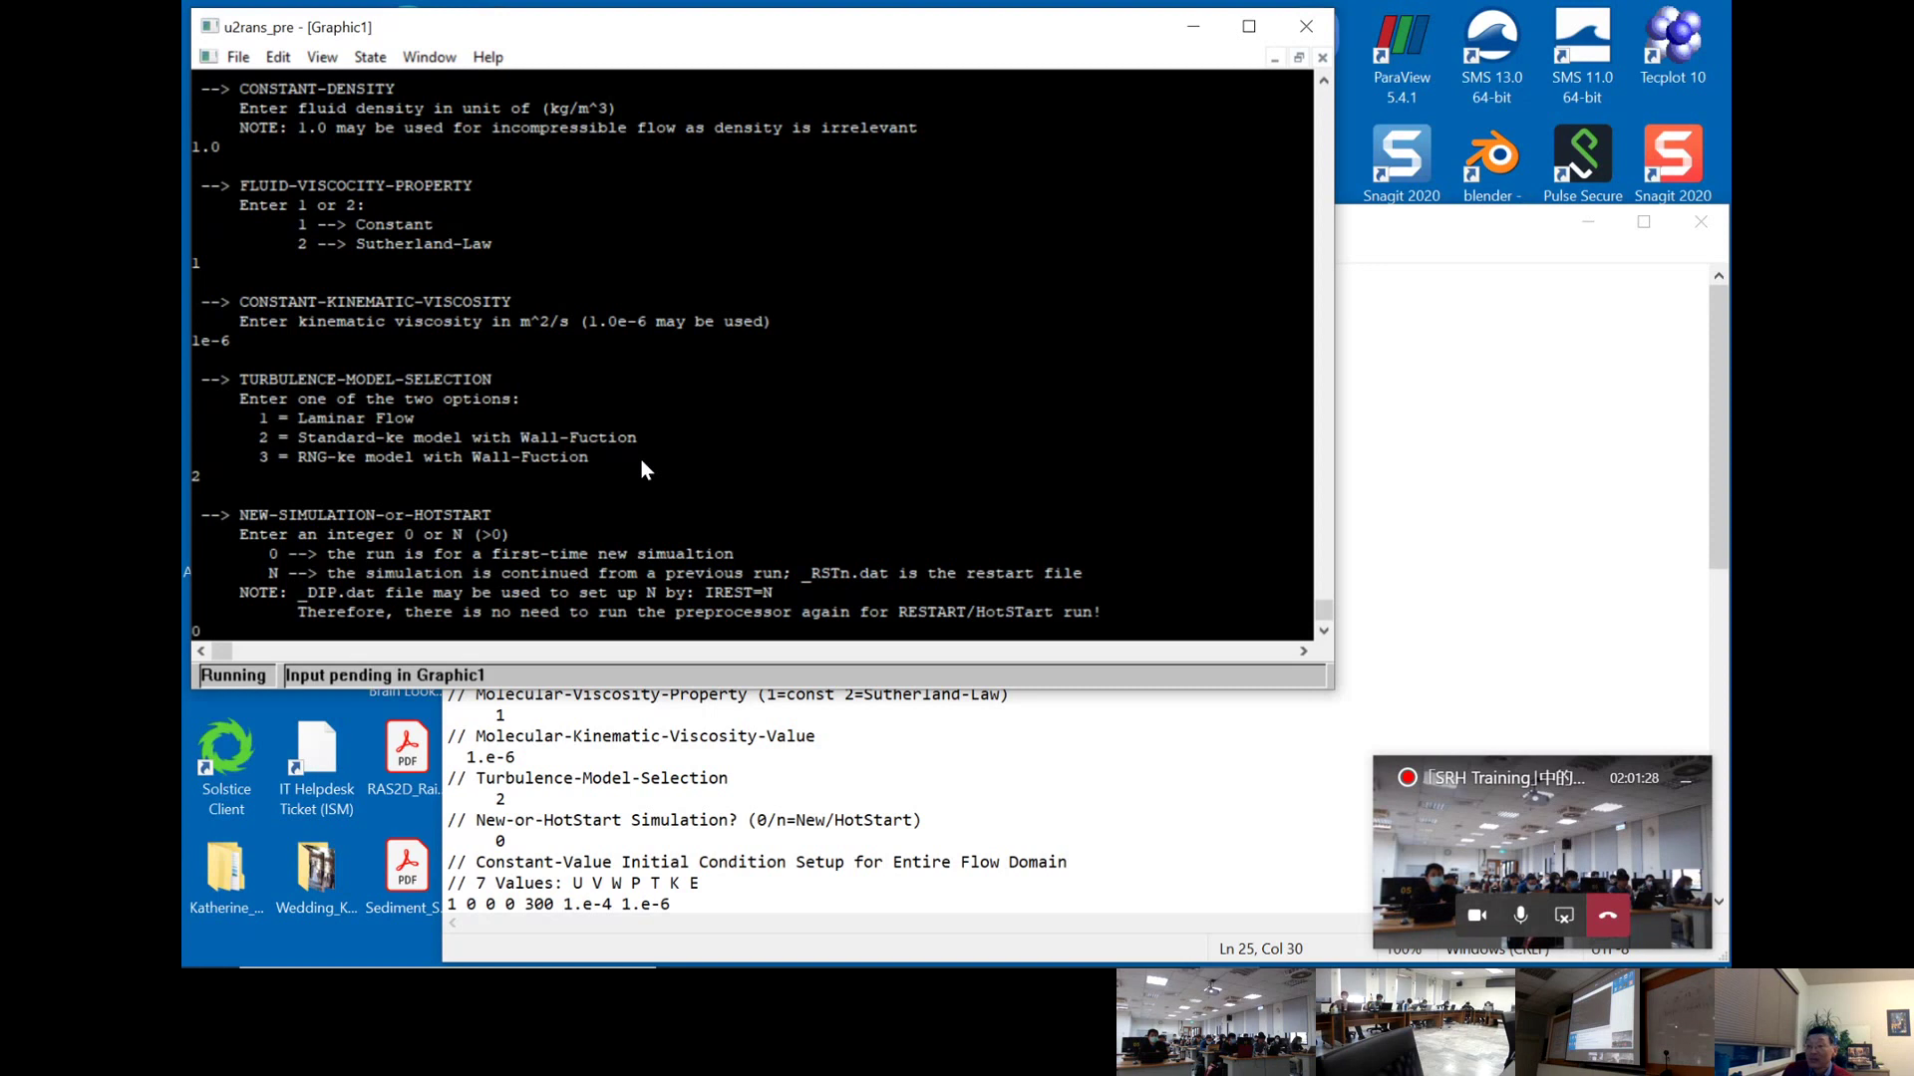
pyautogui.press('Return')
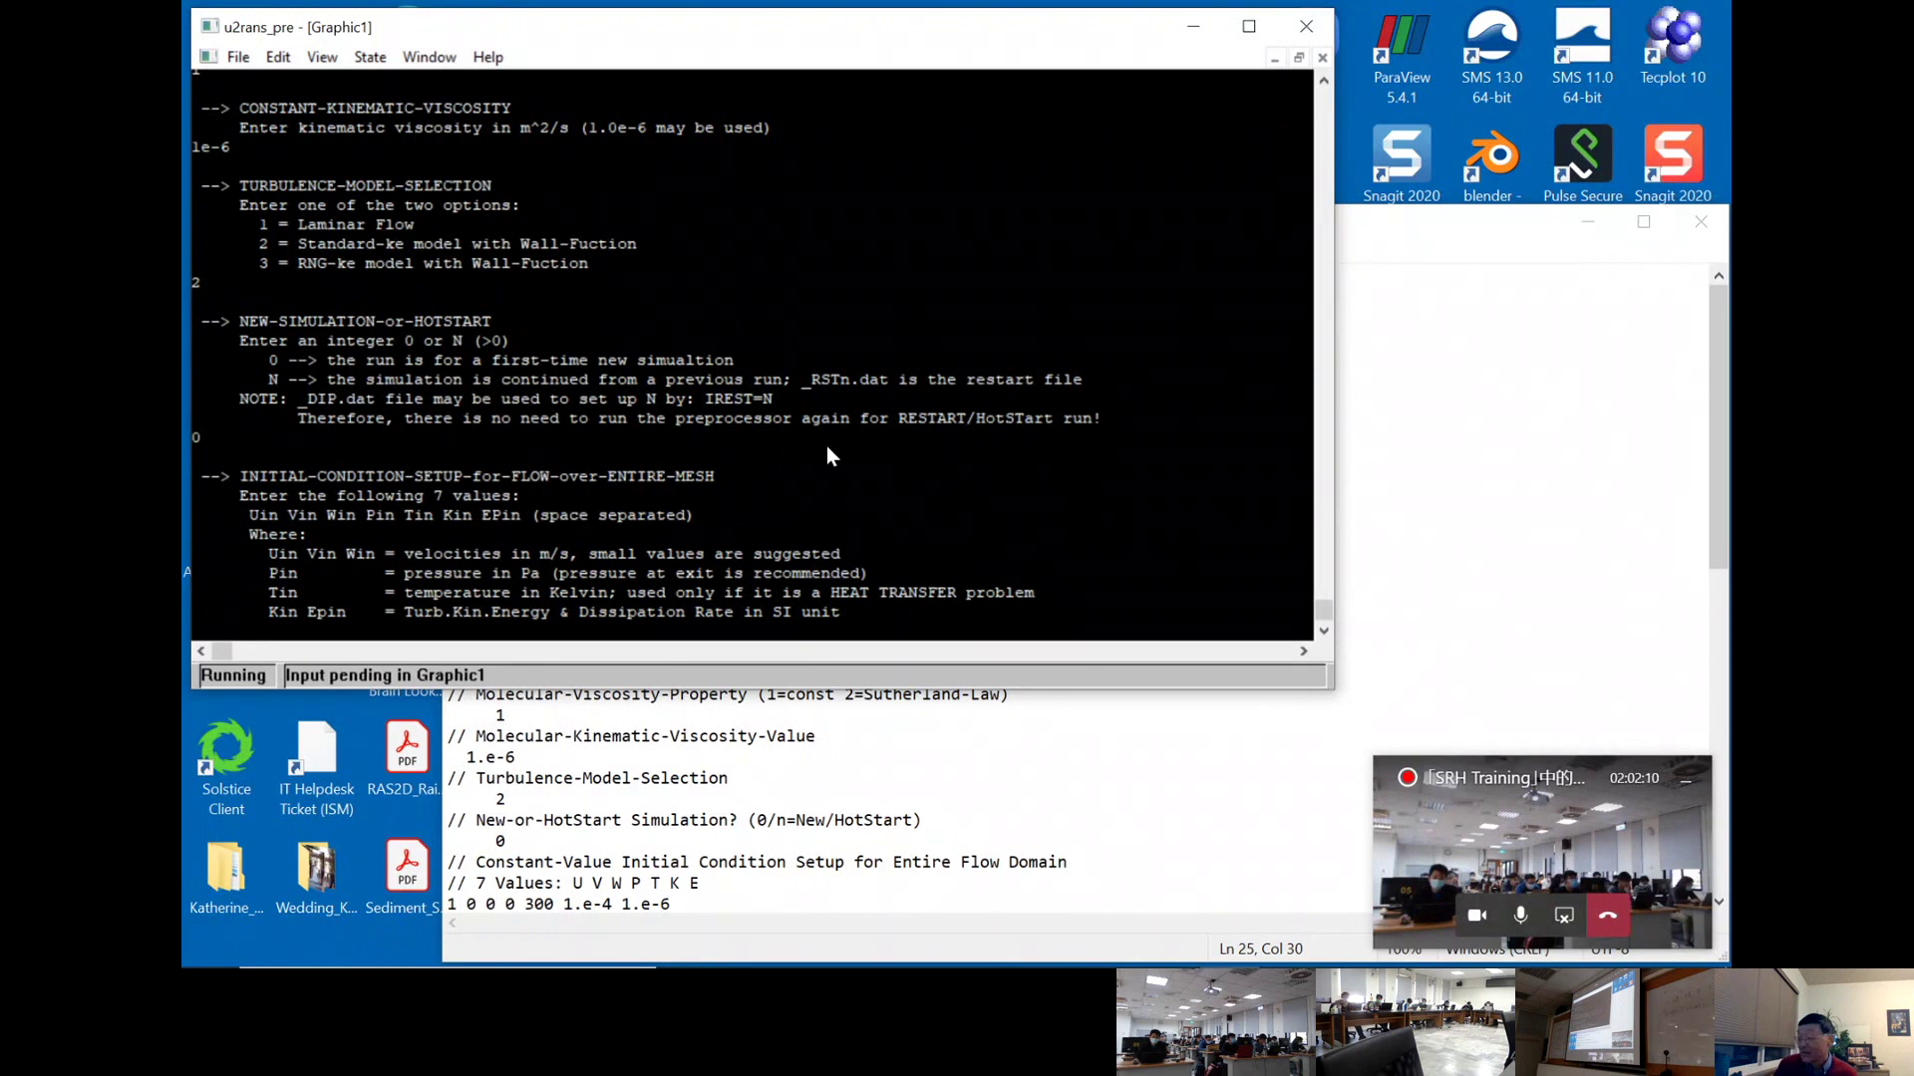
# - Enter the initial condition for the entire mesh as 0 0 0 0 300 1e-4 1e-6, consulting the seven-value entry in case_SIF.dat
pyautogui.write('0')
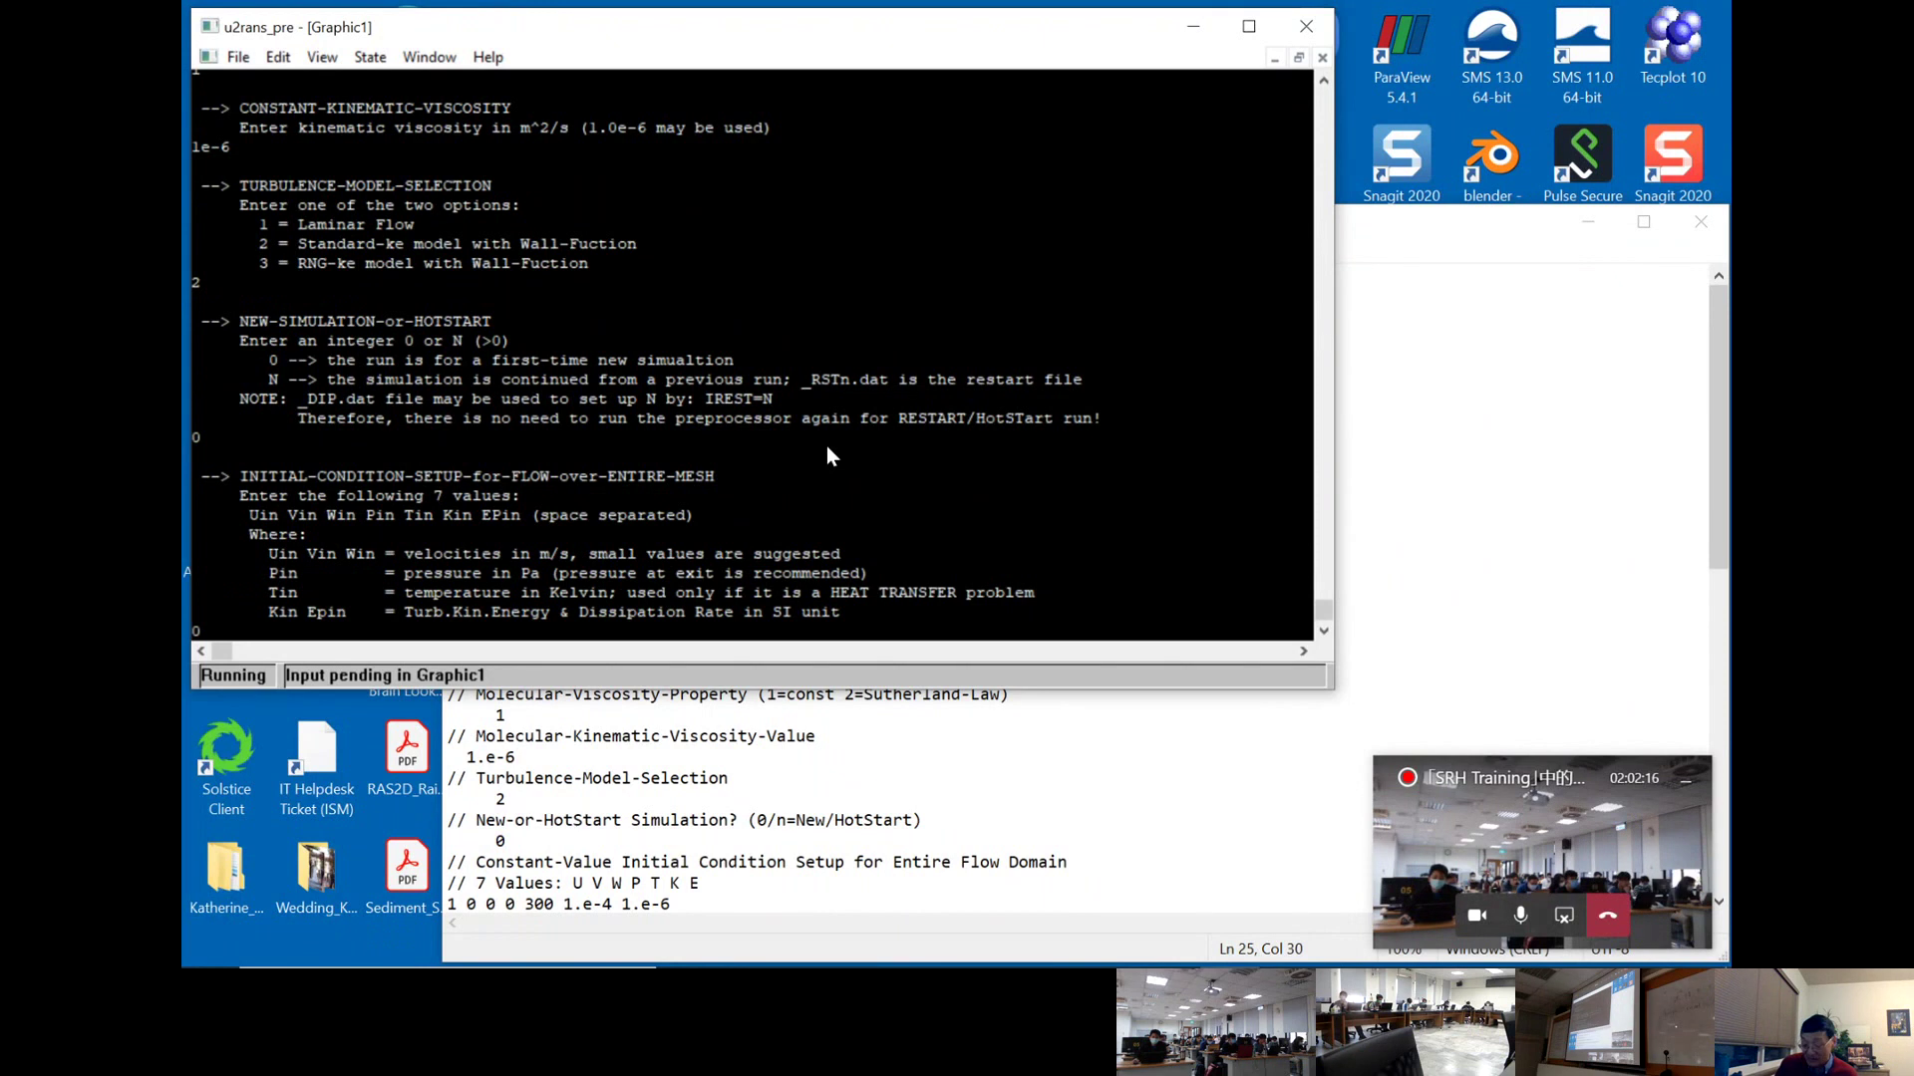
pyautogui.write(' 0 0')
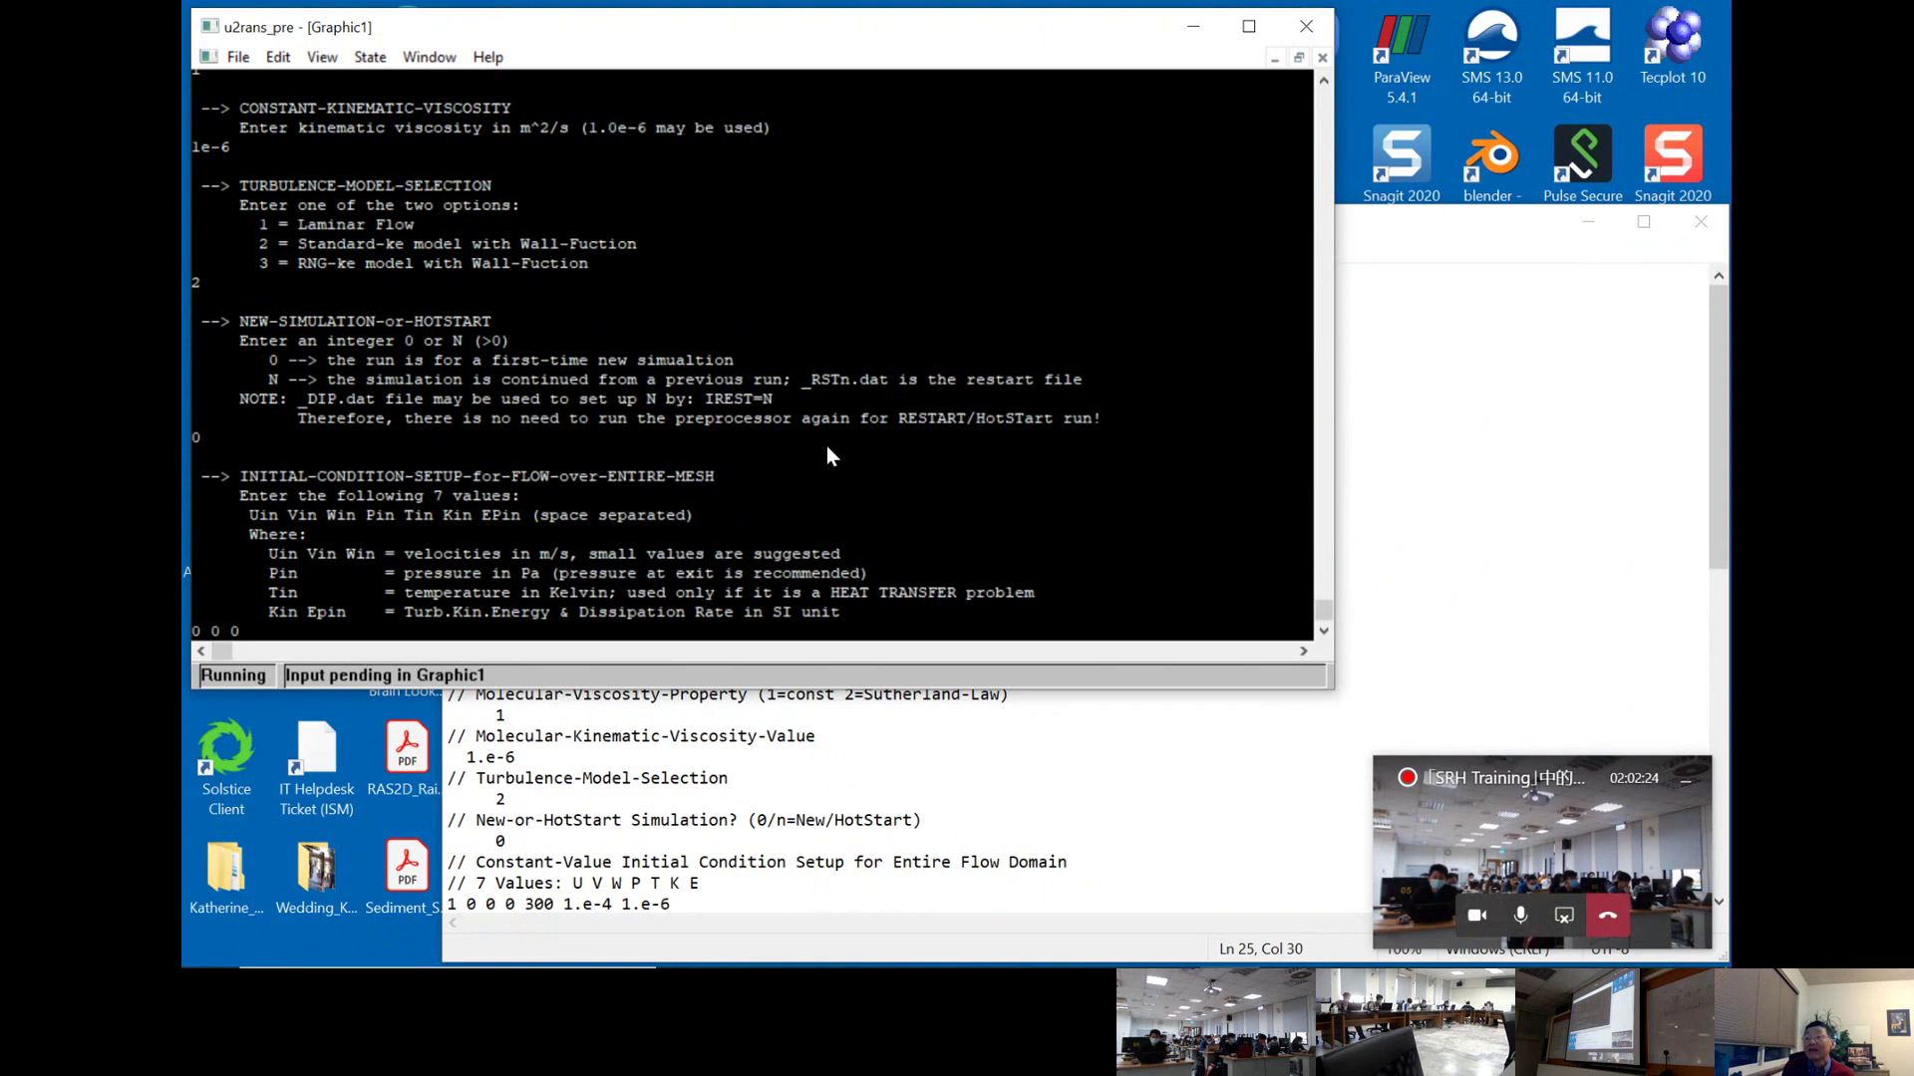
pyautogui.write('0')
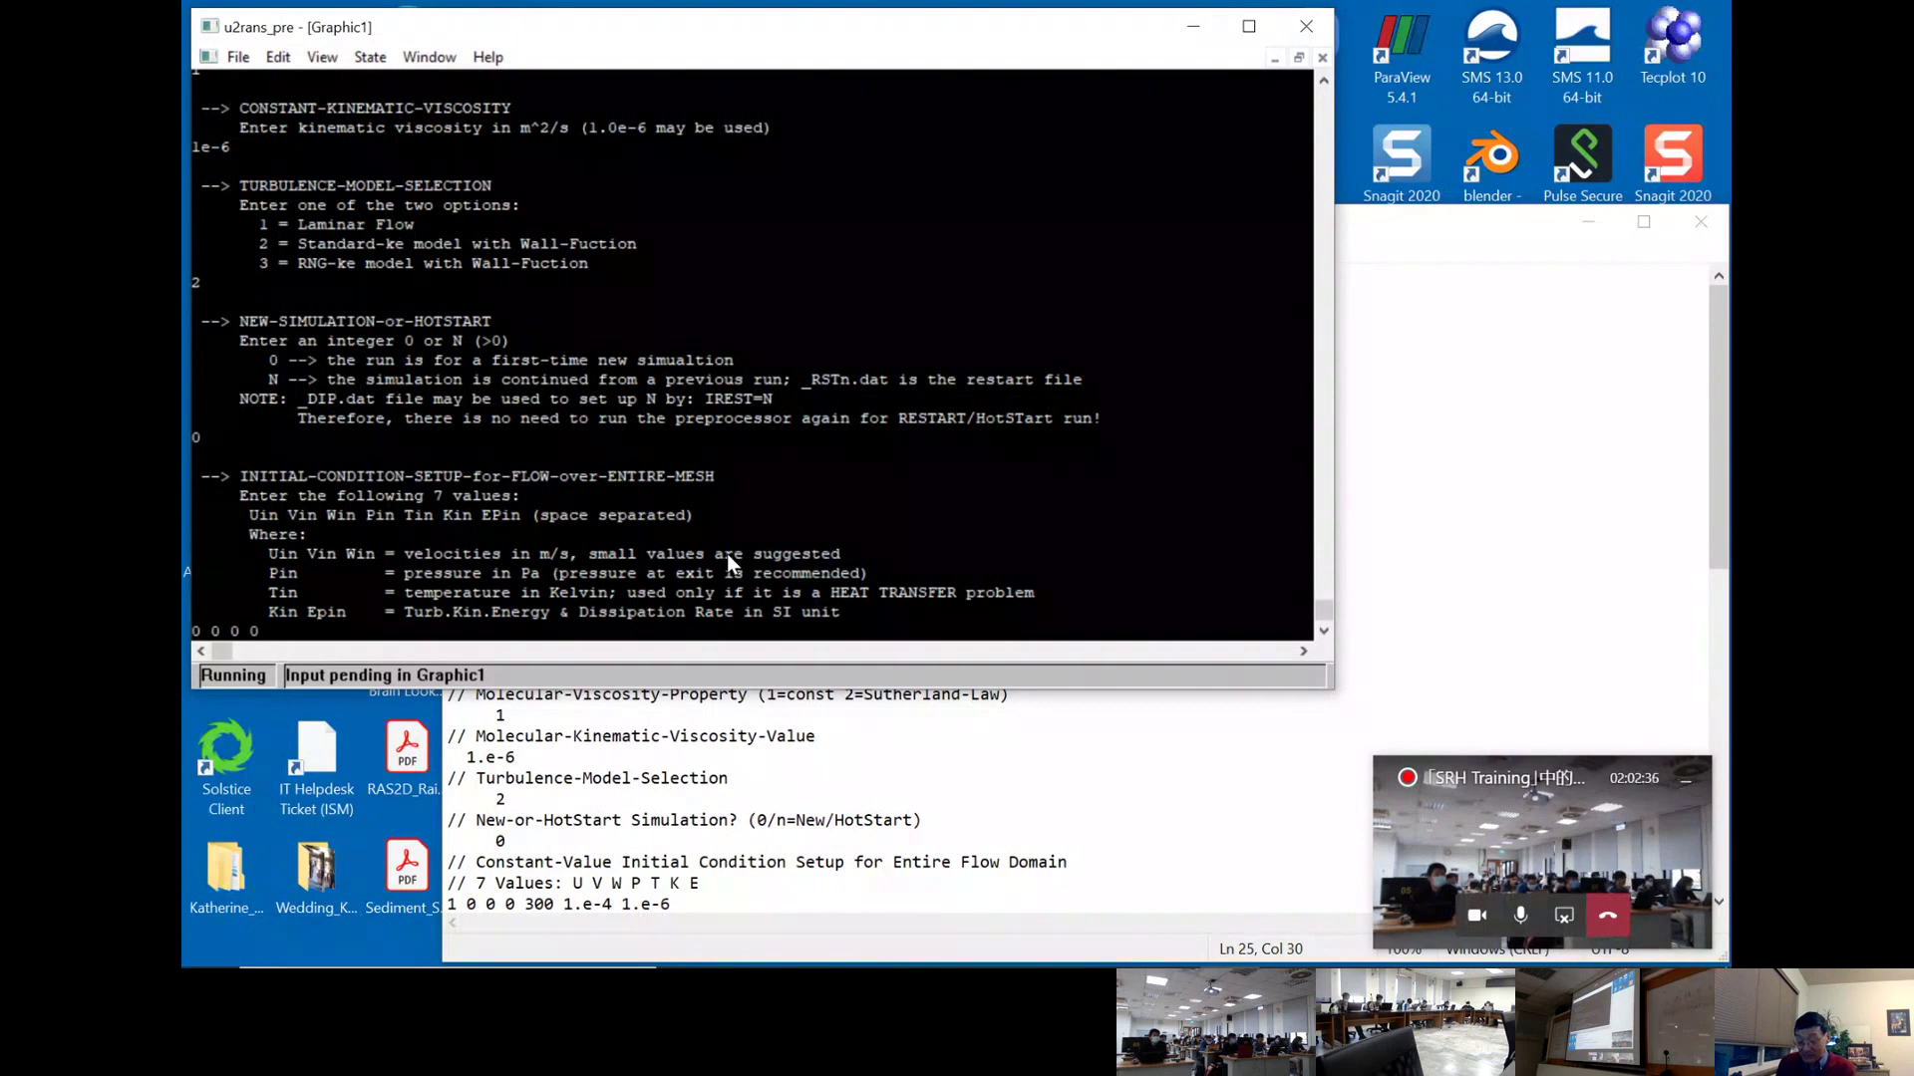
pyautogui.write('300')
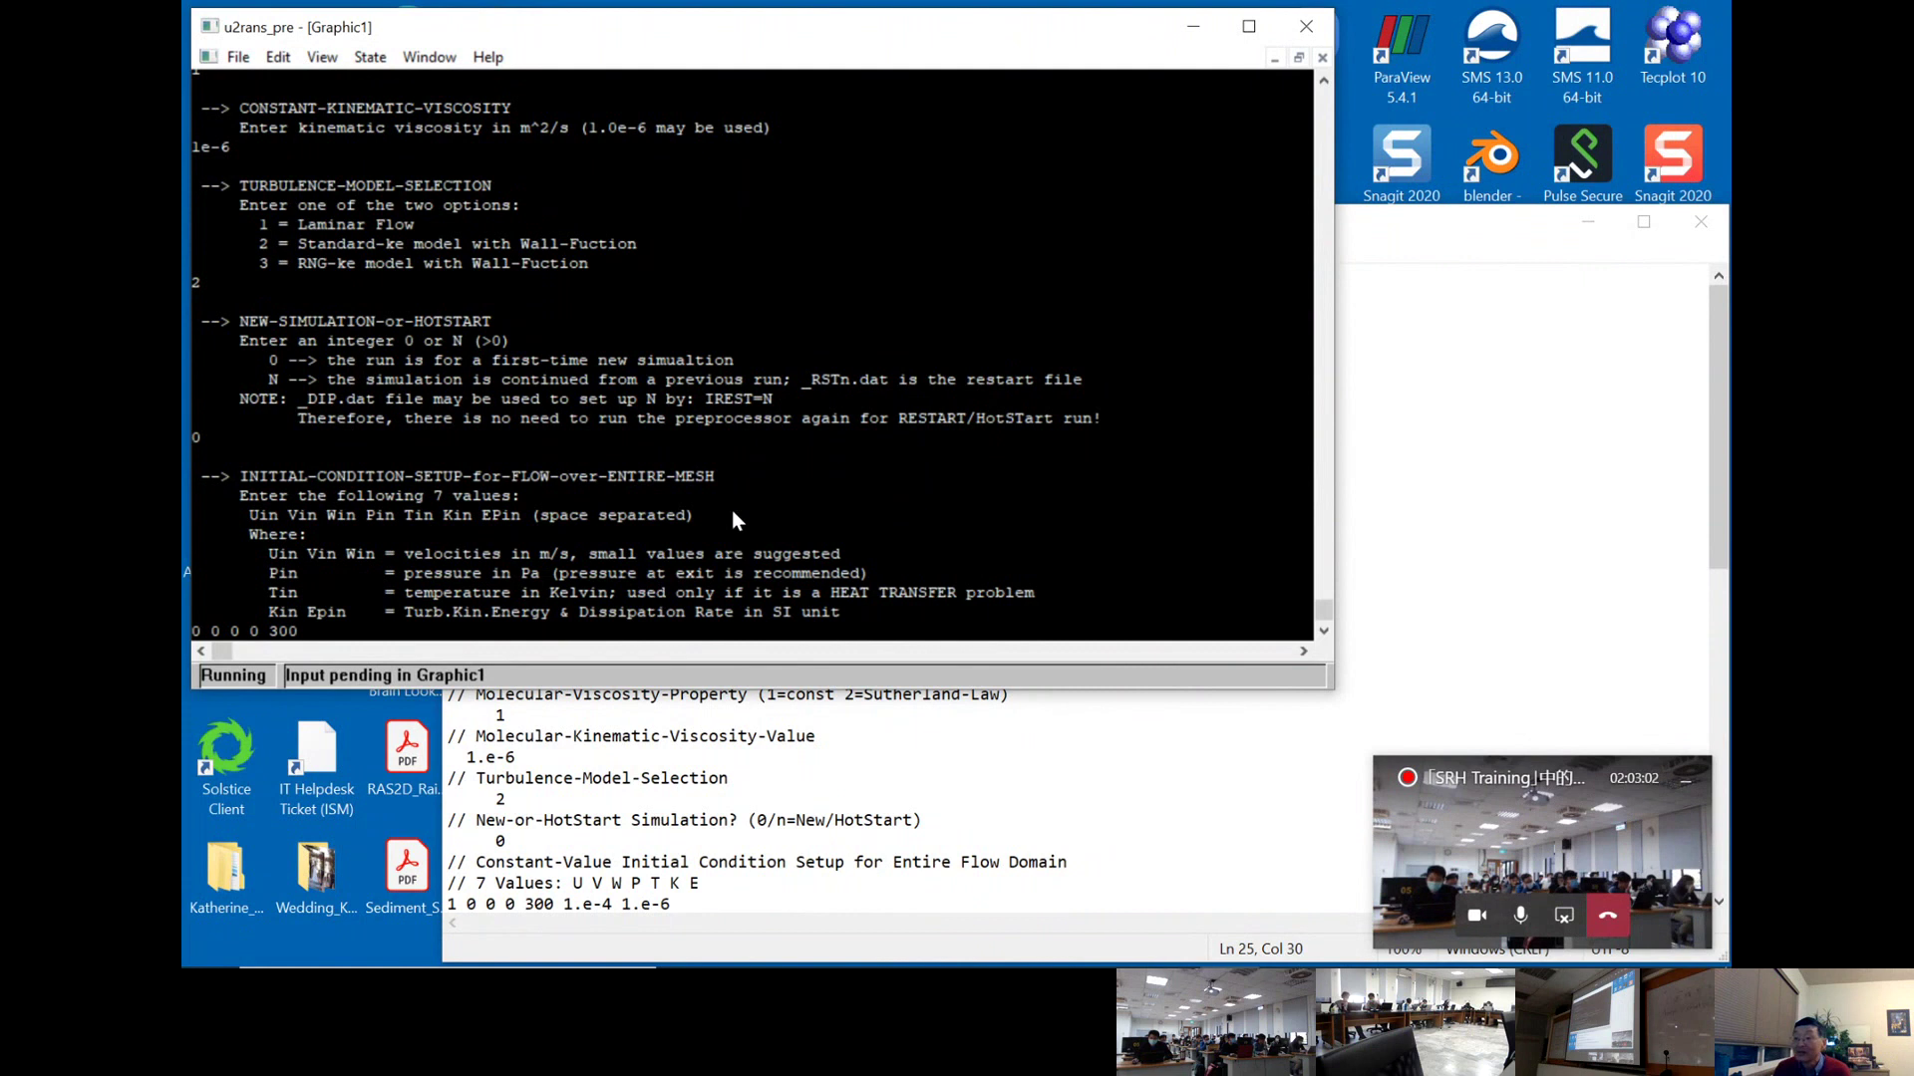
pyautogui.scroll(-2, 781, 786)
pyautogui.click(782, 786)
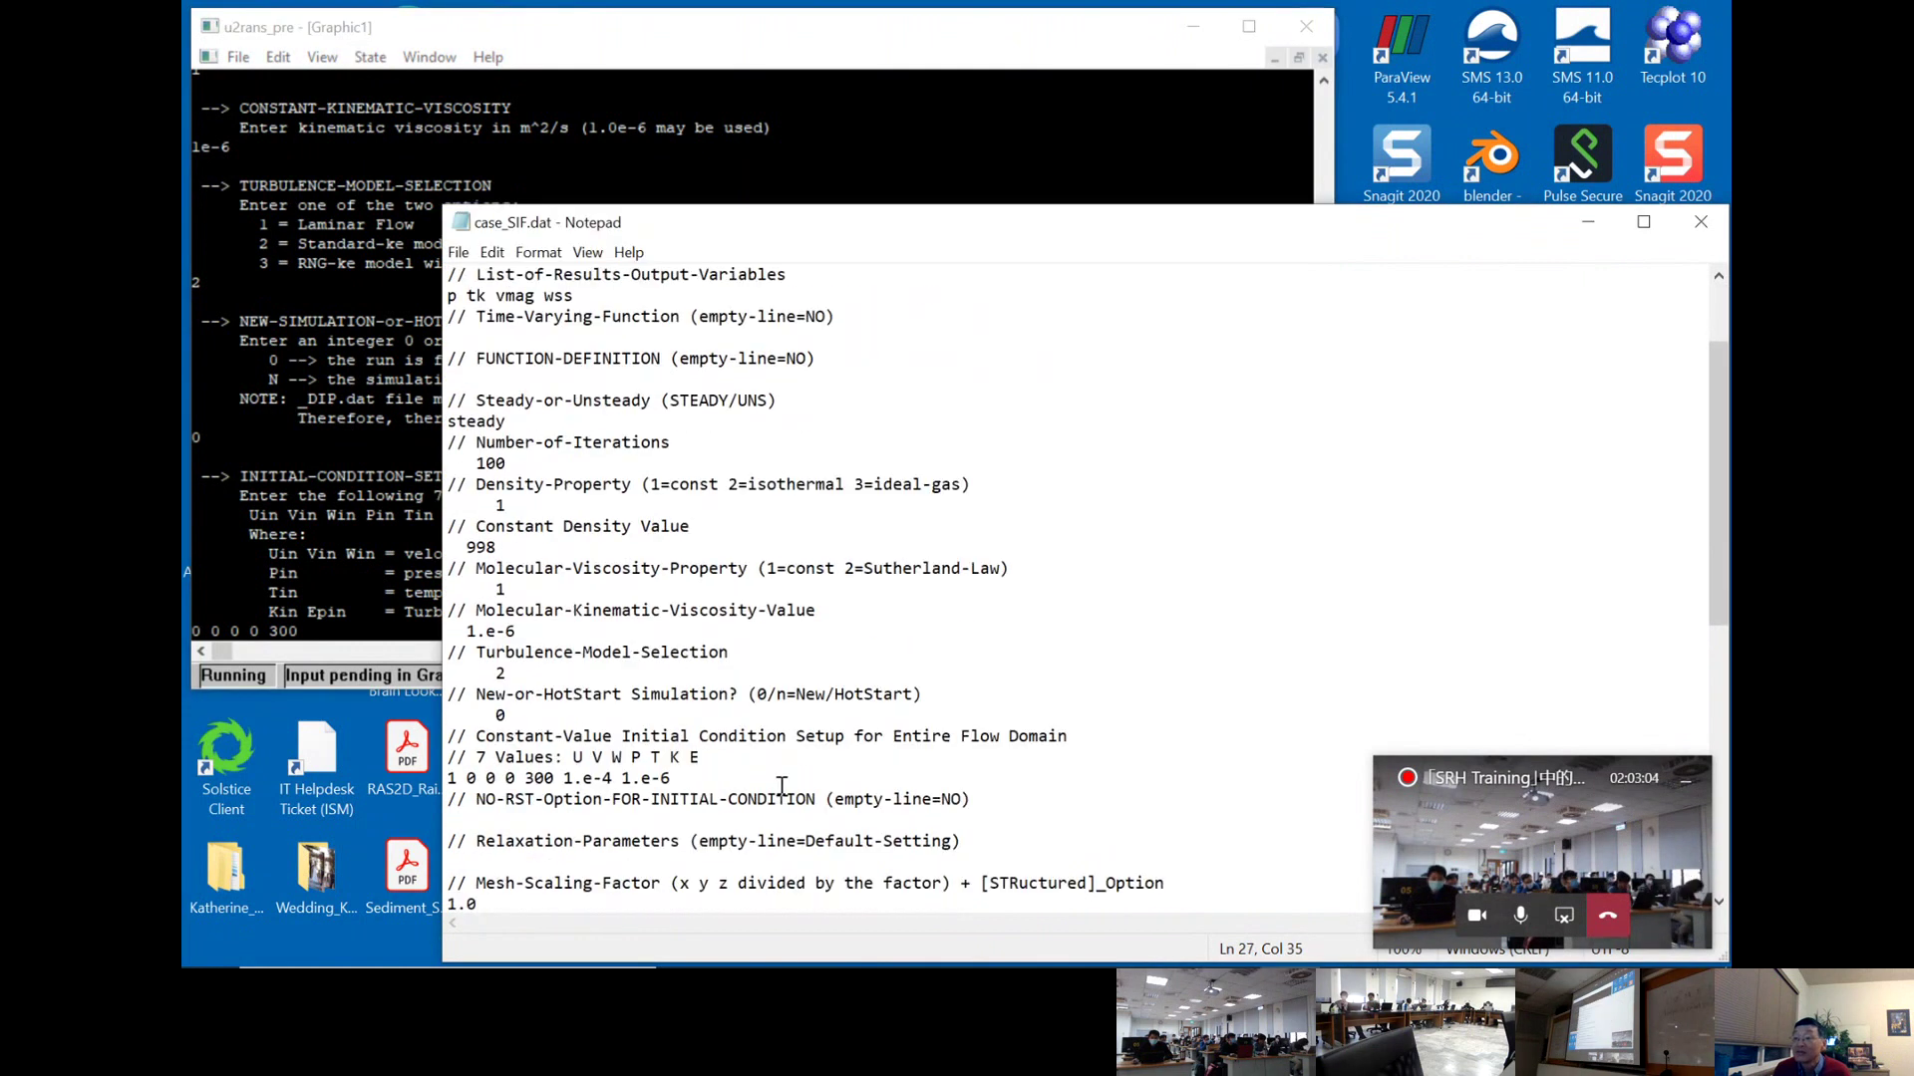
pyautogui.scroll(1, 781, 787)
pyautogui.click(296, 438)
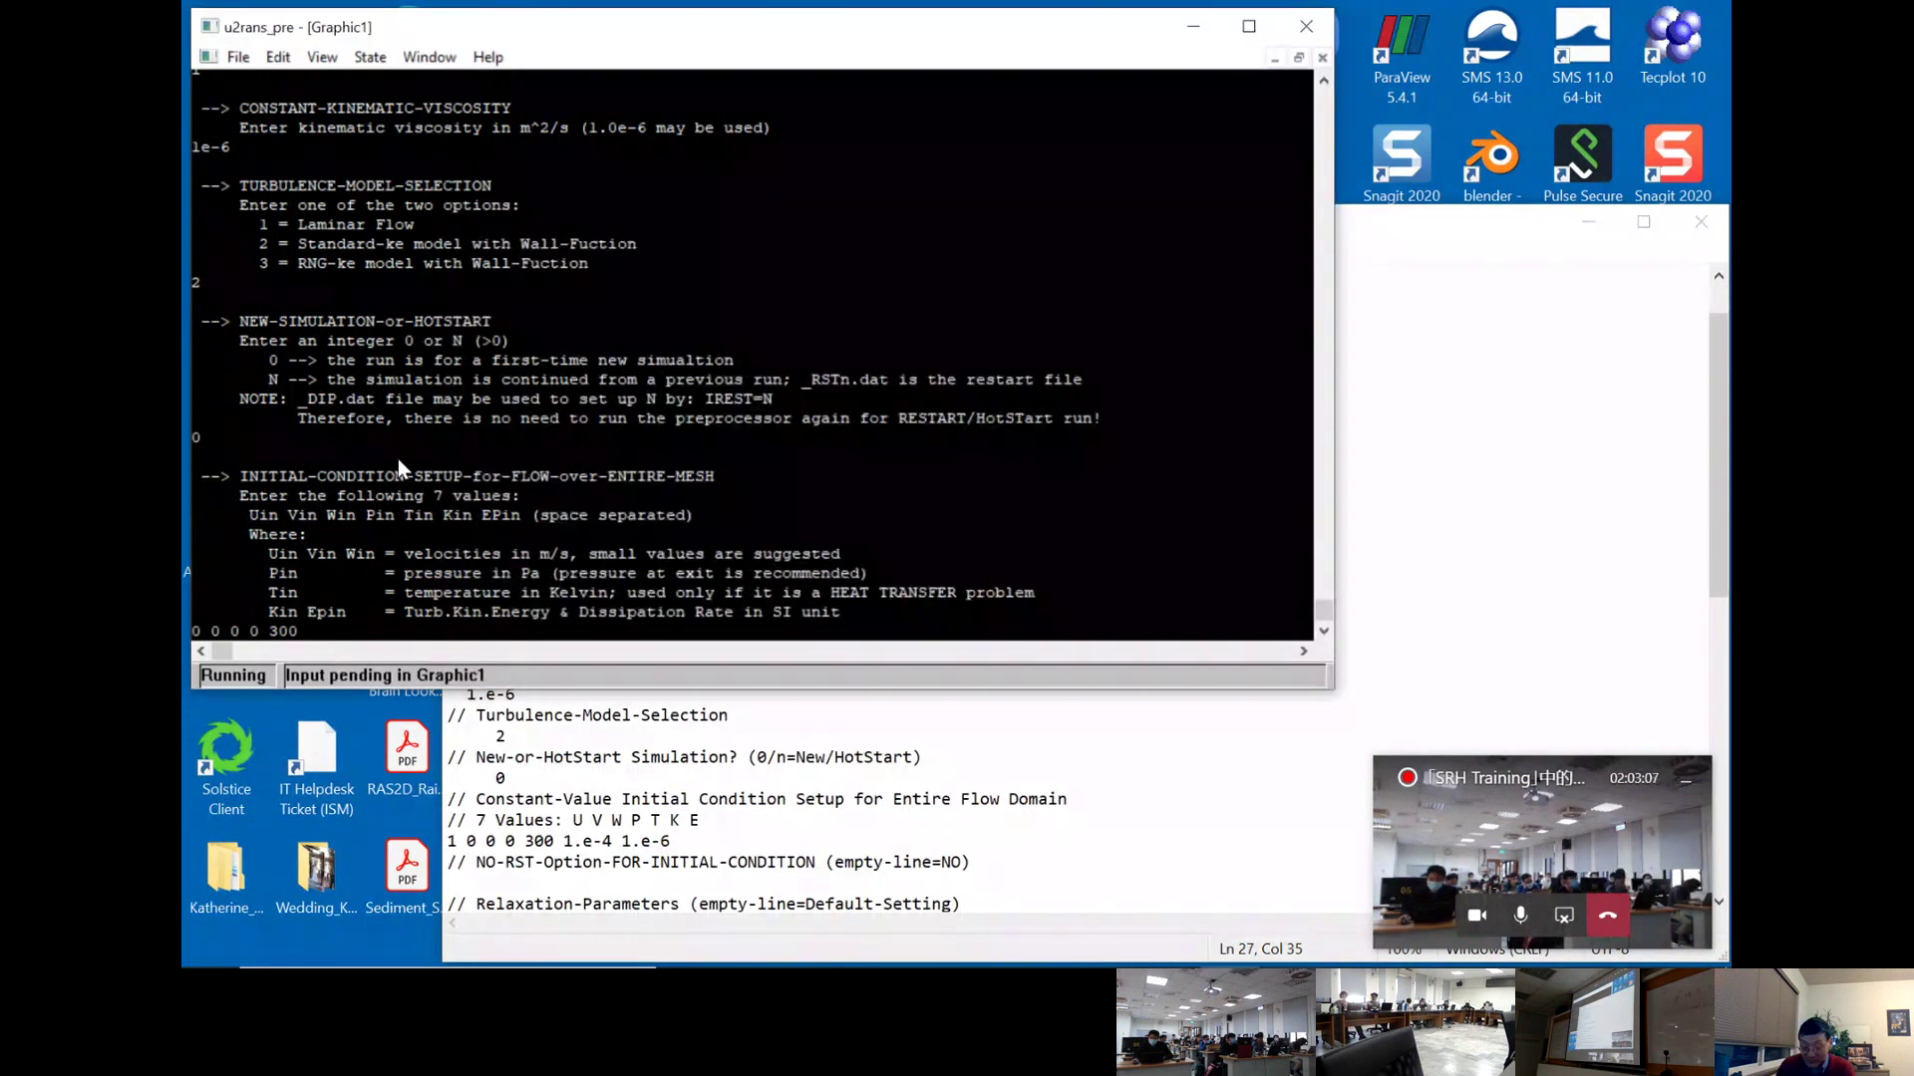
pyautogui.write('1e-4')
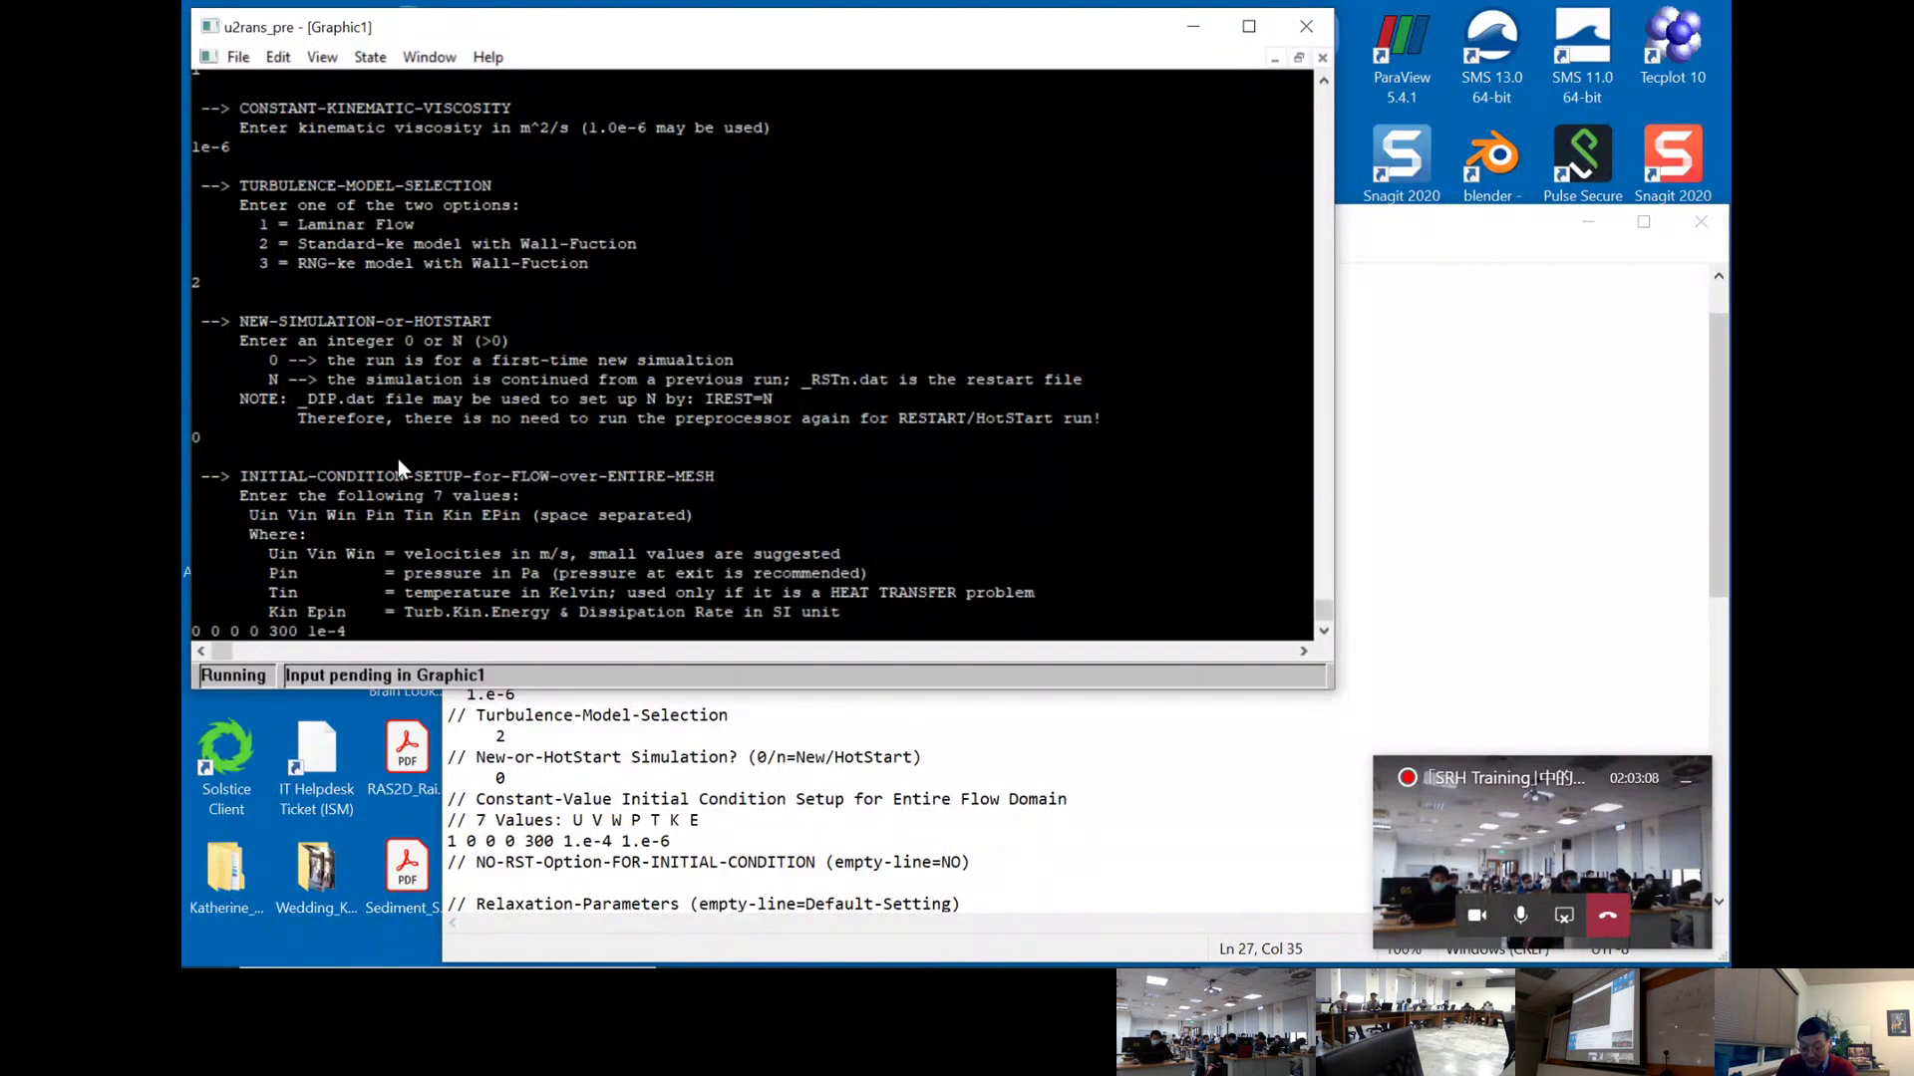
pyautogui.write(' 1')
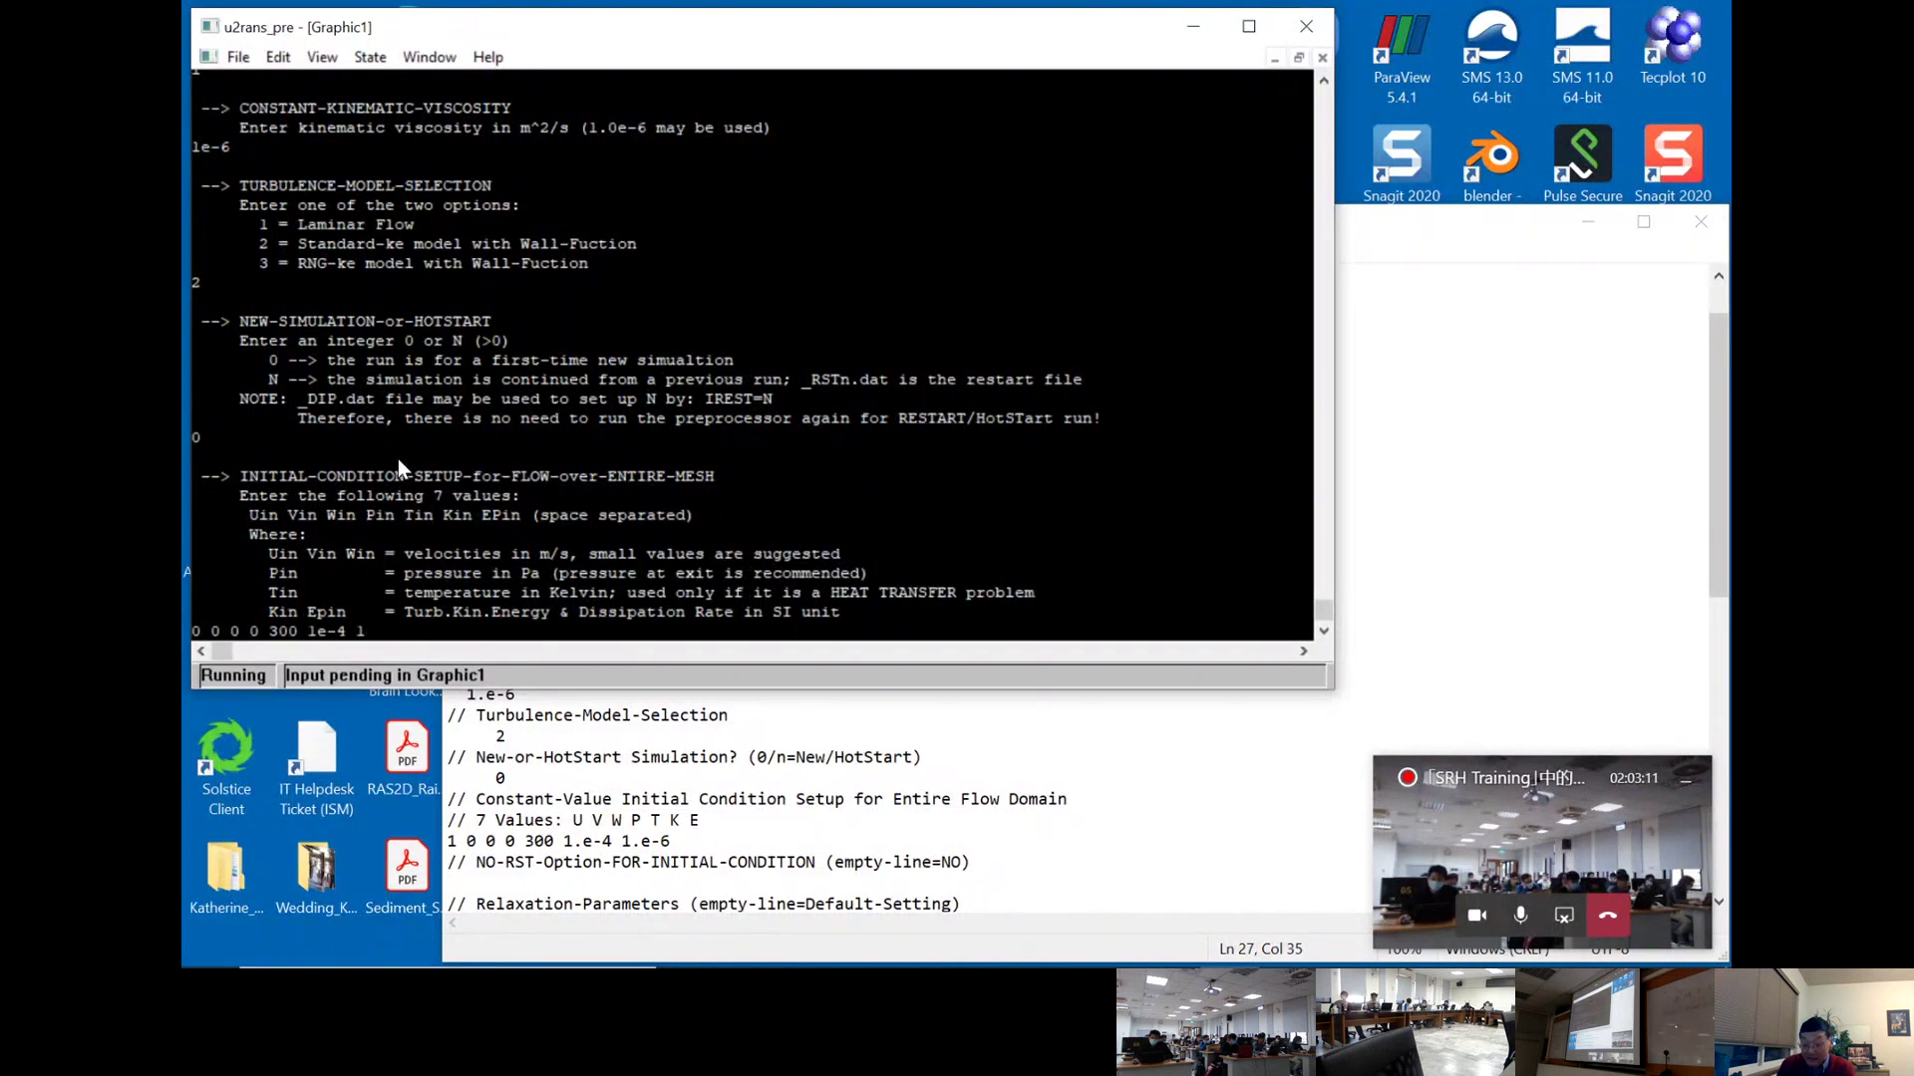
pyautogui.write('e-6')
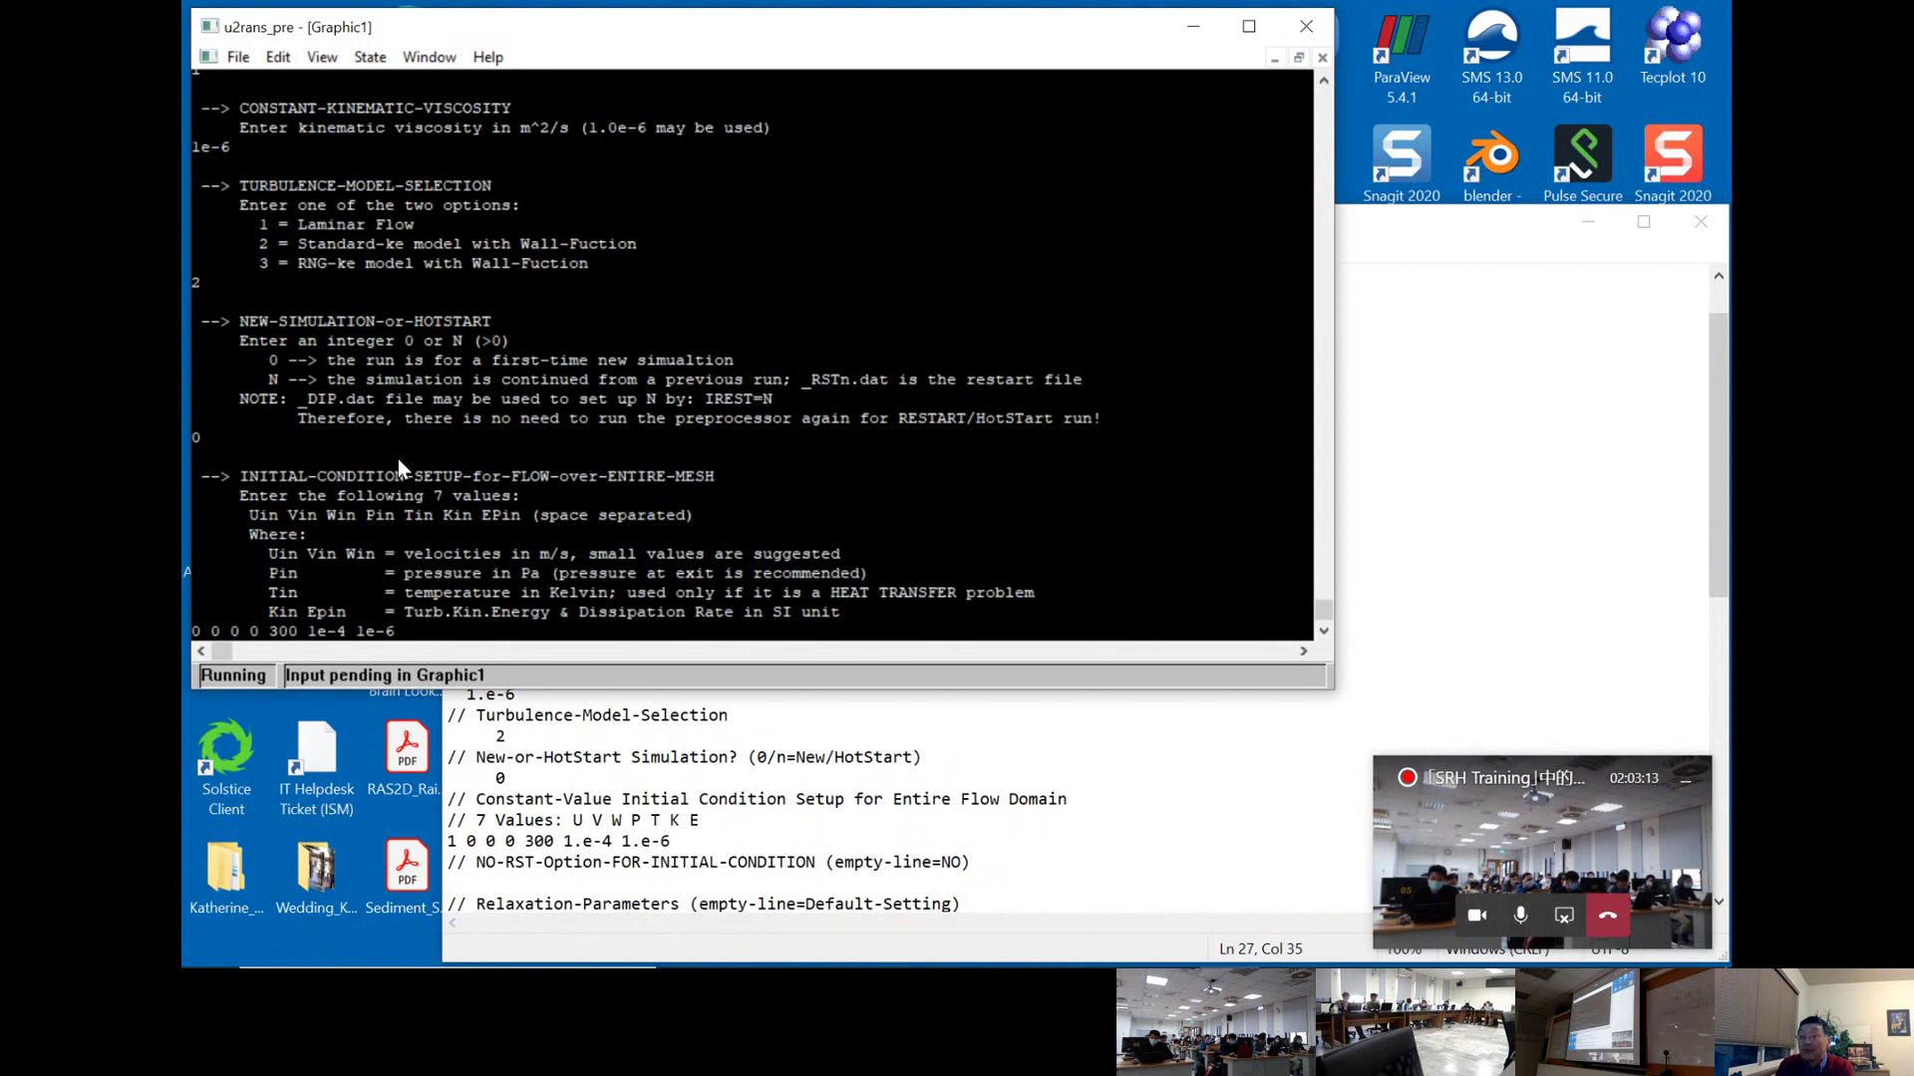
pyautogui.press('Return')
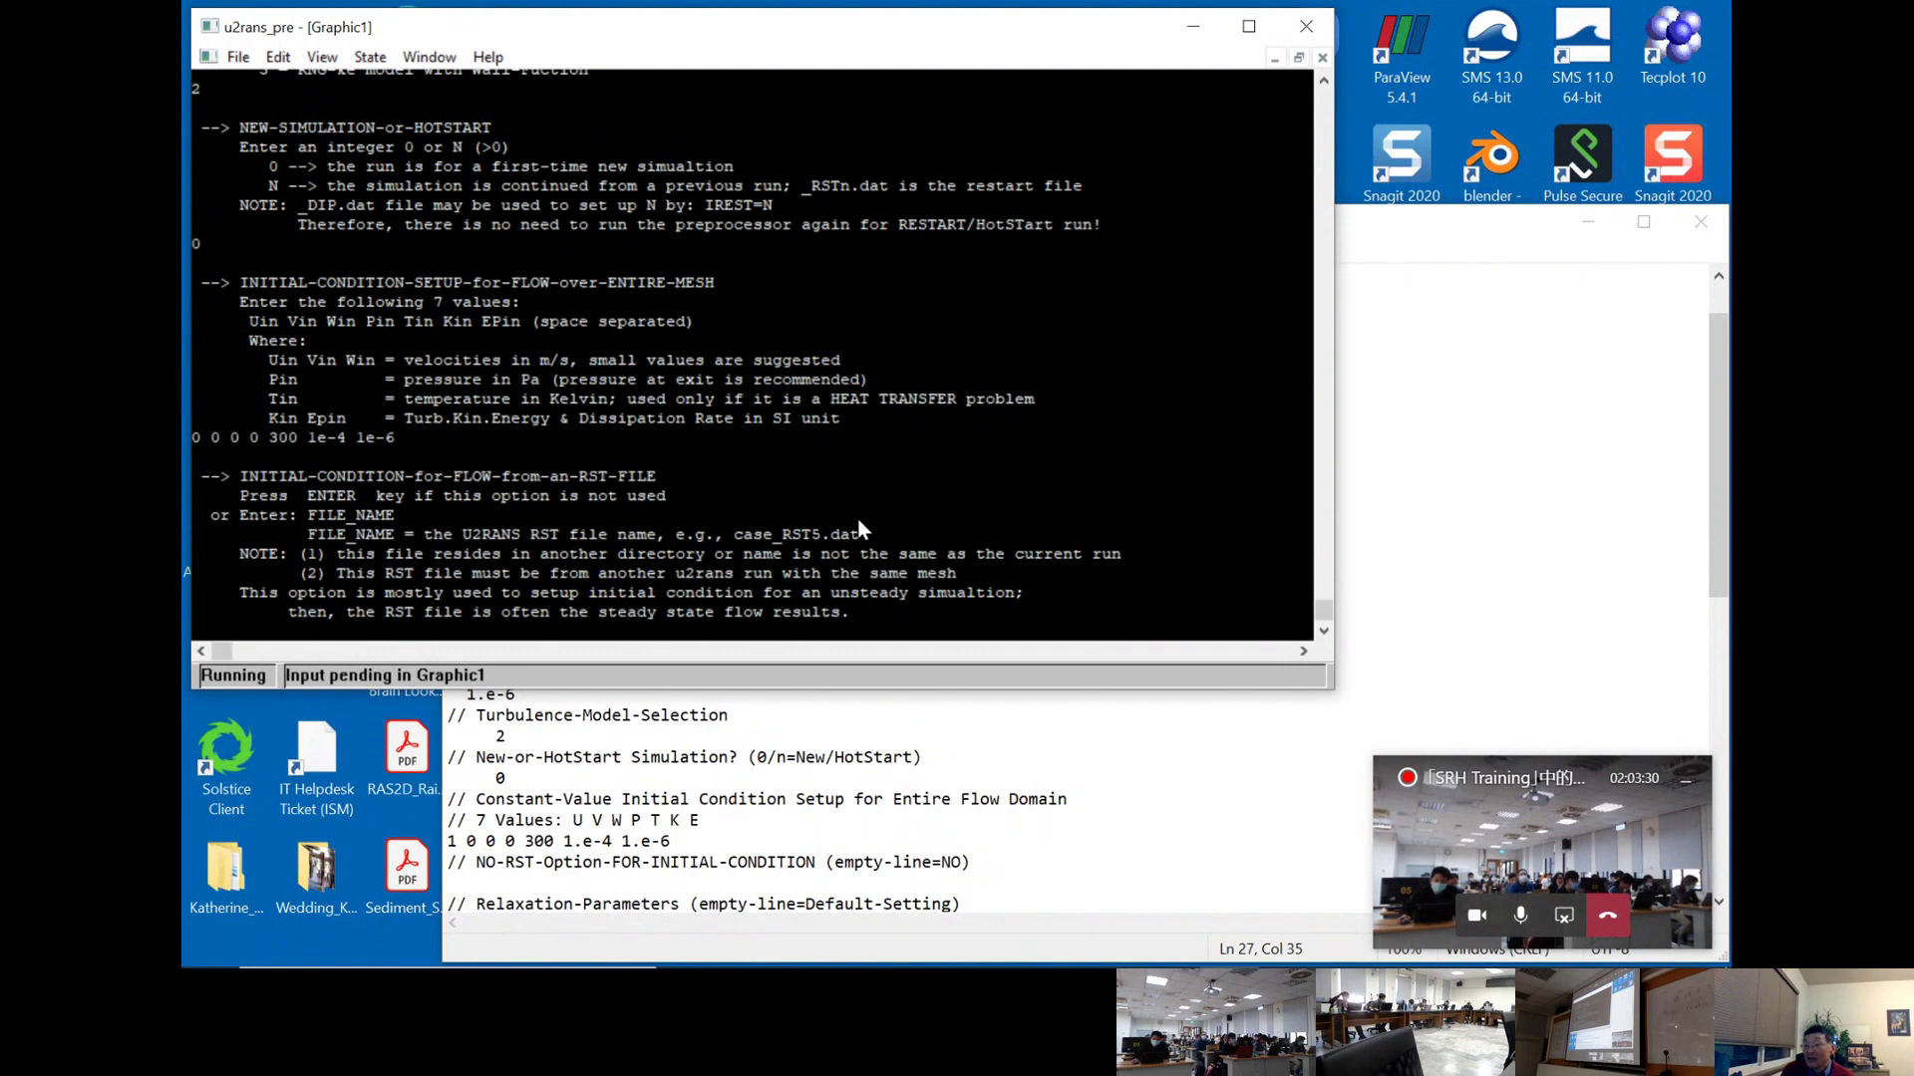
# - Skip the RST-file initial condition and accept the default relaxation for the linear equation solver
pyautogui.press('Return')
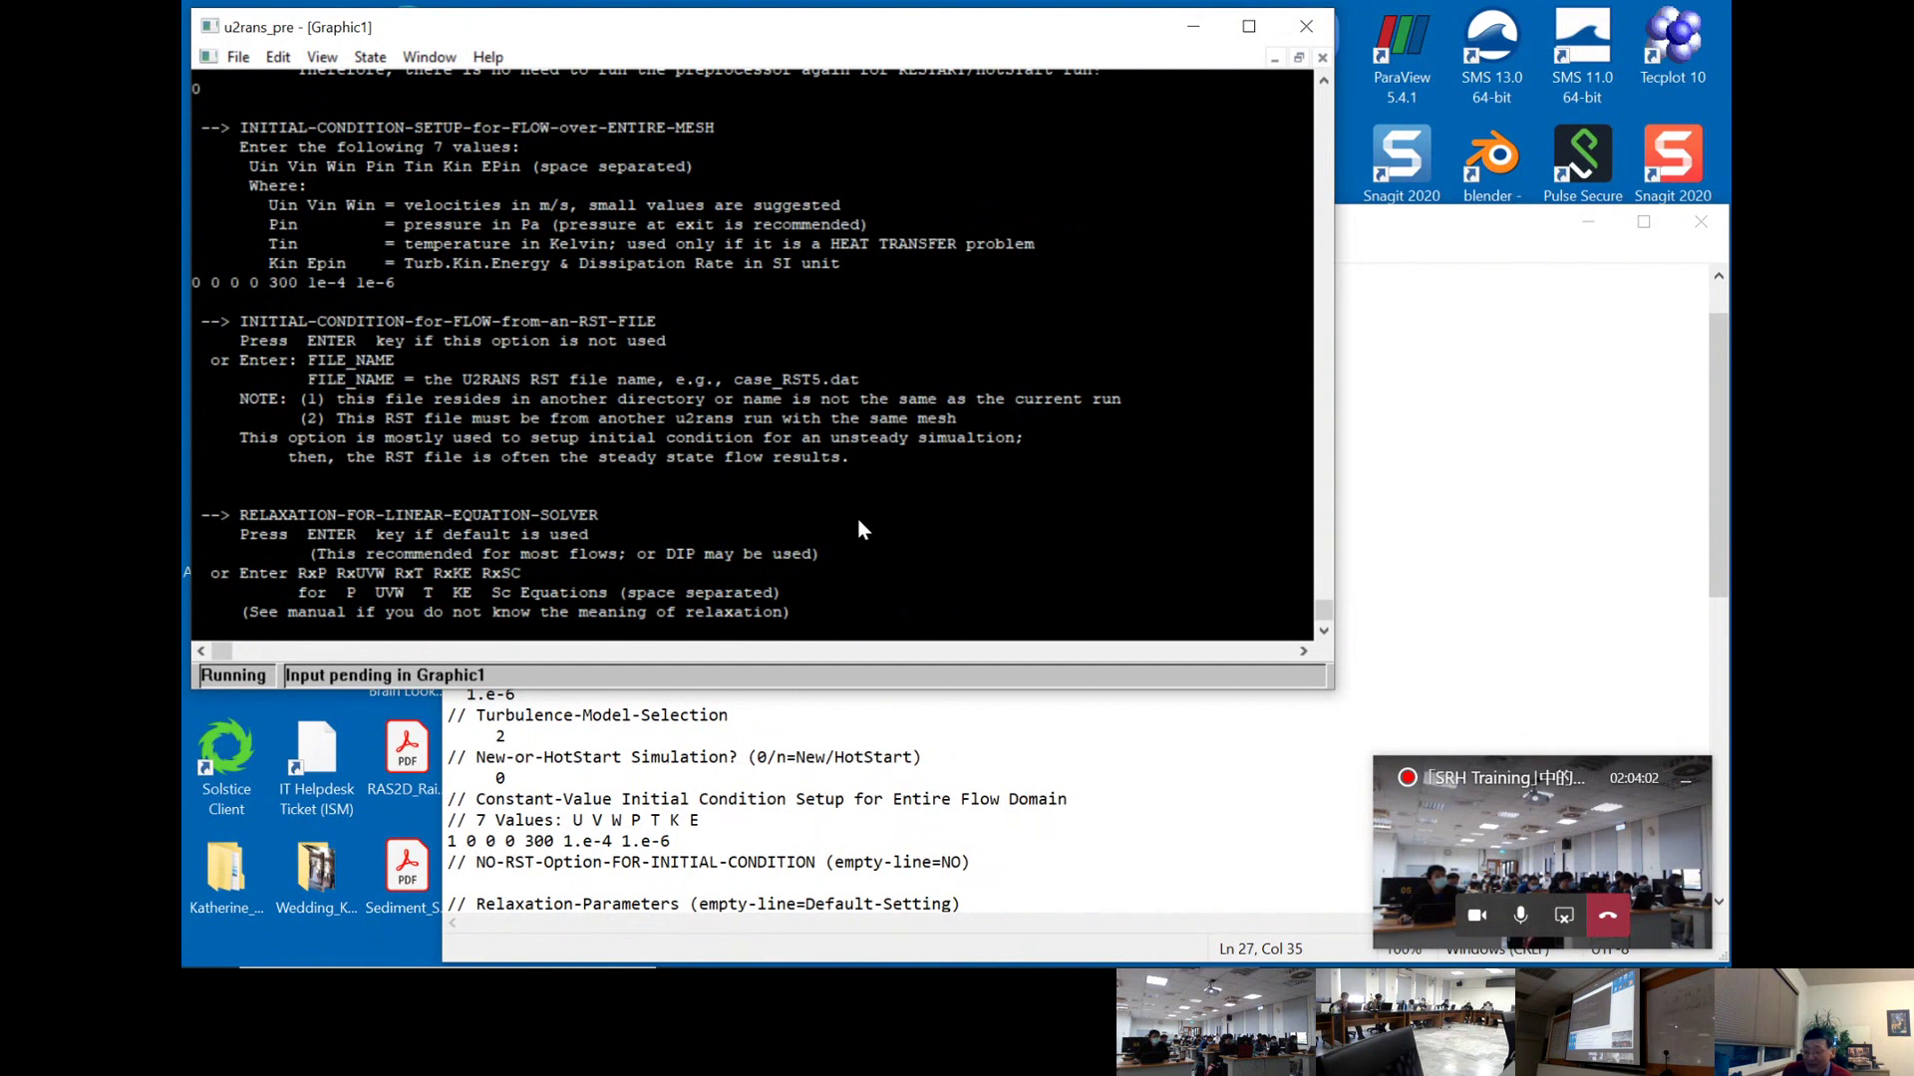
pyautogui.press('Return')
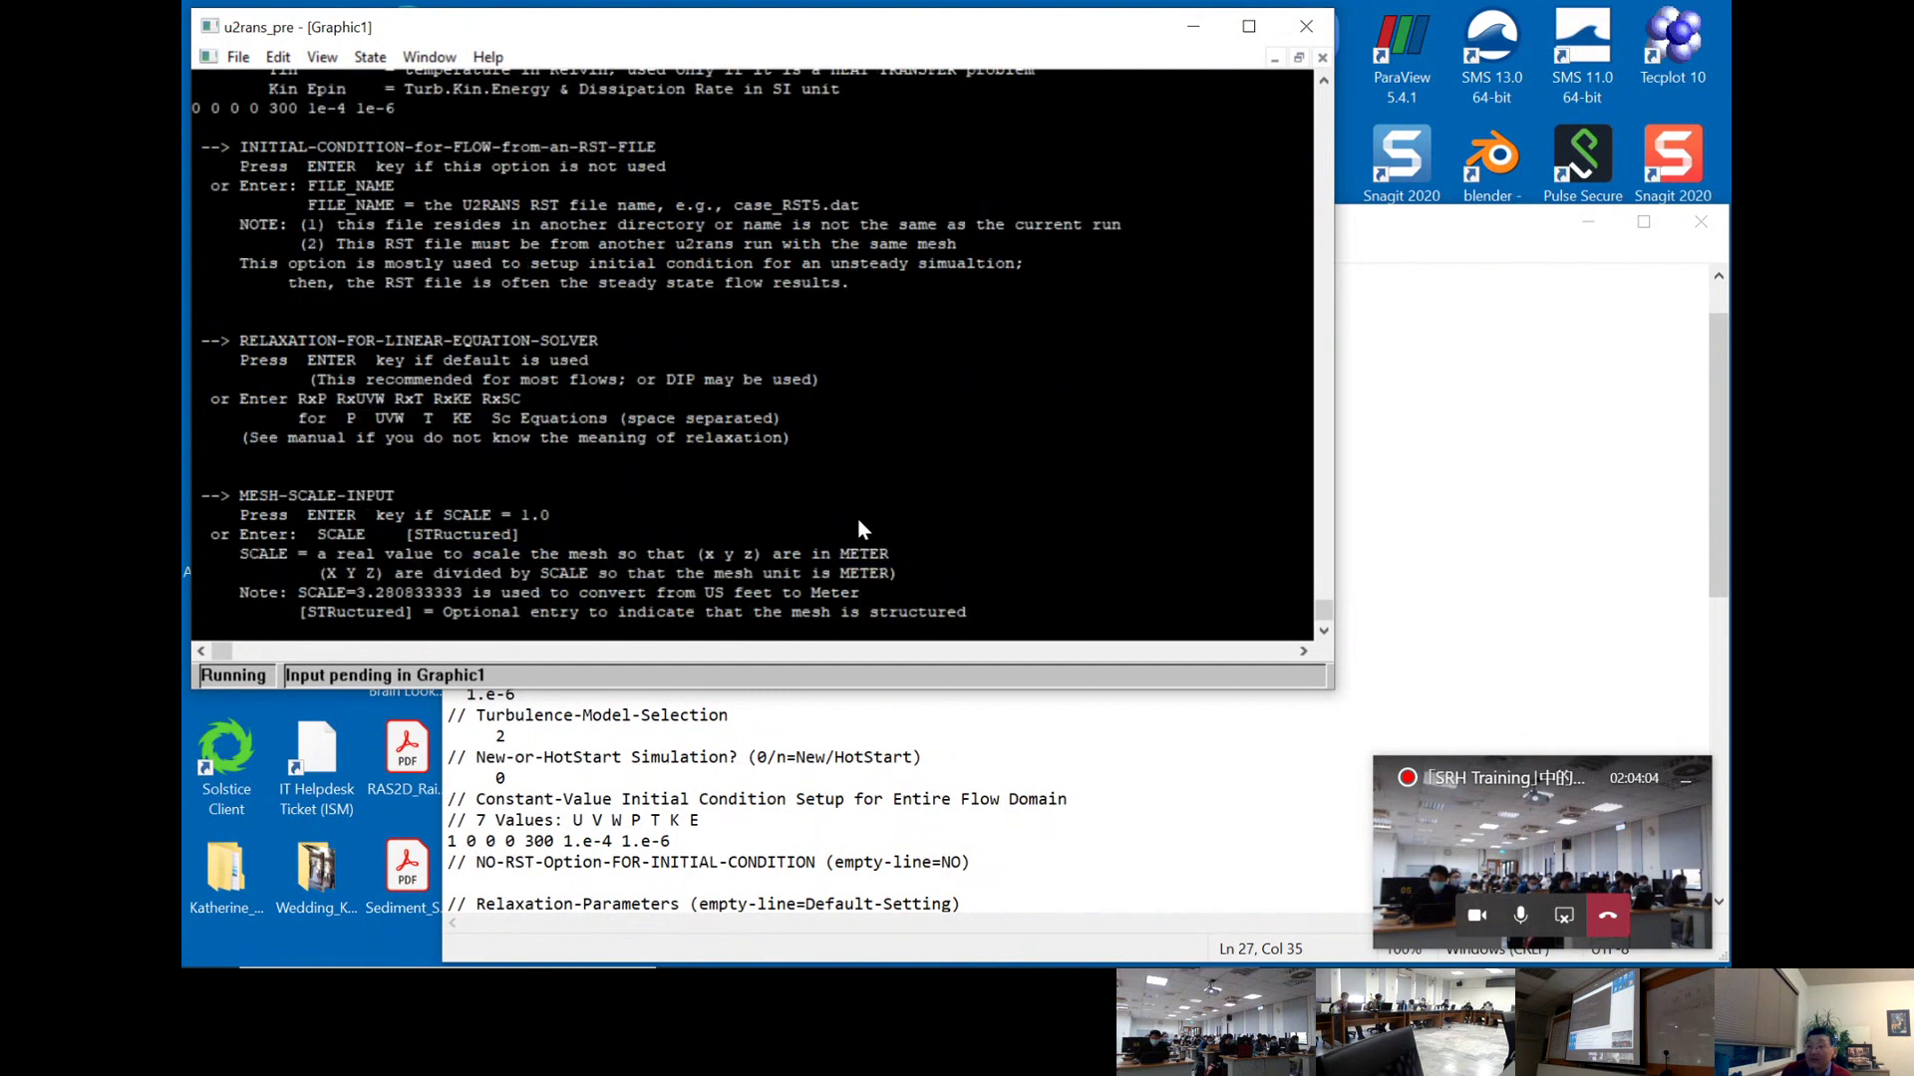
# - Check the mesh scaling factor in the reference case_SIF.dat and set the preprocessor's mesh scale to 1.0
pyautogui.click(1049, 790)
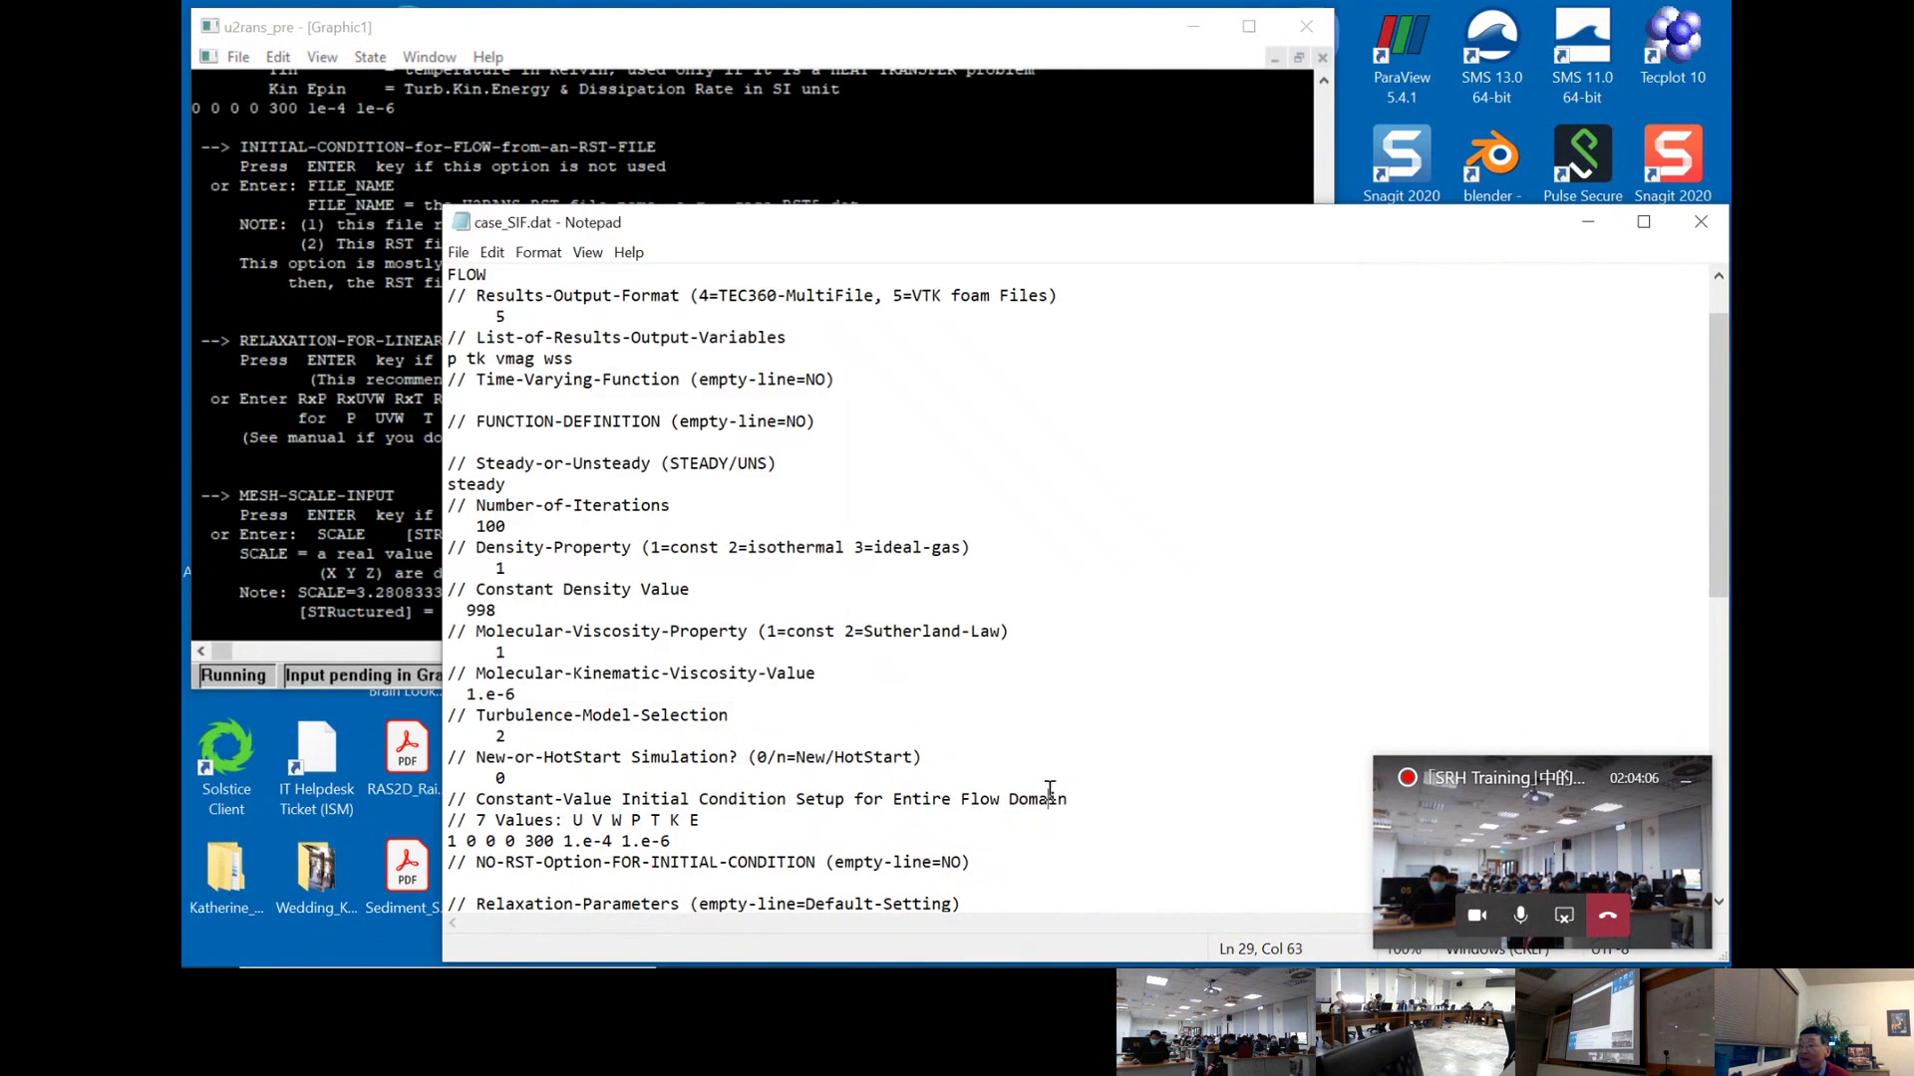
pyautogui.scroll(-1, 1049, 790)
pyautogui.scroll(-1, 1049, 791)
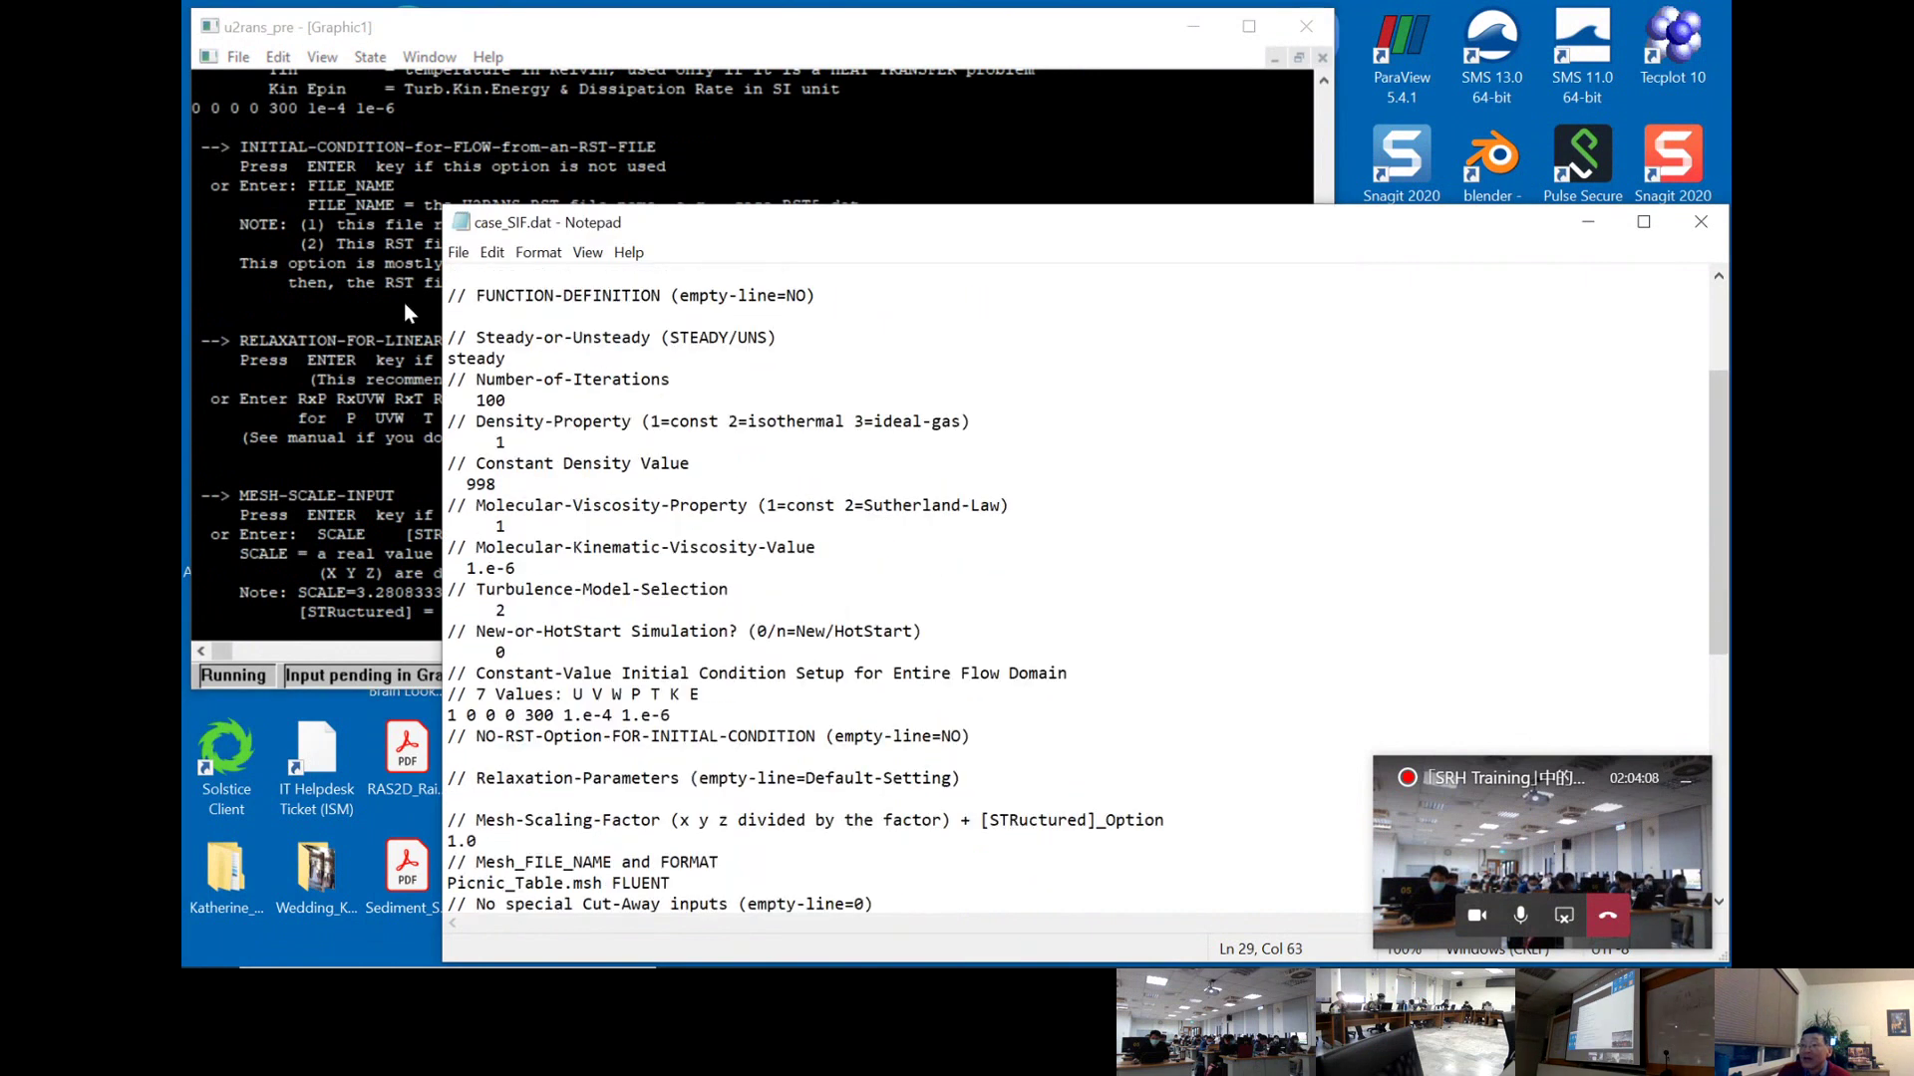
pyautogui.click(404, 302)
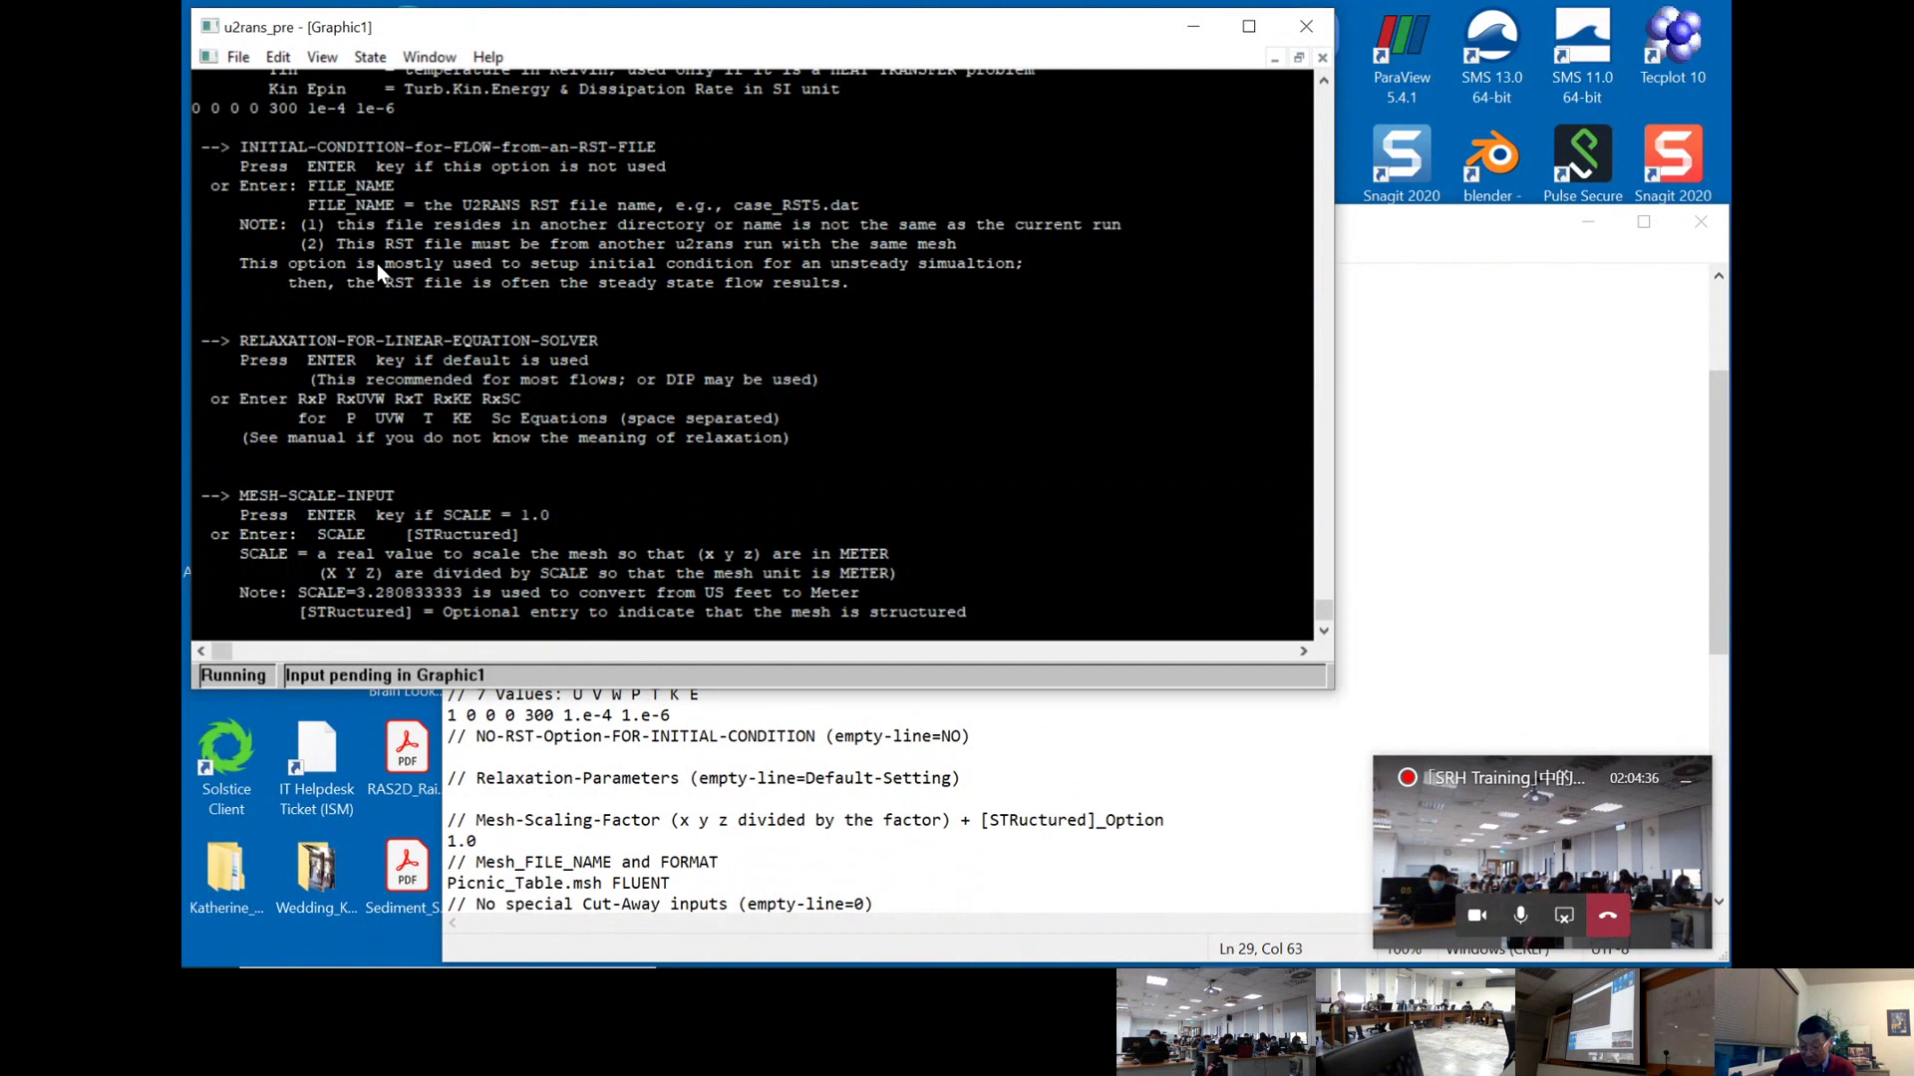
pyautogui.write('1.0')
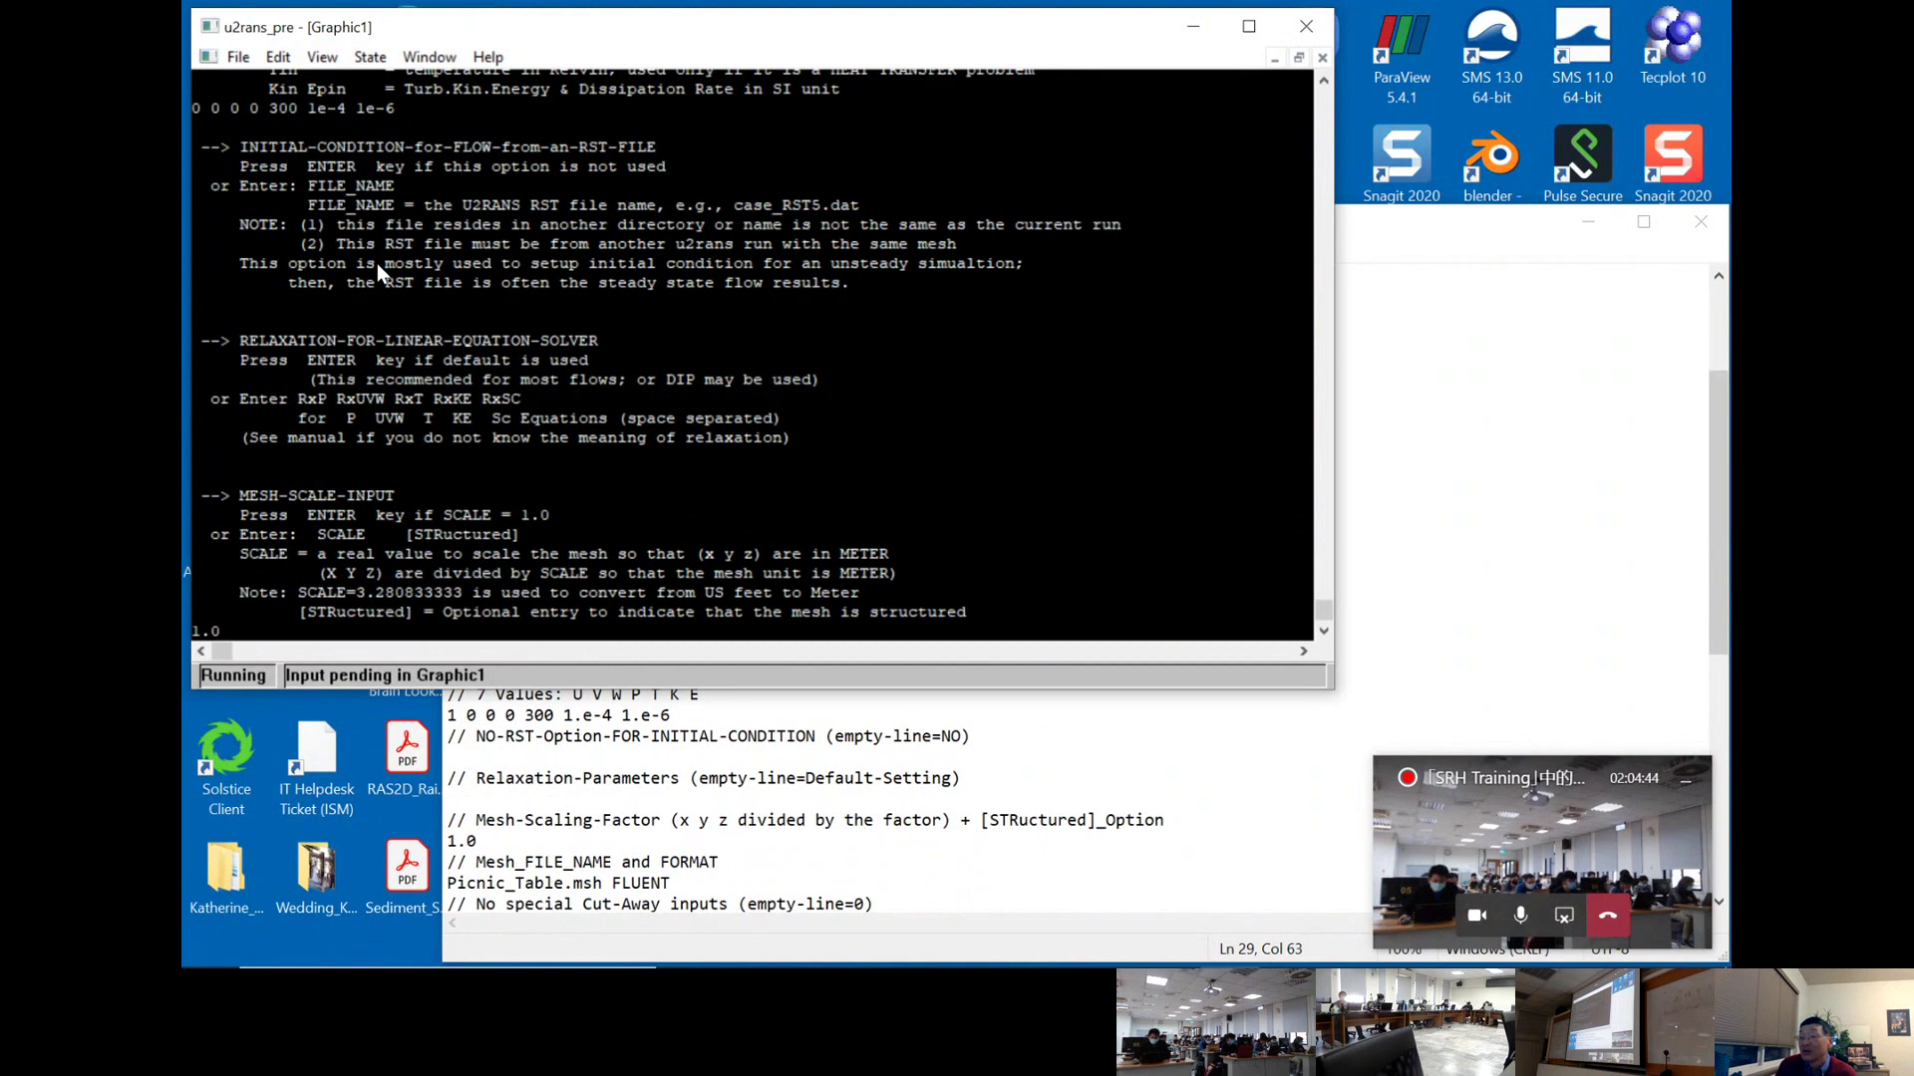
pyautogui.press('Return')
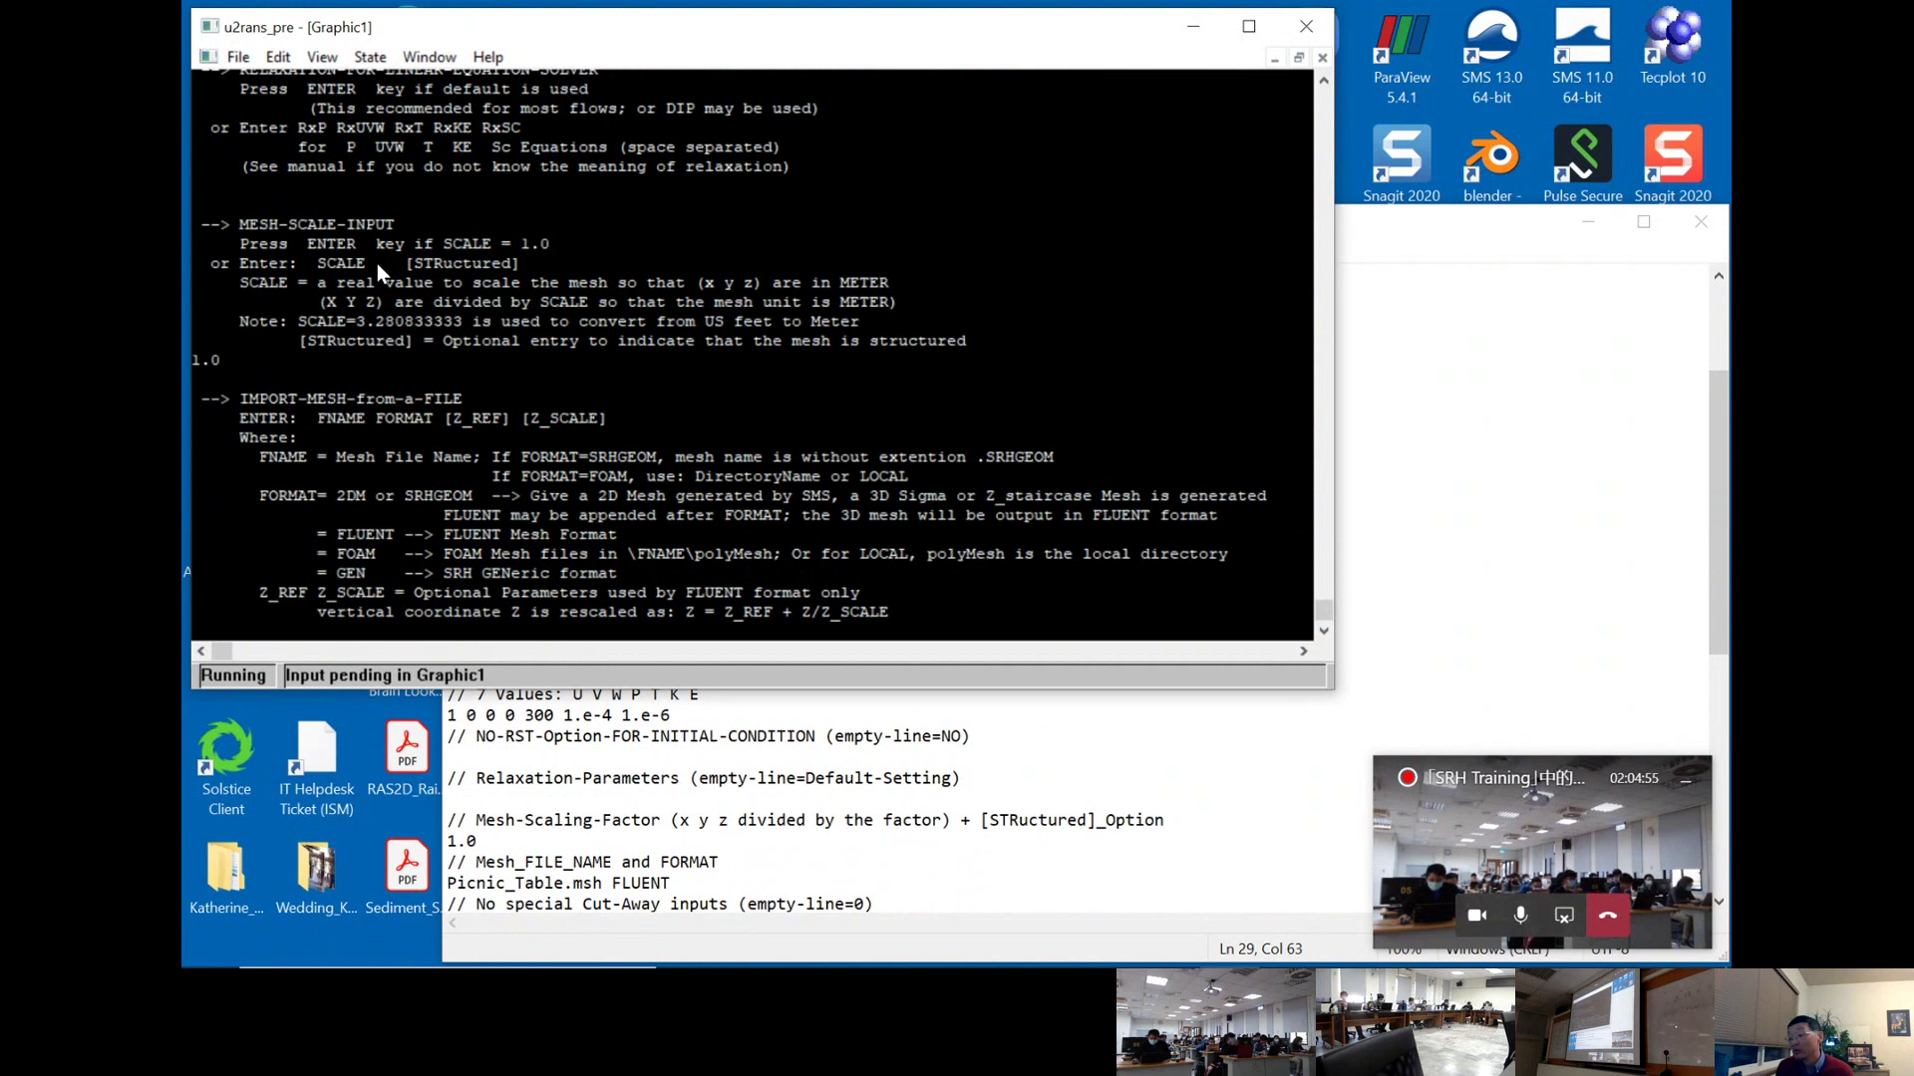
# - Import the mesh file Picnic_Table.msh in FLUENT format
pyautogui.write('P')
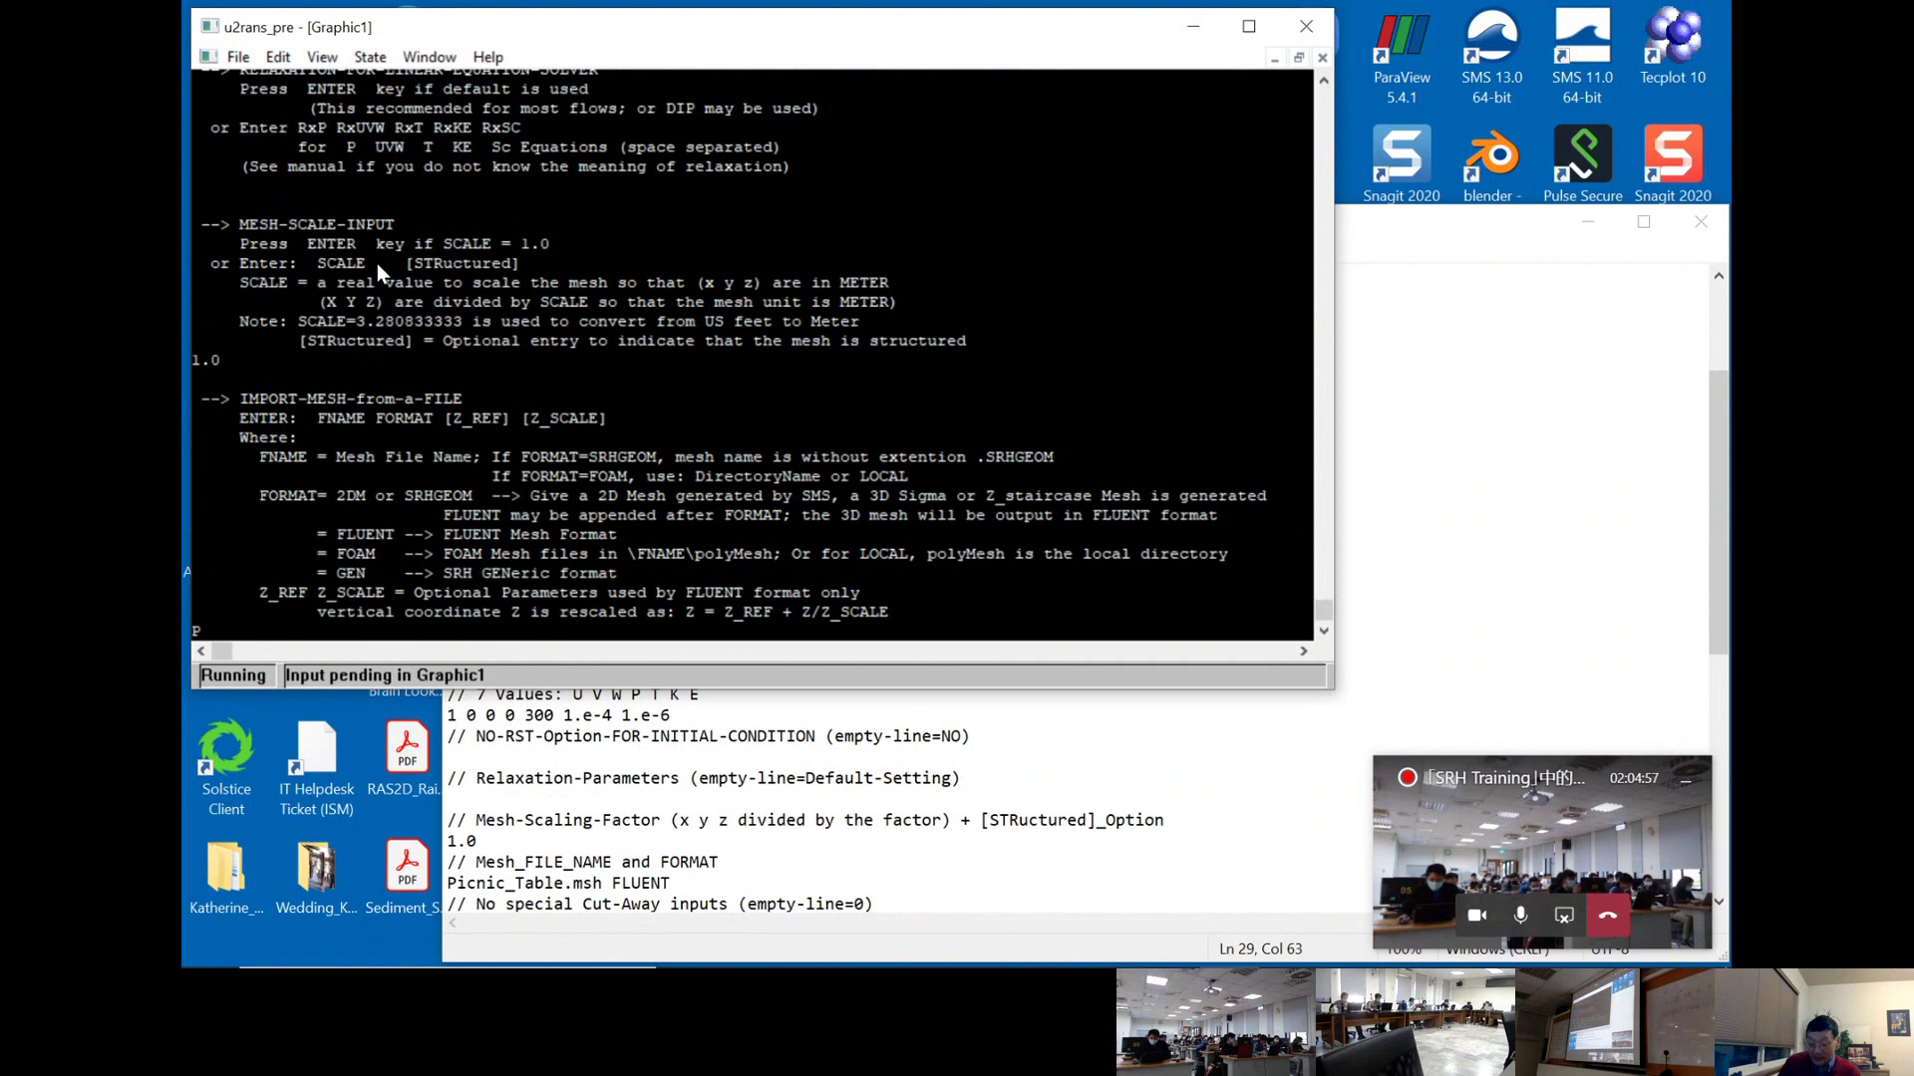
pyautogui.write('icnic')
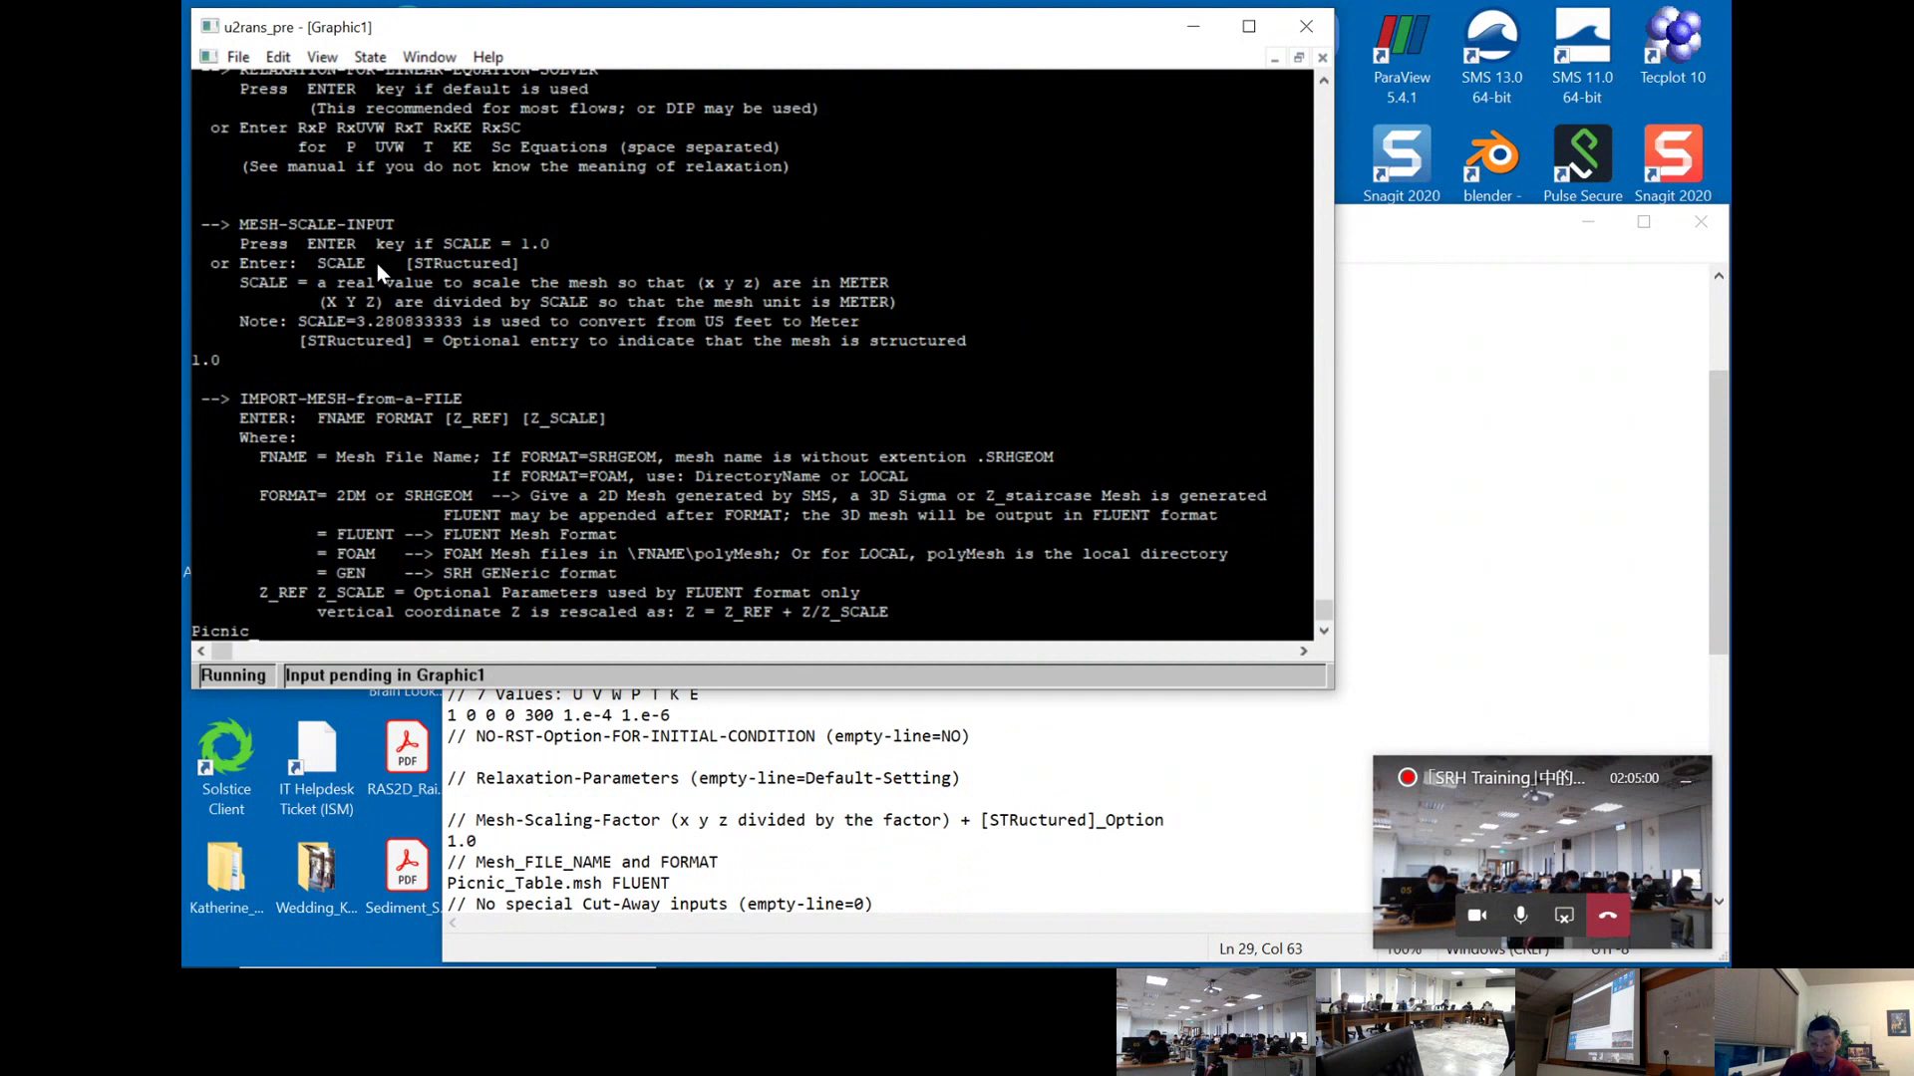
pyautogui.write('_Table.ms')
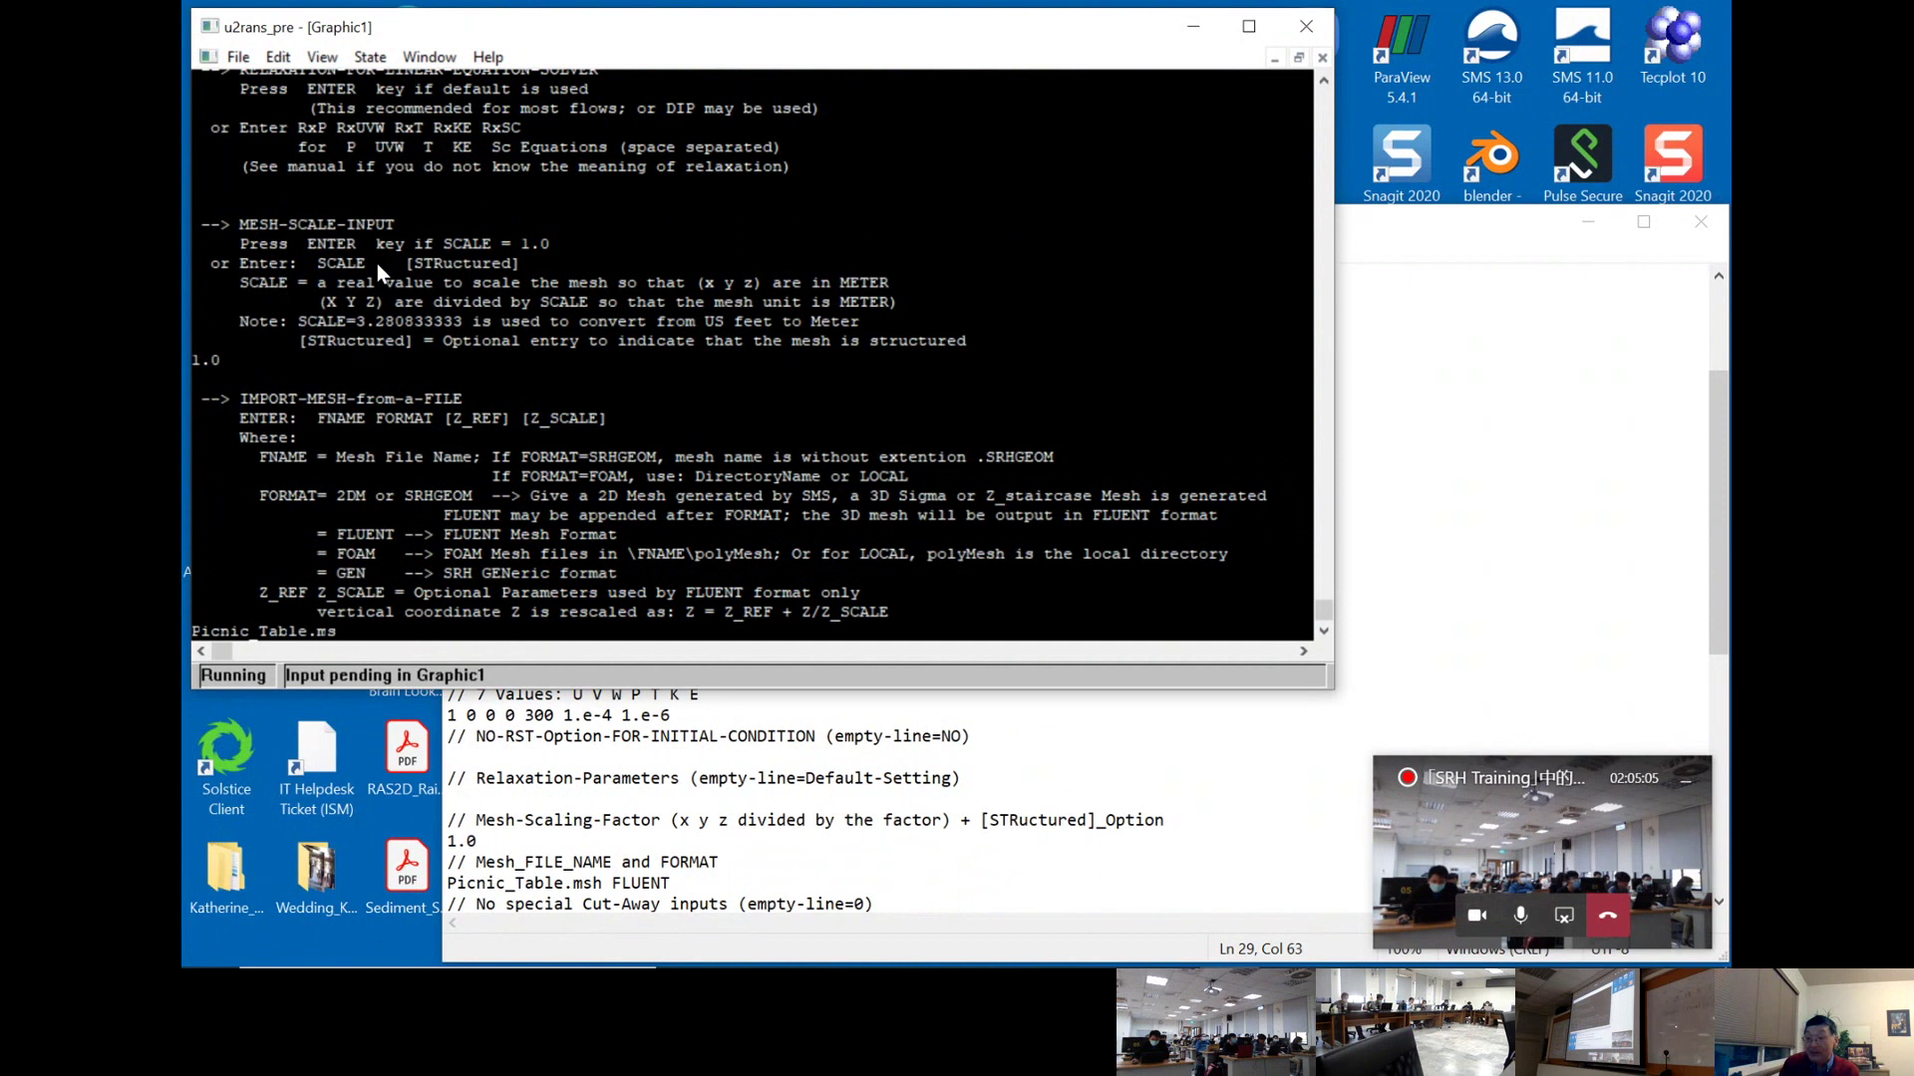
pyautogui.write('h')
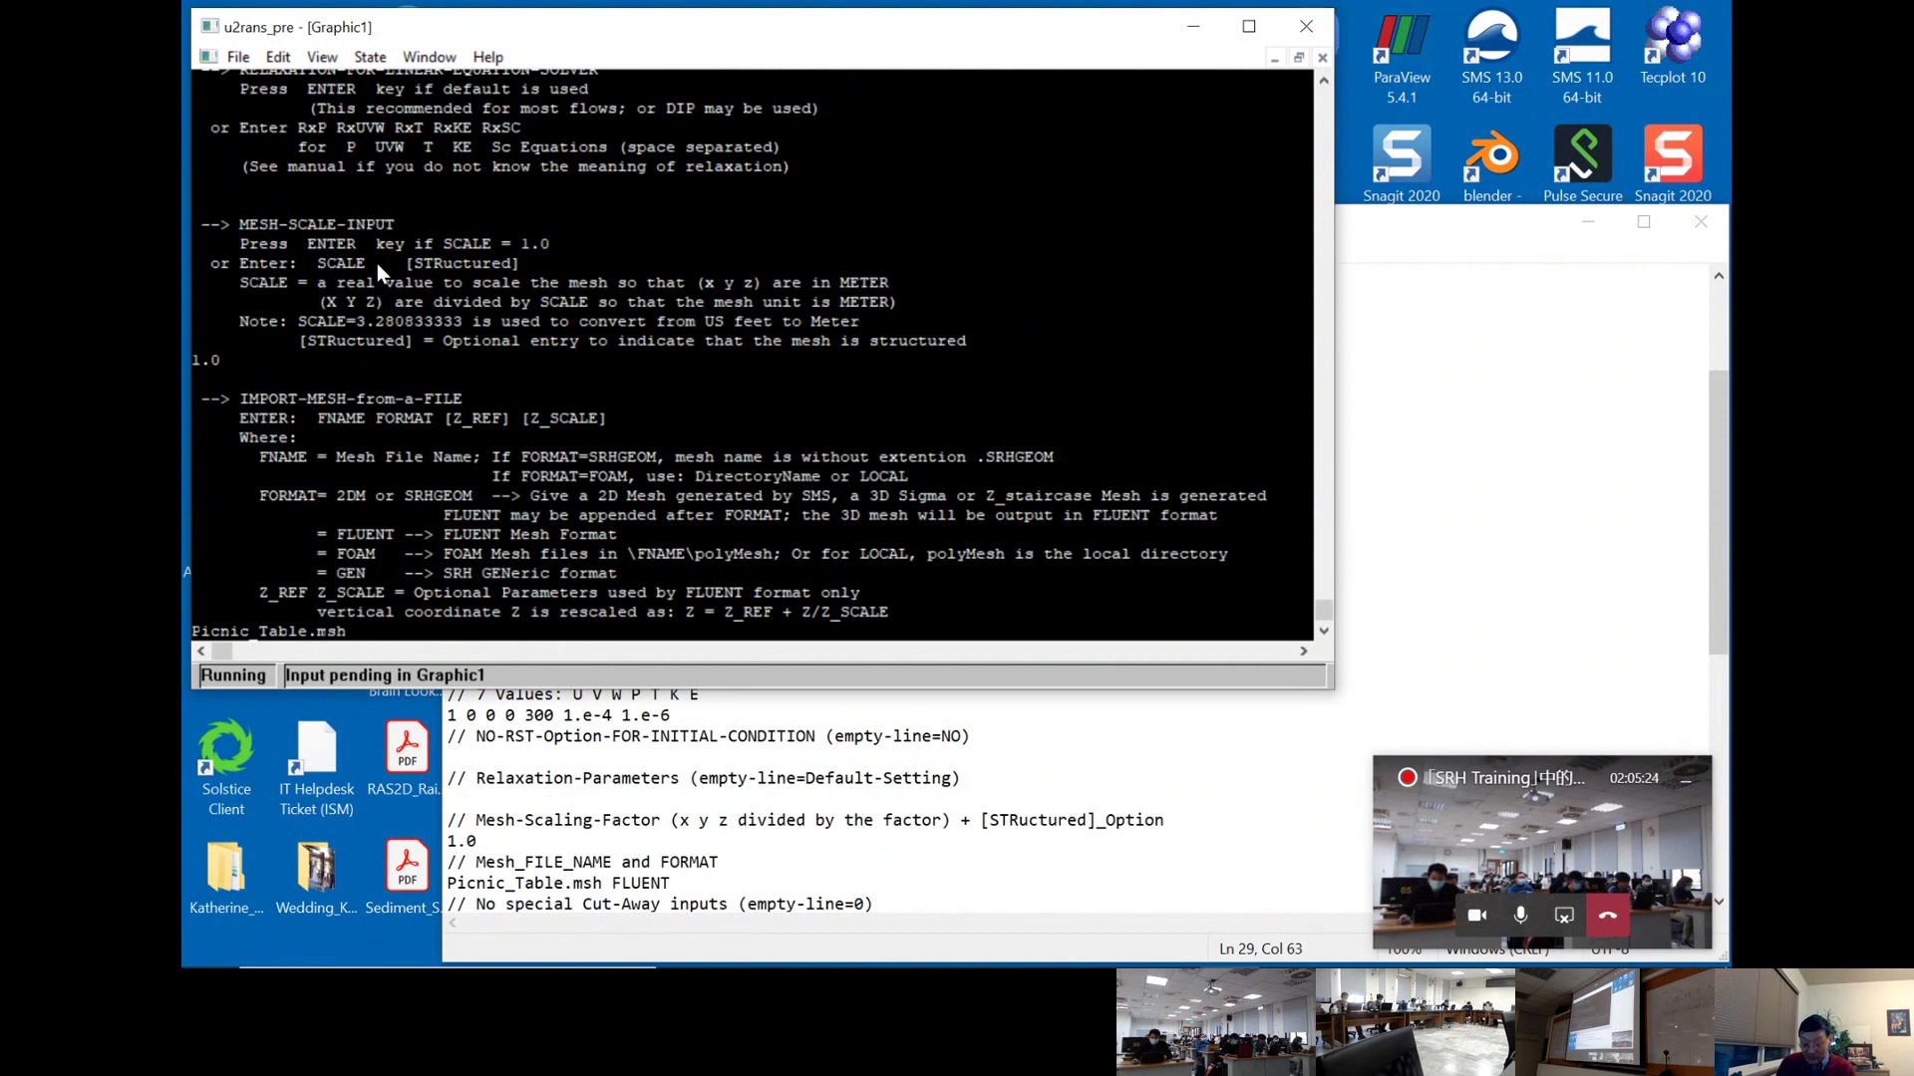
pyautogui.write('FLUENT')
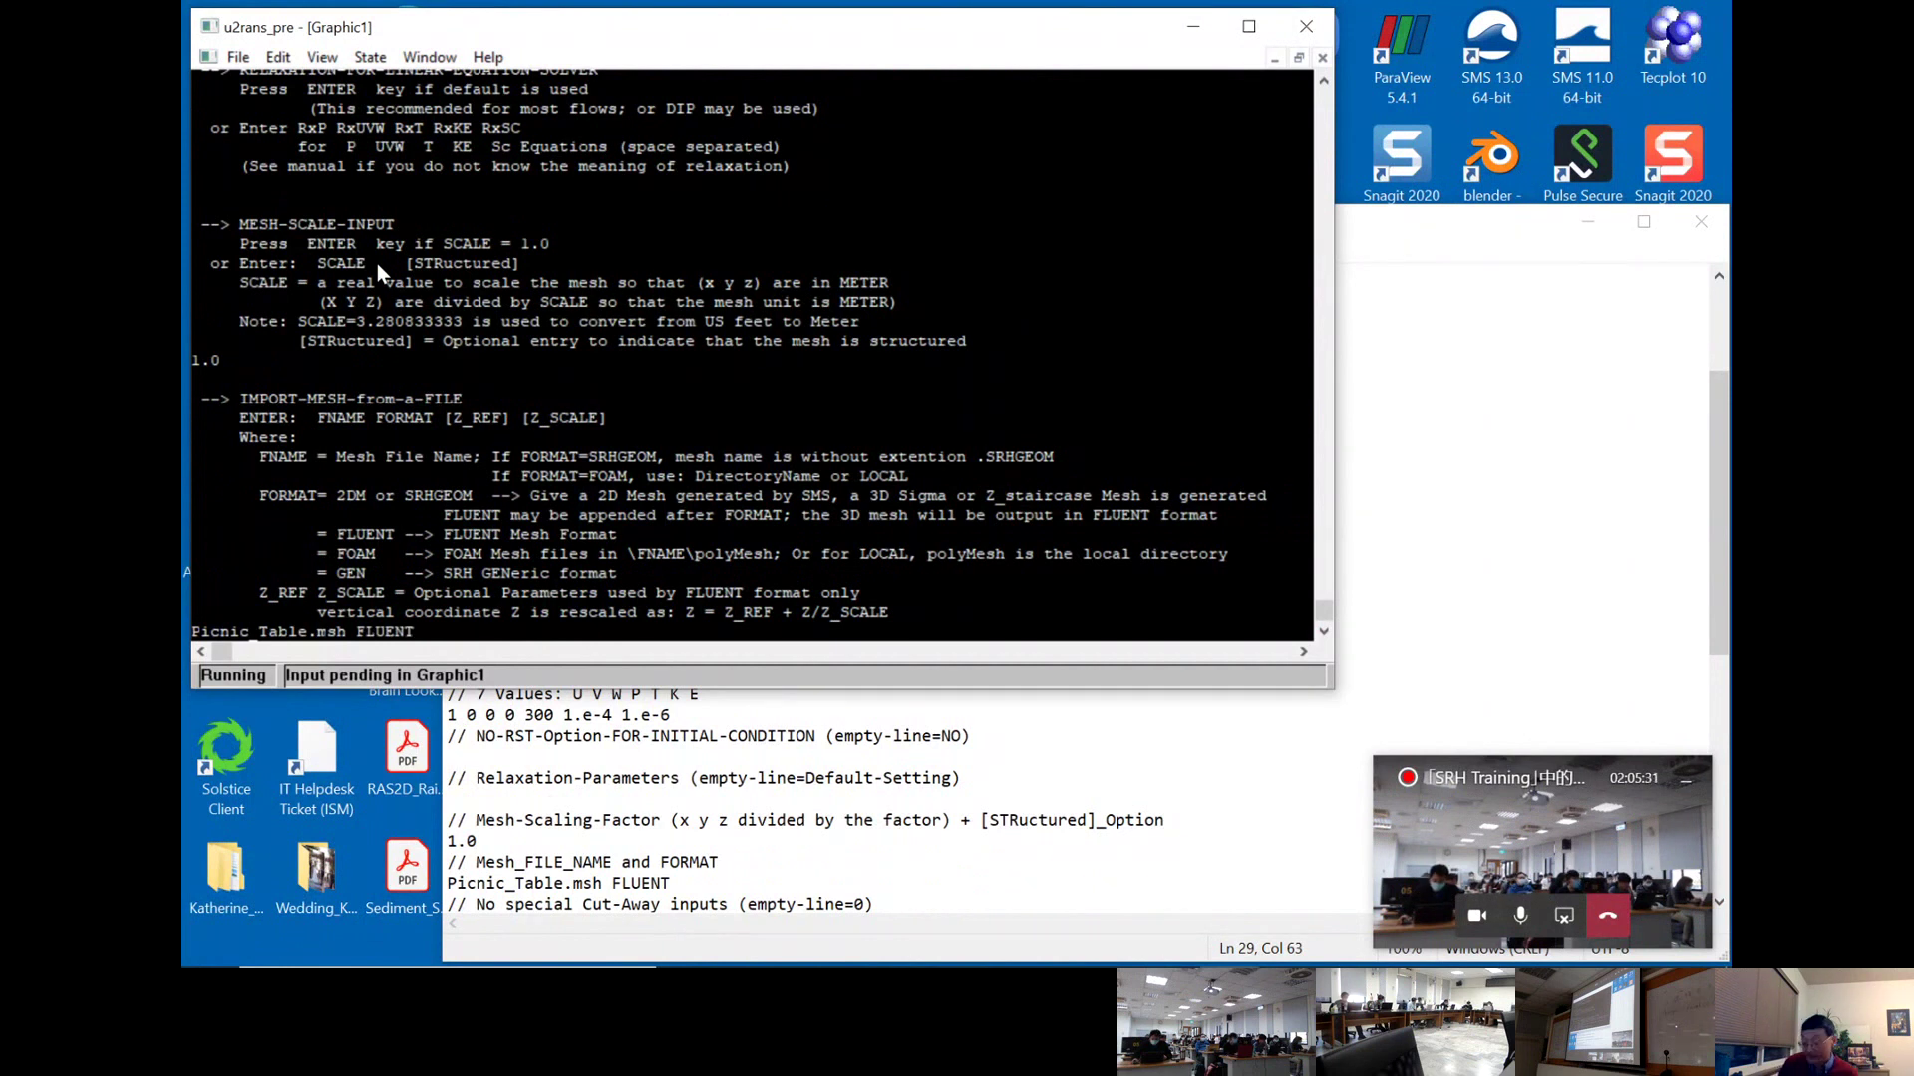
pyautogui.press('Return')
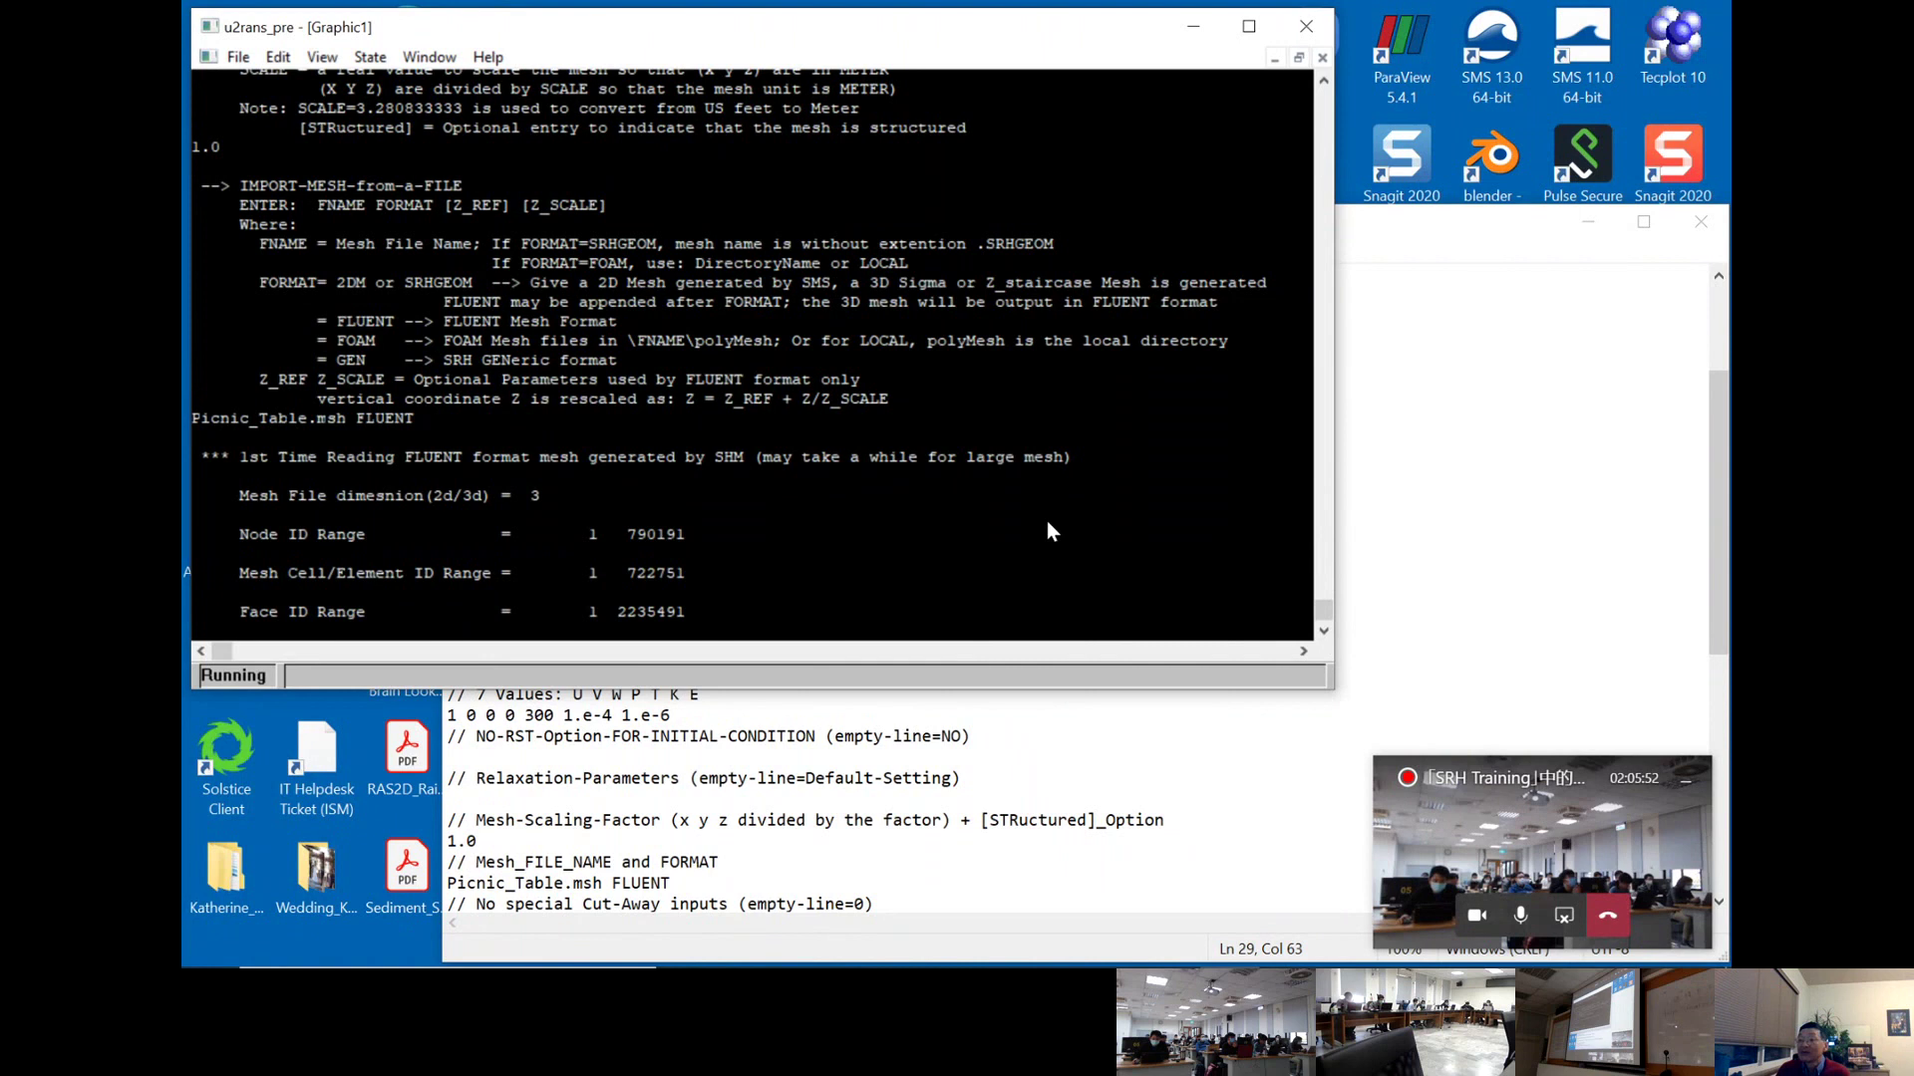
# - Review the cut-away, special mesh region and boundary patch entries that follow the mesh file entry in case_SIF.dat
pyautogui.click(1104, 790)
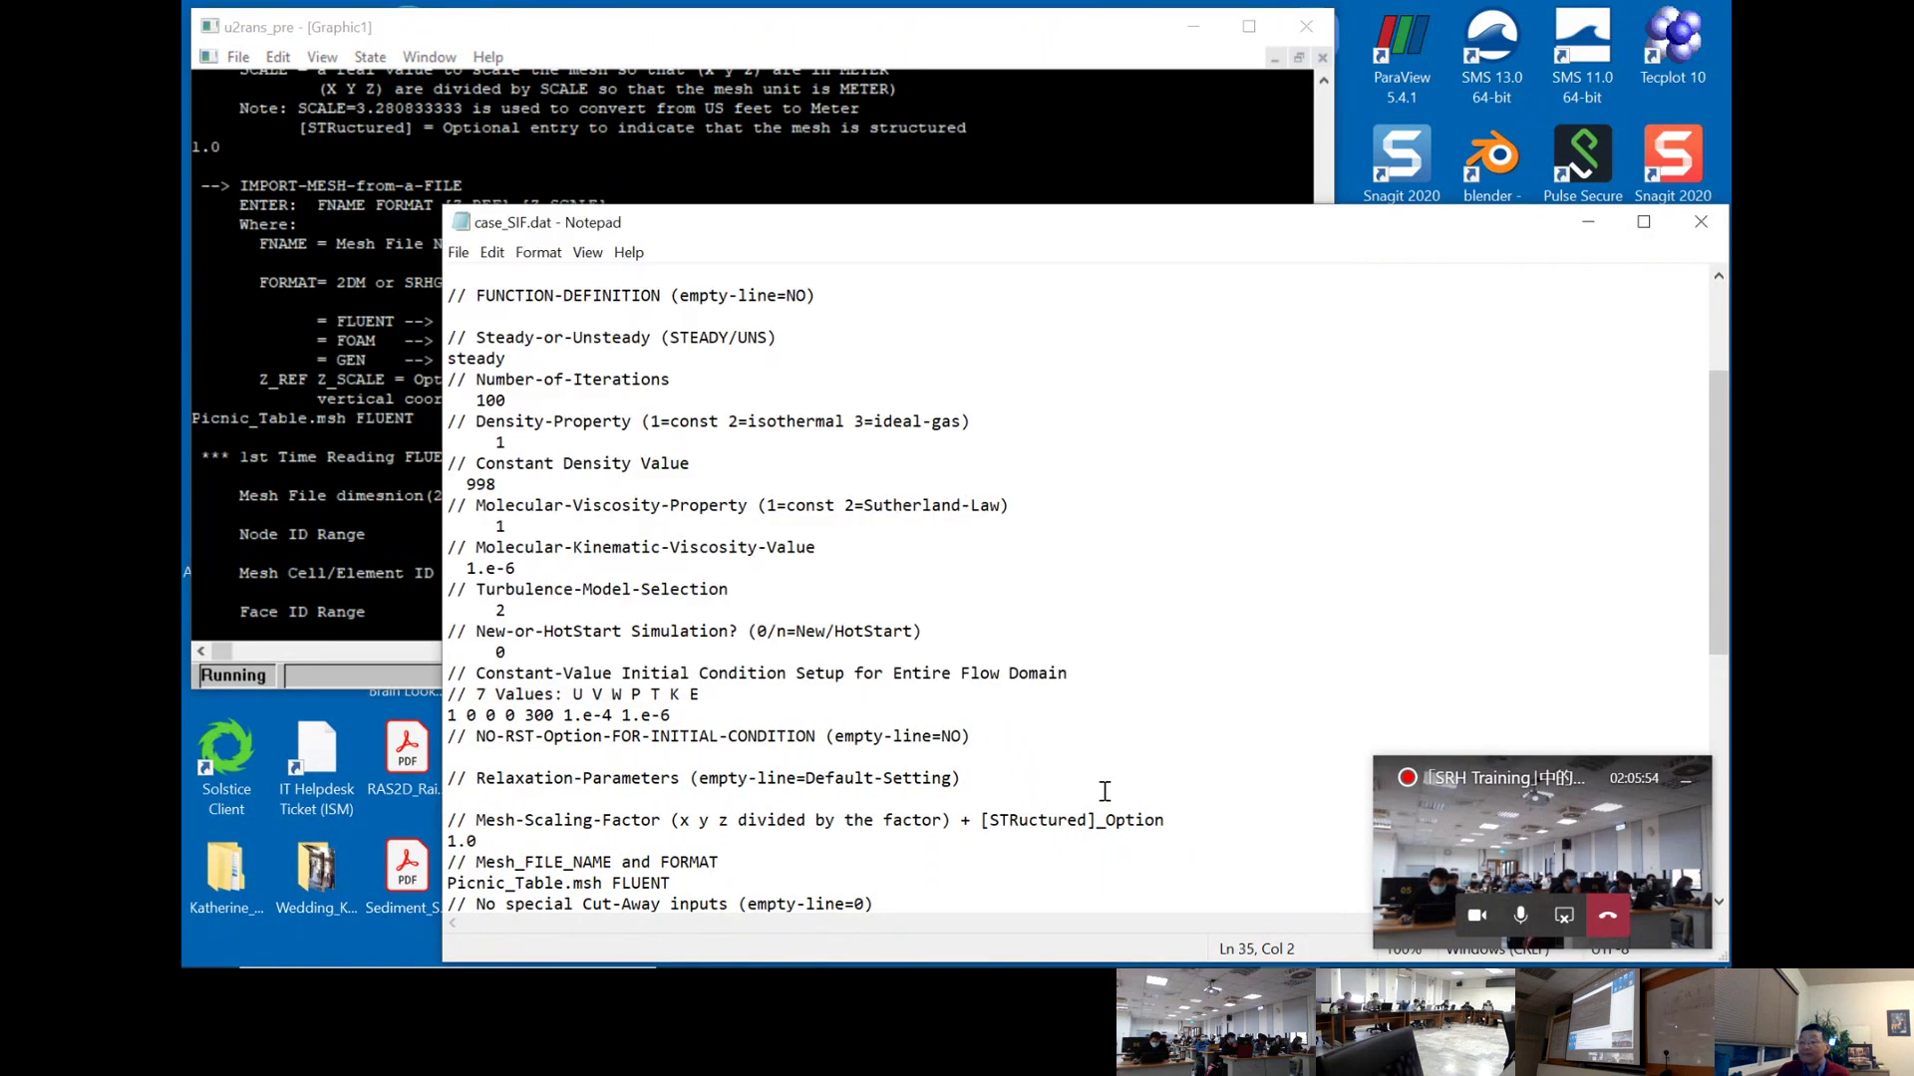
pyautogui.scroll(-1, 1105, 791)
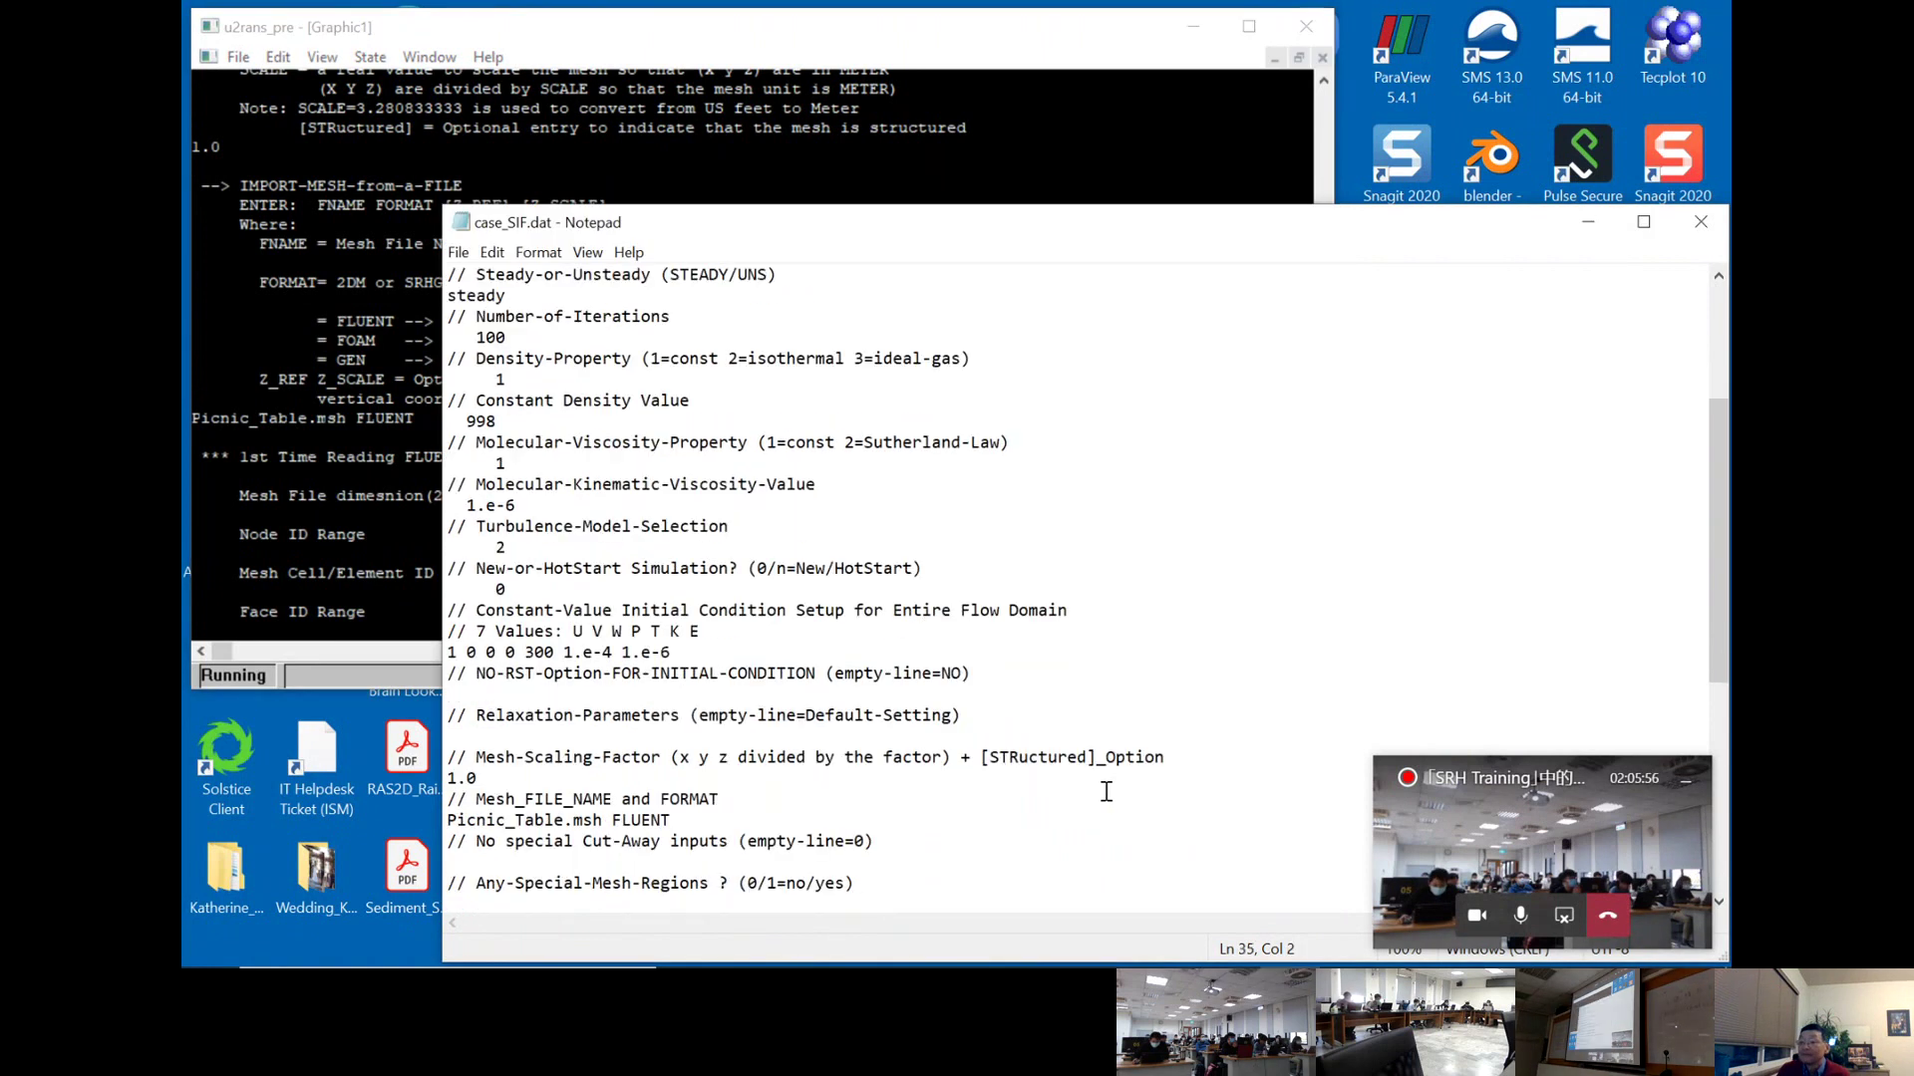
pyautogui.scroll(-2, 1085, 785)
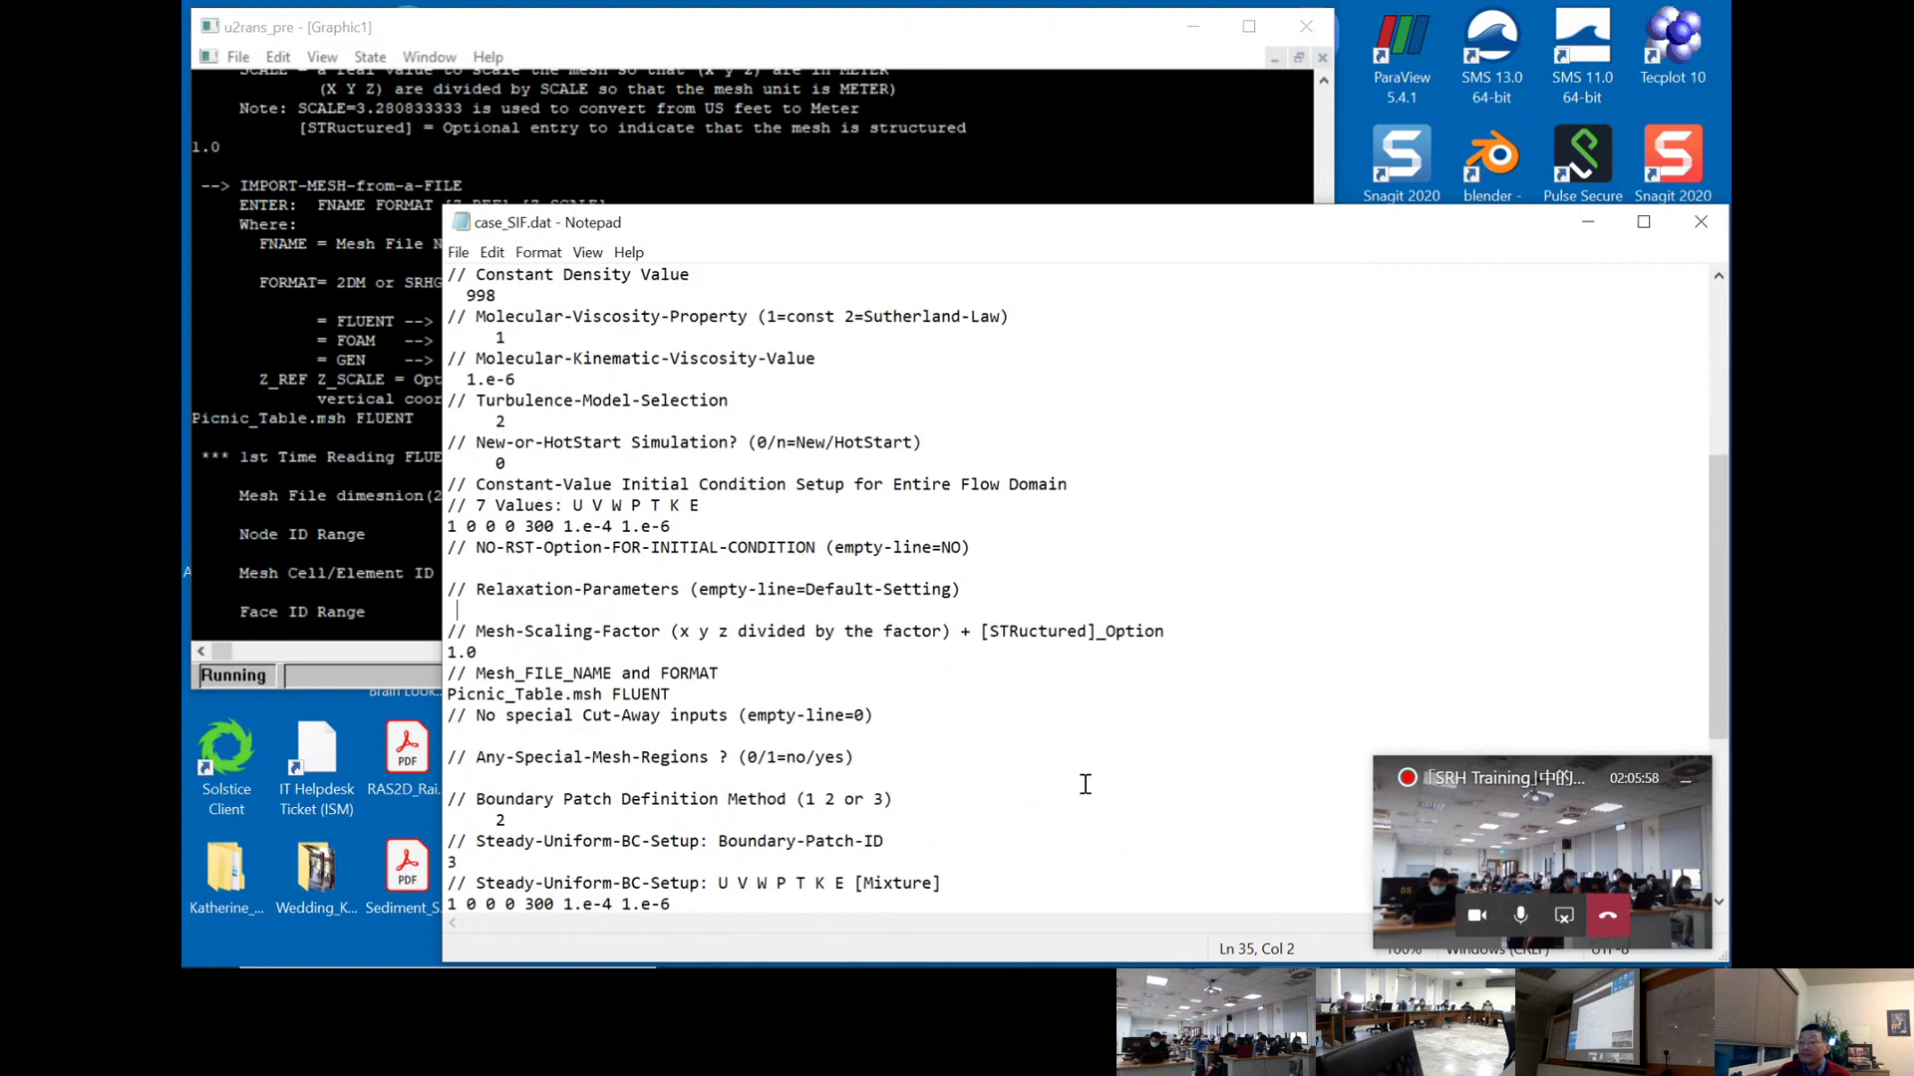
pyautogui.click(777, 41)
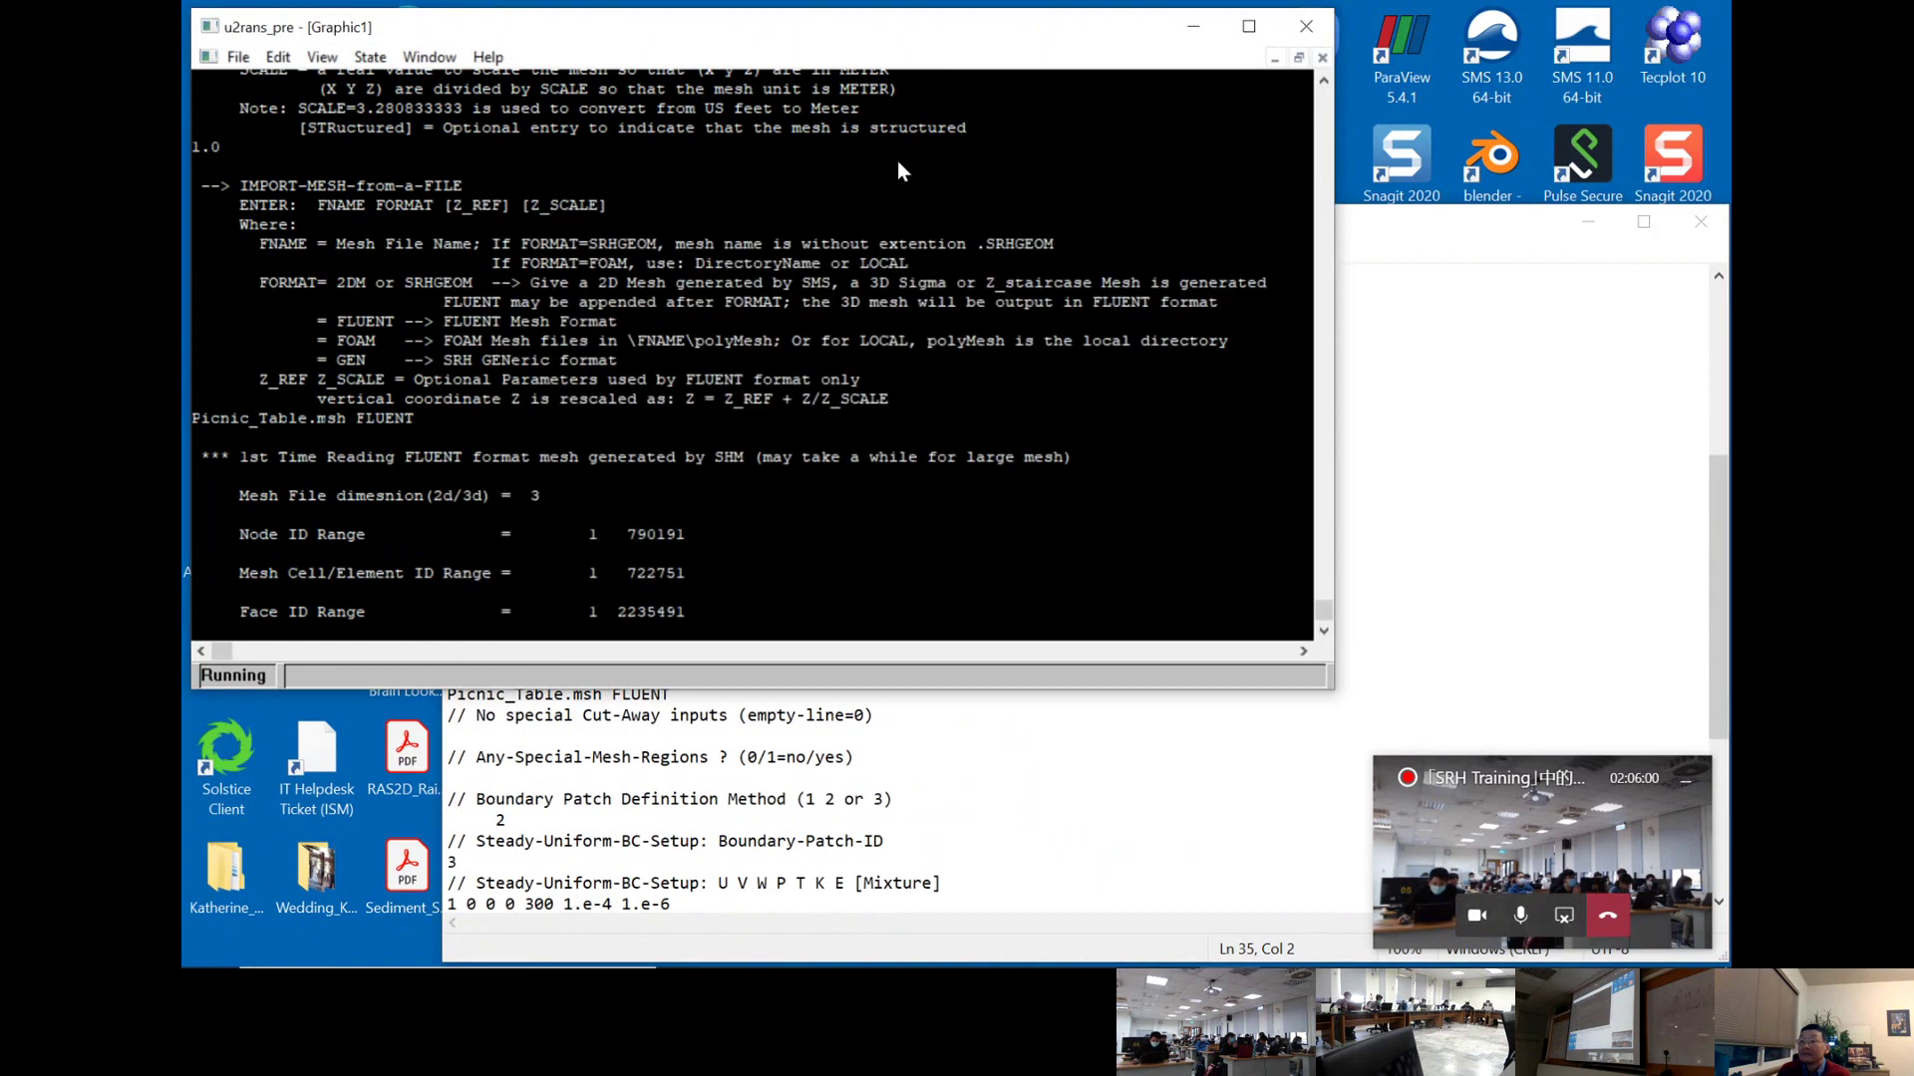
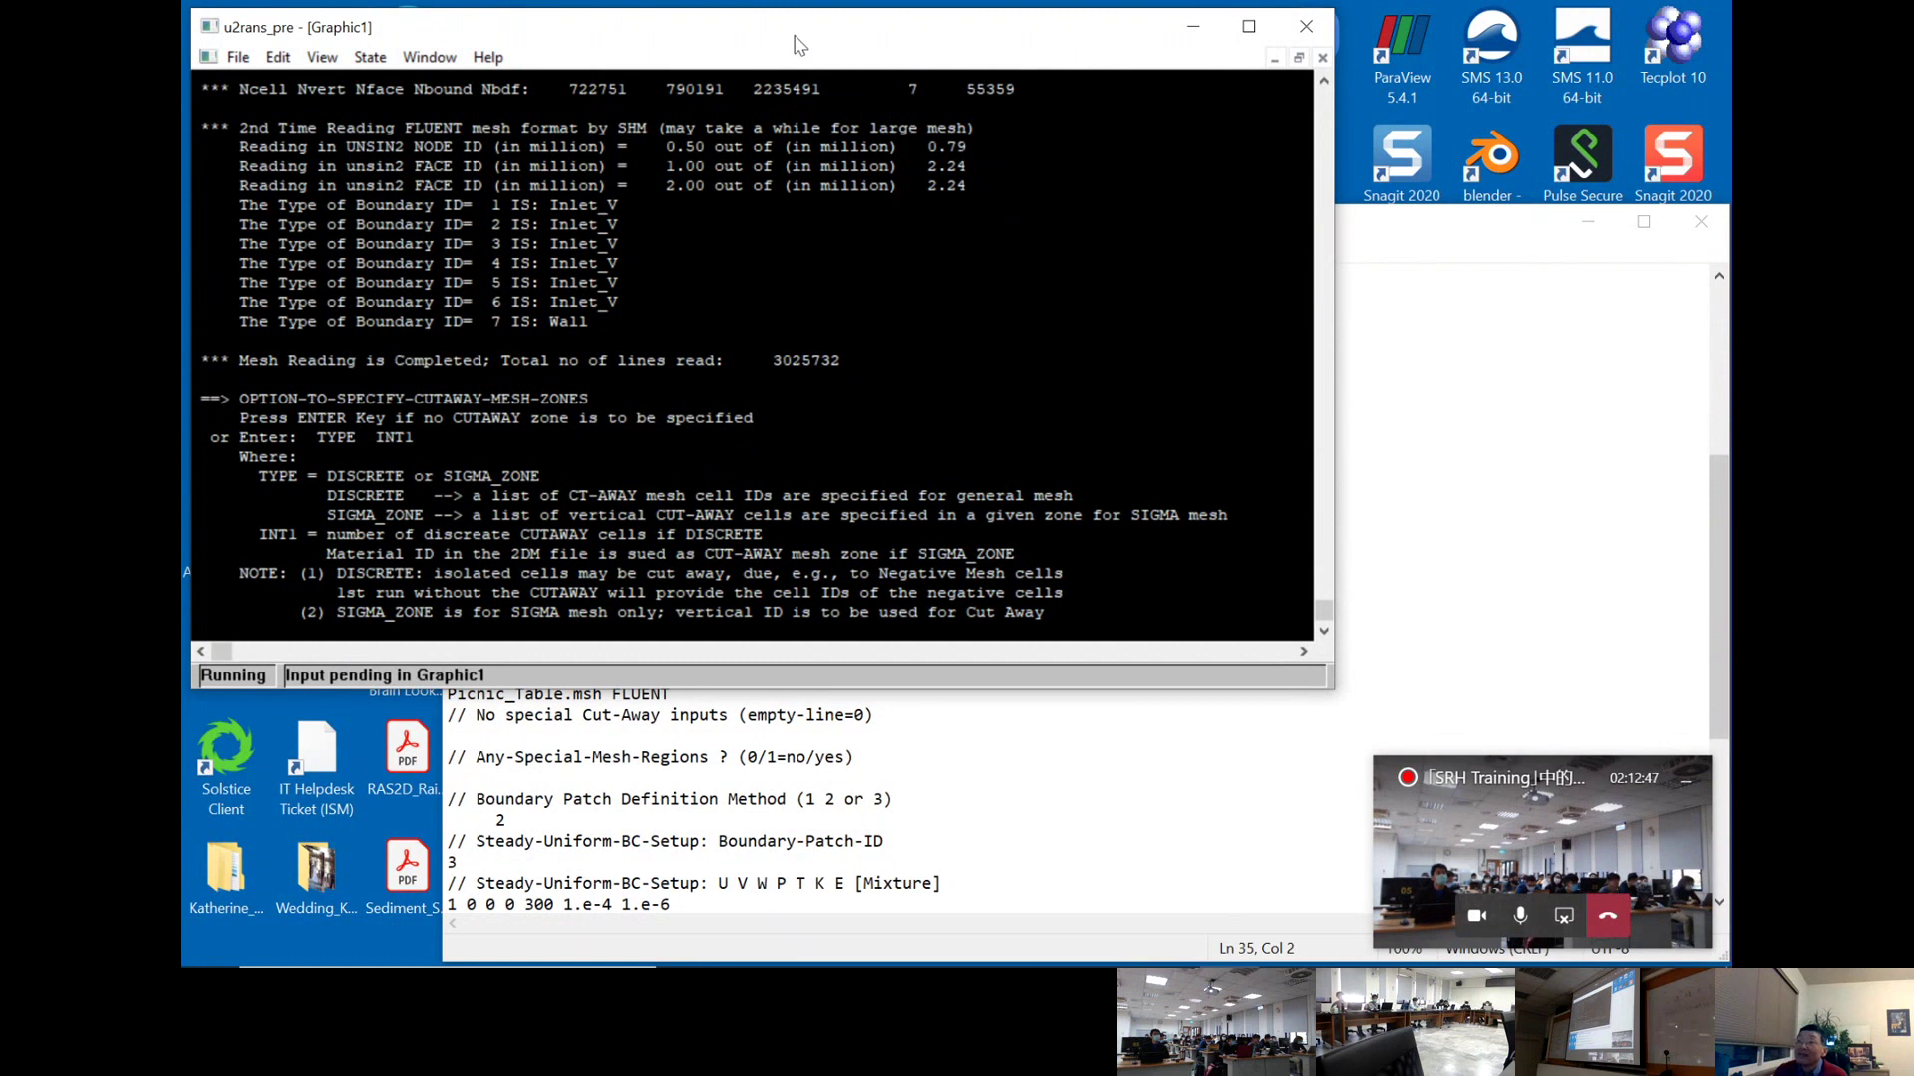
# - Open Picnic_Table.msh from the Case3_Flow_PicnicTable_SHM folder in Notepad and highlight the pressure-outlet patch lines Side001 to Bottom006 at its end
pyautogui.moveTo(797, 44)
pyautogui.mouseDown()
pyautogui.moveTo(899, 176)
pyautogui.moveTo(797, 53)
pyautogui.mouseUp()
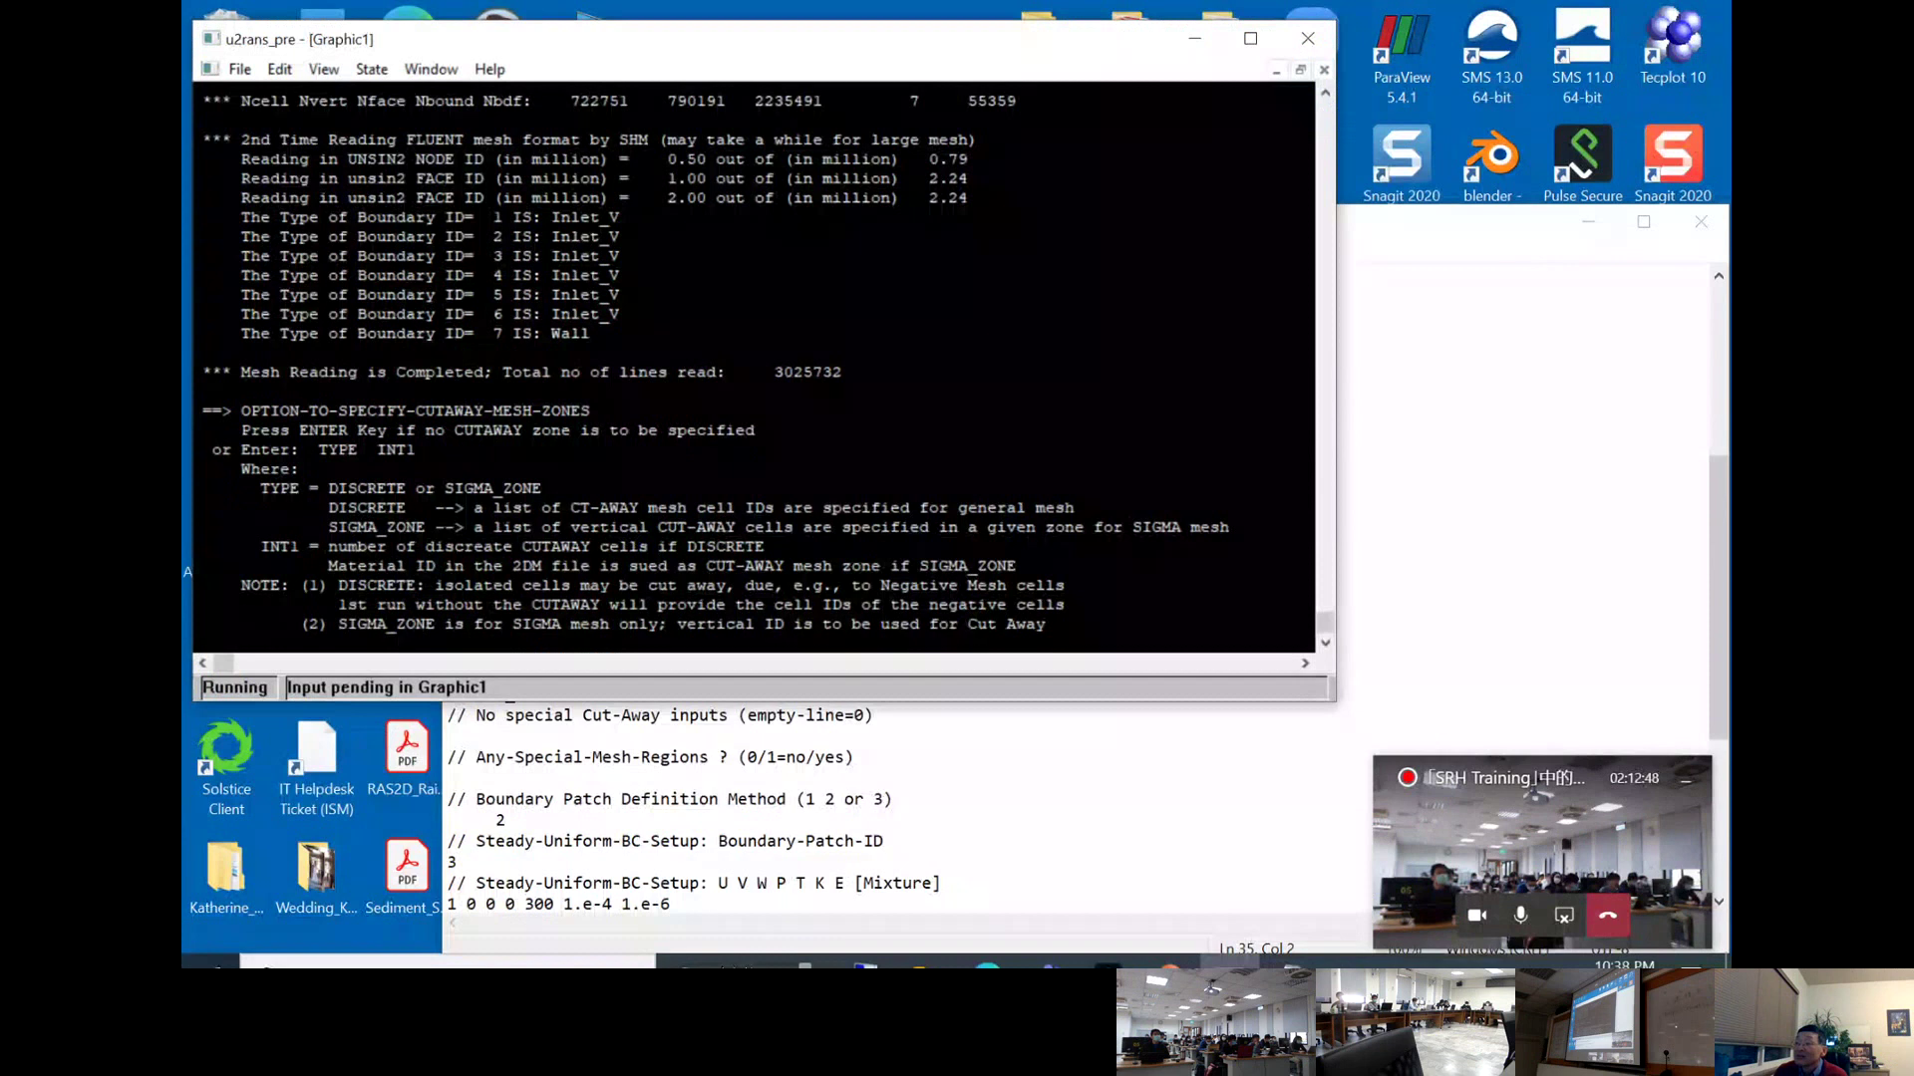
pyautogui.click(862, 939)
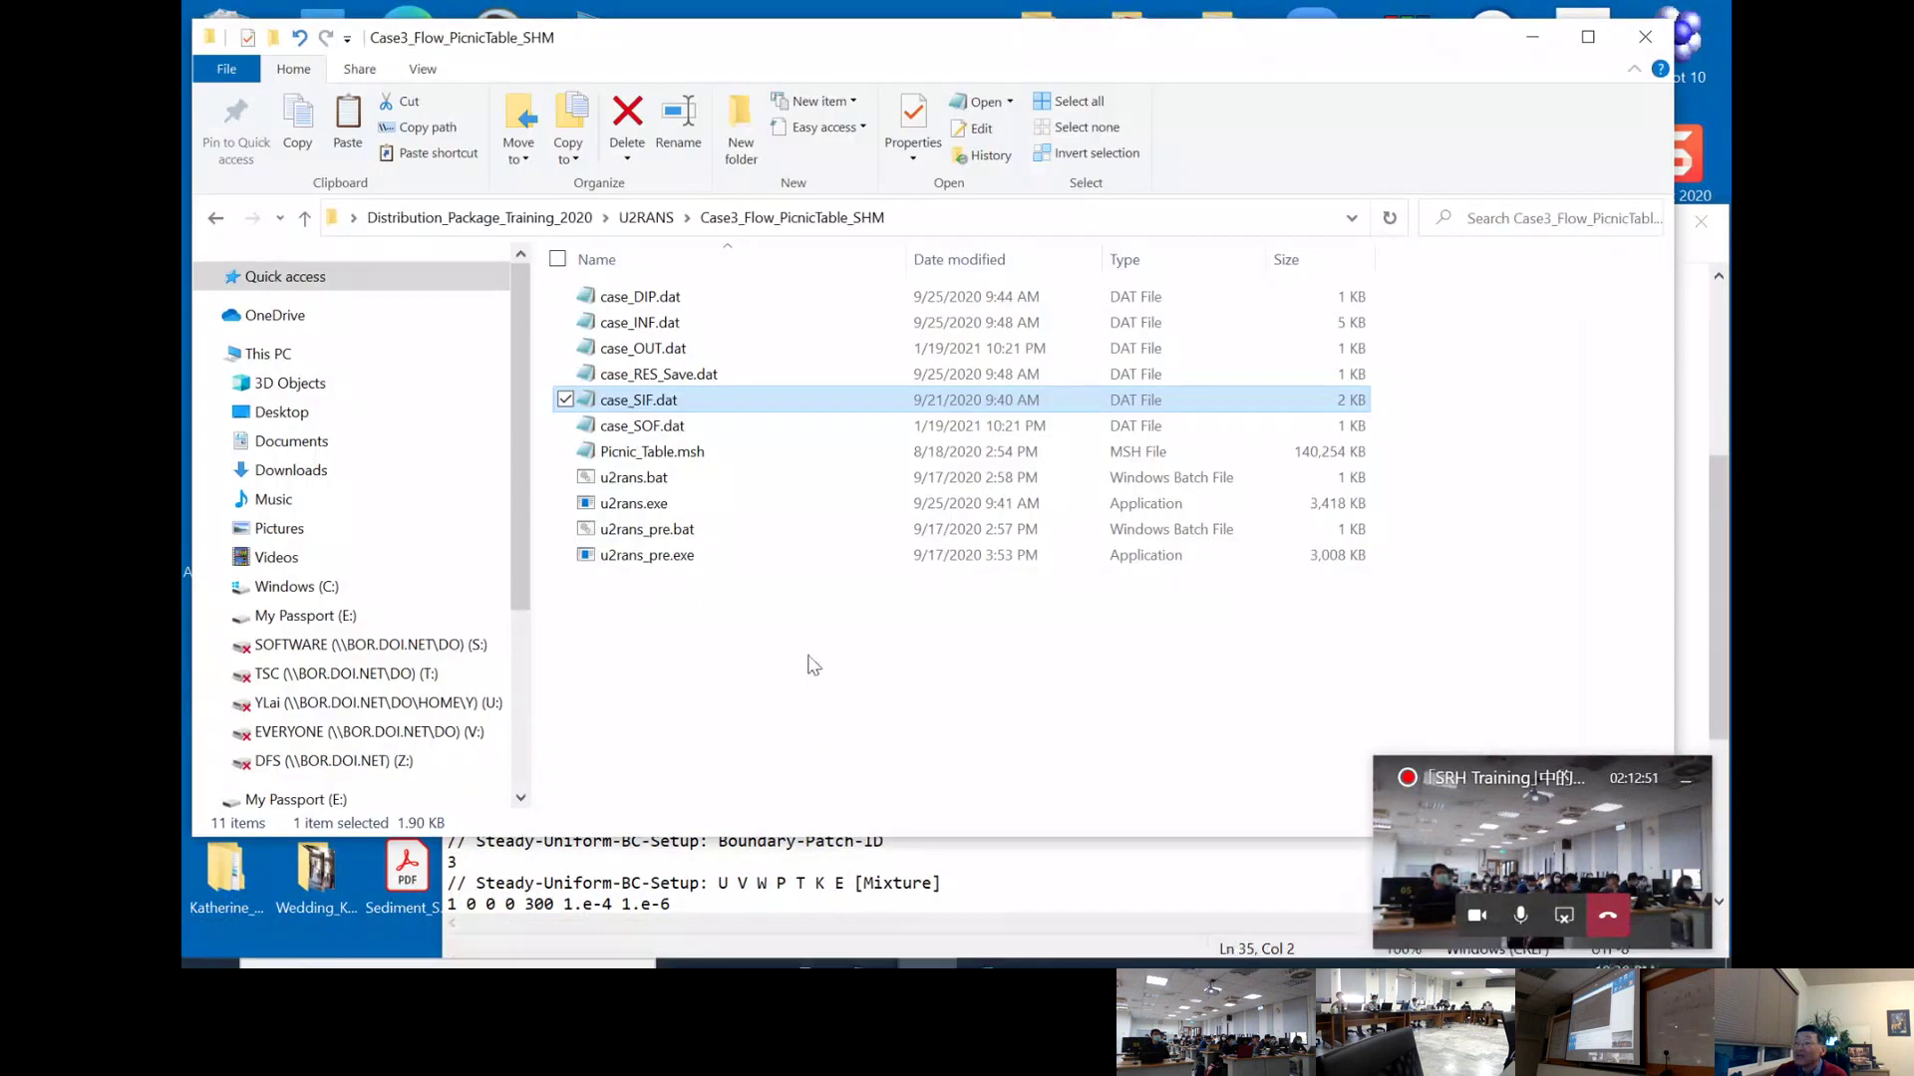
pyautogui.click(814, 665)
pyautogui.click(684, 453)
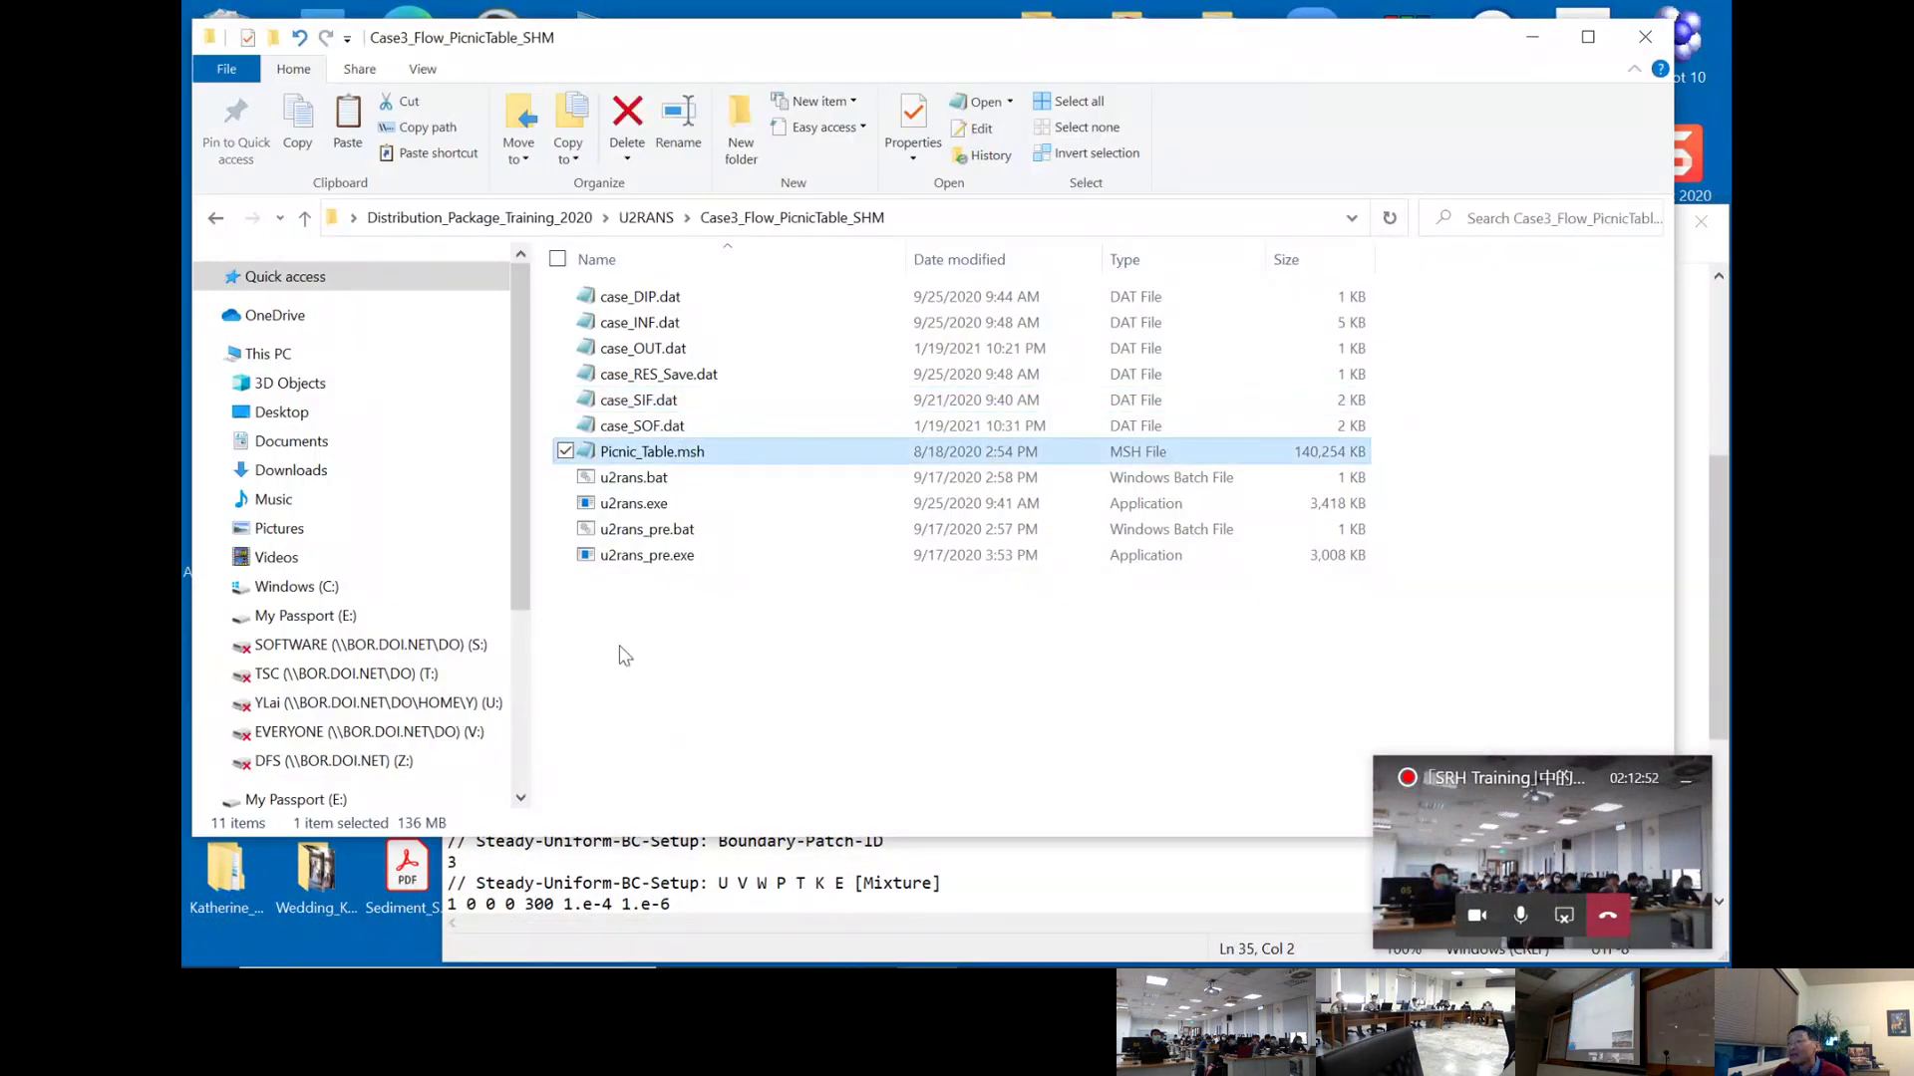
pyautogui.rightClick(705, 461)
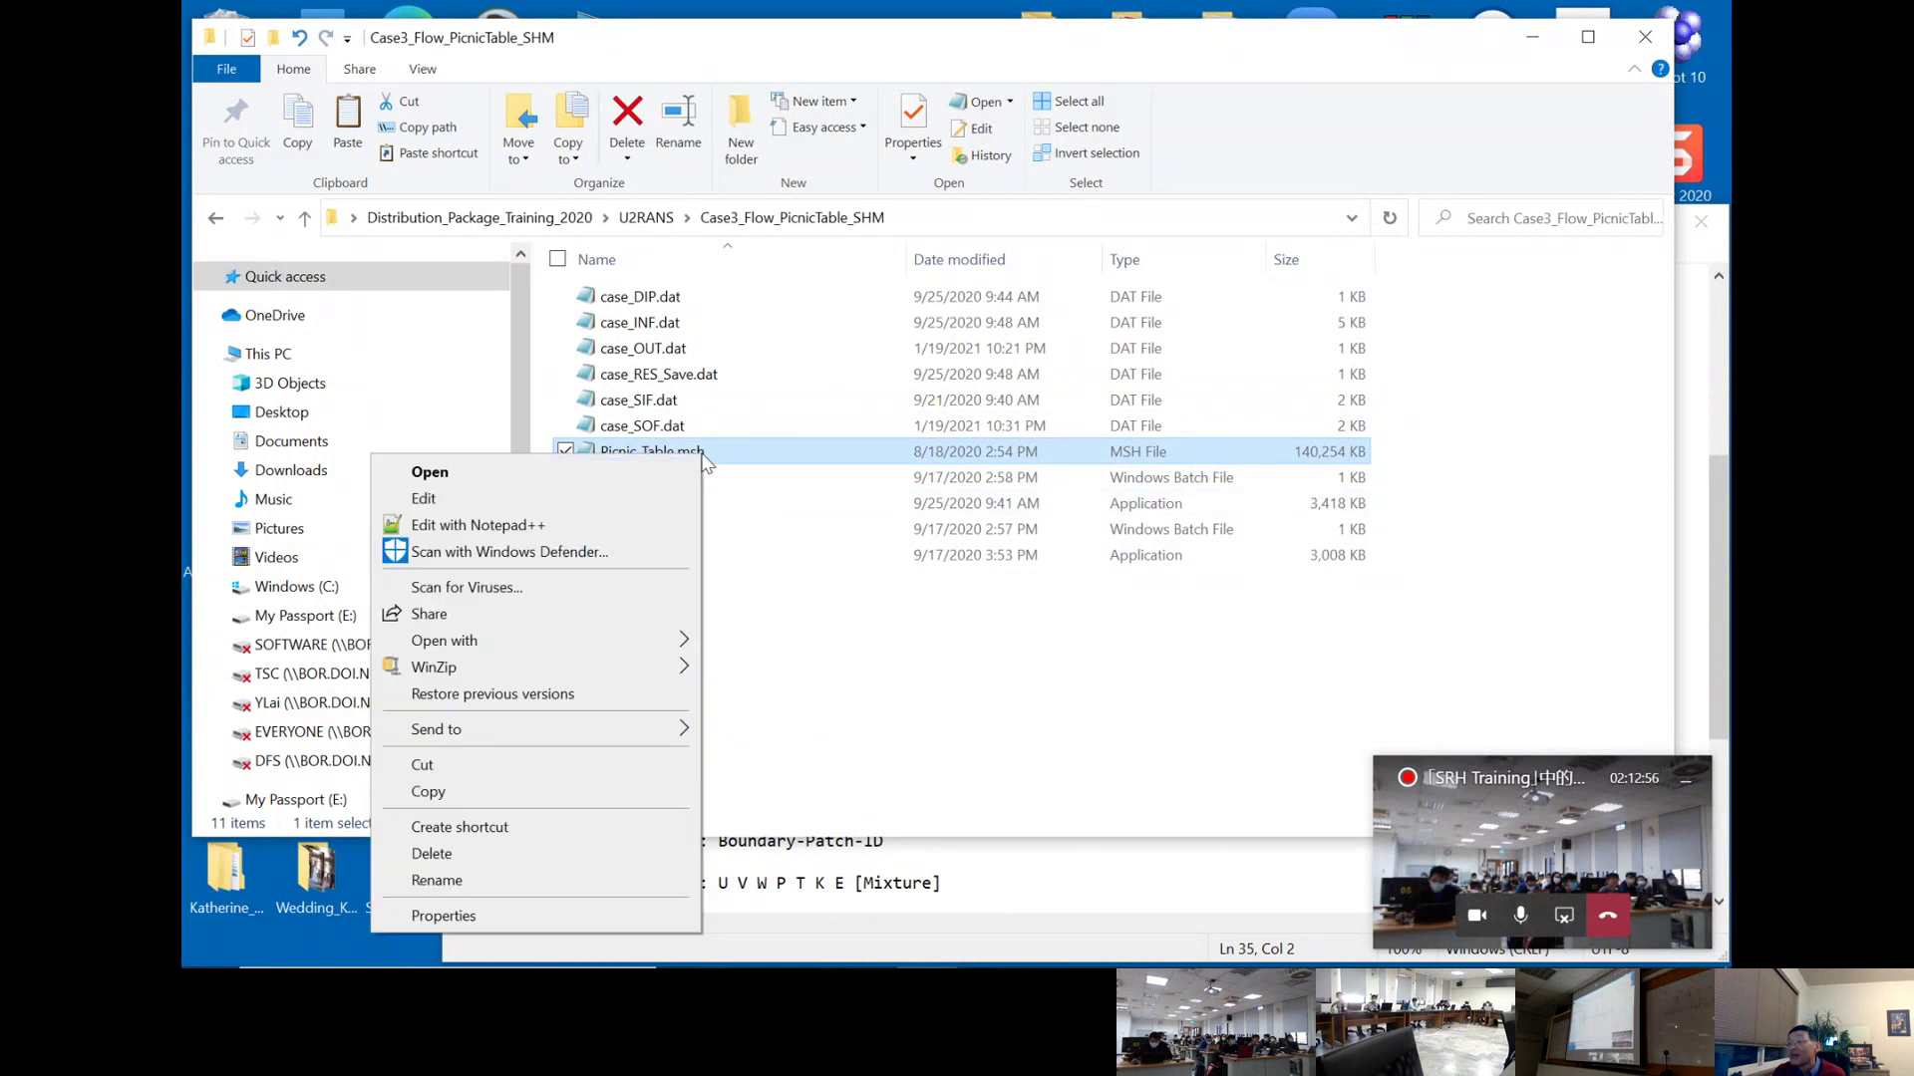
pyautogui.click(619, 504)
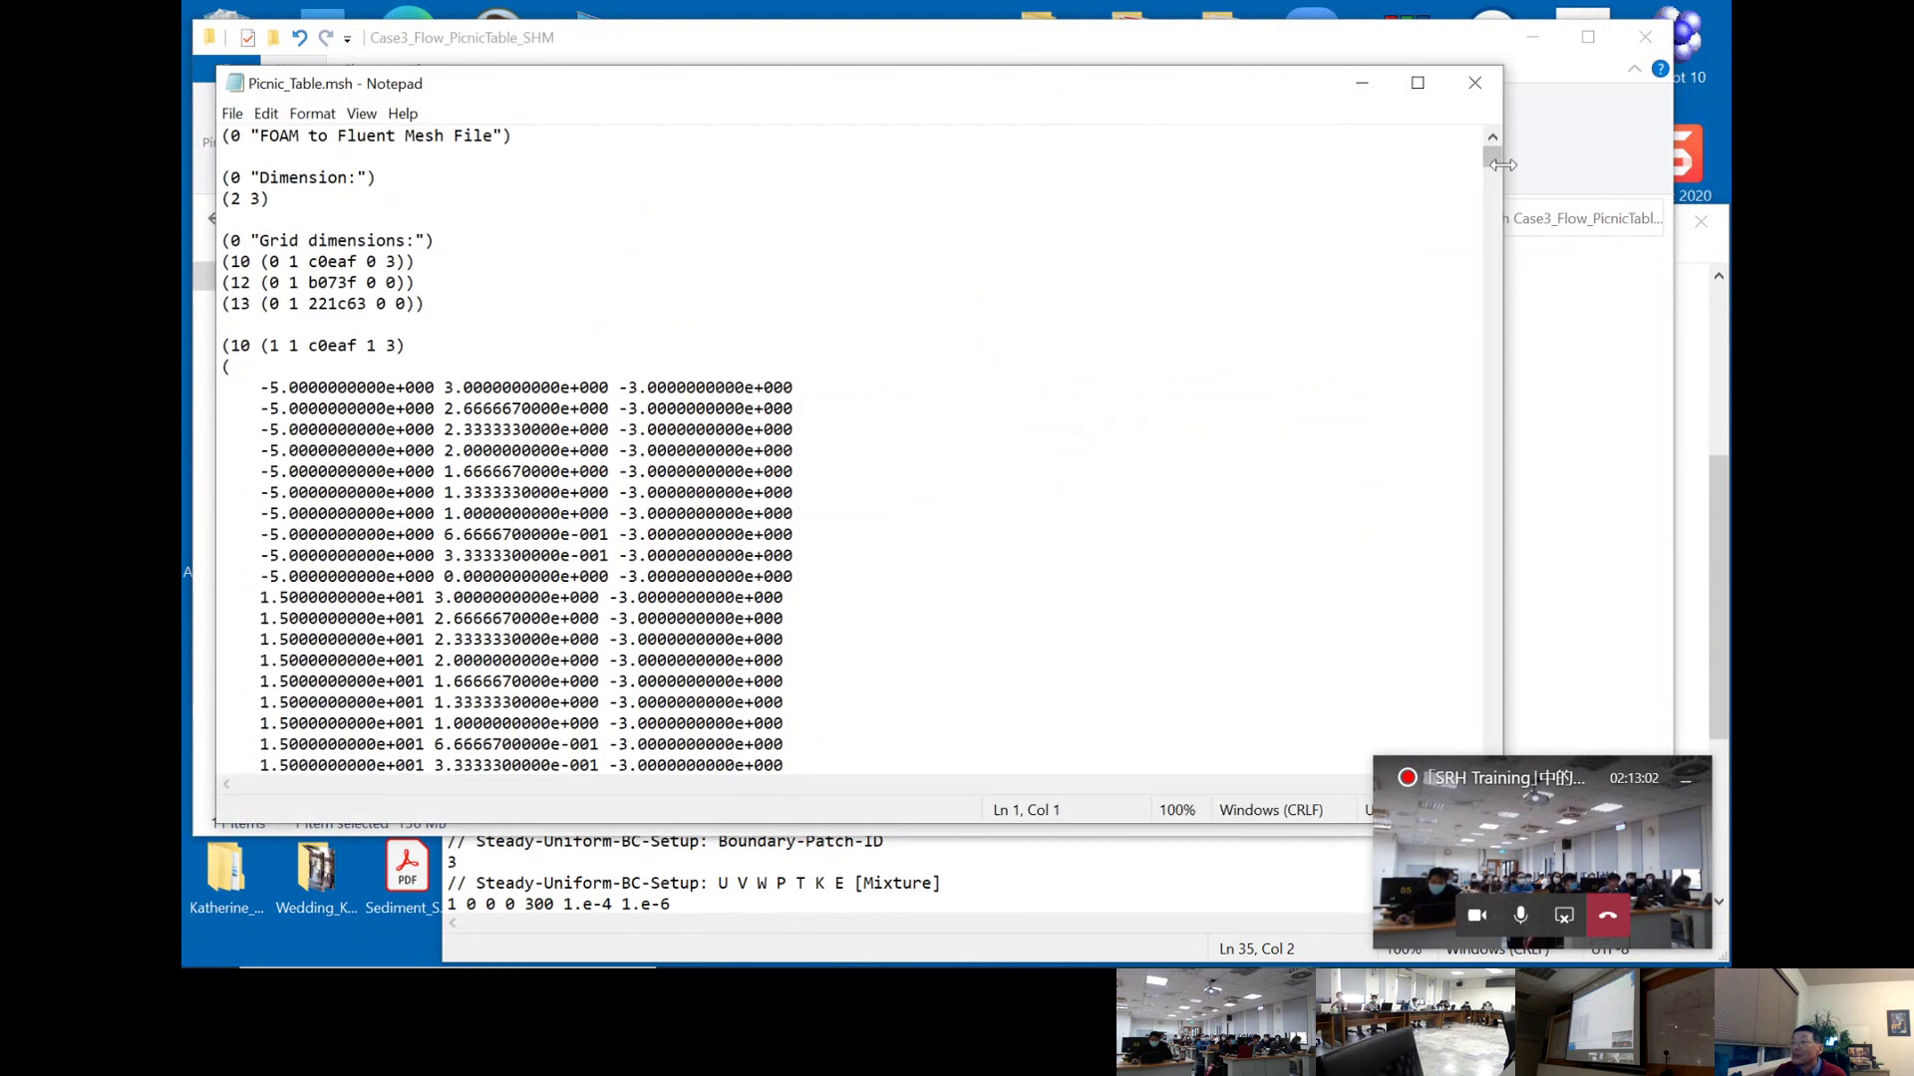
pyautogui.moveTo(1492, 157); pyautogui.dragTo(1601, 625)
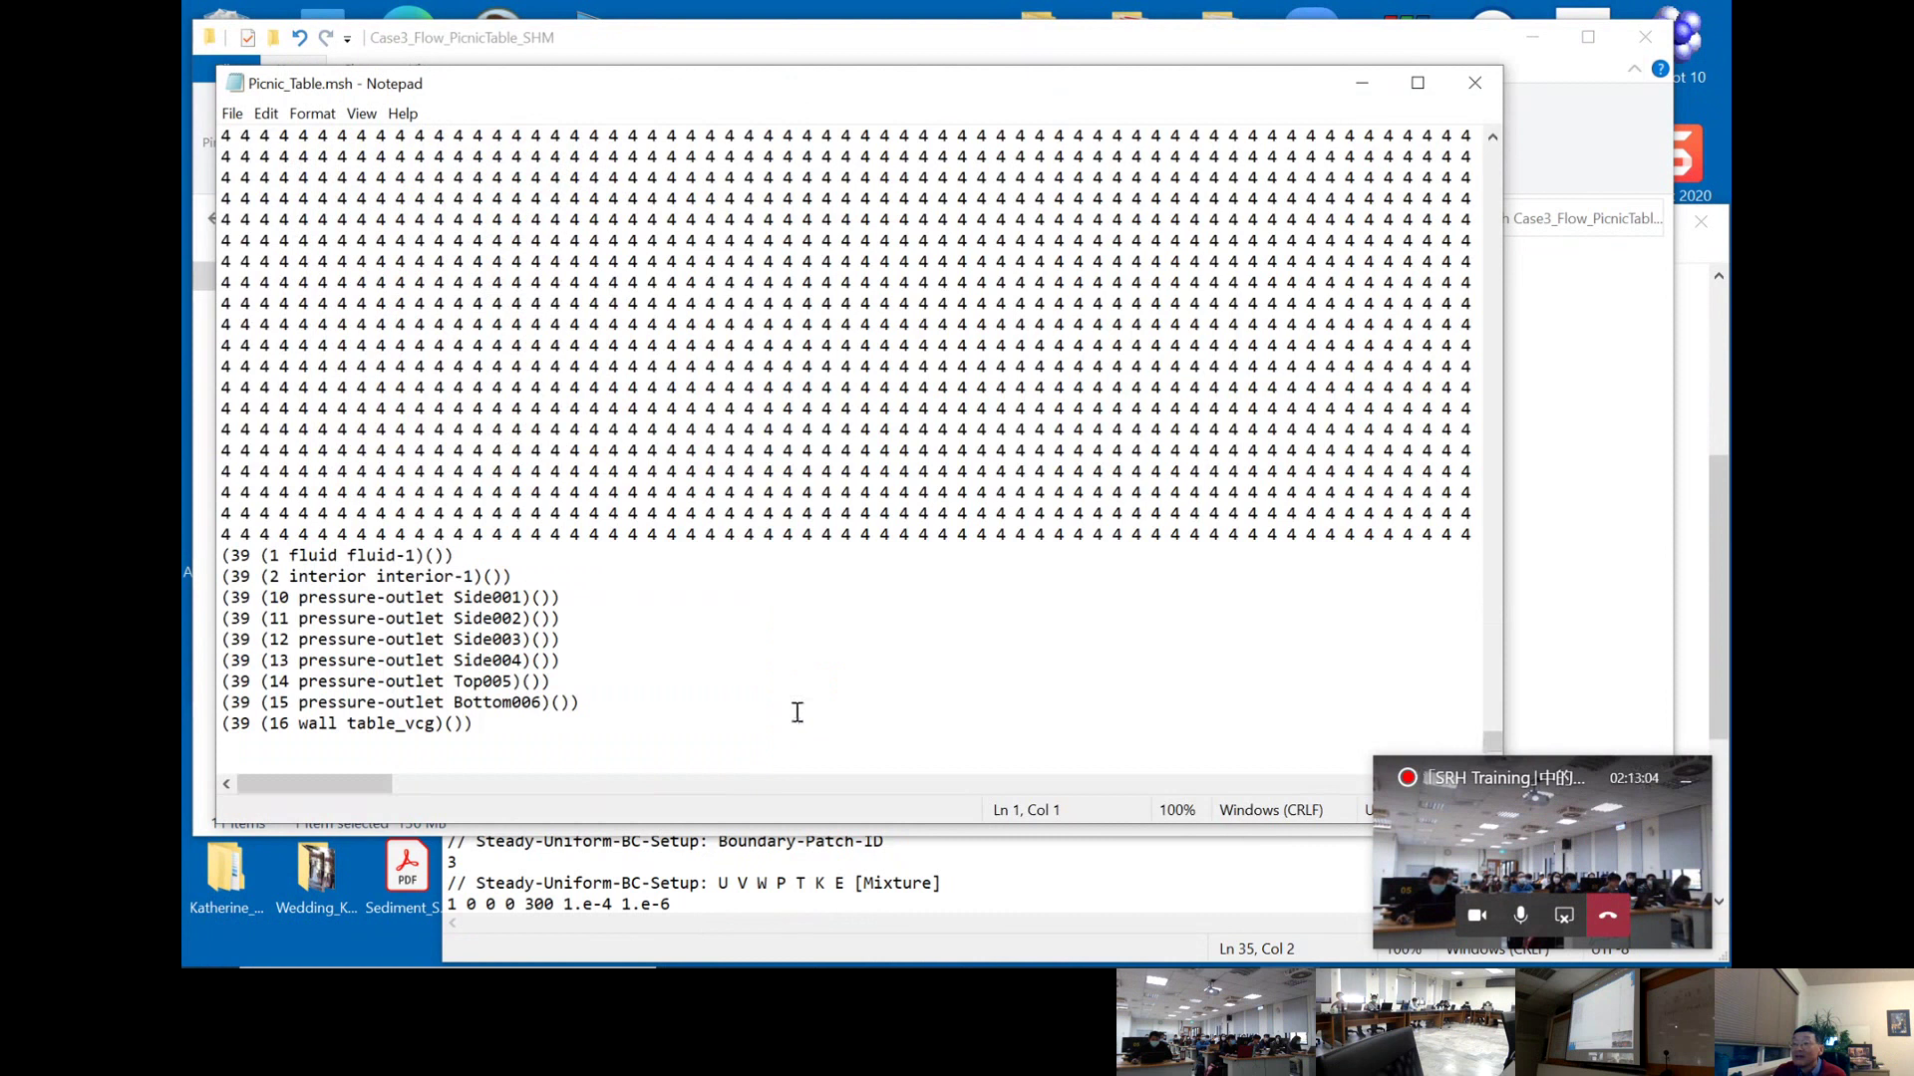
pyautogui.moveTo(598, 709); pyautogui.dragTo(185, 599)
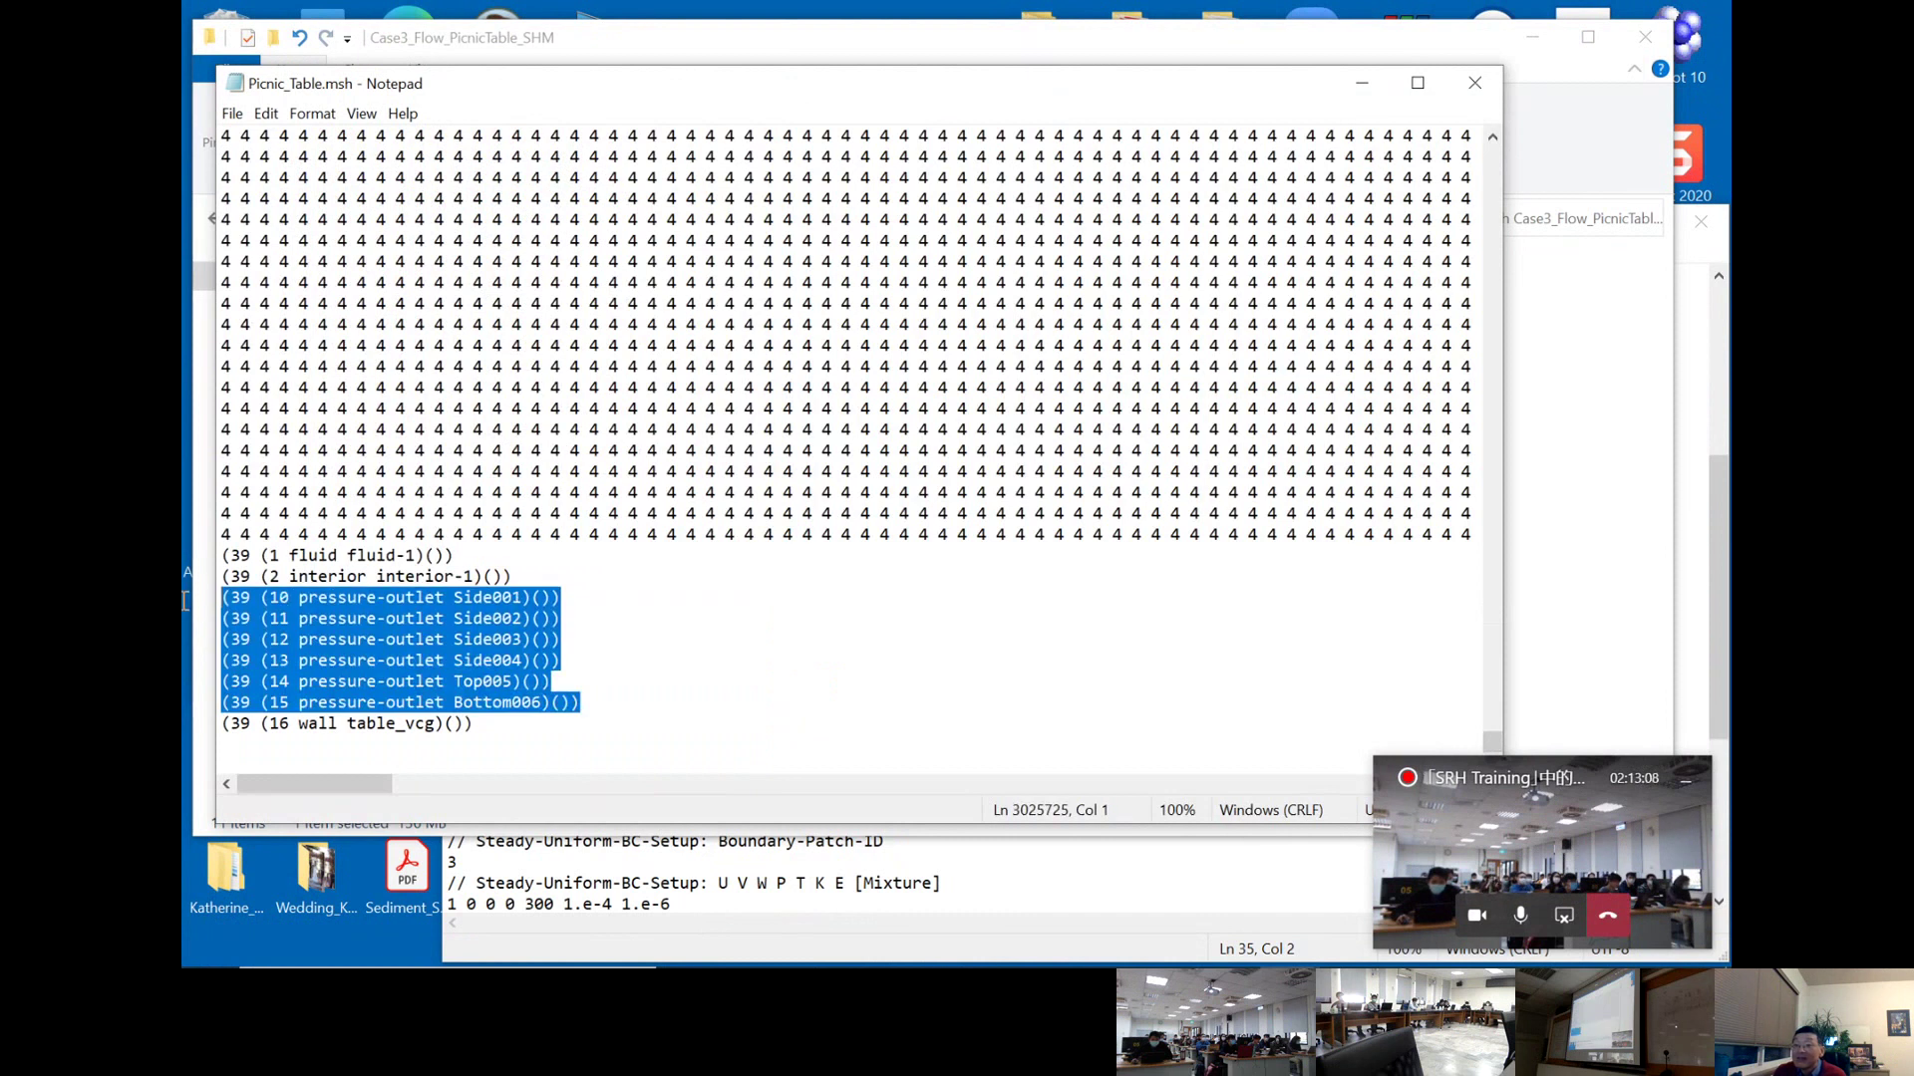
# - Examine the Top005, Bottom006 and table_vcg patch lines at the end of Picnic_Table.msh, and close the file
pyautogui.moveTo(511, 725); pyautogui.dragTo(187, 597)
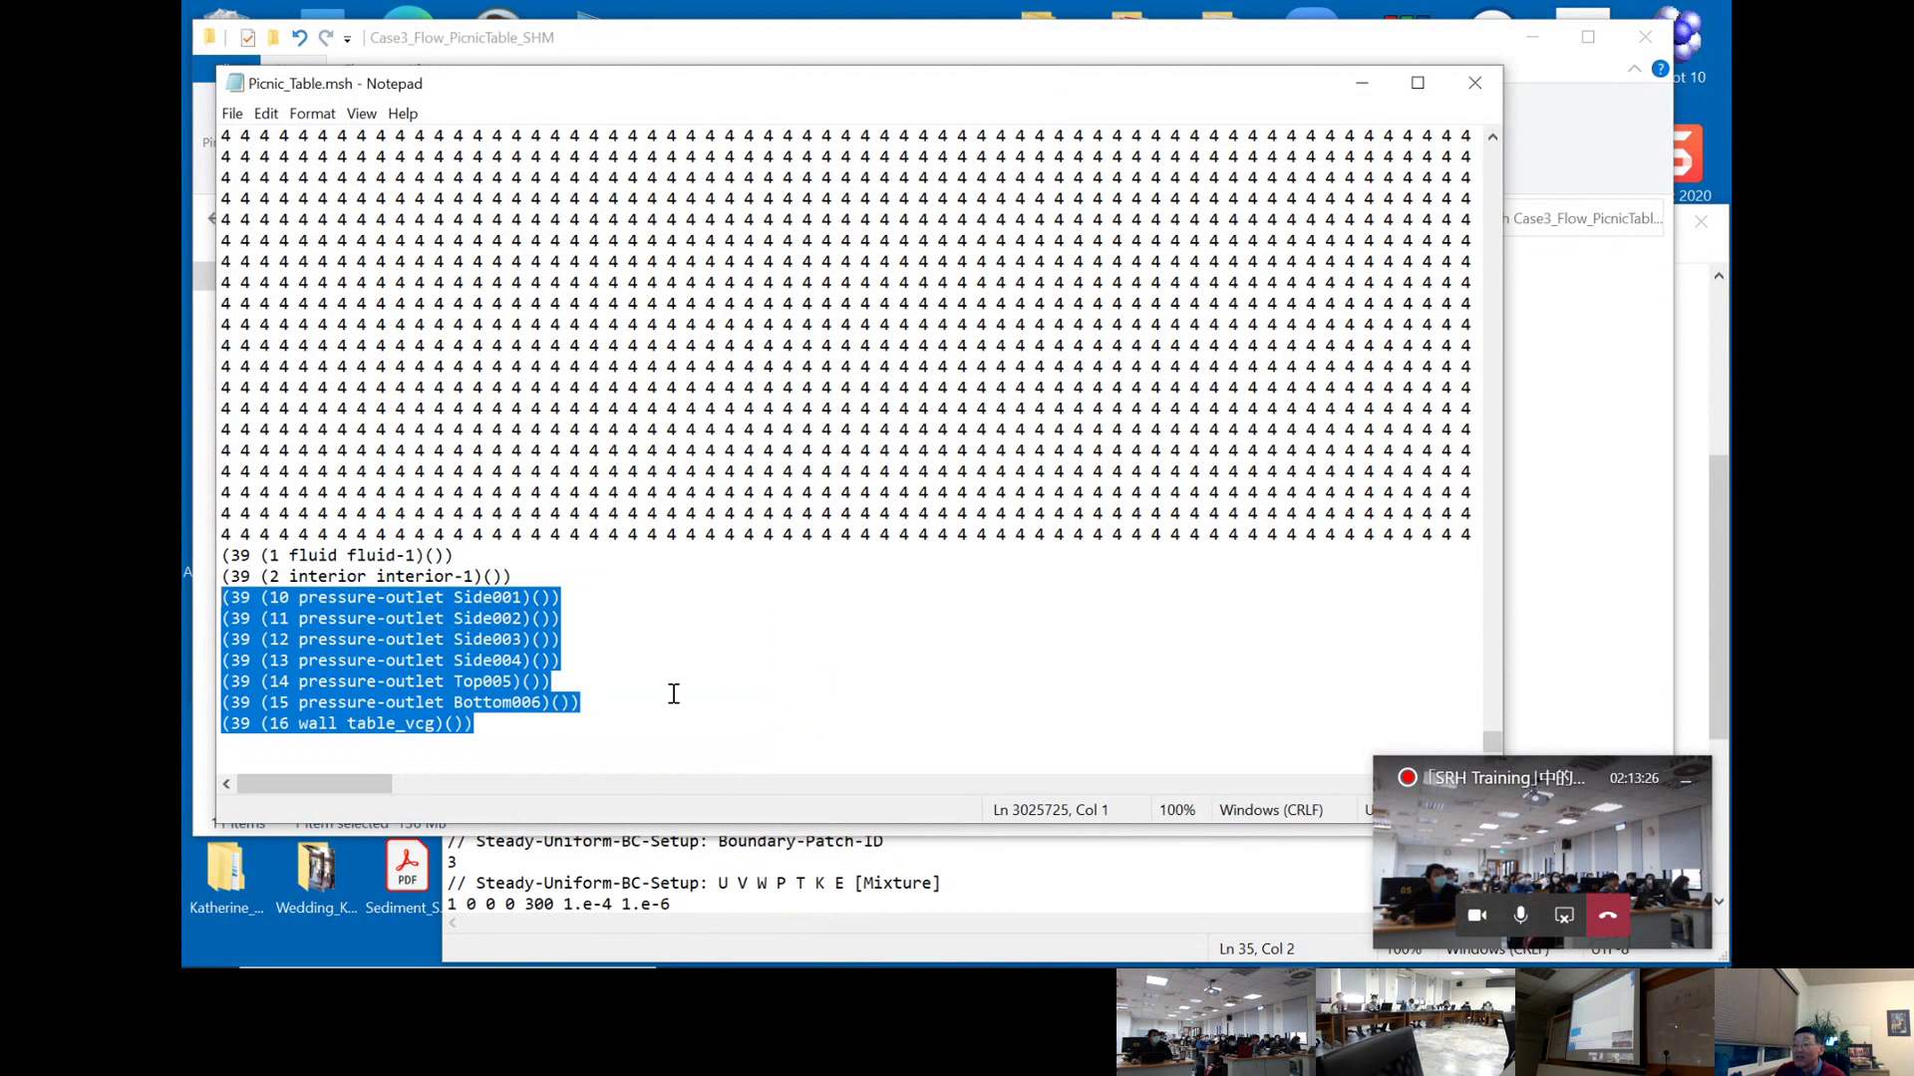
pyautogui.click(574, 692)
pyautogui.moveTo(571, 686); pyautogui.dragTo(210, 688)
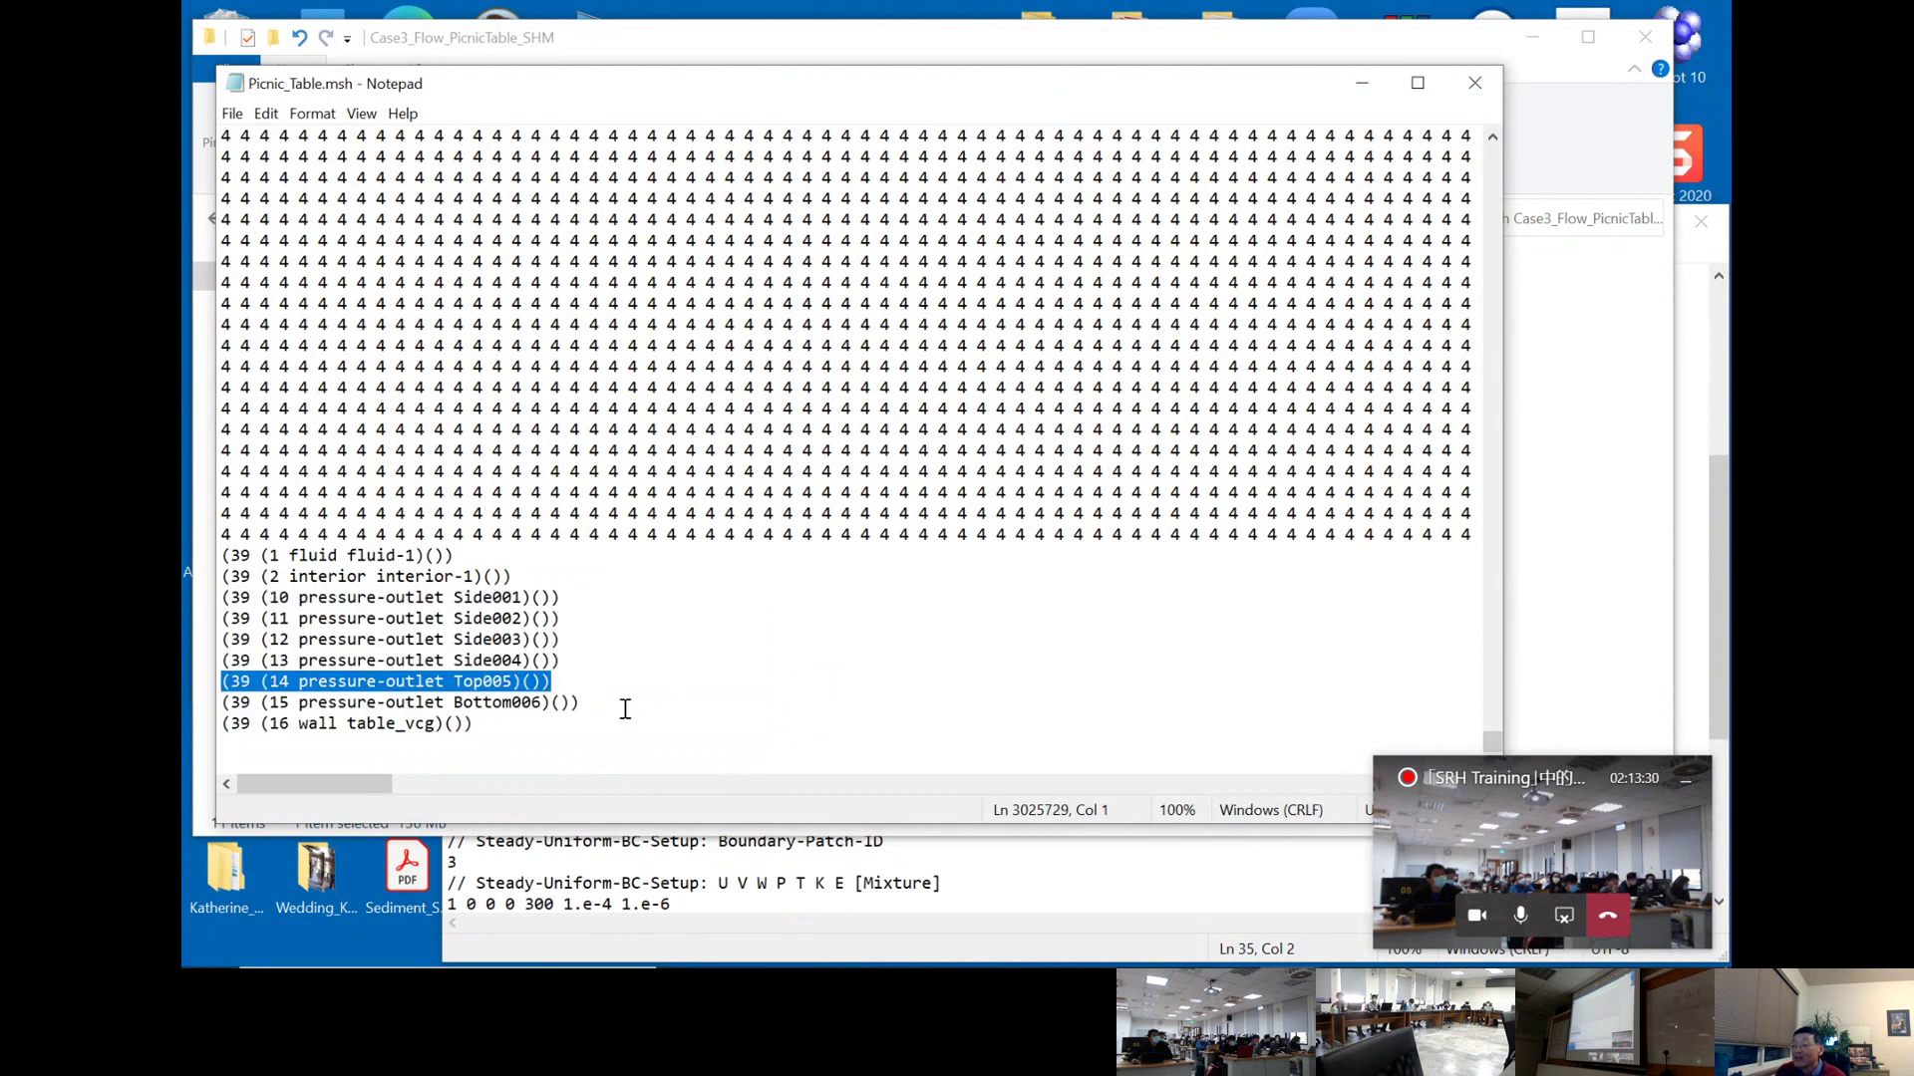
pyautogui.moveTo(625, 709); pyautogui.dragTo(223, 705)
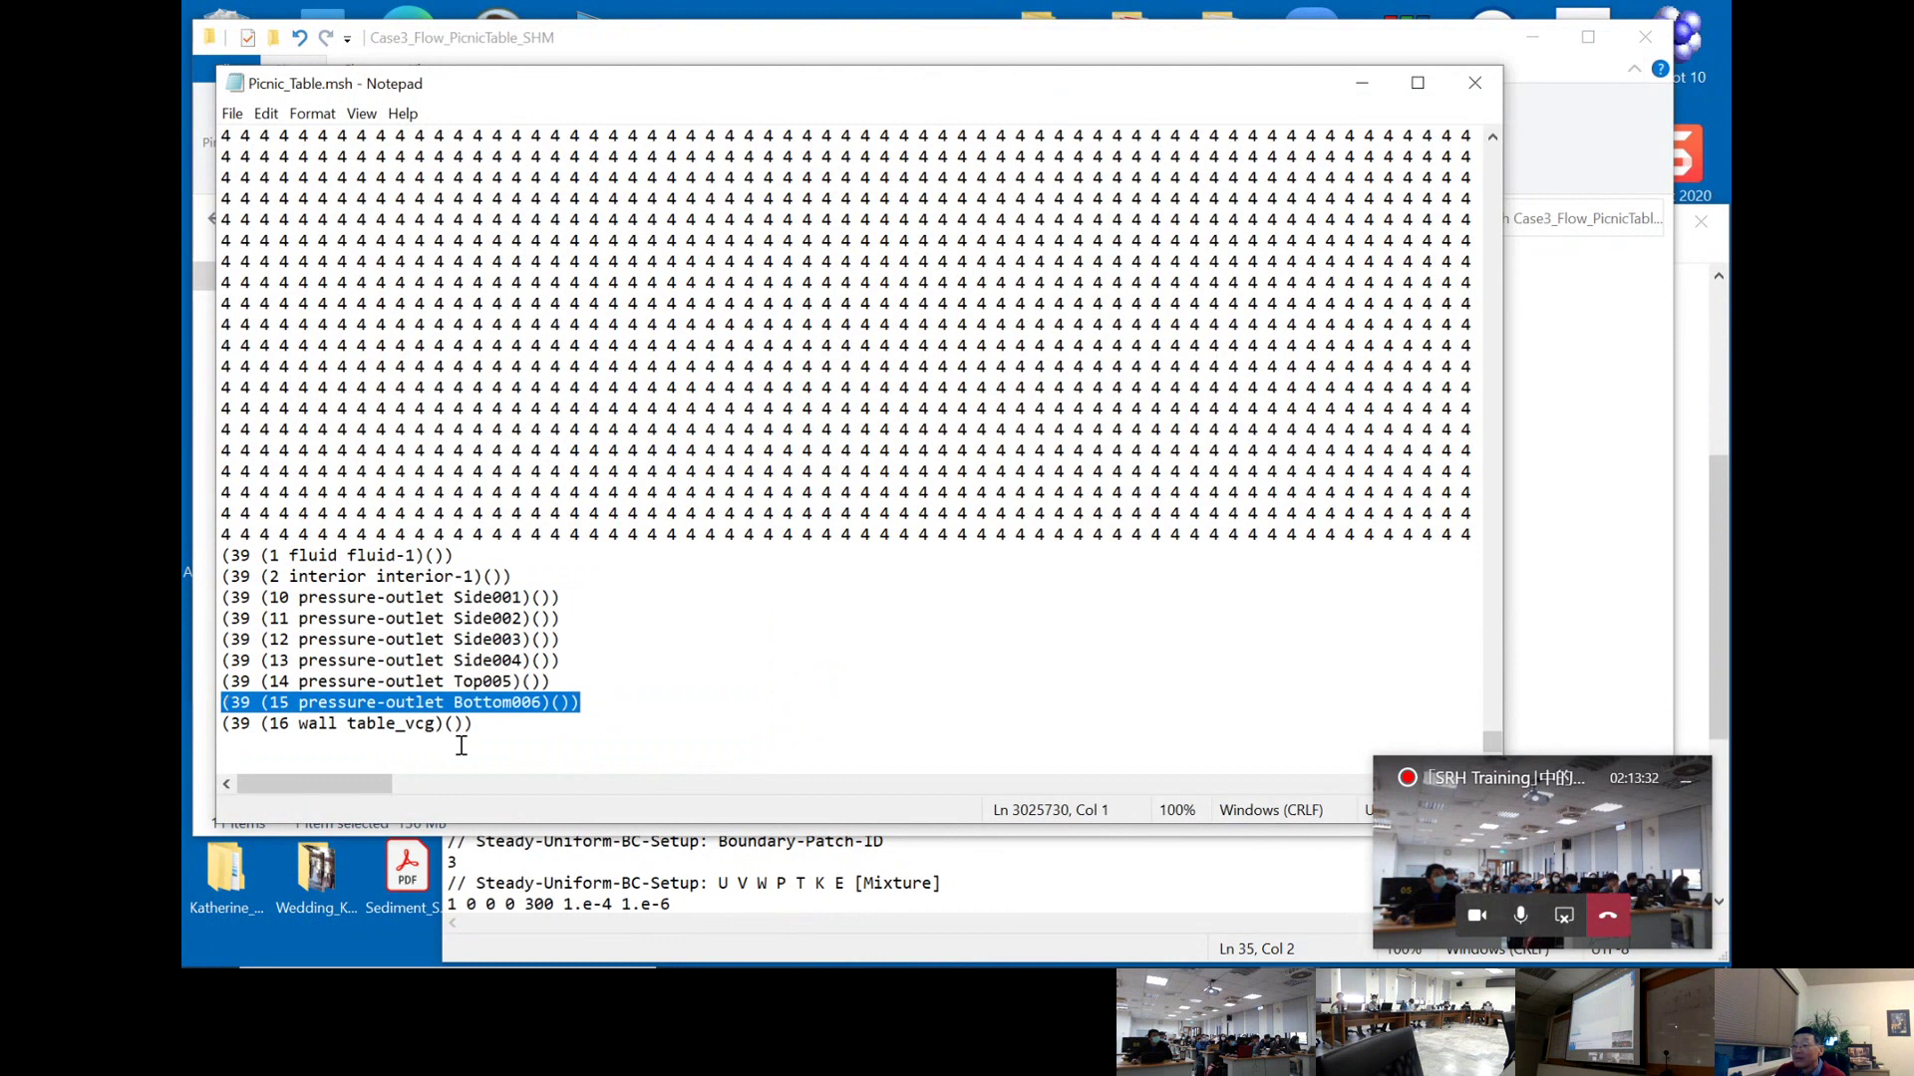
pyautogui.moveTo(474, 732); pyautogui.dragTo(199, 724)
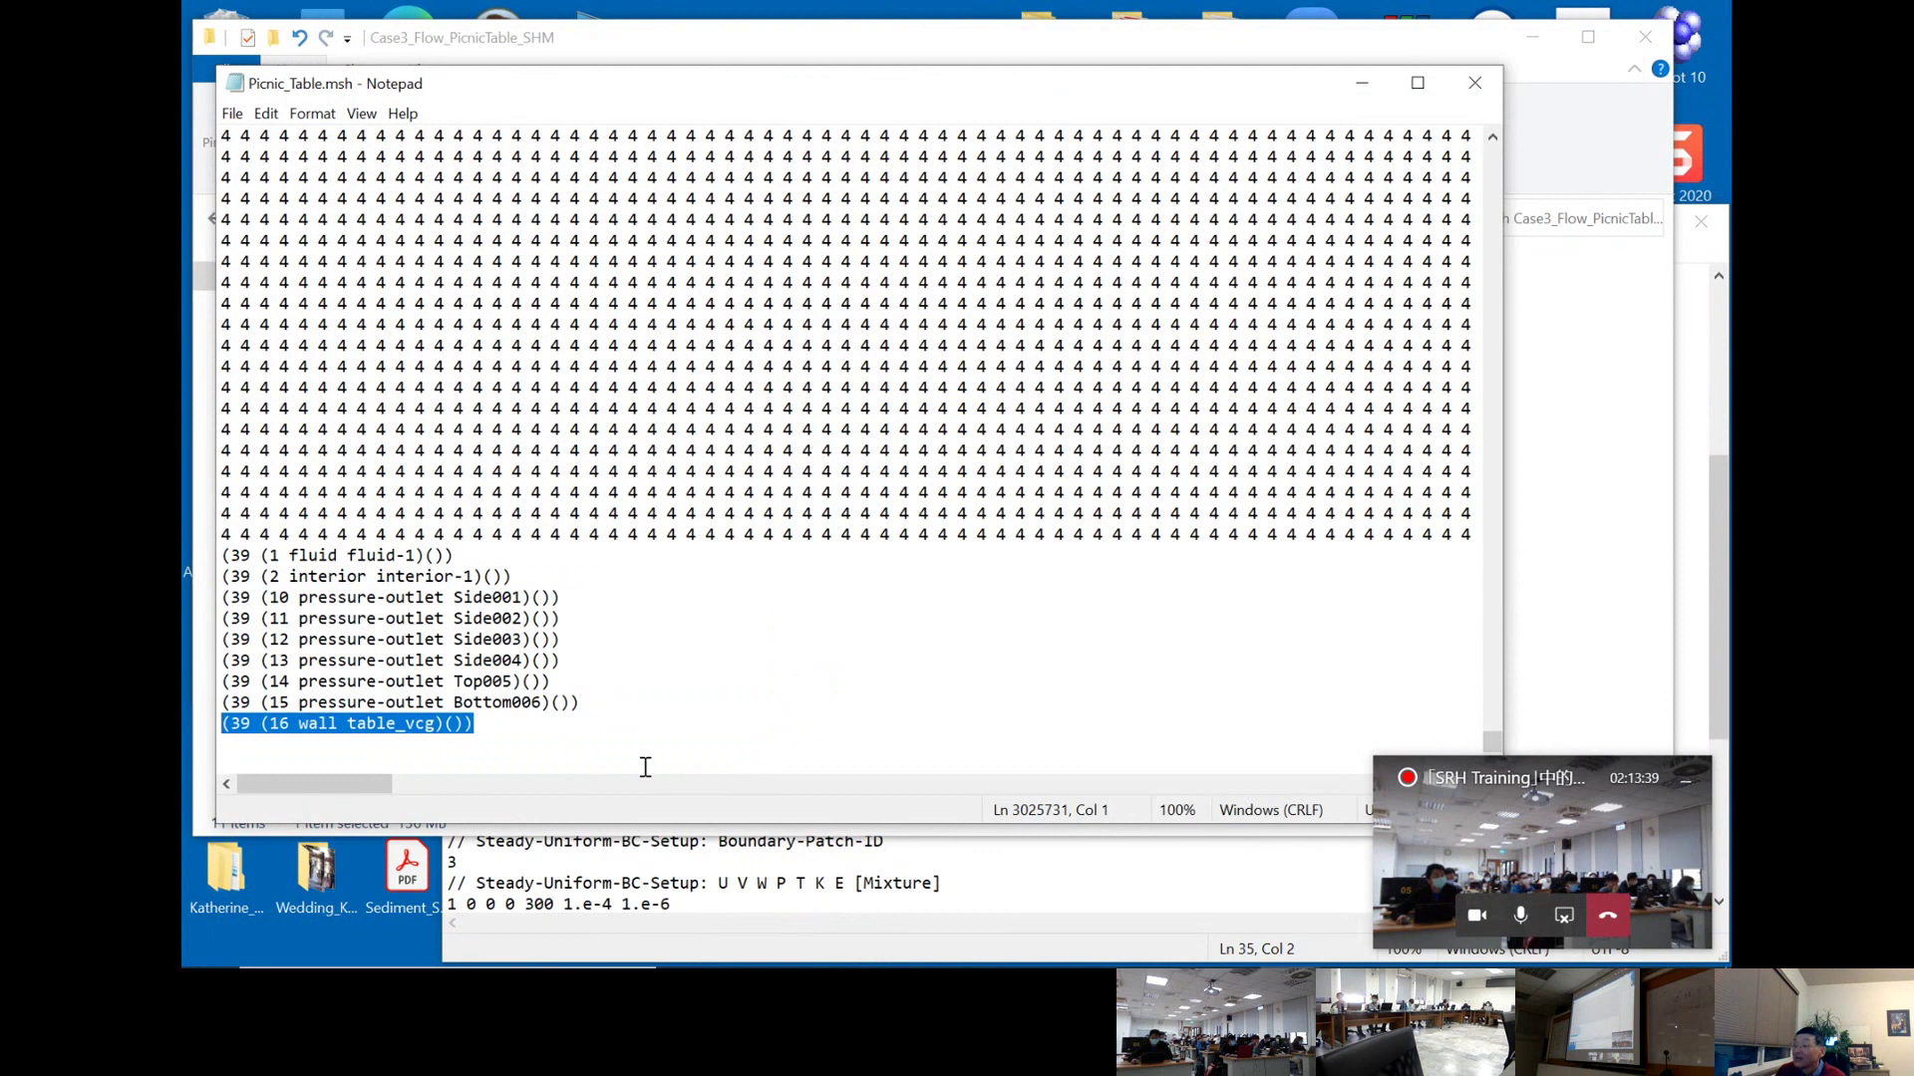
pyautogui.click(1475, 85)
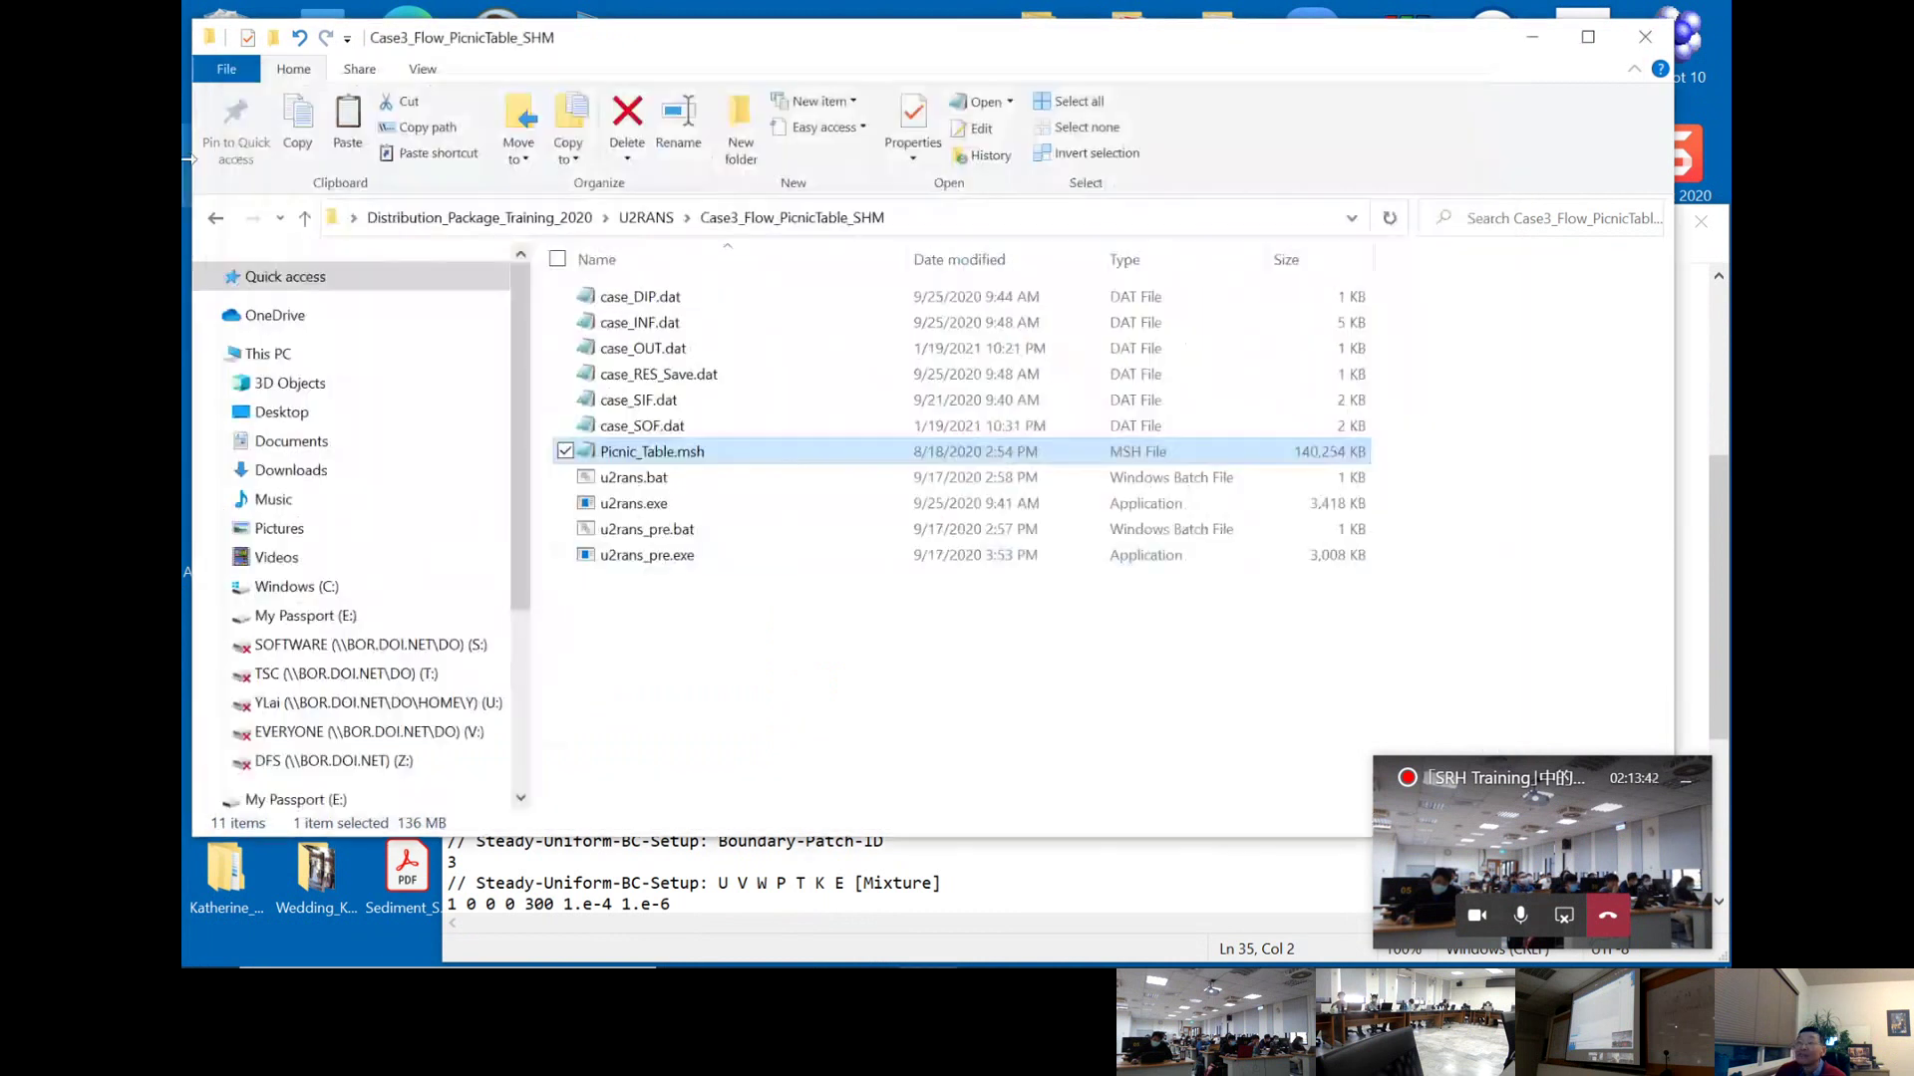
# - Open case.foam from the Mesh_SHM\Case1_Picnic_Table folder of the training package in ParaView
pyautogui.click(216, 219)
pyautogui.click(216, 219)
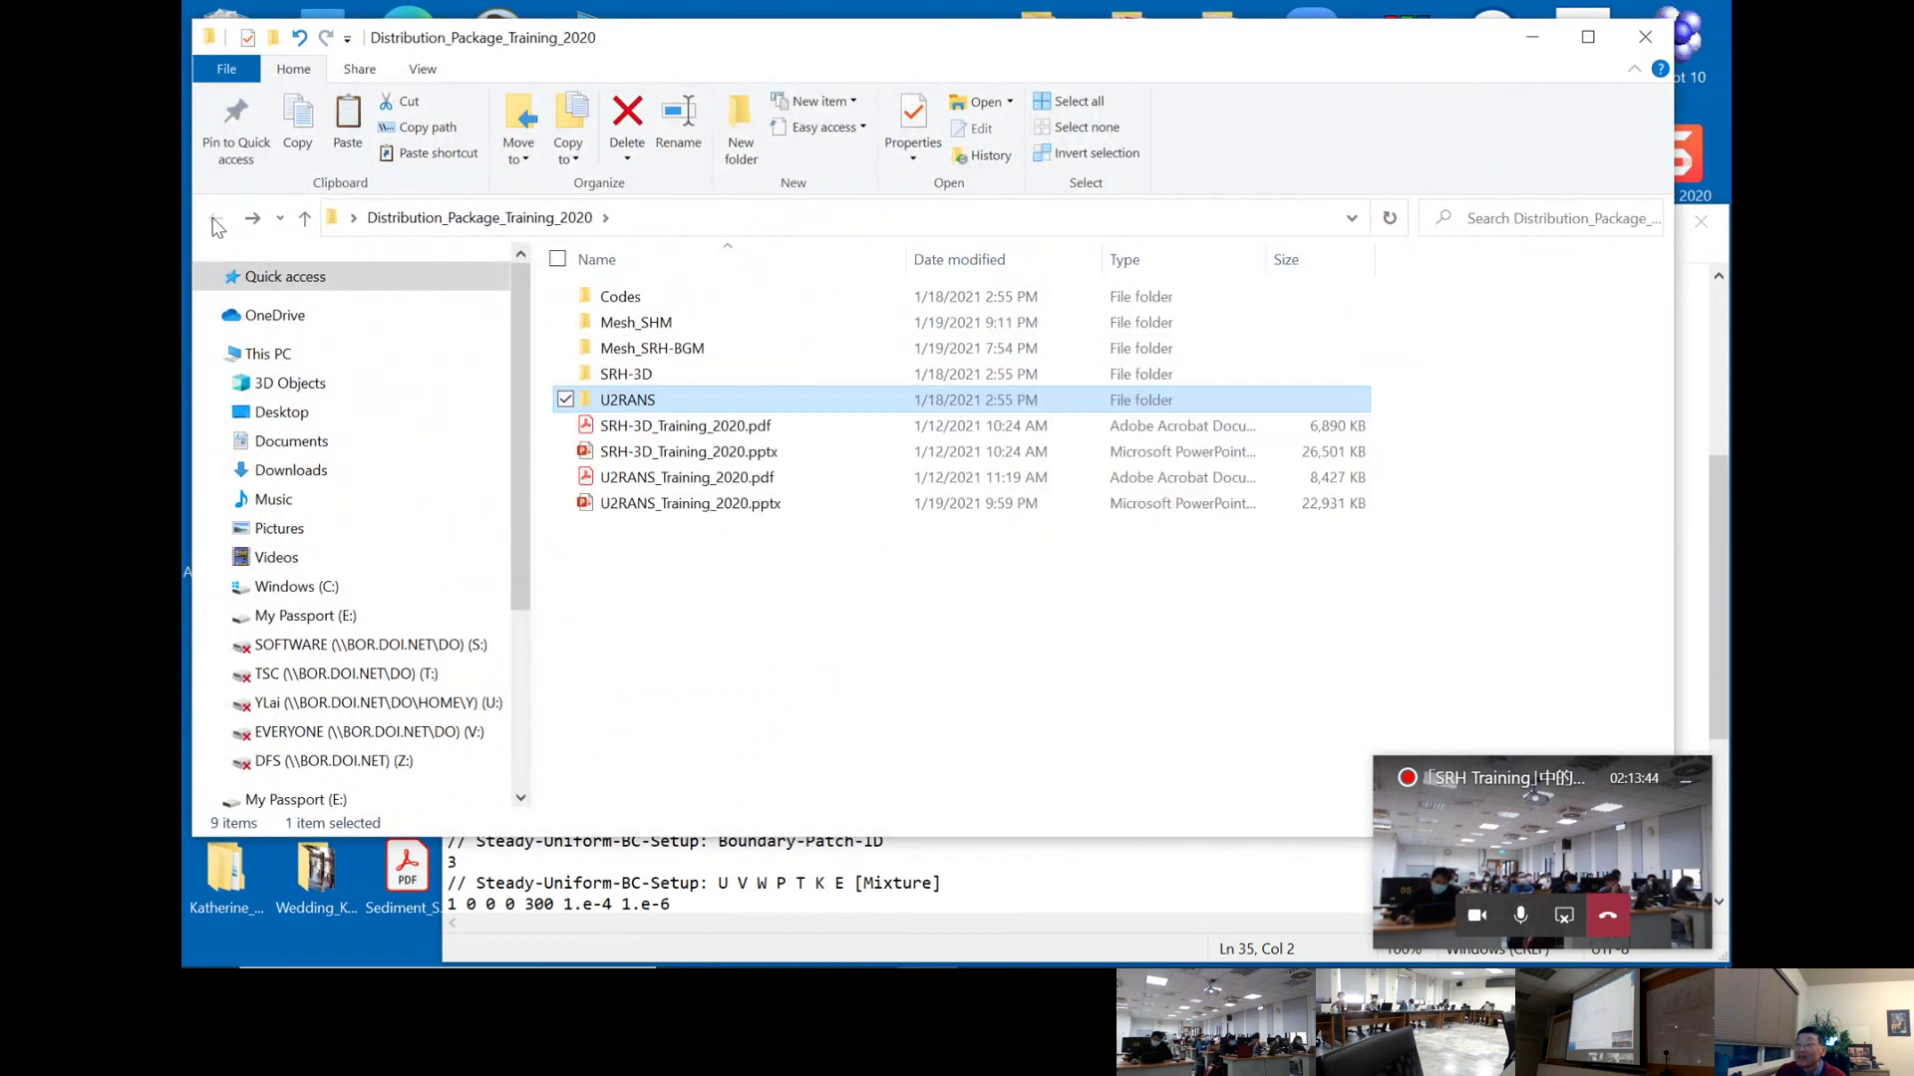
pyautogui.click(663, 330)
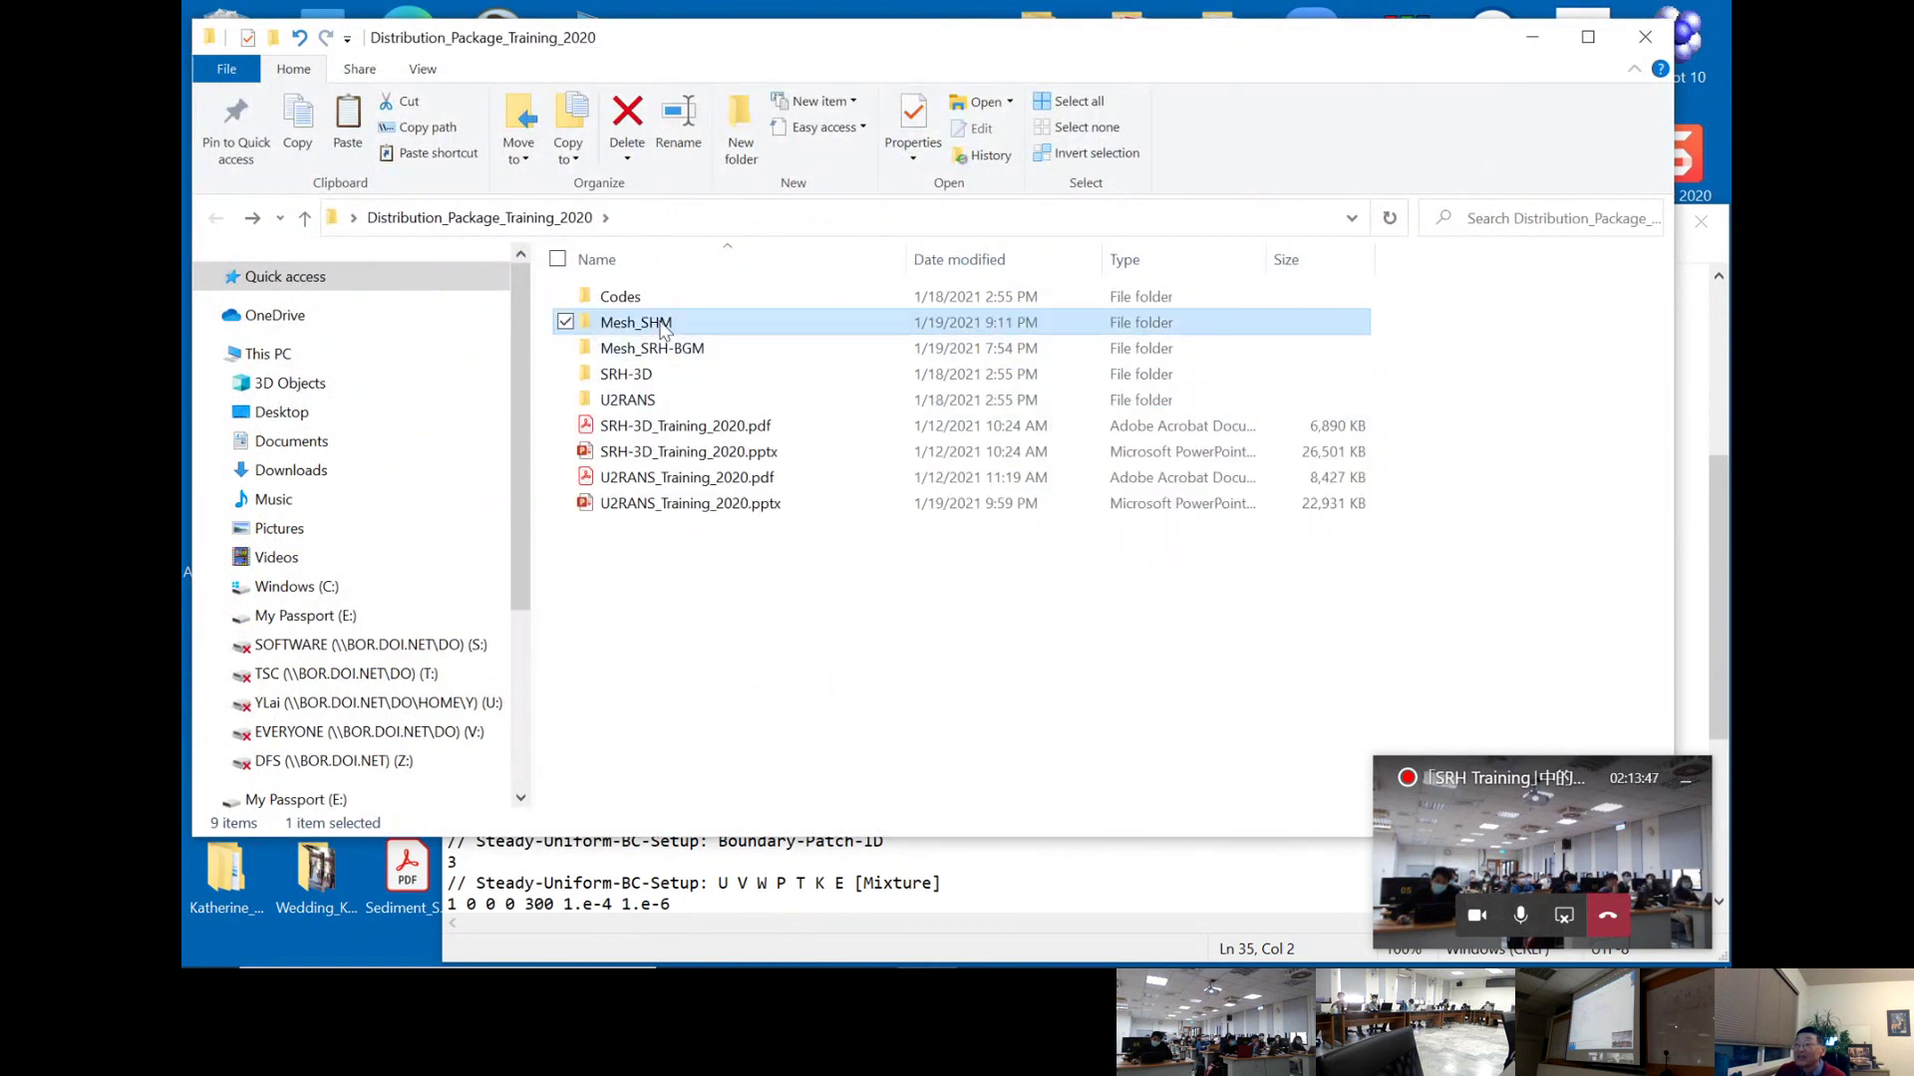
pyautogui.doubleClick(663, 330)
pyautogui.doubleClick(658, 296)
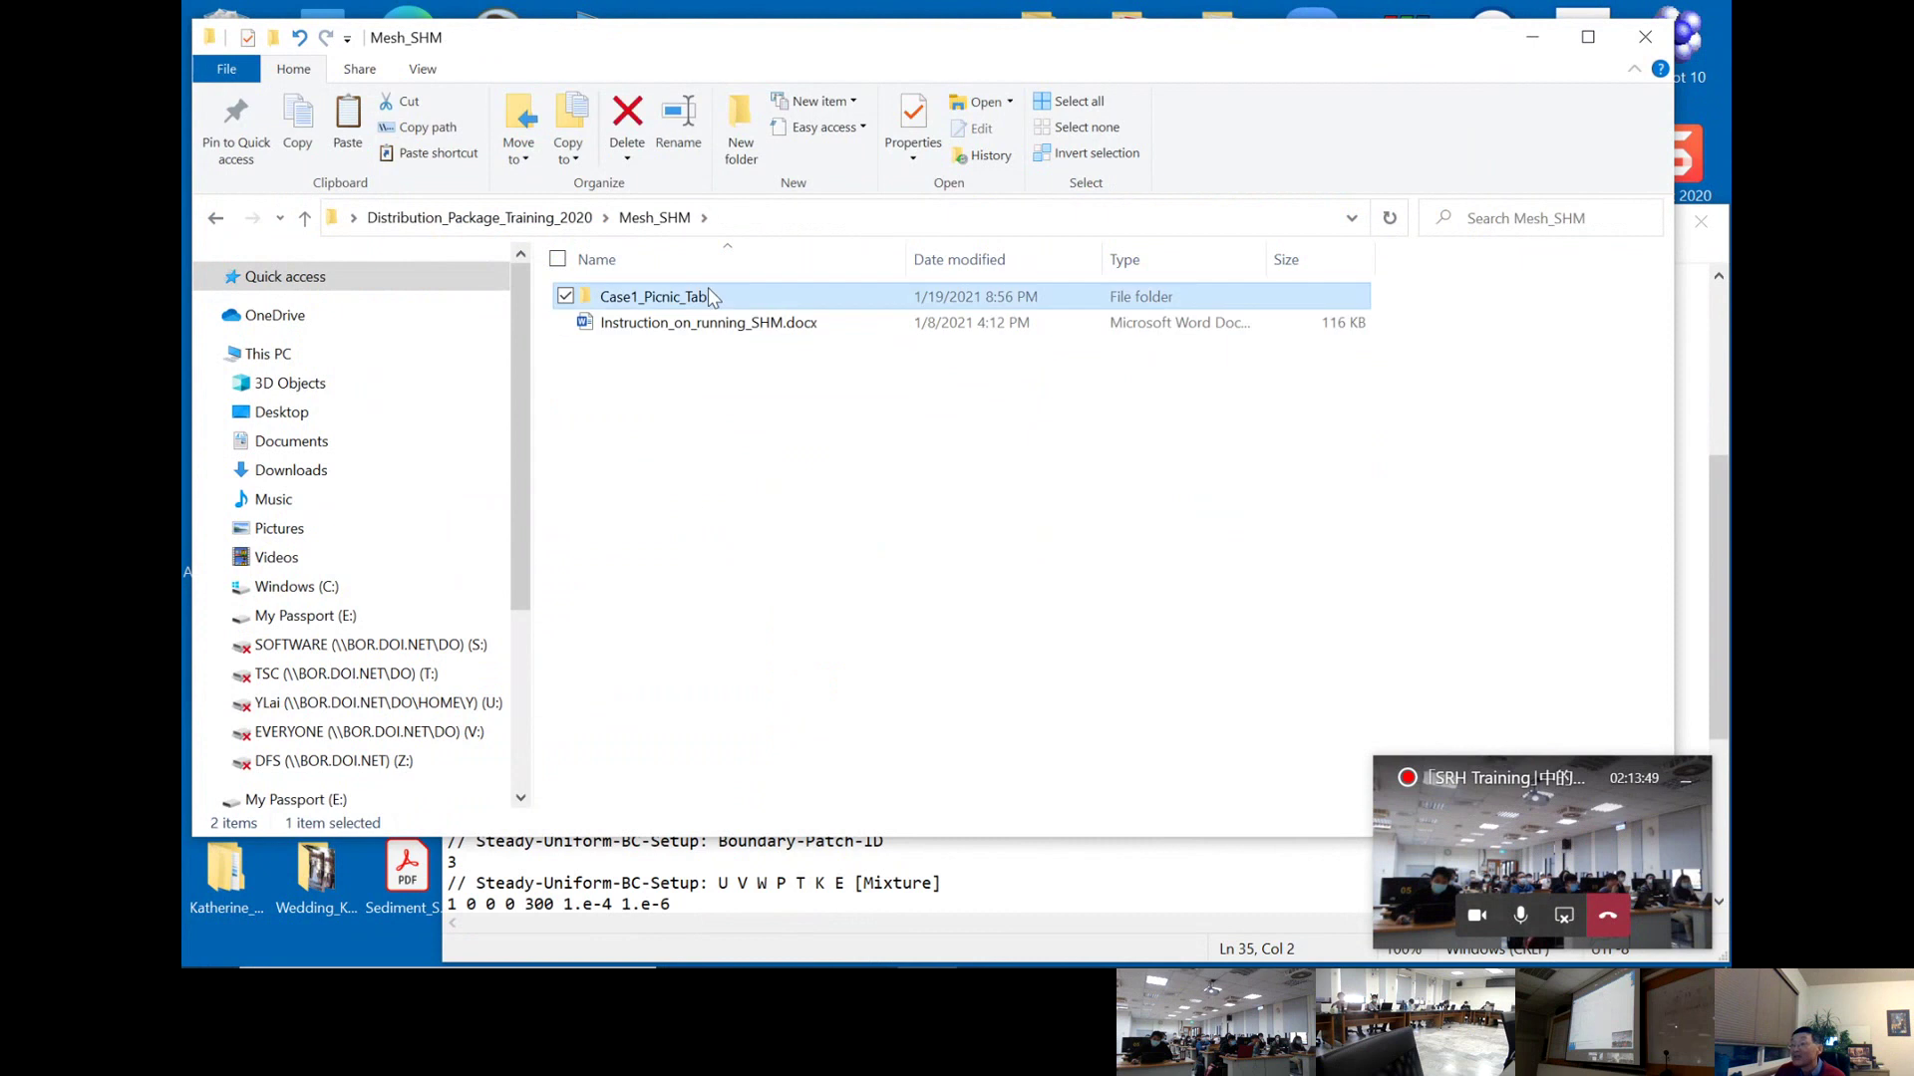
pyautogui.click(634, 428)
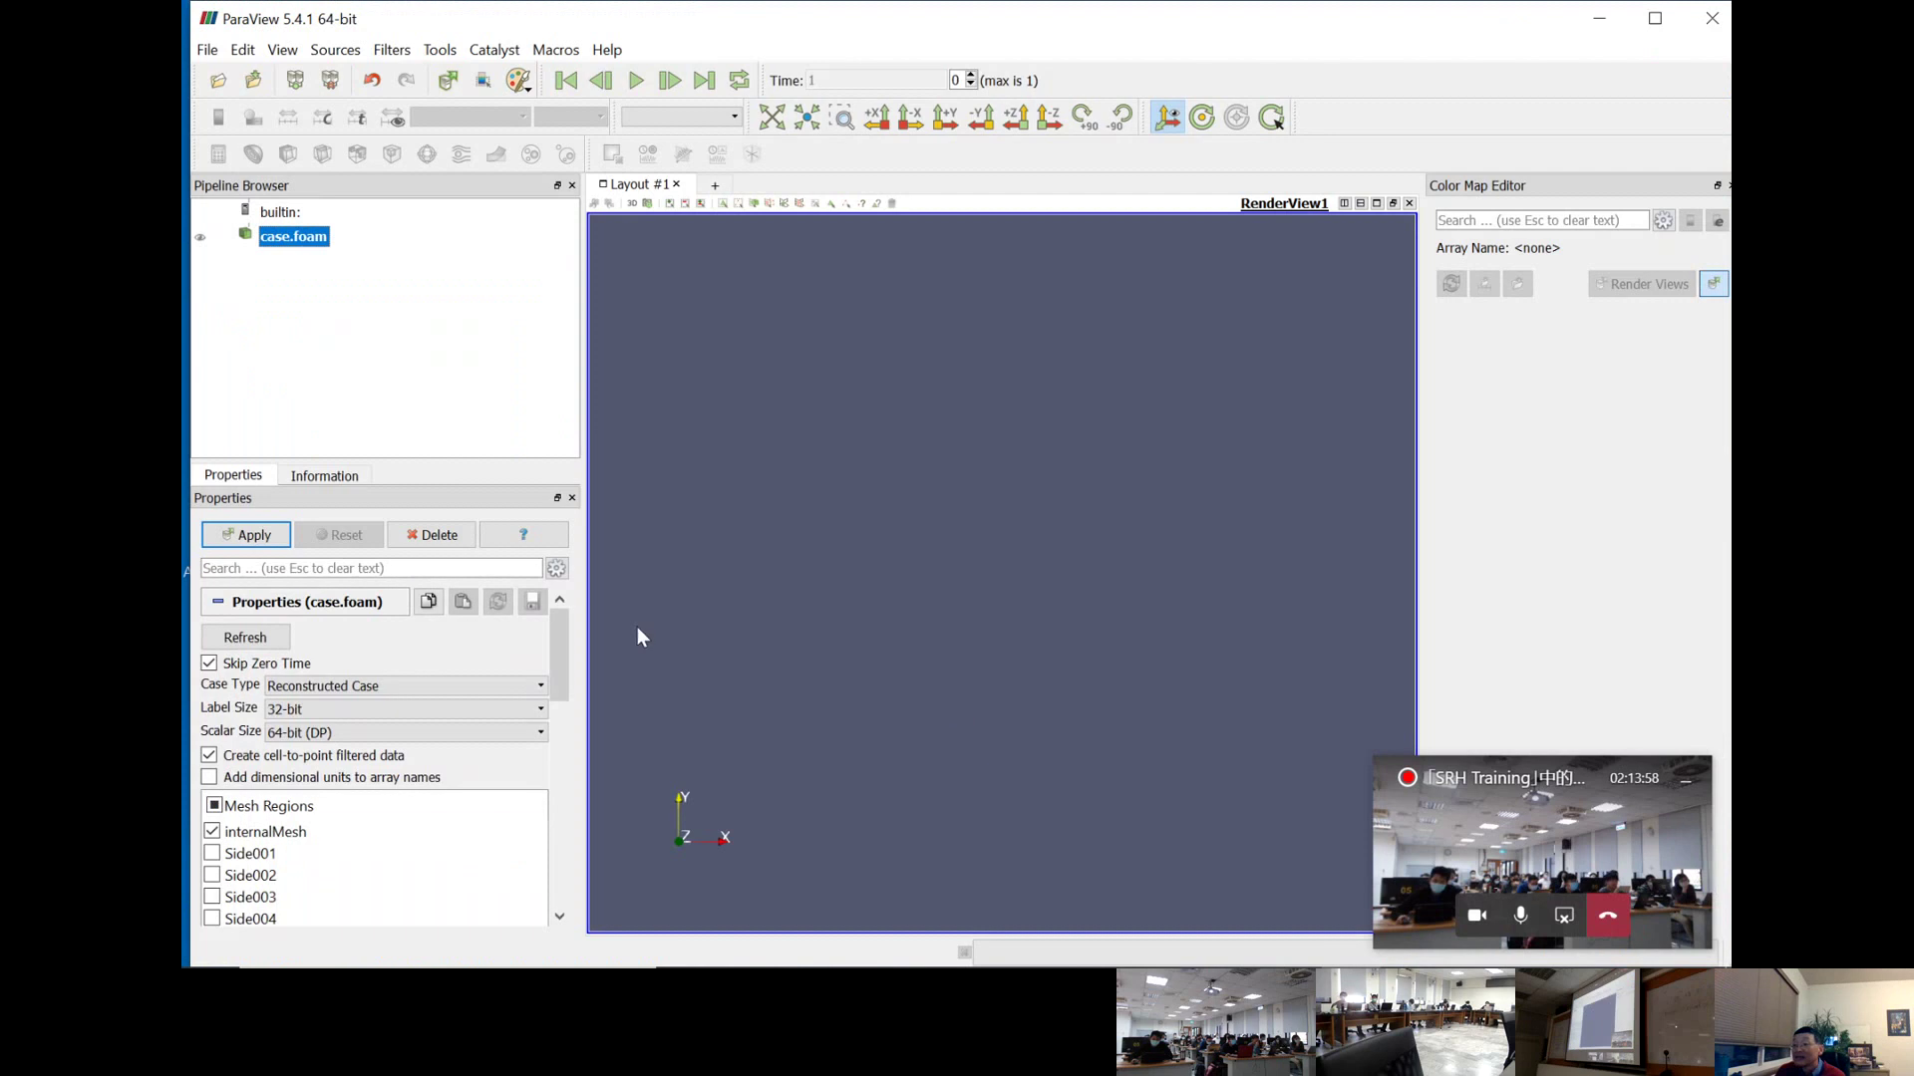
# - Display only the Side001 and Side002 mesh regions of case.foam as Surface With Edges
pyautogui.click(212, 831)
pyautogui.click(211, 853)
pyautogui.click(211, 875)
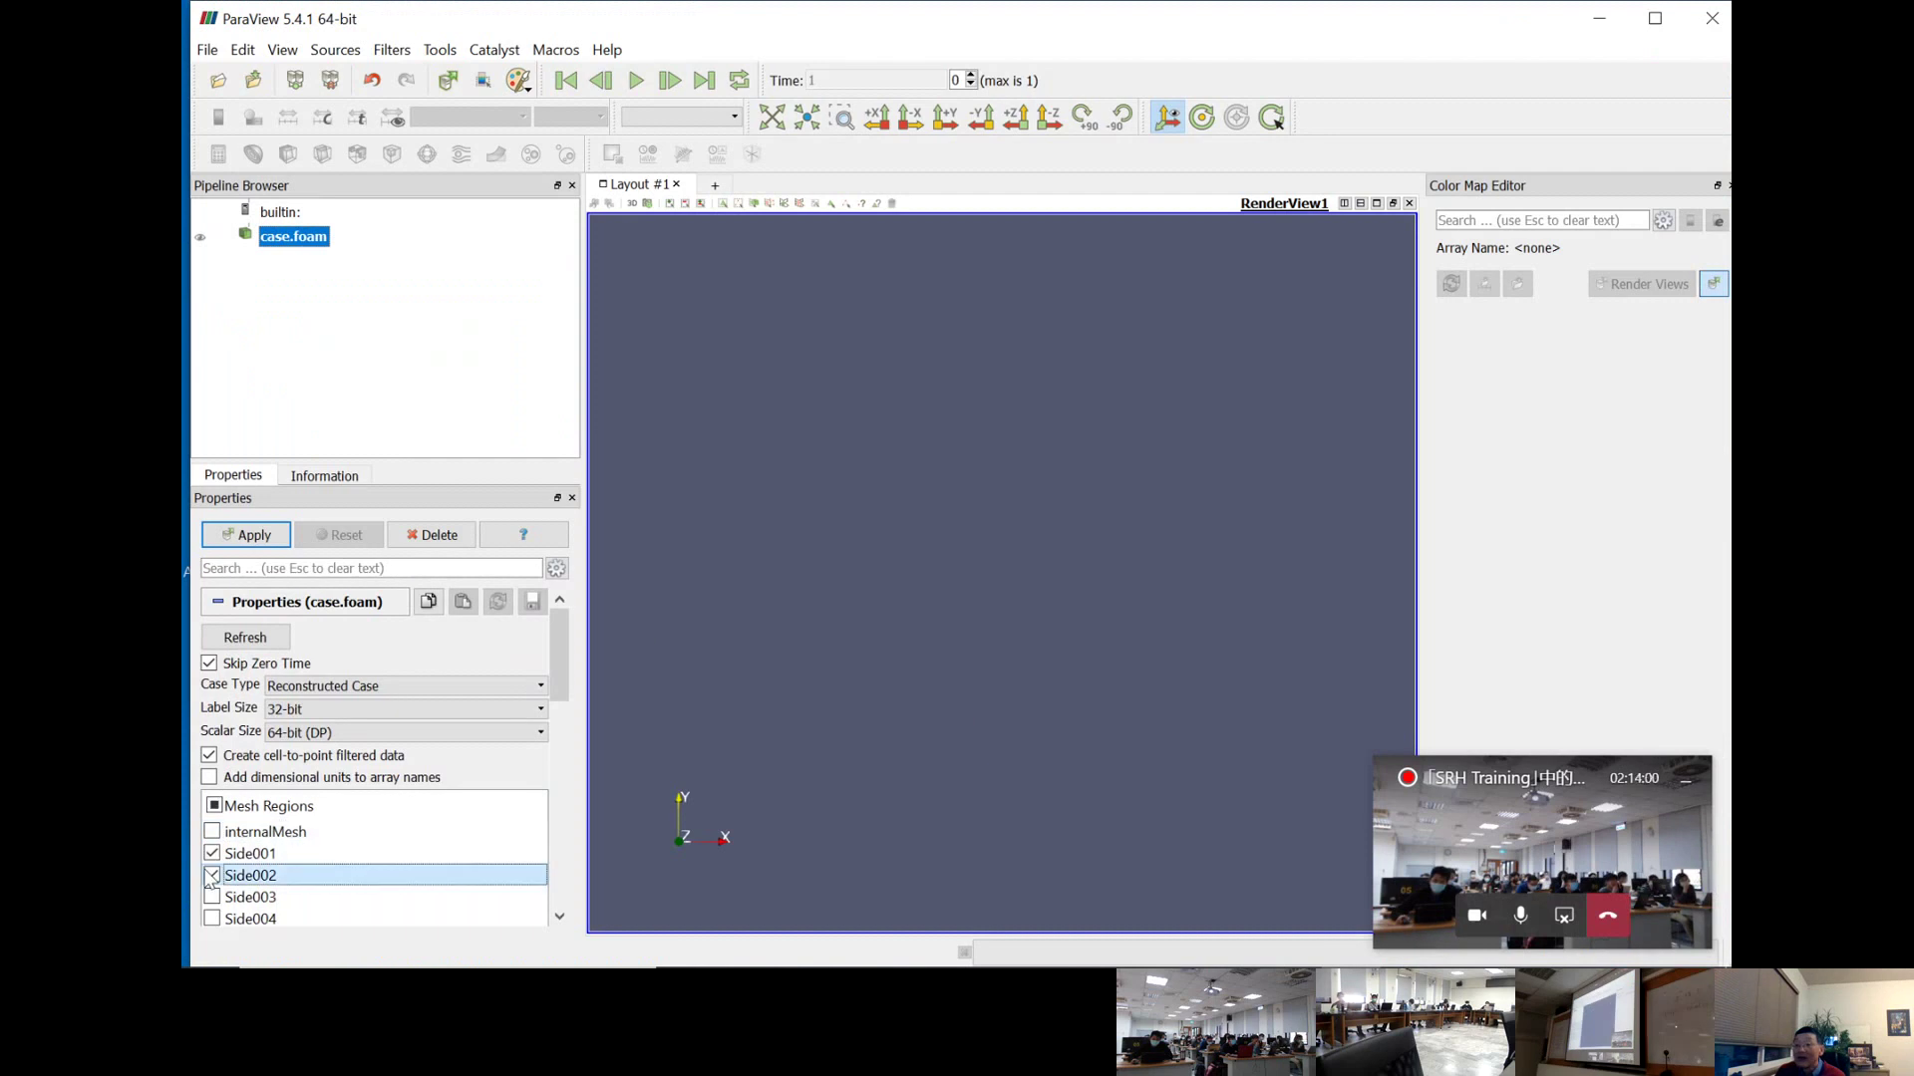
pyautogui.click(265, 542)
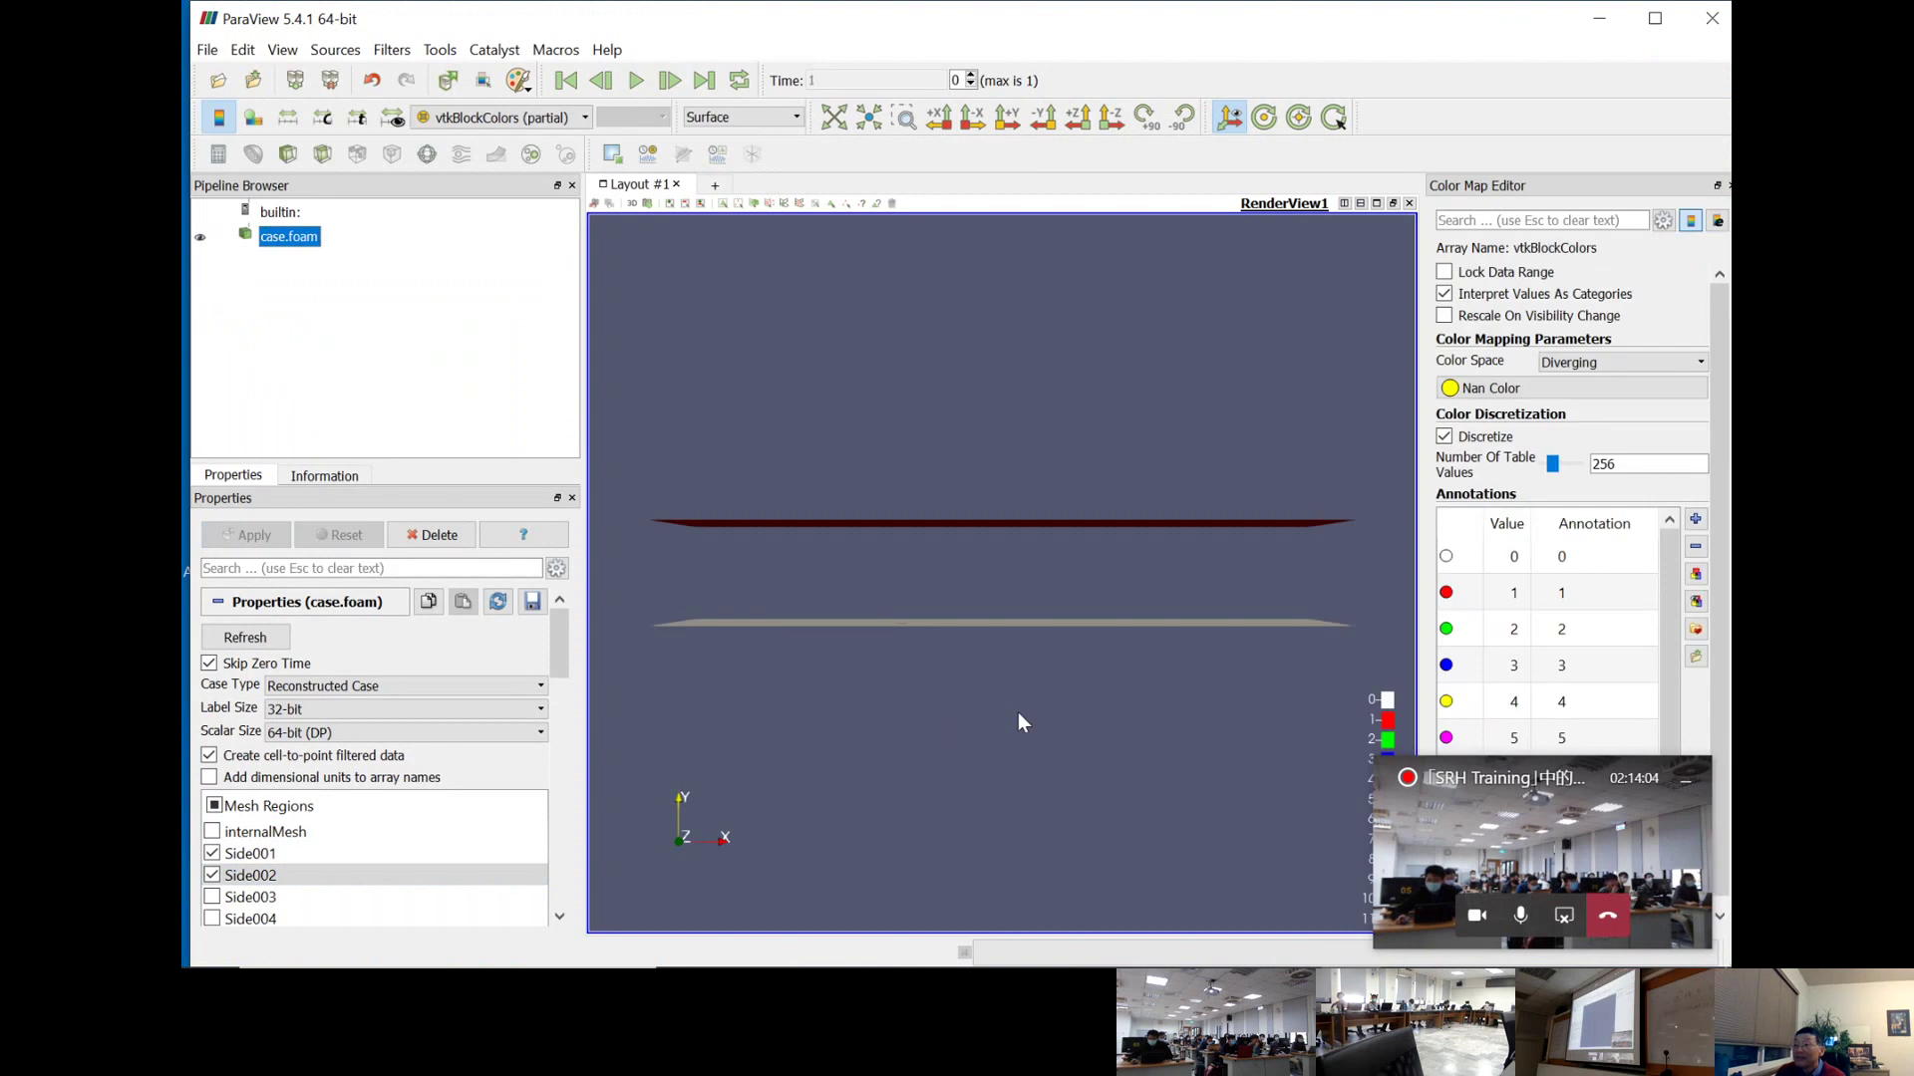
pyautogui.click(793, 116)
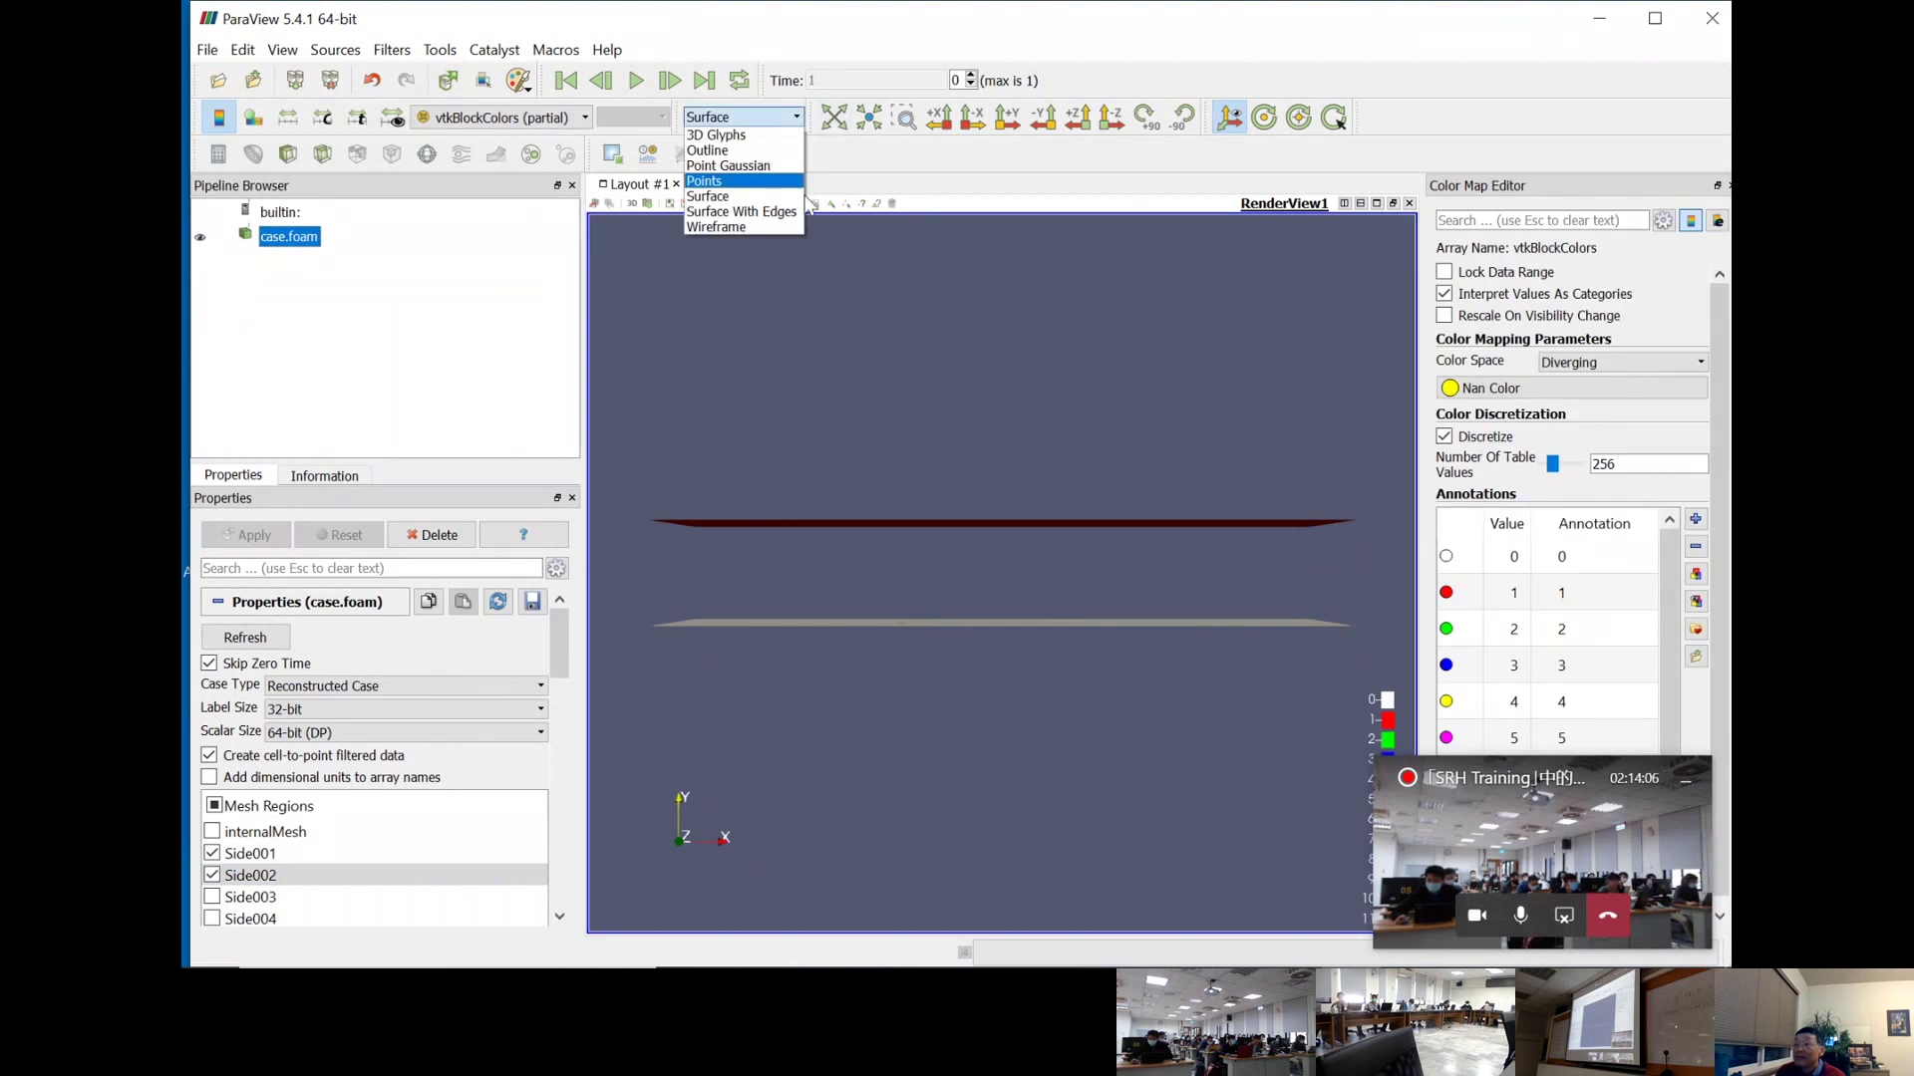
pyautogui.click(741, 211)
pyautogui.moveTo(1254, 799); pyautogui.dragTo(1119, 488)
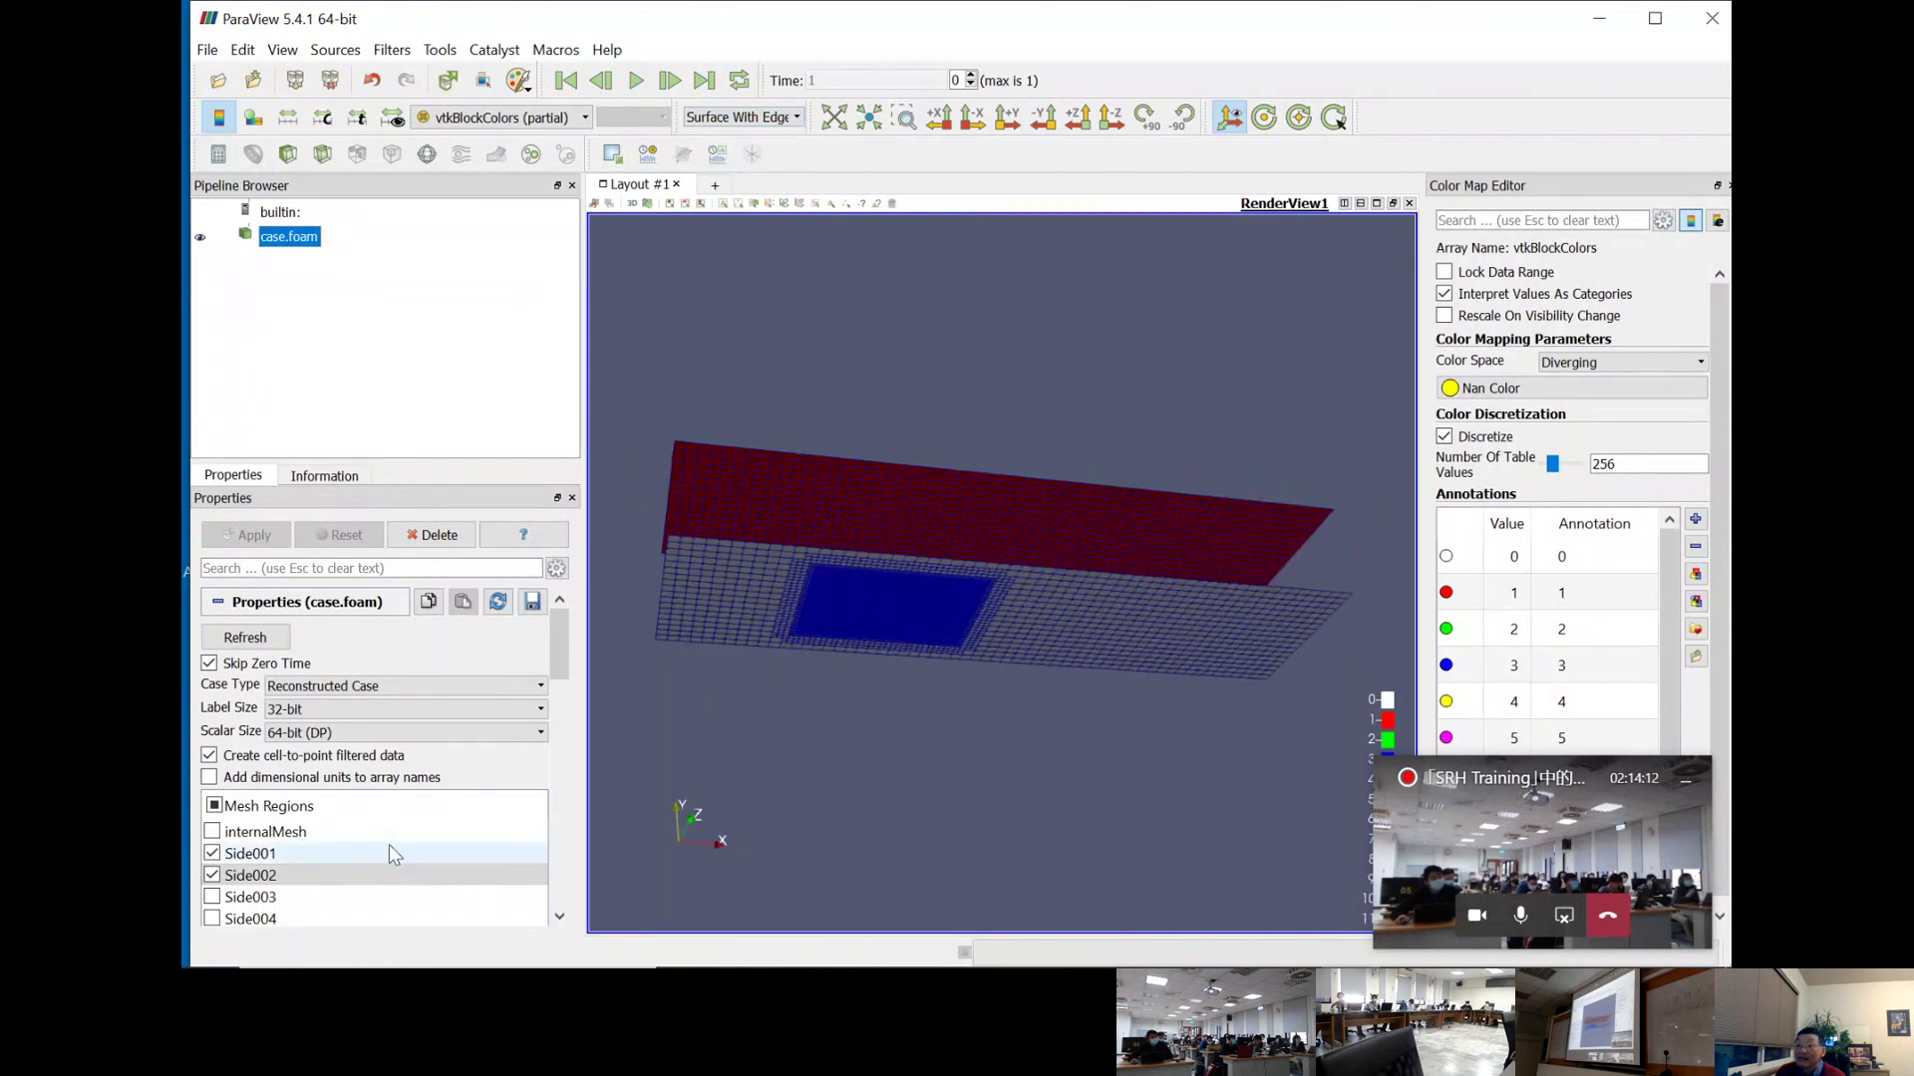
# - Add the Side003 and Side004 mesh regions to the display and inspect all four patches from another angle
pyautogui.scroll(-1, 226, 867)
pyautogui.click(211, 854)
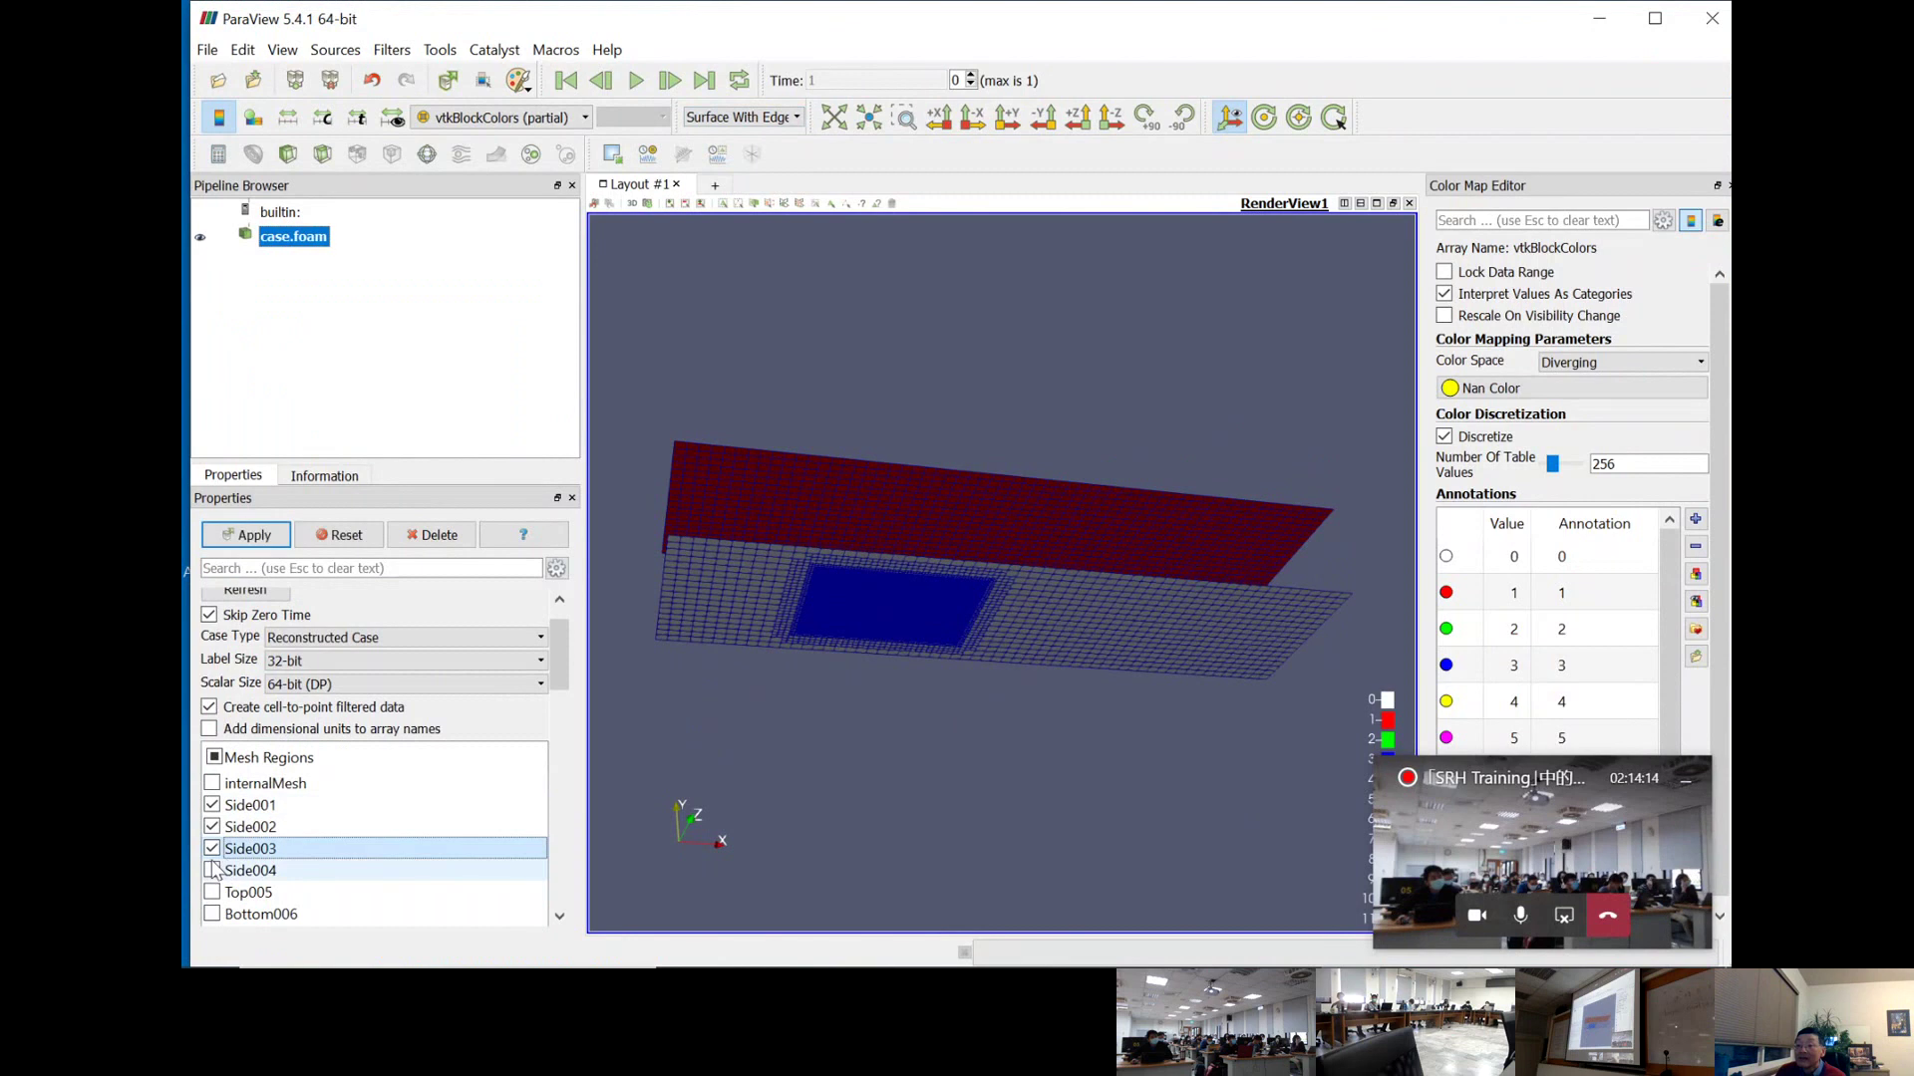
pyautogui.click(211, 870)
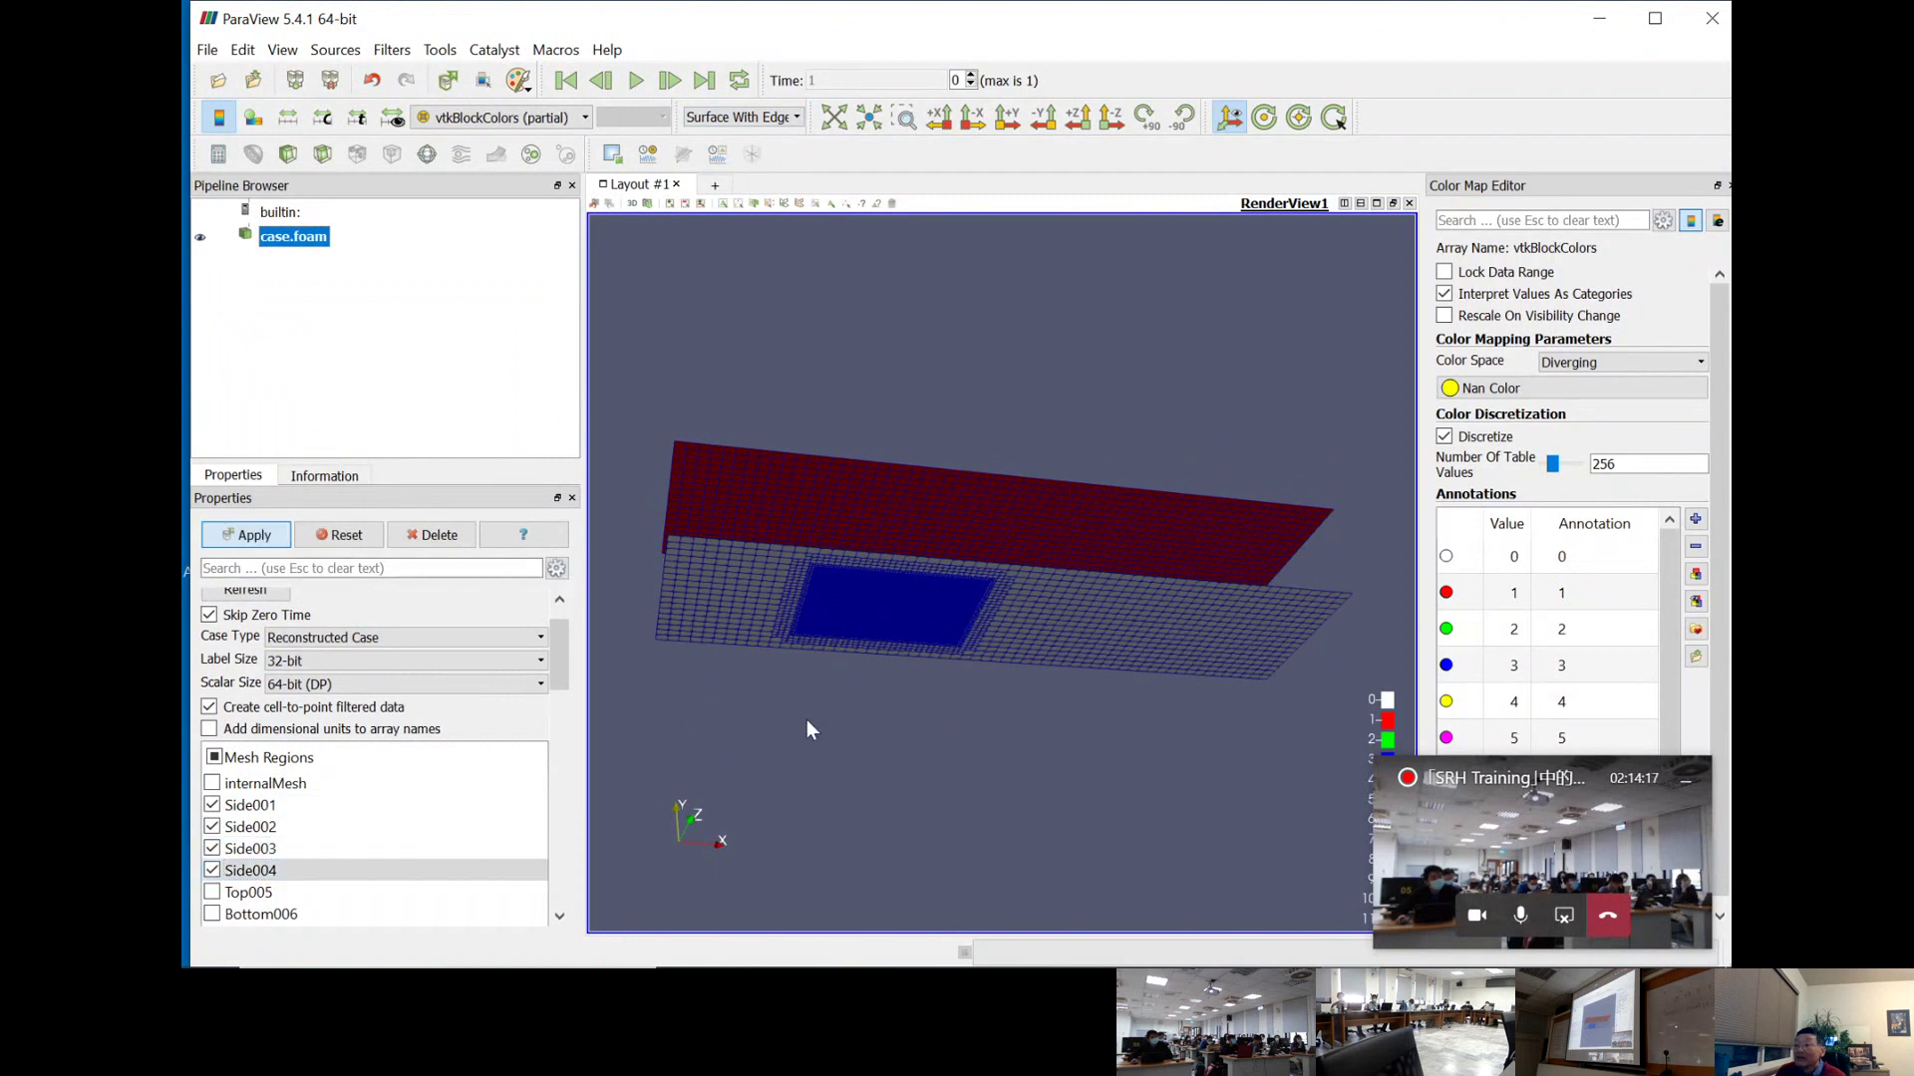
pyautogui.moveTo(847, 708); pyautogui.dragTo(937, 788)
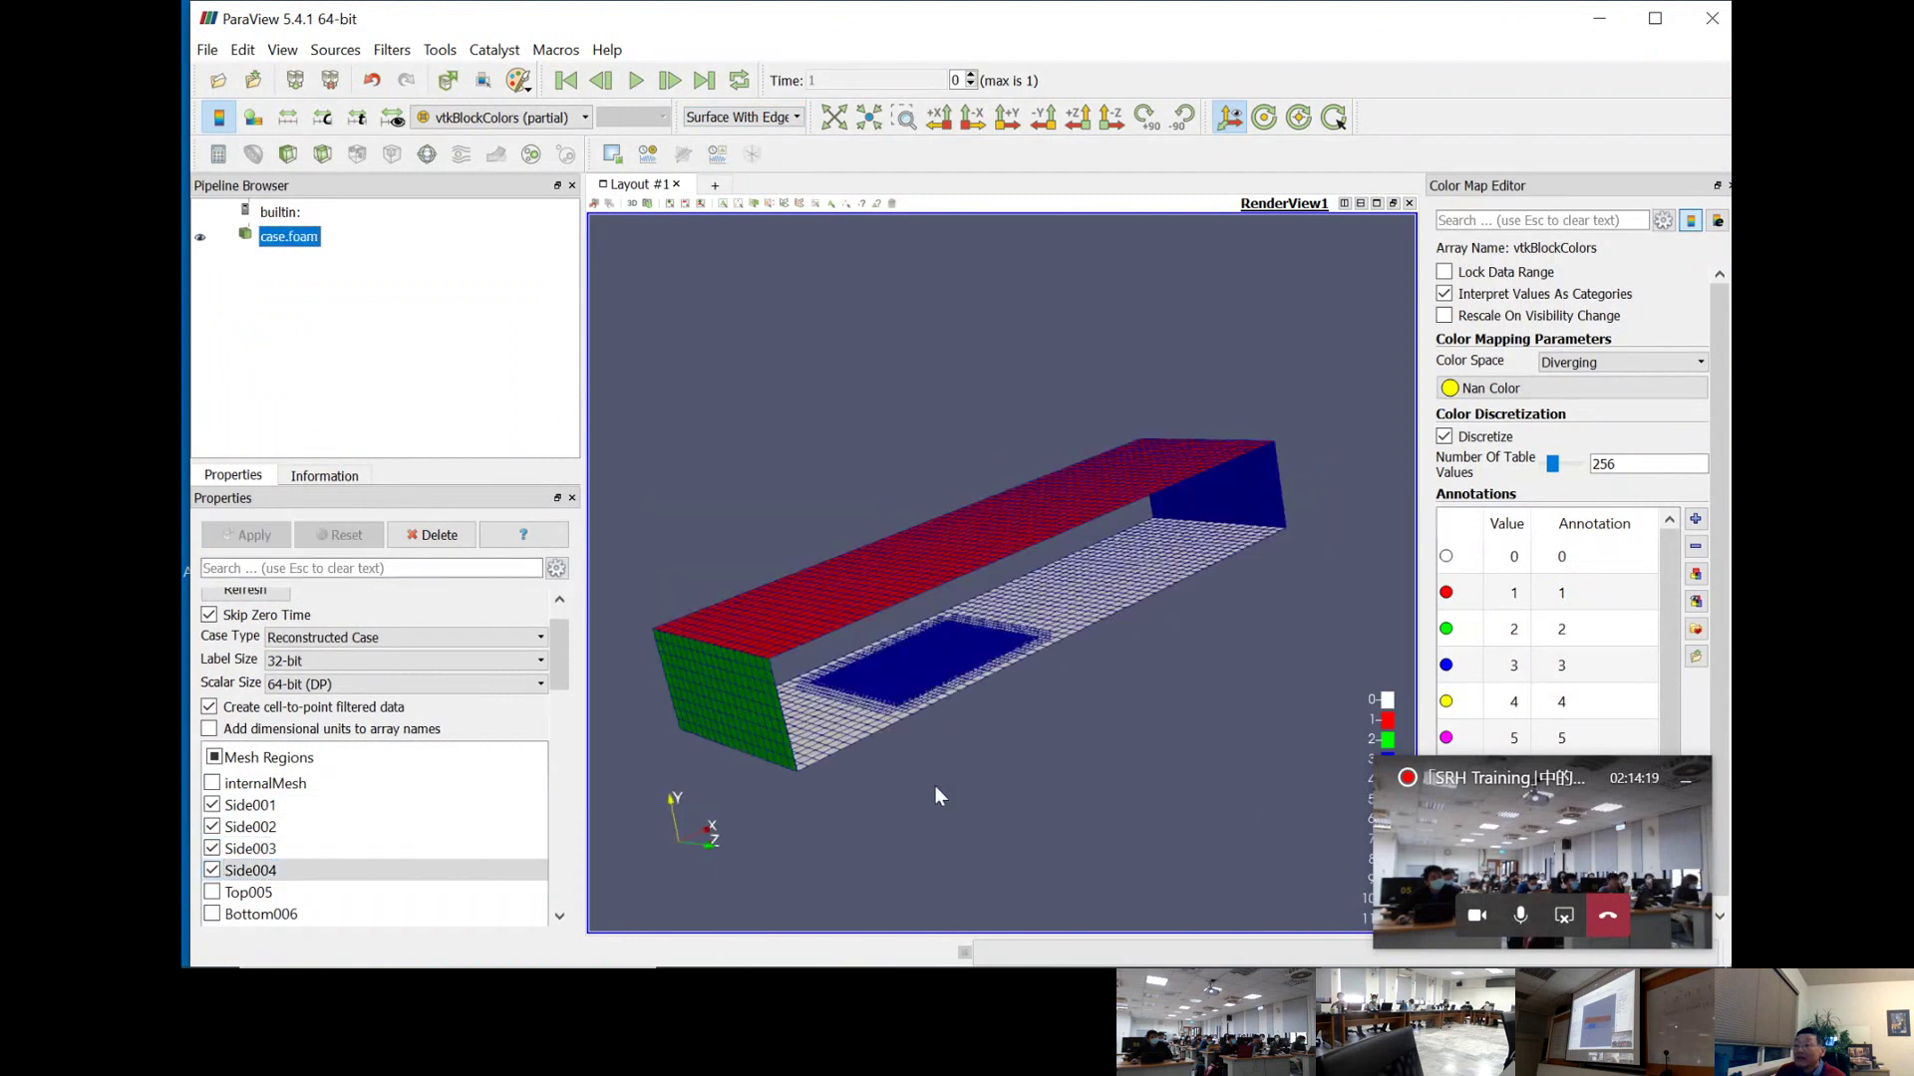
# - Hide Side001 and Side002 and show the table_vcg region together with Side003 and Side004
pyautogui.click(212, 805)
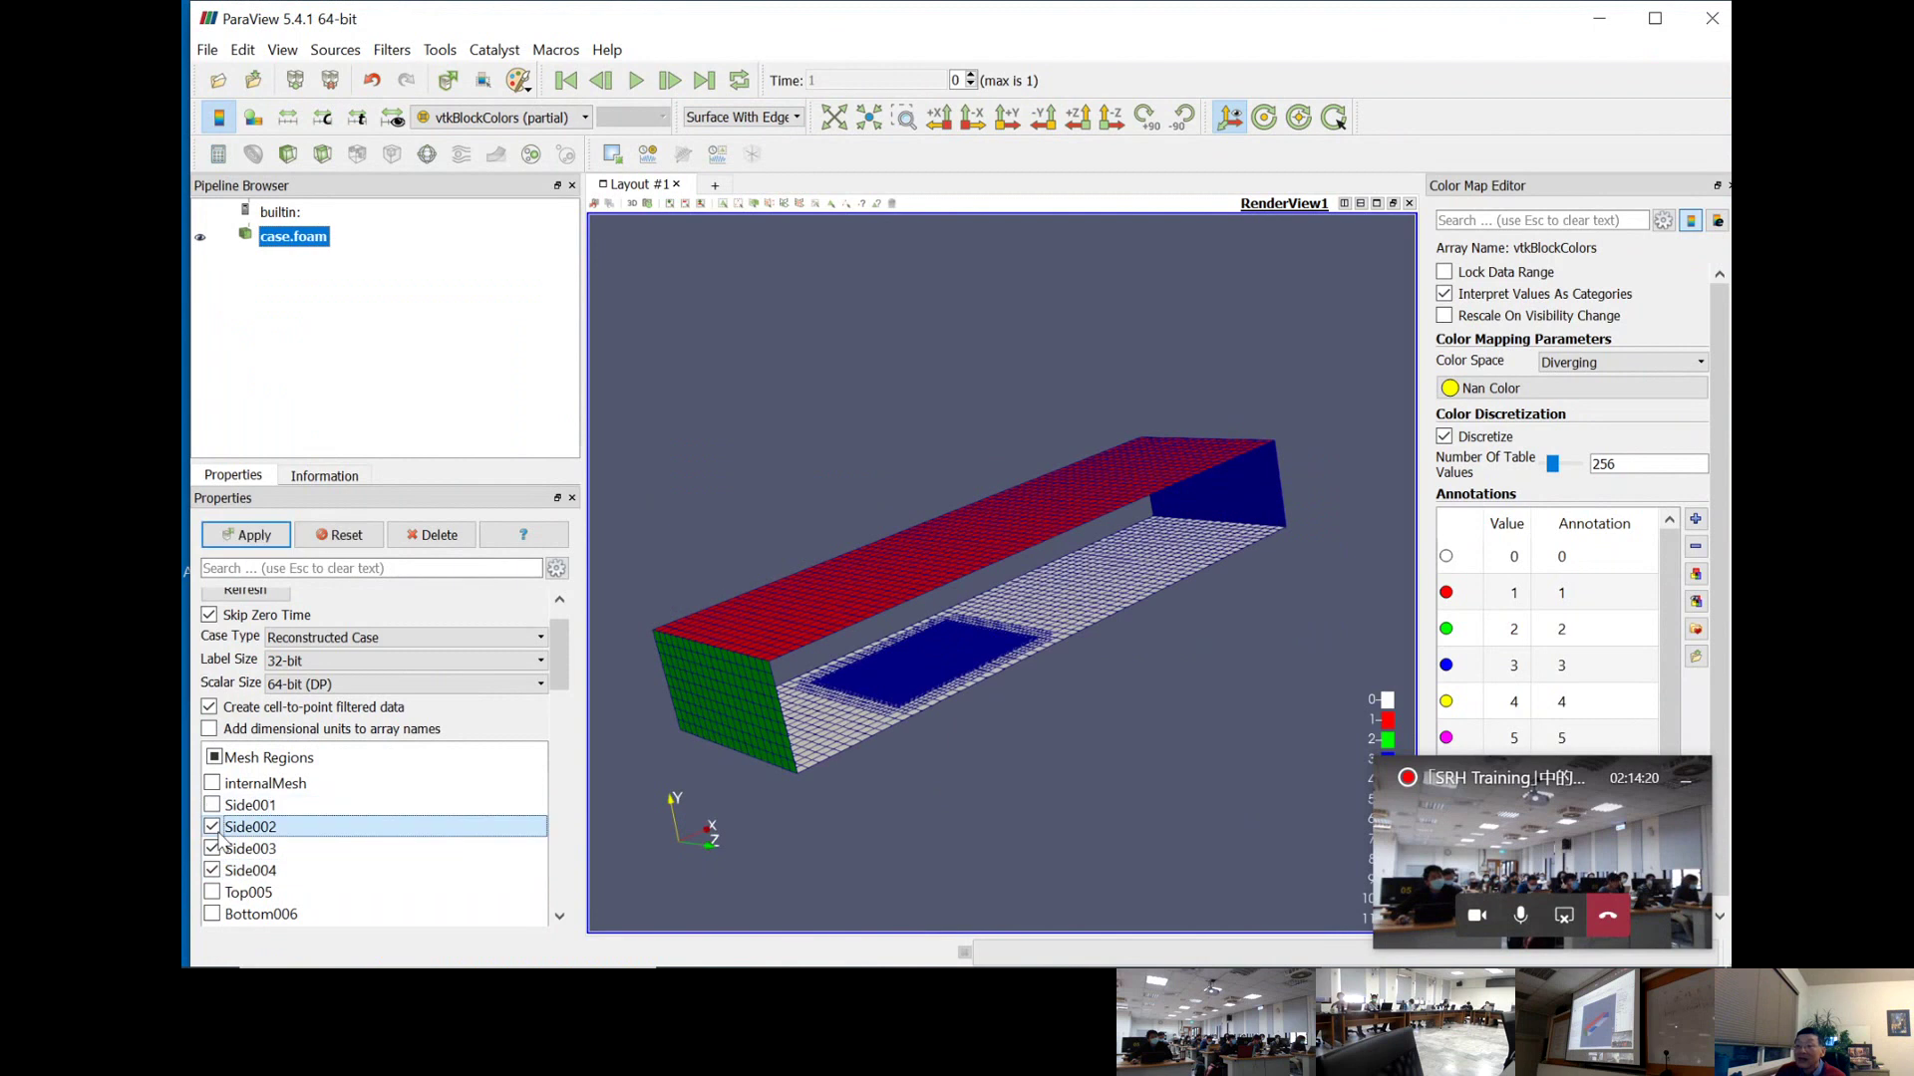
pyautogui.click(213, 827)
pyautogui.scroll(-1, 364, 870)
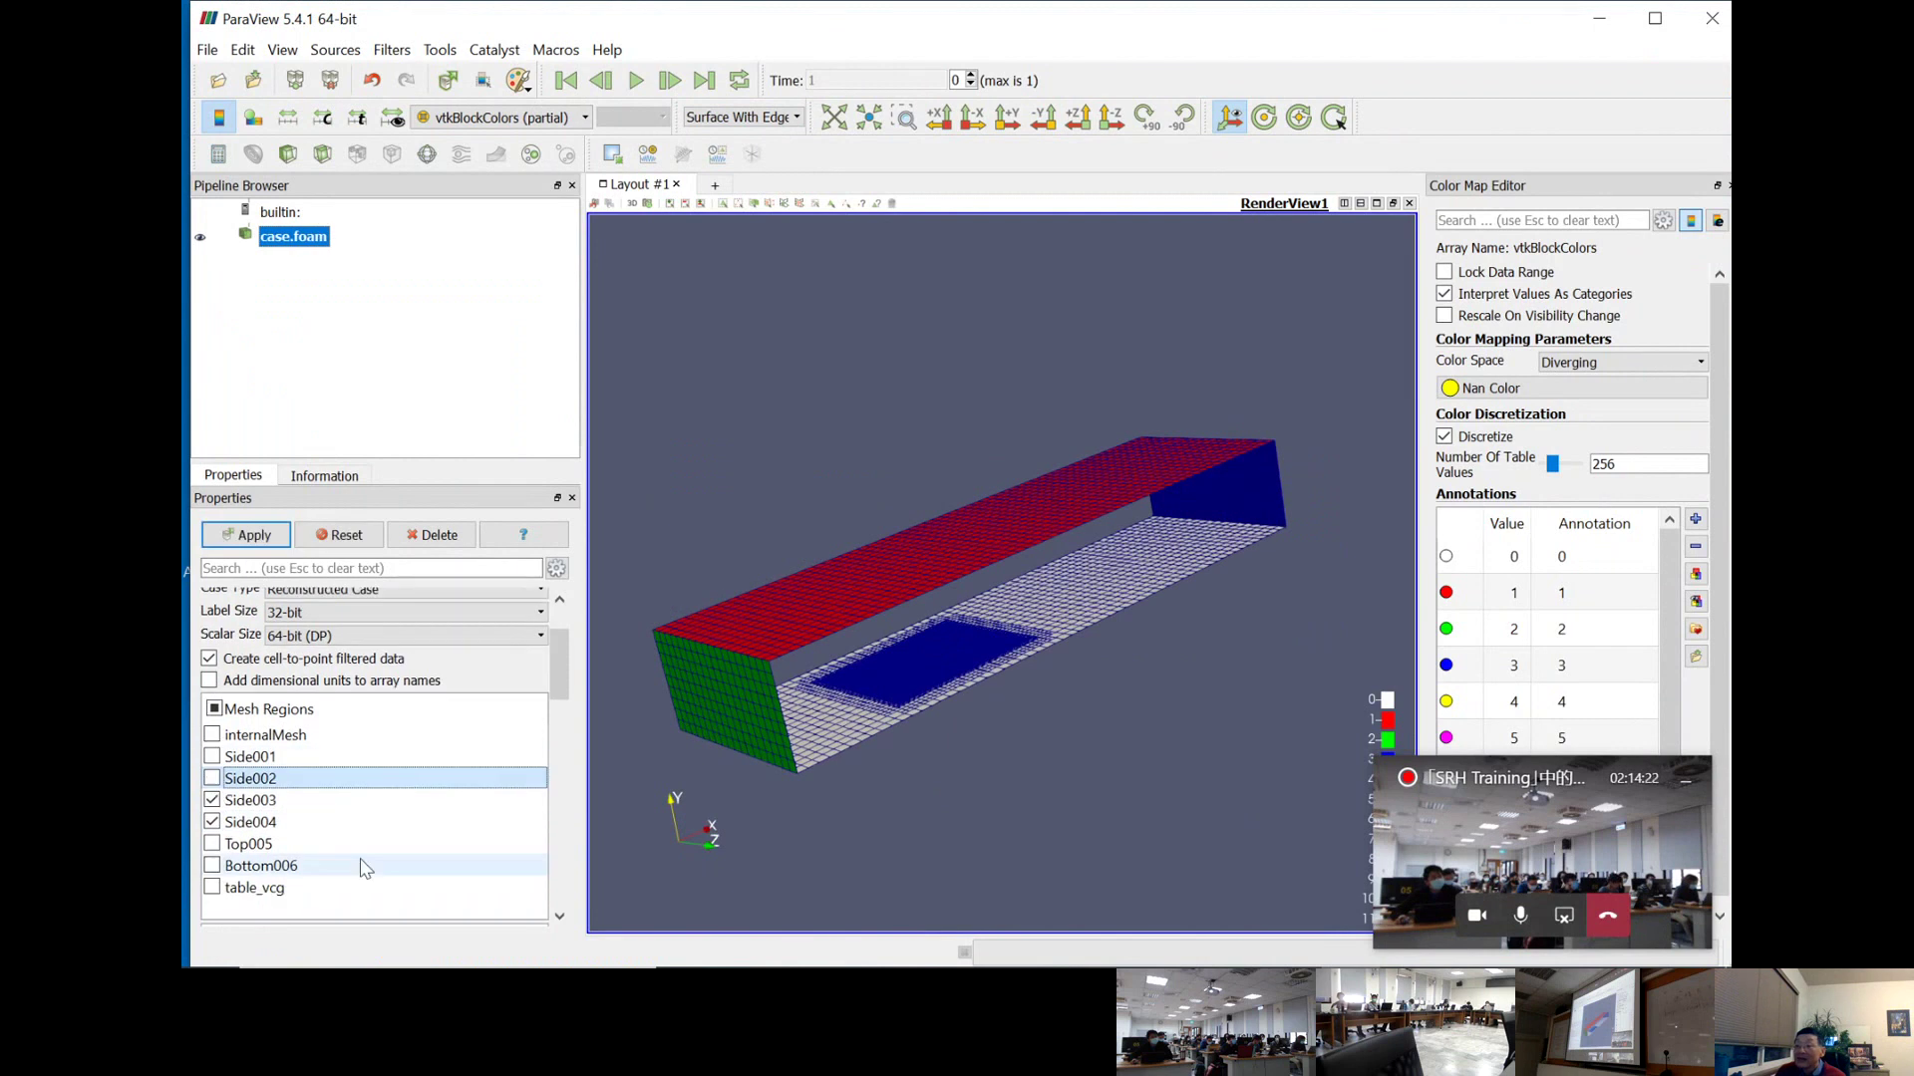
pyautogui.click(213, 888)
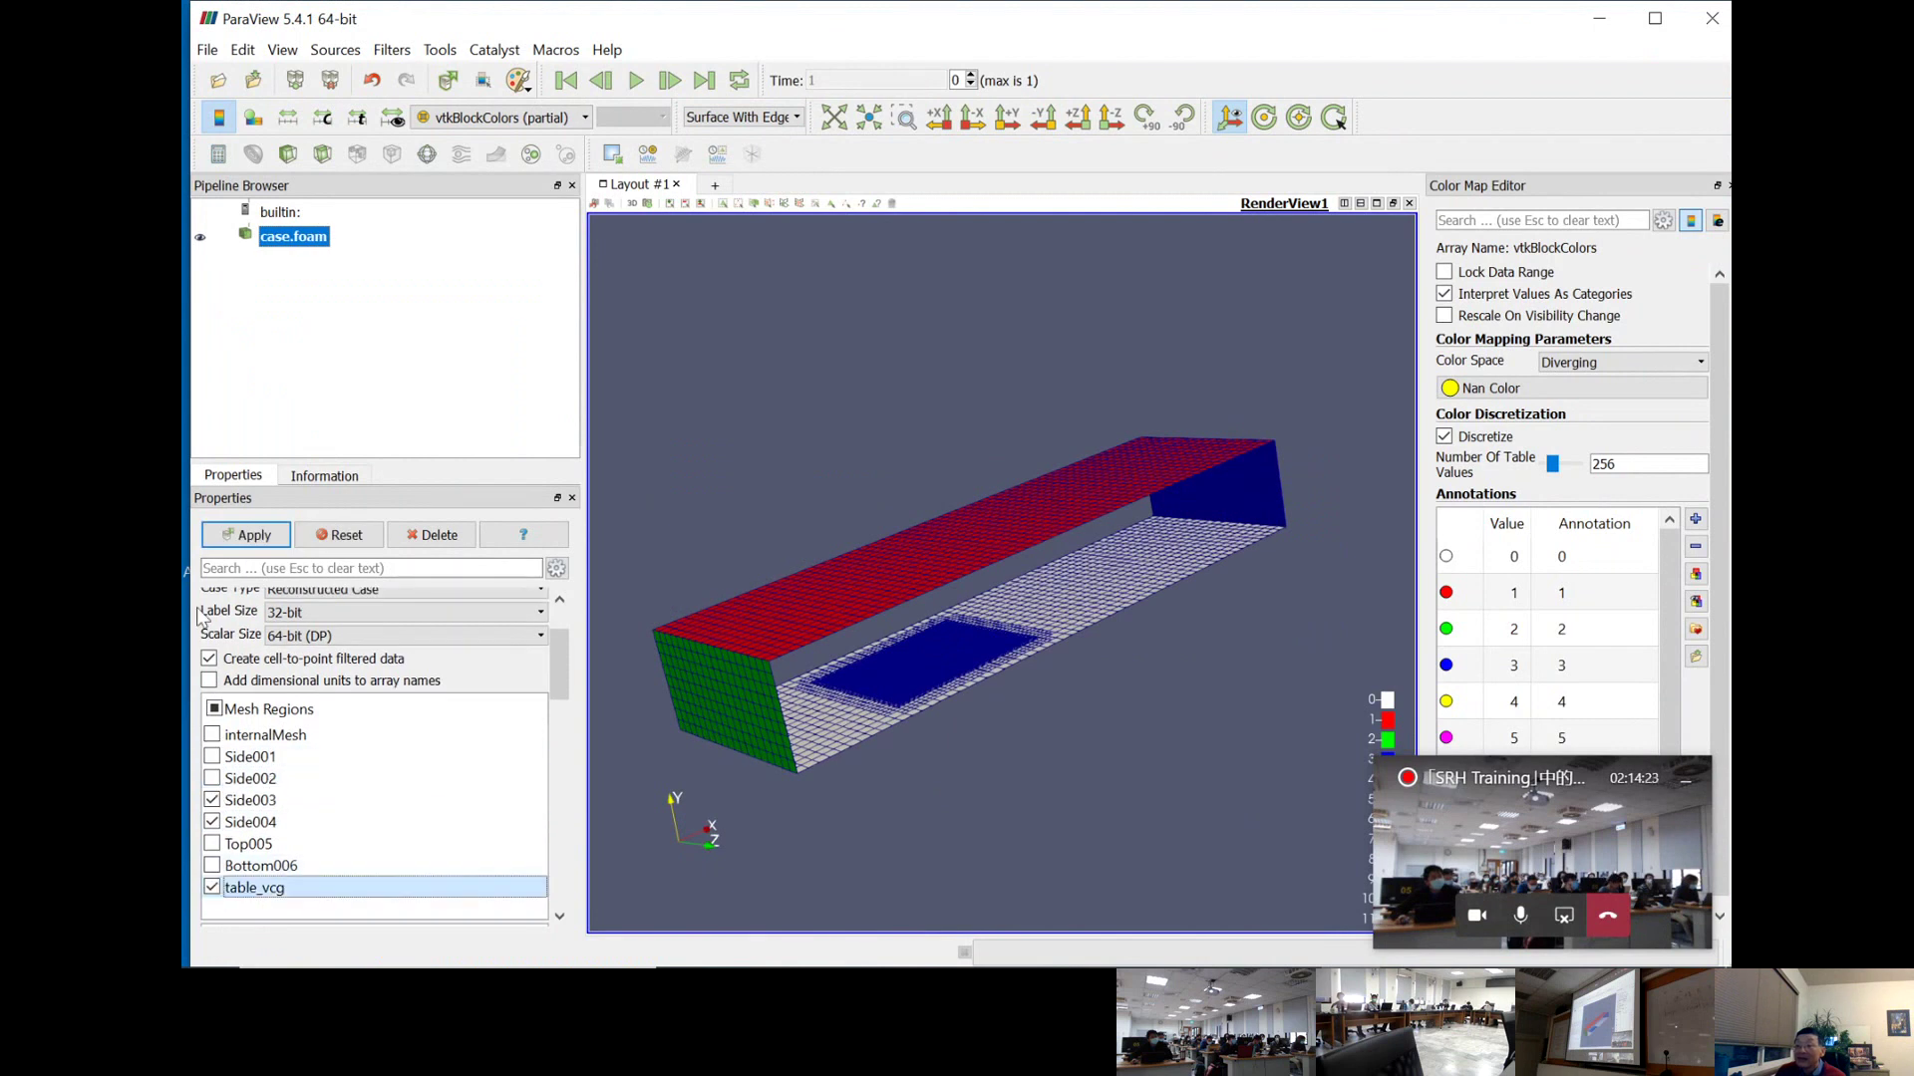
pyautogui.click(254, 535)
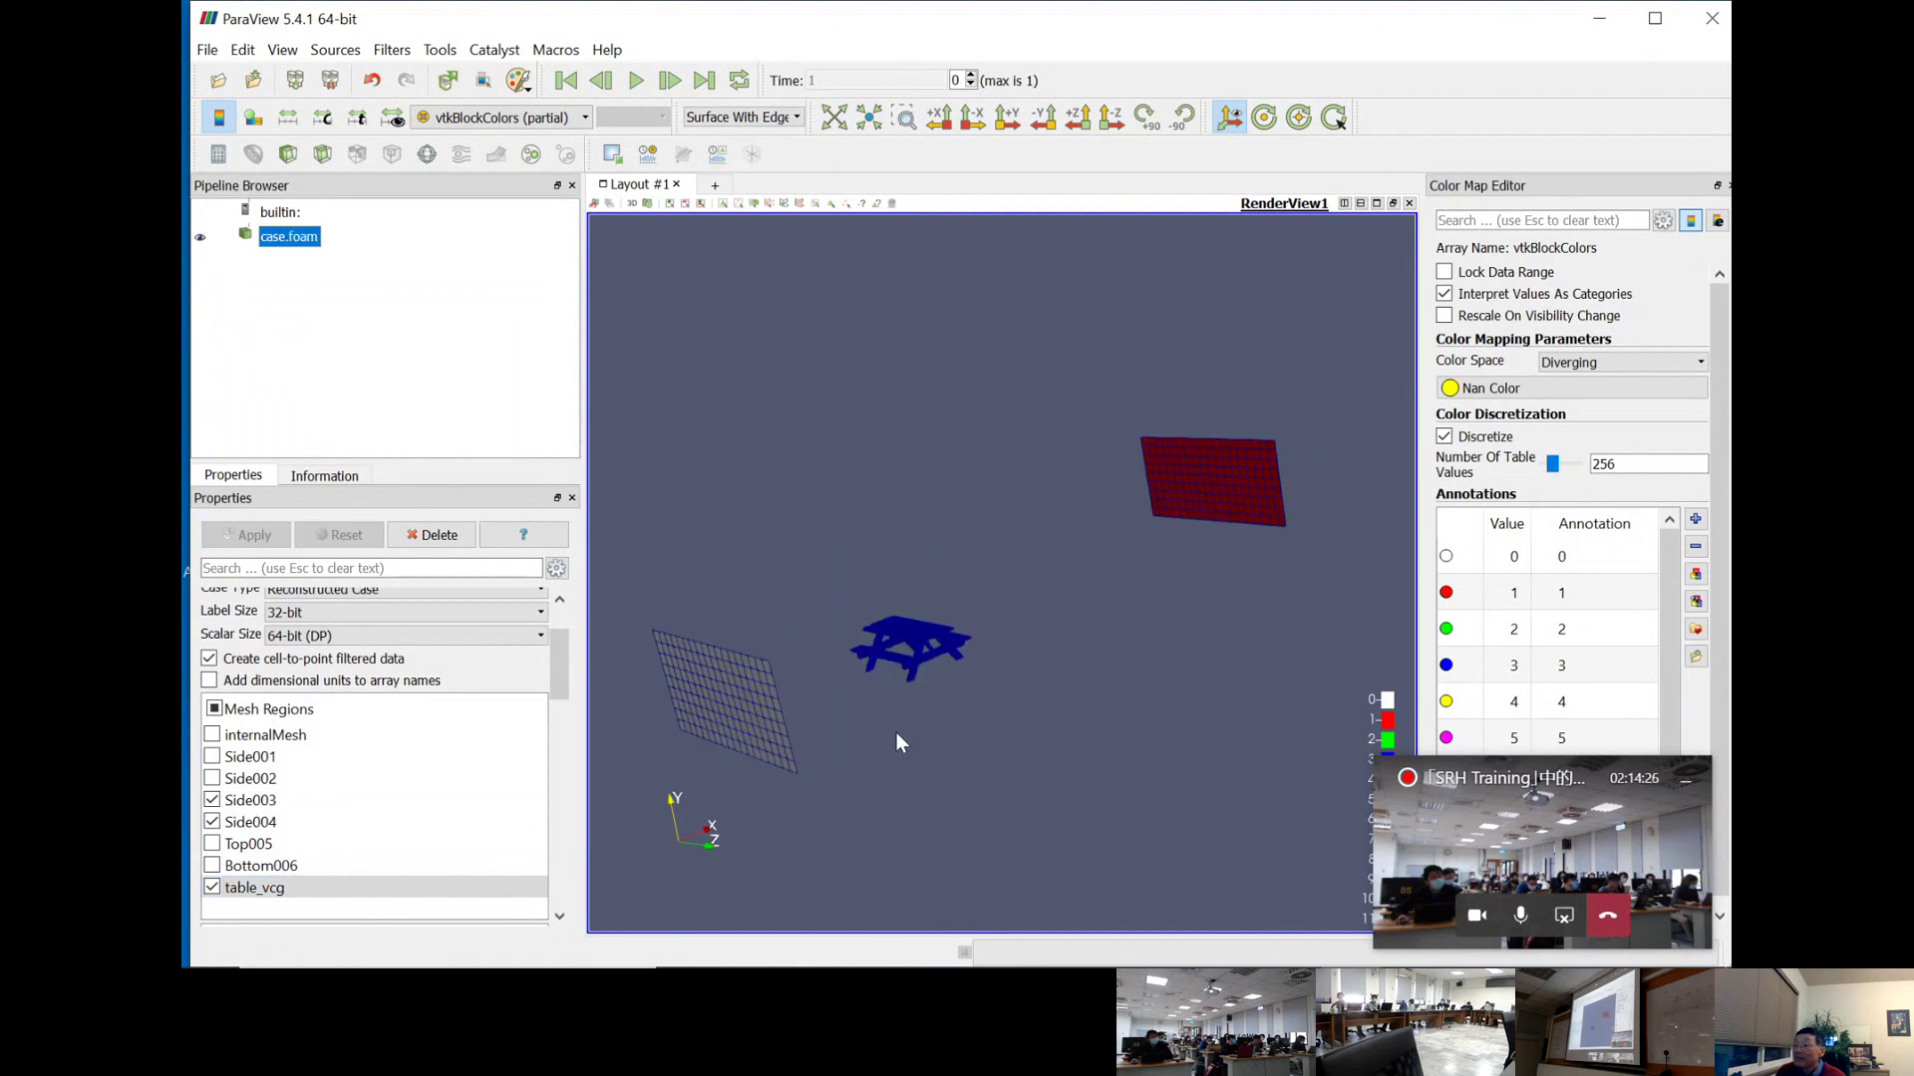
pyautogui.moveTo(896, 735); pyautogui.dragTo(954, 747)
# - Hide the Side004 region and show it again to tell the Side003 and Side004 patches apart
pyautogui.click(211, 821)
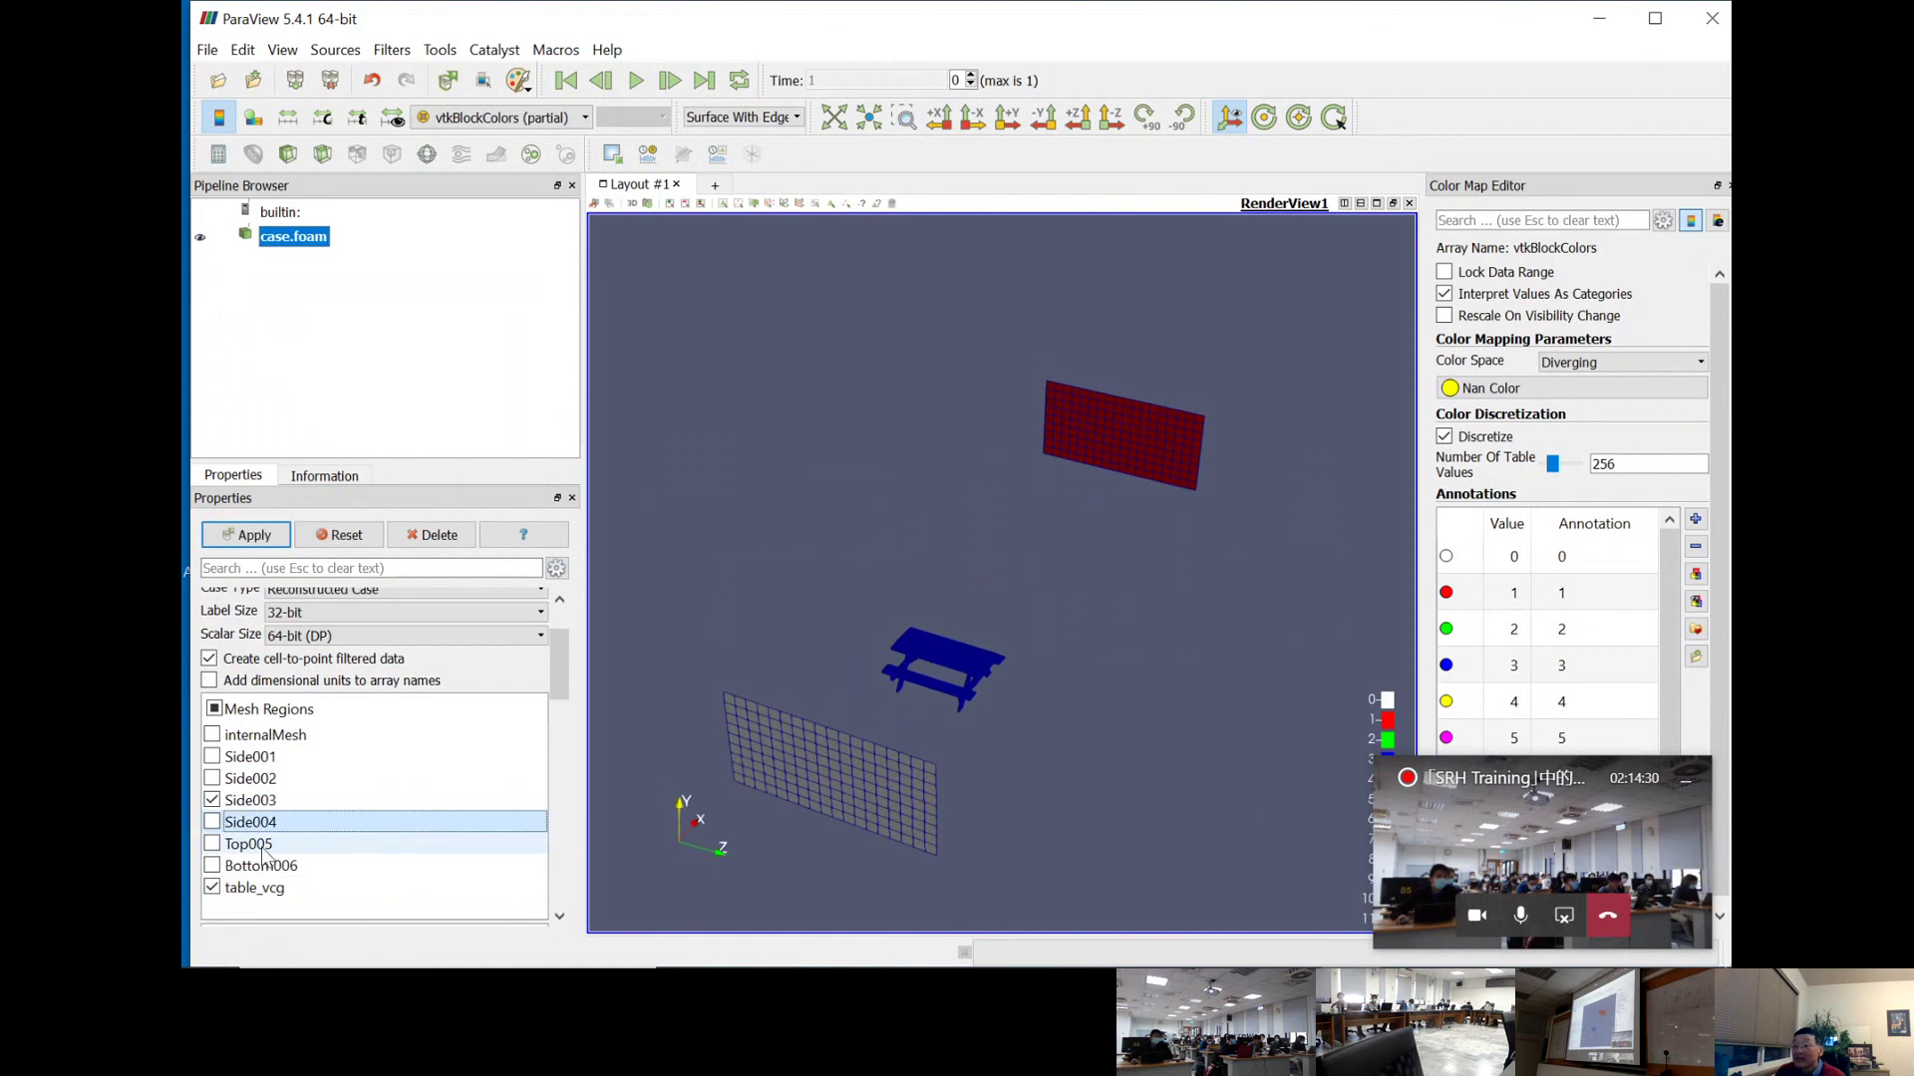
pyautogui.click(780, 900)
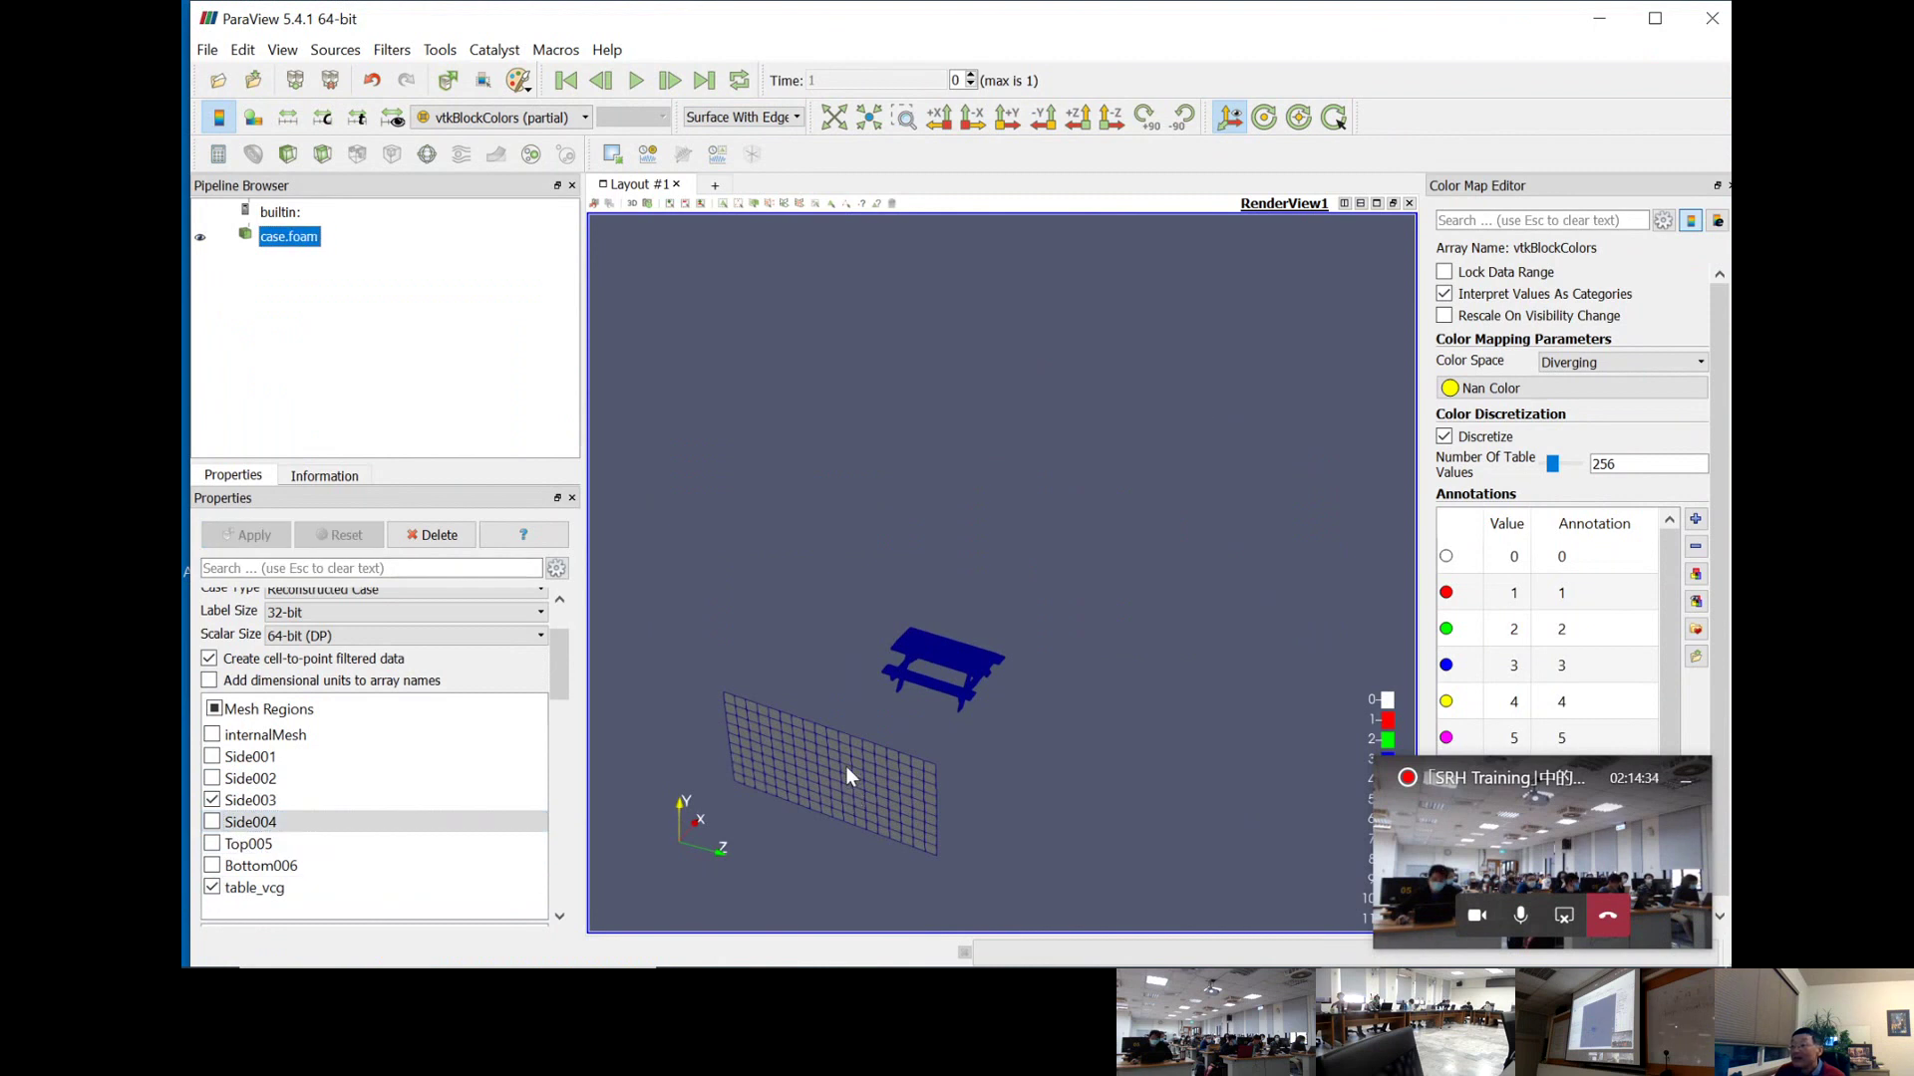
pyautogui.click(214, 823)
pyautogui.click(247, 538)
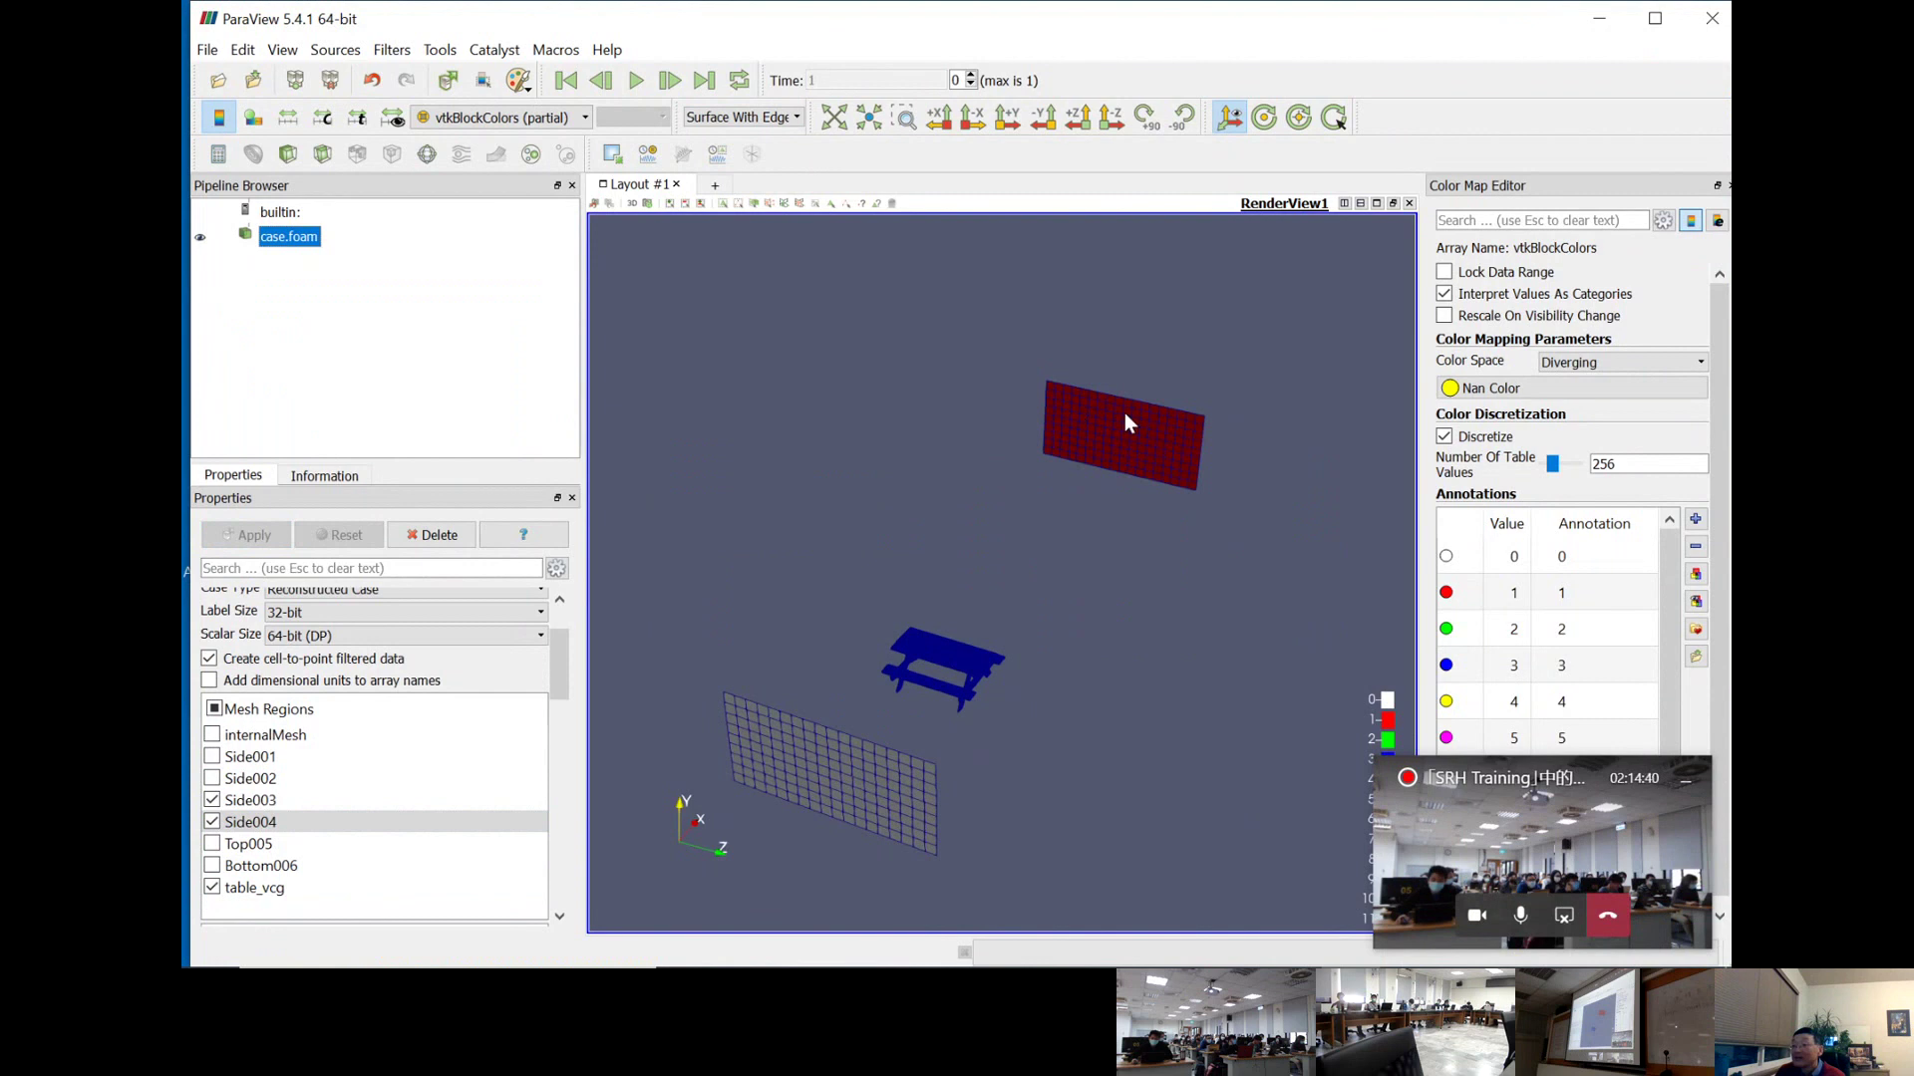
# - Show the Top005 region, include Bottom006 as well, and close ParaView and minimize the folder window to return to u2rans_pre
pyautogui.click(215, 845)
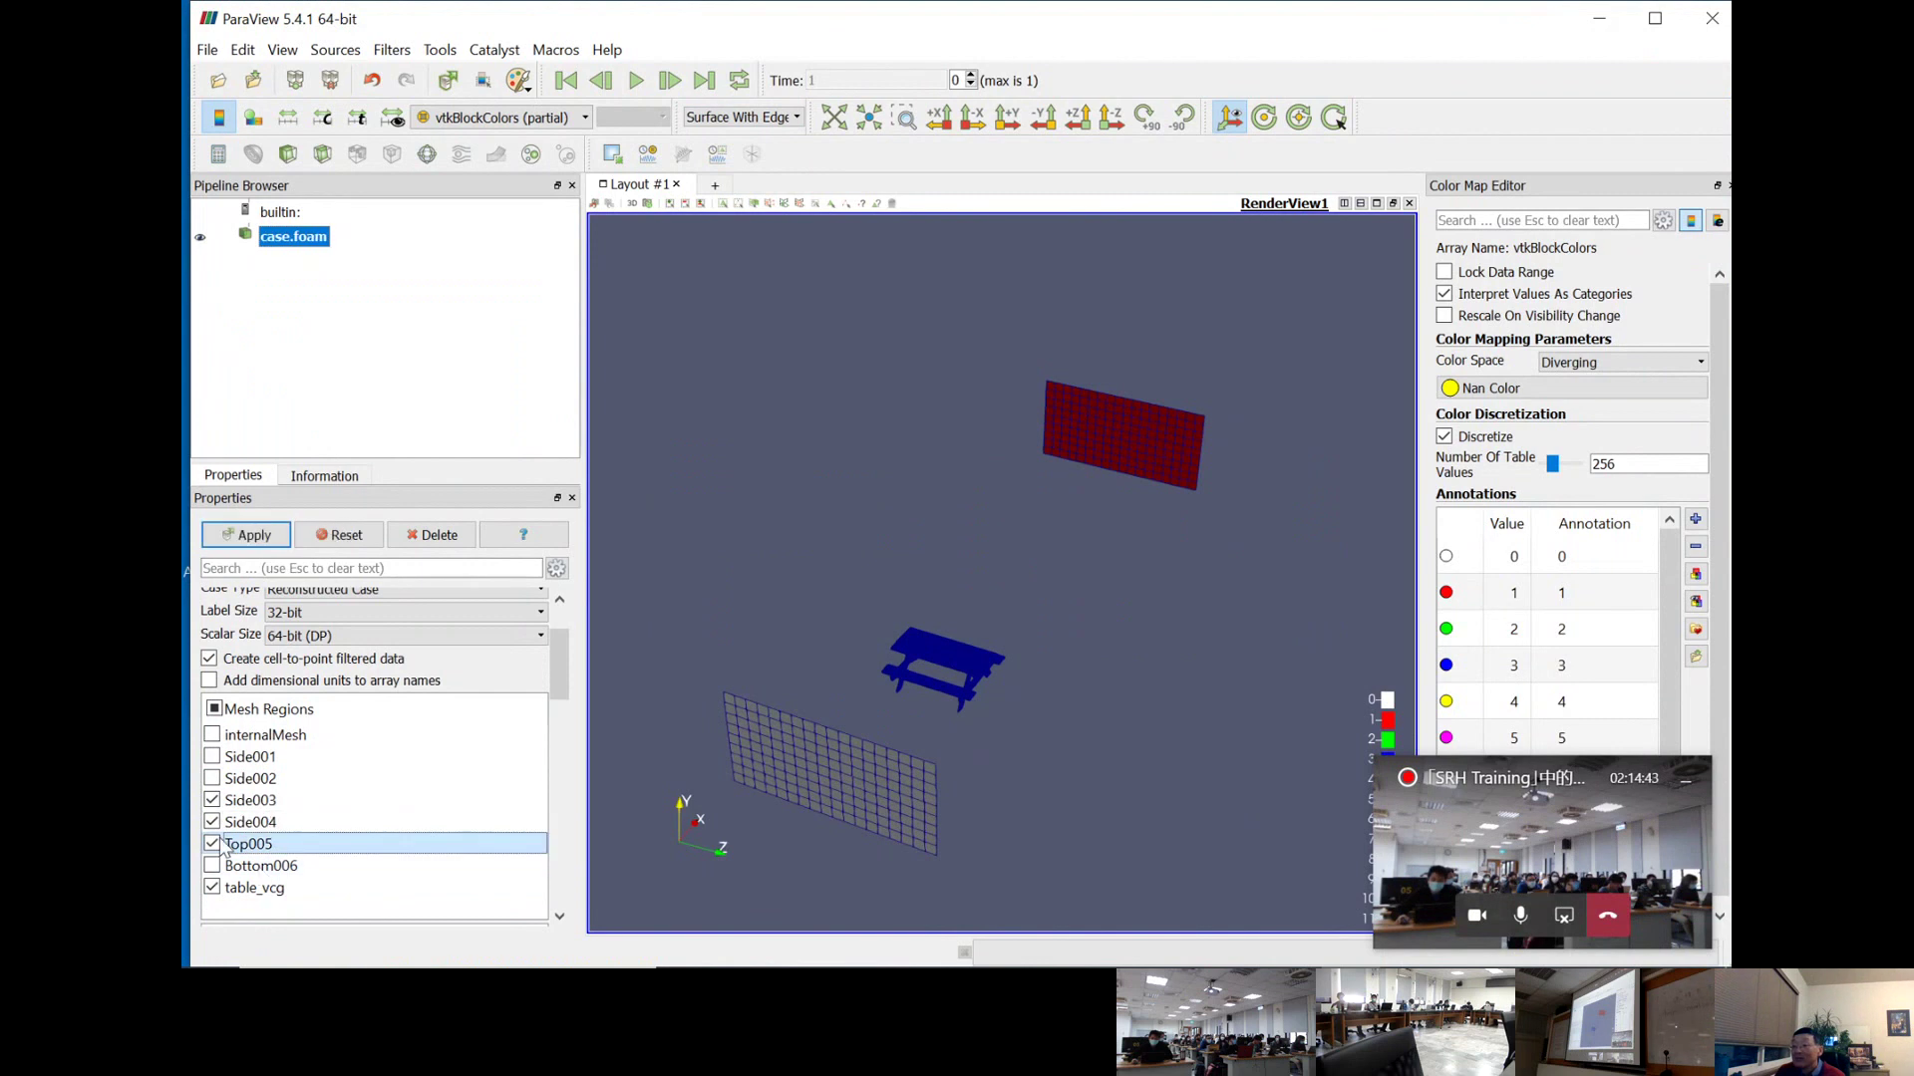
pyautogui.press('Return')
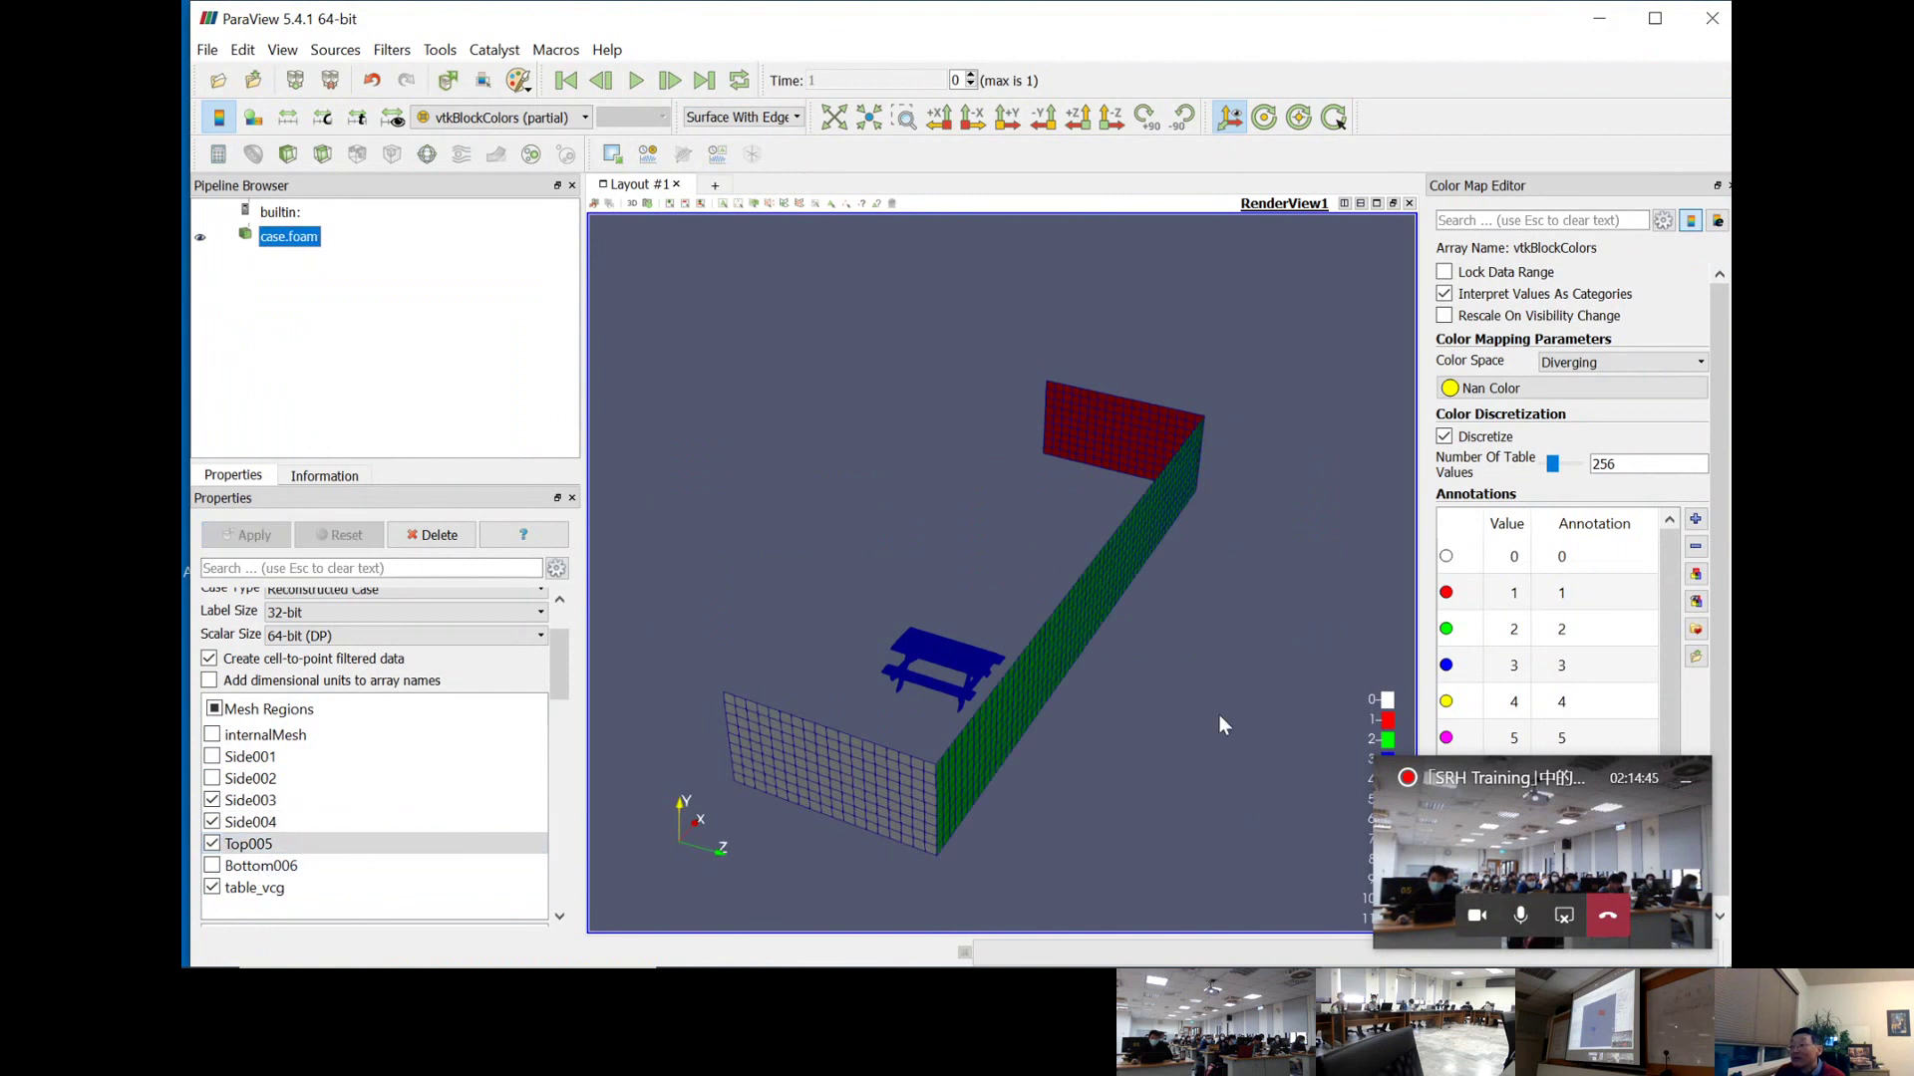
pyautogui.click(212, 866)
pyautogui.click(247, 538)
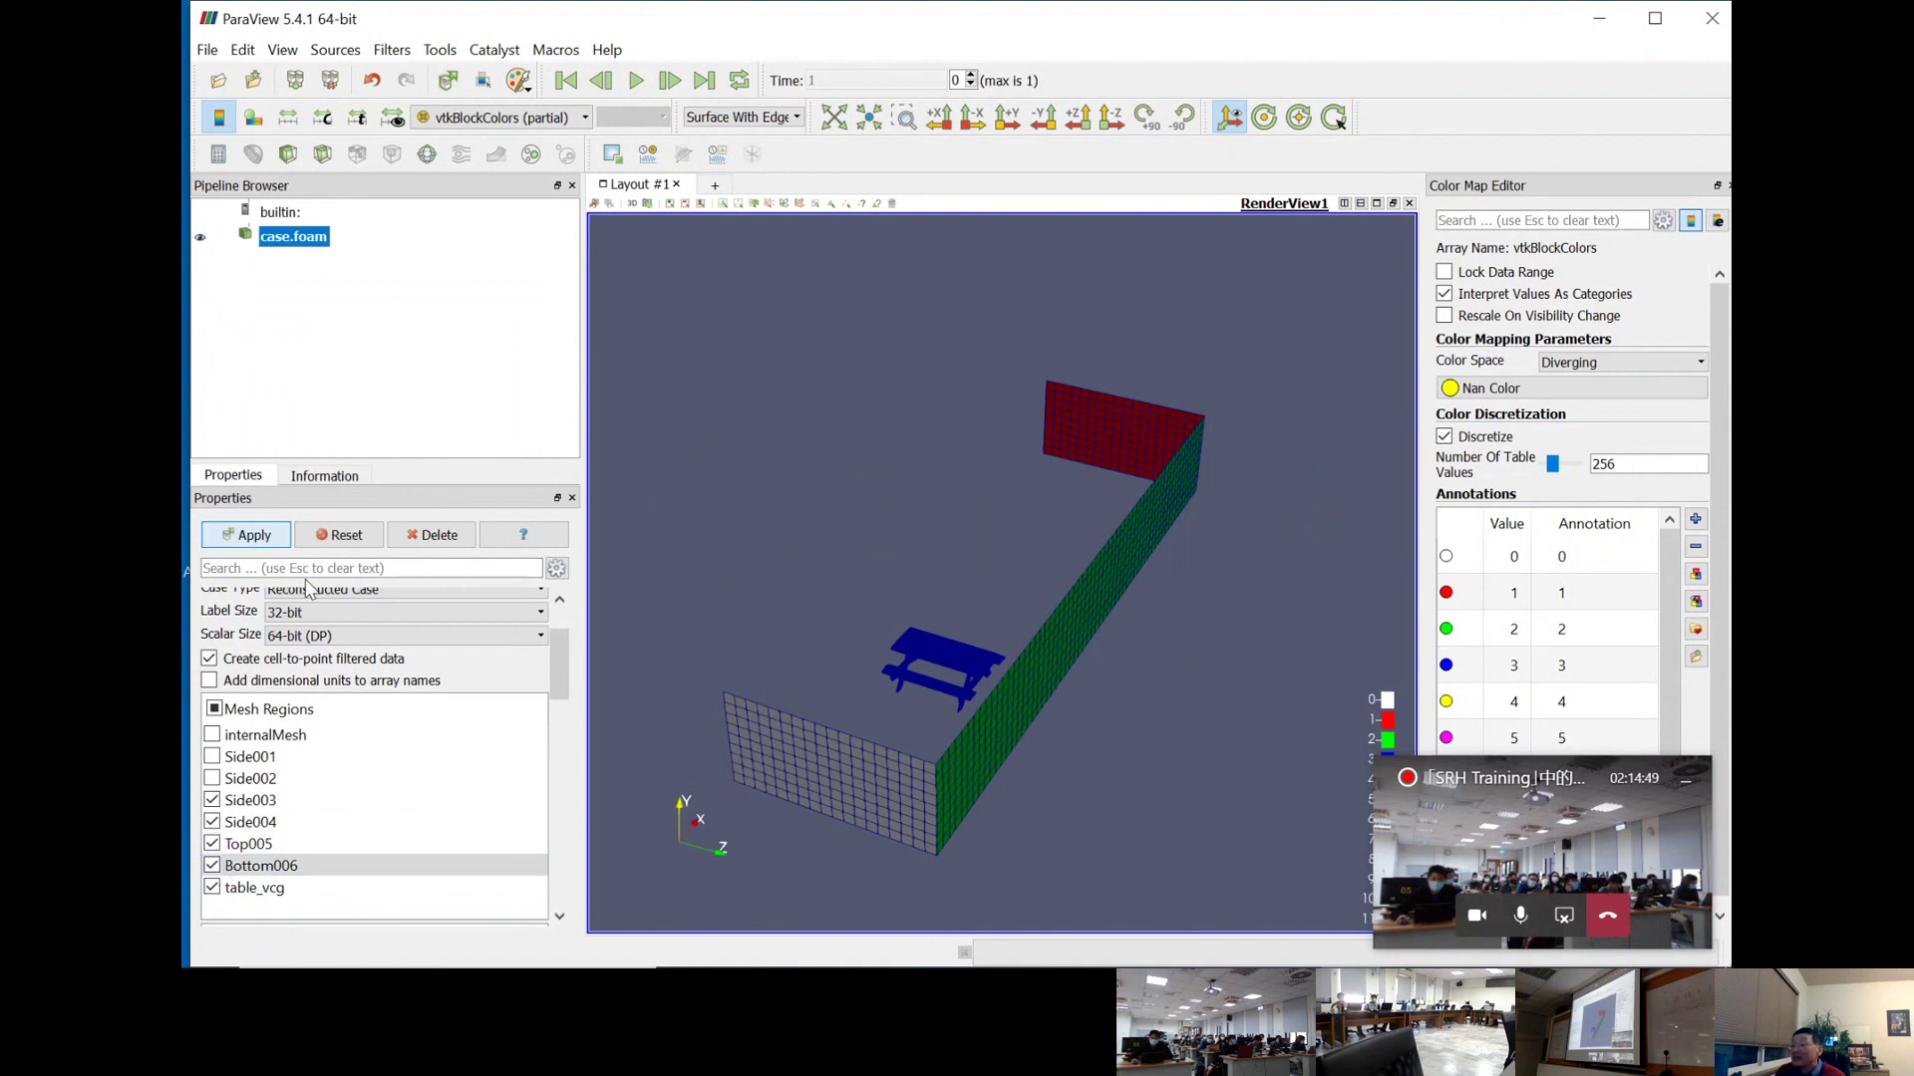
pyautogui.click(1694, 27)
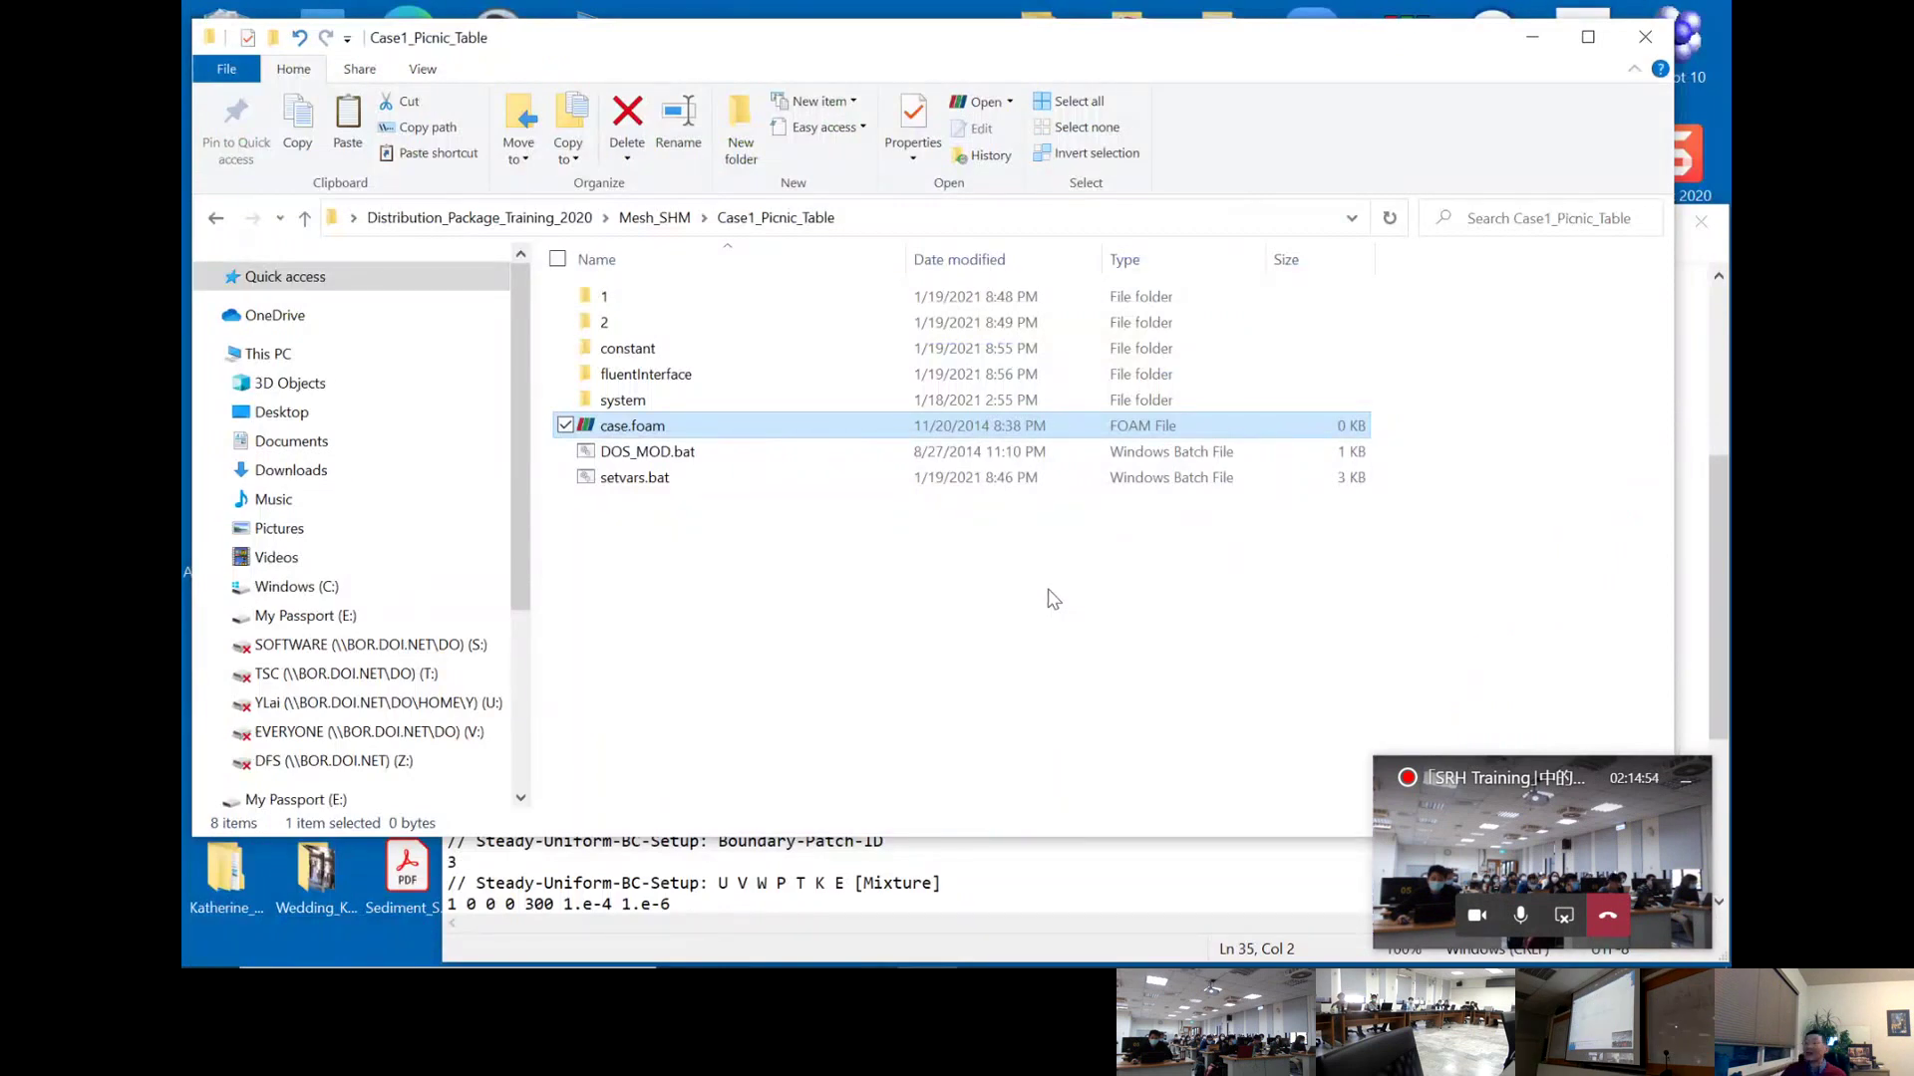
pyautogui.click(1534, 45)
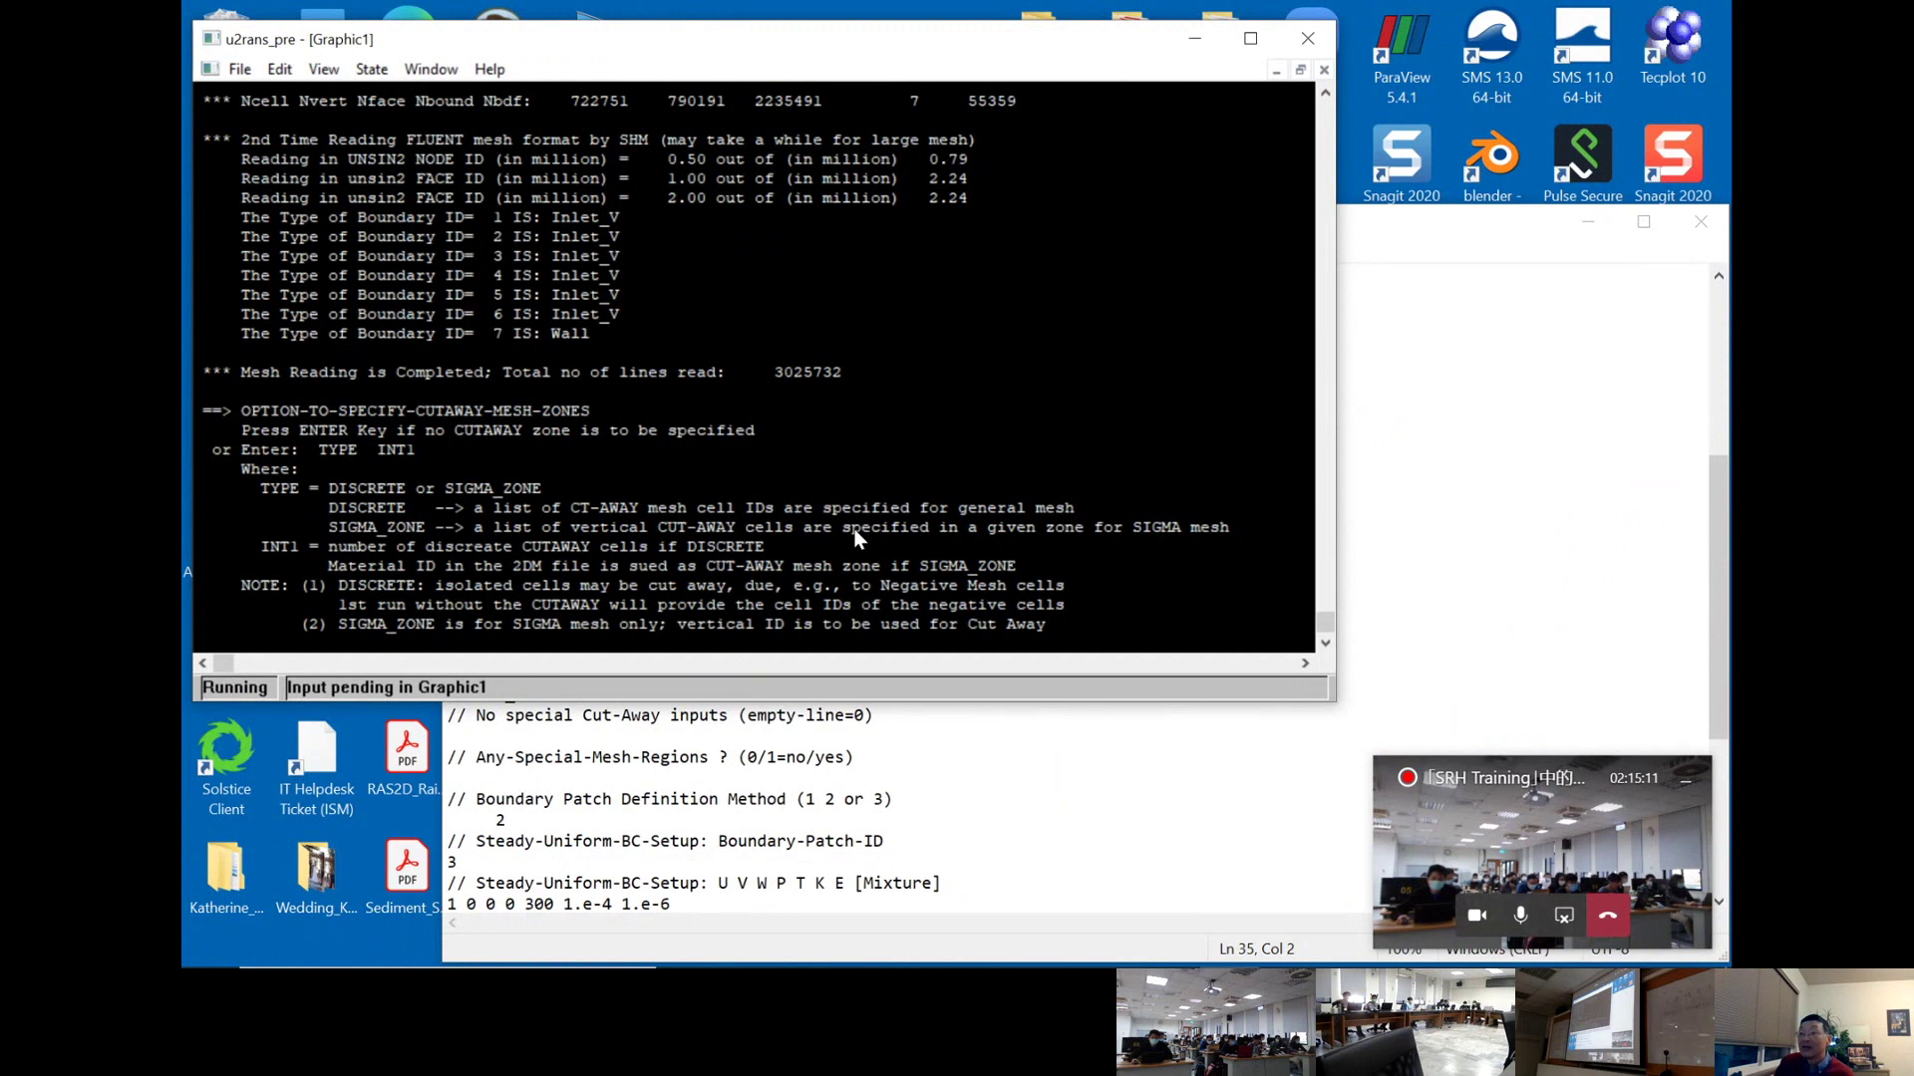
# - Skip the cut-away zones and special mesh regions, and set the boundary patch definition method to 2
pyautogui.press('Return')
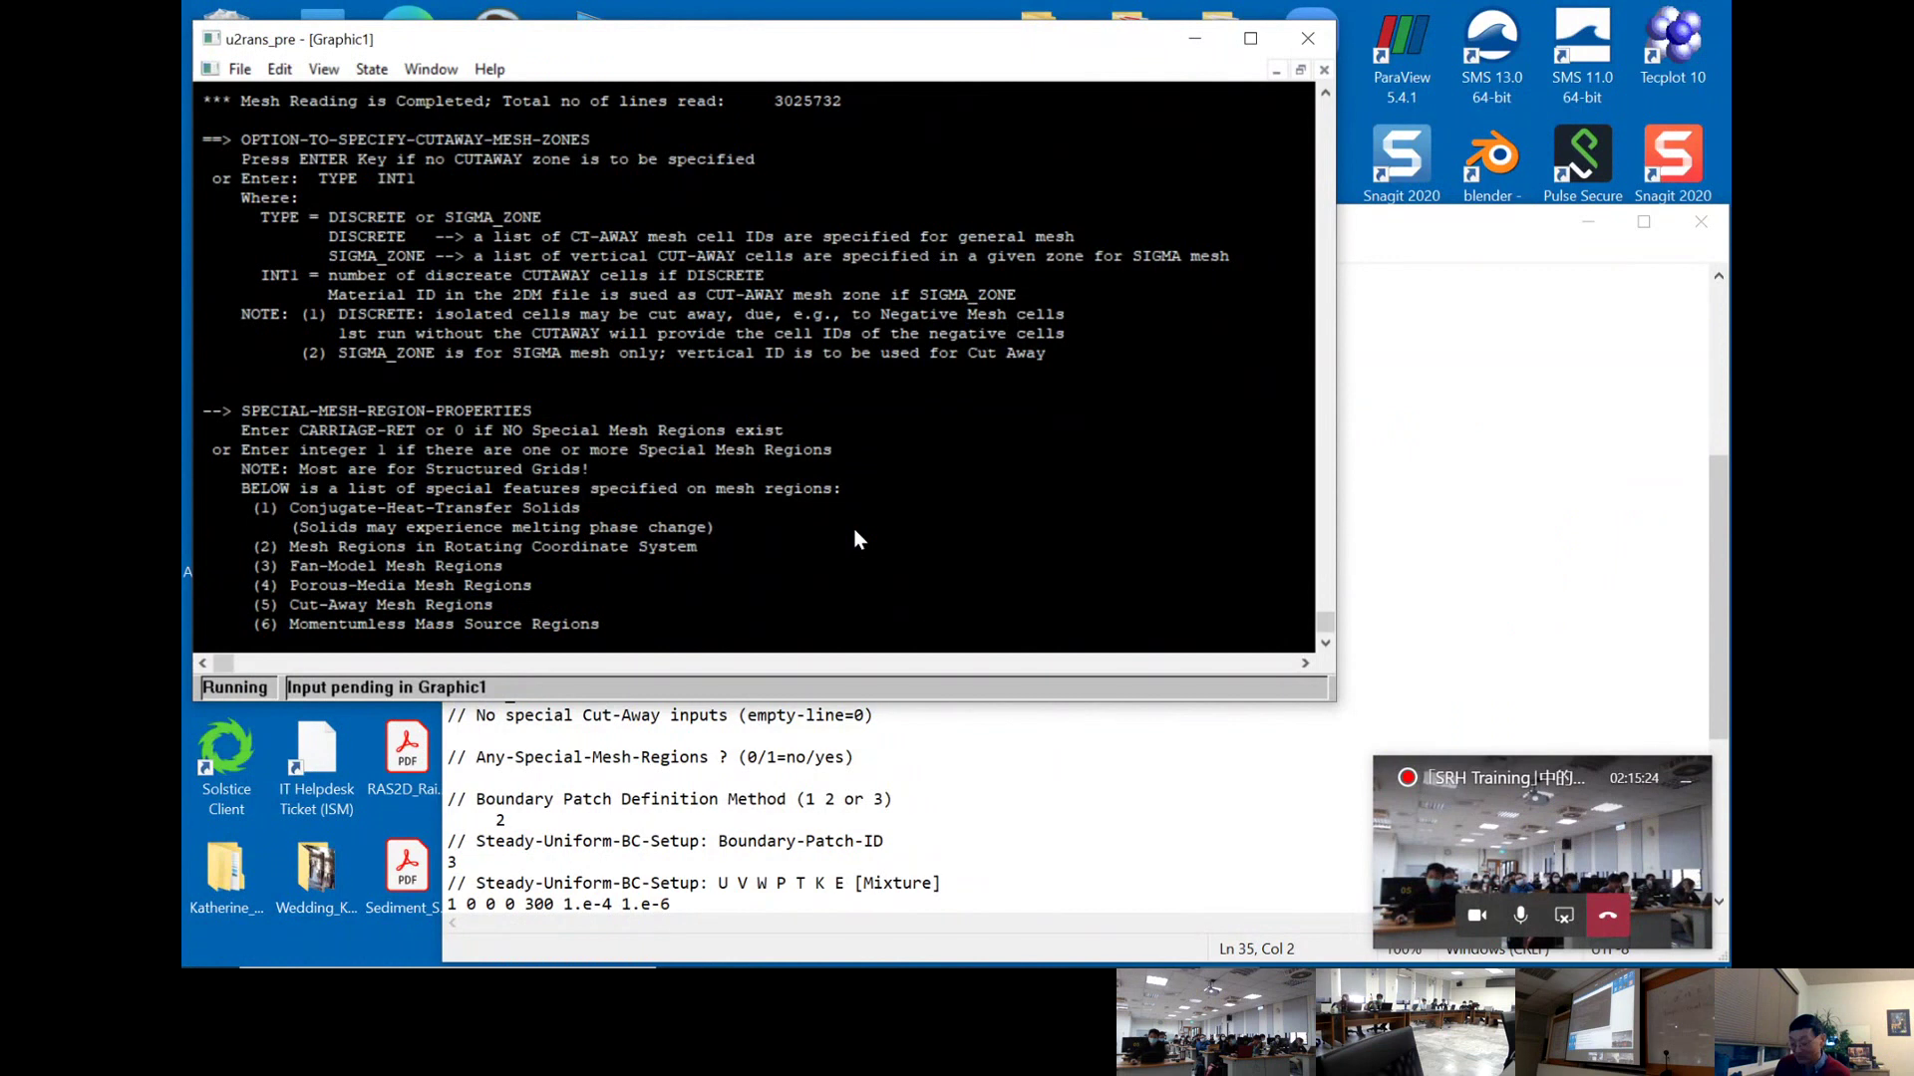
pyautogui.press('Return')
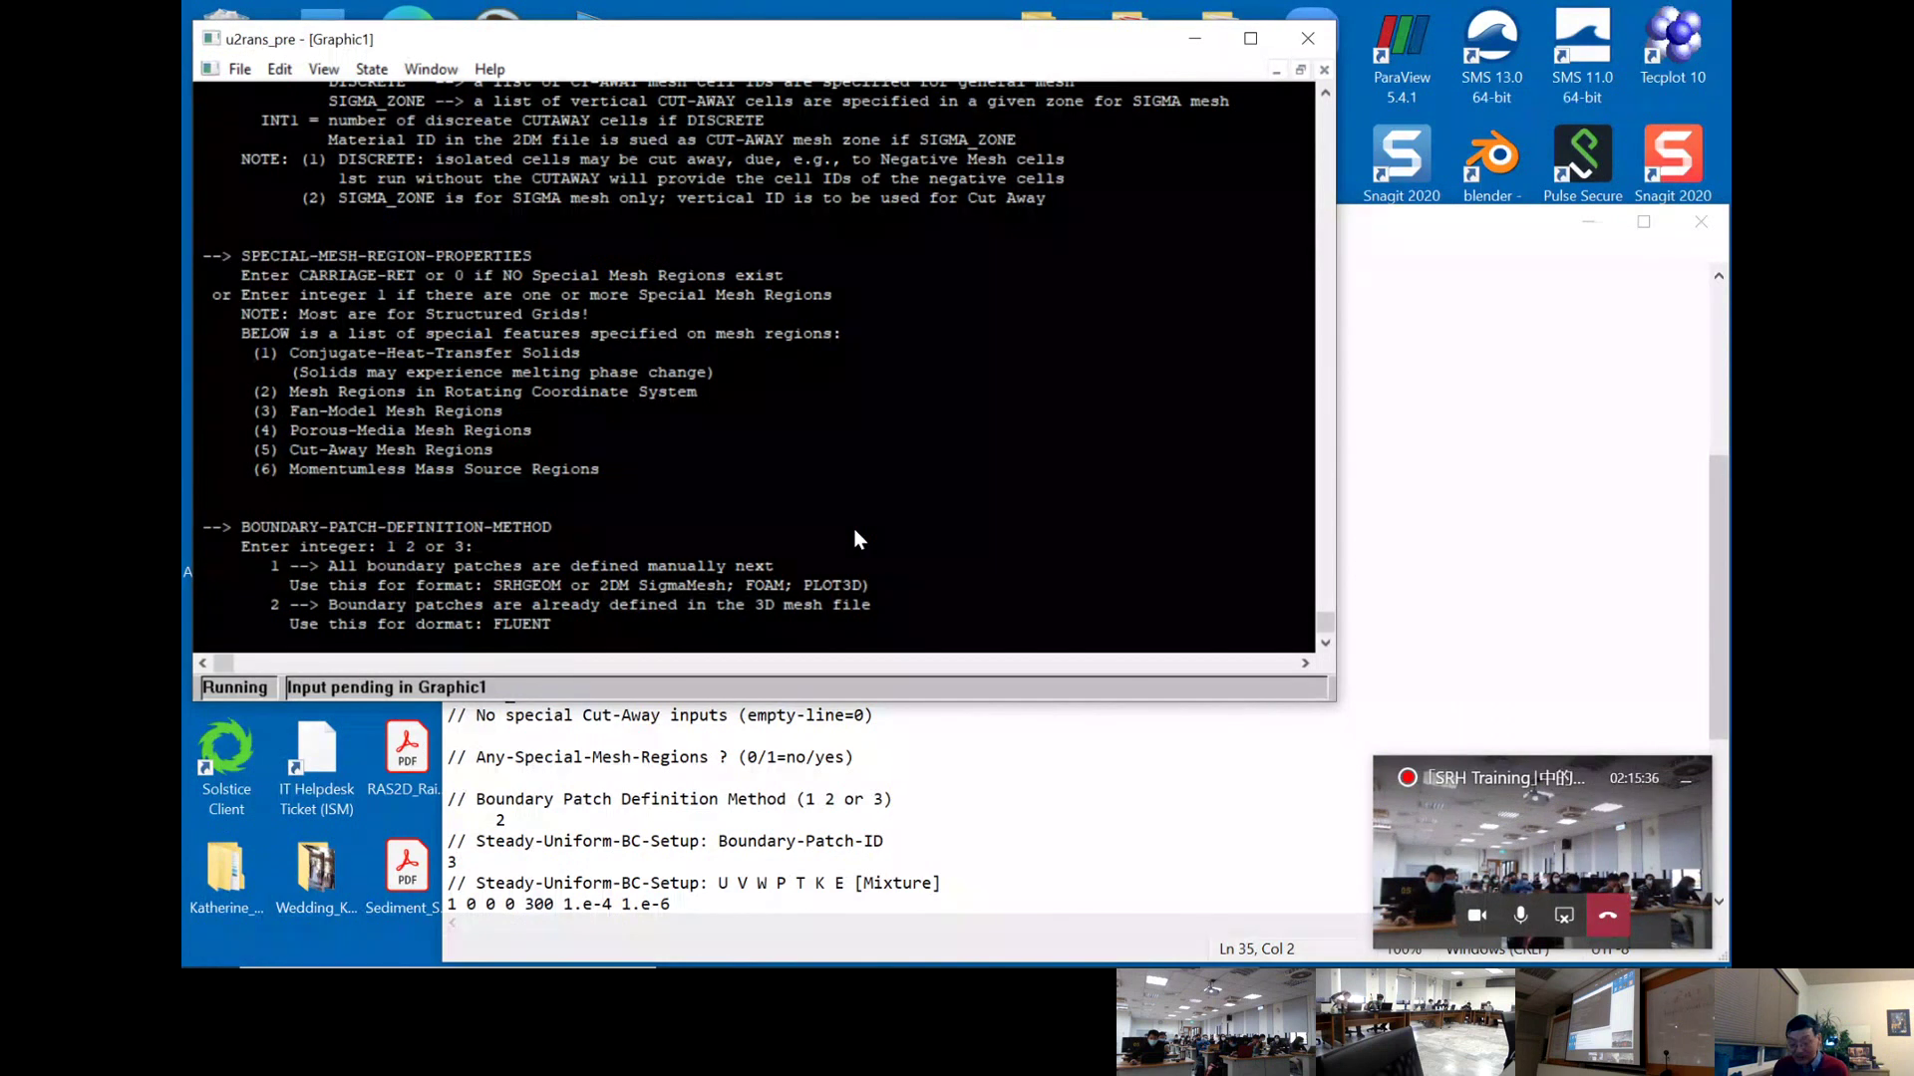
pyautogui.write('2')
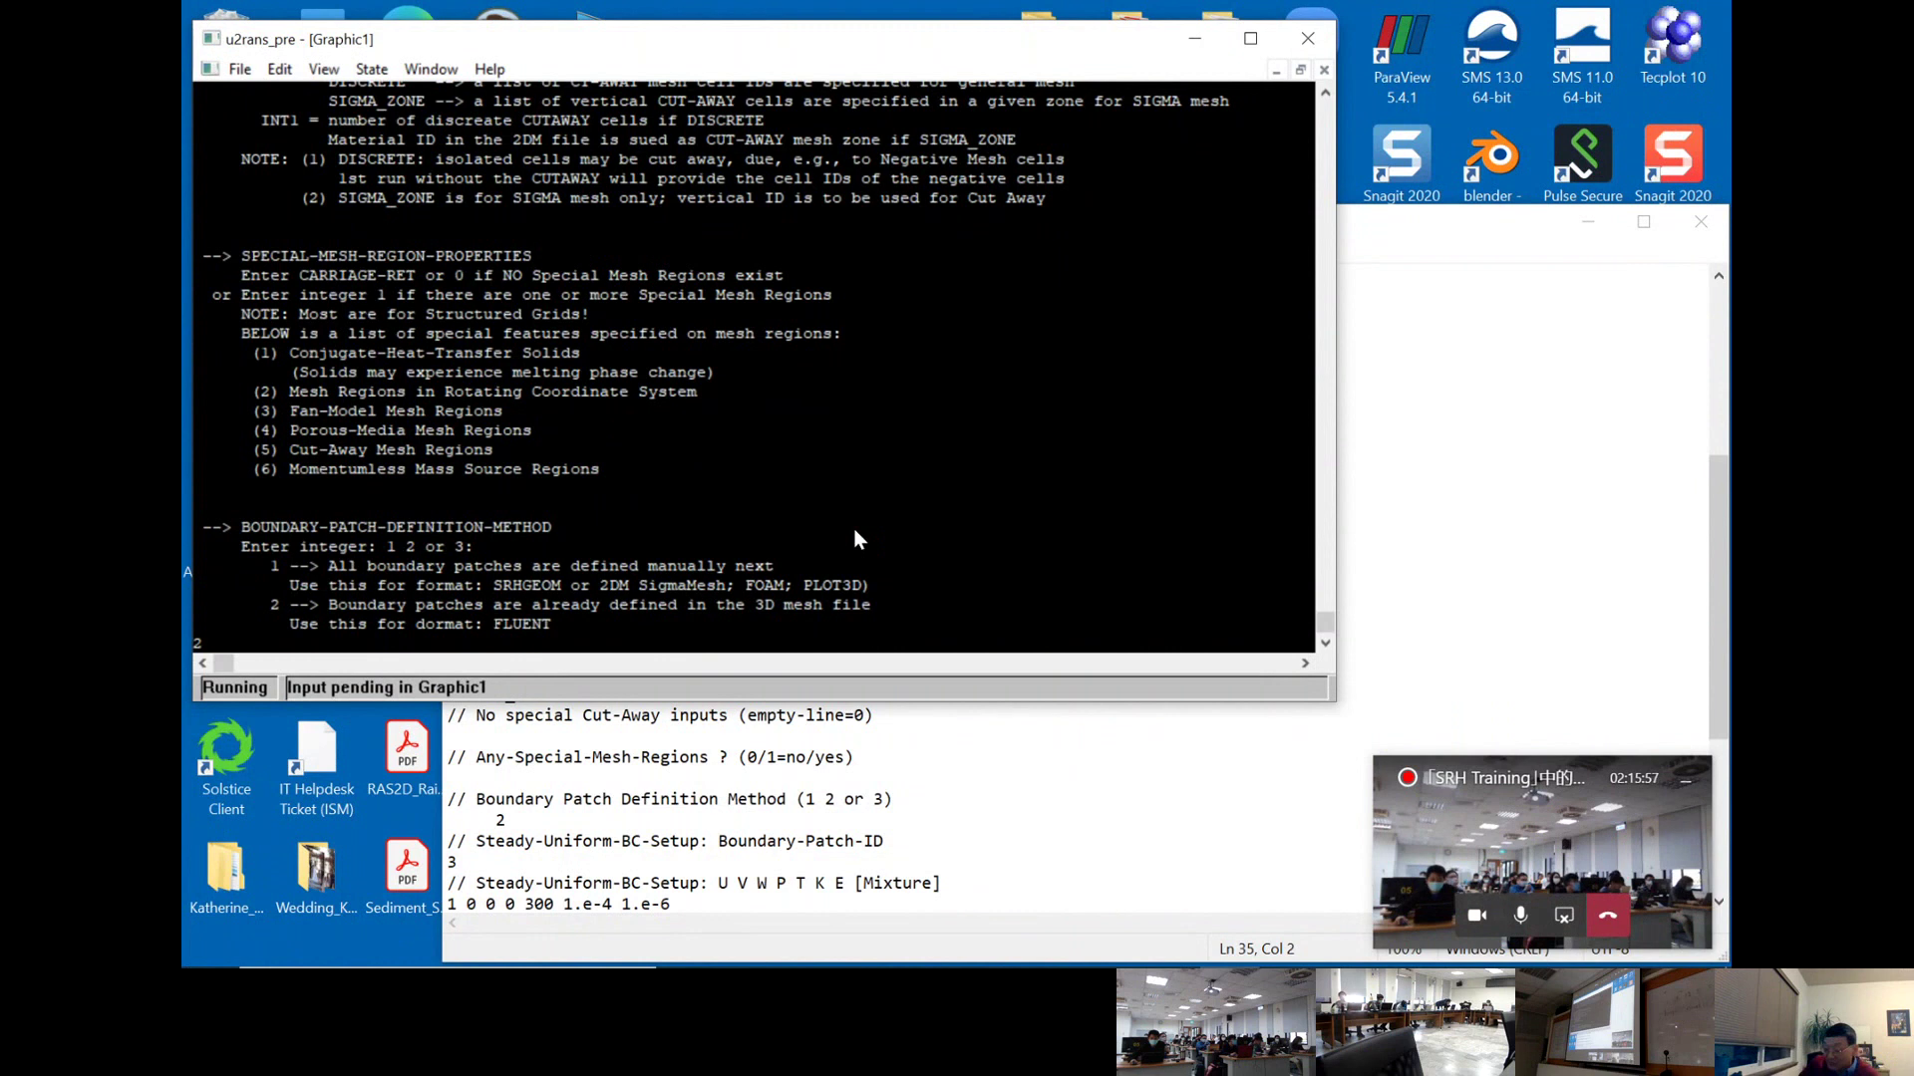
pyautogui.press('Return')
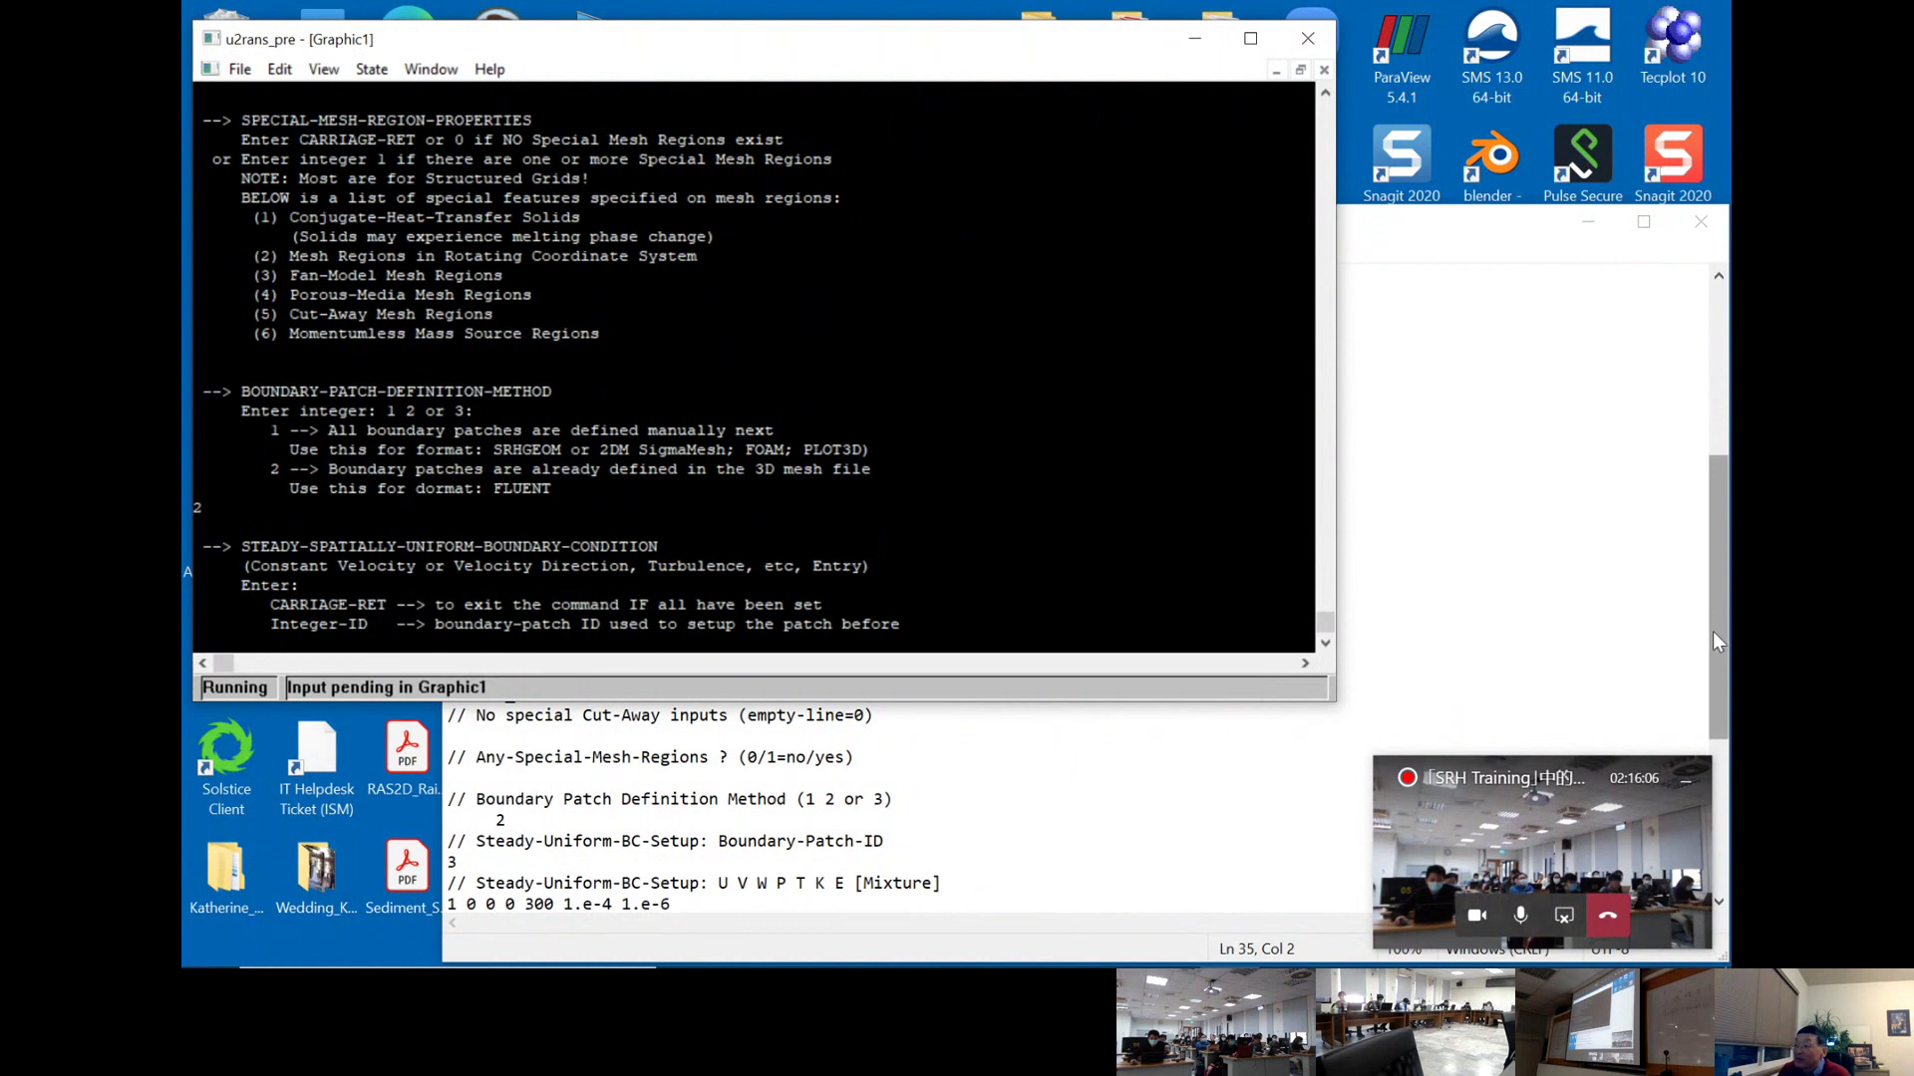
# - Set the steady uniform boundary condition for patch 3 to 1 0 0 0 300 1e-4 1e-6, following case_SIF.dat
pyautogui.moveTo(1712, 631); pyautogui.dragTo(1726, 657)
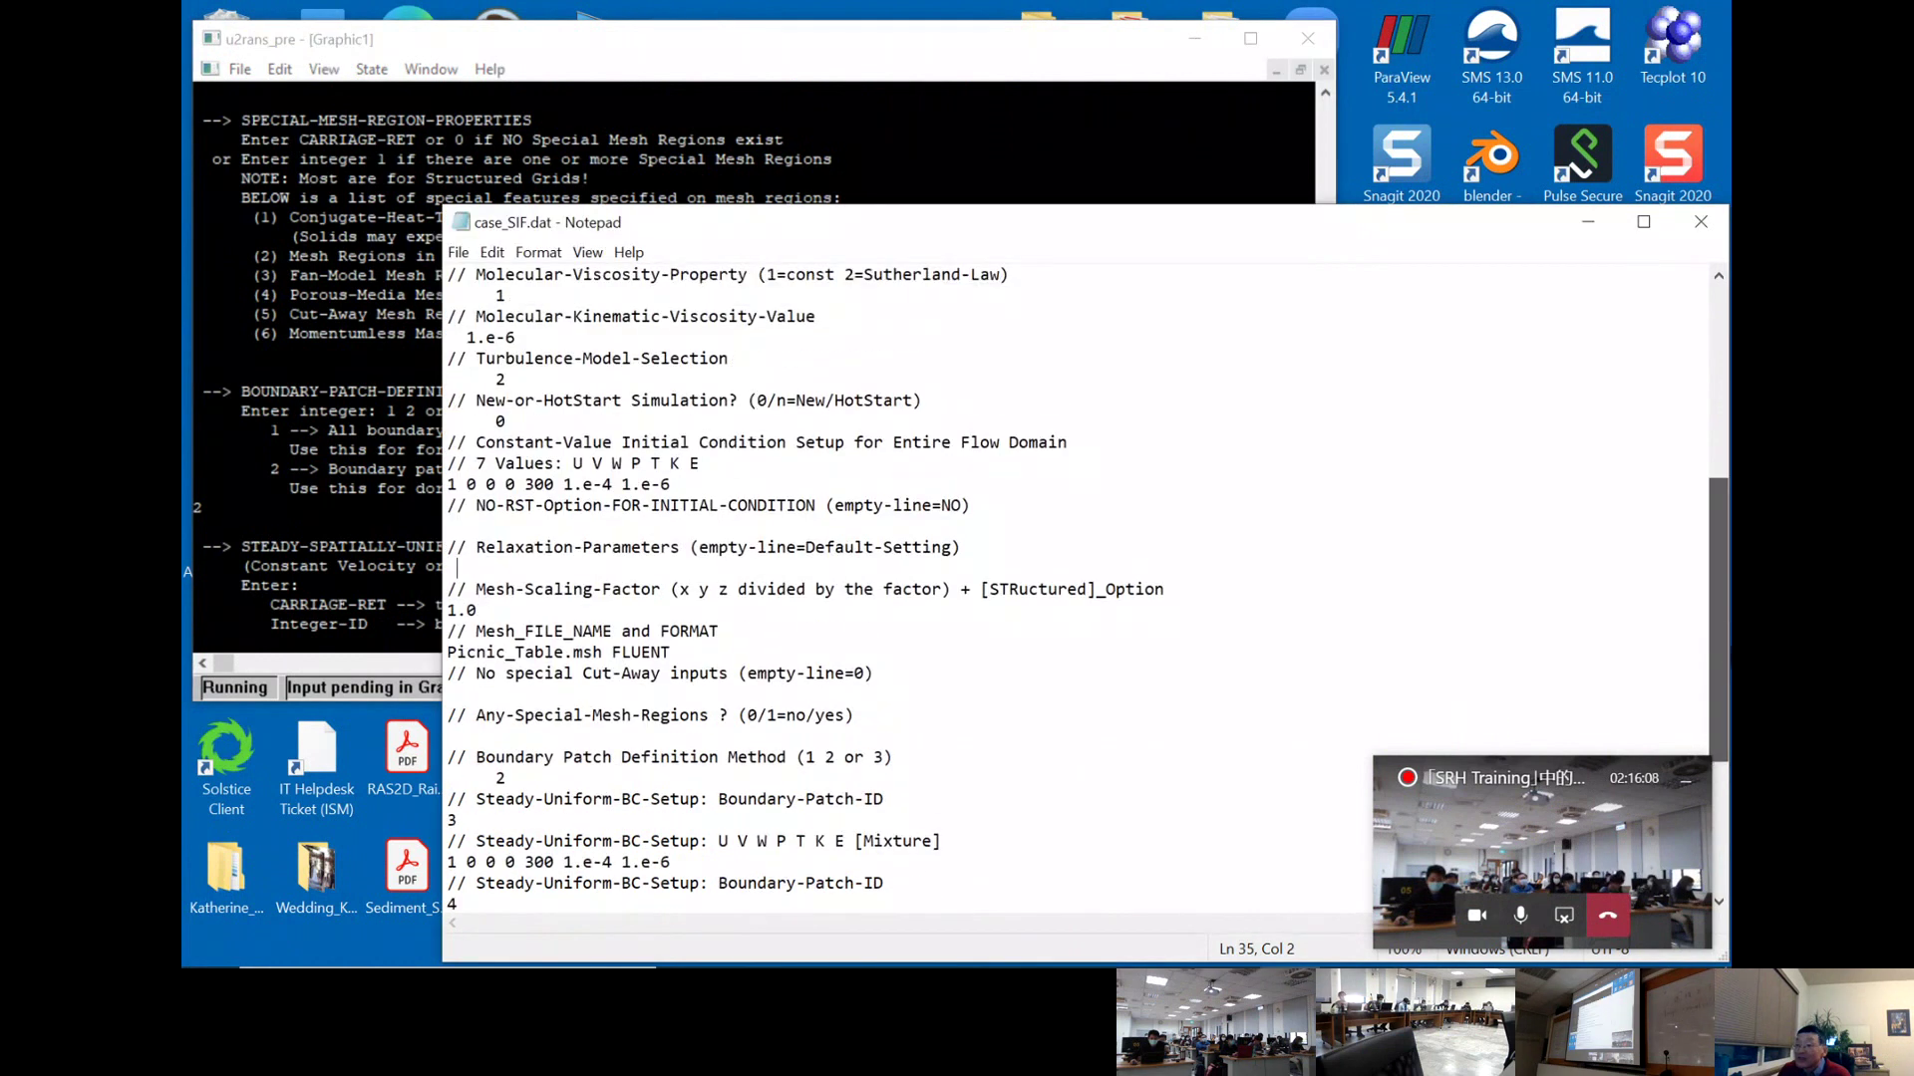
pyautogui.click(818, 58)
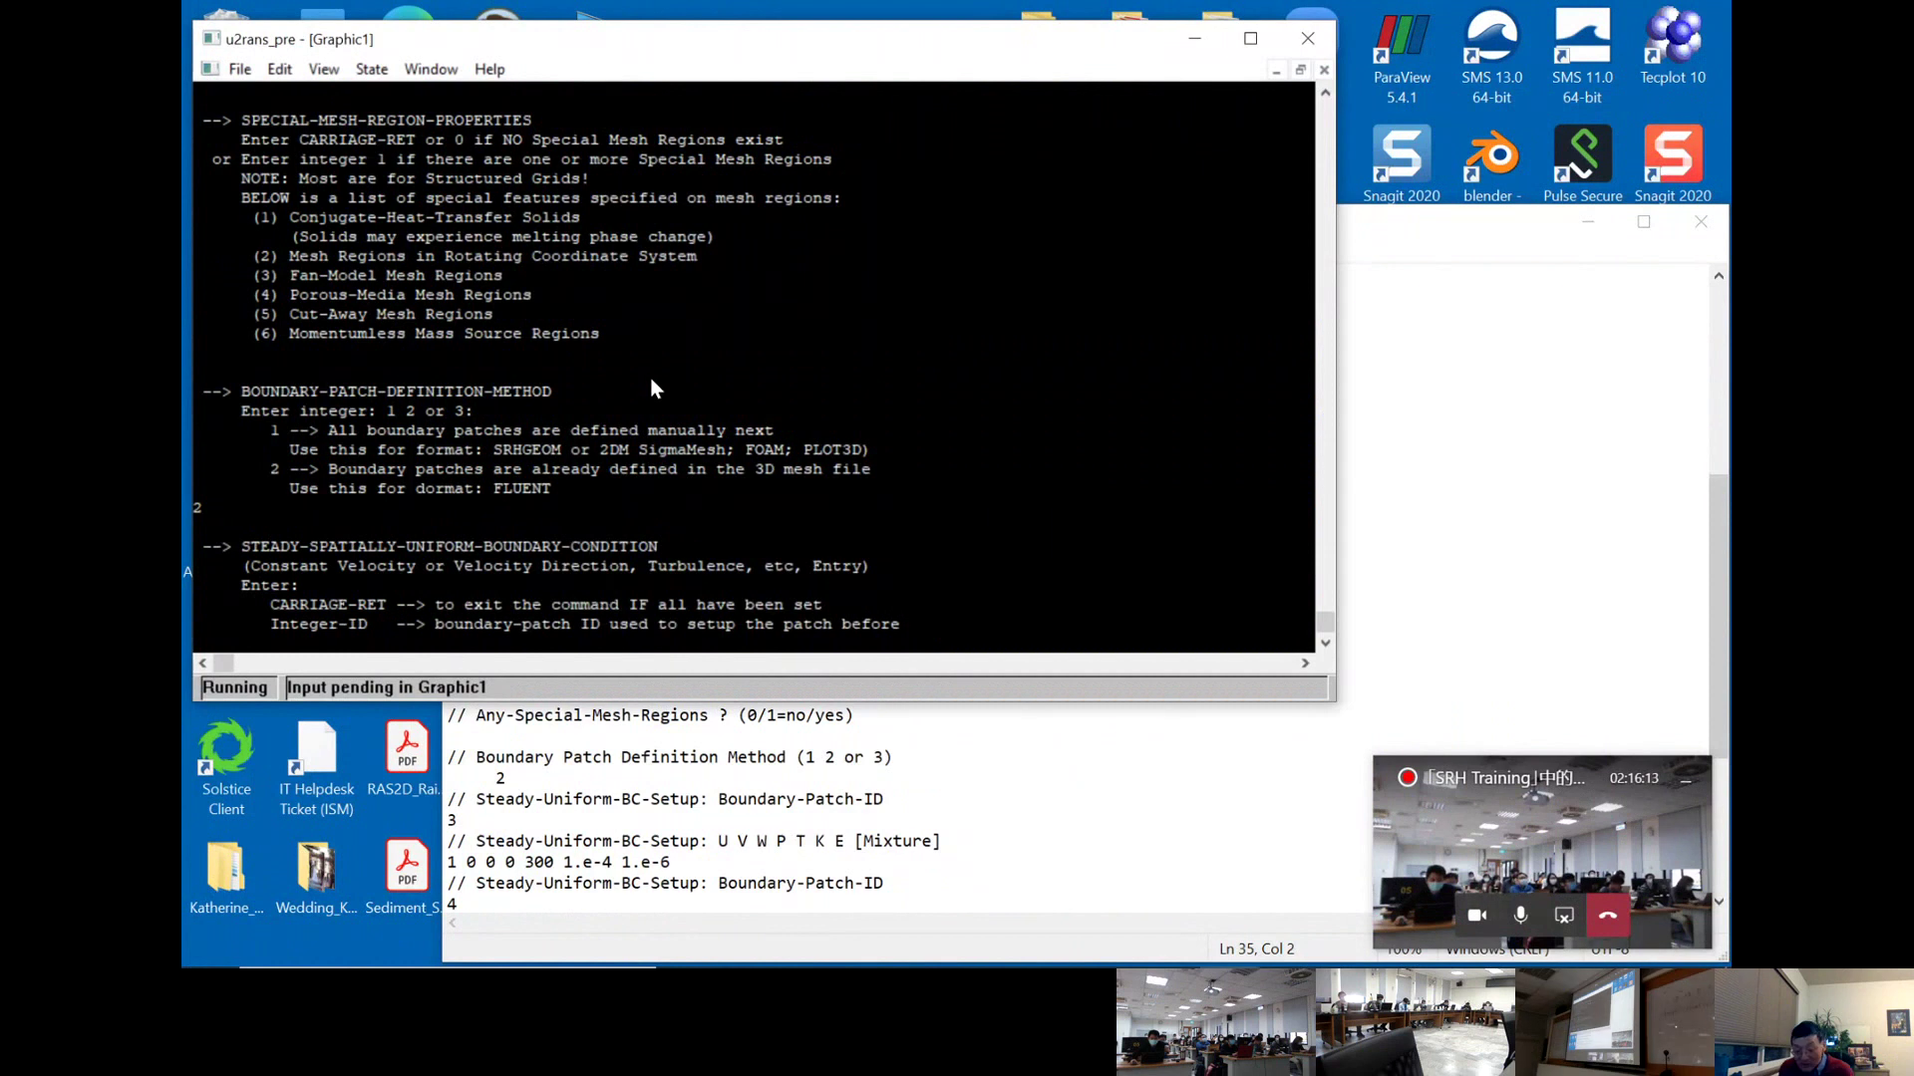
pyautogui.write('3')
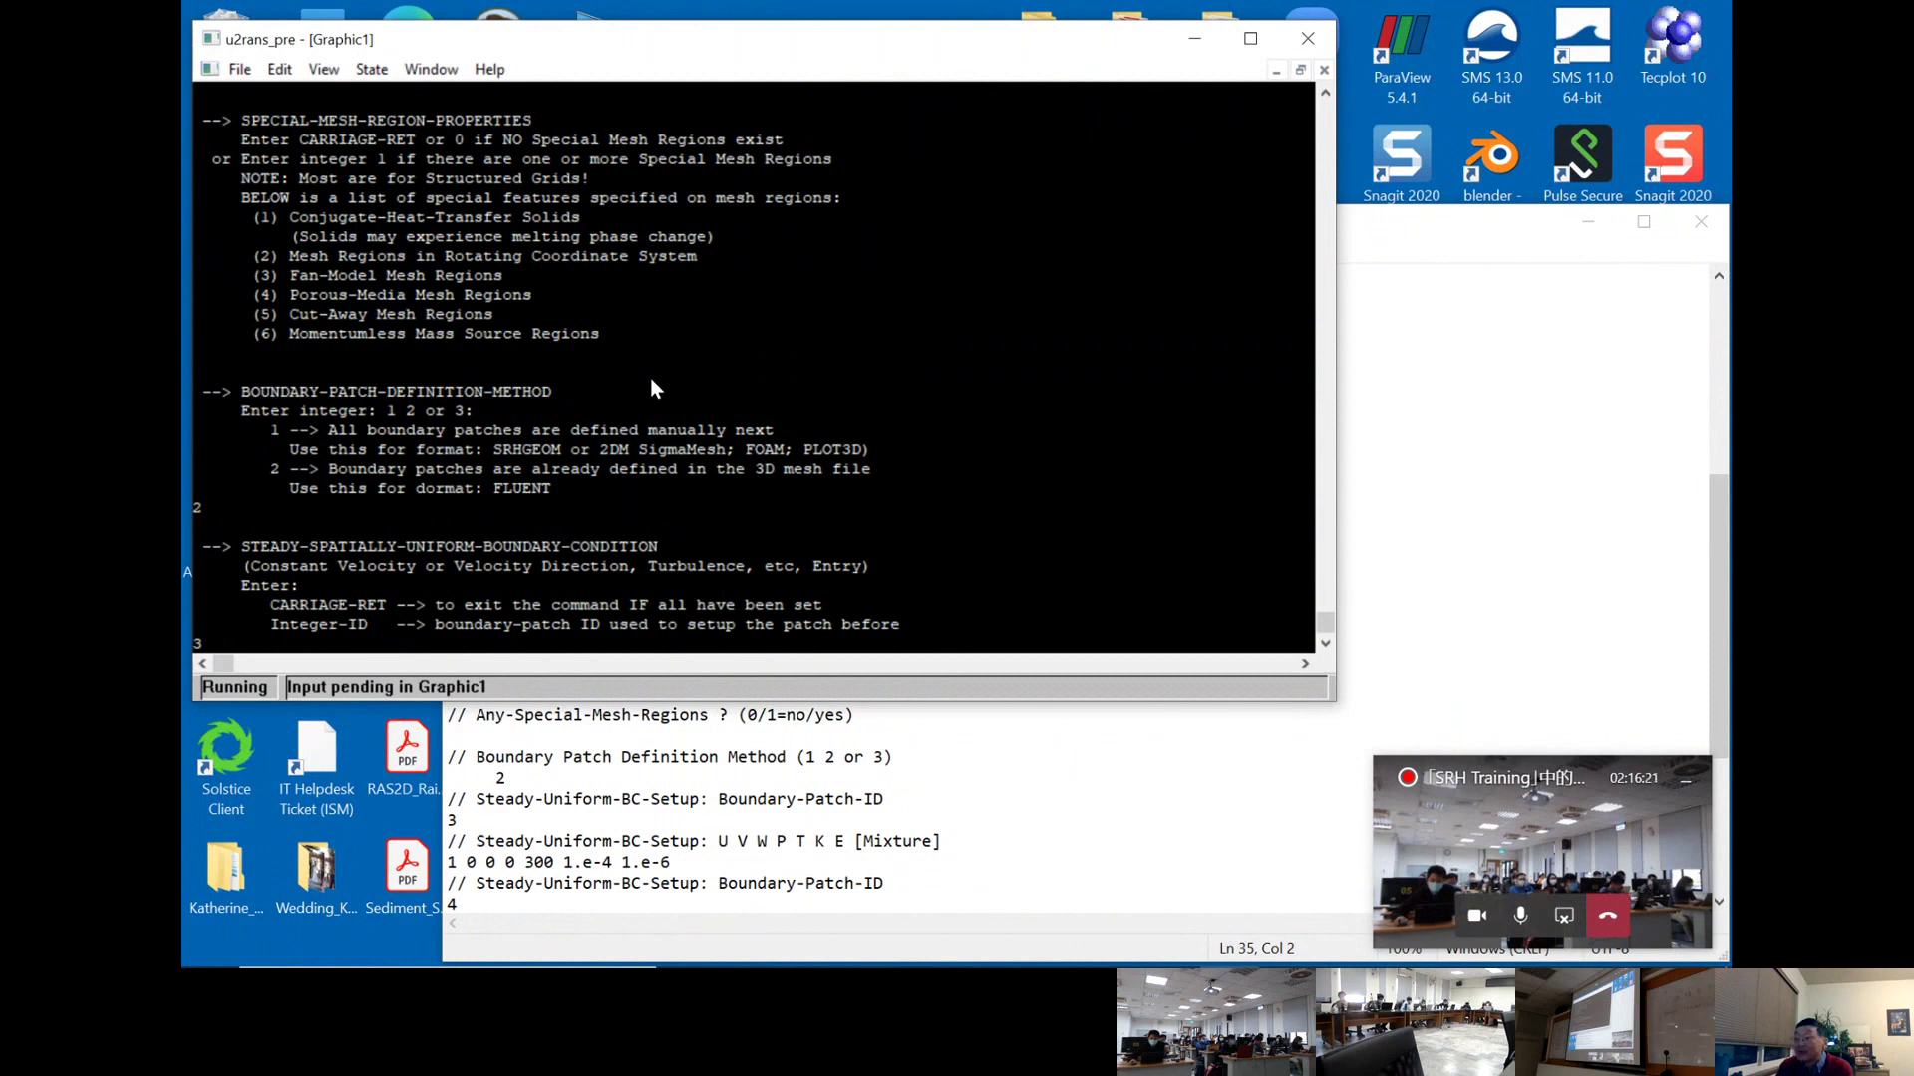
pyautogui.press('Return')
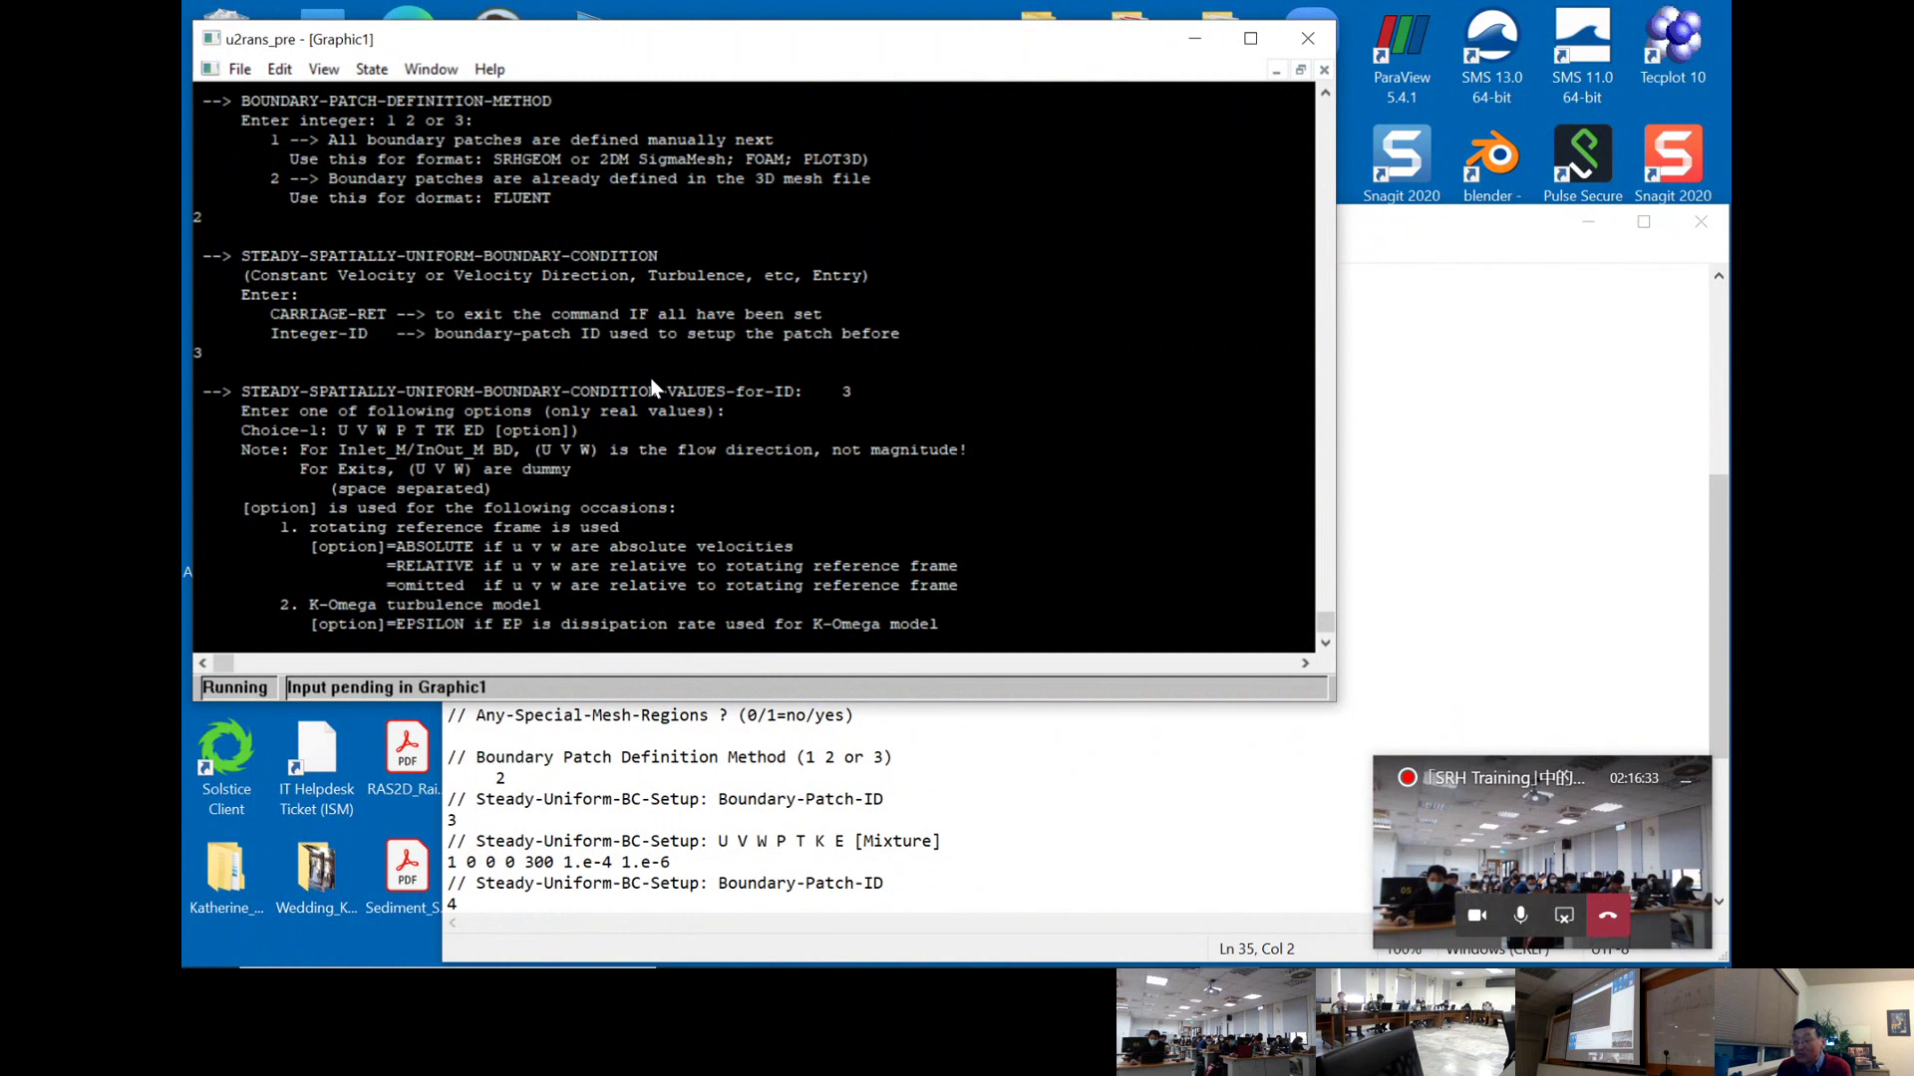
pyautogui.write('1 0 0 0')
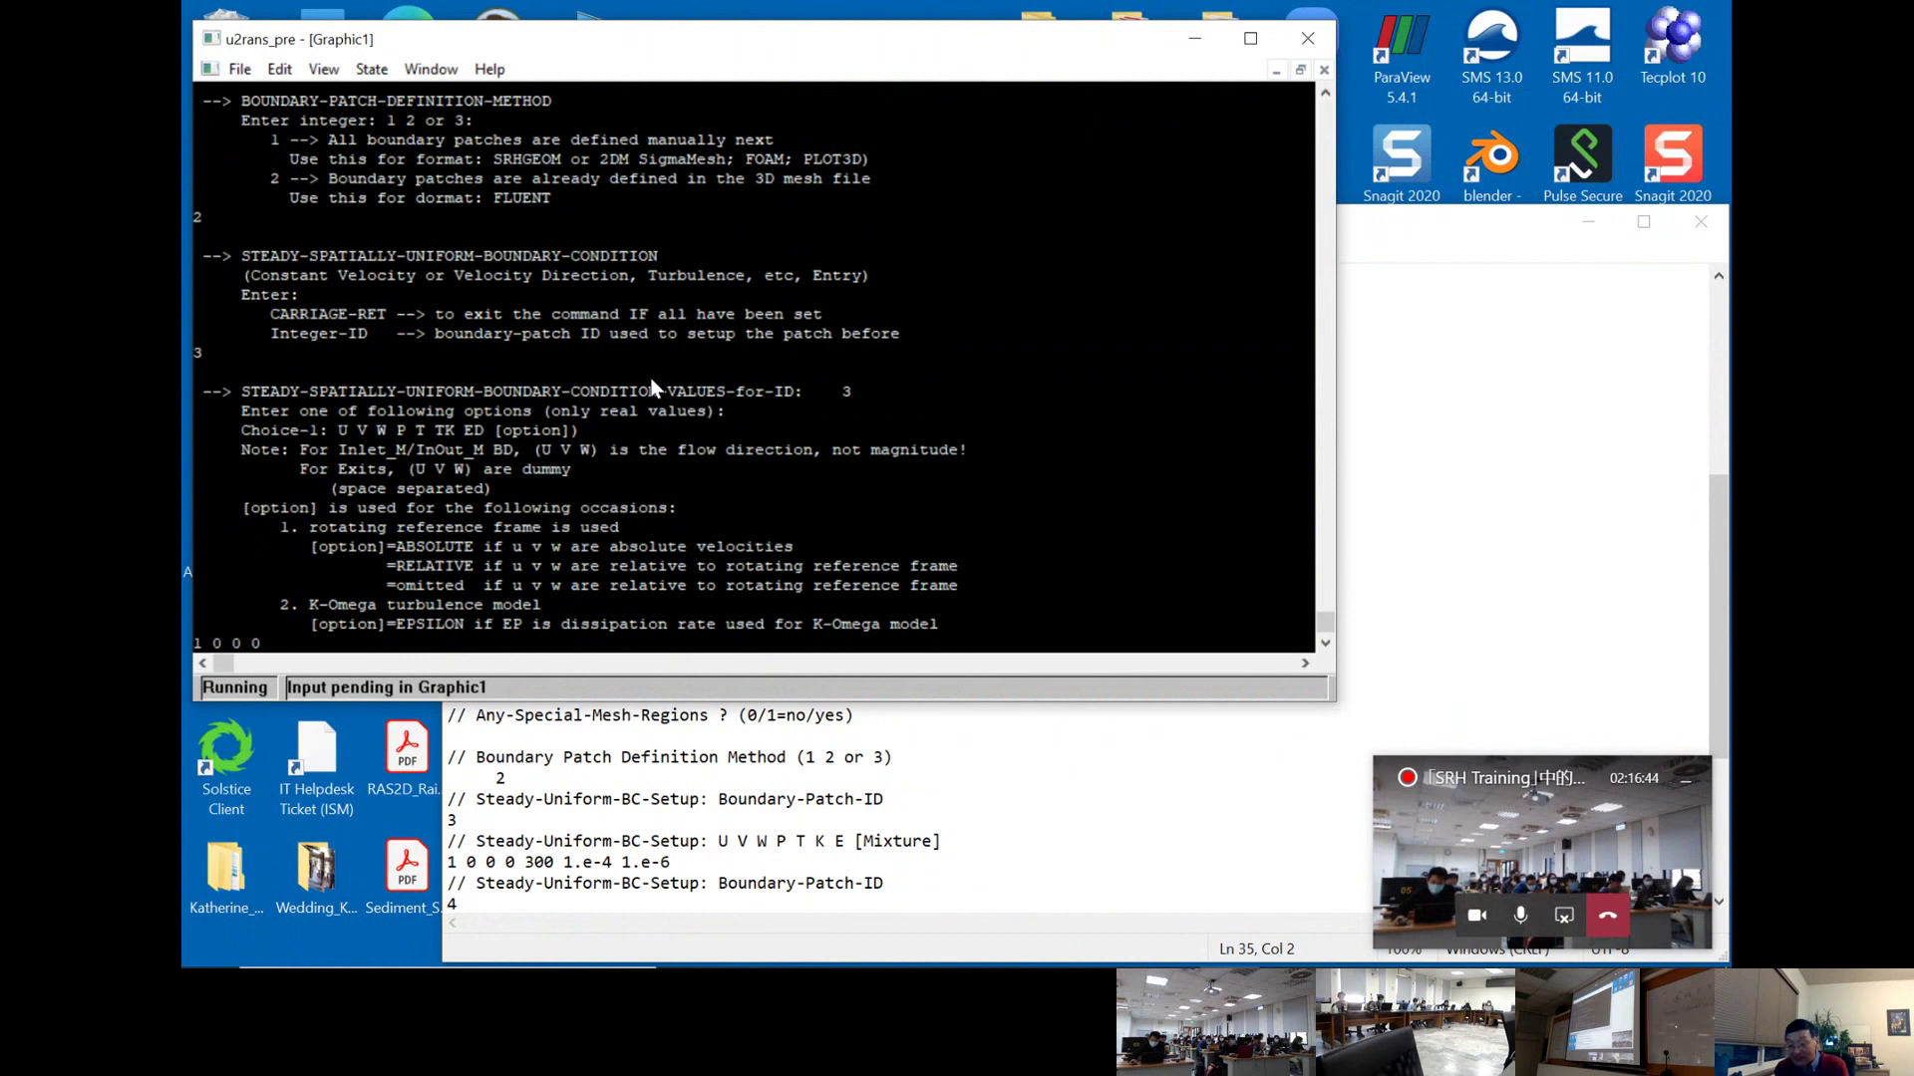
pyautogui.write('300')
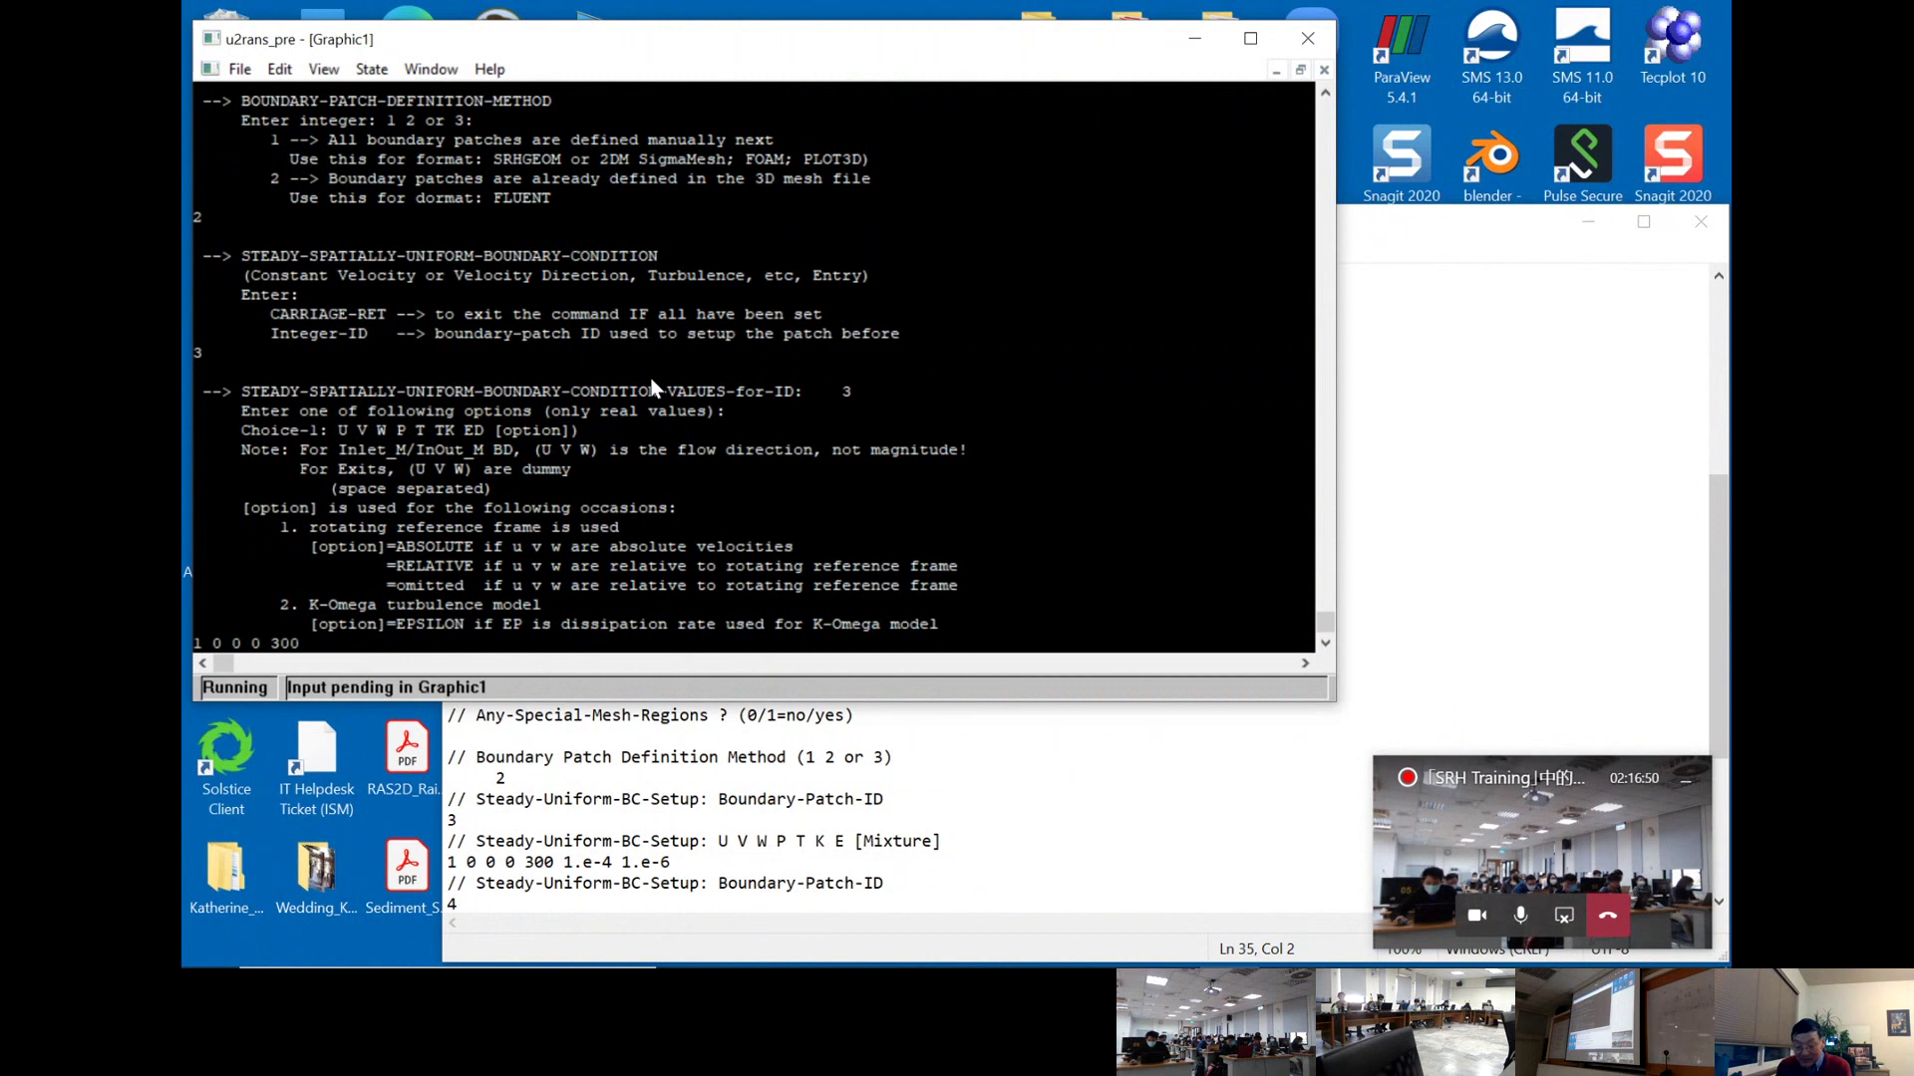
pyautogui.write(' 1e-4')
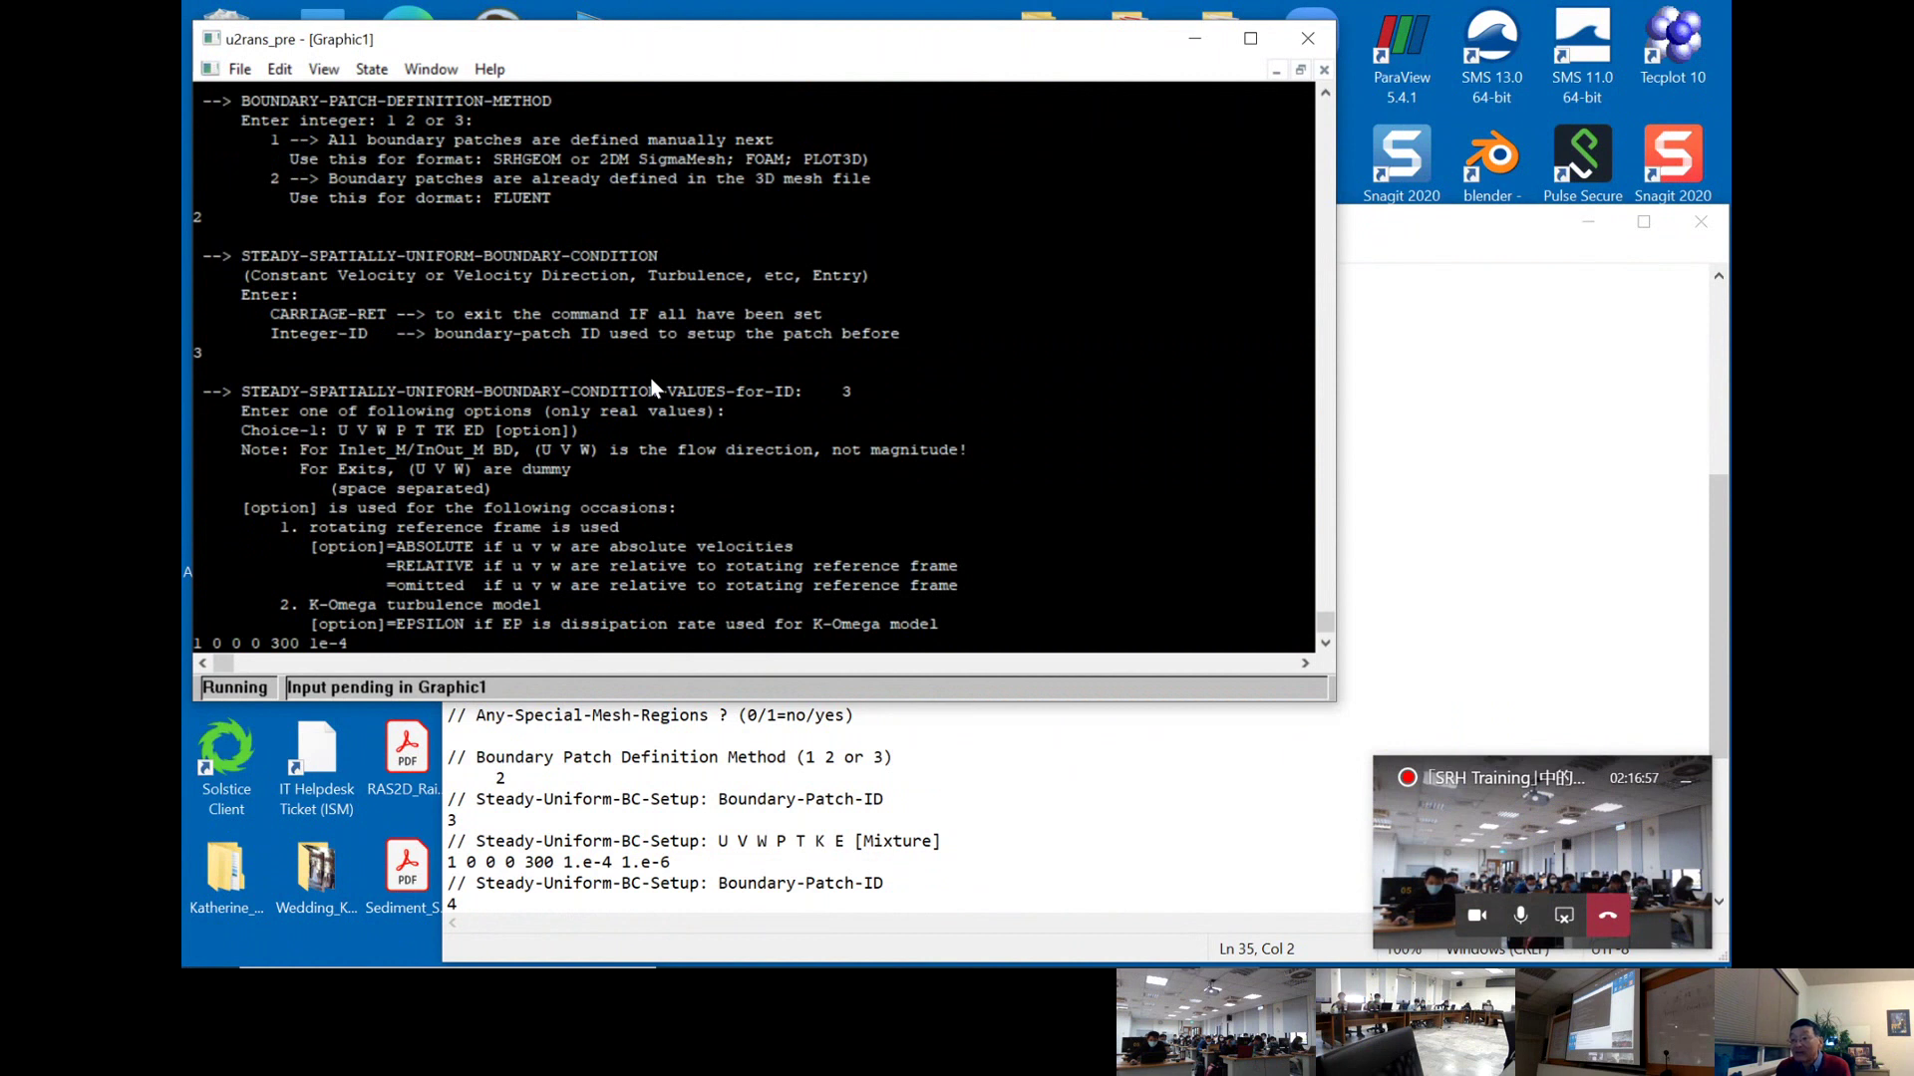
pyautogui.write('1')
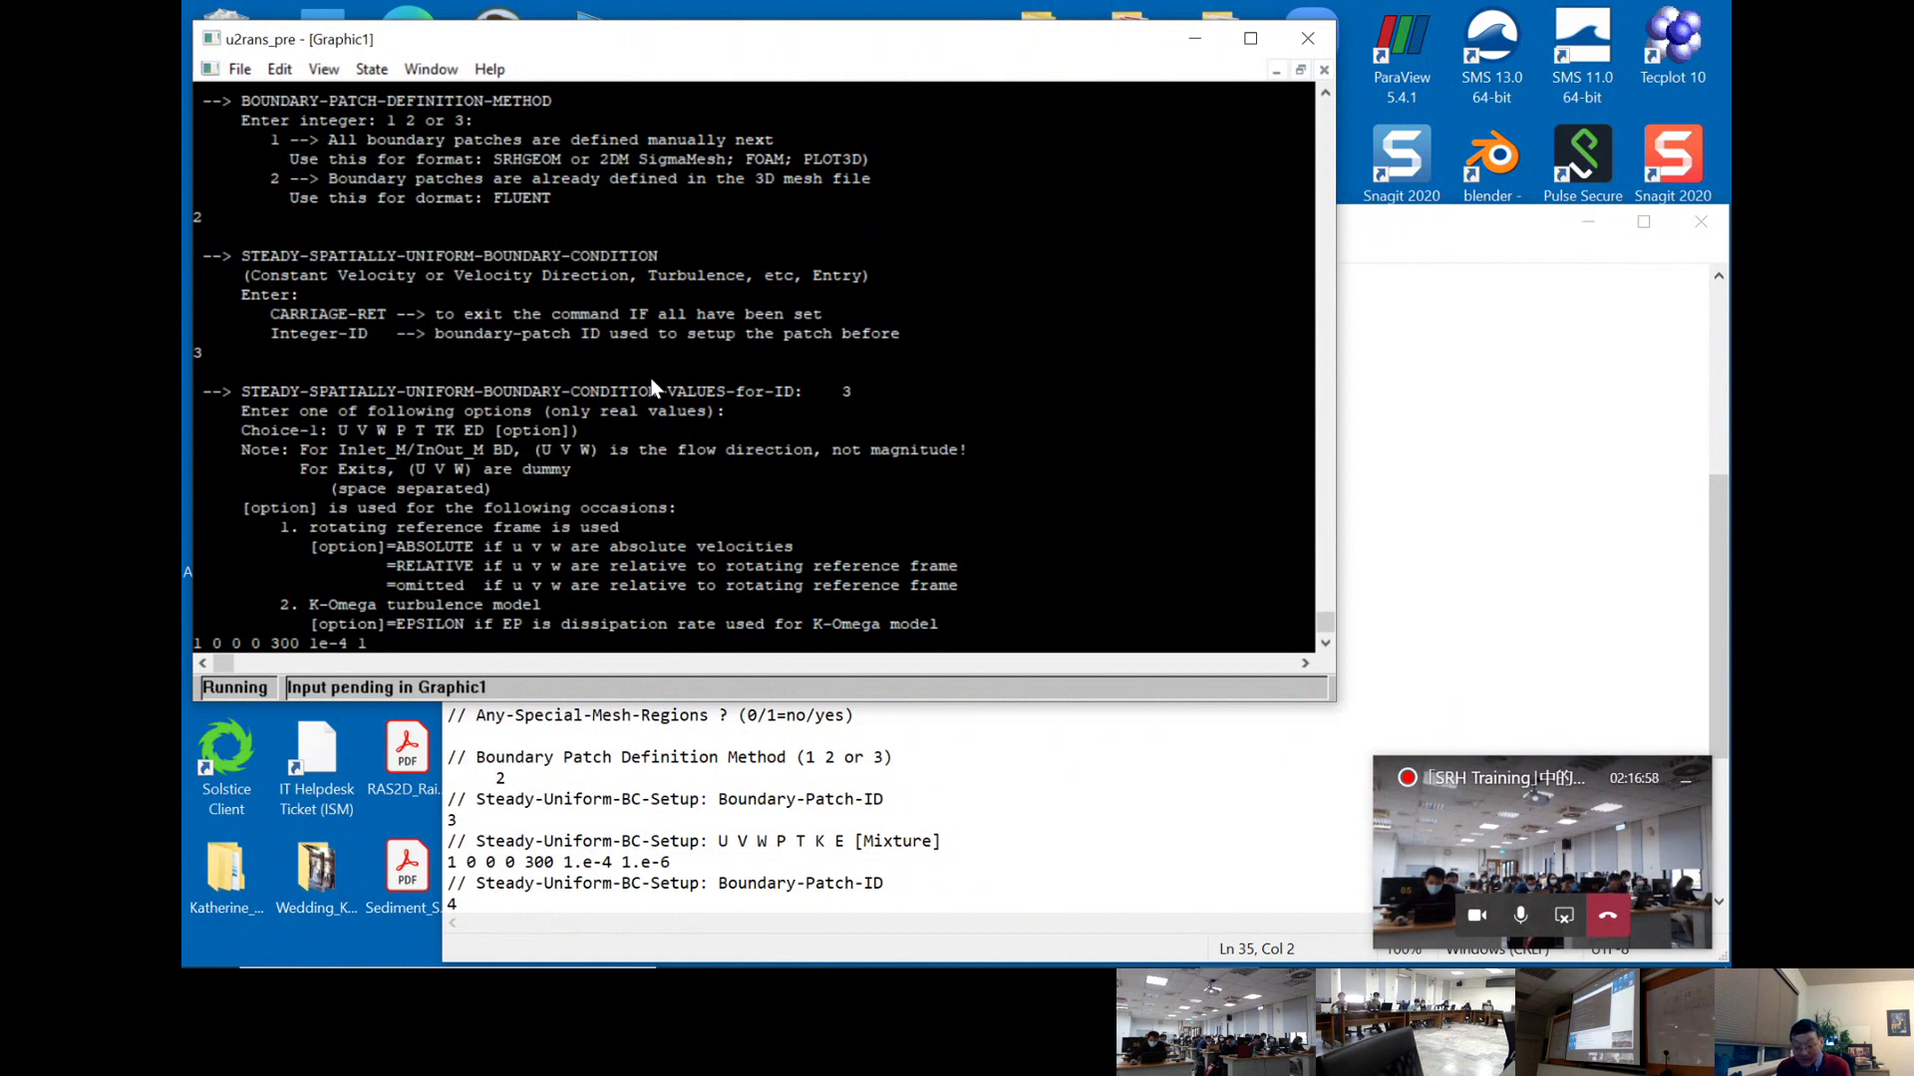
pyautogui.write('e-6')
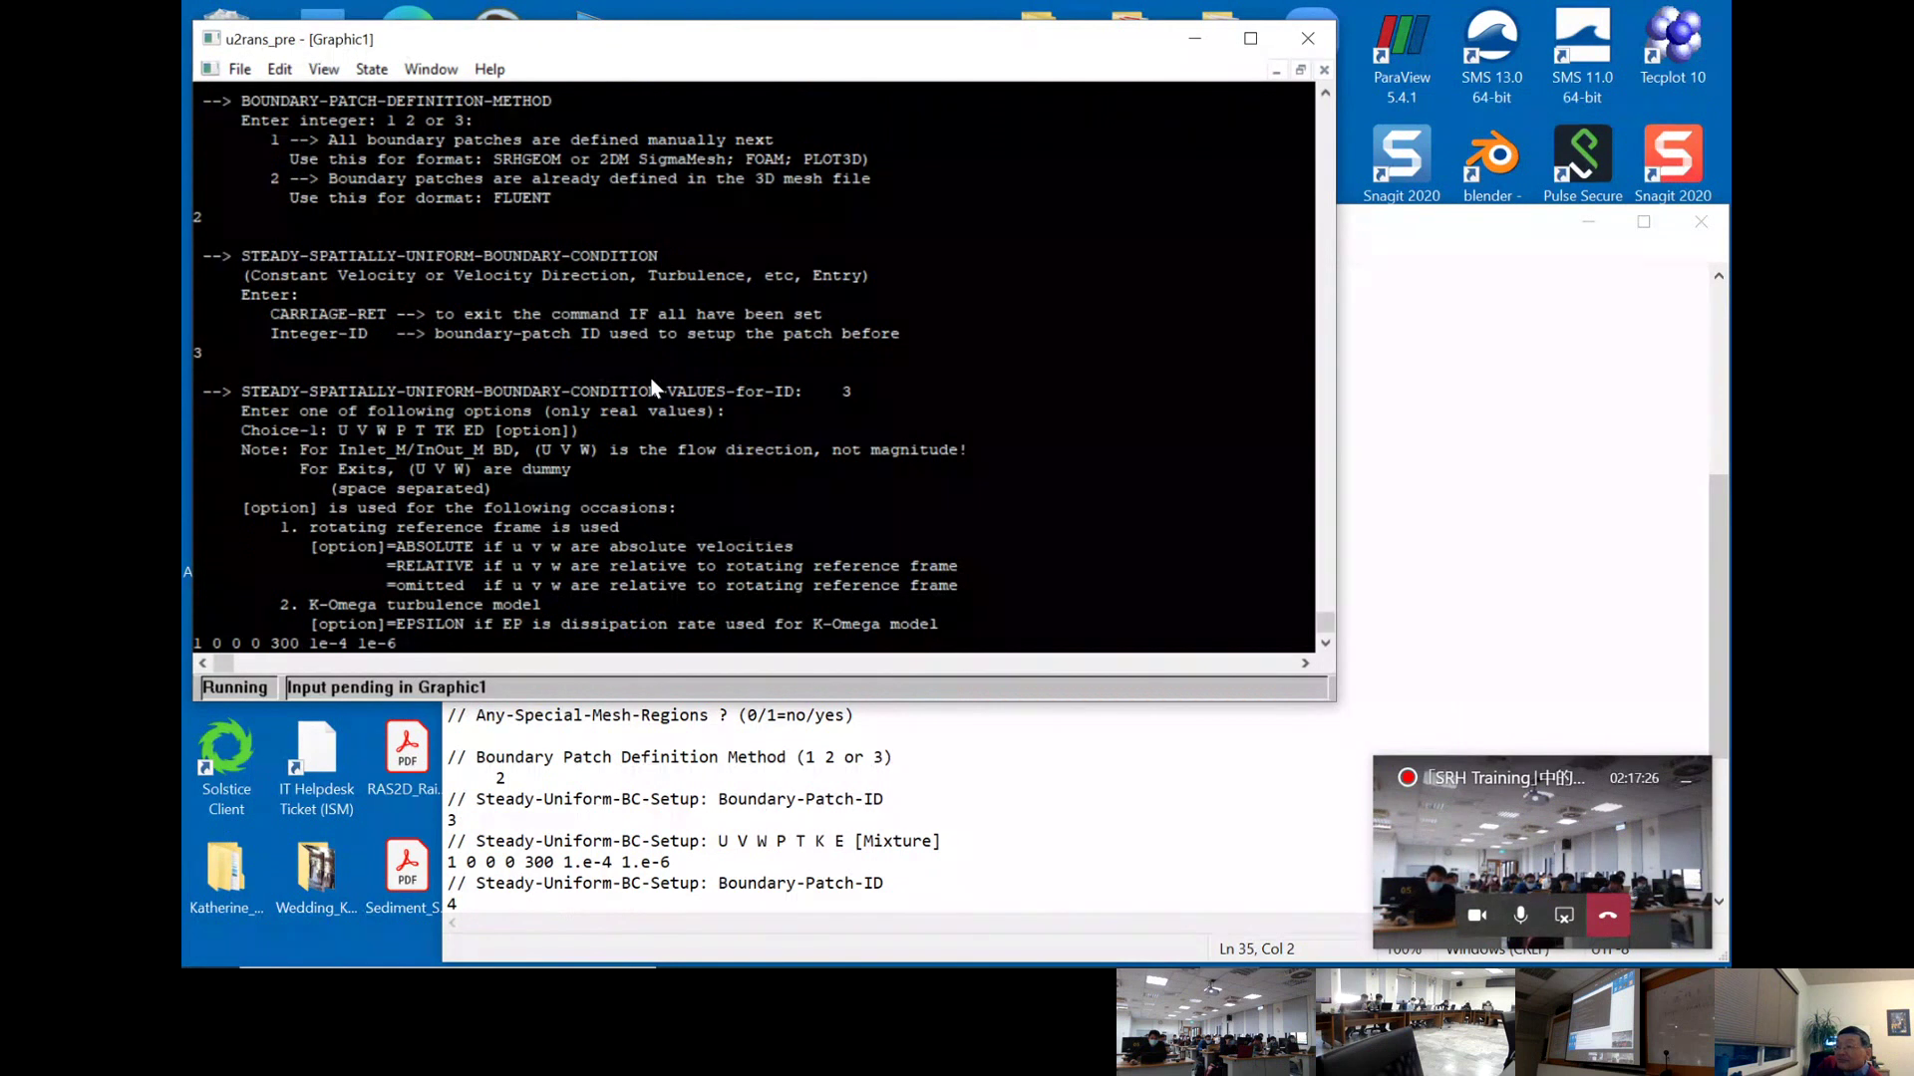
pyautogui.press('Return')
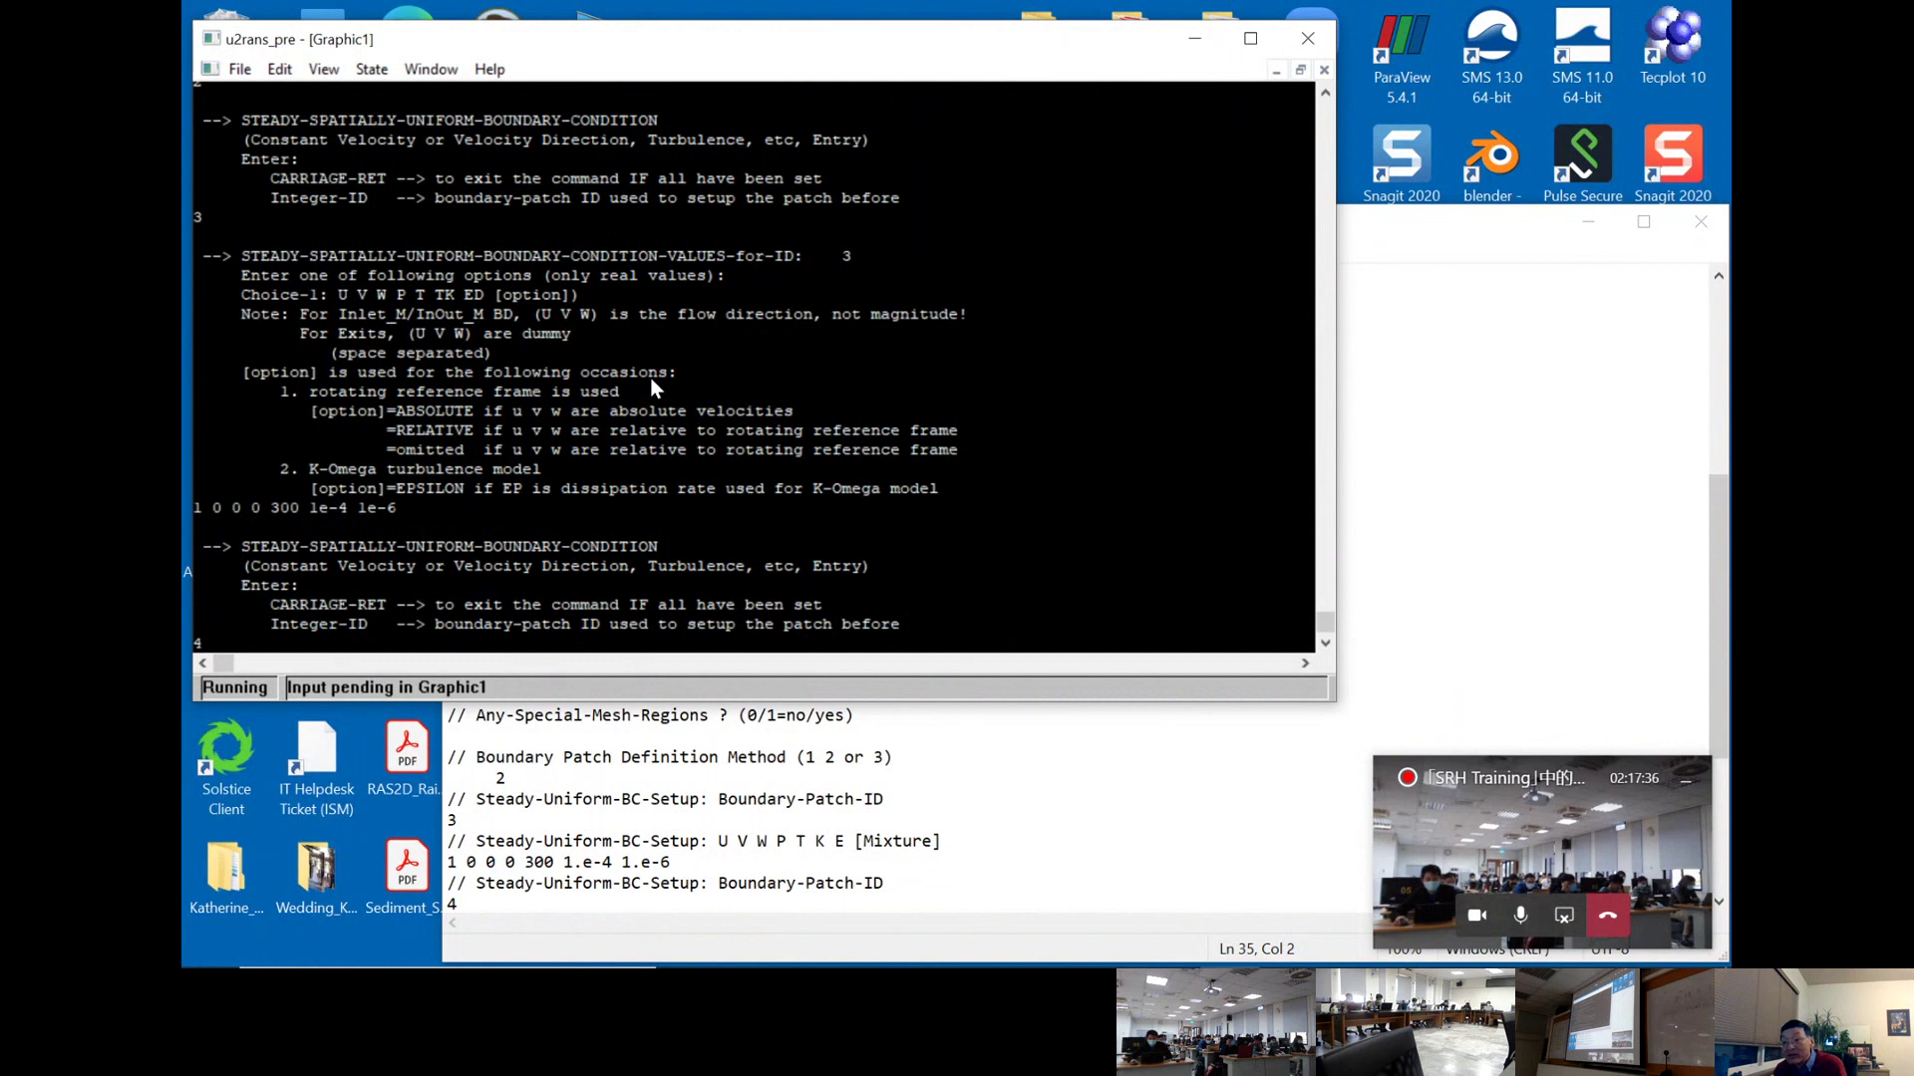
# - Set the steady uniform boundary condition for patch ID 4 to 0 0 0 0 300 1e-4 1e-6
pyautogui.press('Return')
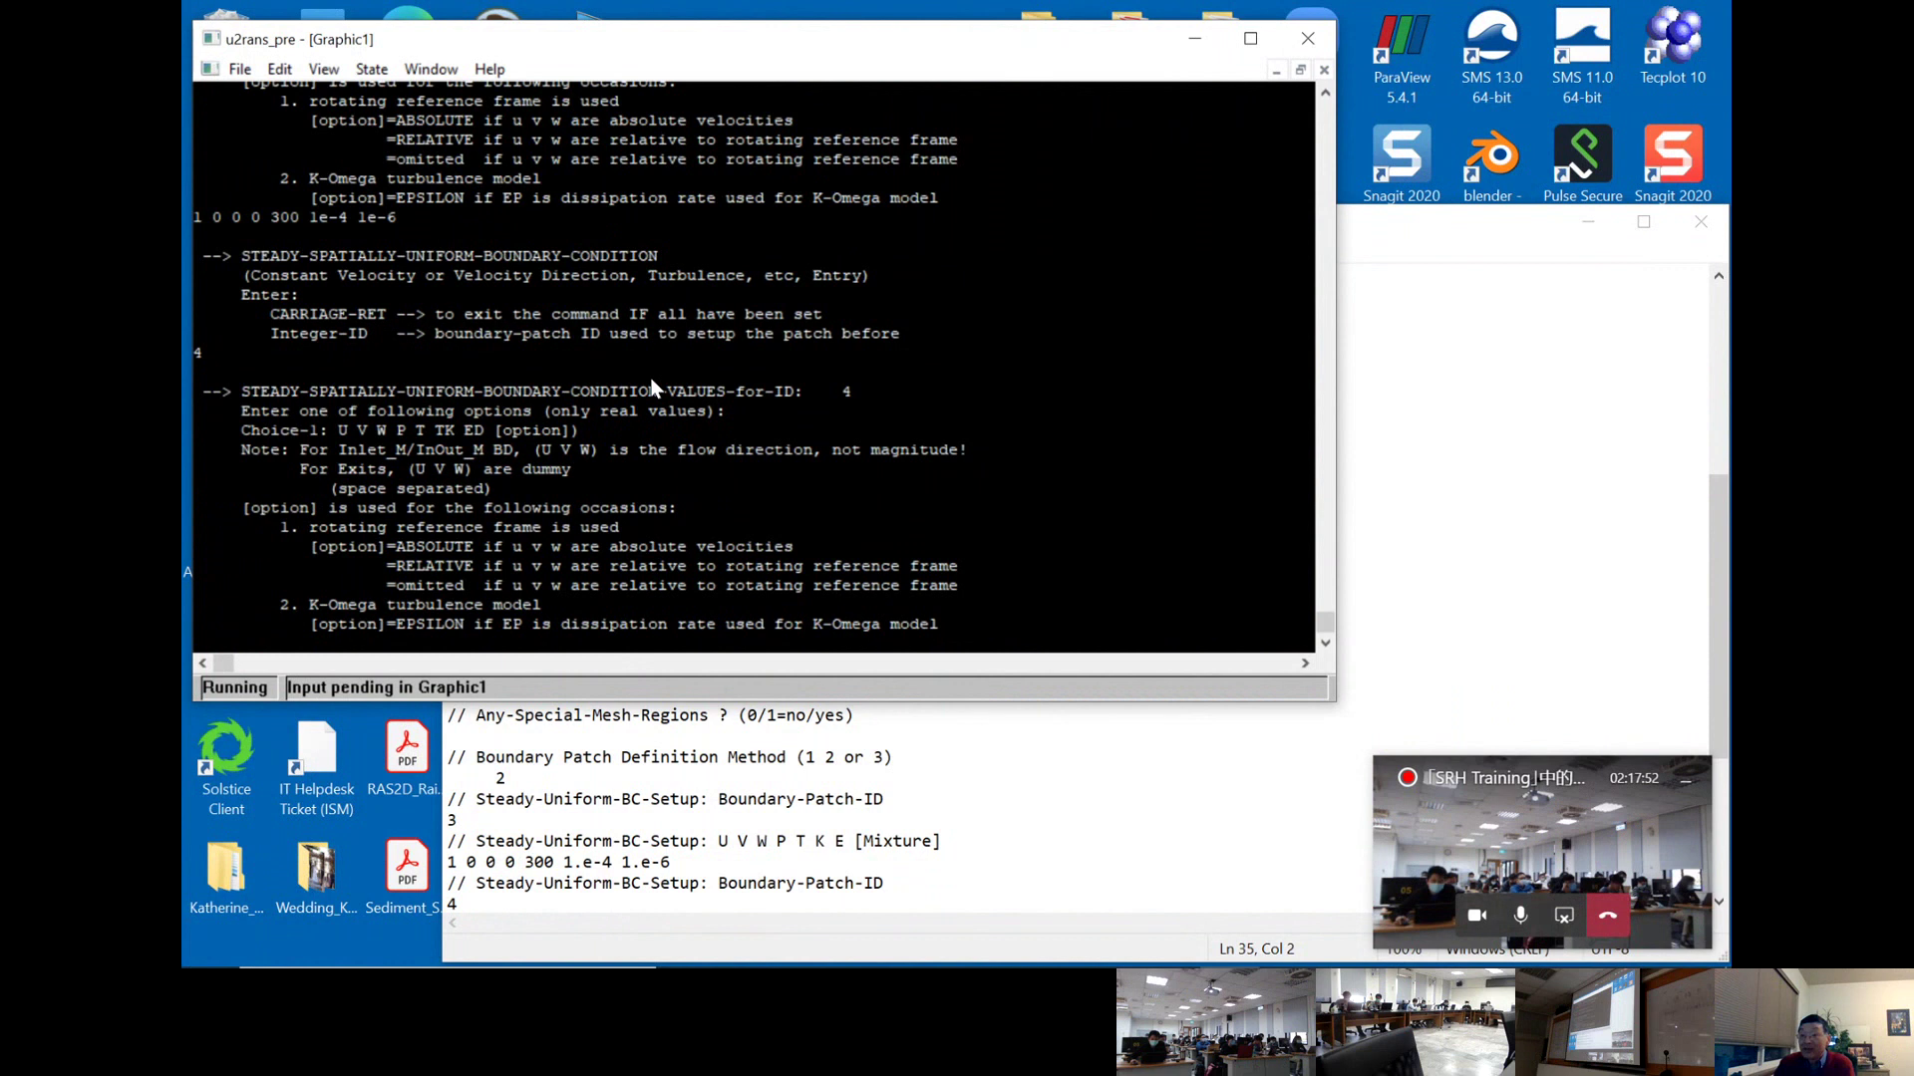
pyautogui.write('0 0 0')
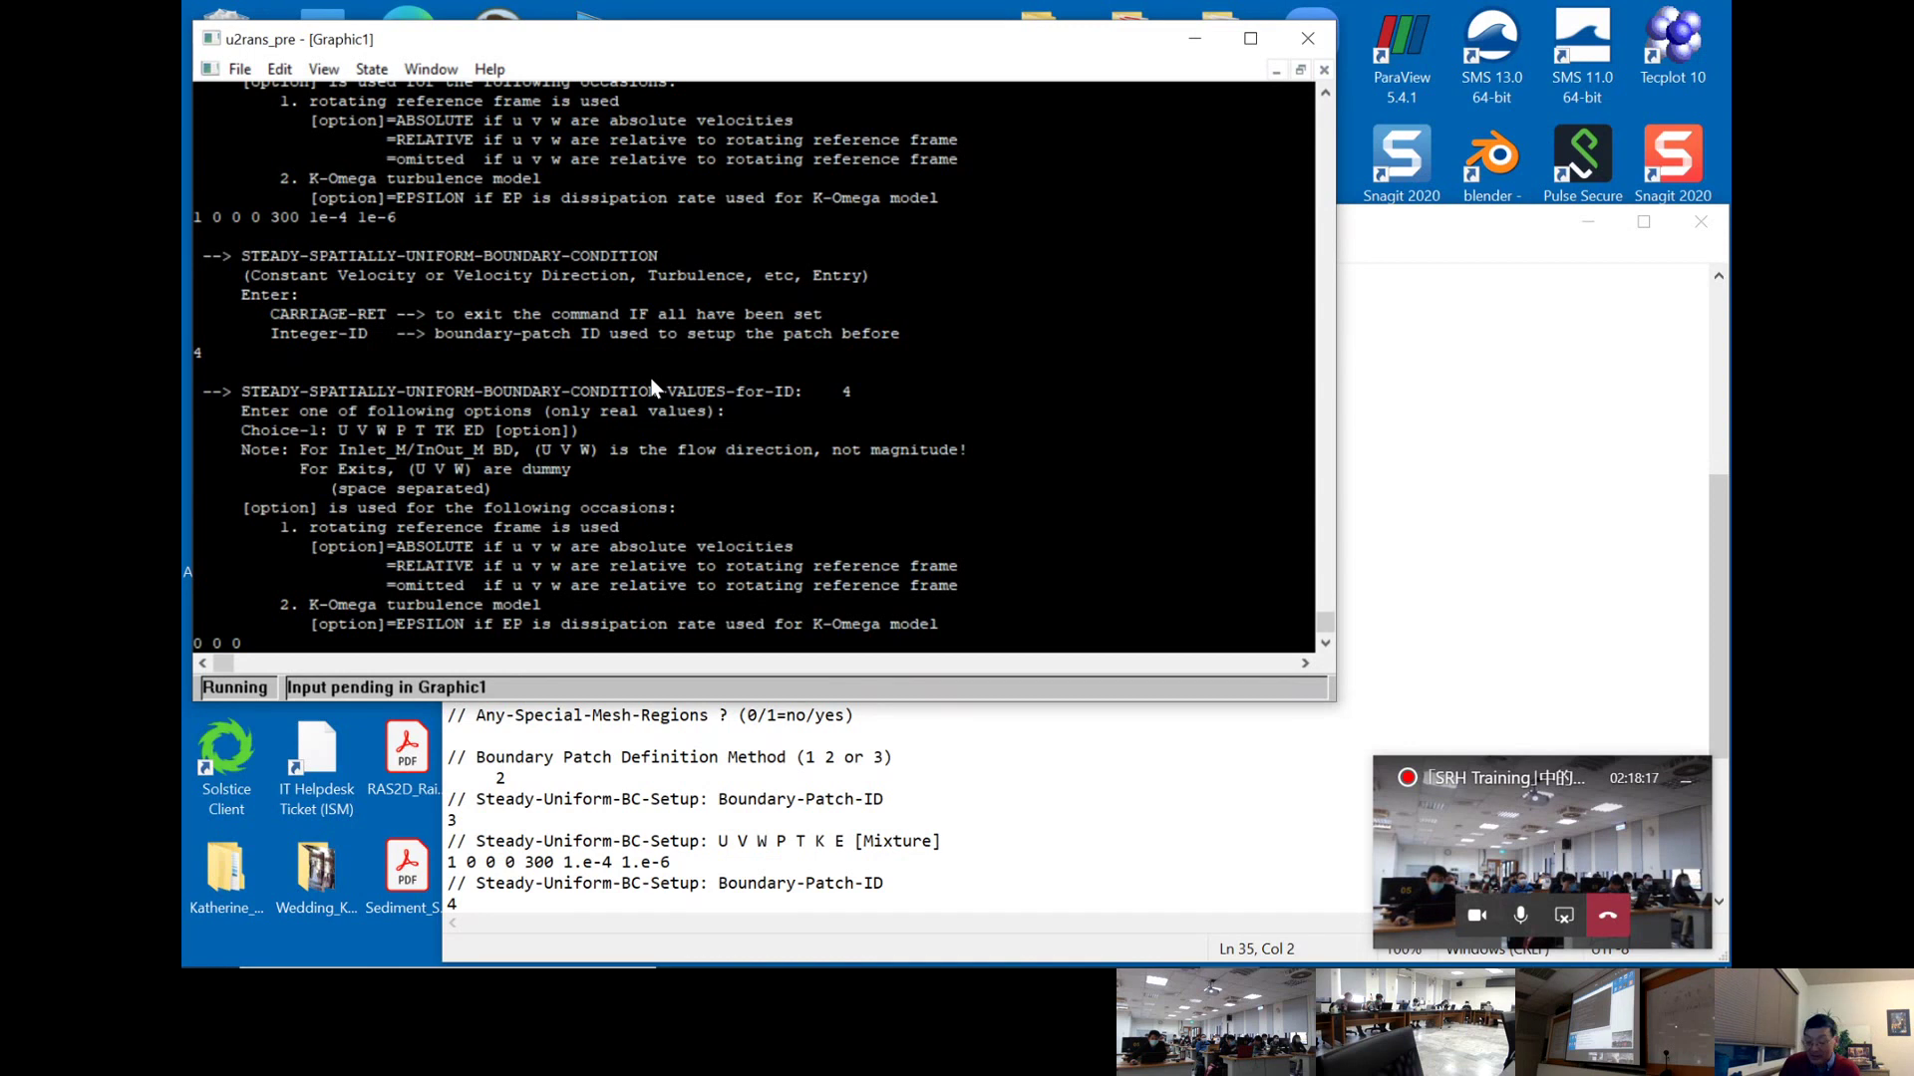
pyautogui.write('0-')
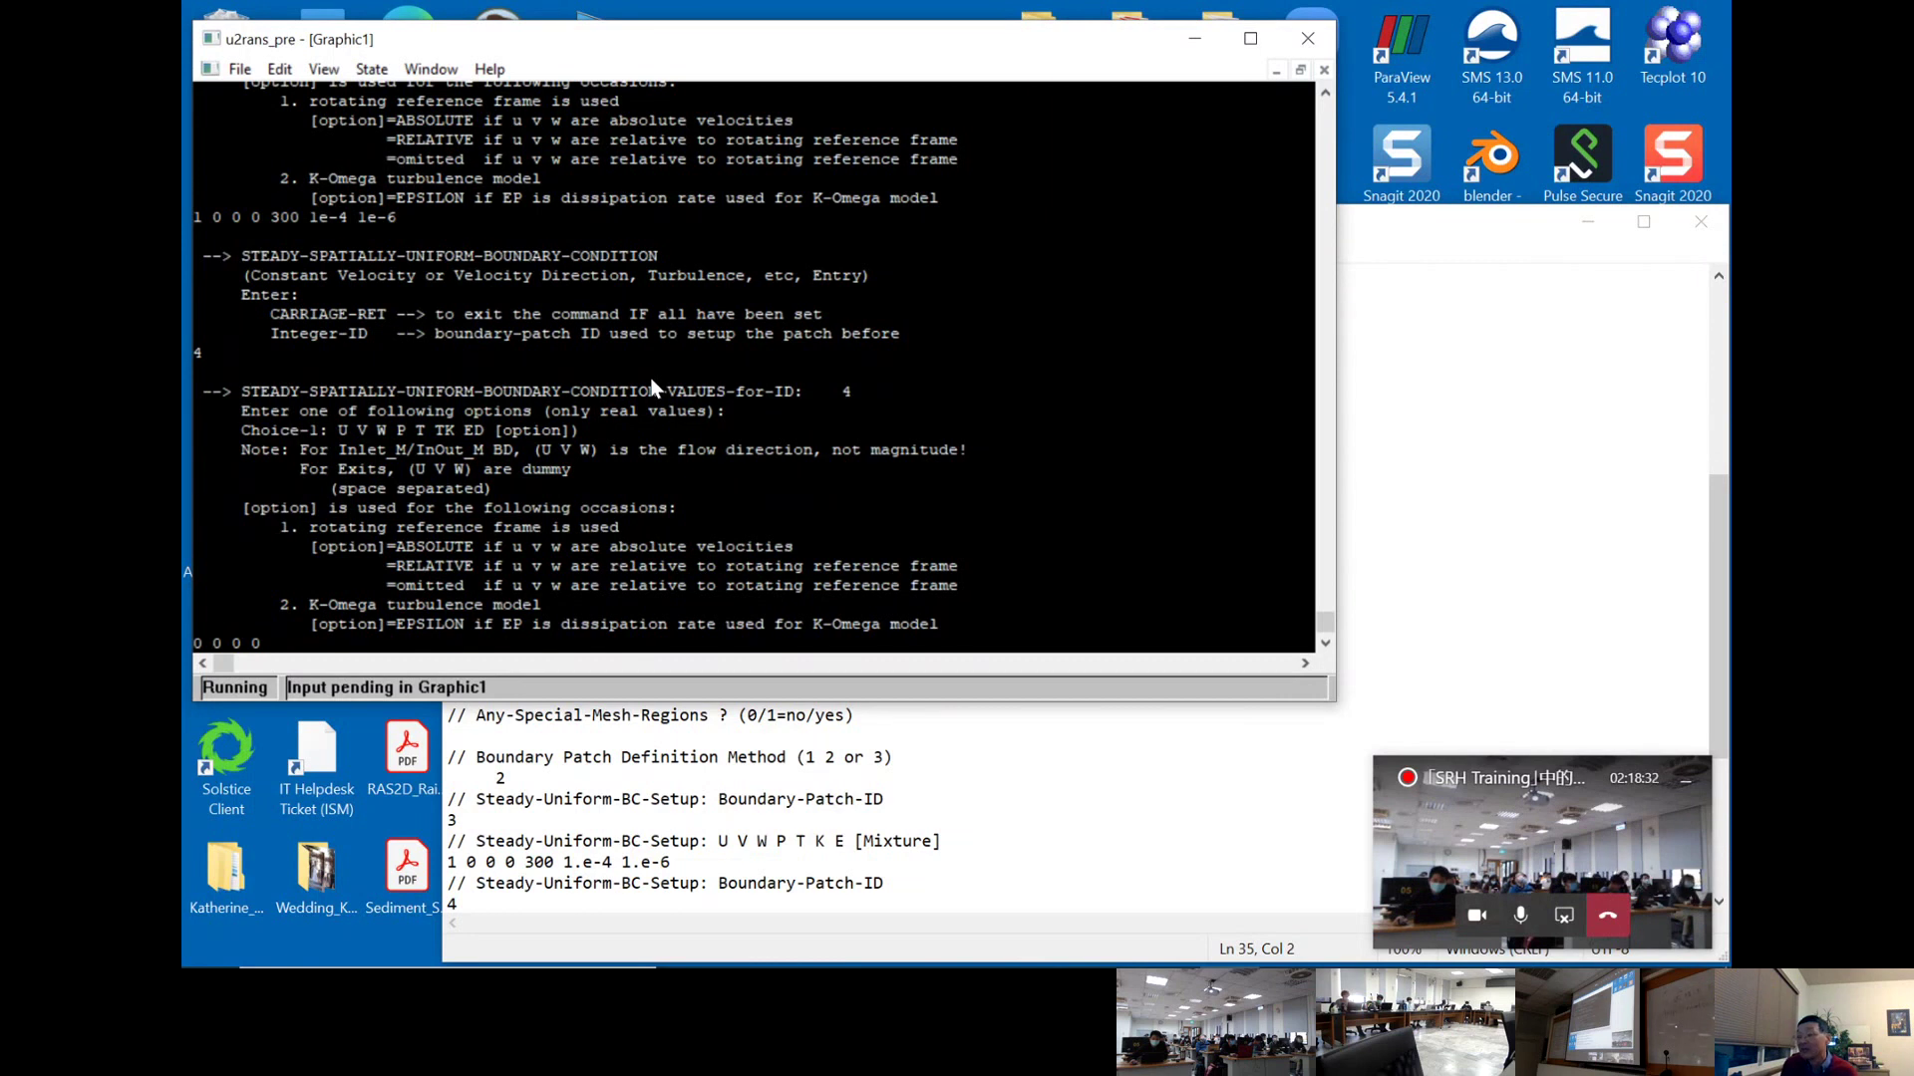
pyautogui.write('300')
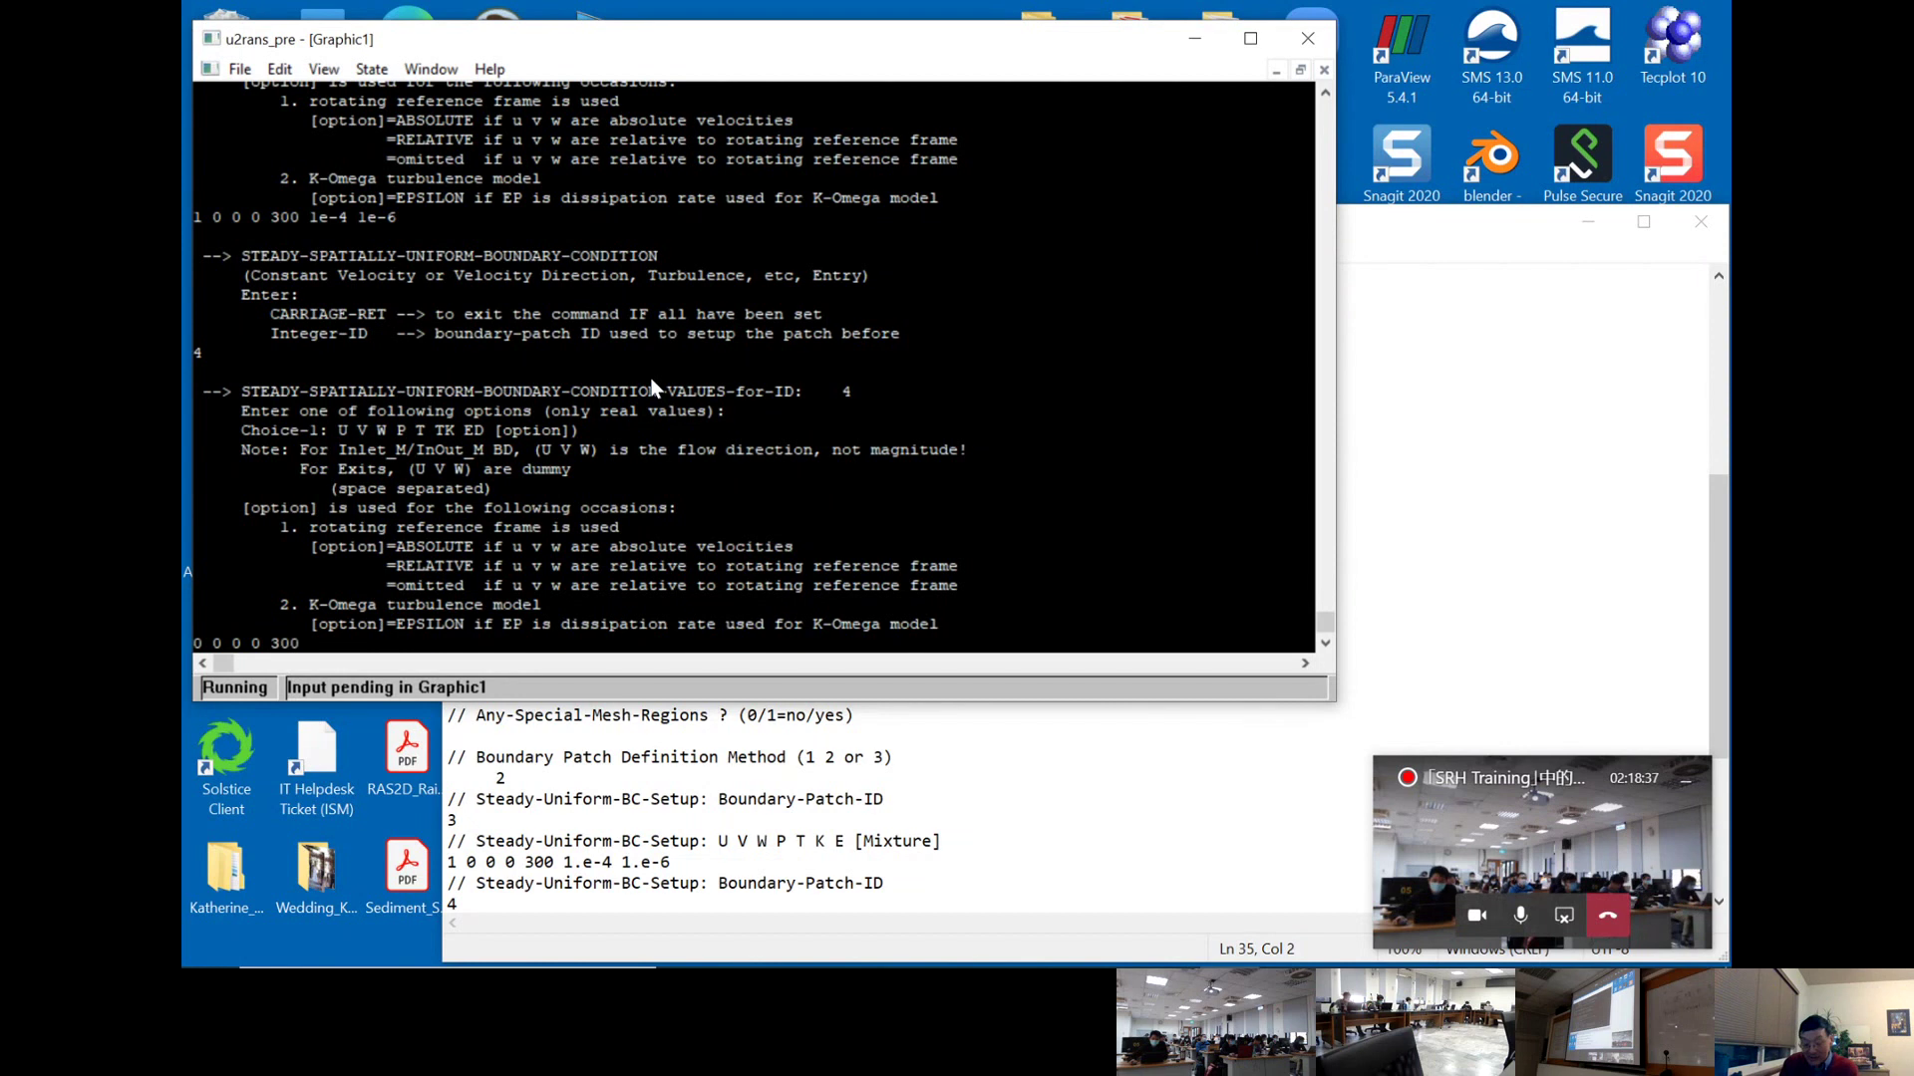
pyautogui.write(' 1e-4')
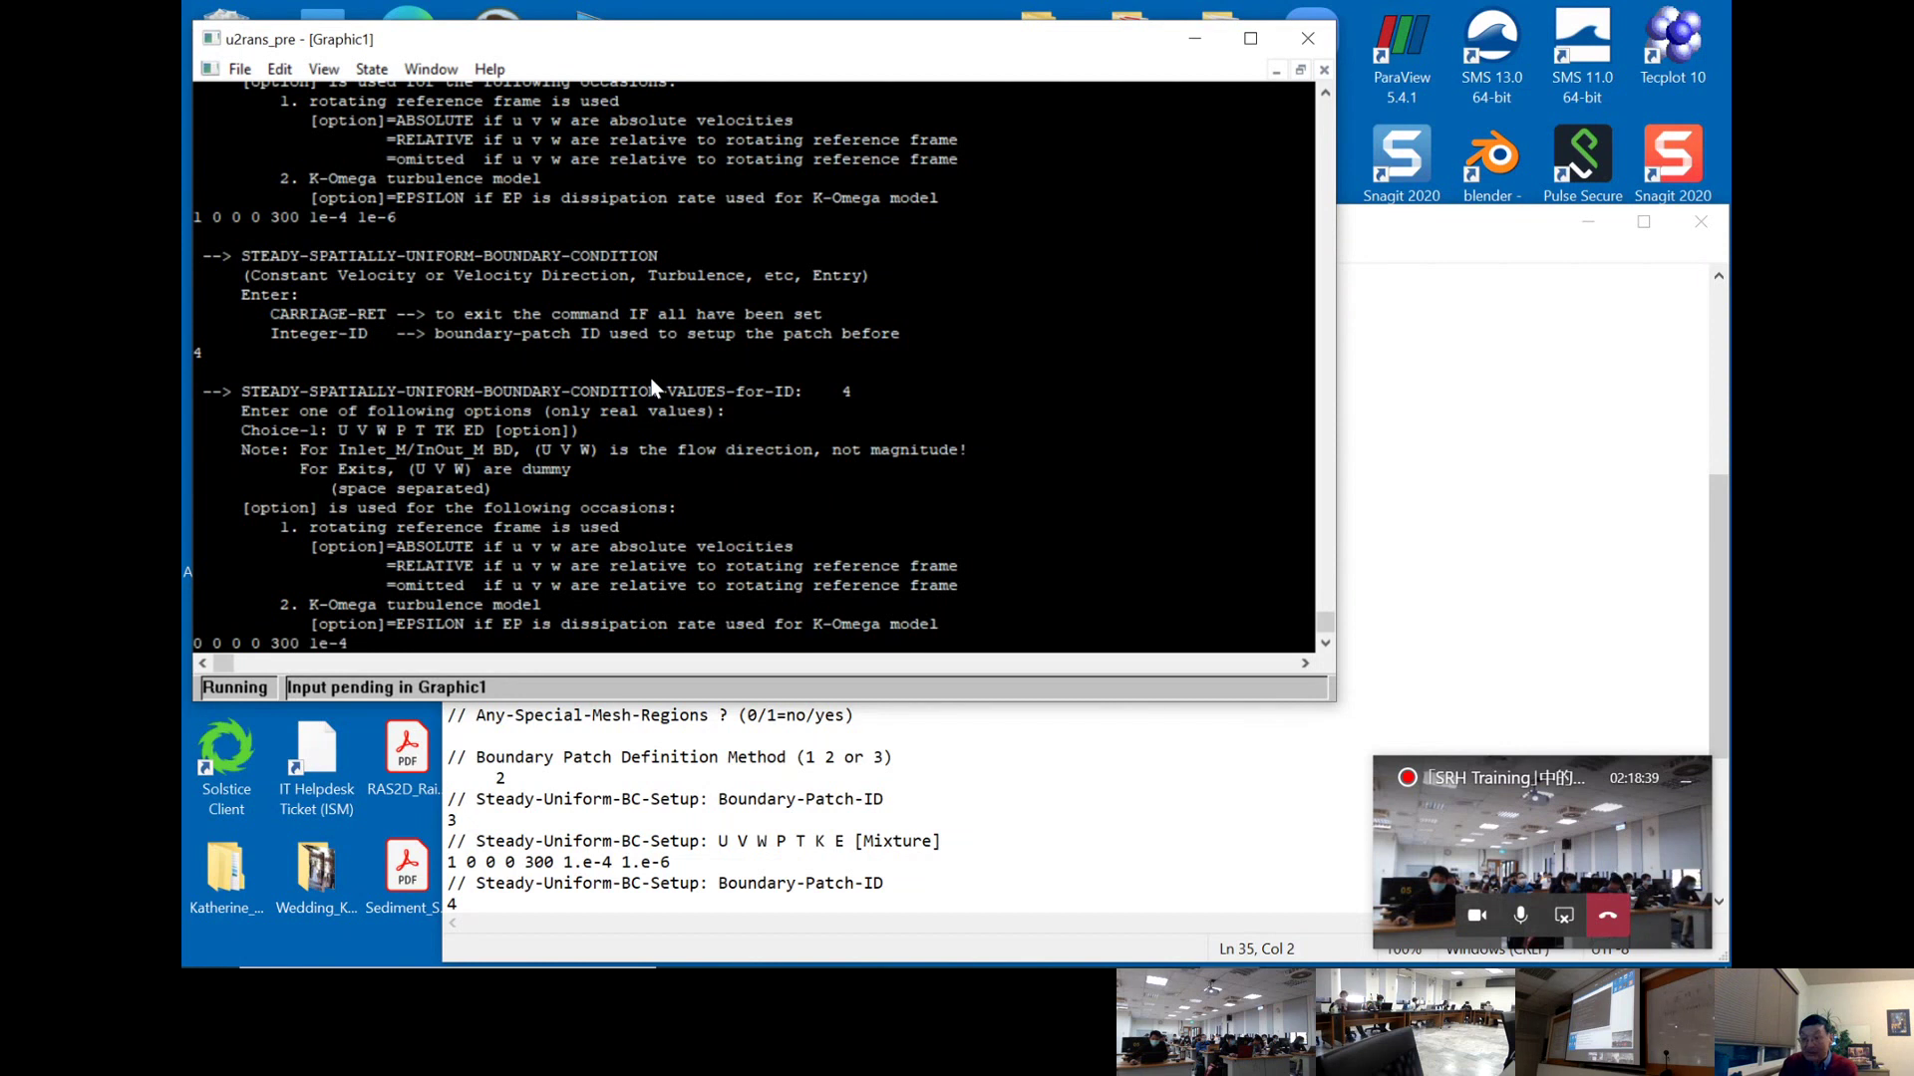
pyautogui.write(' `1')
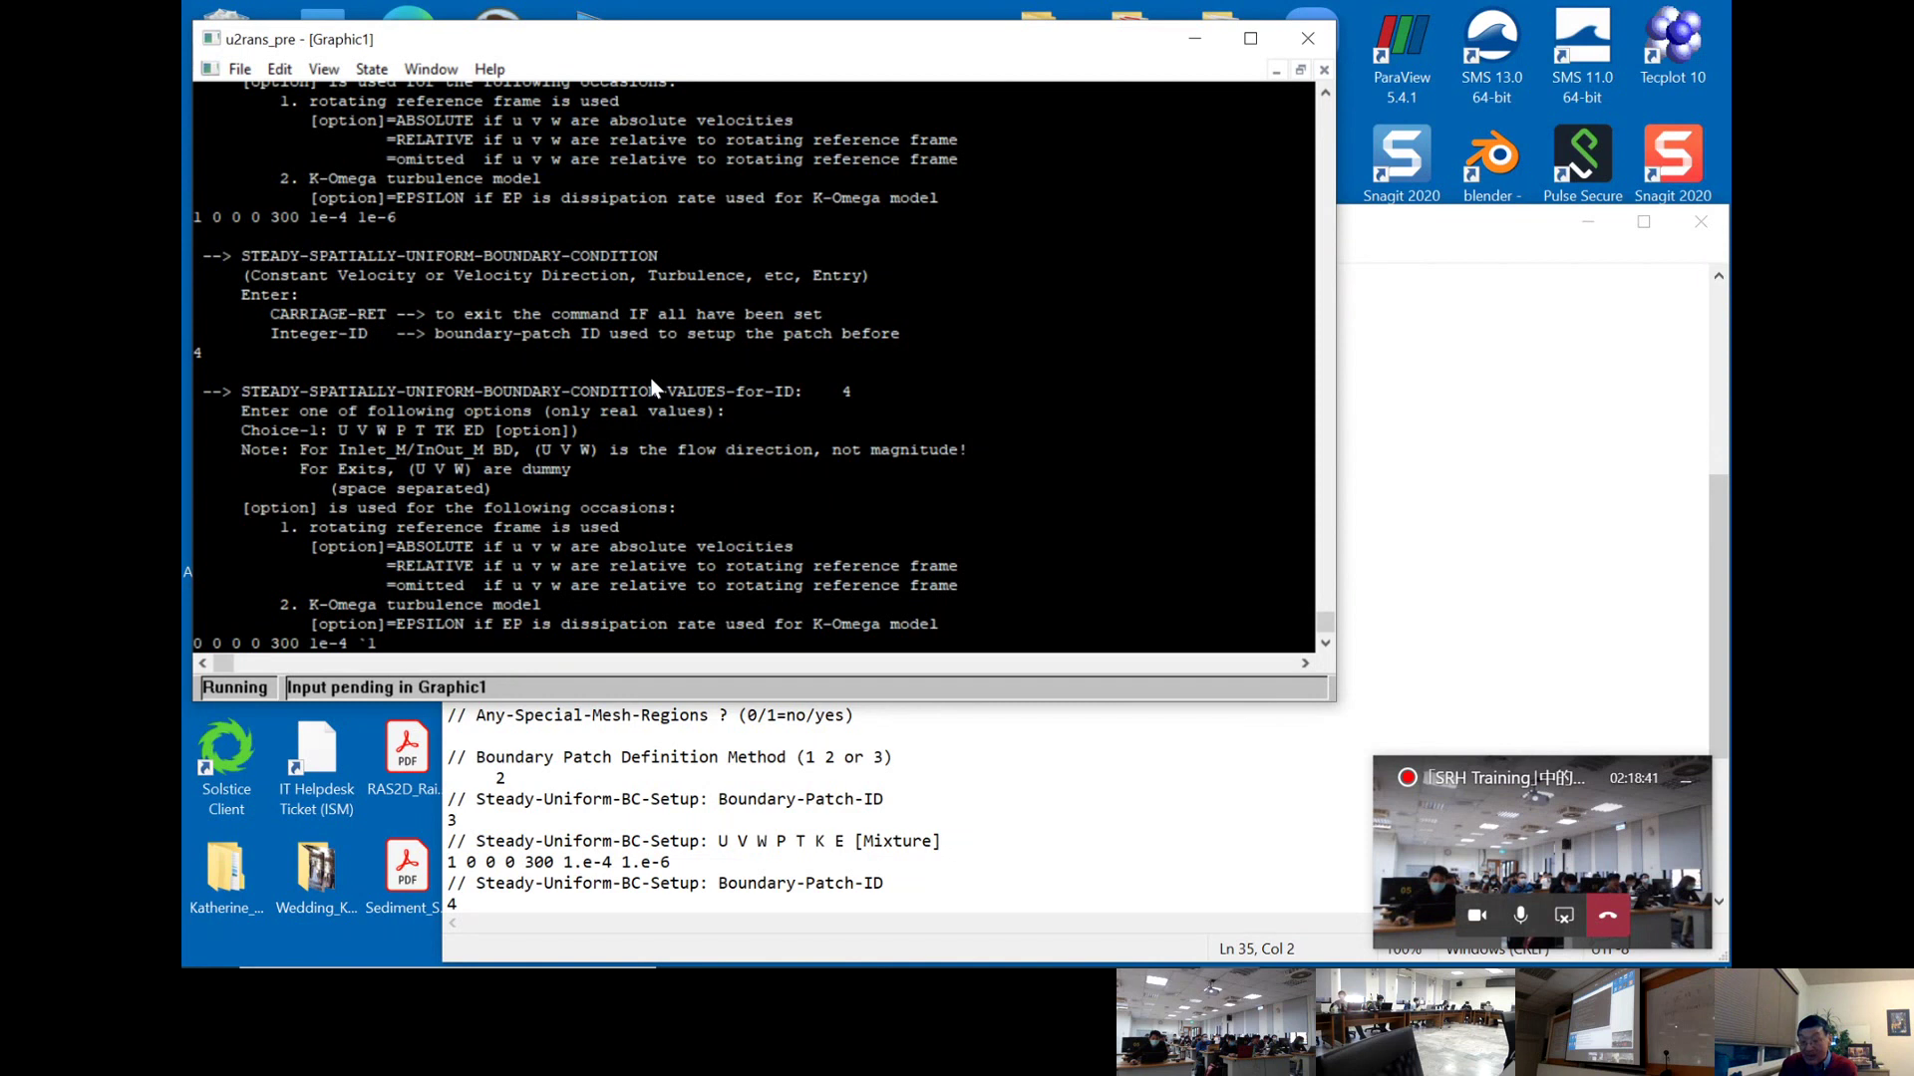
pyautogui.press('BackSpace')
pyautogui.press('BackSpace')
pyautogui.press('BackSpace')
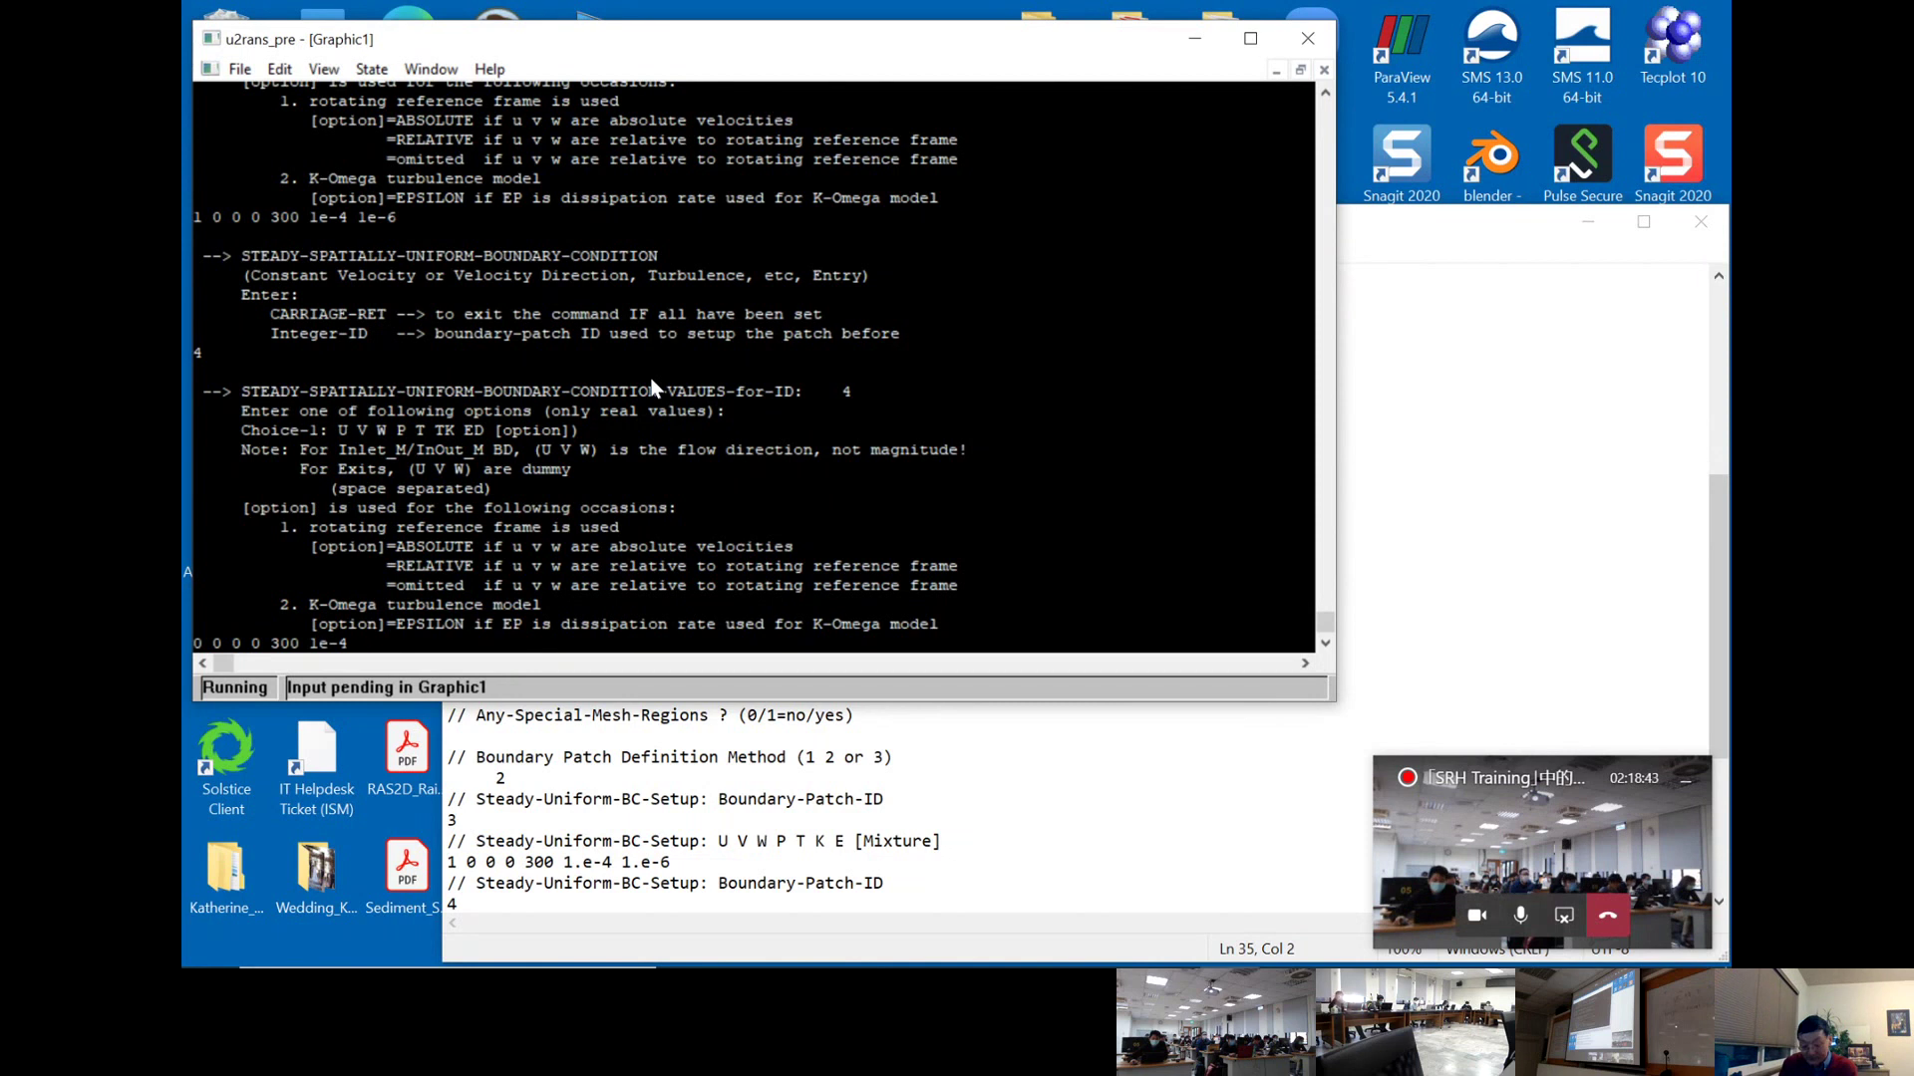
pyautogui.write('1')
pyautogui.write('e0')
pyautogui.write('6')
pyautogui.press('BackSpace')
pyautogui.press('BackSpace')
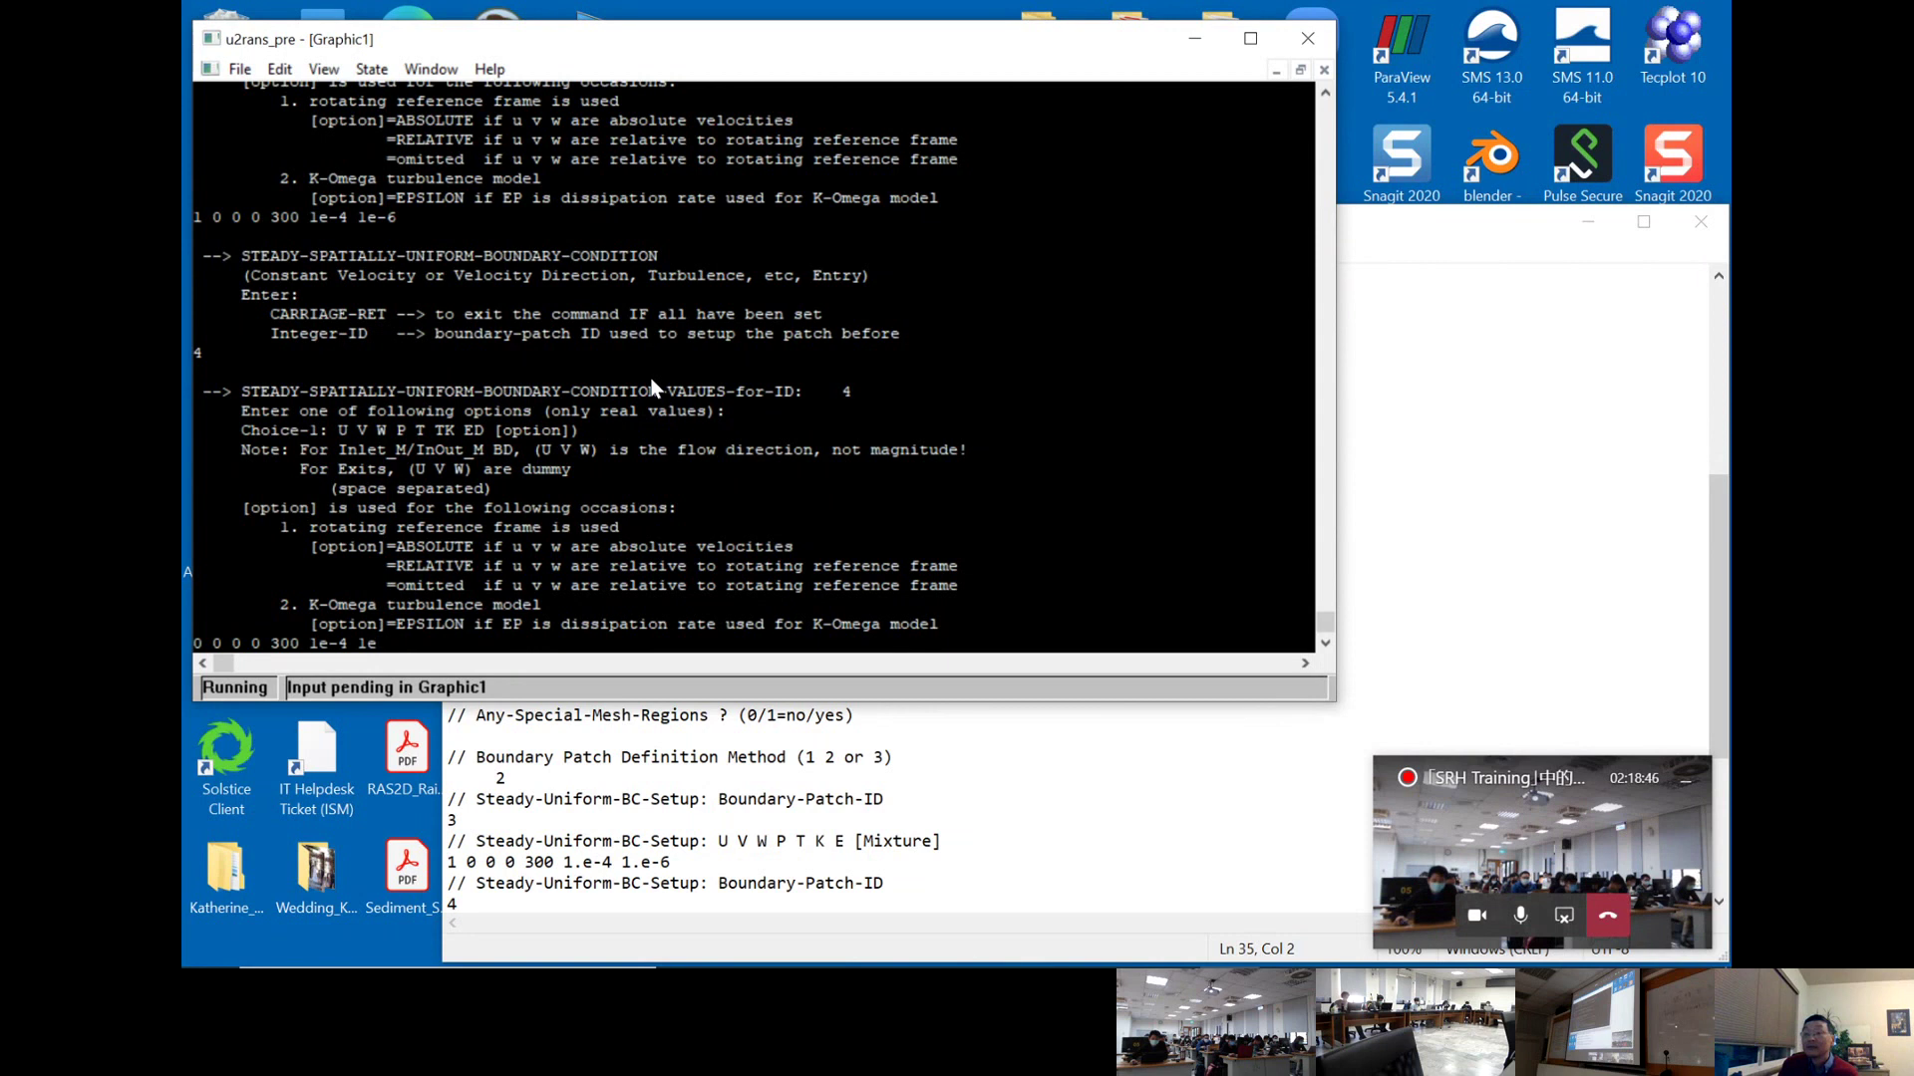
pyautogui.press('BackSpace')
pyautogui.write('e-')
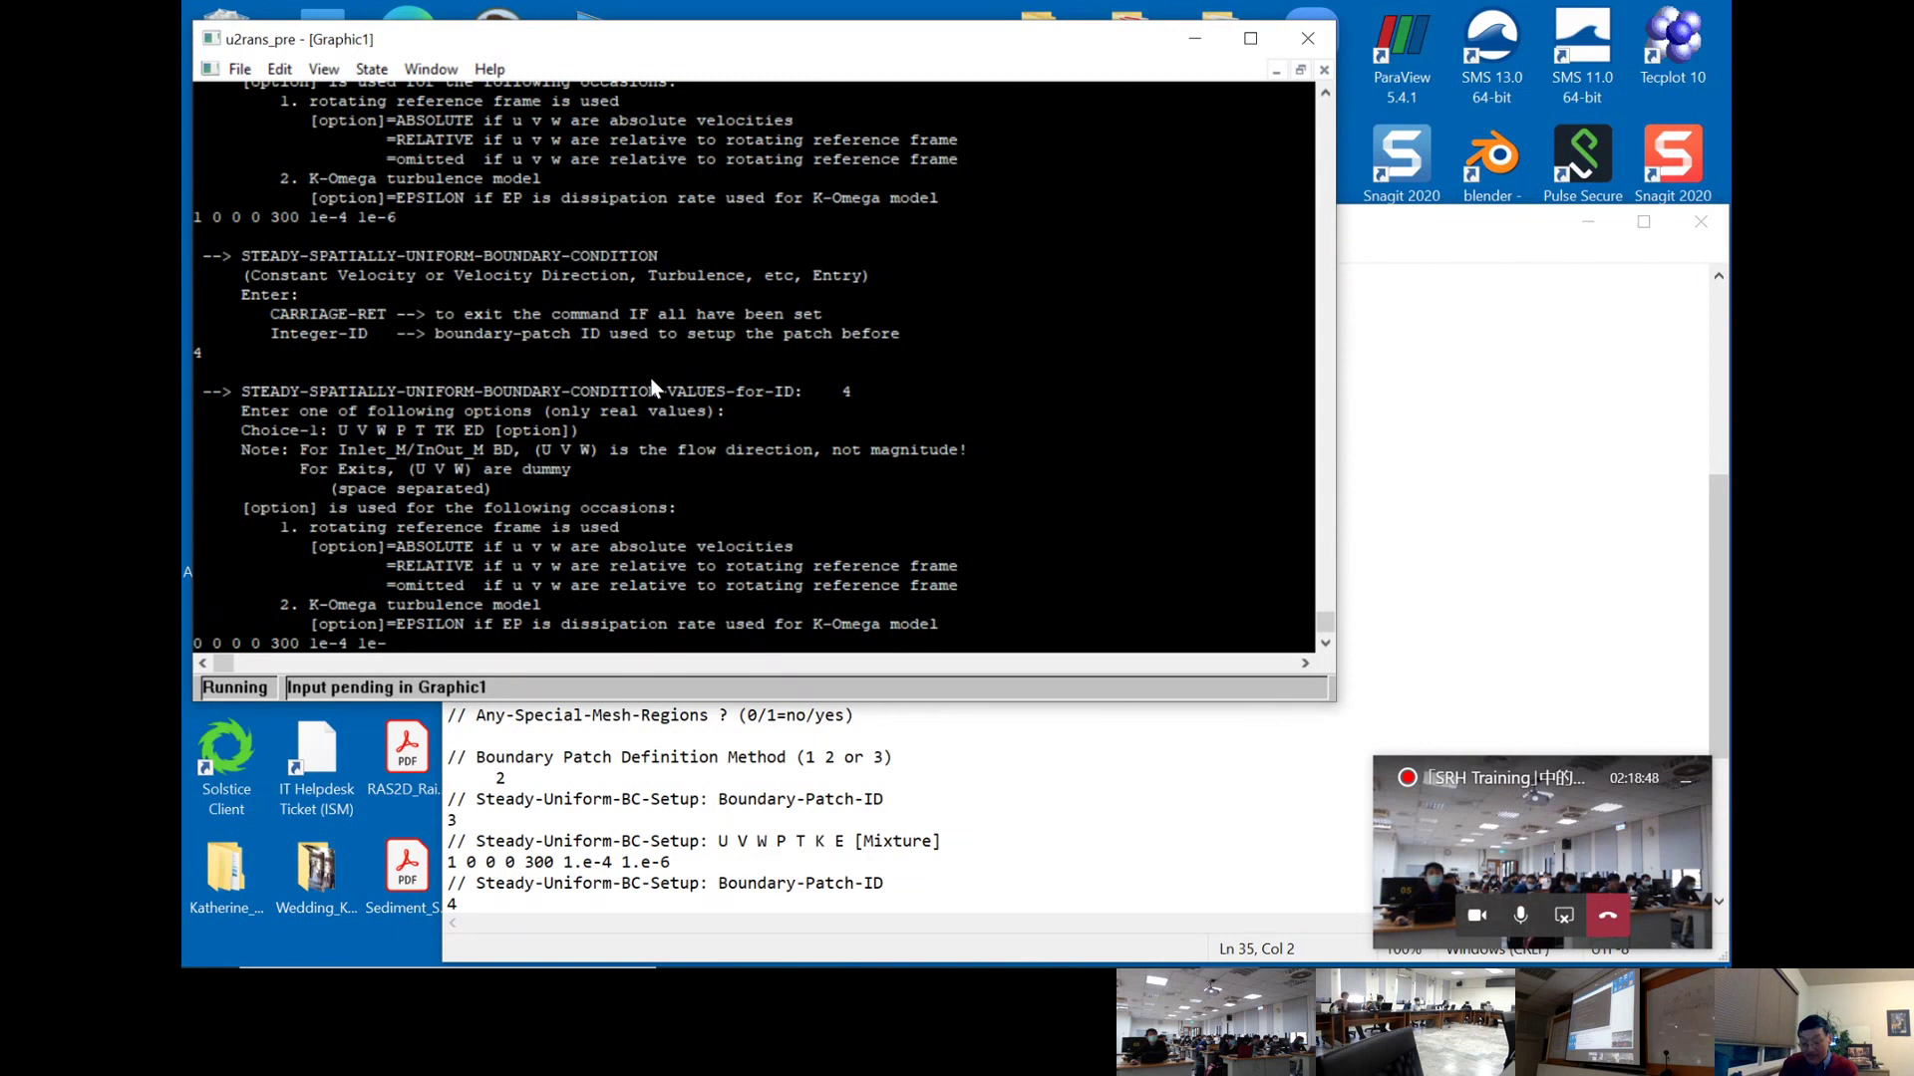
pyautogui.write('6')
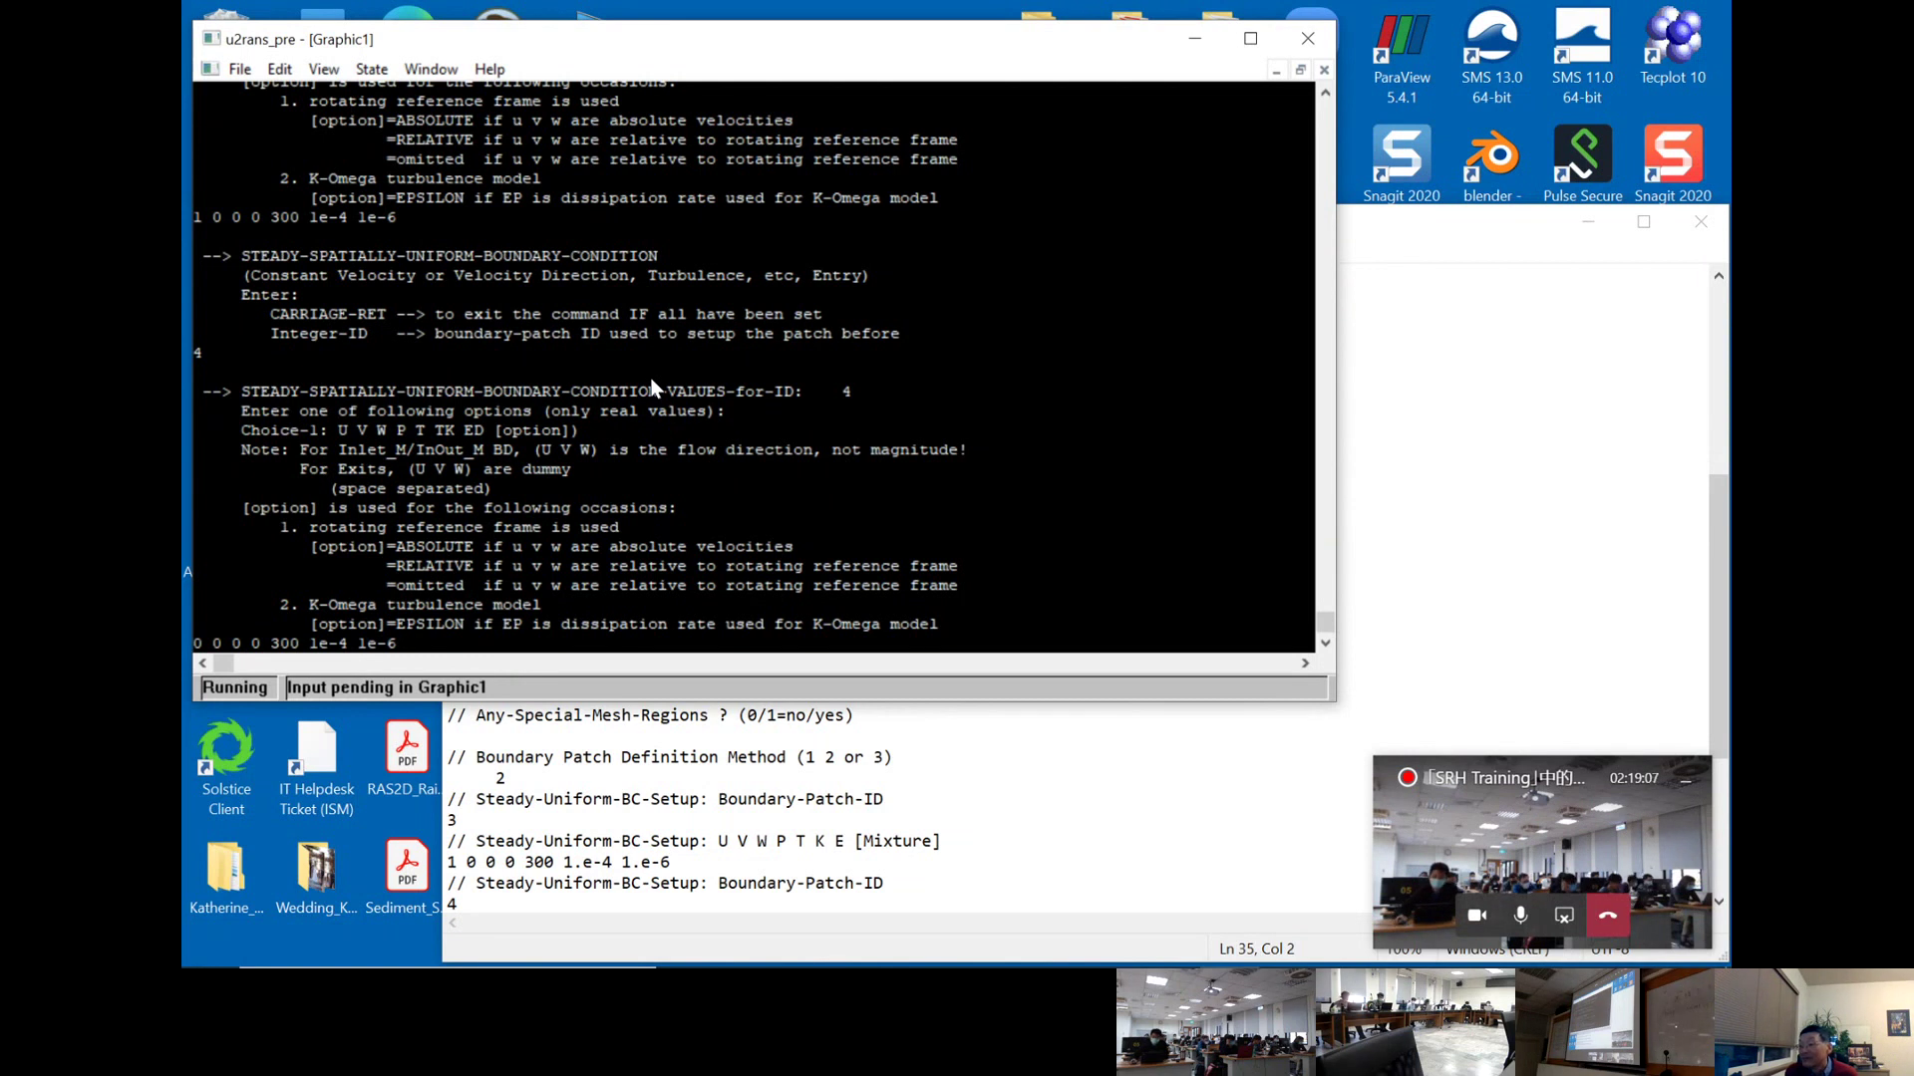
pyautogui.press('Return')
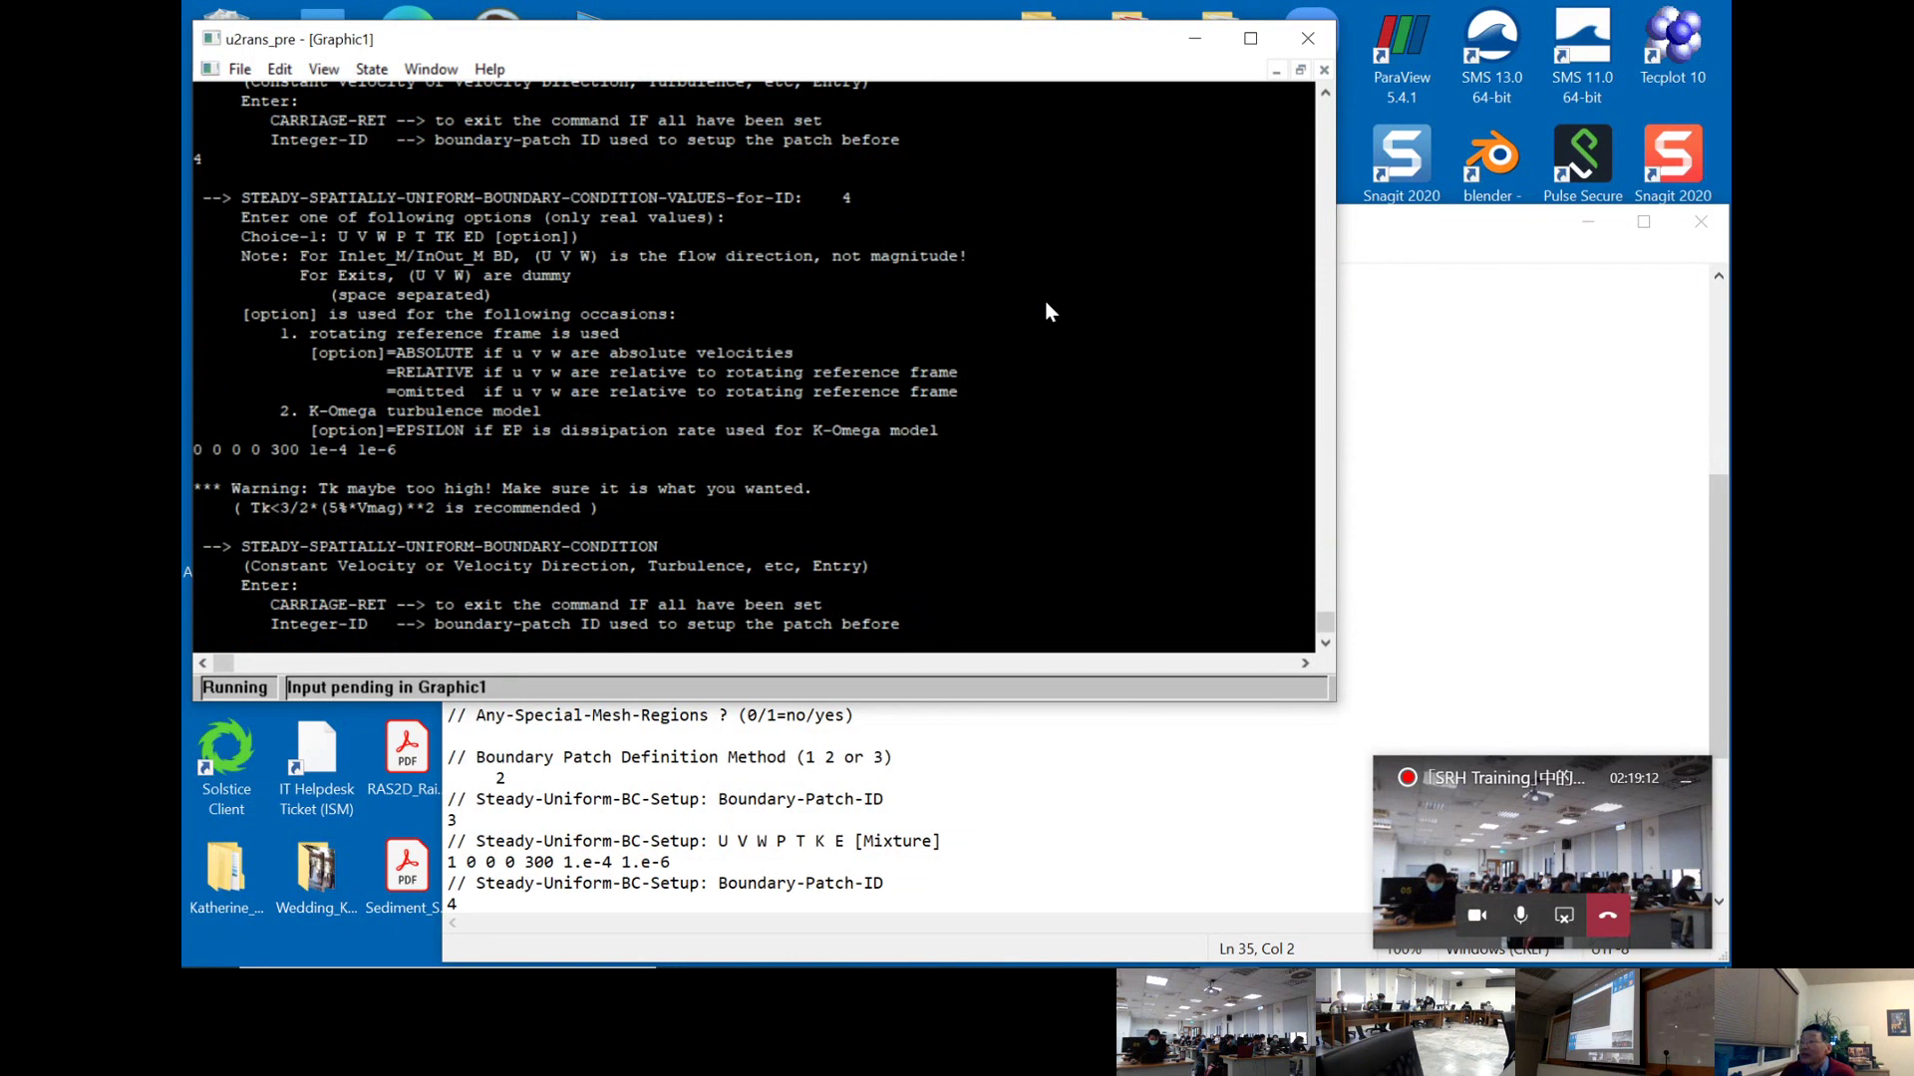
# - Following the end of case_SIF.dat, finish the uniform conditions and leave the rough-wall, spatially varying and inlet flow-rate entries empty
pyautogui.click(1475, 513)
pyautogui.scroll(-2, 1475, 522)
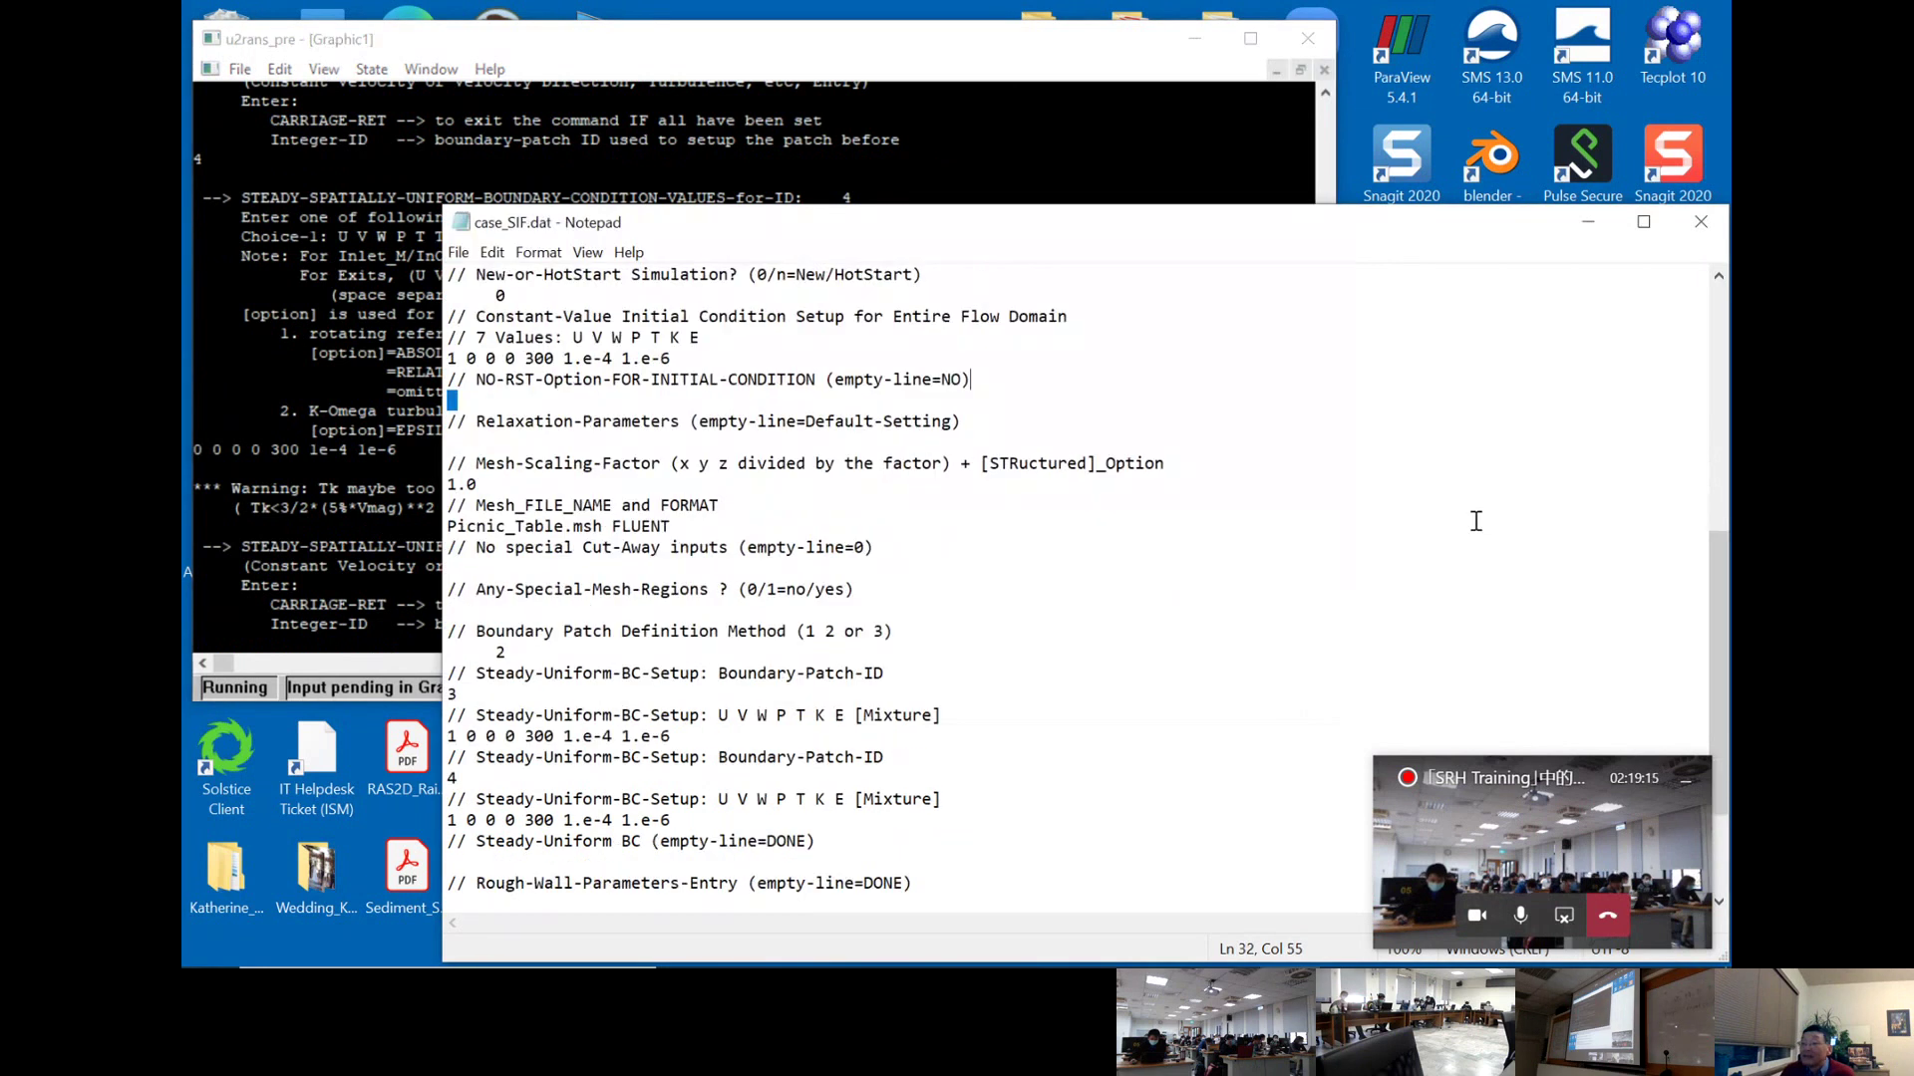
pyautogui.scroll(-3, 1476, 521)
pyautogui.hotkey('alt', 'Tab')
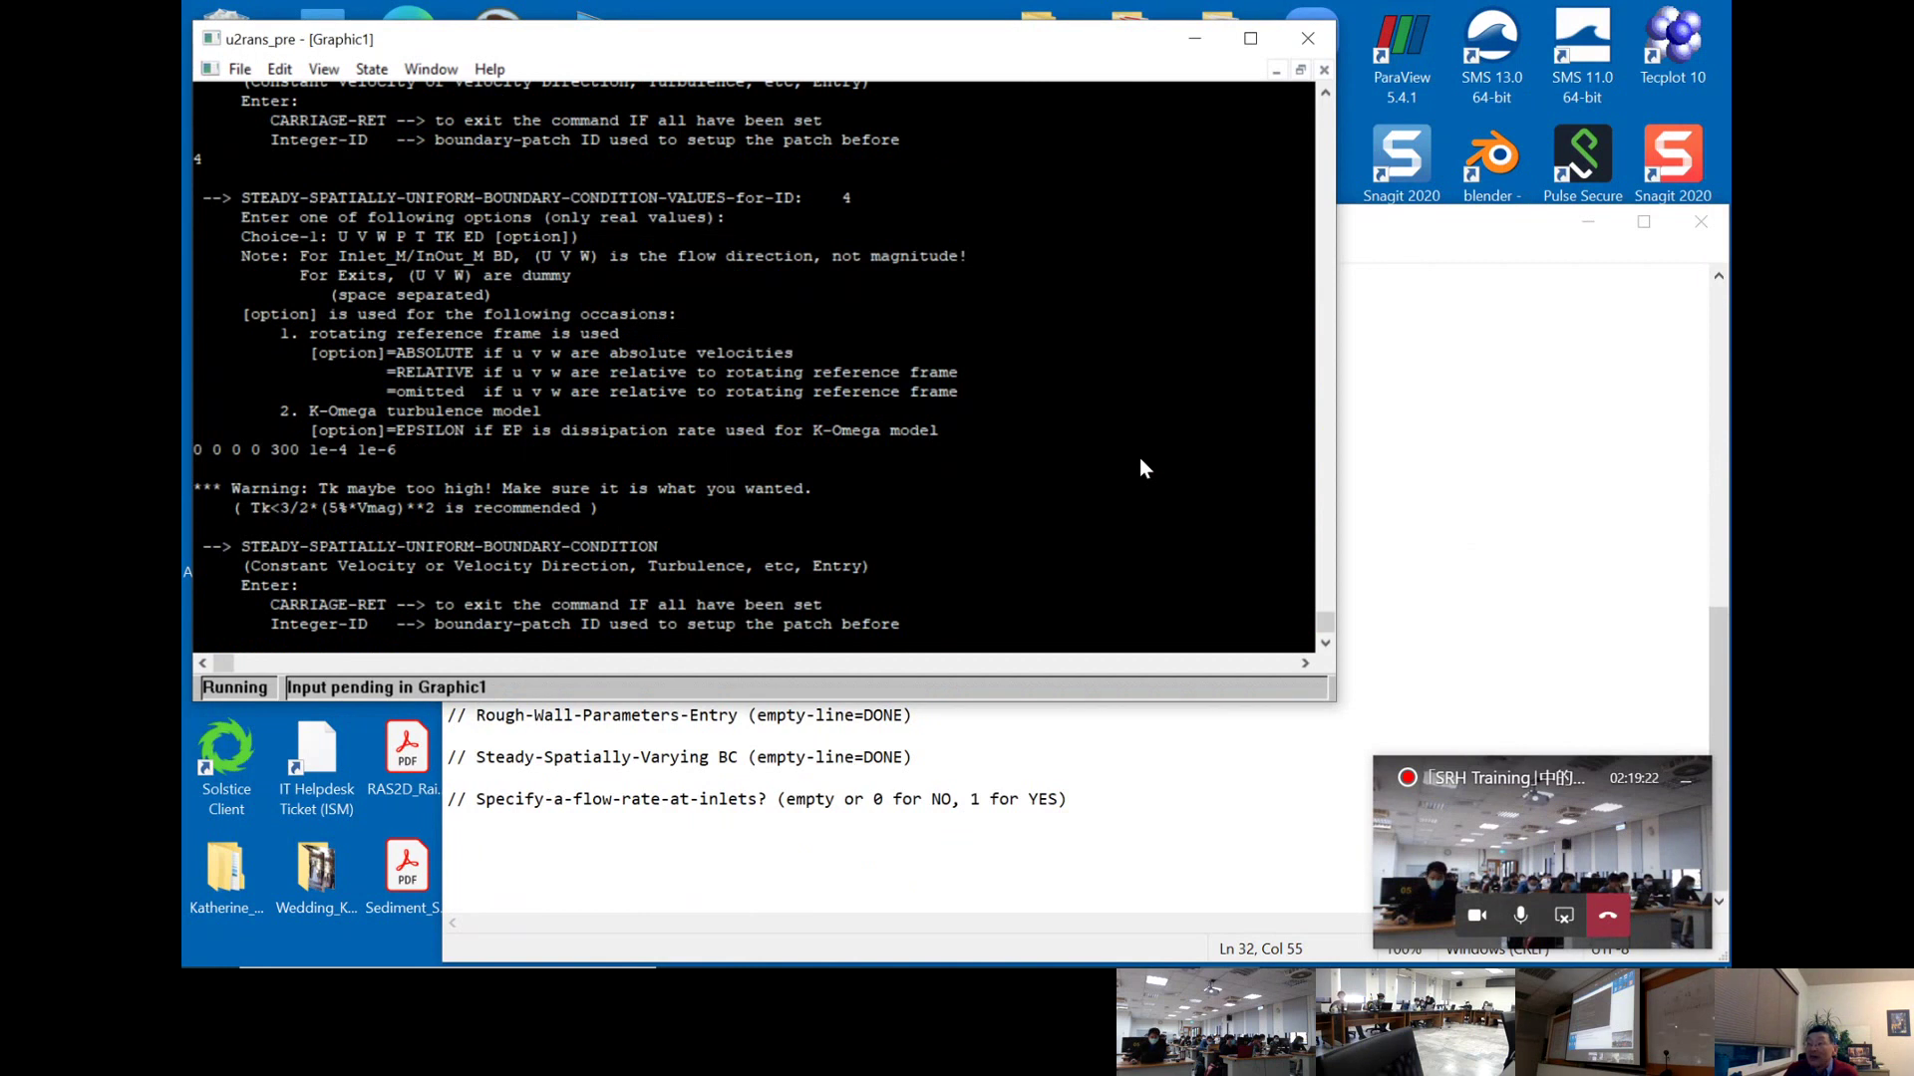
pyautogui.press('Return')
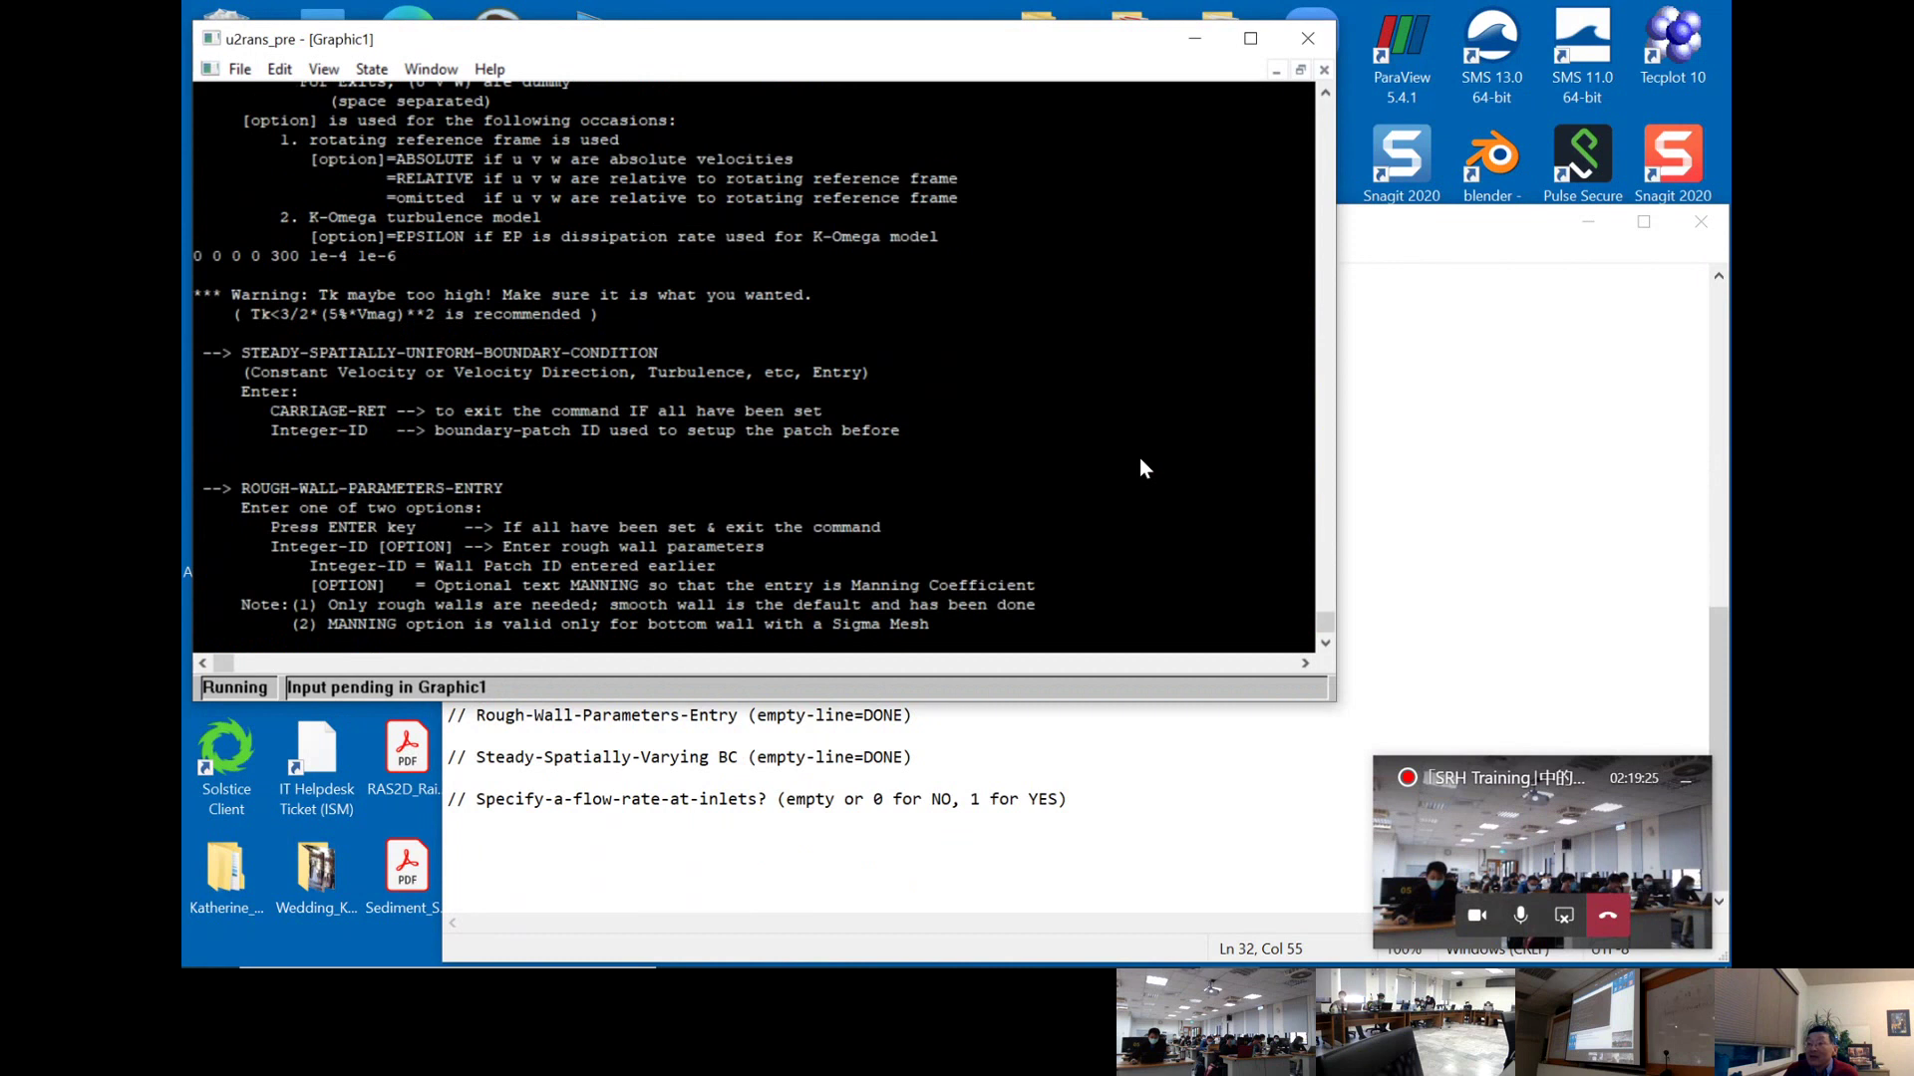
pyautogui.press('Return')
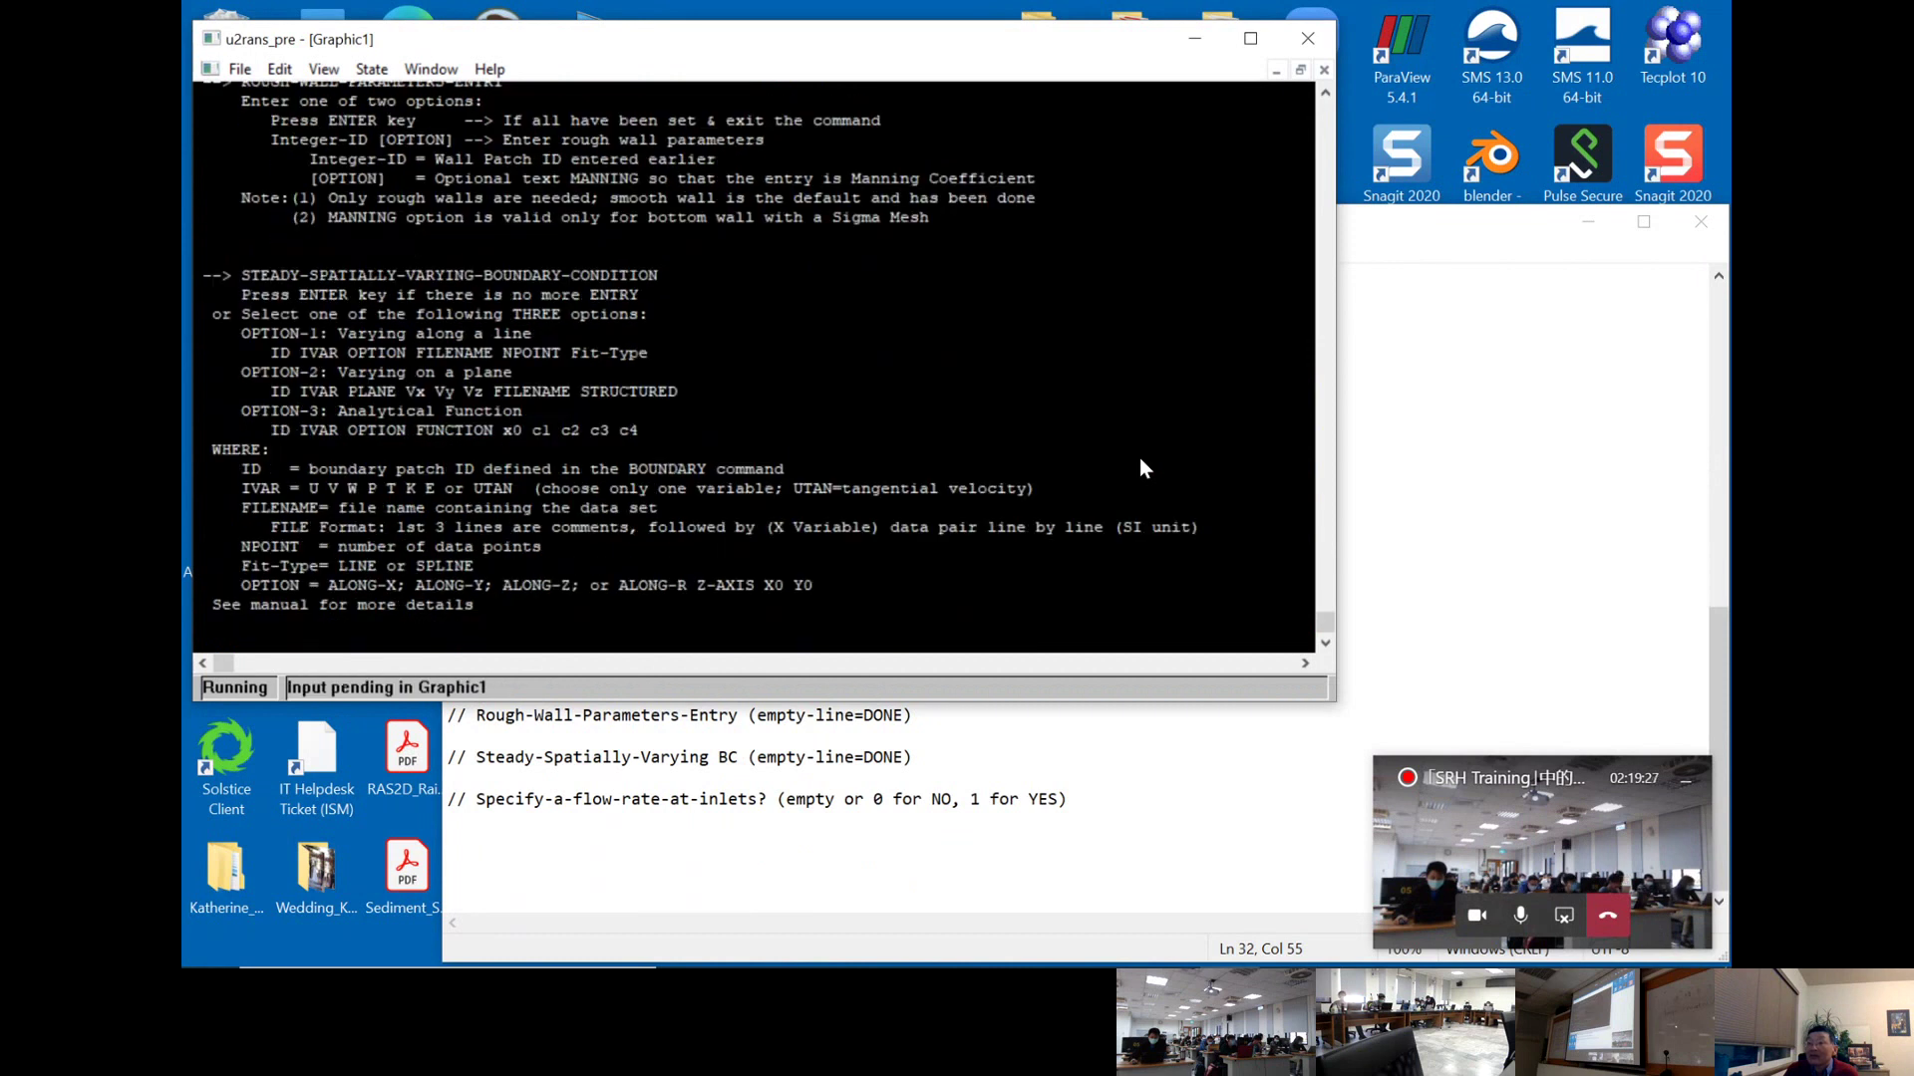
pyautogui.press('Return')
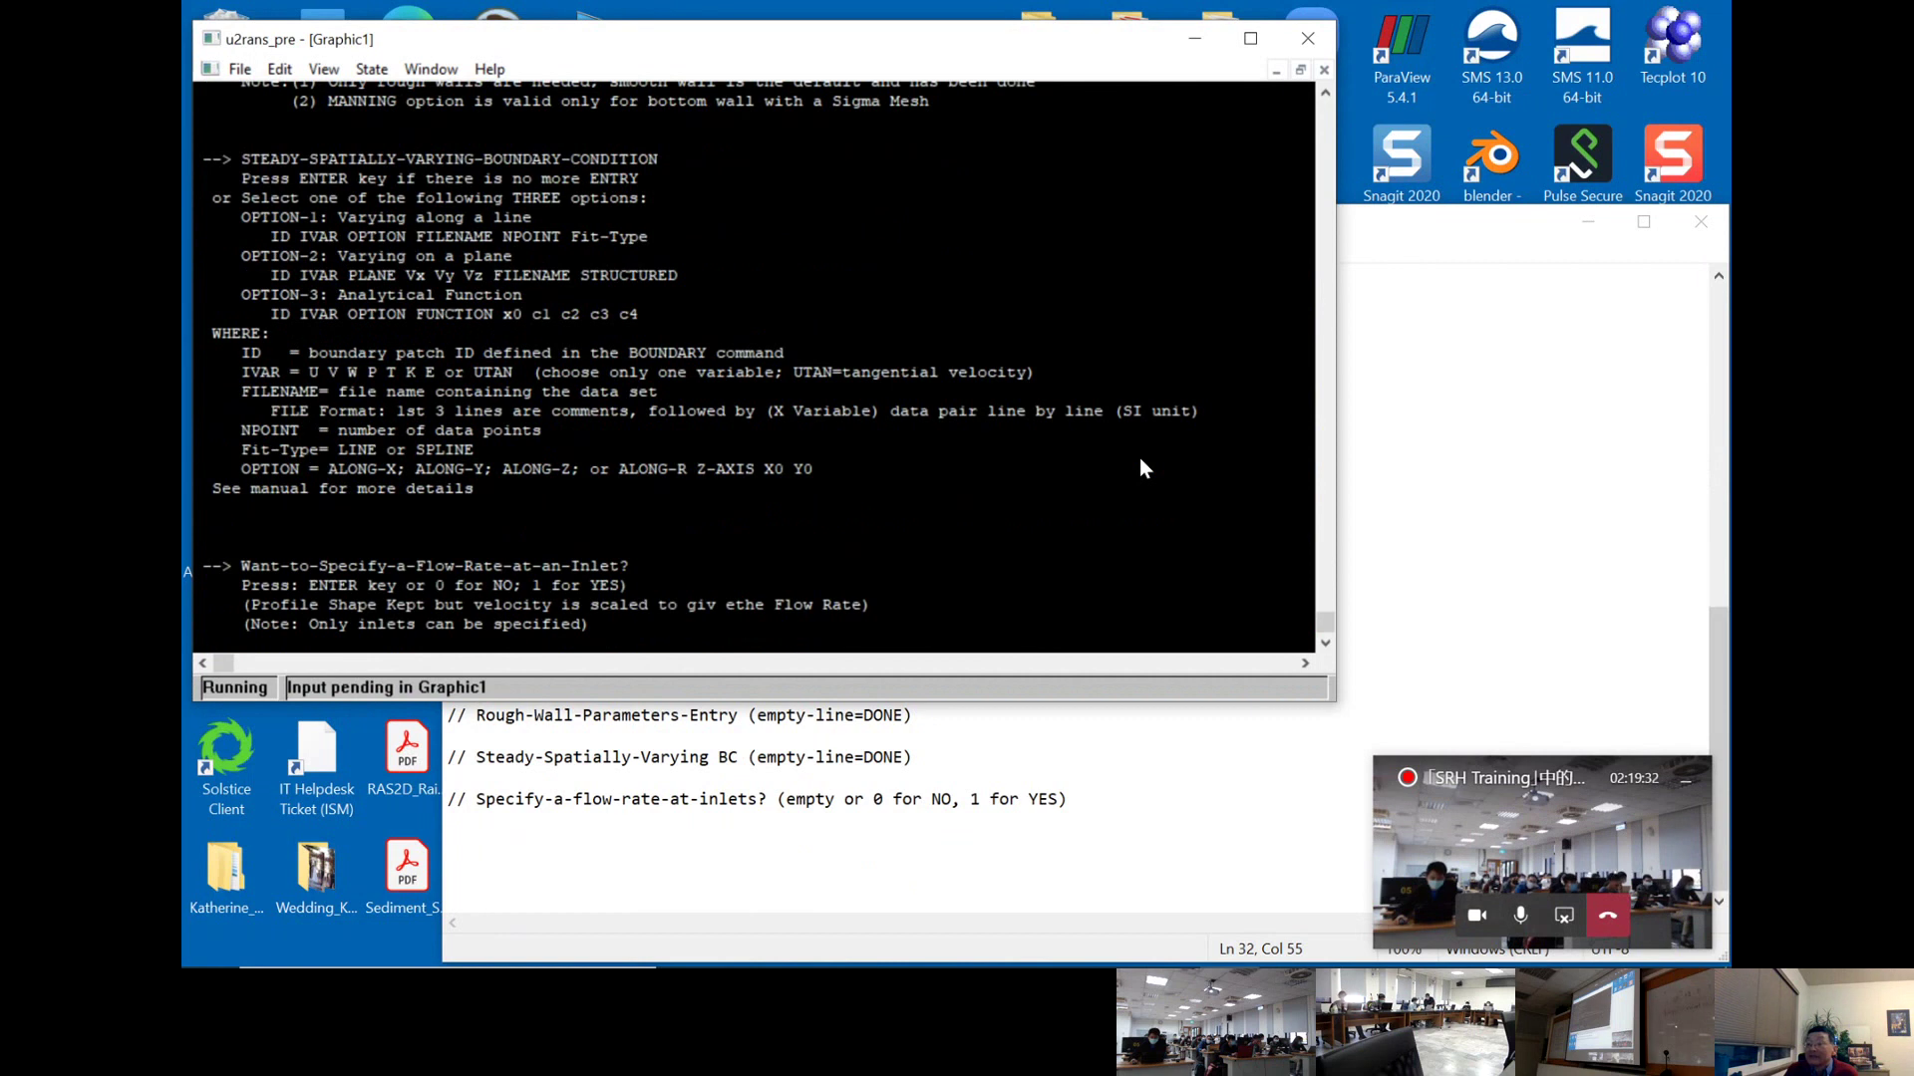
pyautogui.press('Return')
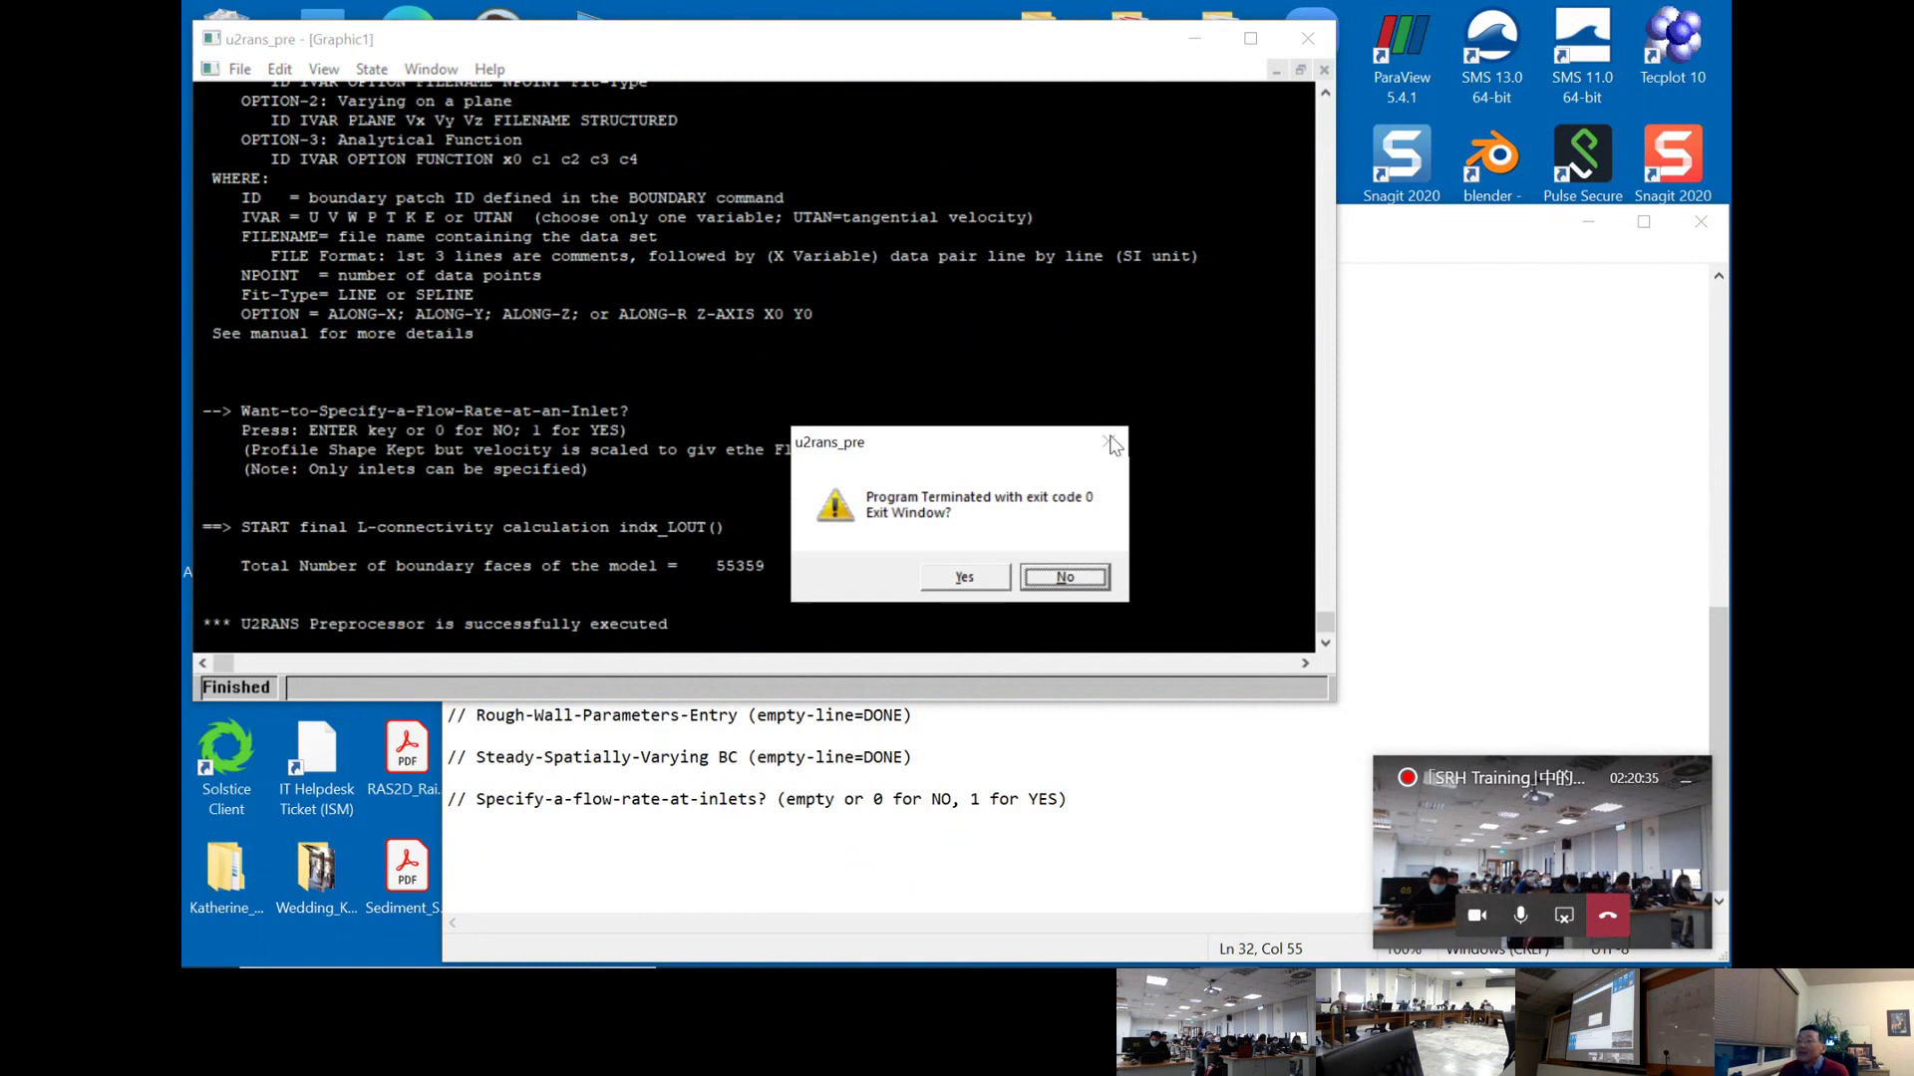
# - Decline the exit prompt to keep the preprocessor output on screen, and close the u2rans_pre window
pyautogui.moveTo(997, 441); pyautogui.dragTo(1019, 417)
pyautogui.press('Return')
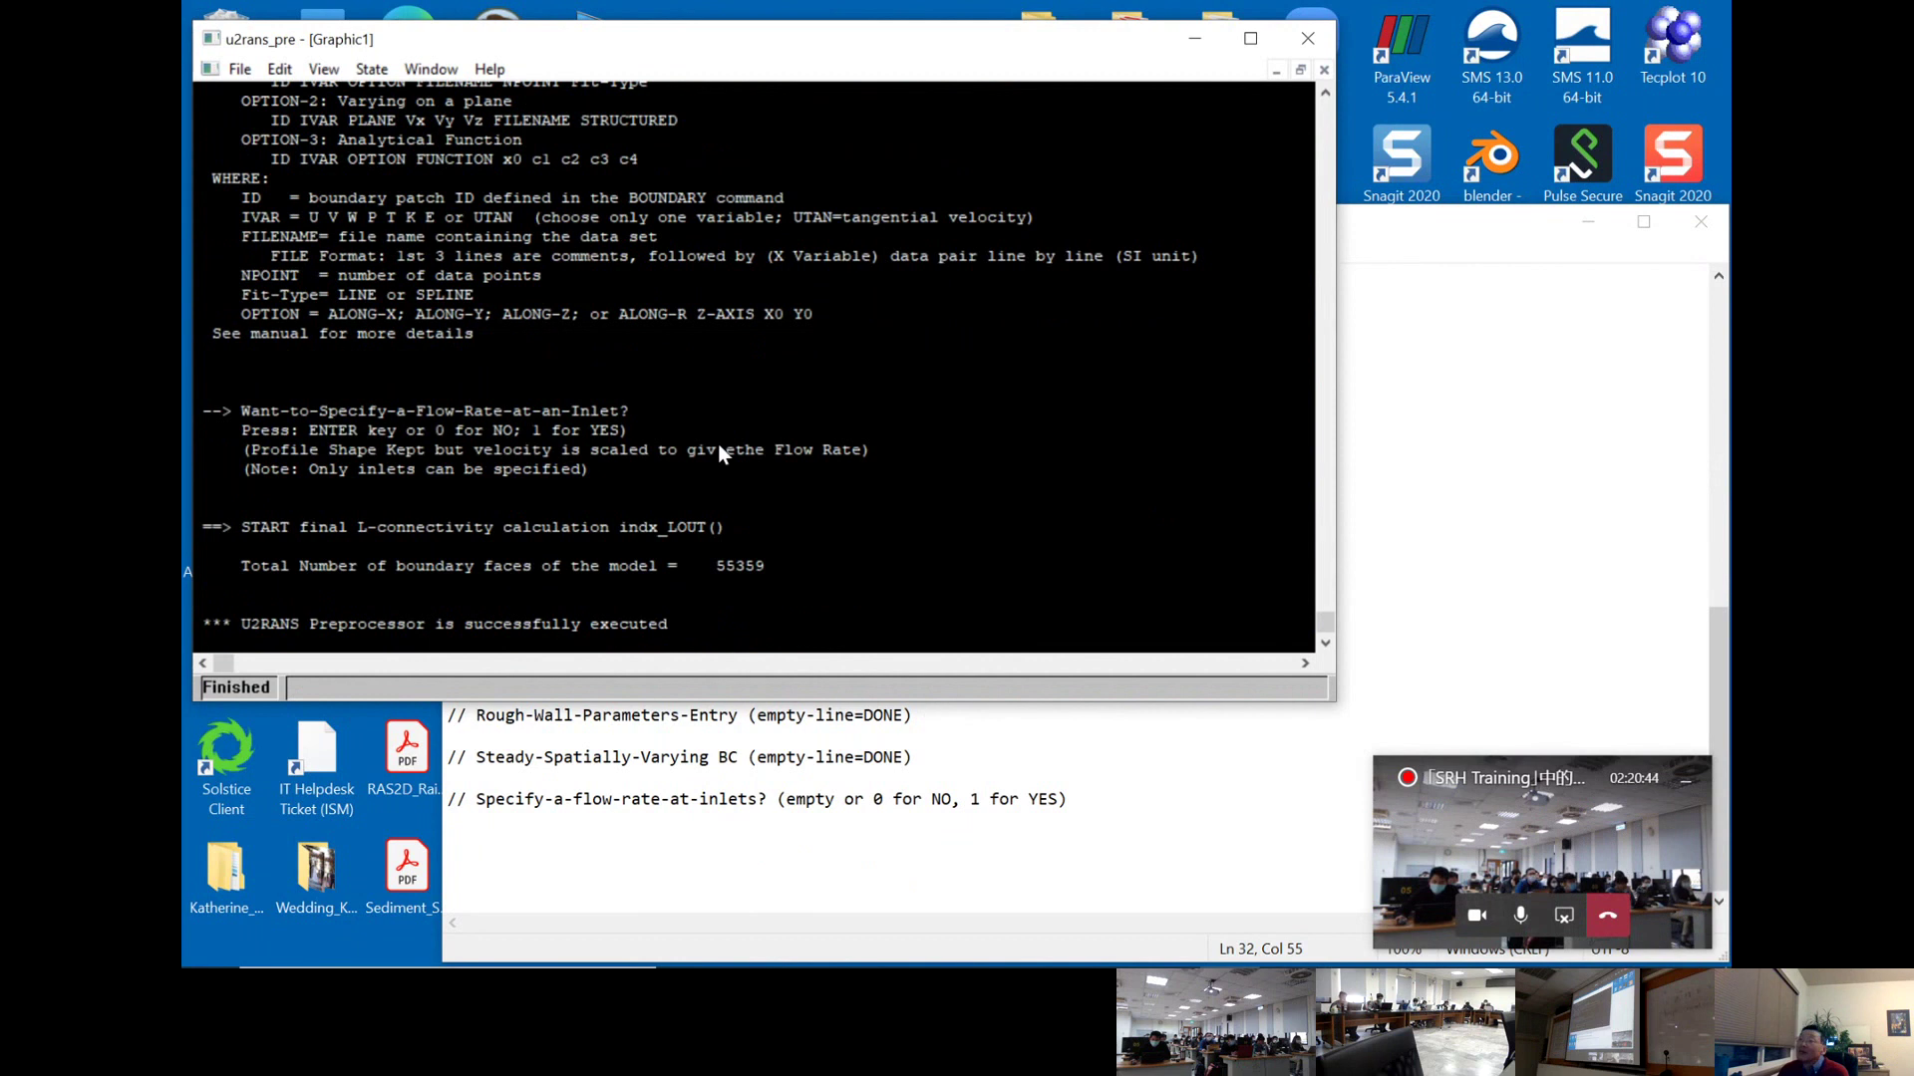
pyautogui.click(1307, 45)
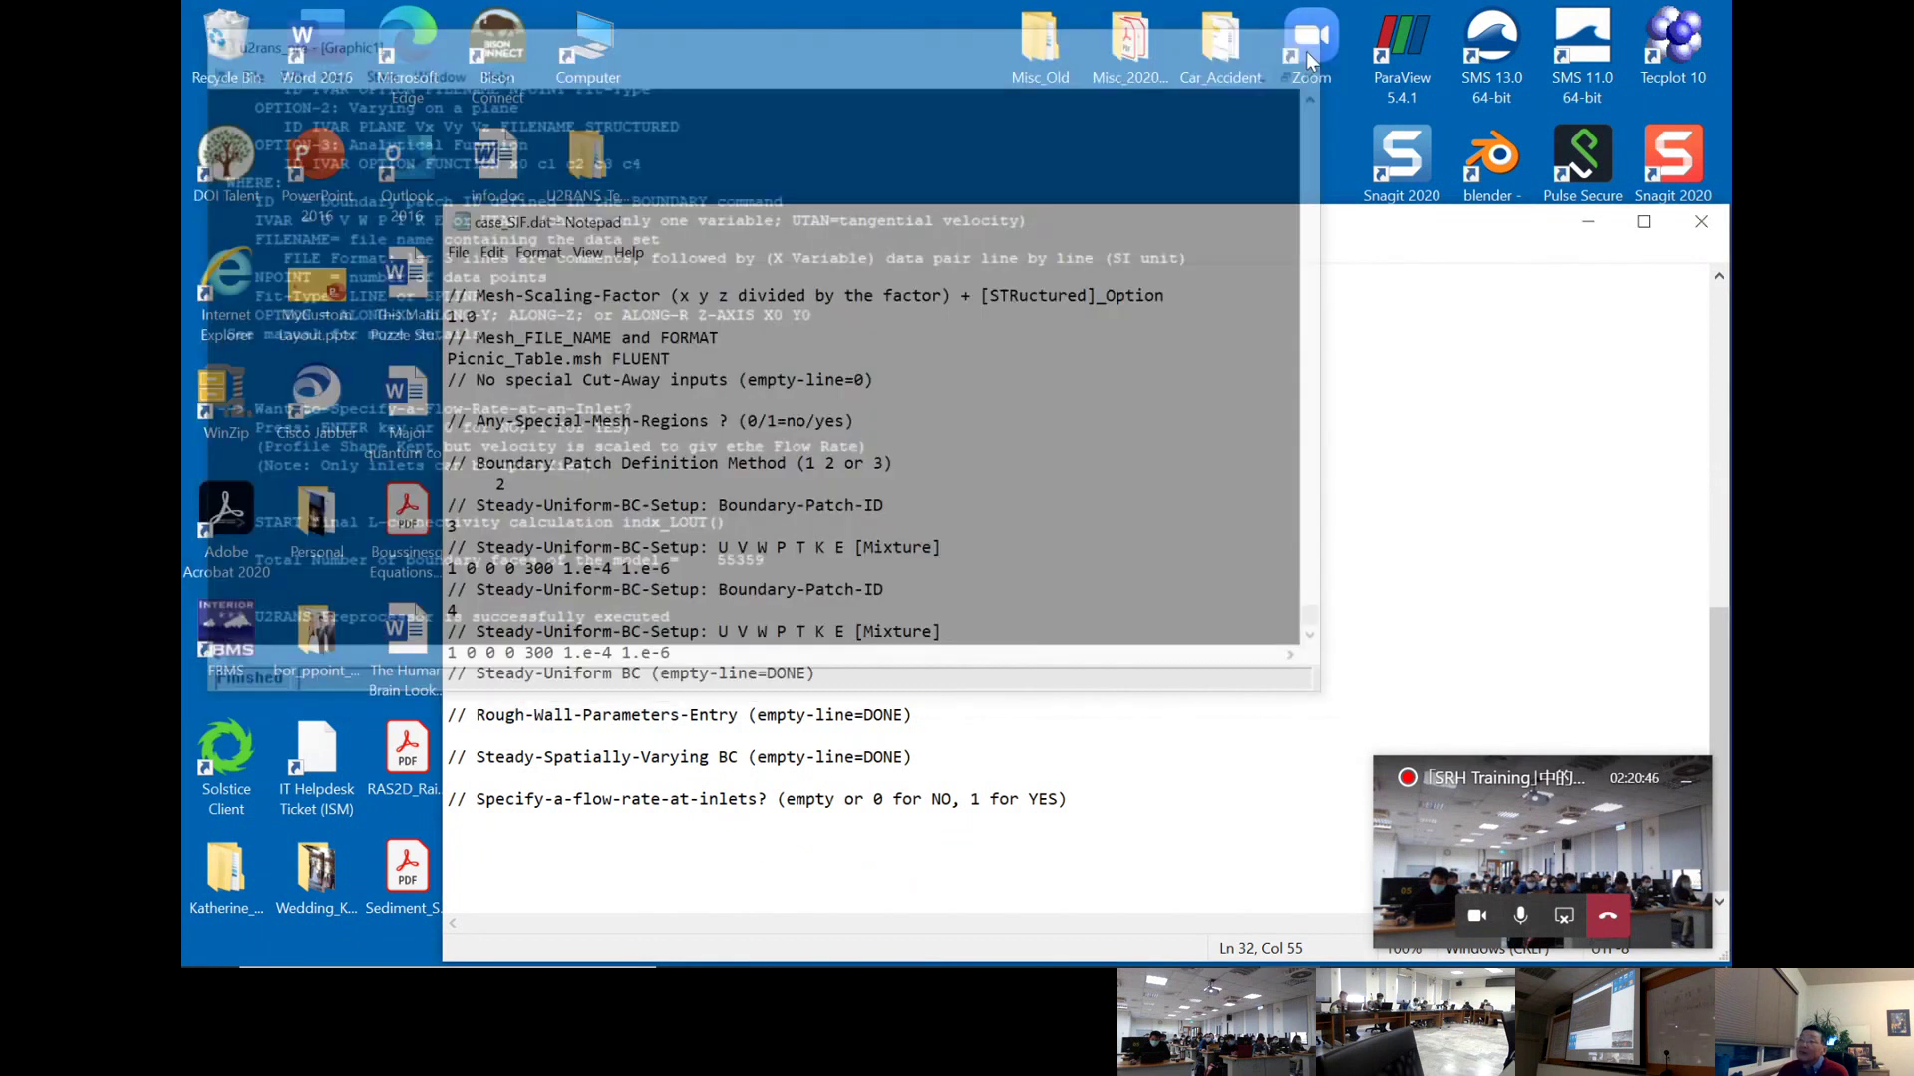
# - Switch to File Explorer and open the Case3_Flow_PicnicTable_SHM folder under U2RANS in the training distribution package
pyautogui.press('super+d')
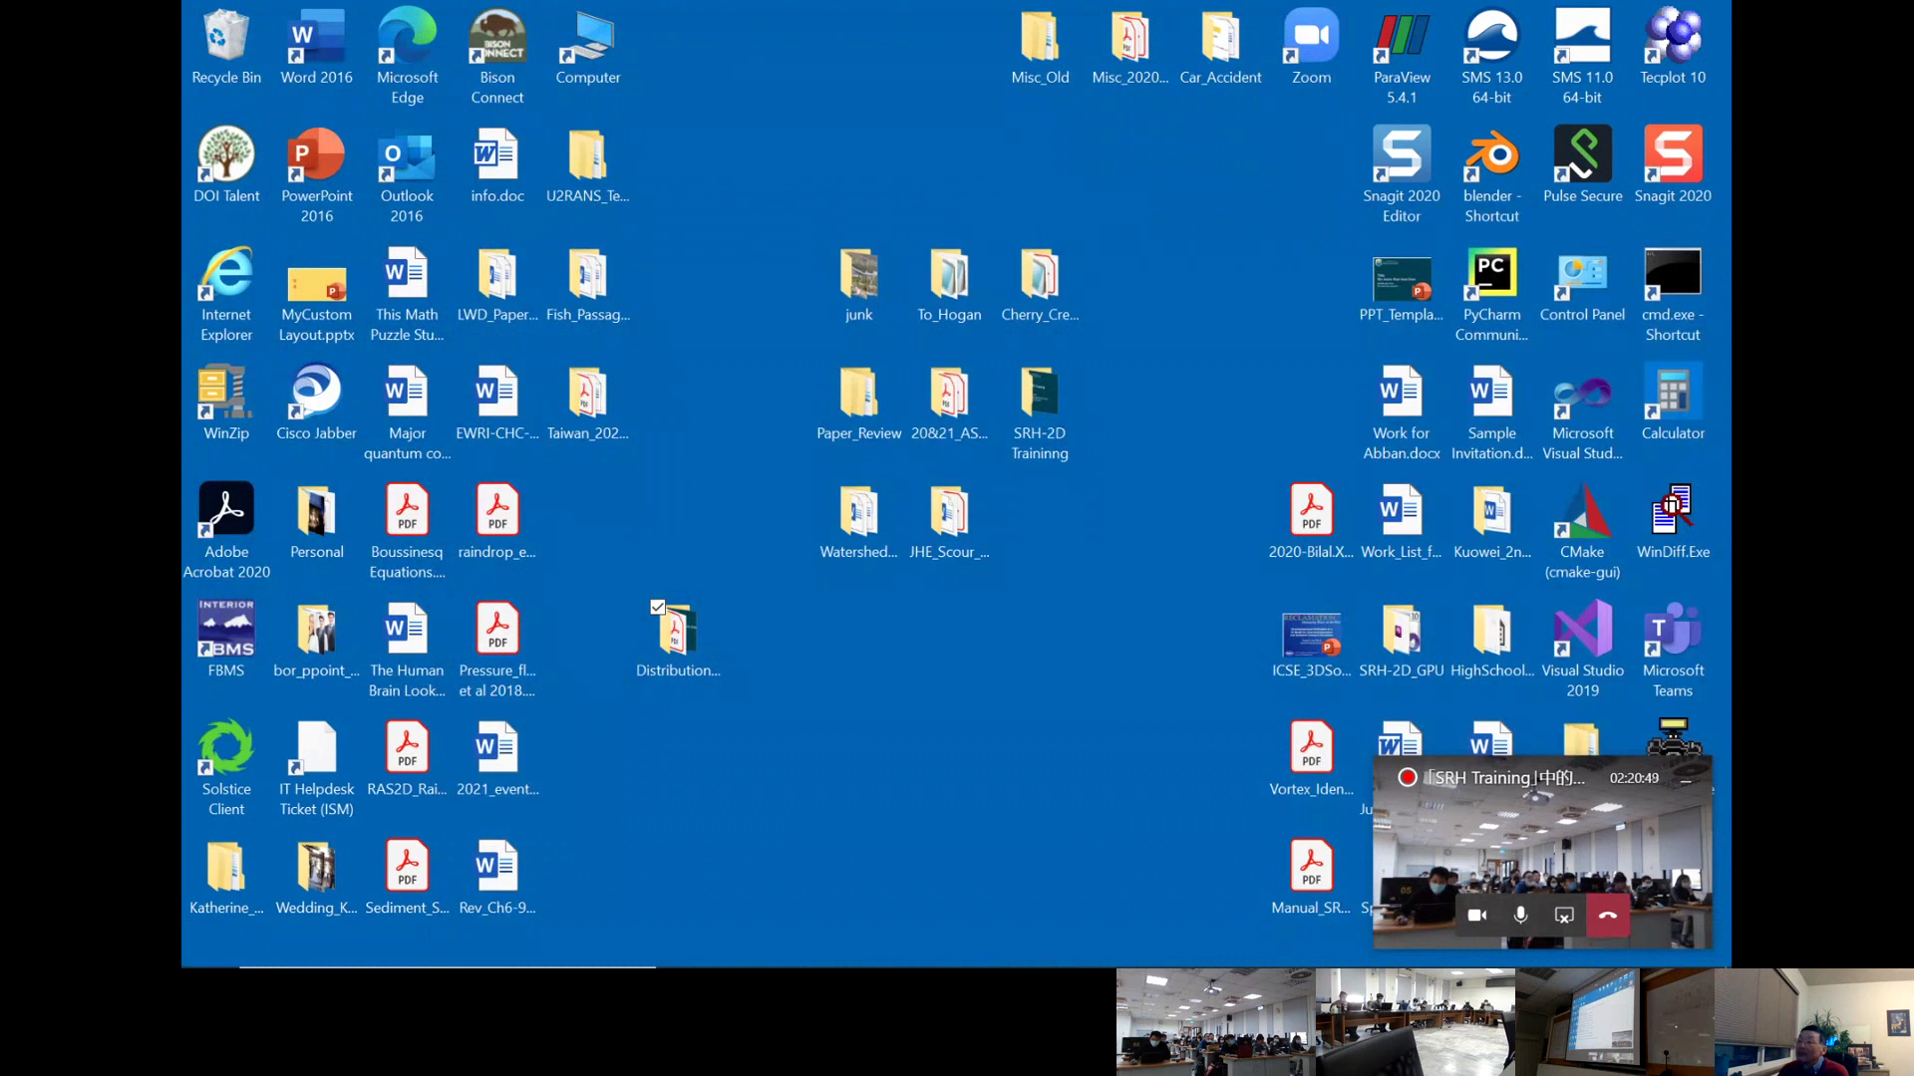
pyautogui.click(943, 944)
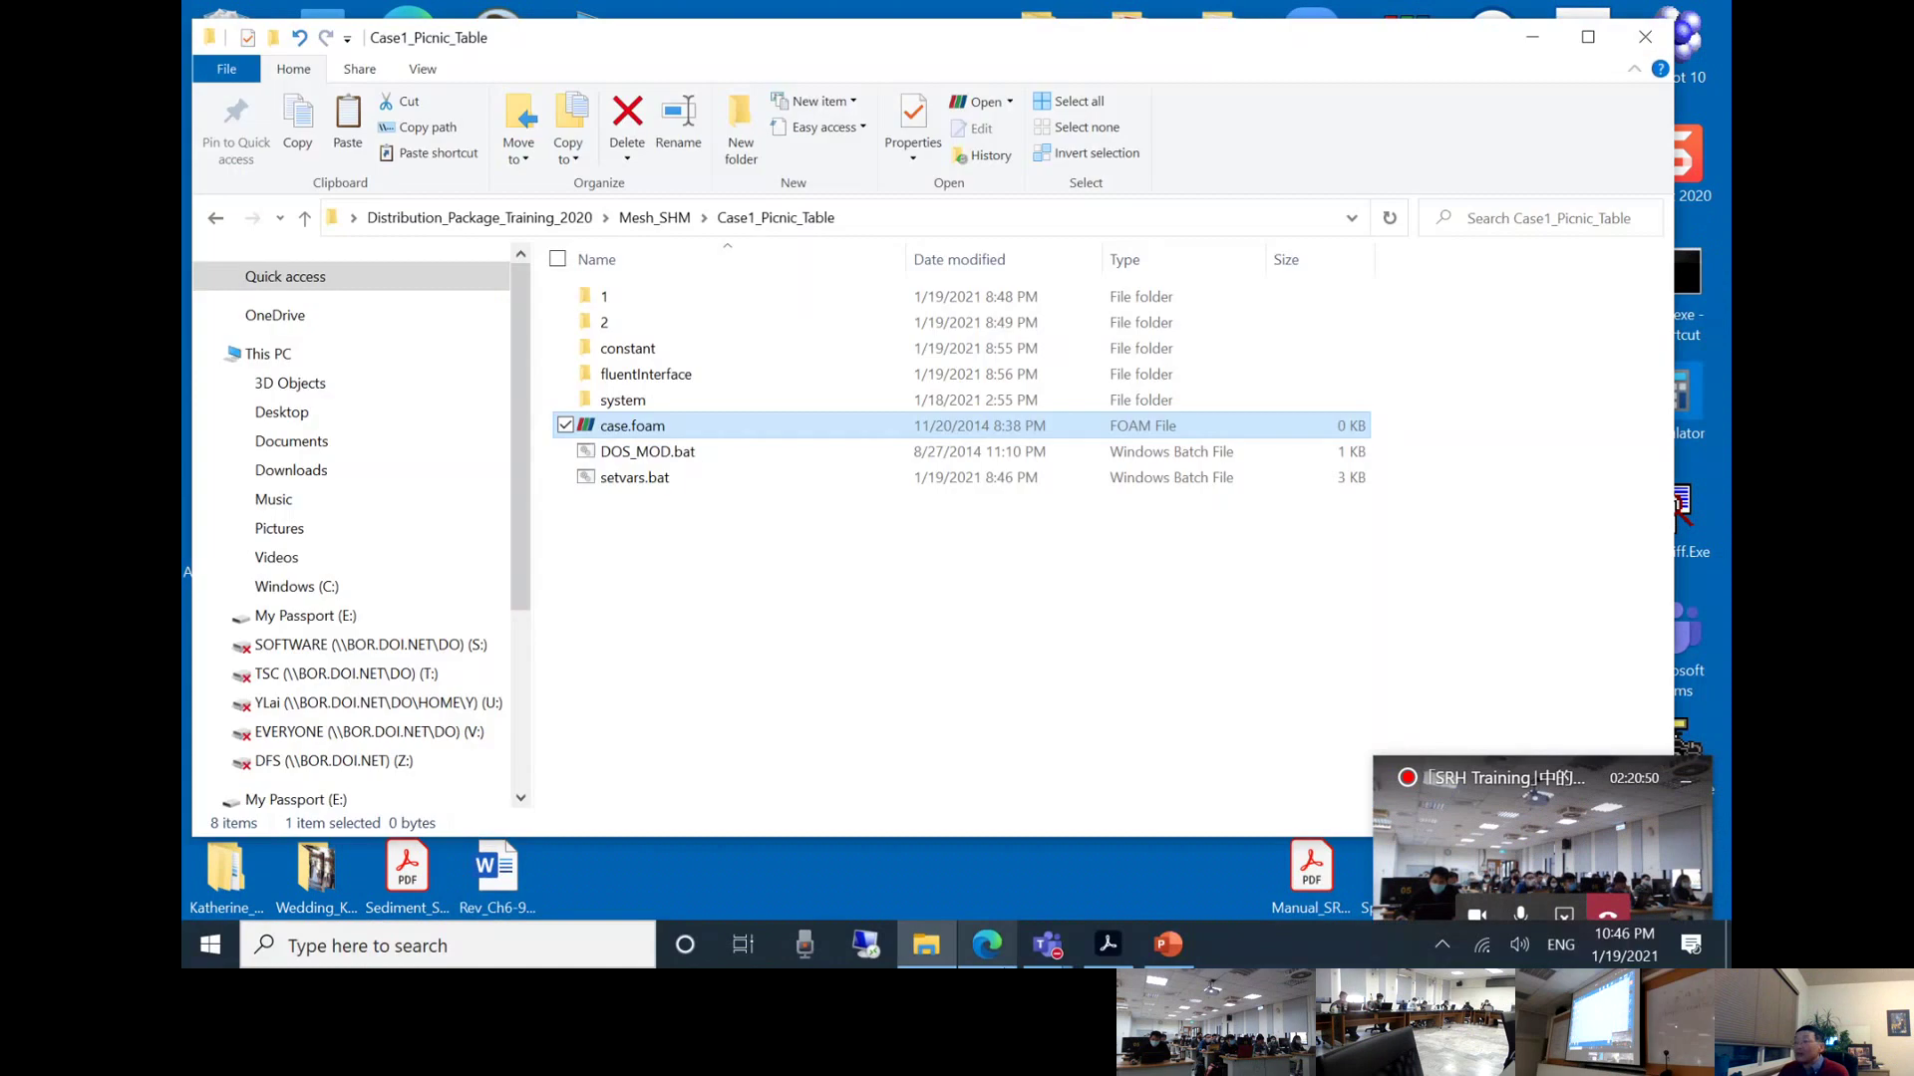
pyautogui.click(216, 219)
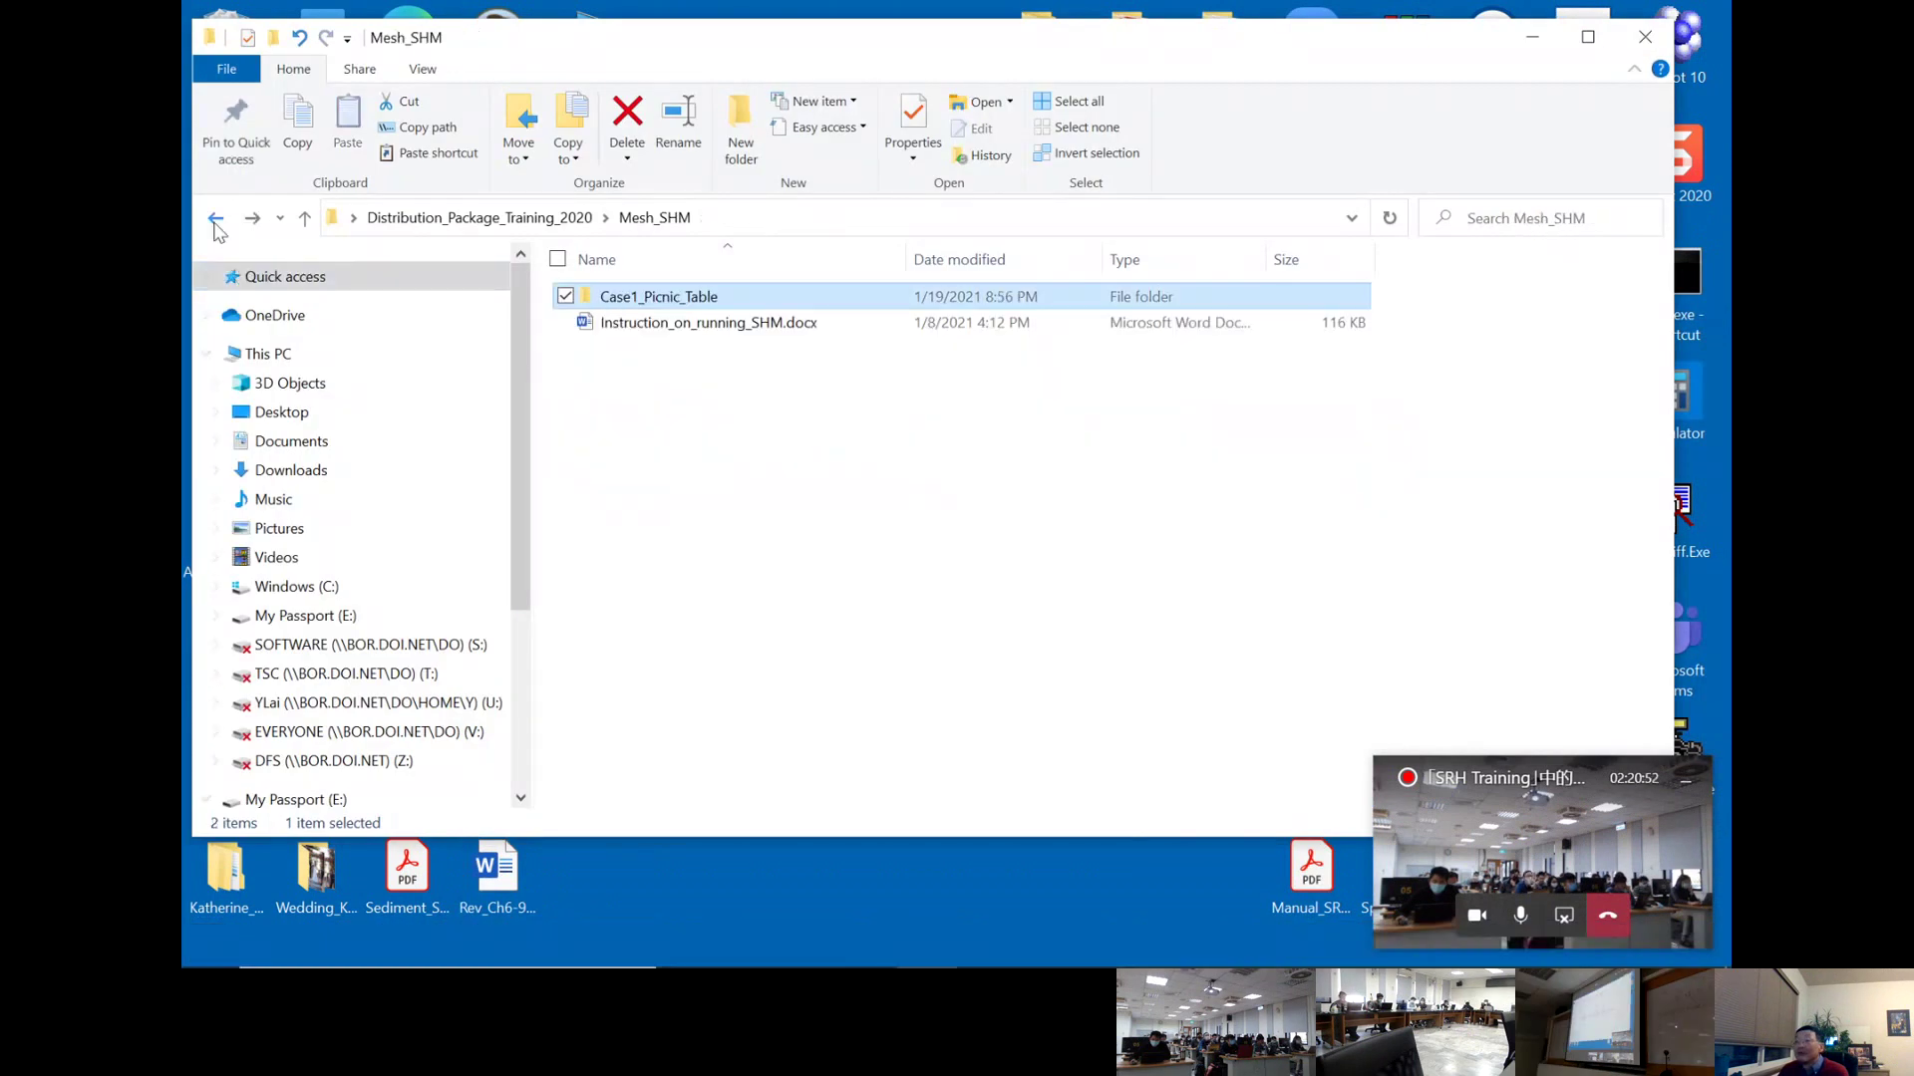
pyautogui.click(215, 220)
pyautogui.click(628, 401)
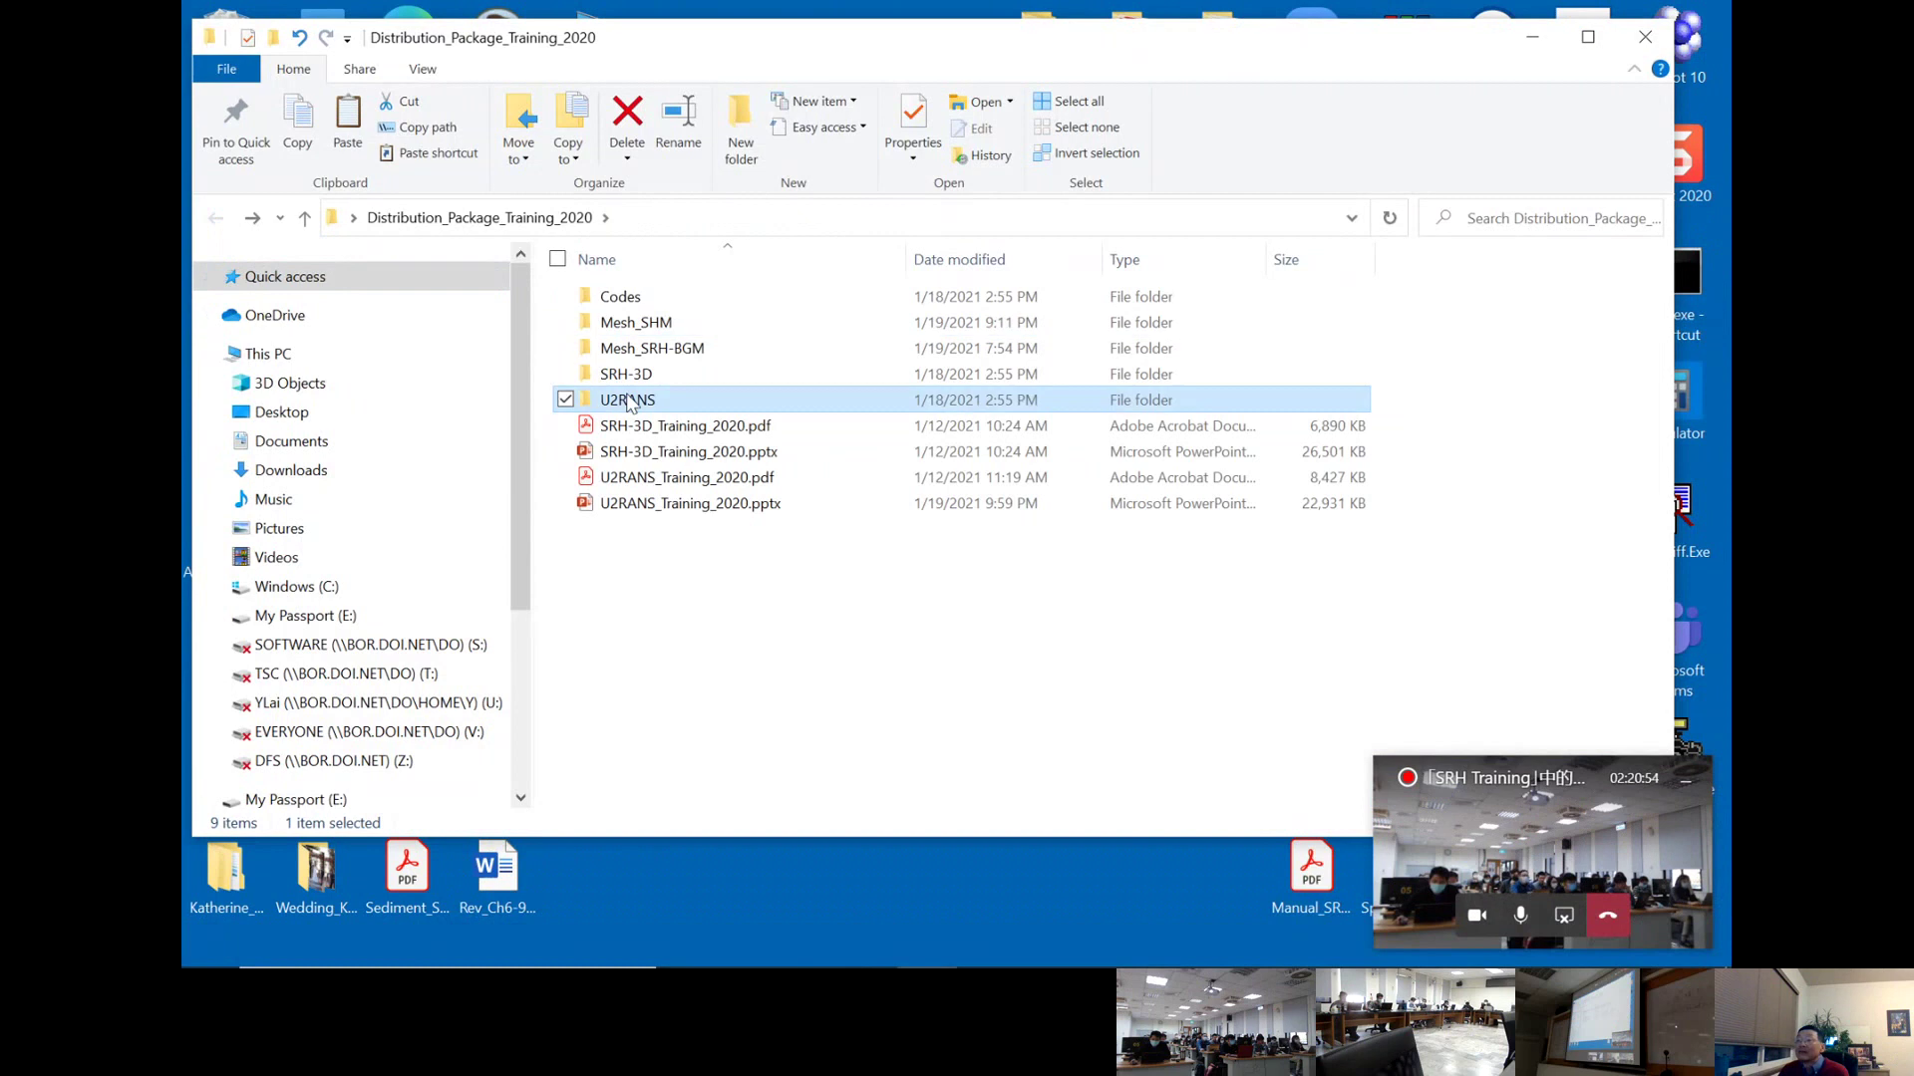
pyautogui.doubleClick(628, 400)
pyautogui.click(697, 327)
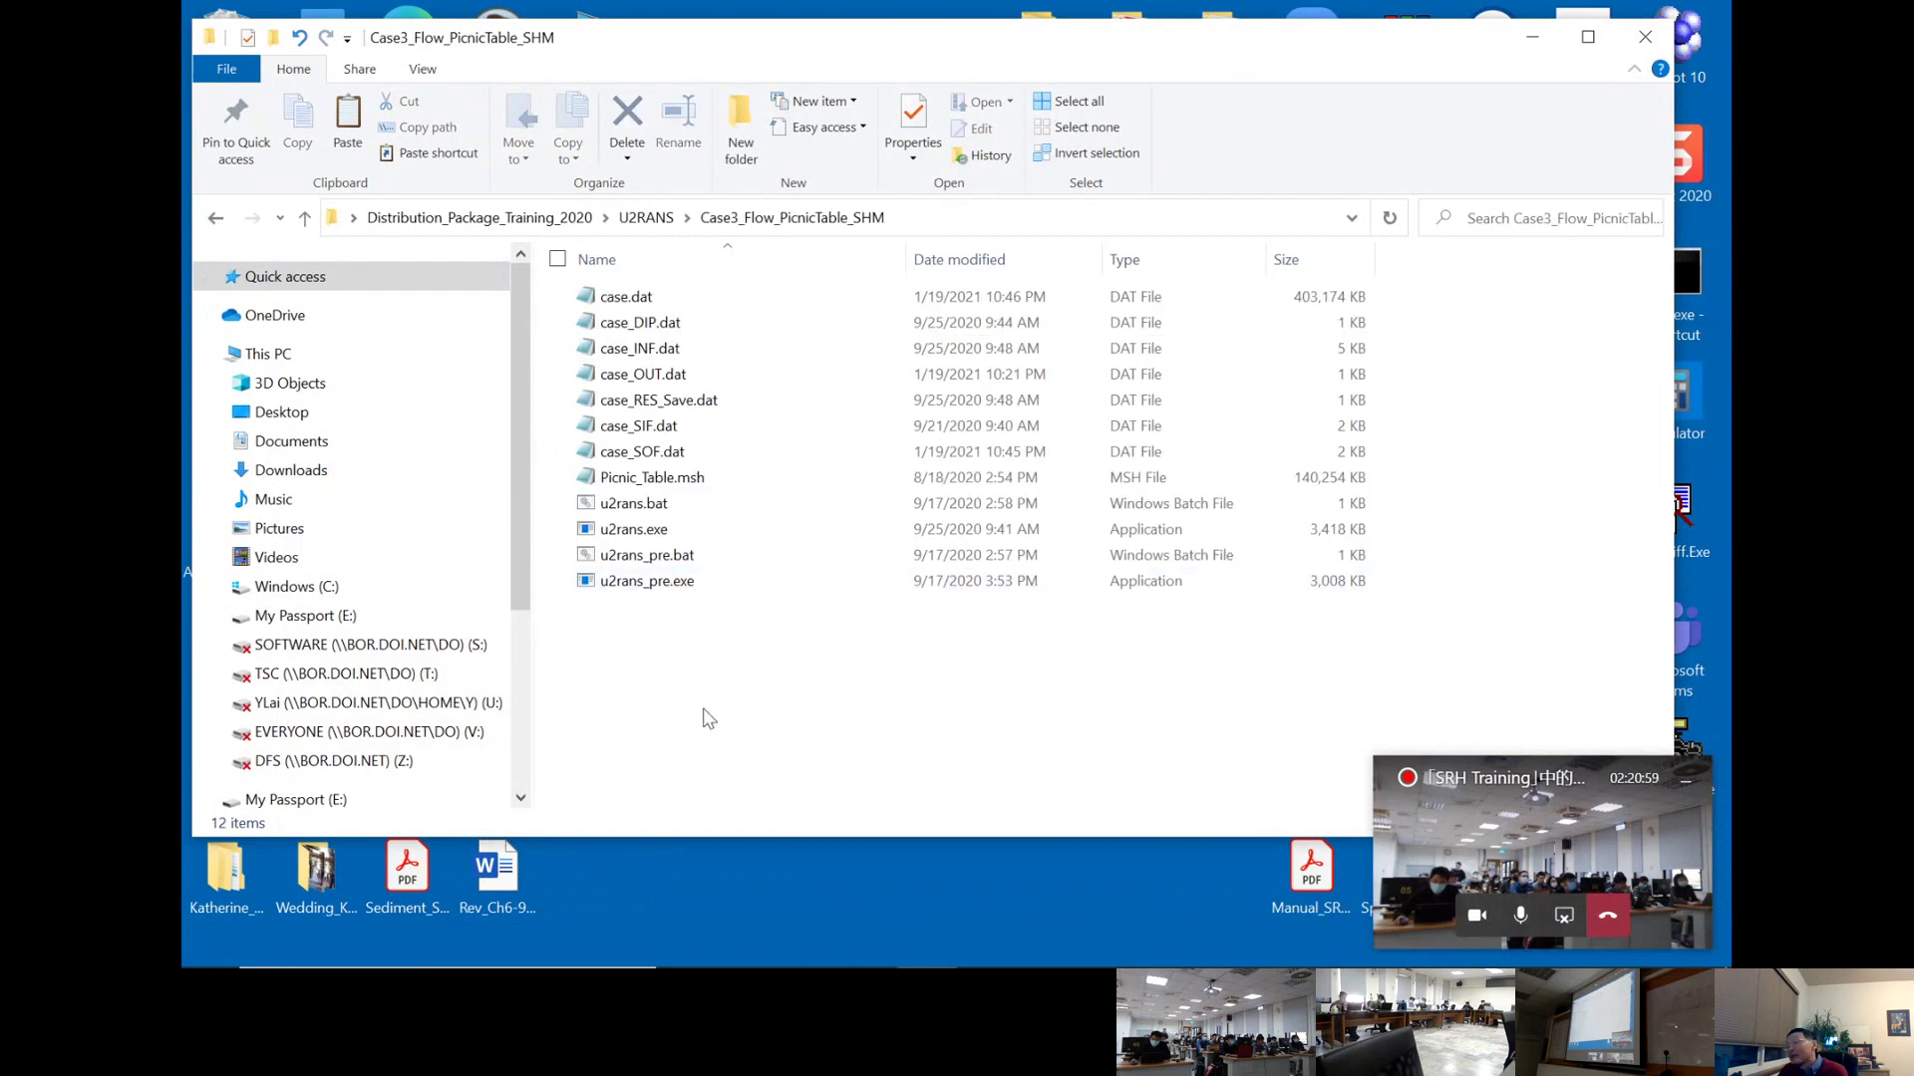
# - Run u2rans.exe from the case folder, enlarge its output view, and start the solver with case as the input file name
pyautogui.click(648, 538)
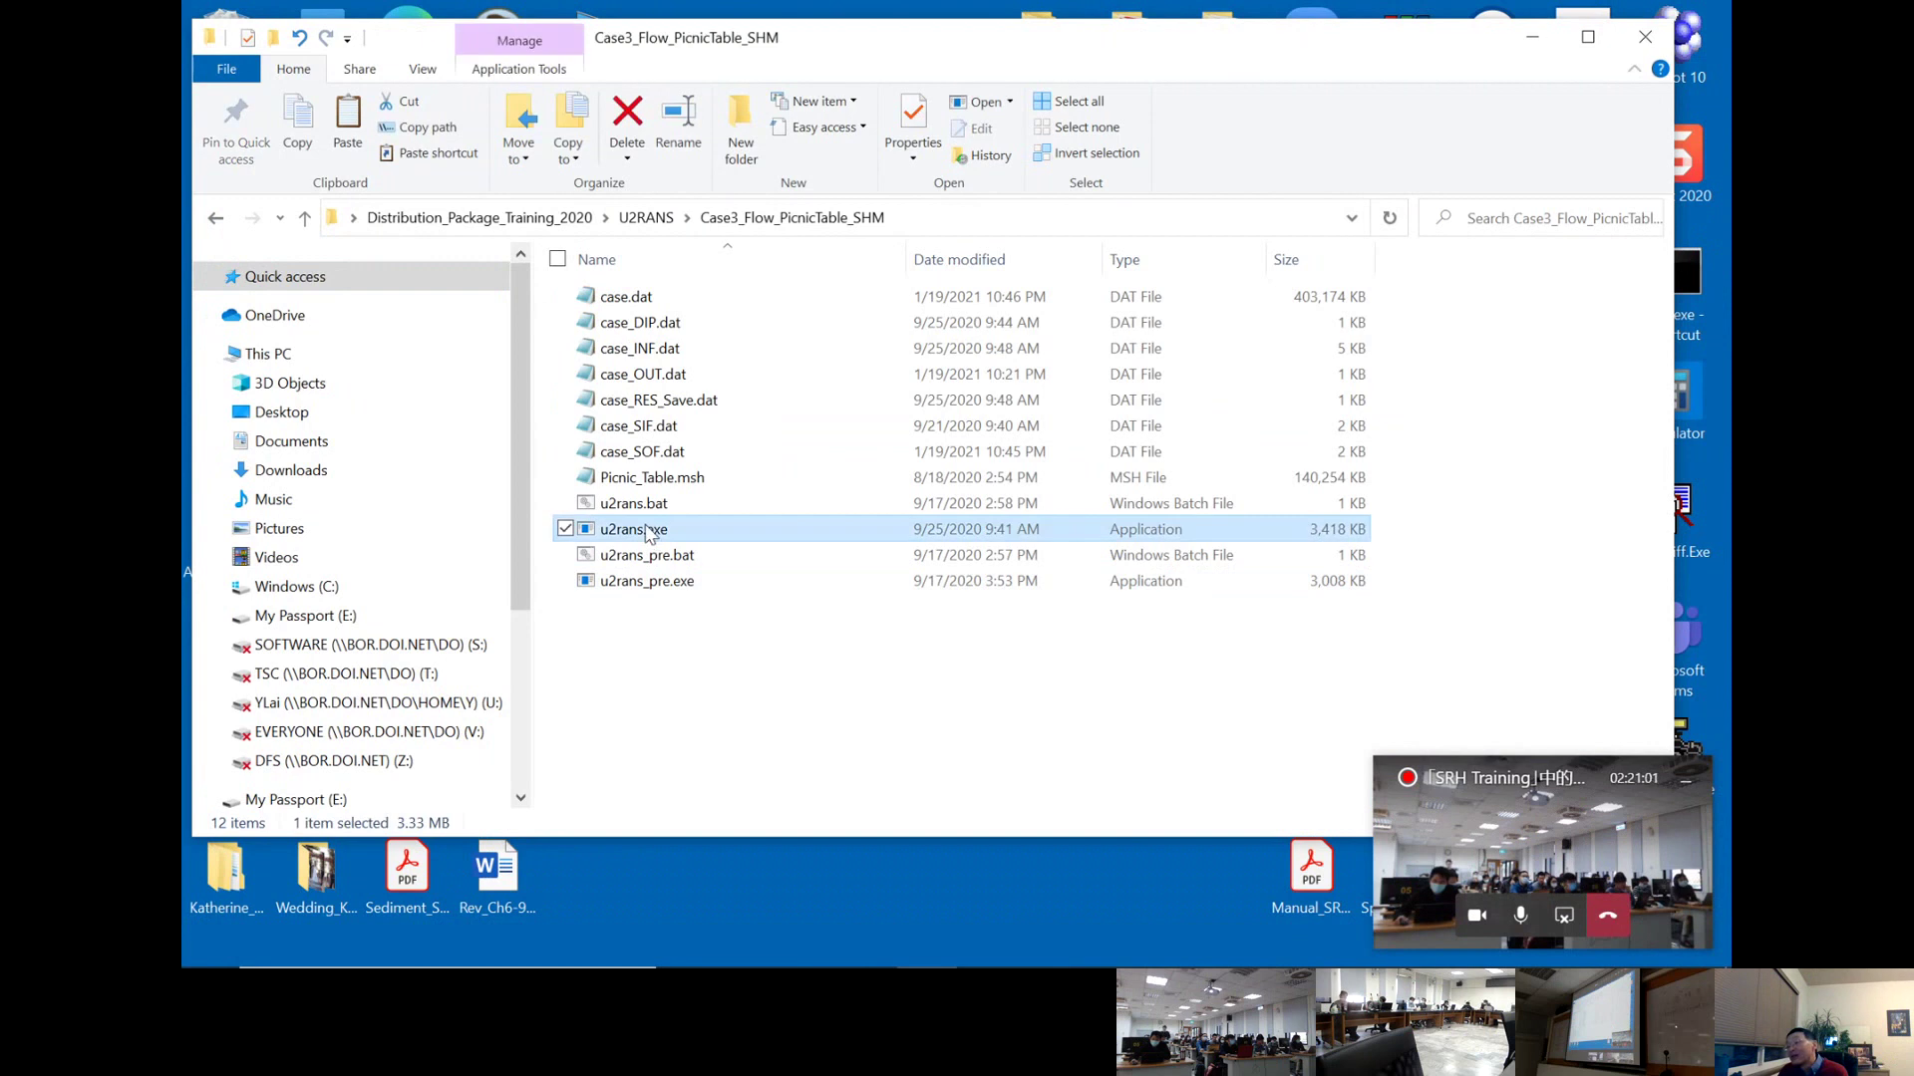
pyautogui.doubleClick(649, 536)
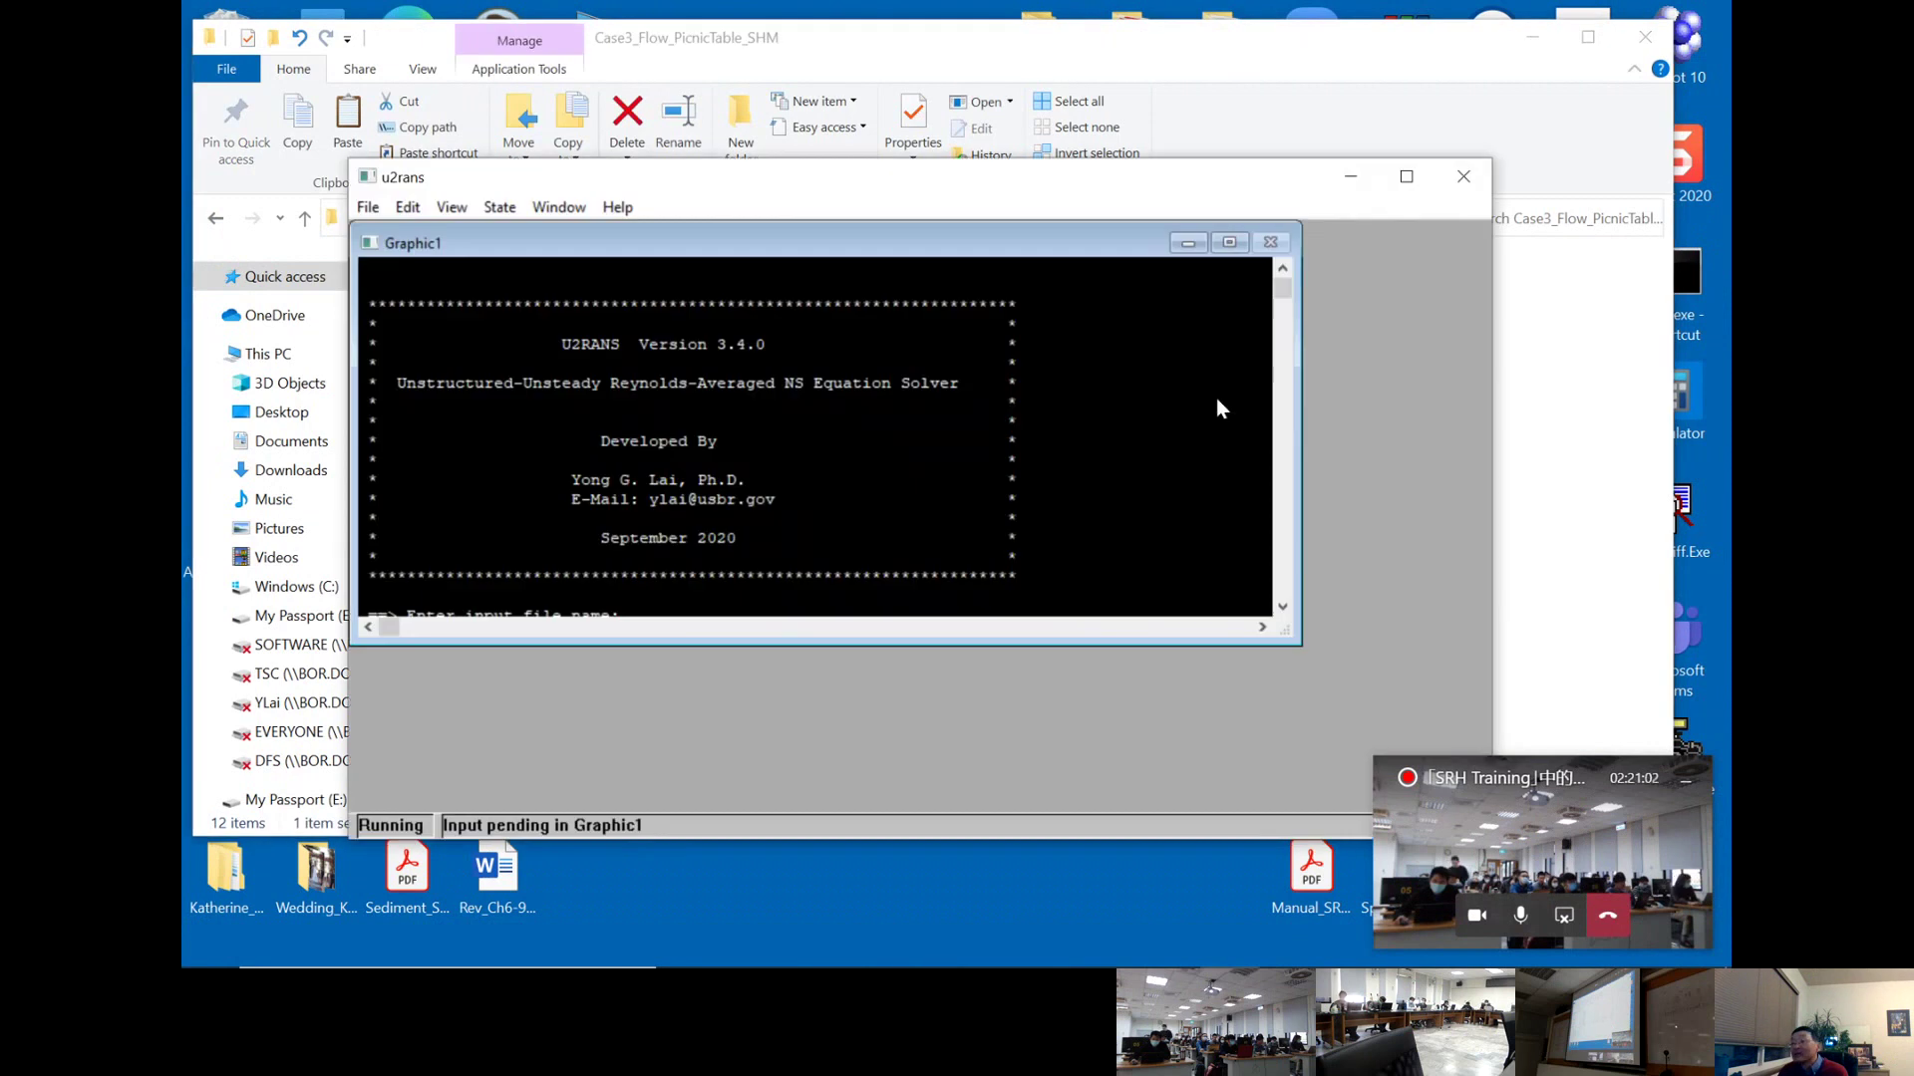
pyautogui.click(1229, 243)
pyautogui.moveTo(1224, 189); pyautogui.dragTo(1171, 148)
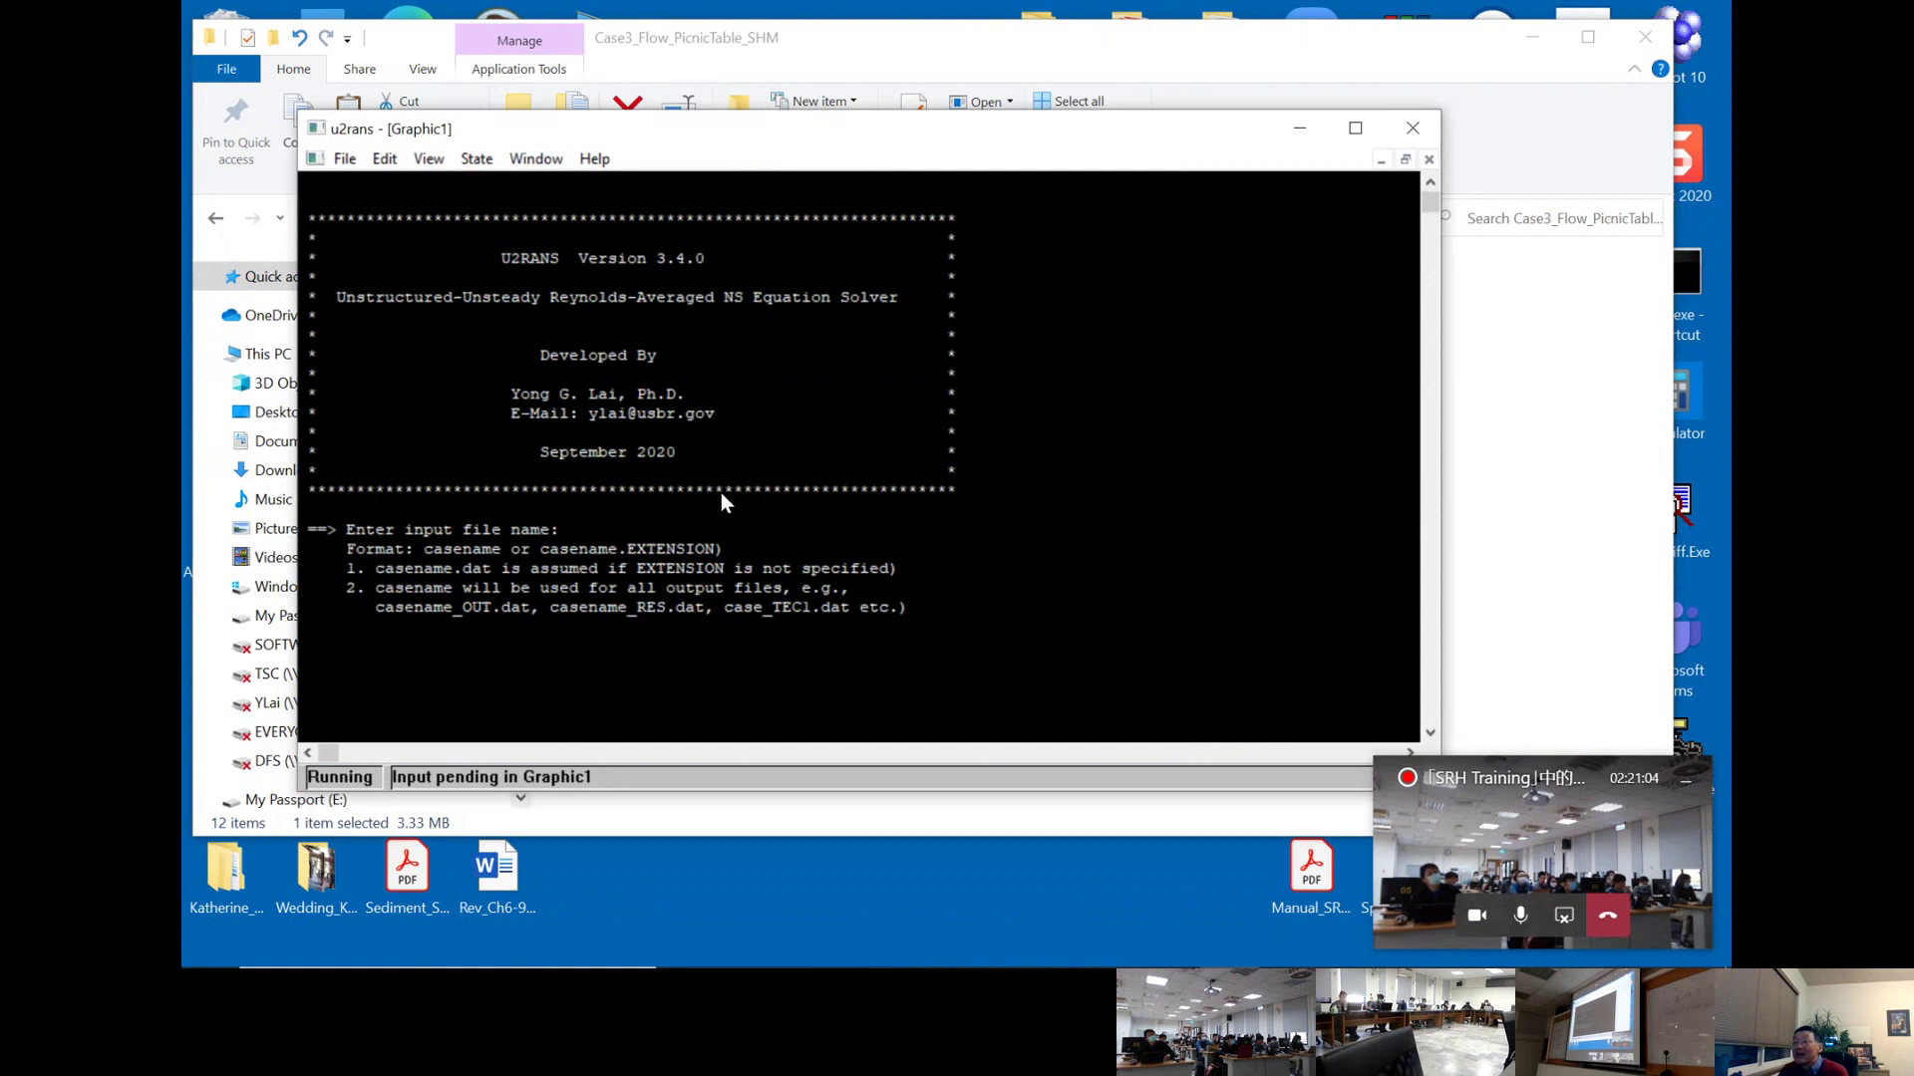
pyautogui.write('cas')
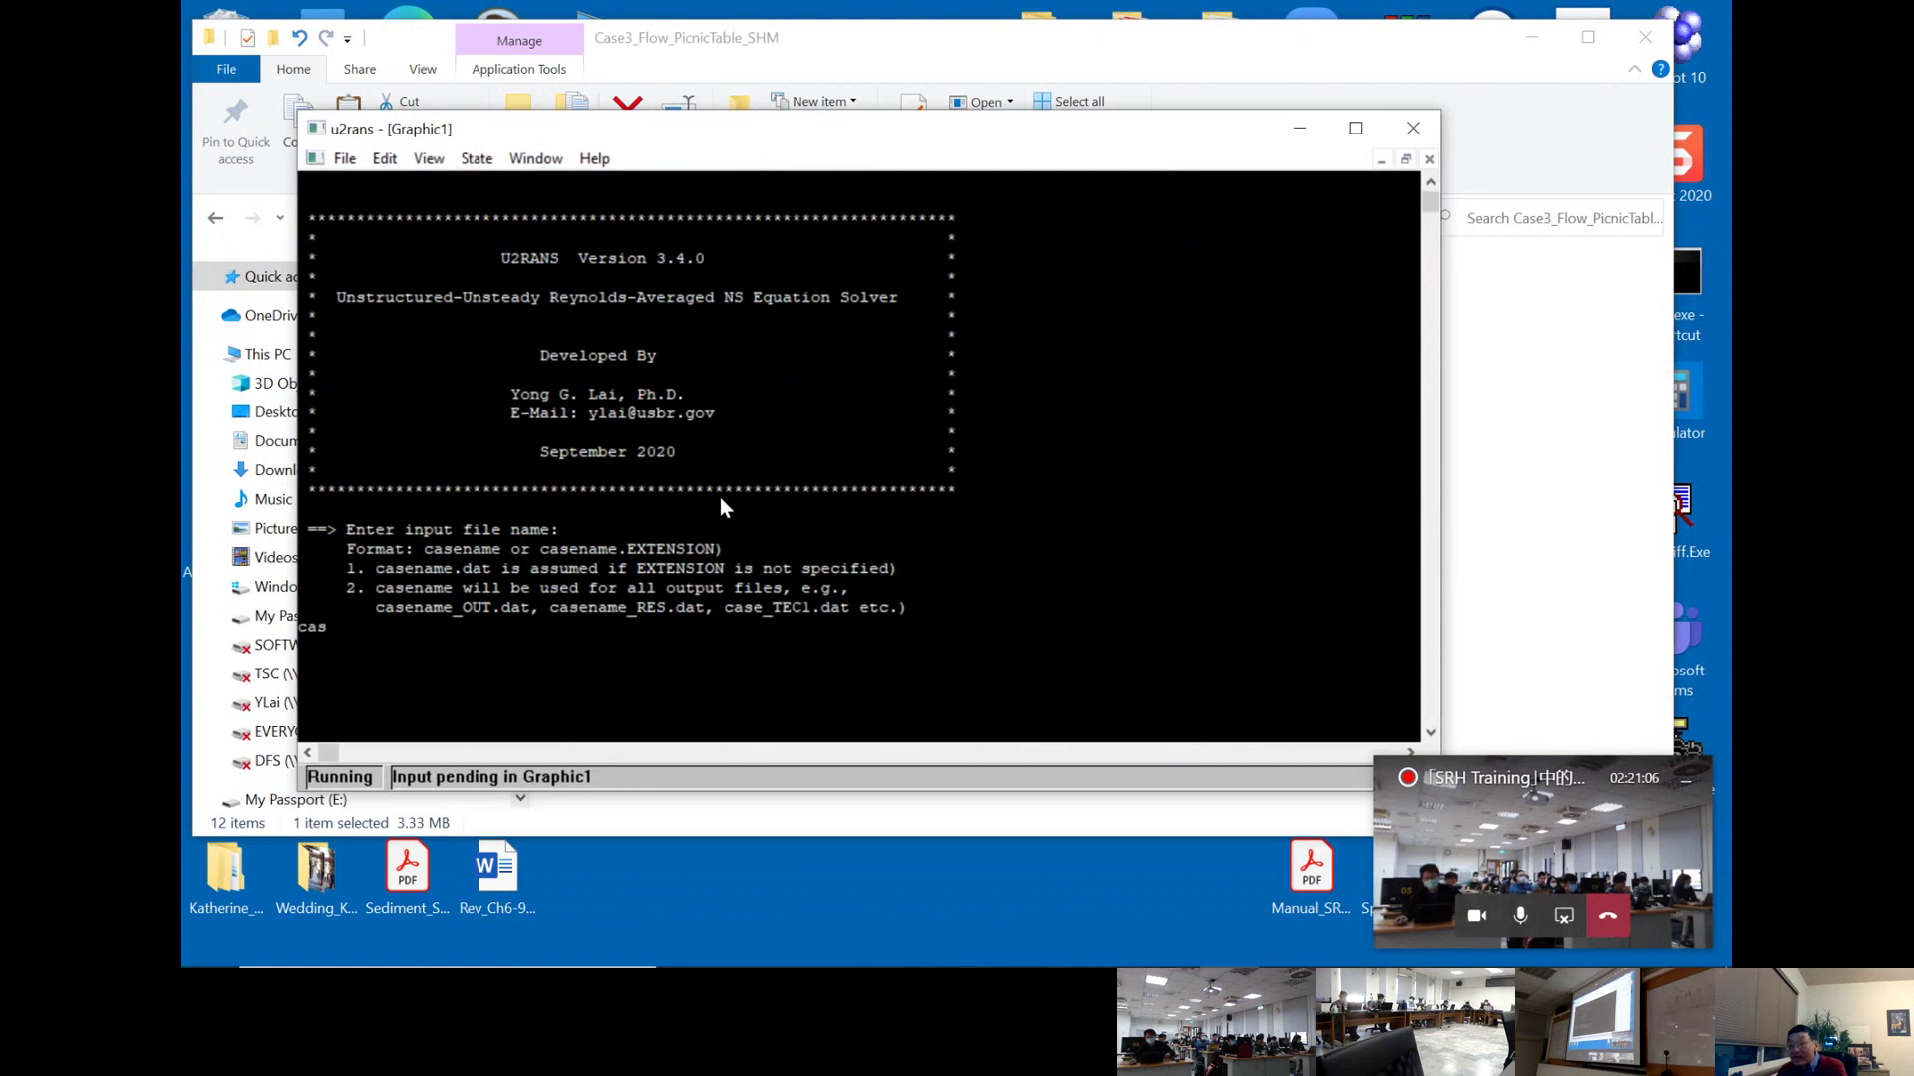
pyautogui.write('e')
pyautogui.press('Return')
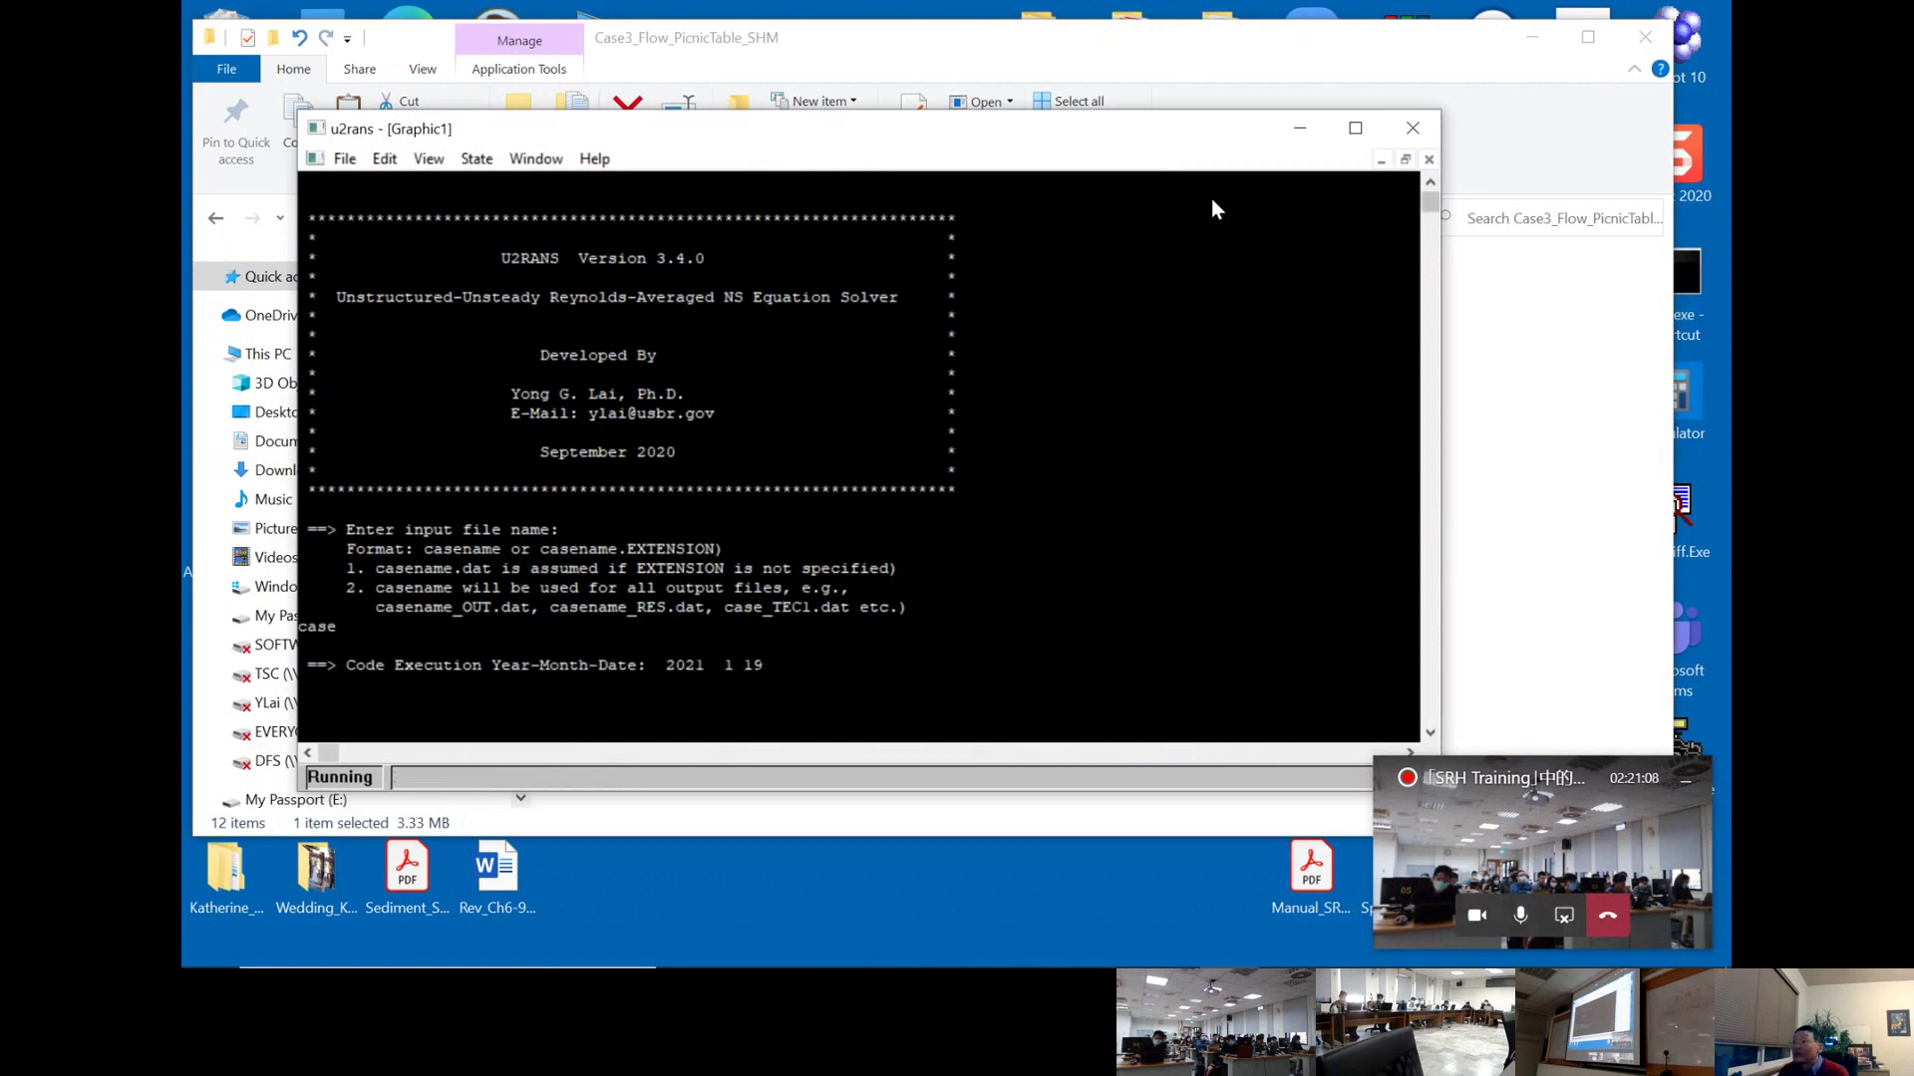
# - Uncover the case folder's file list and review the saved residuals in case_RES_Save.dat, closing the file when done
pyautogui.moveTo(1211, 128); pyautogui.dragTo(1462, 300)
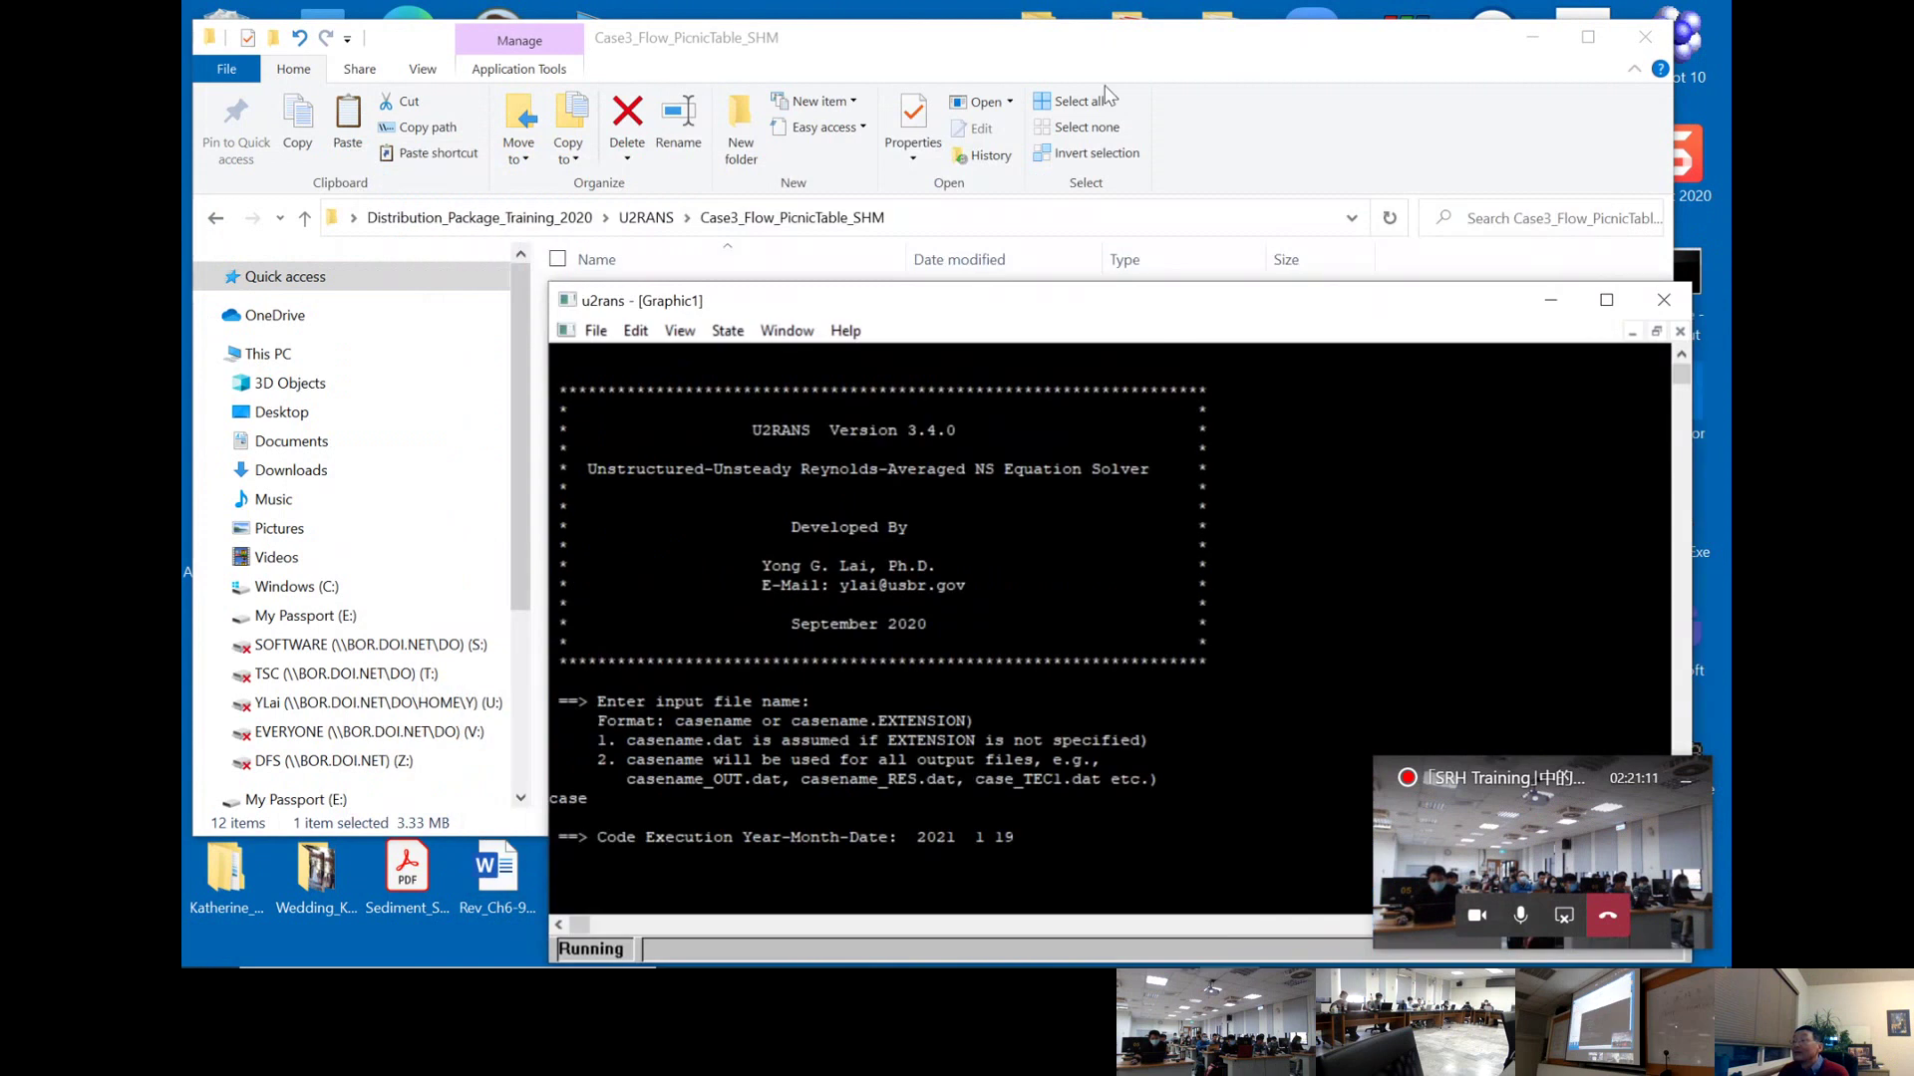
pyautogui.moveTo(1100, 75); pyautogui.dragTo(1086, 60)
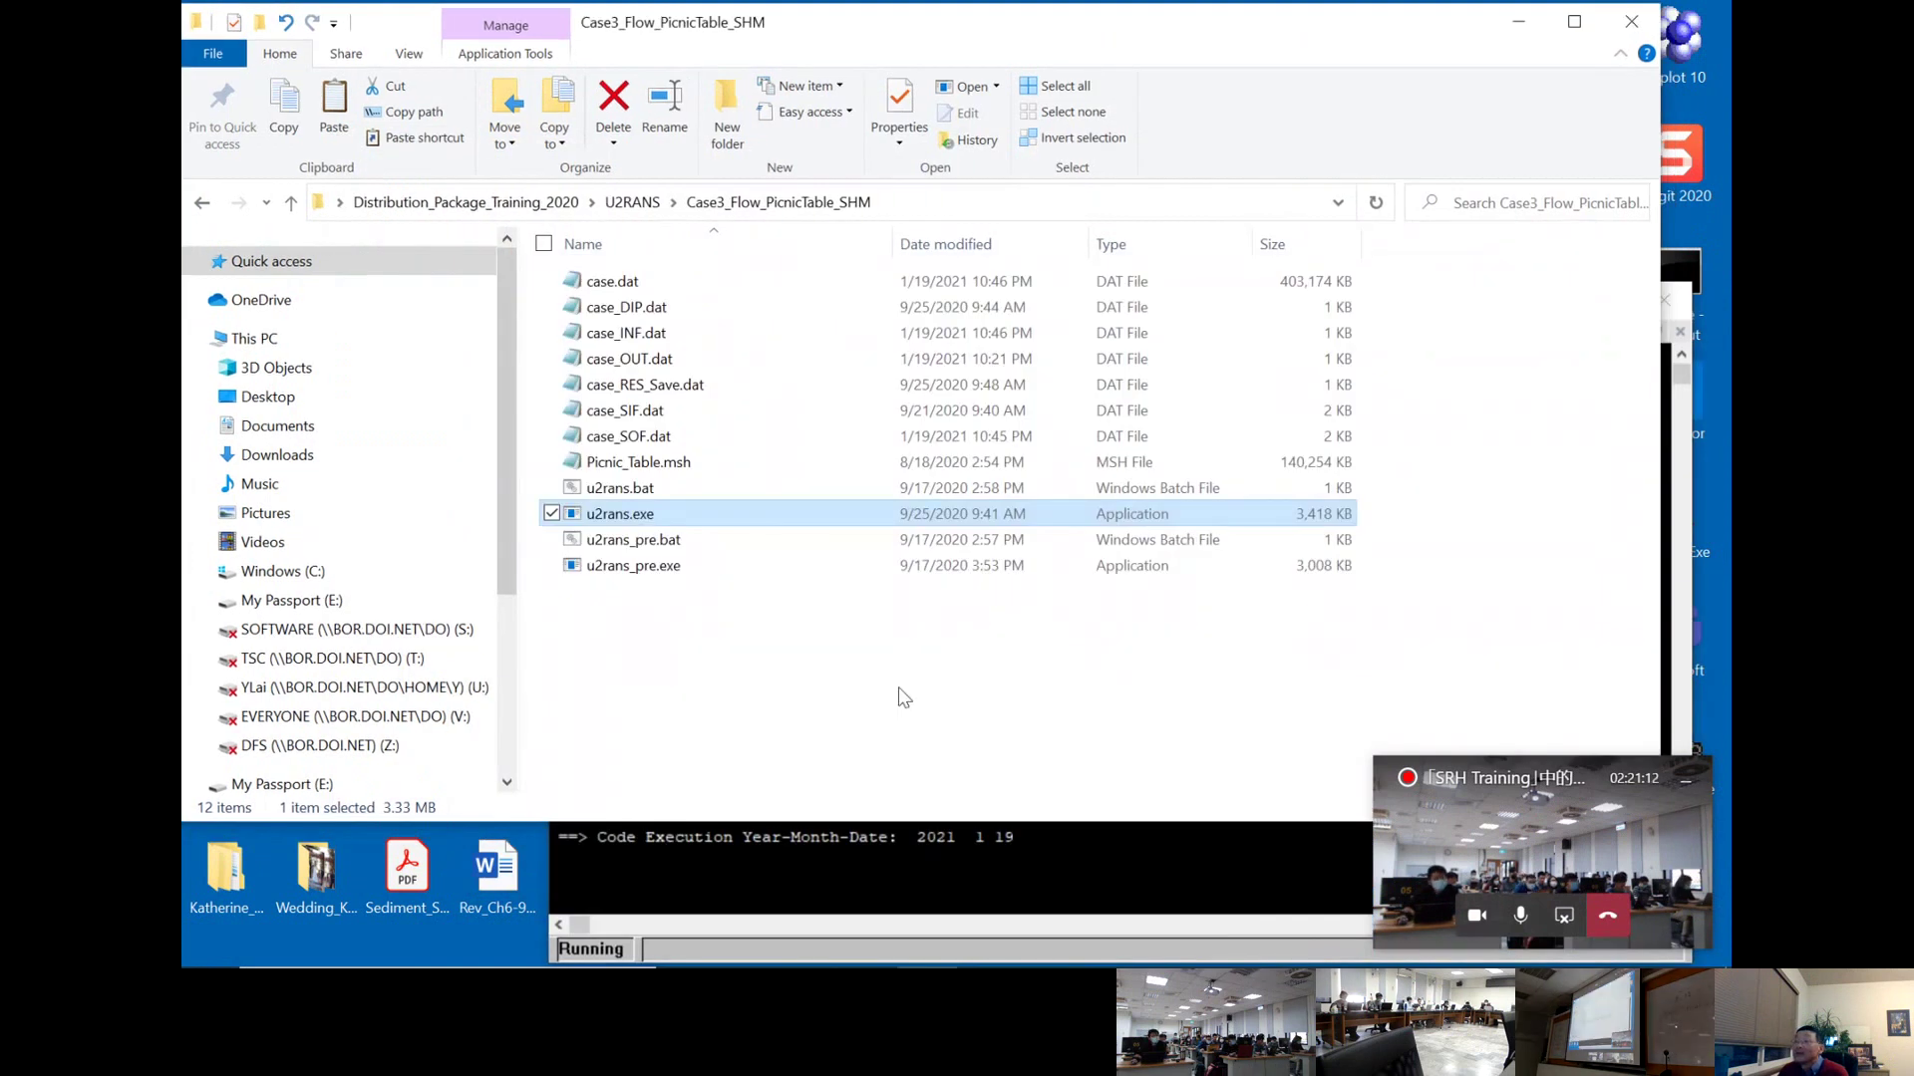
pyautogui.click(847, 690)
pyautogui.click(648, 384)
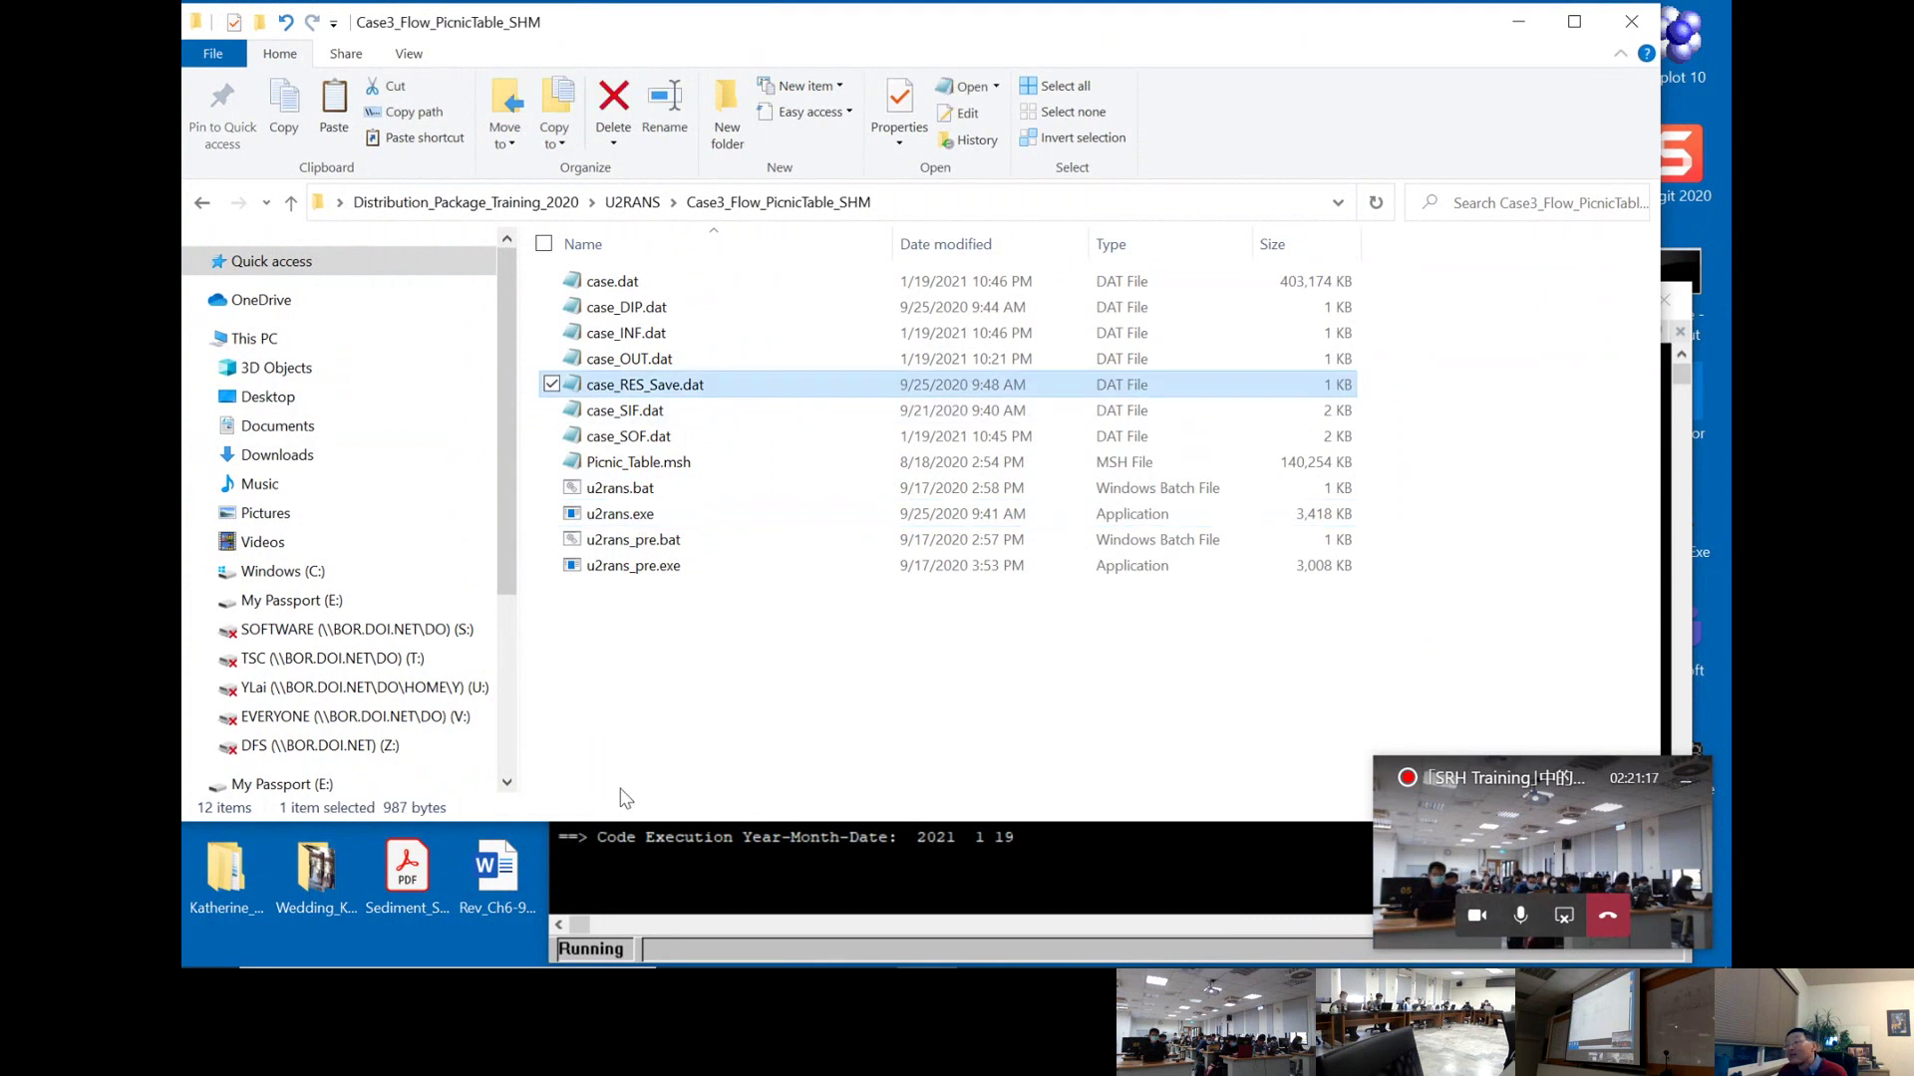
pyautogui.doubleClick(722, 396)
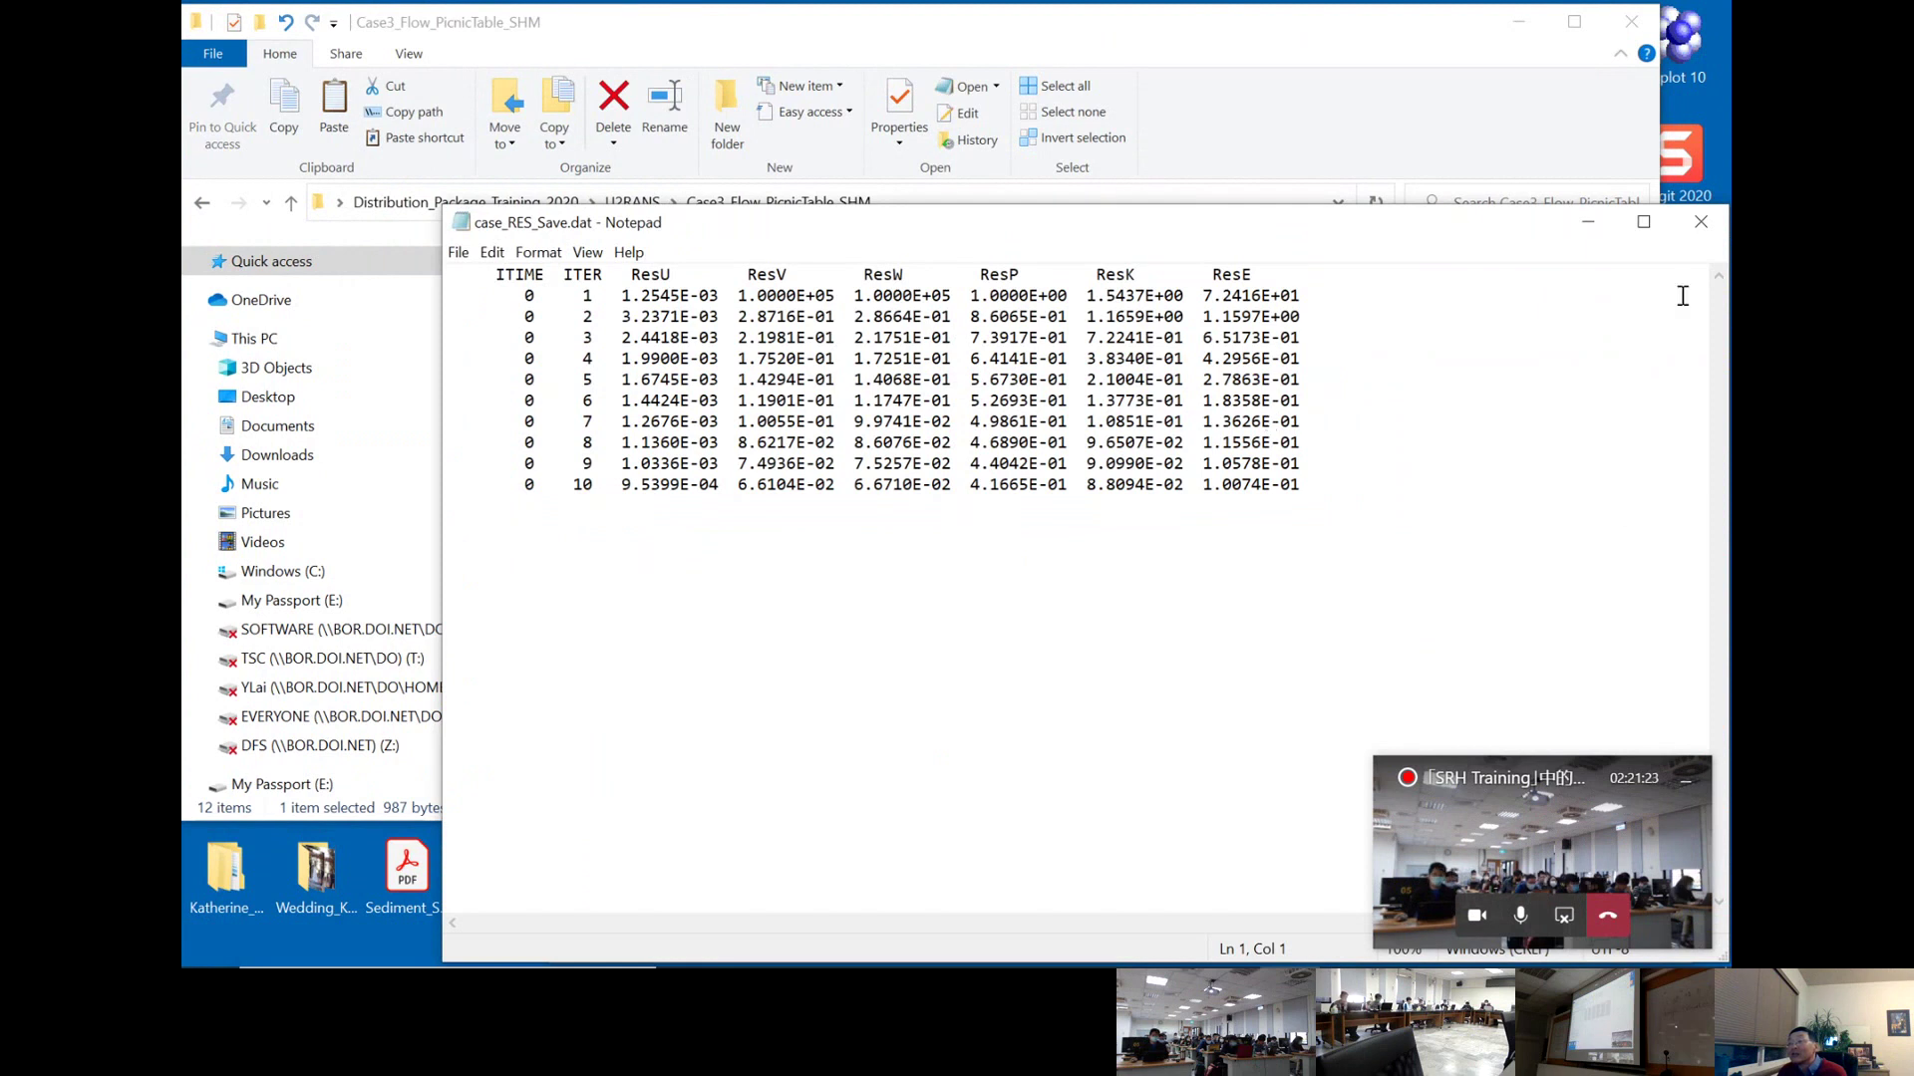
pyautogui.click(1702, 223)
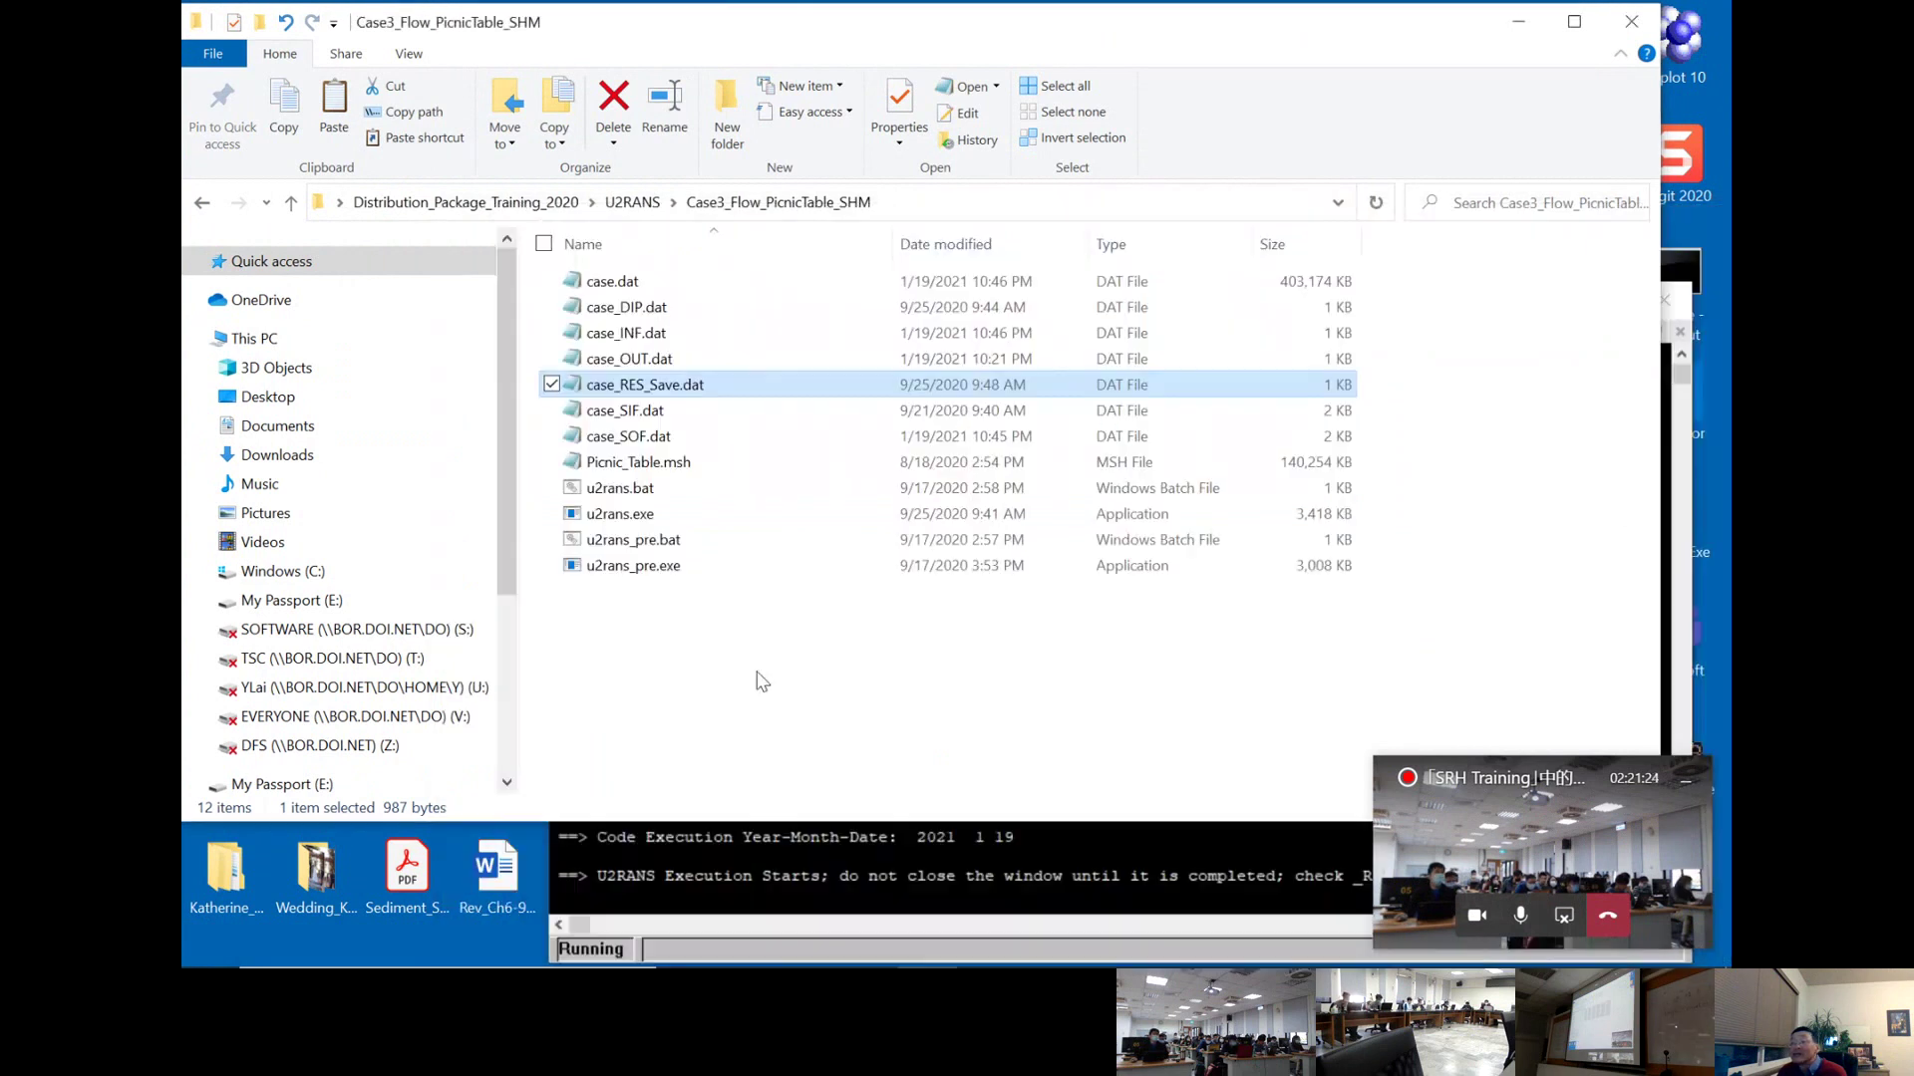
pyautogui.click(762, 682)
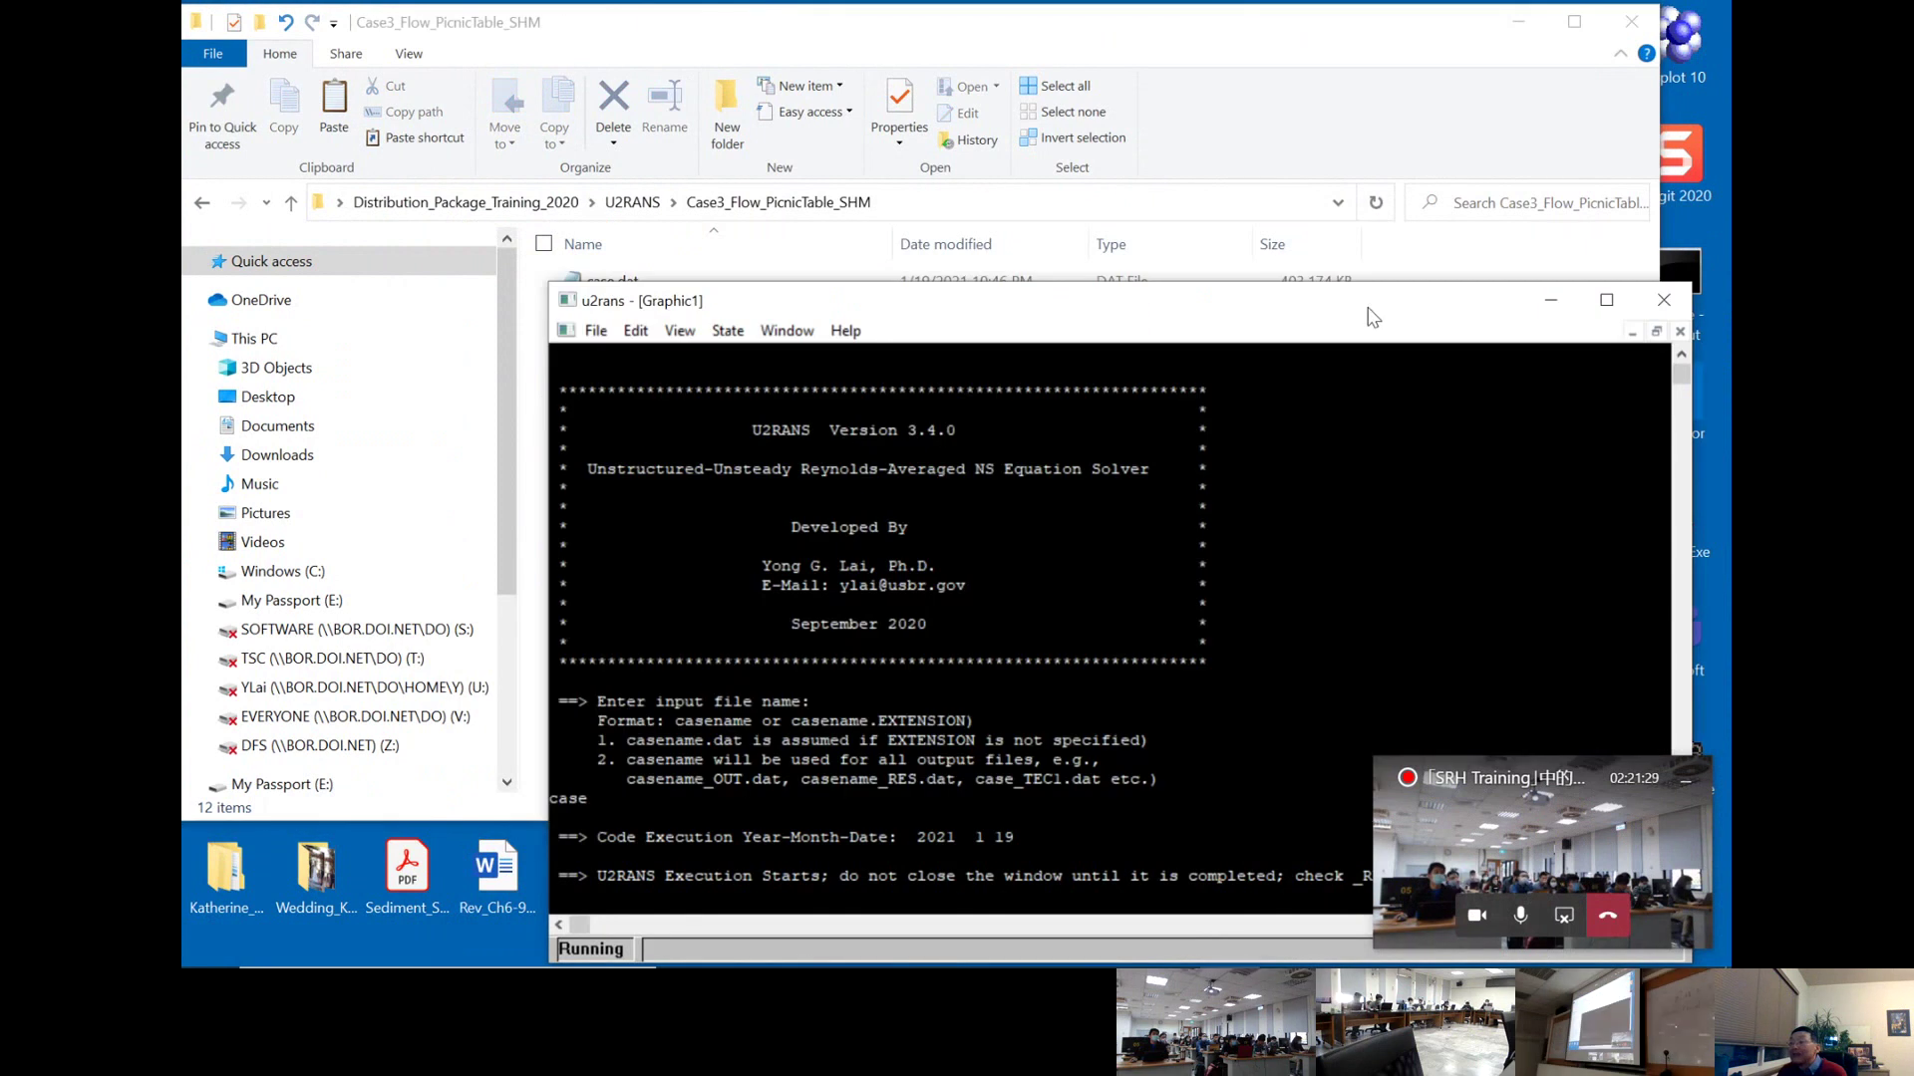
# - Bring the u2rans solver output fully into view and read its execution message, checking the case folder in between
pyautogui.moveTo(1371, 316); pyautogui.dragTo(1042, 284)
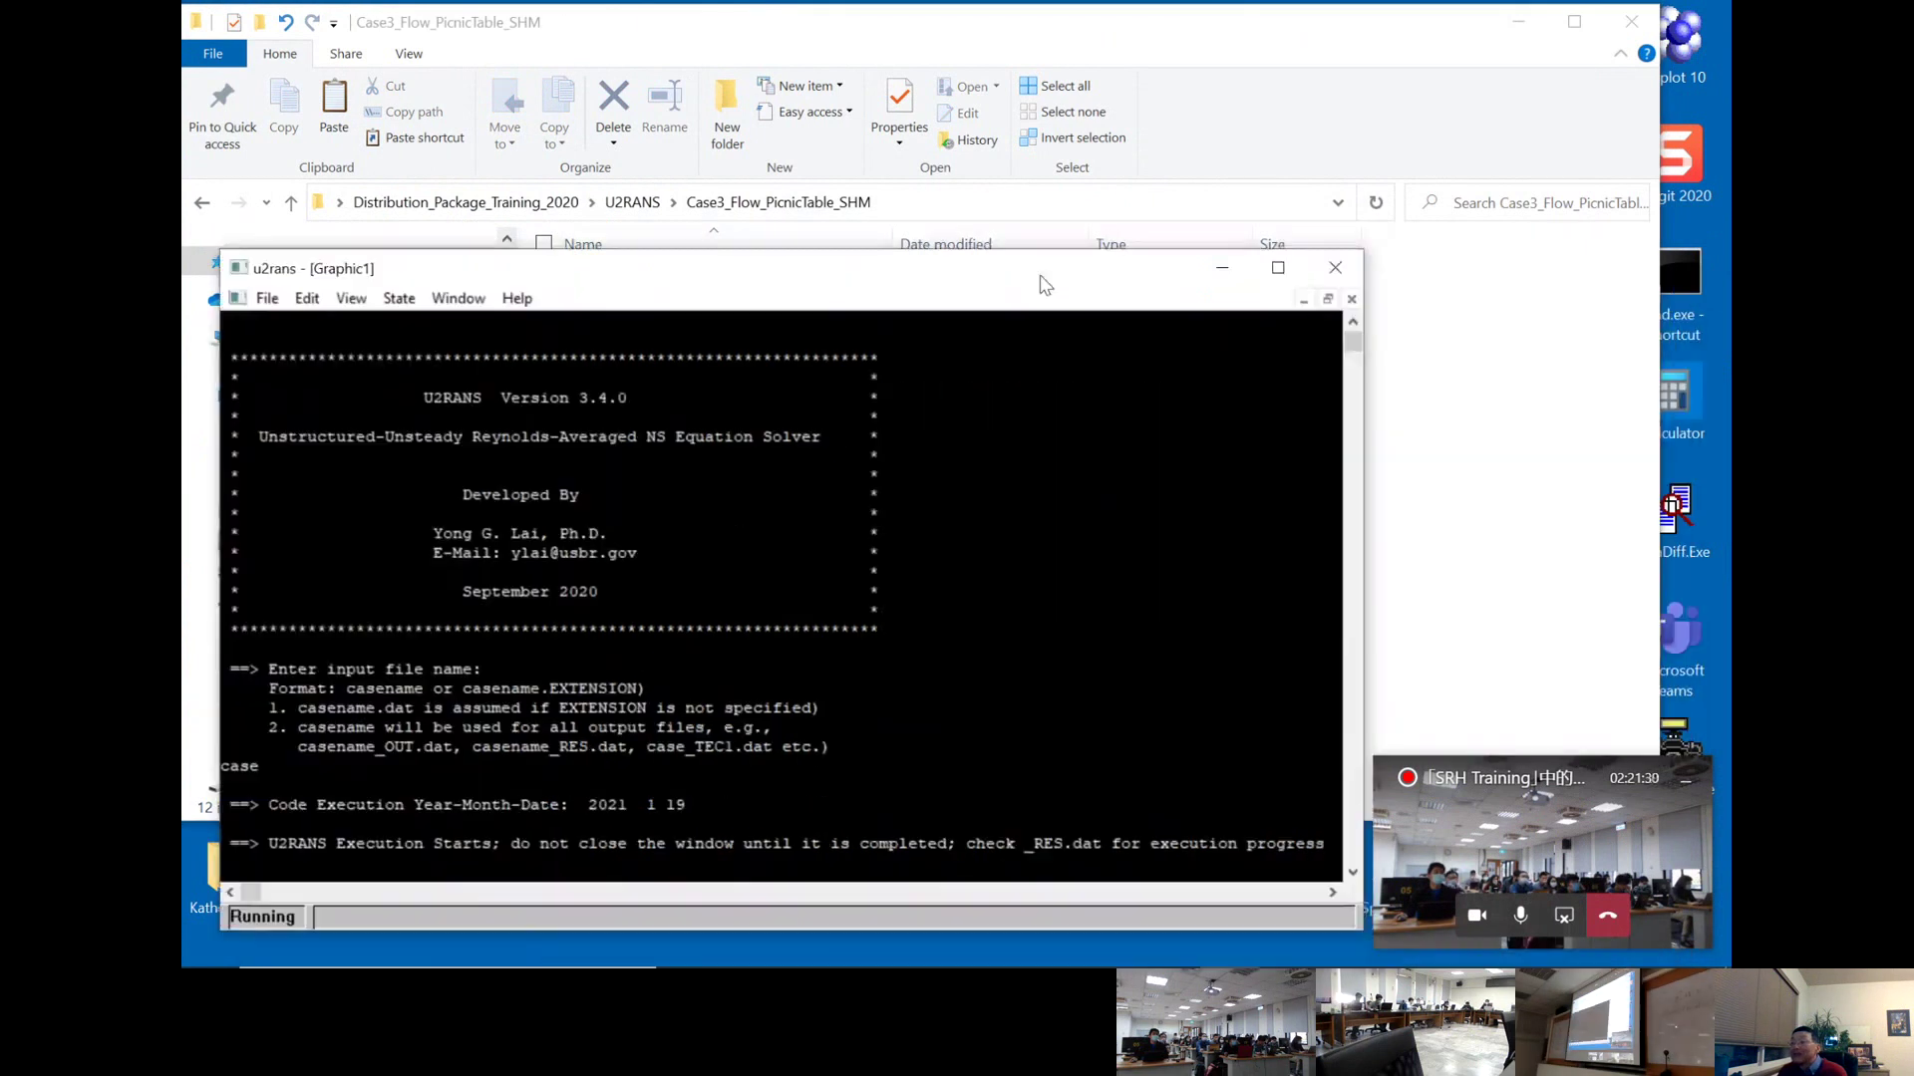
pyautogui.click(1352, 875)
pyautogui.scroll(-2, 768, 344)
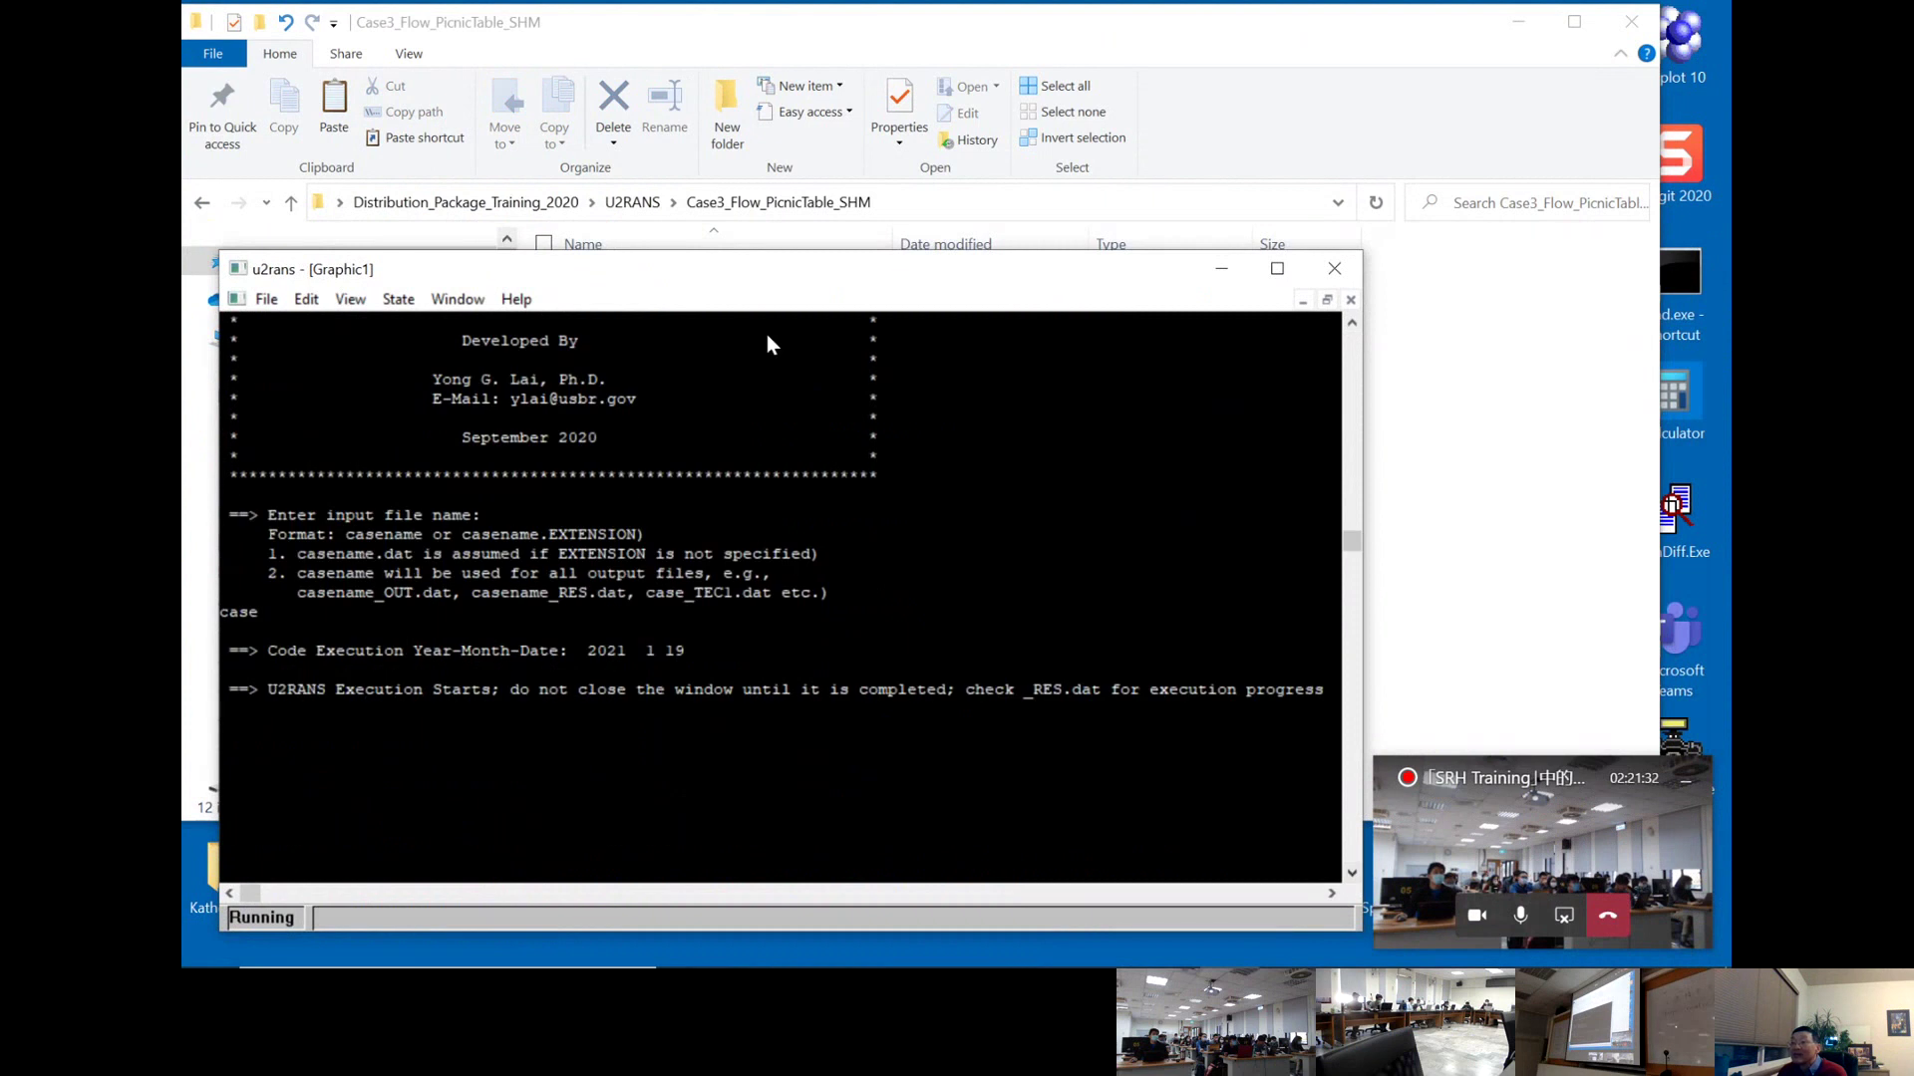
pyautogui.moveTo(734, 269); pyautogui.dragTo(1094, 293)
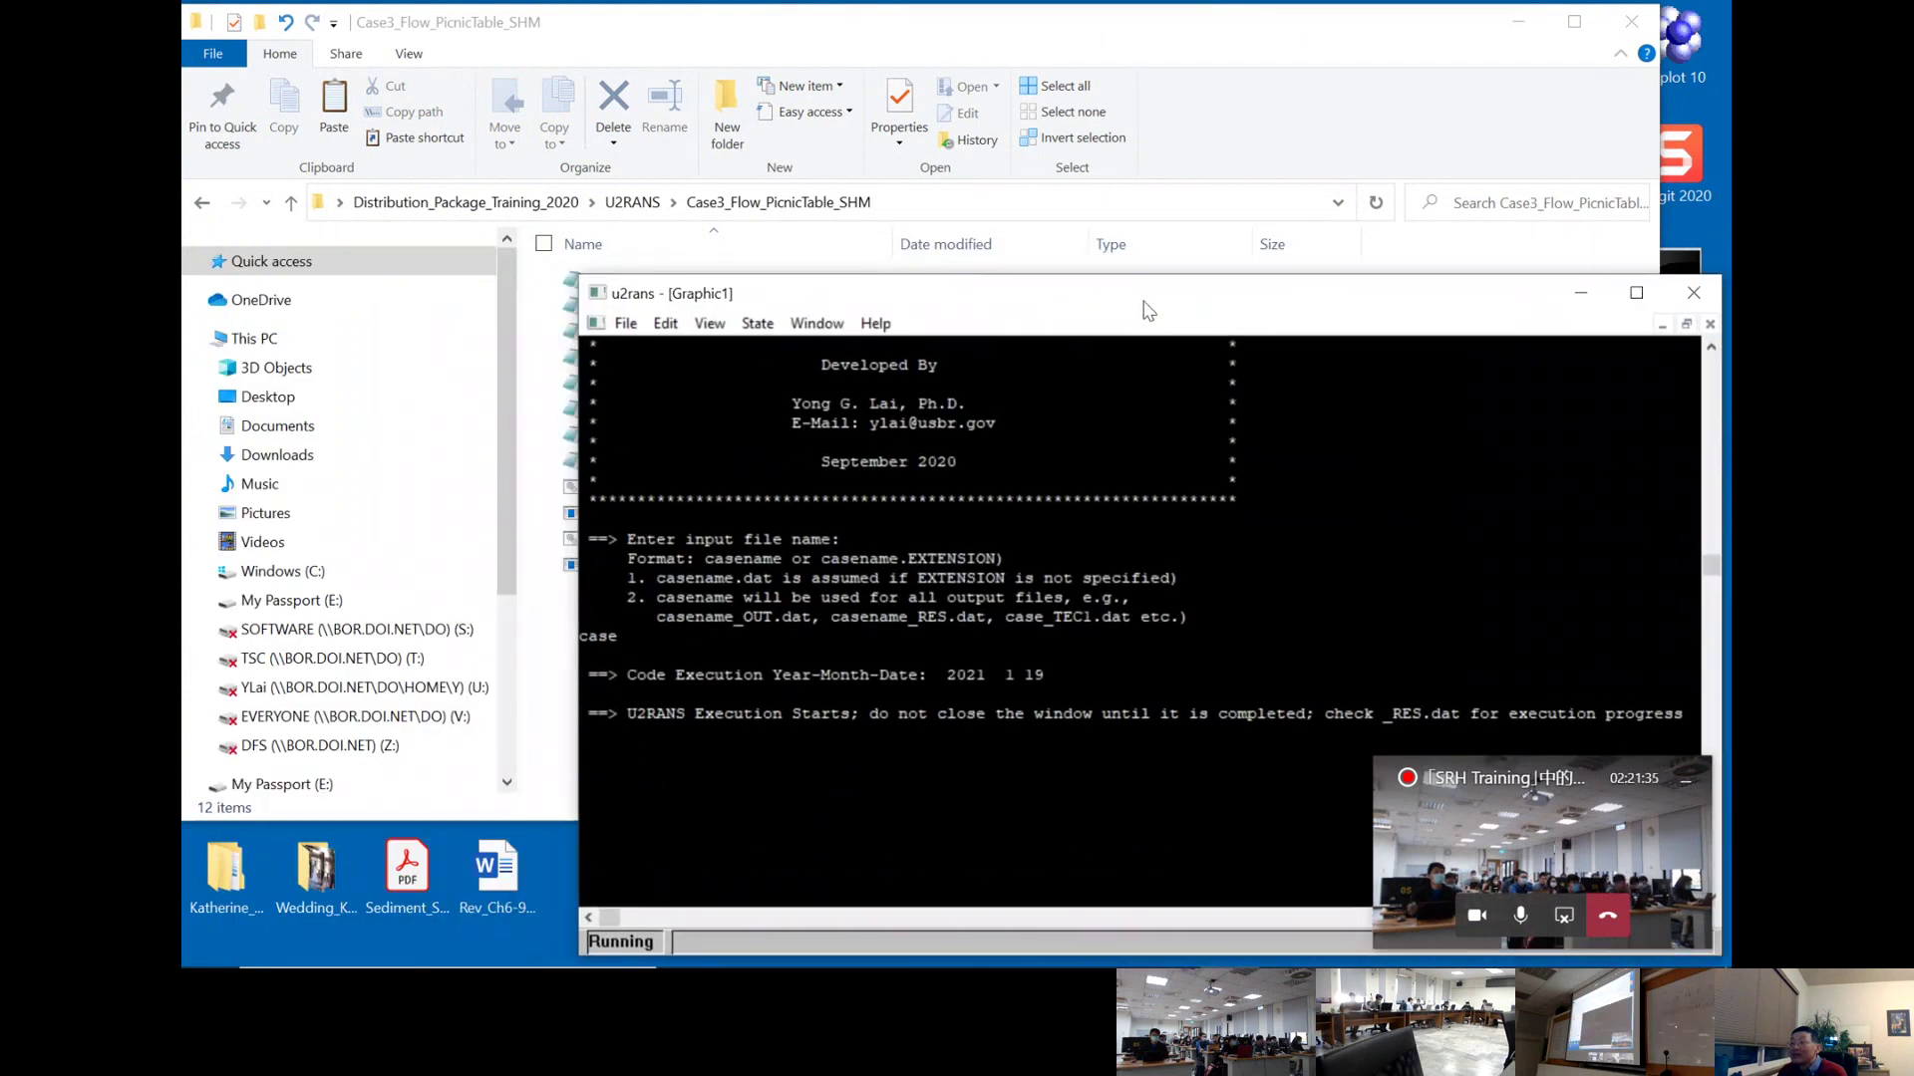
pyautogui.click(936, 160)
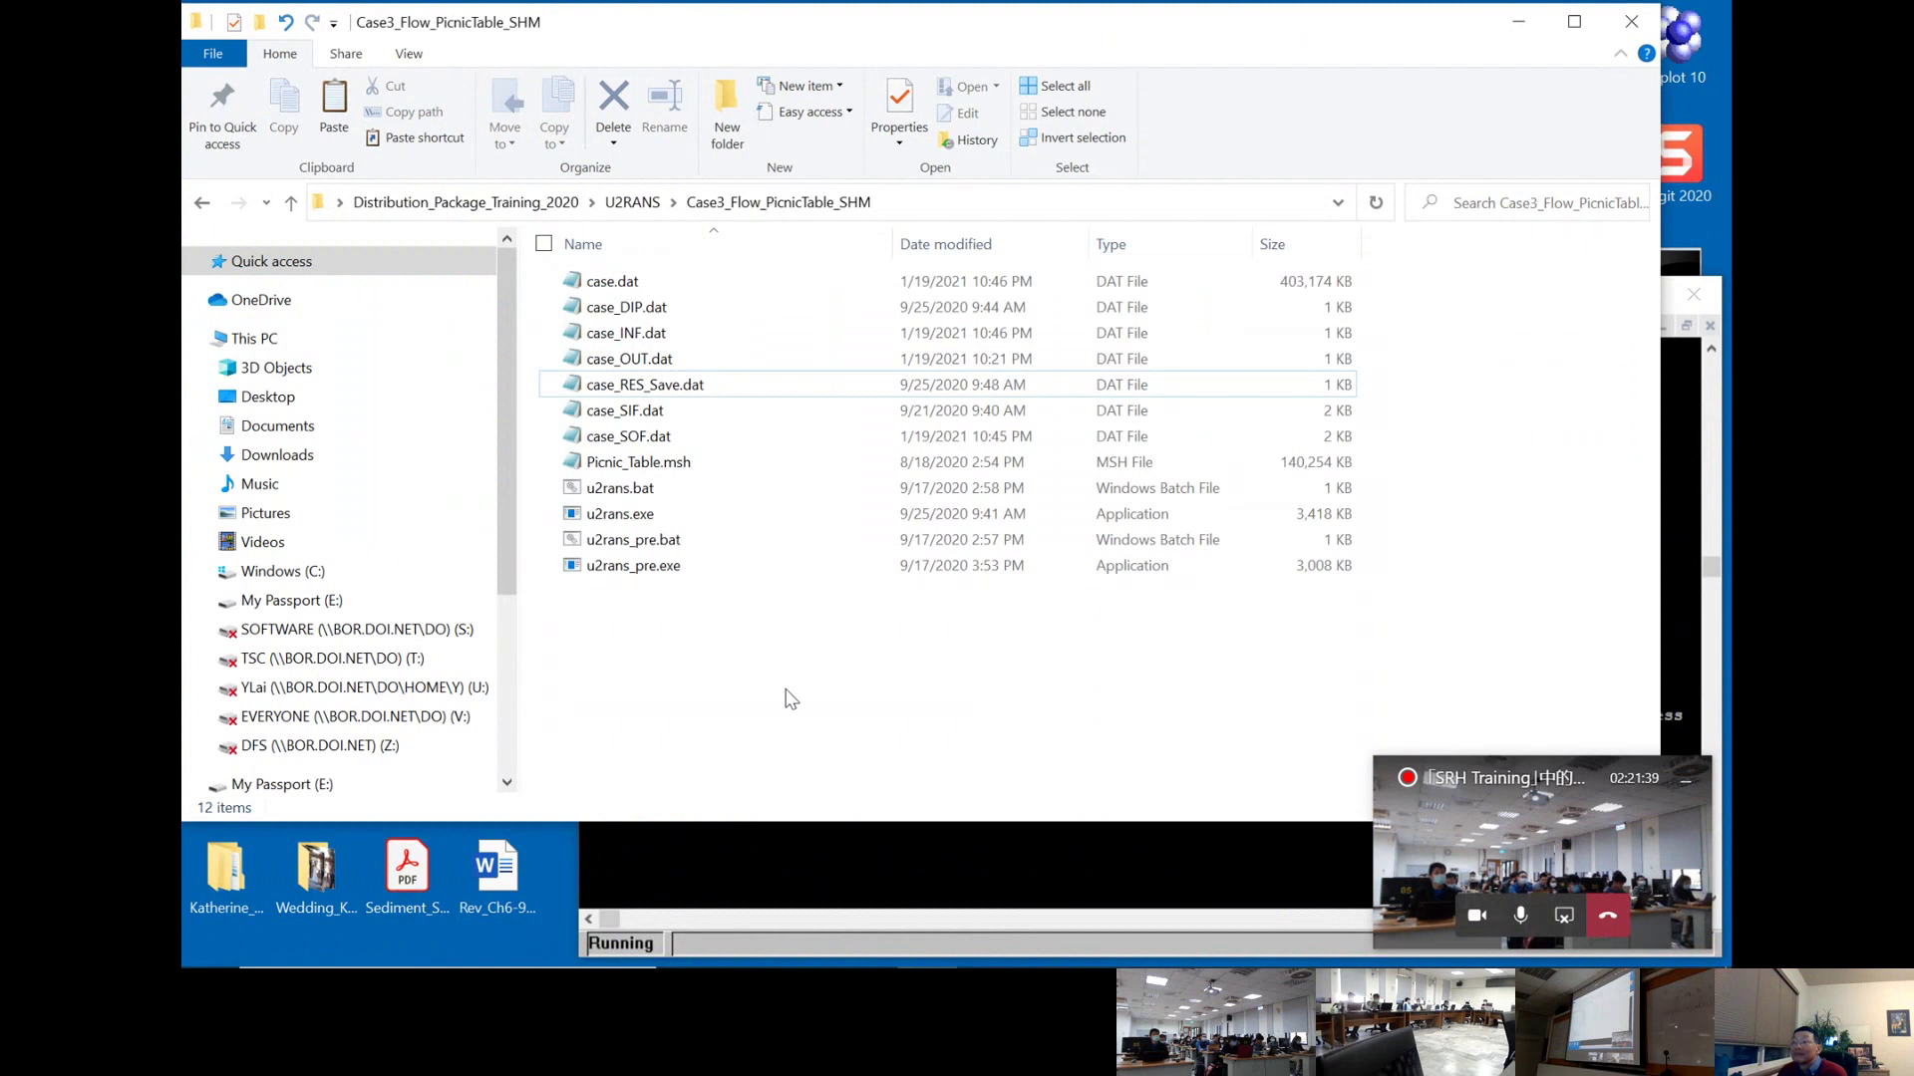
pyautogui.click(815, 852)
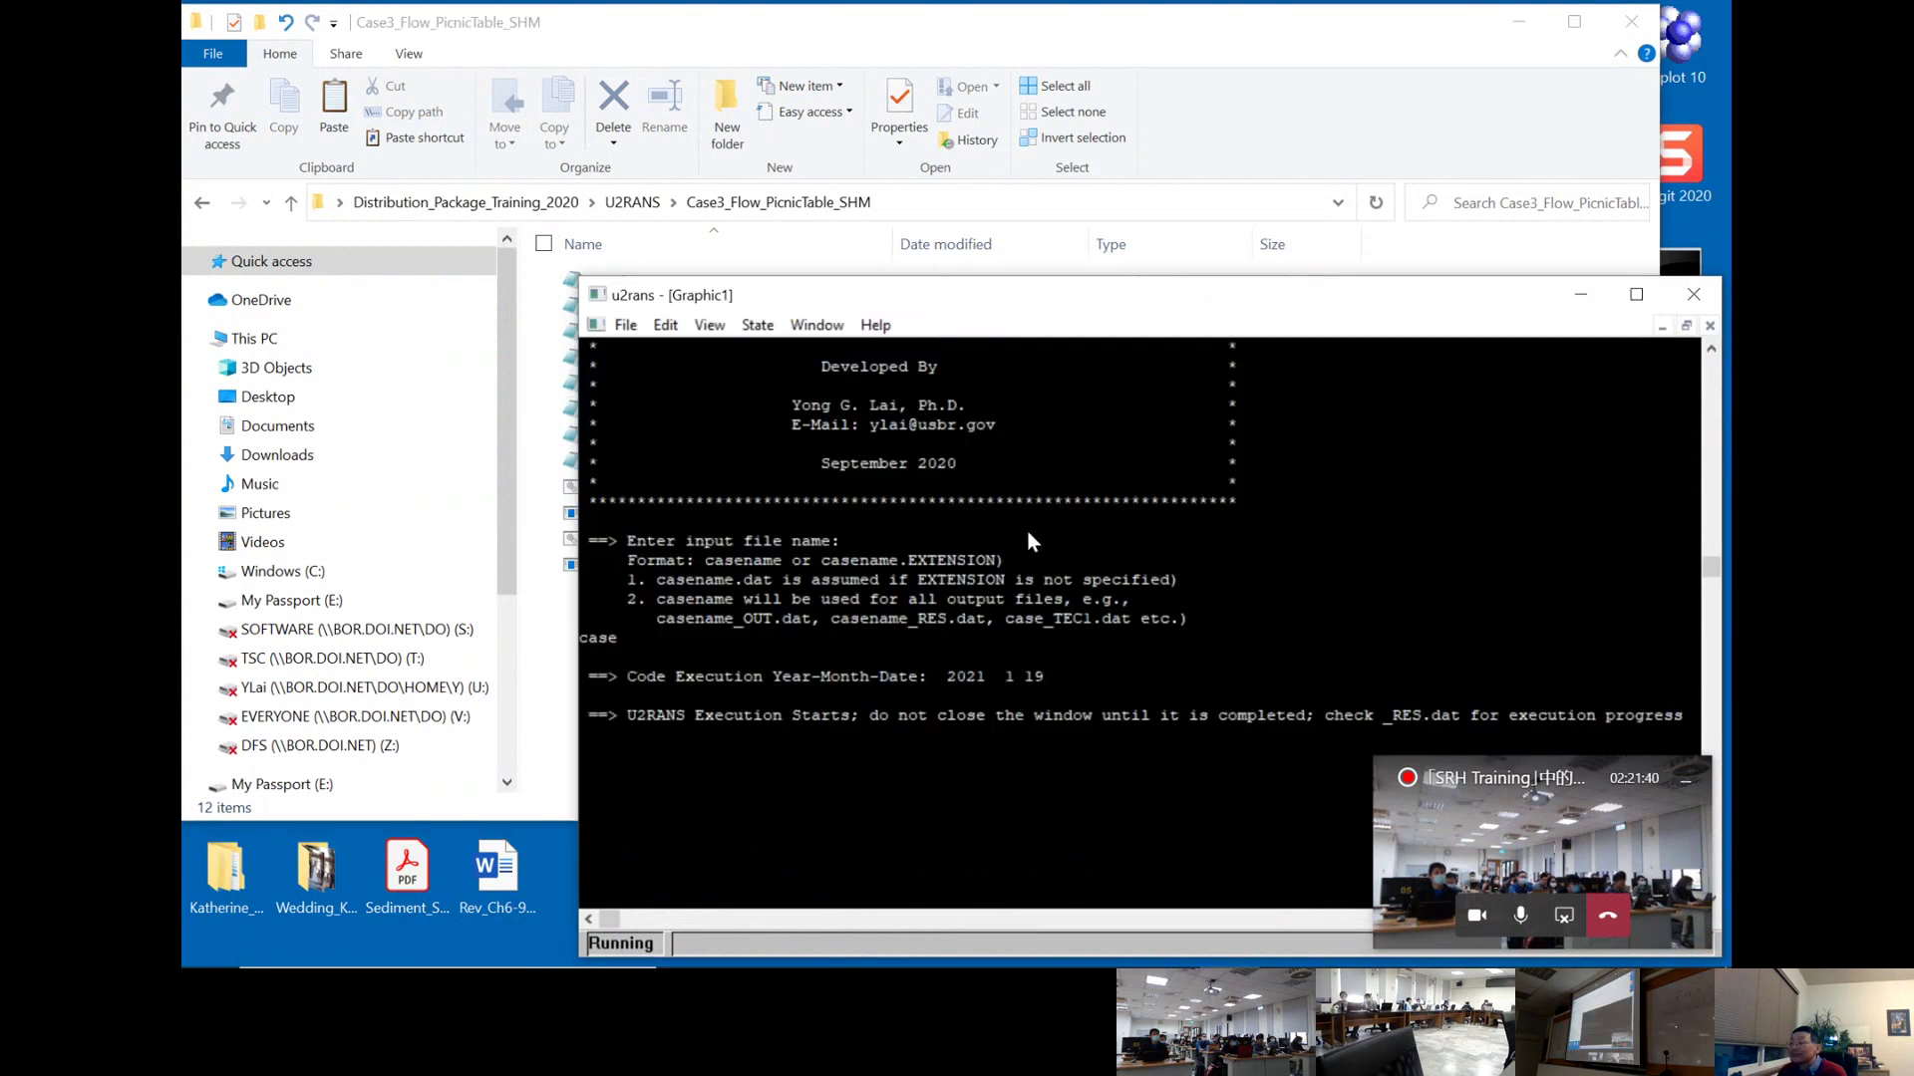
pyautogui.moveTo(1353, 310); pyautogui.dragTo(959, 318)
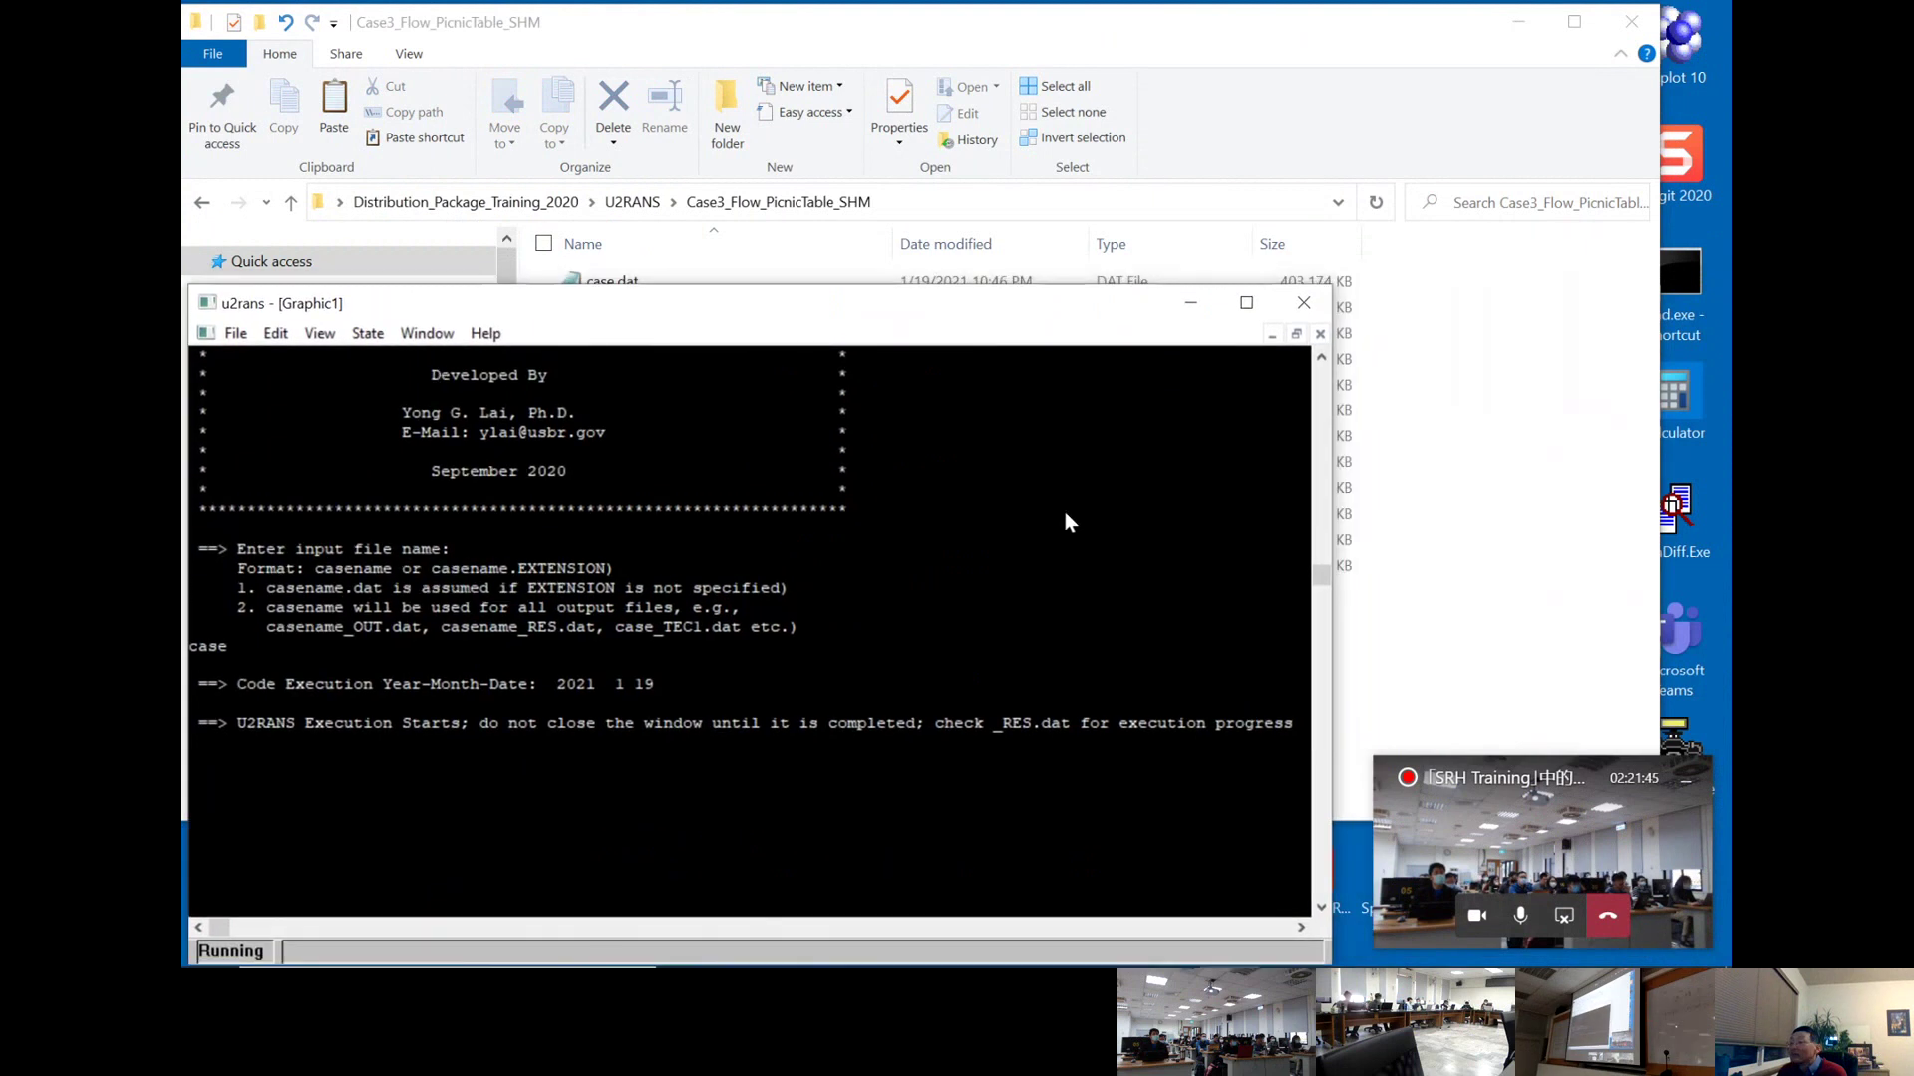
# - Place the case folder beside the running solver window and watch its file list for the case_RES.dat output
pyautogui.click(1142, 47)
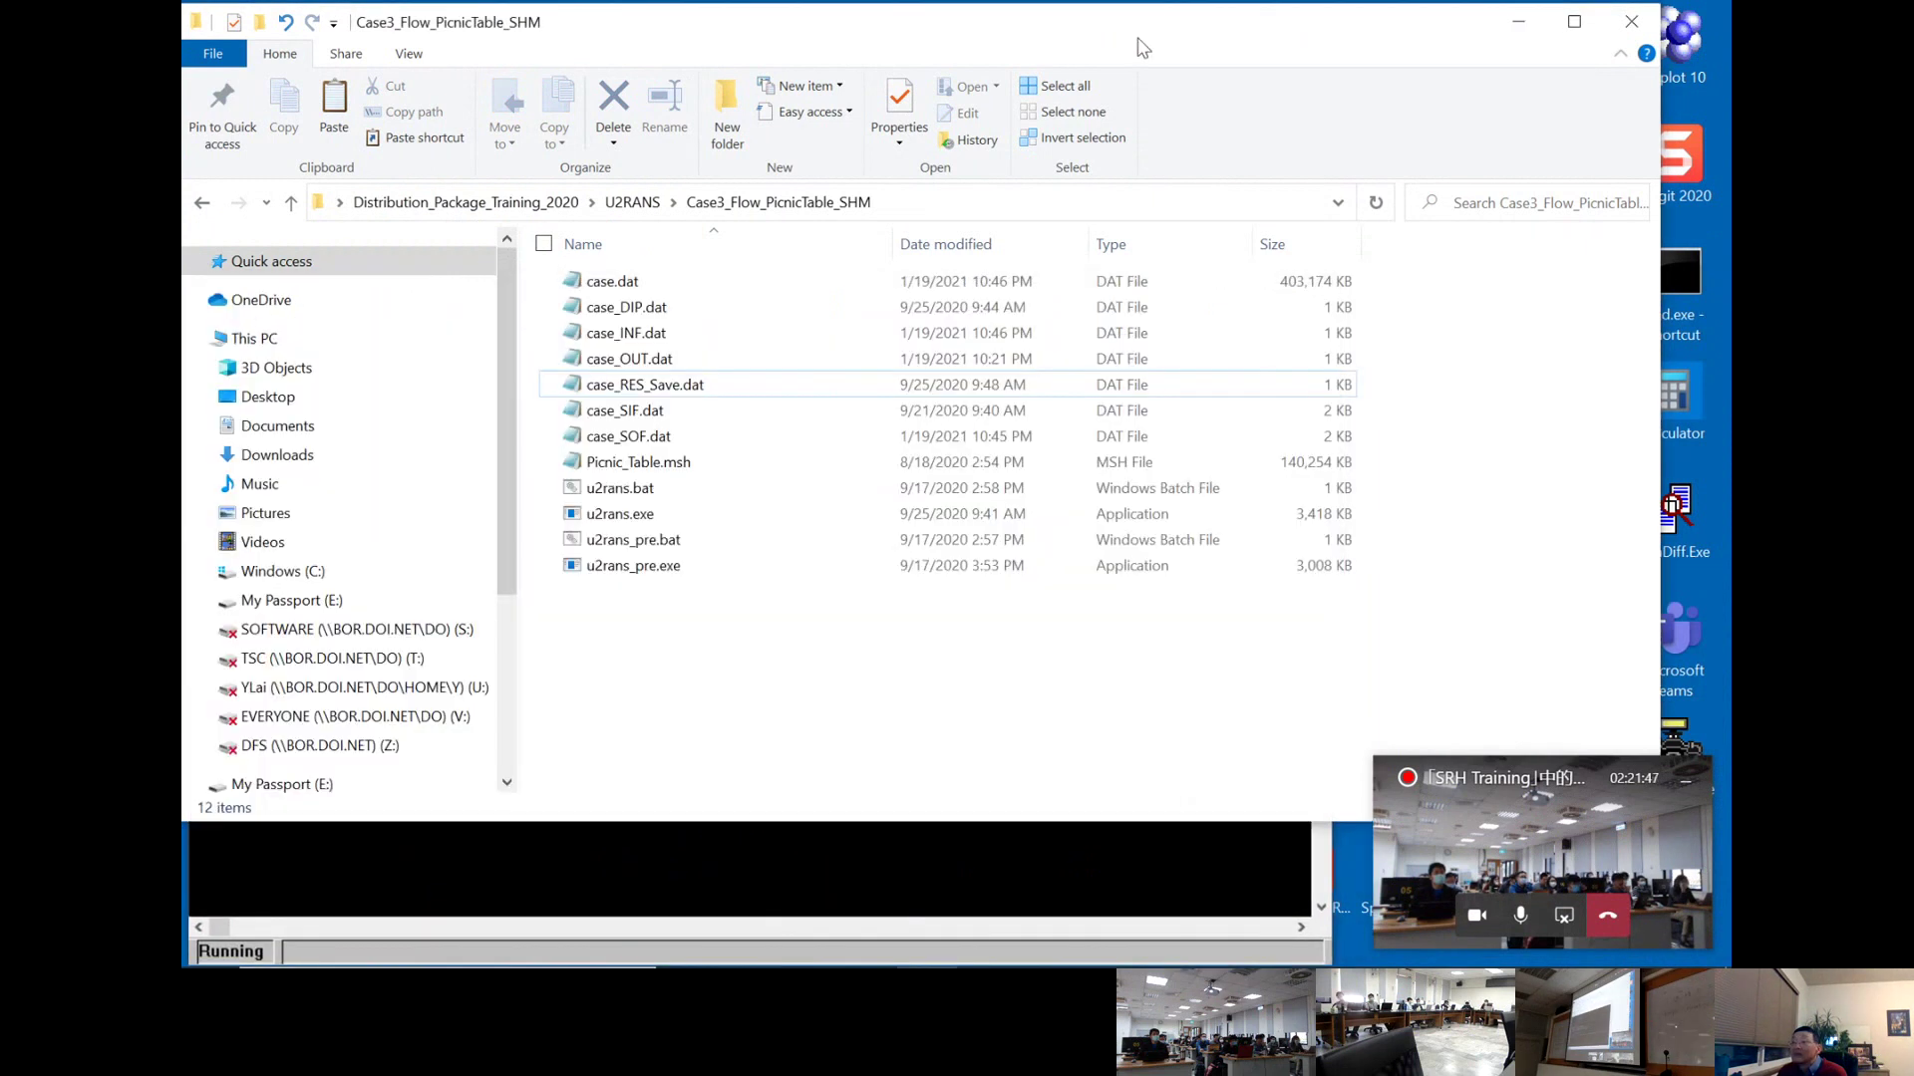
pyautogui.moveTo(1065, 30); pyautogui.dragTo(1028, 38)
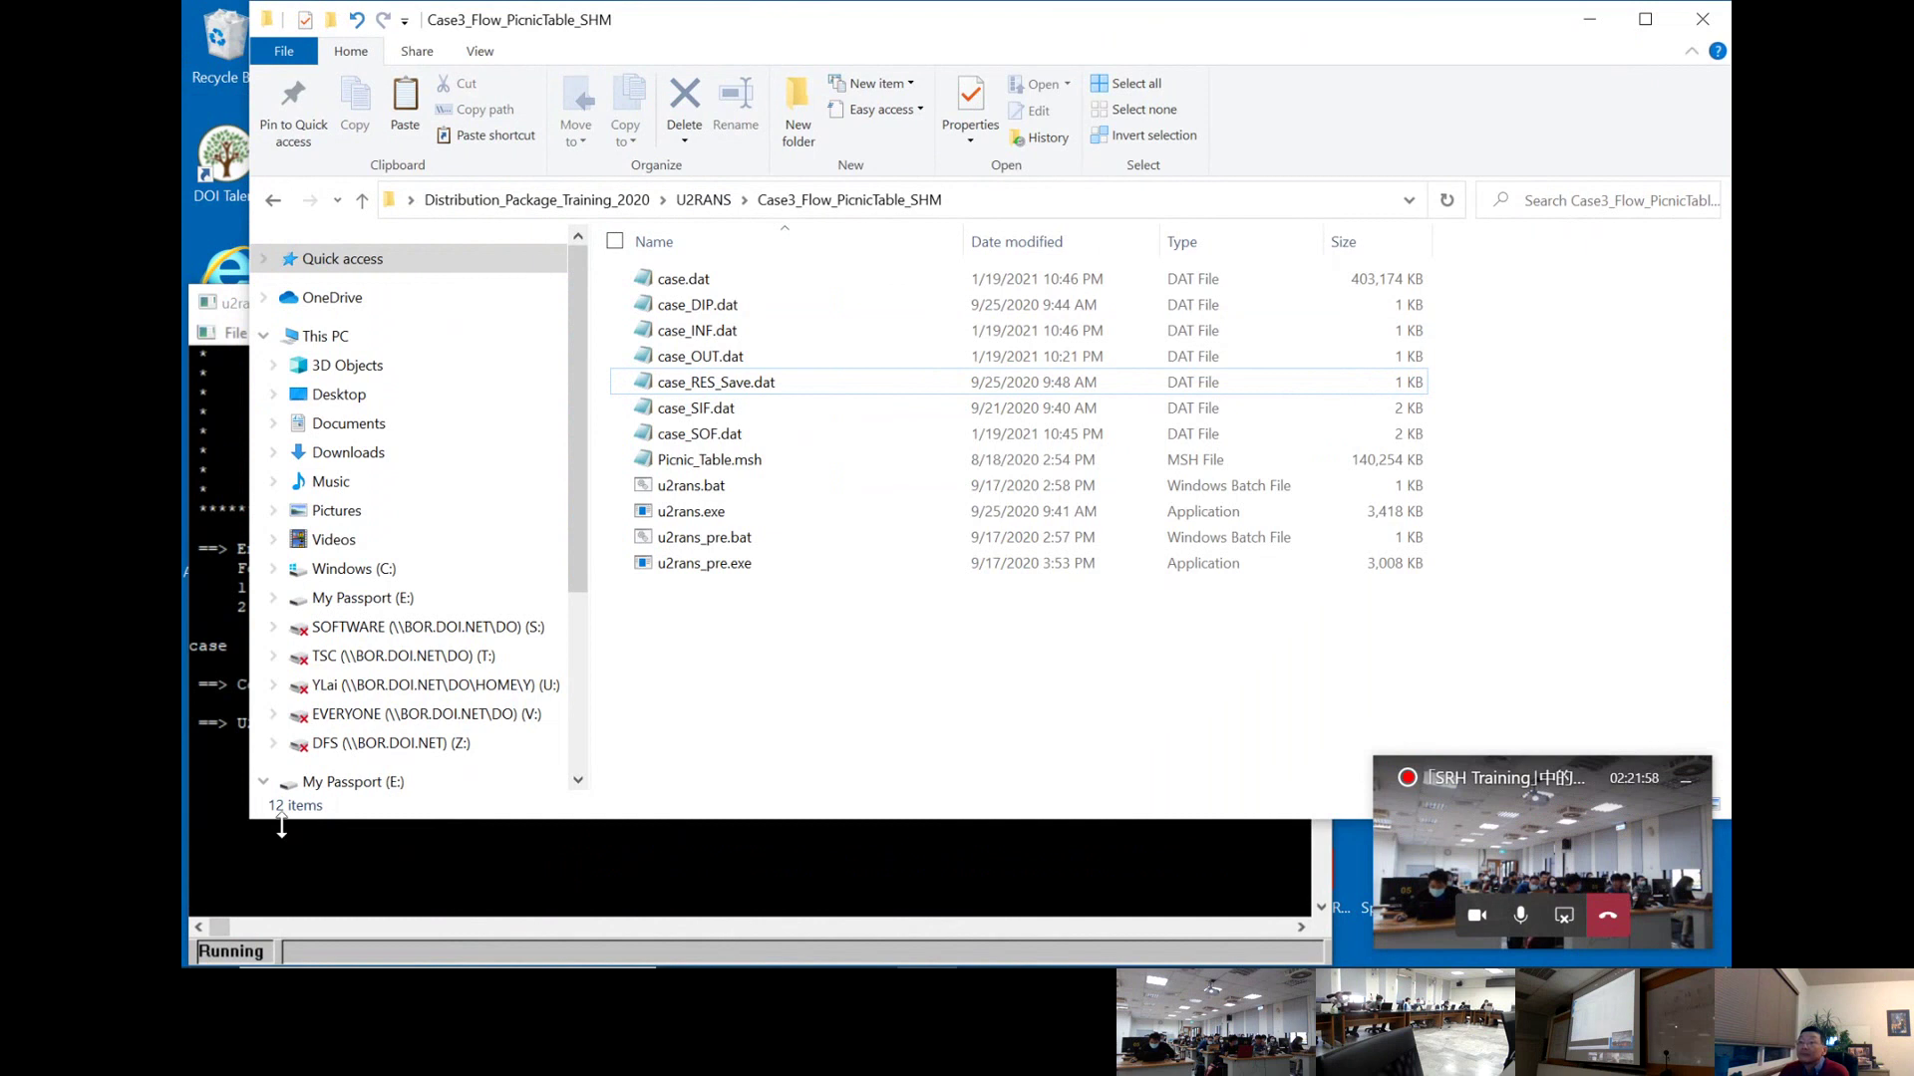
pyautogui.click(587, 874)
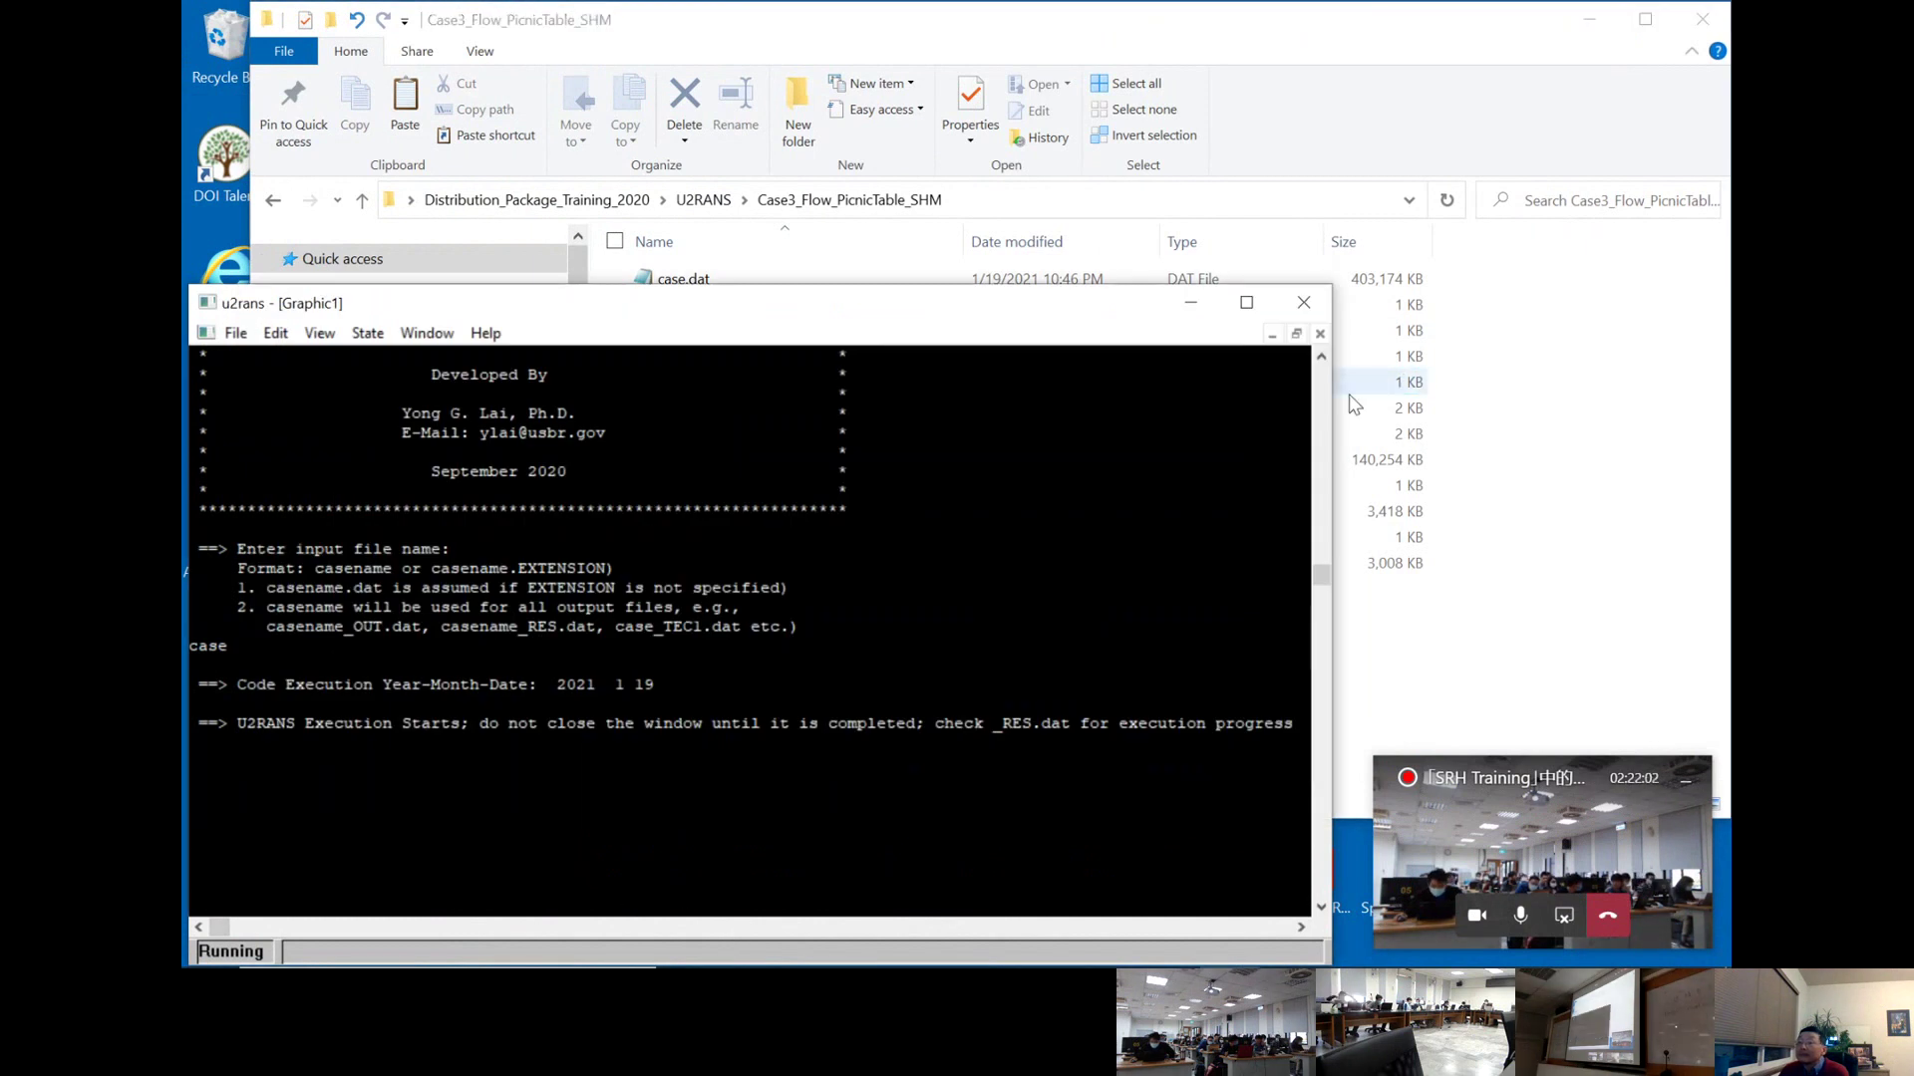
pyautogui.click(1473, 45)
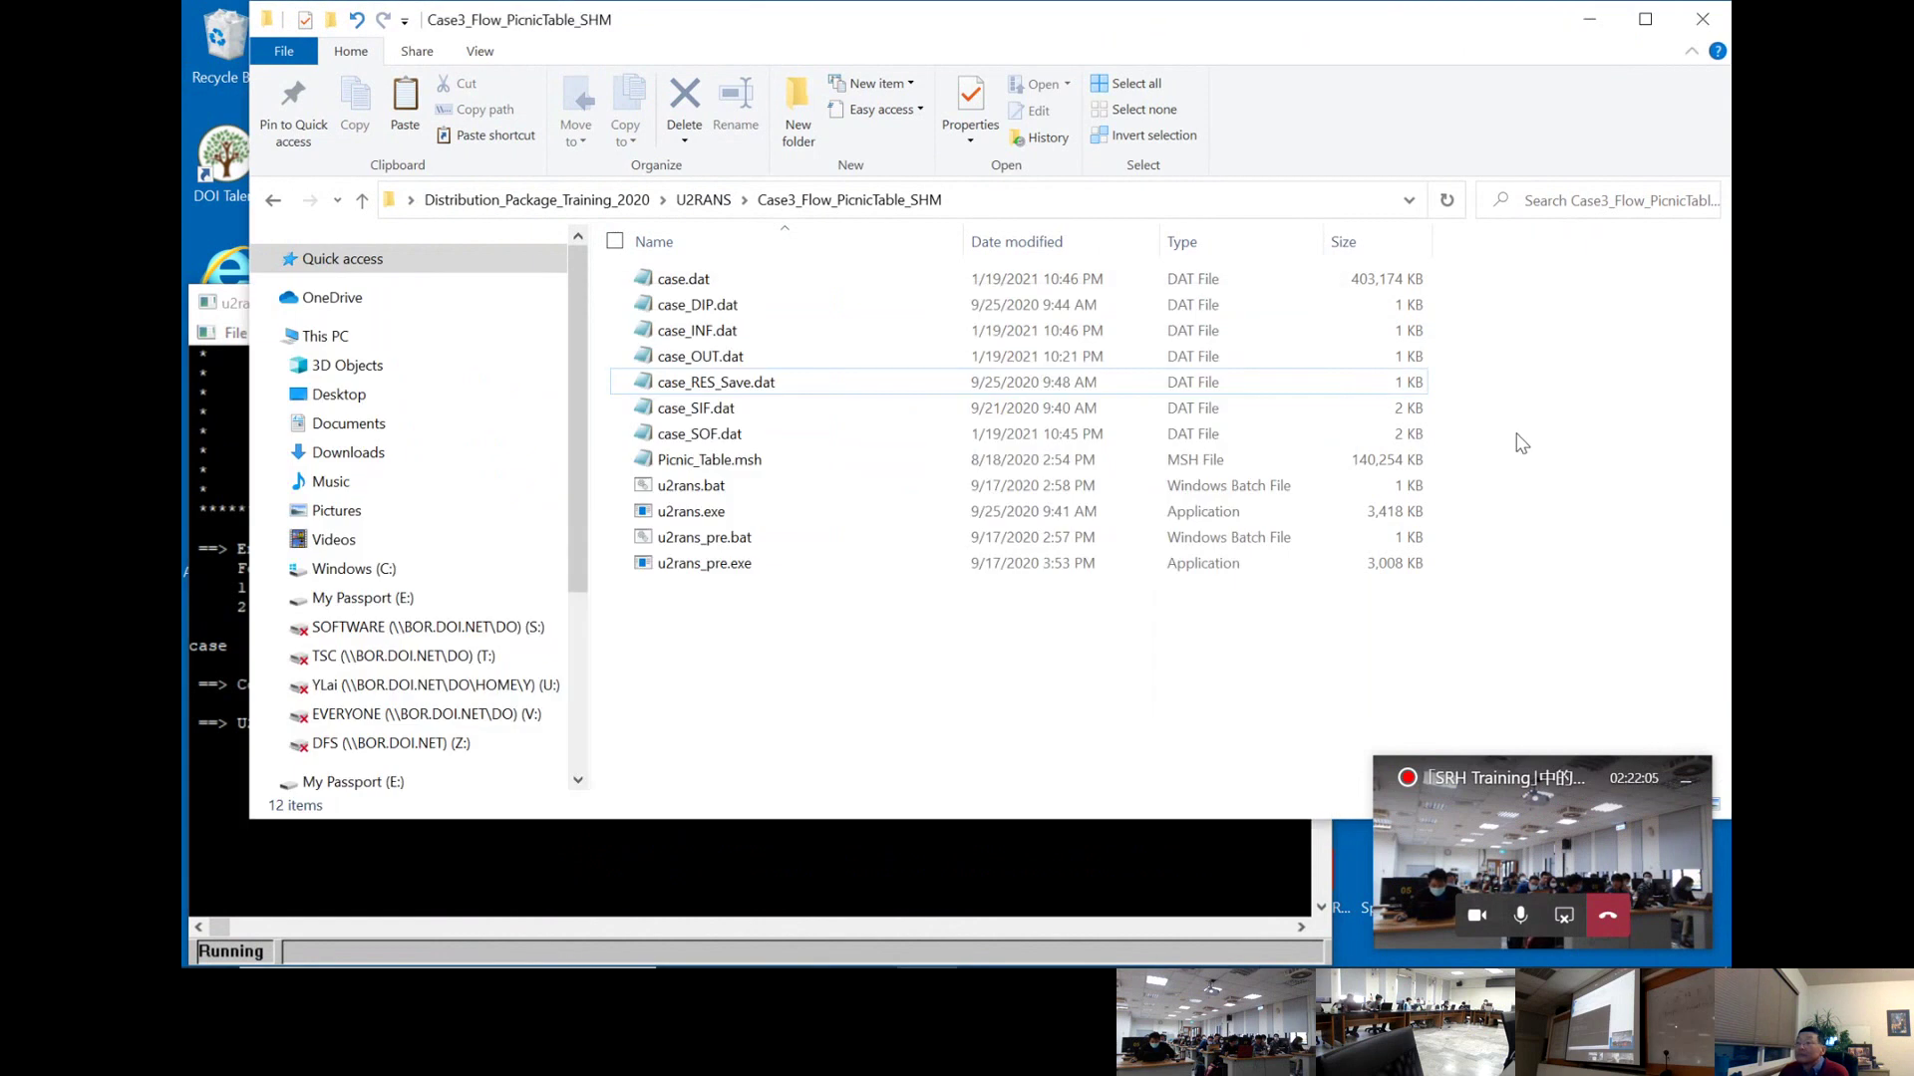
pyautogui.moveTo(1334, 964)
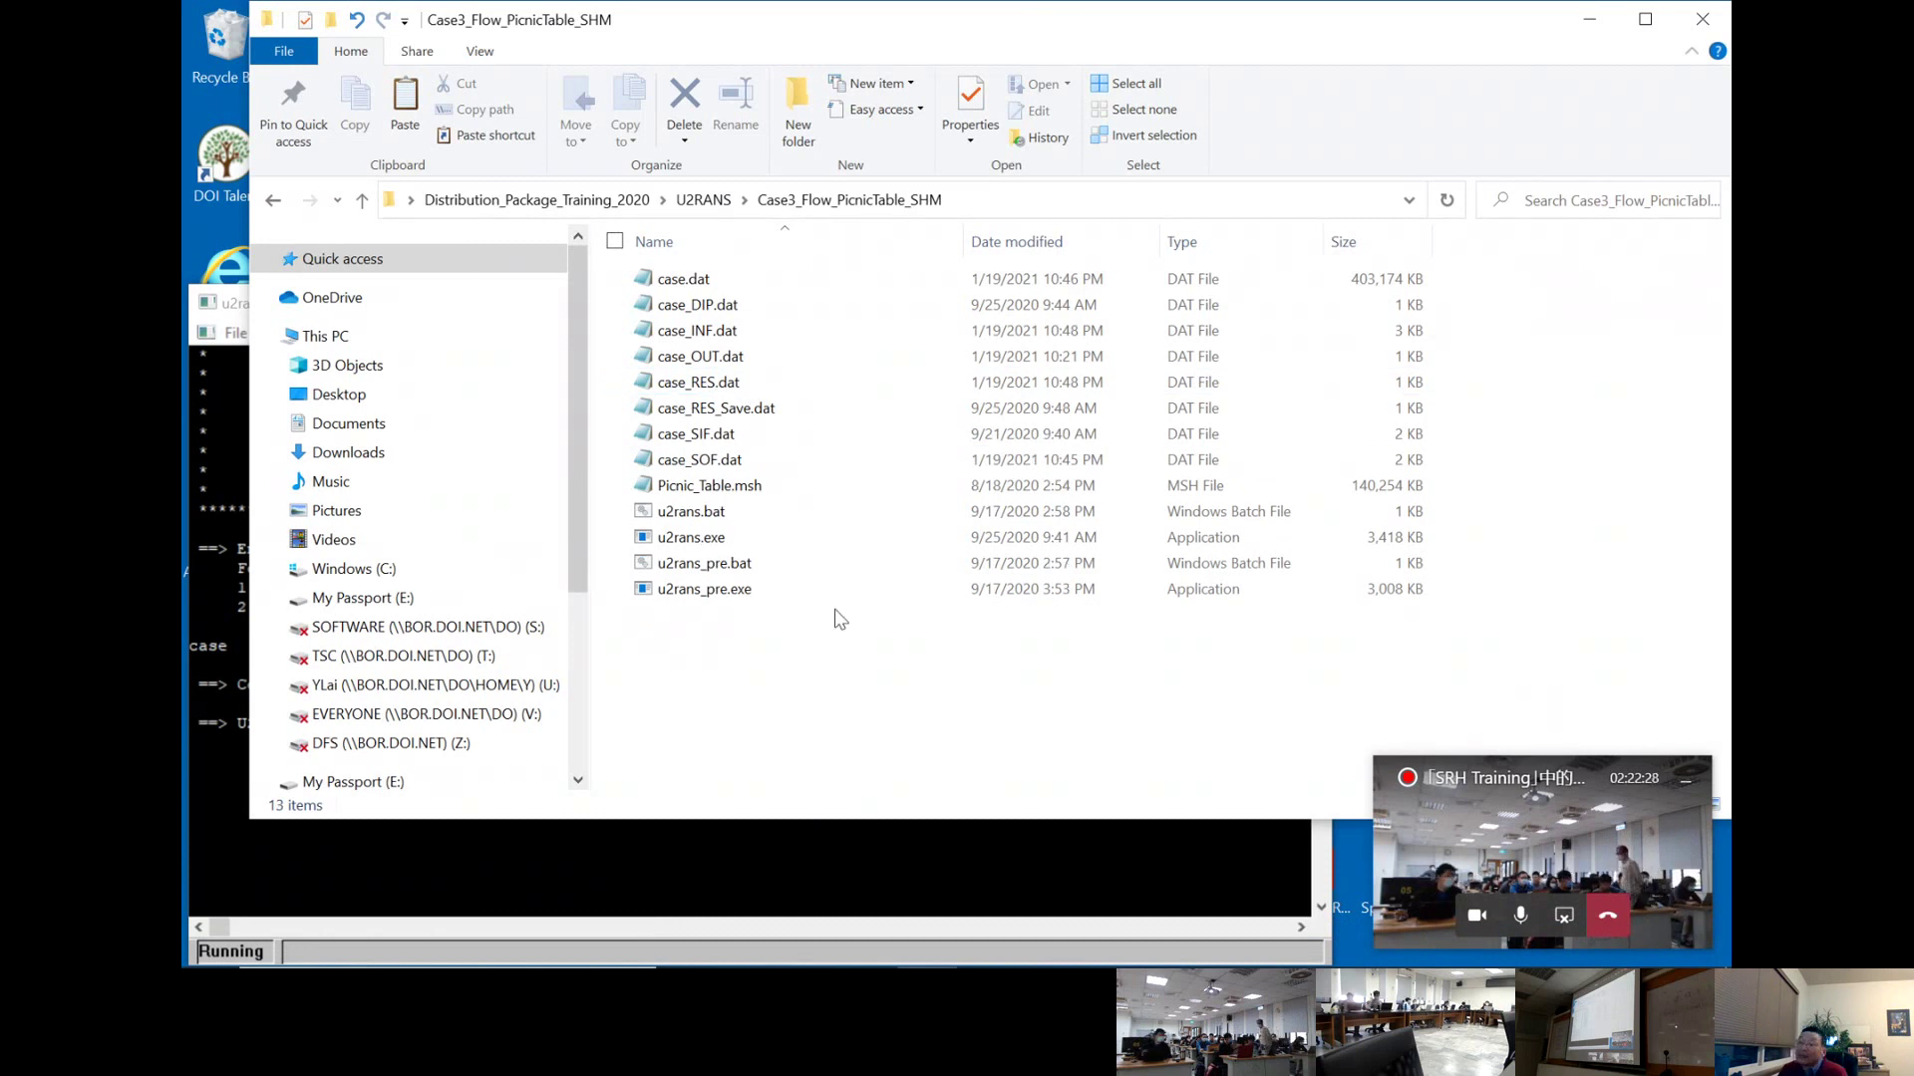
# - Open case_RES.dat and examine the first iteration's residuals, including the ResP column, closing the file when done
pyautogui.click(727, 392)
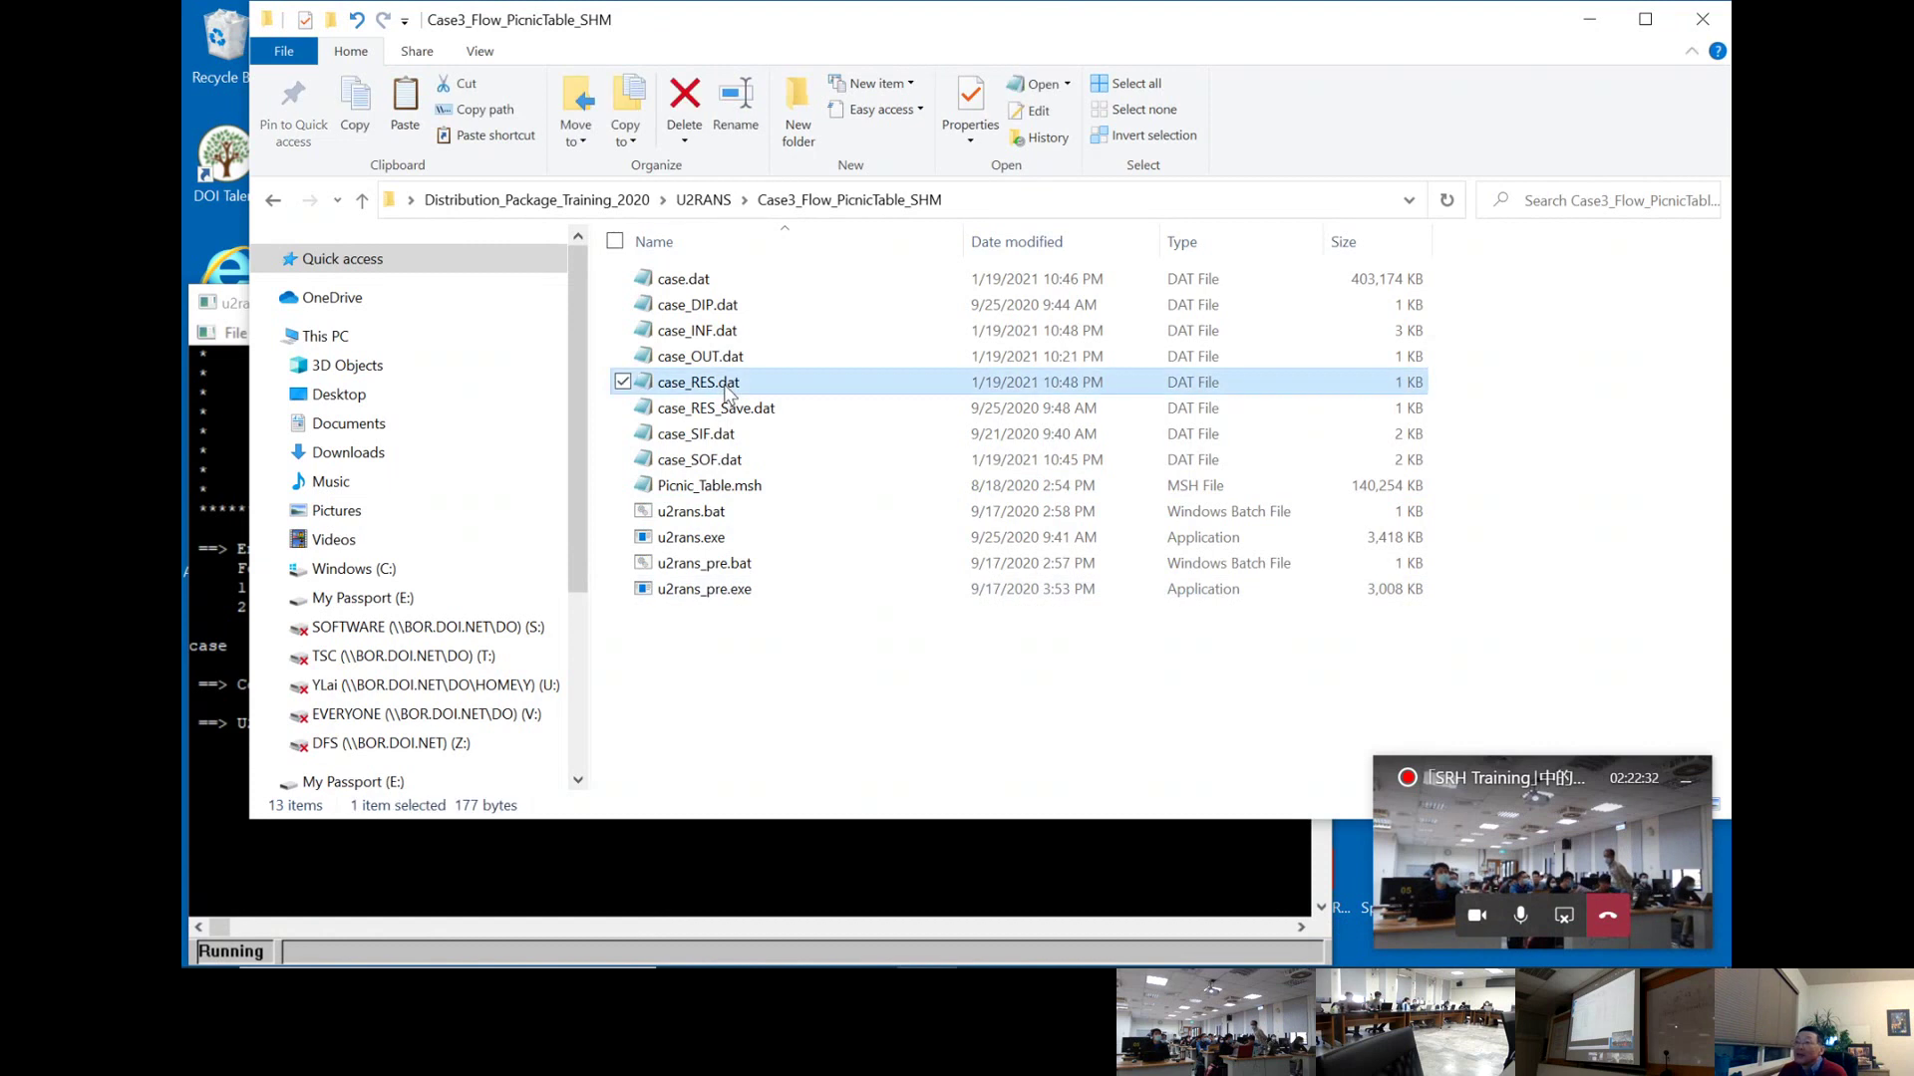
pyautogui.doubleClick(727, 392)
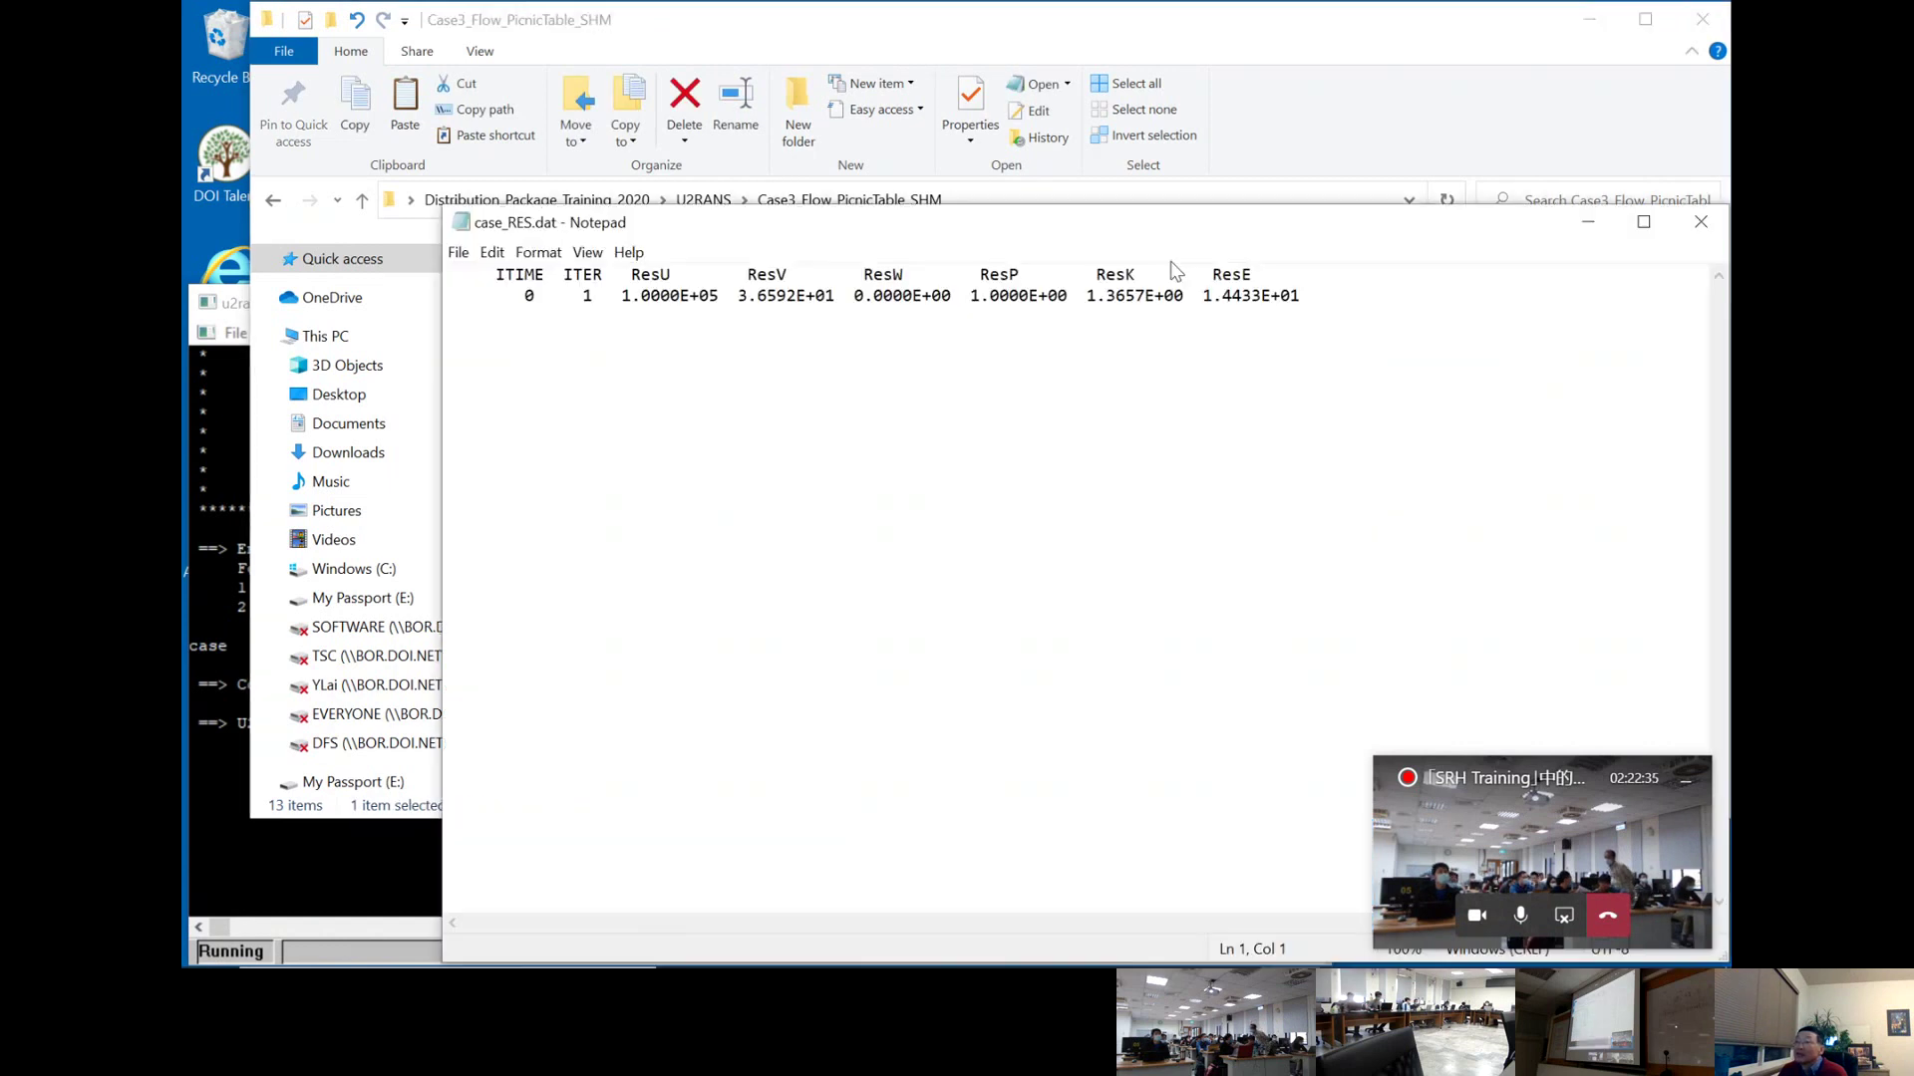
pyautogui.moveTo(1216, 236); pyautogui.dragTo(992, 183)
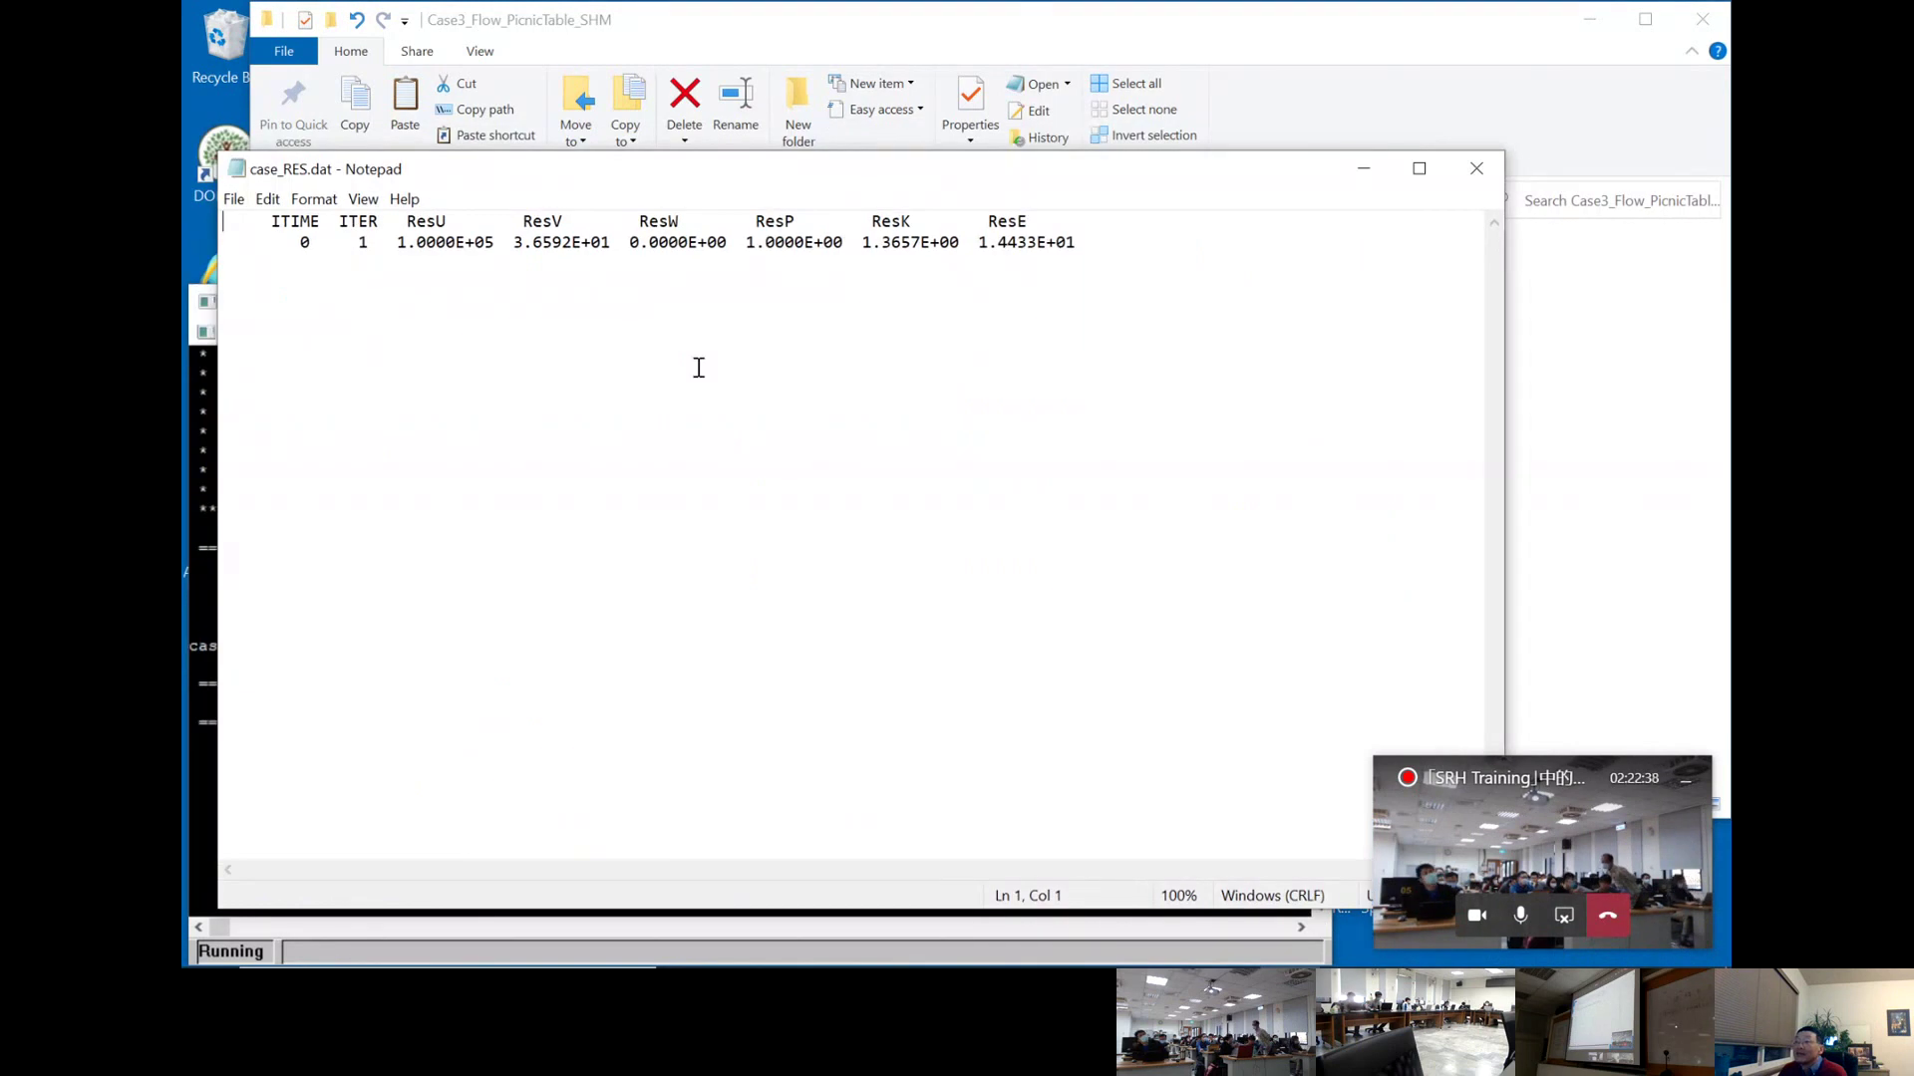
pyautogui.doubleClick(329, 245)
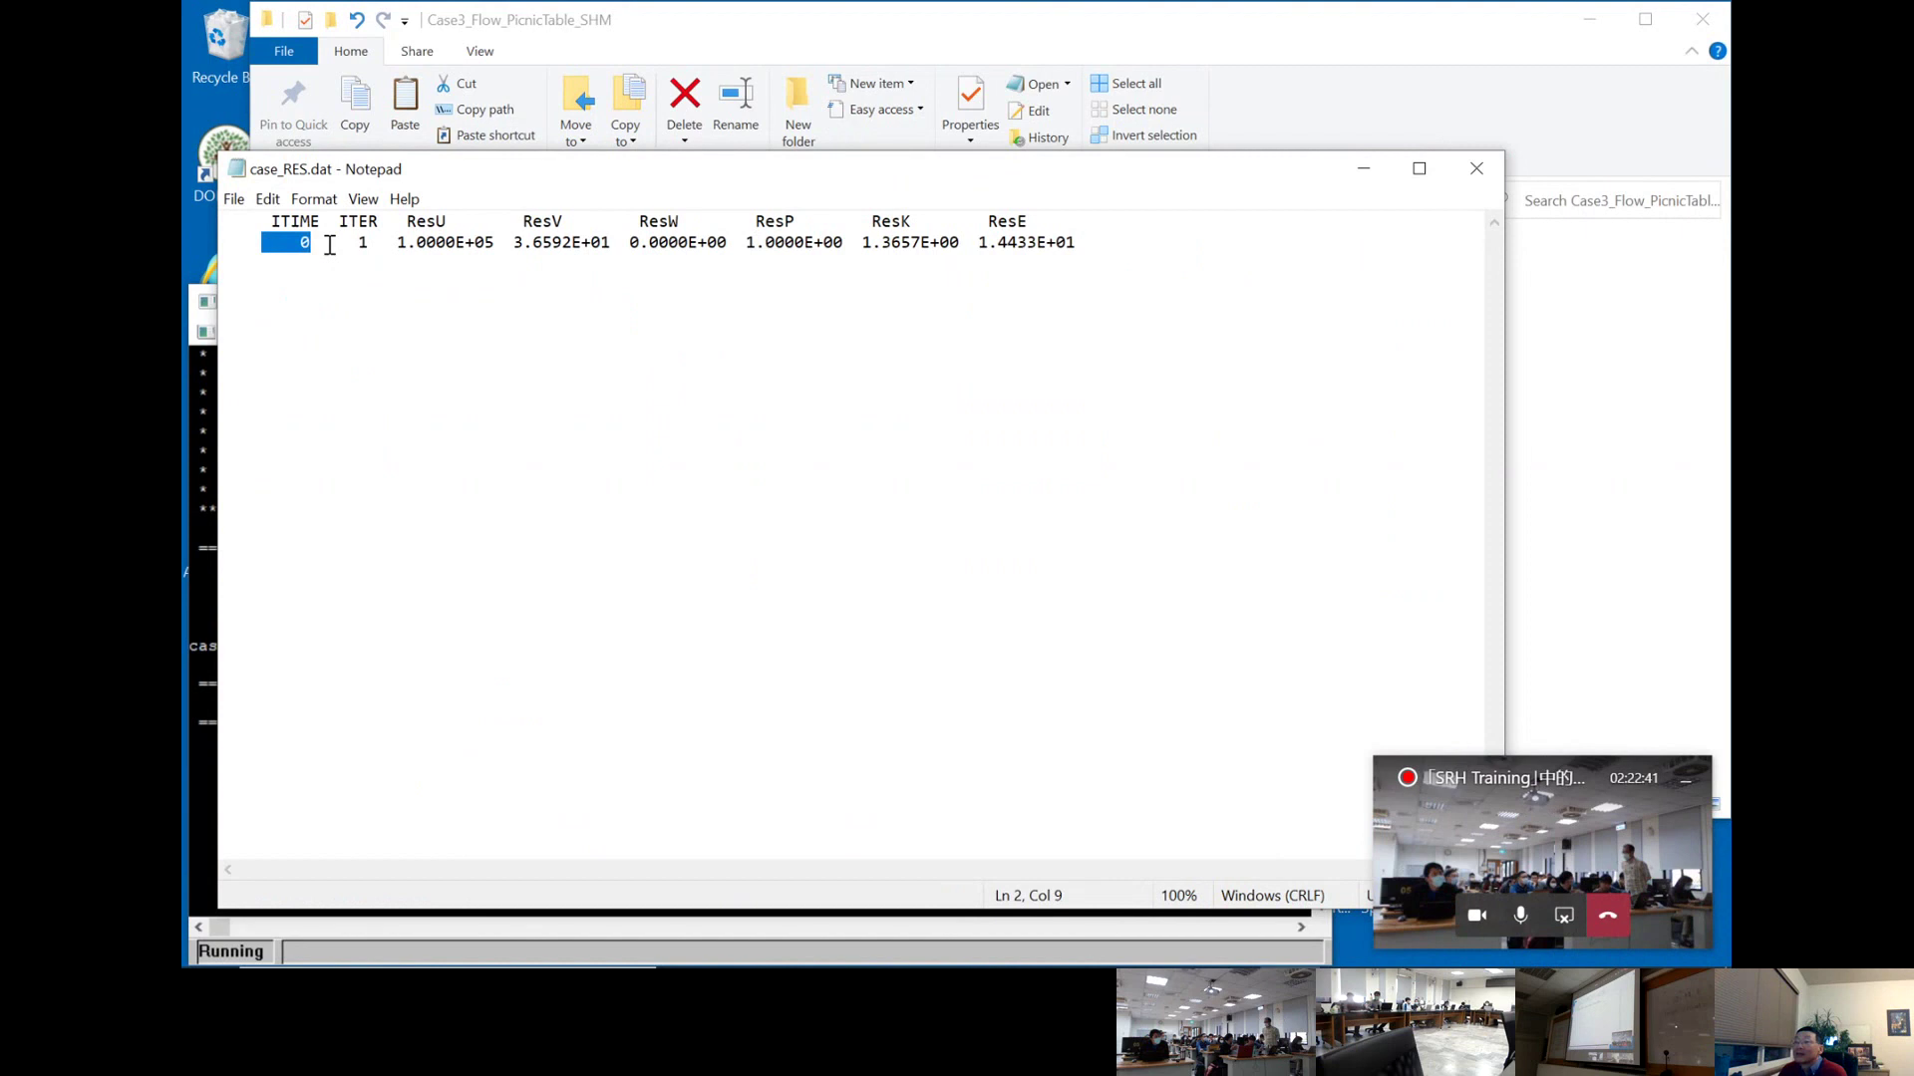
pyautogui.moveTo(329, 244); pyautogui.dragTo(1110, 238)
pyautogui.click(756, 360)
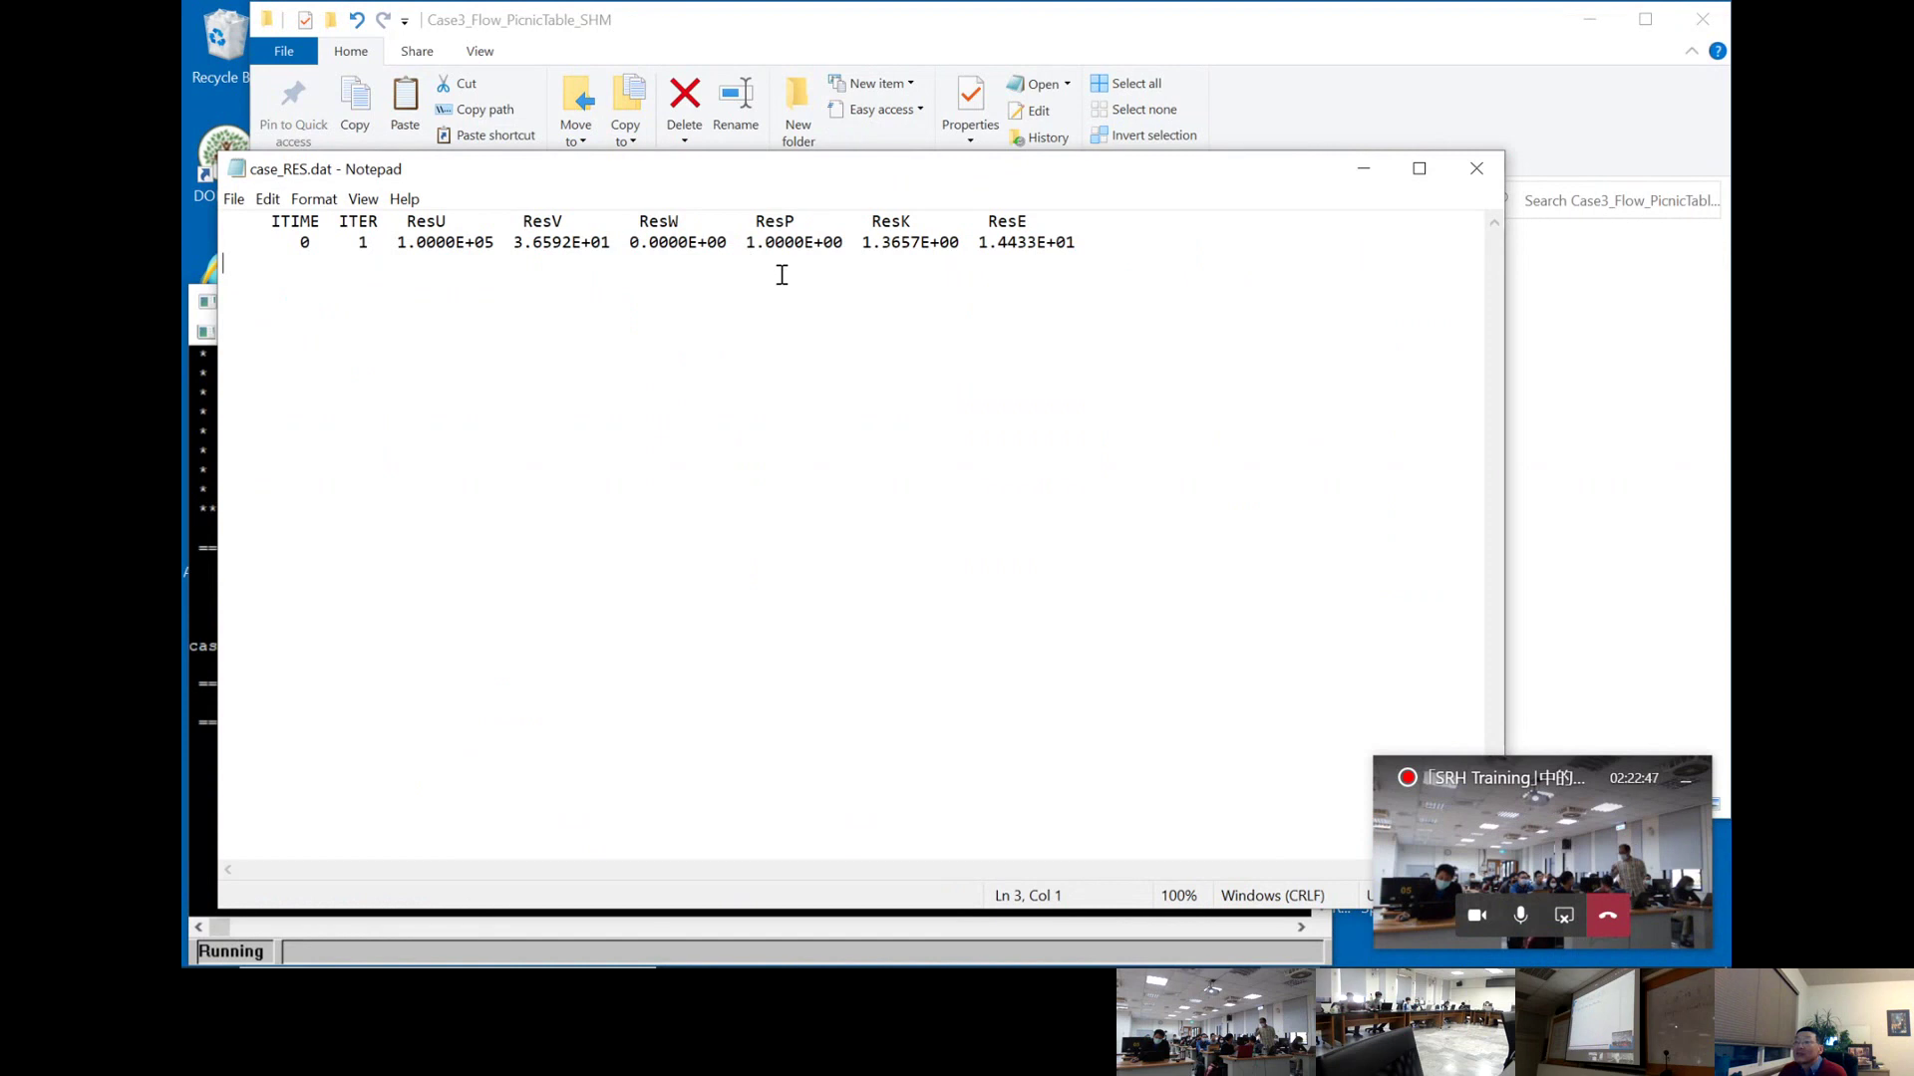
pyautogui.moveTo(756, 221); pyautogui.dragTo(812, 236)
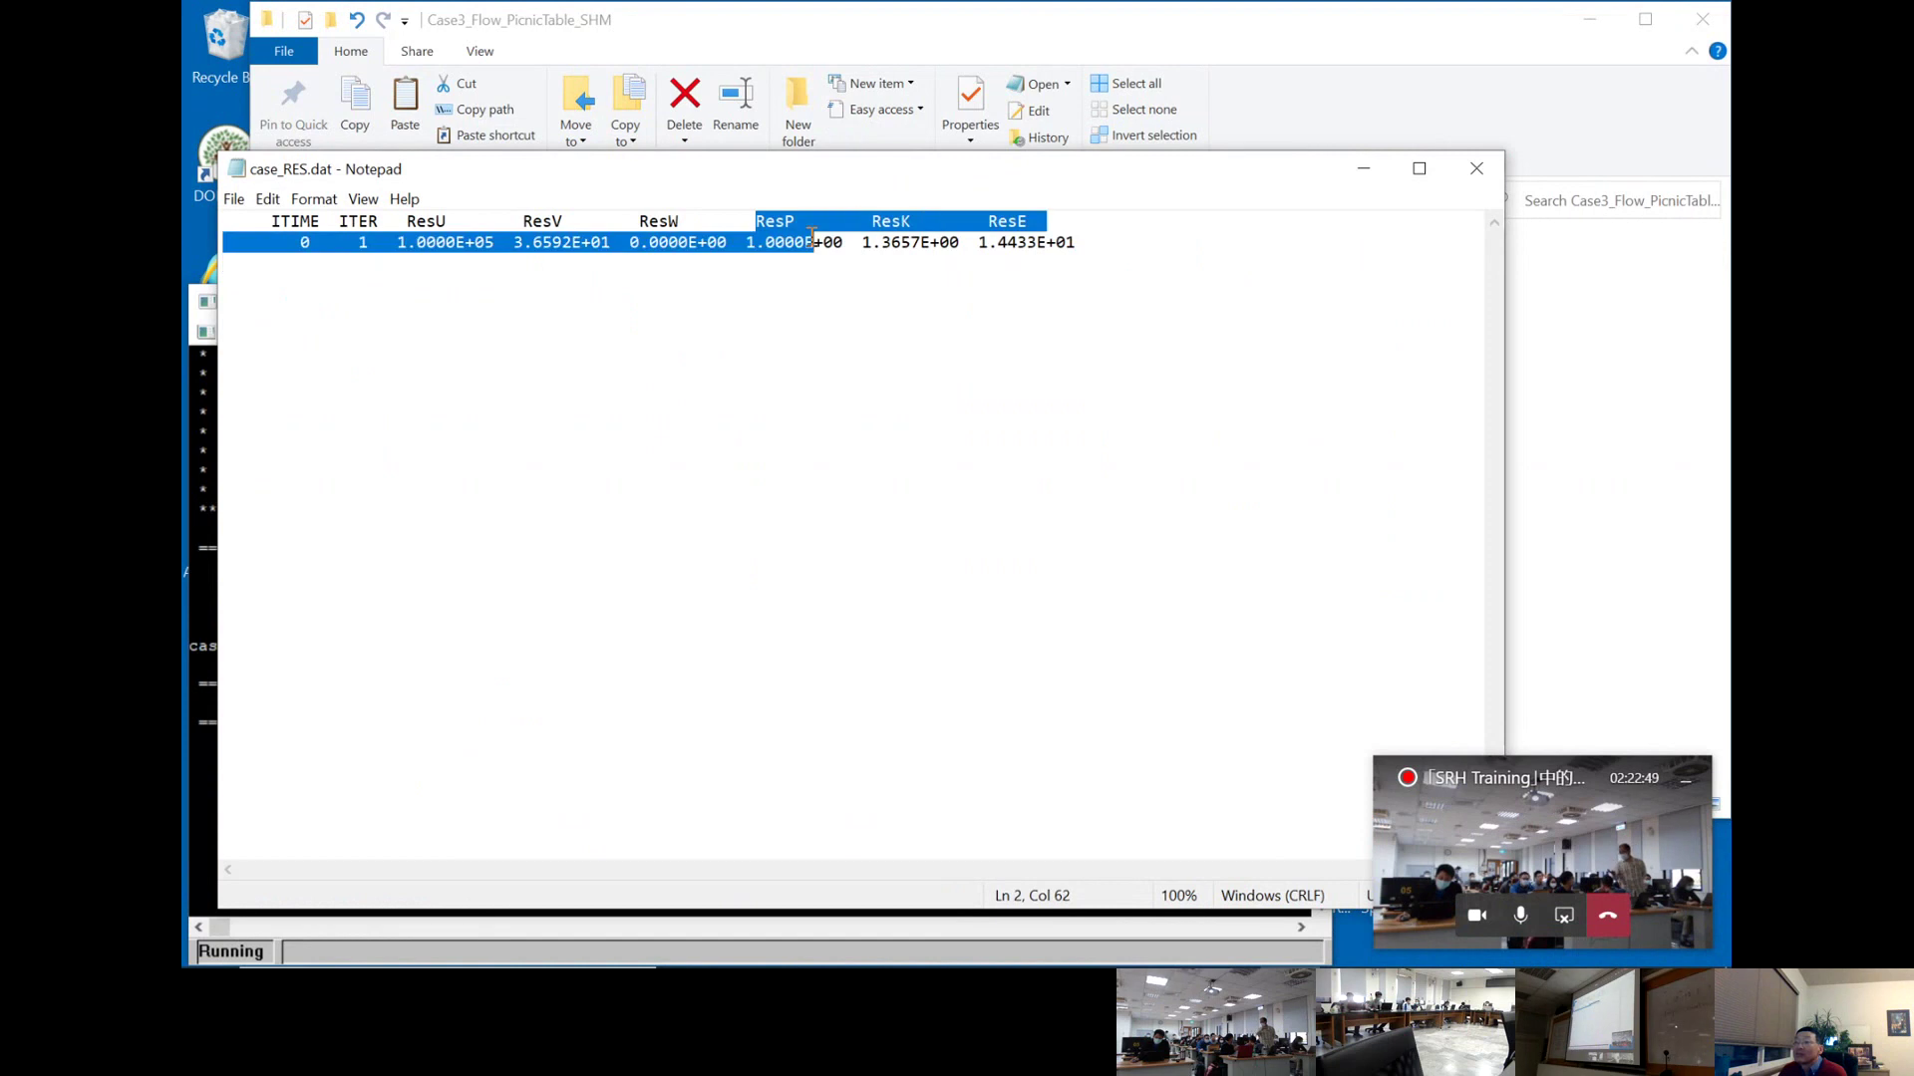
pyautogui.click(736, 266)
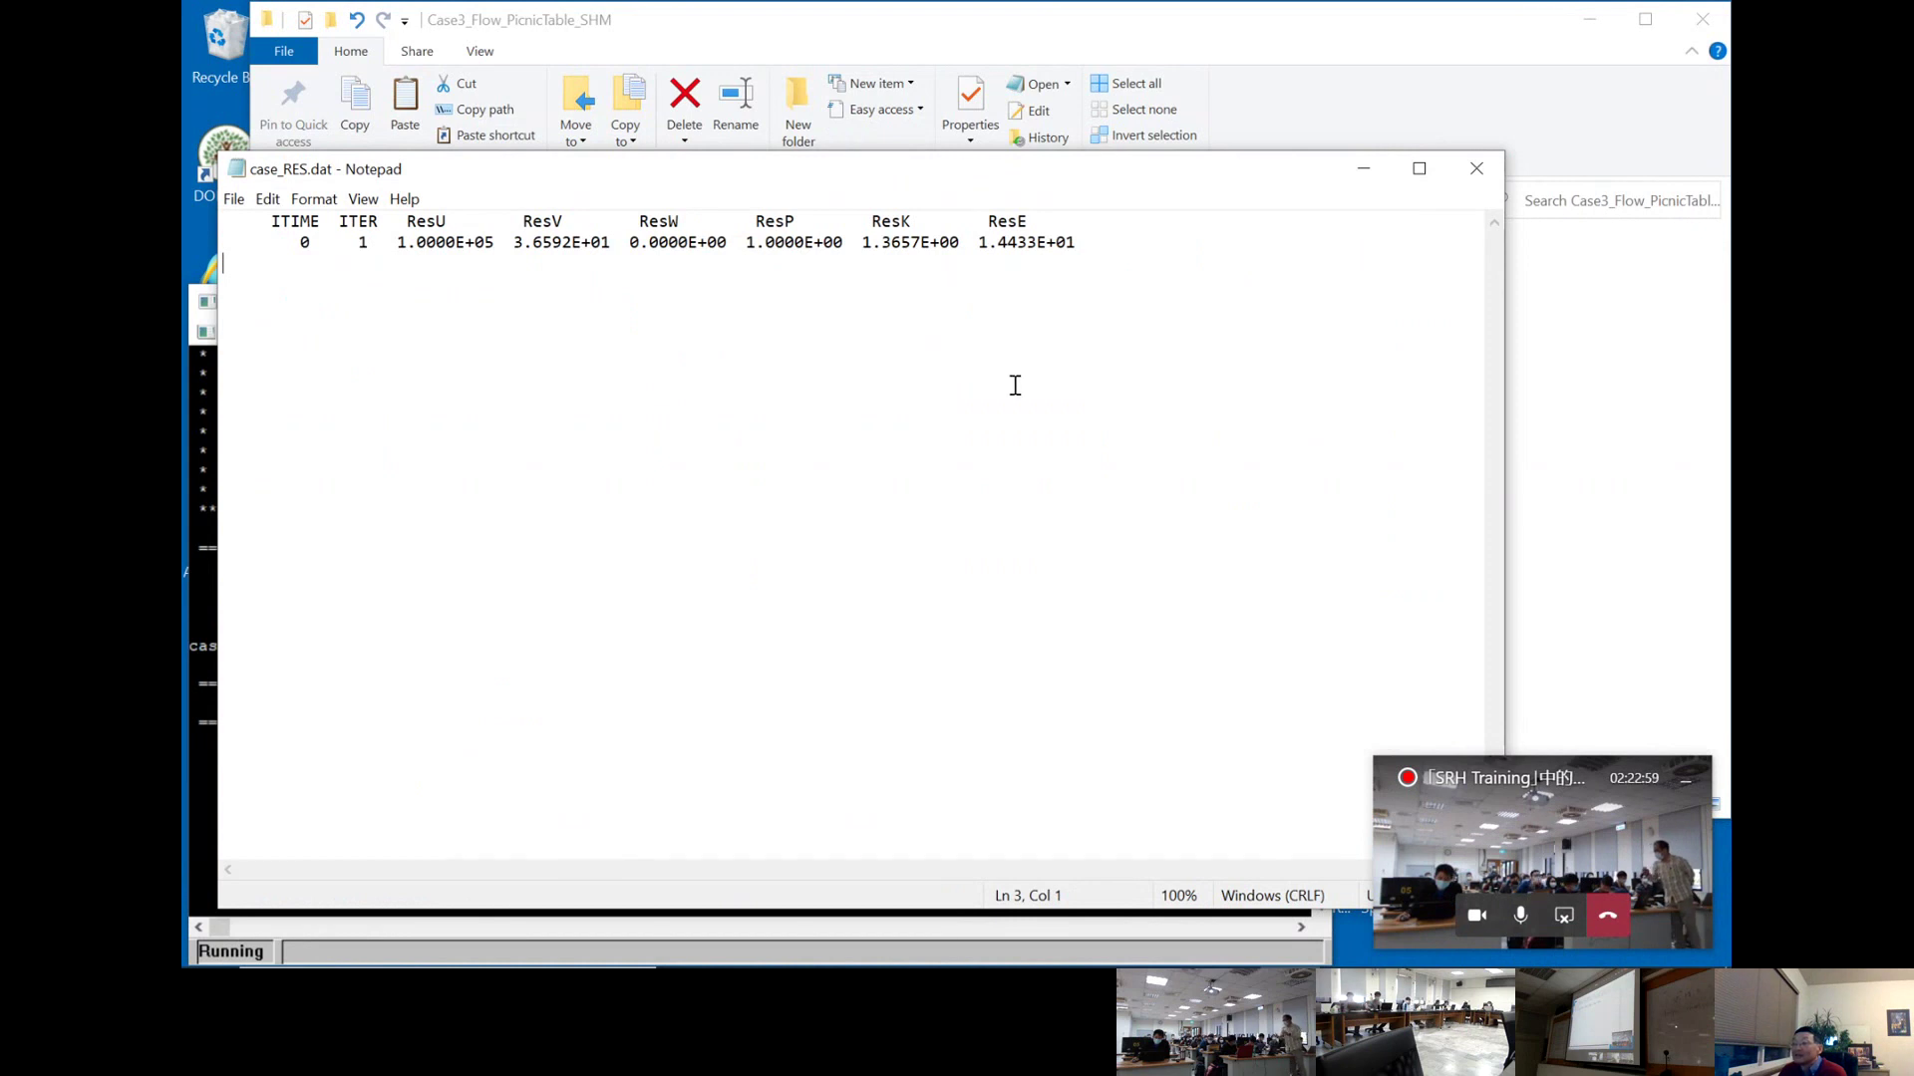
pyautogui.hotkey('alt', 'F4')
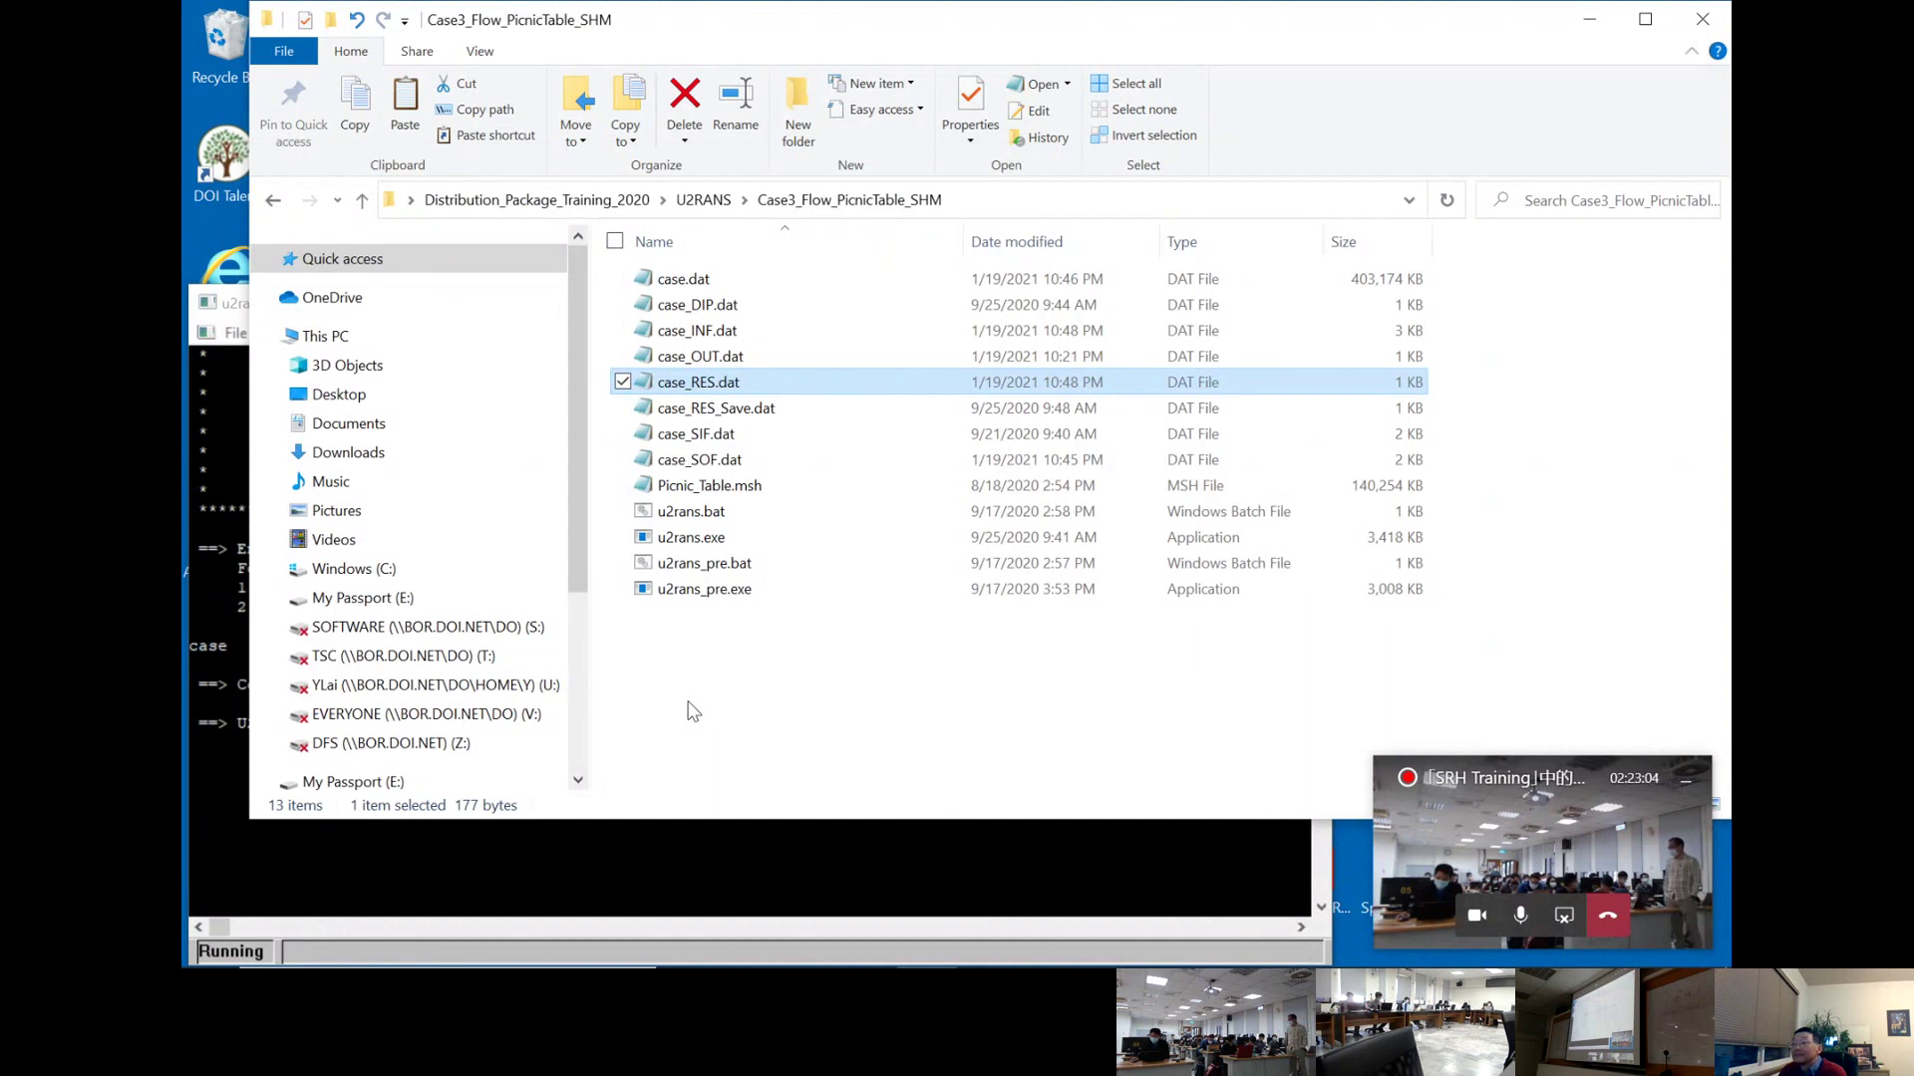
# - Compare the saved residuals in case_RES_Save.dat with the running case's case_RES.dat, closing both files and returning to the case folder
pyautogui.press('Down')
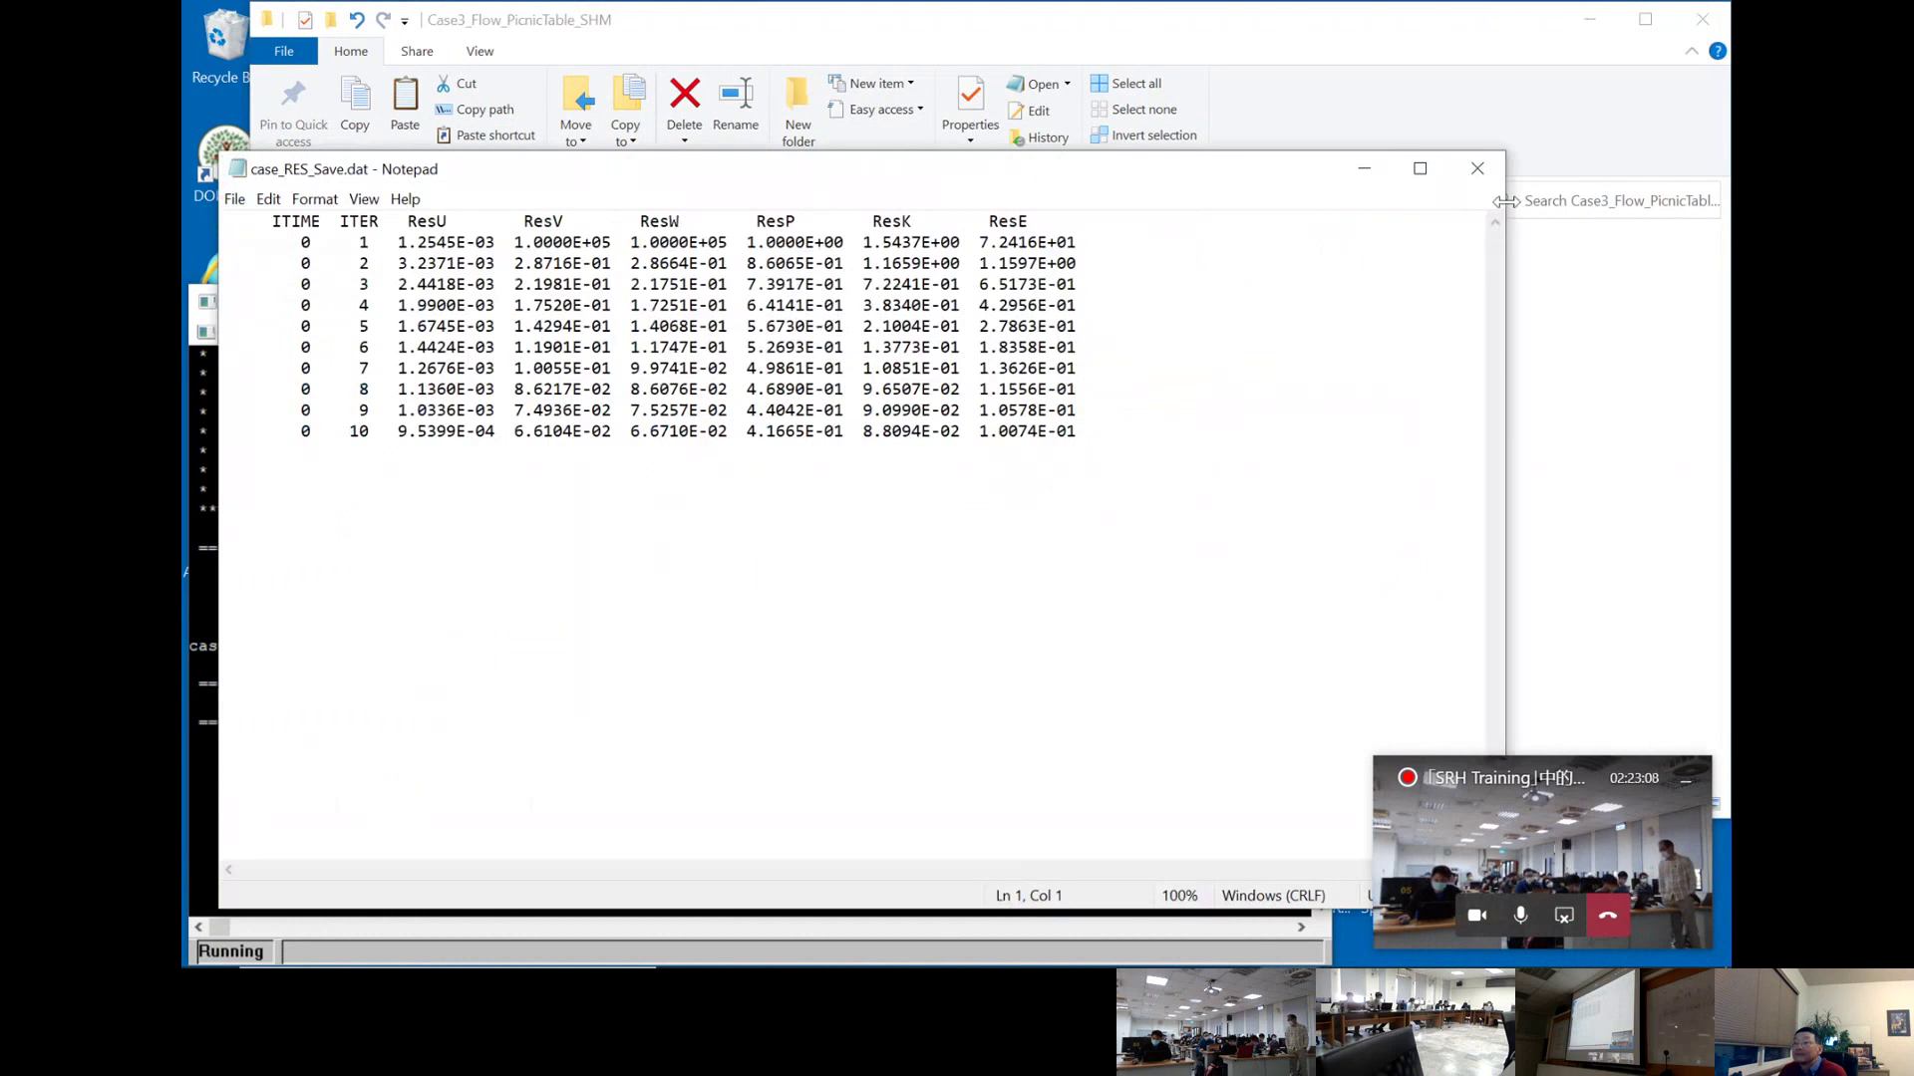
pyautogui.click(1478, 170)
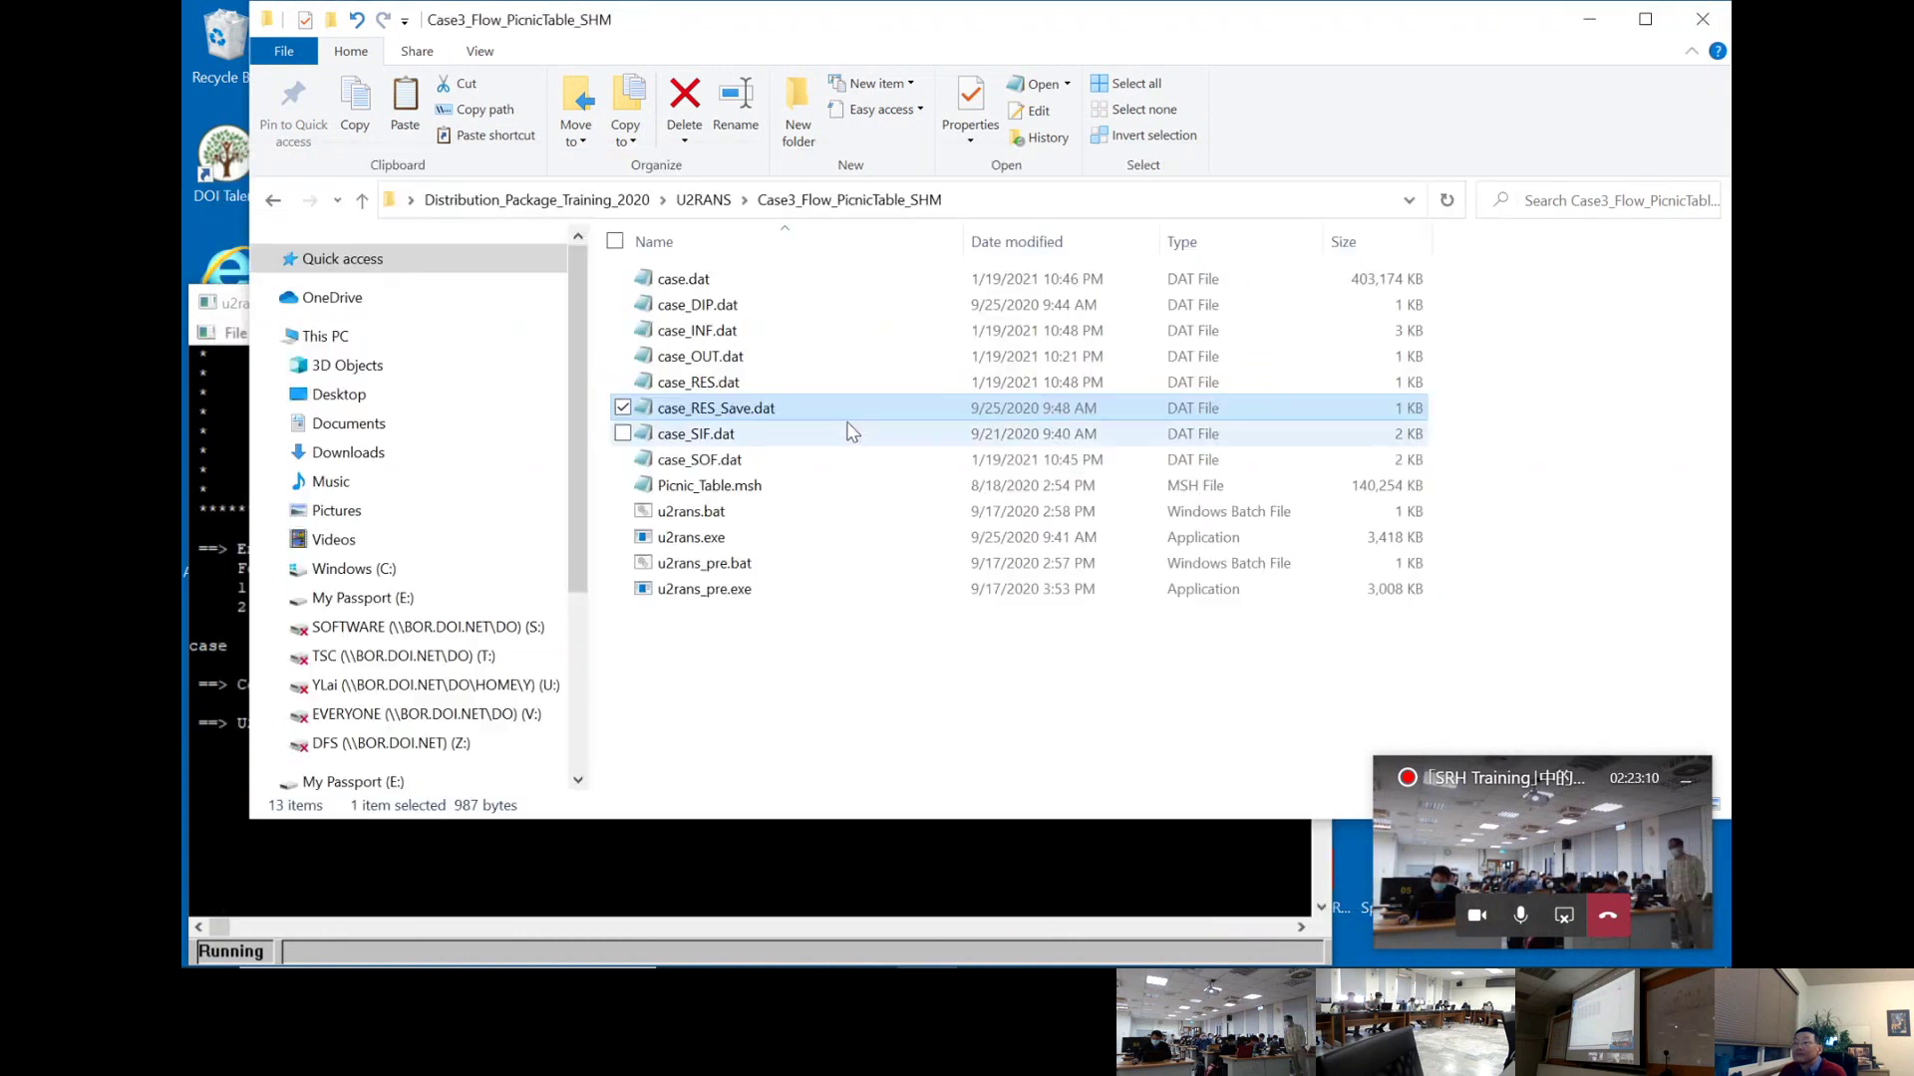
pyautogui.doubleClick(777, 383)
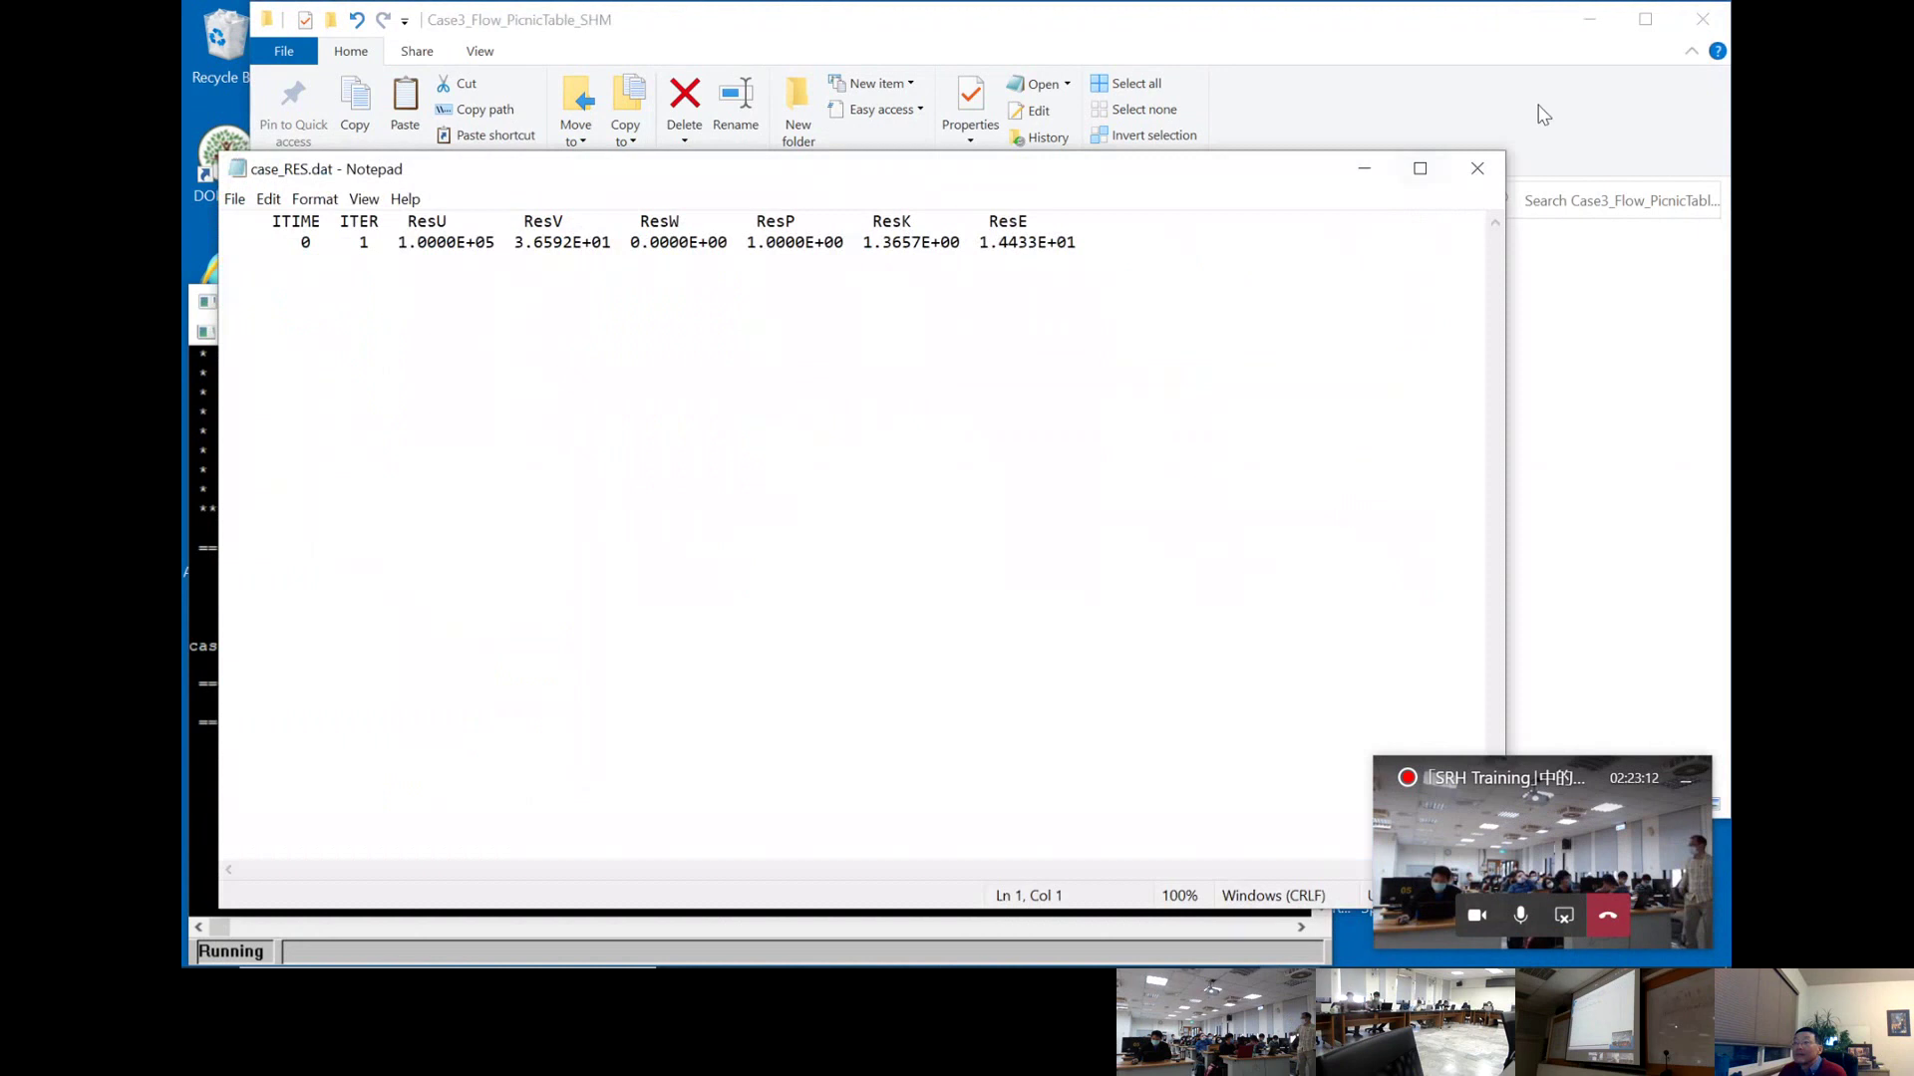
pyautogui.click(1477, 168)
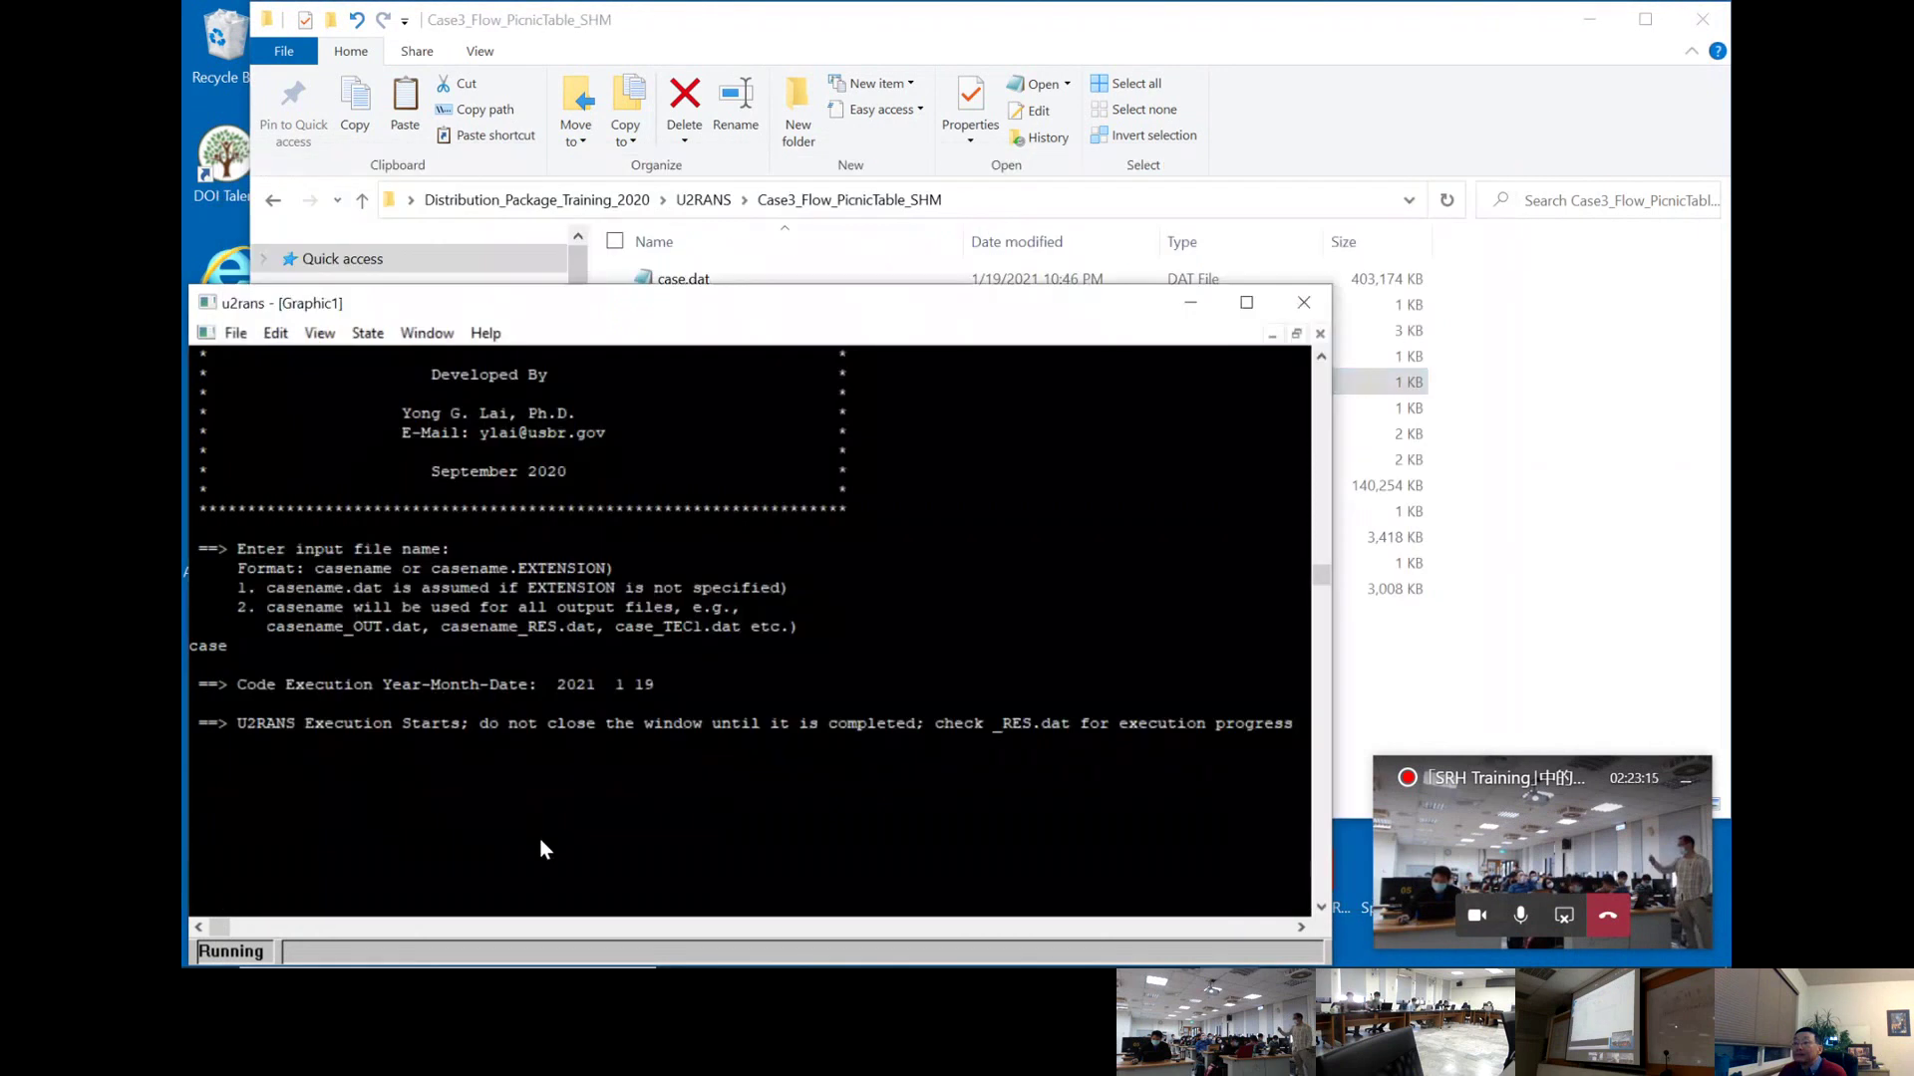
pyautogui.click(1184, 60)
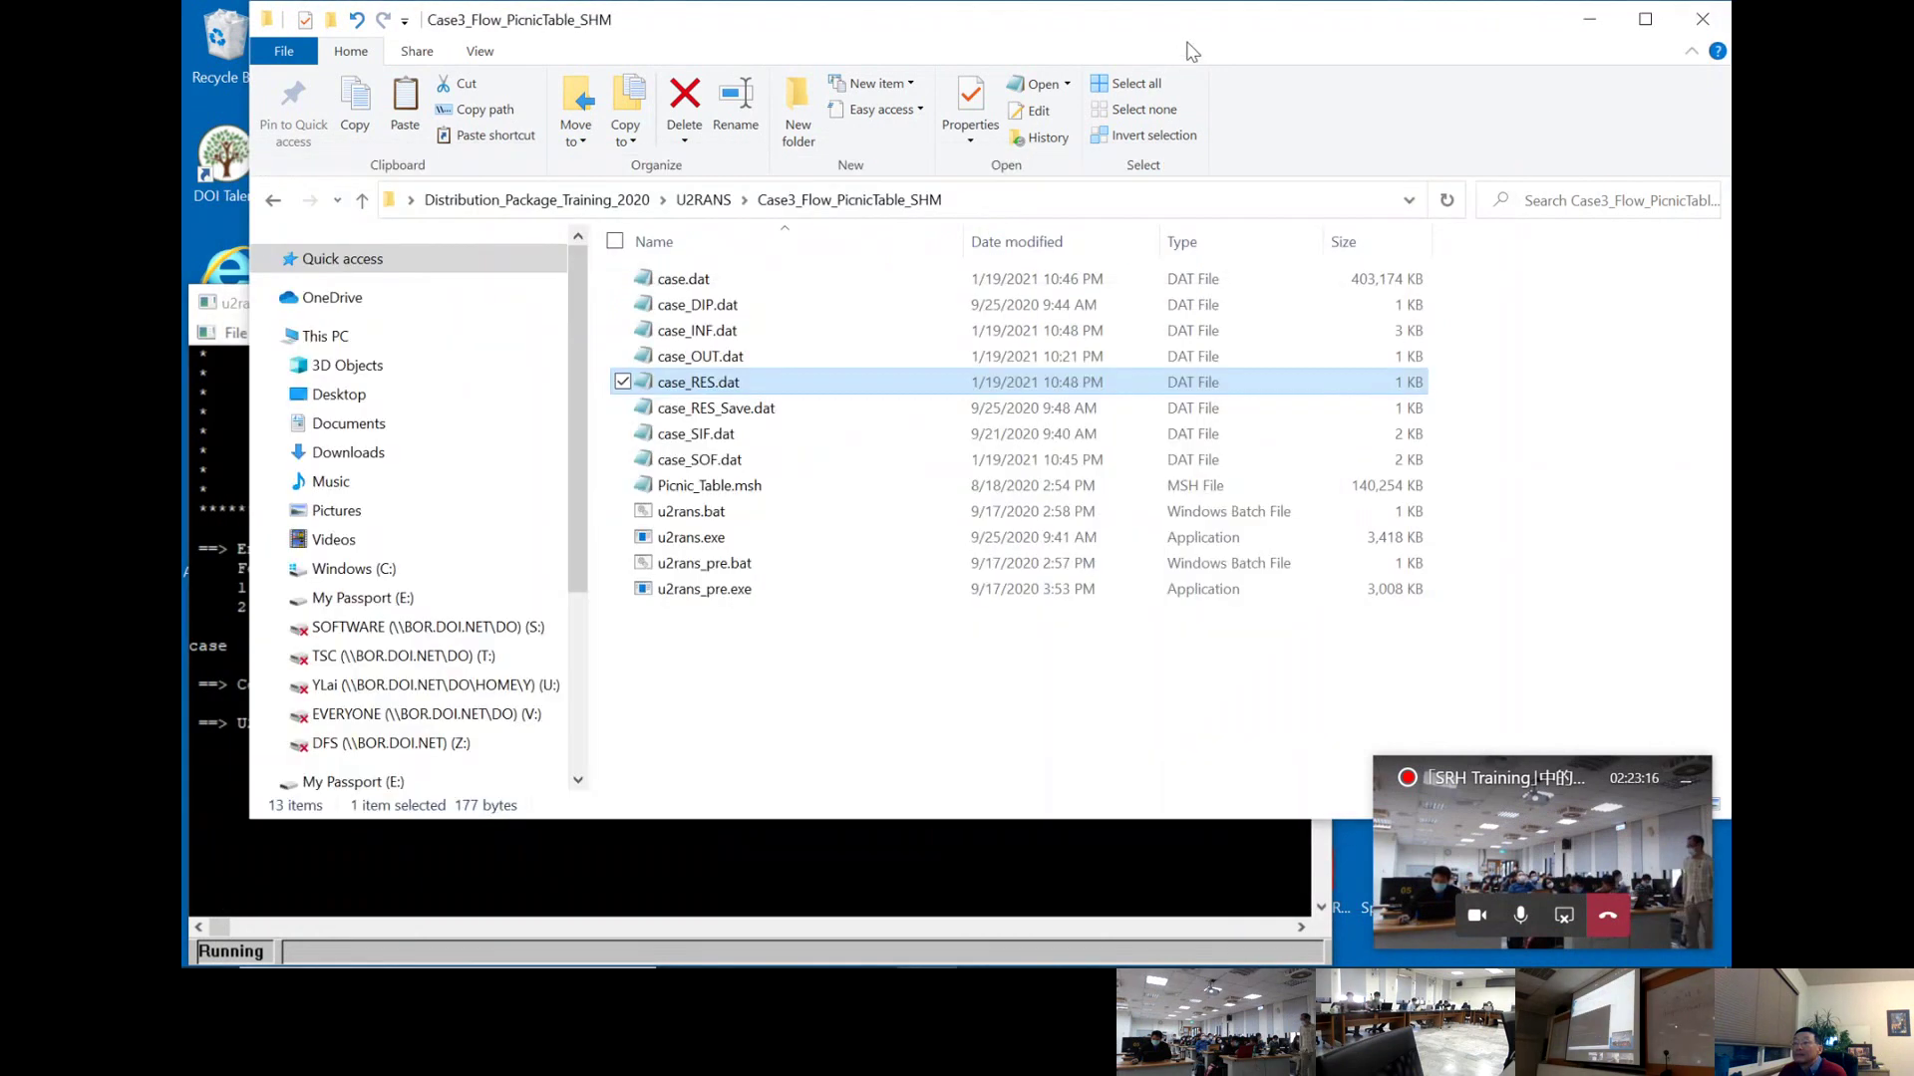
# - Review case_OUT.dat, case_INF.dat through to its last lines, and the case_DIP.dat parameters, closing each file
pyautogui.doubleClick(931, 359)
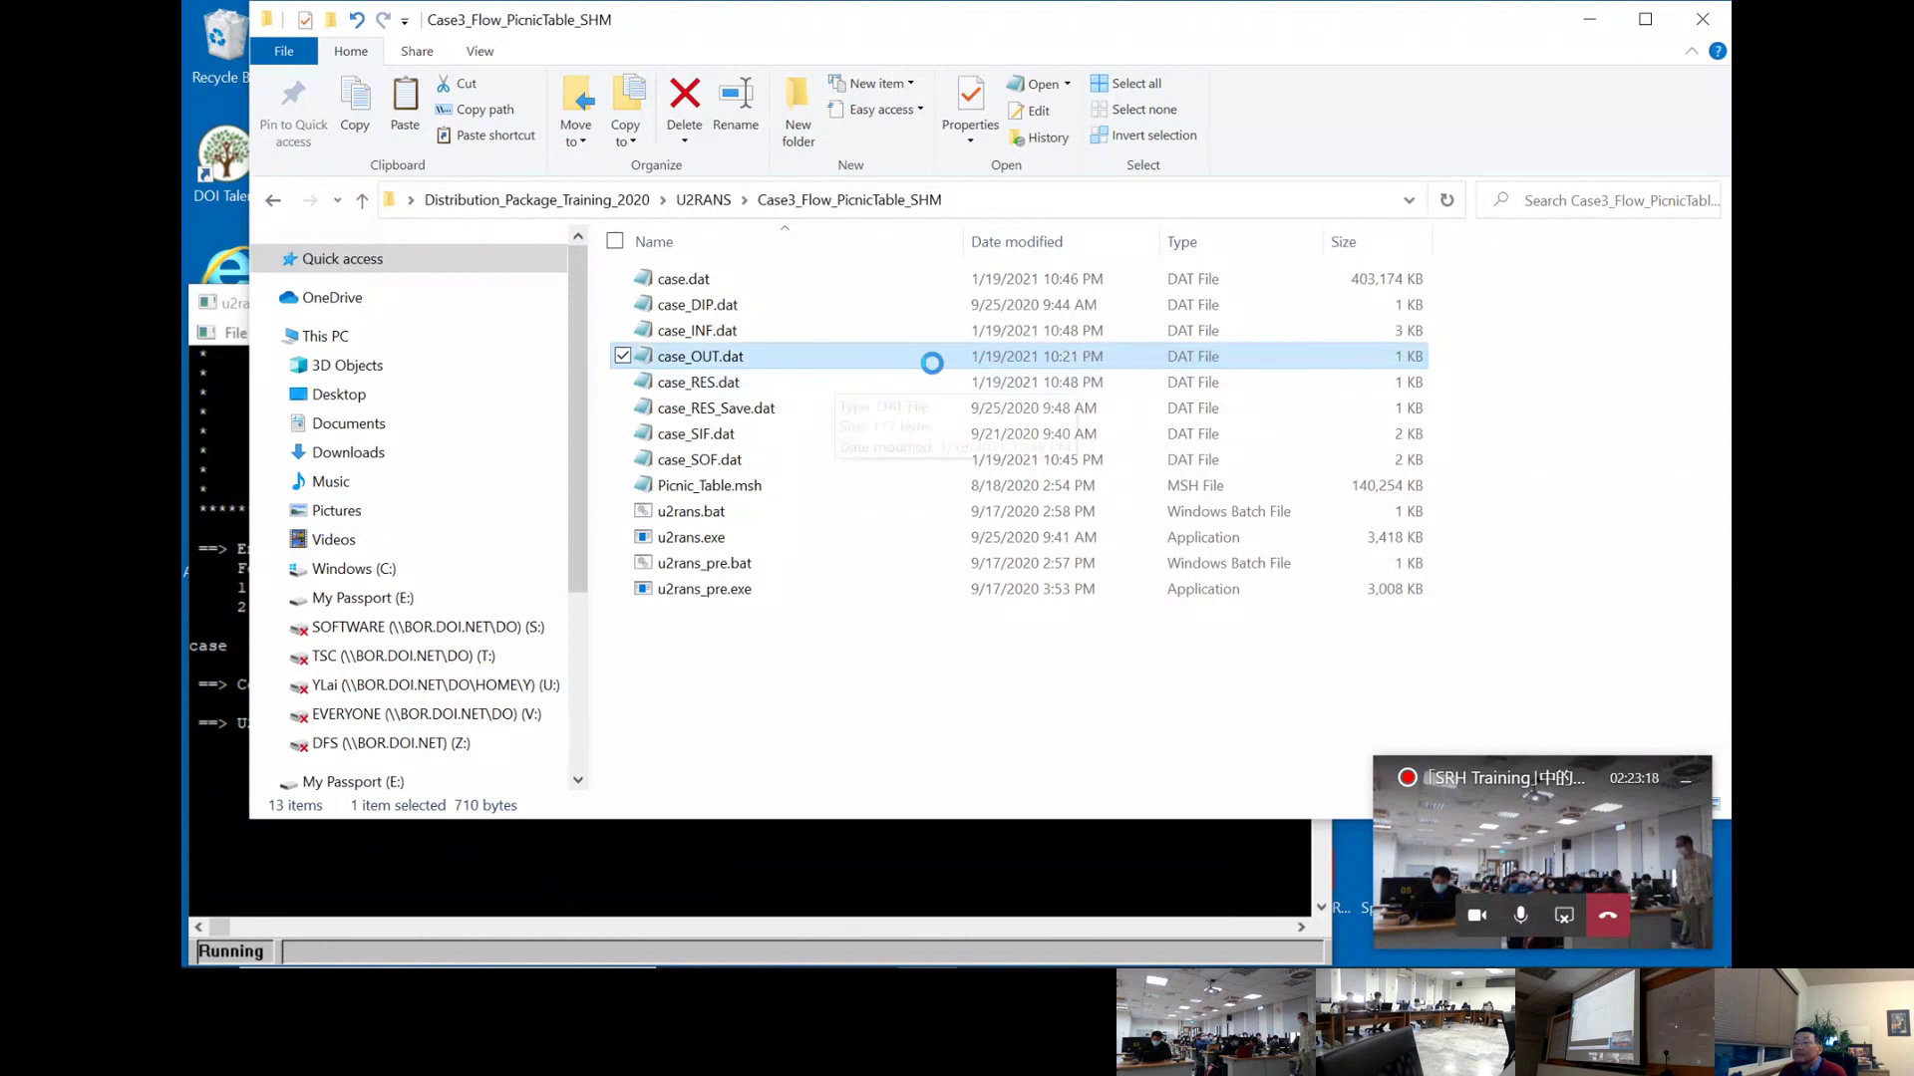
pyautogui.click(1477, 167)
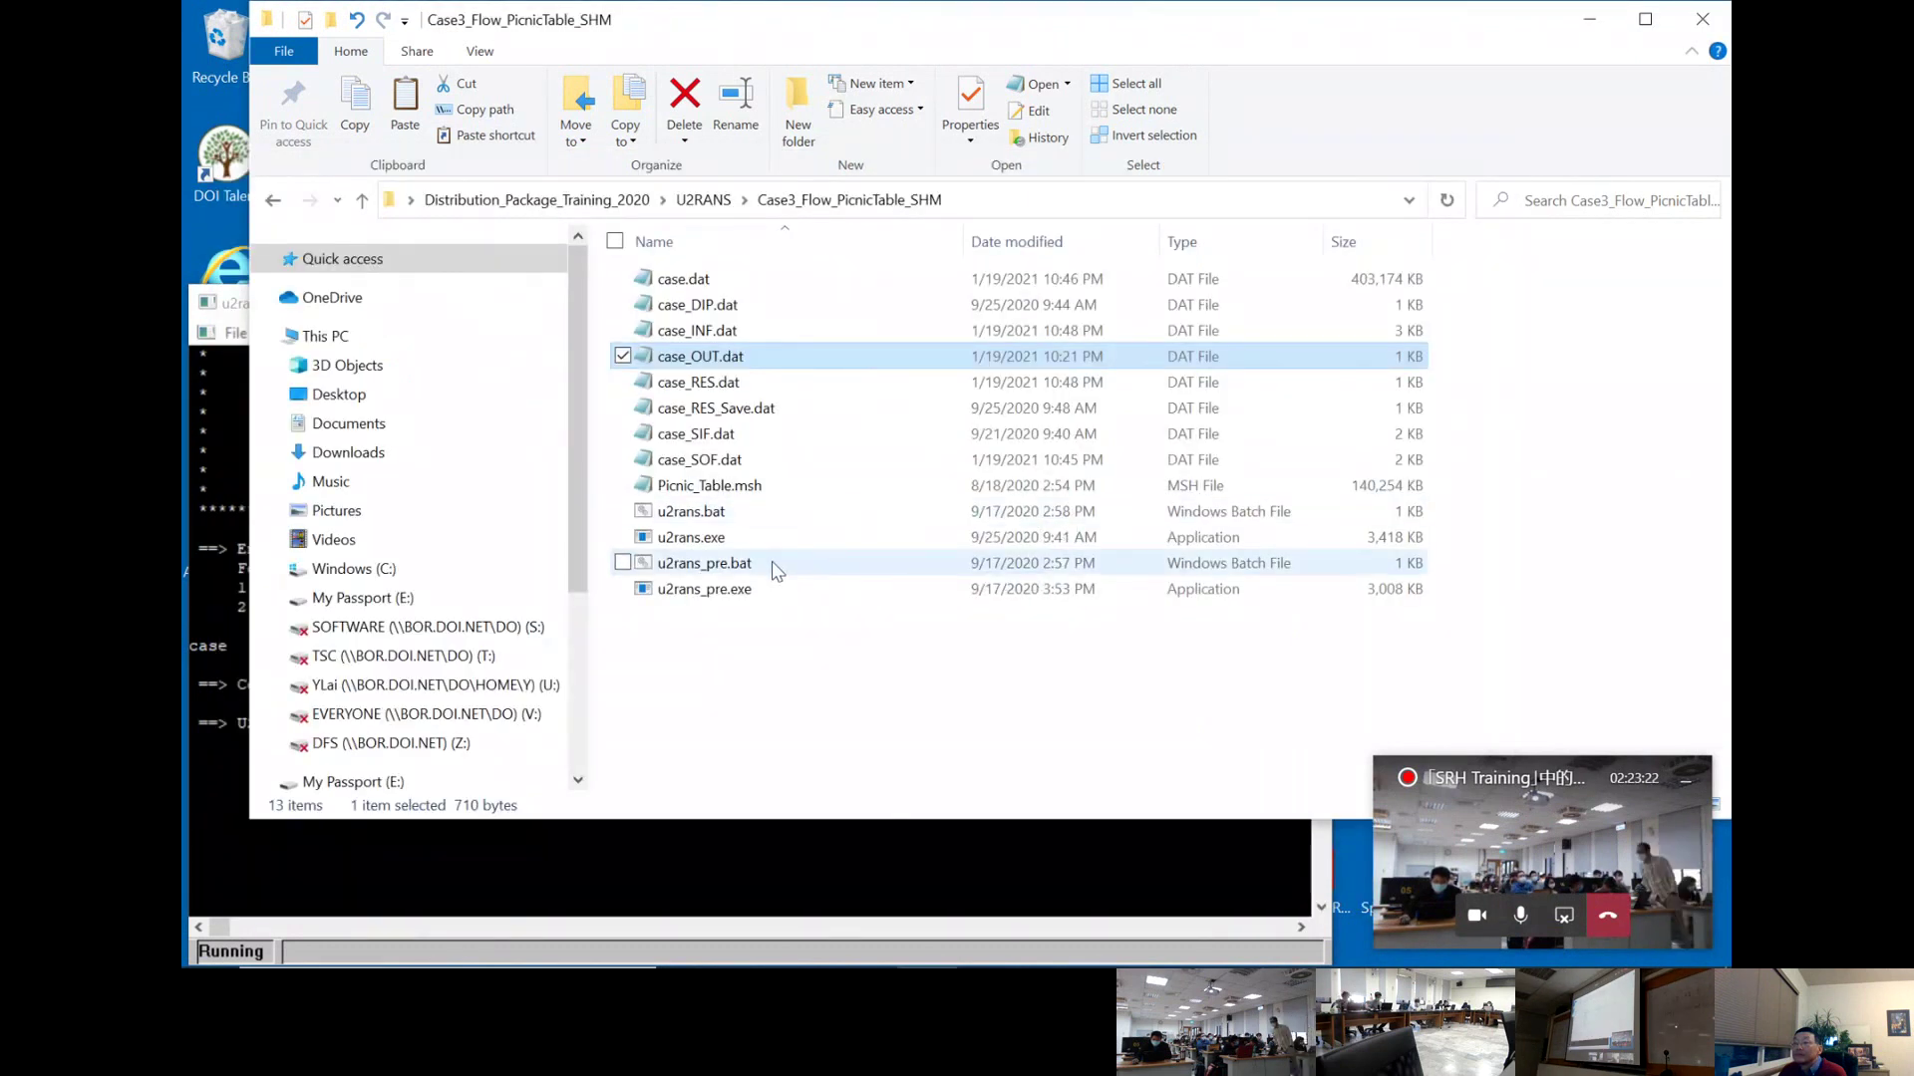
pyautogui.doubleClick(720, 335)
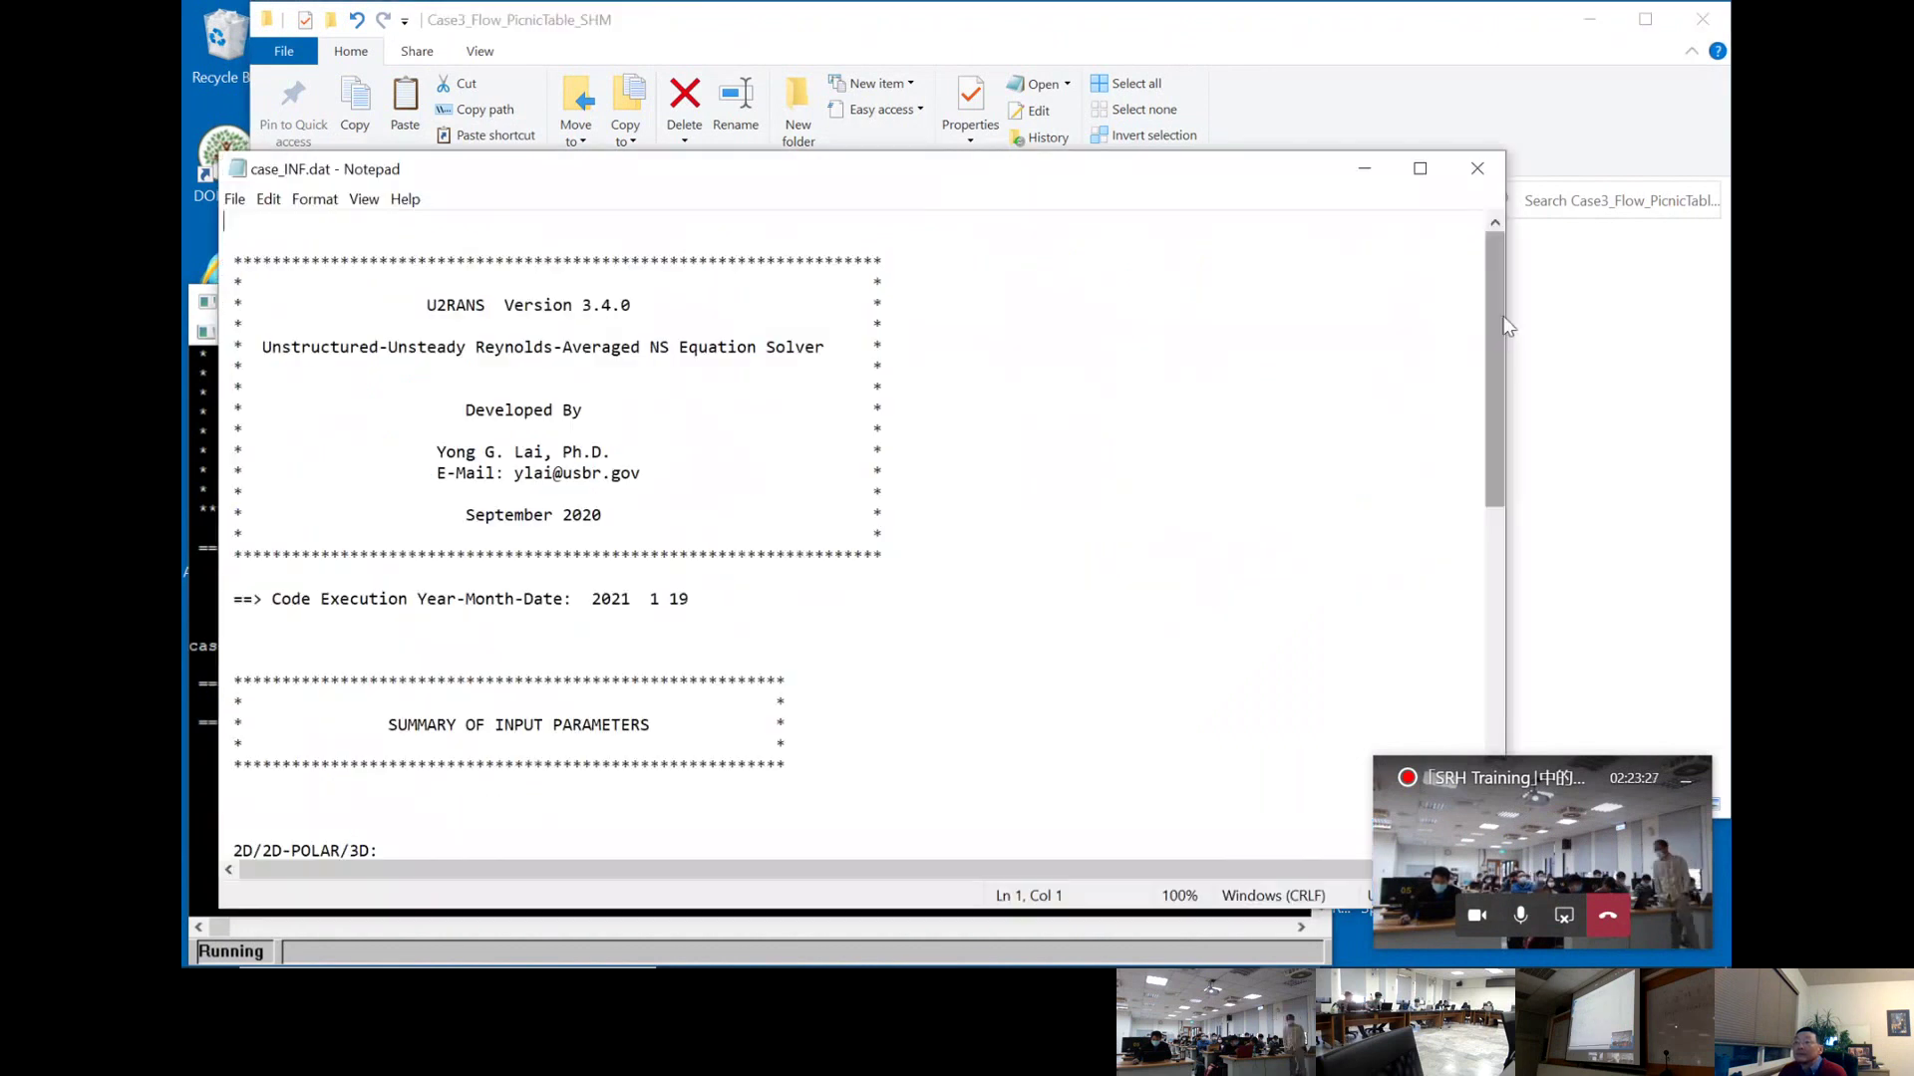
pyautogui.moveTo(1504, 317); pyautogui.dragTo(1554, 716)
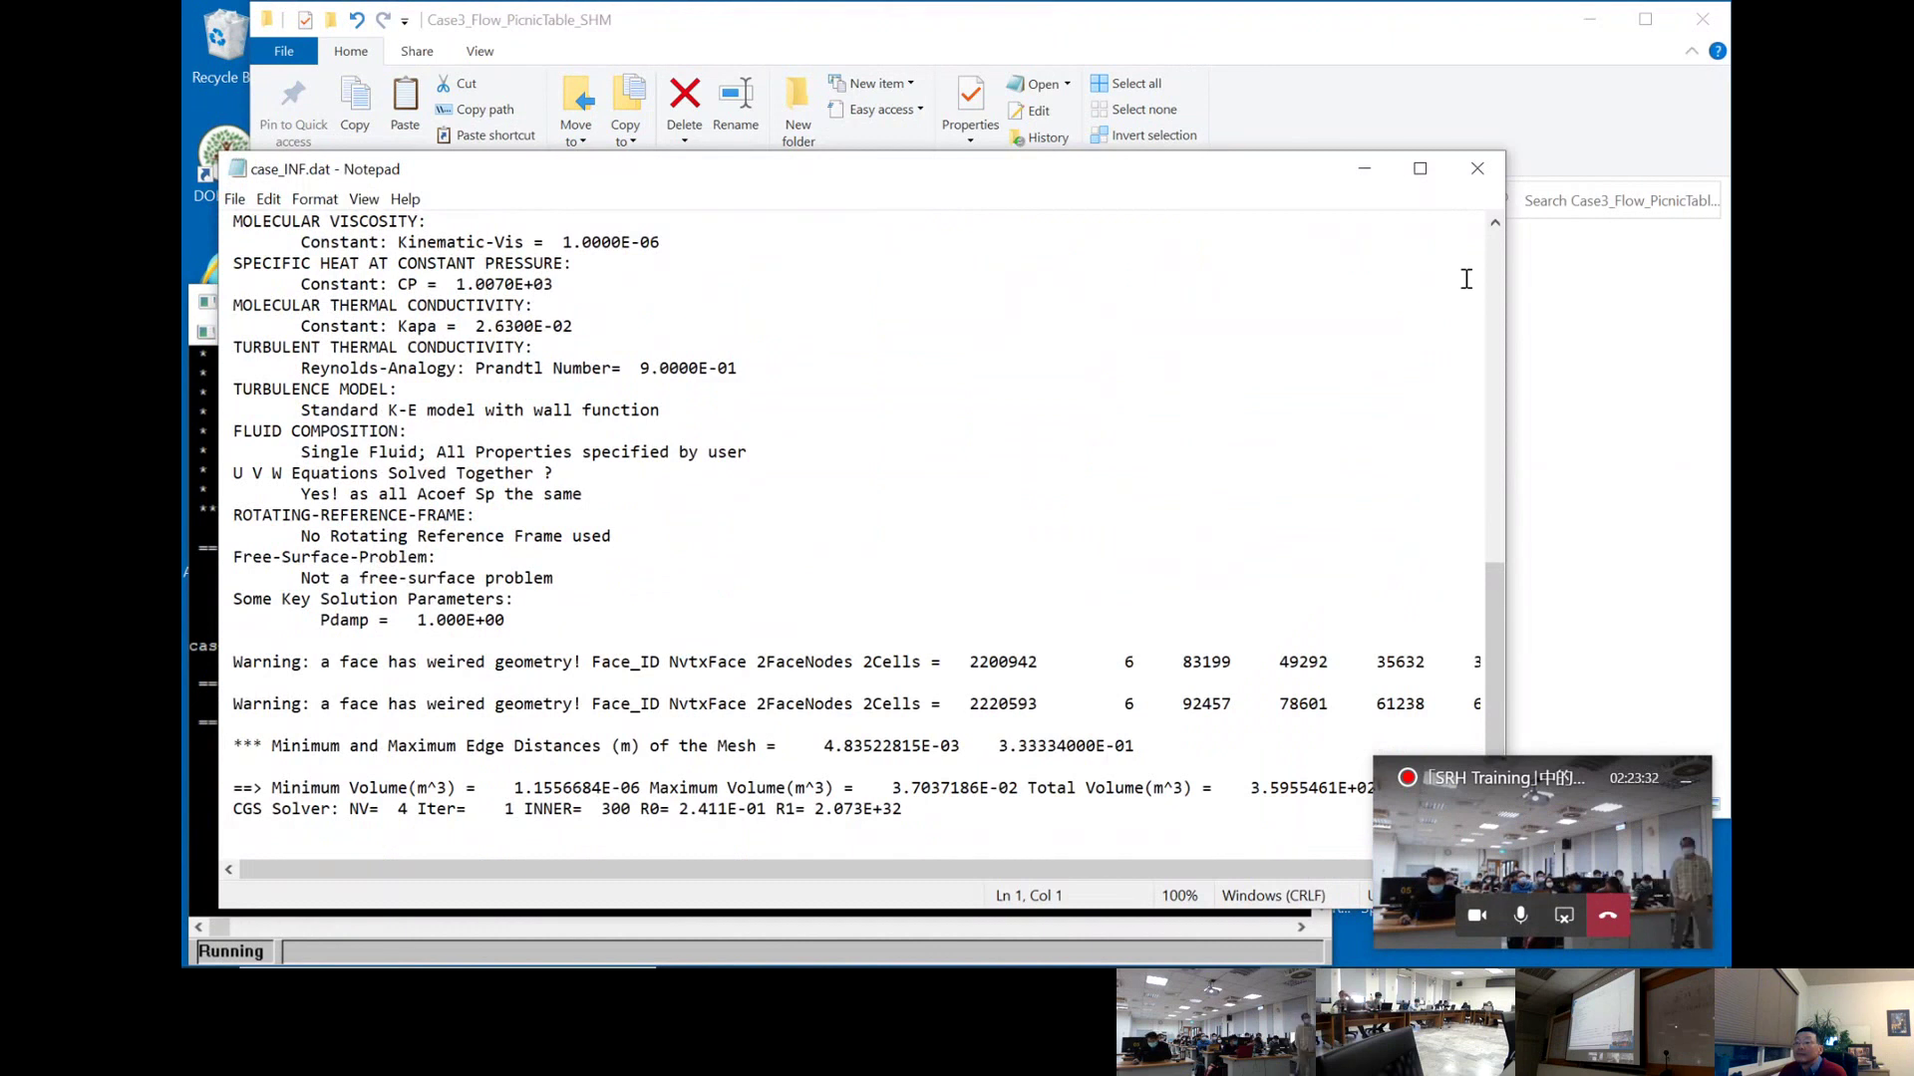
pyautogui.click(1477, 170)
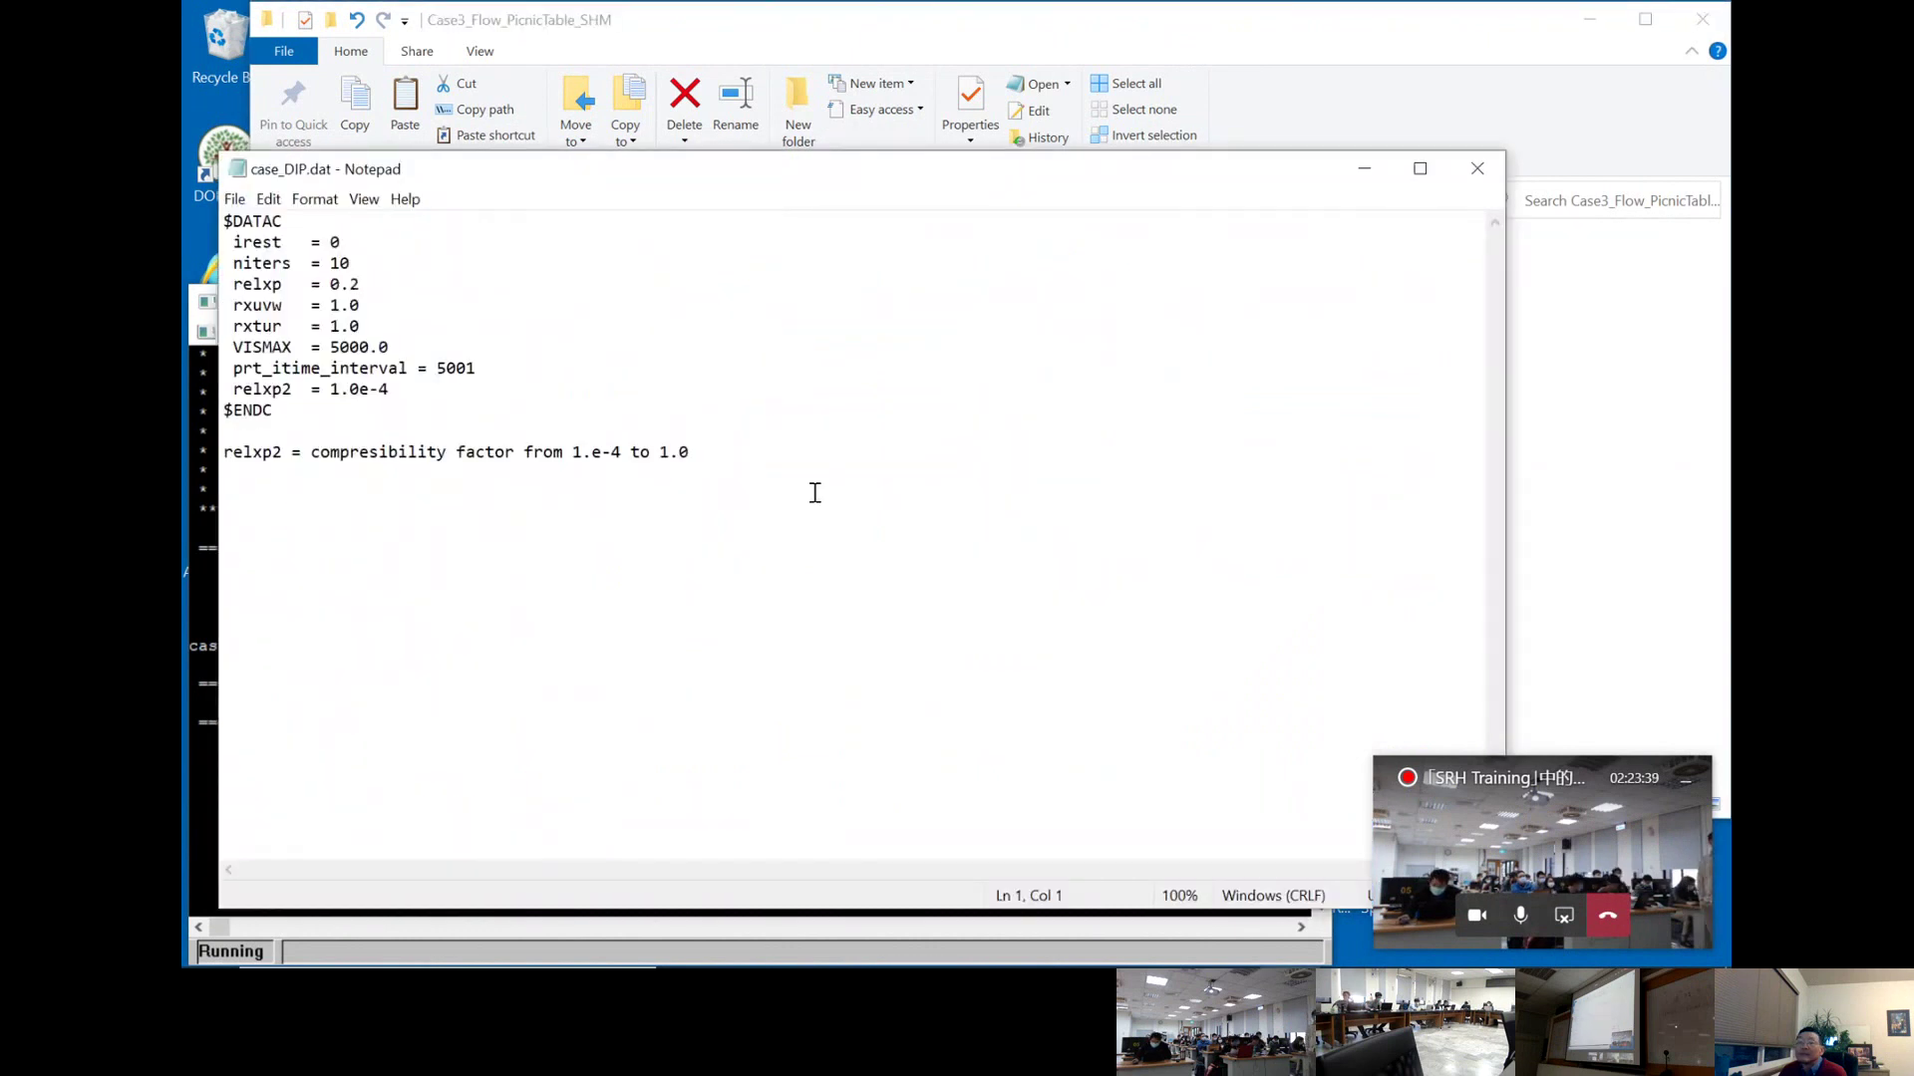
pyautogui.click(1479, 167)
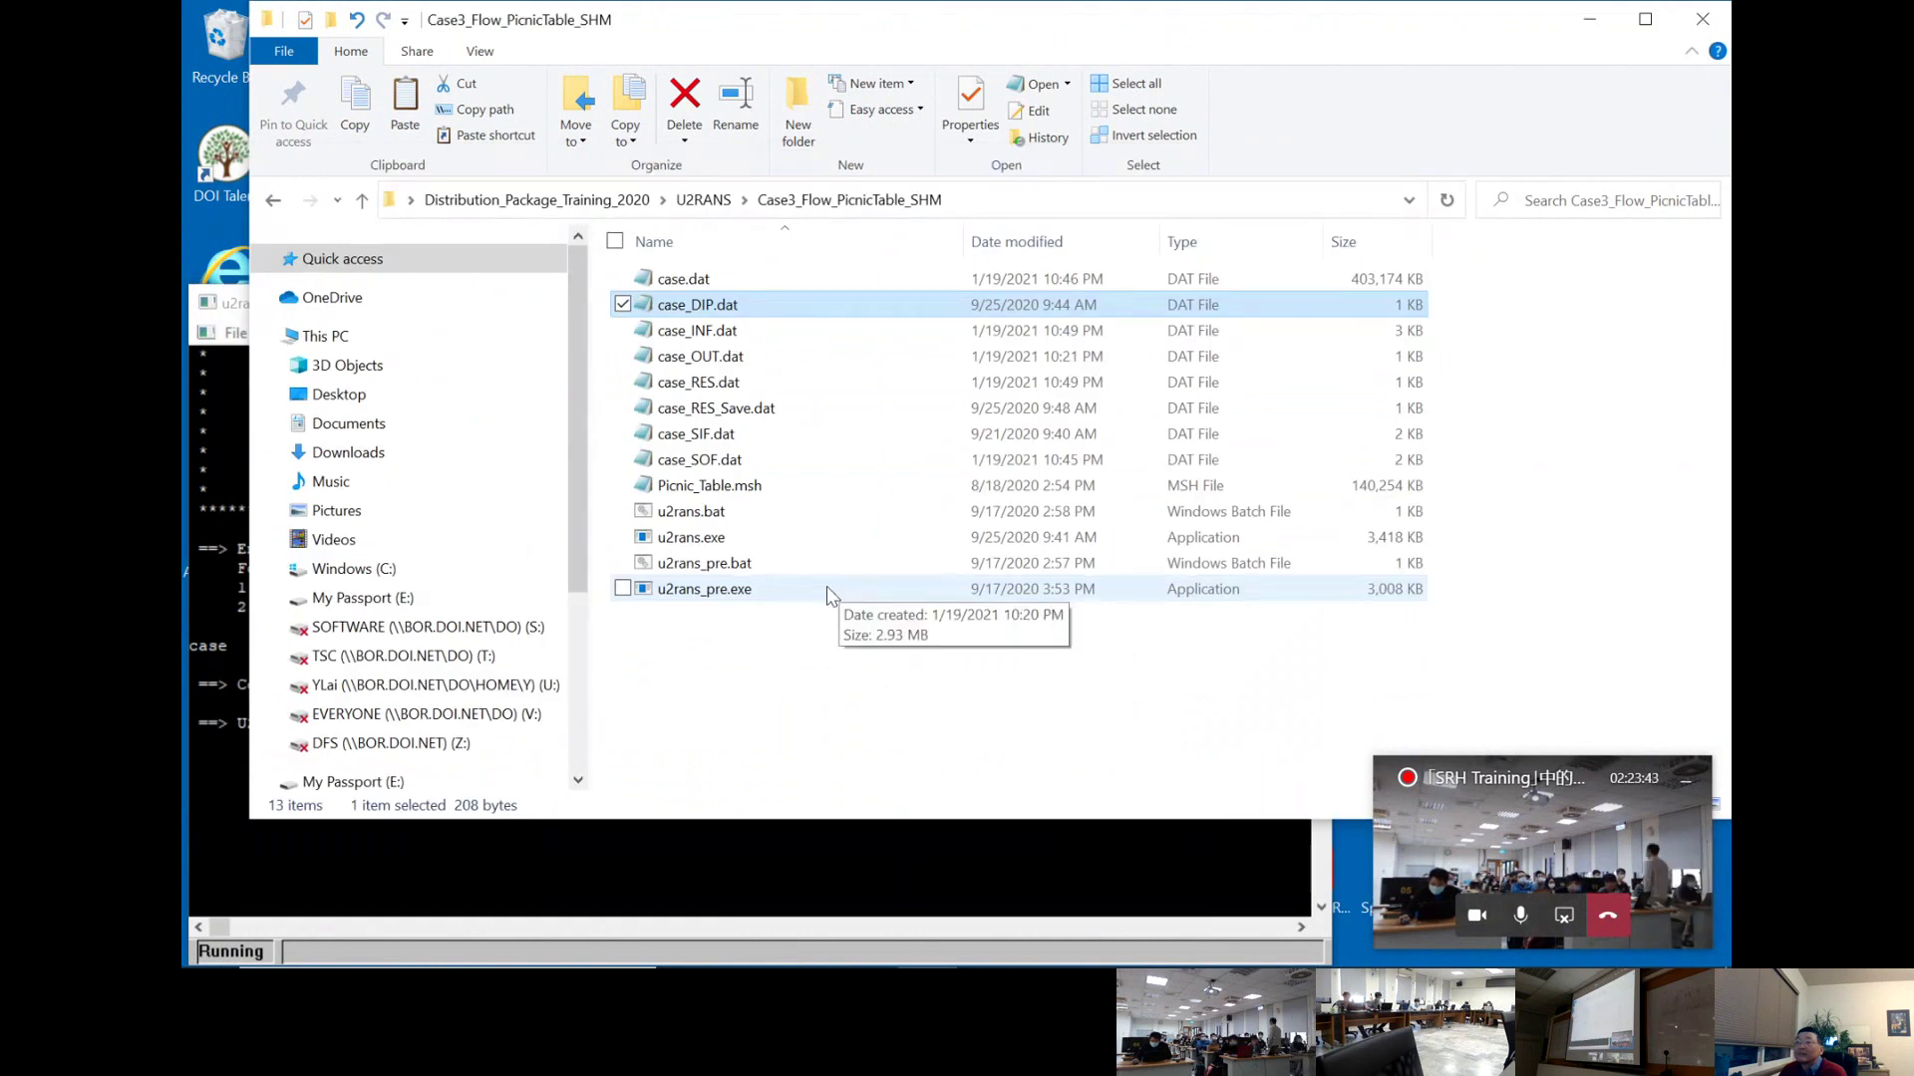
# - Recheck case_RES.dat for new iterations and review case_RES_Save.dat again for reference, closing both files
pyautogui.click(745, 385)
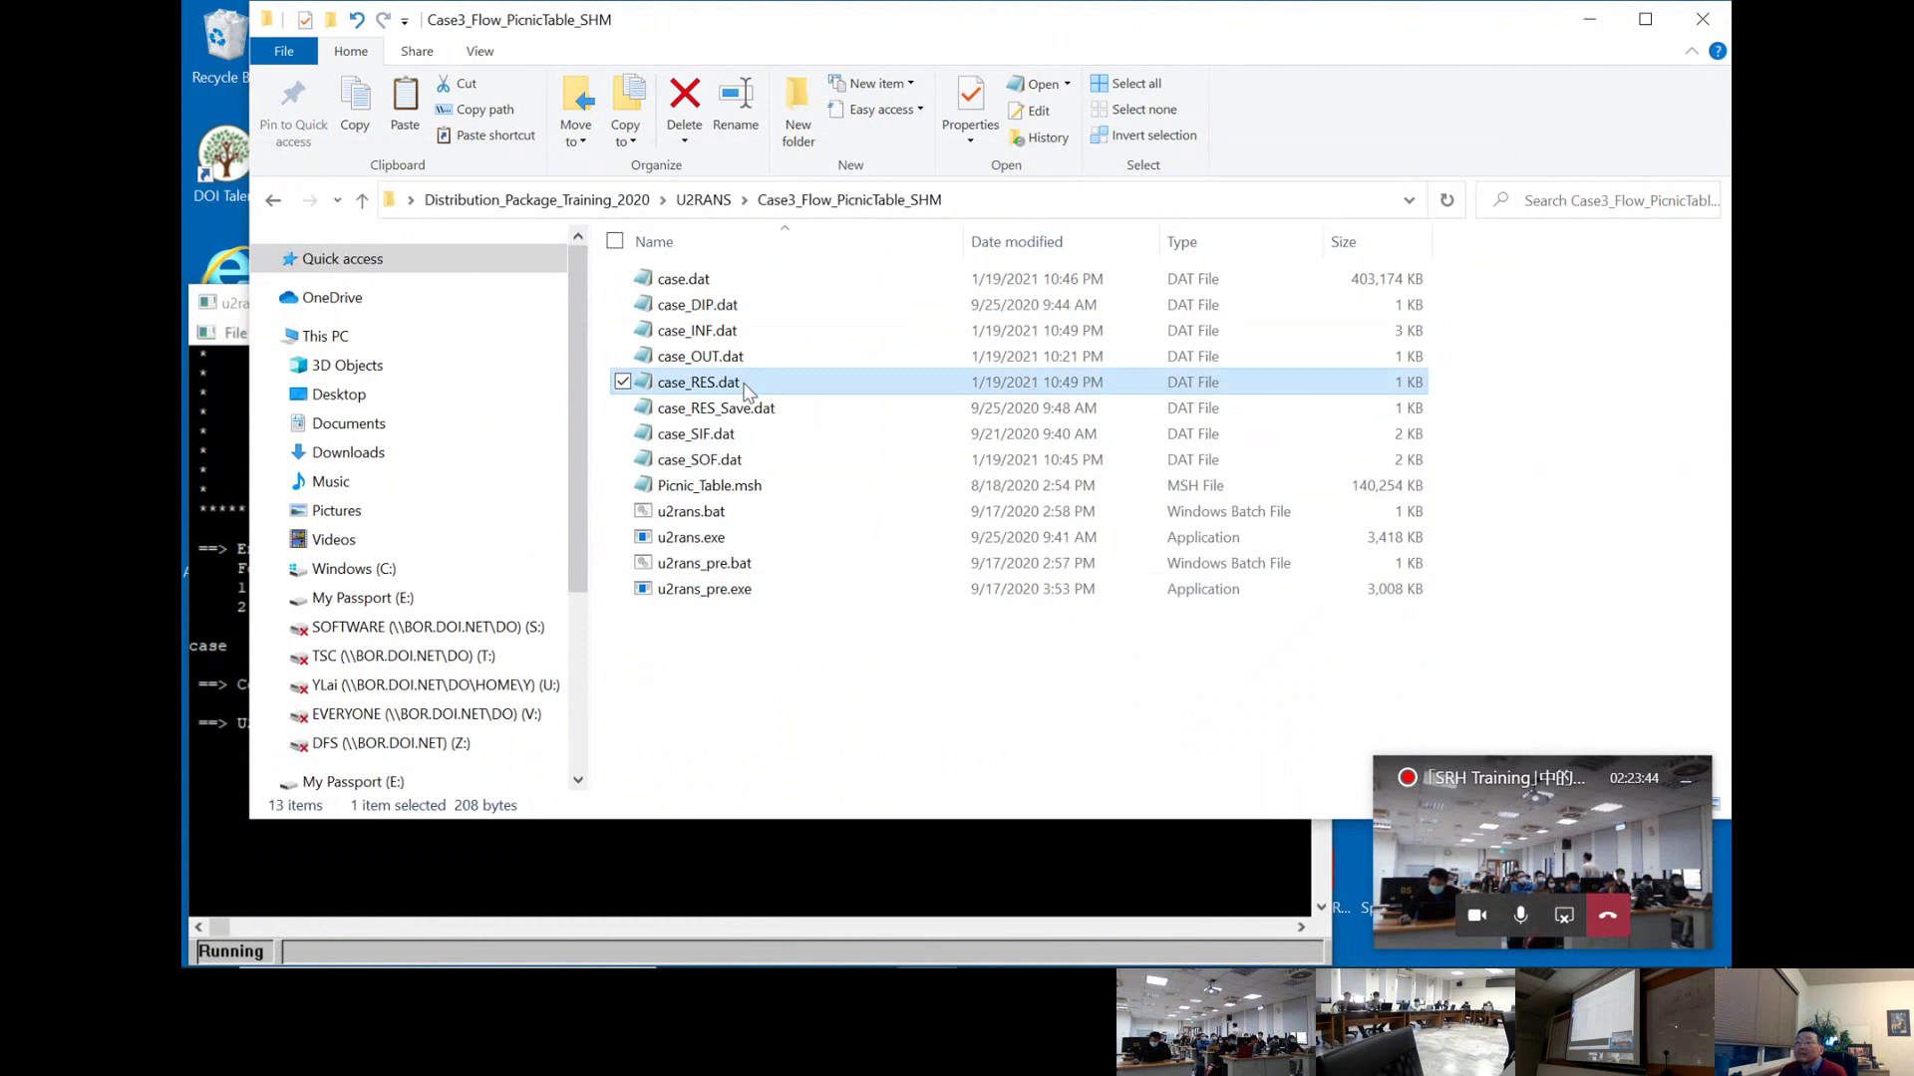
pyautogui.doubleClick(744, 386)
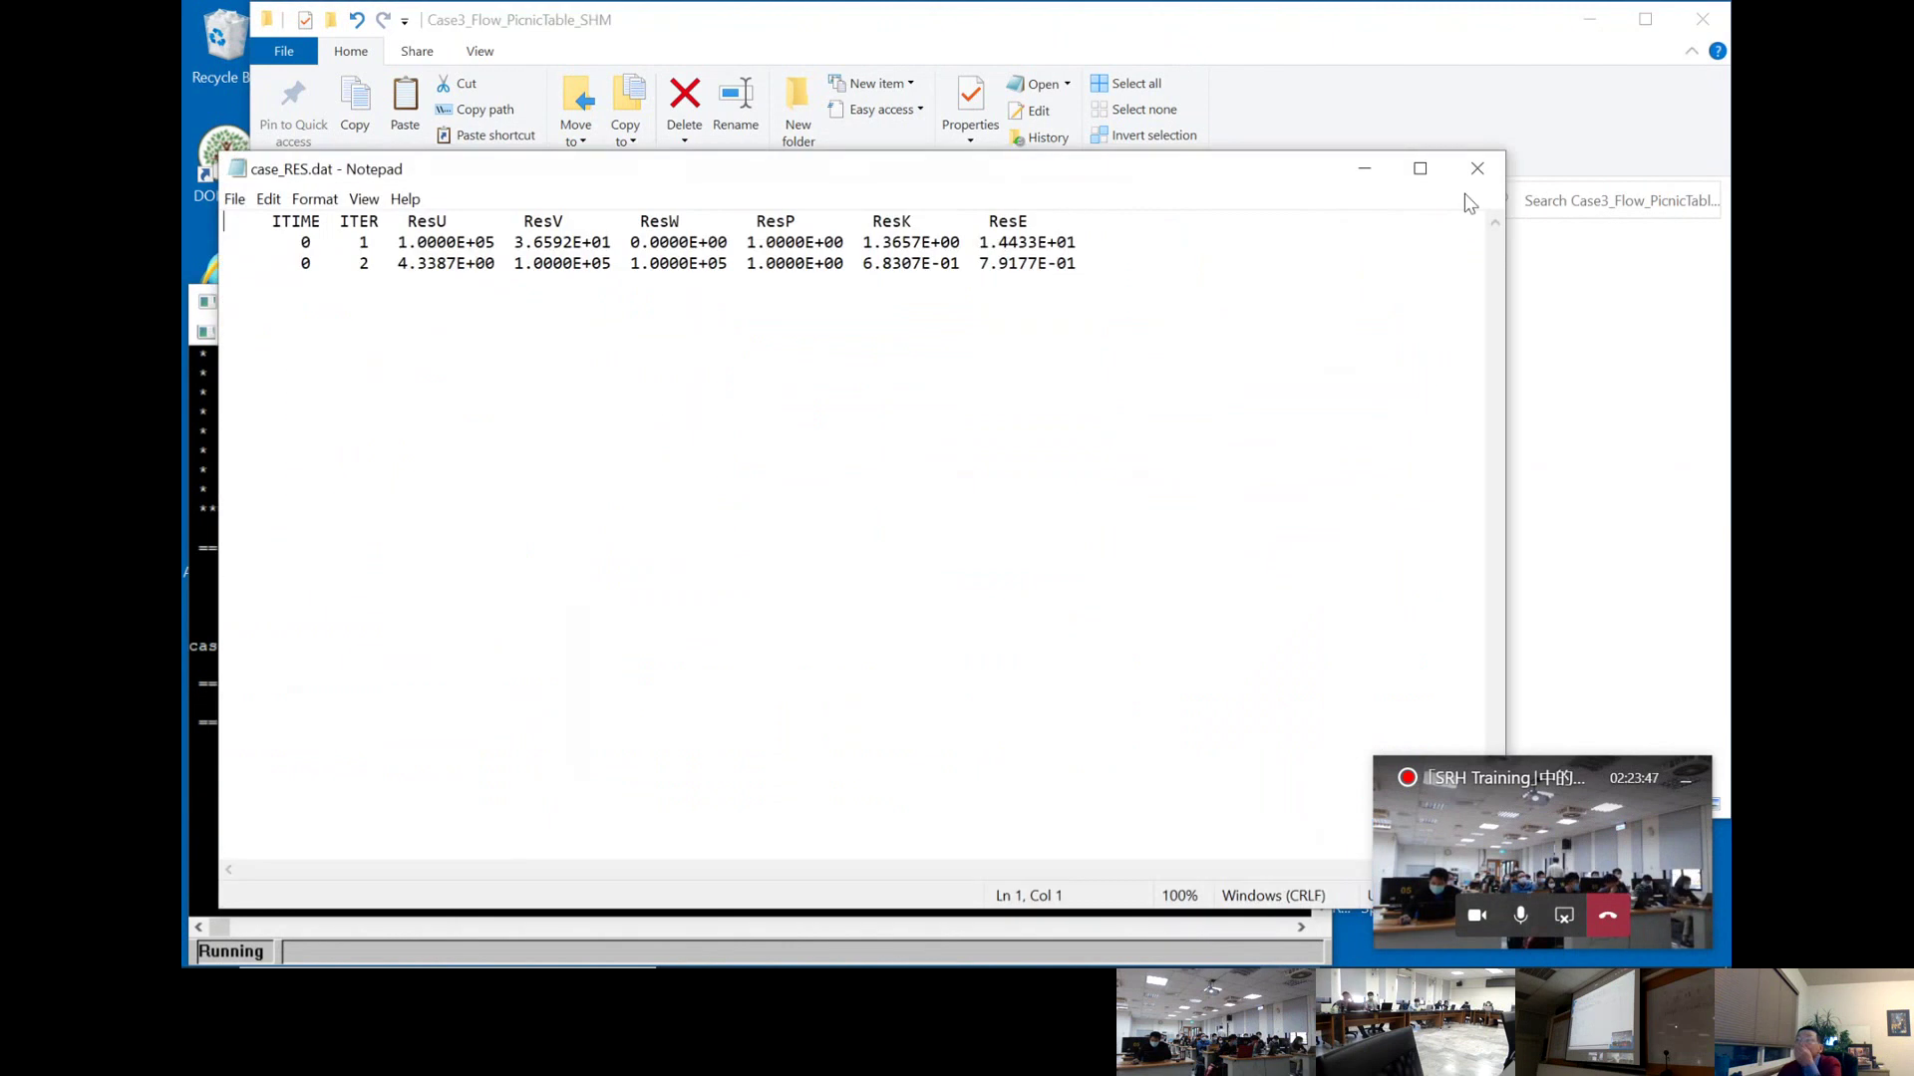
pyautogui.click(1478, 168)
pyautogui.doubleClick(1131, 408)
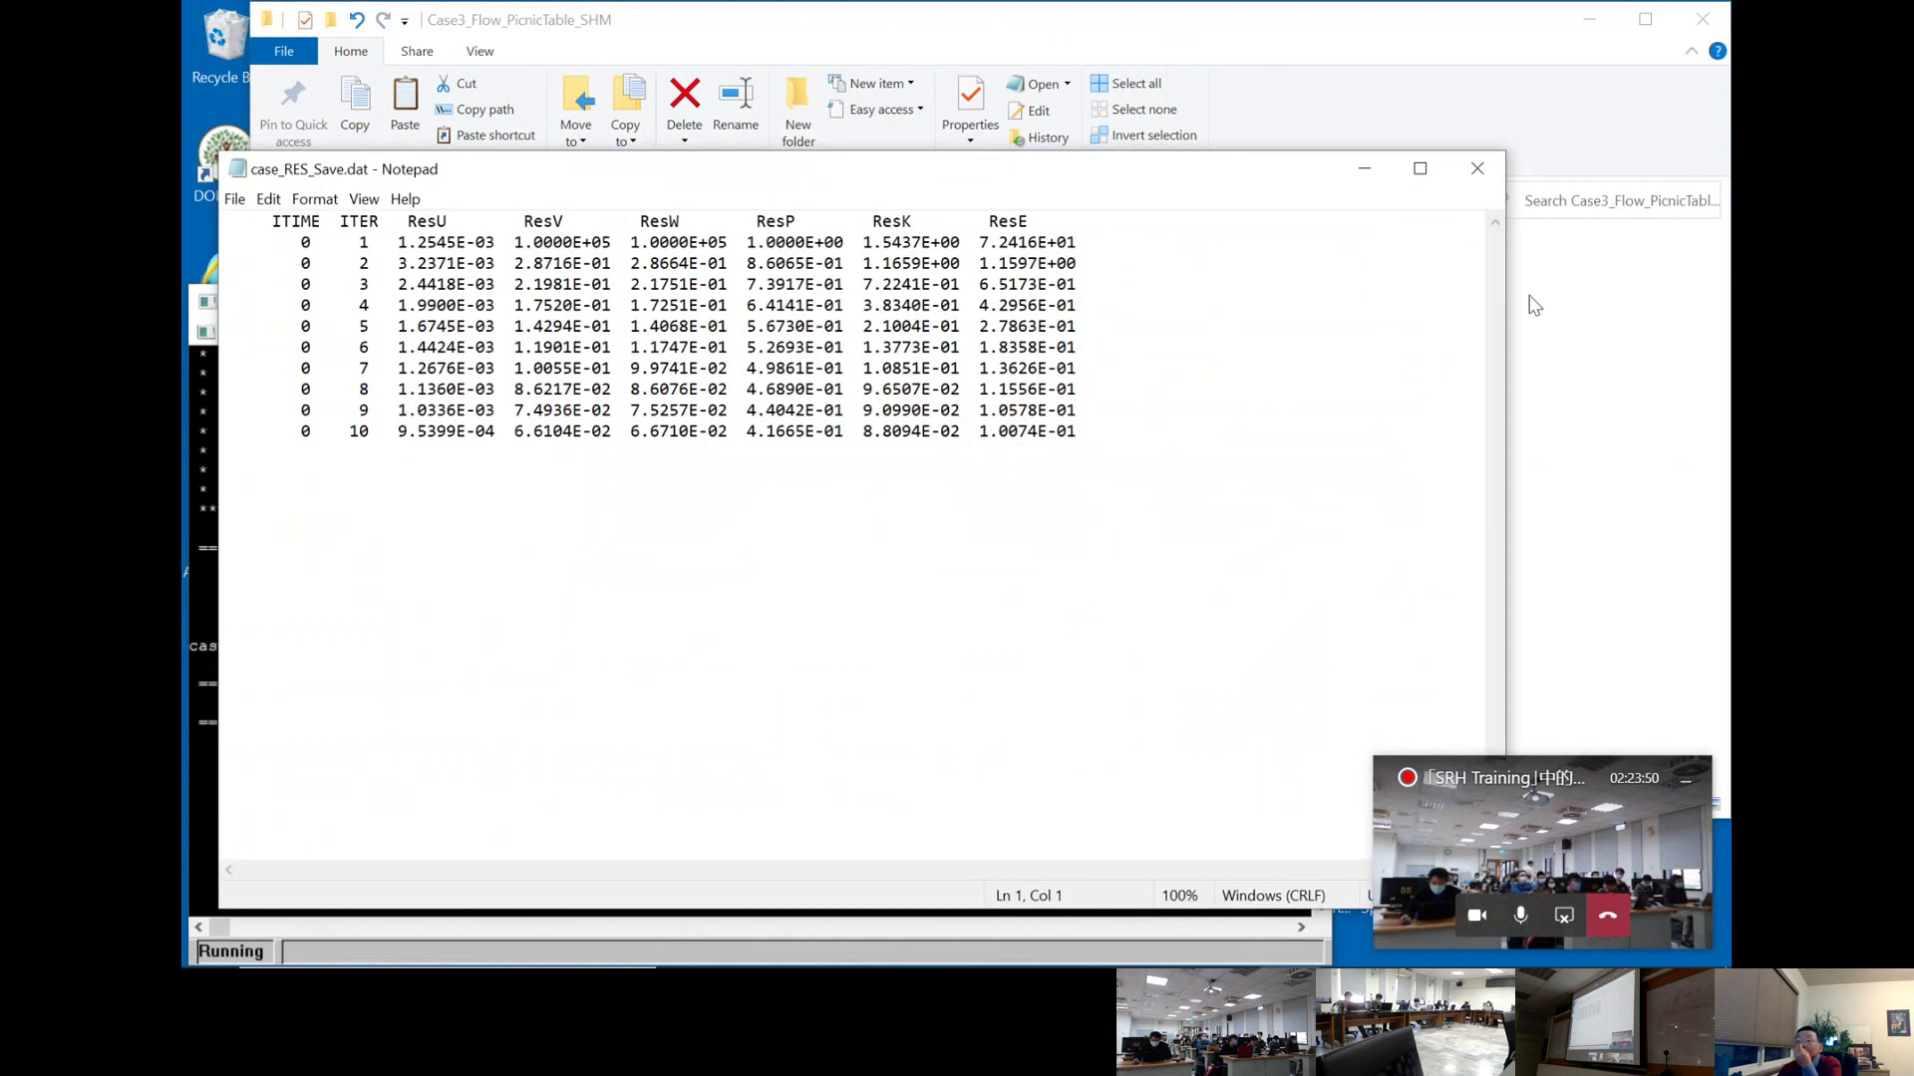
pyautogui.click(1476, 168)
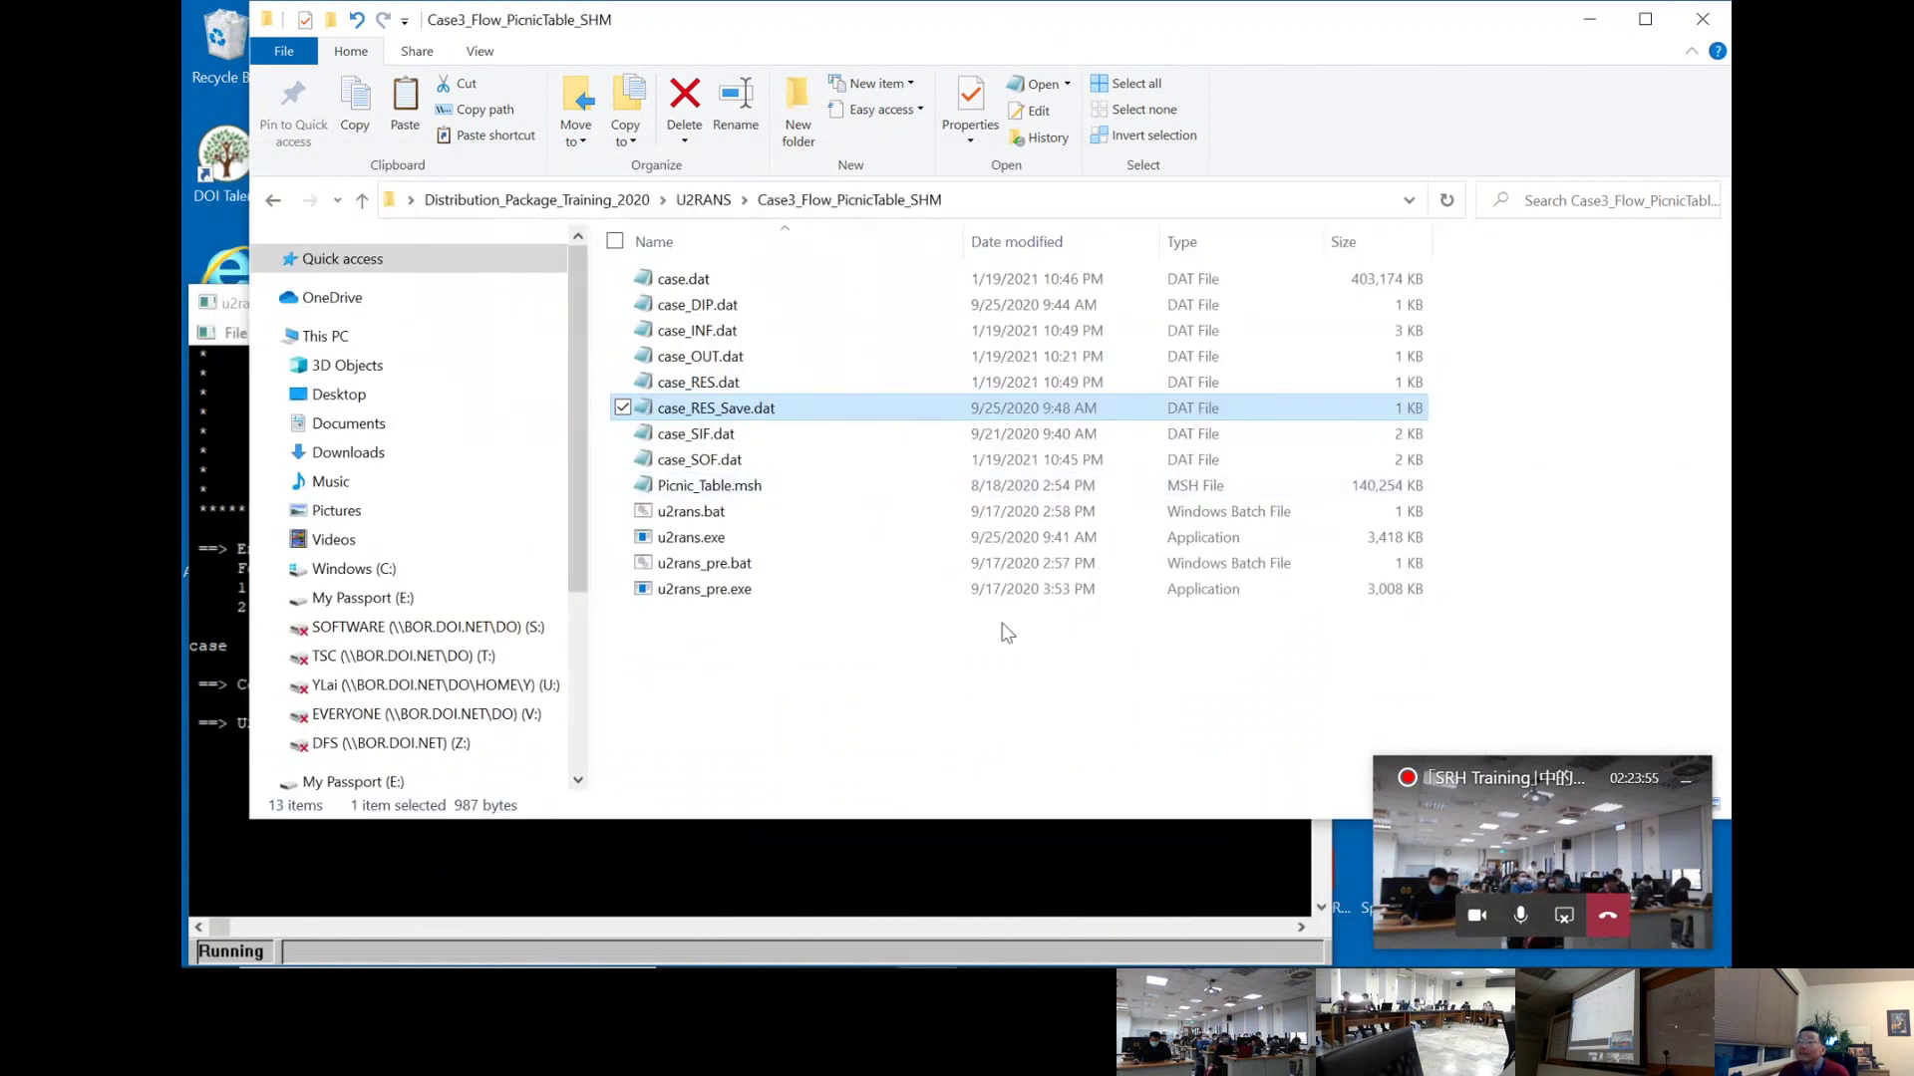
# - Minimize the case folder and the running solver window to reach the desktop
pyautogui.click(279, 204)
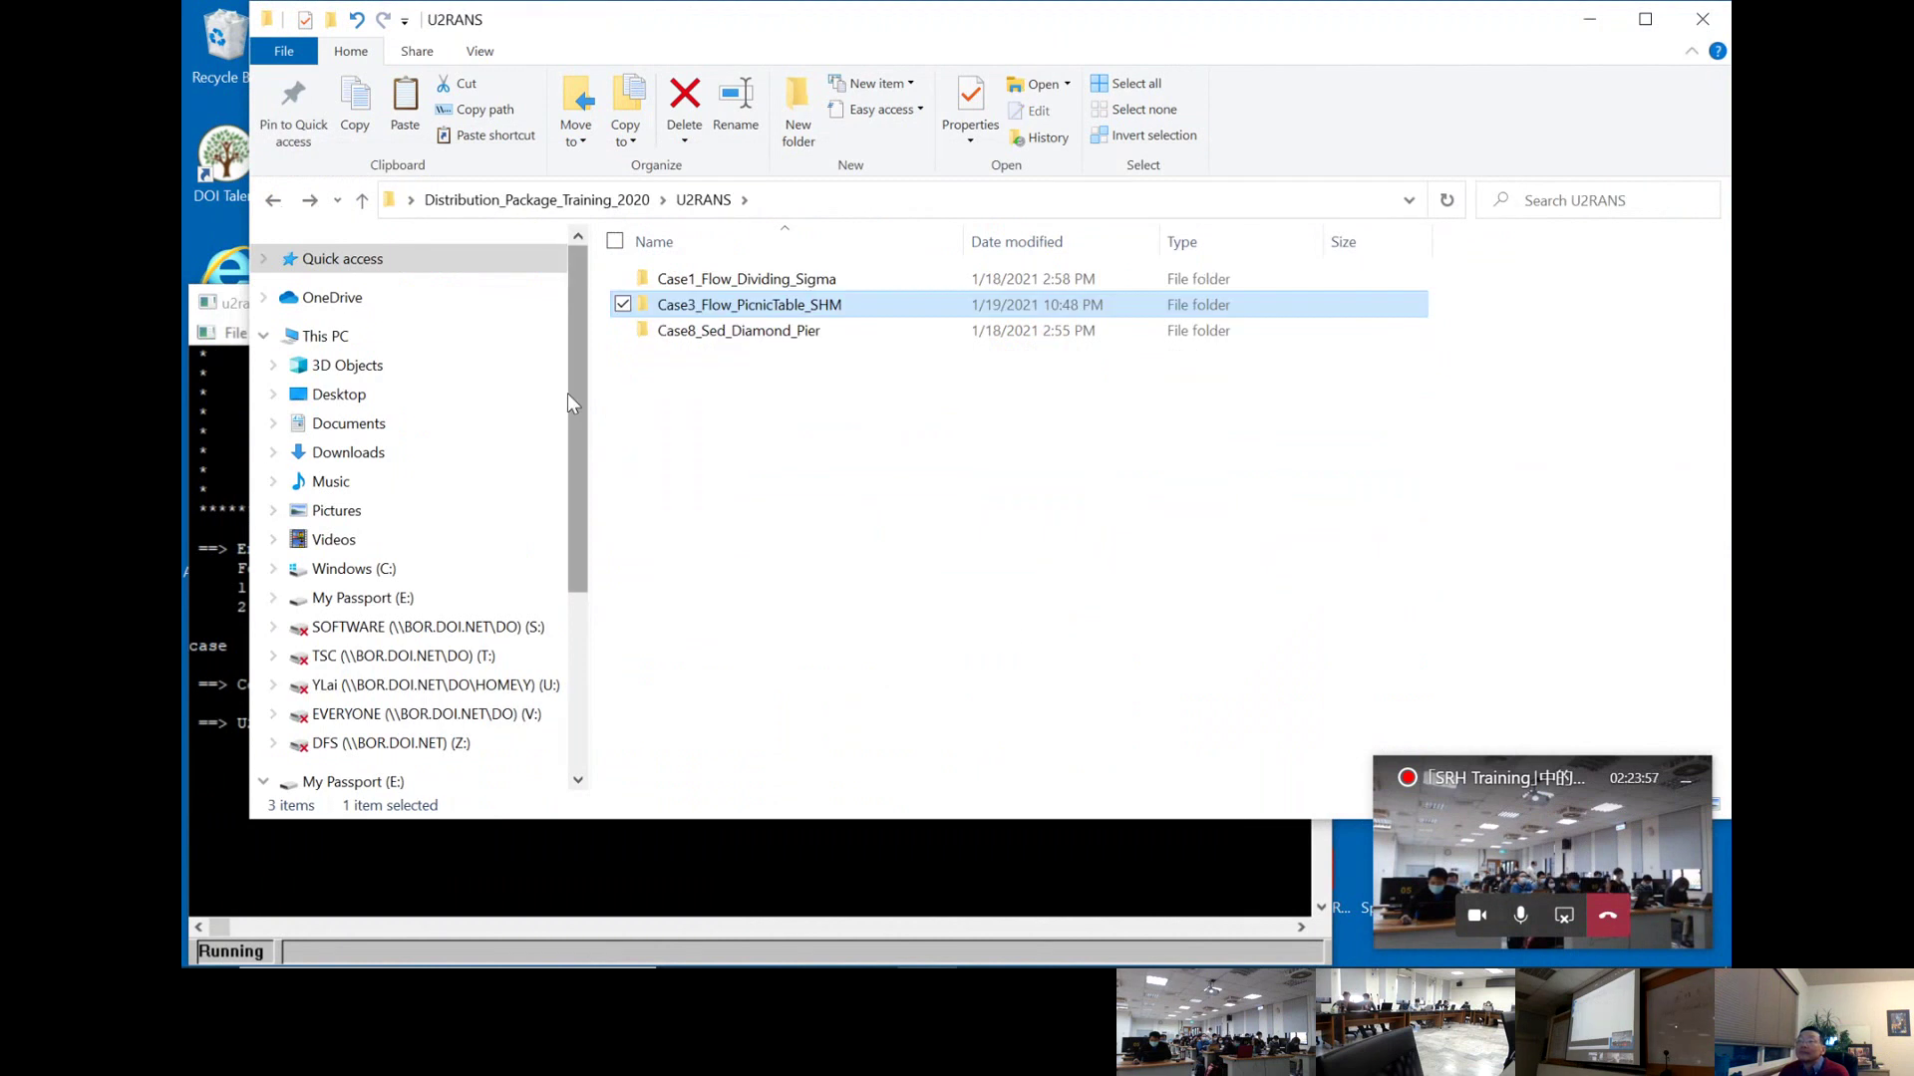
pyautogui.doubleClick(804, 307)
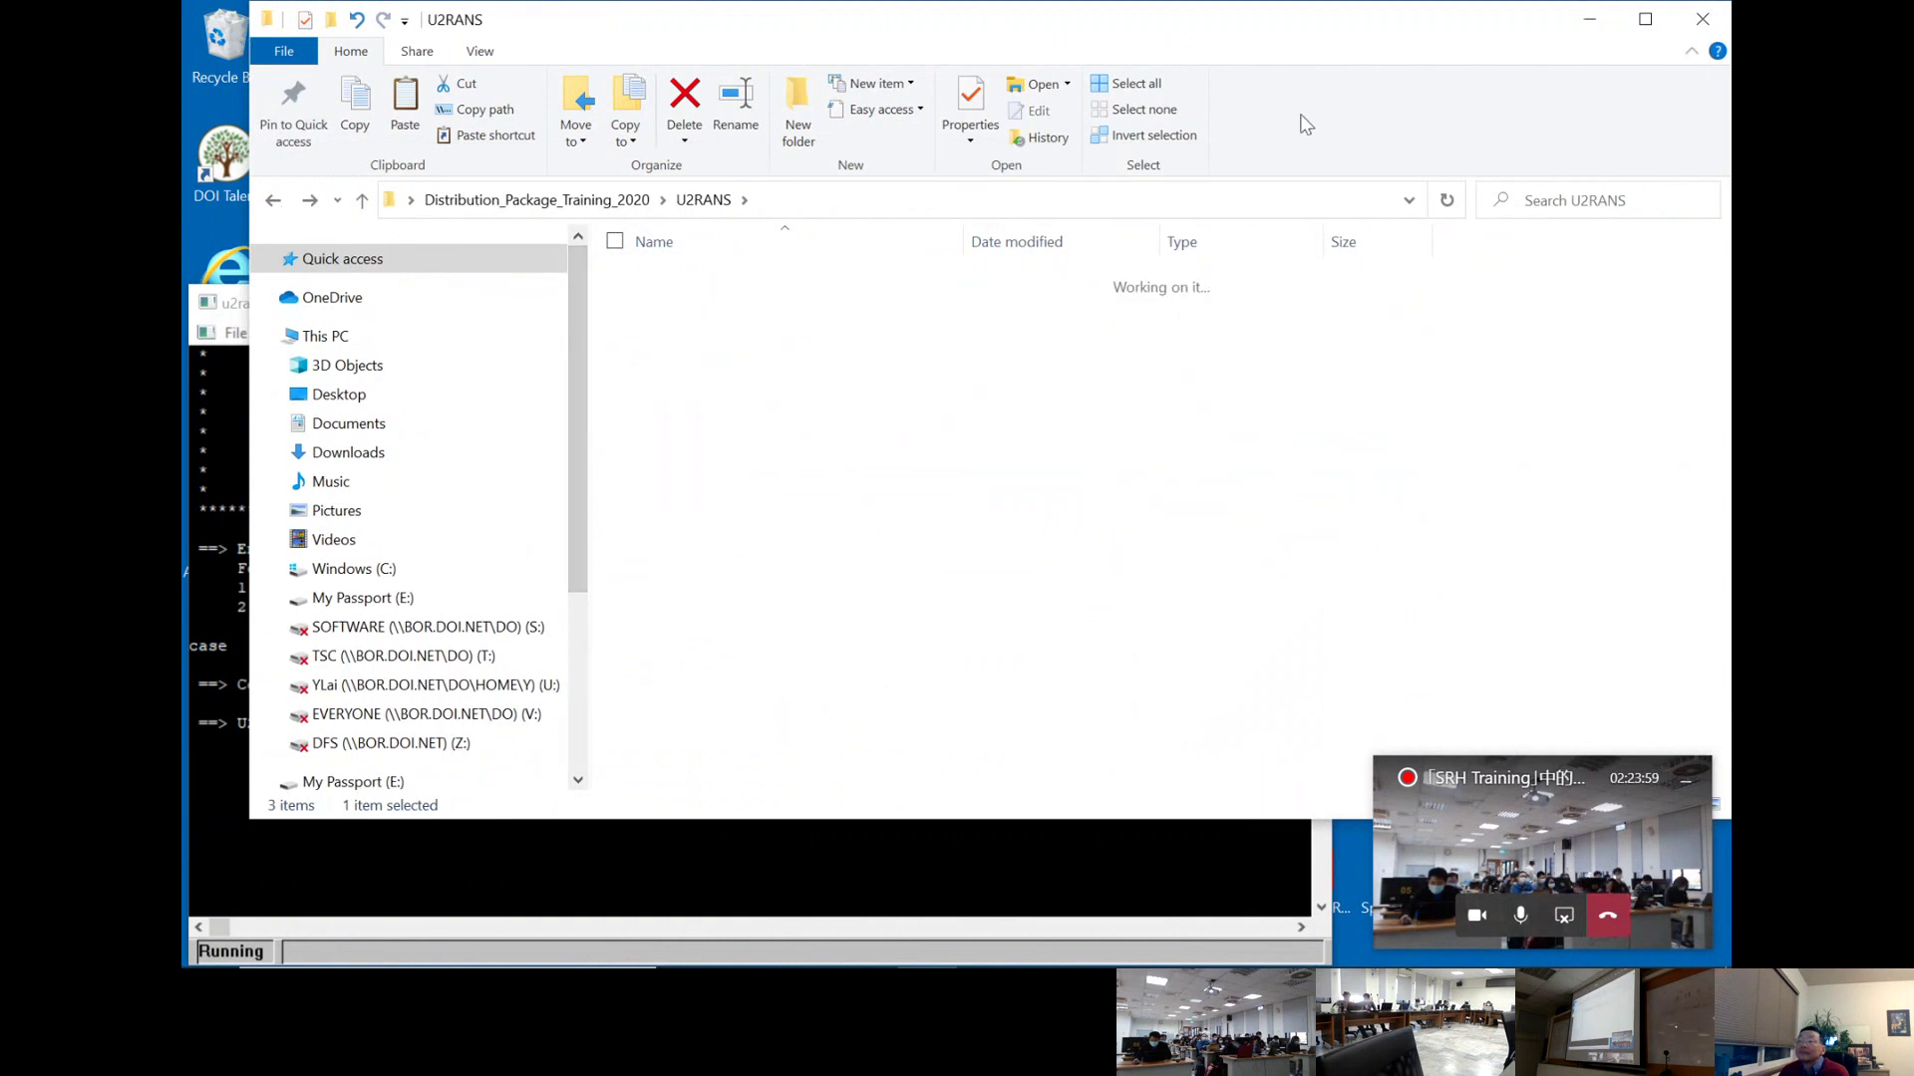
pyautogui.click(1589, 24)
pyautogui.click(1193, 309)
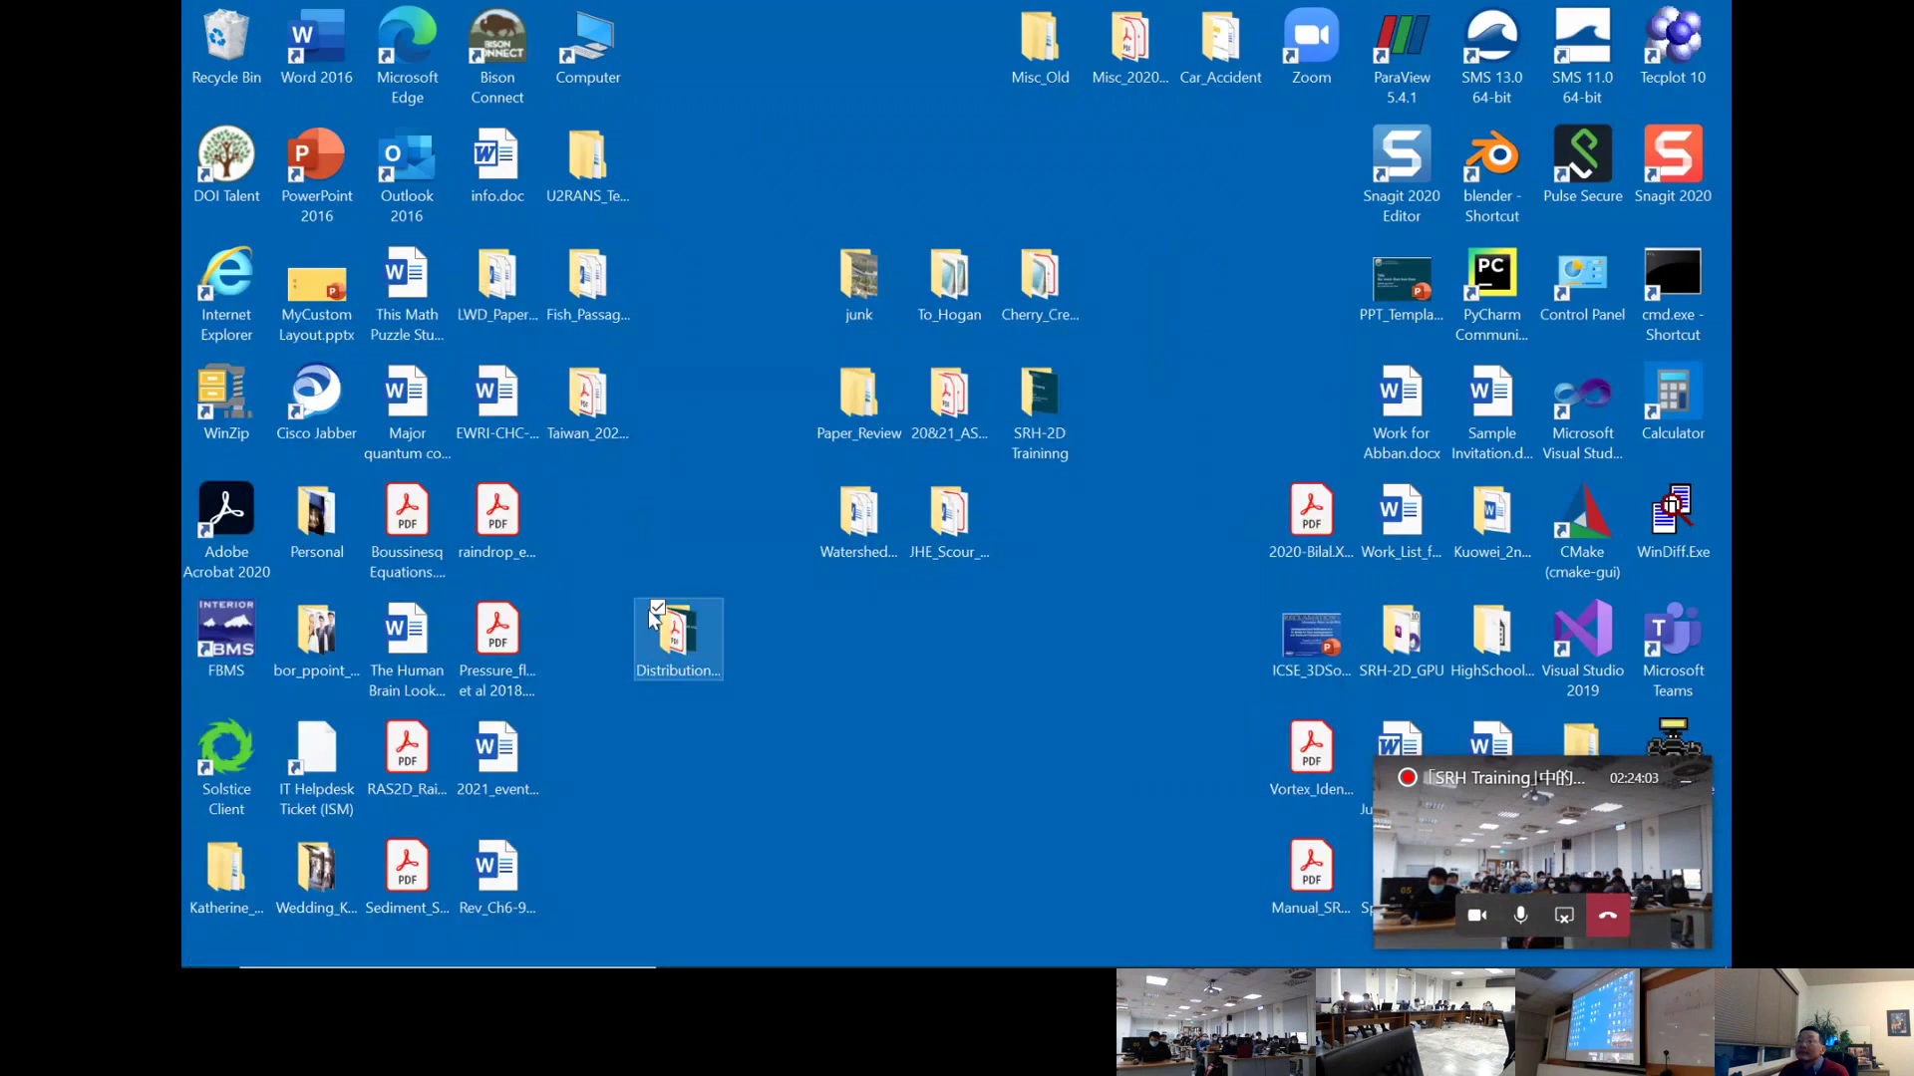
# - Open the Case3_Flow_PicnicTable_SHM folder inside U2RANS_Cases of Taiwan_2020_Training from the desktop
pyautogui.click(601, 440)
pyautogui.doubleClick(600, 433)
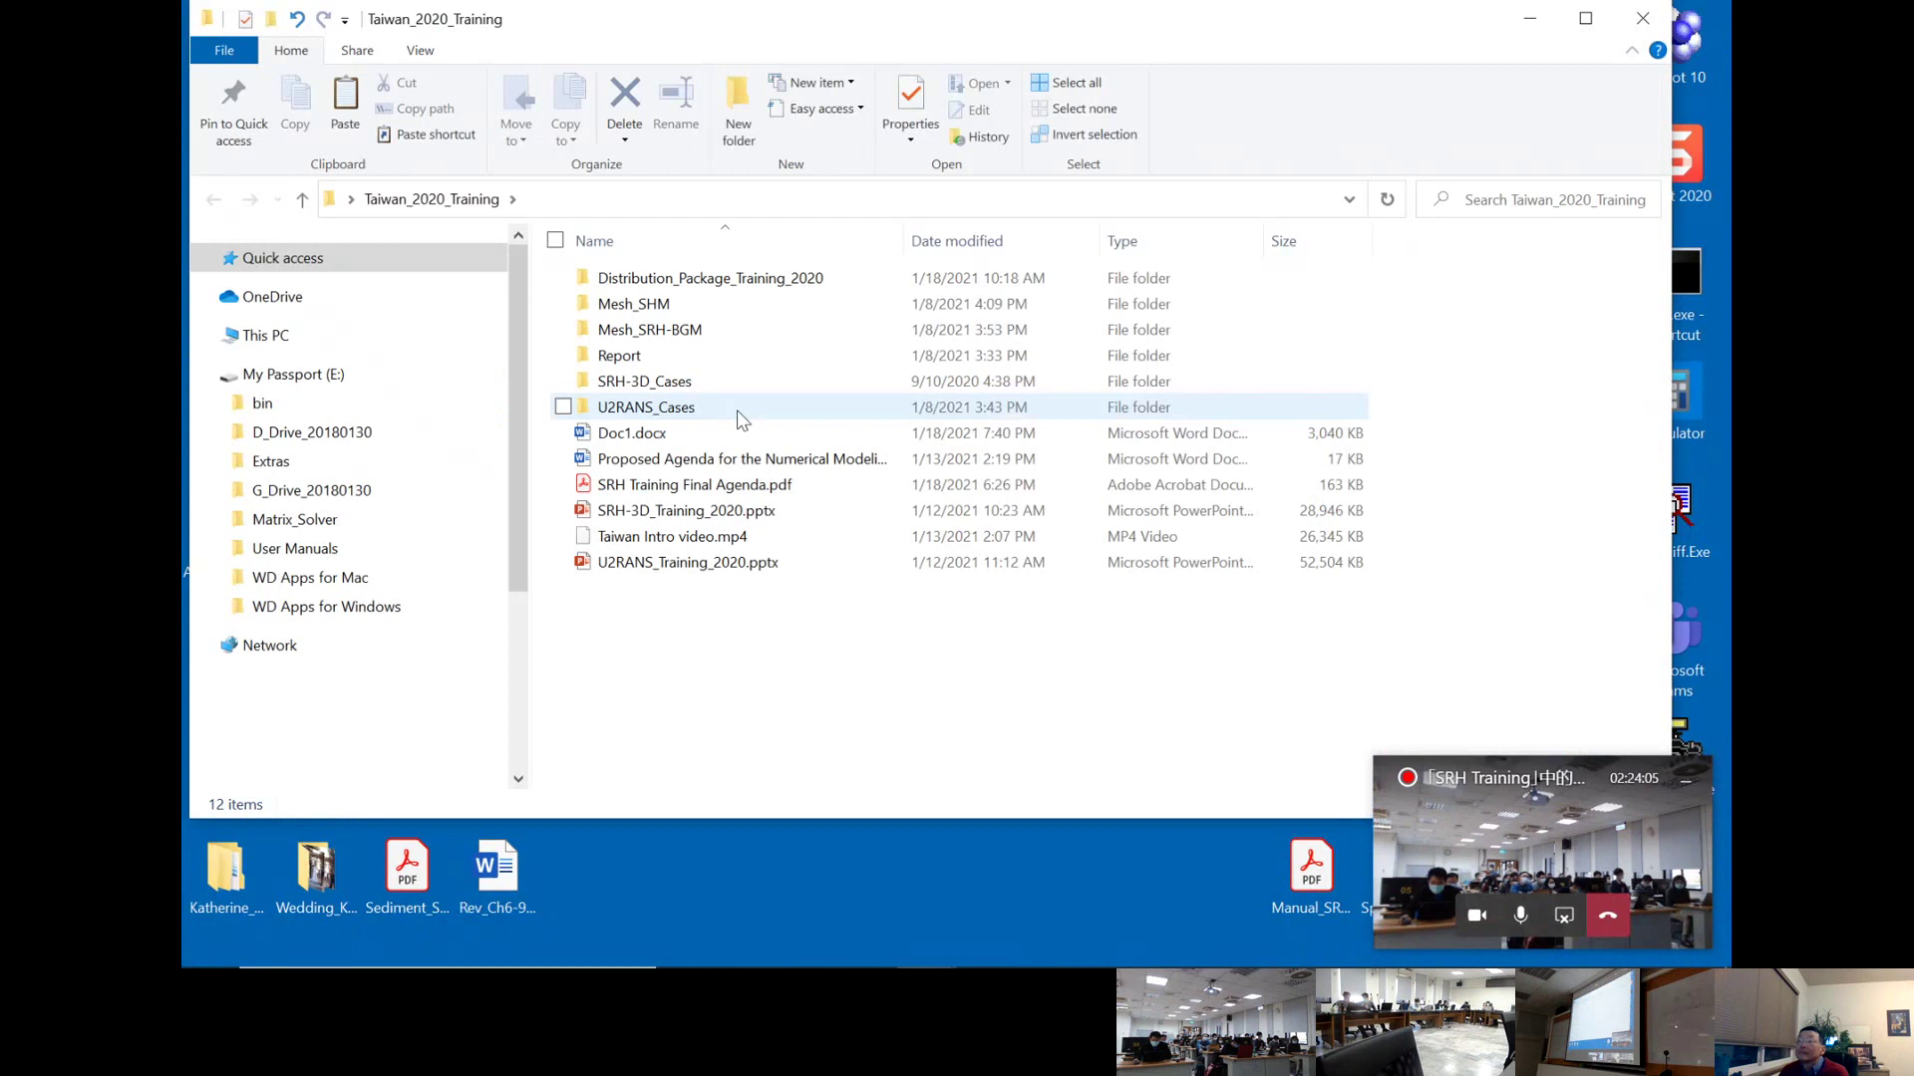
pyautogui.doubleClick(738, 409)
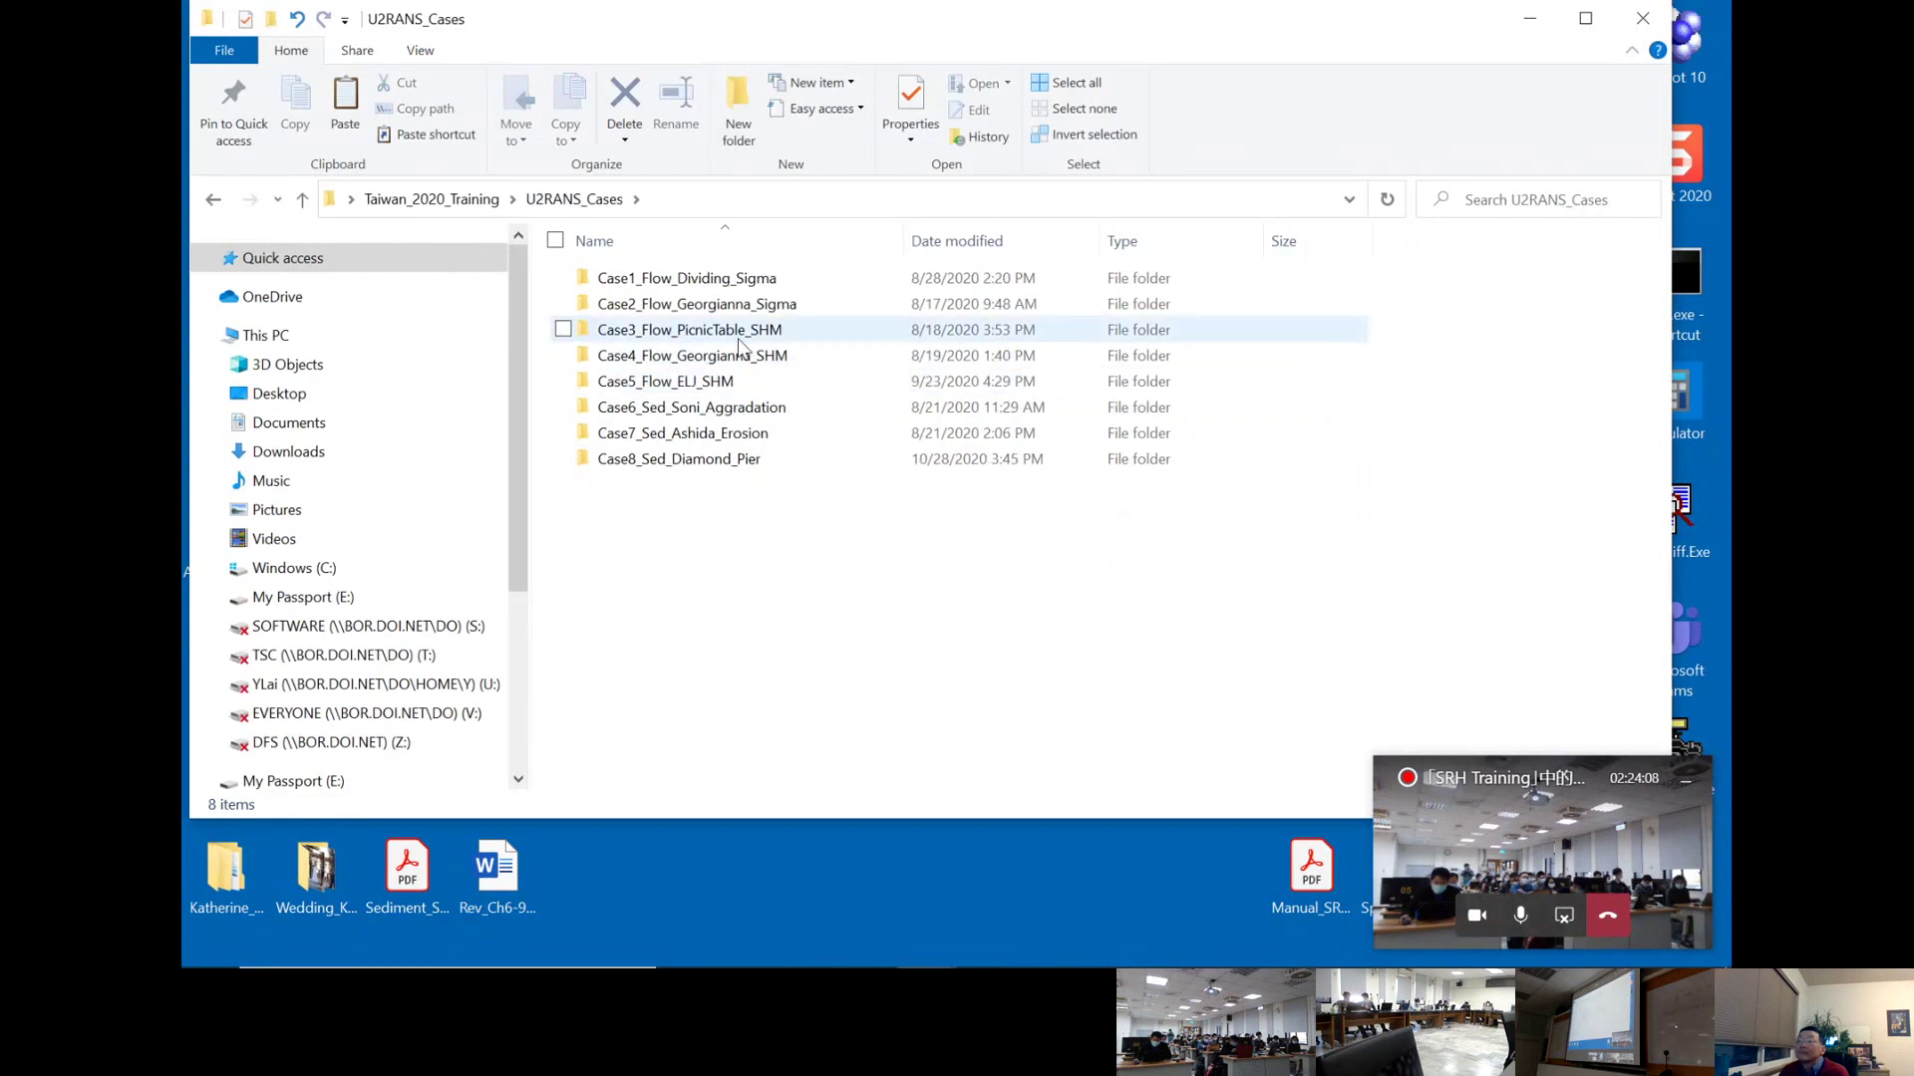
pyautogui.doubleClick(674, 354)
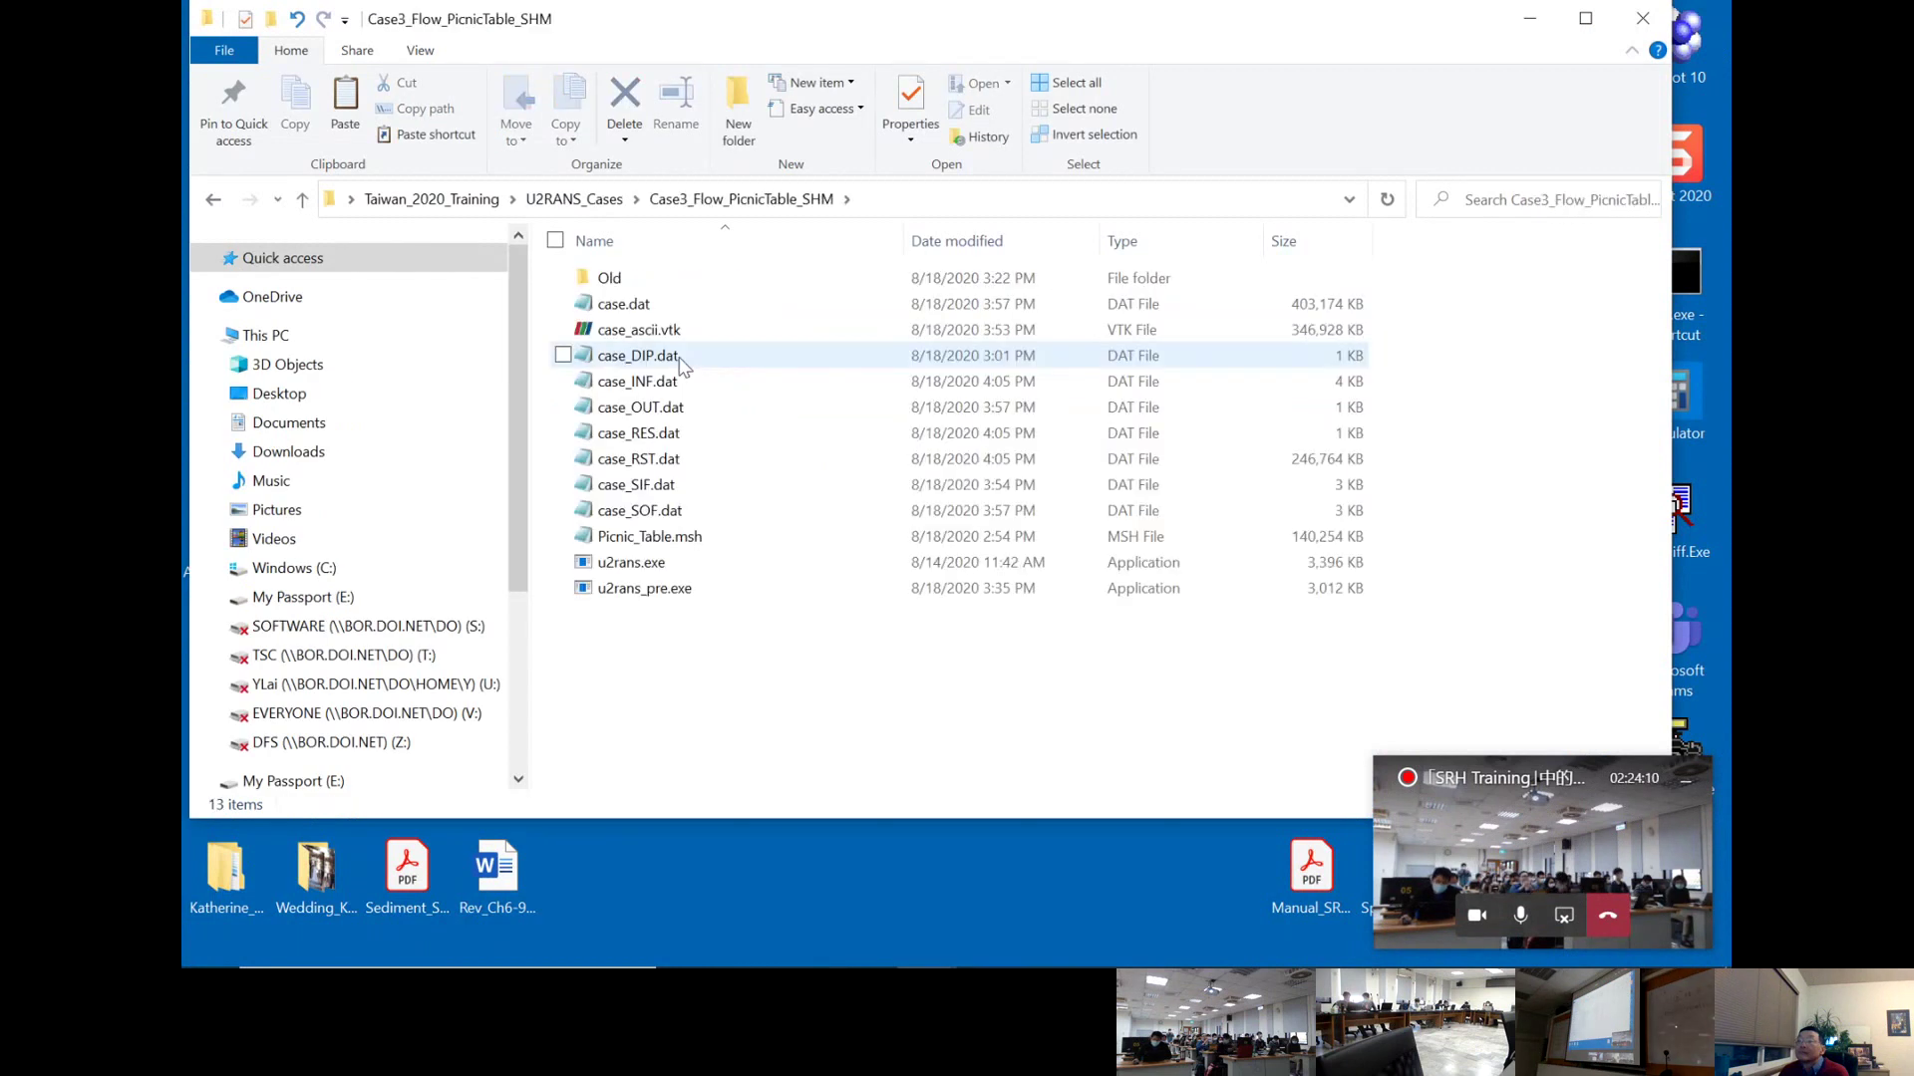
pyautogui.click(213, 201)
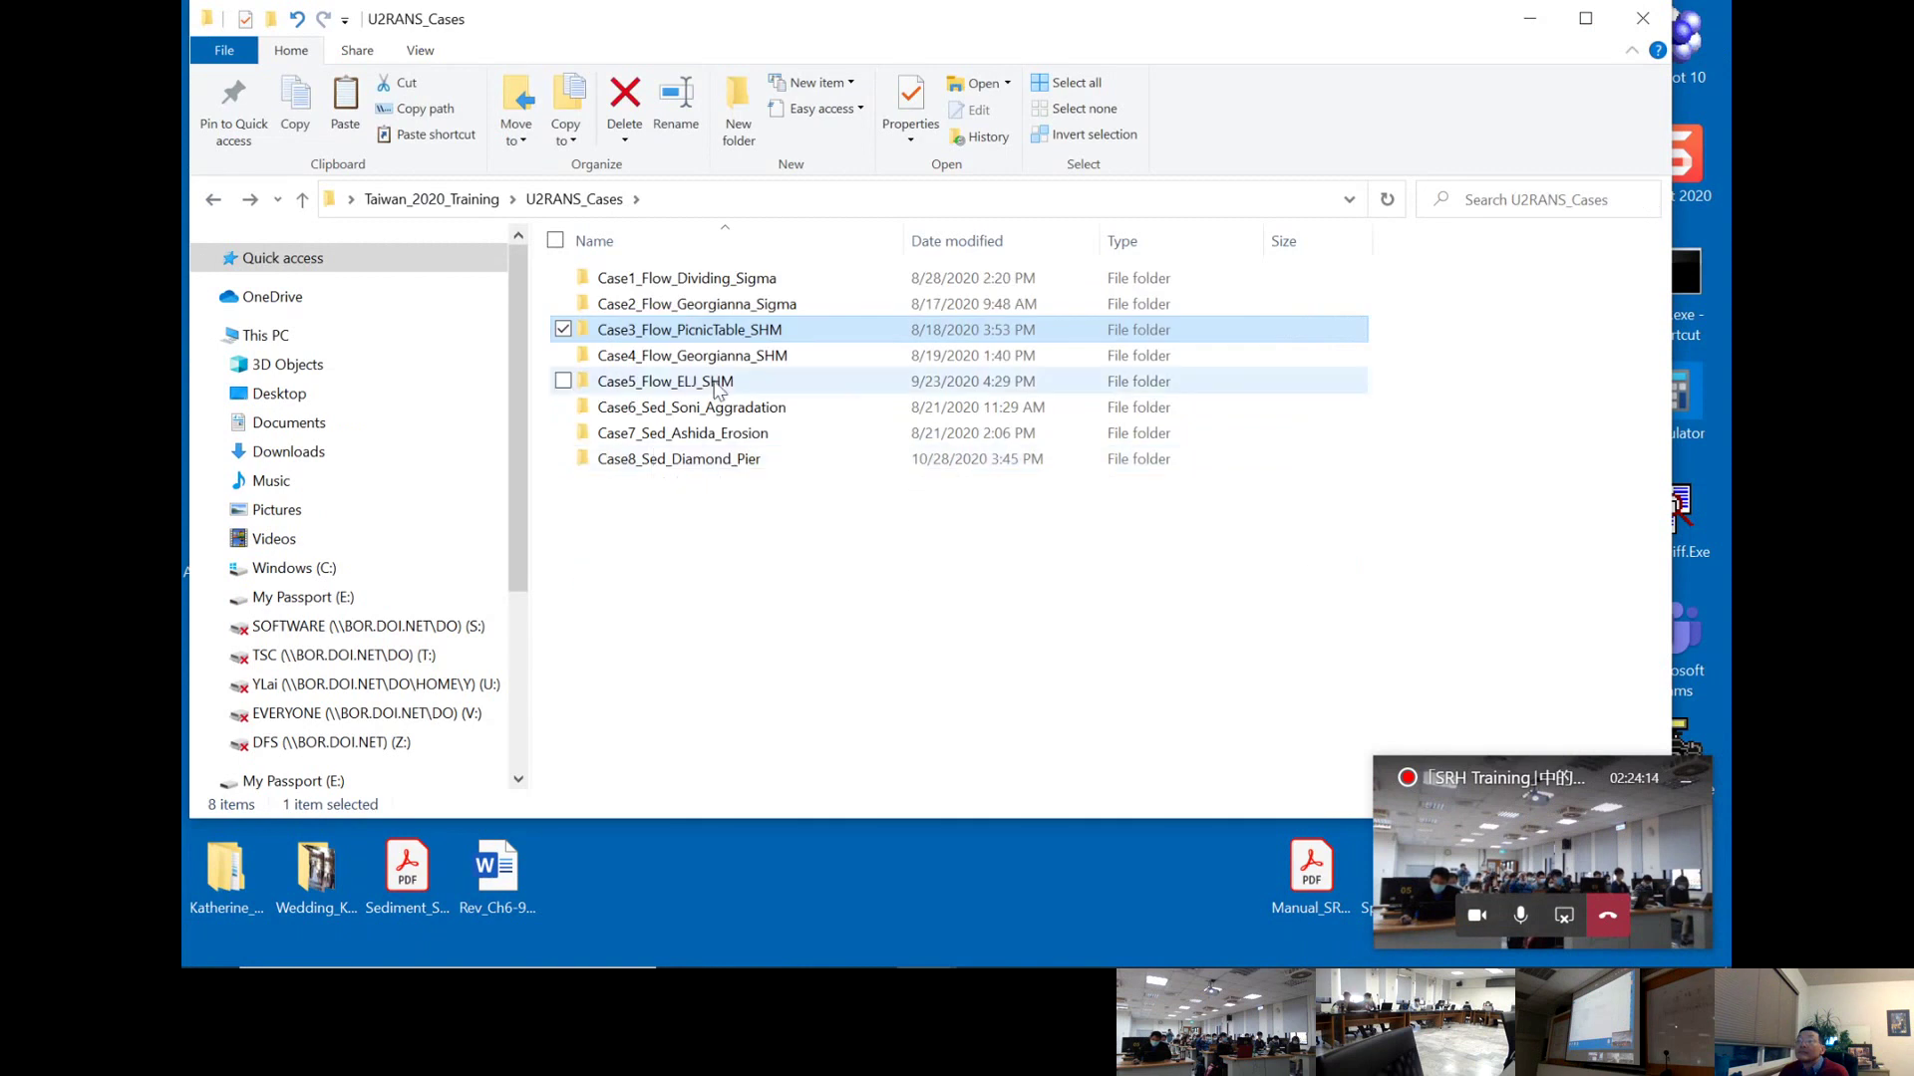
pyautogui.click(746, 335)
pyautogui.doubleClick(746, 333)
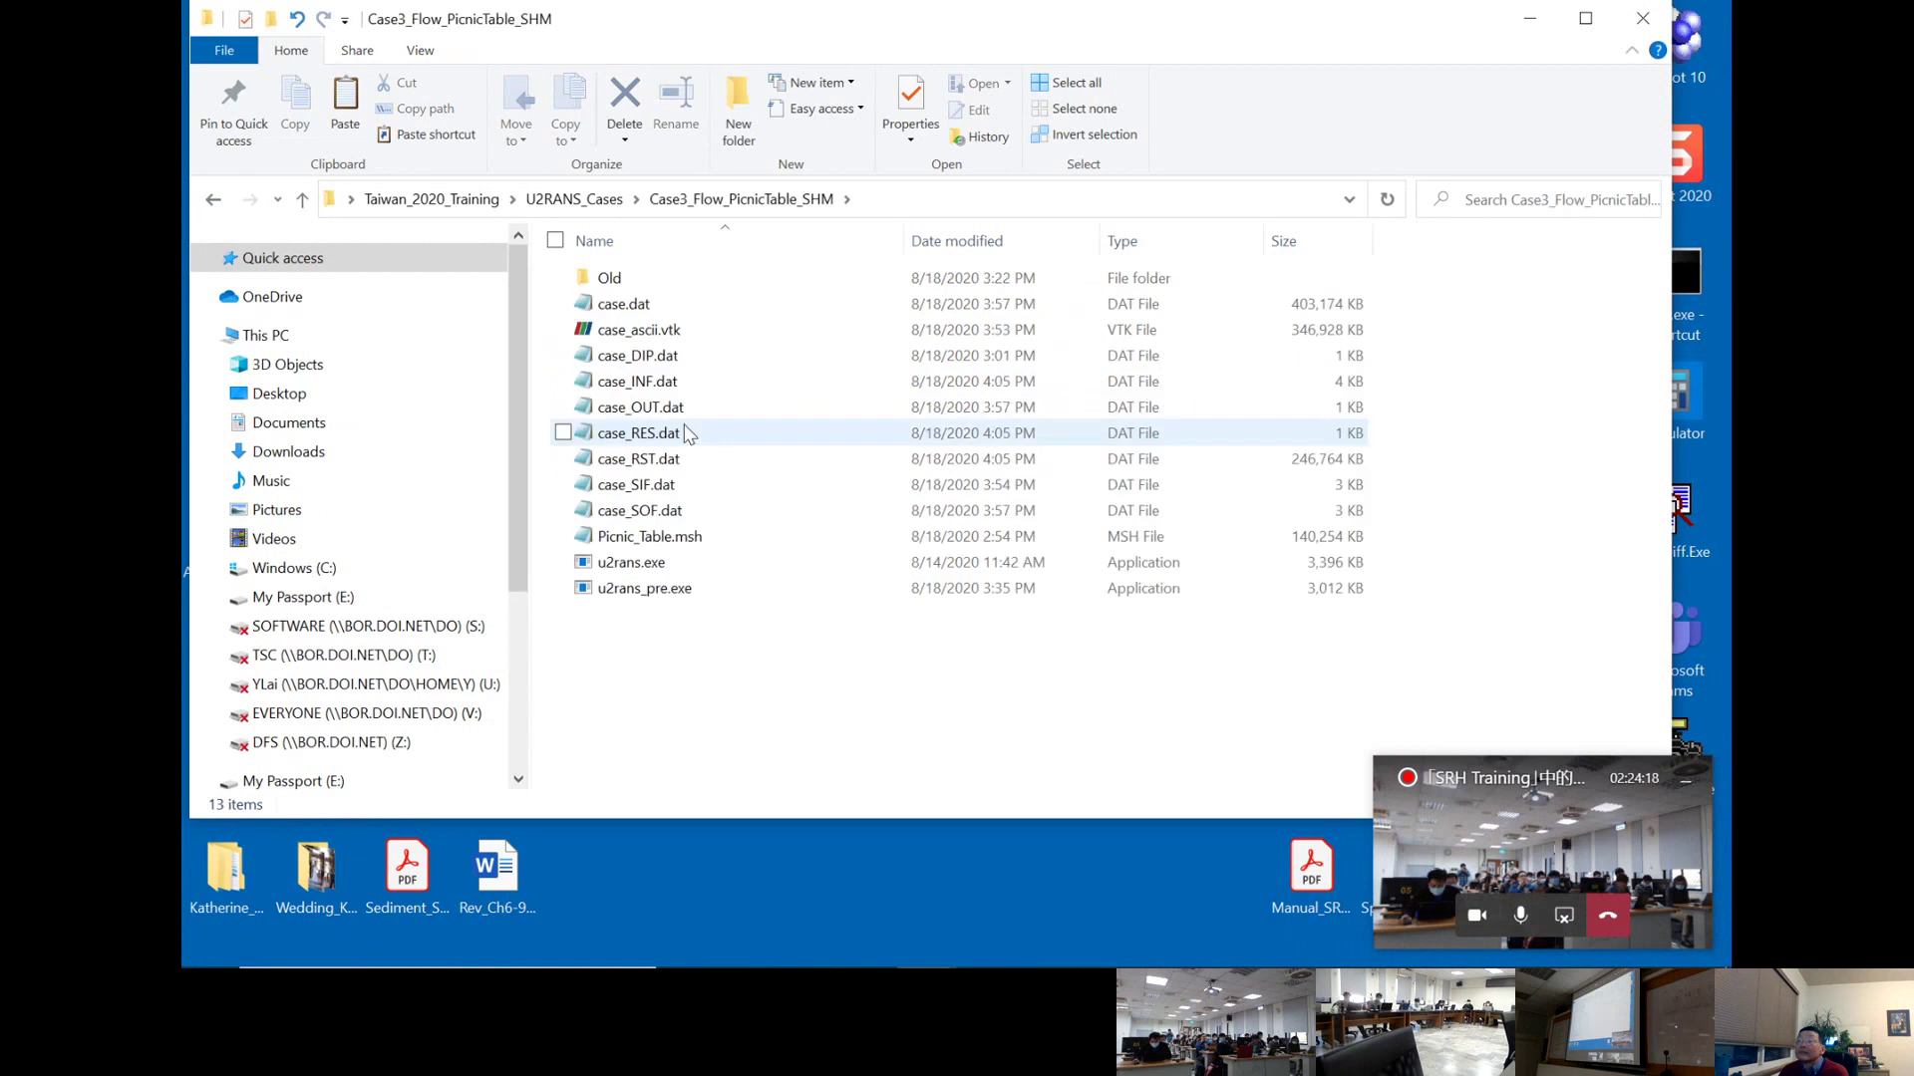
# - Examine the solver parameters in the older case's case_DIP.dat, closing the file when done
pyautogui.click(671, 365)
pyautogui.doubleClick(671, 365)
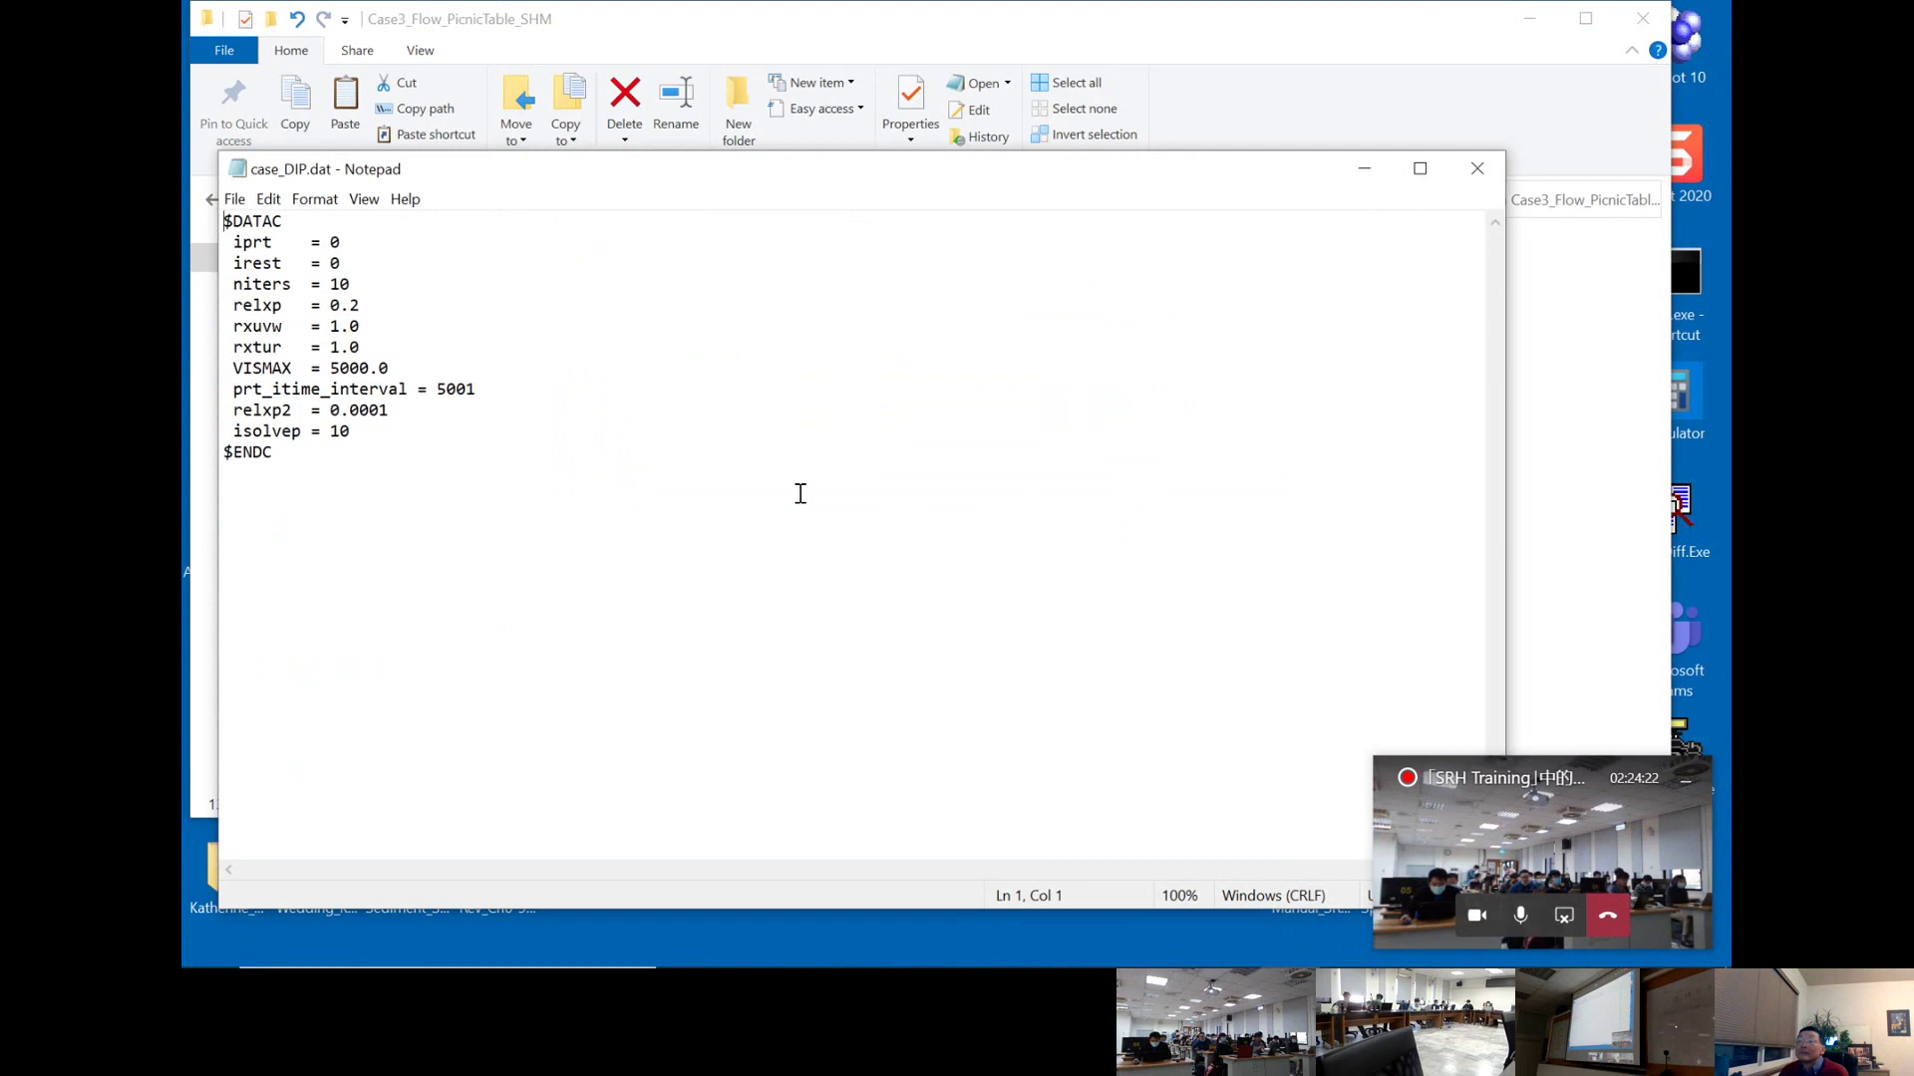
pyautogui.click(1479, 171)
# - Go back to Taiwan_2020_Training and open Distribution_Package_Training_2020's U2RANS folder, then its Case3_Flow_PicnicTable_SHM case
pyautogui.click(222, 202)
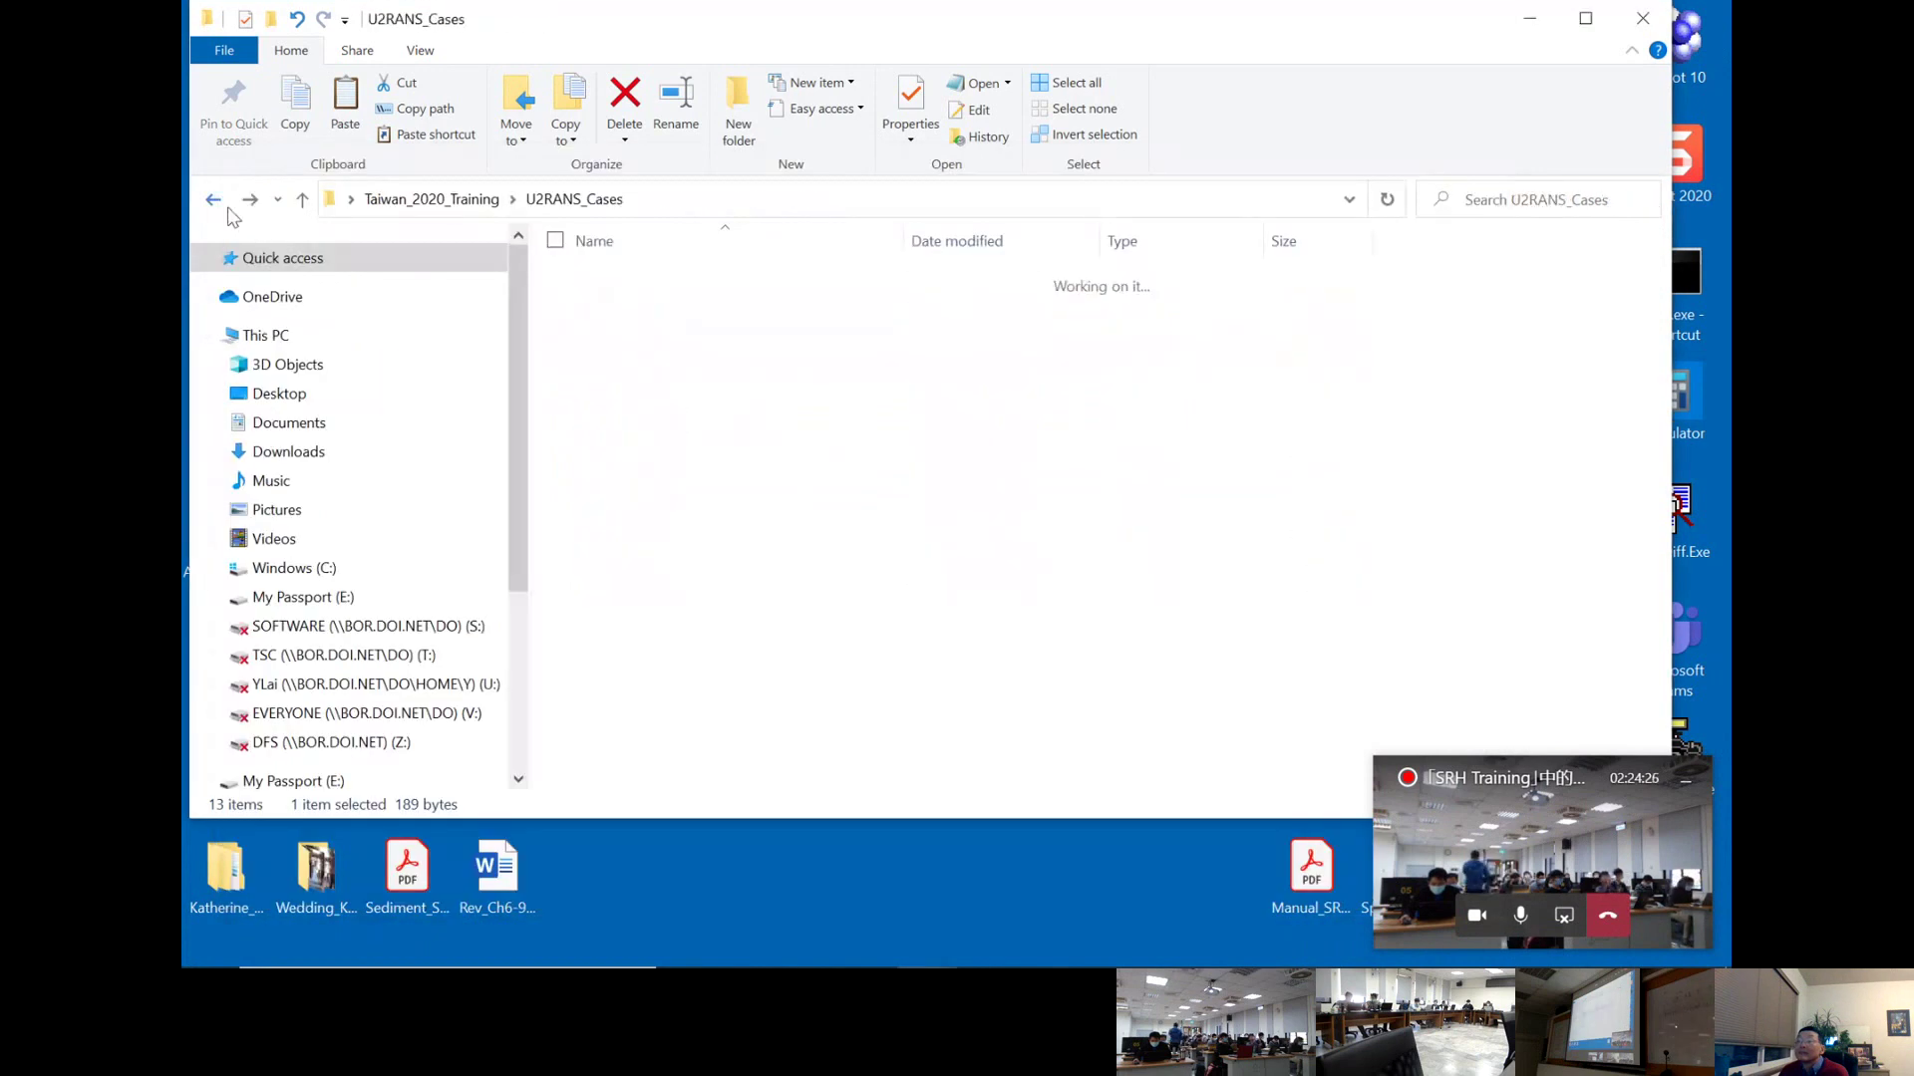
pyautogui.click(213, 200)
pyautogui.click(752, 289)
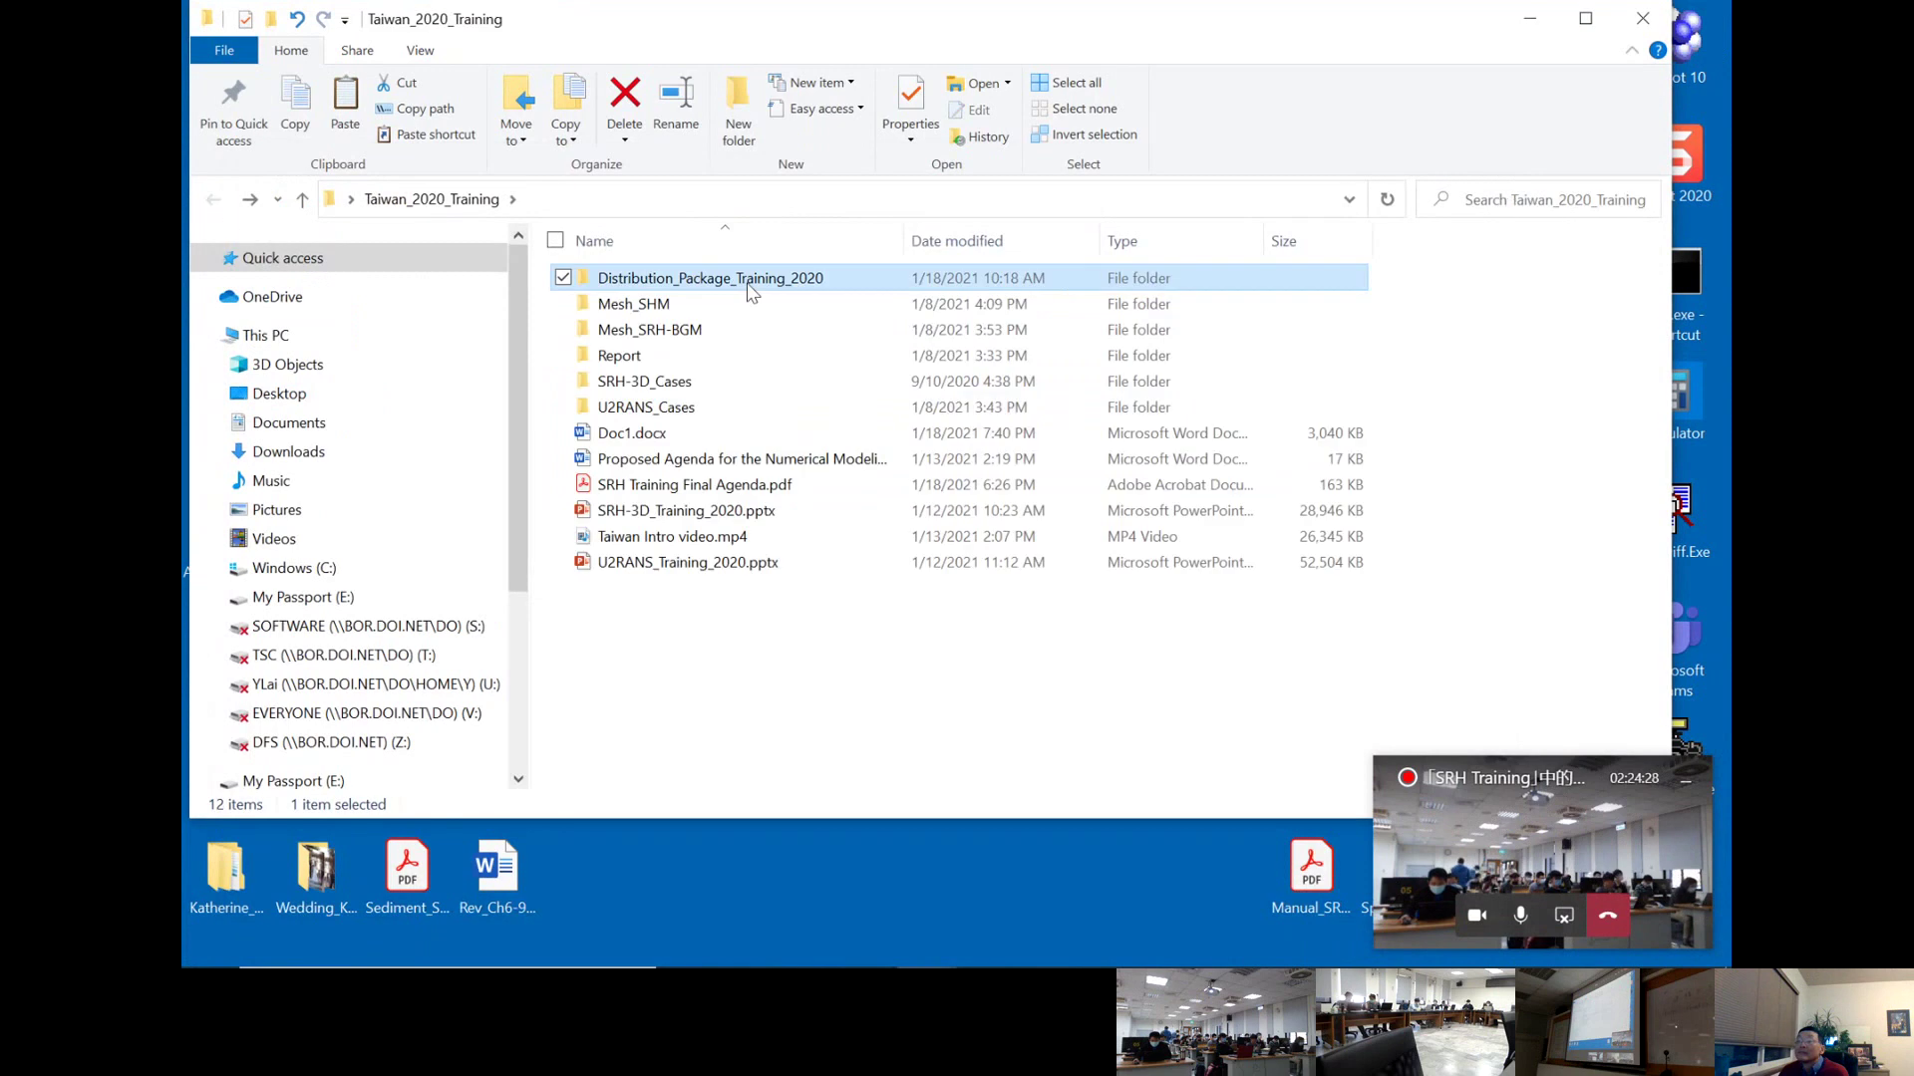
pyautogui.doubleClick(752, 289)
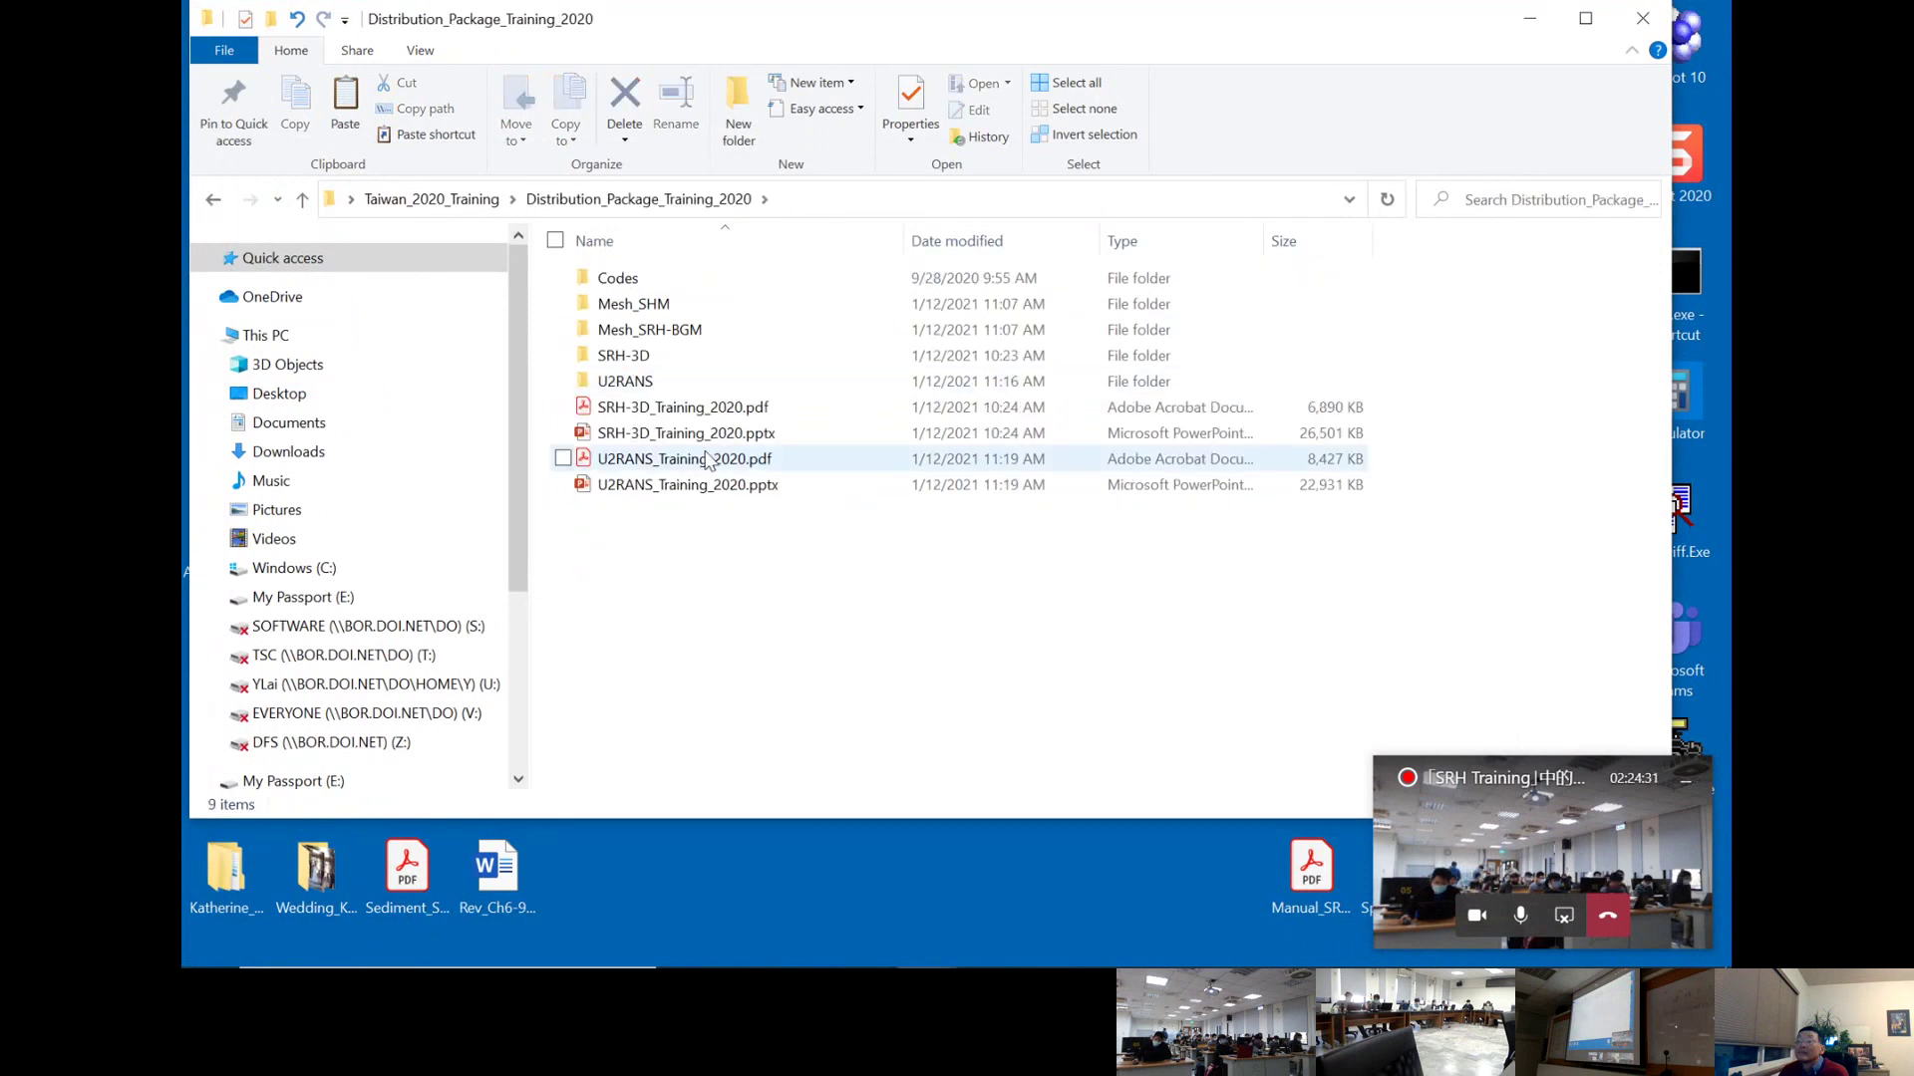
pyautogui.click(646, 387)
pyautogui.doubleClick(645, 385)
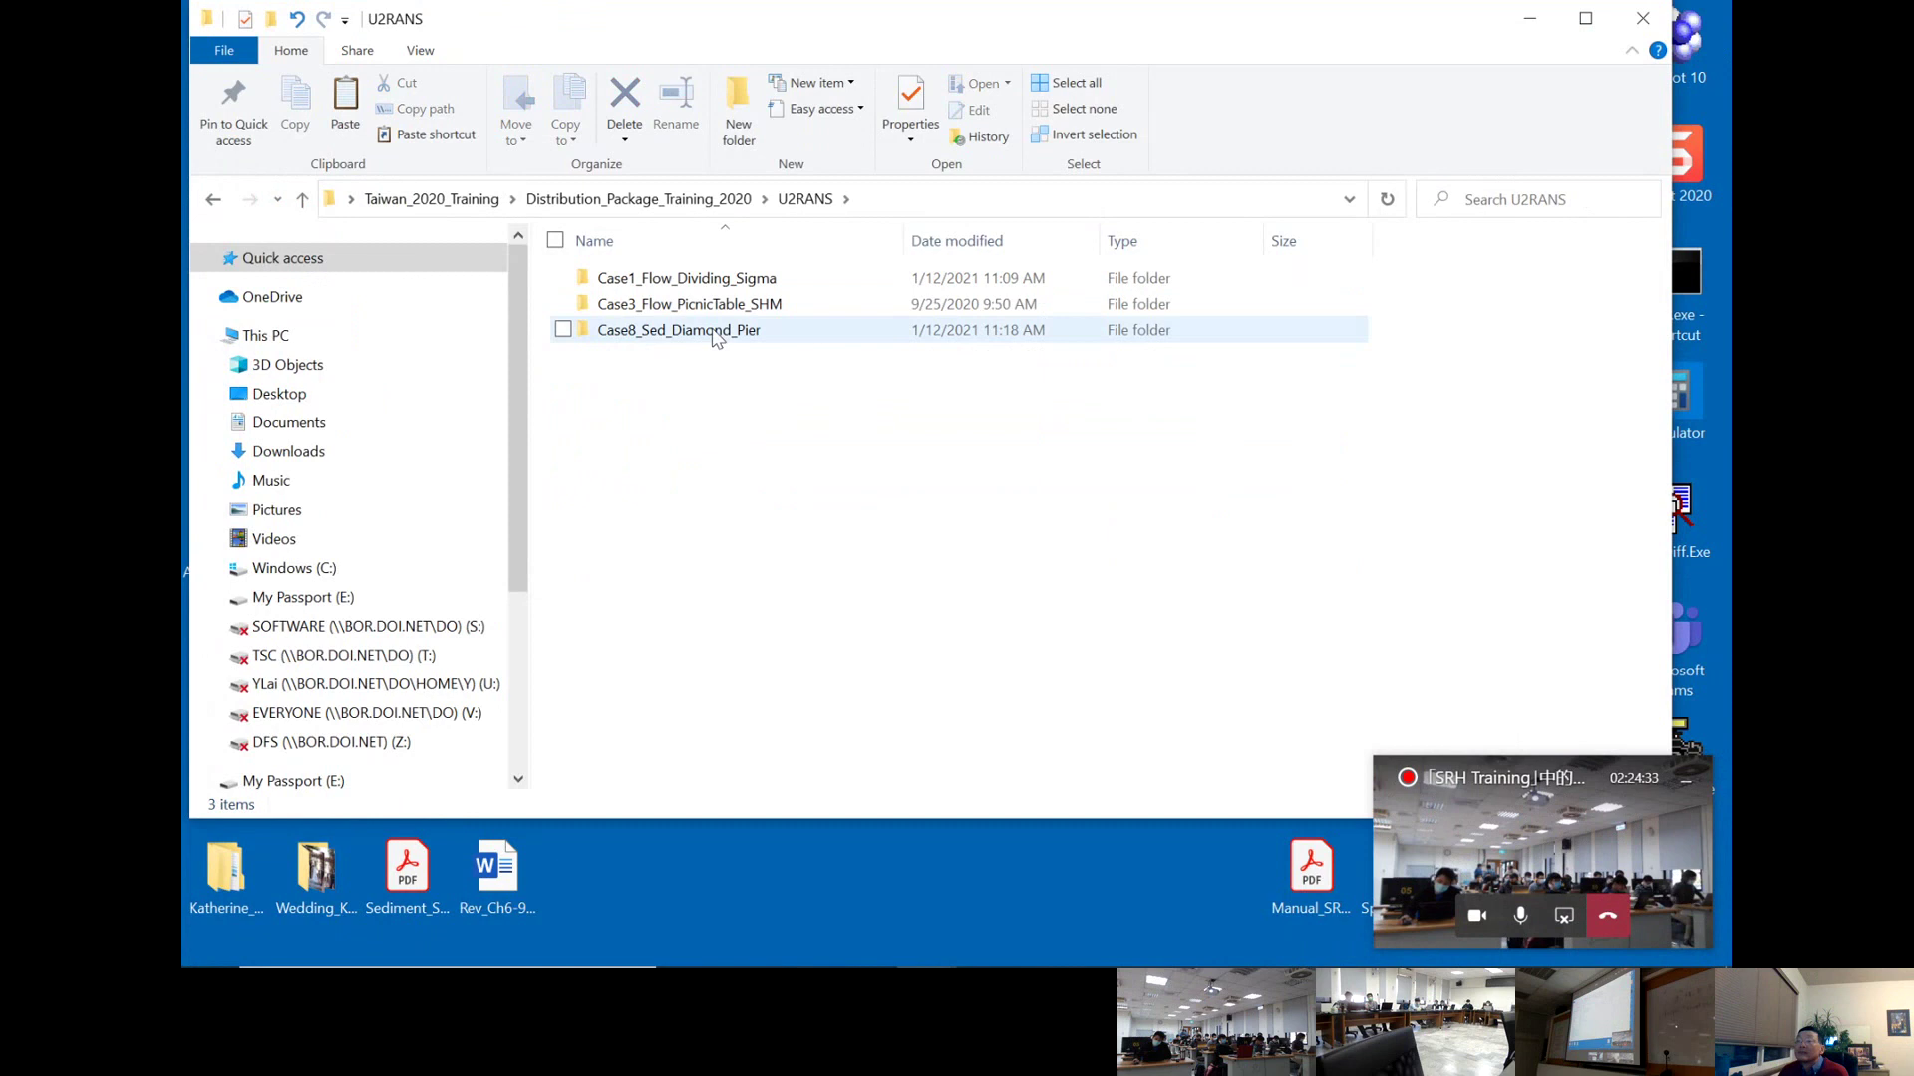
pyautogui.click(771, 313)
pyautogui.doubleClick(770, 312)
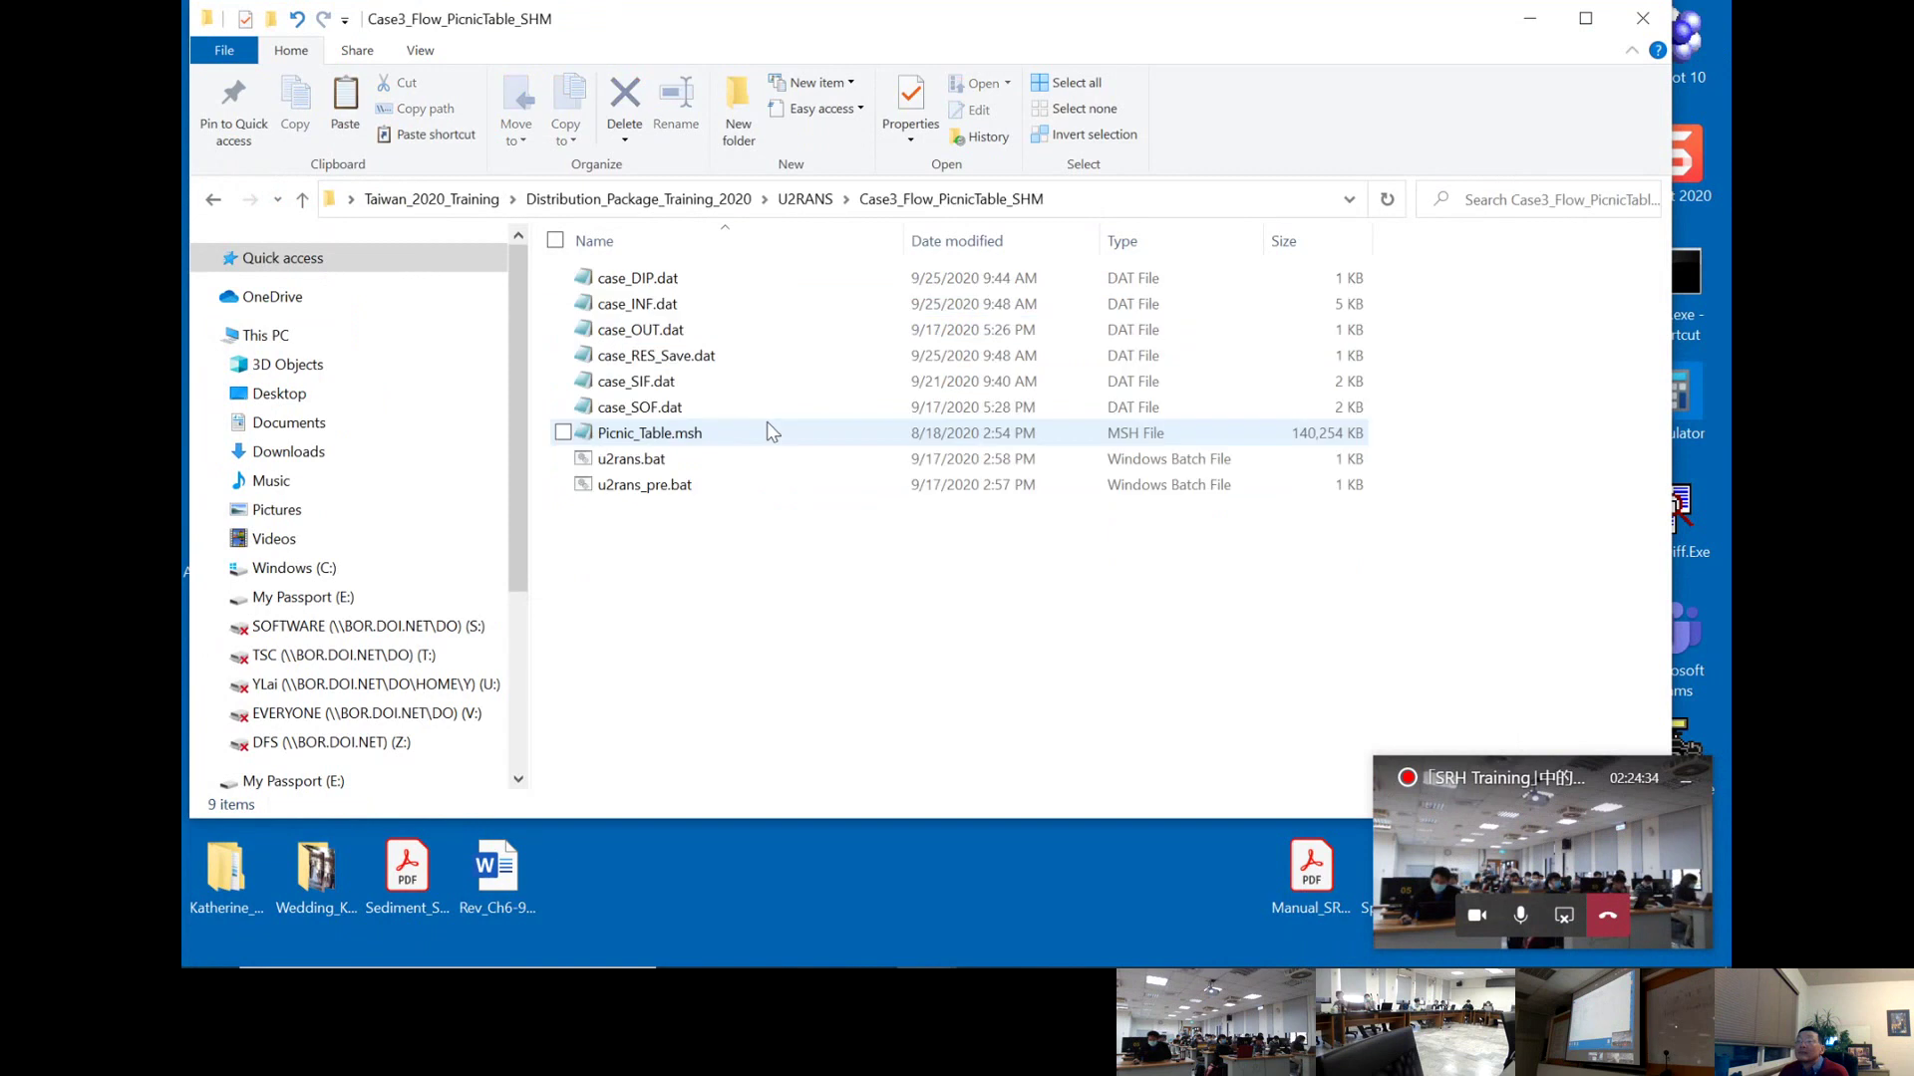
# - Review the original package's case_DIP.dat parameters and case_RES_Save.dat residuals, closing both files
pyautogui.doubleClick(765, 278)
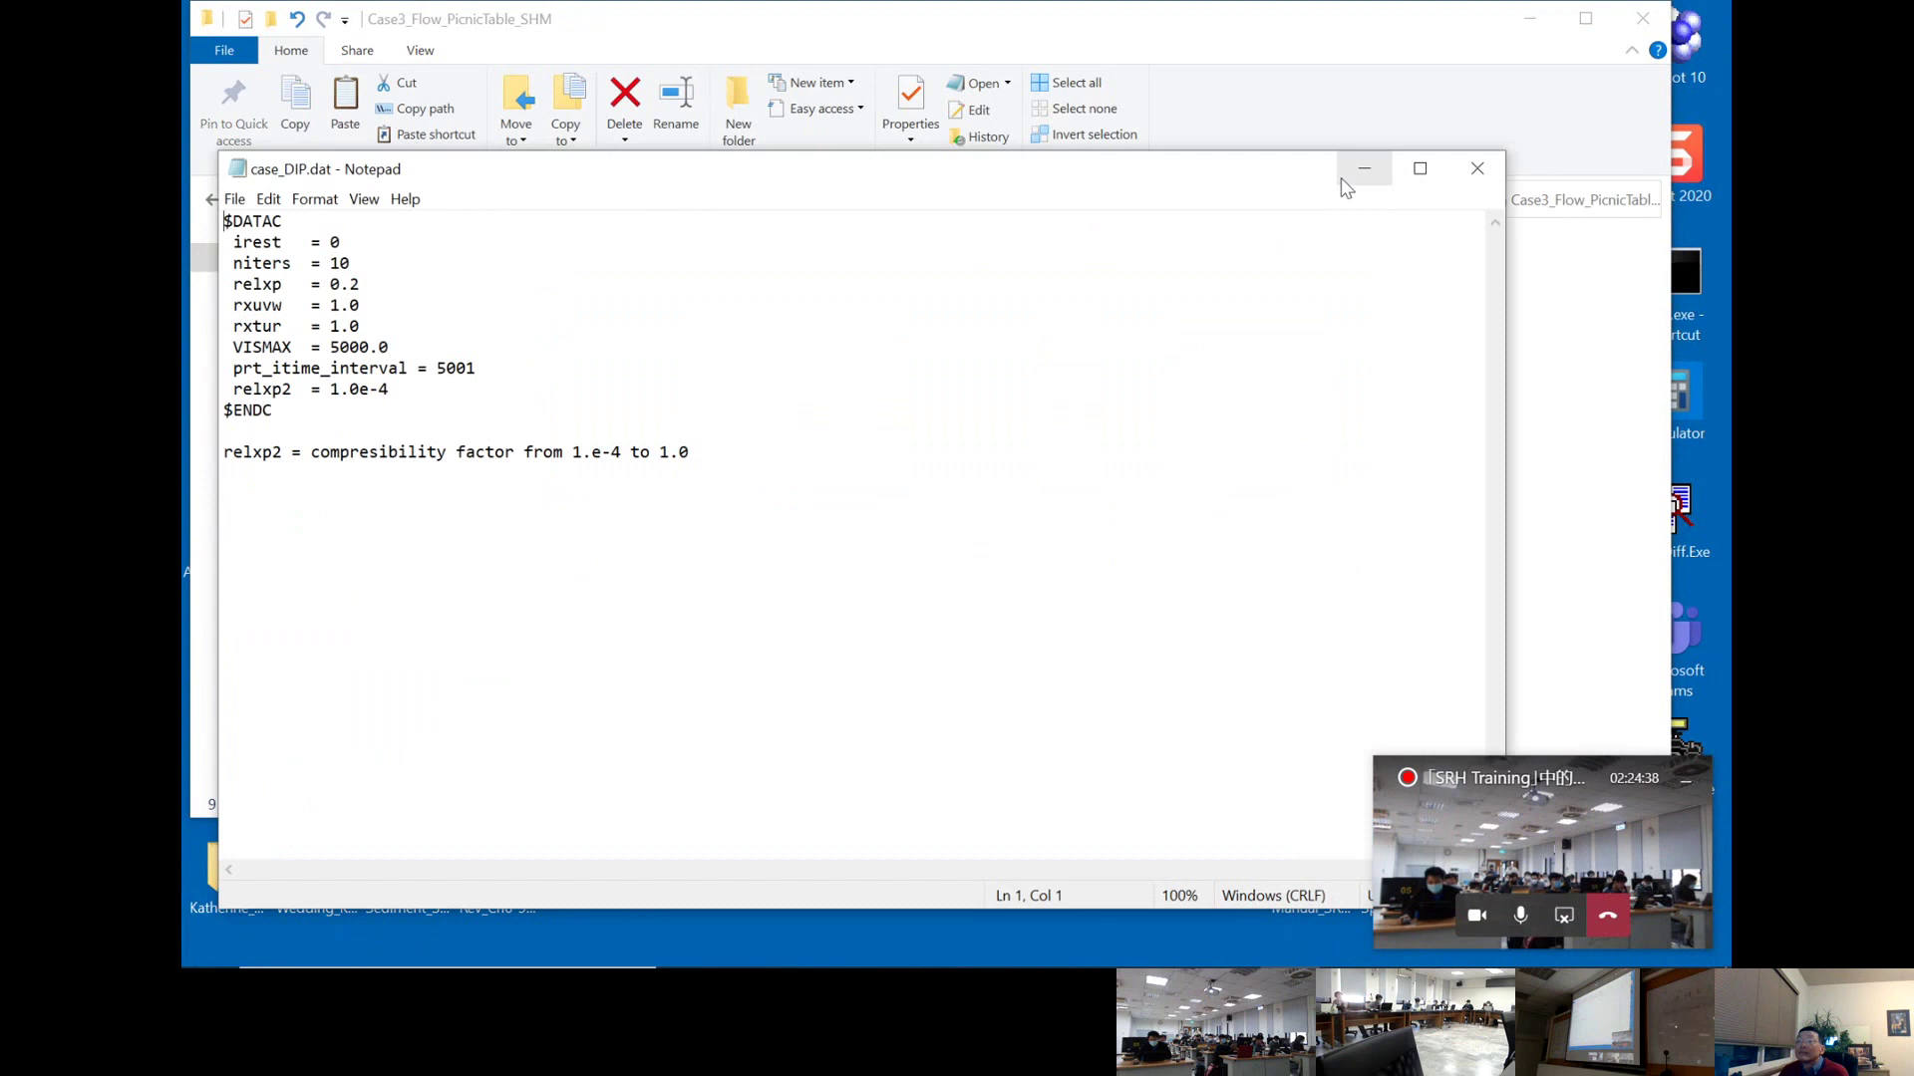
pyautogui.click(1476, 167)
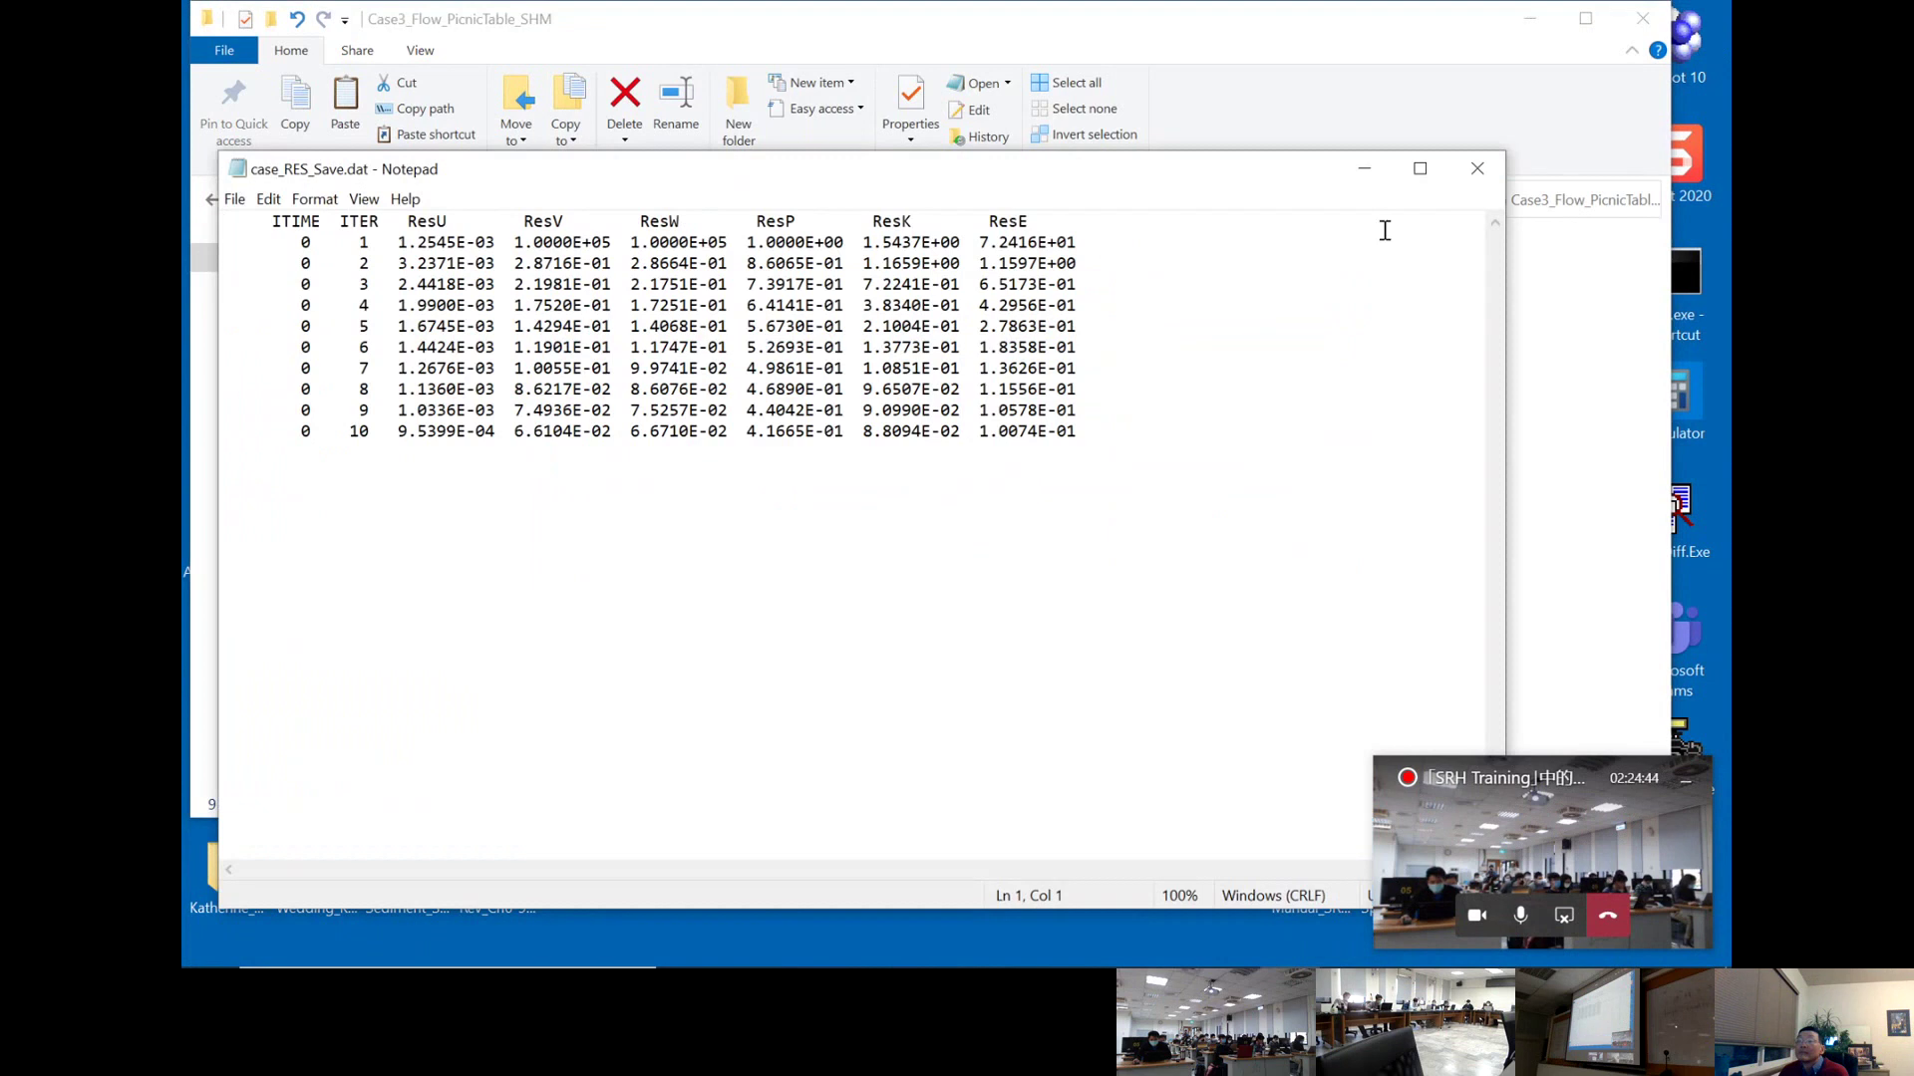
pyautogui.click(1476, 167)
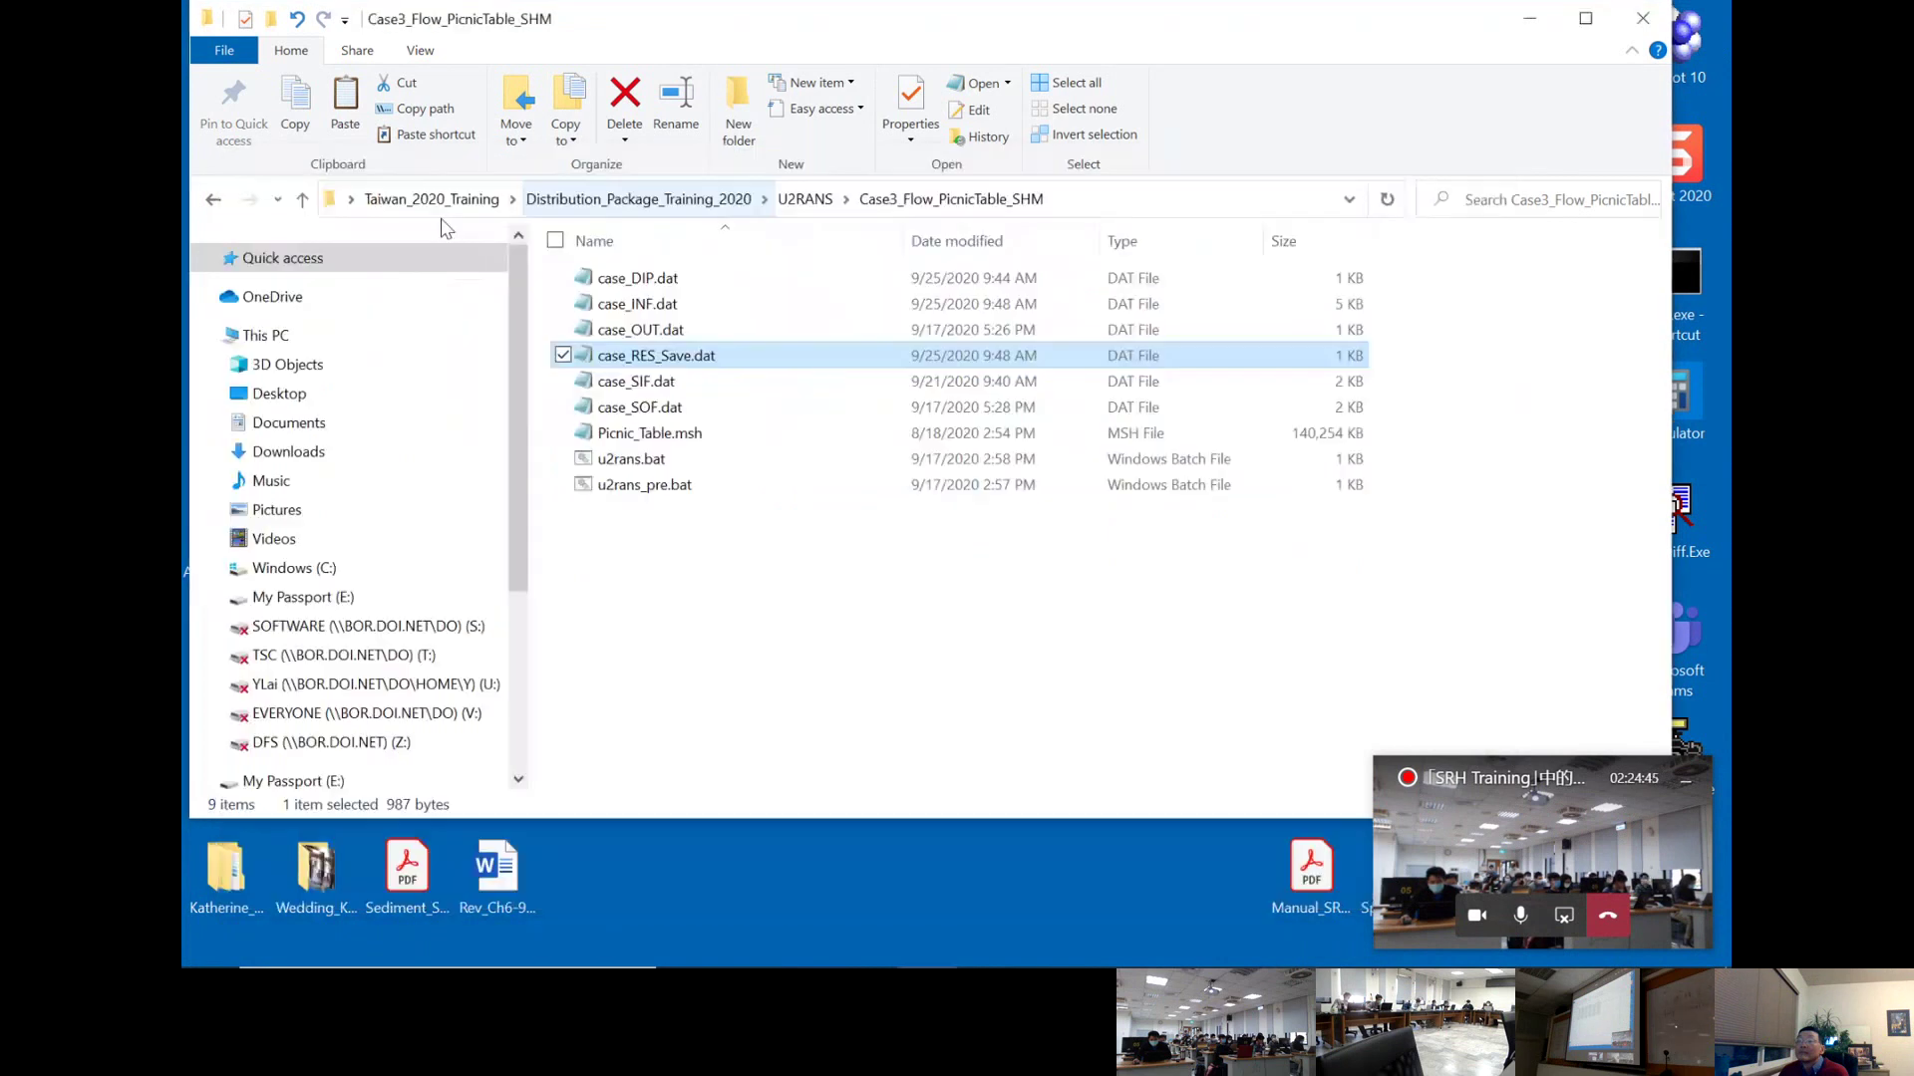
# - Close the original package's folder, restore the running case's folder and open case_RES.dat to check the latest iteration's residuals
pyautogui.click(215, 201)
pyautogui.click(1643, 18)
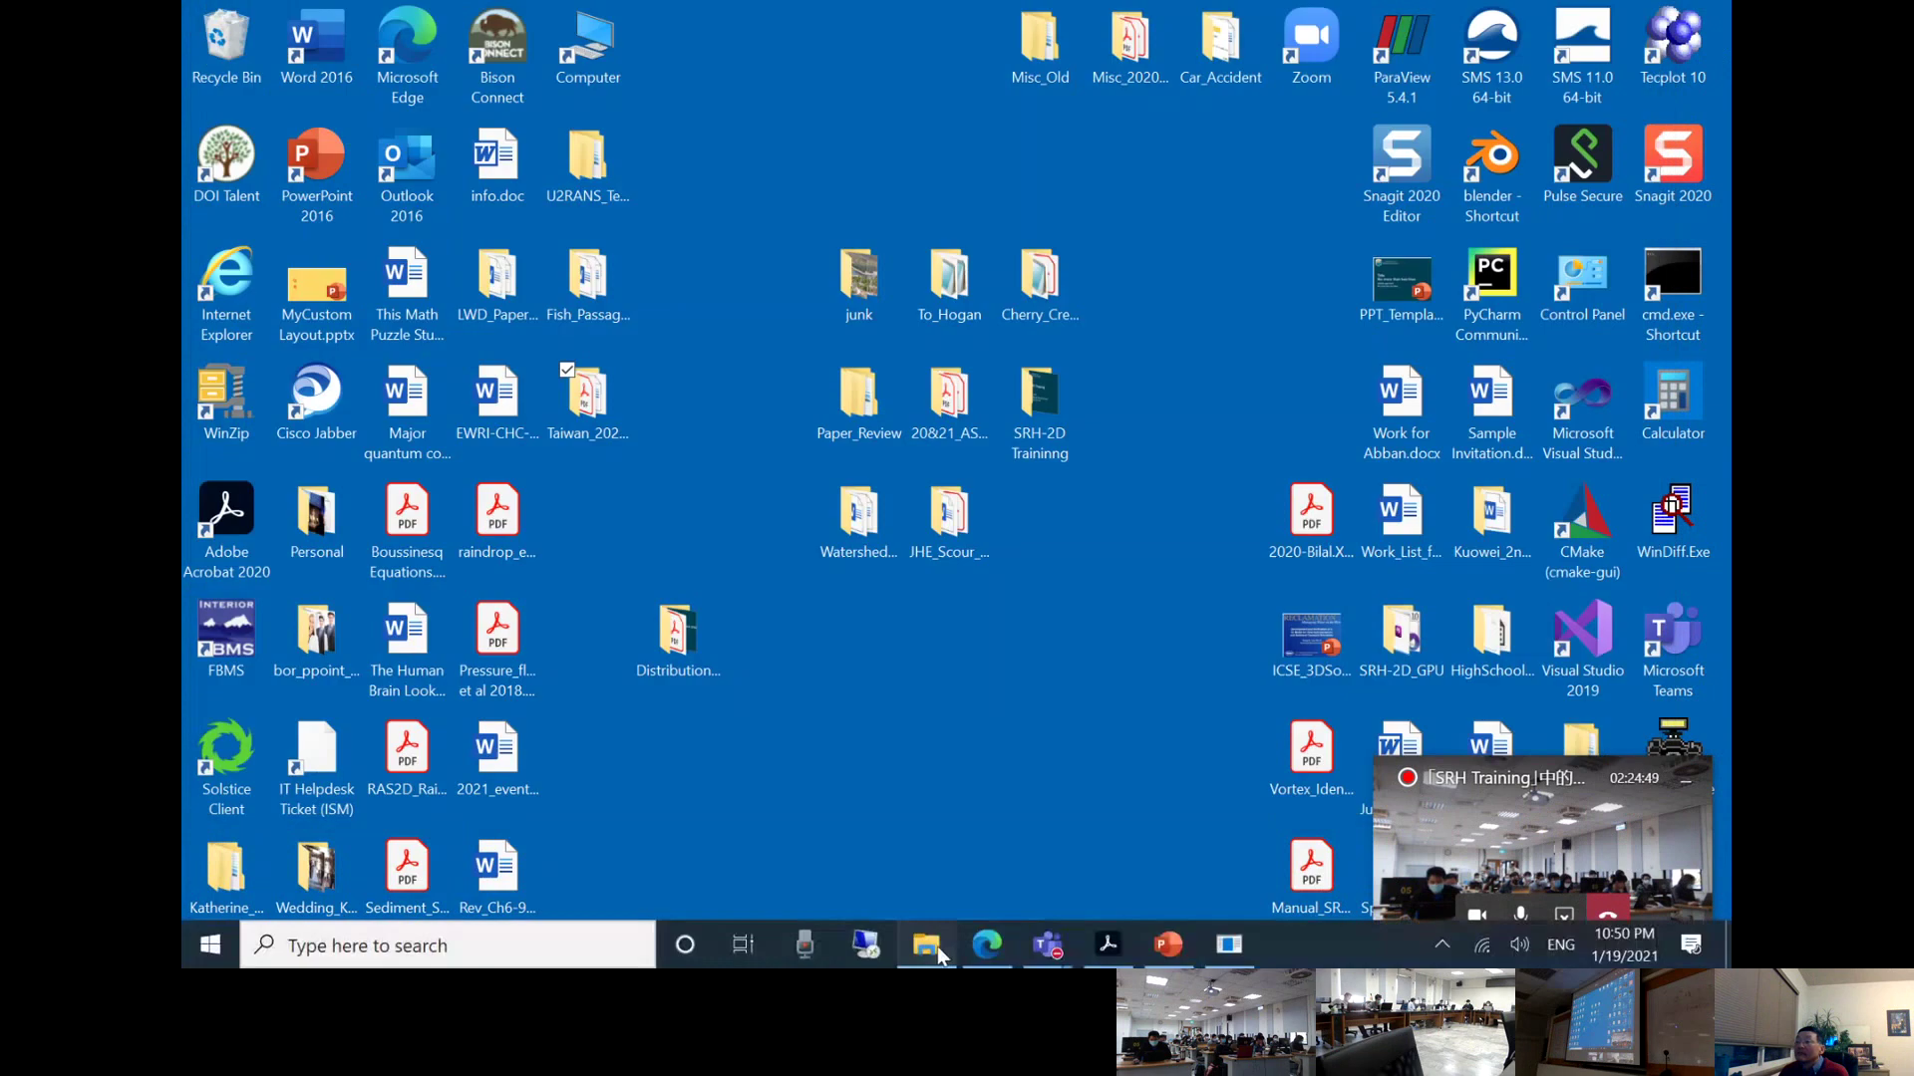
pyautogui.click(937, 947)
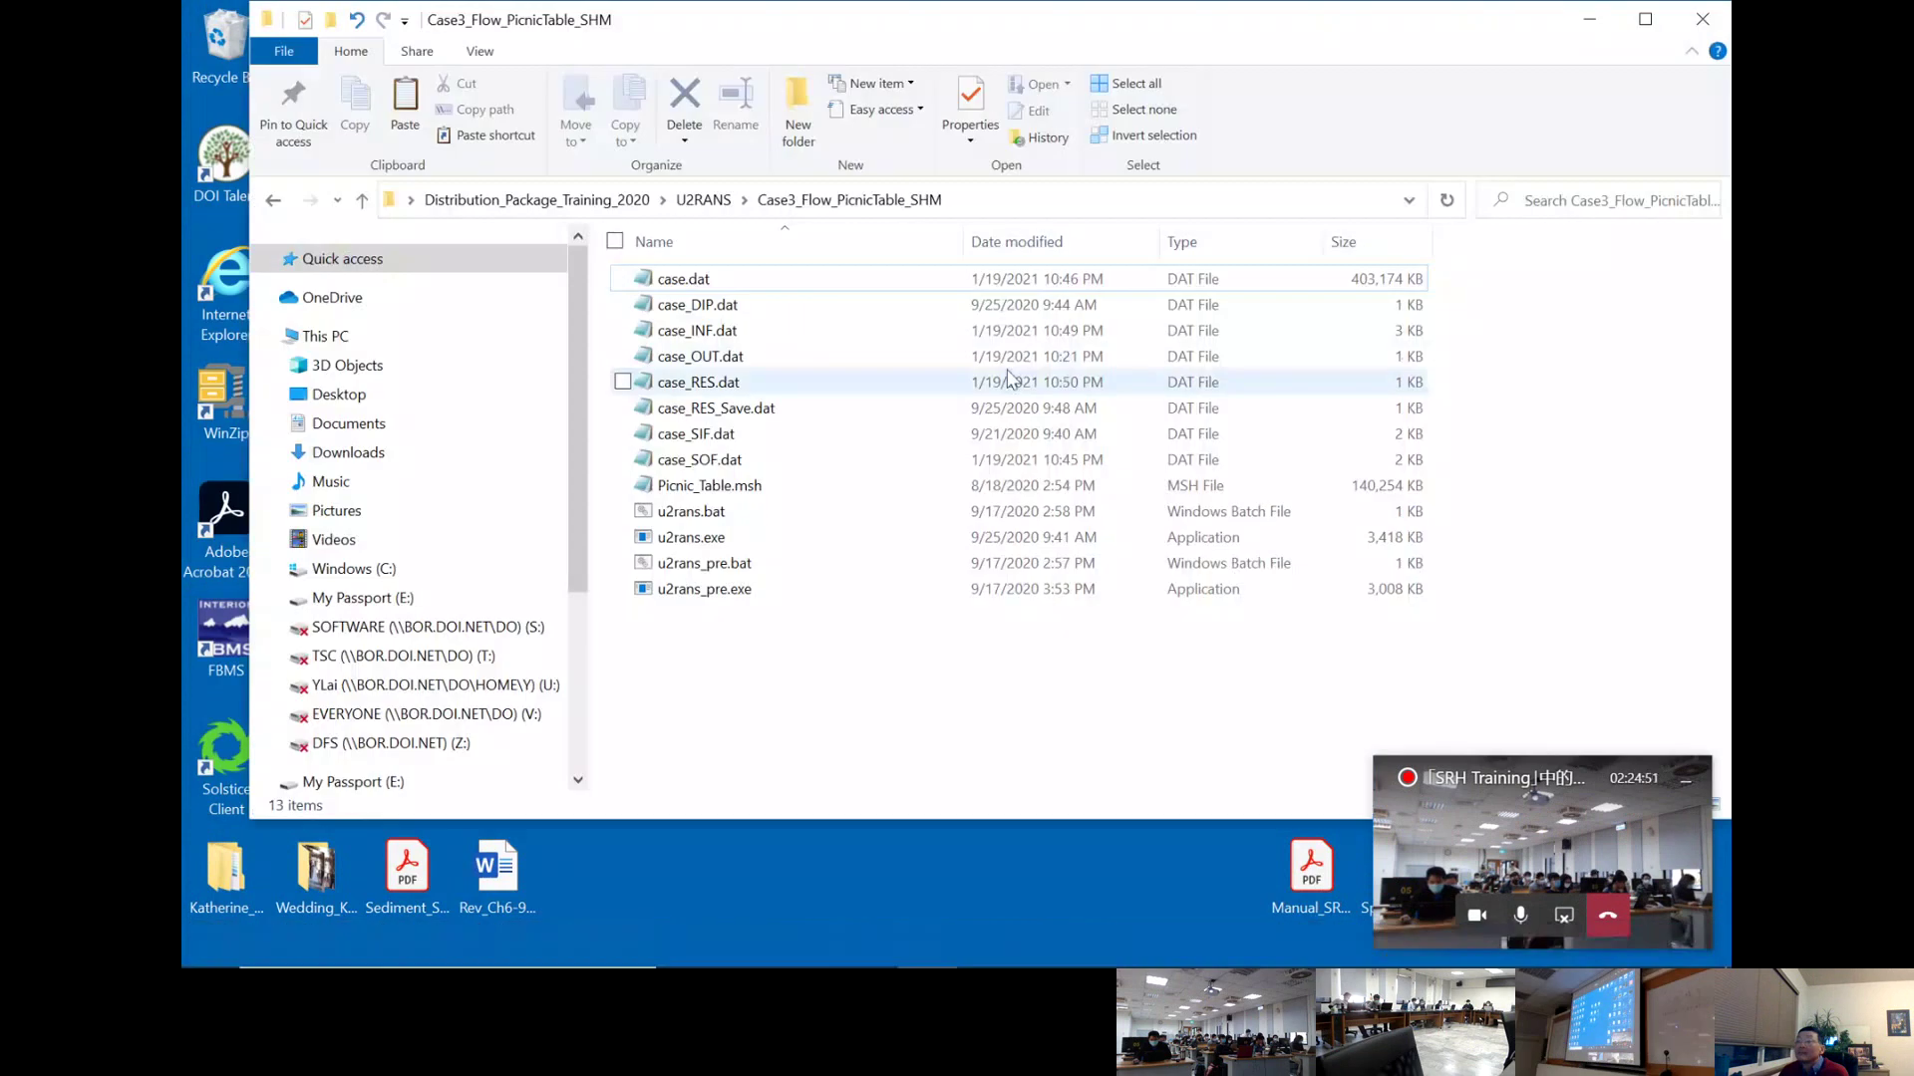
pyautogui.click(1008, 381)
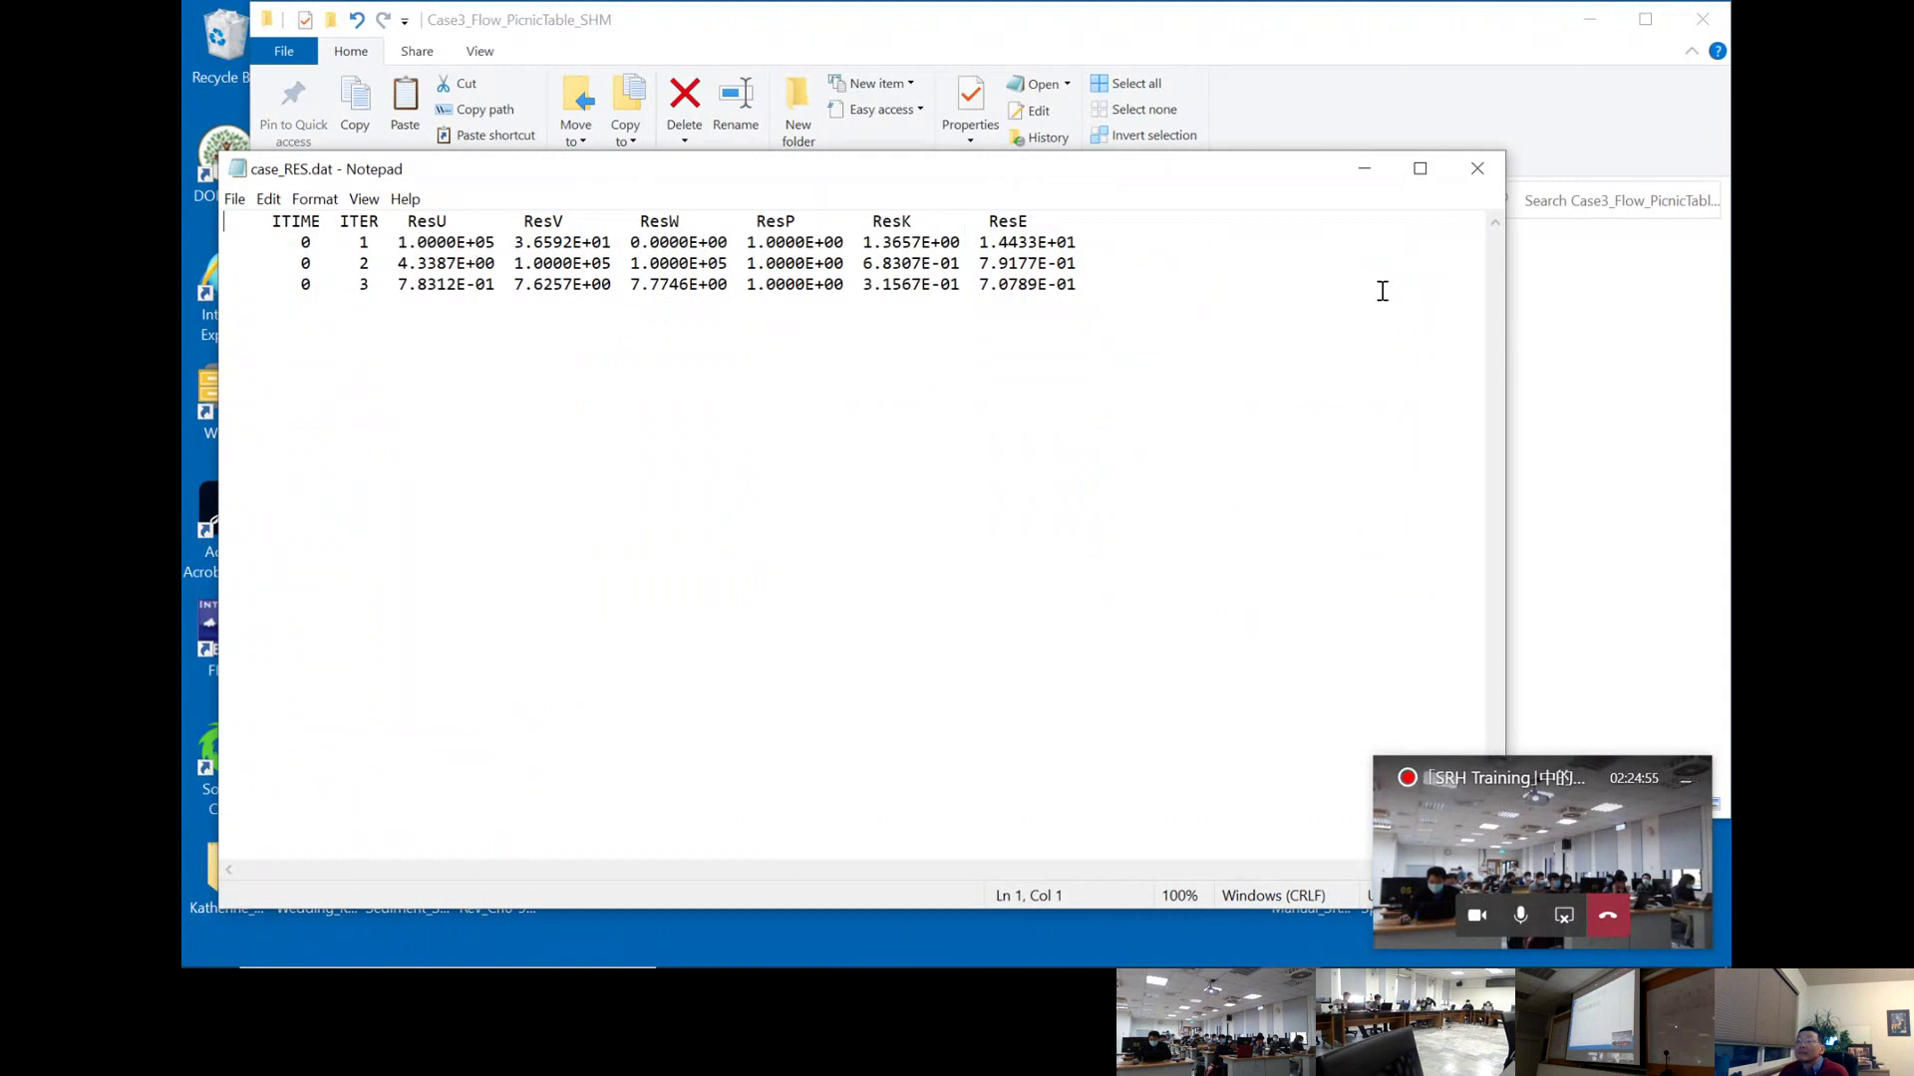
# - Close the residuals file, then set relxp2 to 1.0 in the running case's case_DIP.dat and save the change
pyautogui.click(1477, 171)
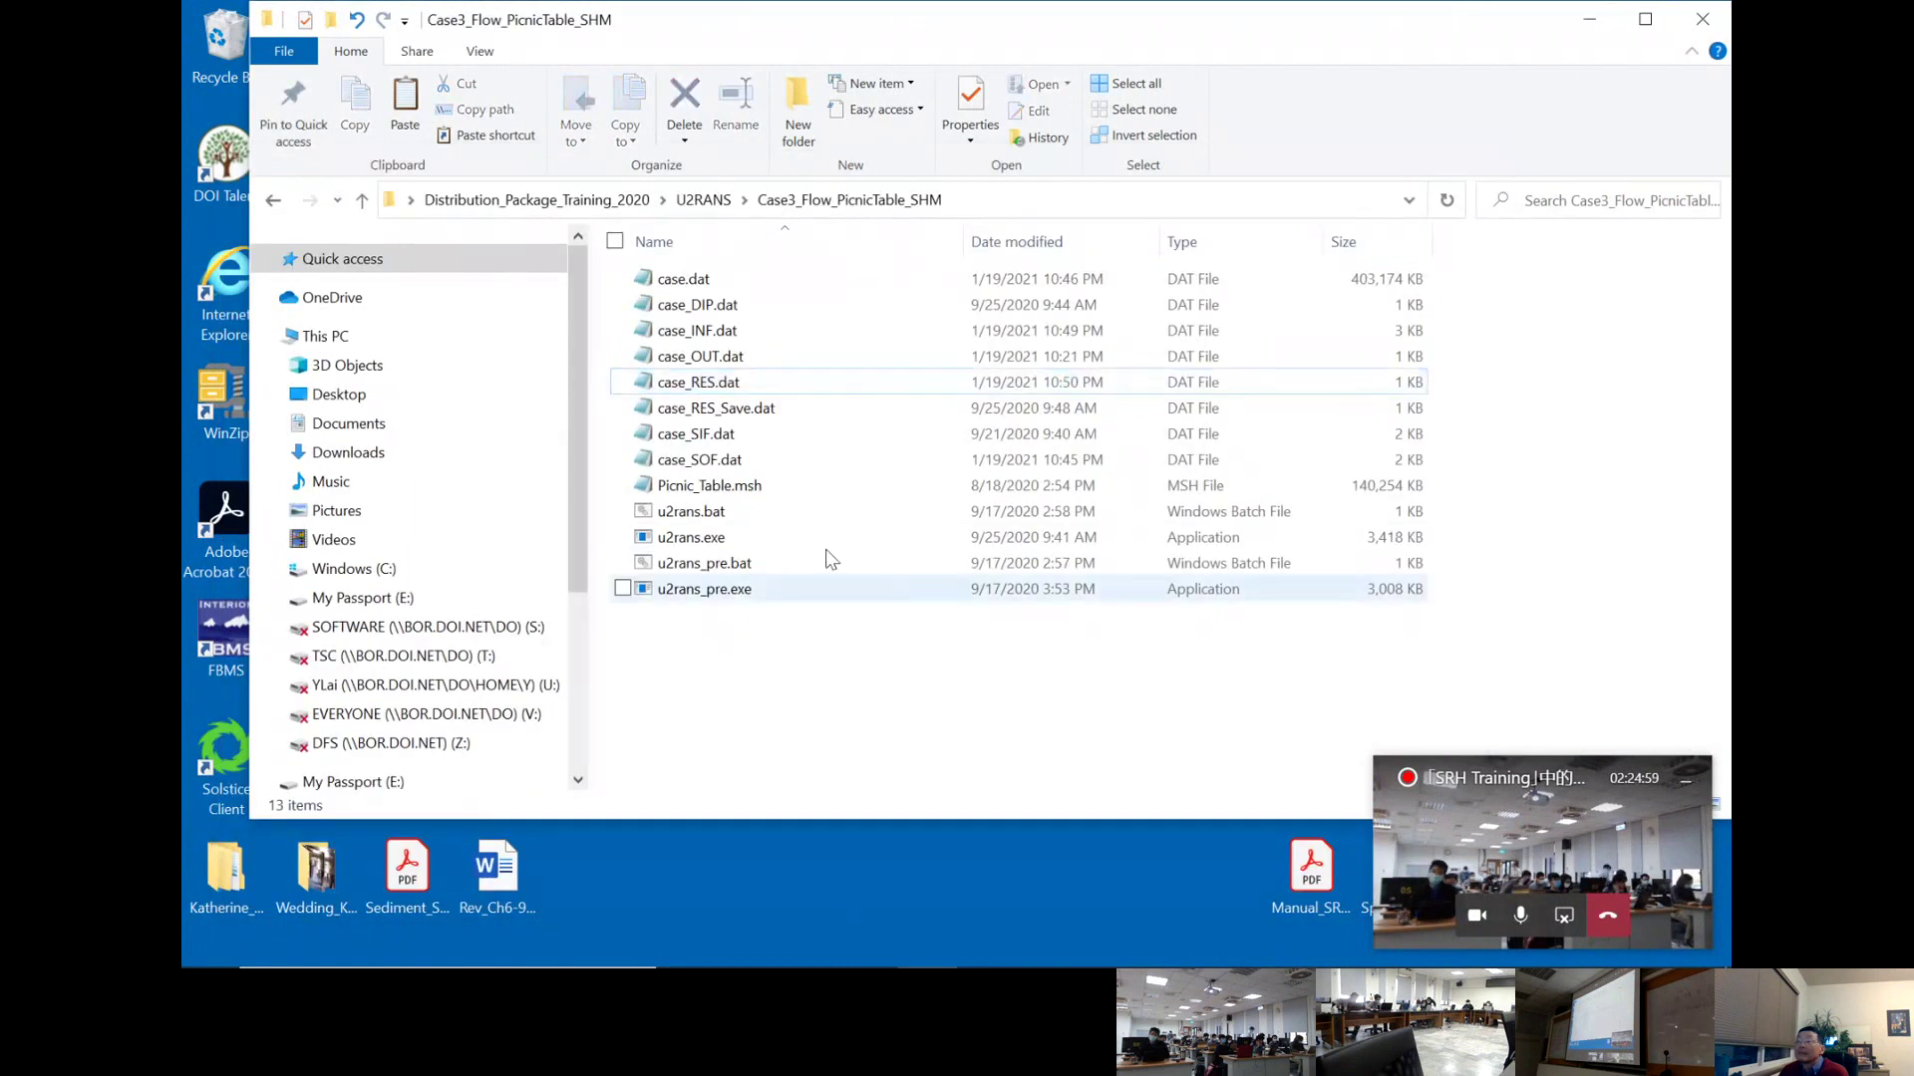
pyautogui.click(721, 309)
pyautogui.doubleClick(722, 313)
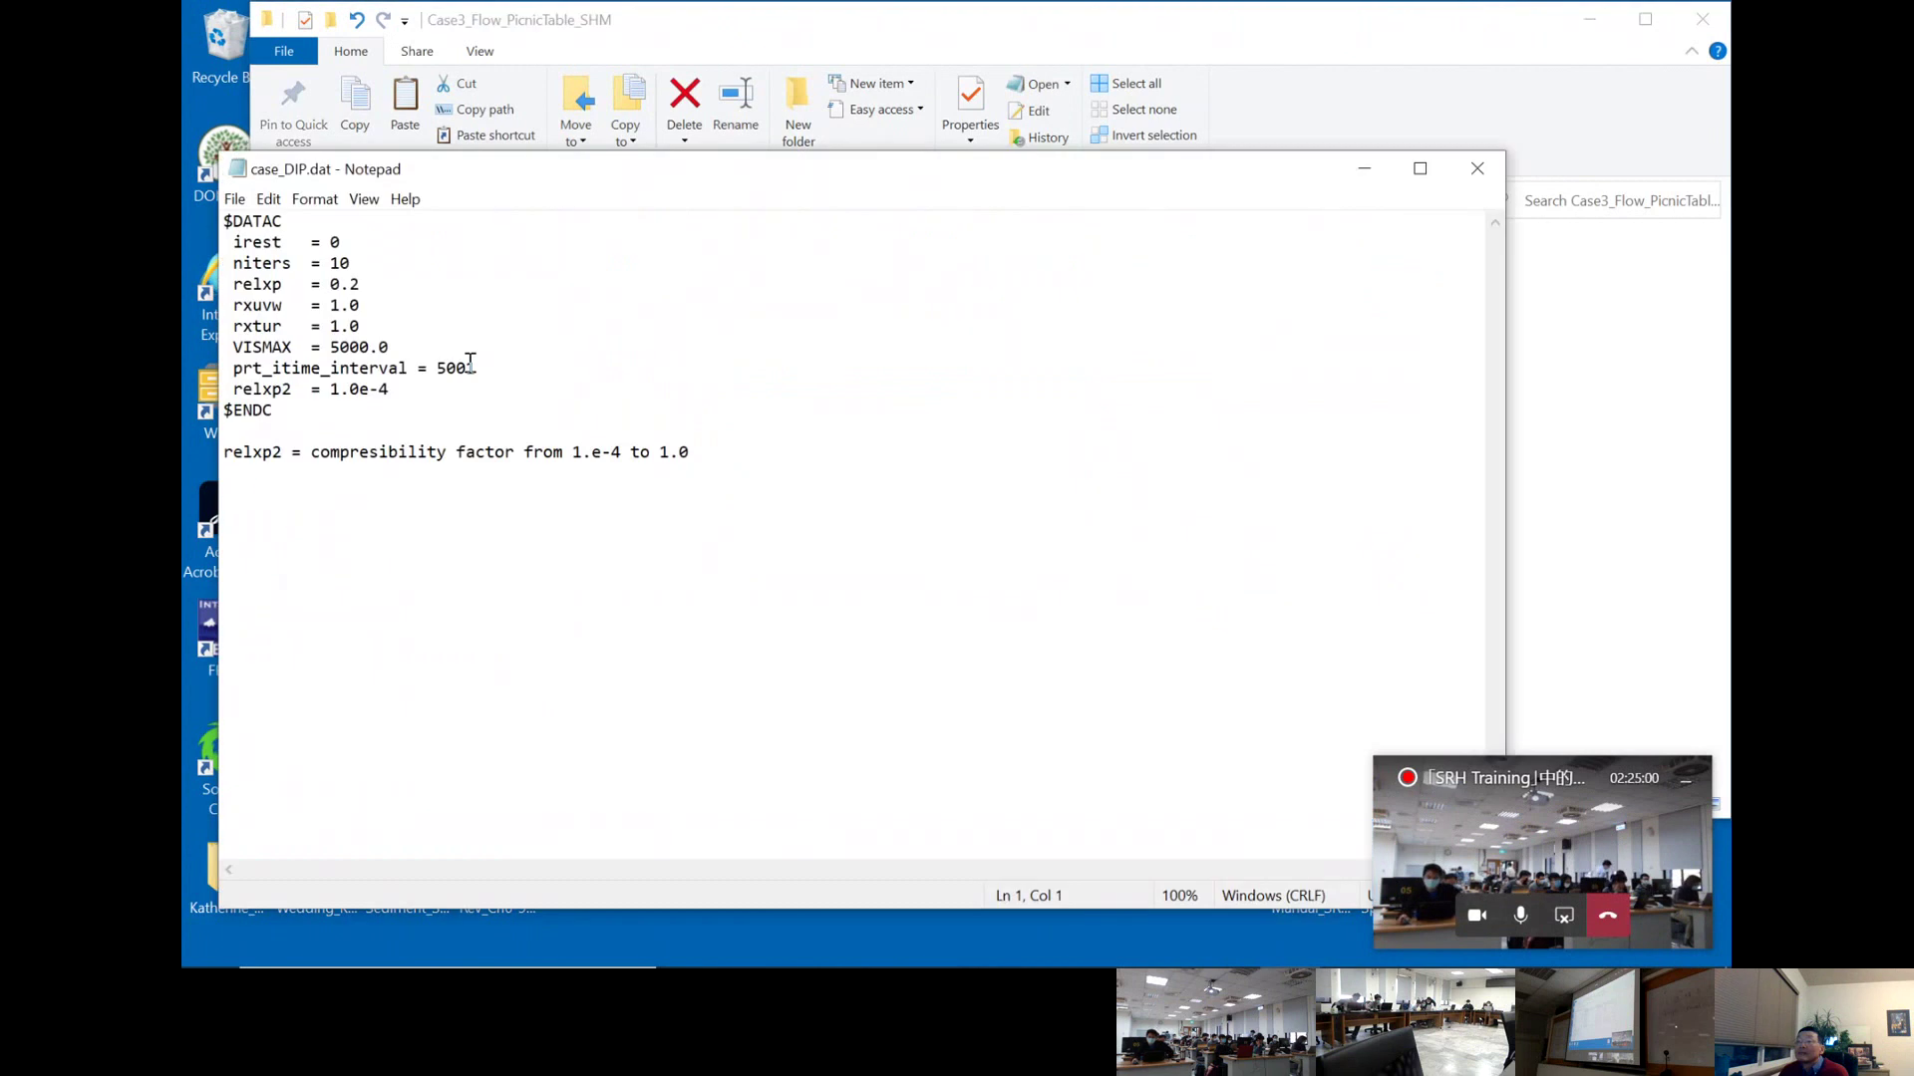
pyautogui.click(495, 388)
pyautogui.press('BackSpace')
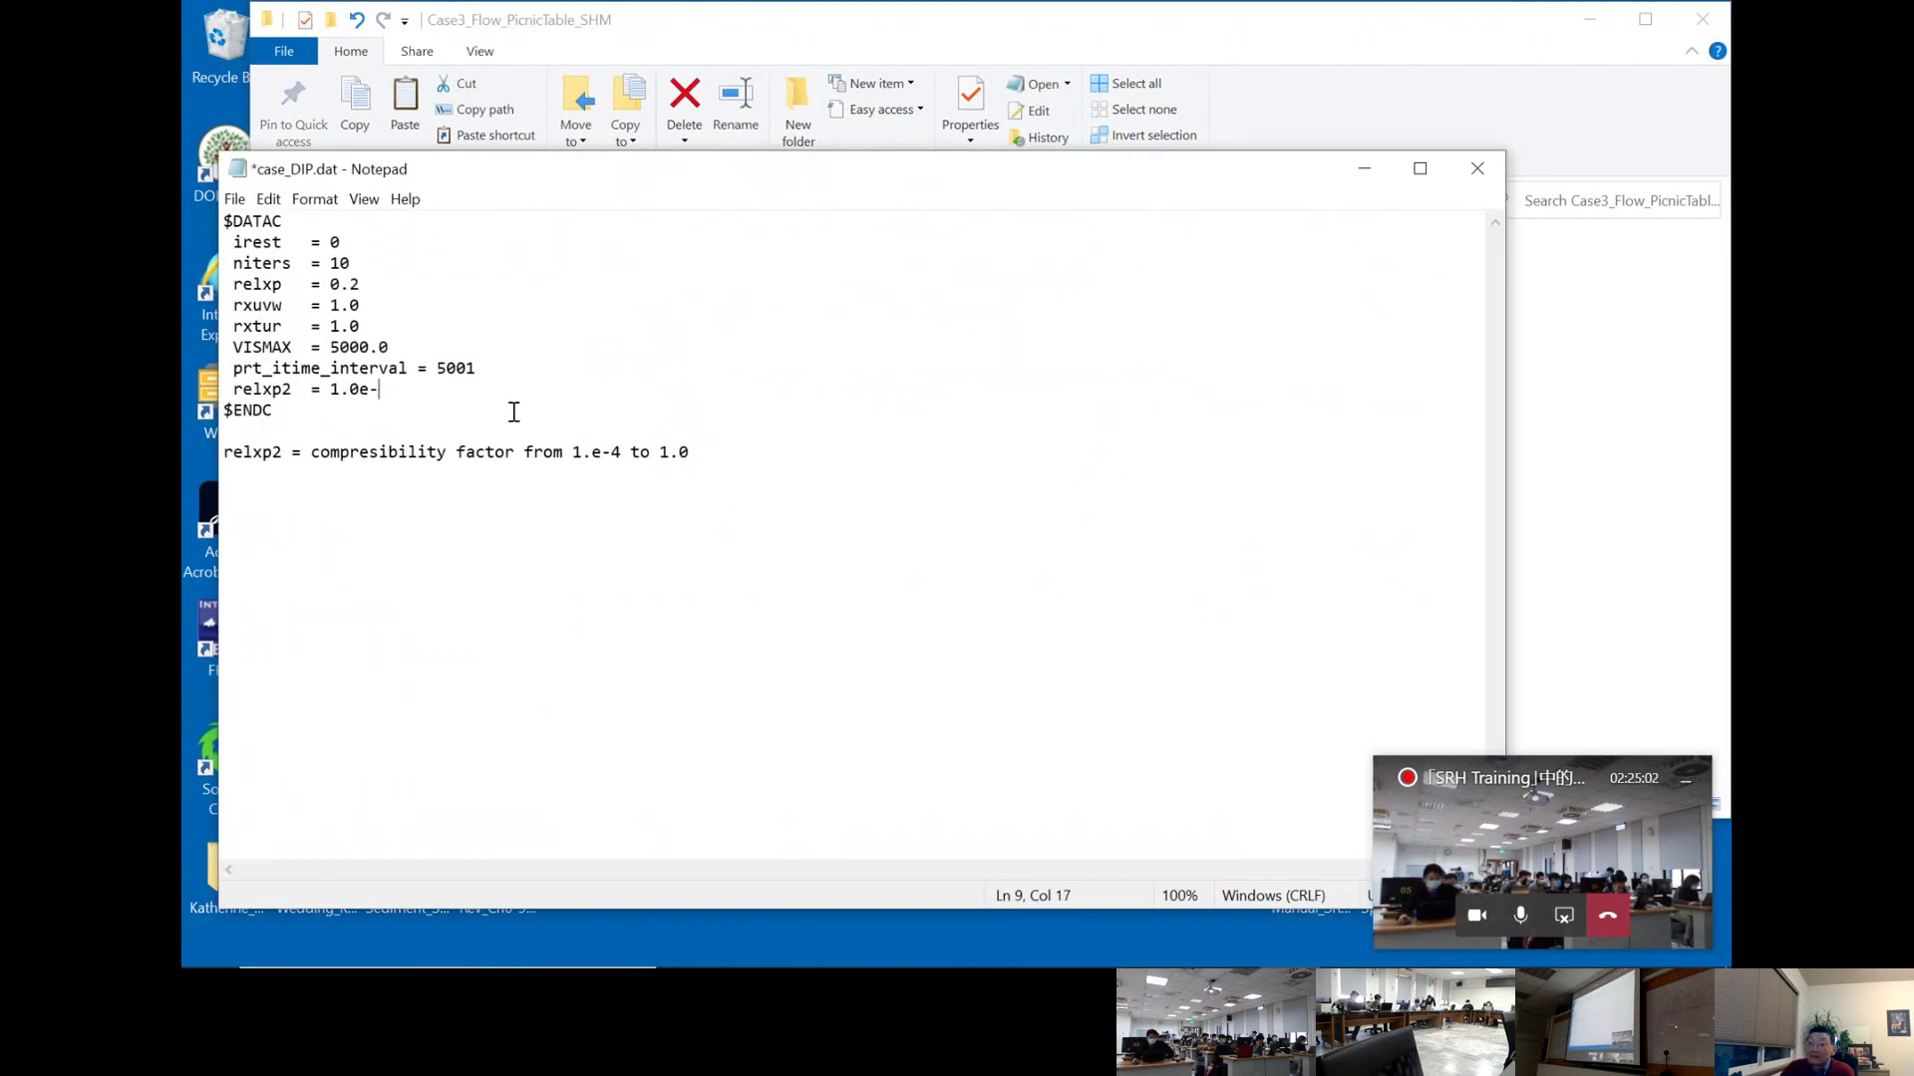
pyautogui.press('BackSpace')
pyautogui.press('BackSpace')
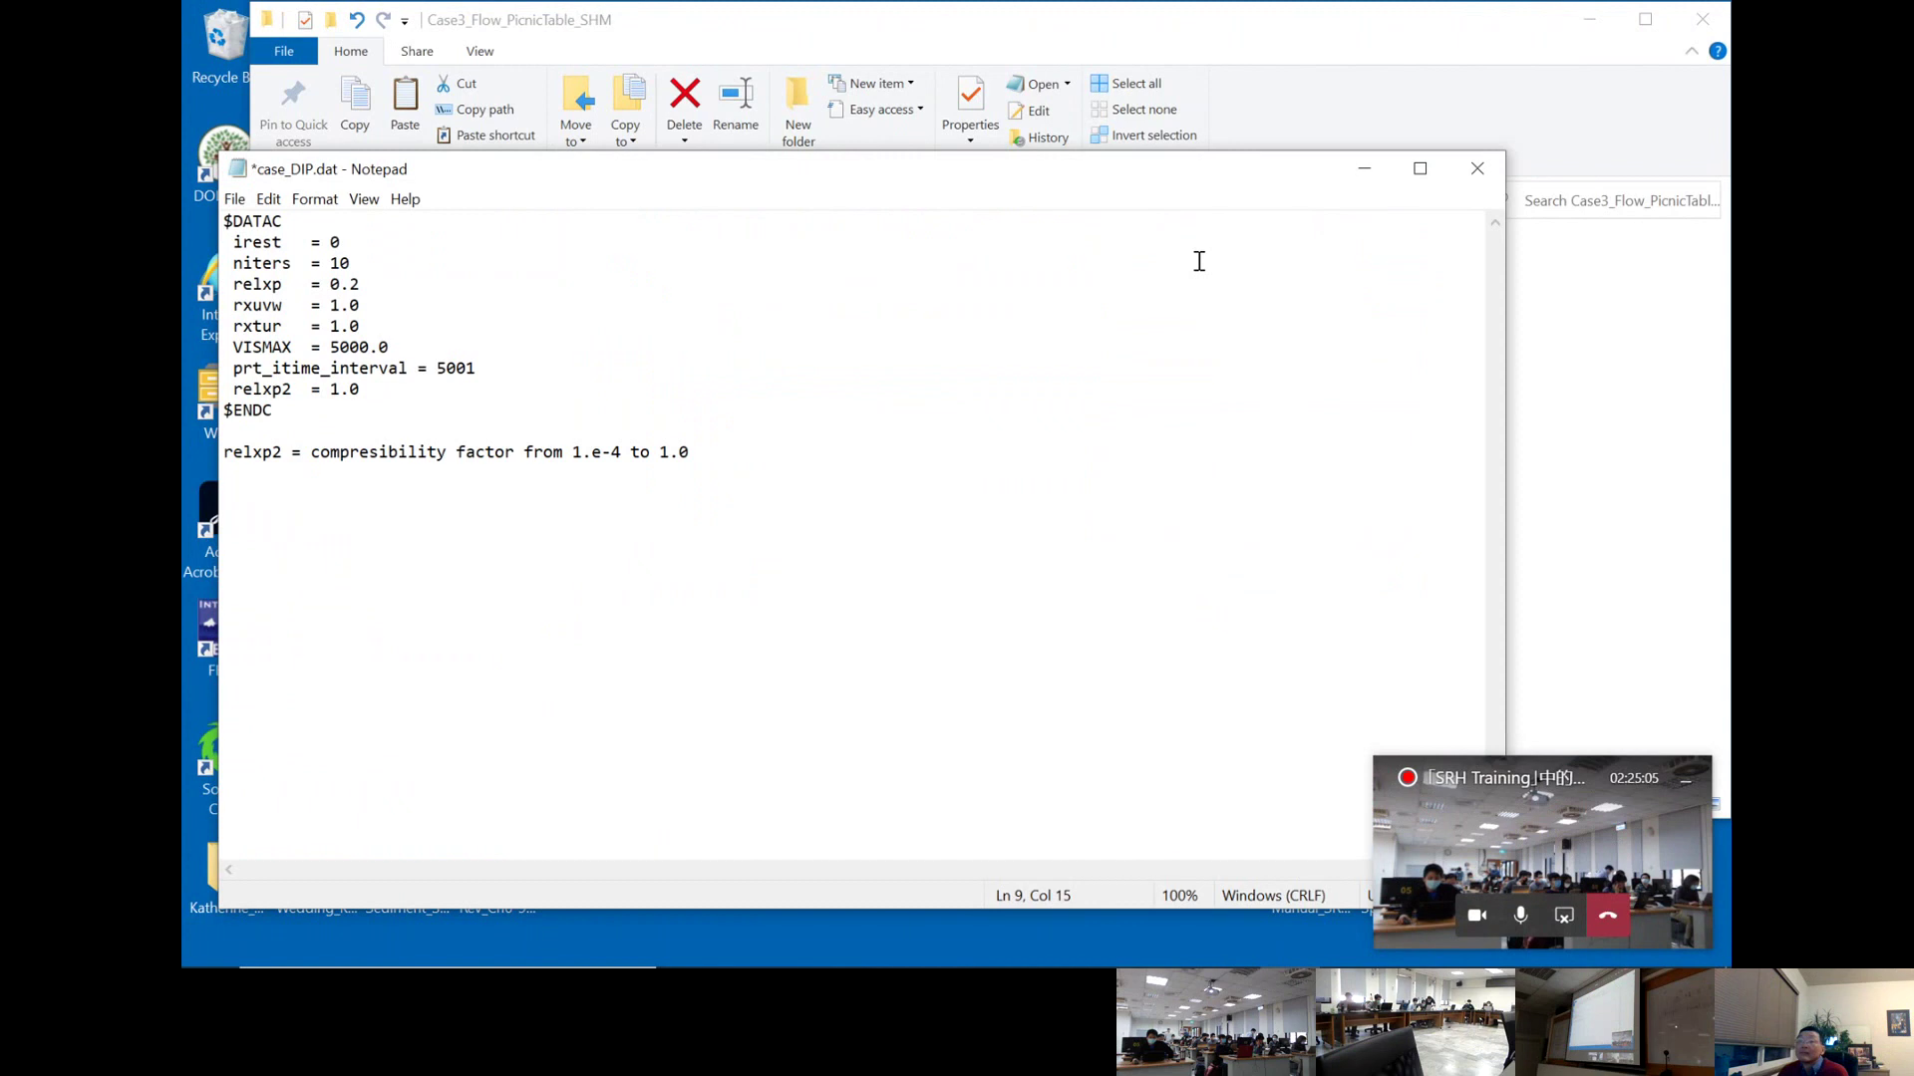
pyautogui.click(1477, 169)
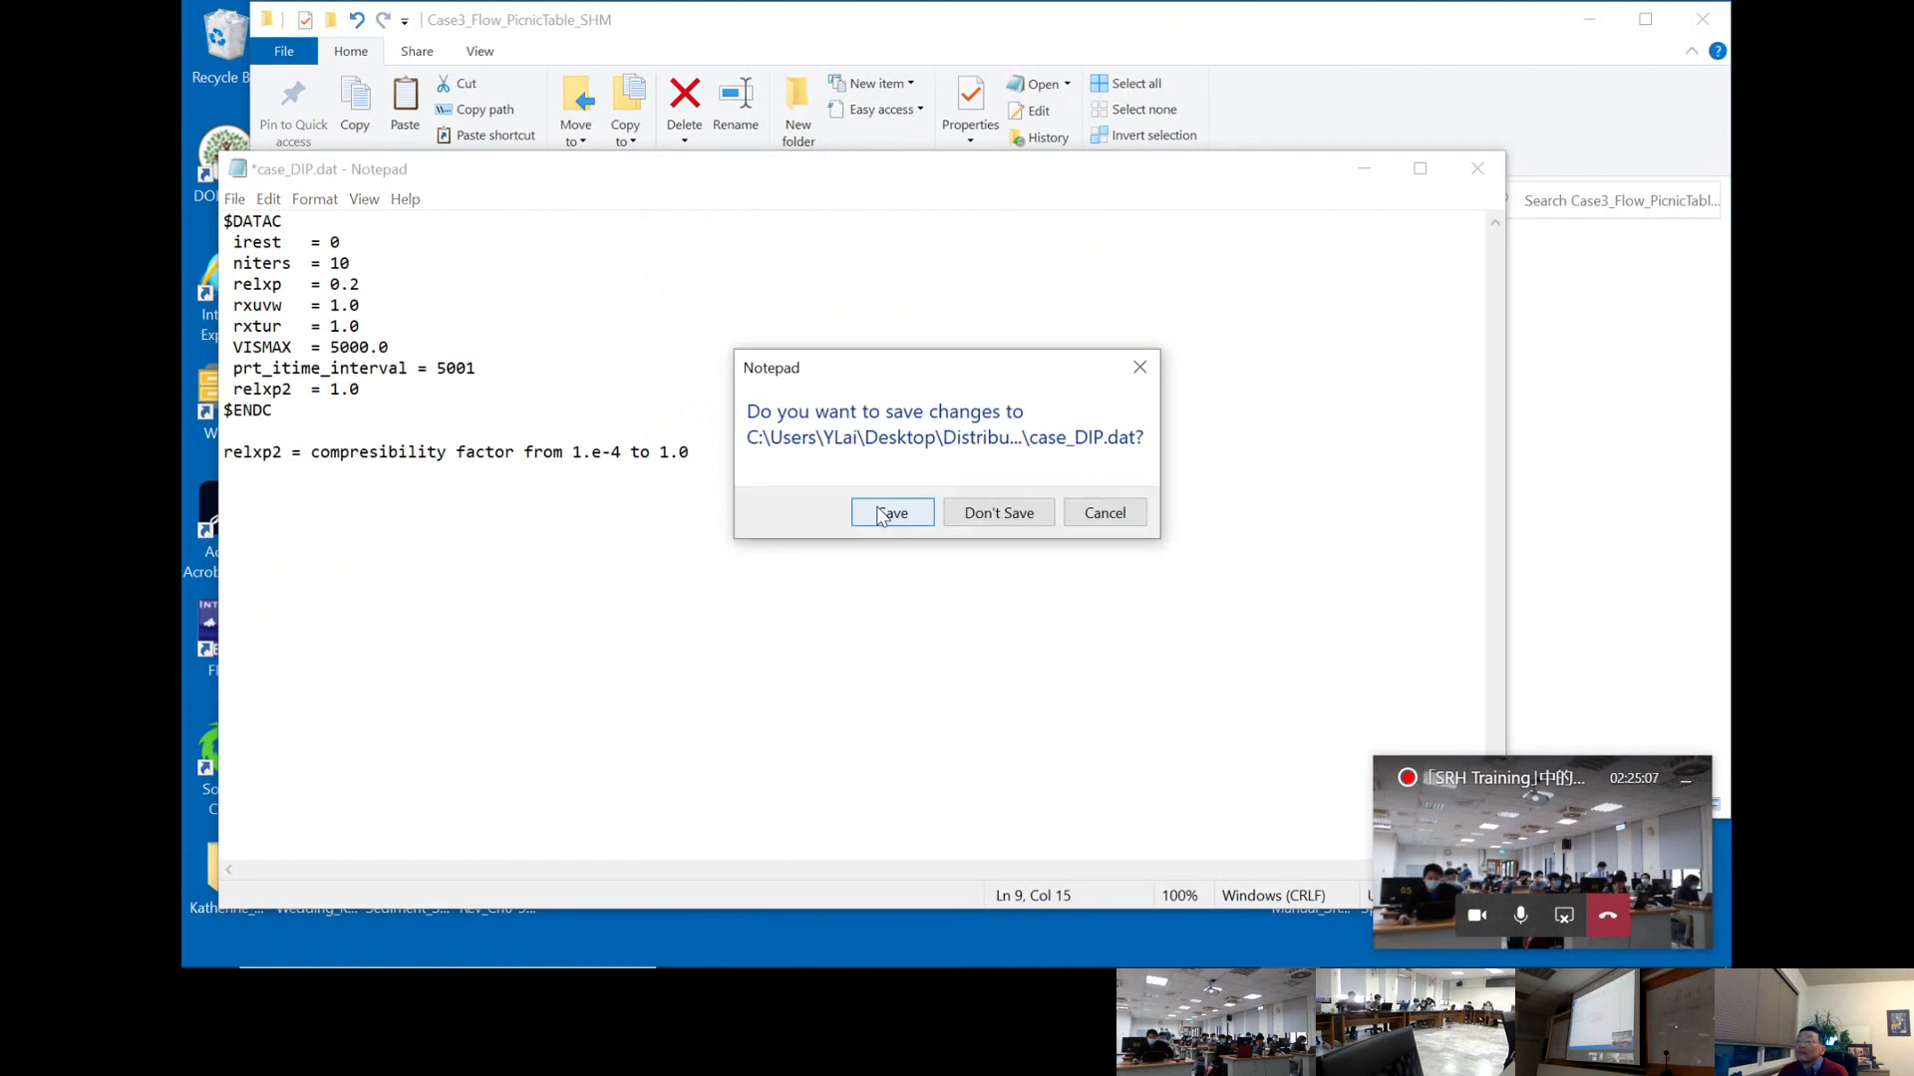
pyautogui.click(880, 515)
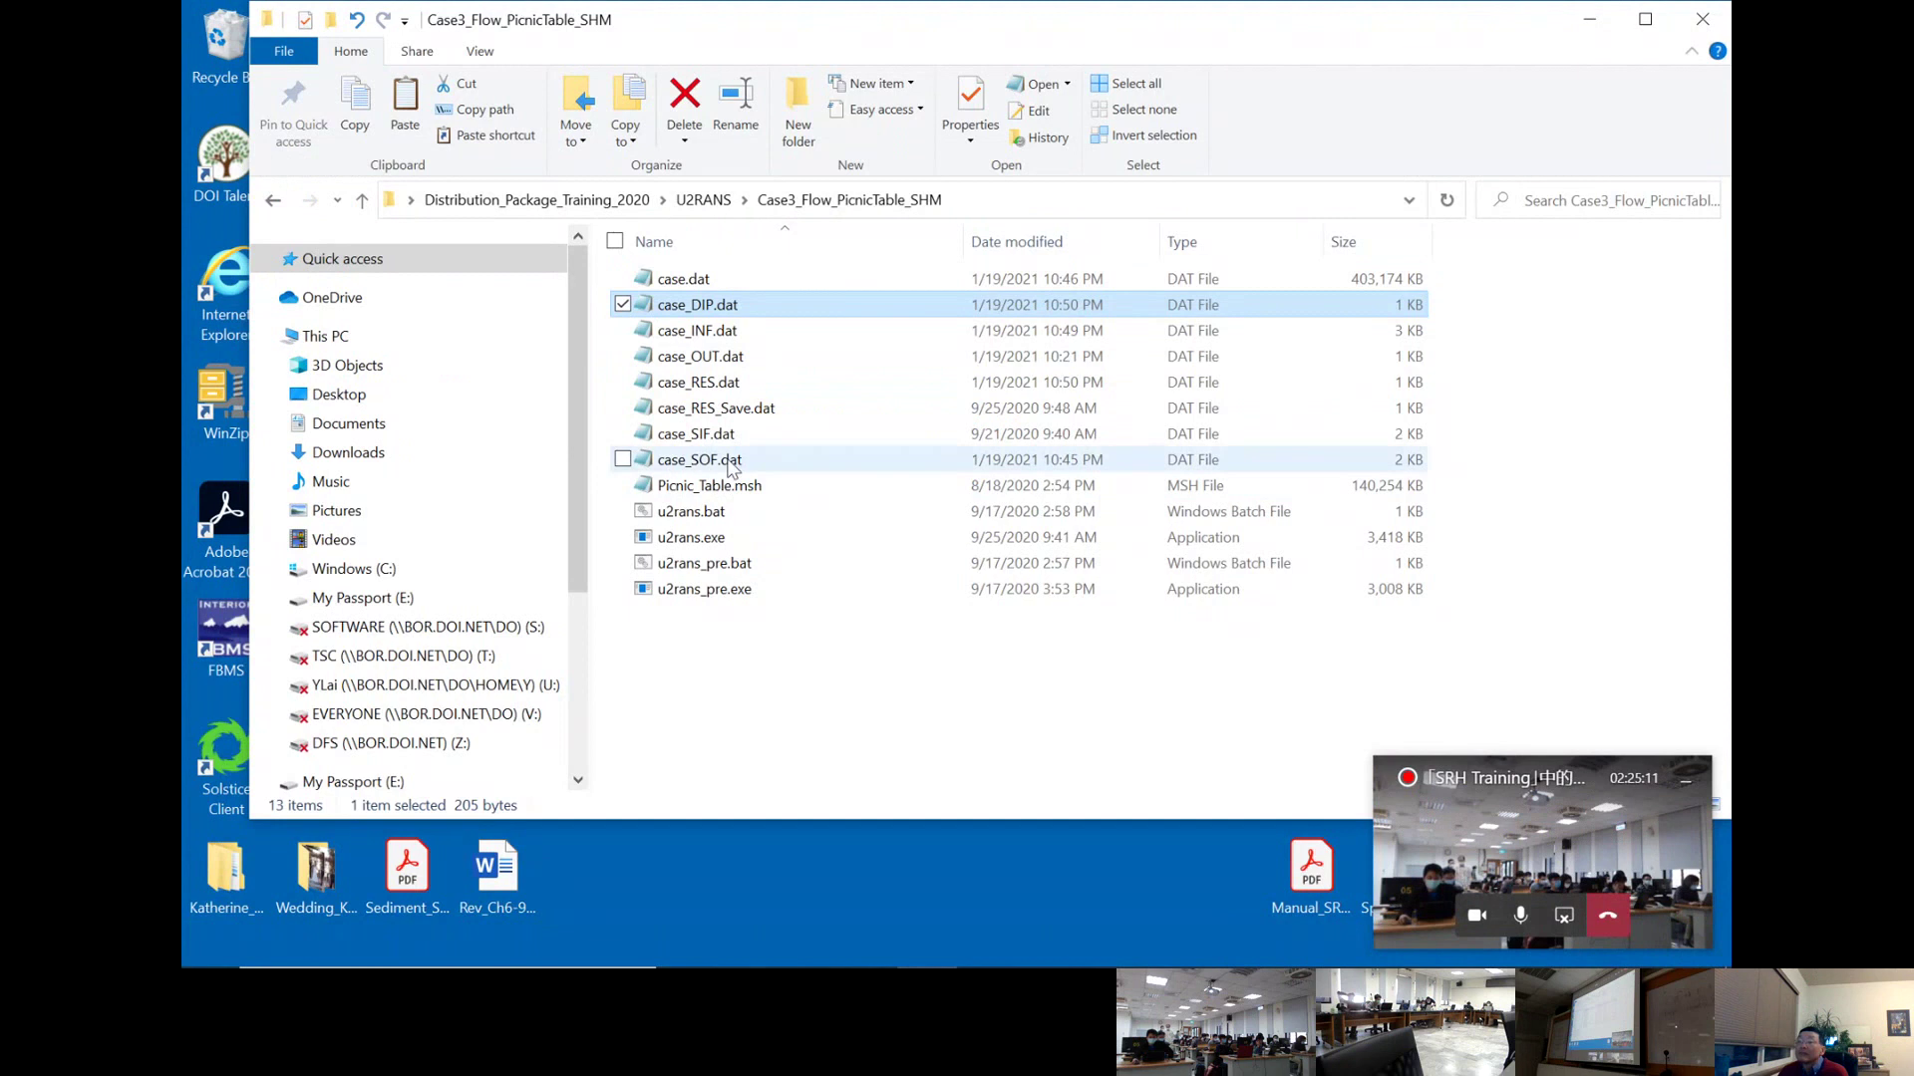
# - Recheck the saved case_DIP.dat parameters and examine the solver output at the end of case_INF.dat, closing both files
pyautogui.doubleClick(747, 312)
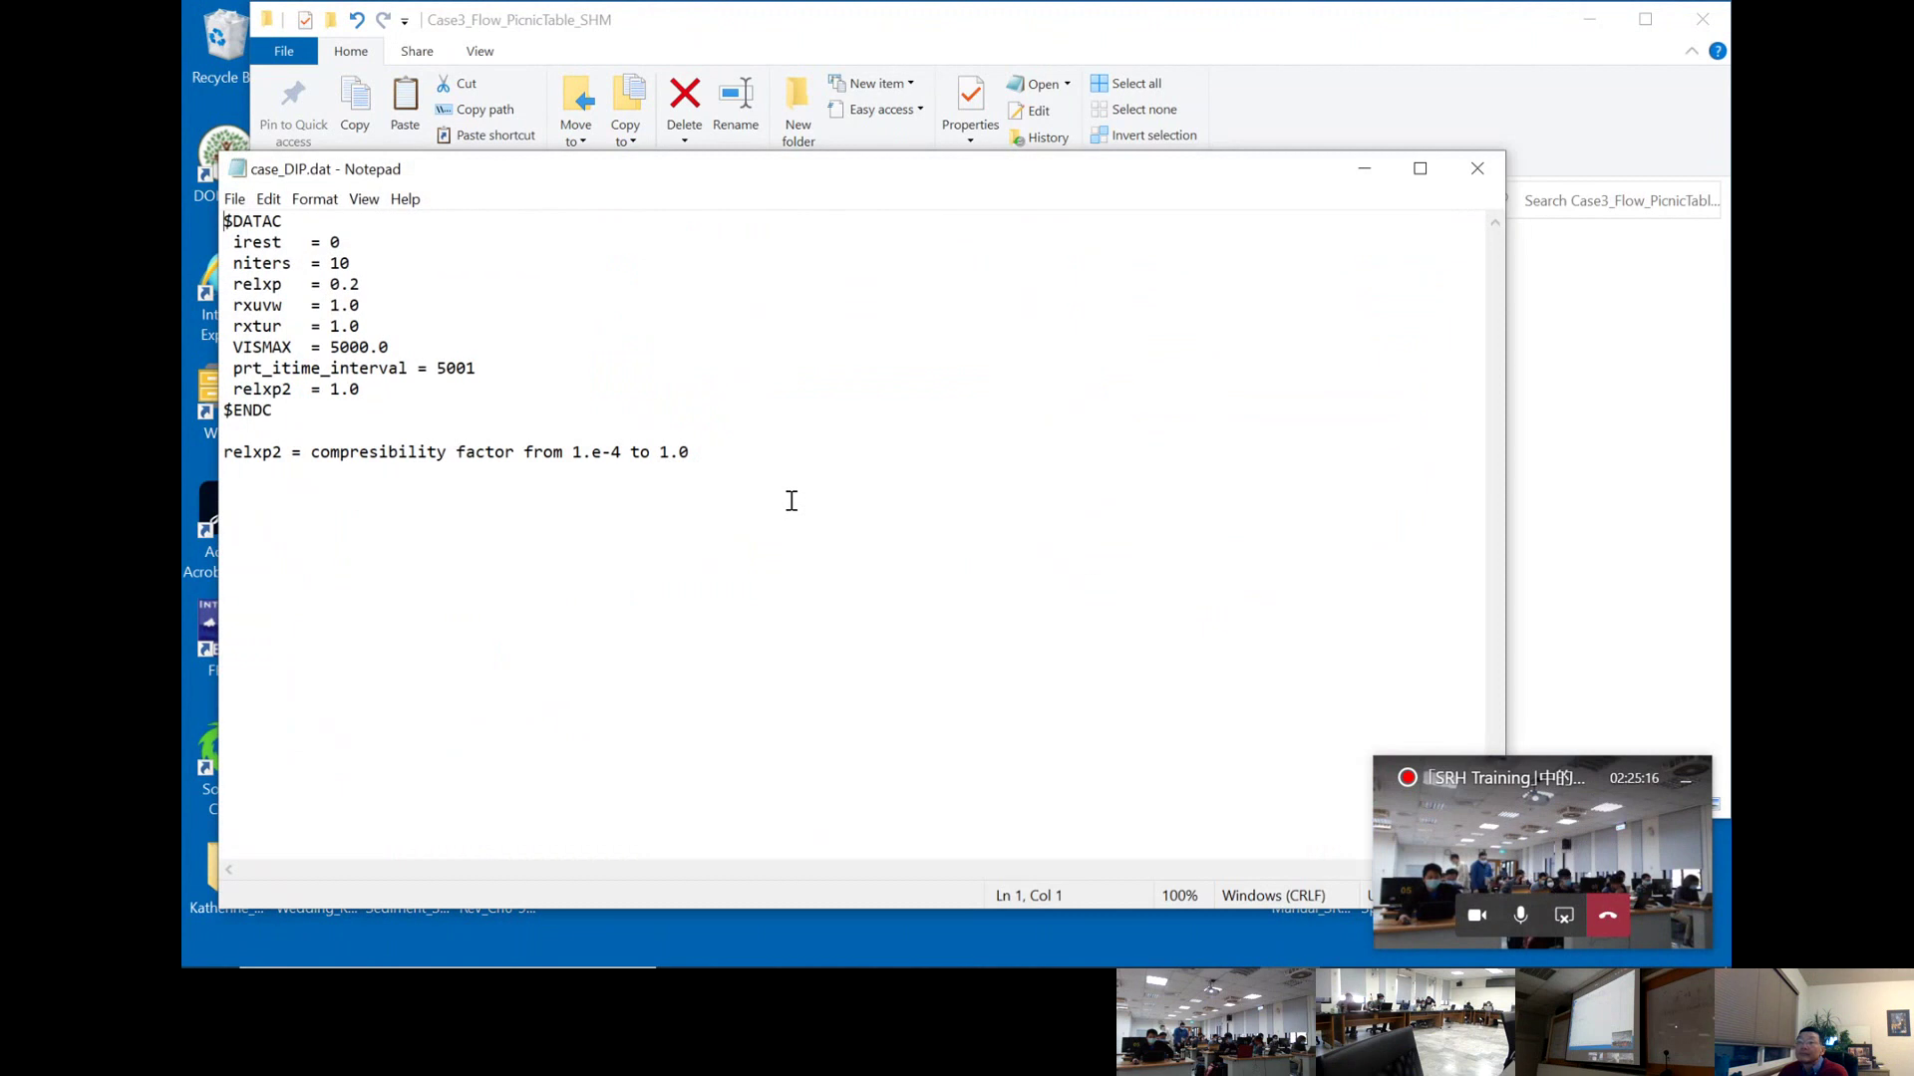
pyautogui.click(1476, 169)
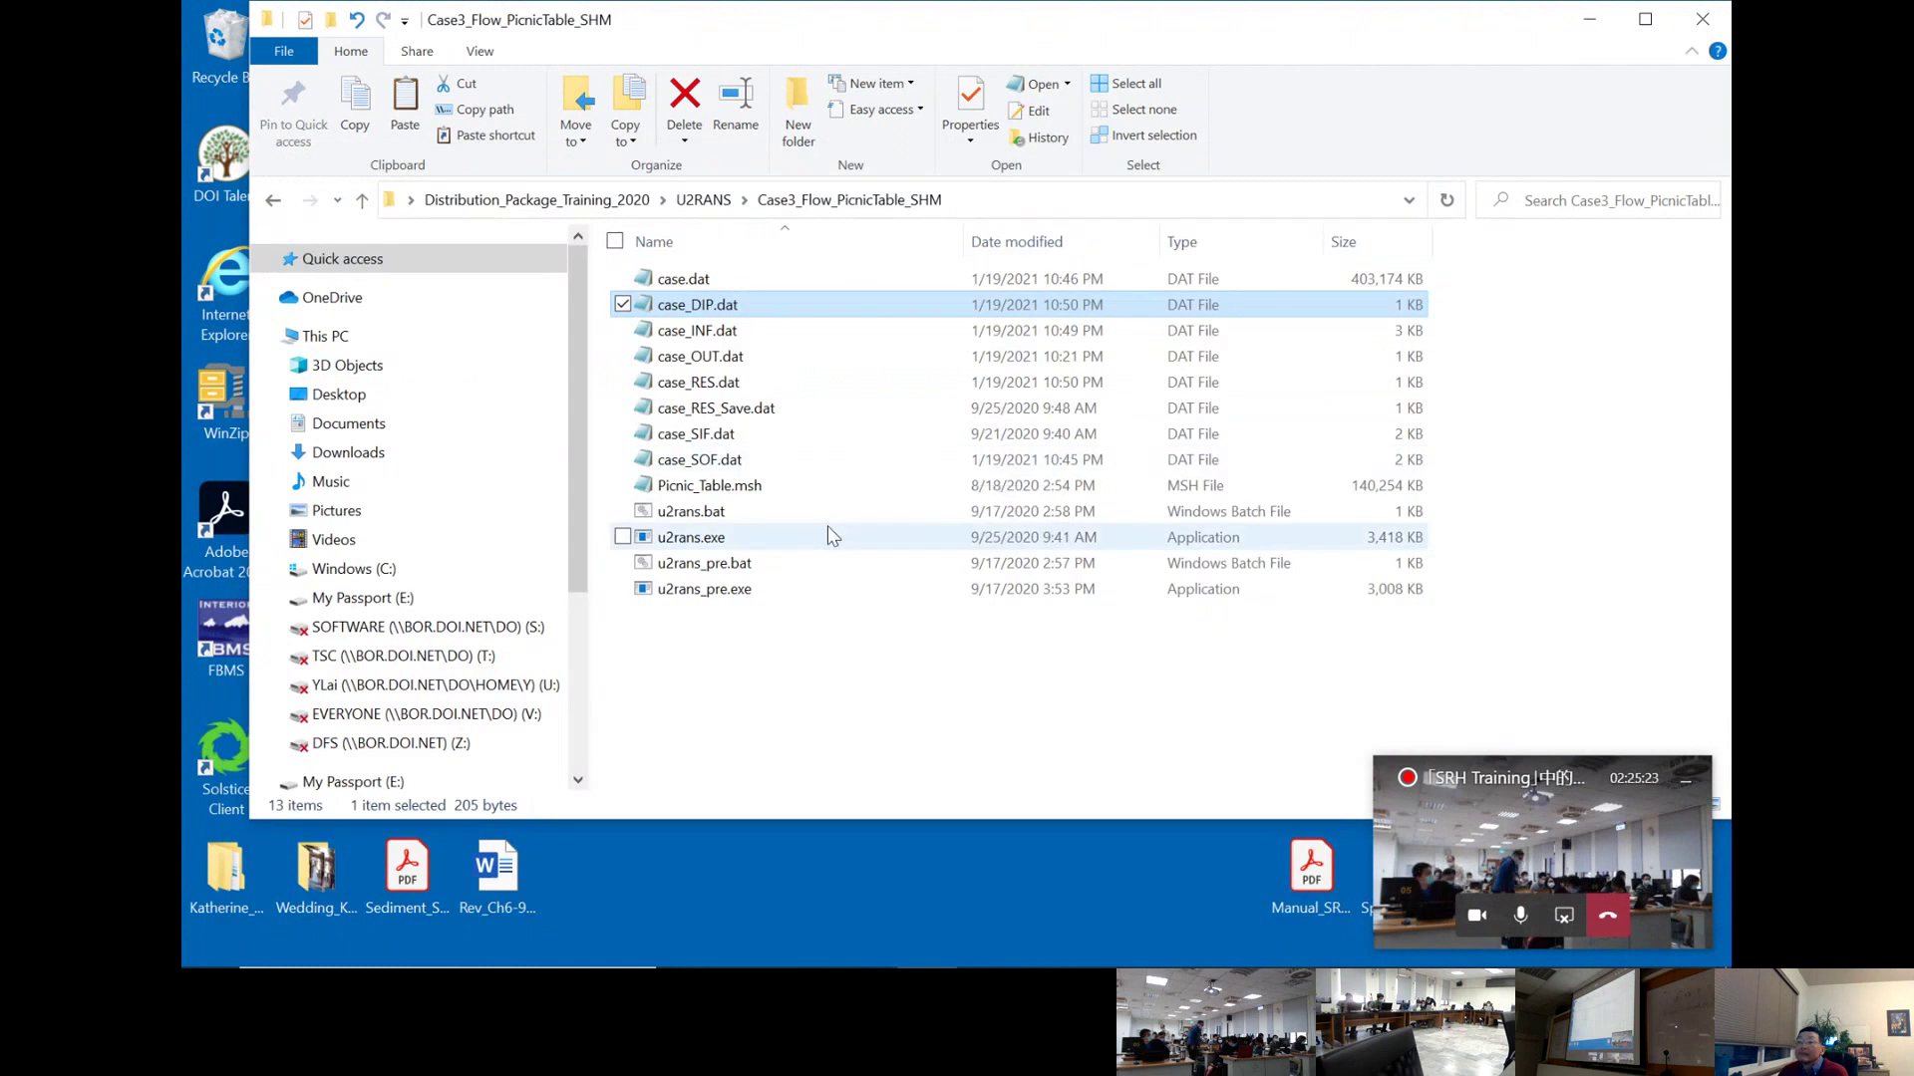
pyautogui.press('Down')
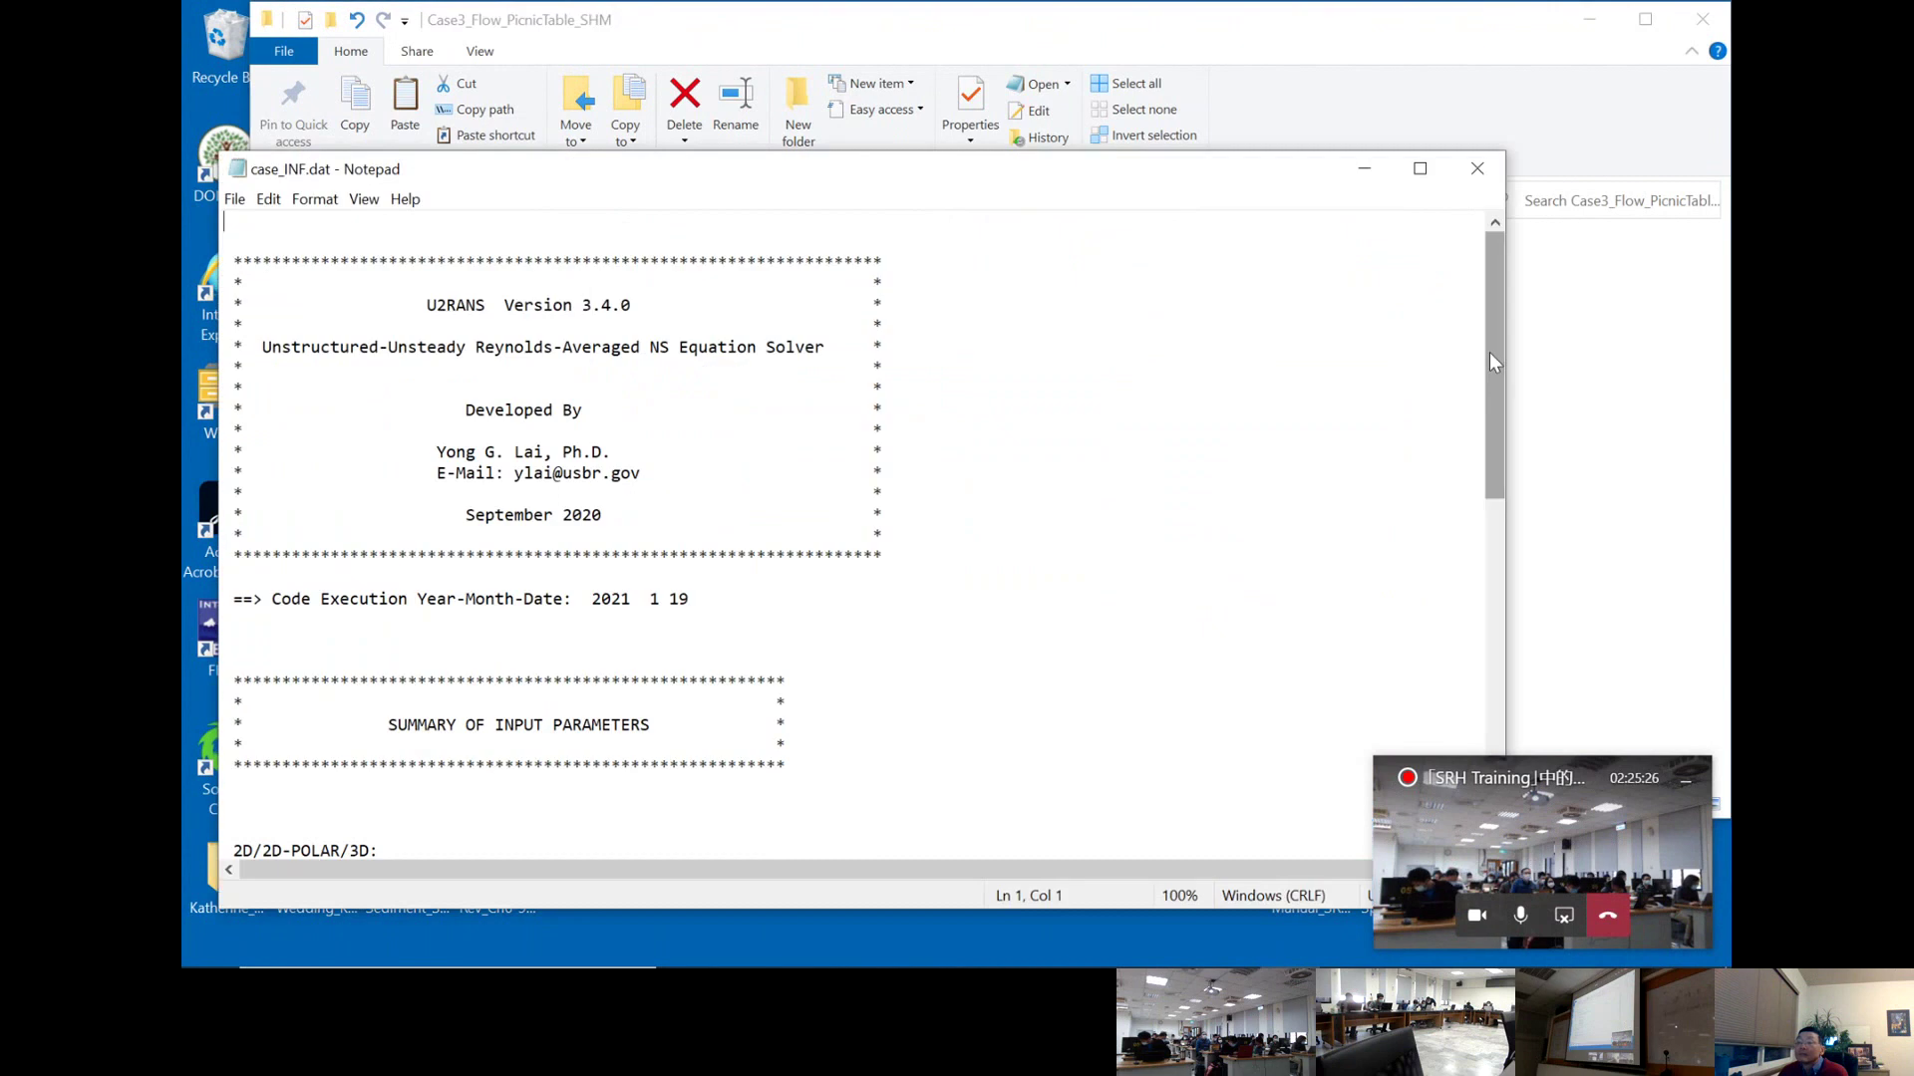
pyautogui.moveTo(1490, 354); pyautogui.dragTo(1481, 743)
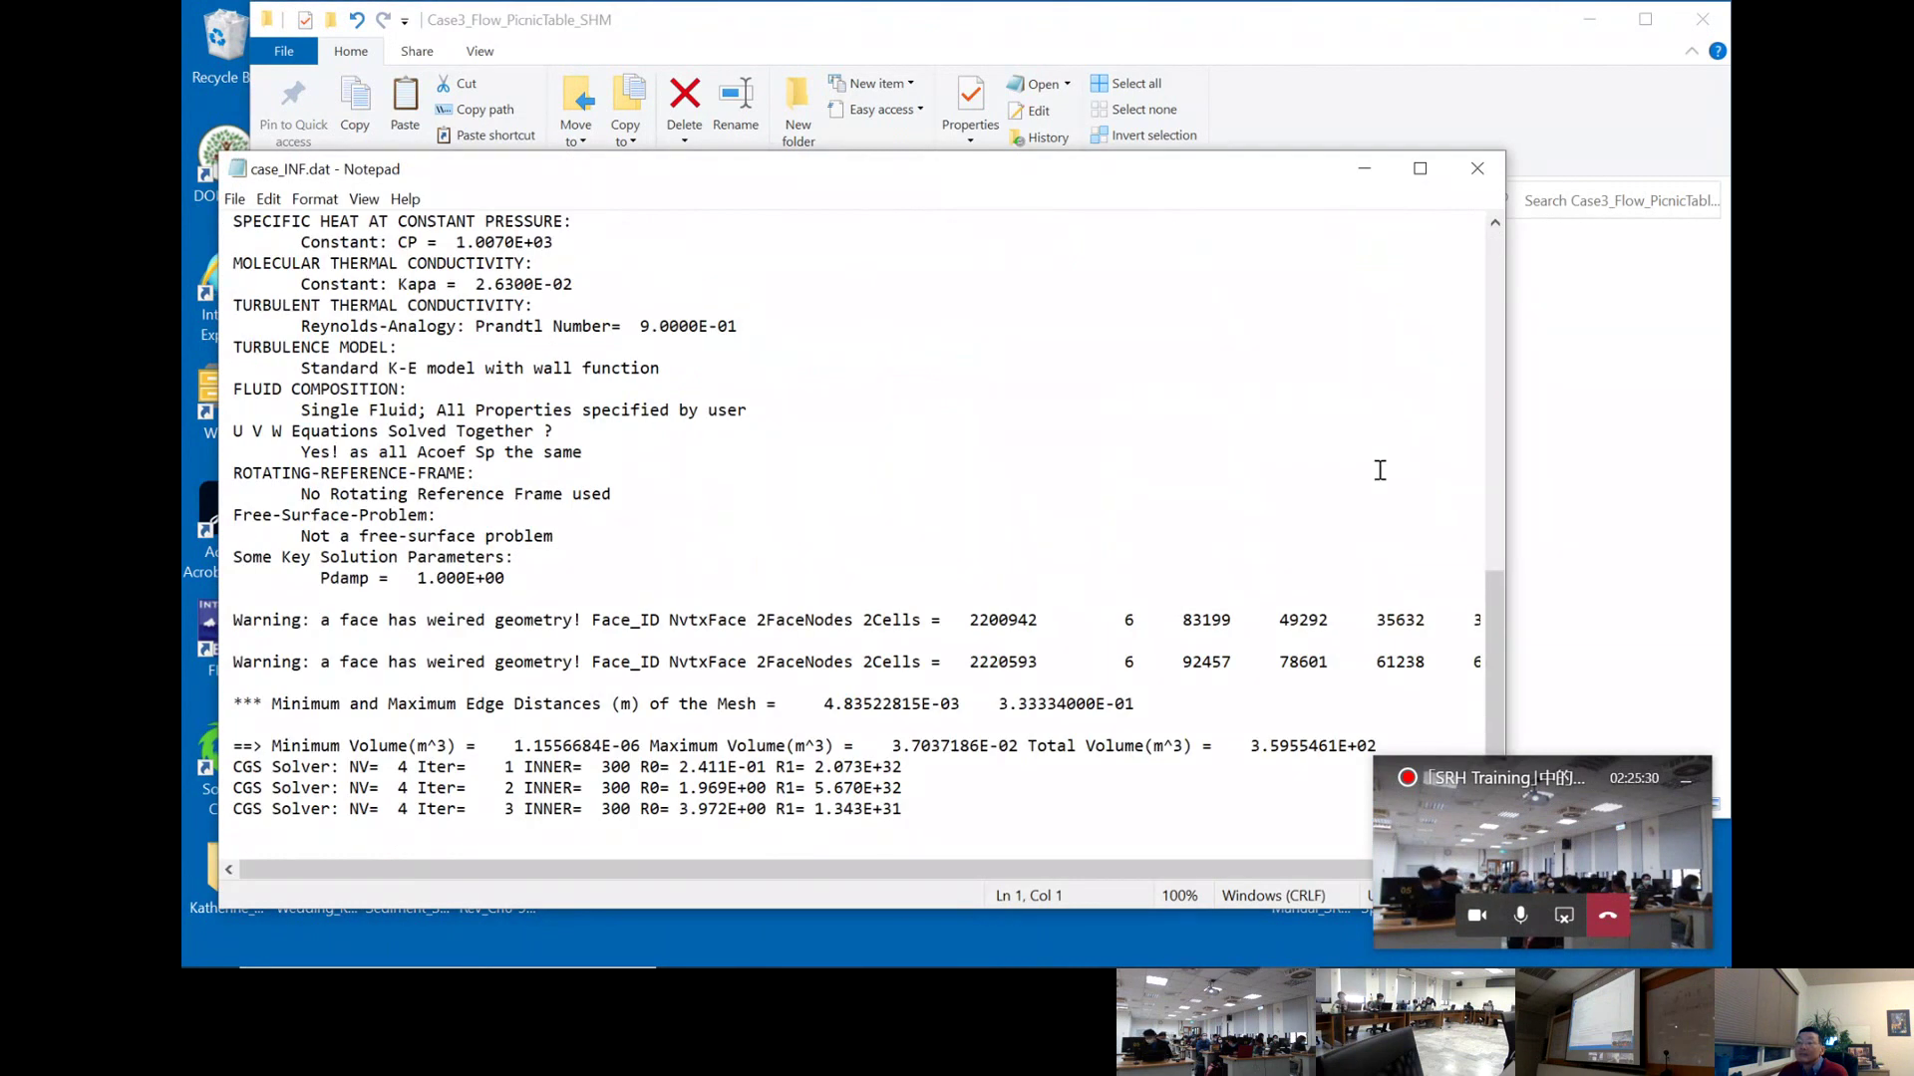
pyautogui.click(1477, 169)
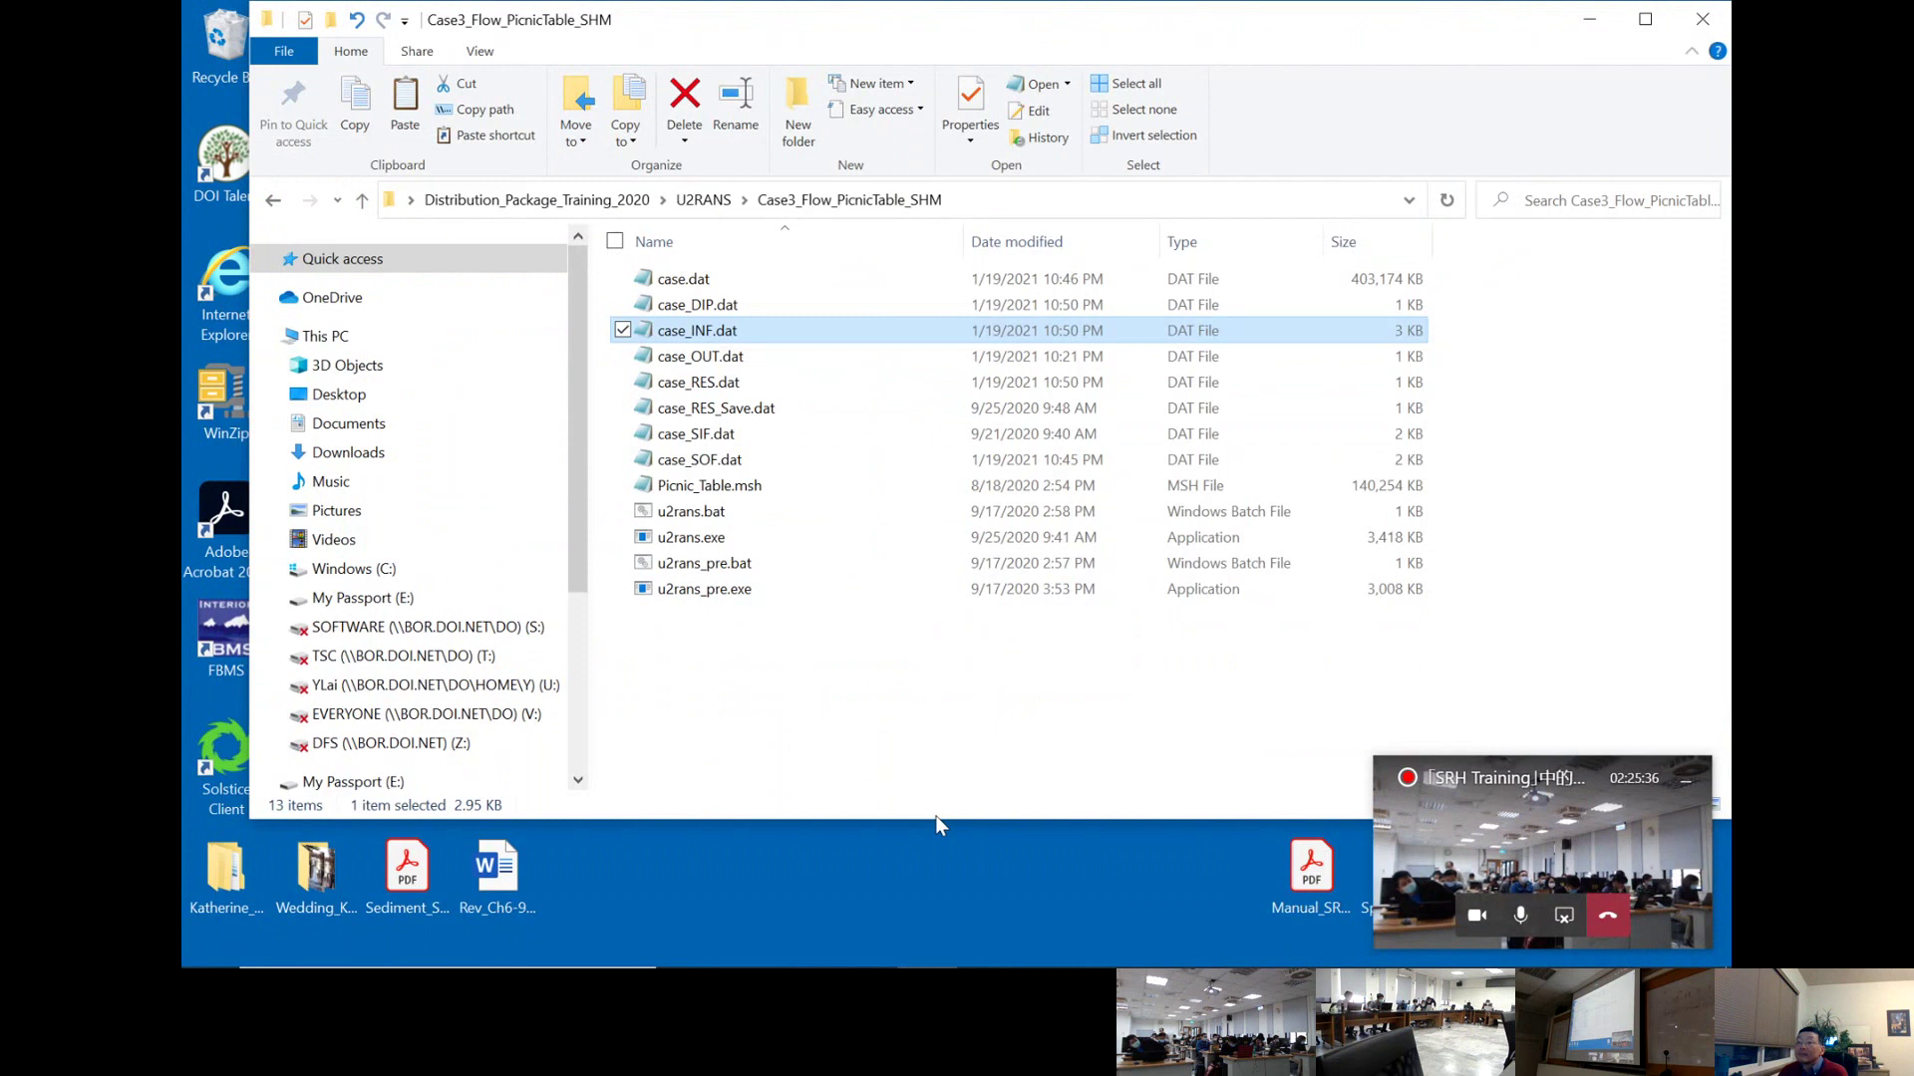
# - Check the running u2rans solver window, then review the Case3 case_DIP.dat parameters and close the file
pyautogui.click(1109, 943)
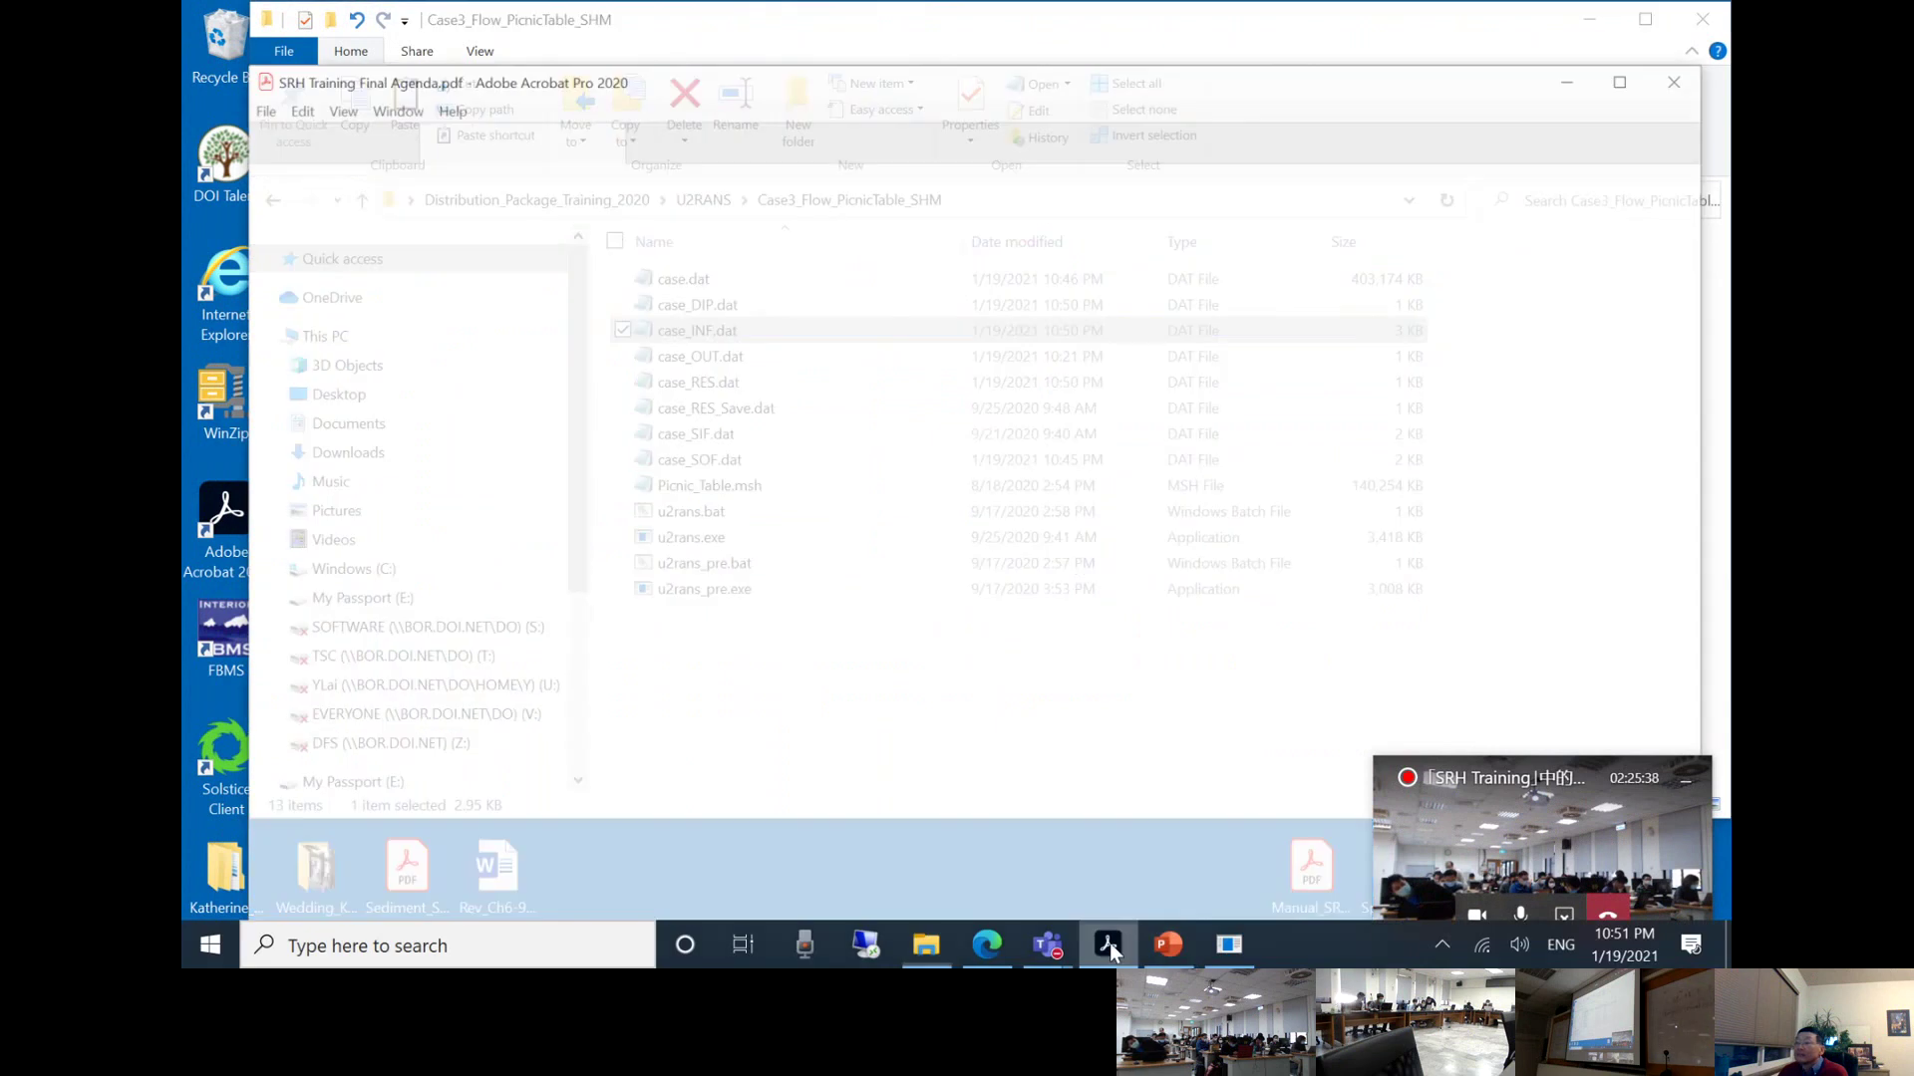
pyautogui.click(1110, 943)
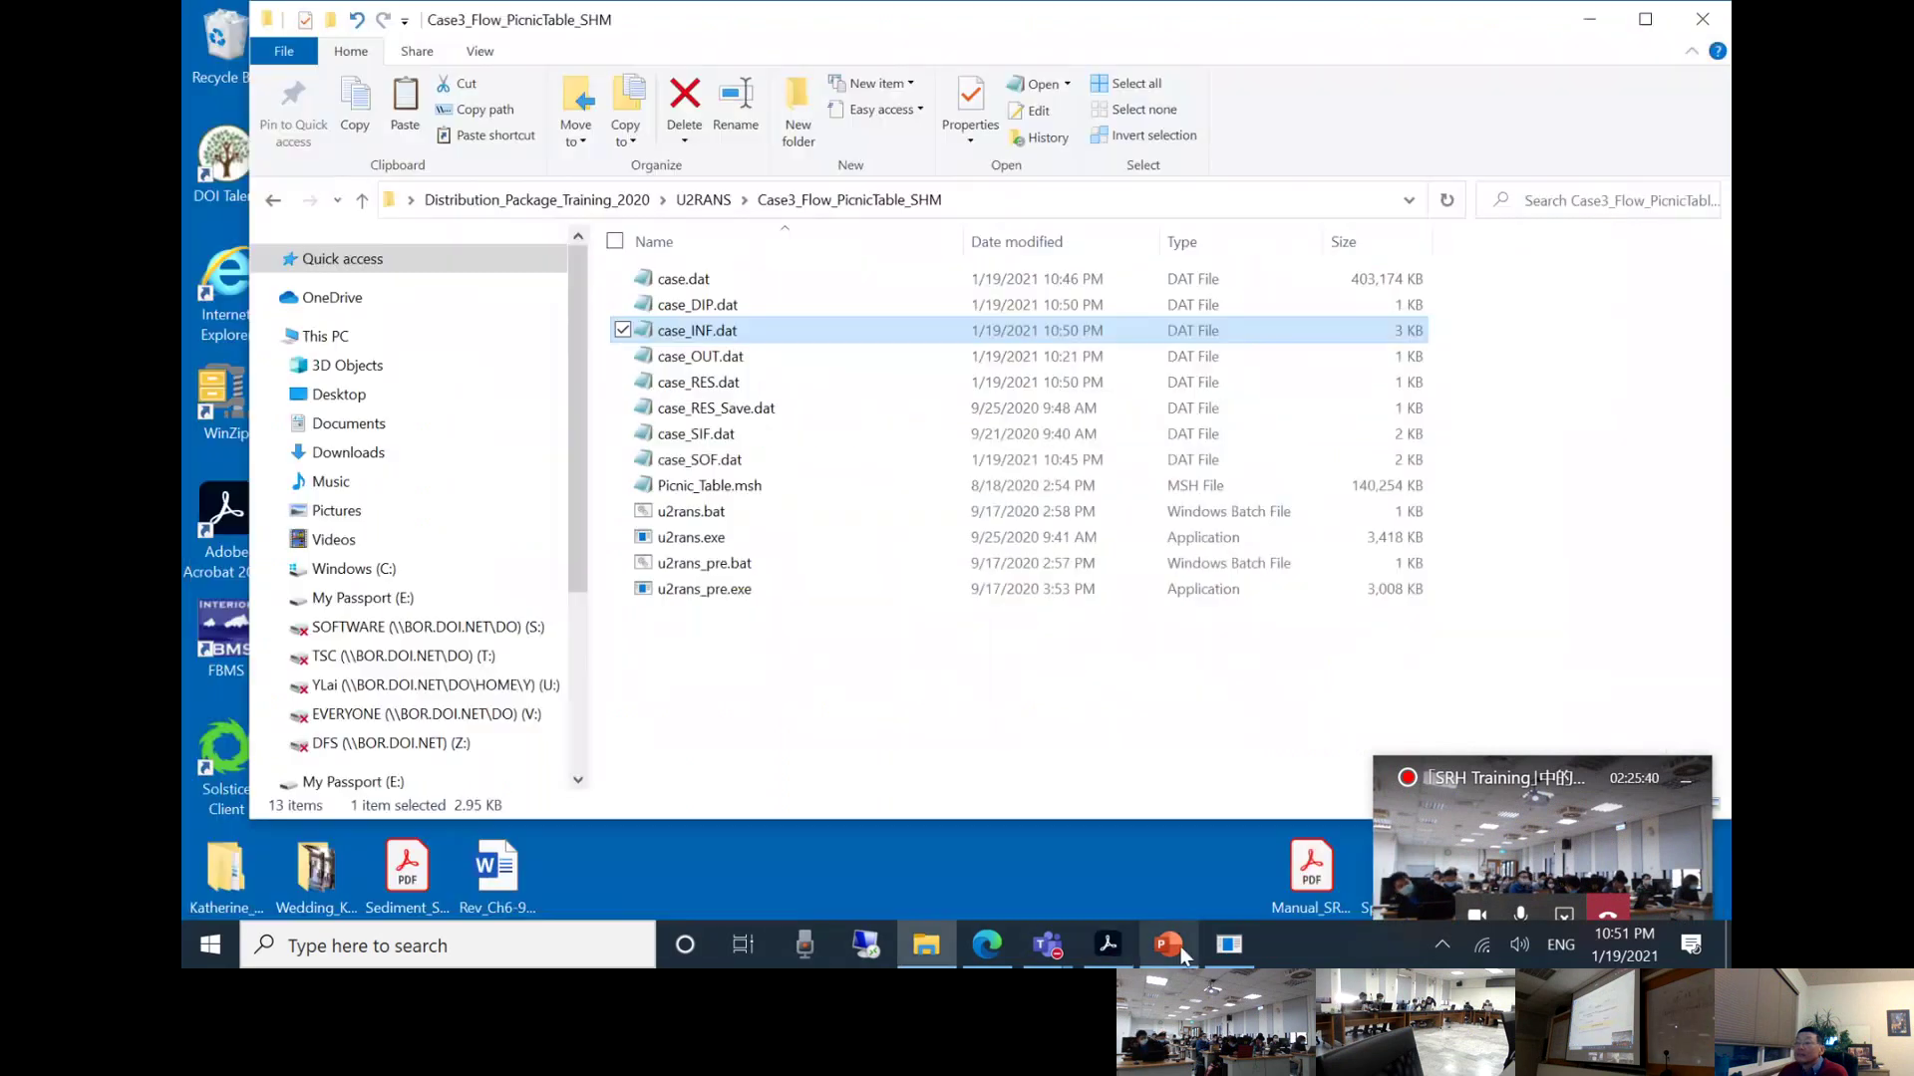
pyautogui.click(1229, 944)
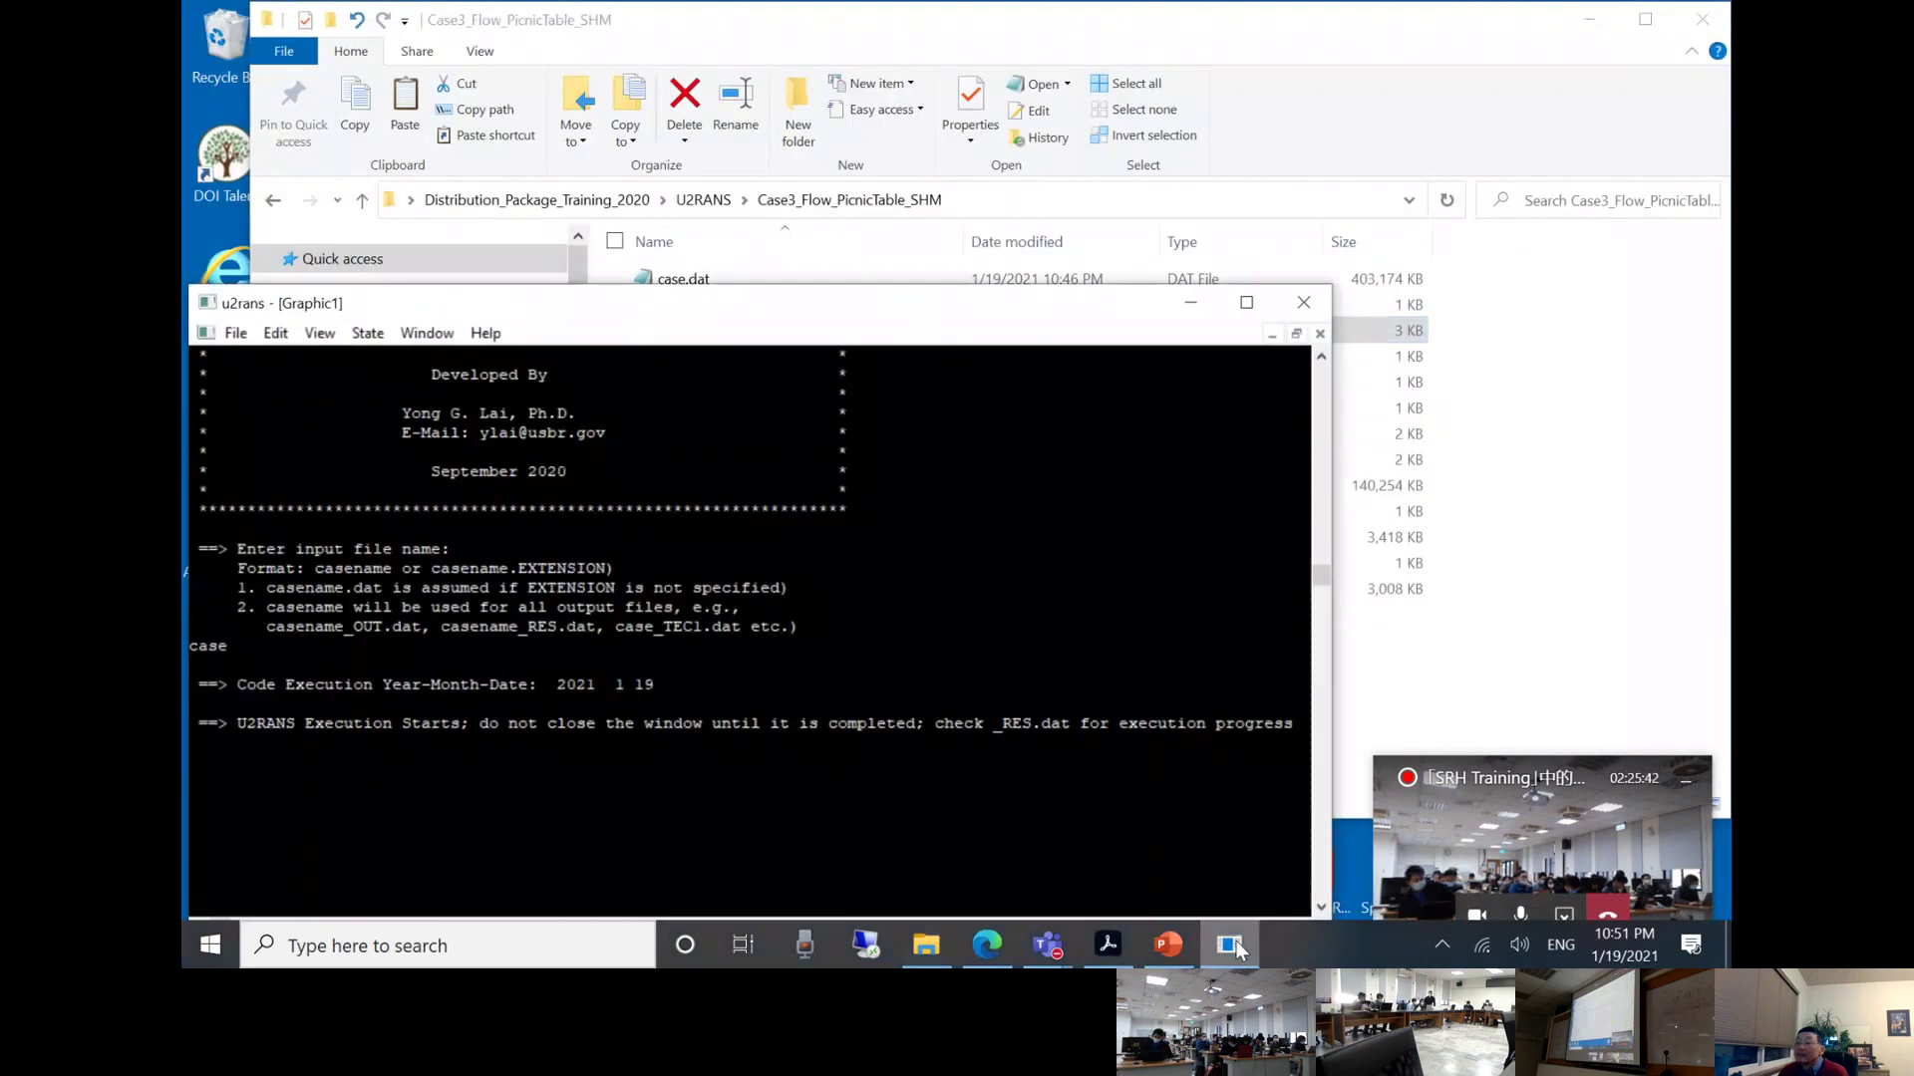
pyautogui.click(1073, 143)
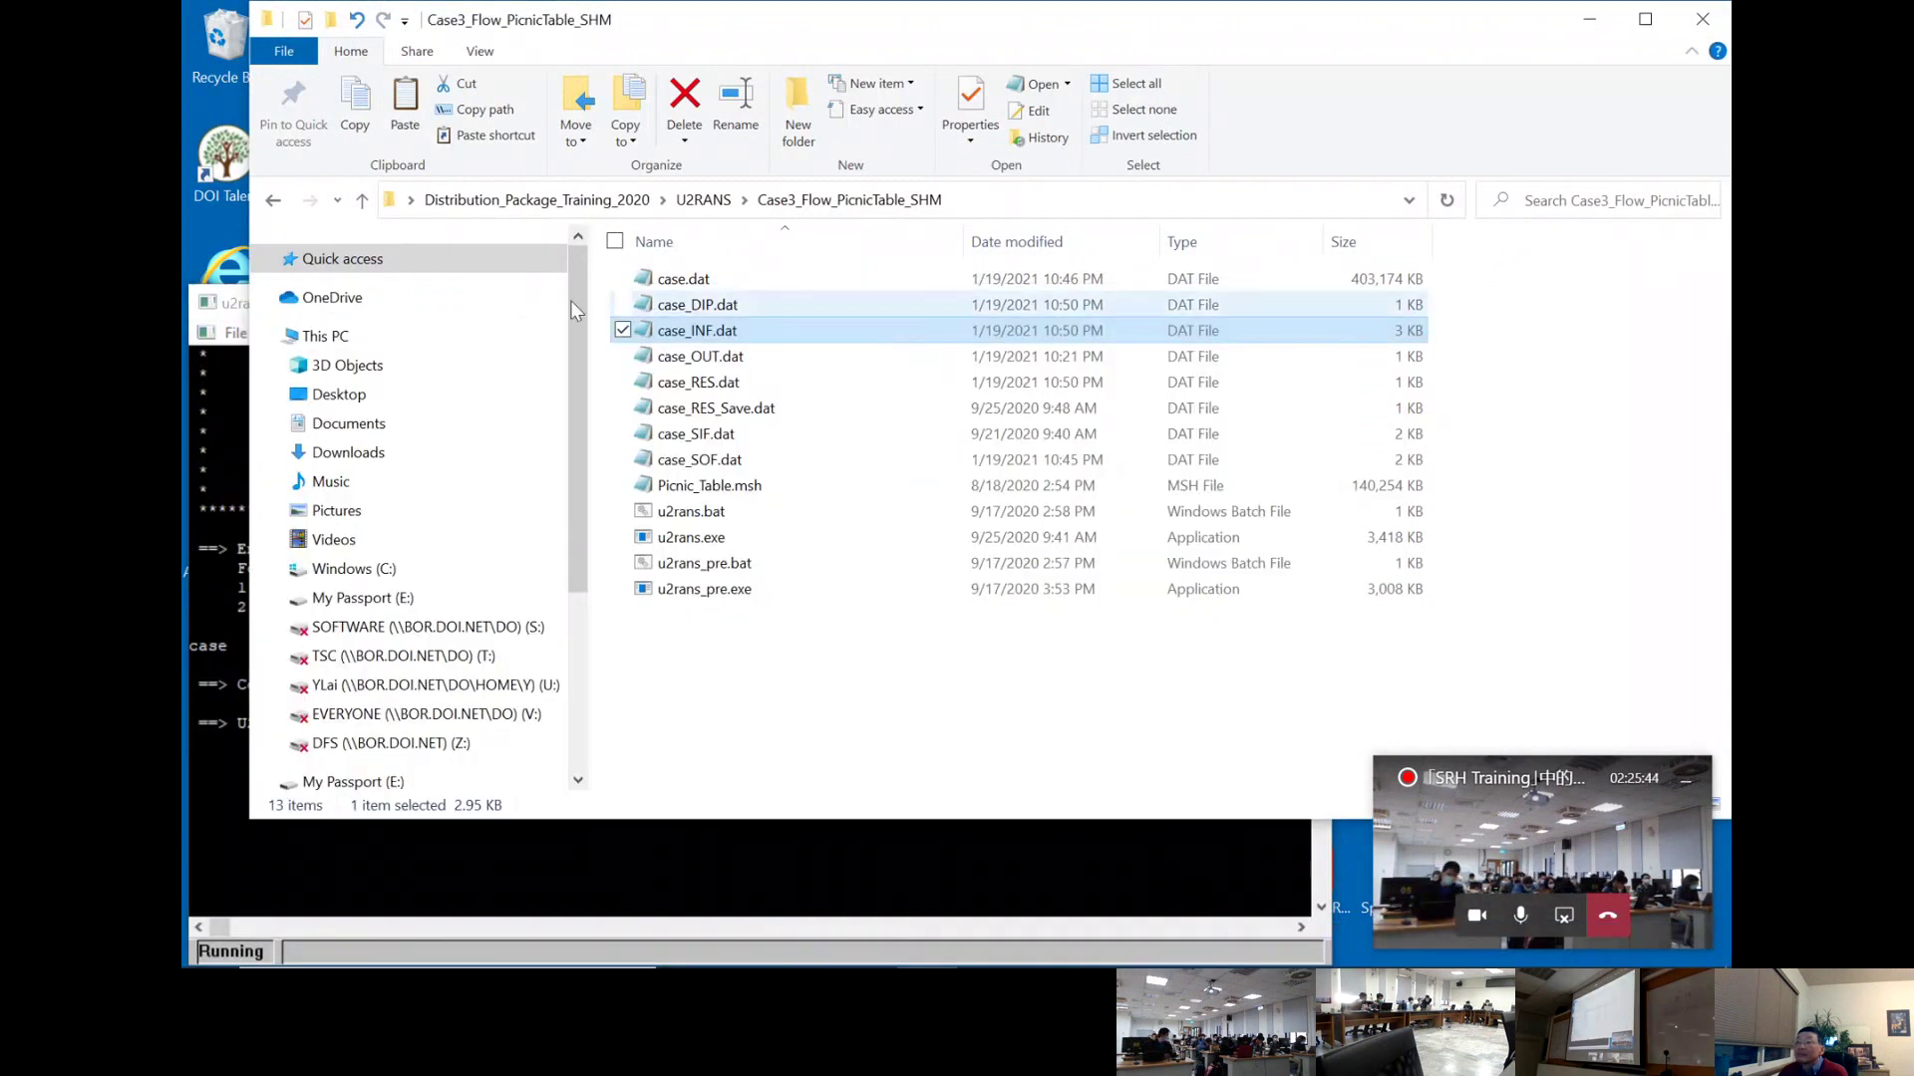
pyautogui.click(757, 305)
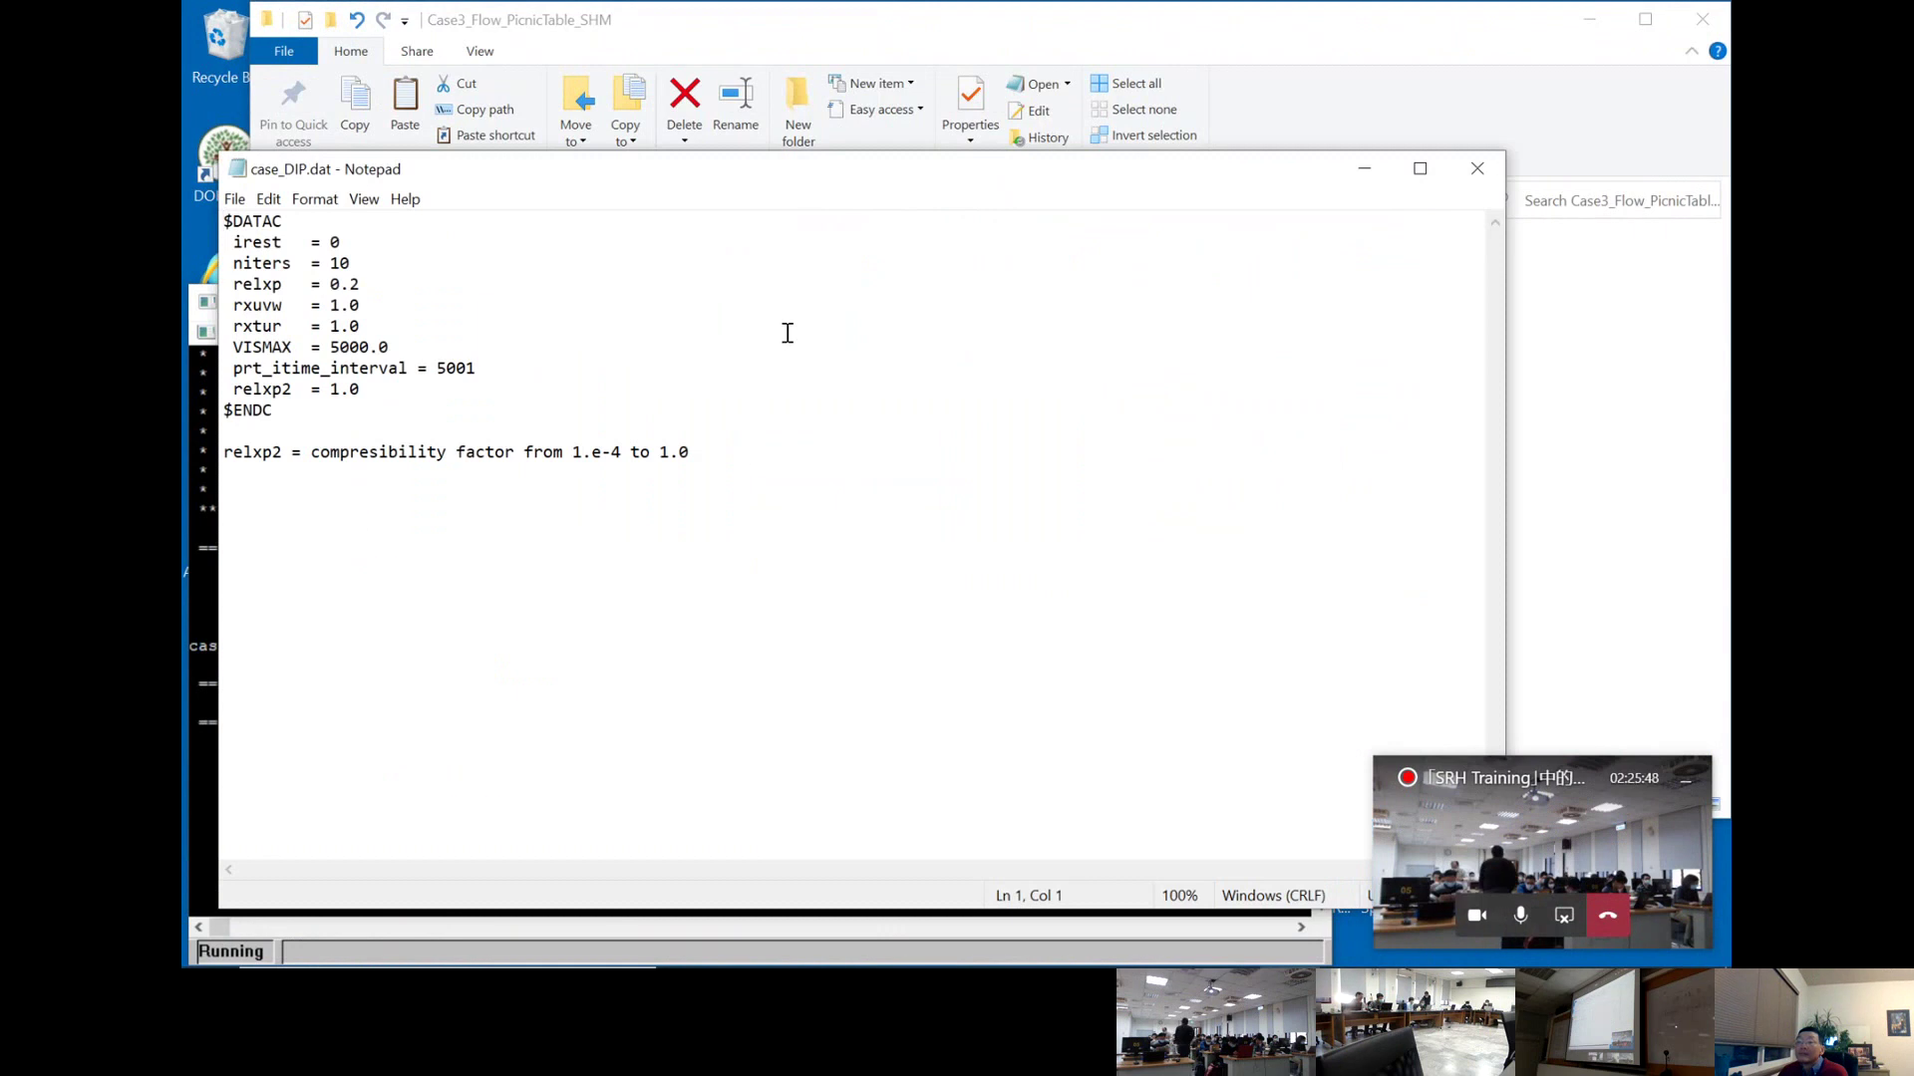
pyautogui.click(1477, 168)
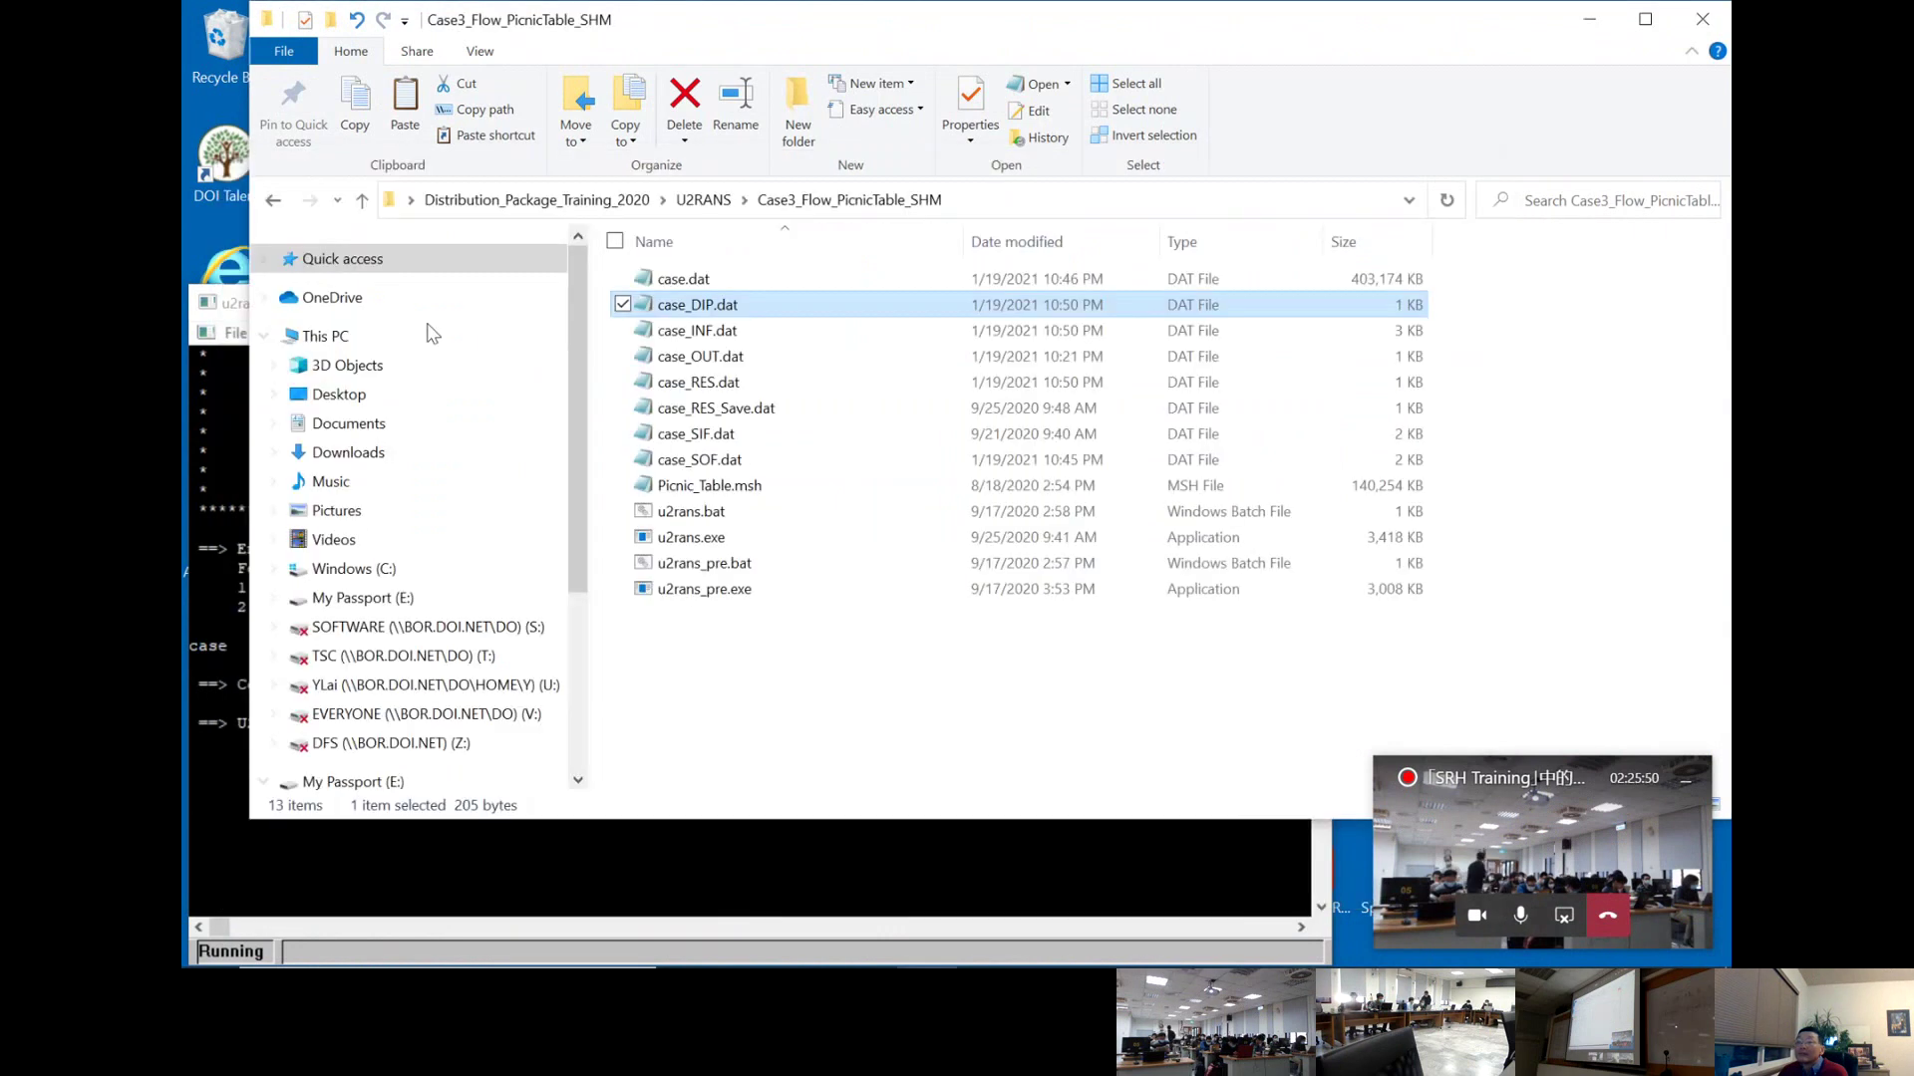
# - Open the Case1_Flow_Dividing_Sigma folder and review its case_DIP.dat parameters and case_RES.dat residuals, closing both files
pyautogui.click(273, 203)
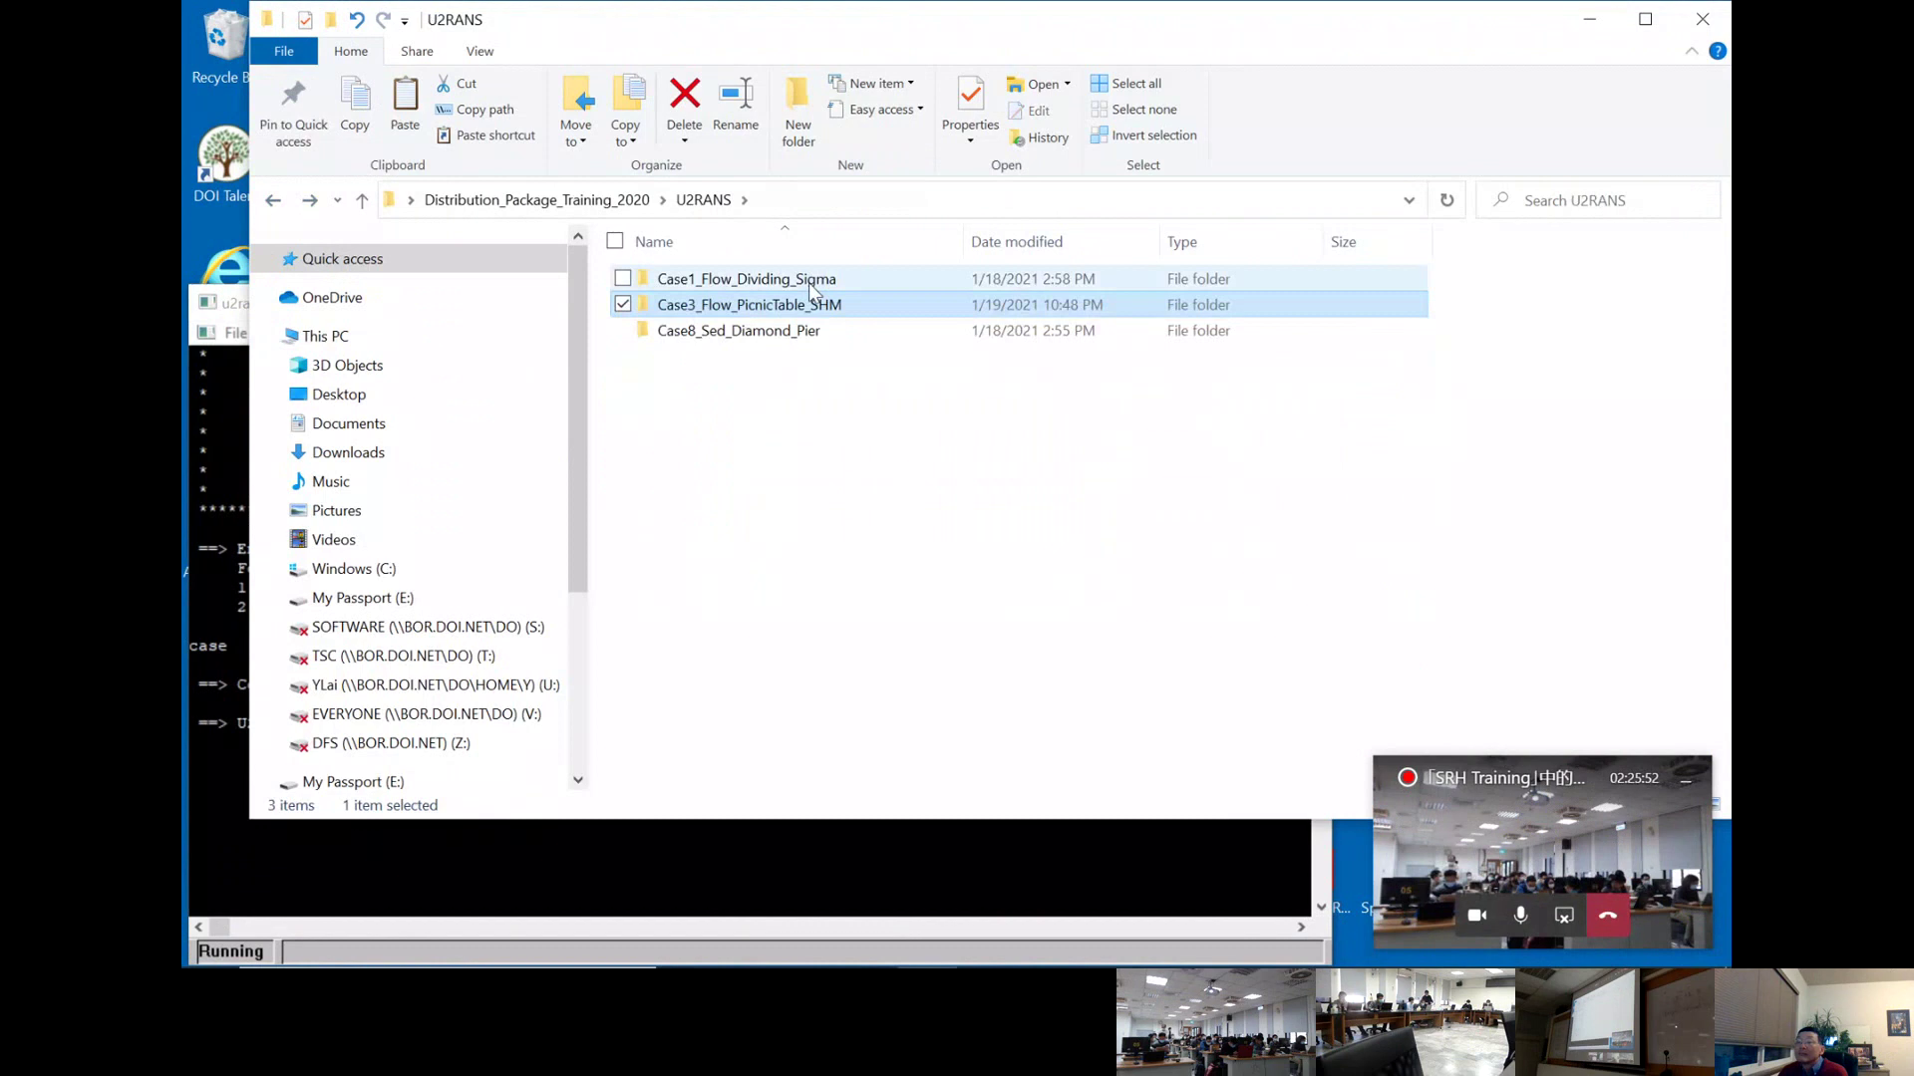
pyautogui.doubleClick(809, 283)
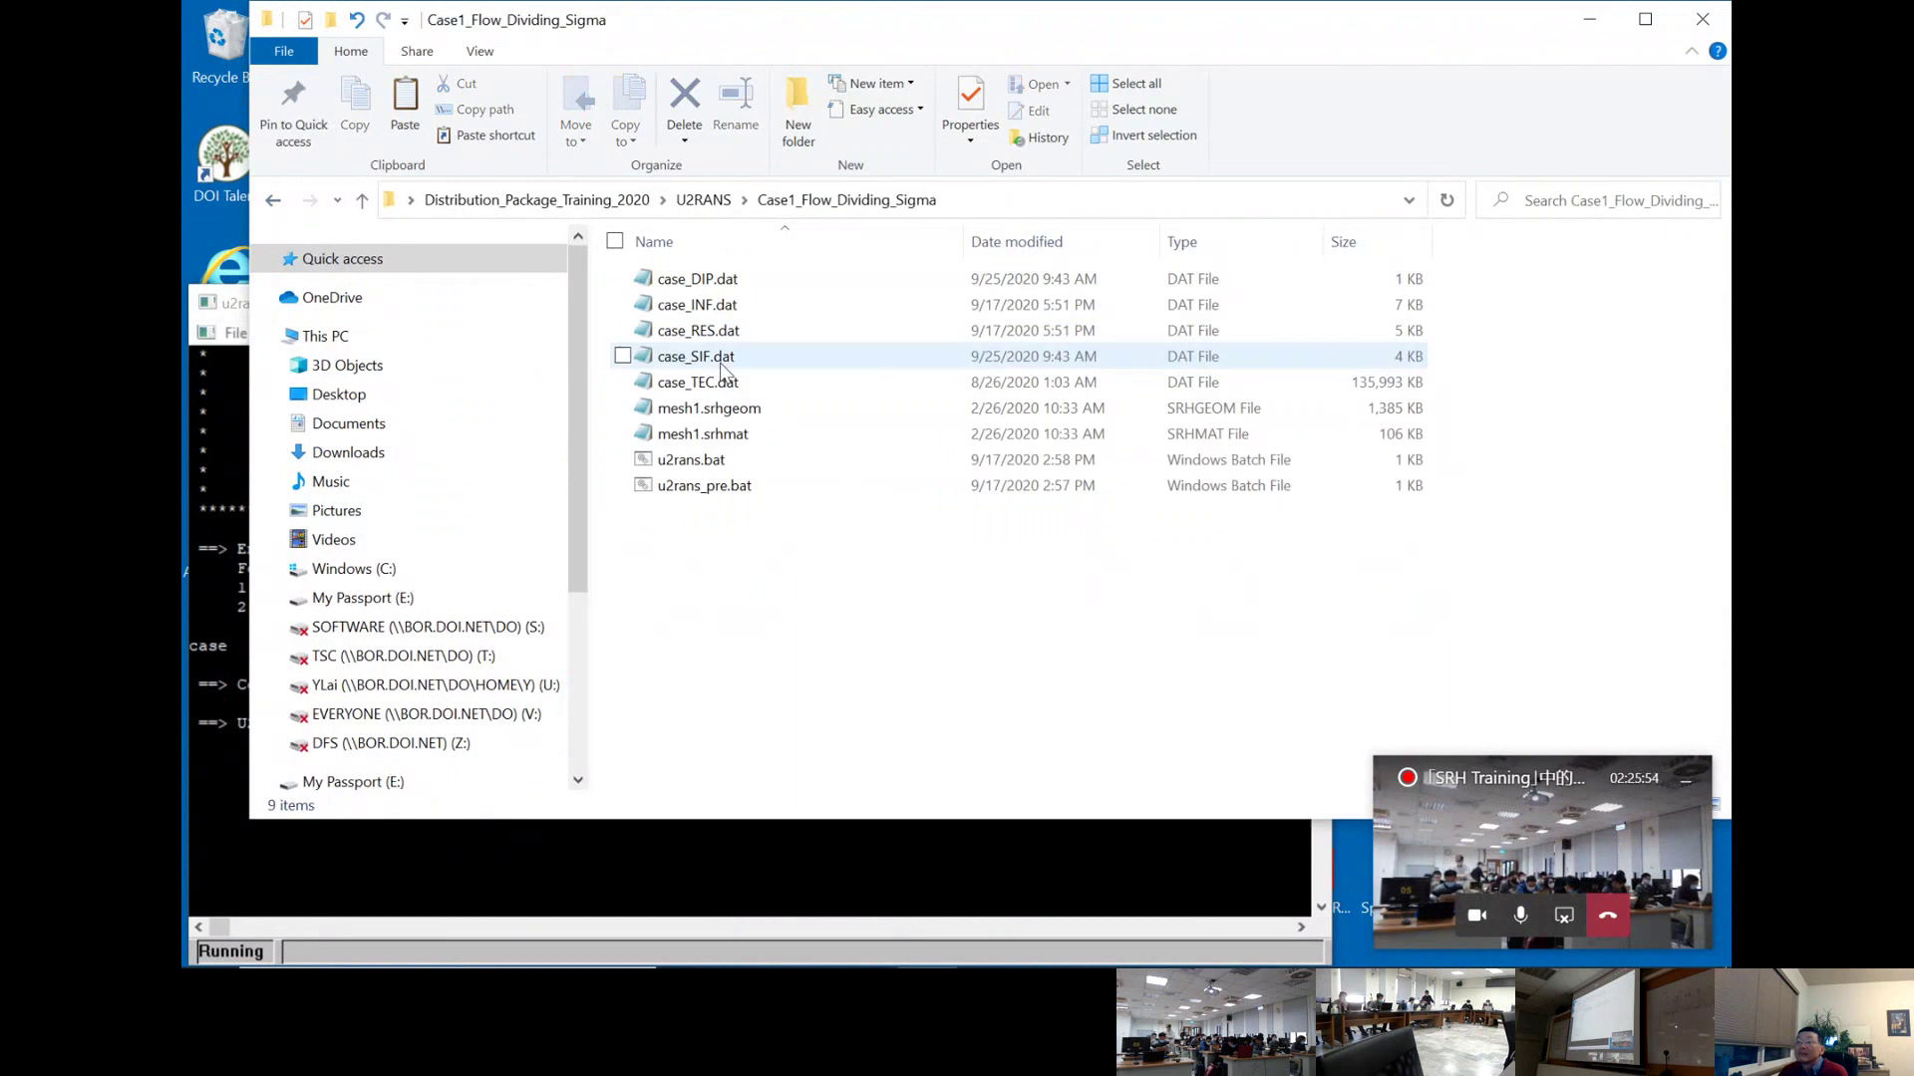
pyautogui.doubleClick(703, 281)
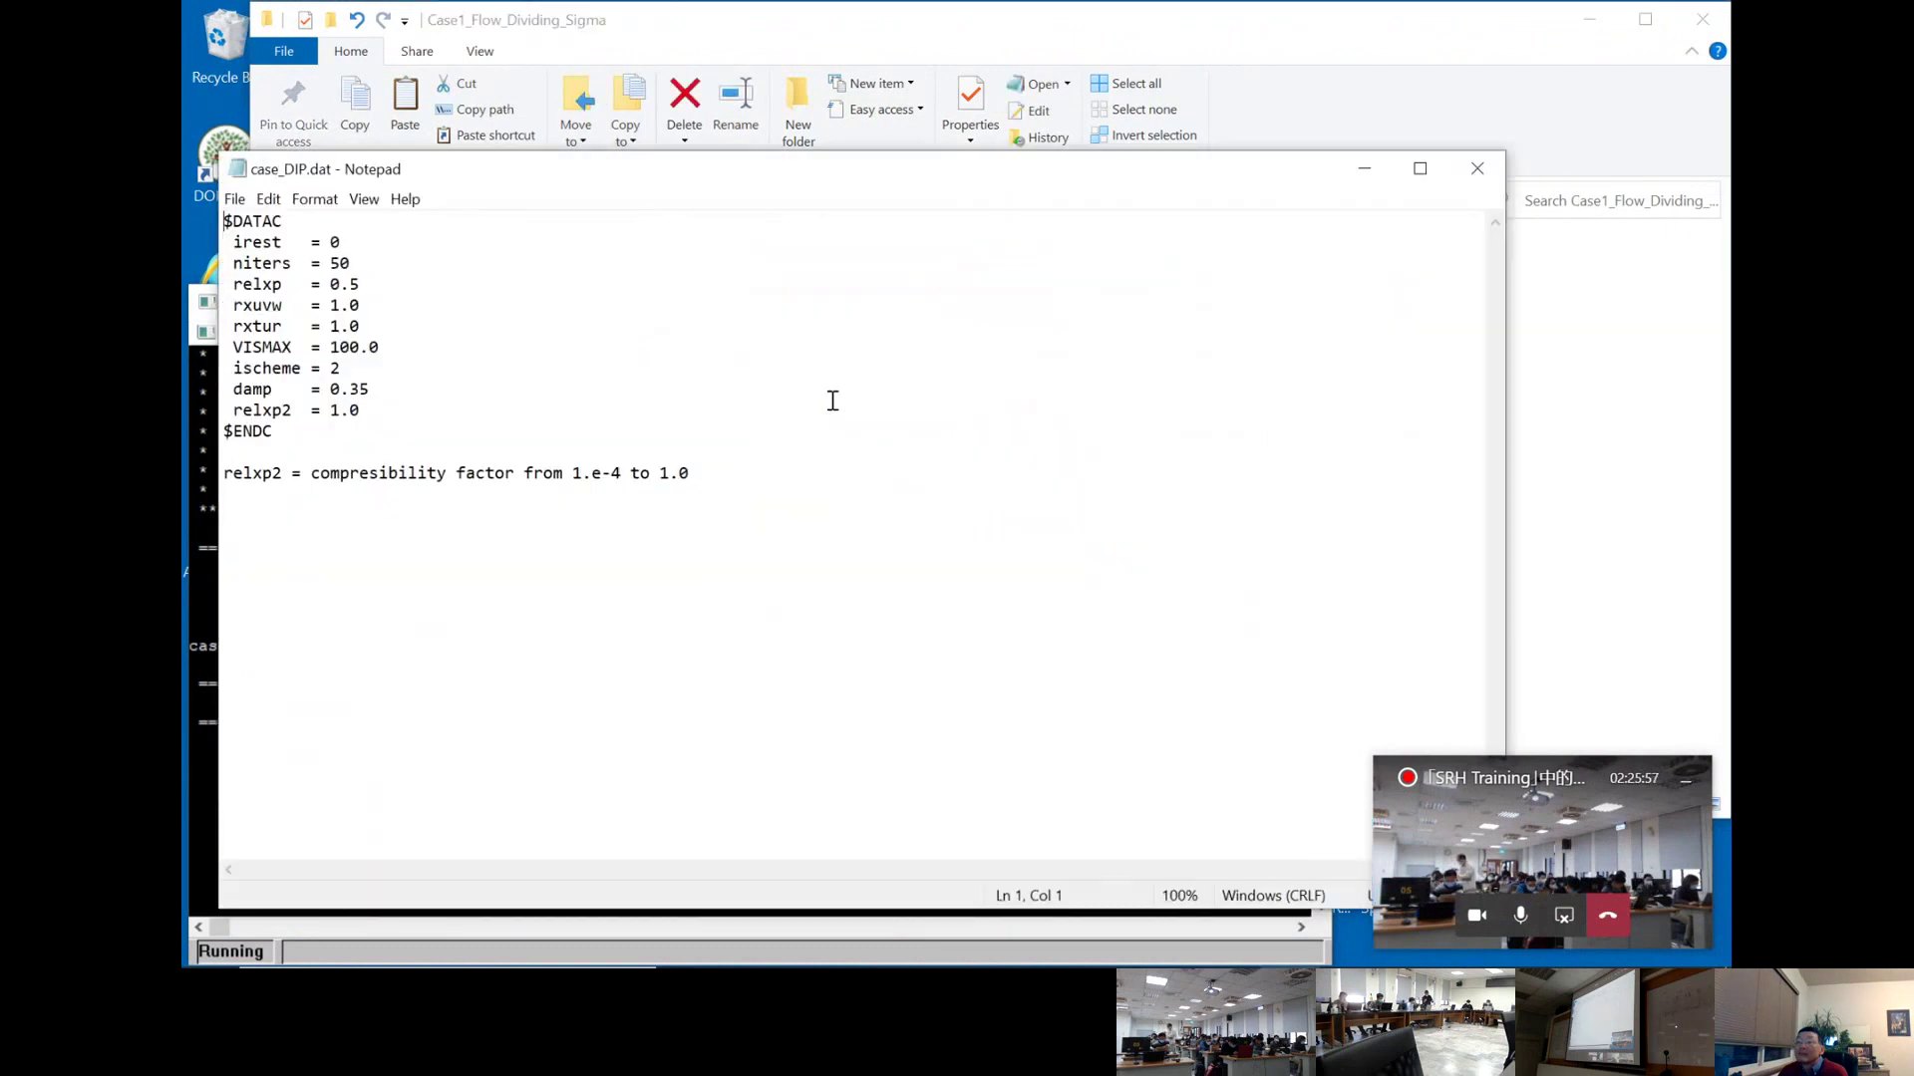
pyautogui.click(1471, 167)
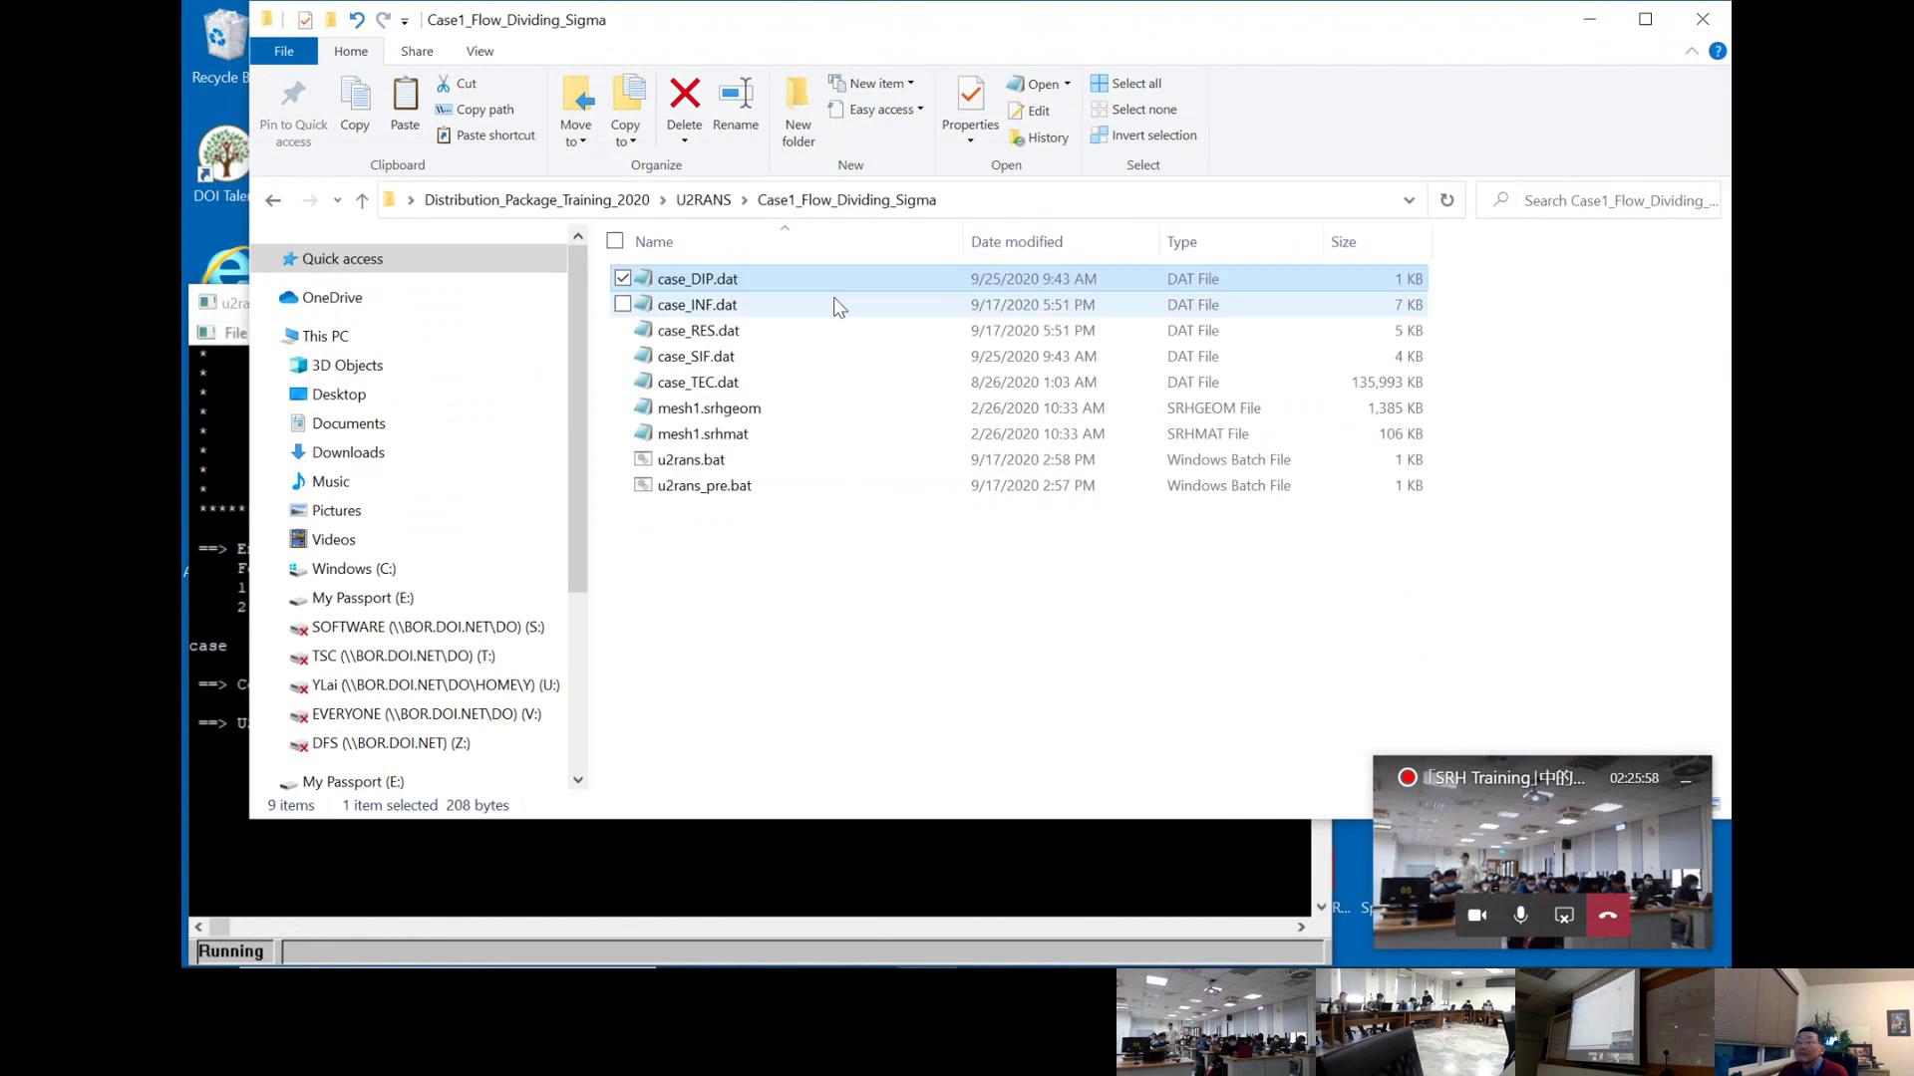
pyautogui.press('Down')
pyautogui.press('Down')
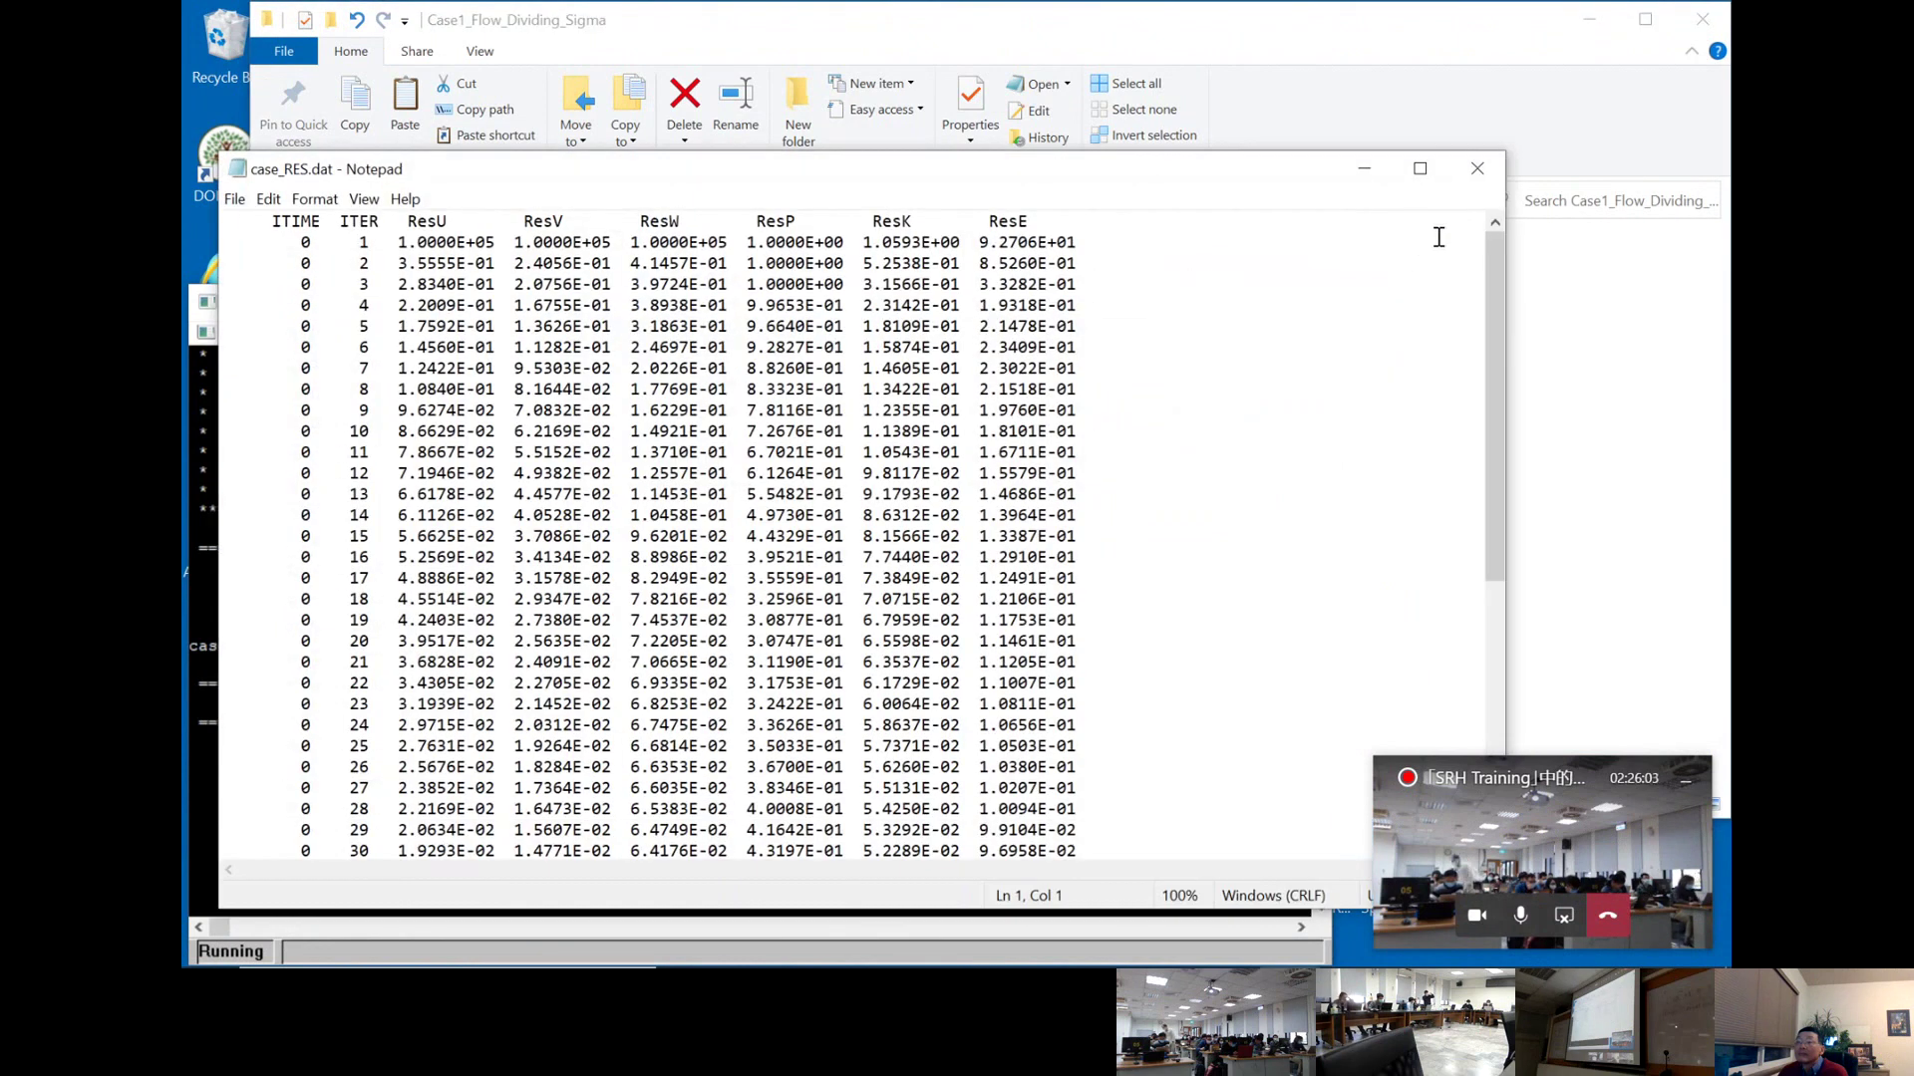
pyautogui.click(1489, 177)
# - Return to the Case3_Flow_PicnicTable_SHM folder and examine the latest solver iterations at the end of case_INF.dat, closing the file
pyautogui.click(276, 202)
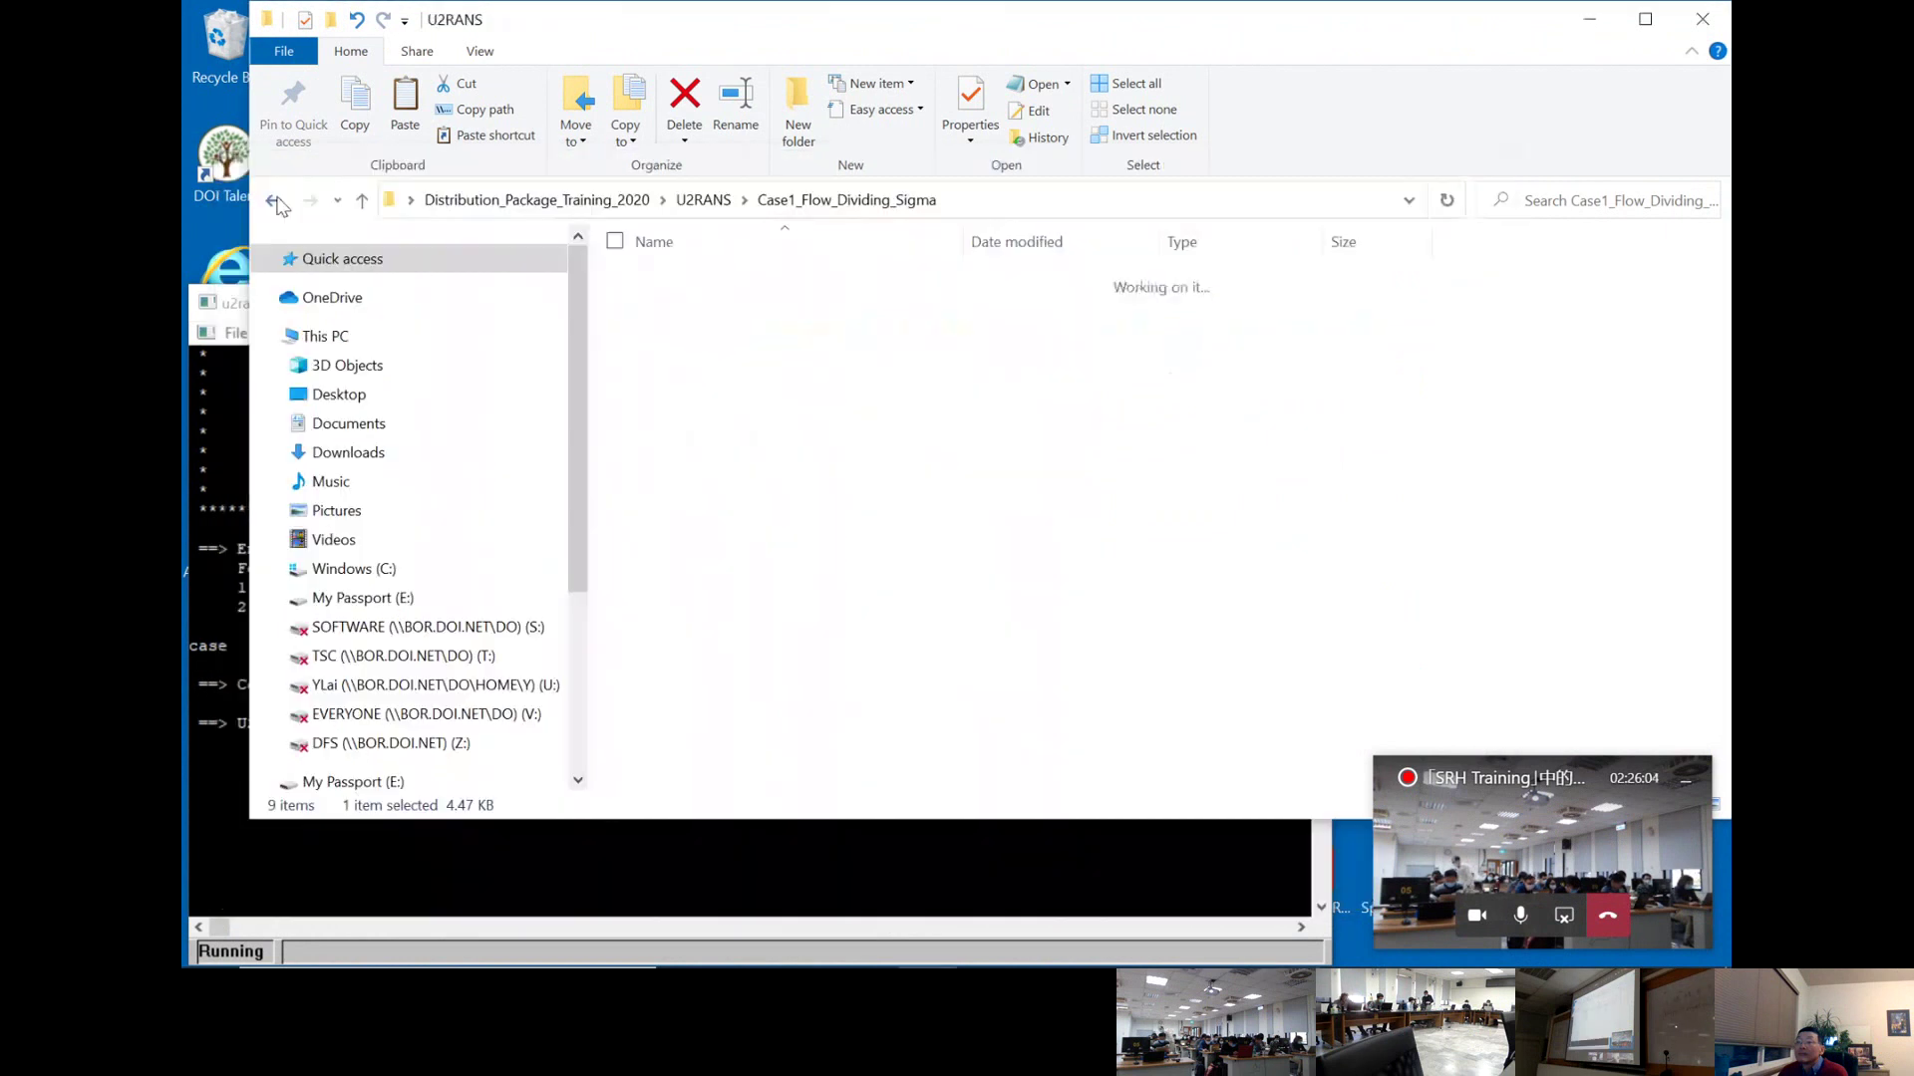
pyautogui.doubleClick(817, 307)
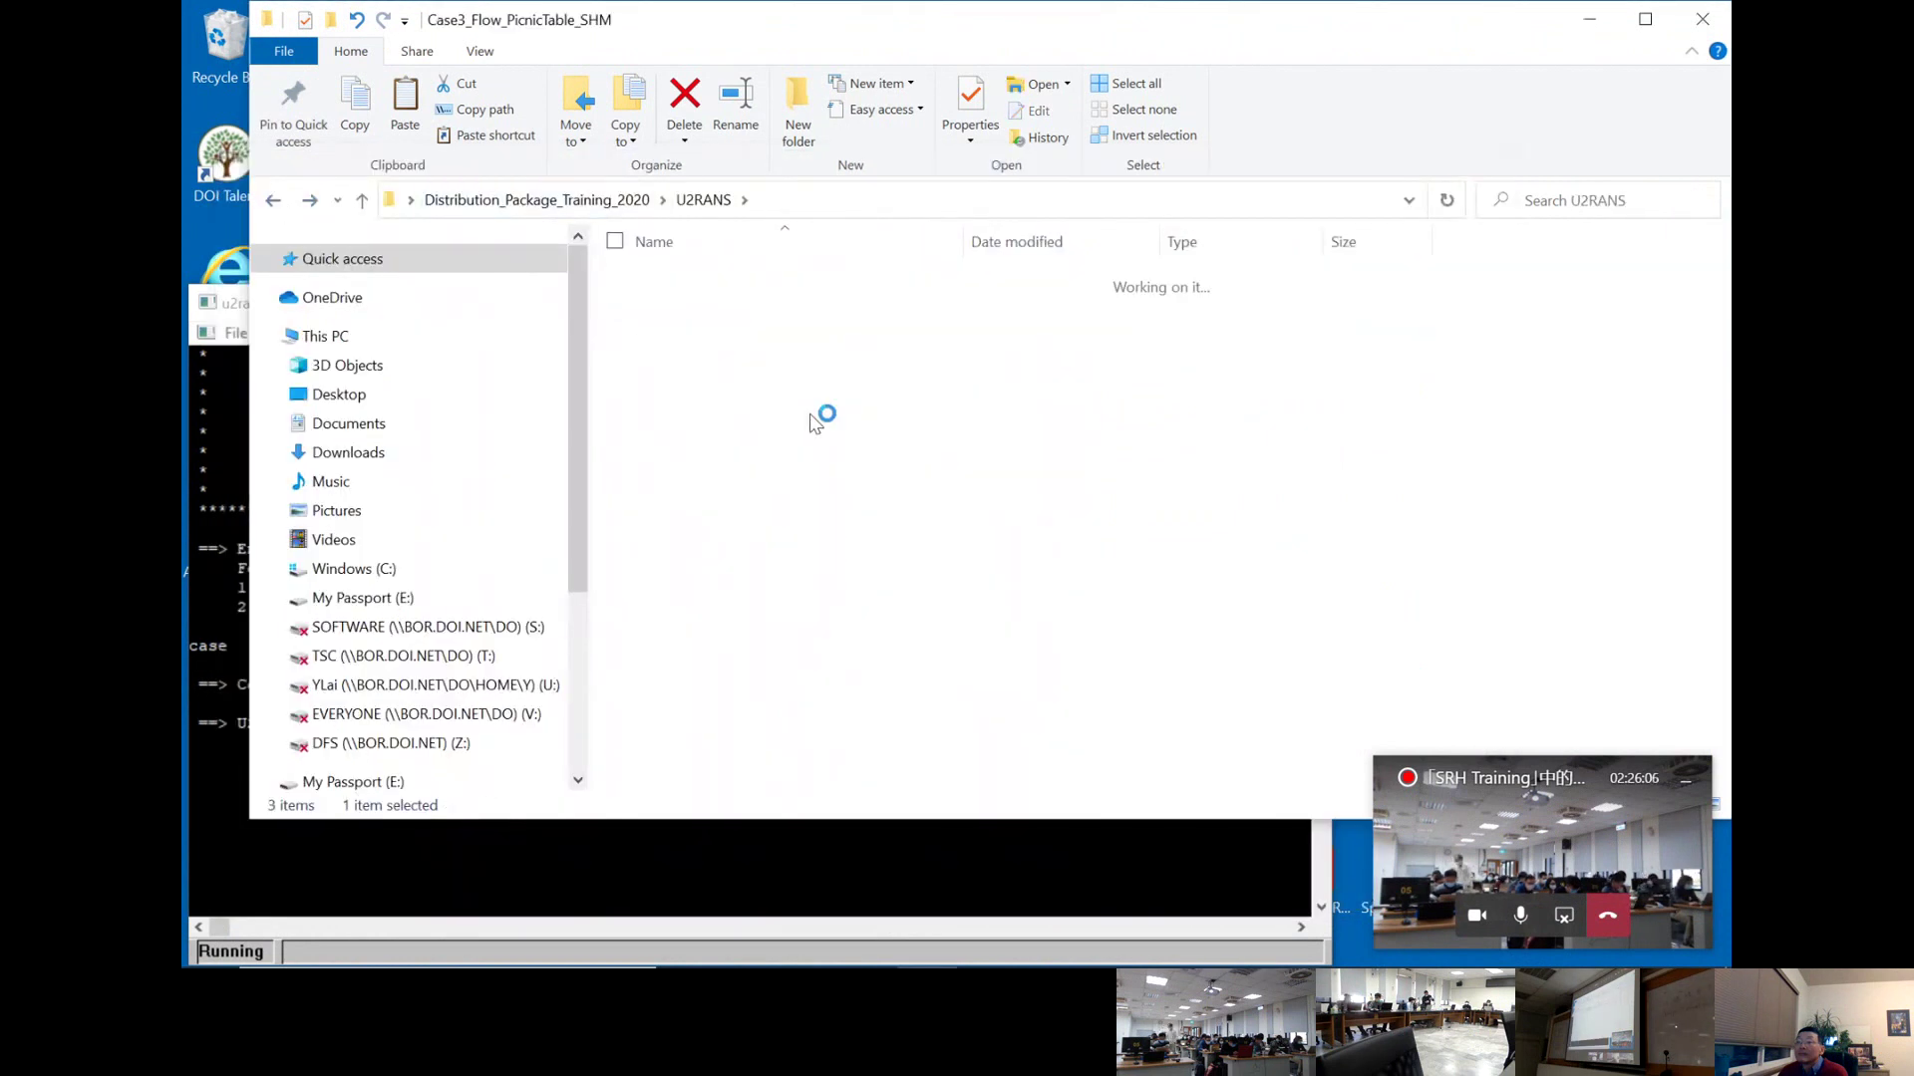
pyautogui.click(731, 332)
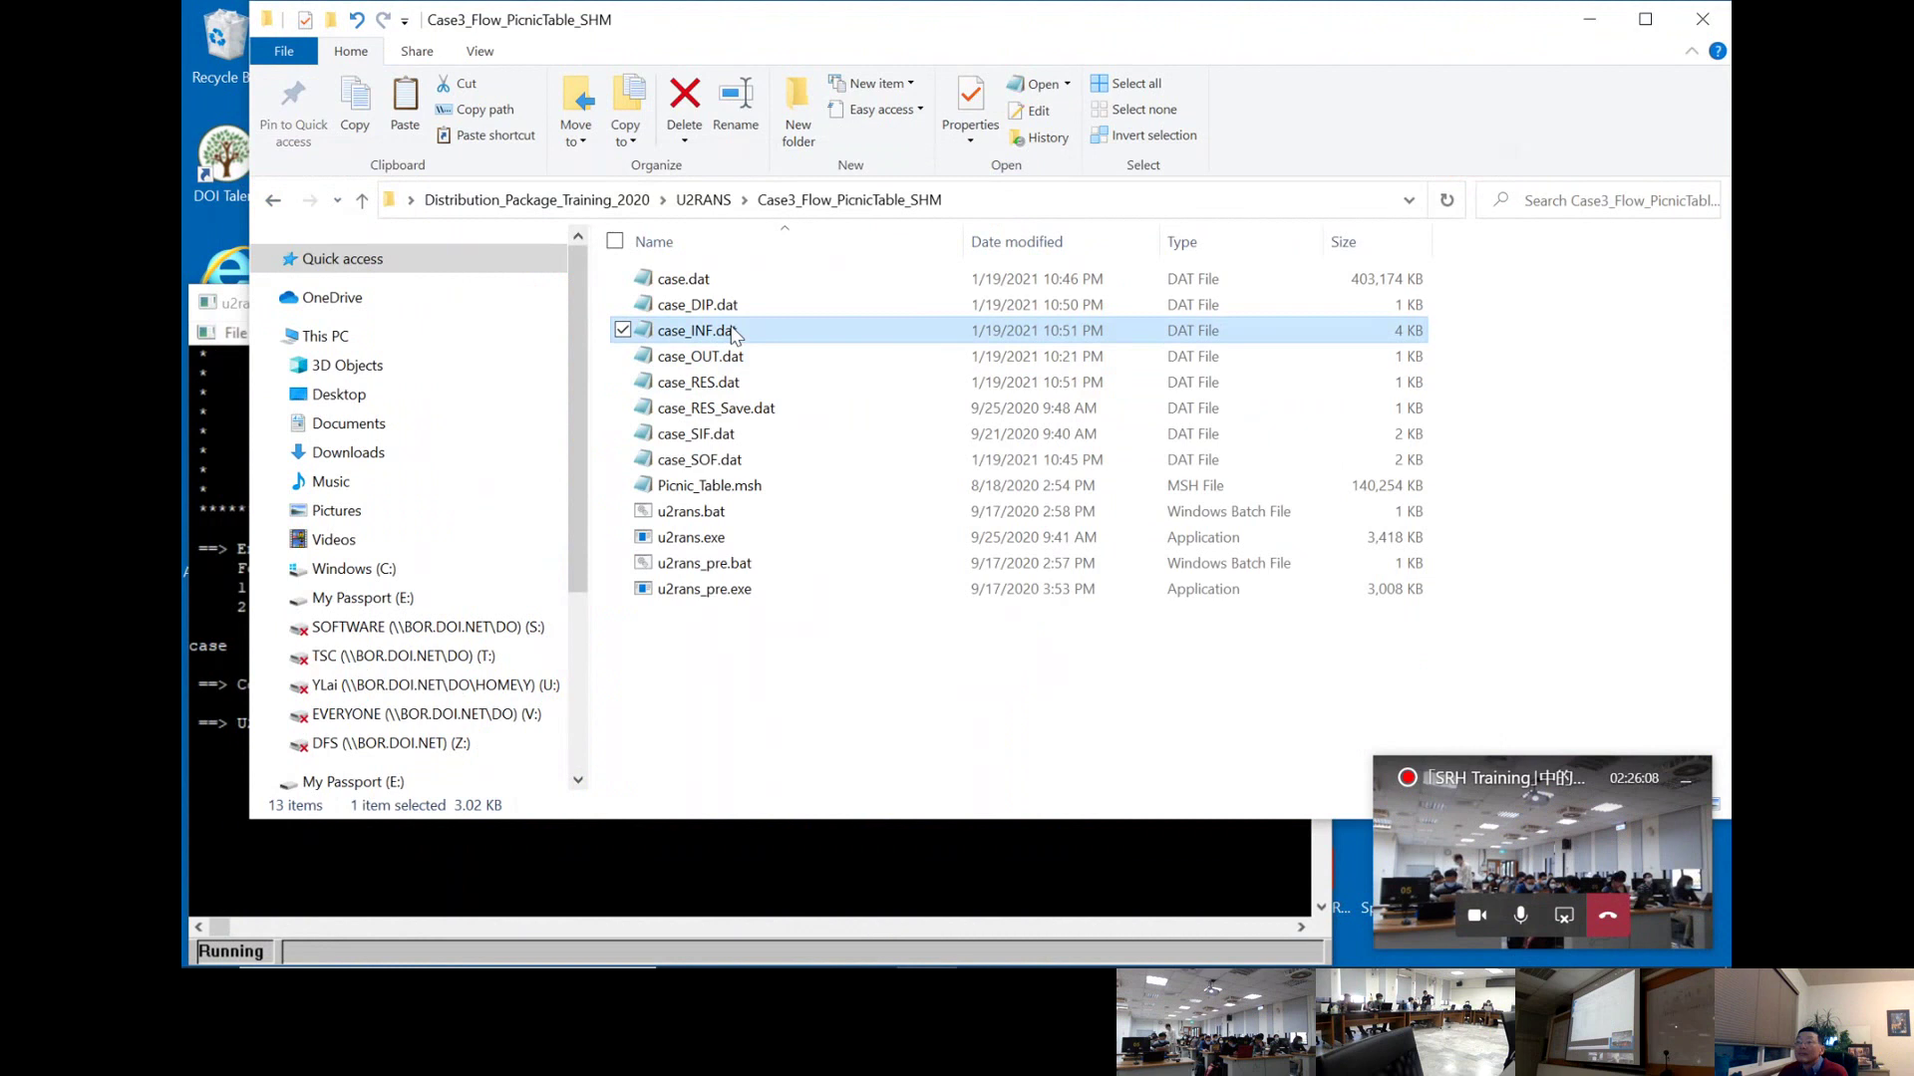
pyautogui.doubleClick(732, 332)
pyautogui.moveTo(1494, 349); pyautogui.dragTo(1507, 748)
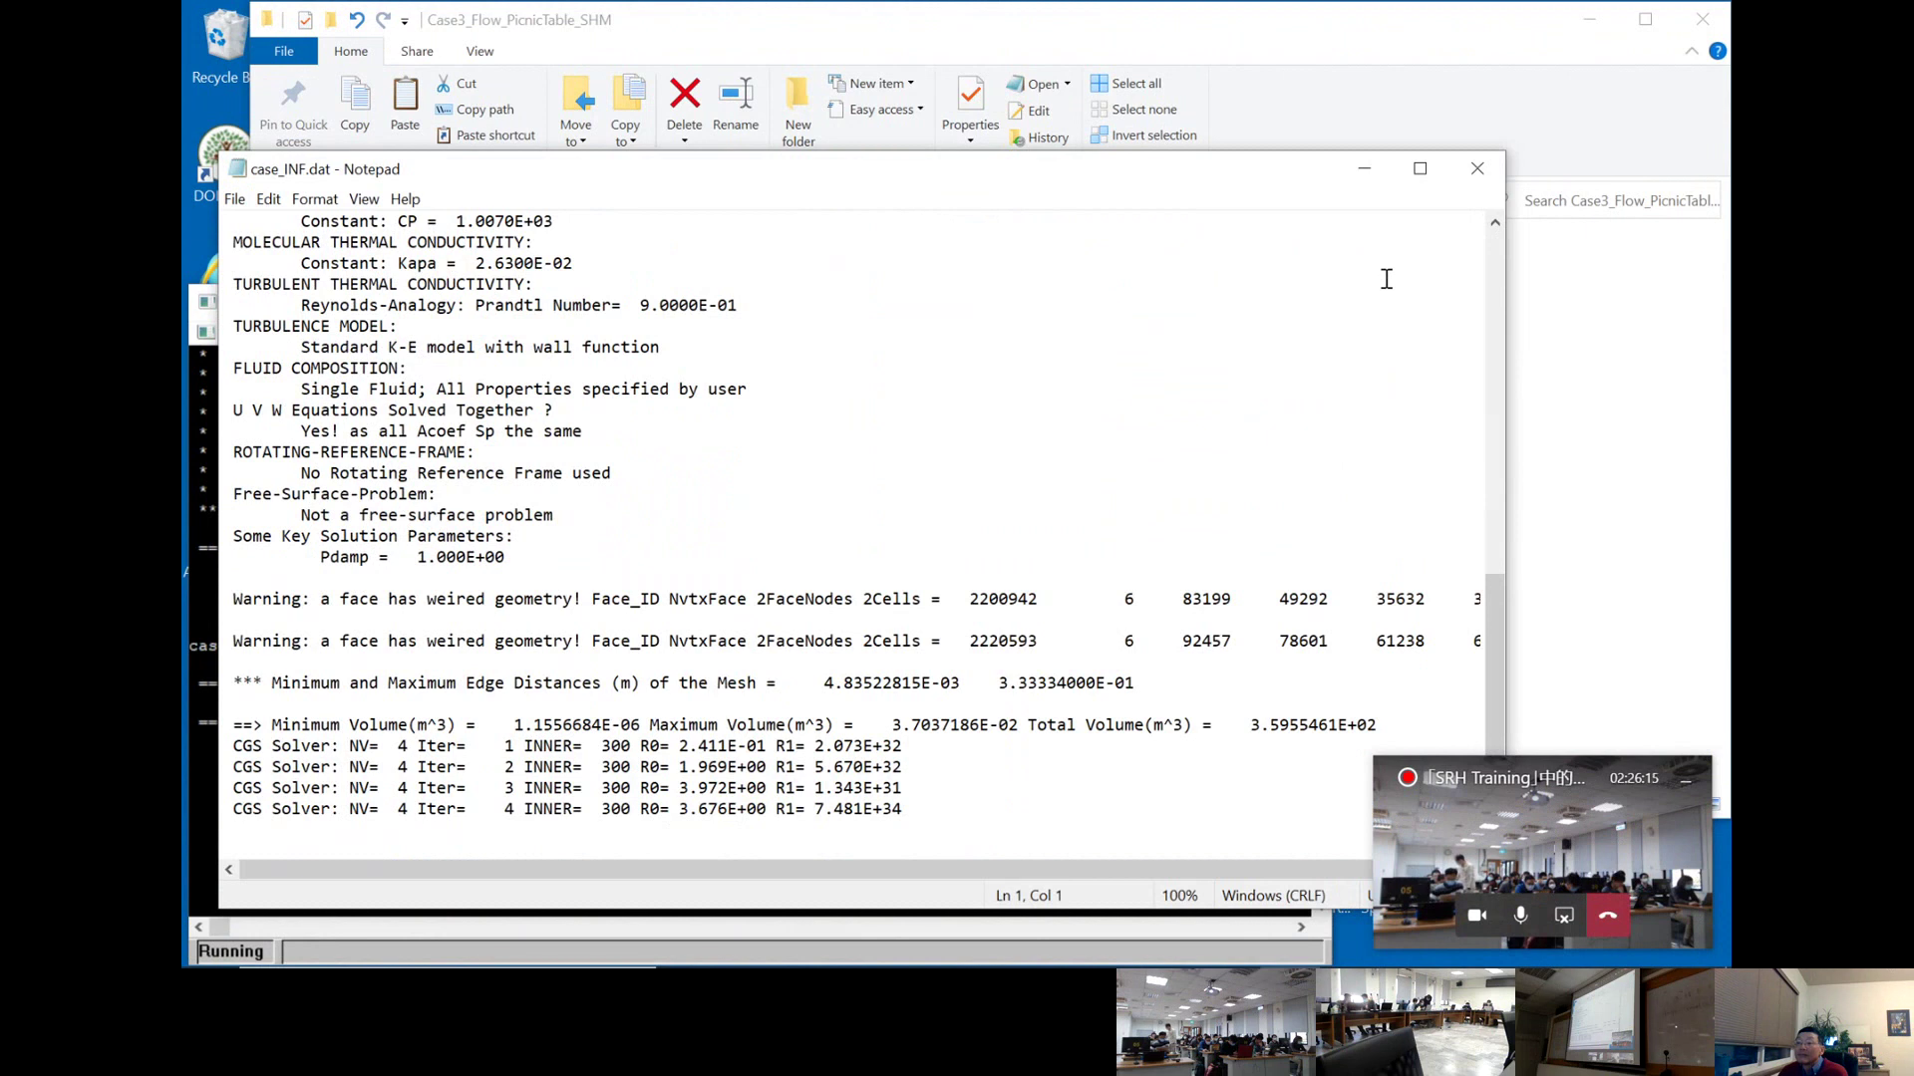
pyautogui.click(1477, 168)
# - Check the u2rans run window again, then examine the latest residuals in Case3's case_RES.dat and close the file
pyautogui.click(800, 850)
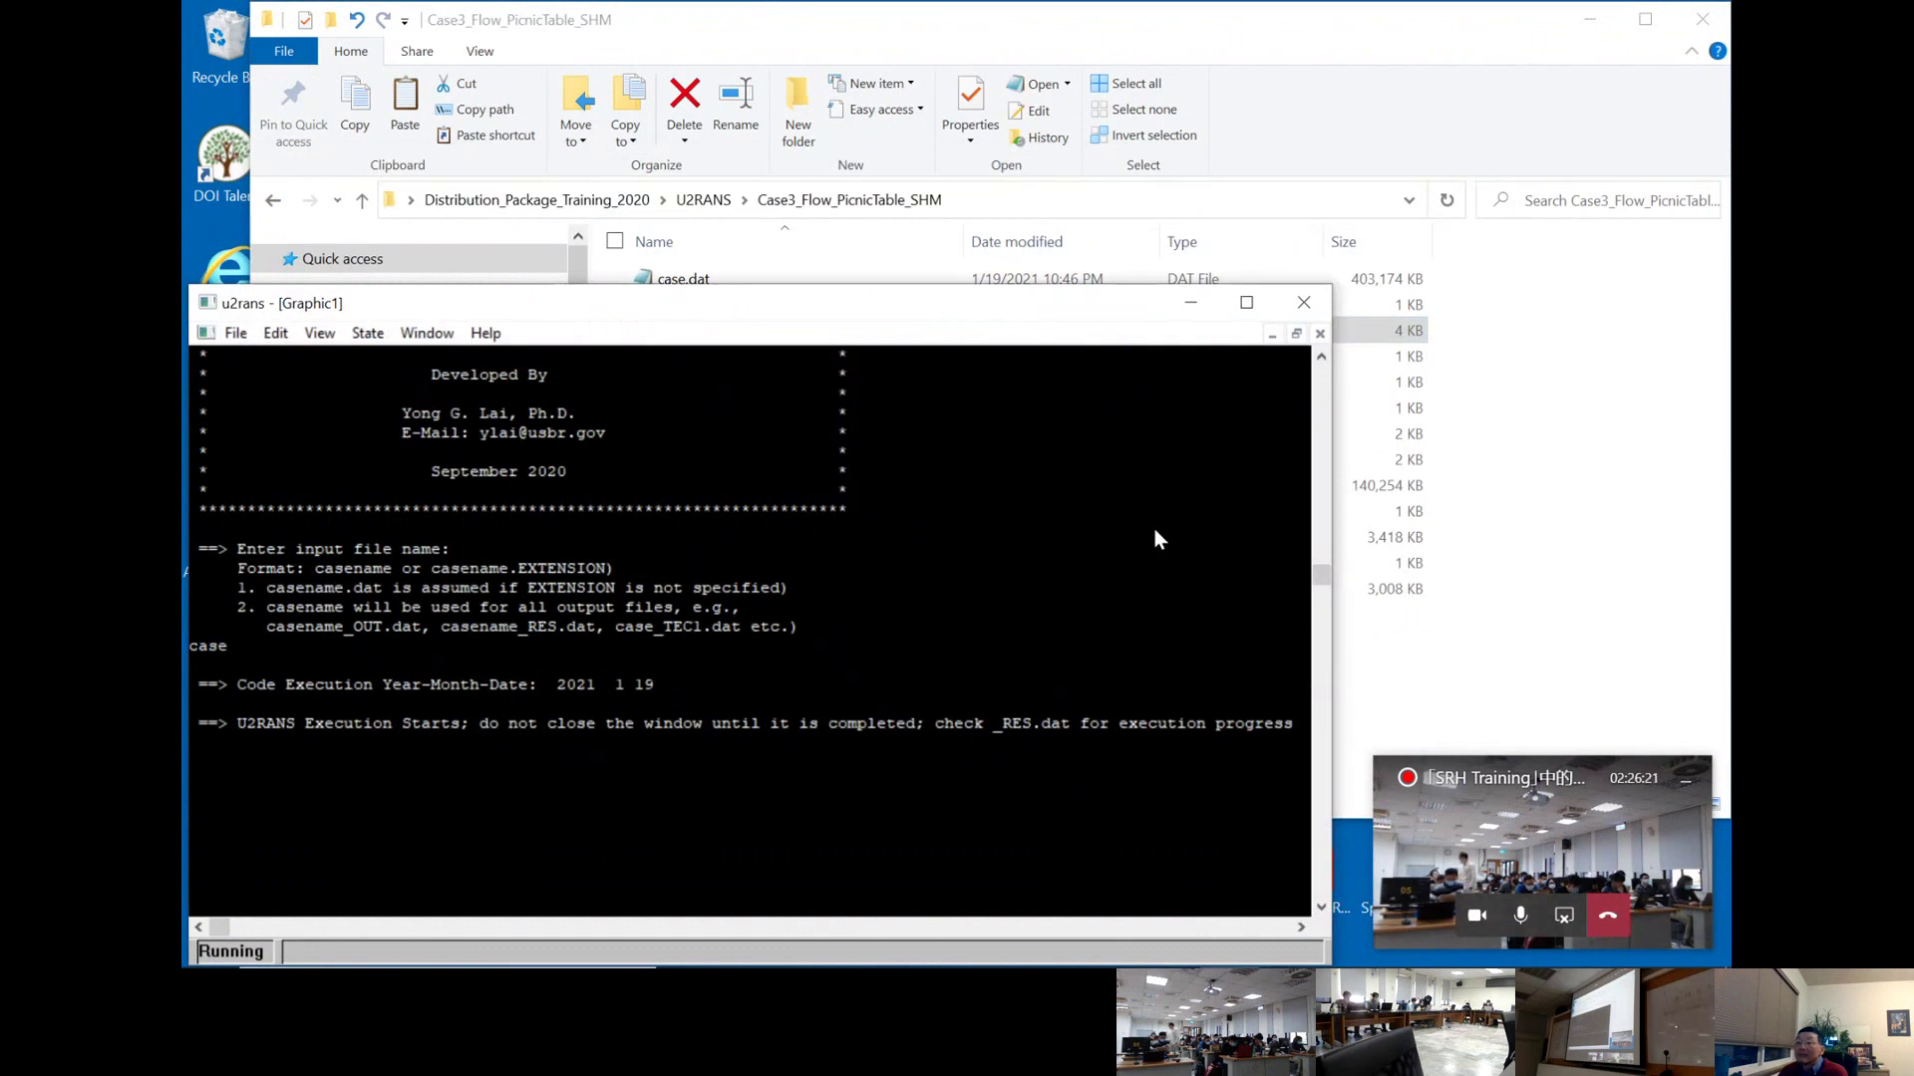
pyautogui.hotkey('alt', 'Tab')
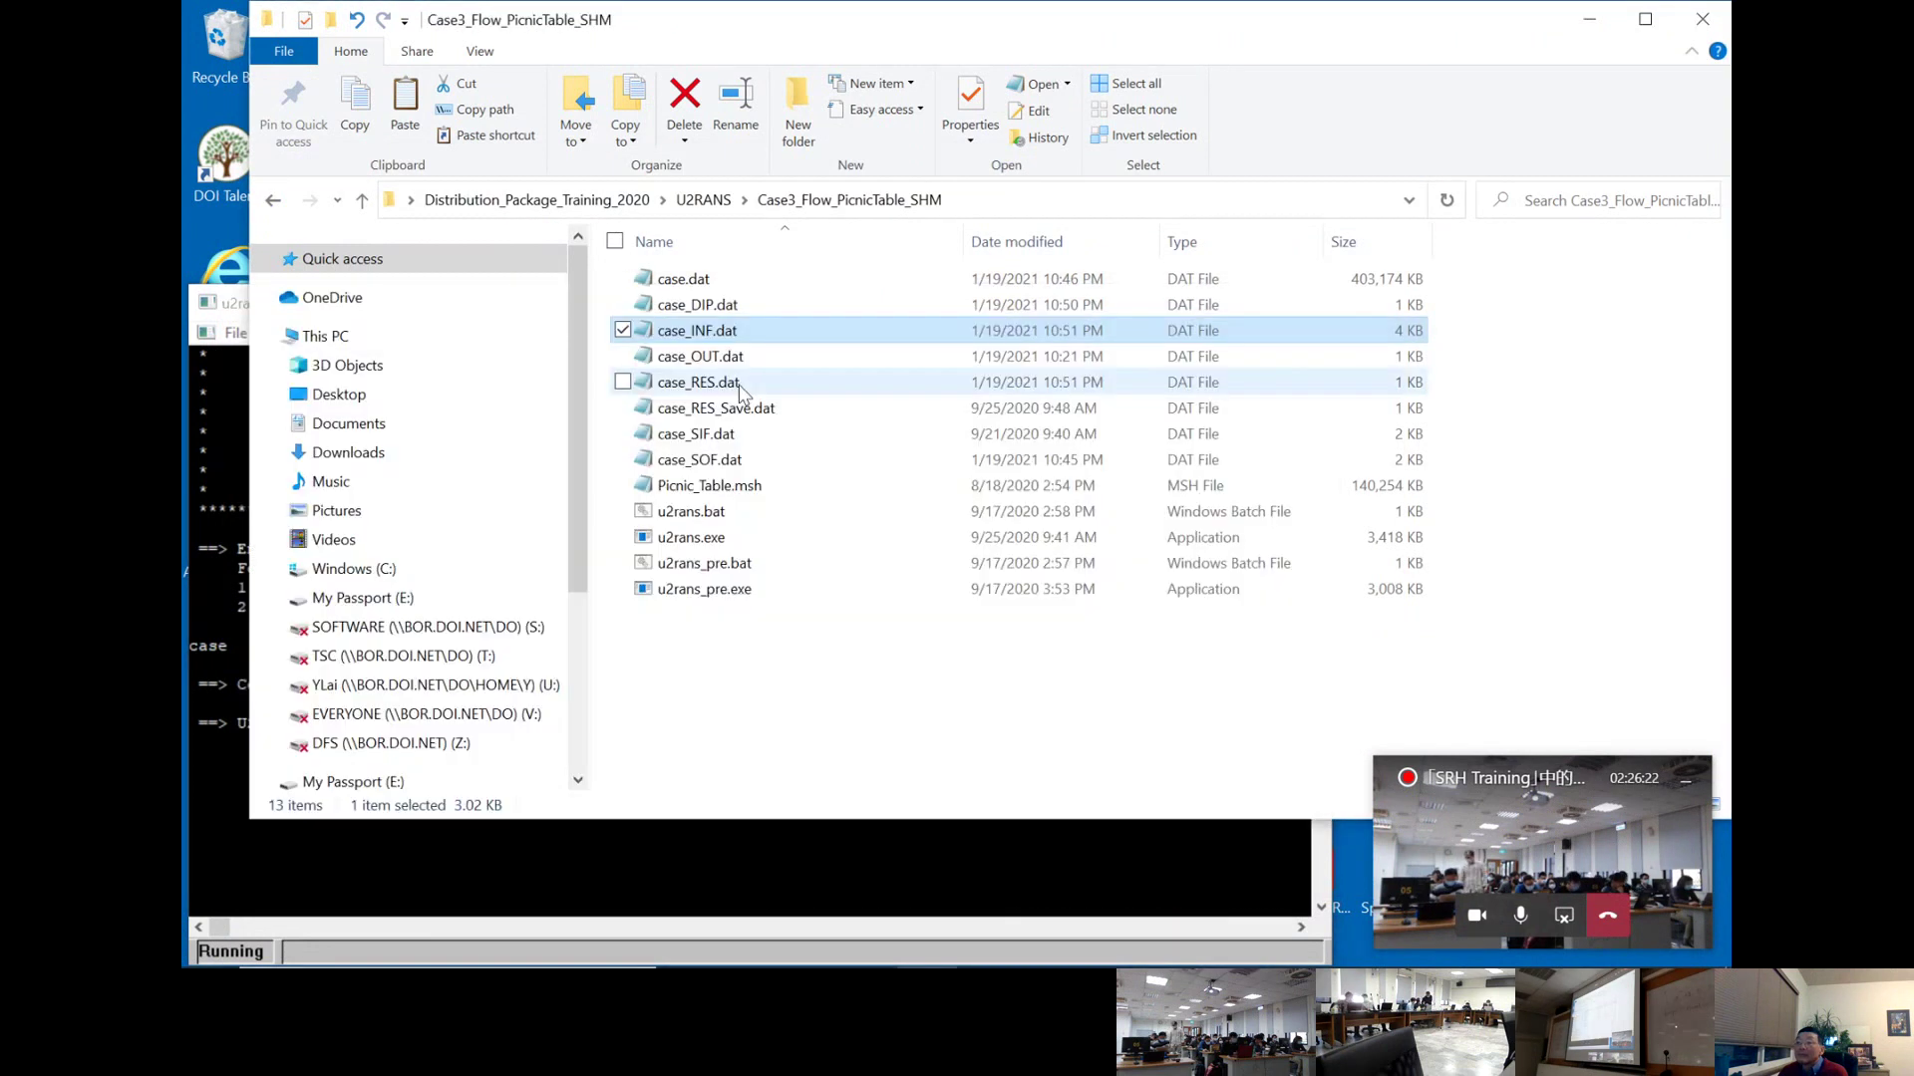
pyautogui.doubleClick(739, 385)
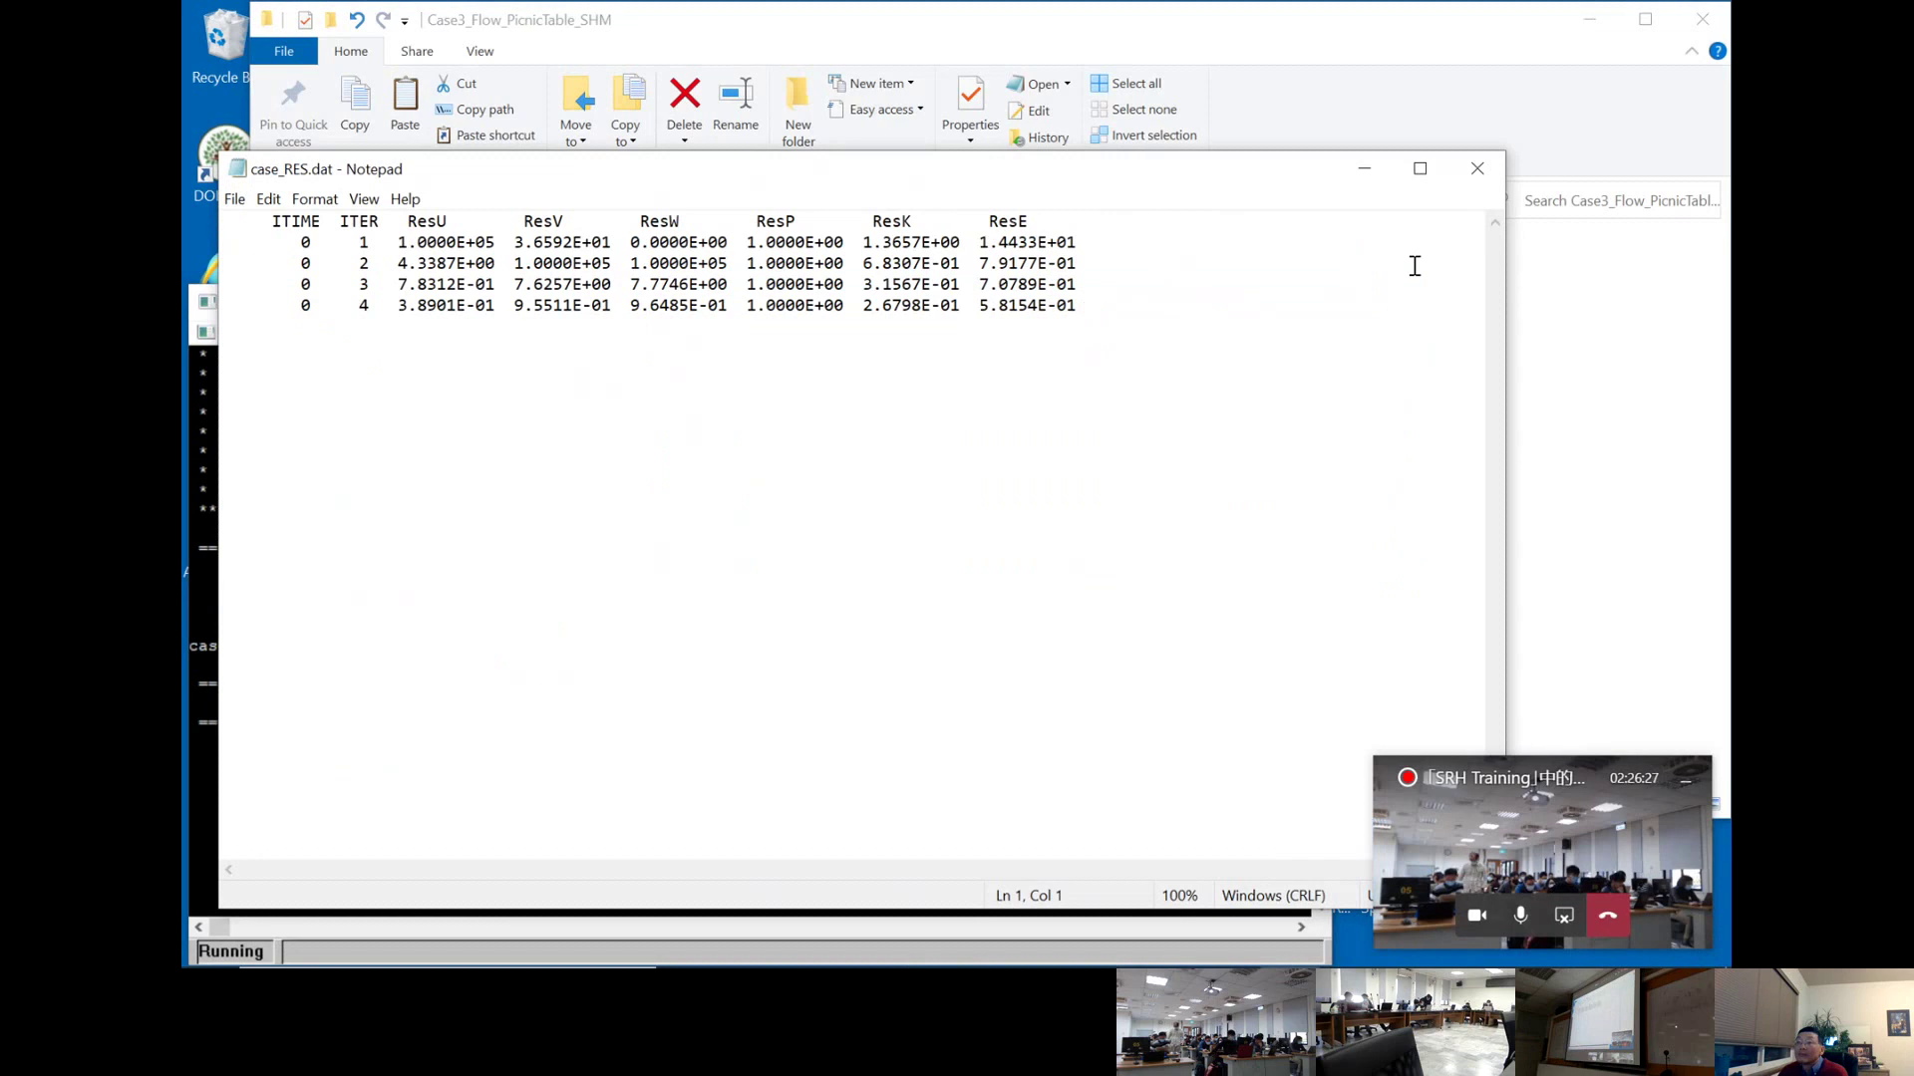
pyautogui.click(1477, 168)
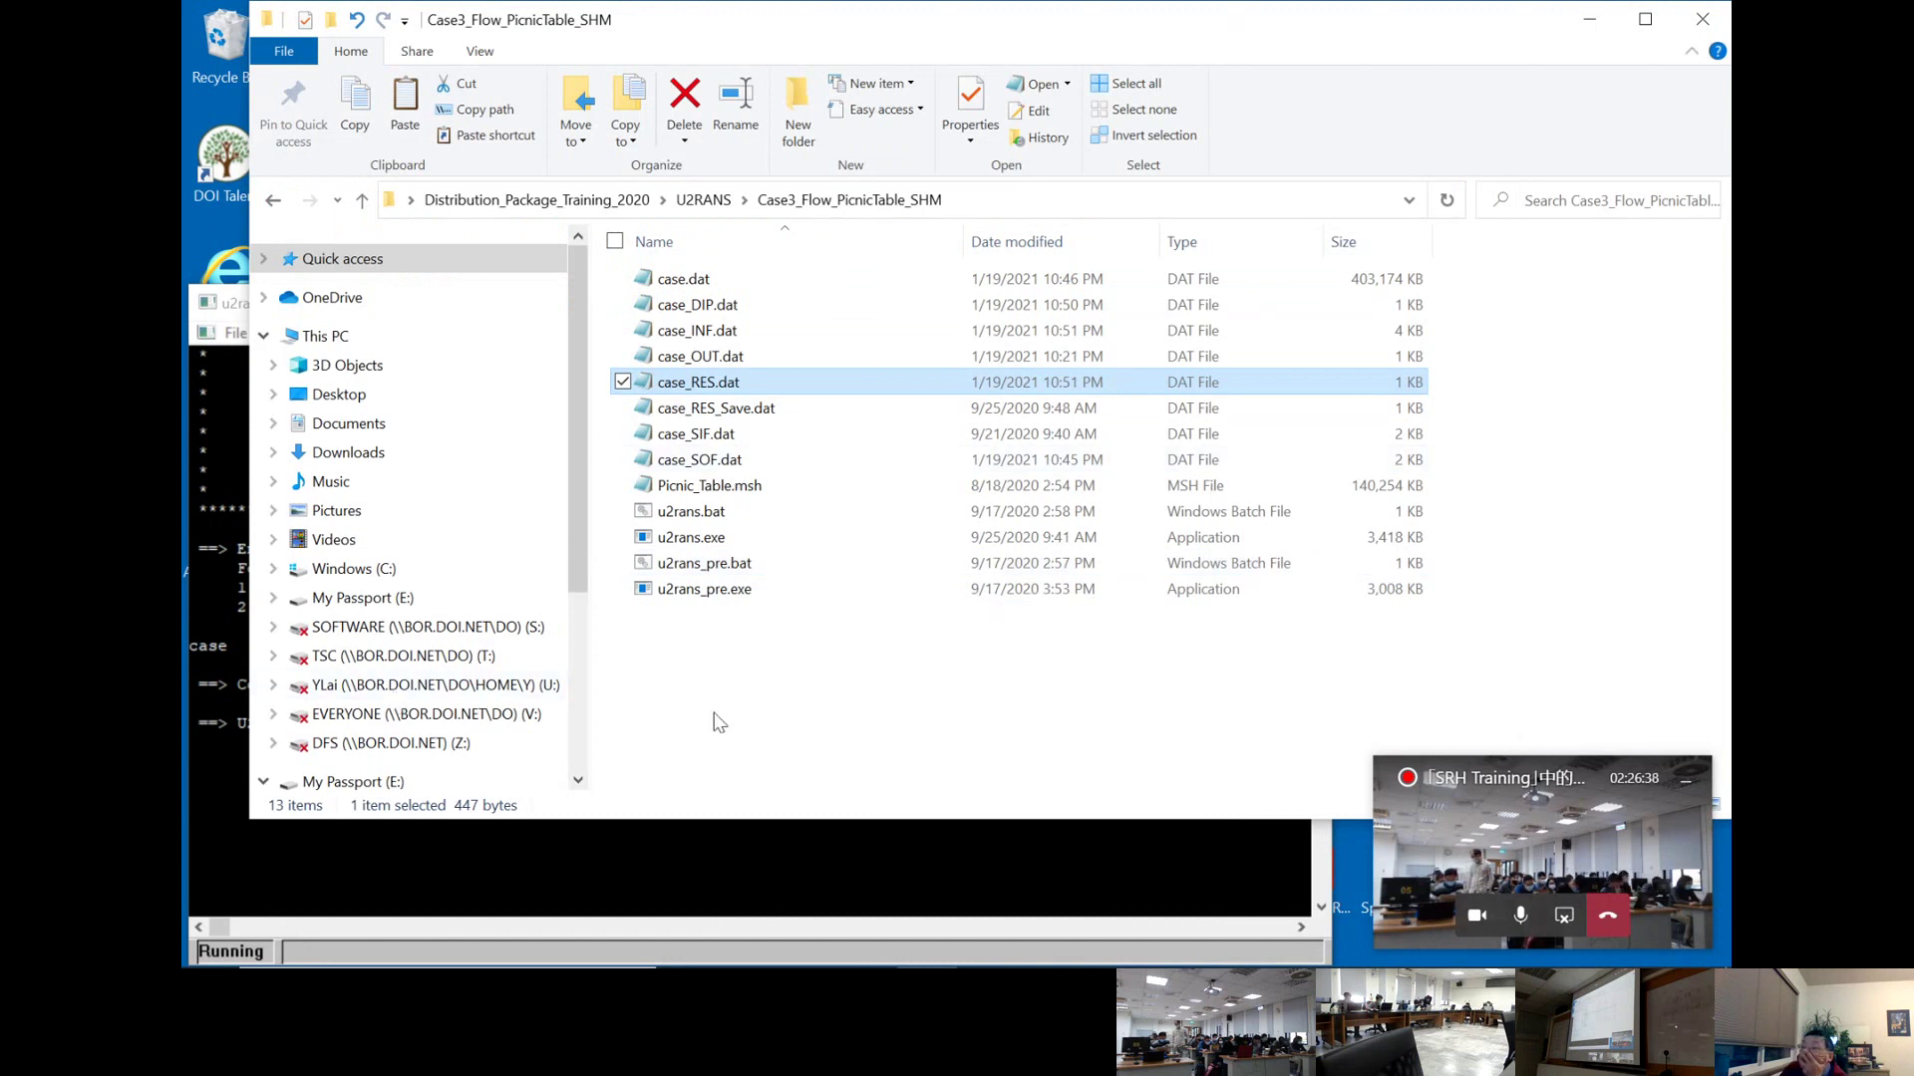
# - Review Case3's case_DIP.dat parameters and case_RES.dat residuals once more, closing both files
pyautogui.doubleClick(698, 304)
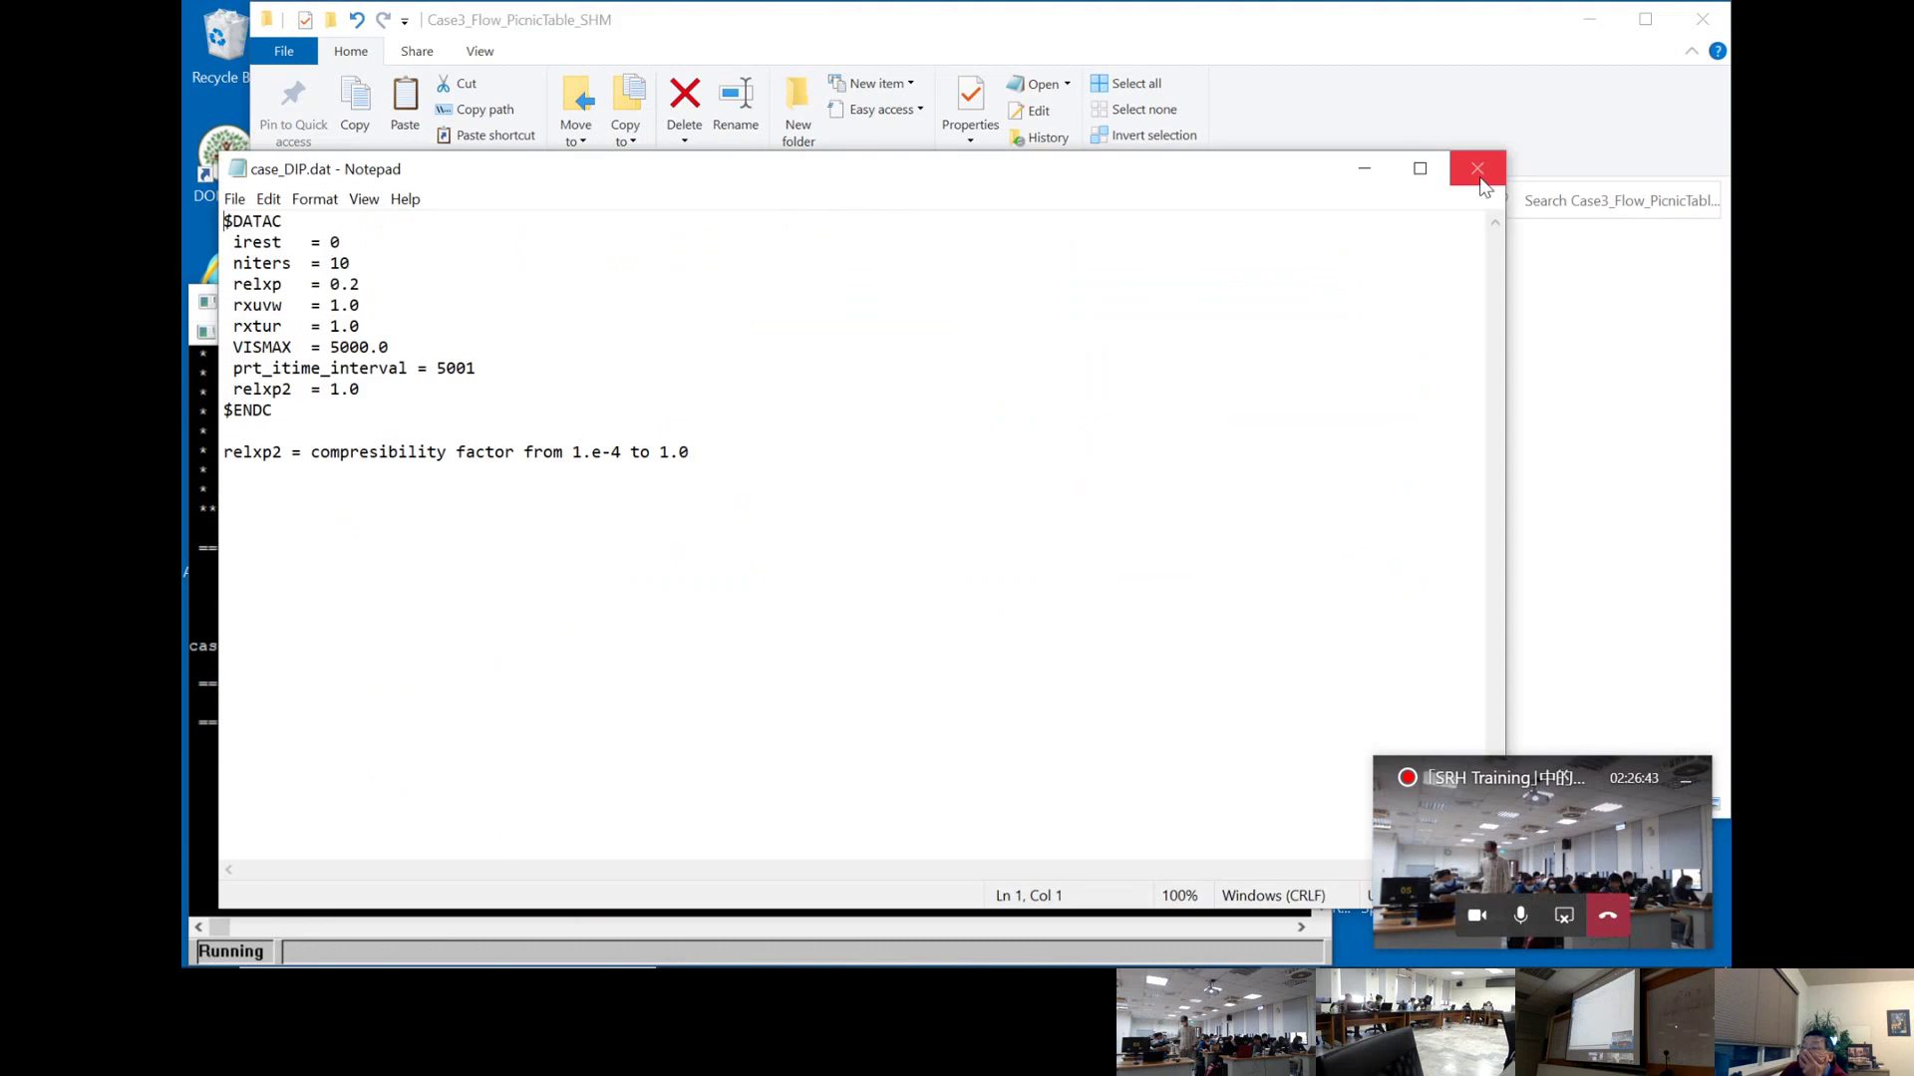
pyautogui.click(1477, 169)
pyautogui.doubleClick(697, 382)
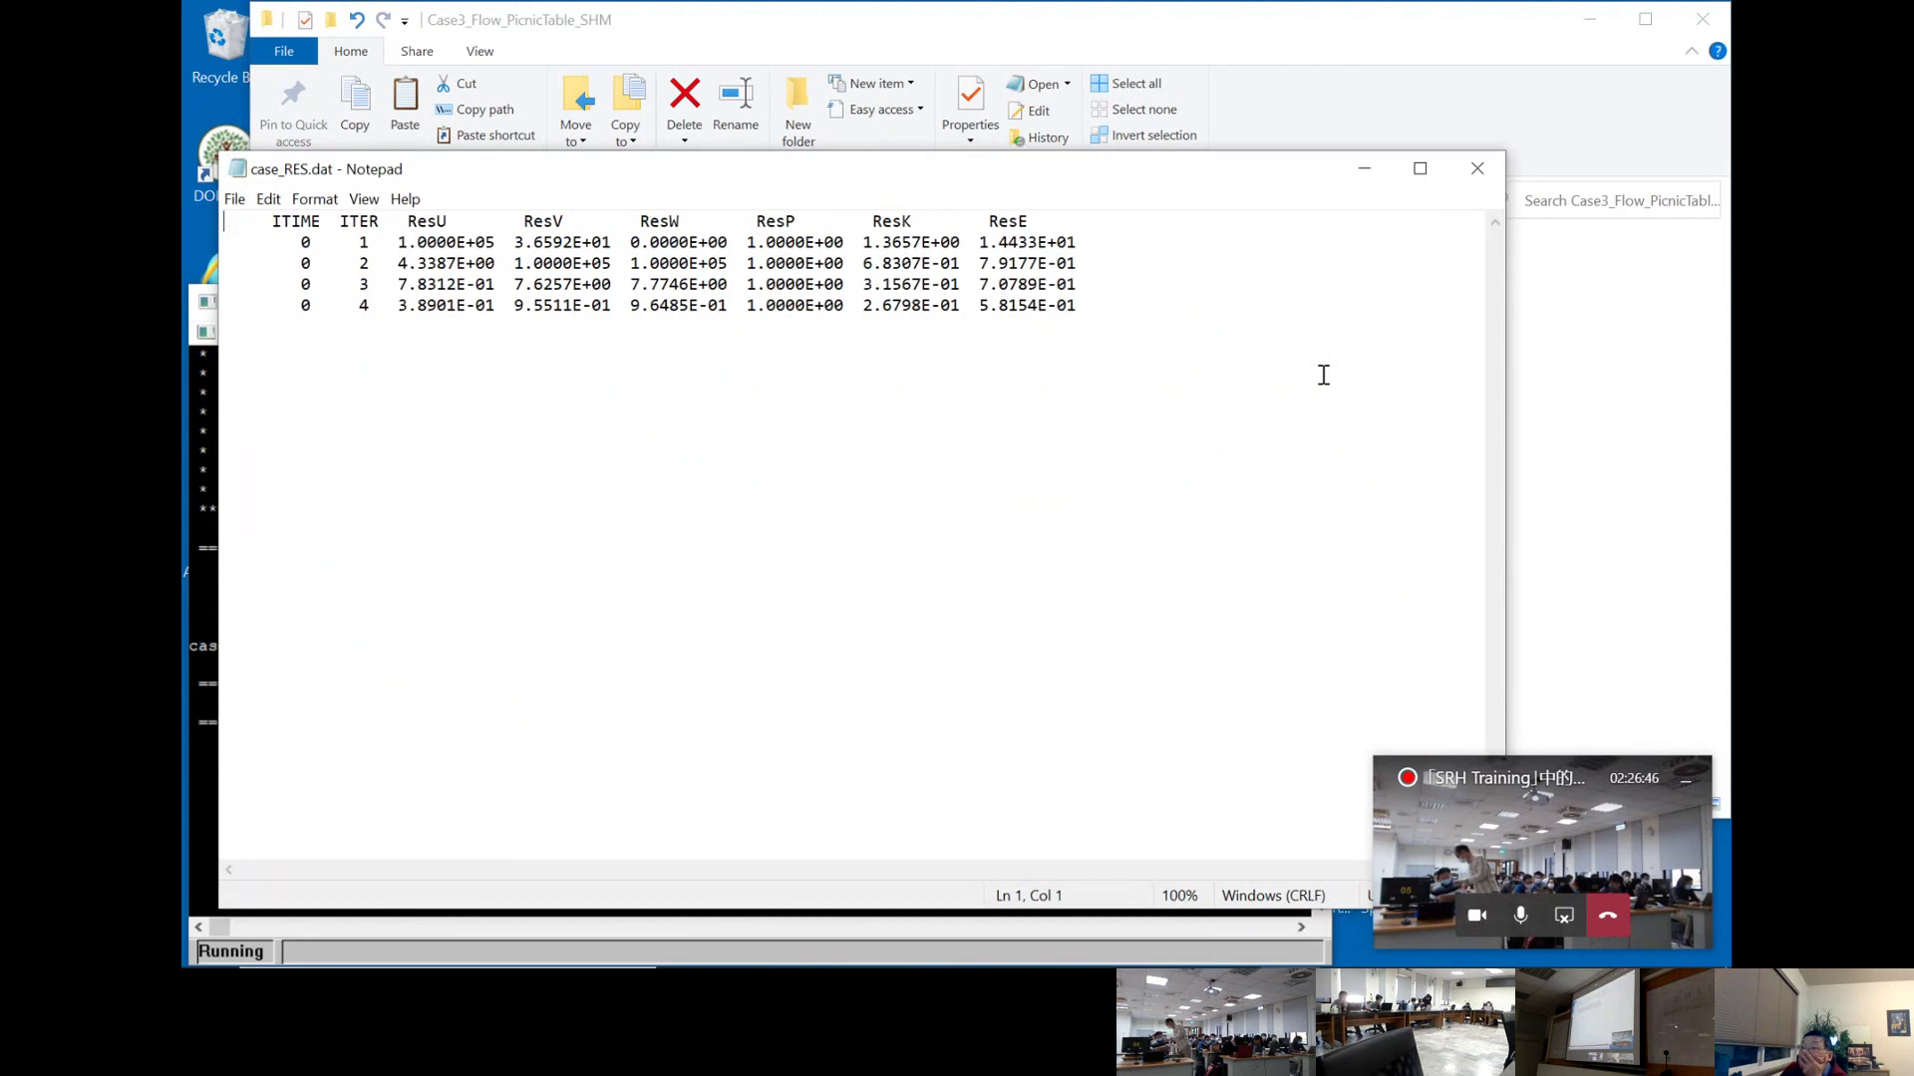
pyautogui.click(1477, 168)
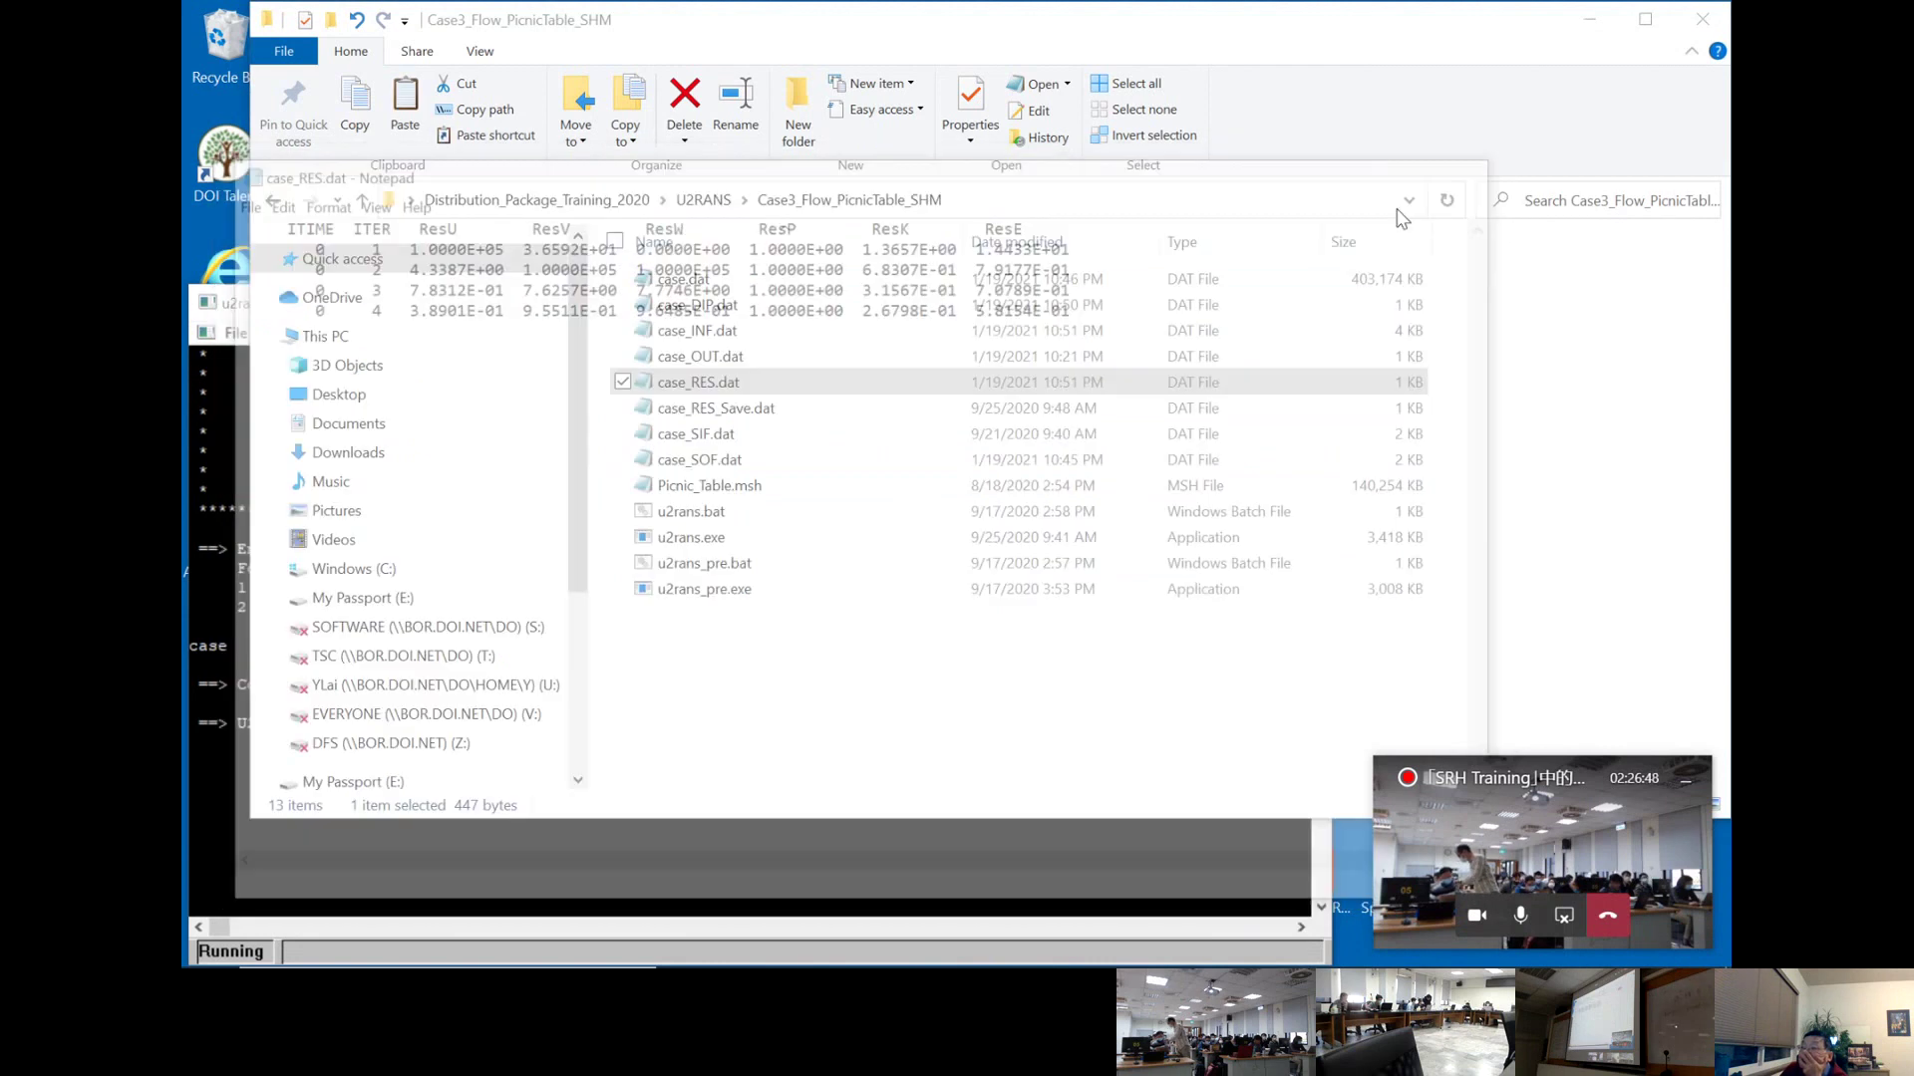
# - Open Case3's case_INF.dat and examine the solver output for the latest iterations at its end
pyautogui.click(881, 321)
pyautogui.doubleClick(881, 317)
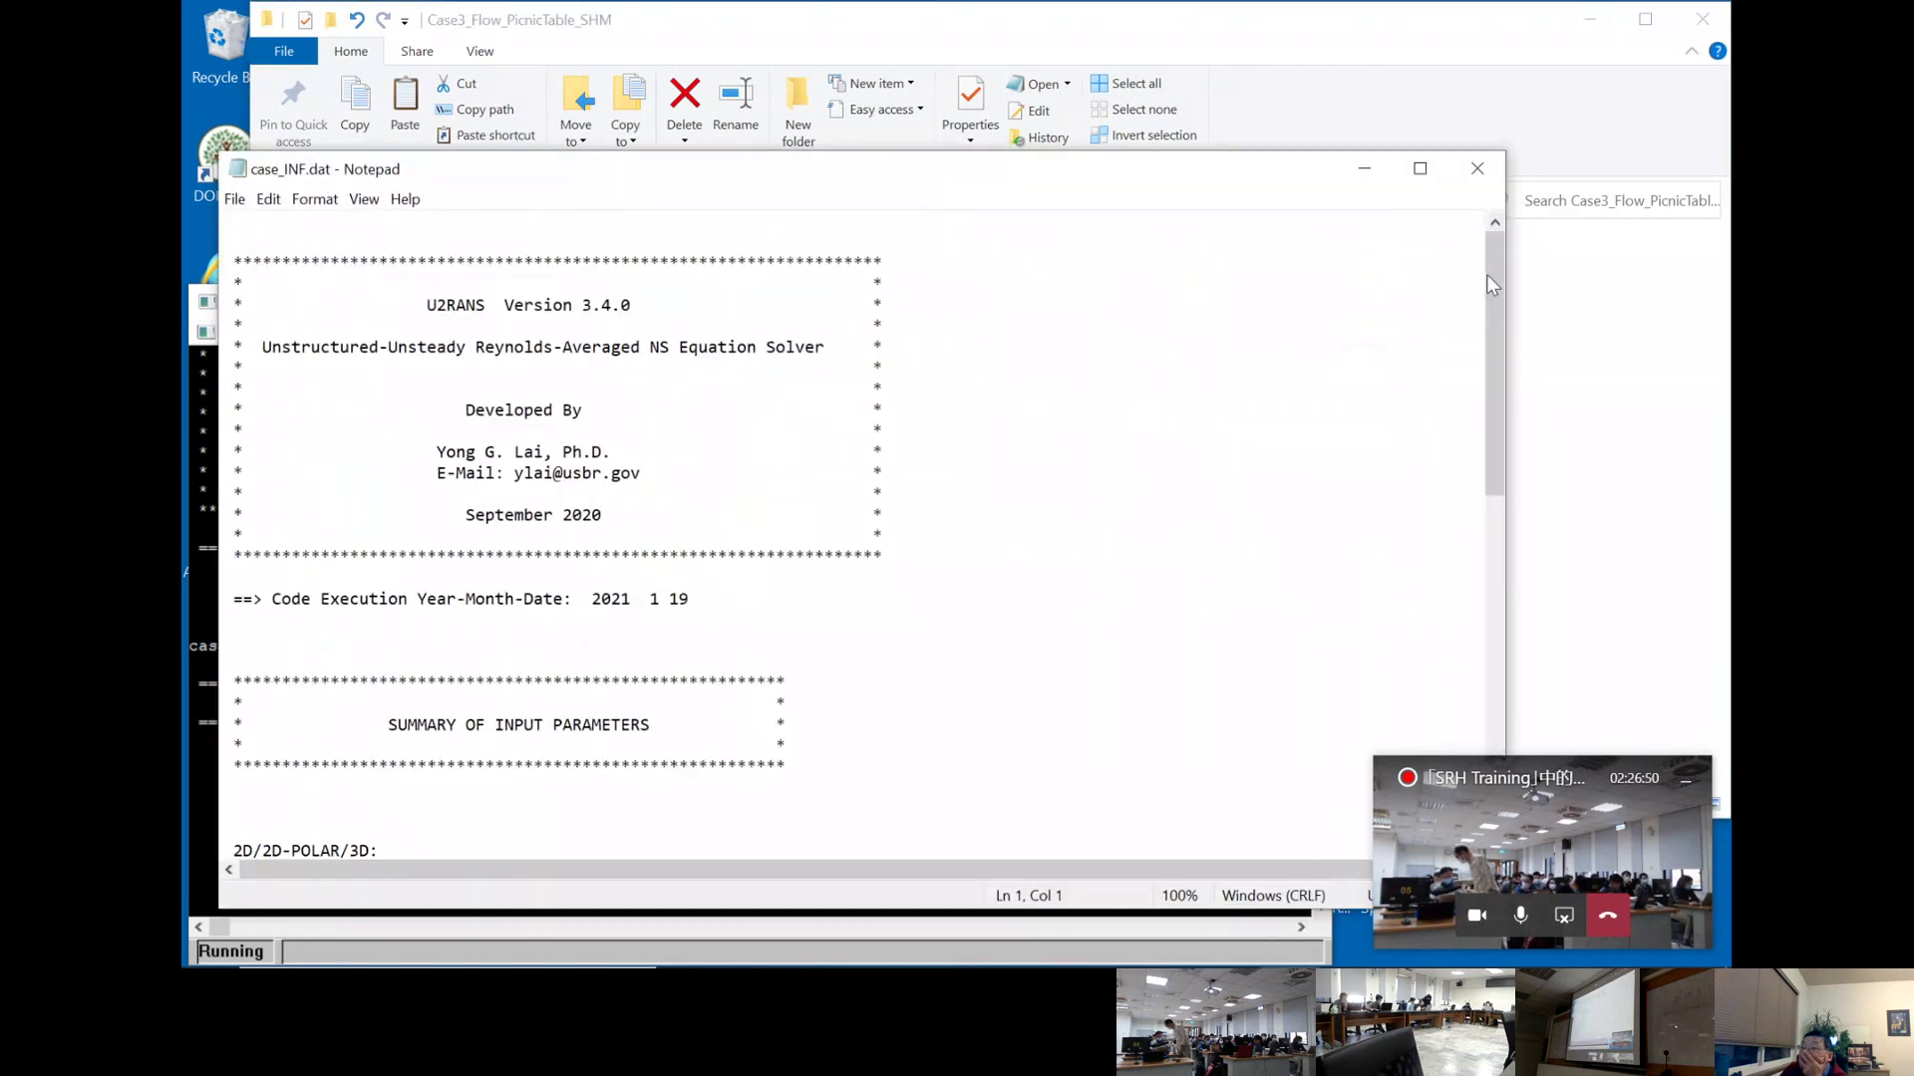
pyautogui.moveTo(1491, 285); pyautogui.dragTo(1449, 665)
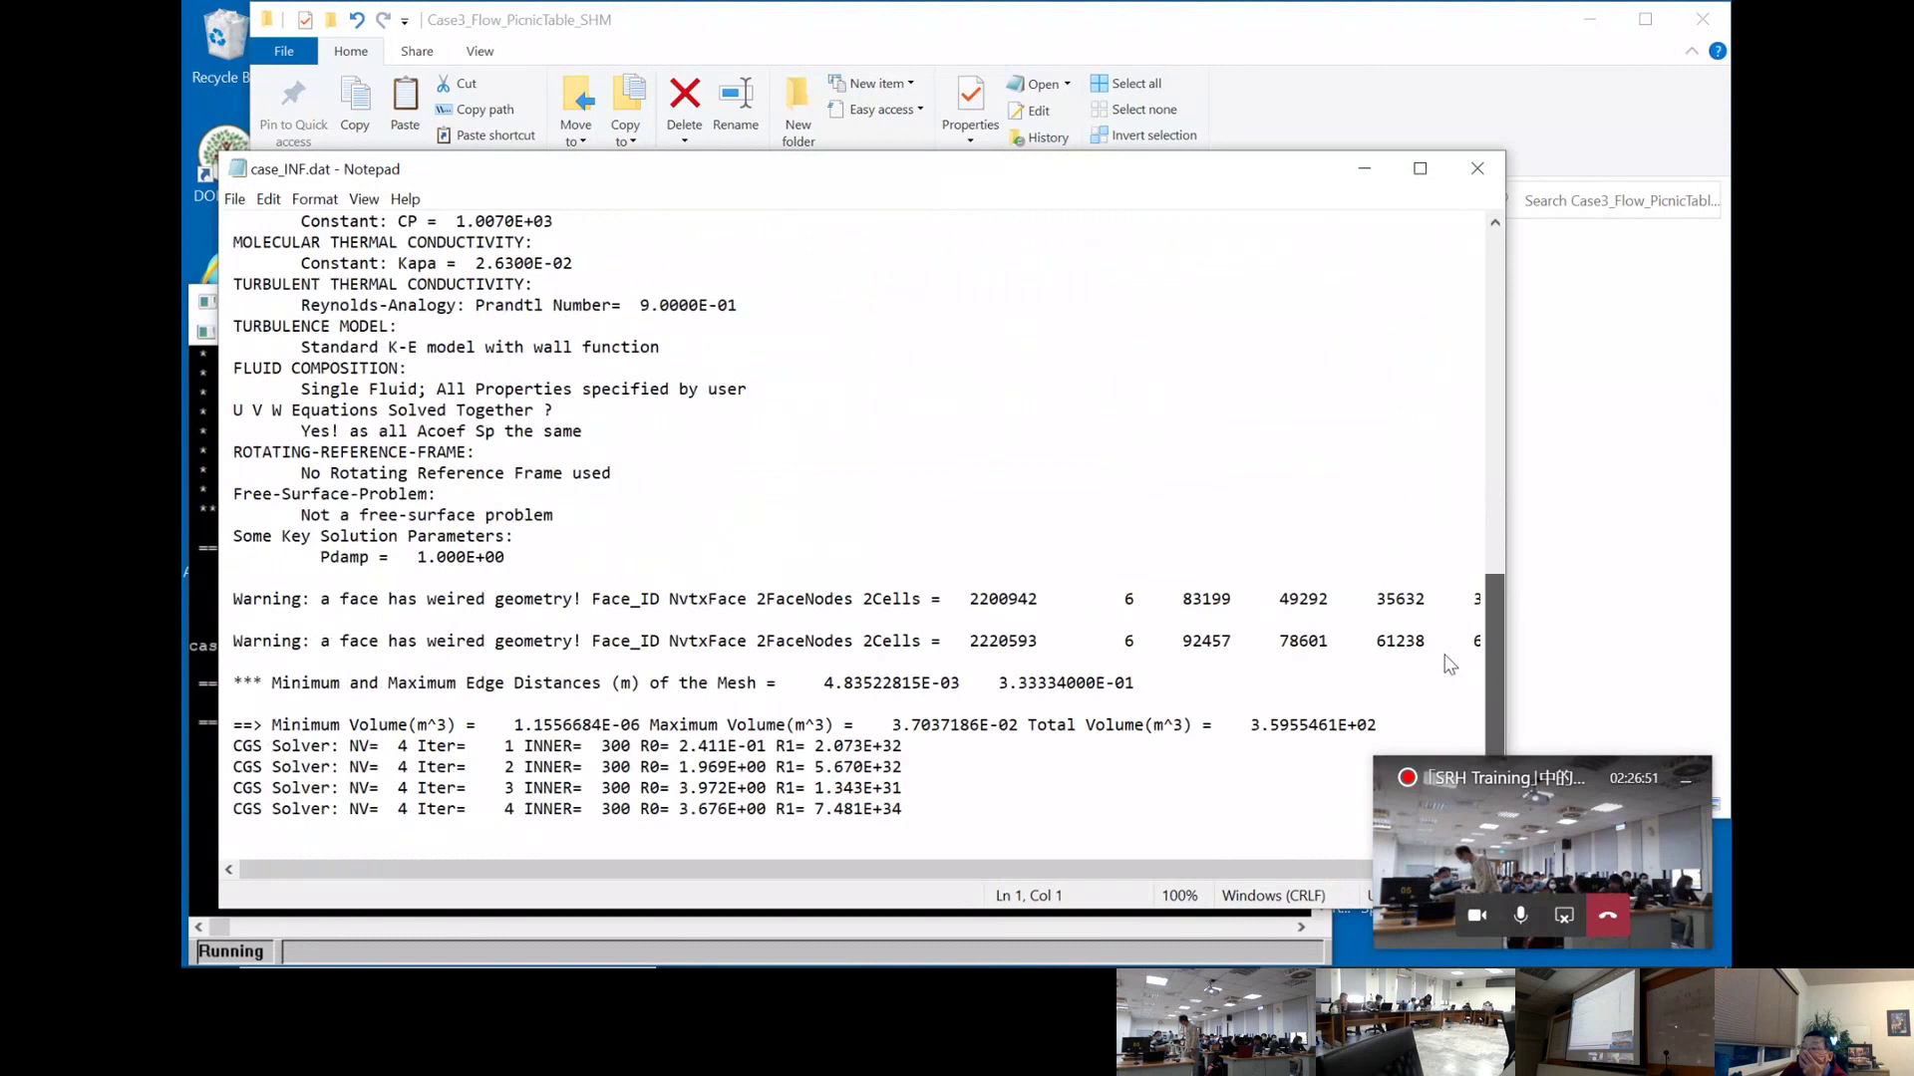
# - Close case_INF.dat, switch to PowerPoint to view the picnic table results slide and the Part 4 title slide, and minimize the presentation
pyautogui.click(1462, 156)
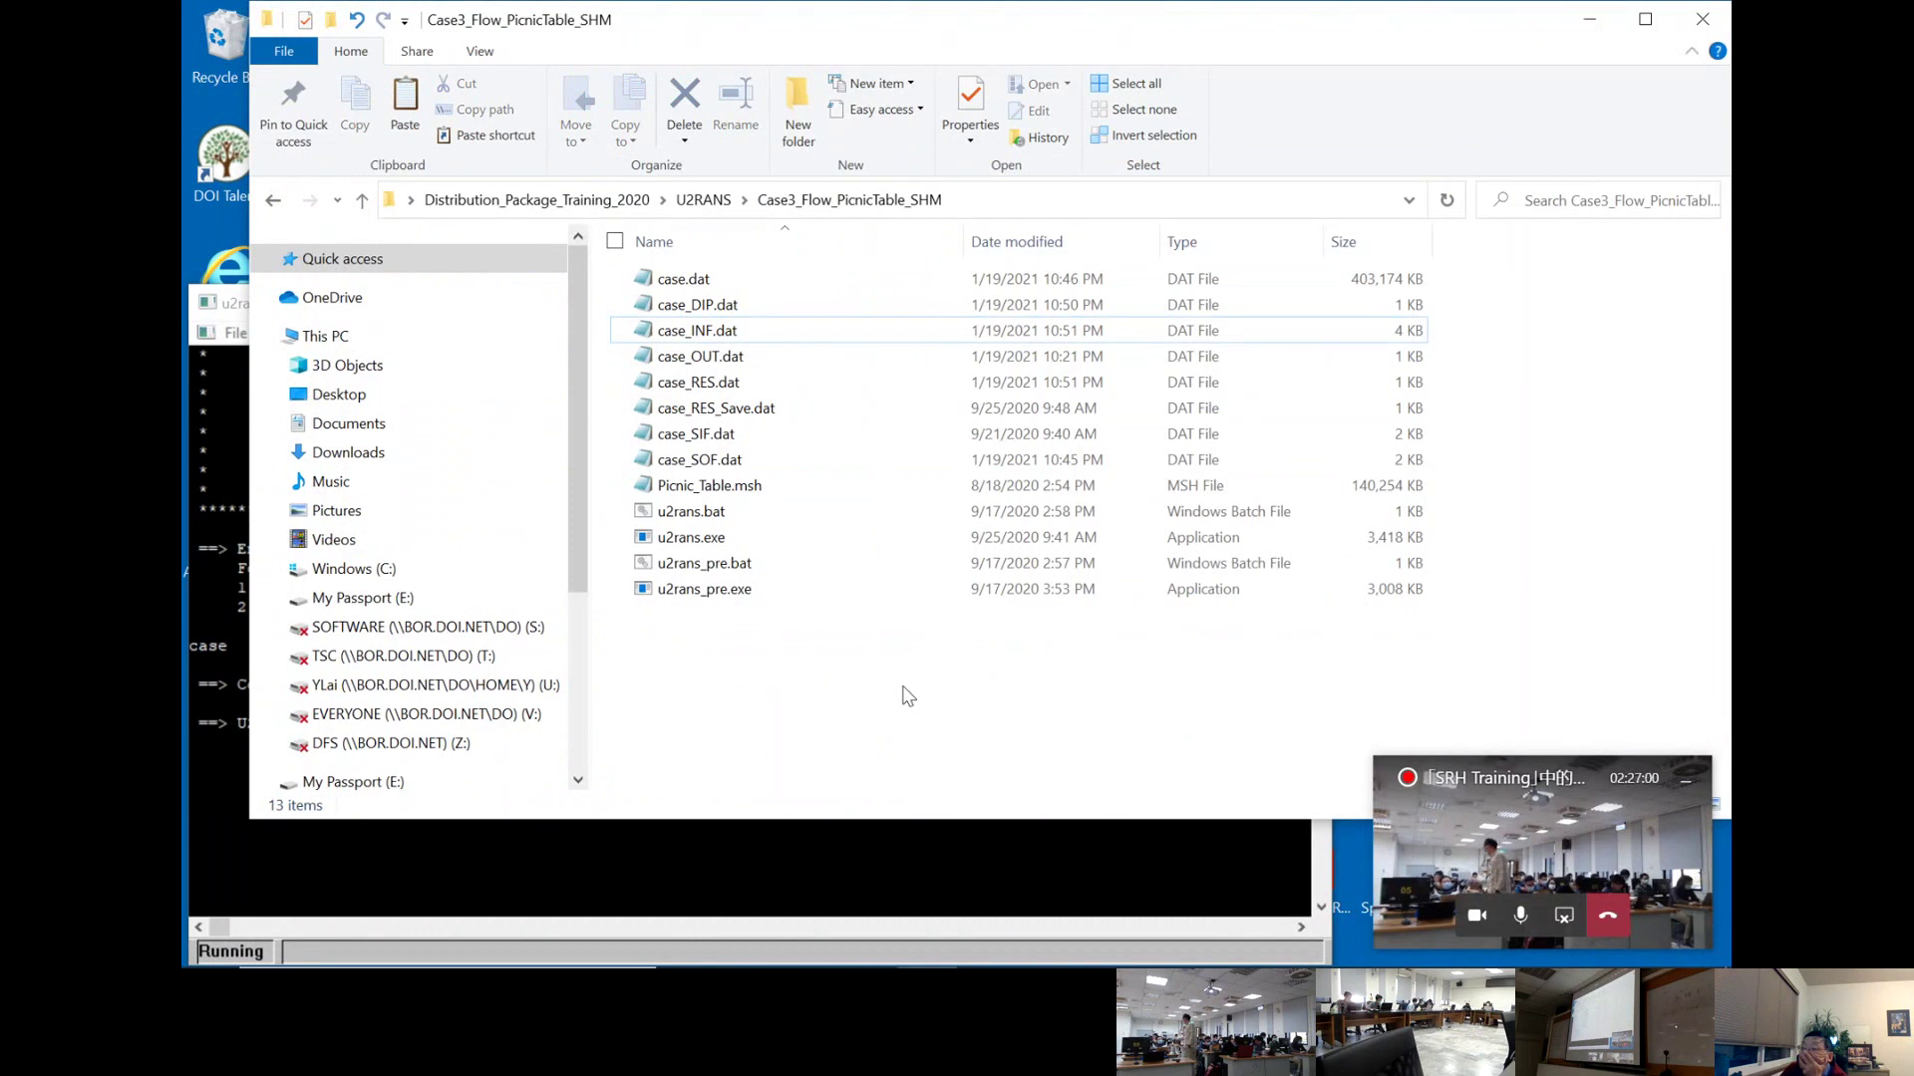
pyautogui.moveTo(909, 965)
pyautogui.click(1181, 942)
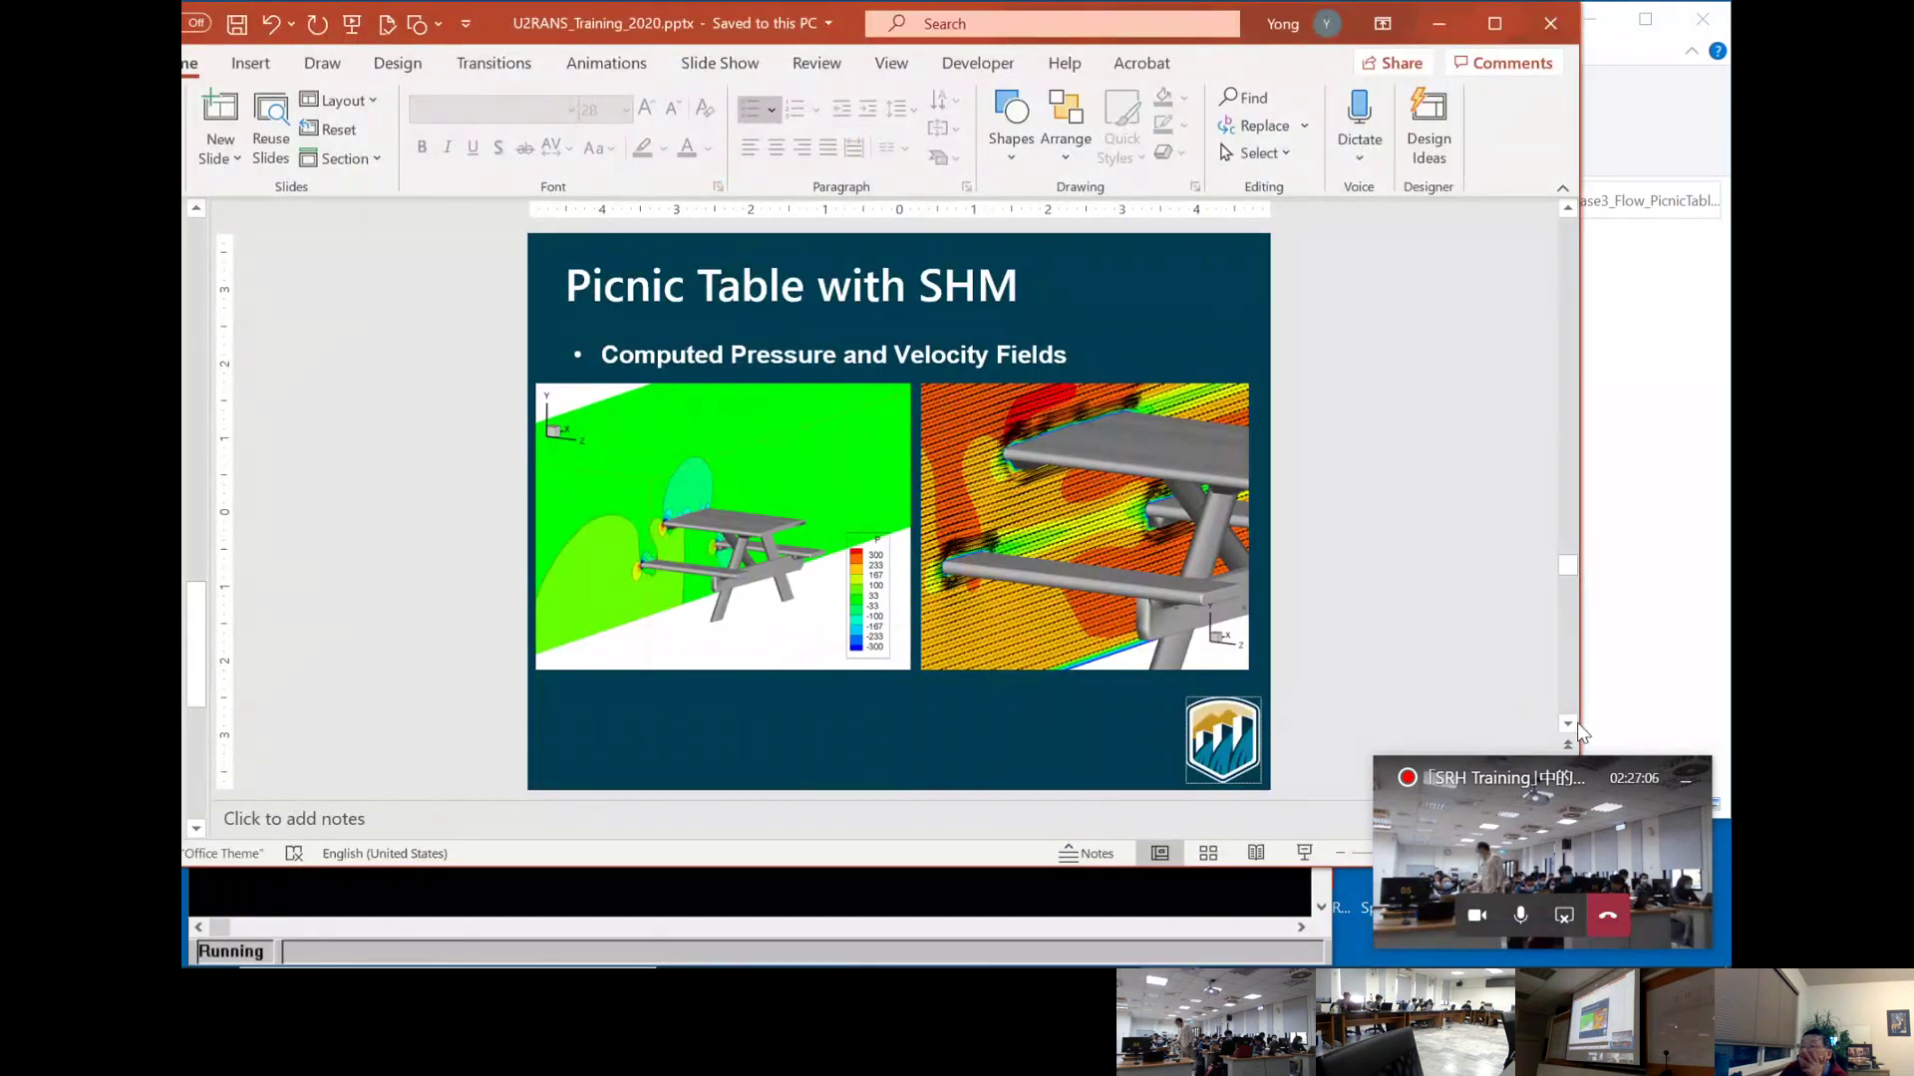
pyautogui.scroll(-1, 1364, 697)
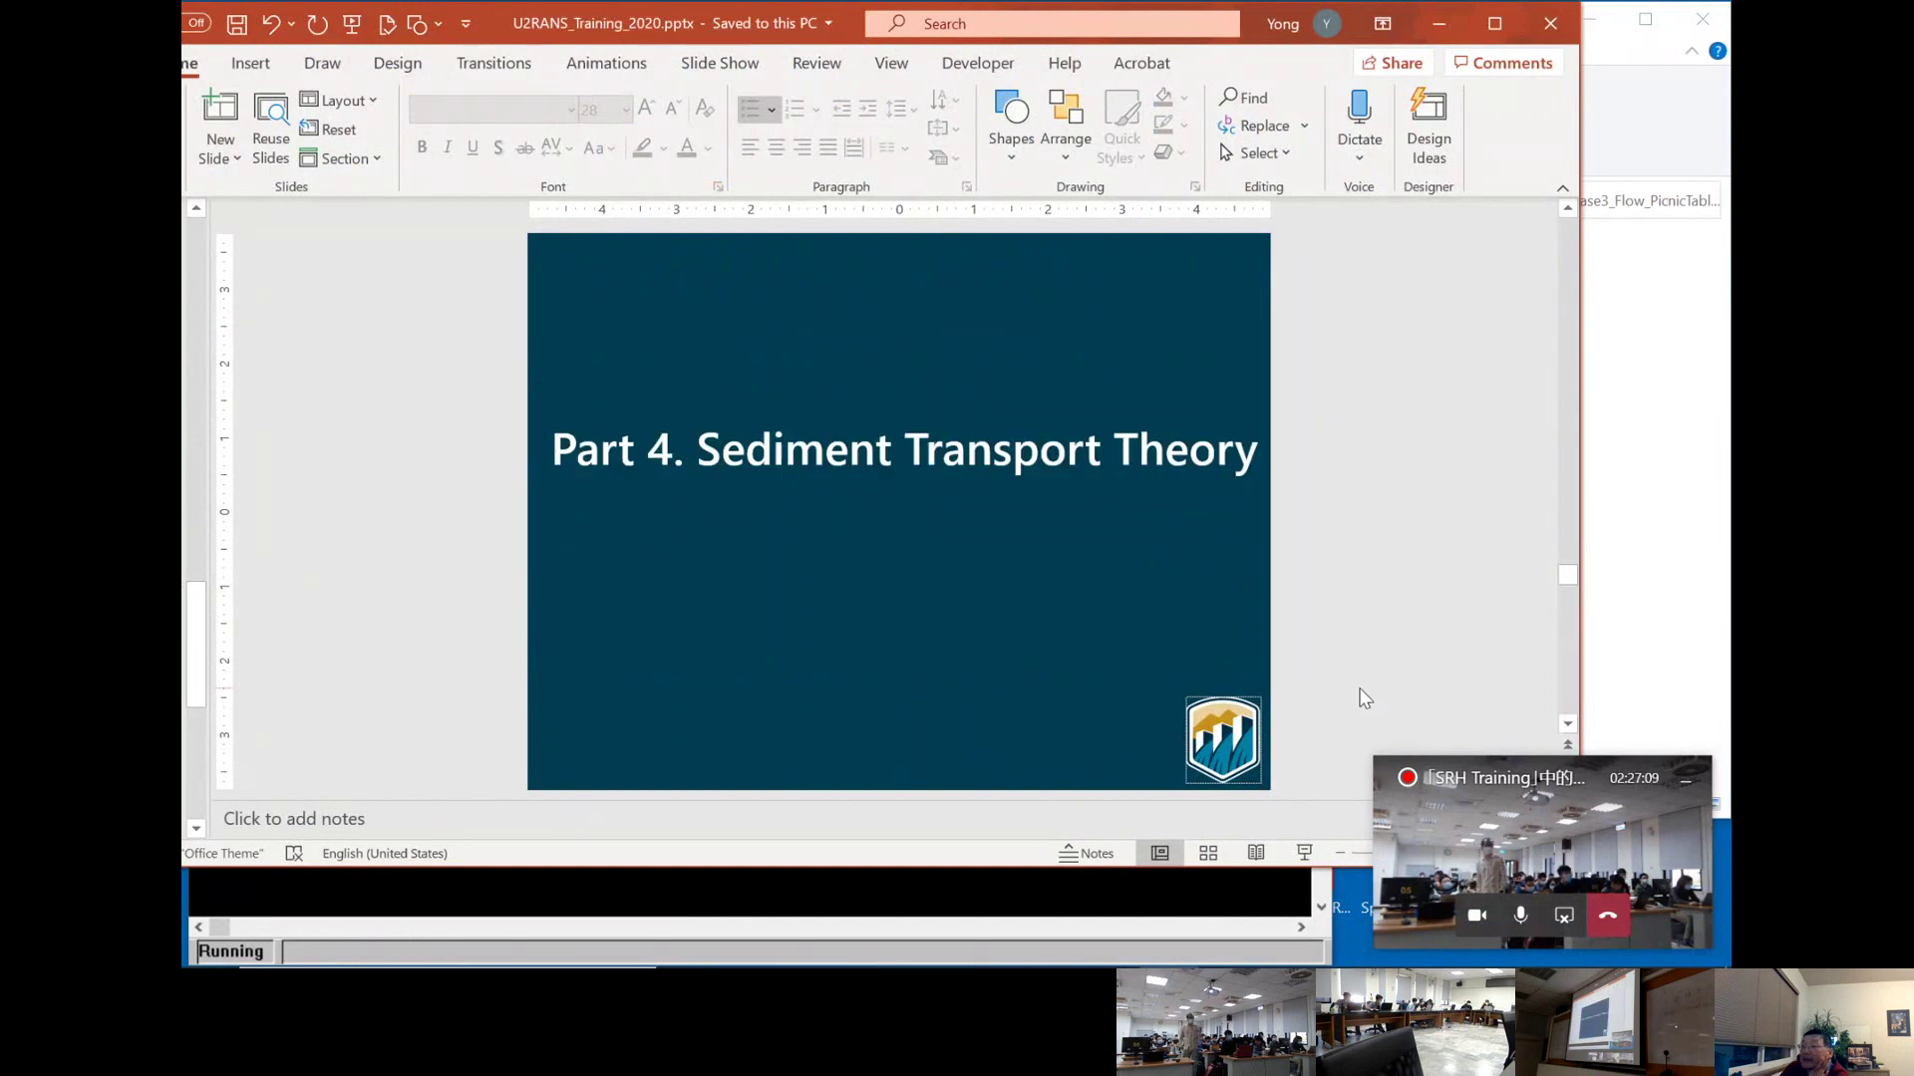
pyautogui.click(1439, 23)
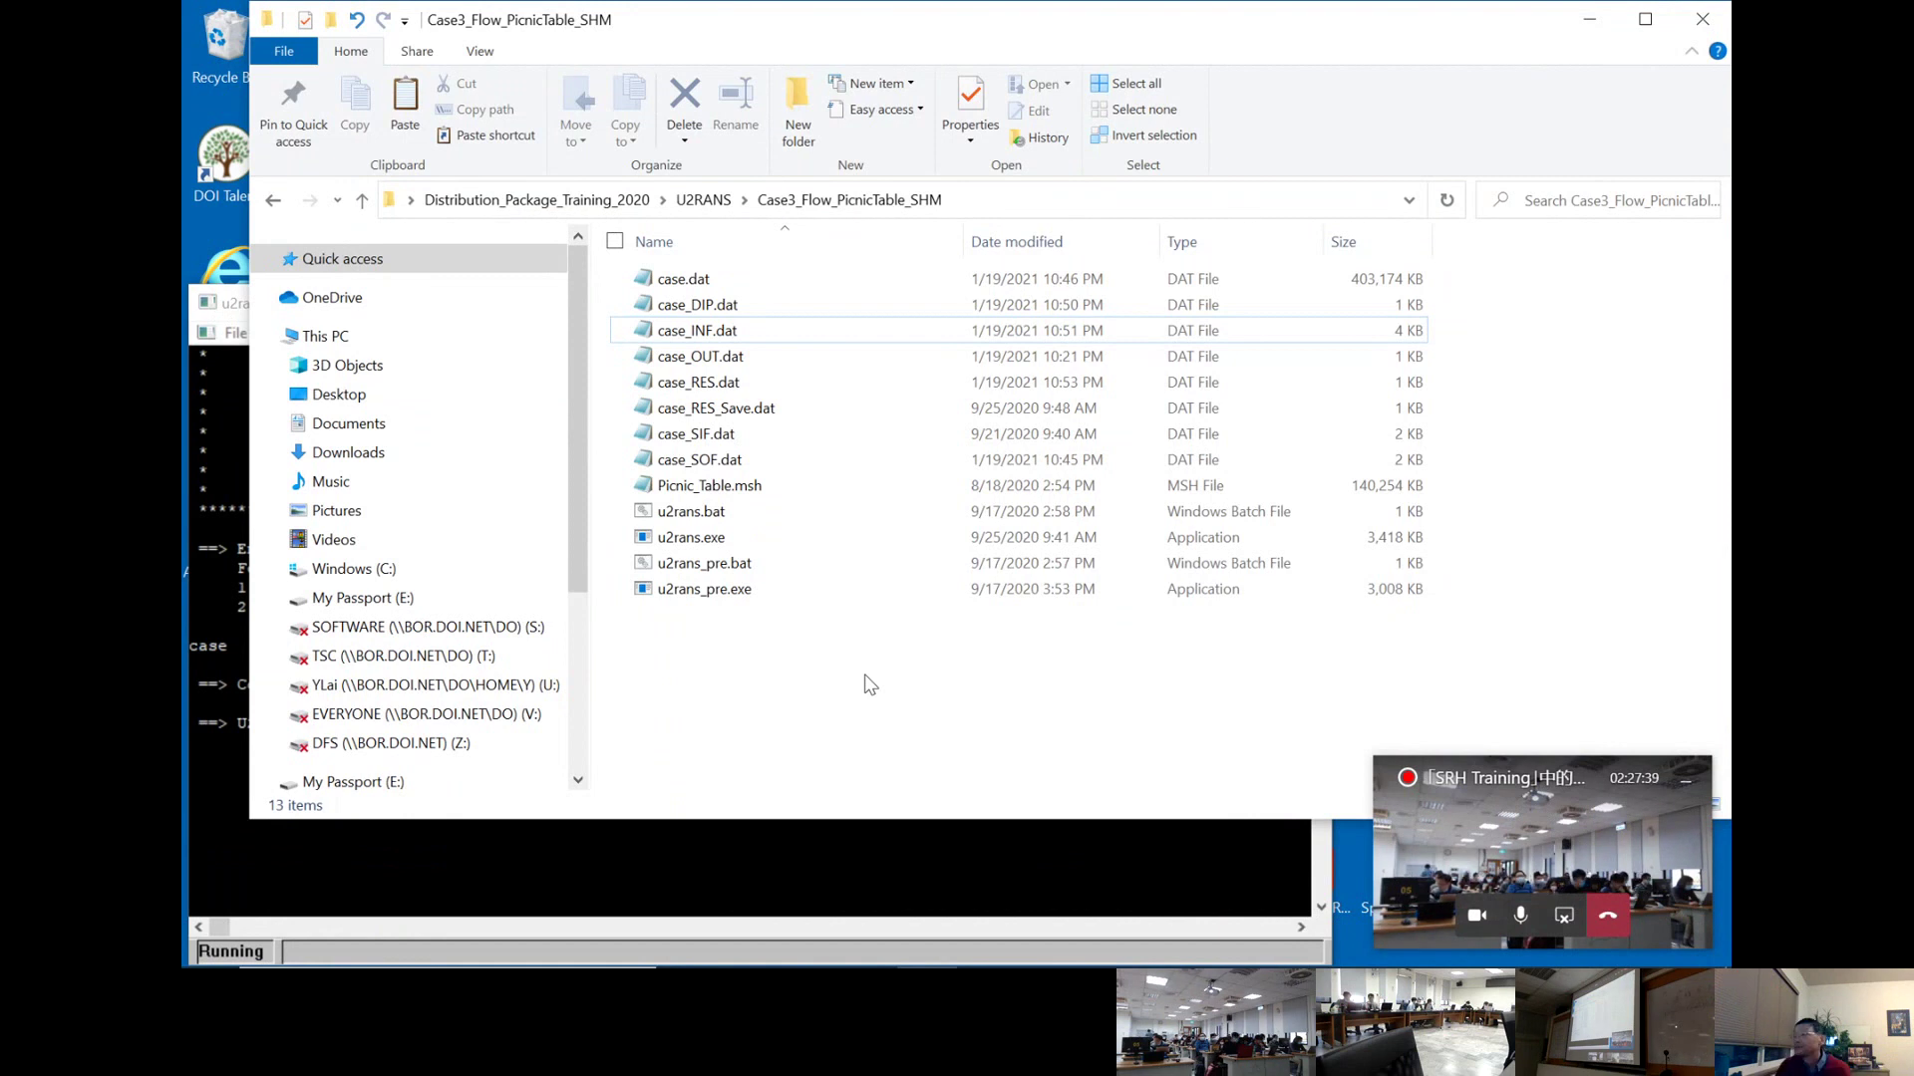
# - Check the u2rans run window, then examine the newest residuals in Case3's case_RES.dat and close the file
pyautogui.moveTo(1598, 945)
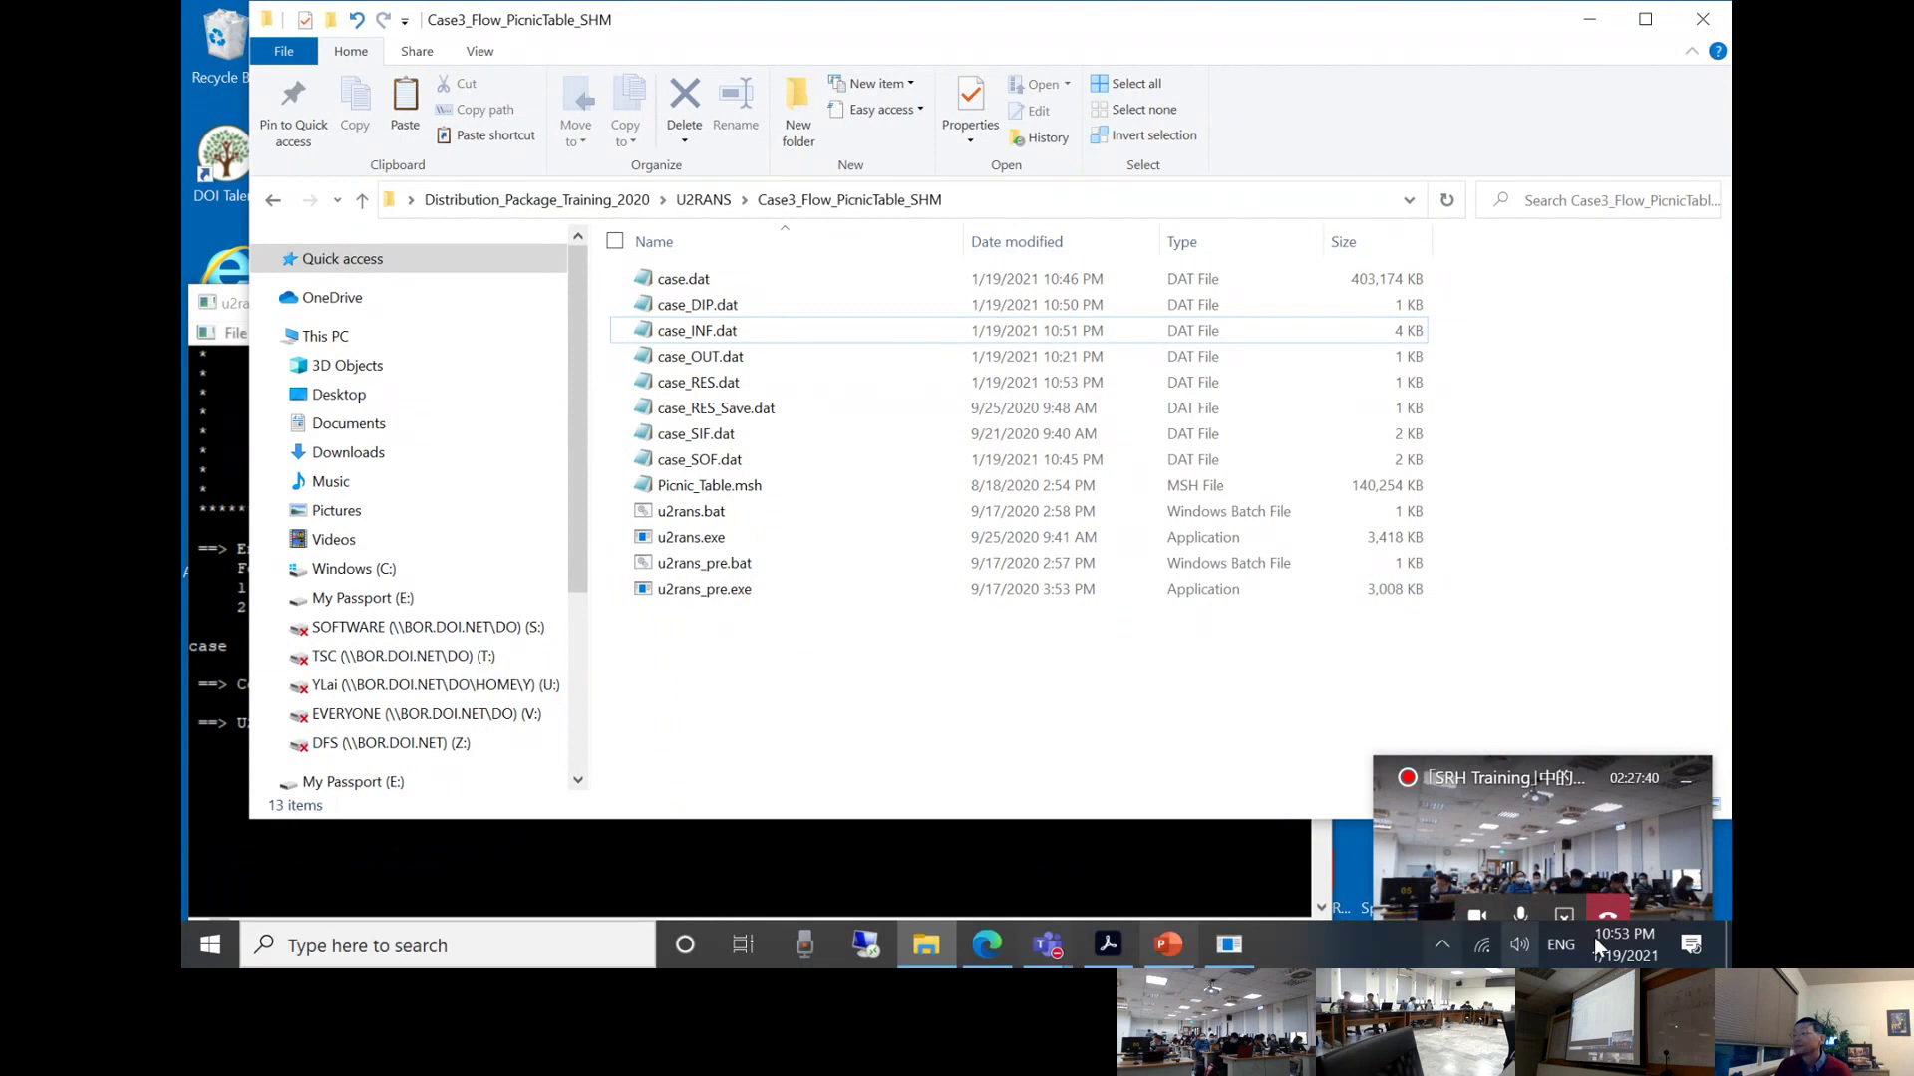
pyautogui.click(943, 875)
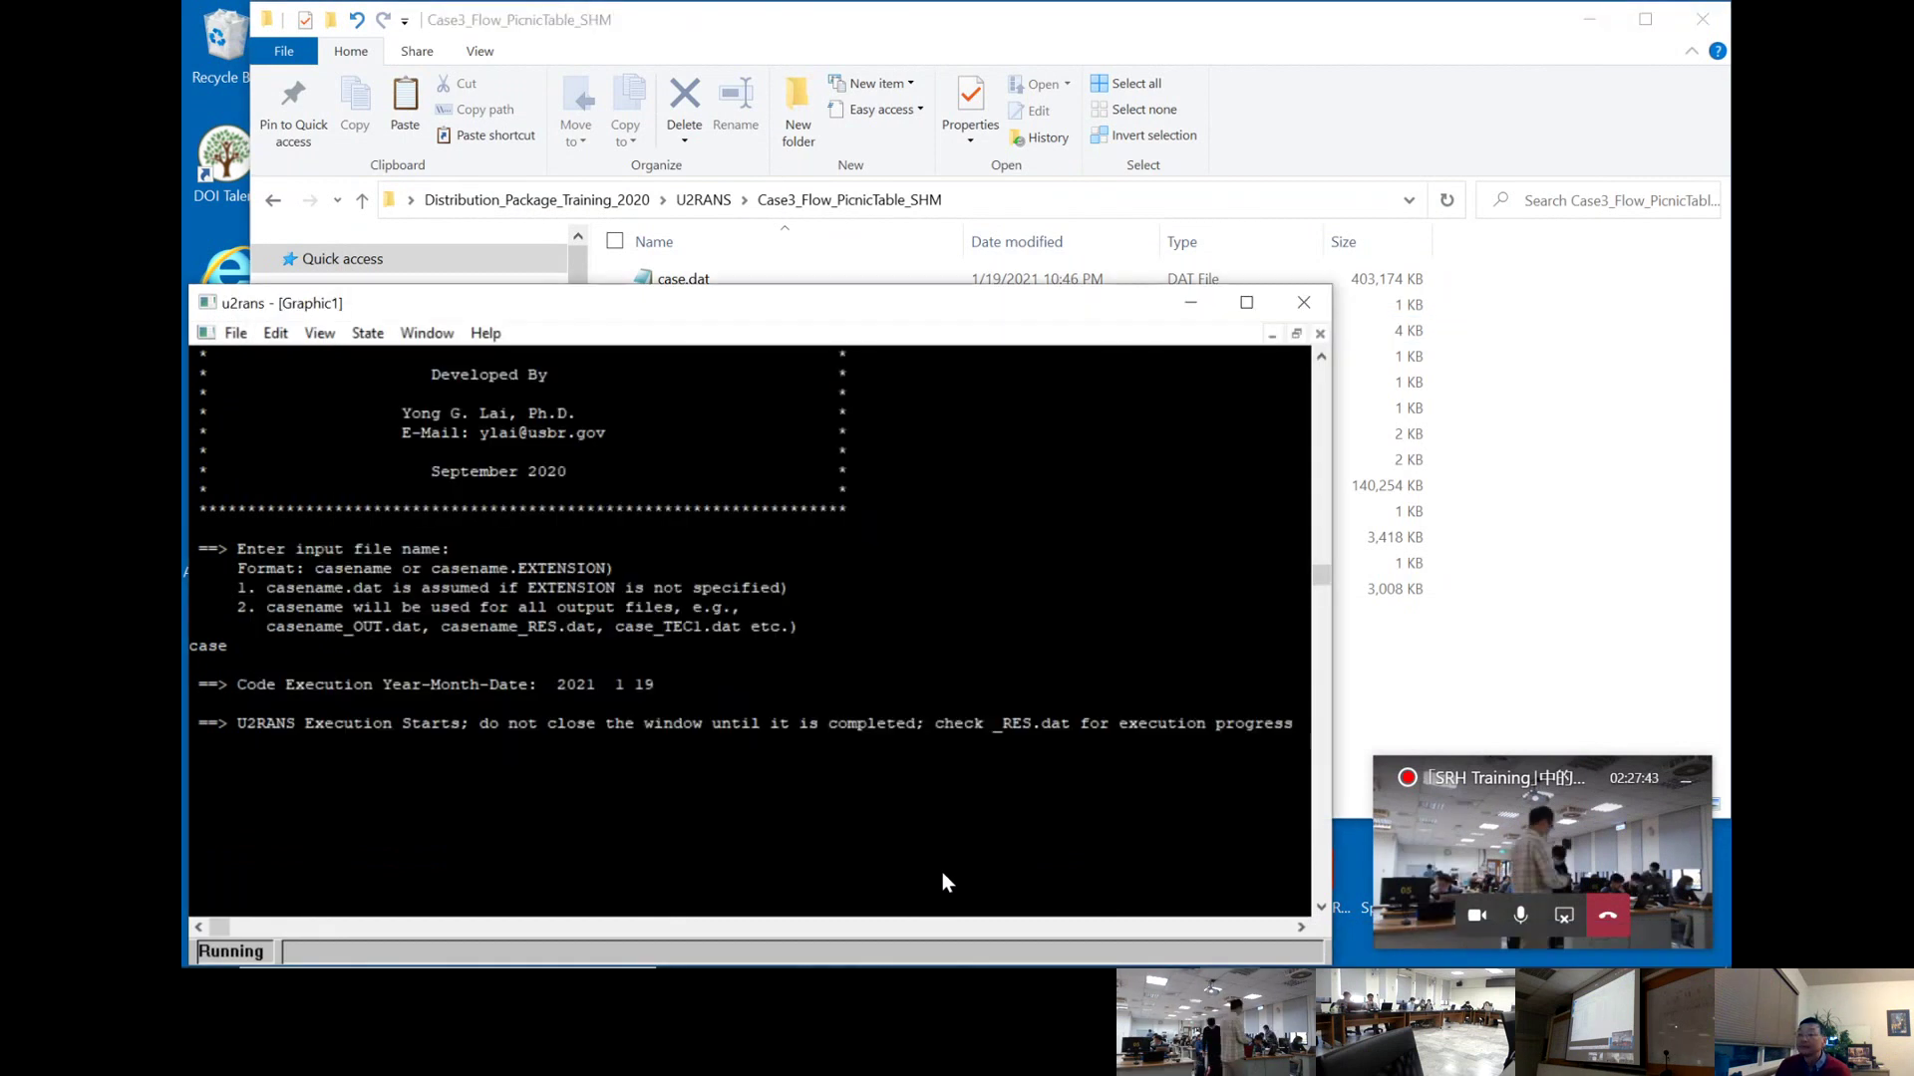
pyautogui.hotkey('alt', 'Tab')
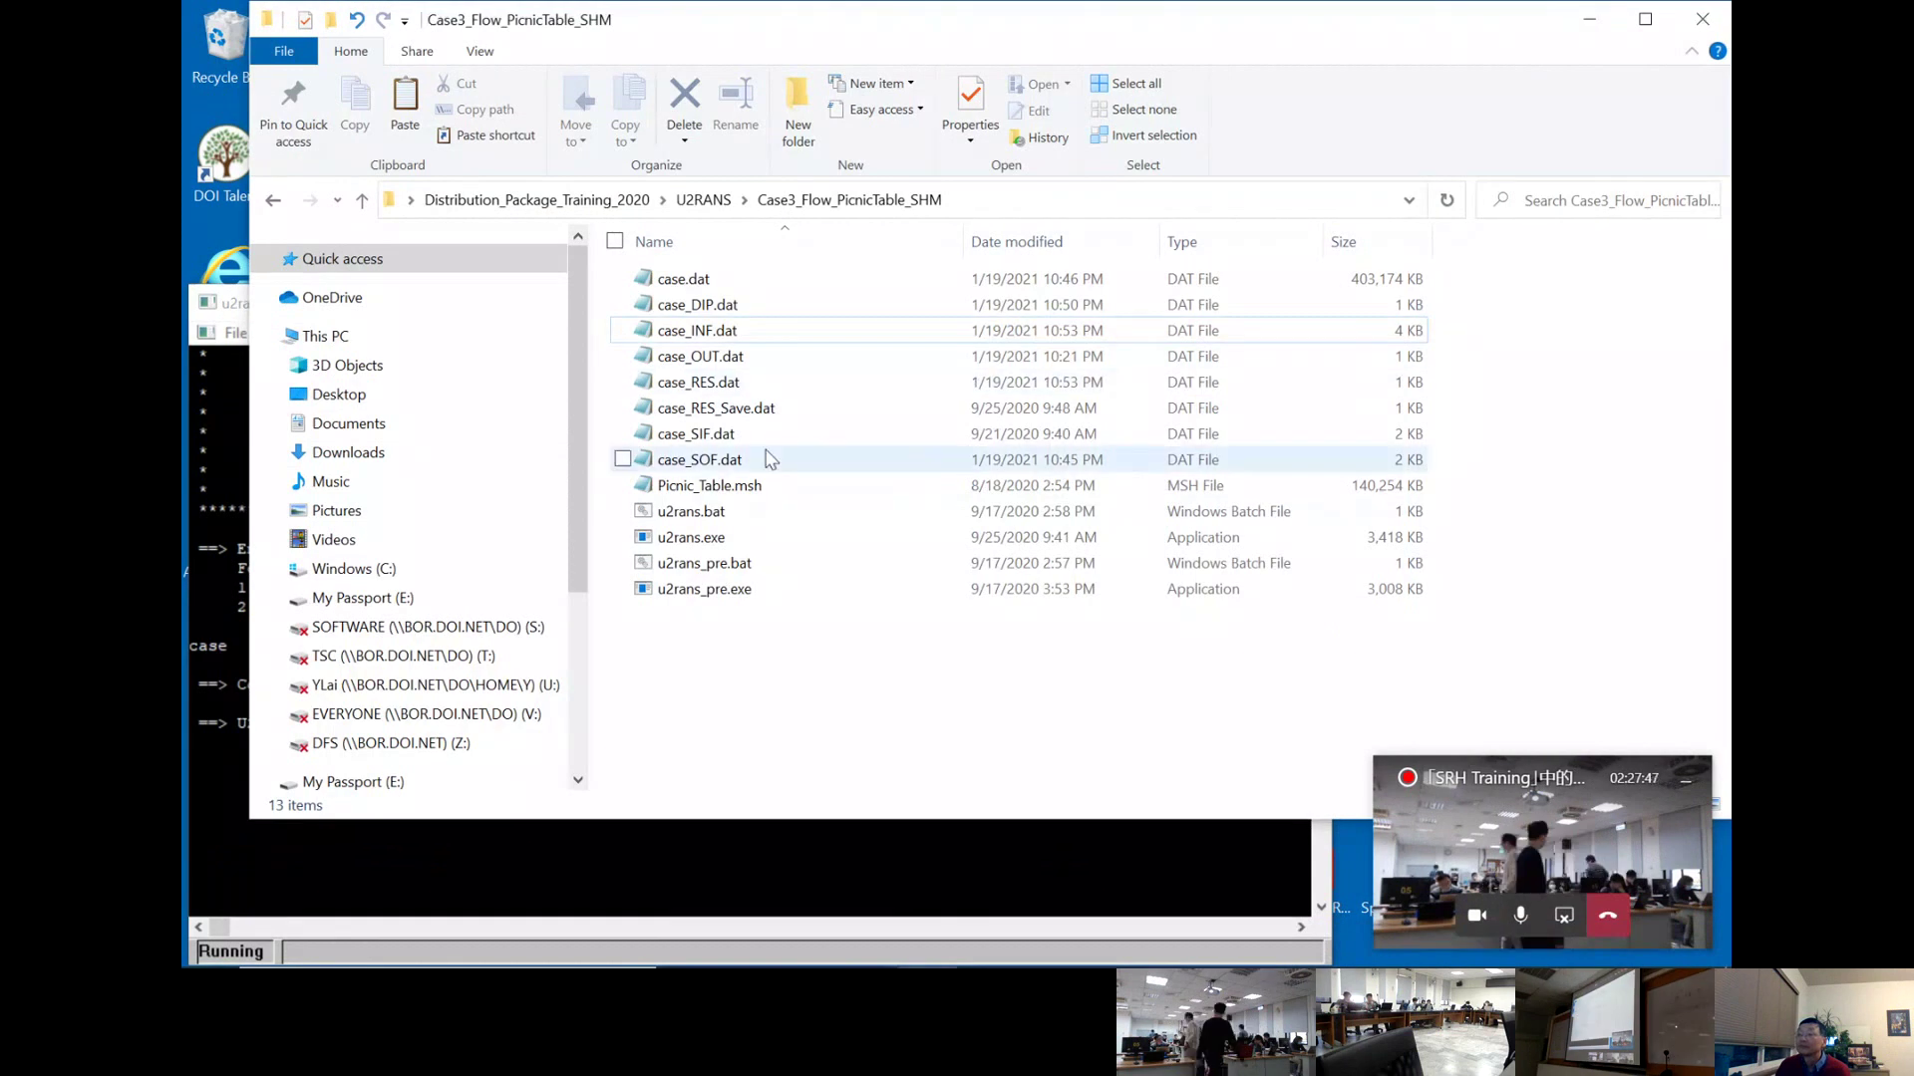
pyautogui.click(729, 389)
pyautogui.doubleClick(726, 393)
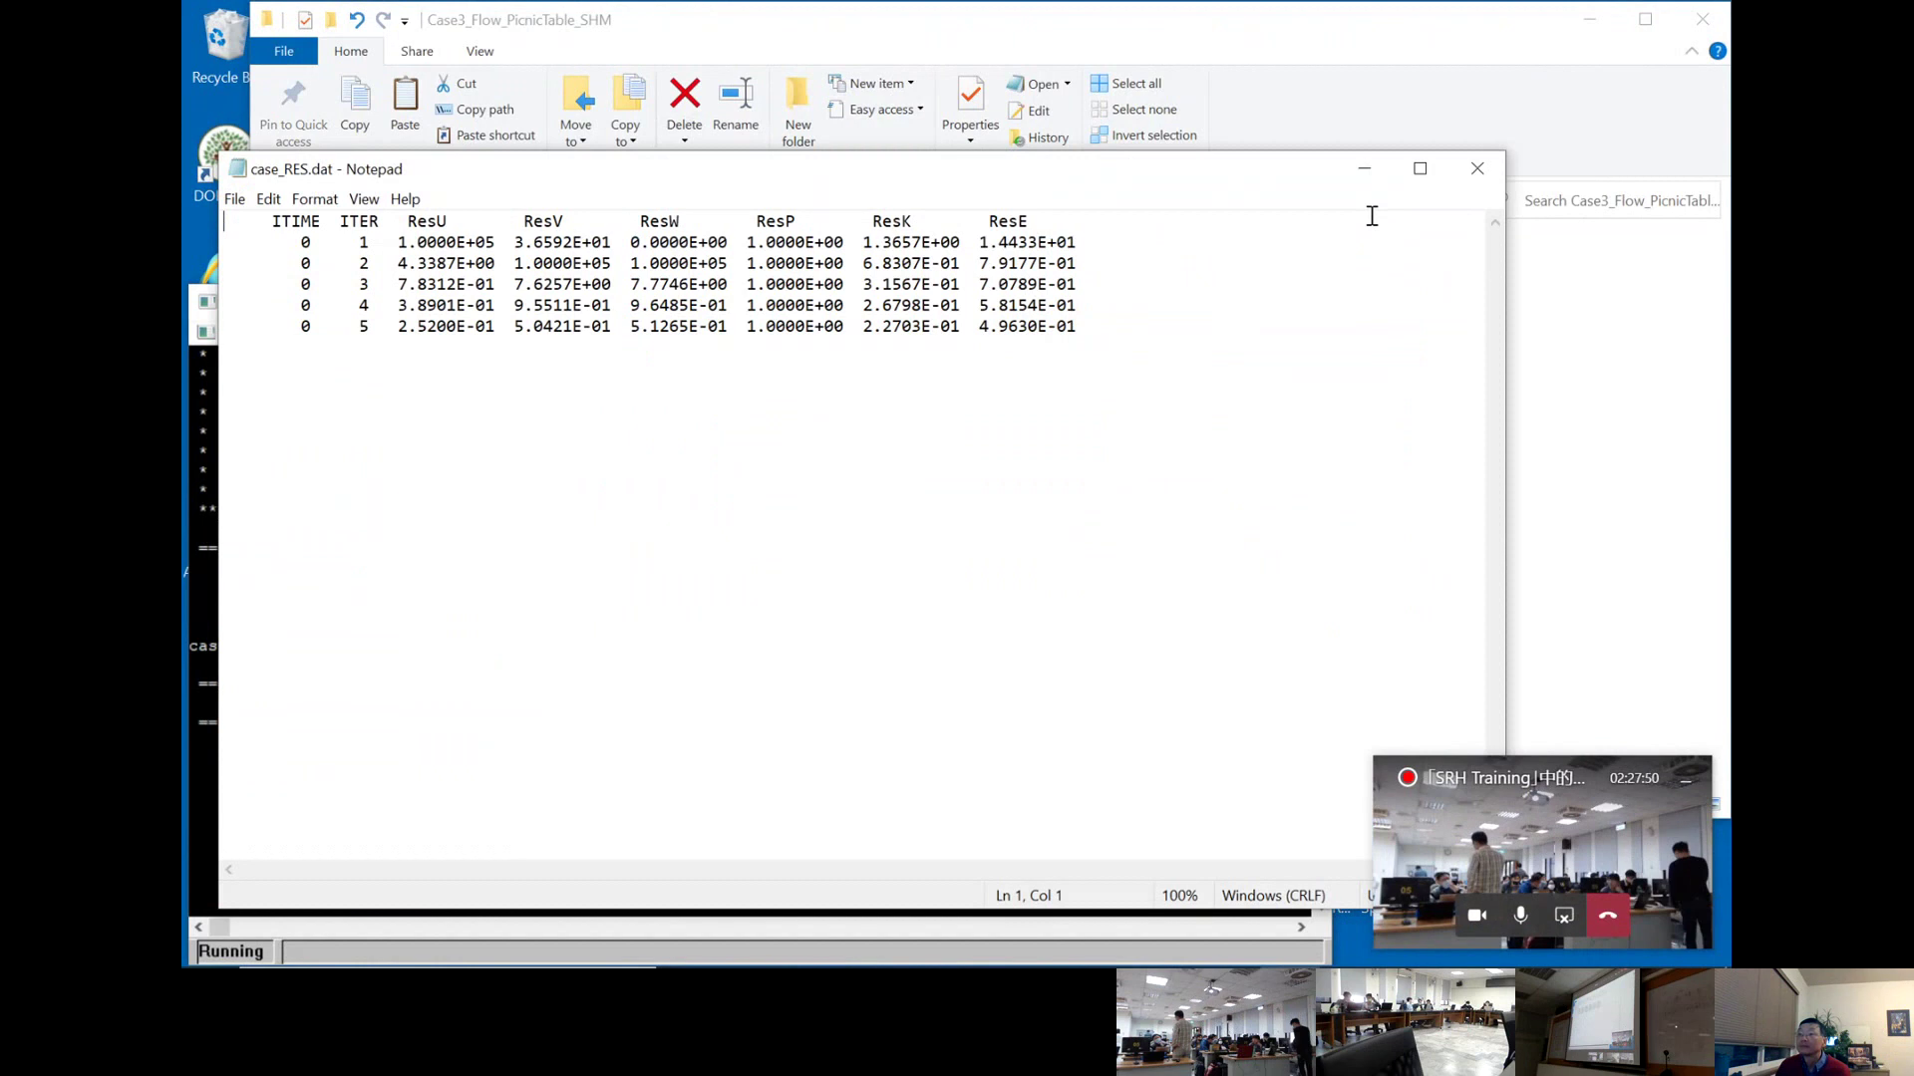
pyautogui.click(1458, 182)
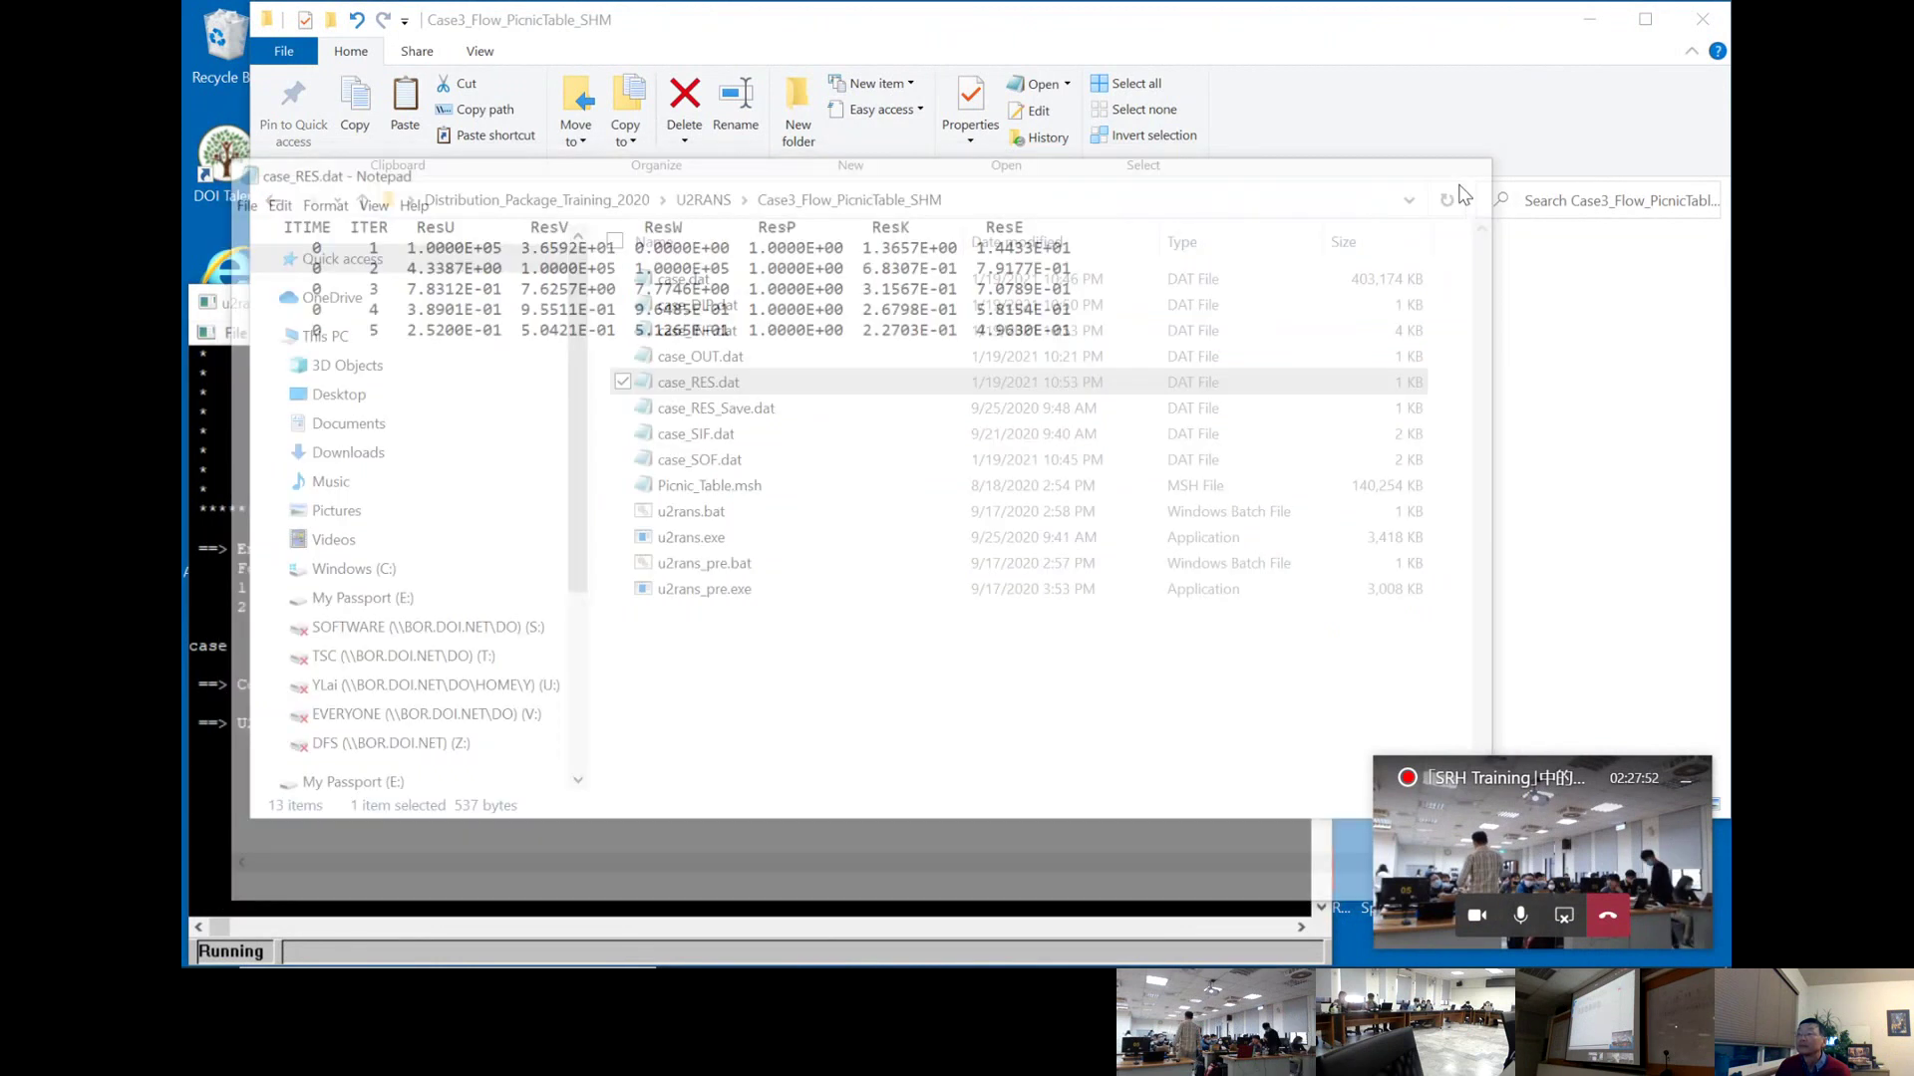
# - Open Case3's case_INF.dat, examine the latest CGS solver iterations at its end, and close the file
pyautogui.doubleClick(1312, 329)
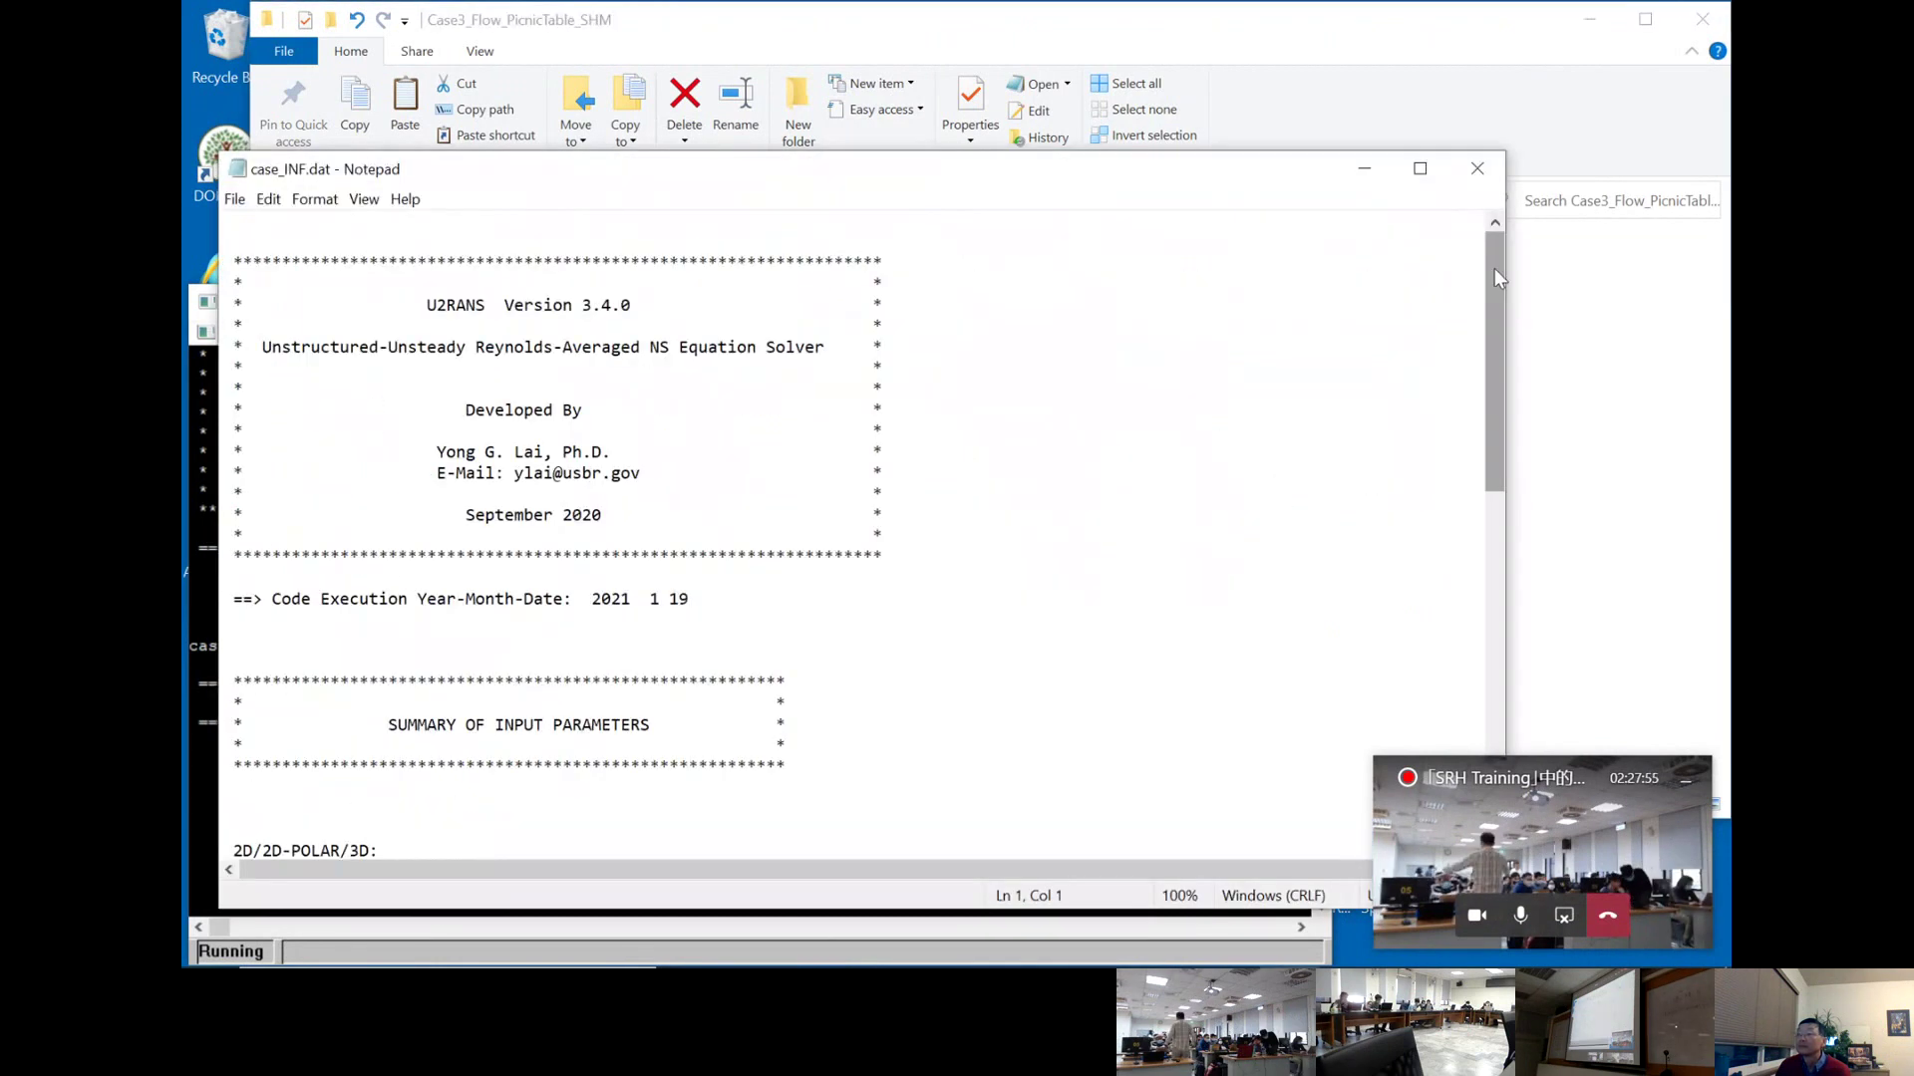
pyautogui.moveTo(1495, 277); pyautogui.dragTo(1535, 638)
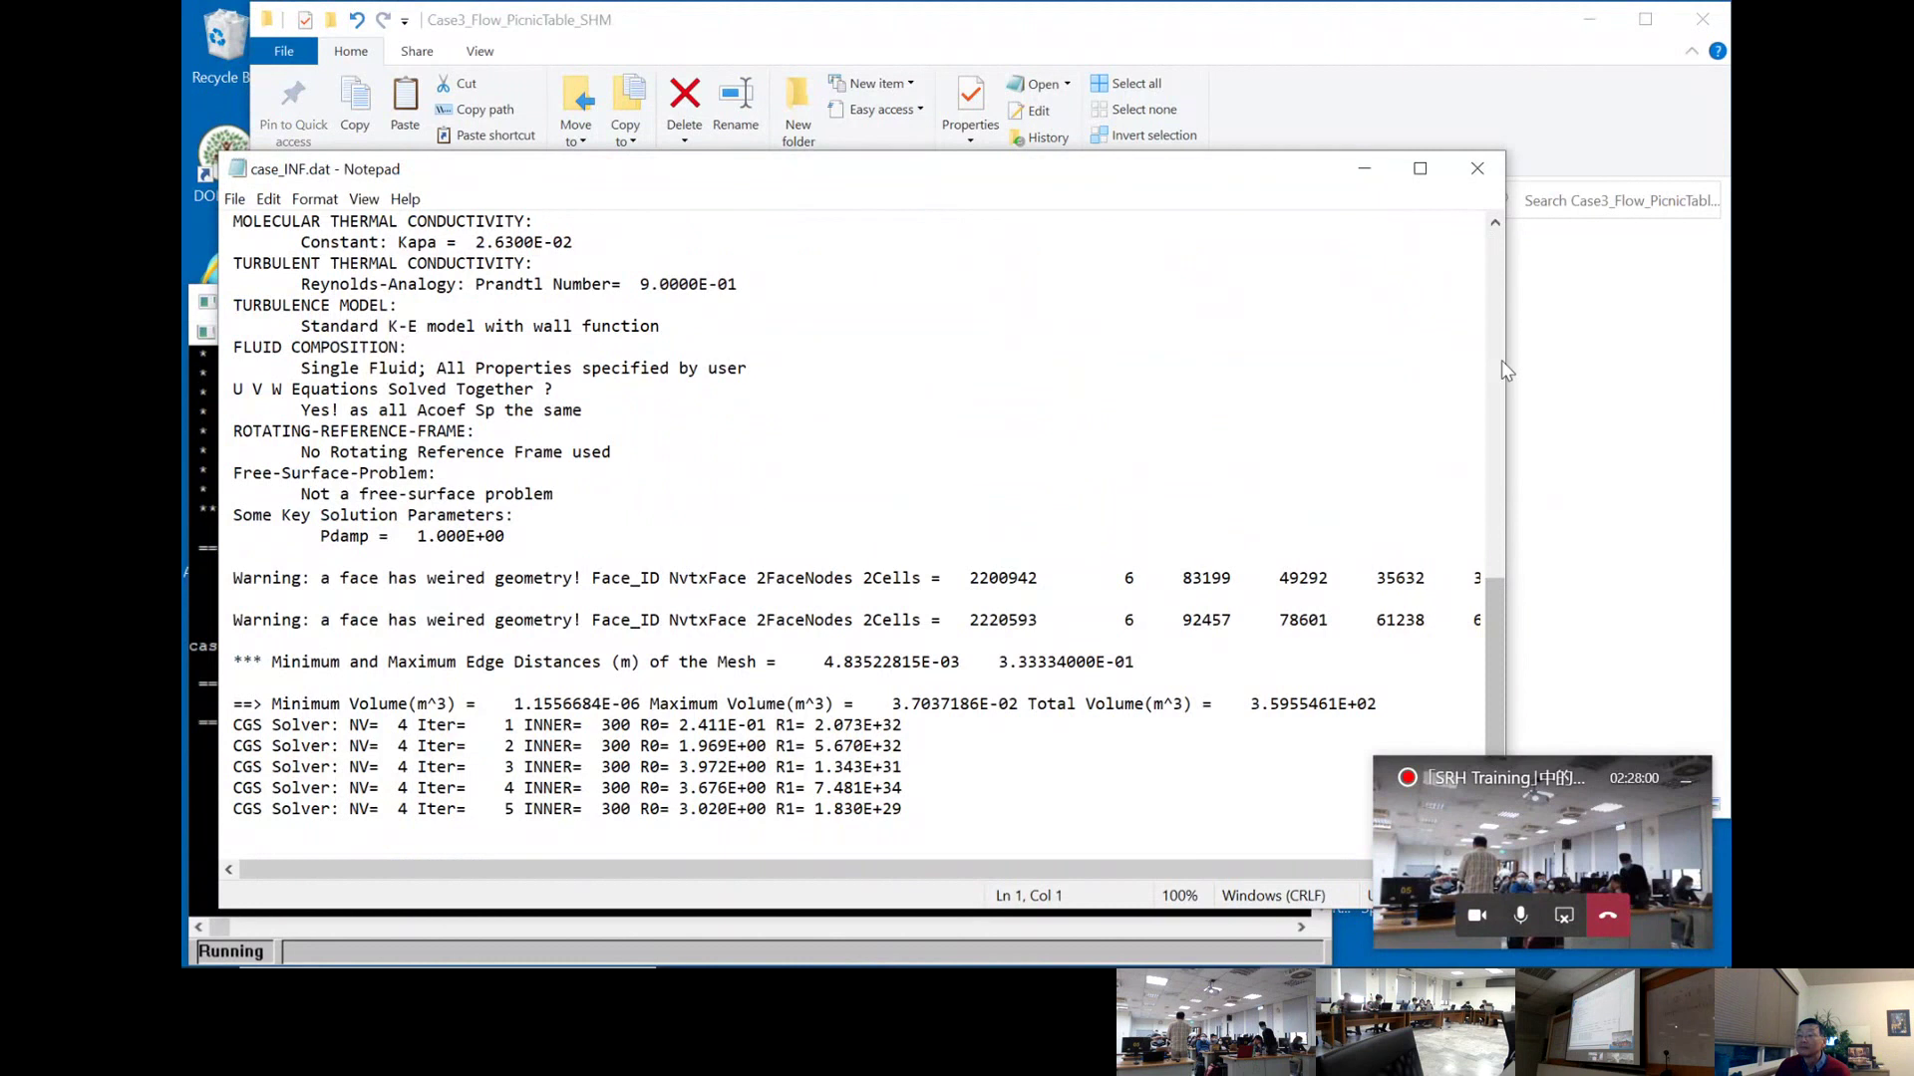
pyautogui.click(1477, 168)
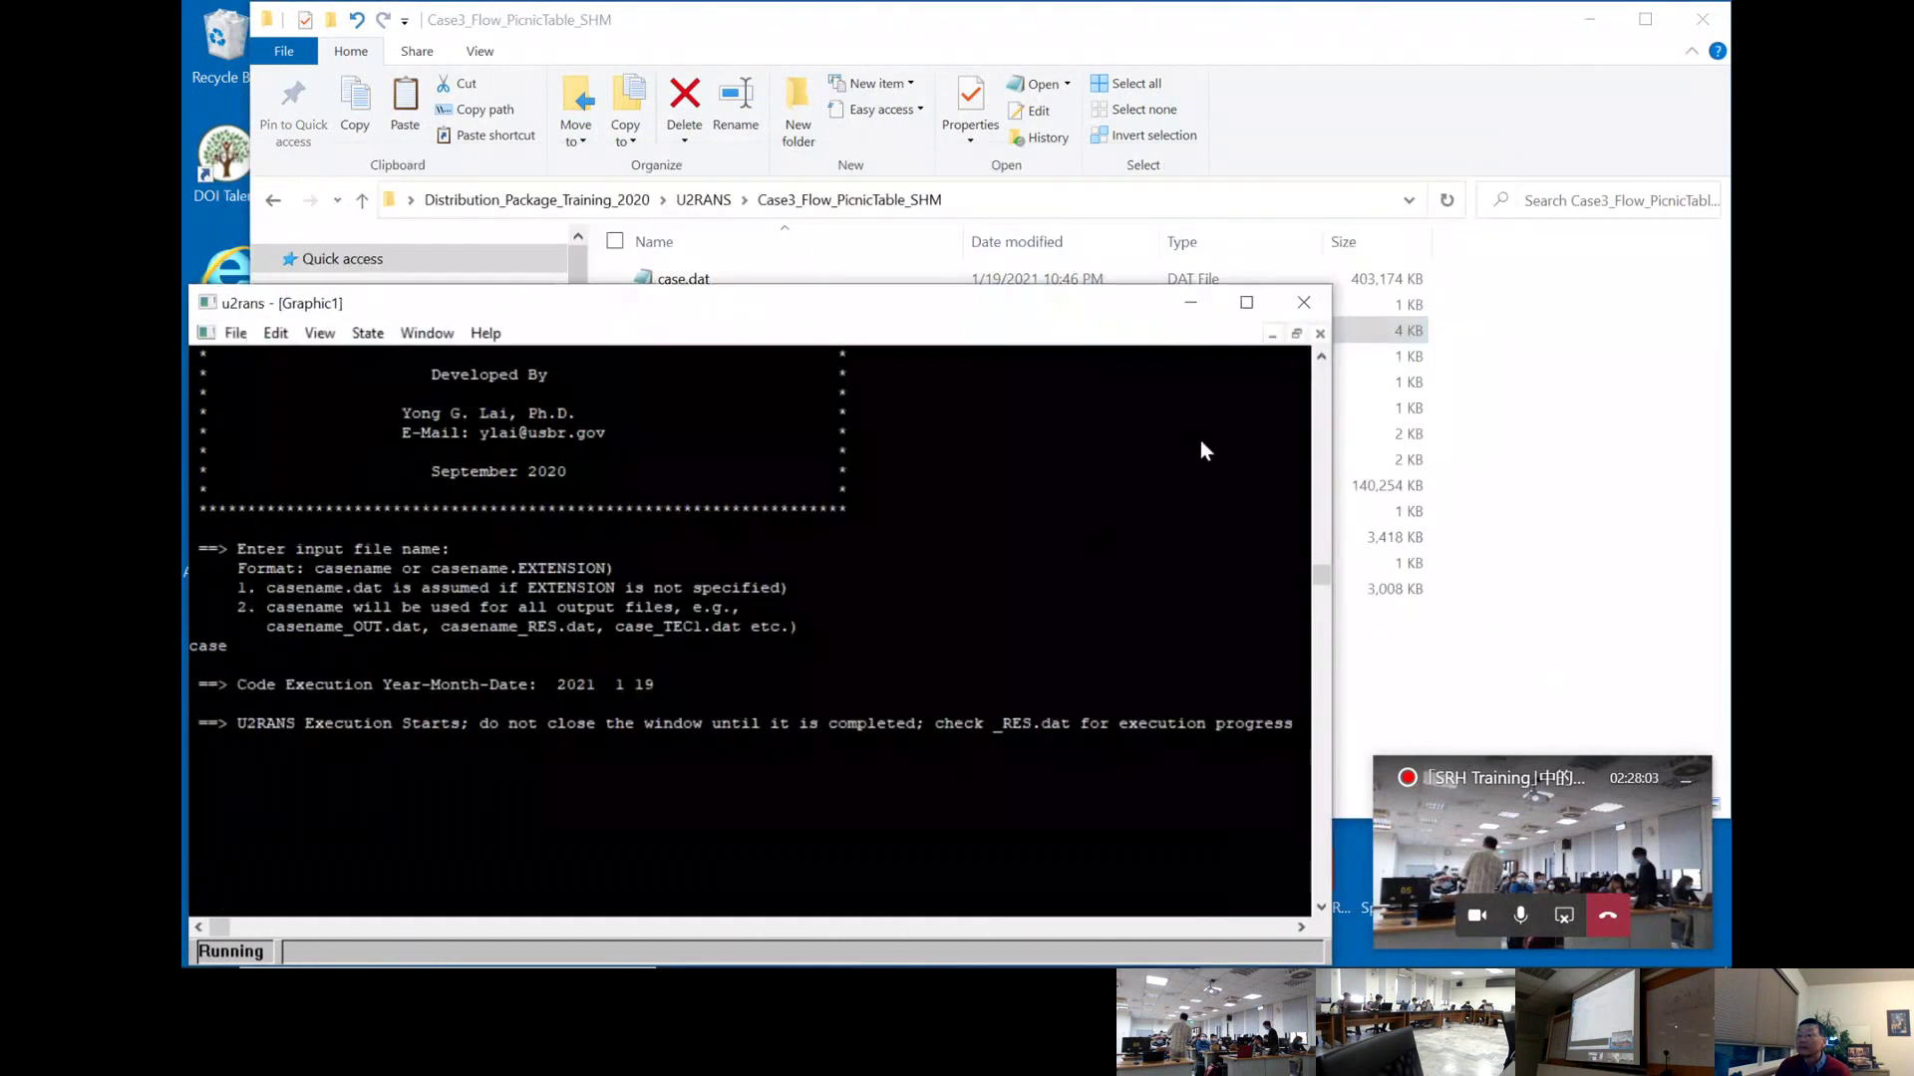
# - Close the running u2rans window and relaunch u2rans.exe from the Case3 folder with case as the input file name
pyautogui.click(1306, 303)
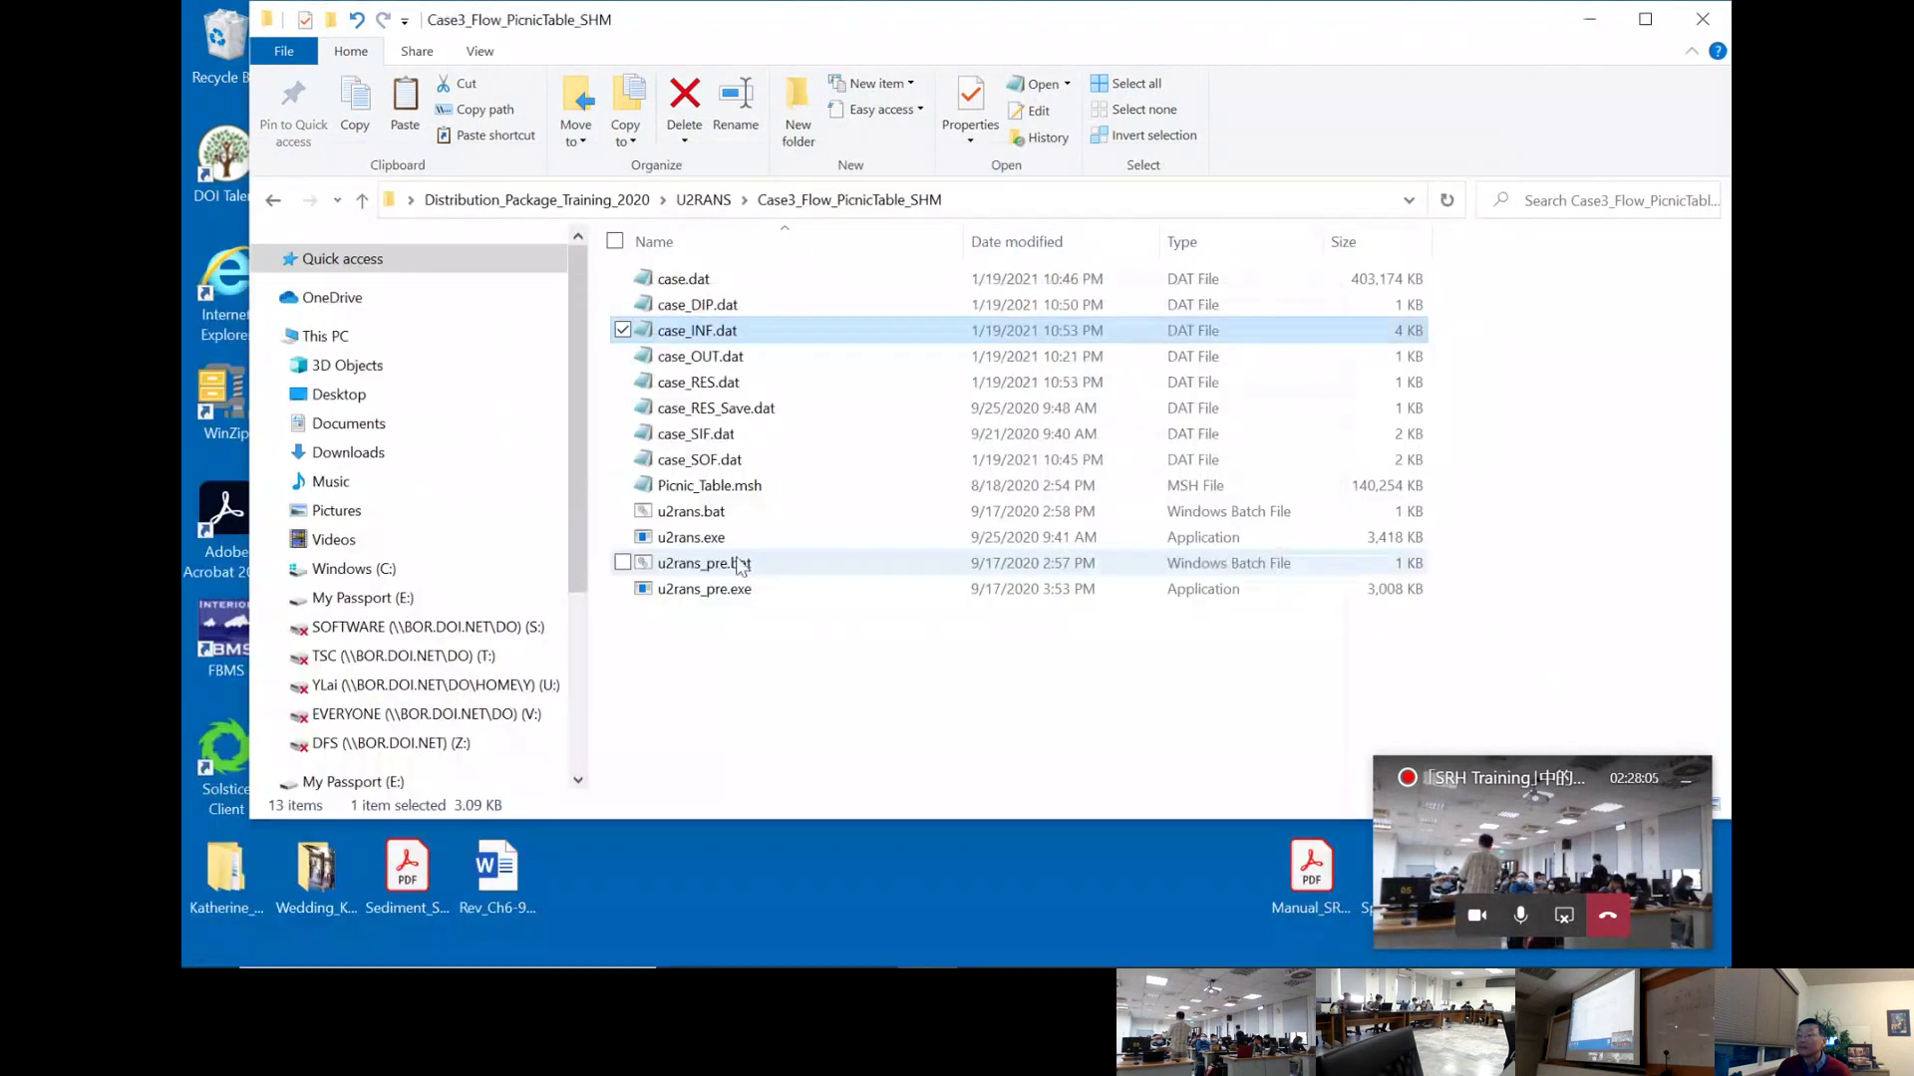
pyautogui.click(714, 539)
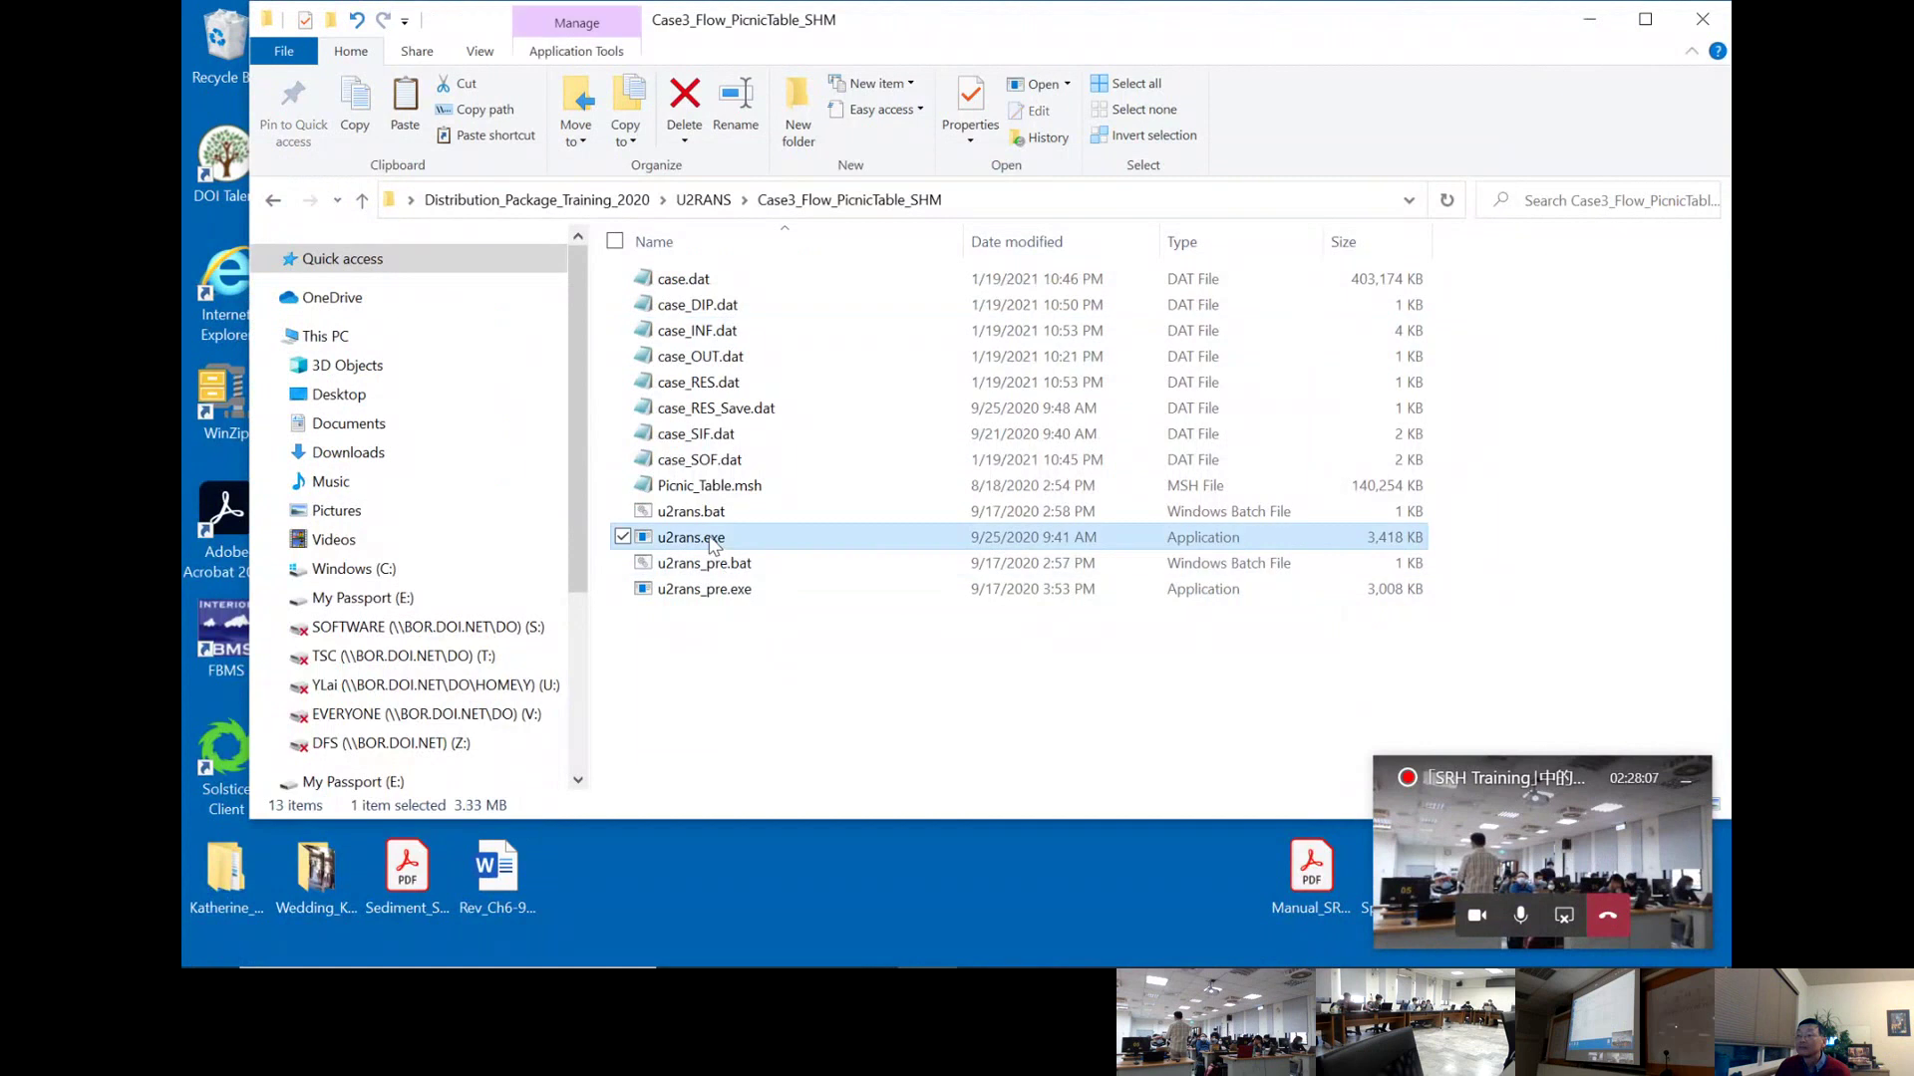
pyautogui.doubleClick(722, 539)
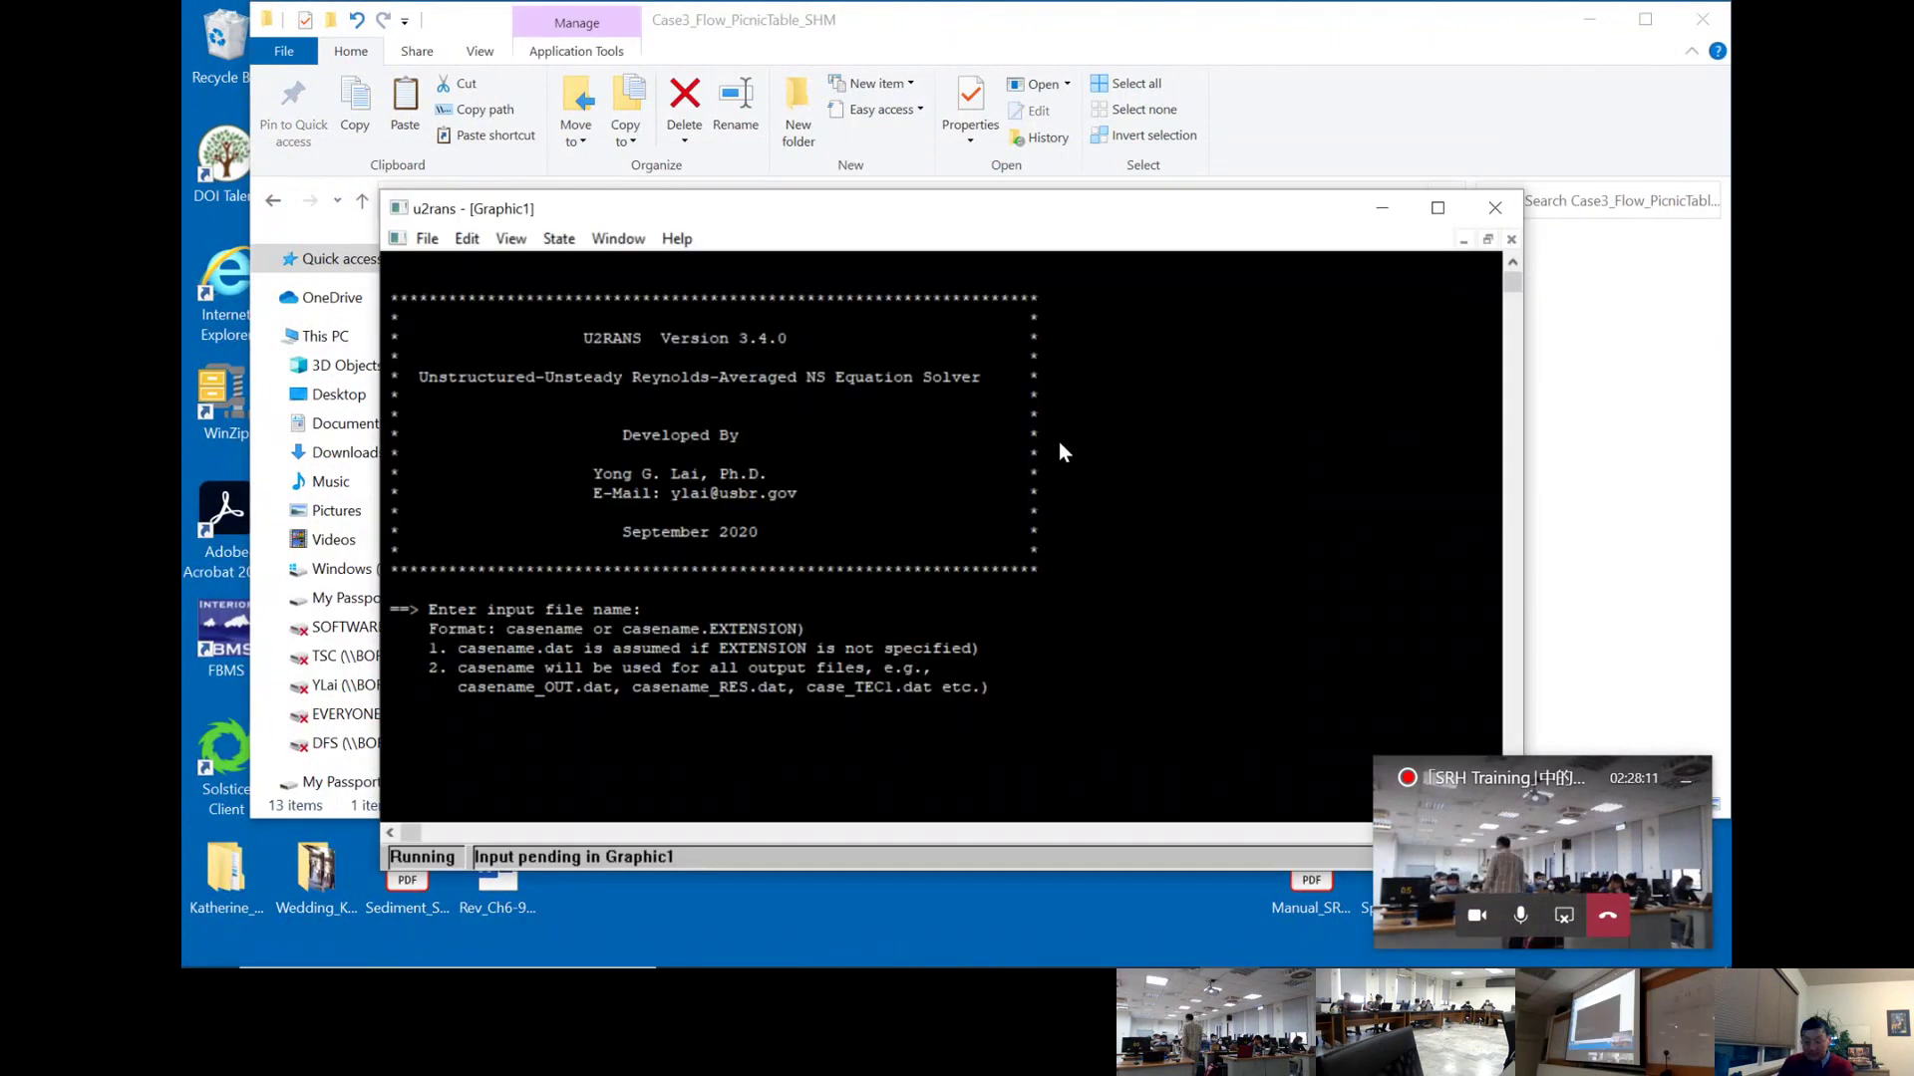
pyautogui.write('case')
pyautogui.press('Return')
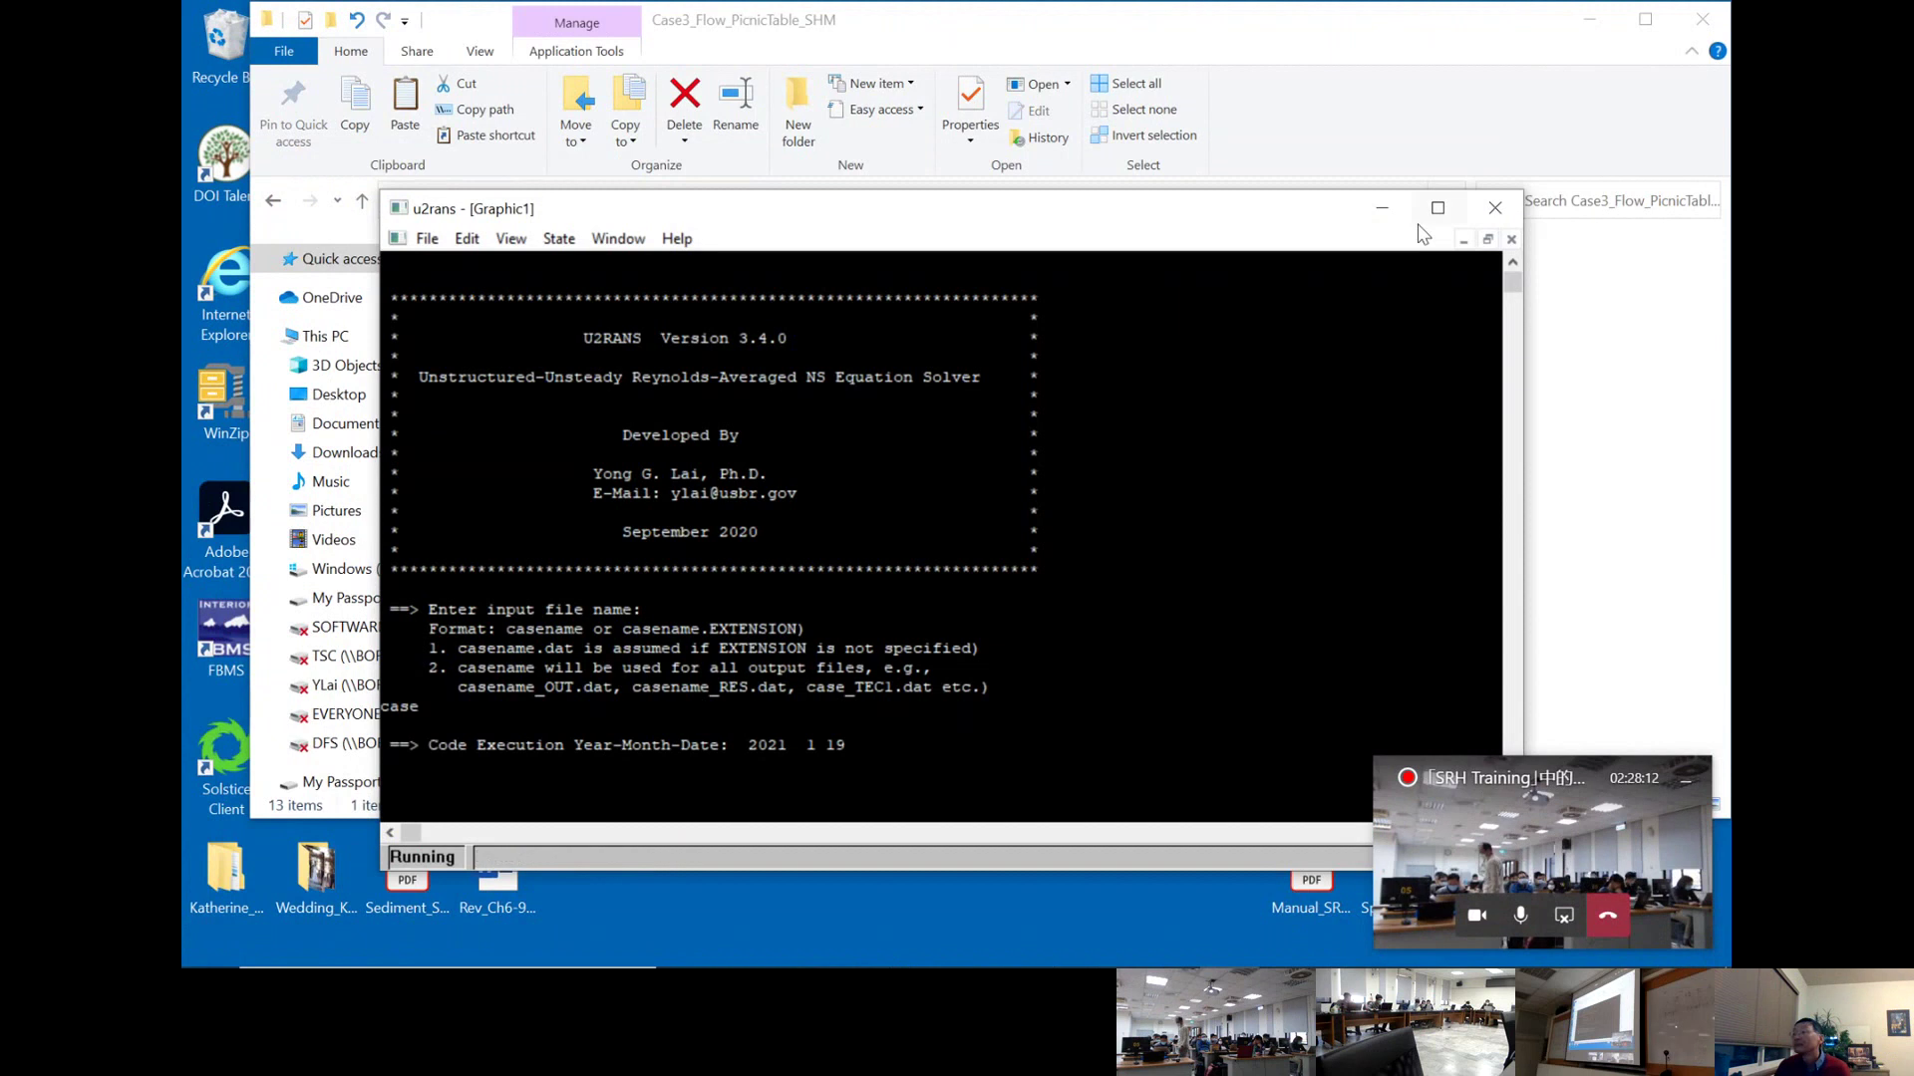